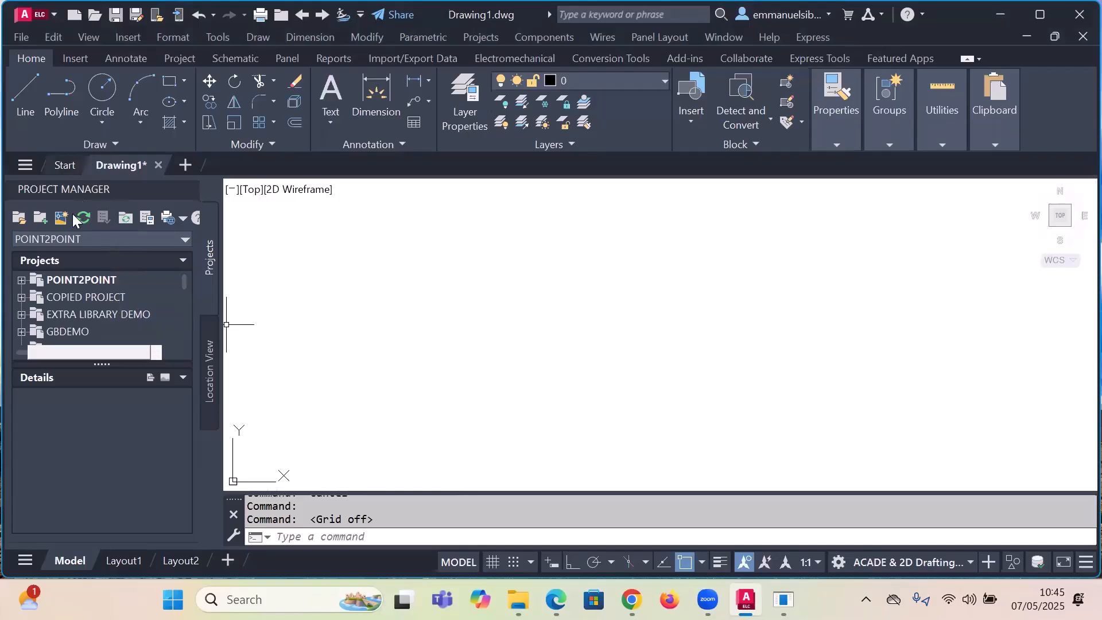
# - Look through the list of available projects in the Project Manager
pyautogui.scroll(-1, 67, 280)
pyautogui.scroll(1, 66, 280)
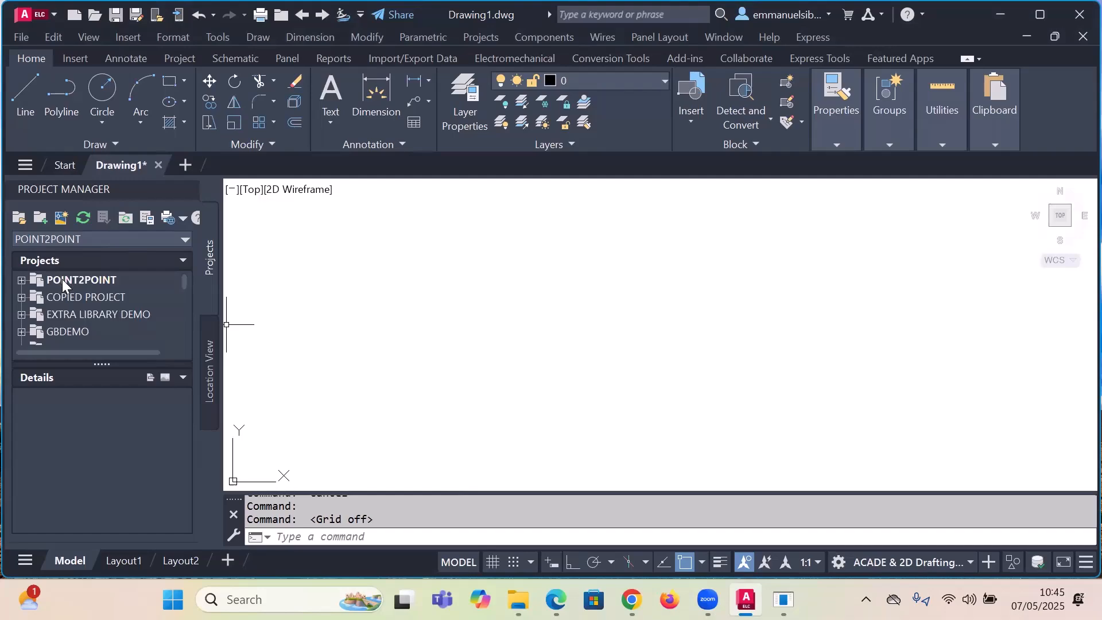
pyautogui.scroll(-1, 89, 320)
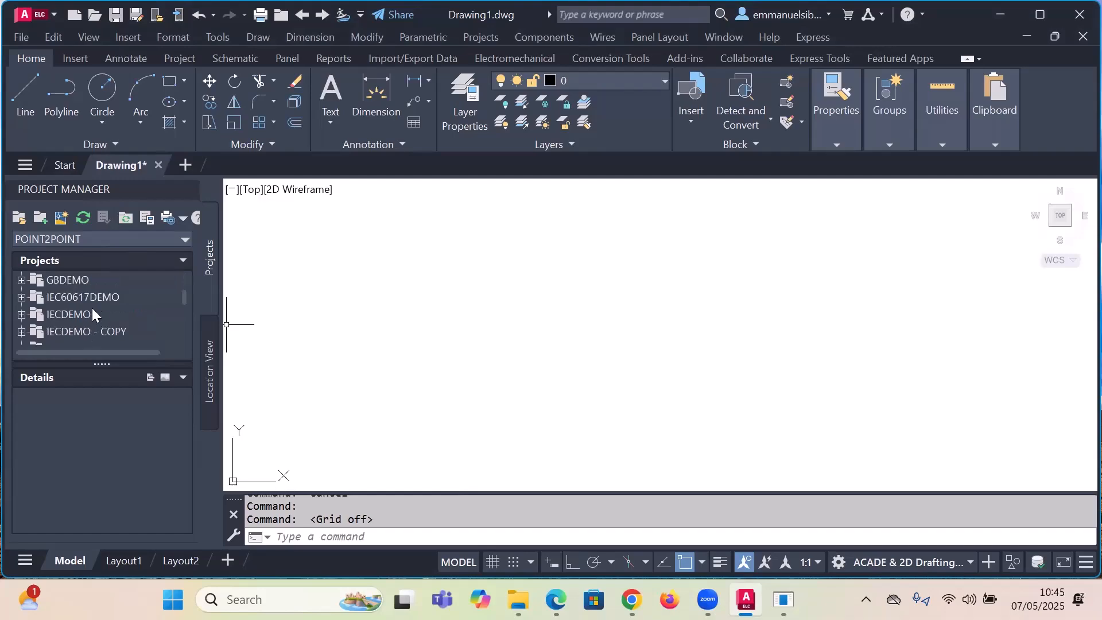
pyautogui.scroll(1, 93, 309)
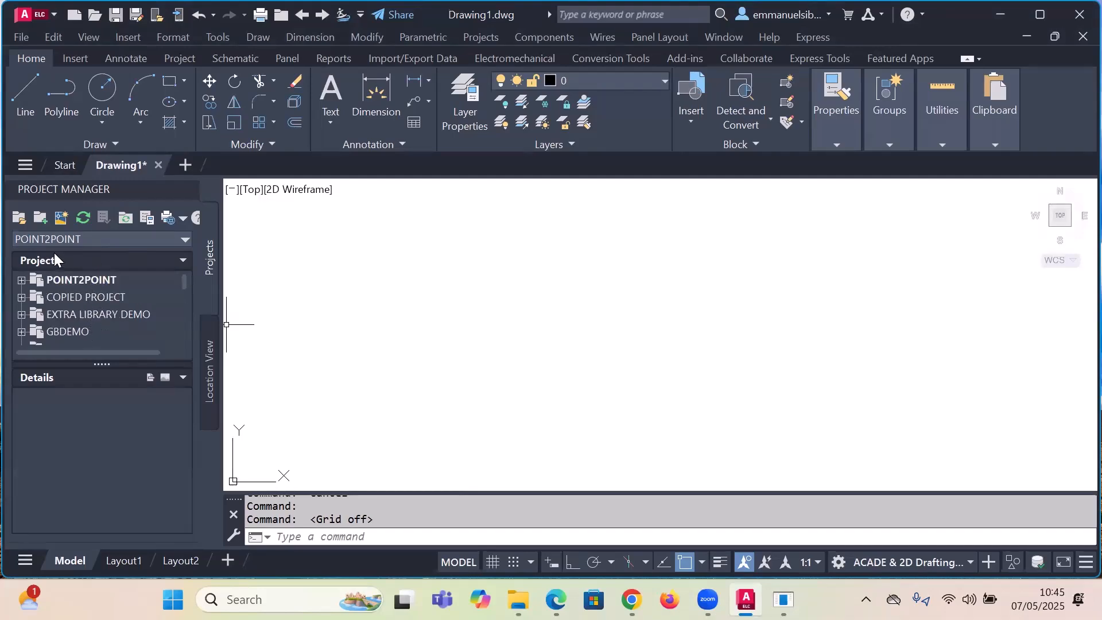
pyautogui.scroll(-3, 148, 295)
pyautogui.scroll(2, 147, 297)
pyautogui.scroll(-1, 146, 297)
pyautogui.scroll(-1, 146, 297)
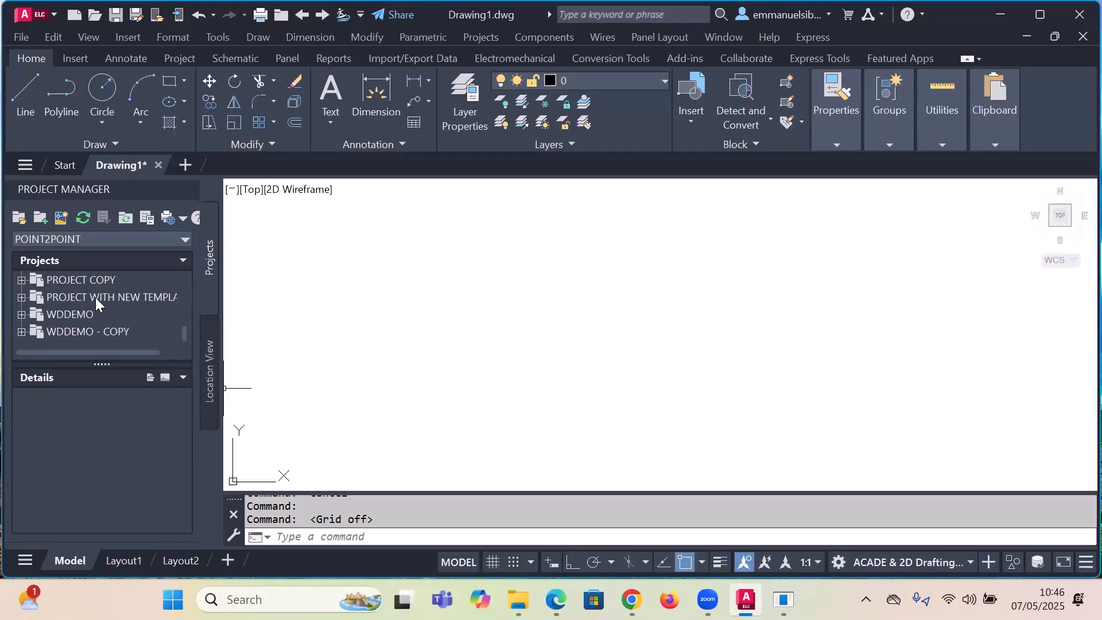
pyautogui.scroll(5, 97, 301)
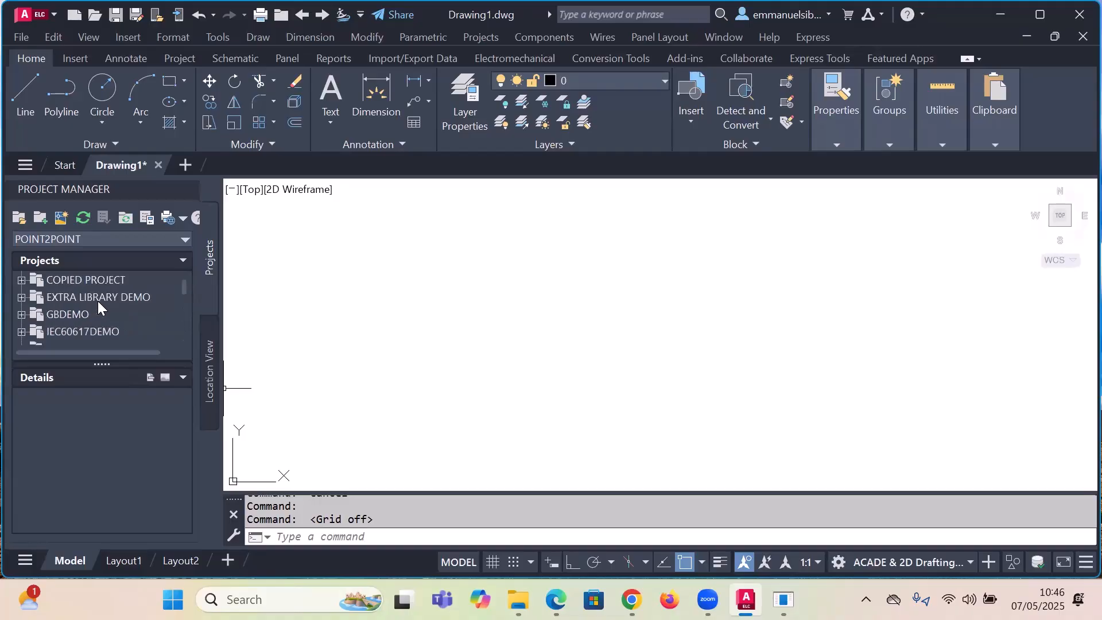
pyautogui.scroll(1, 97, 301)
pyautogui.scroll(-5, 94, 312)
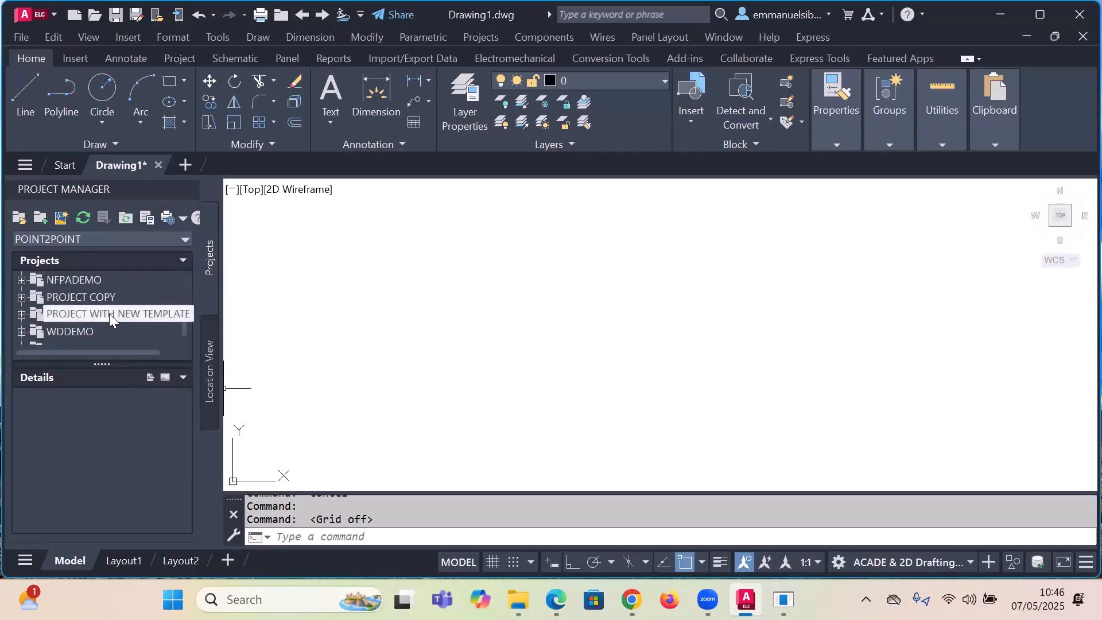
# - Expand PROJECT WITH NEW TEMPLATE in the project list and make it the active project
pyautogui.click(22, 315)
pyautogui.rightClick(61, 316)
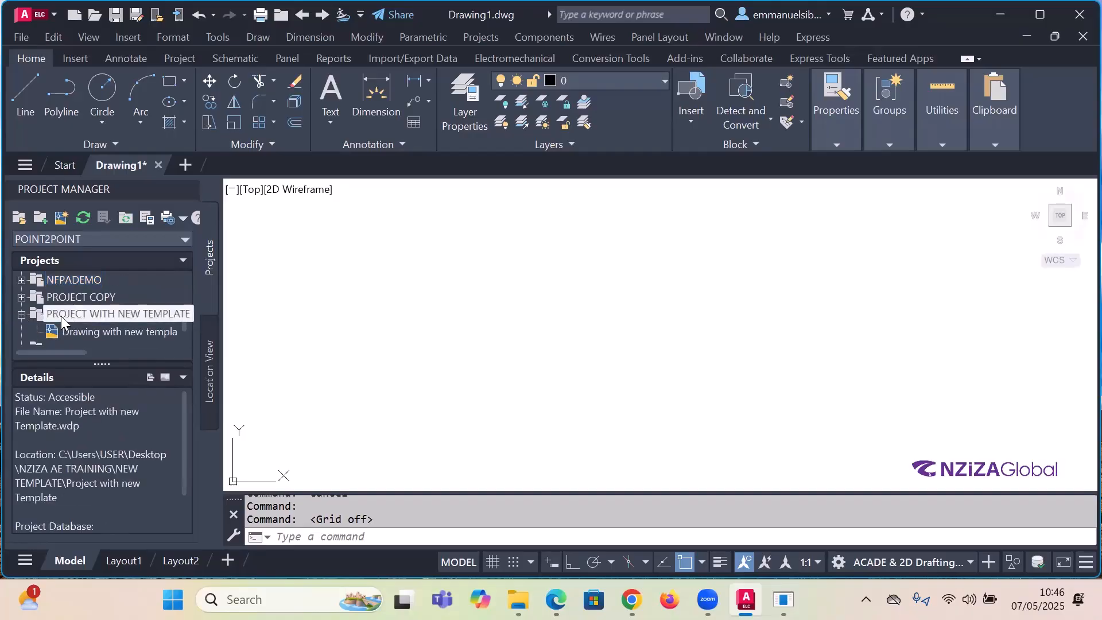
pyautogui.click(140, 34)
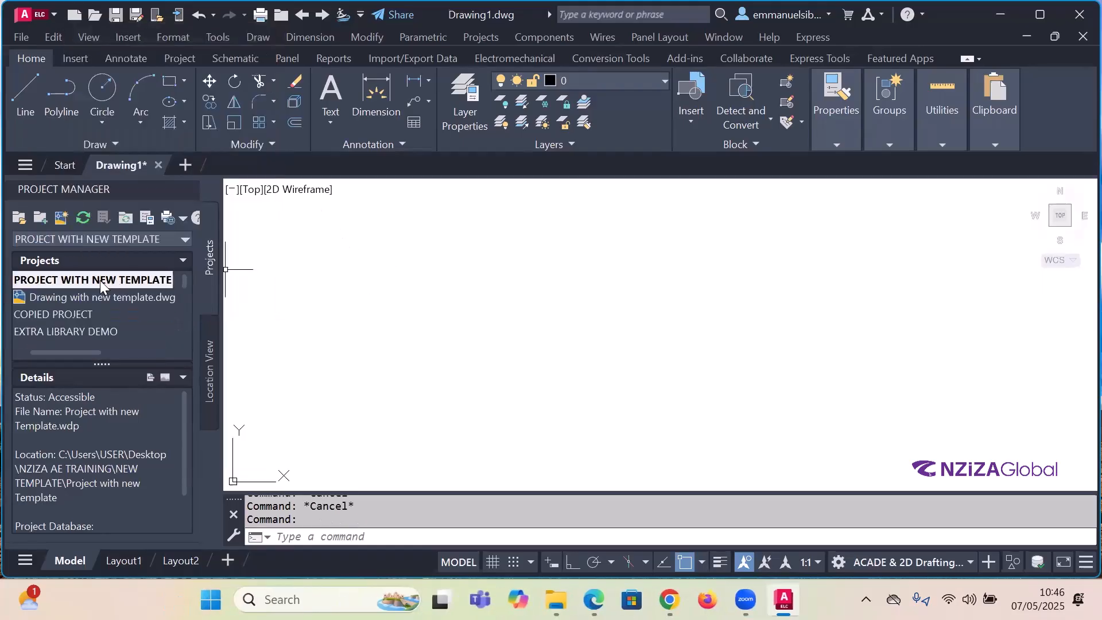
# - Open Drawing with new template.dwg from the active project, dismissing the screen resolution warning
pyautogui.doubleClick(53, 302)
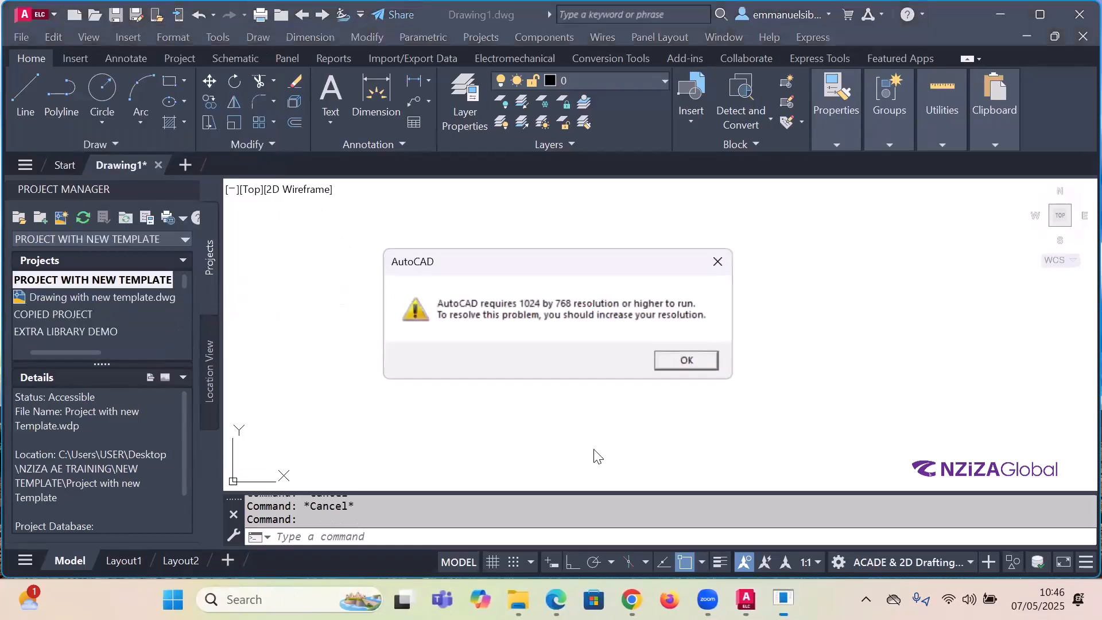
pyautogui.click(718, 263)
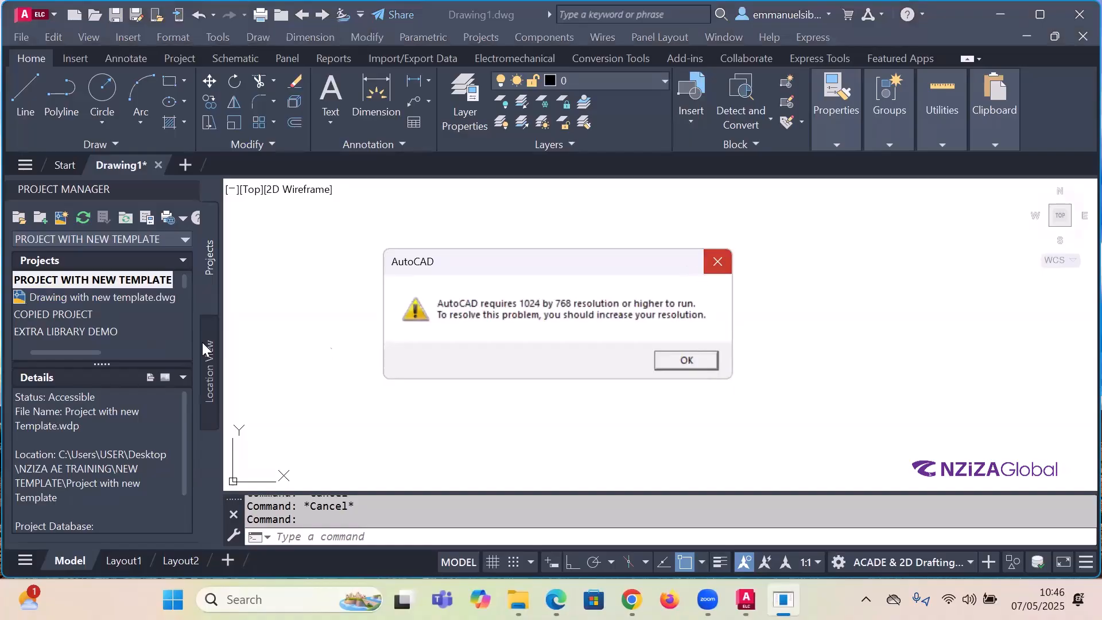
pyautogui.click(143, 300)
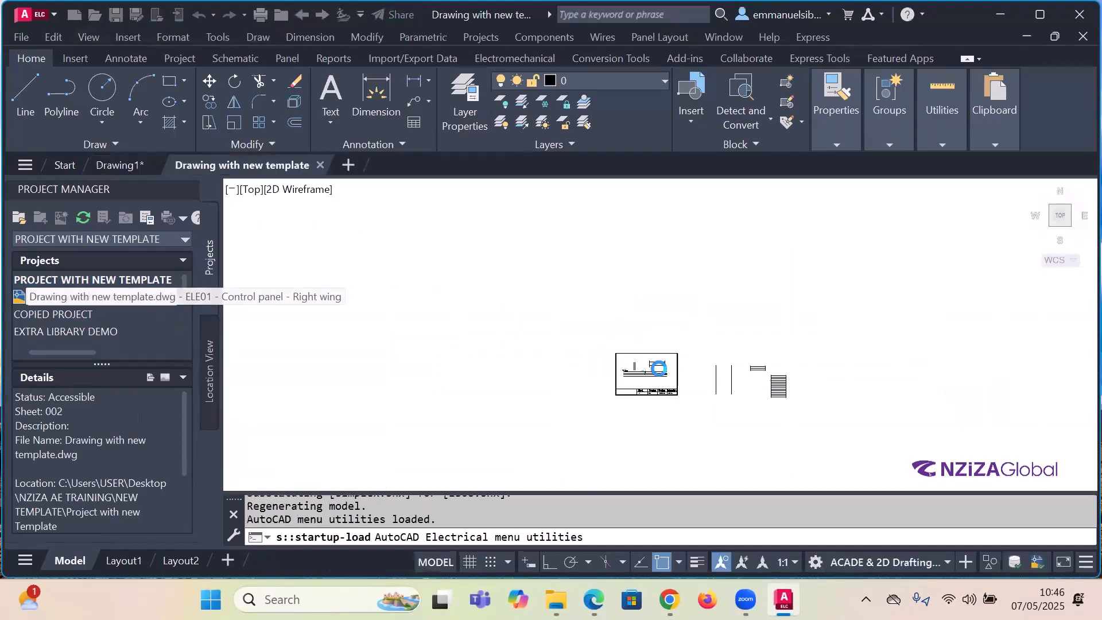
pyautogui.press('Escape')
# - Erase all the loose lines and tables lying outside the drawing frame
pyautogui.click(817, 423)
pyautogui.click(712, 318)
pyautogui.press('Delete')
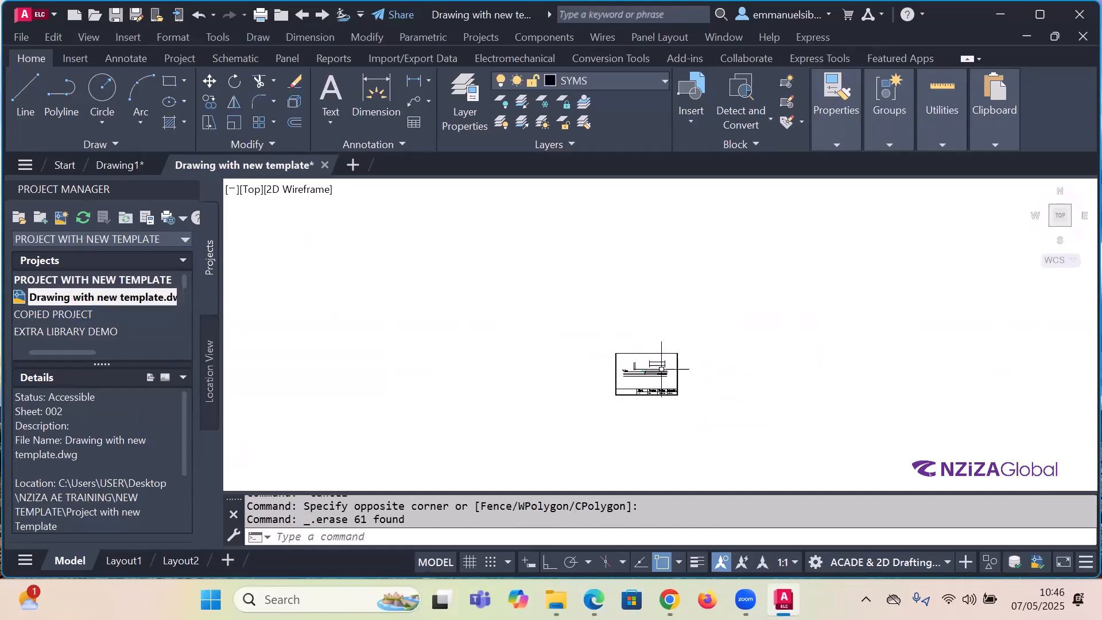
# - Erase all the wiring and symbols inside the frame, keeping only the border and title block
pyautogui.scroll(5, 664, 369)
pyautogui.click(682, 405)
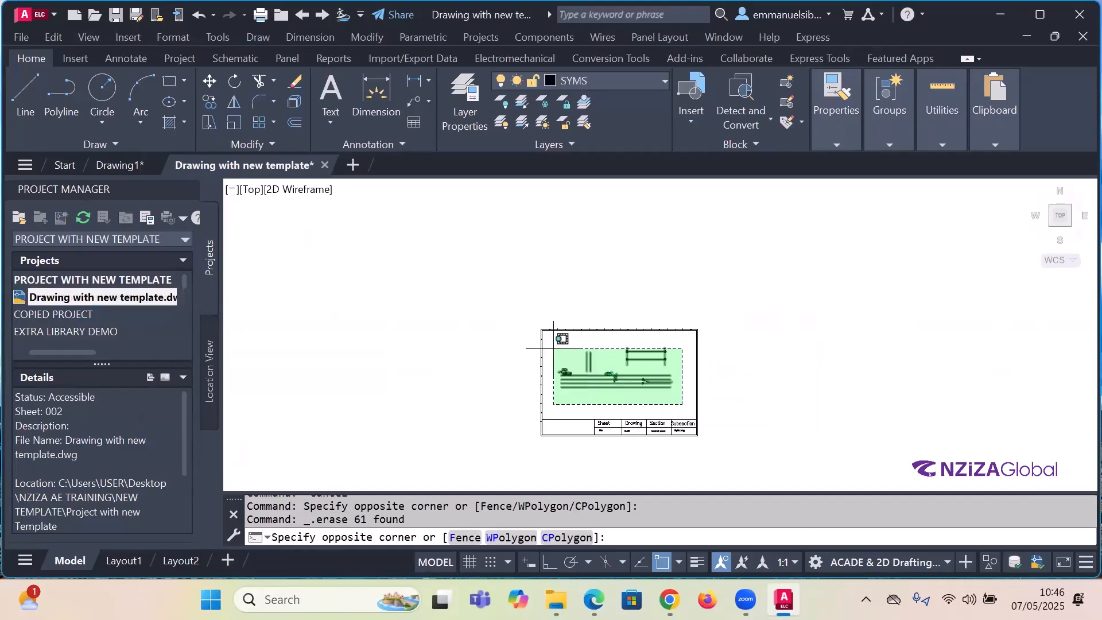
pyautogui.click(550, 336)
pyautogui.press('Delete')
pyautogui.scroll(-2, 626, 333)
pyautogui.scroll(7, 697, 374)
pyautogui.scroll(-2, 613, 395)
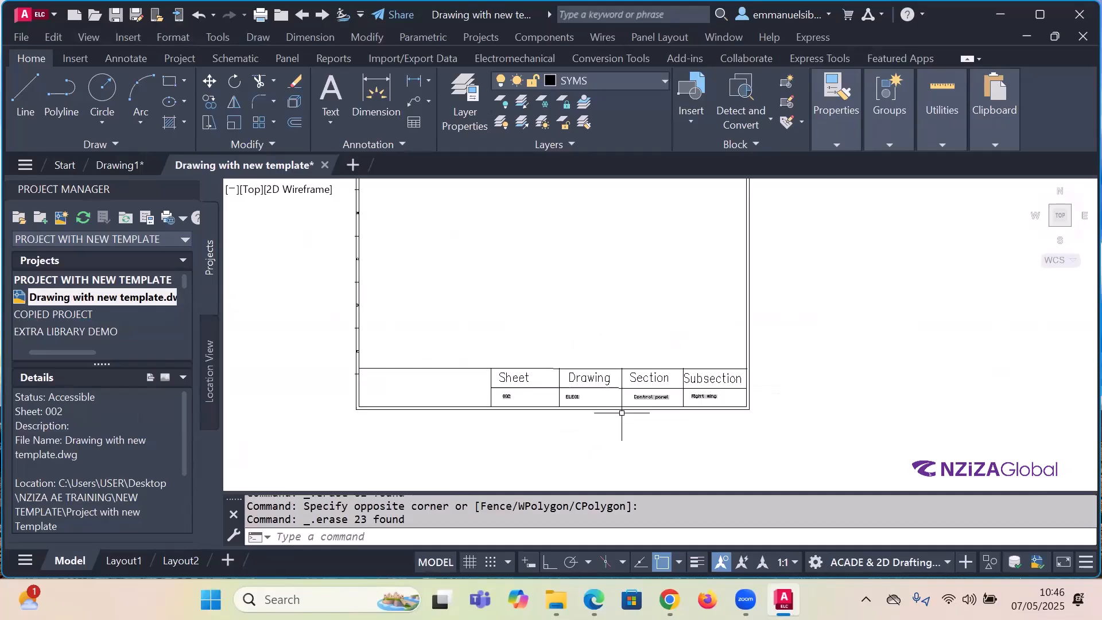
pyautogui.scroll(-2, 621, 413)
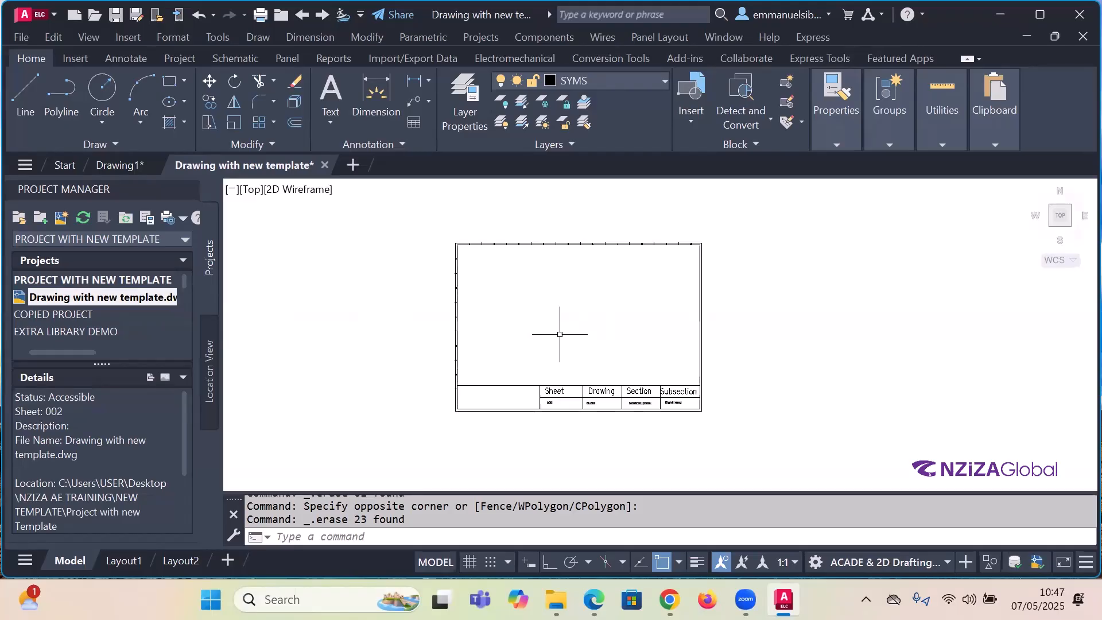
# - Start a new drawing in the active project and check the lesson title in the Day 3 training report in Edge
pyautogui.click(60, 219)
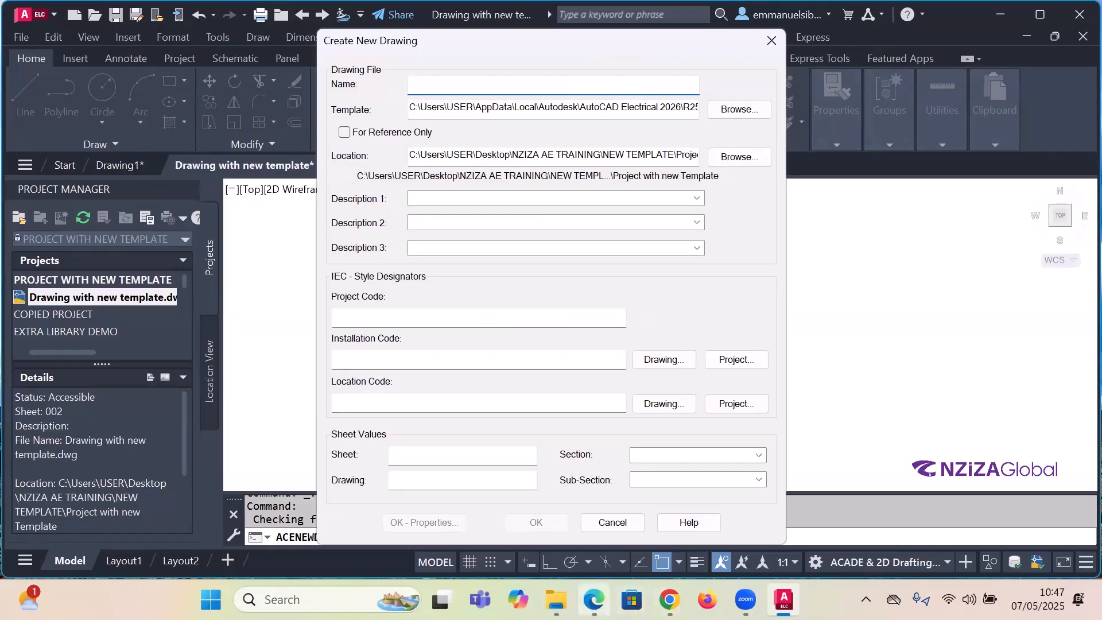
pyautogui.moveTo(595, 600)
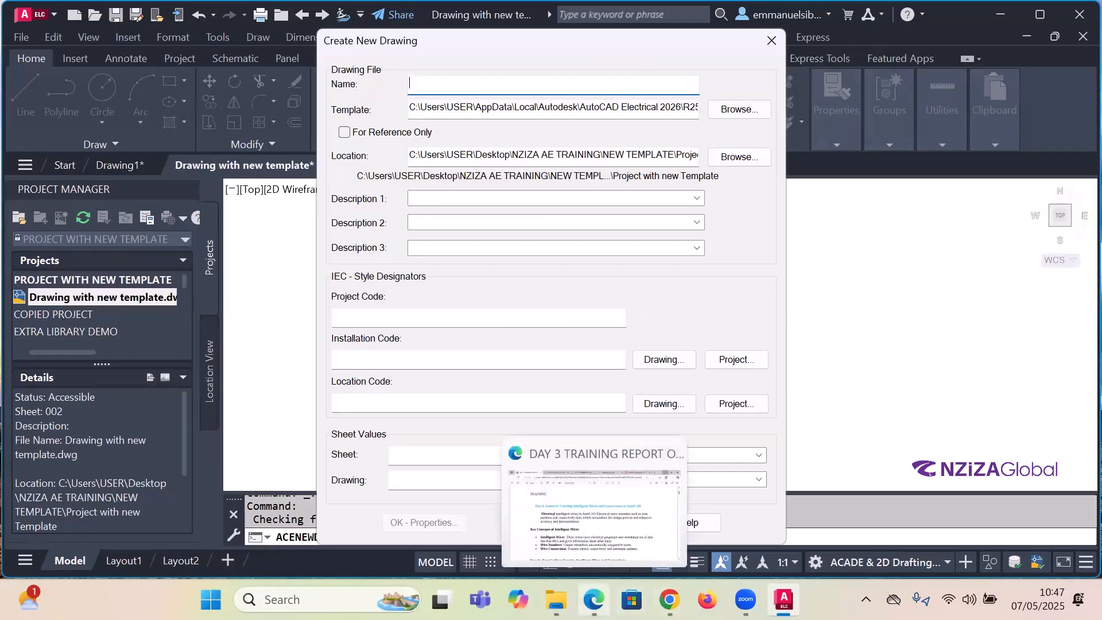
pyautogui.click(575, 542)
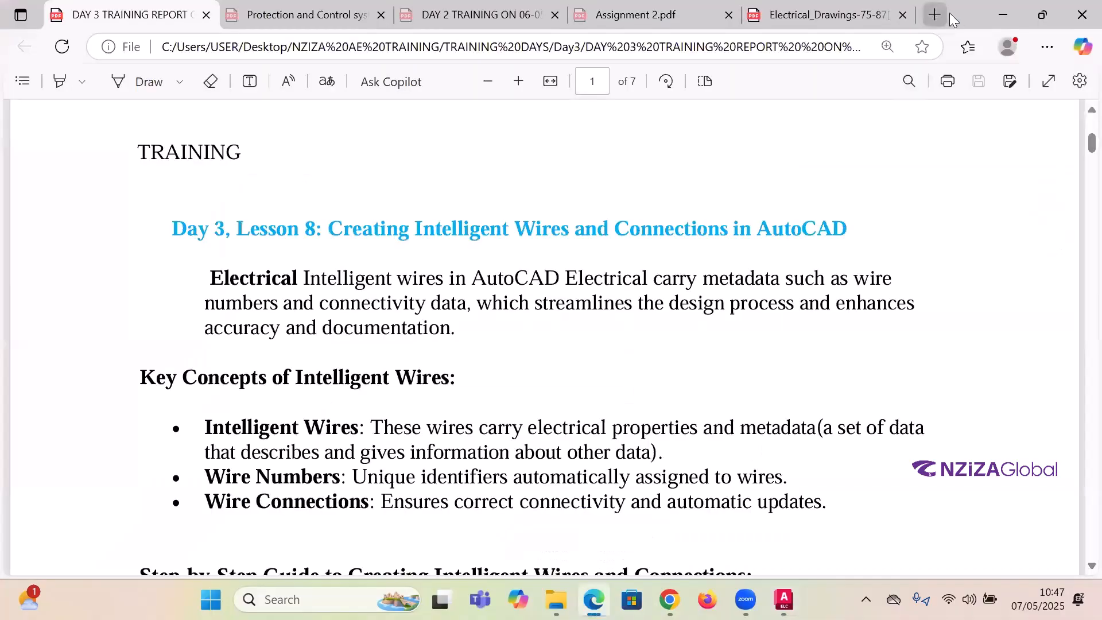
pyautogui.click(999, 7)
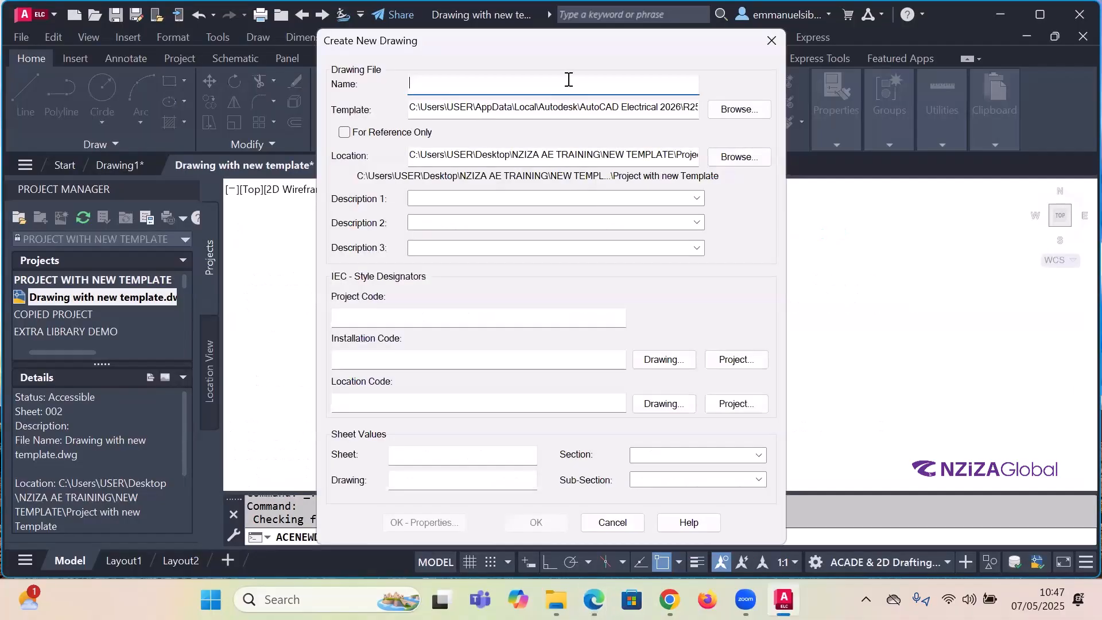
# - Name the new drawing CREATING INTELLIGENT WIRES, rechecking the wording in the training report
pyautogui.write('C')
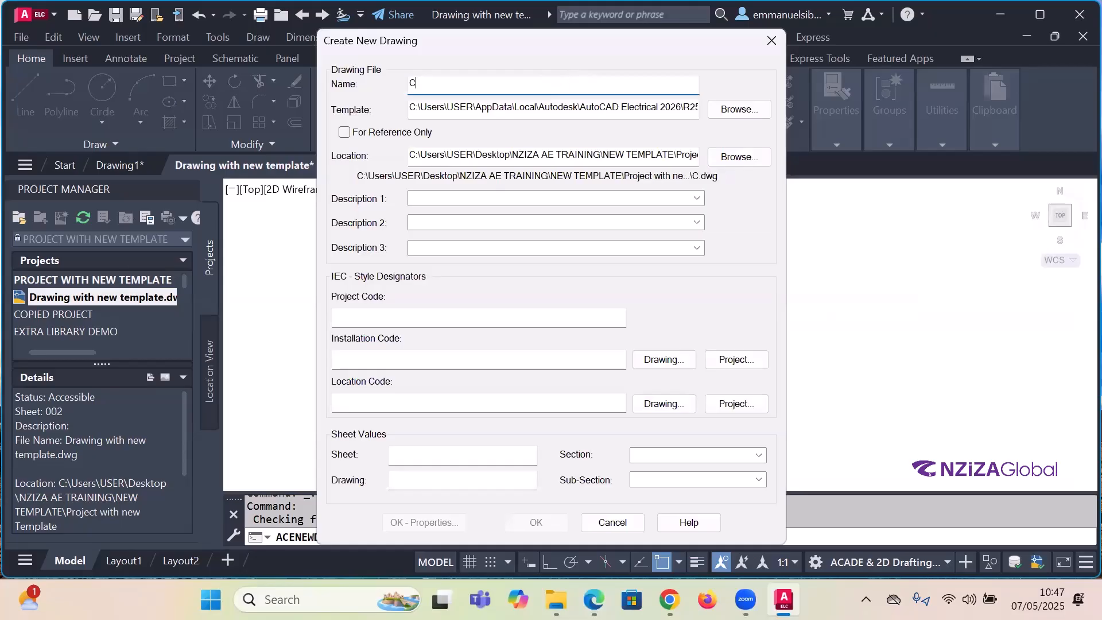
pyautogui.write('REATIN')
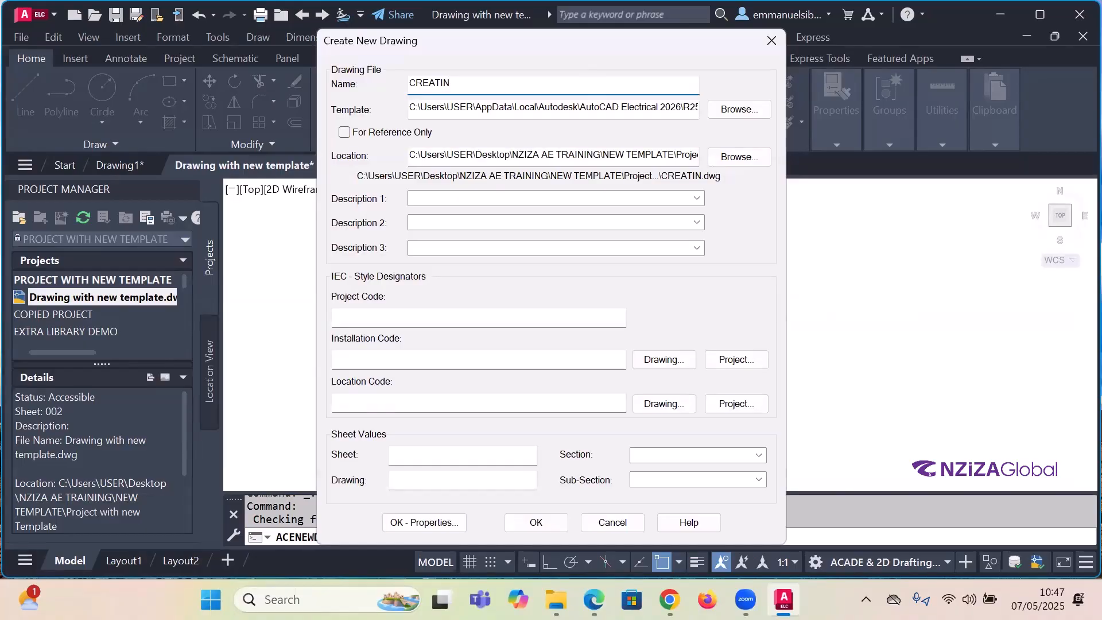
pyautogui.write('G INTER')
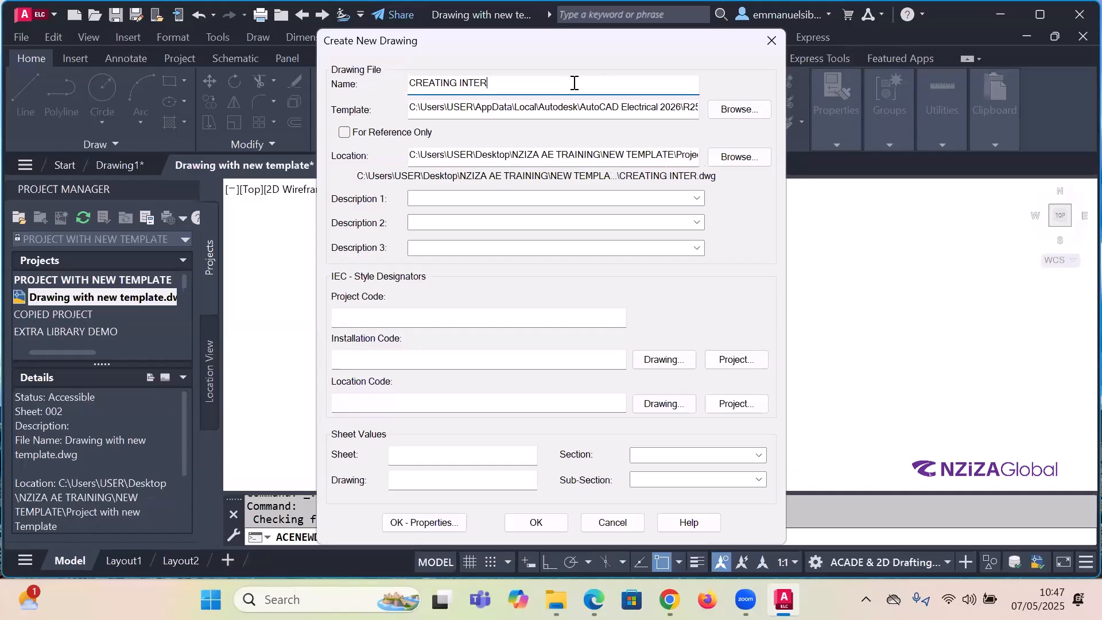
pyautogui.press('BackSpace')
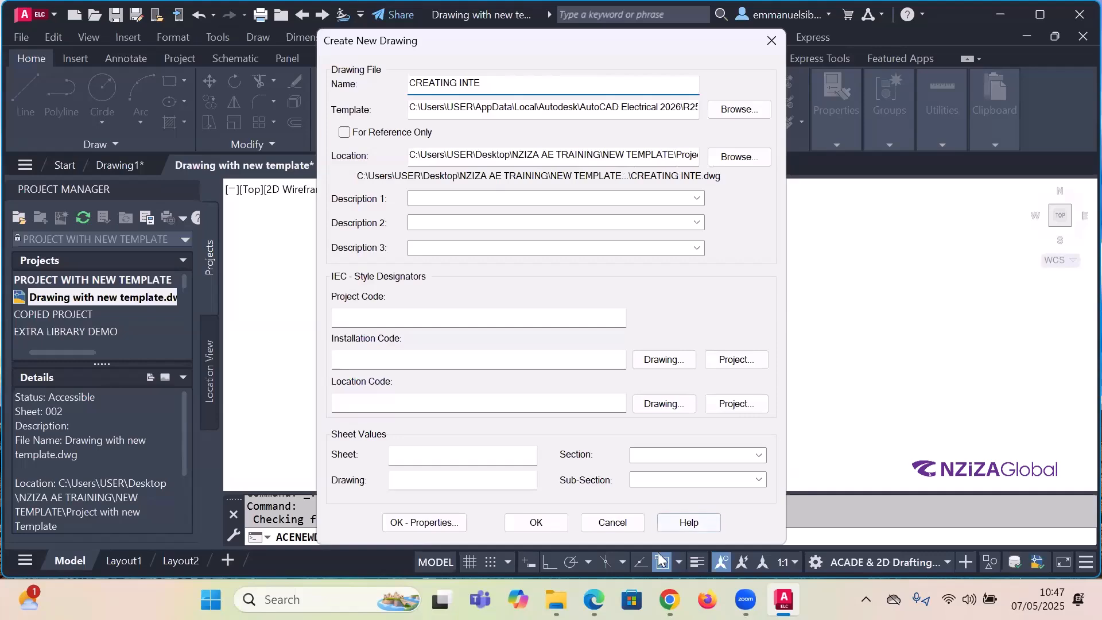
pyautogui.moveTo(594, 597)
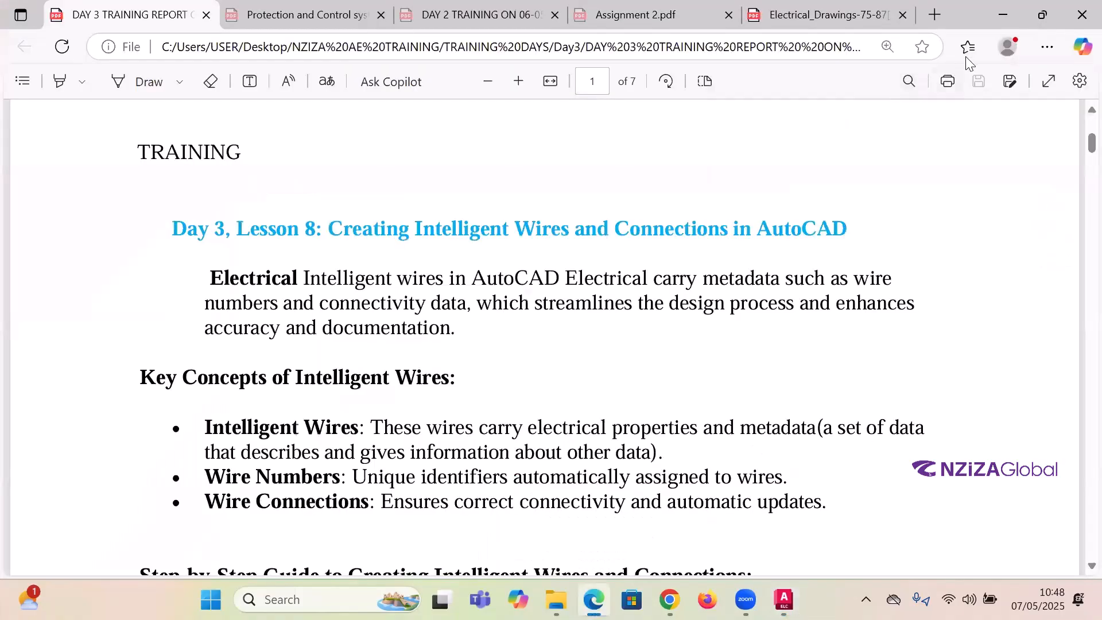
pyautogui.click(1004, 14)
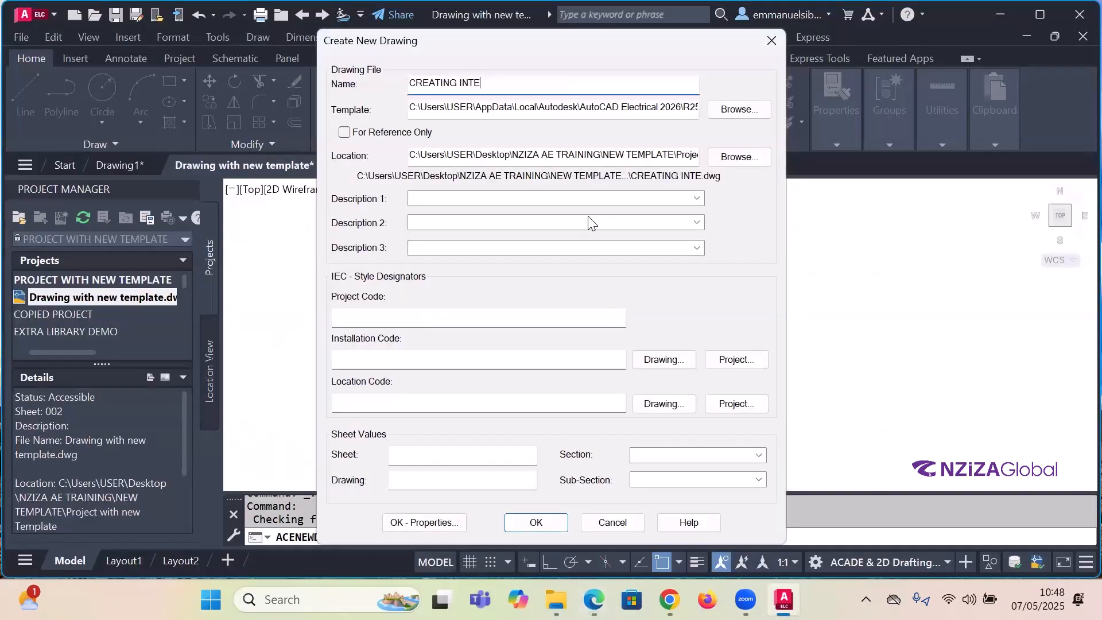
pyautogui.write('LLI')
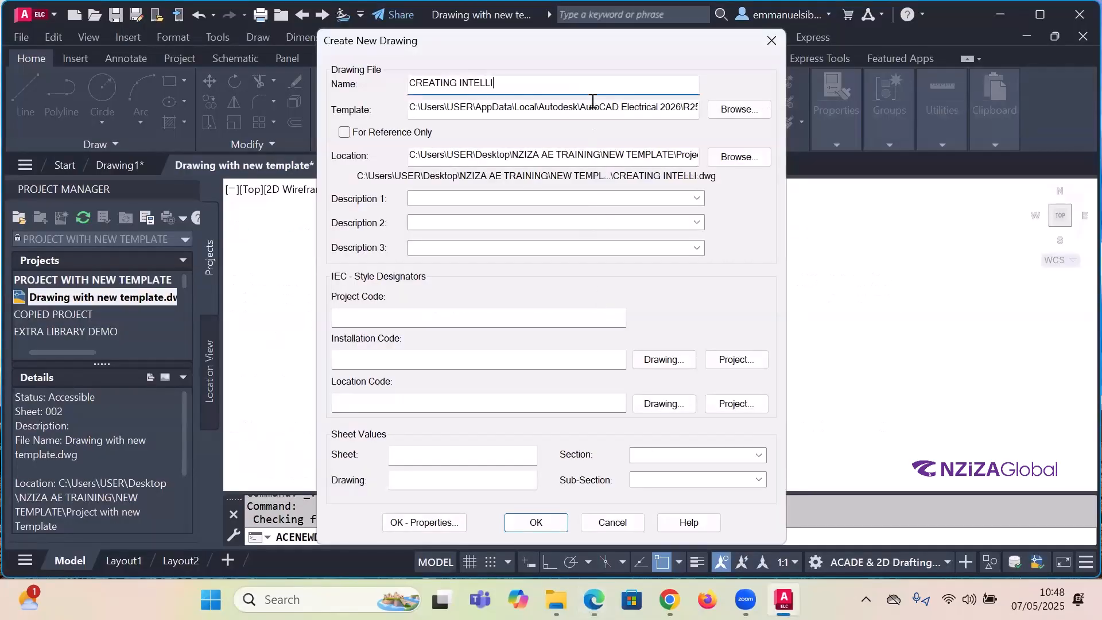
pyautogui.write('GENT ')
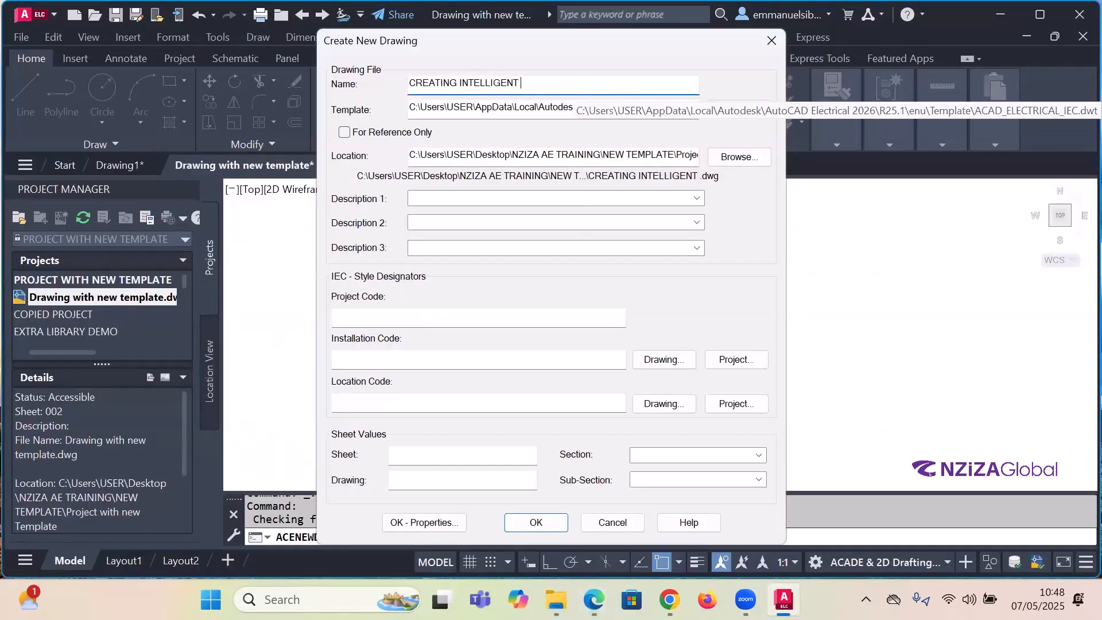
pyautogui.write('WIRES')
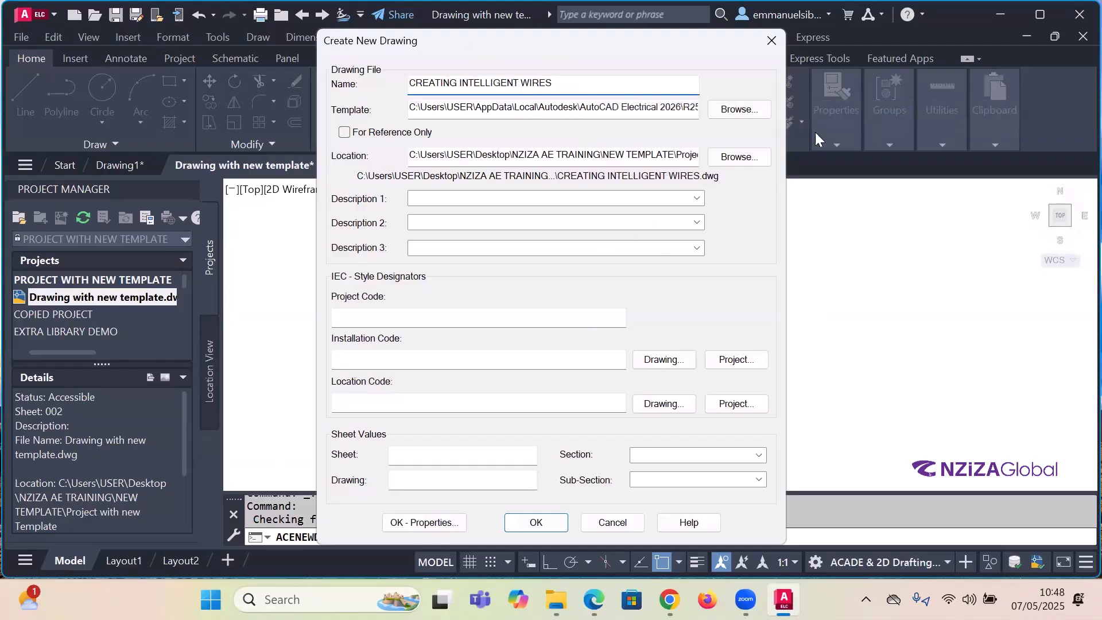
# - Choose 1-10,A-E TEMPLATE as the new drawing's template
pyautogui.click(732, 109)
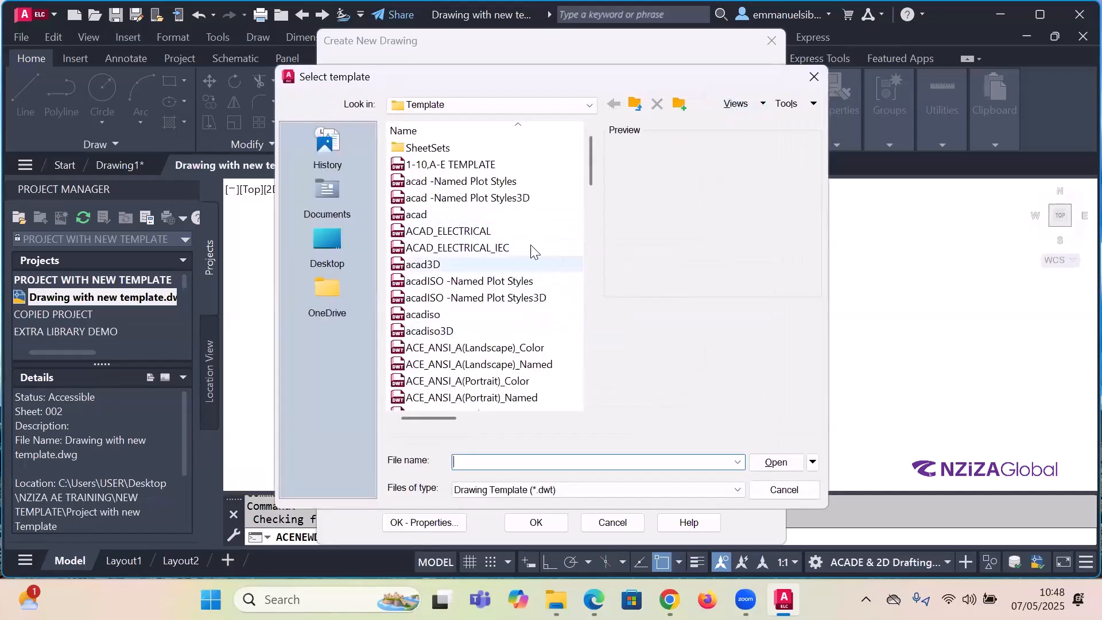
pyautogui.click(454, 166)
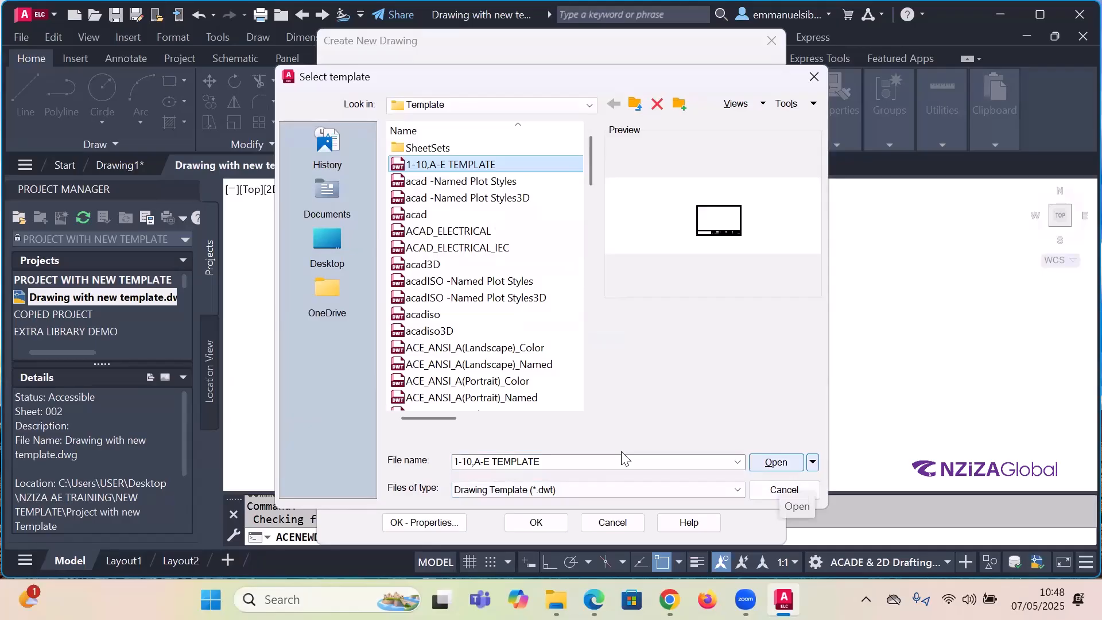
pyautogui.press('Return')
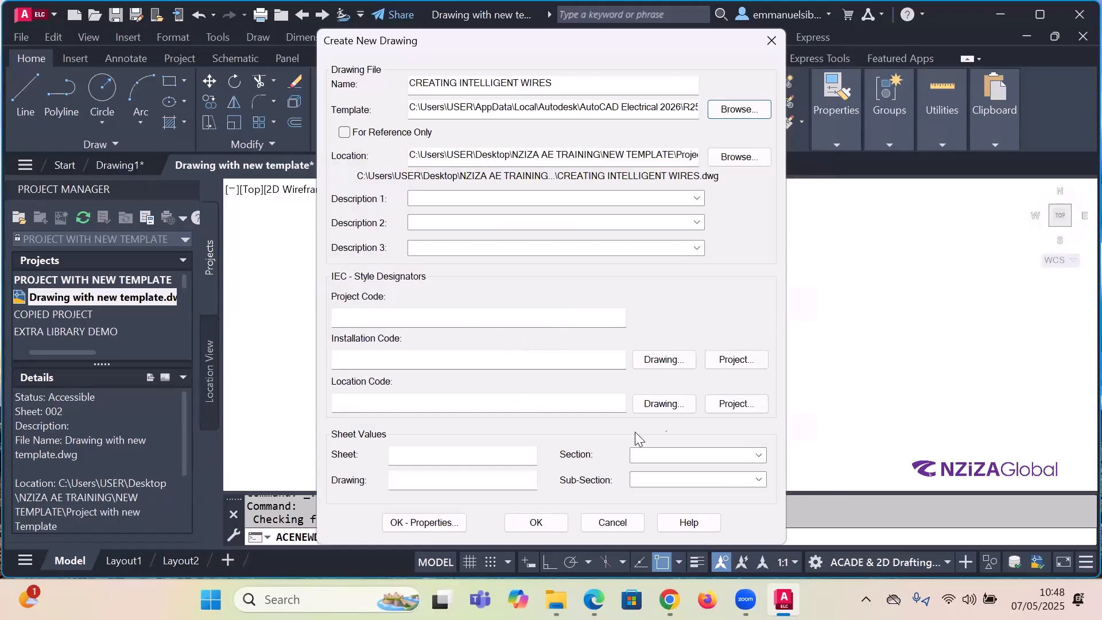
# - Set the sheet value to 001 and the drawing value to D001, and confirm the new drawing
pyautogui.click(479, 456)
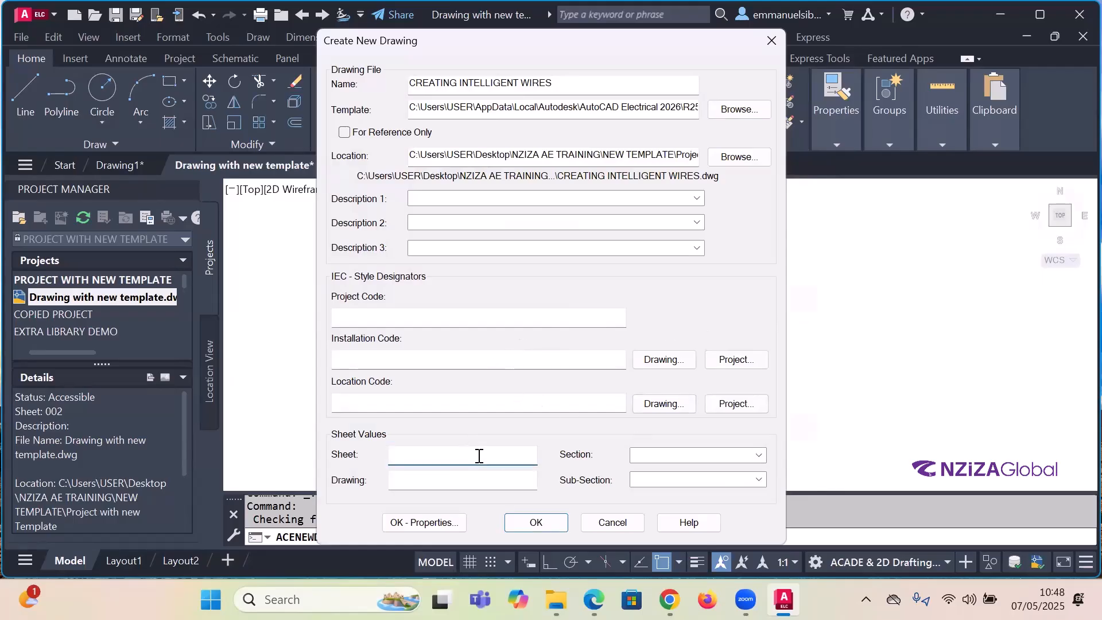
pyautogui.write('001')
pyautogui.press('Tab')
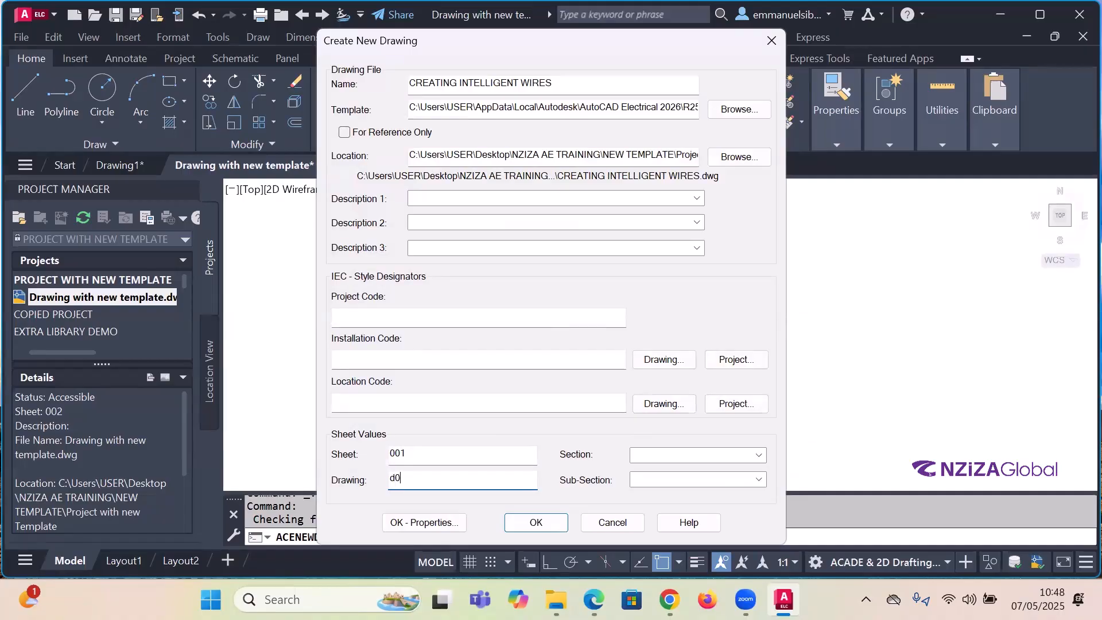
pyautogui.write('d')
pyautogui.press('BackSpace')
pyautogui.write('D001')
pyautogui.moveTo(759, 30); pyautogui.dragTo(820, 4)
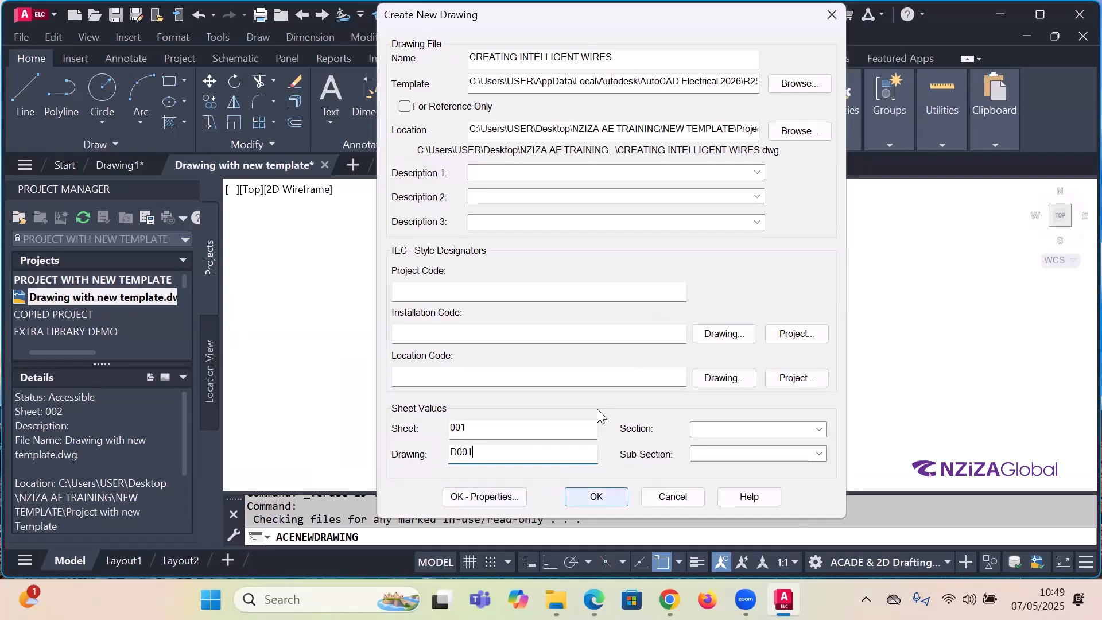
pyautogui.press('Return')
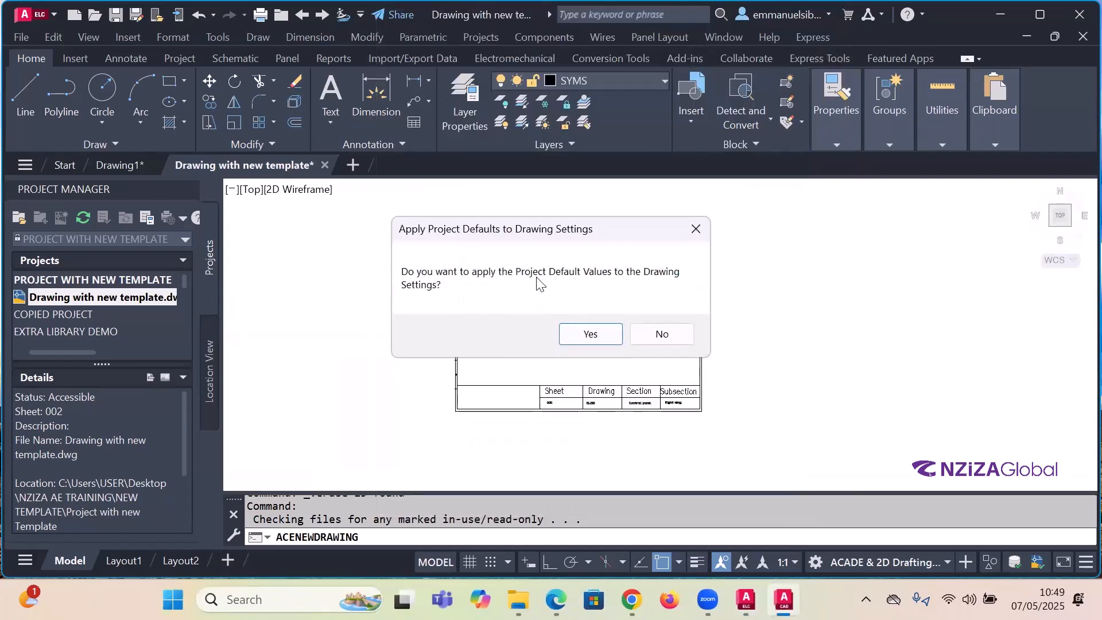
# - Apply the project default values to the new drawing and set its component tag format to %S/%N
pyautogui.click(593, 334)
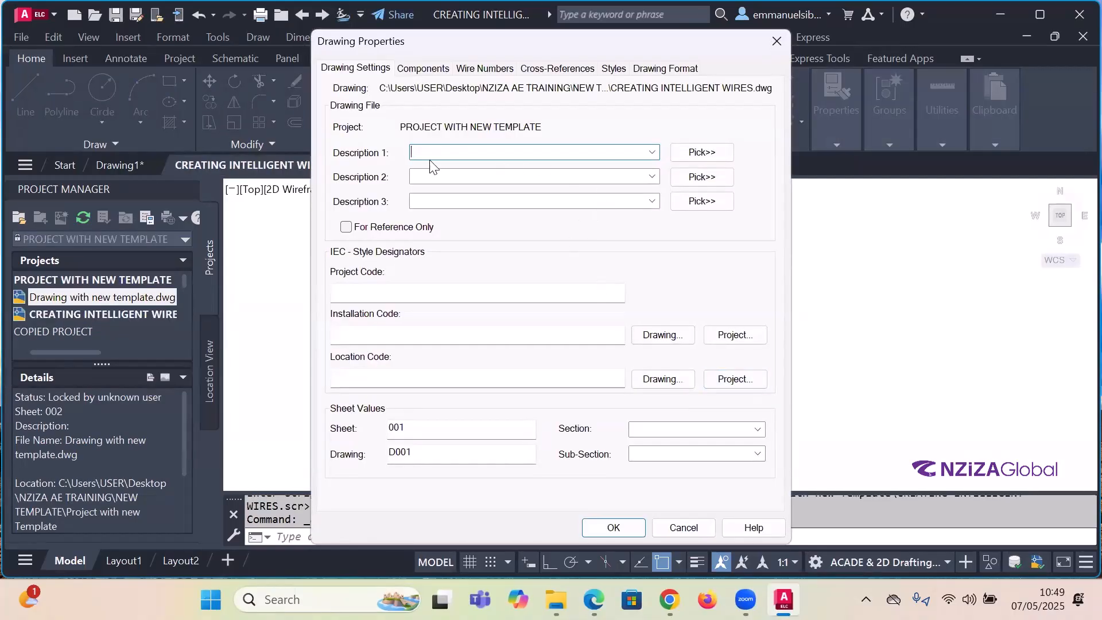
pyautogui.click(423, 72)
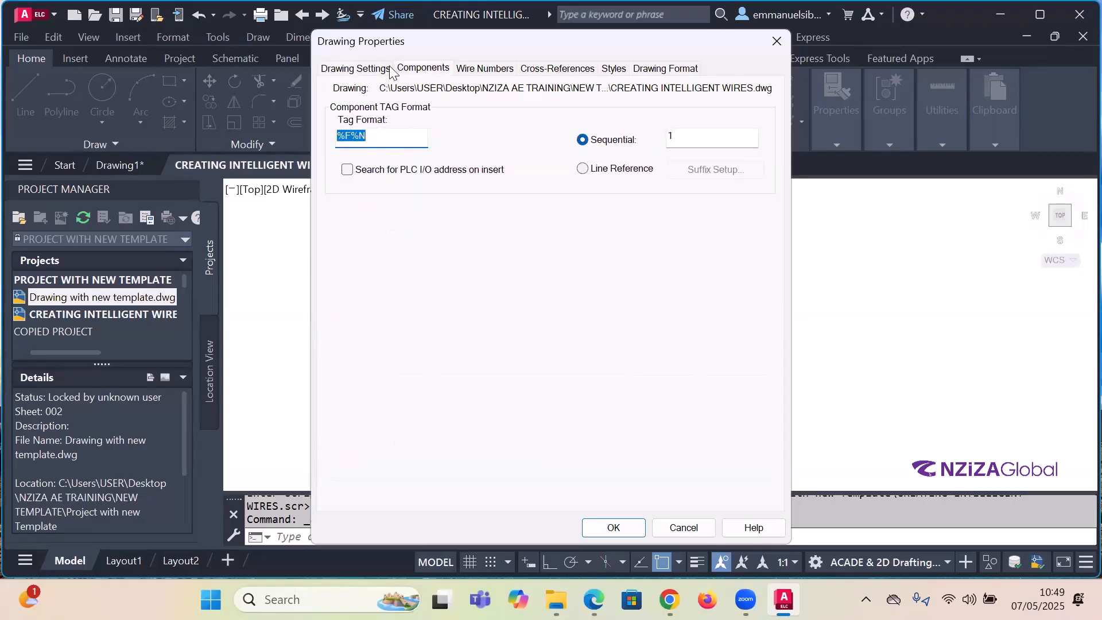
pyautogui.click(355, 70)
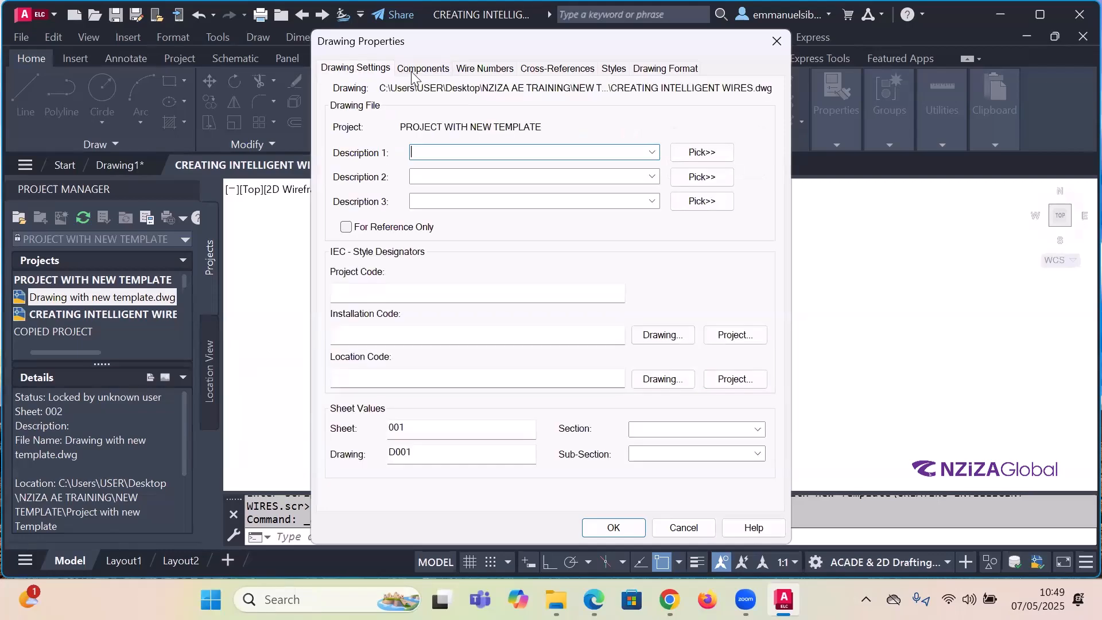
pyautogui.click(420, 70)
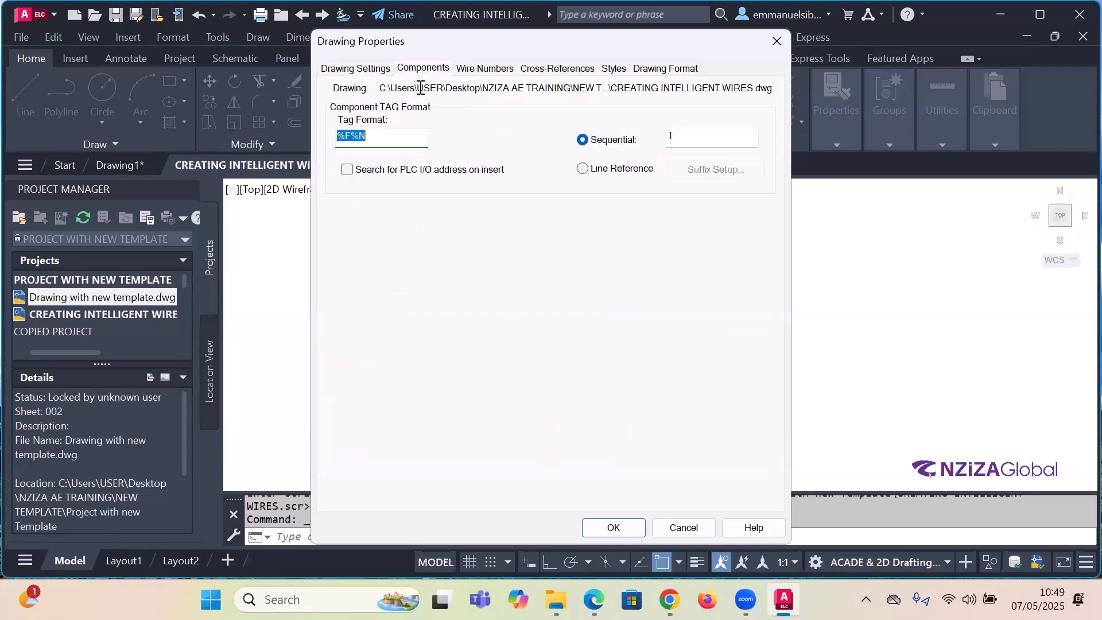
pyautogui.click(351, 135)
pyautogui.press('BackSpace')
pyautogui.write('S/')
pyautogui.click(425, 71)
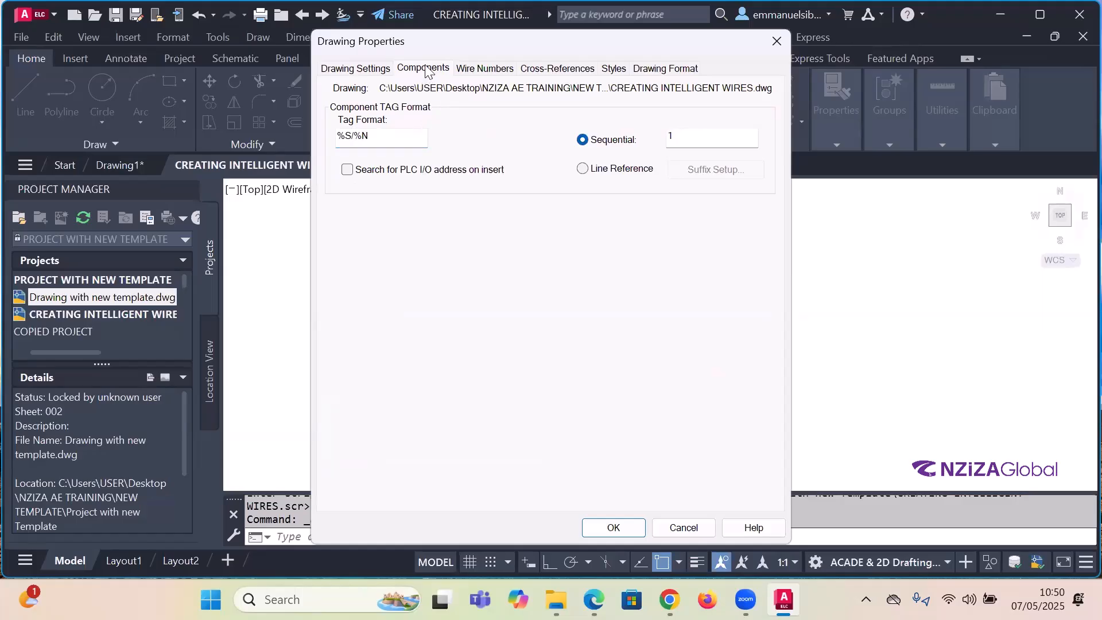
# - Review the wire number format and set the drawing's component cross-reference display to Text Format
pyautogui.click(473, 69)
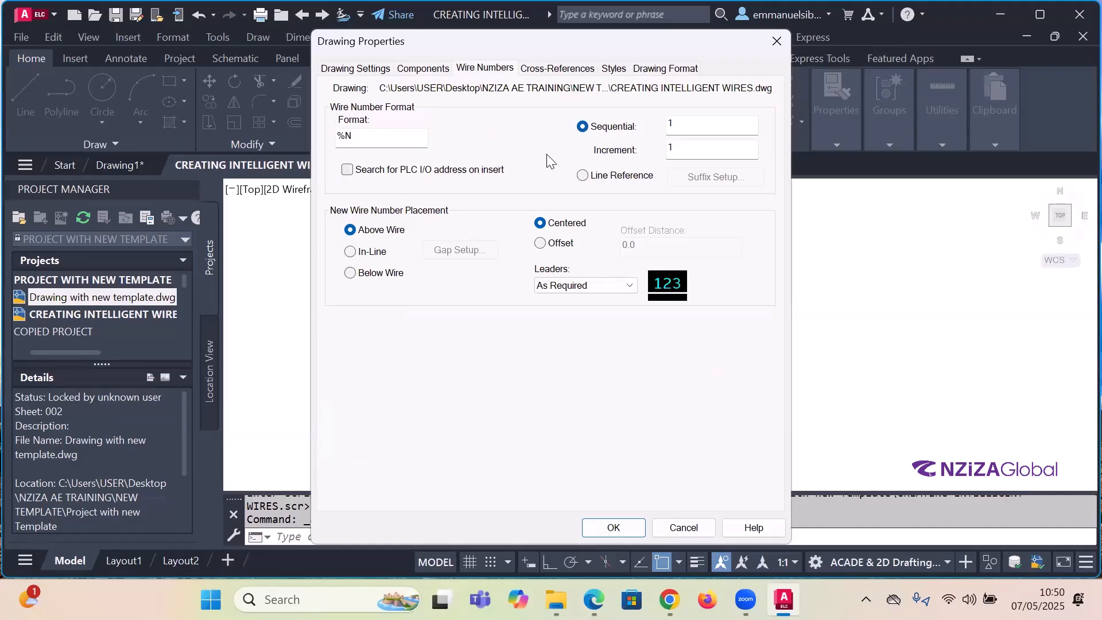
pyautogui.click(539, 71)
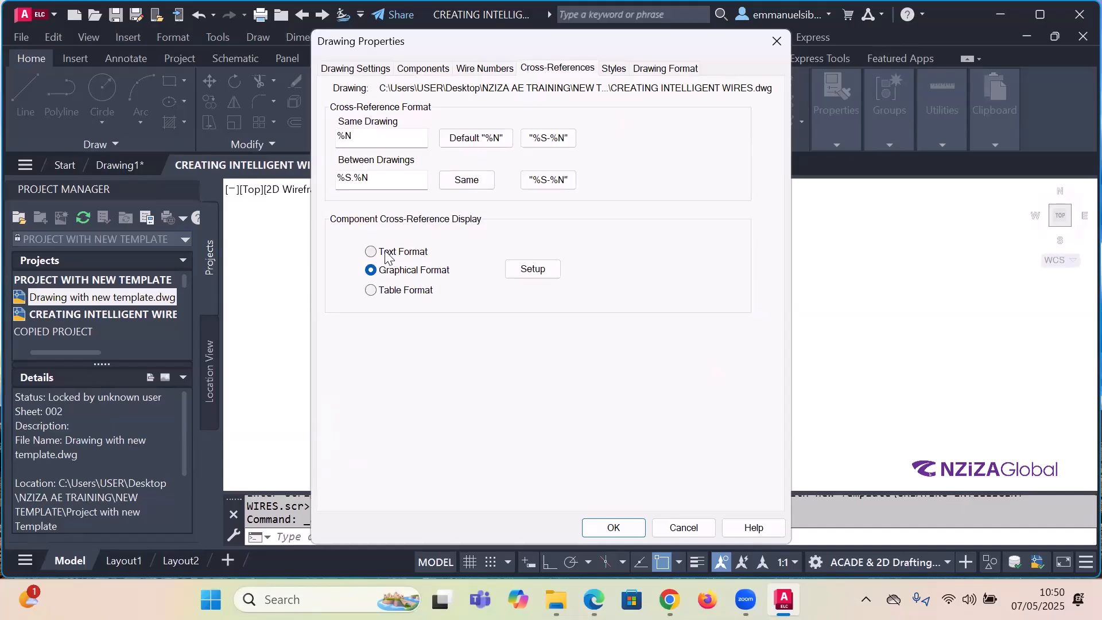
pyautogui.click(412, 248)
# - Try the Gap and Solid wire cross styles, set wire cross back to Loop, and set the wire tee style to Dot
pyautogui.click(612, 69)
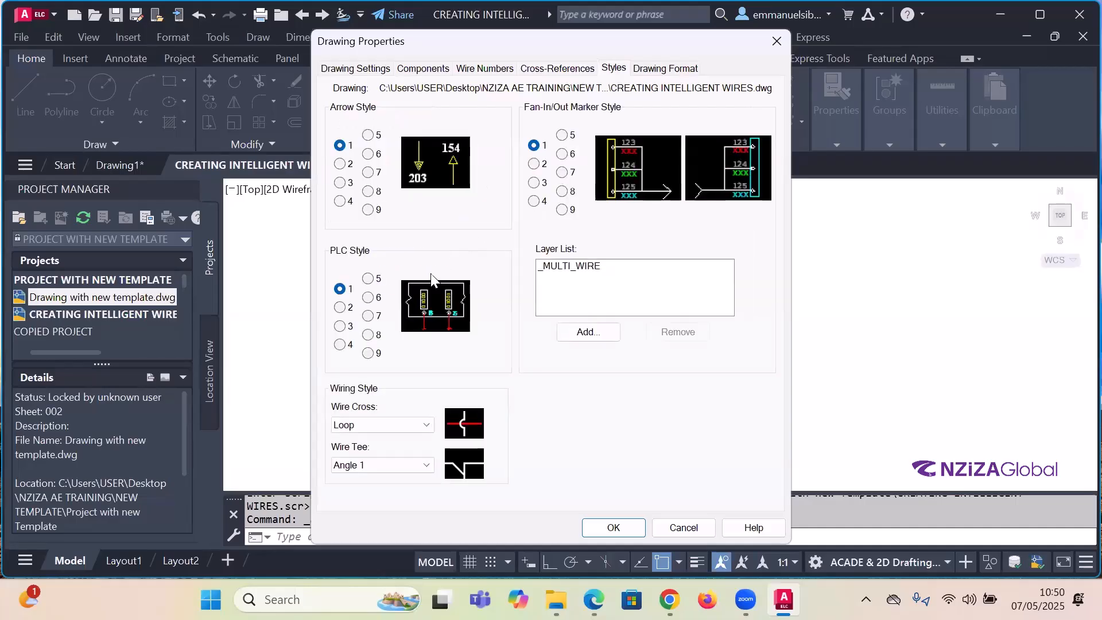
pyautogui.click(408, 425)
pyautogui.click(368, 445)
pyautogui.click(402, 425)
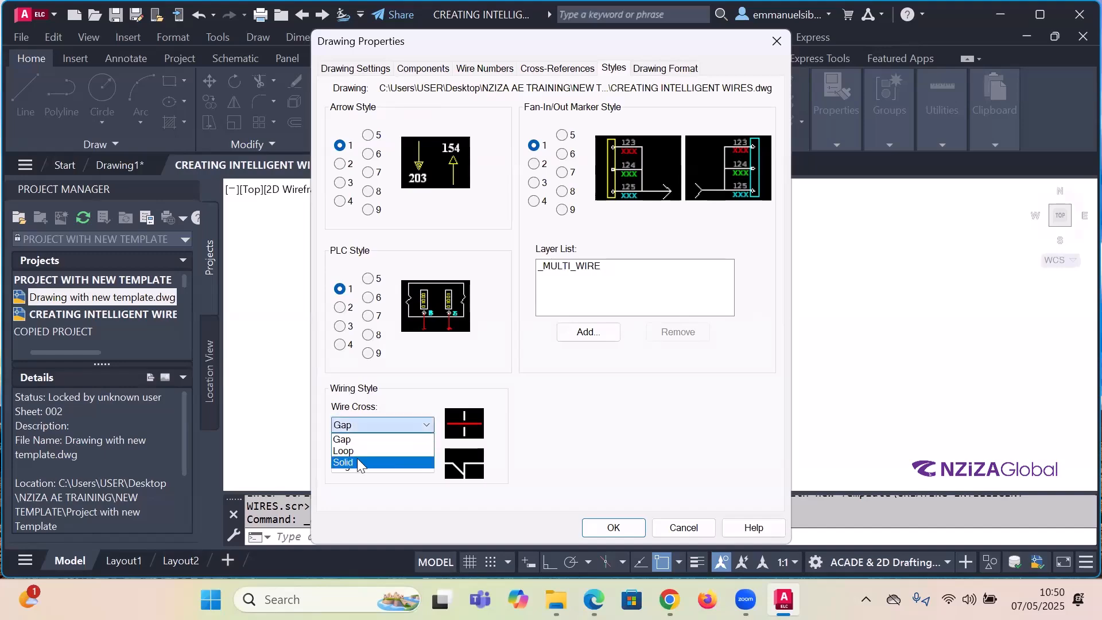
pyautogui.click(411, 425)
pyautogui.click(409, 425)
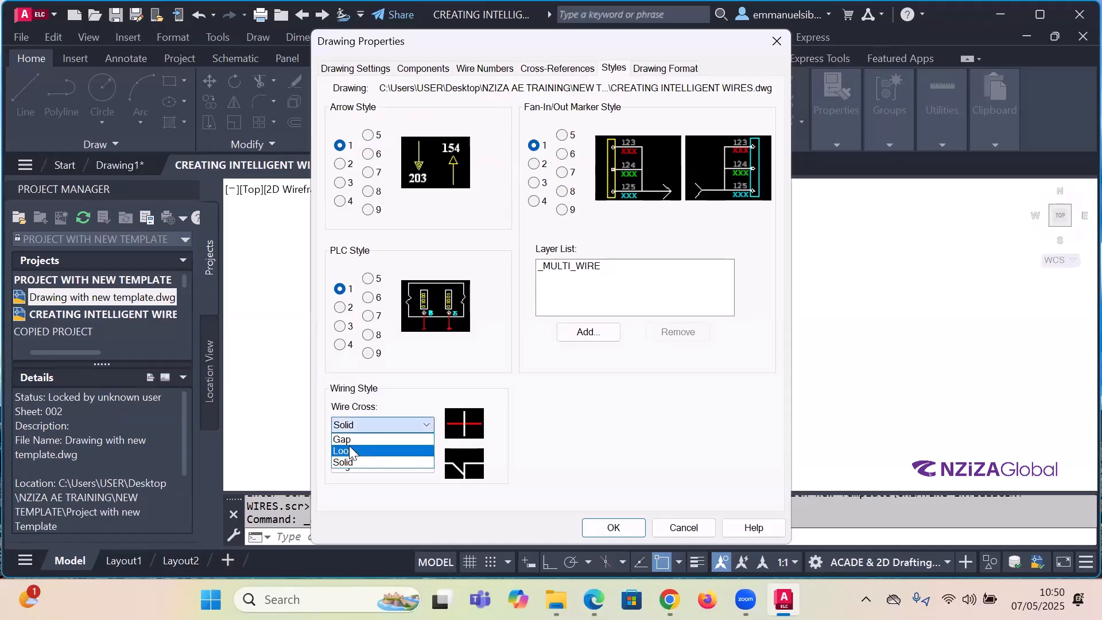
pyautogui.click(352, 451)
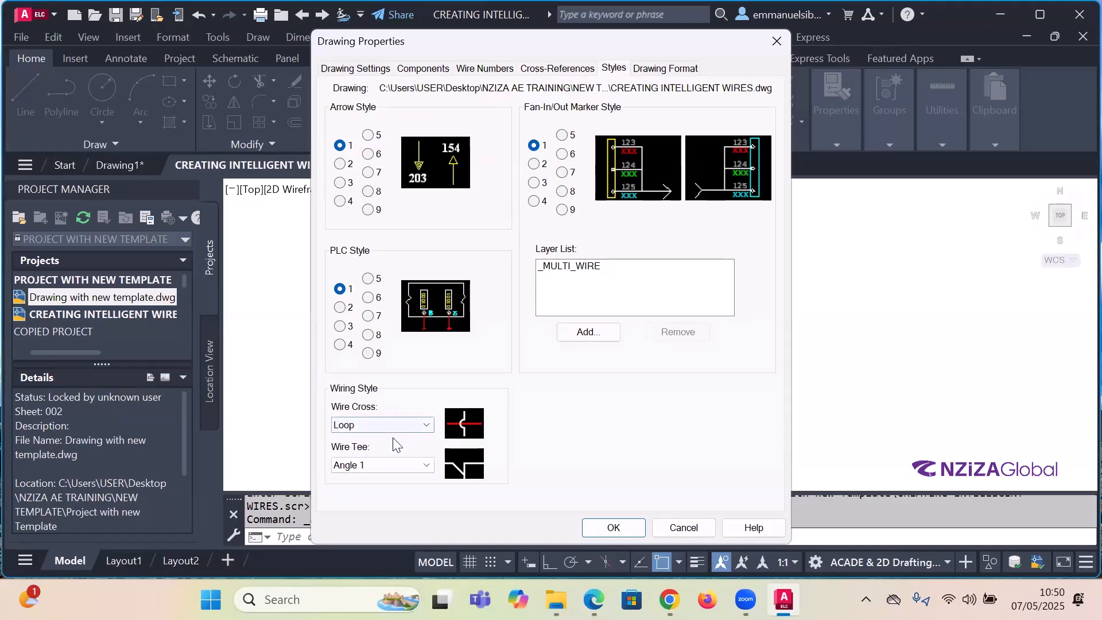
pyautogui.click(390, 461)
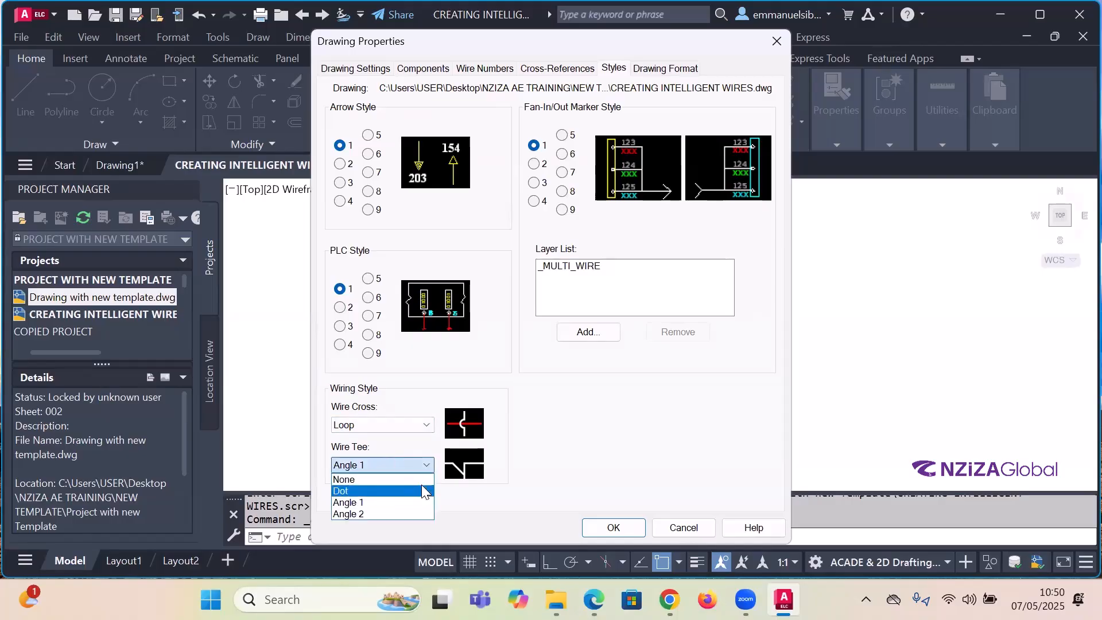
pyautogui.click(364, 491)
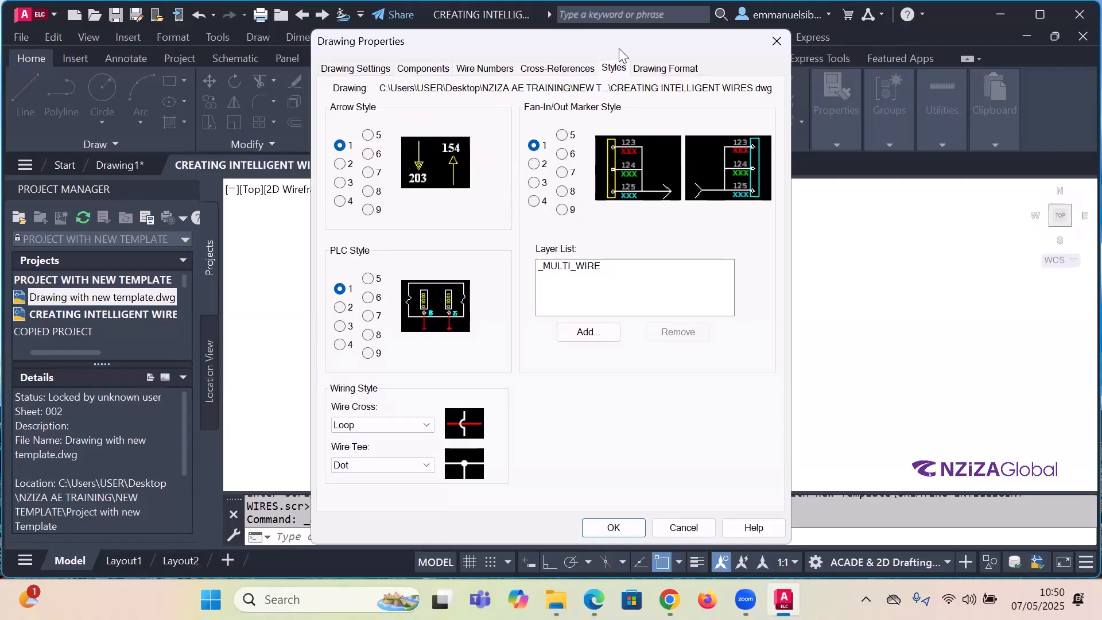
# - Set the drawing's format referencing to X-Y Grid
pyautogui.moveTo(619, 50); pyautogui.dragTo(646, 52)
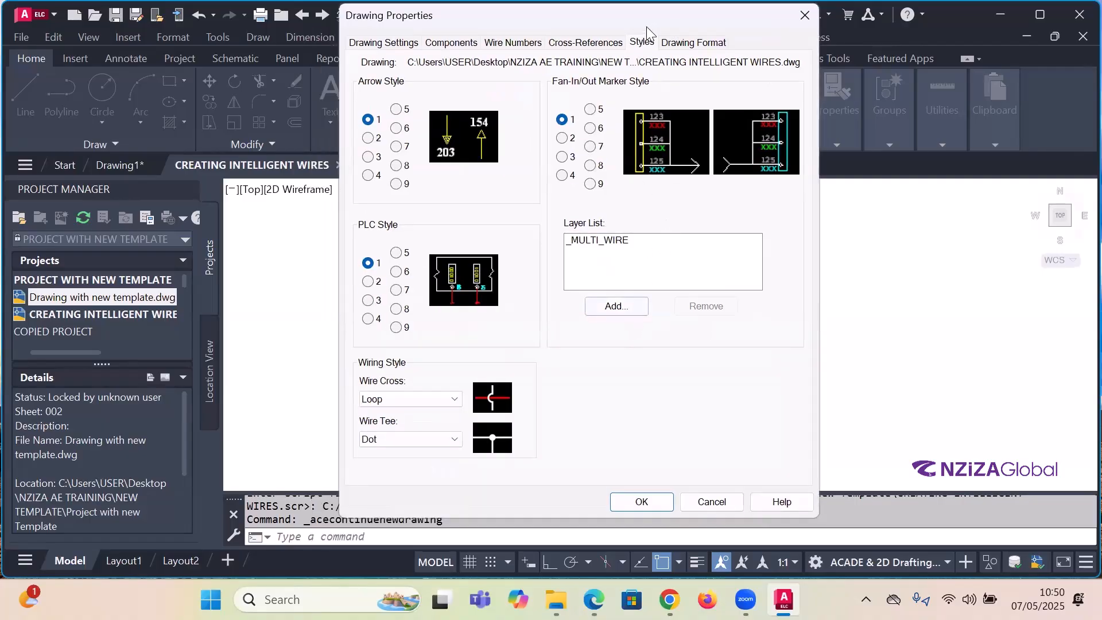
pyautogui.click(681, 42)
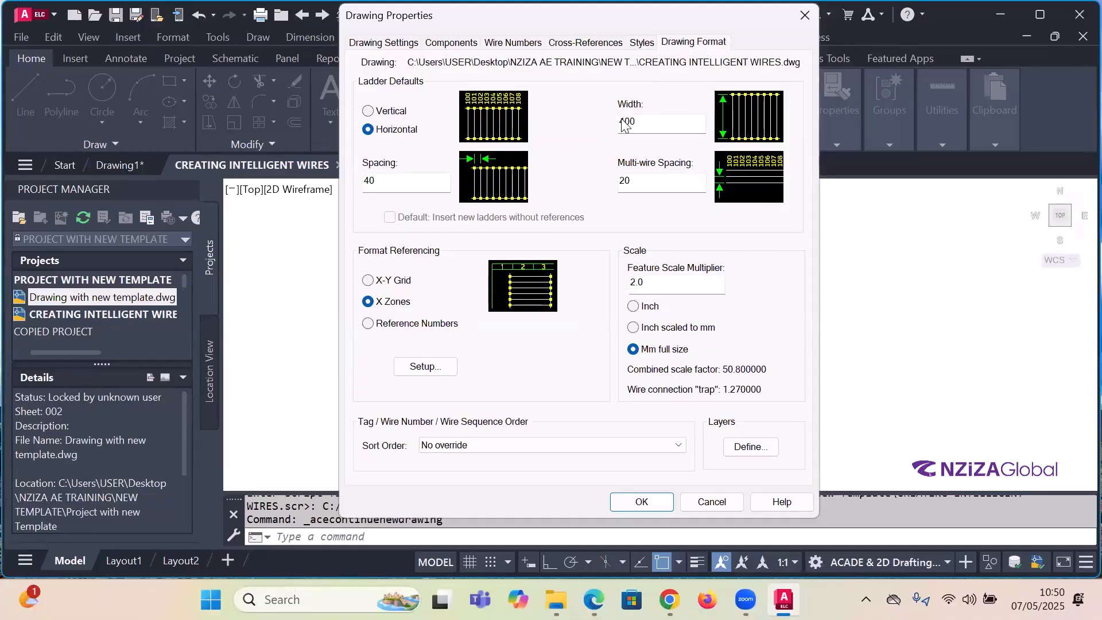
pyautogui.click(386, 284)
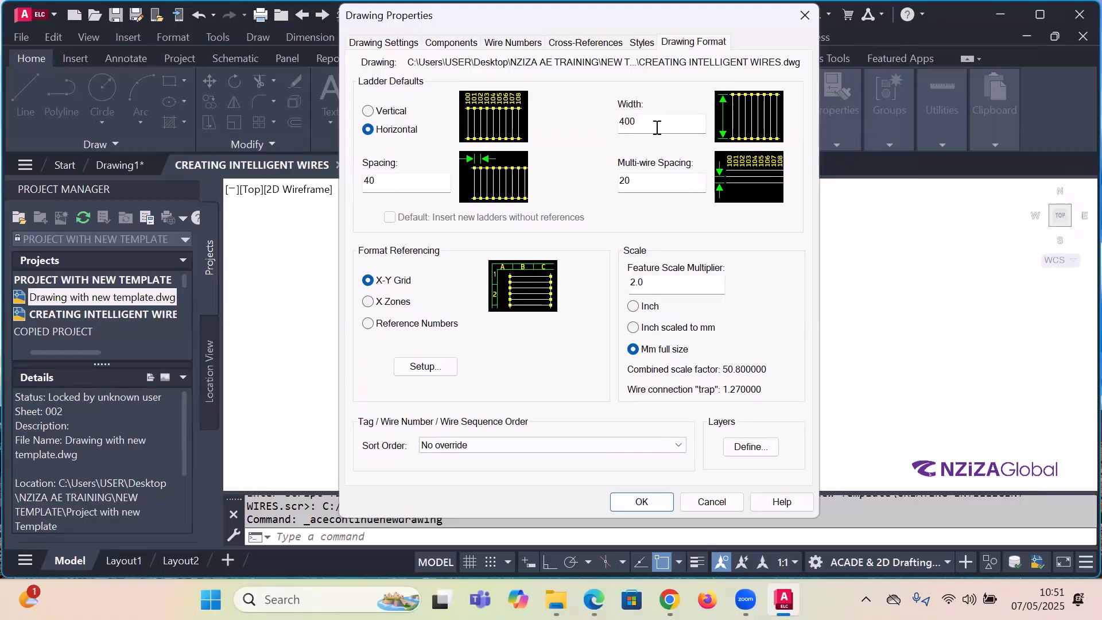
# - Set the ladder defaults to a width of 100, a multi-wire spacing of 10 and a rung spacing of 20
pyautogui.moveTo(657, 127); pyautogui.dragTo(569, 140)
pyautogui.write('100')
pyautogui.press('Tab')
pyautogui.write('10')
pyautogui.click(413, 184)
pyautogui.moveTo(414, 184); pyautogui.dragTo(323, 170)
pyautogui.write('20')
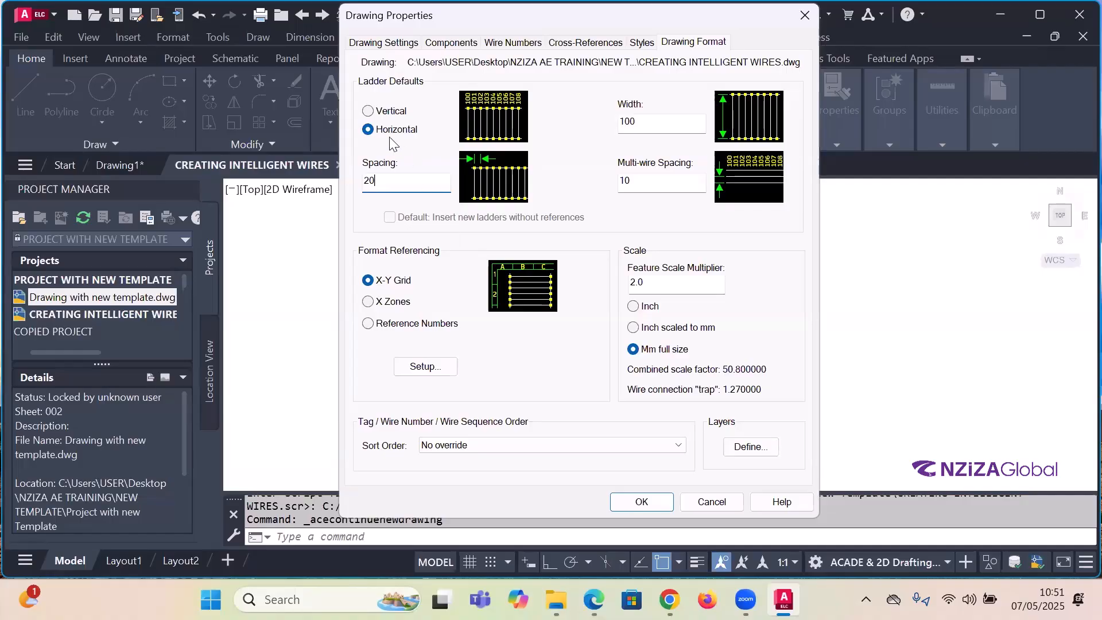
# - Compare the ladder orientations, set the default to Vertical, and confirm the drawing properties, dismissing the title block message
pyautogui.click(368, 111)
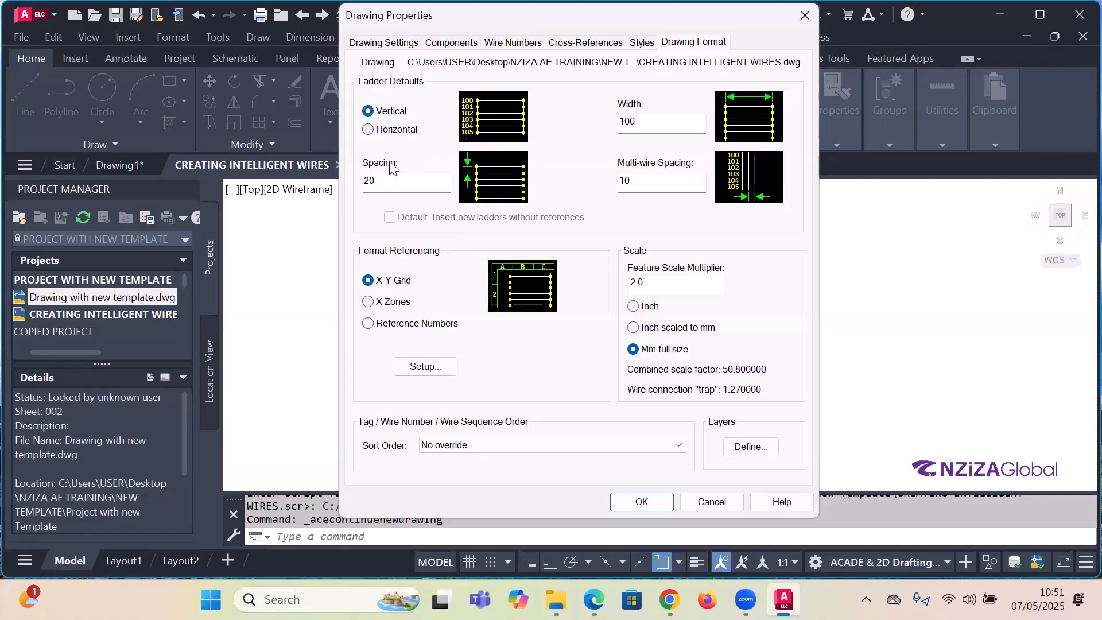
pyautogui.click(371, 129)
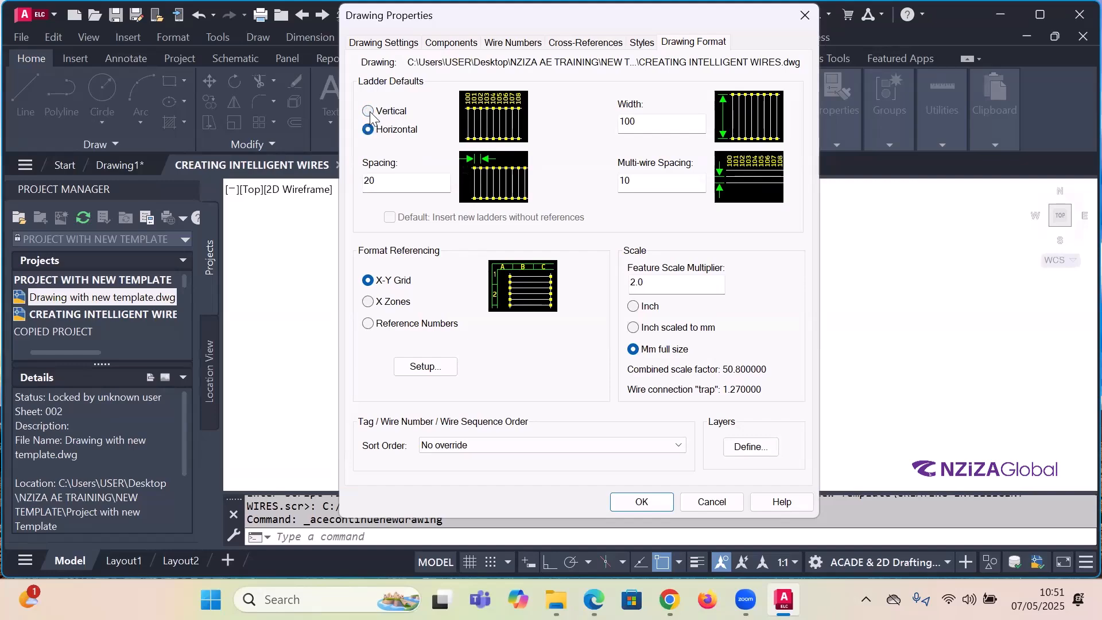
pyautogui.click(370, 113)
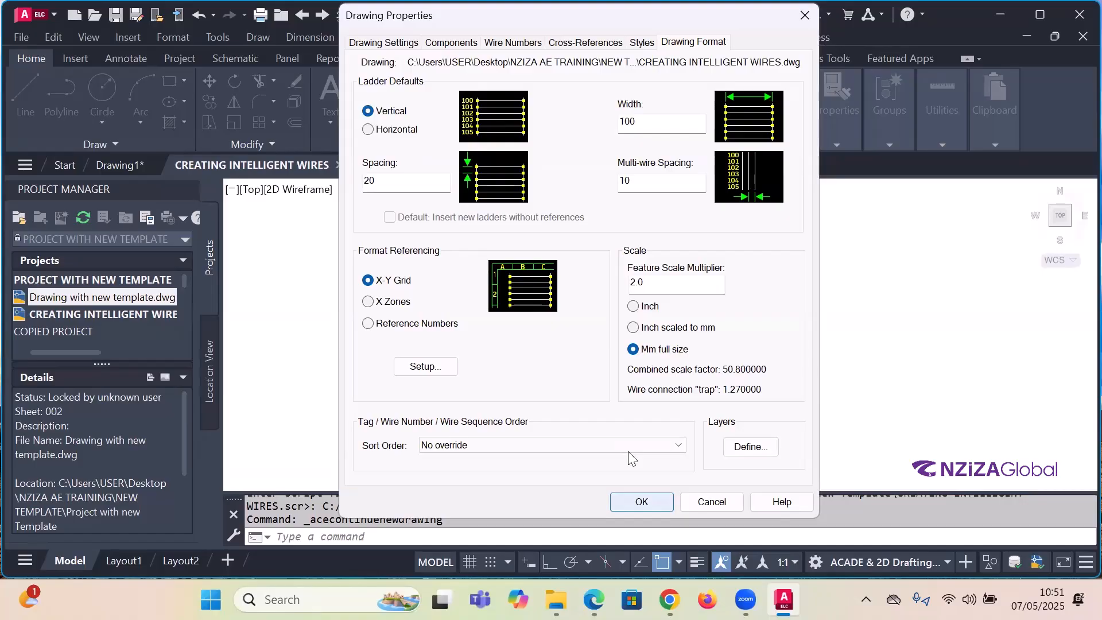
pyautogui.press('Return')
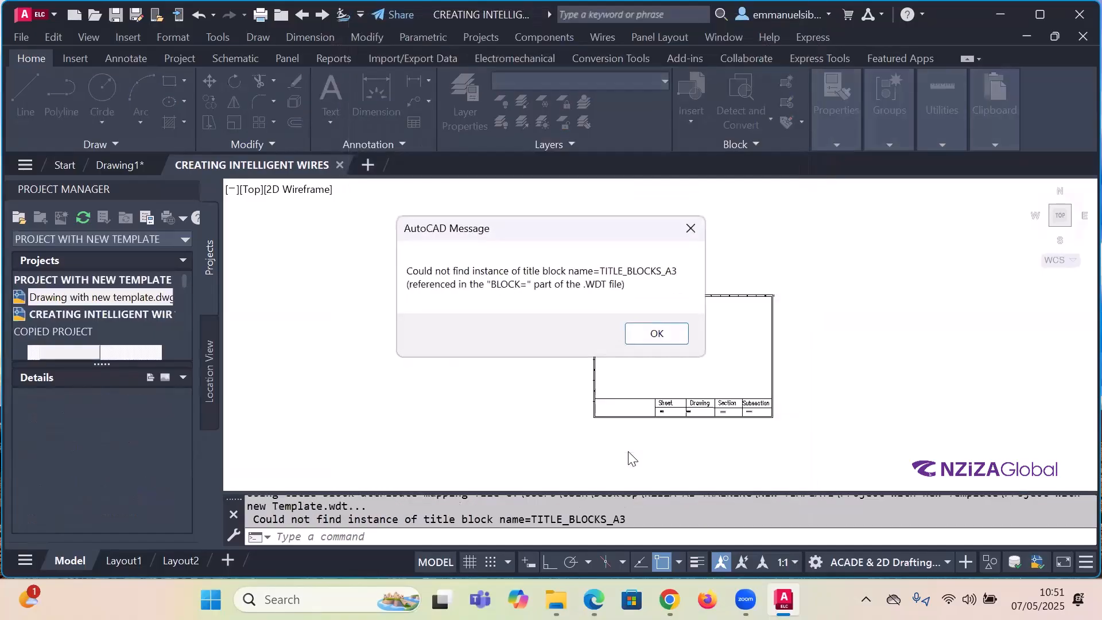
pyautogui.click(655, 336)
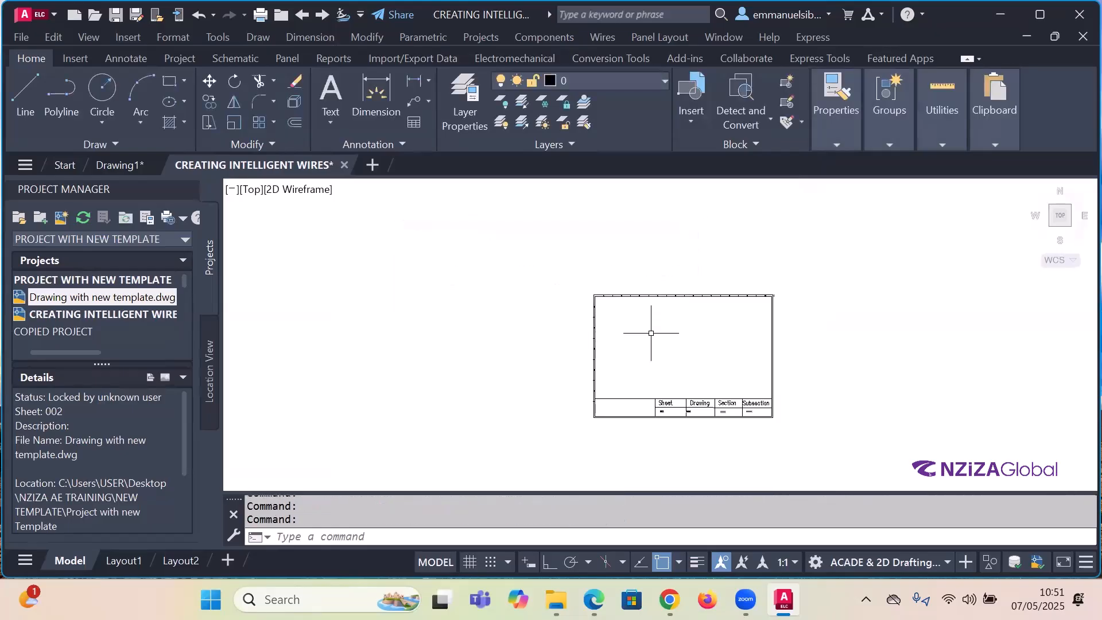
# - Inspect the new drawing's sheet, open Drawing with new template from the project for comparison, and close it
pyautogui.scroll(2, 715, 427)
pyautogui.scroll(-2, 617, 368)
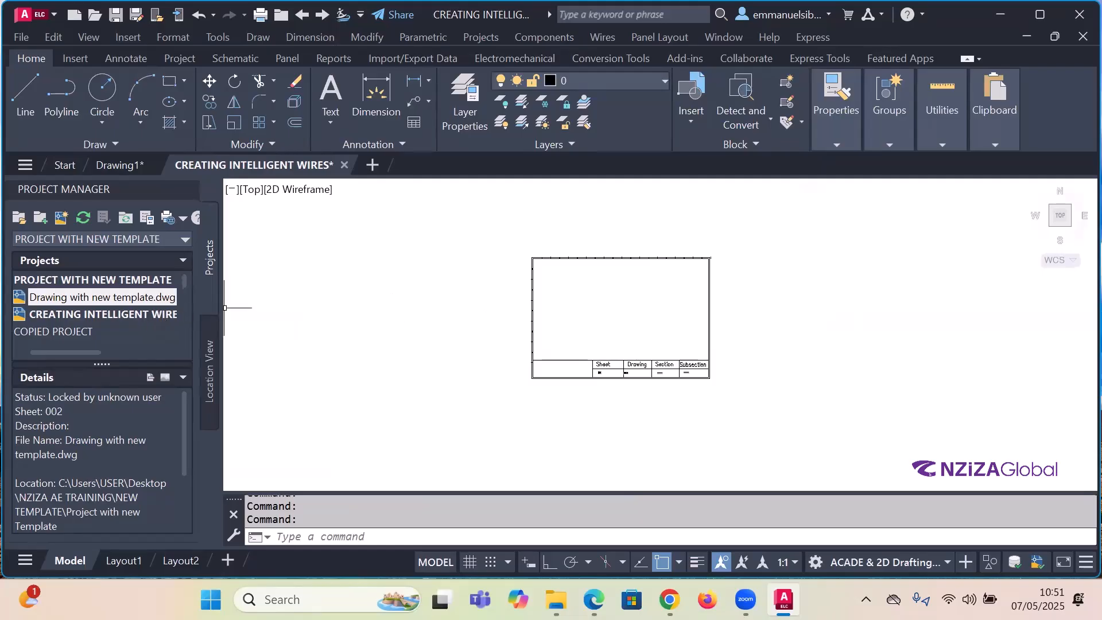
pyautogui.click(104, 314)
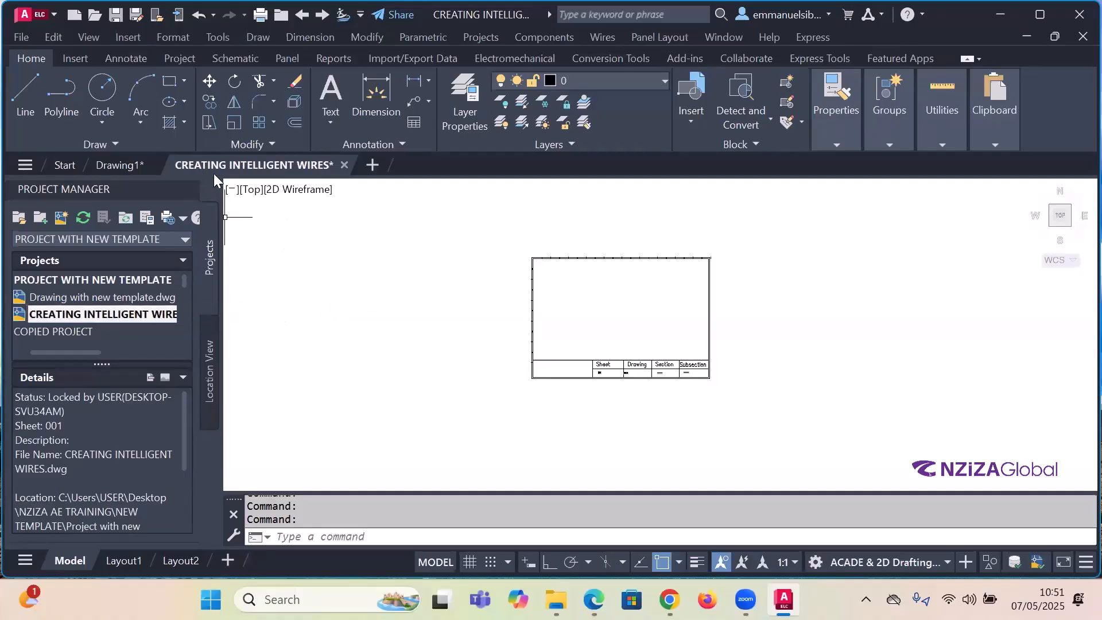
pyautogui.click(94, 298)
pyautogui.doubleClick(95, 298)
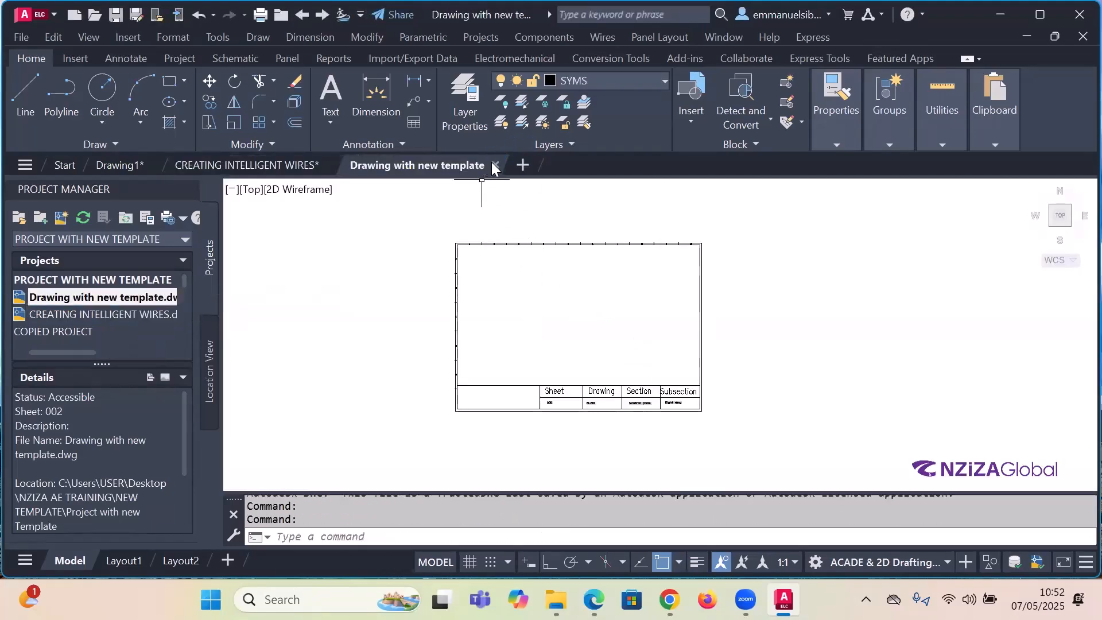
pyautogui.scroll(-2, 731, 294)
pyautogui.click(494, 165)
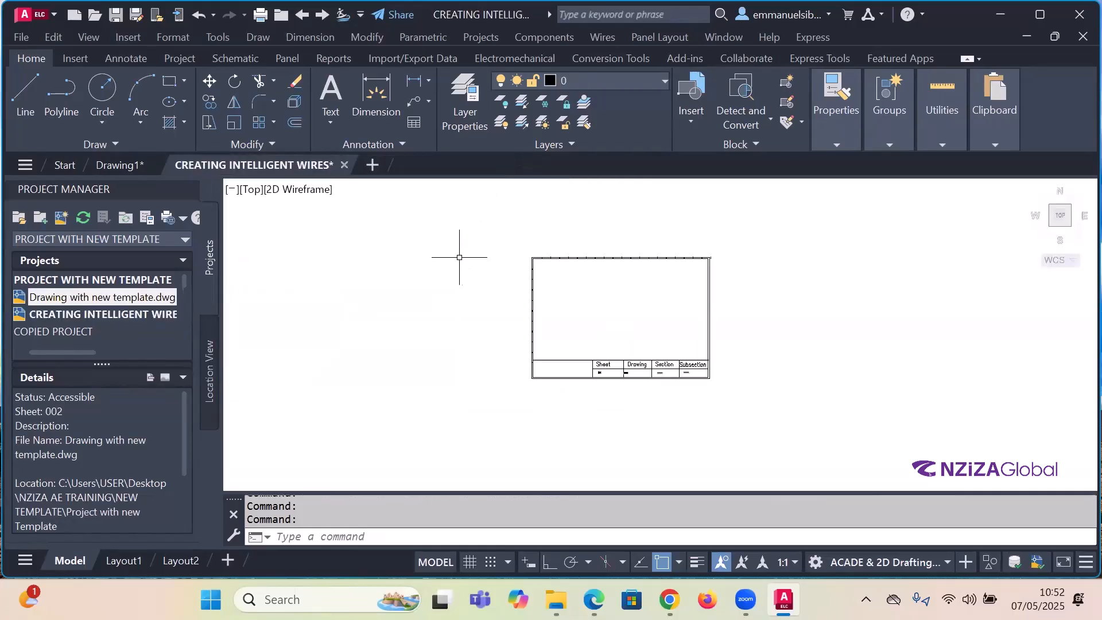
# - Return to the CREATING INTELLIGENT WIRES drawing and examine its frame and title block
pyautogui.doubleClick(121, 318)
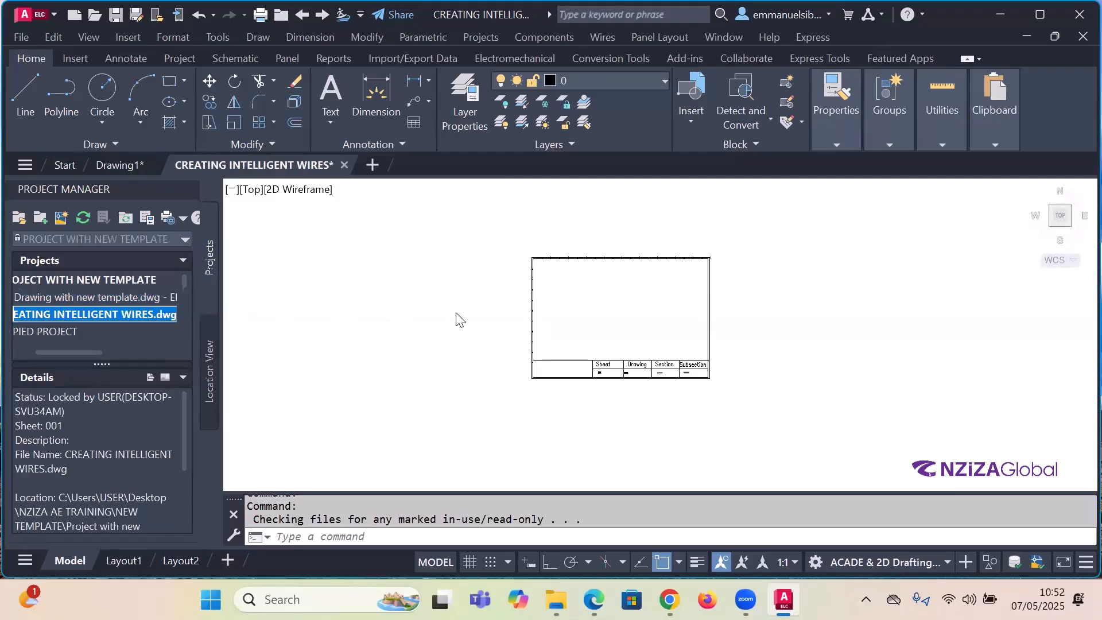
pyautogui.scroll(2, 609, 311)
pyautogui.scroll(2, 609, 309)
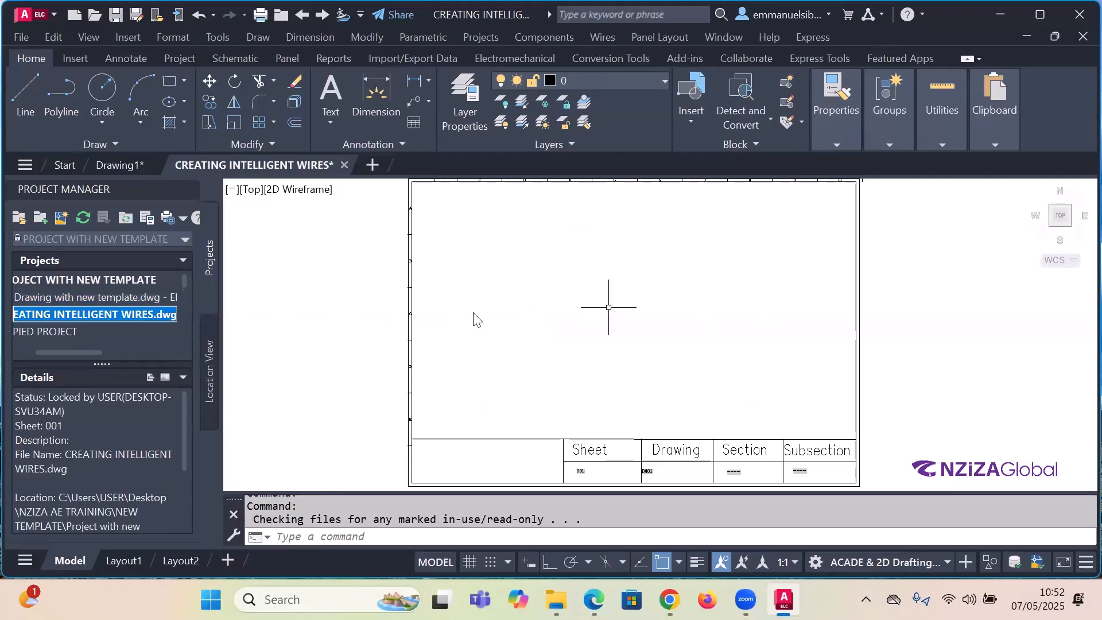
pyautogui.scroll(-2, 609, 307)
pyautogui.scroll(2, 552, 282)
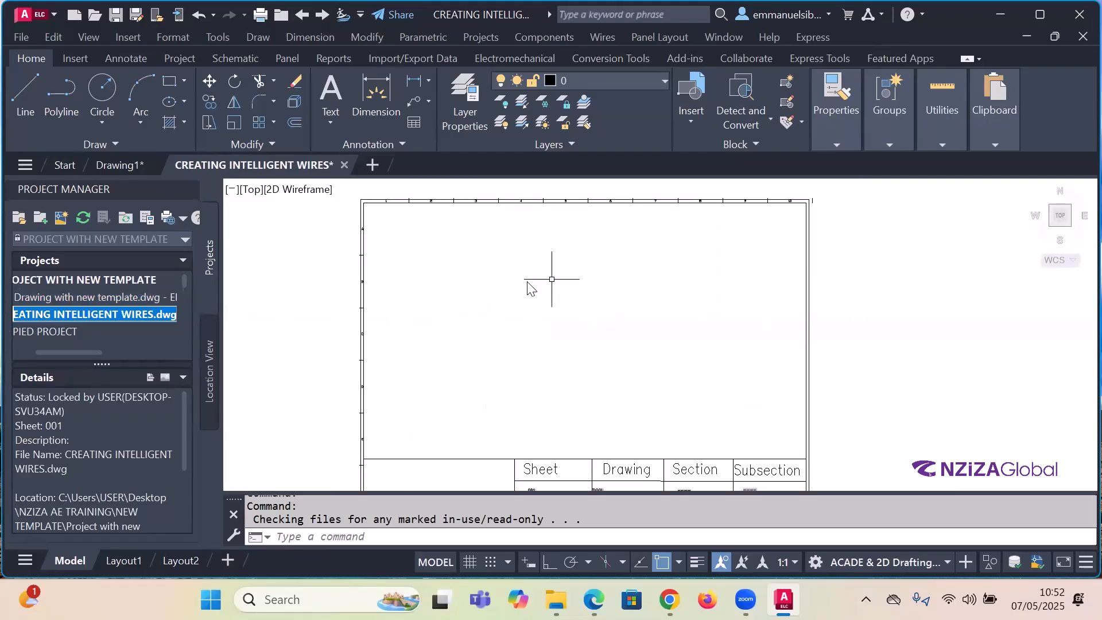
pyautogui.scroll(-1, 529, 281)
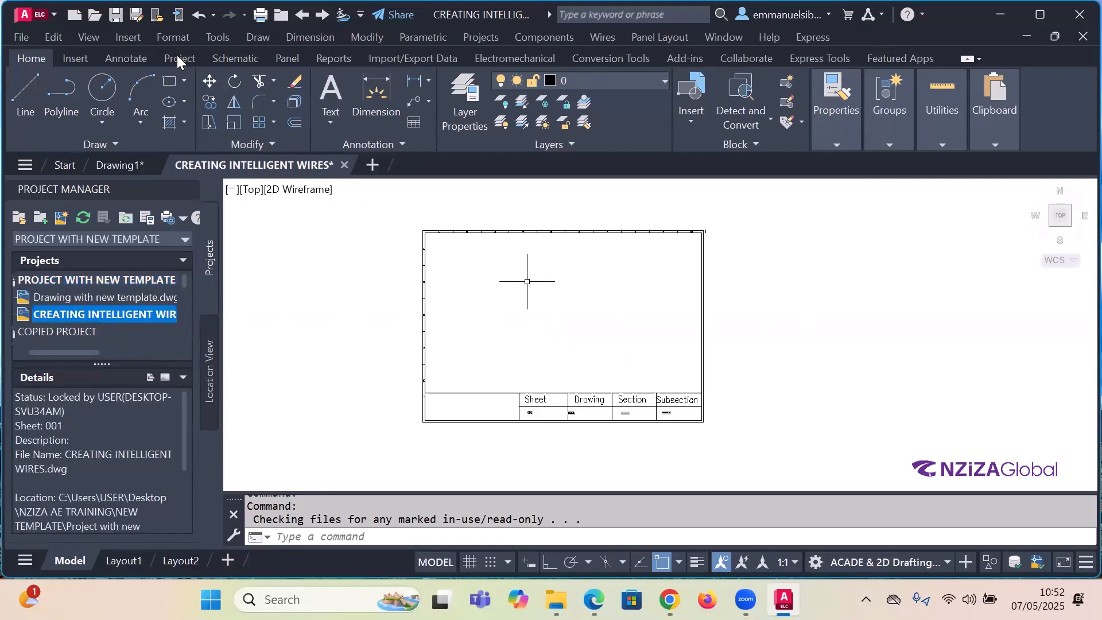
# - Insert a horizontal wire in the upper half of the sheet, starting near the frame's inner edge and ending around mid-sheet
pyautogui.click(229, 63)
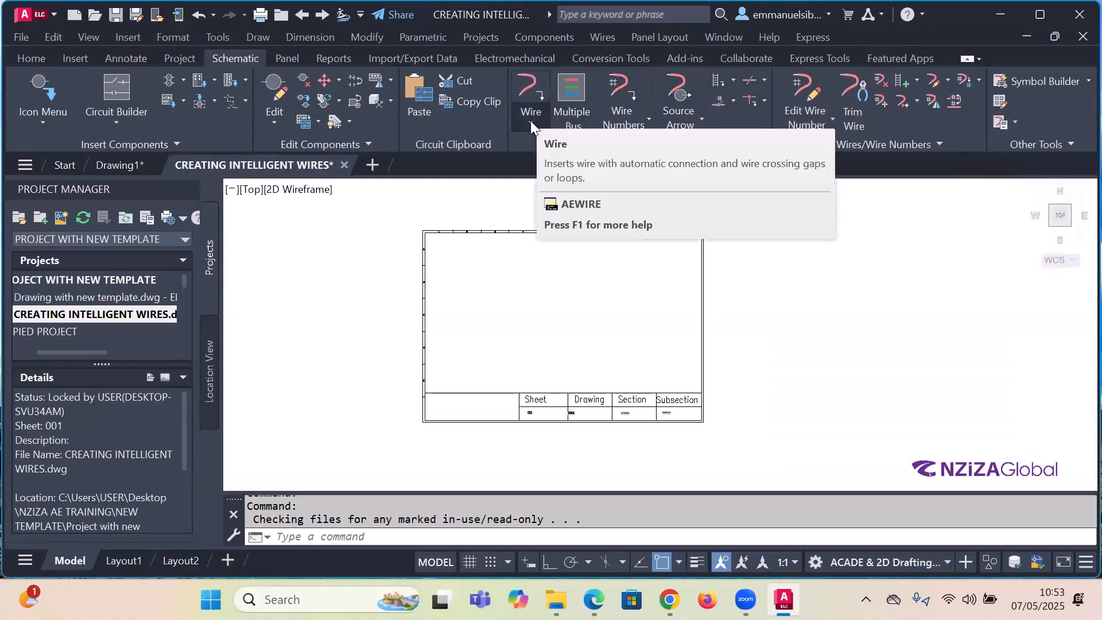
pyautogui.click(537, 98)
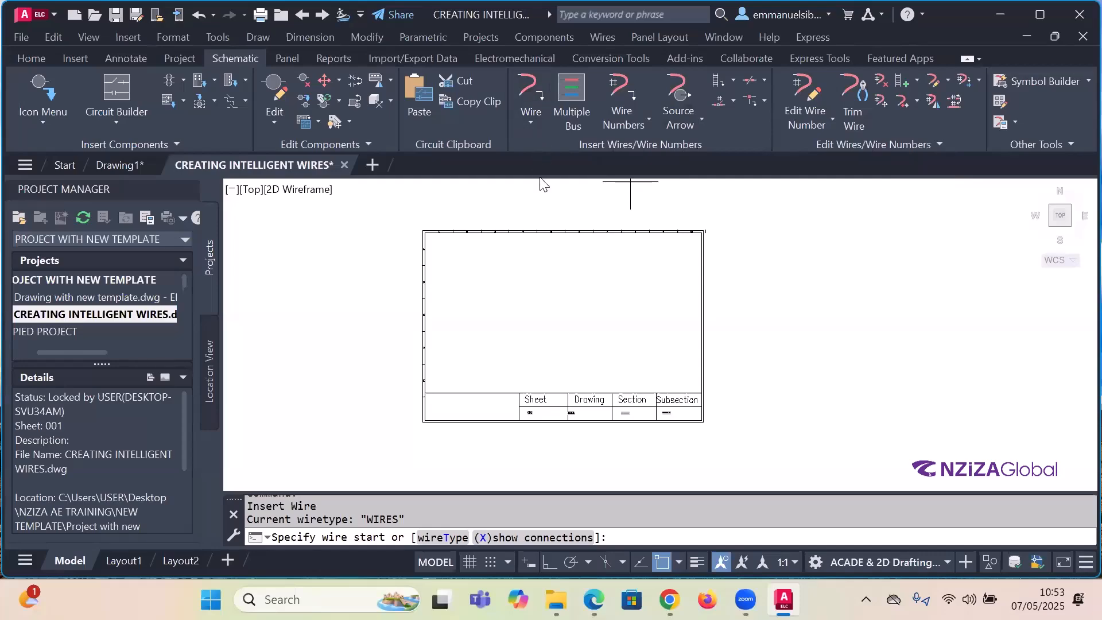
pyautogui.scroll(2, 544, 270)
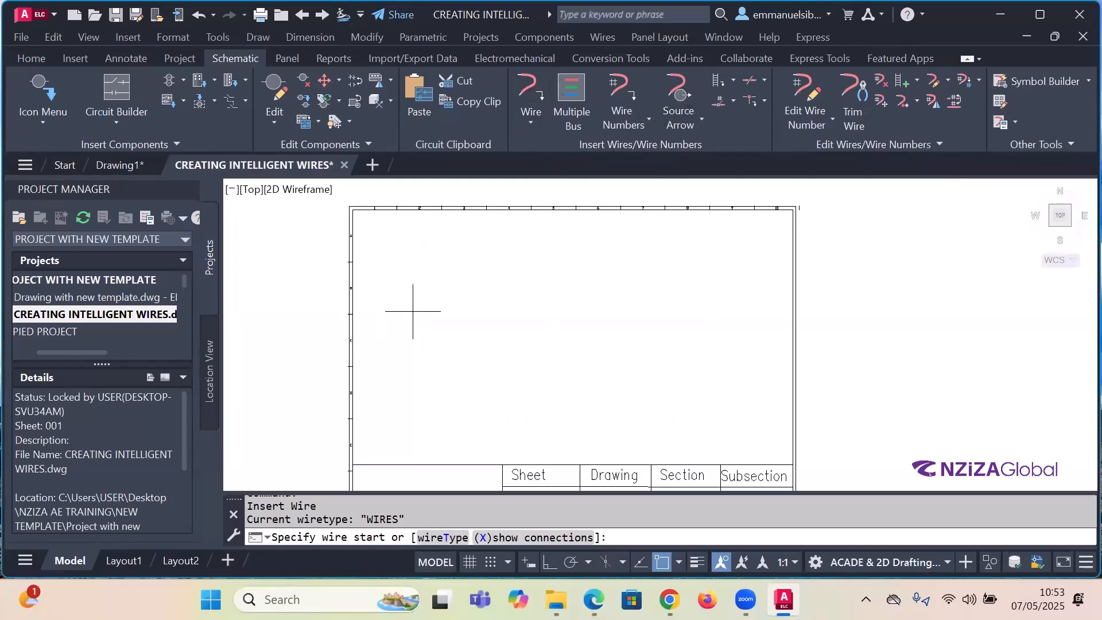
pyautogui.click(375, 298)
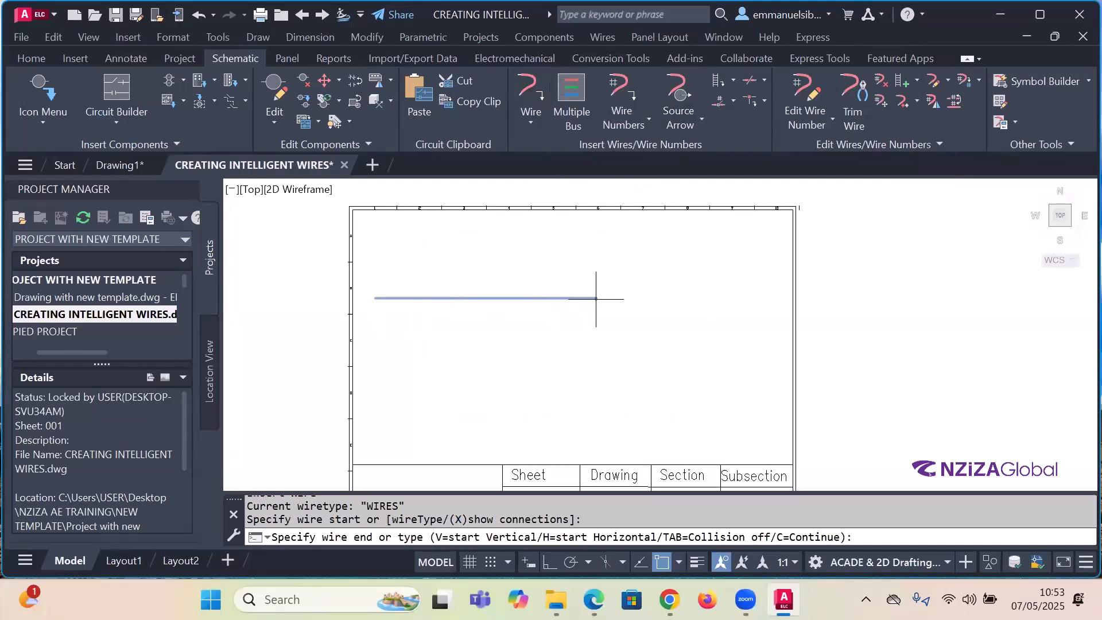
pyautogui.scroll(2, 597, 297)
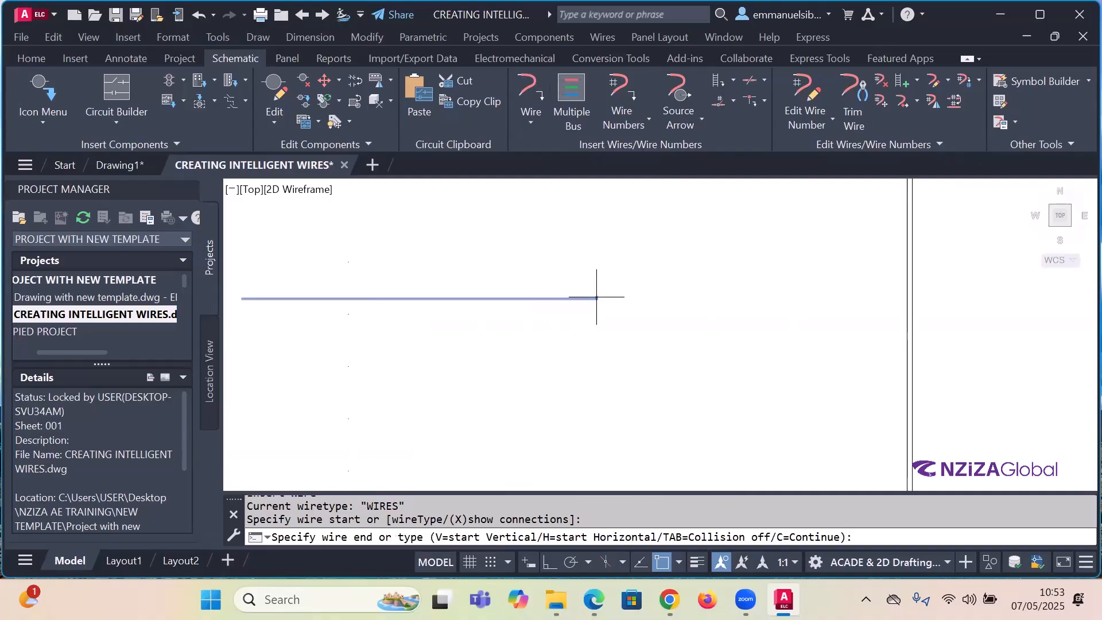
pyautogui.click(597, 298)
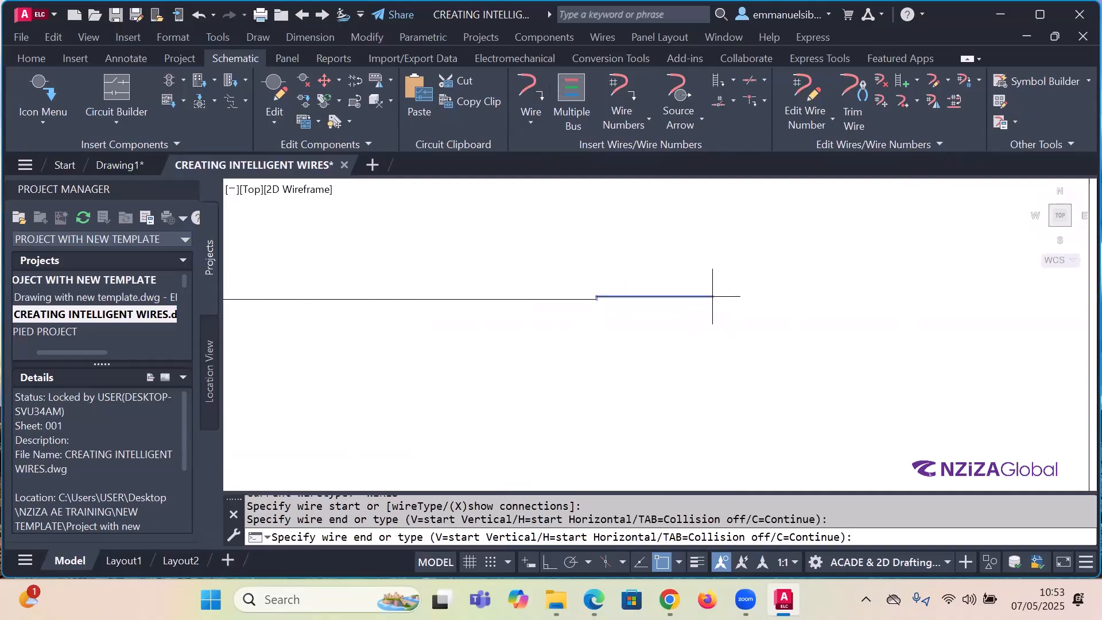
pyautogui.press('Escape')
pyautogui.scroll(-5, 748, 298)
pyautogui.scroll(4, 695, 297)
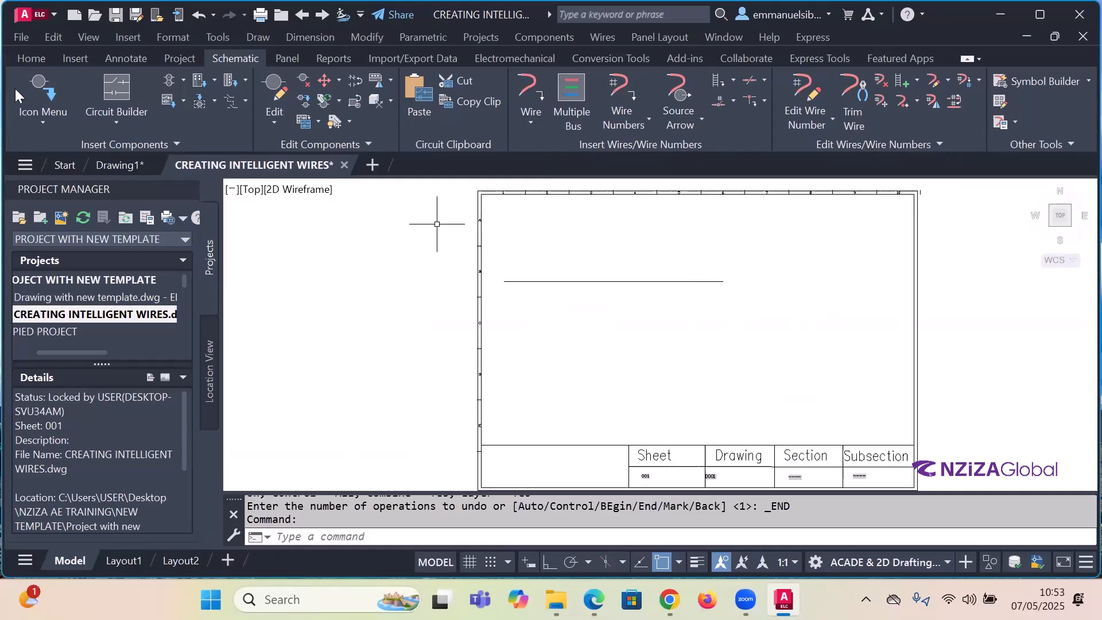
# - Draw an ordinary horizontal line with ortho on just below the wire, about as long as the wire
pyautogui.click(32, 59)
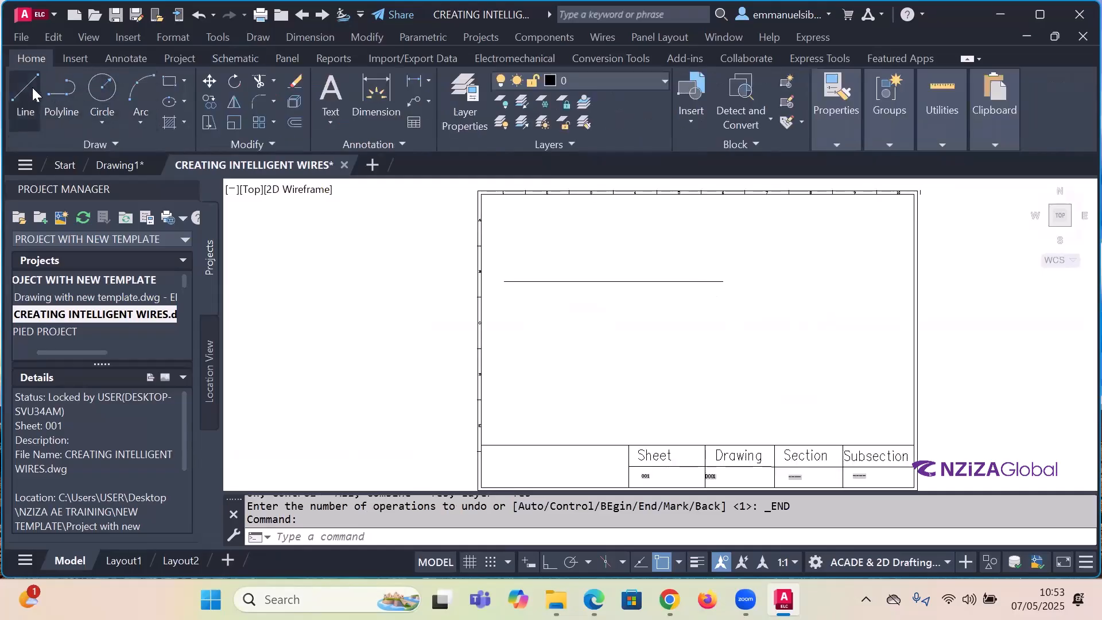
pyautogui.click(31, 87)
pyautogui.scroll(4, 523, 299)
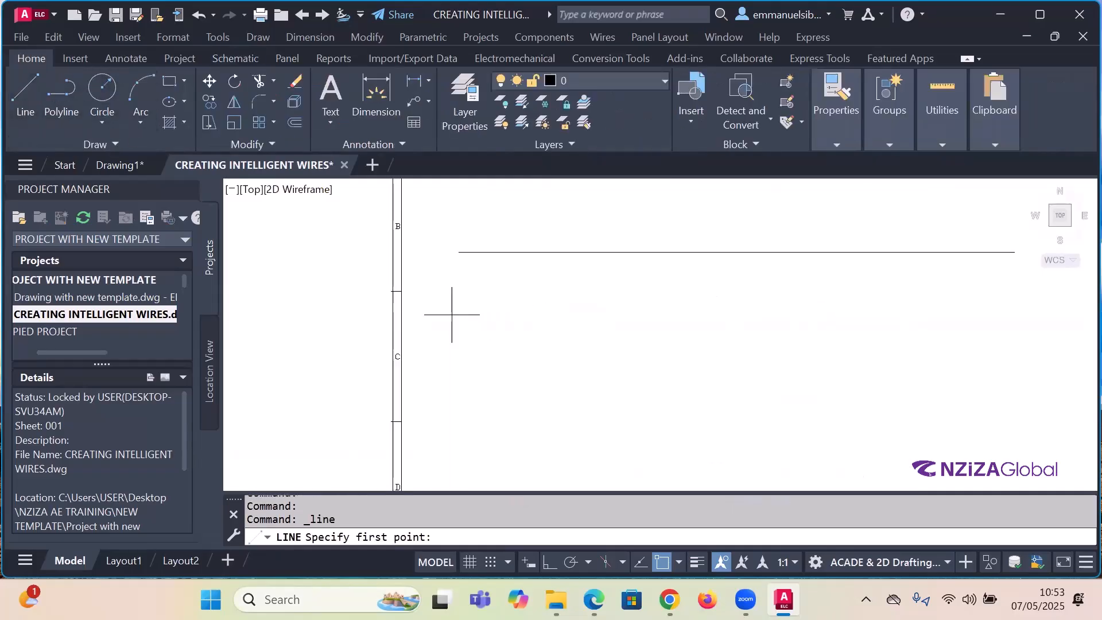
pyautogui.click(452, 314)
pyautogui.press('F8')
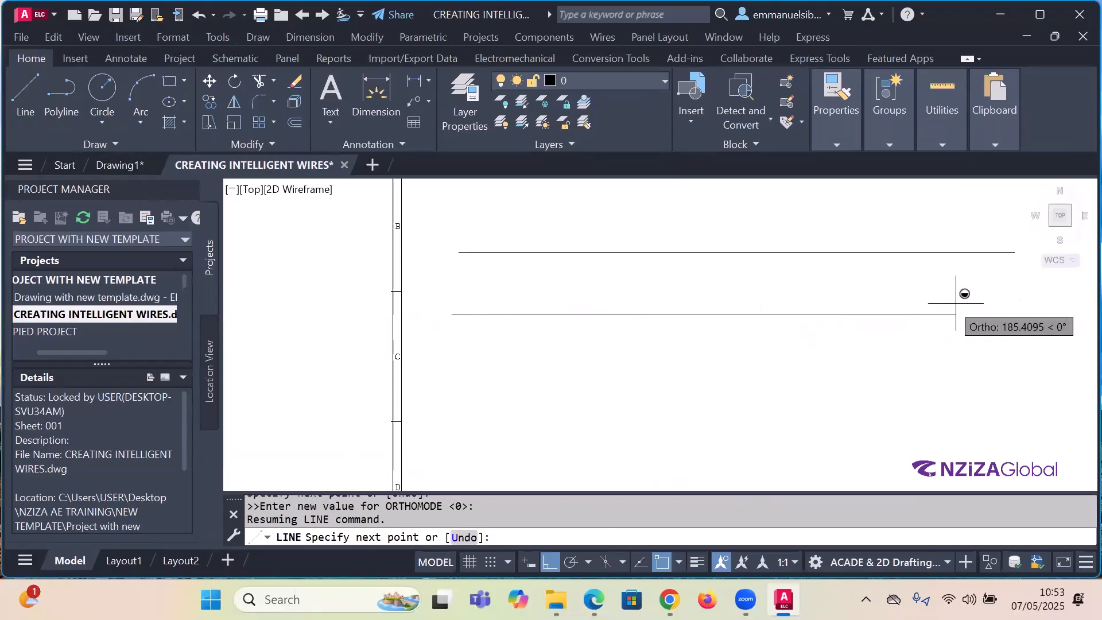
pyautogui.click(1015, 305)
pyautogui.press('Escape')
pyautogui.rightClick(964, 318)
pyautogui.press('Escape')
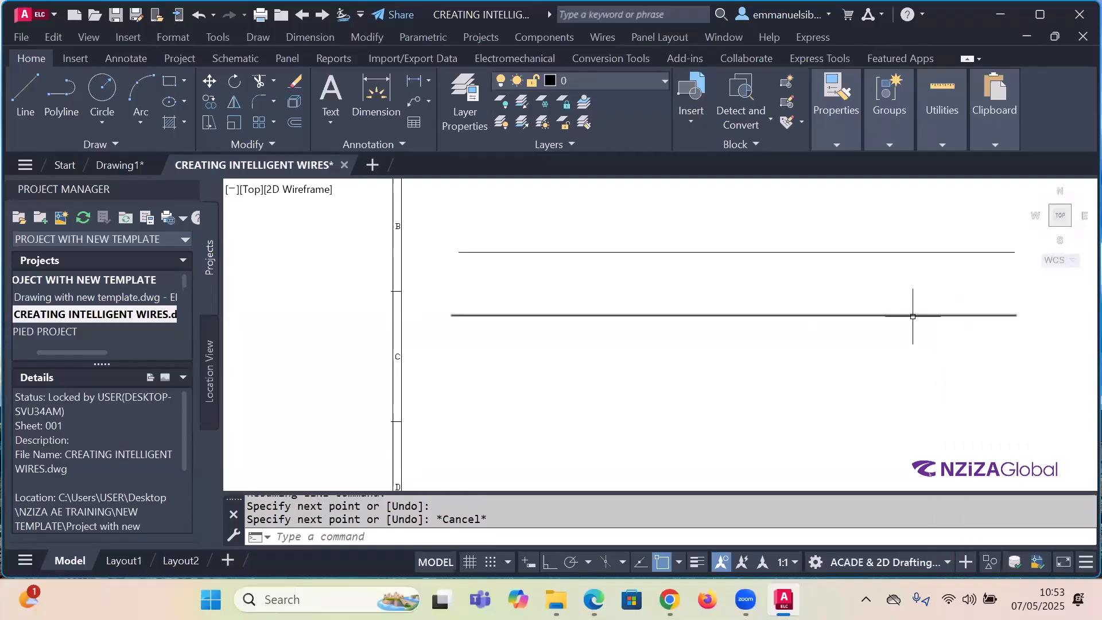
pyautogui.click(913, 316)
pyautogui.press('Escape')
pyautogui.scroll(-4, 635, 309)
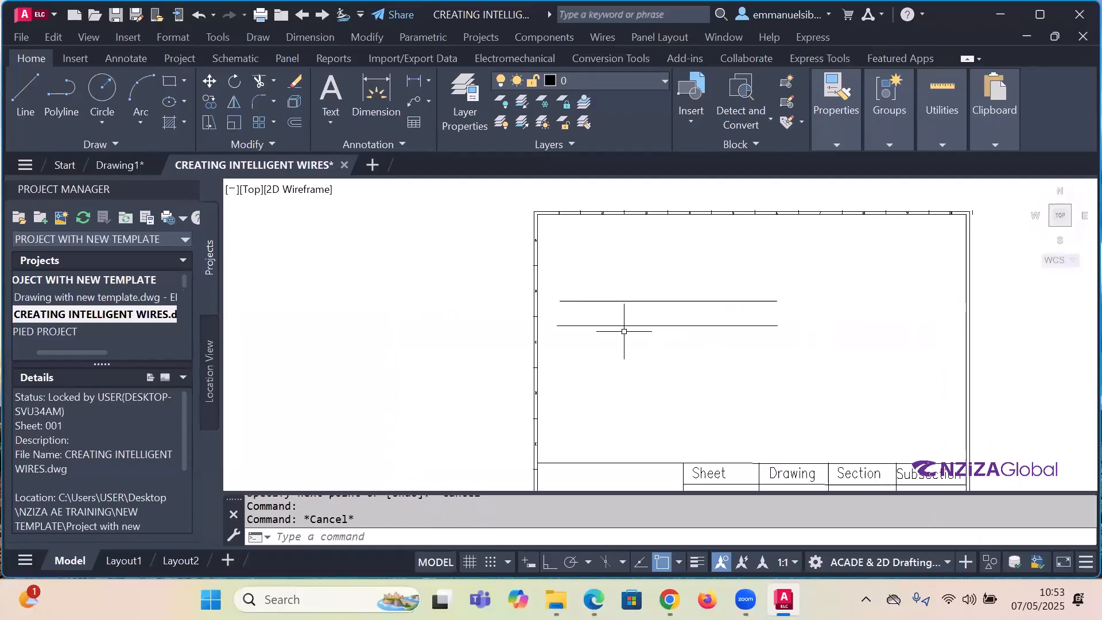
# - Compare the wire with the ordinary line and switch to Edge to read Lesson 8 in the DAY 3 TRAINING REPORT
pyautogui.scroll(2, 720, 308)
pyautogui.scroll(-2, 463, 269)
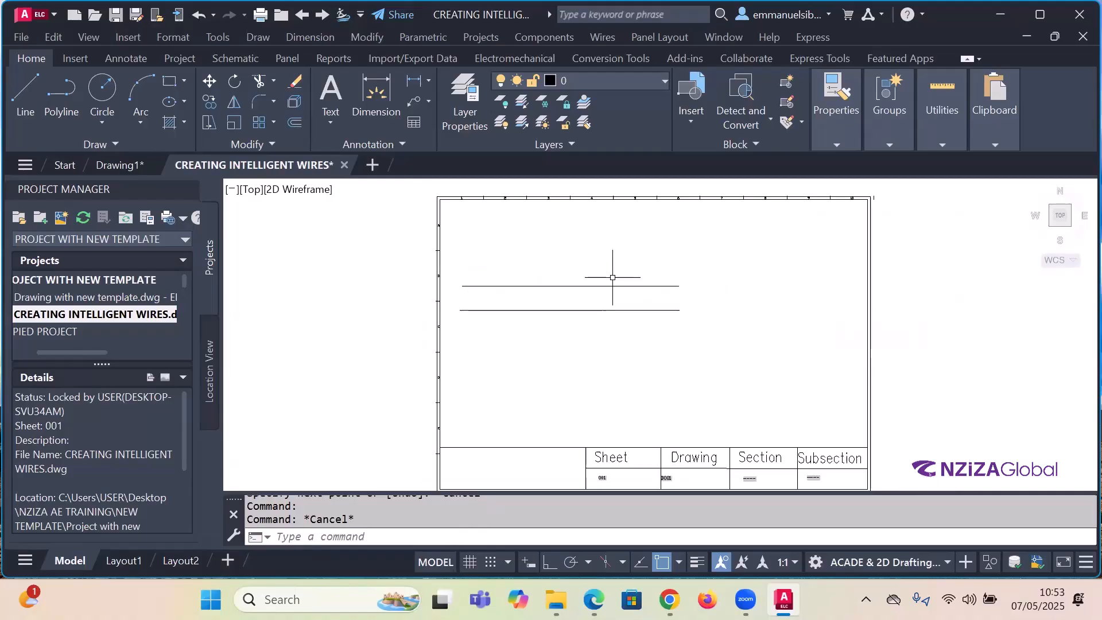
pyautogui.scroll(2, 613, 278)
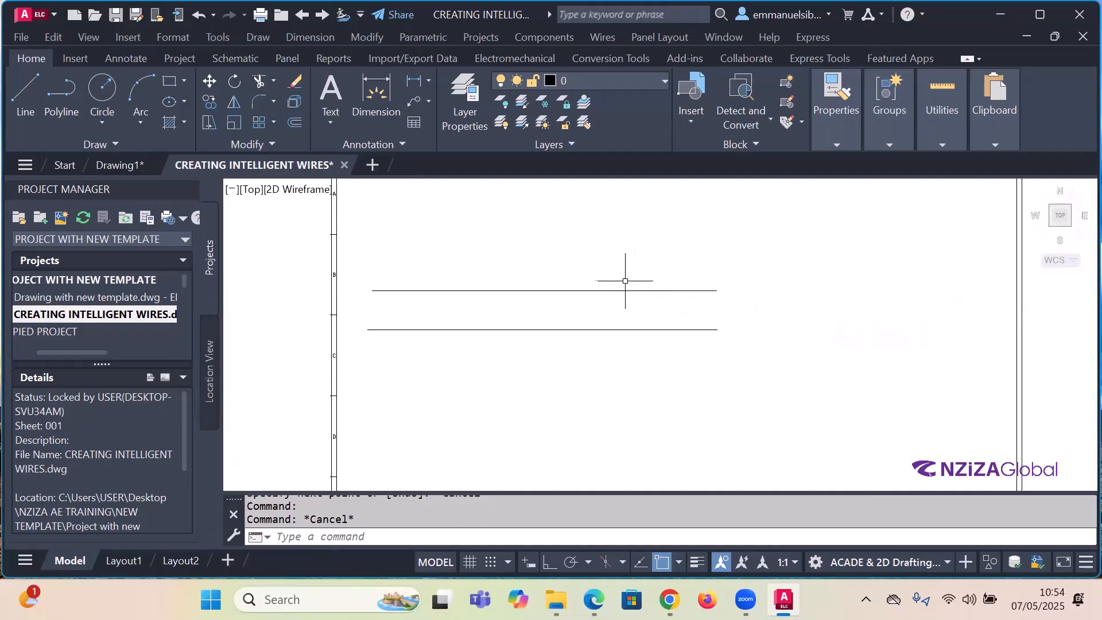
pyautogui.moveTo(669, 599)
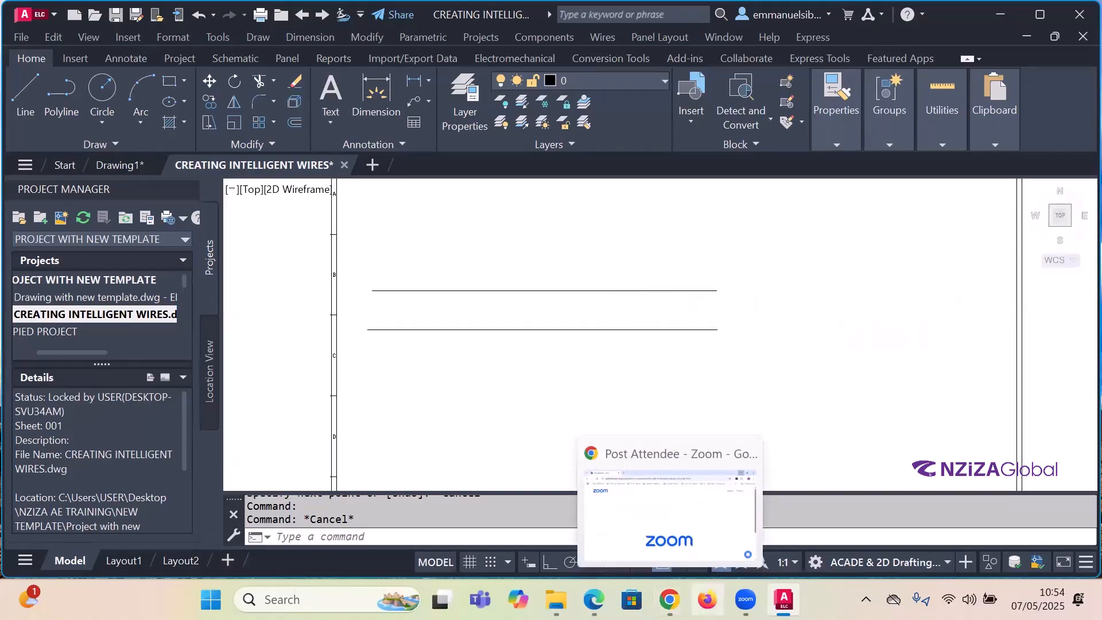
pyautogui.moveTo(784, 600)
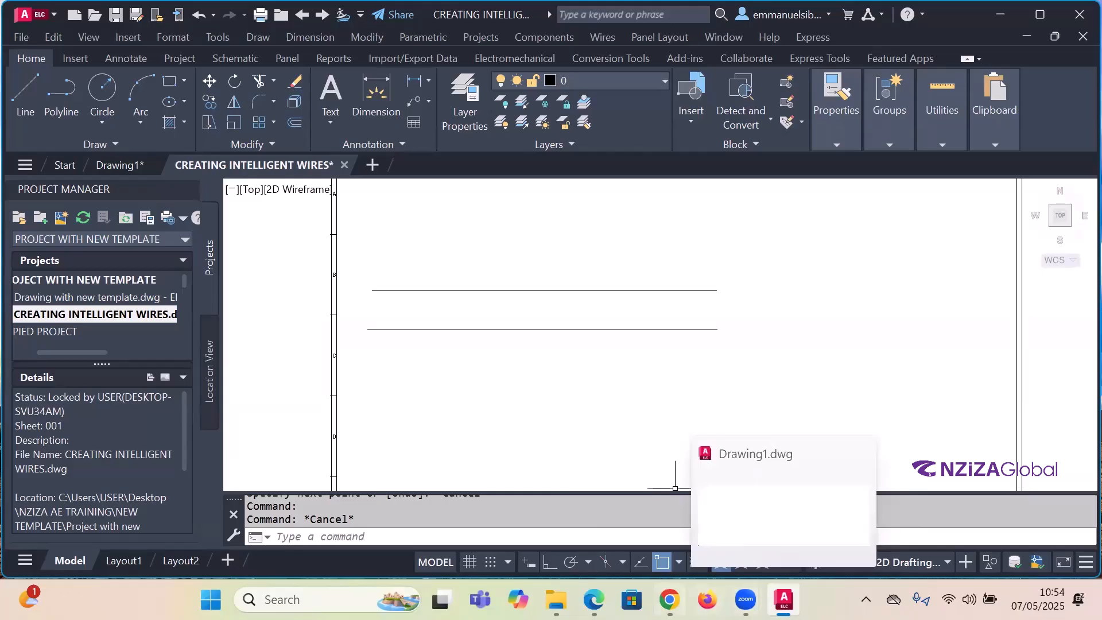
pyautogui.moveTo(593, 600)
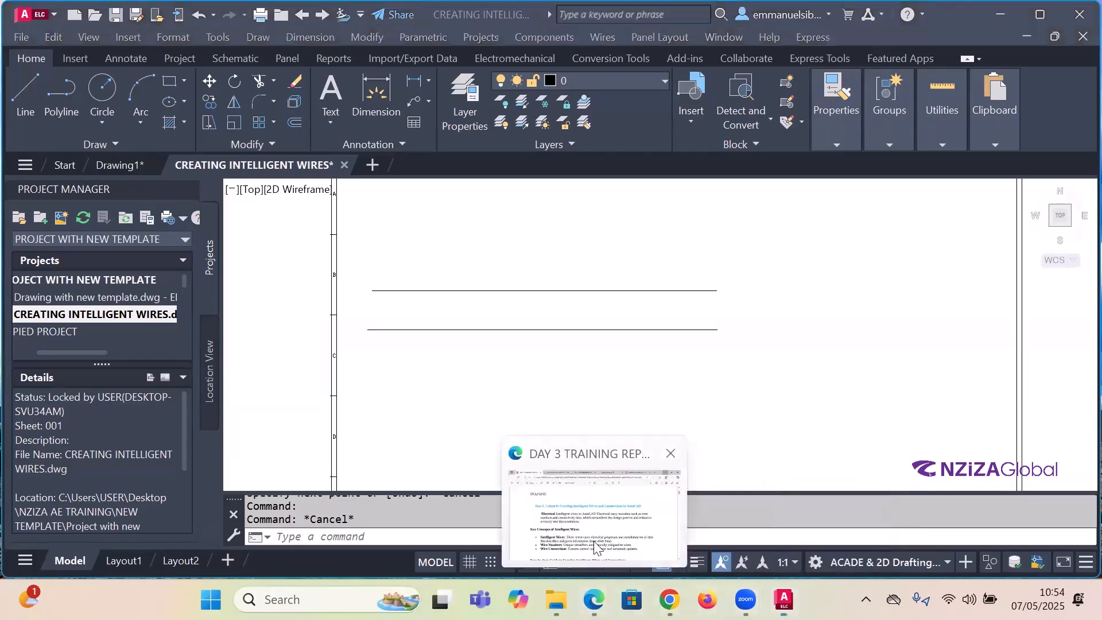
pyautogui.click(596, 544)
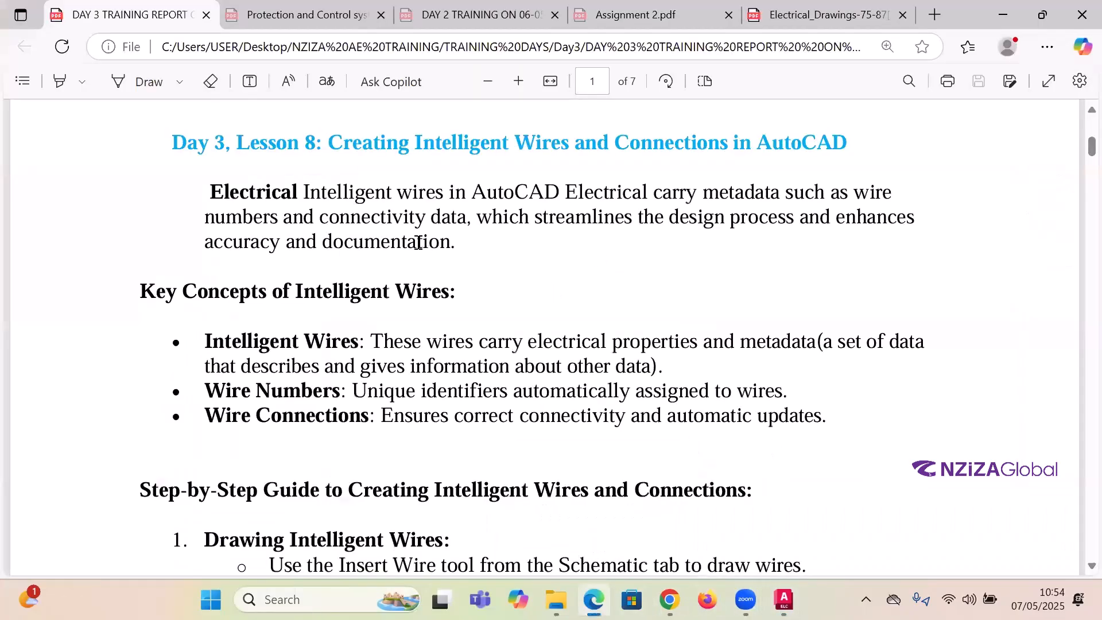
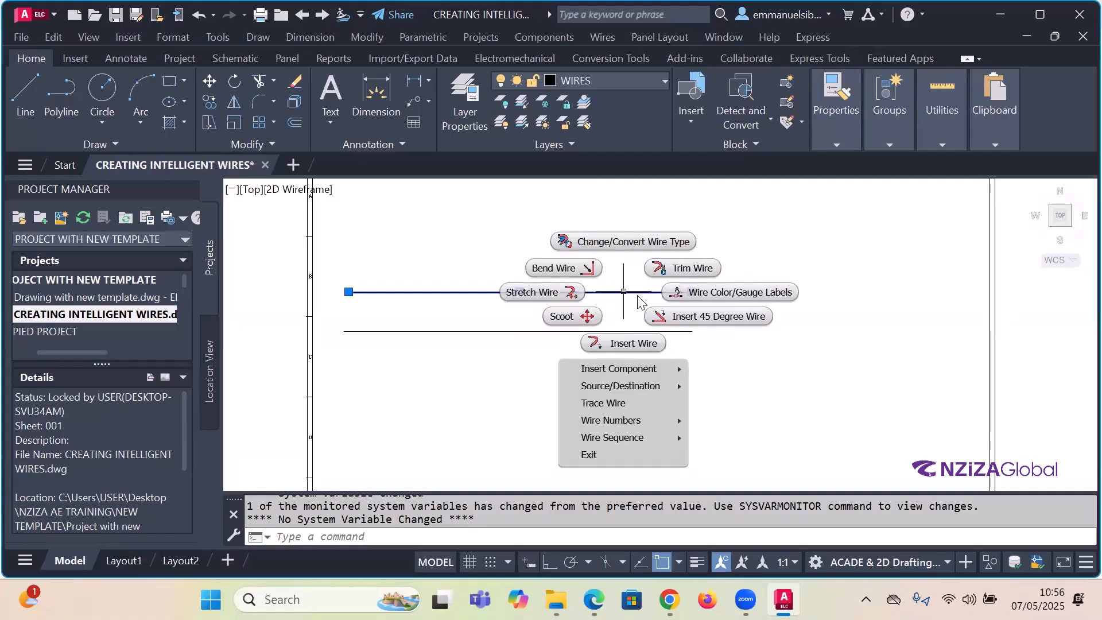
# - Dismiss the wire's context options and examine those of the ordinary line below it for comparison
pyautogui.press('Escape')
pyautogui.click(628, 331)
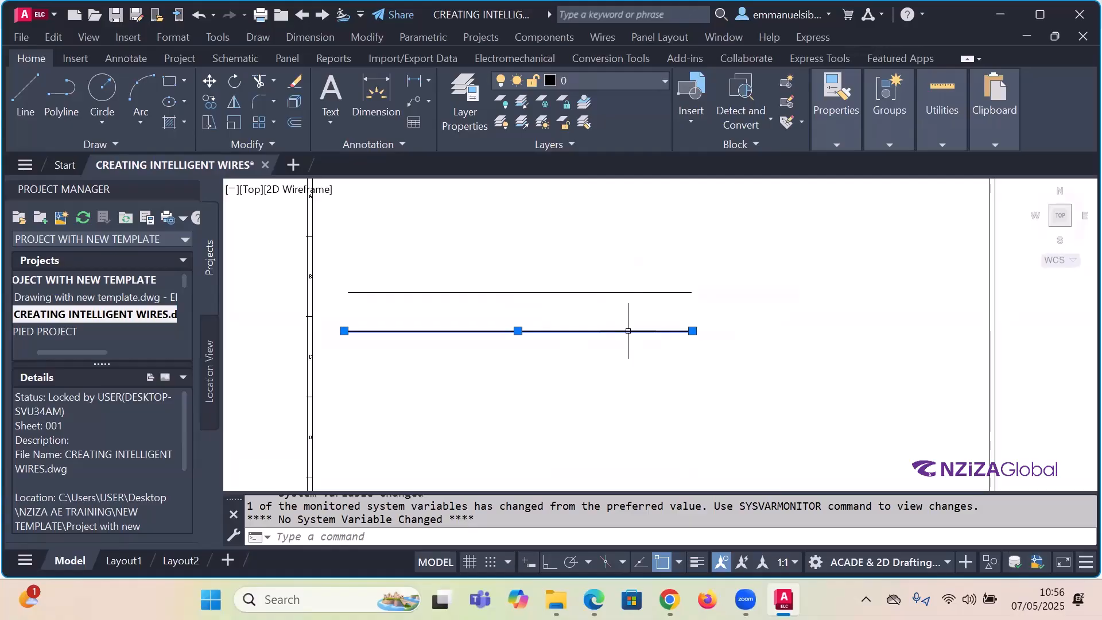
pyautogui.press('Escape')
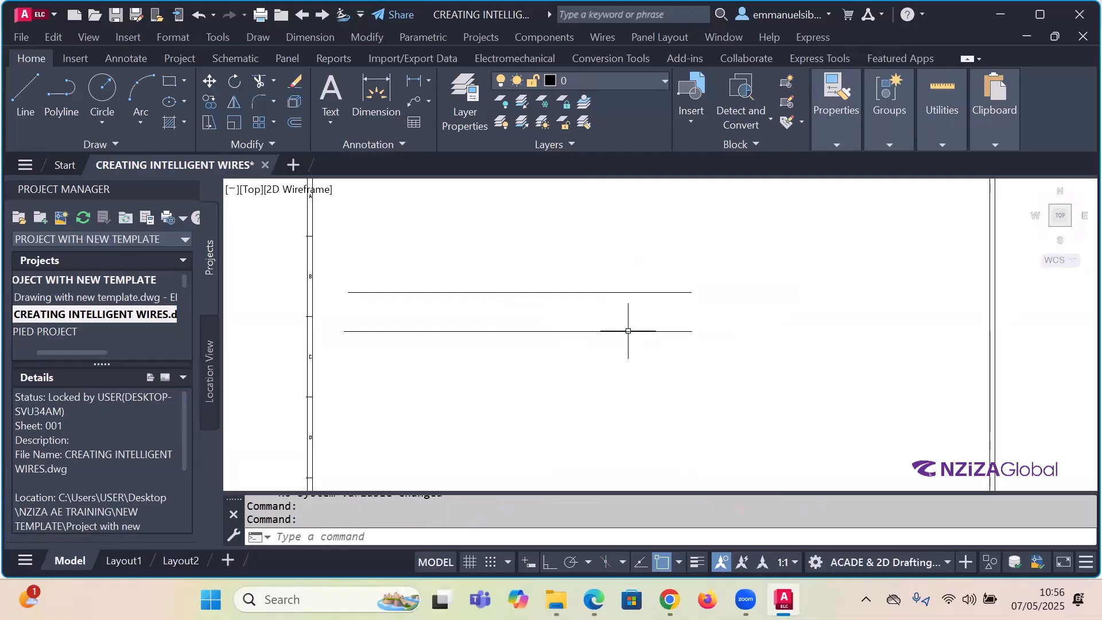
pyautogui.click(628, 330)
pyautogui.rightClick(628, 330)
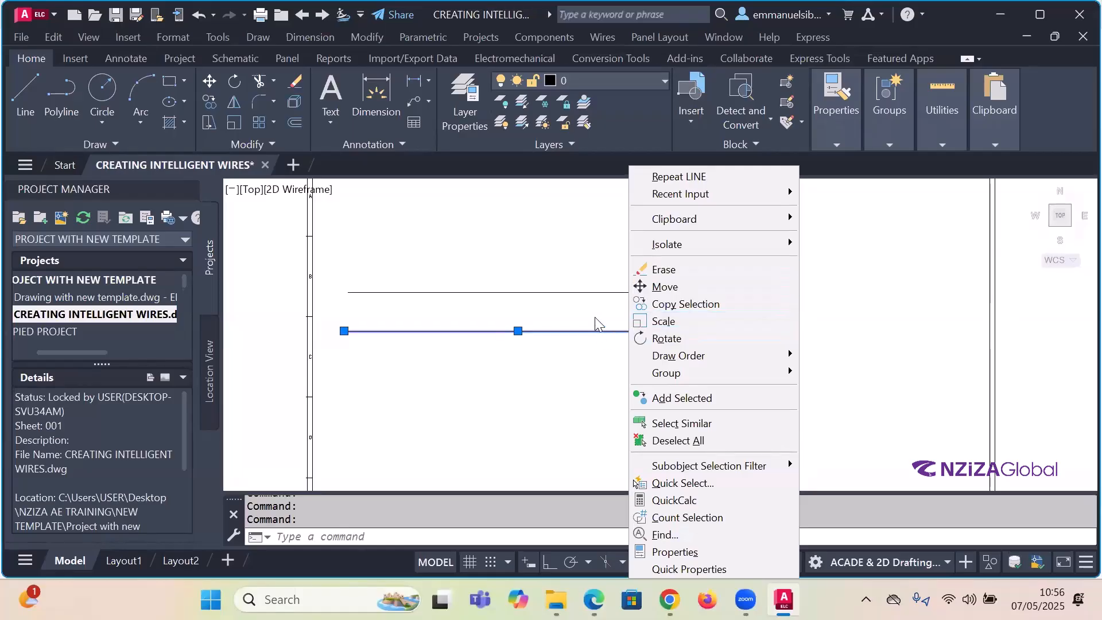
pyautogui.press('Escape')
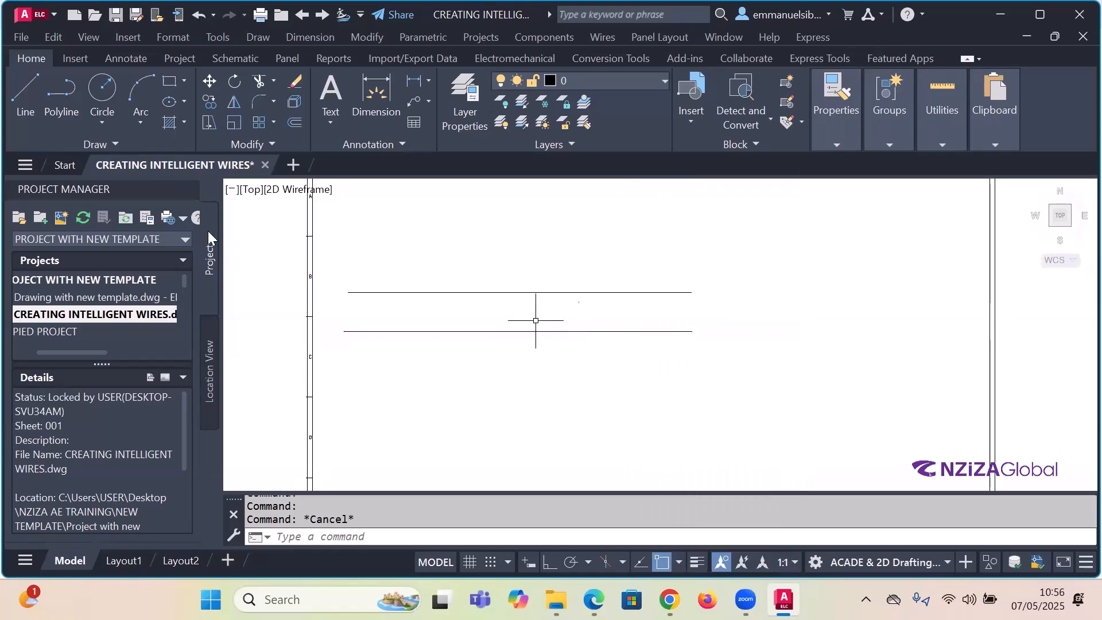
# - Draw a second ordinary horizontal line about 205 units long below the first one with ortho on
pyautogui.click(17, 91)
pyautogui.click(350, 365)
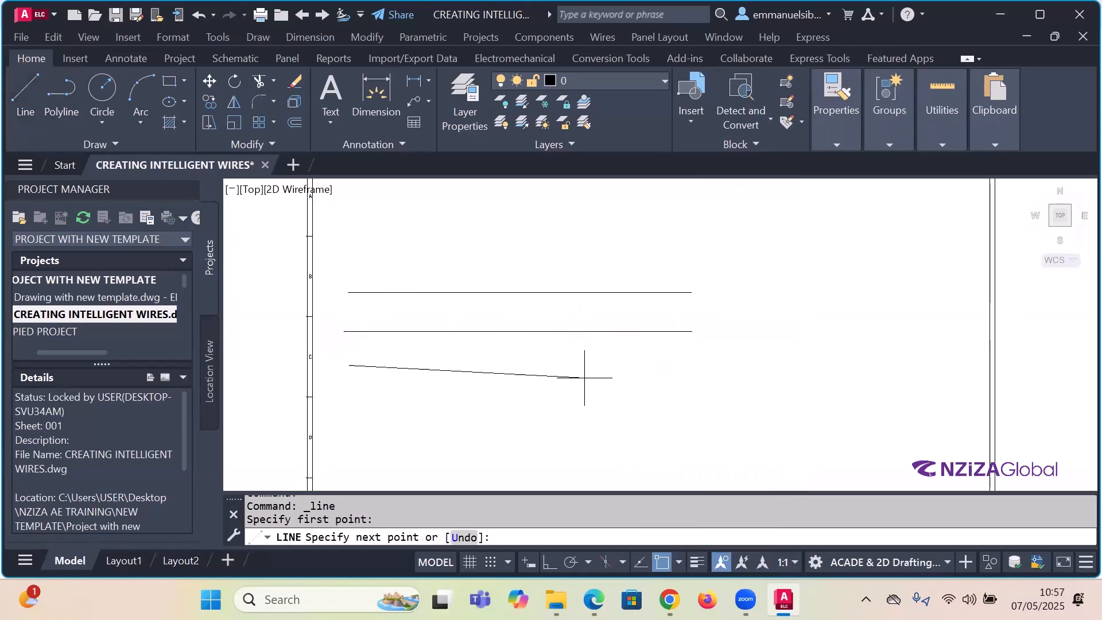
pyautogui.press('F8')
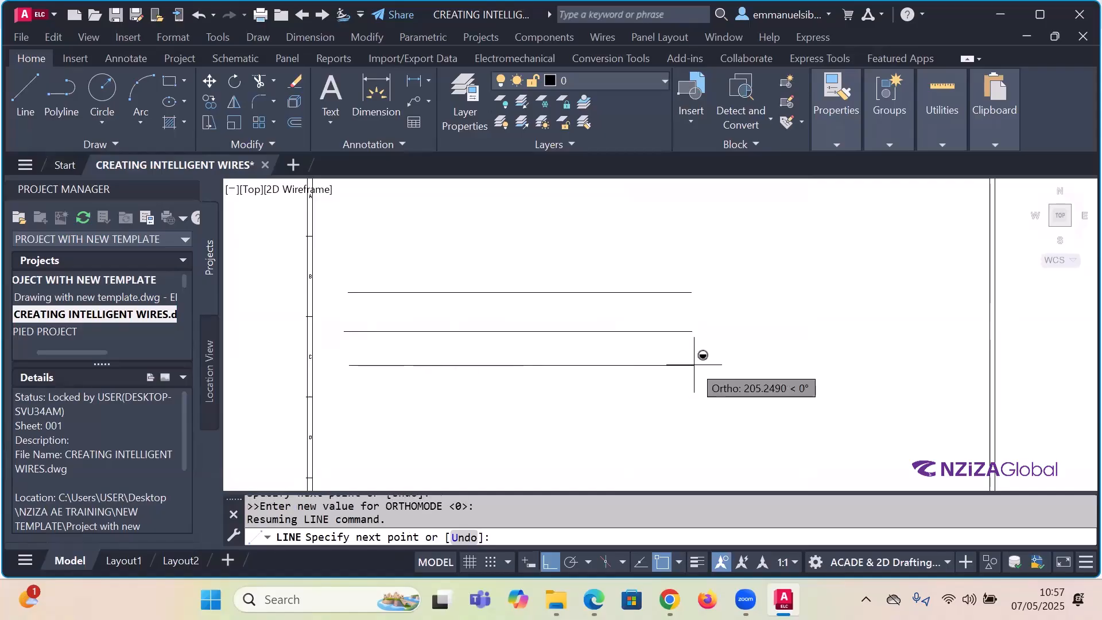
pyautogui.click(693, 365)
pyautogui.press('Escape')
# - Select the two ordinary lines together and the wire by itself to compare them, clearing each selection
pyautogui.click(714, 410)
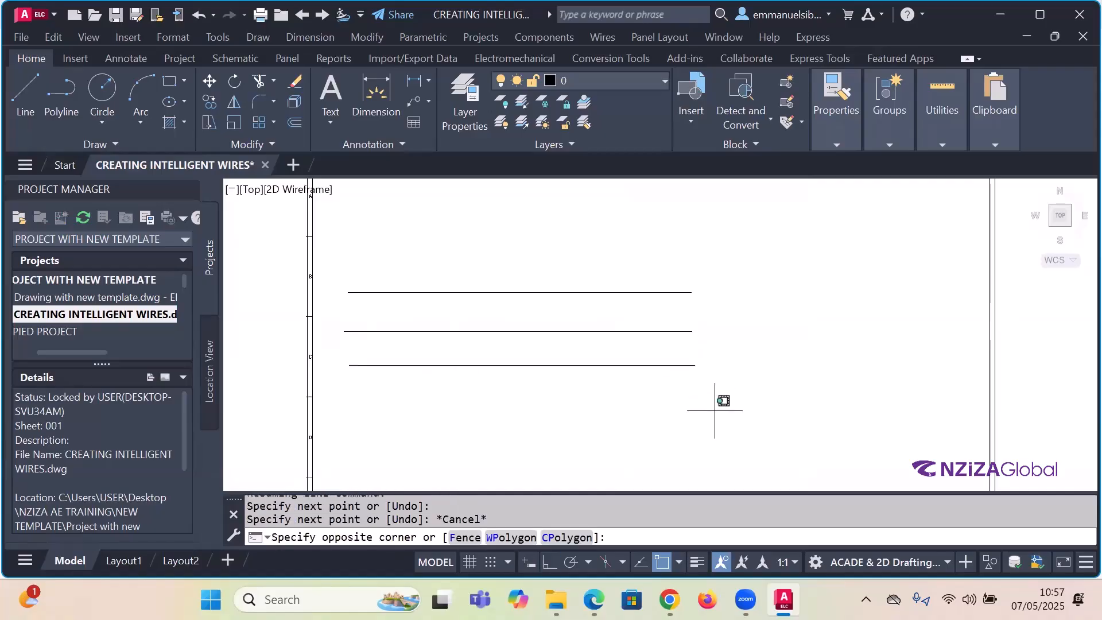
pyautogui.click(662, 307)
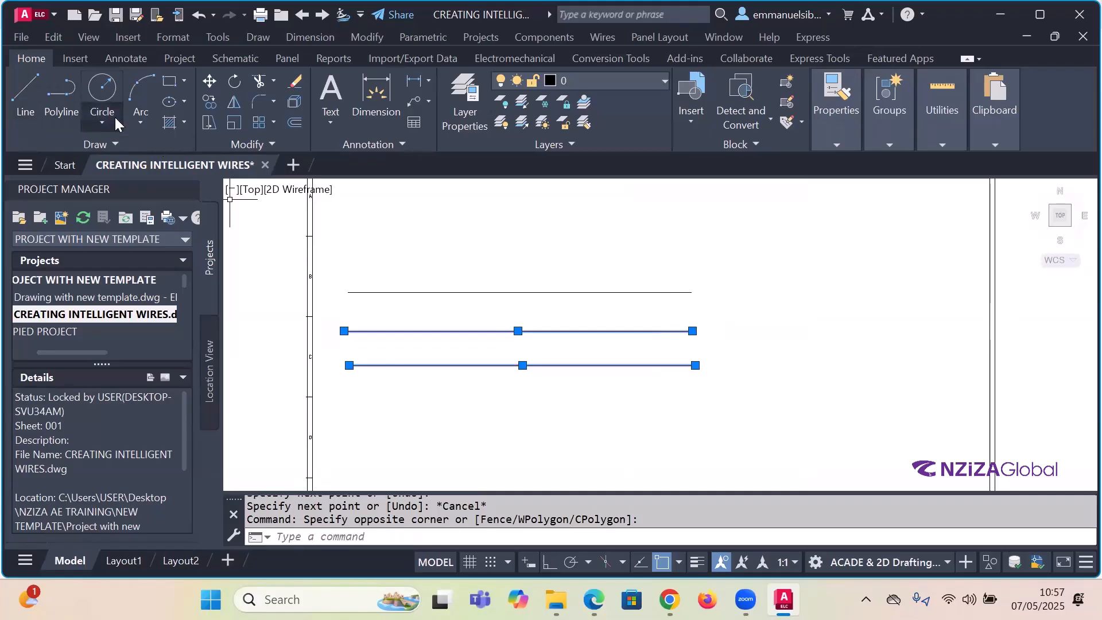
pyautogui.press('Escape')
pyautogui.click(561, 305)
pyautogui.click(520, 267)
pyautogui.press('Escape')
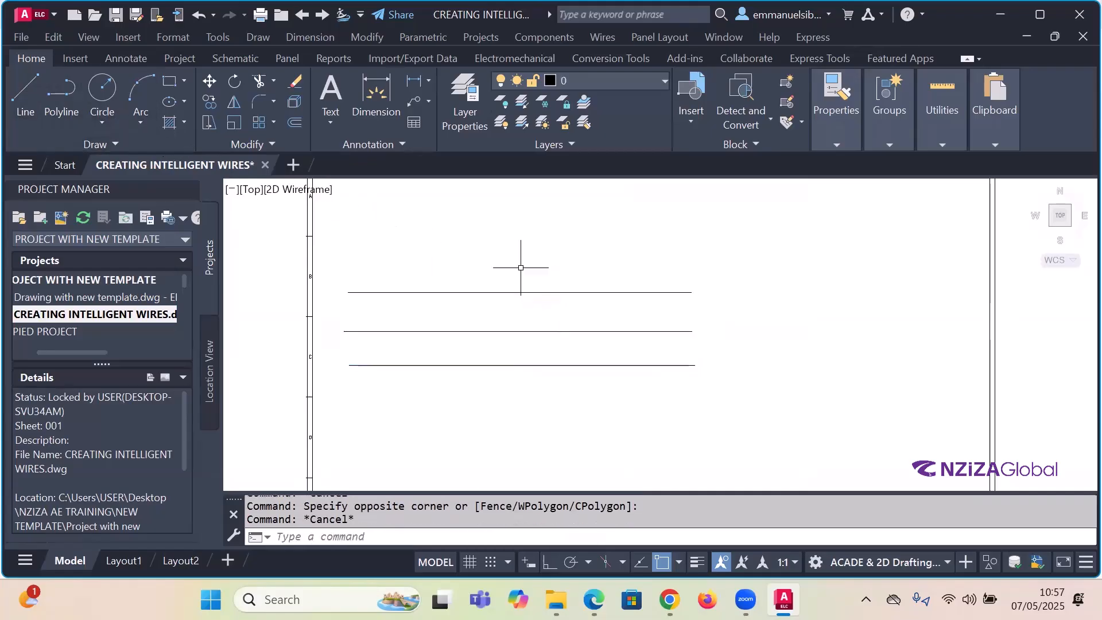
# - Check which layer is assigned to the middle ordinary line and which to the wire above it
pyautogui.click(586, 348)
pyautogui.click(555, 313)
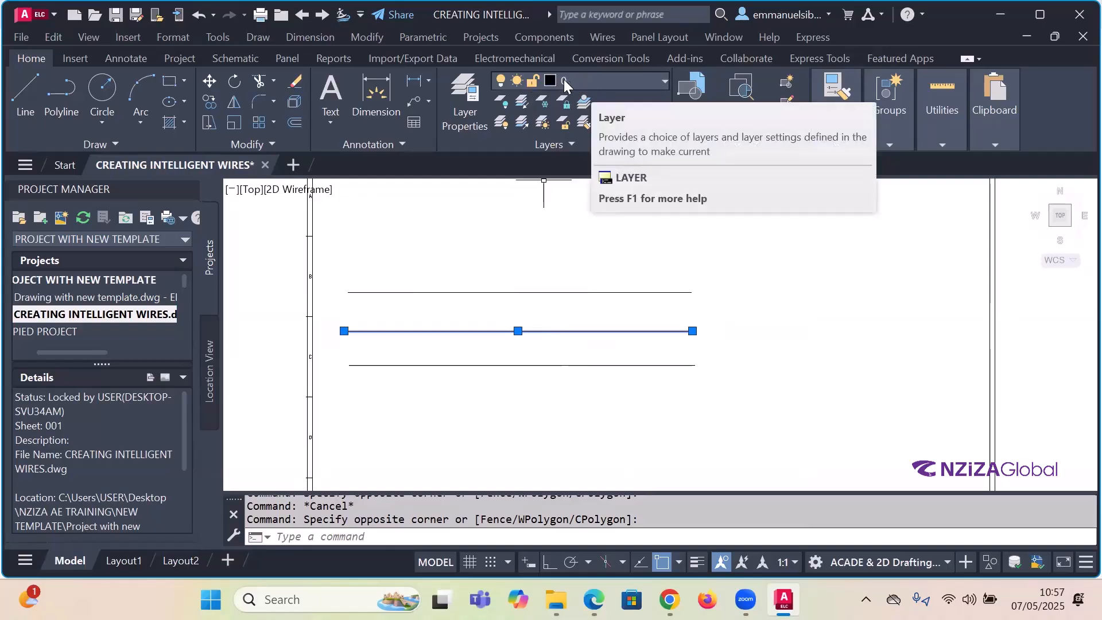
pyautogui.press('Escape')
pyautogui.click(632, 307)
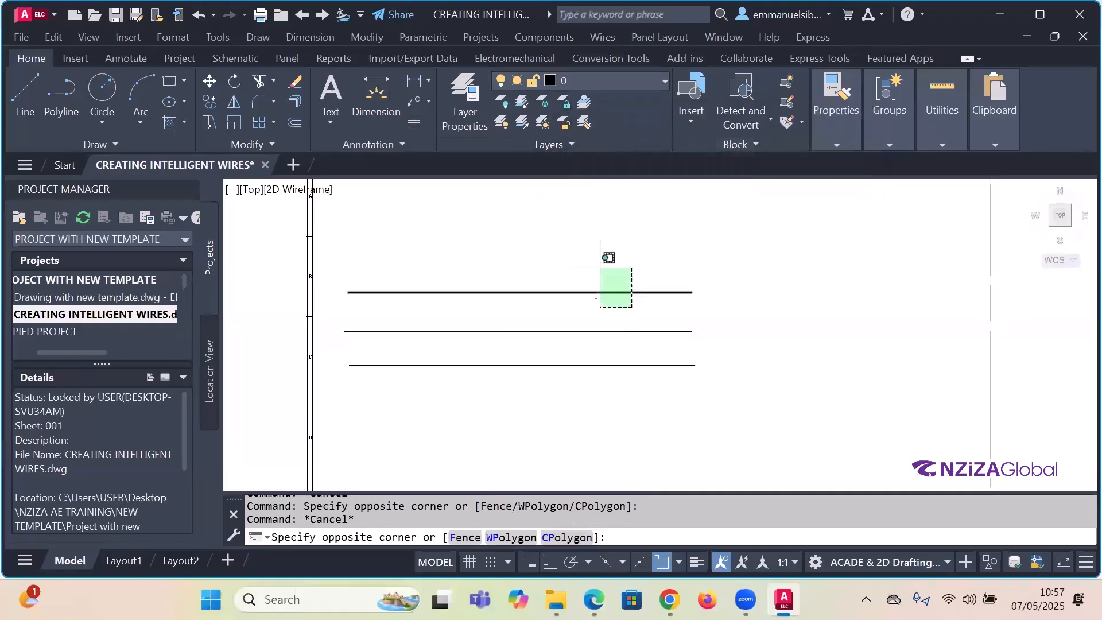
pyautogui.click(588, 251)
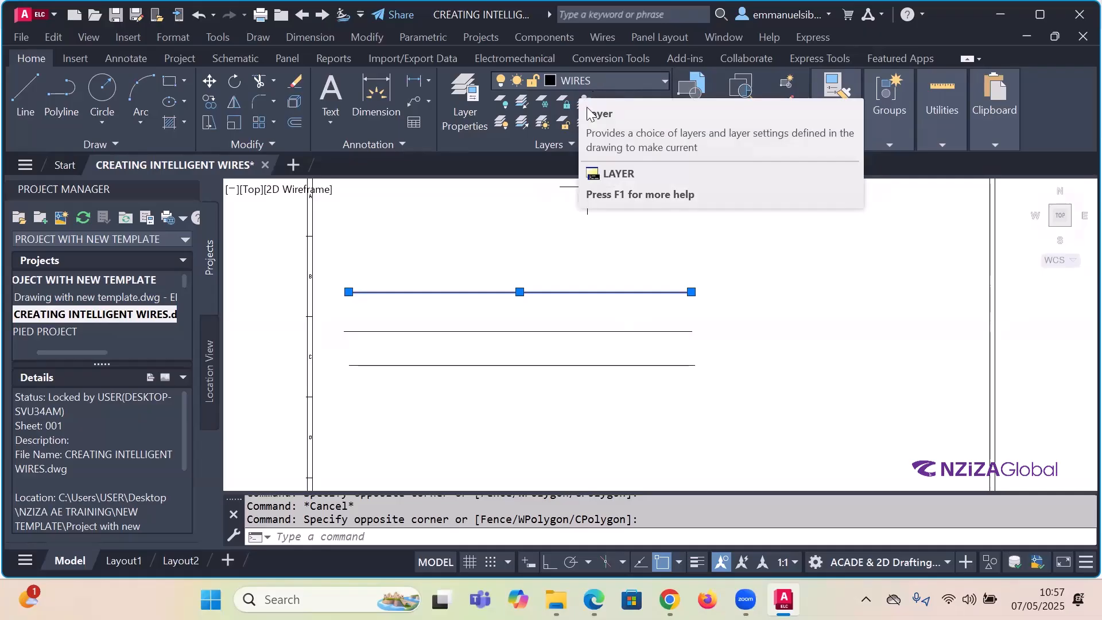
pyautogui.press('Escape')
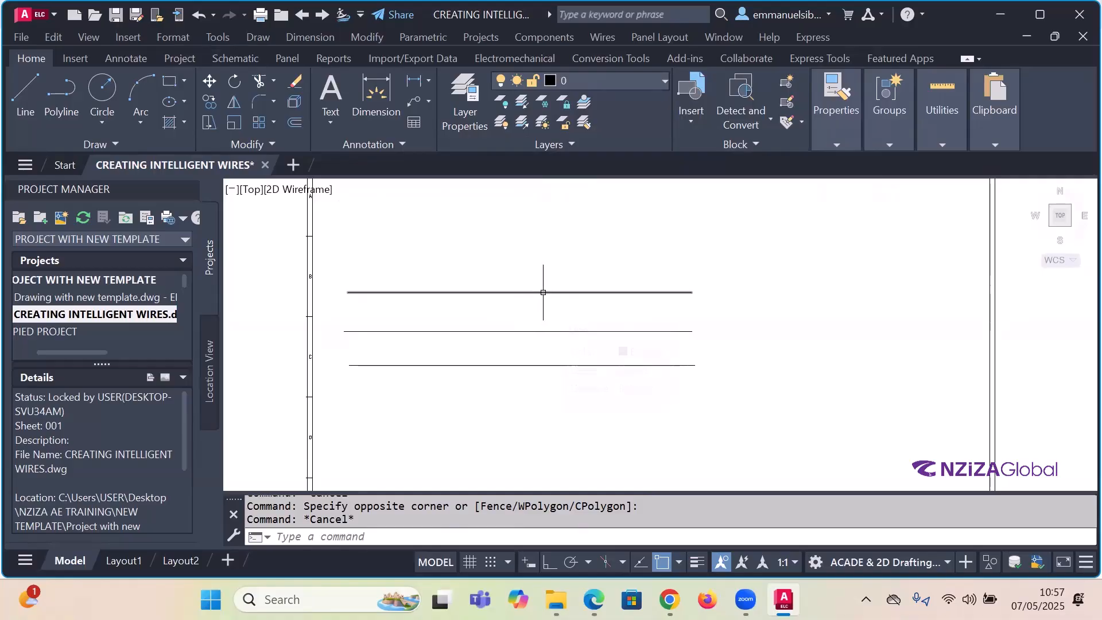
# - Examine the context options of the top wire, and select the middle ordinary line, clearing each selection
pyautogui.click(543, 292)
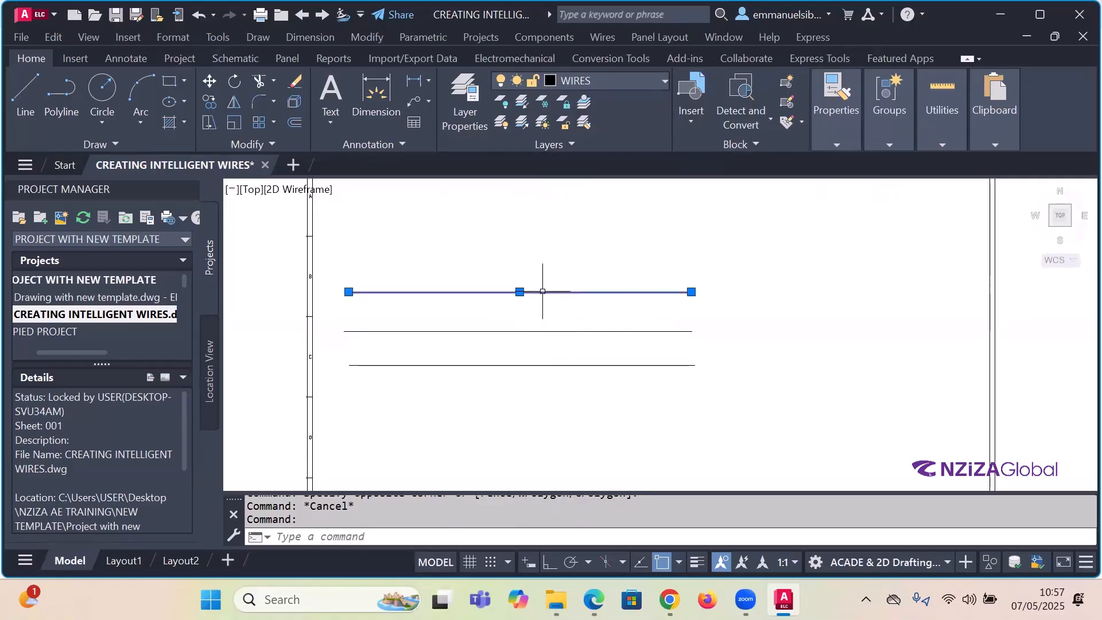
pyautogui.rightClick(543, 293)
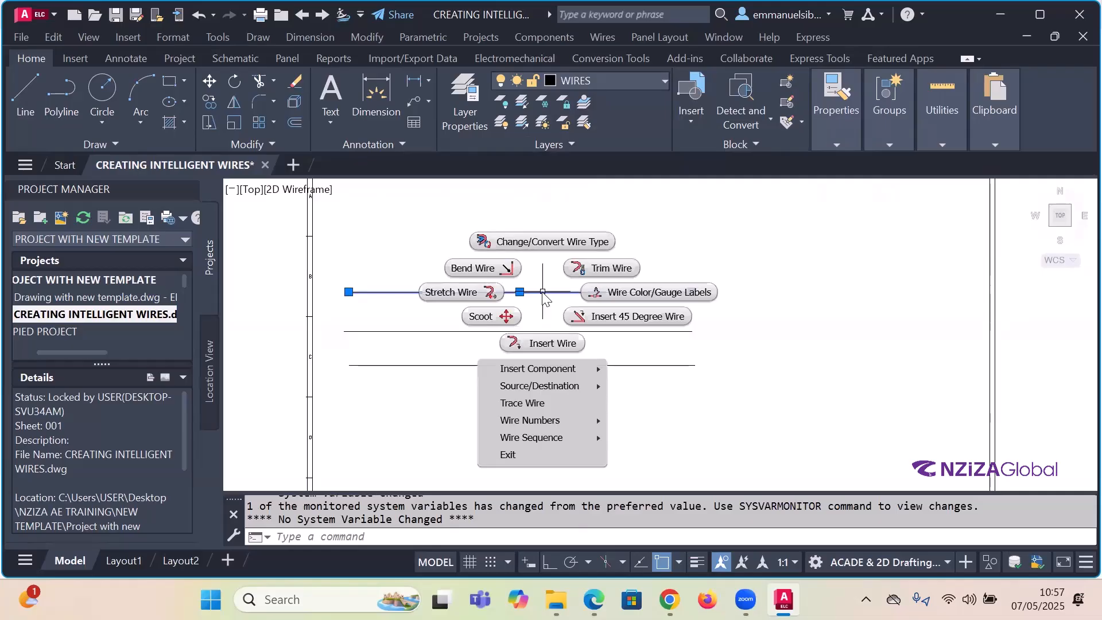
pyautogui.press('Escape')
pyautogui.press('Escape')
pyautogui.click(565, 332)
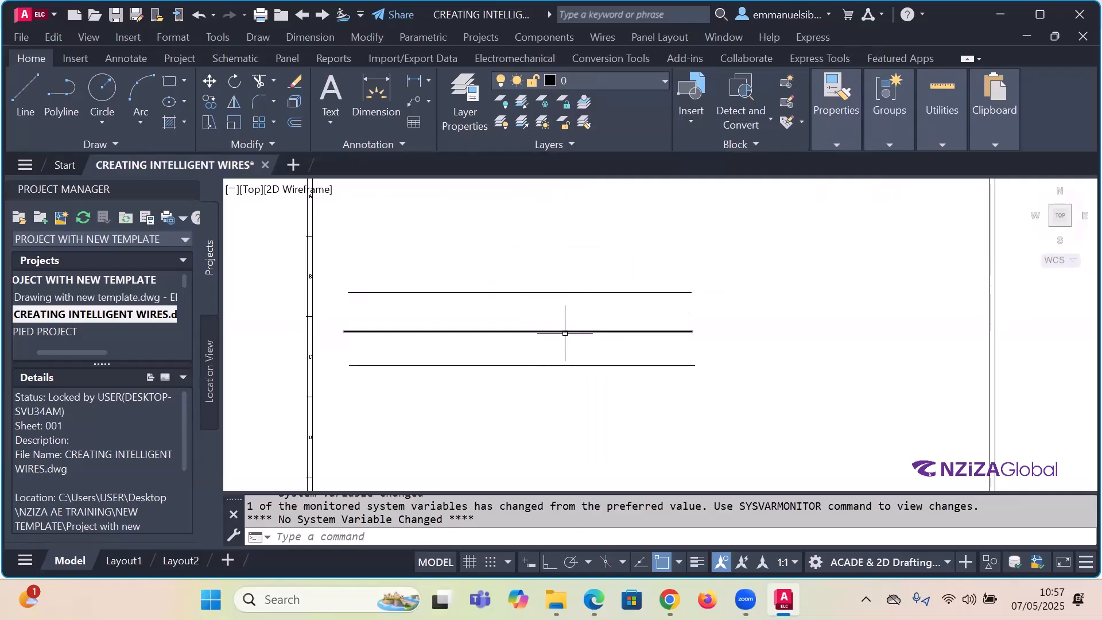
pyautogui.press('Escape')
# - Compare the context options of the top wire with those of the middle ordinary line, dismissing both
pyautogui.click(565, 292)
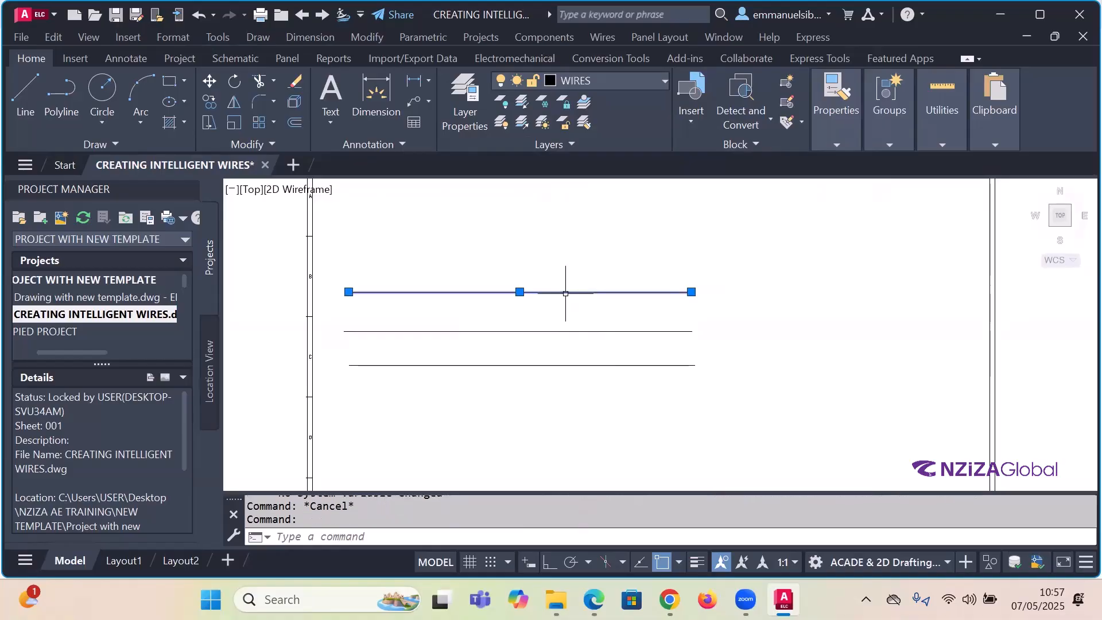
pyautogui.rightClick(566, 295)
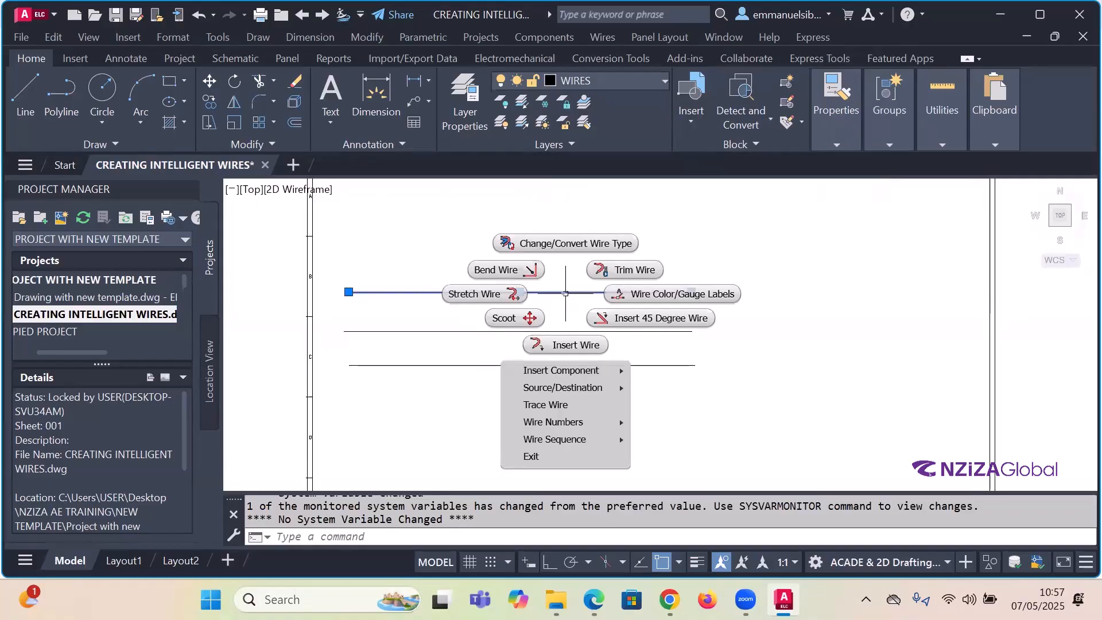
pyautogui.press('Escape')
pyautogui.click(595, 331)
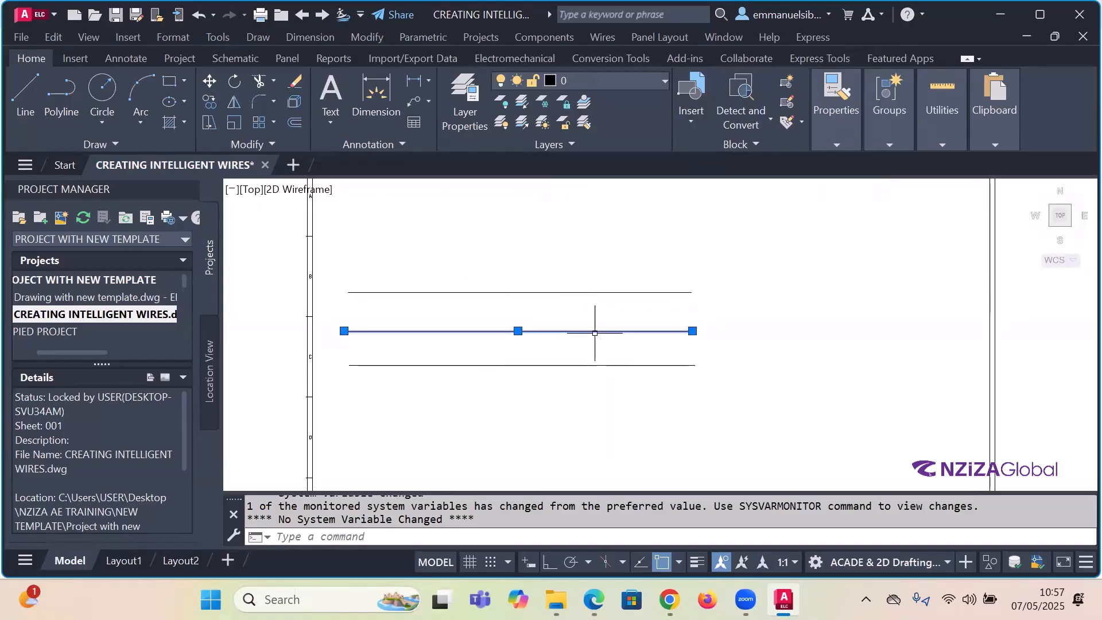
pyautogui.rightClick(594, 335)
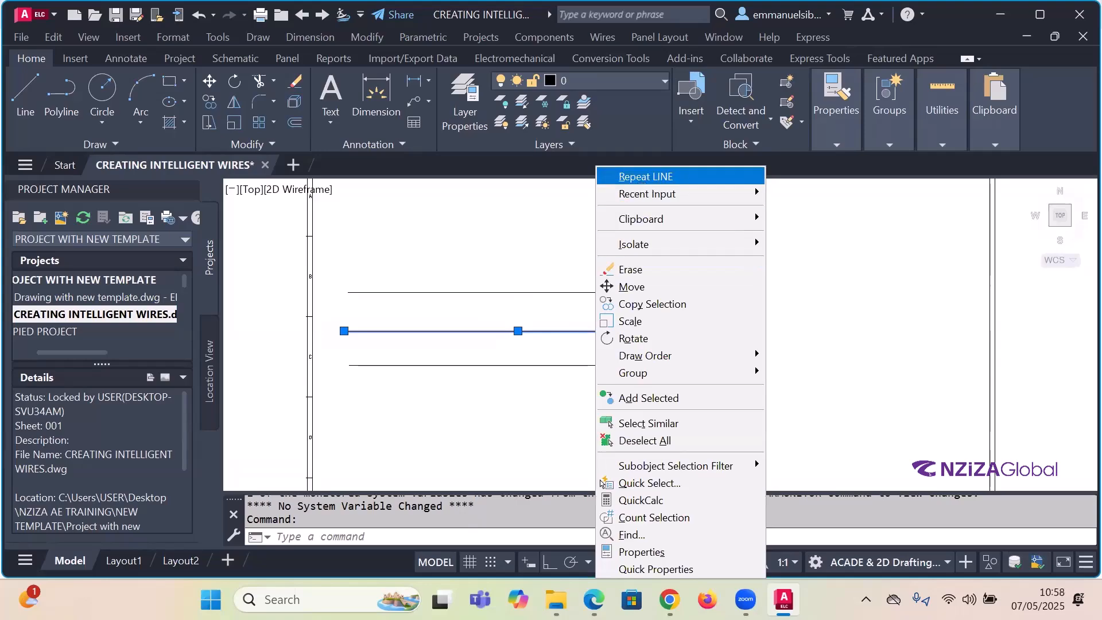
pyautogui.press('Escape')
pyautogui.press('Escape')
# - Erase the wire and the two ordinary lines together from inside the drawing frame
pyautogui.scroll(-2, 628, 240)
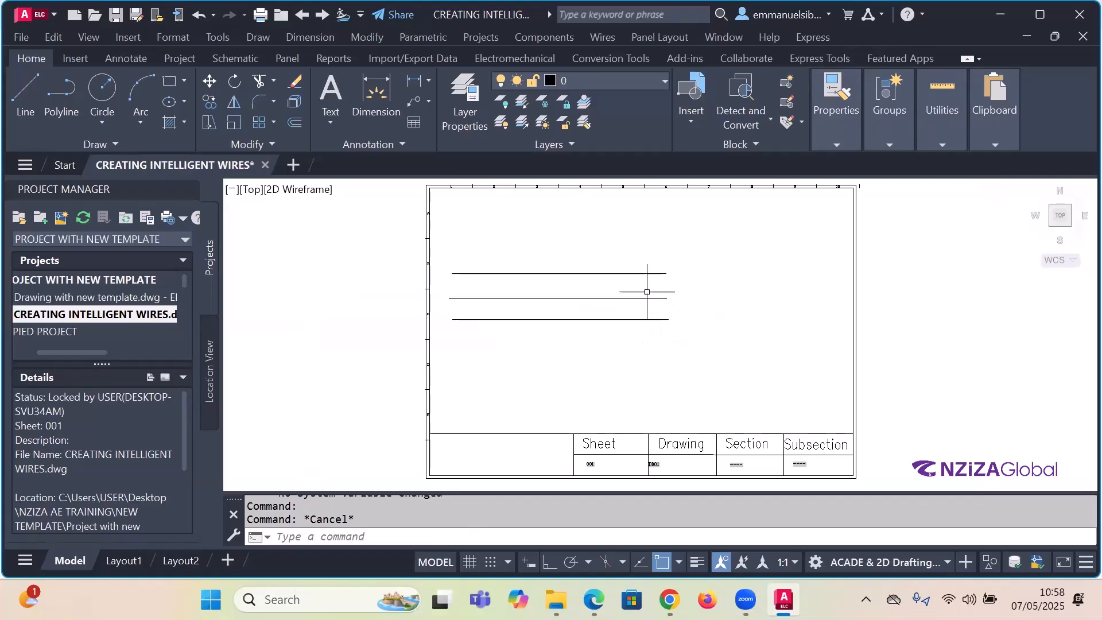
pyautogui.click(679, 334)
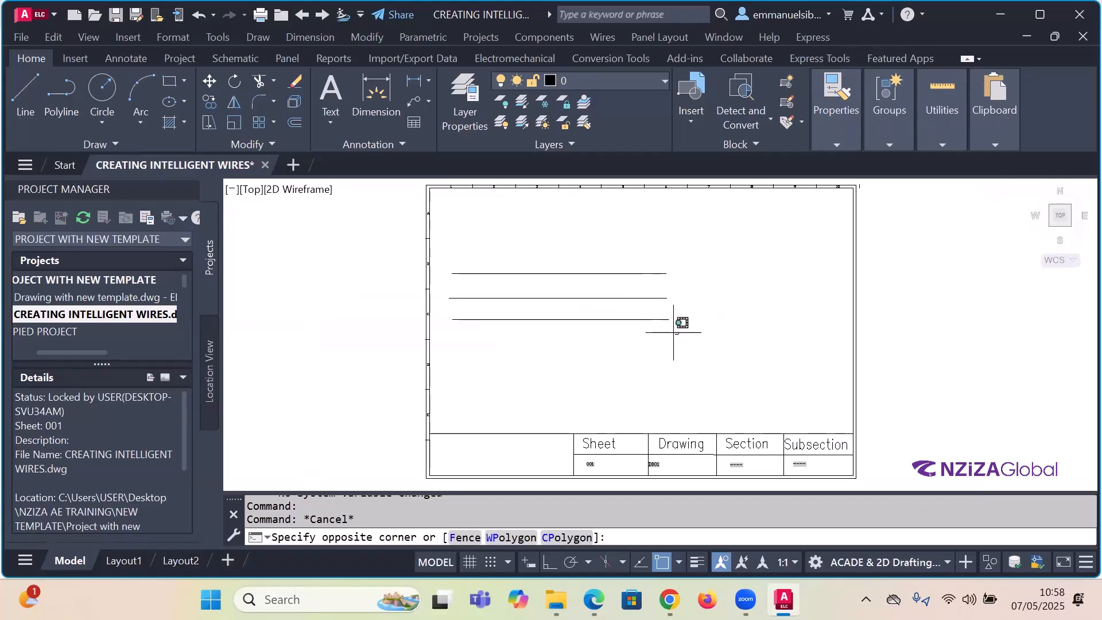
pyautogui.click(577, 250)
pyautogui.press('Delete')
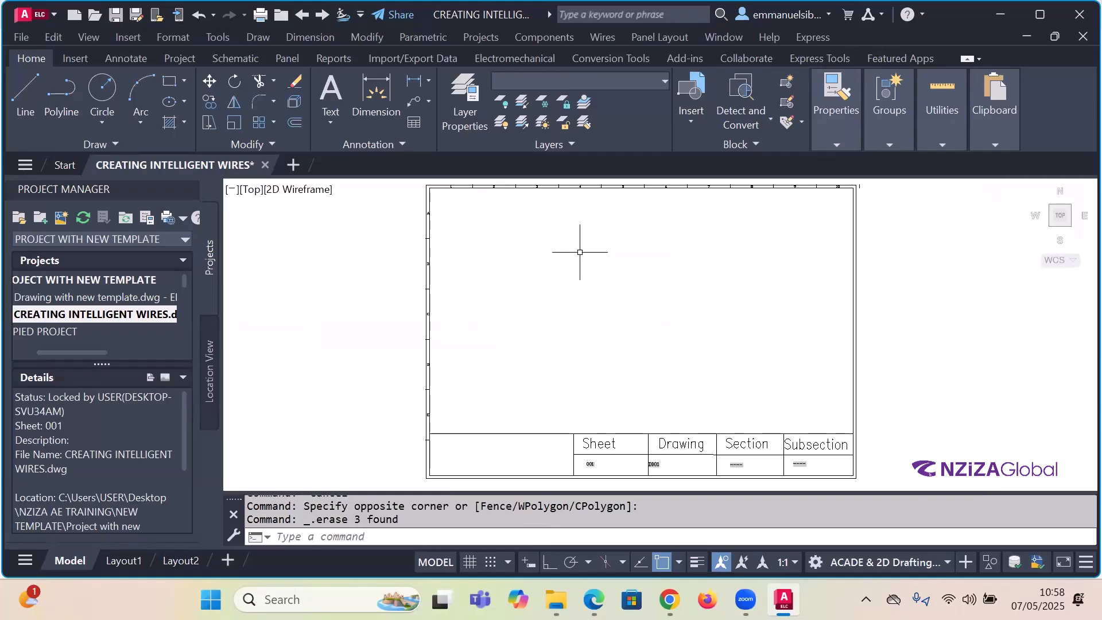
# - Insert a standard wire inside the frame running right, down, right and back up to its starting level, and check its last segment
pyautogui.click(233, 57)
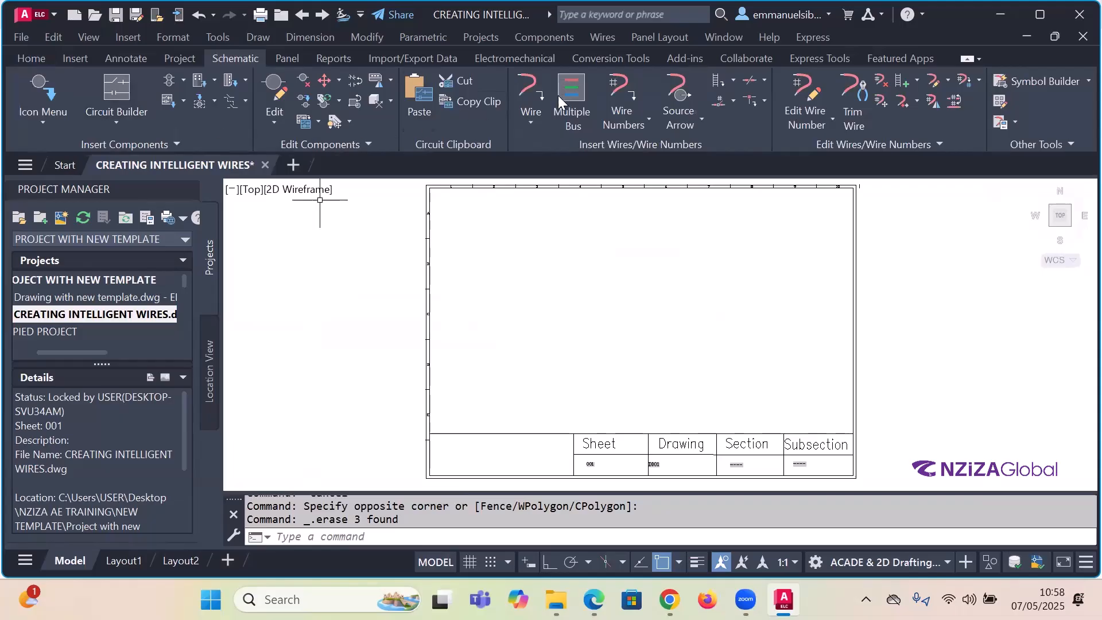
pyautogui.click(532, 122)
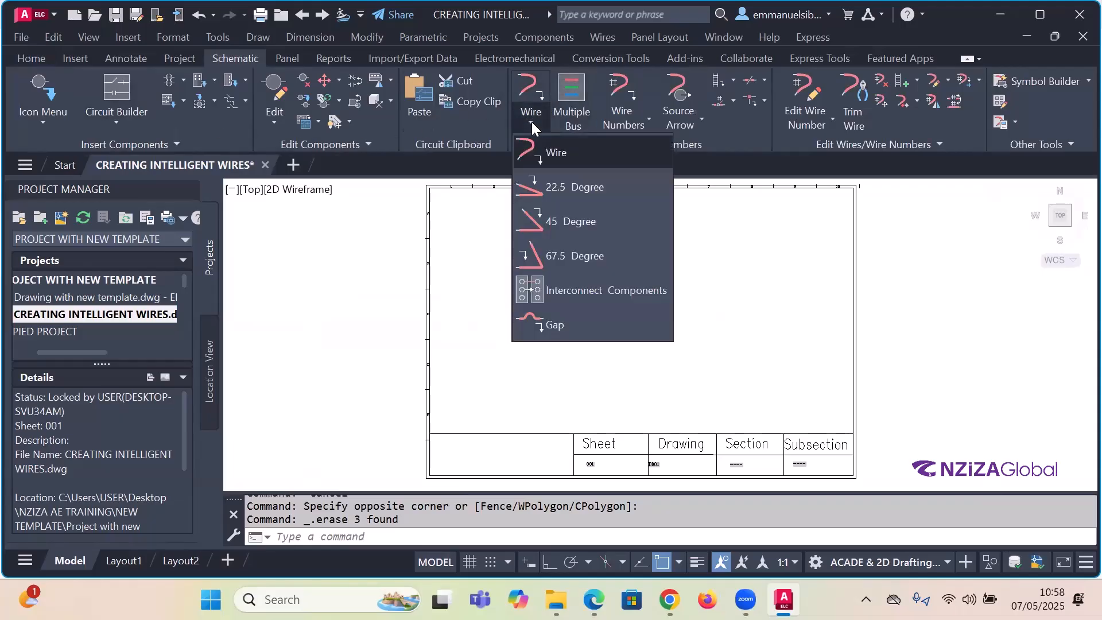
pyautogui.click(540, 154)
pyautogui.click(477, 249)
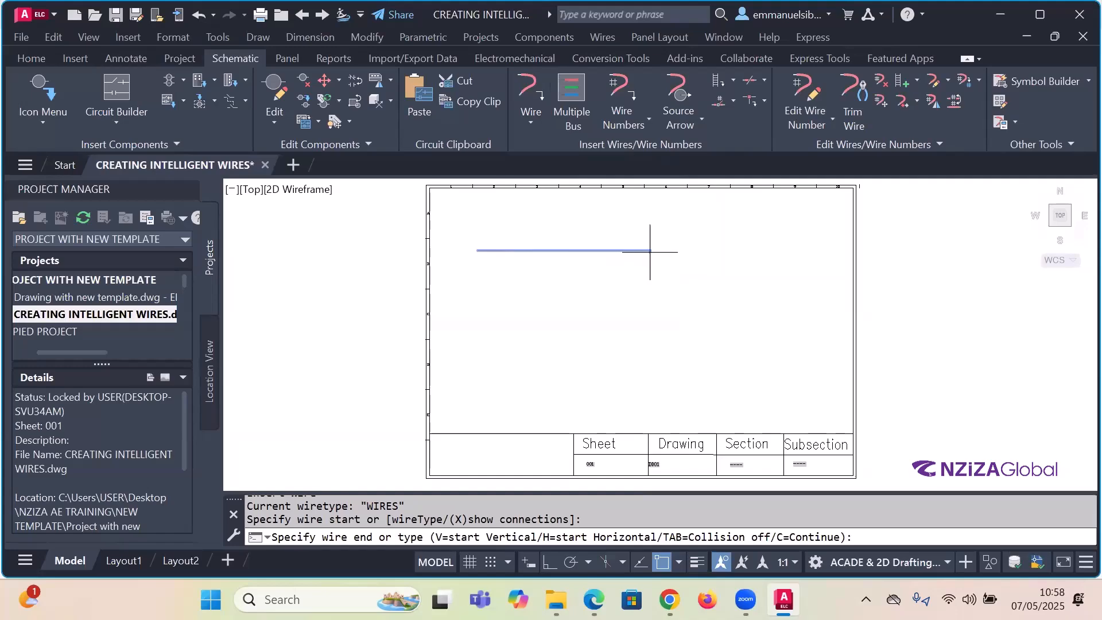
pyautogui.click(653, 345)
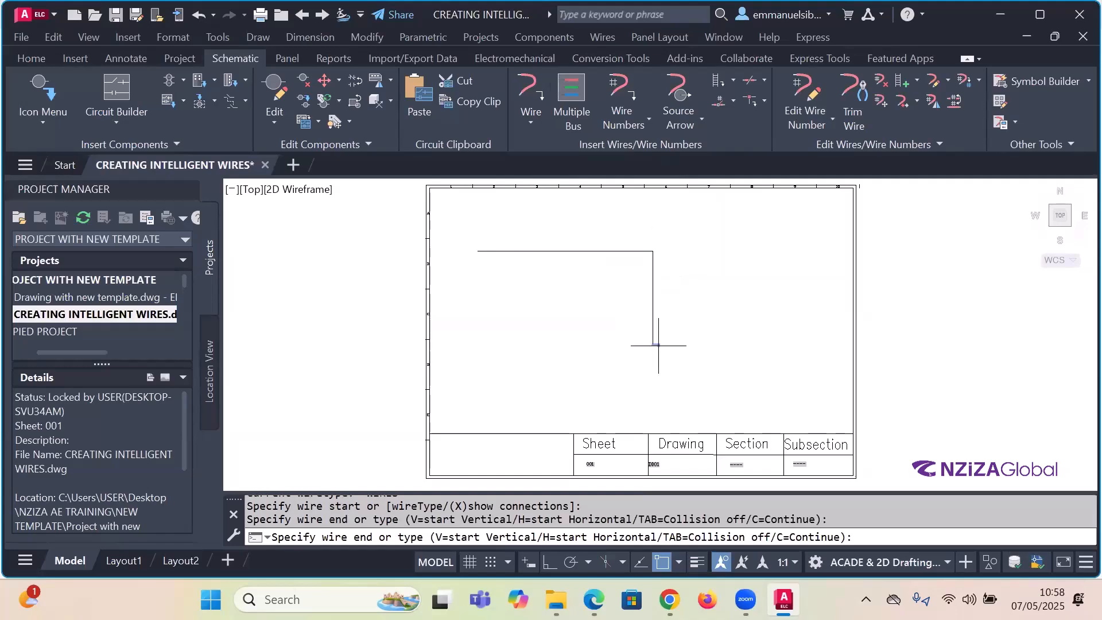
pyautogui.click(738, 345)
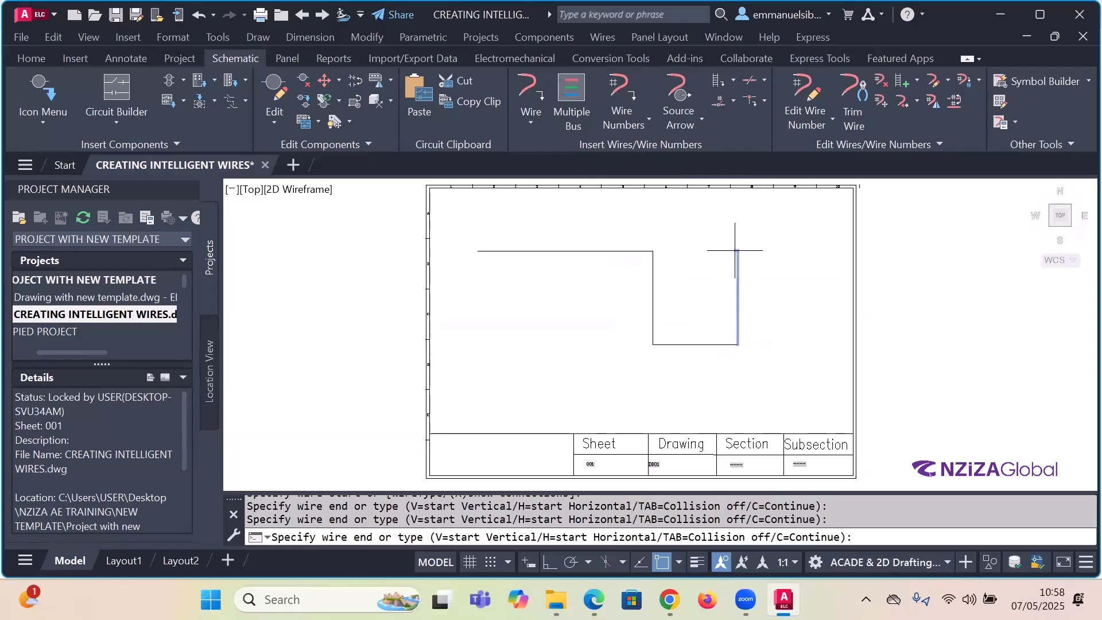
pyautogui.click(737, 250)
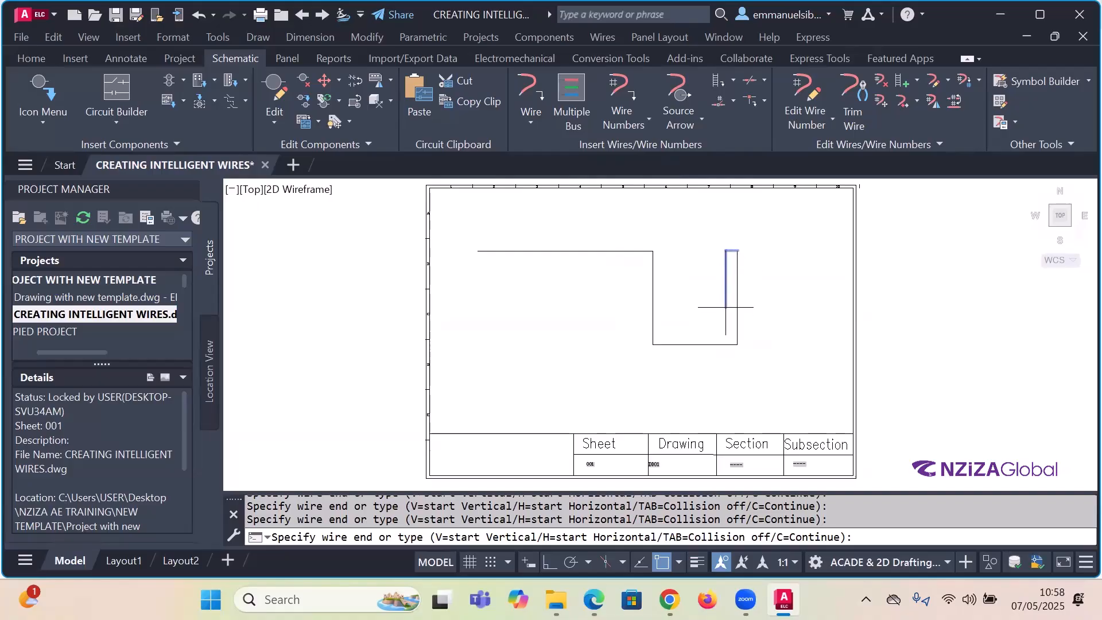
pyautogui.press('Escape')
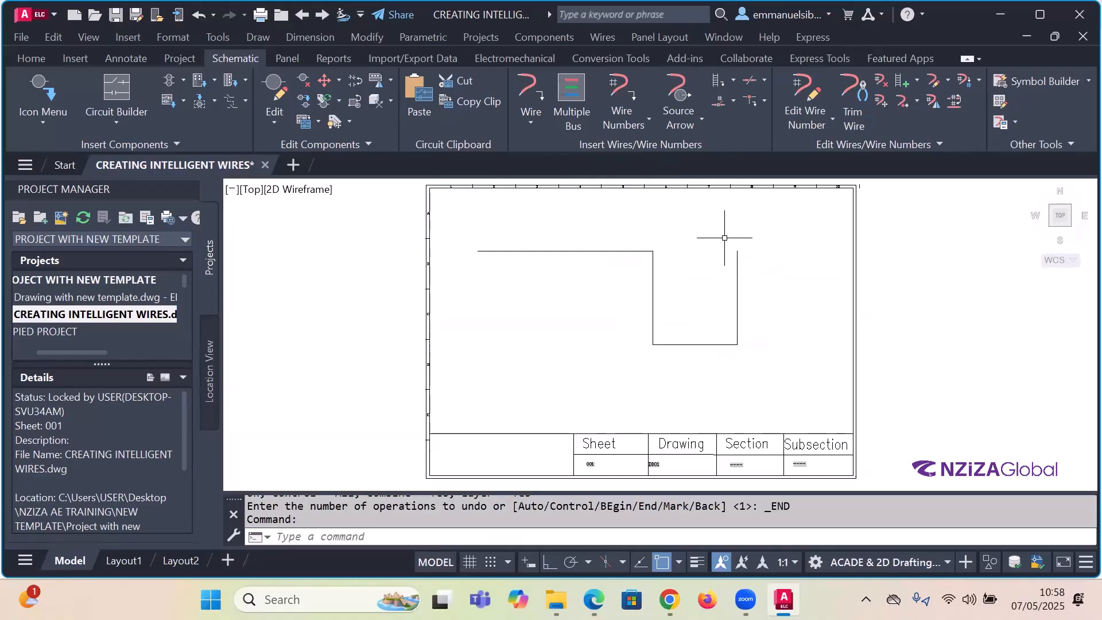
pyautogui.click(737, 260)
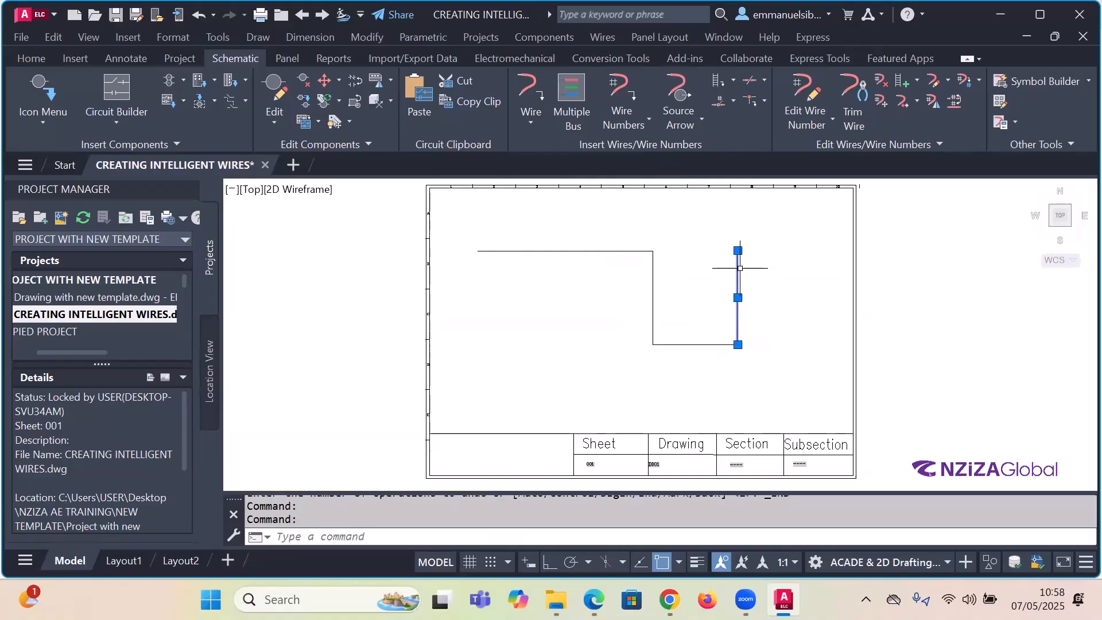
pyautogui.press('Escape')
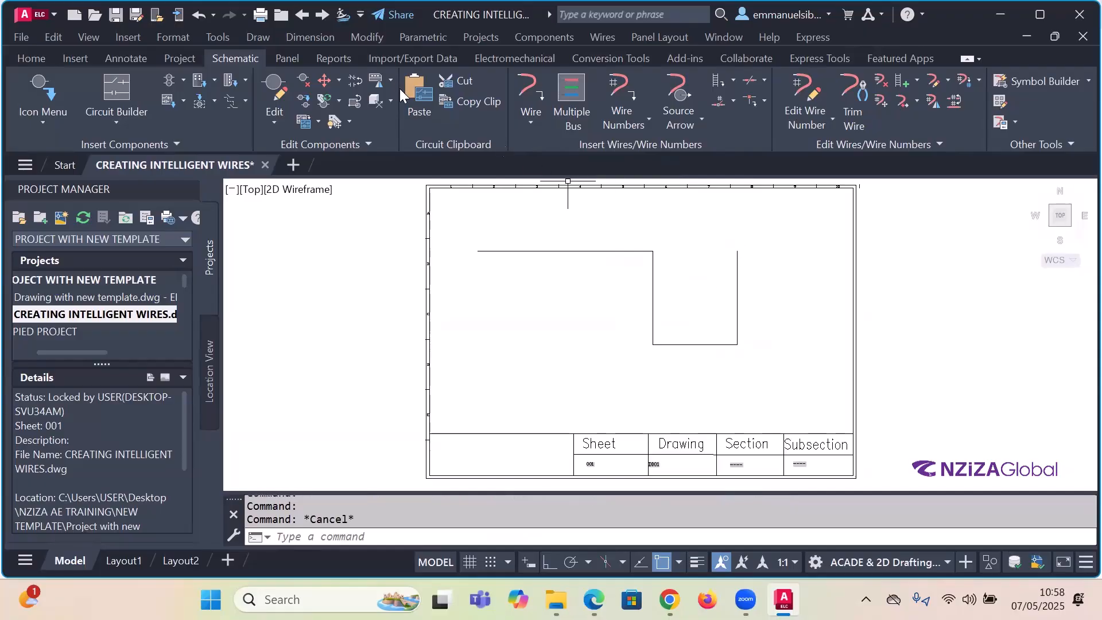
# - Insert a 22.5 degree wire from the frame's lower left, along the bottom, up the right side and back across above the stepped wire
pyautogui.click(533, 116)
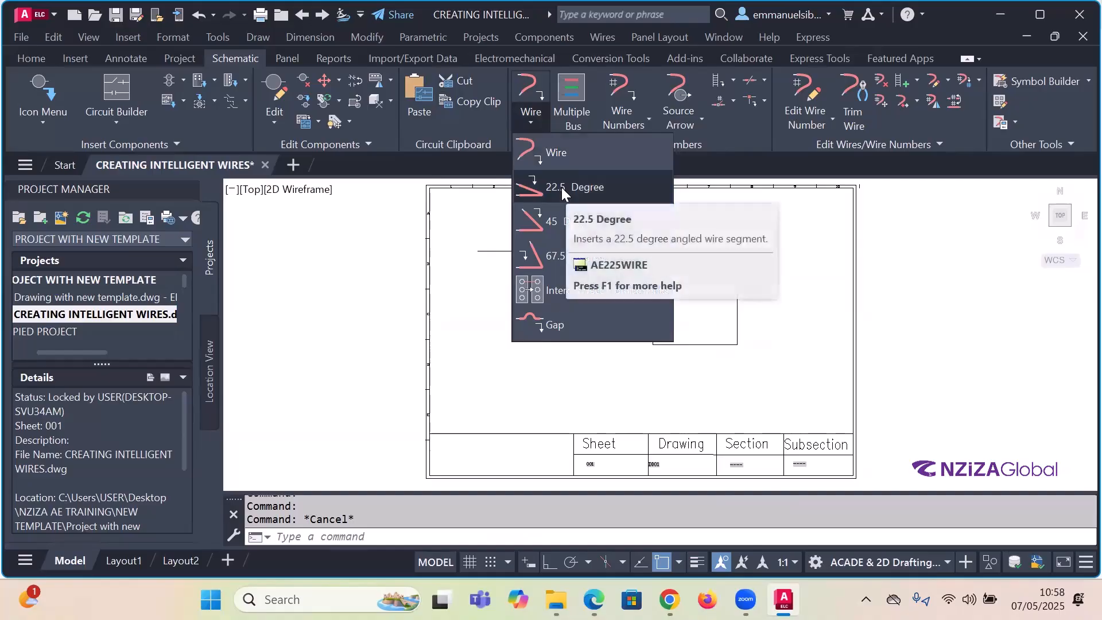
pyautogui.click(562, 188)
pyautogui.scroll(-3, 569, 222)
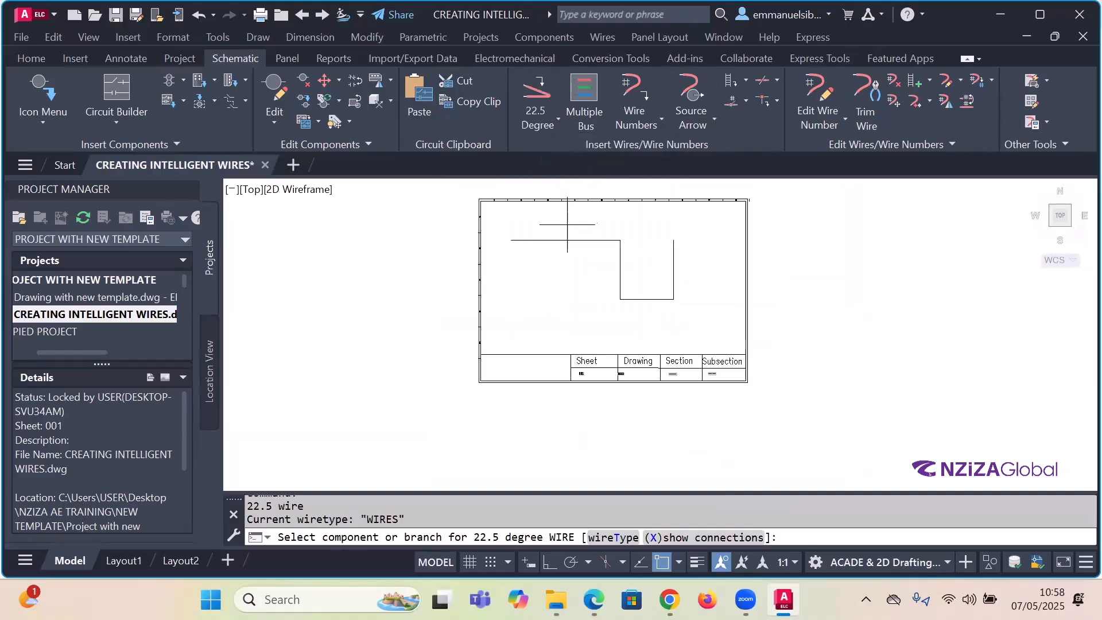
pyautogui.click(505, 302)
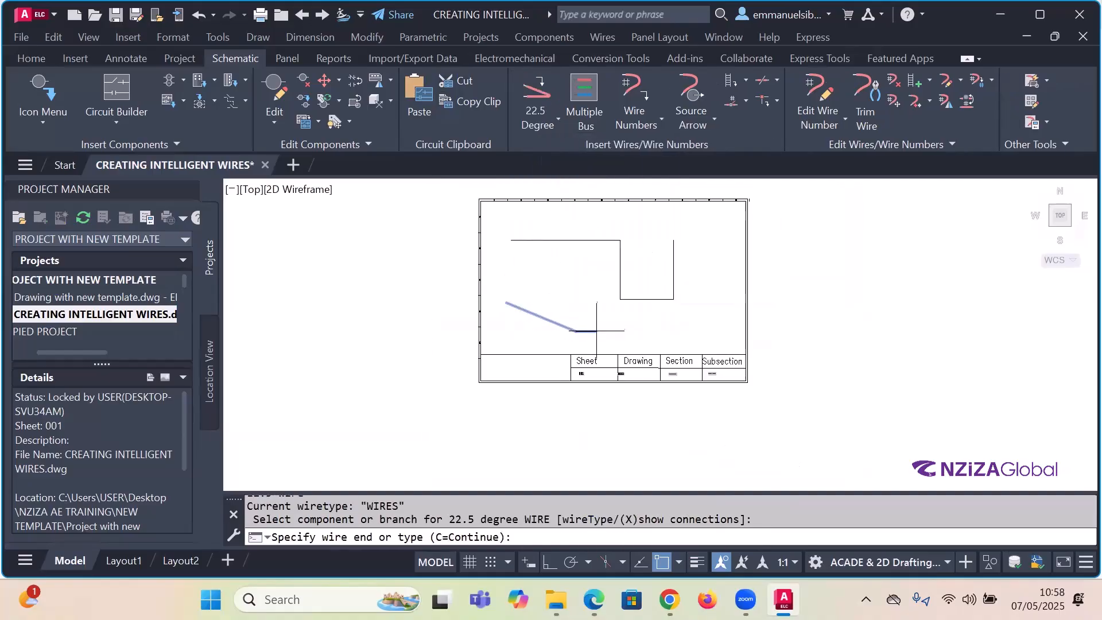
pyautogui.click(680, 336)
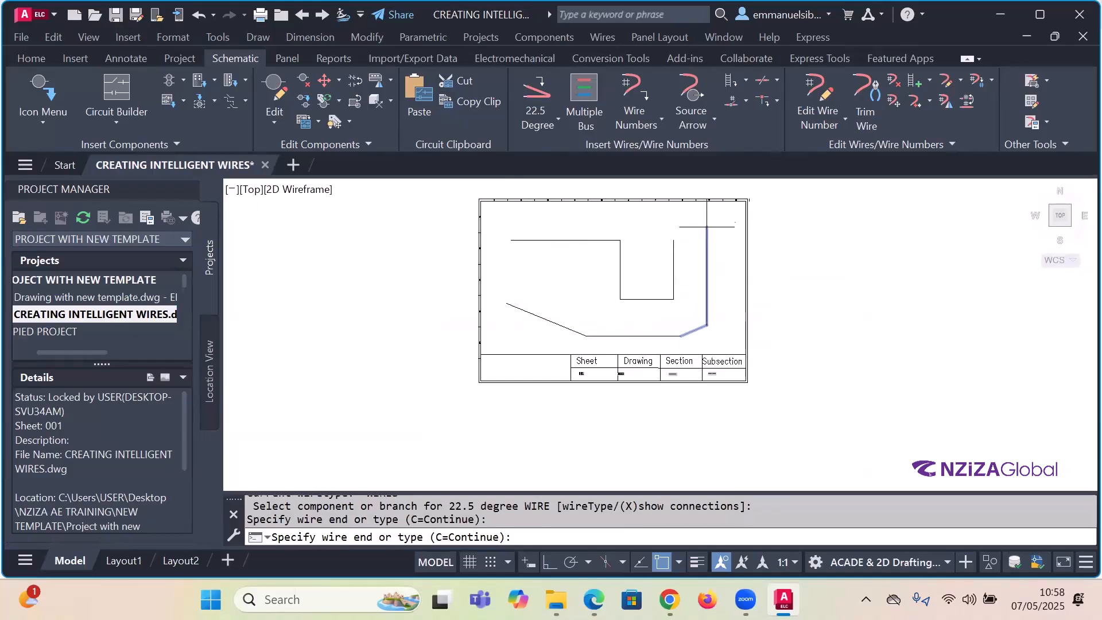
pyautogui.click(708, 223)
pyautogui.click(495, 218)
pyautogui.press('Escape')
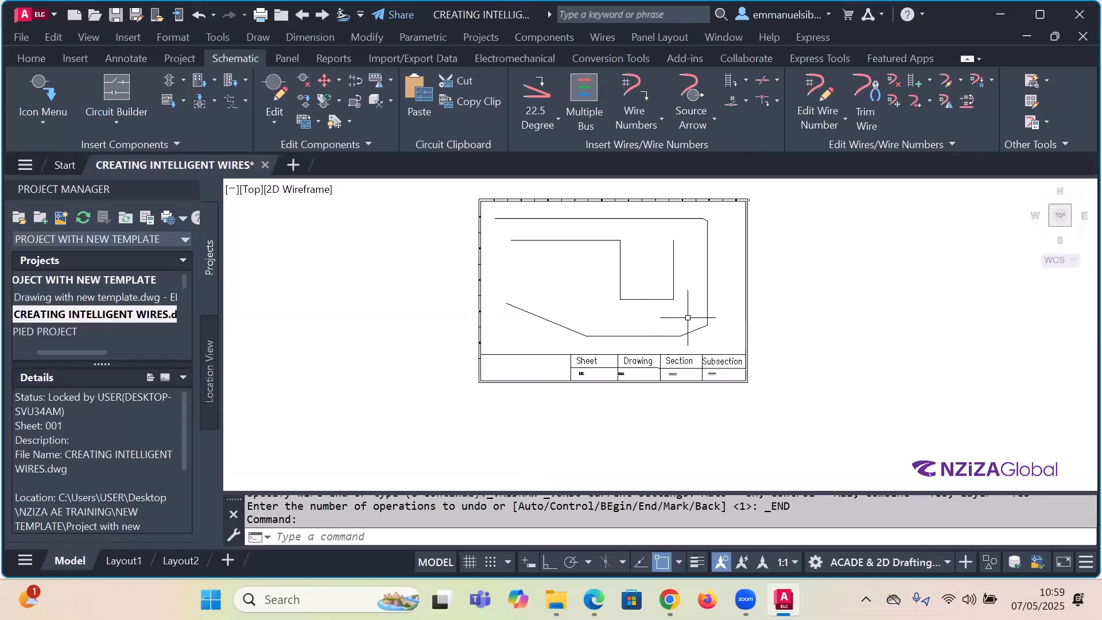
pyautogui.scroll(1, 659, 205)
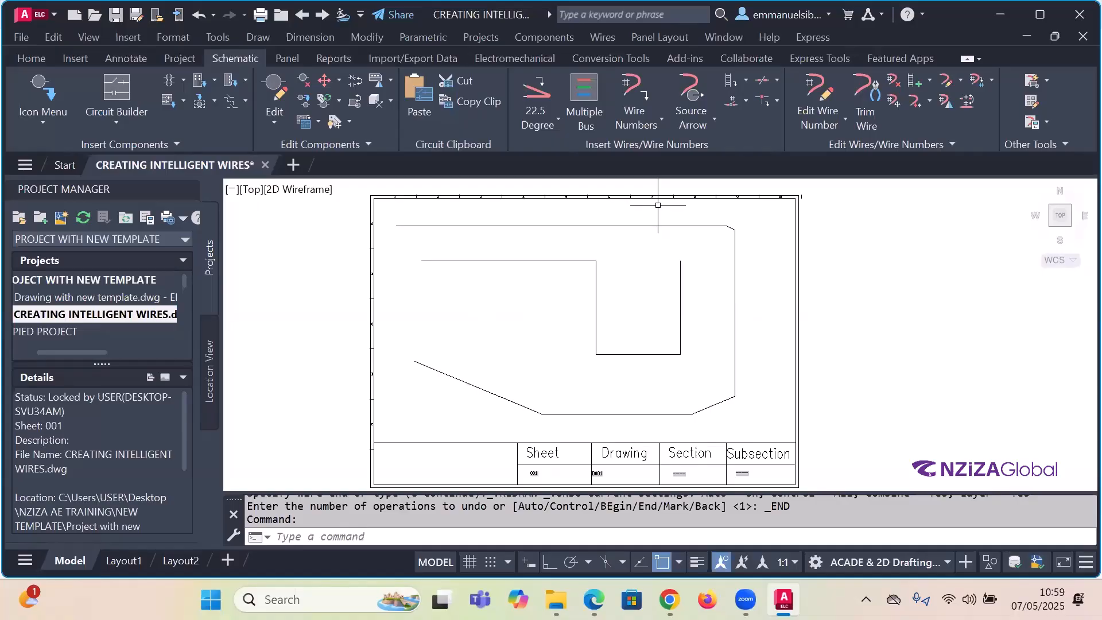
# - Insert a 45 degree wire outside the 22.5 degree wire, running along the frame's bottom and partway up its right side
pyautogui.click(557, 119)
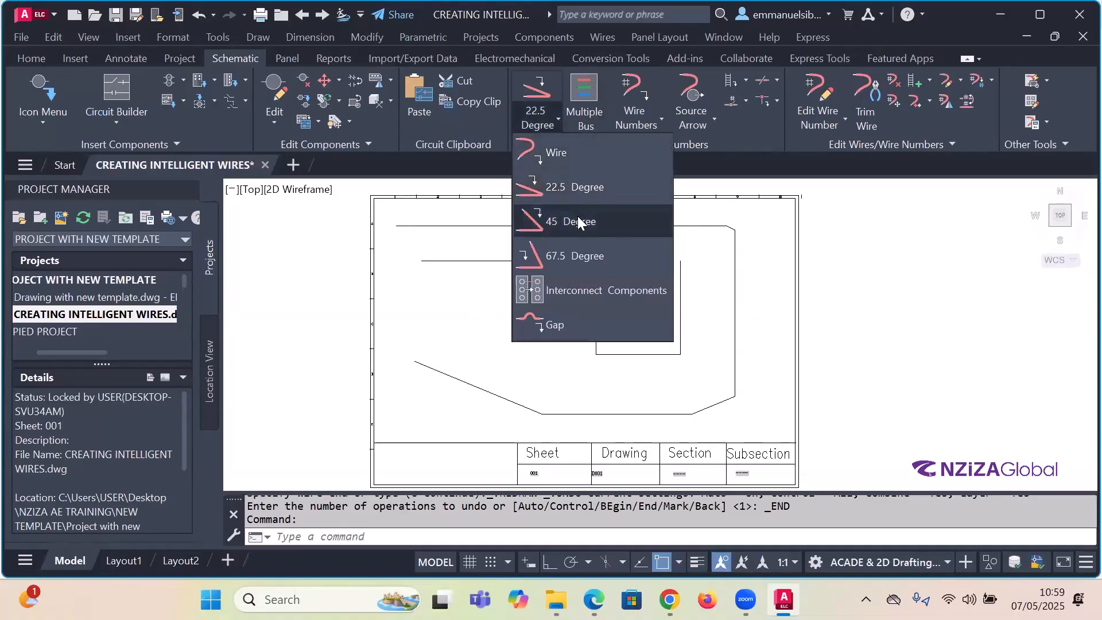
pyautogui.click(574, 221)
pyautogui.scroll(-5, 574, 221)
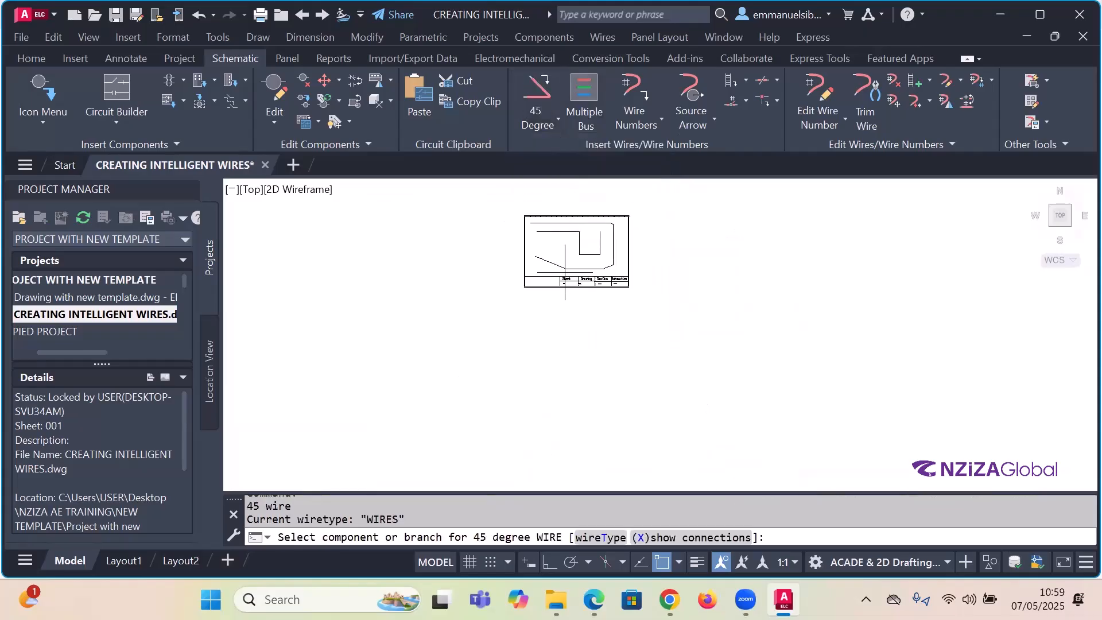
pyautogui.scroll(5, 566, 271)
pyautogui.click(447, 198)
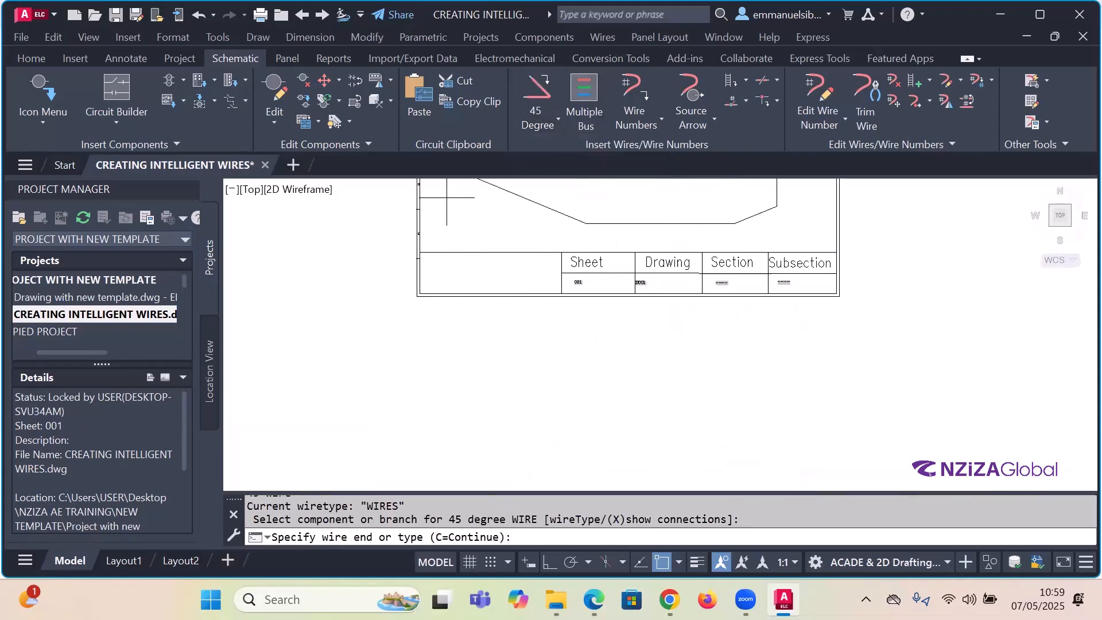
pyautogui.click(787, 238)
pyautogui.scroll(-4, 782, 244)
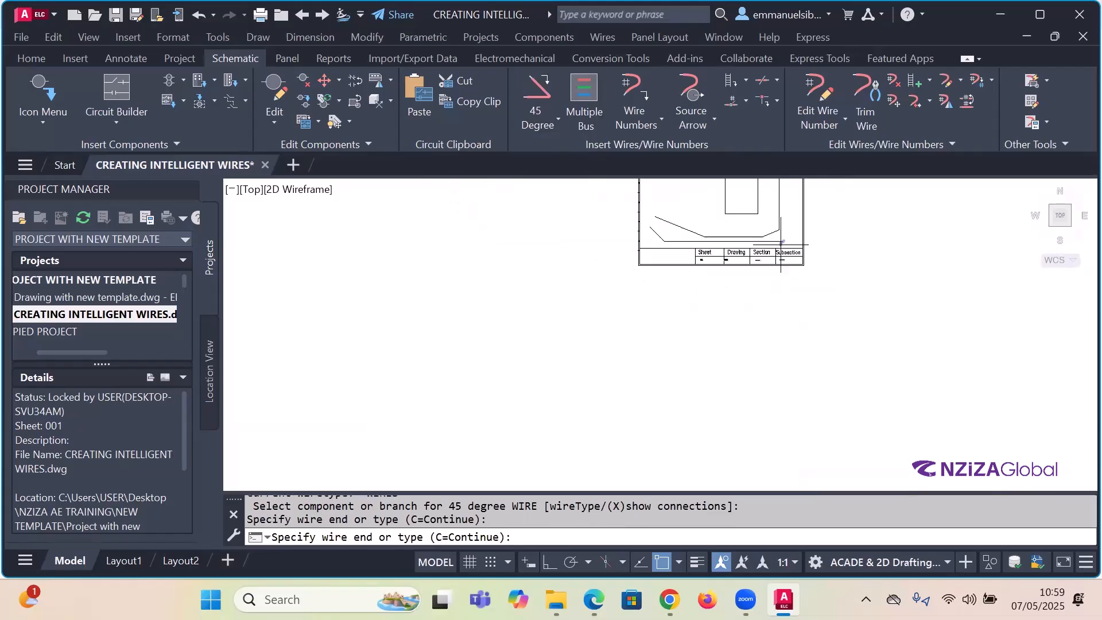
pyautogui.click(787, 197)
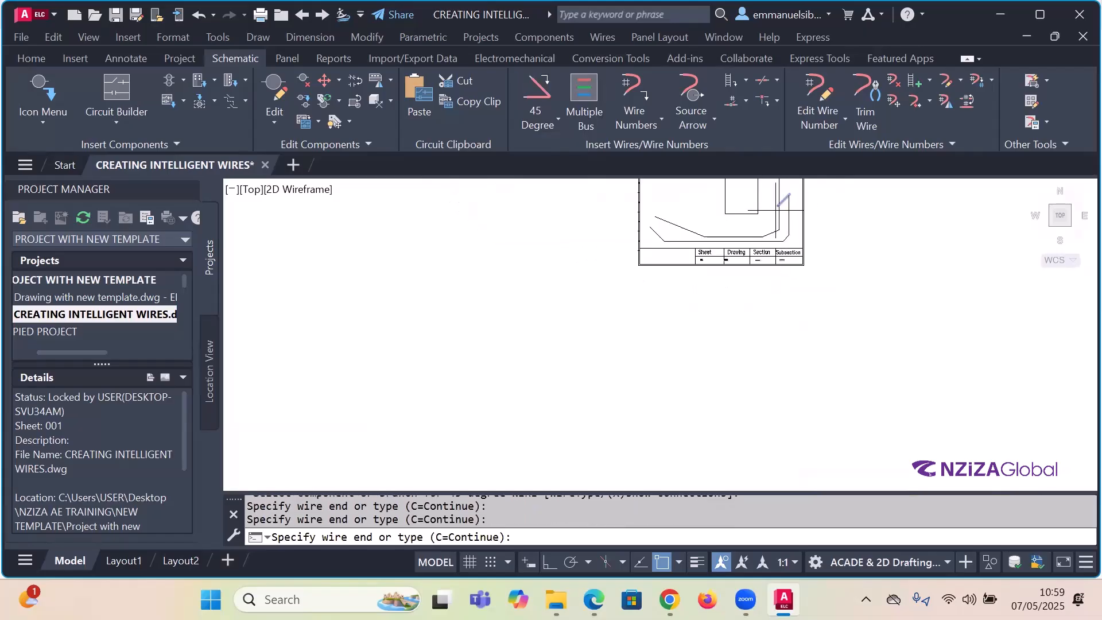
pyautogui.press('Escape')
pyautogui.scroll(-2, 706, 310)
pyautogui.scroll(5, 733, 229)
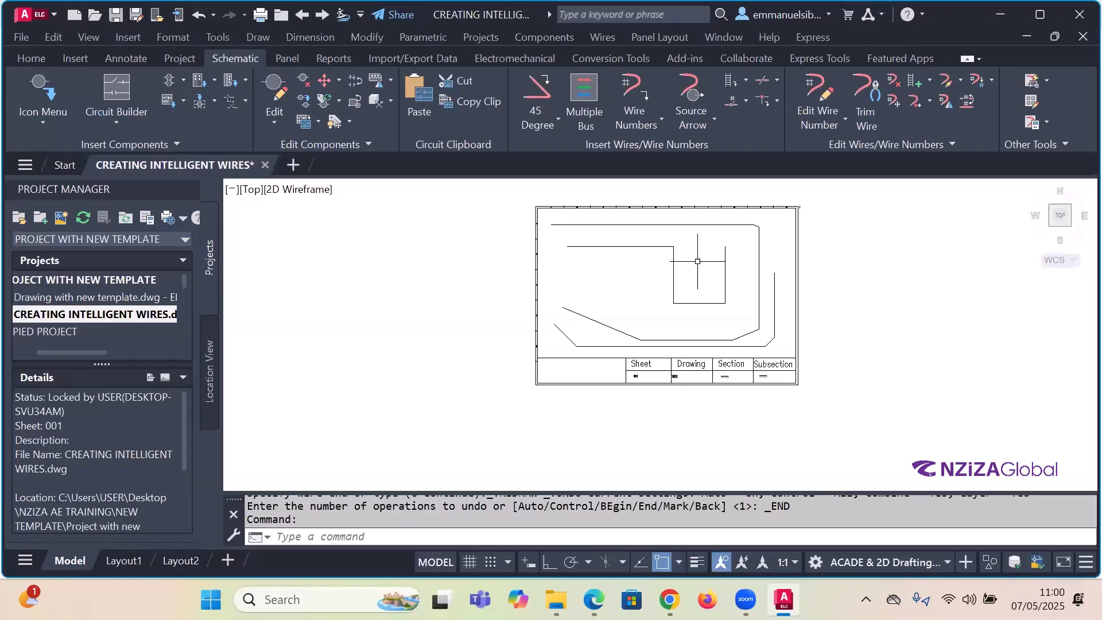
pyautogui.click(556, 121)
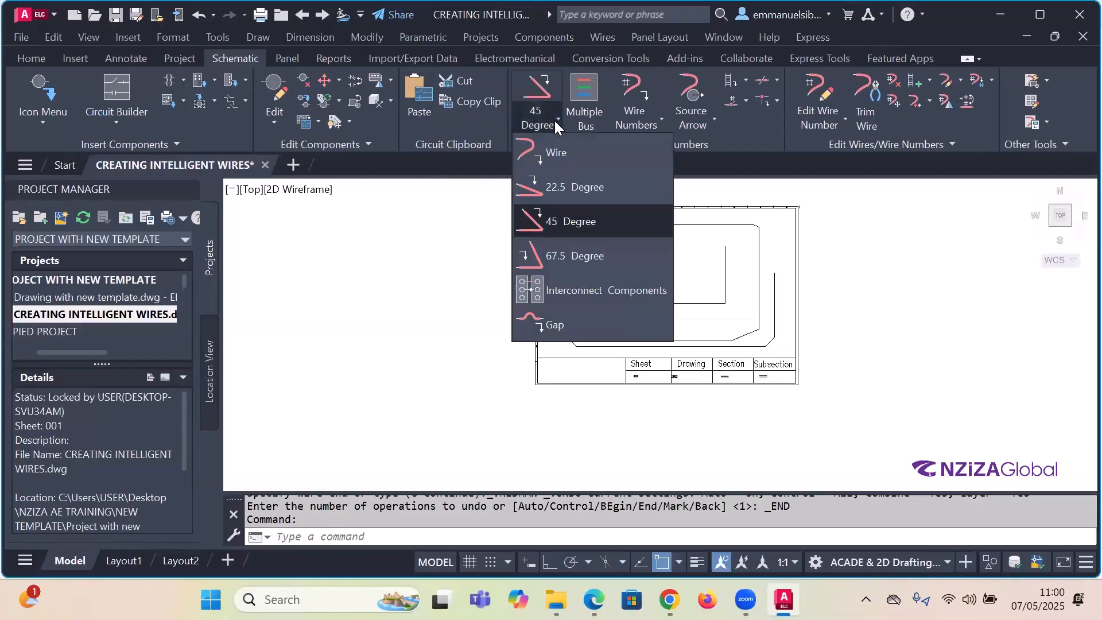
pyautogui.click(564, 246)
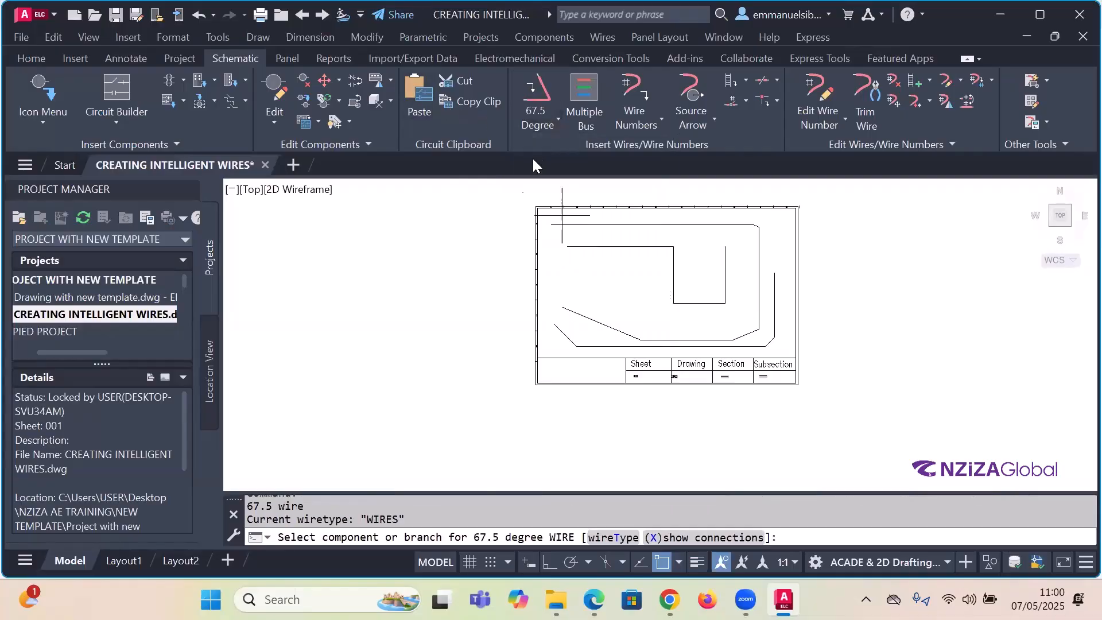
pyautogui.click(554, 119)
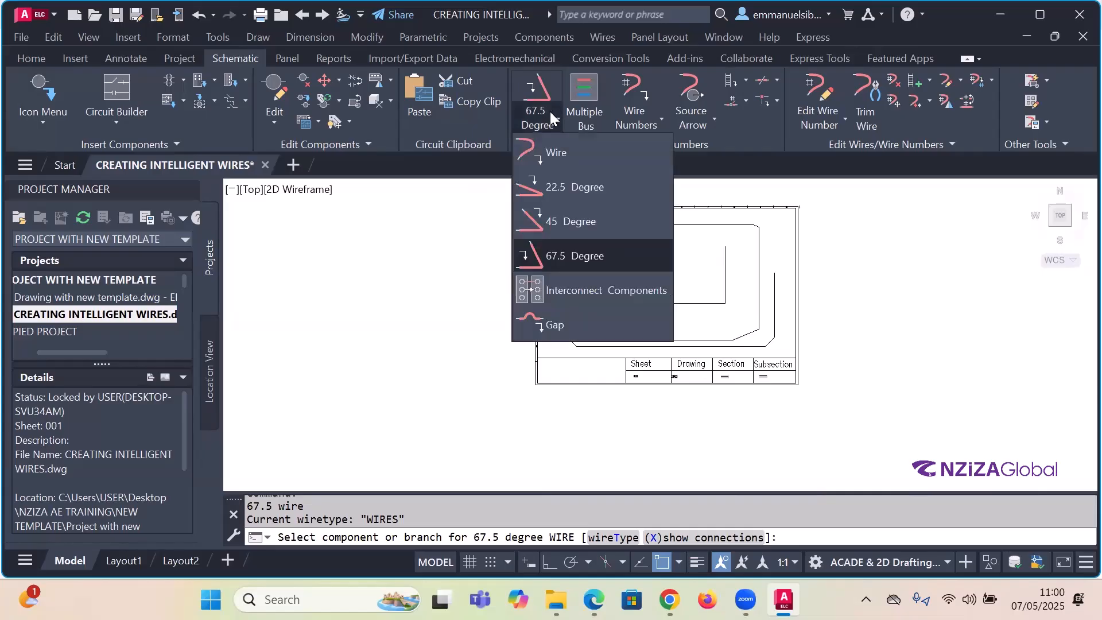
pyautogui.click(553, 151)
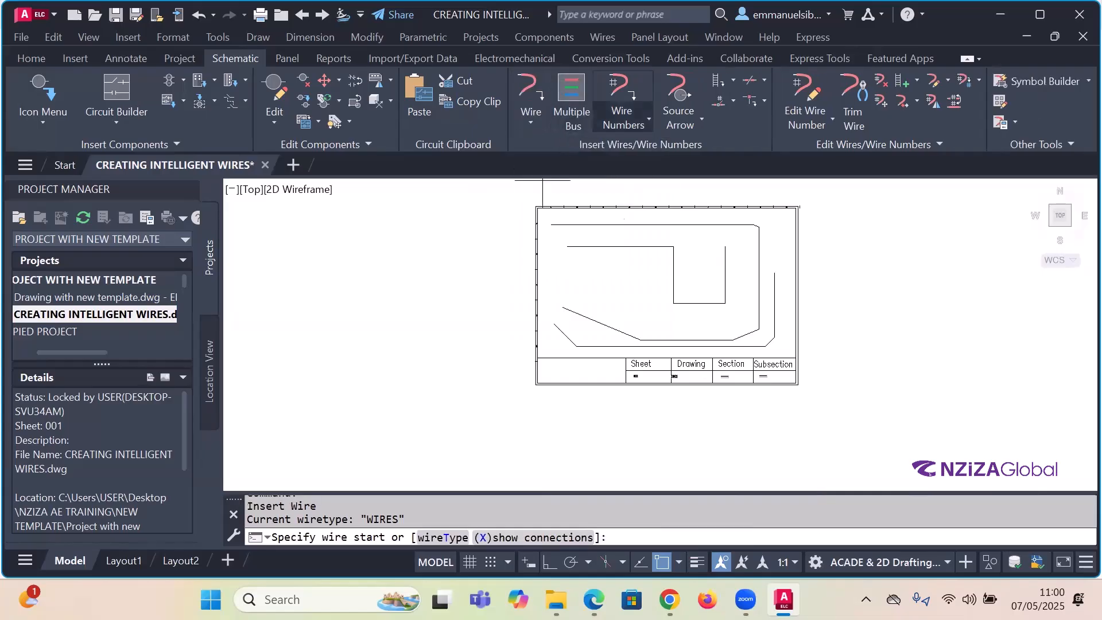
pyautogui.scroll(2, 764, 309)
pyautogui.click(788, 374)
pyautogui.scroll(-2, 788, 374)
pyautogui.scroll(2, 635, 247)
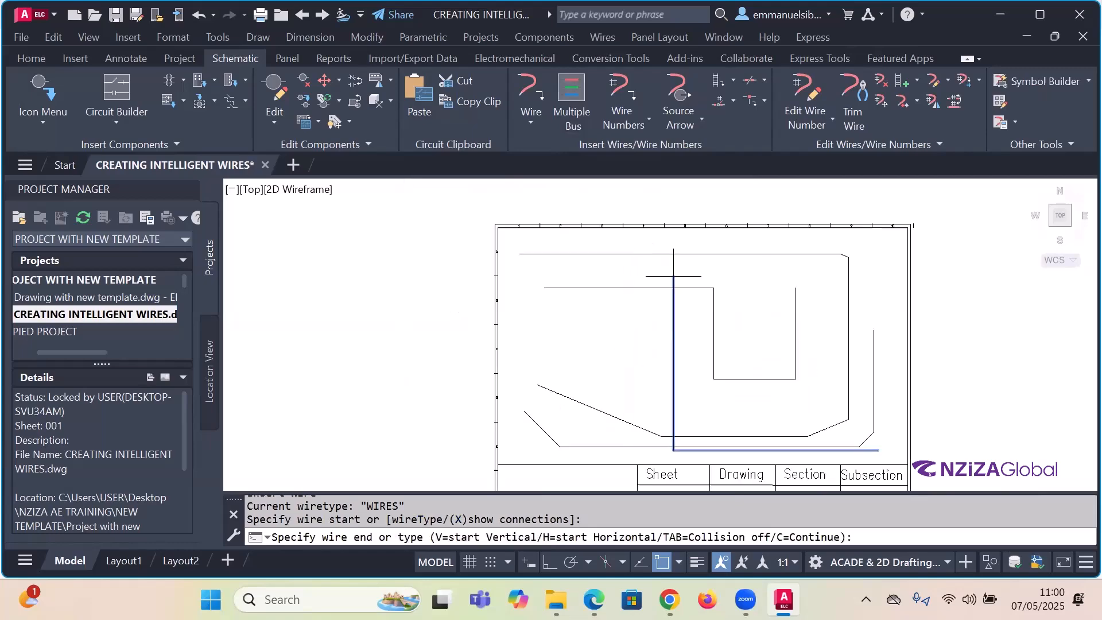
pyautogui.press('Escape')
pyautogui.press('Escape')
pyautogui.press('Escape')
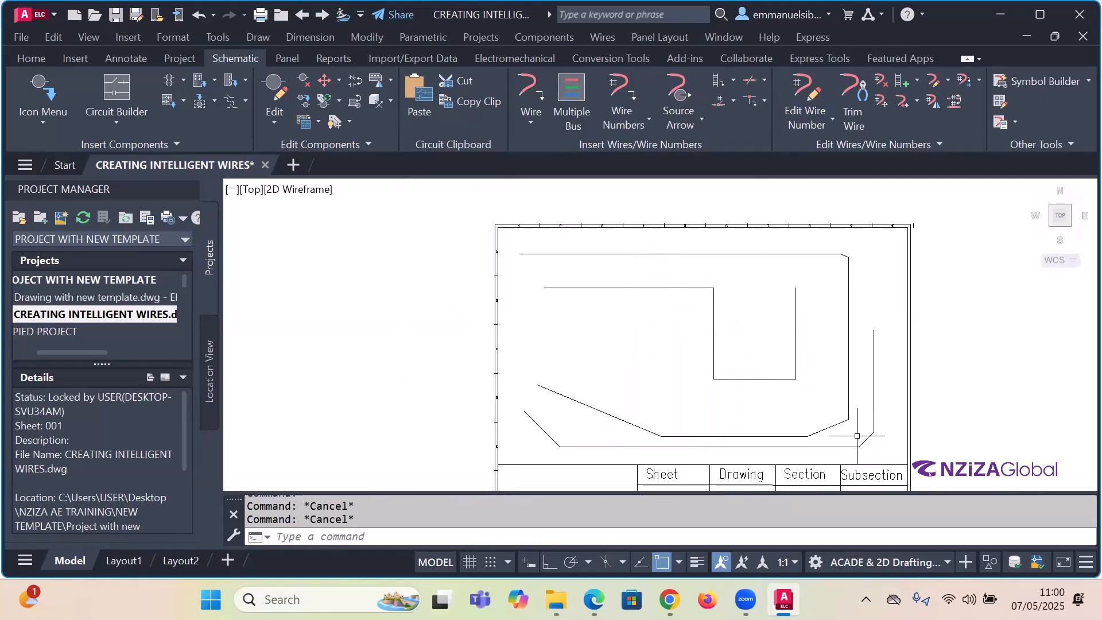
# - Erase all the standard, 22.5 degree and 45 degree wires together from inside the drawing frame
pyautogui.scroll(-2, 581, 341)
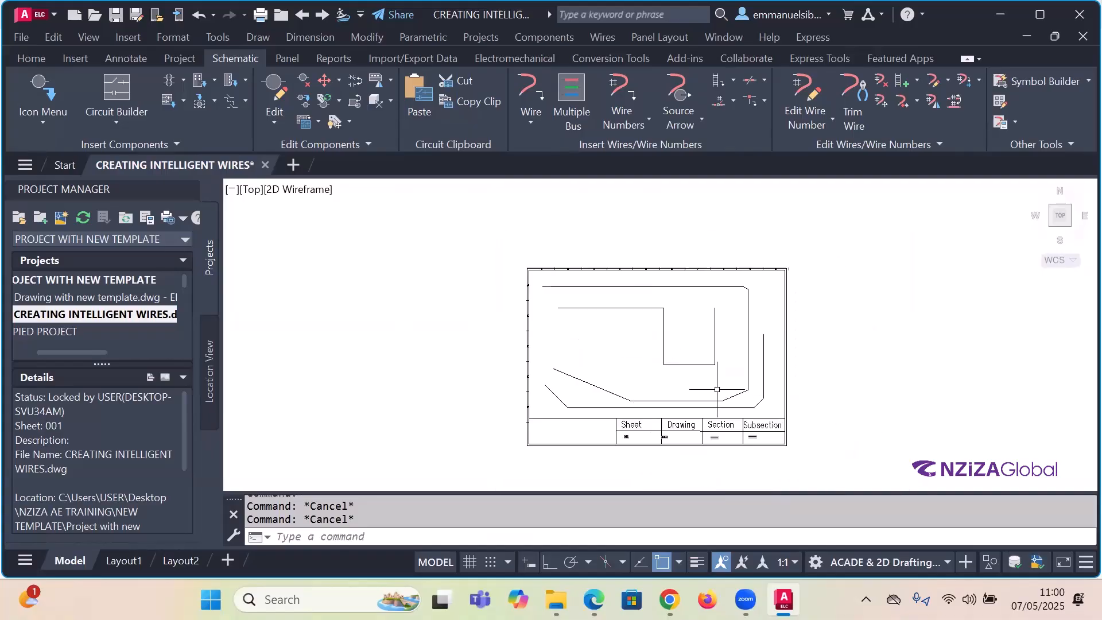
pyautogui.scroll(2, 790, 413)
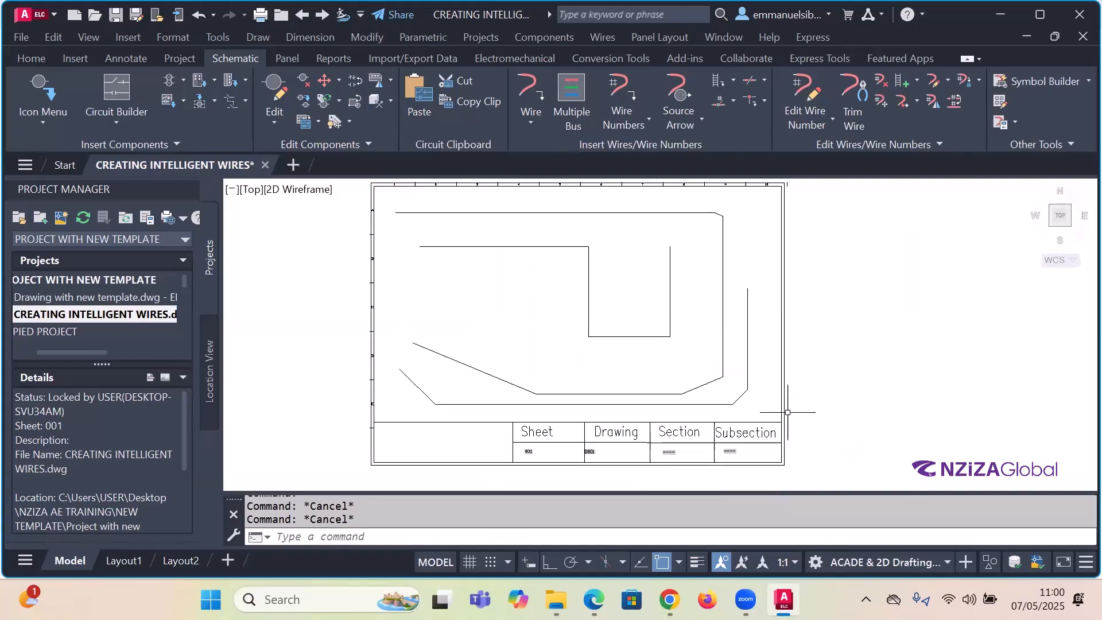
pyautogui.click(757, 411)
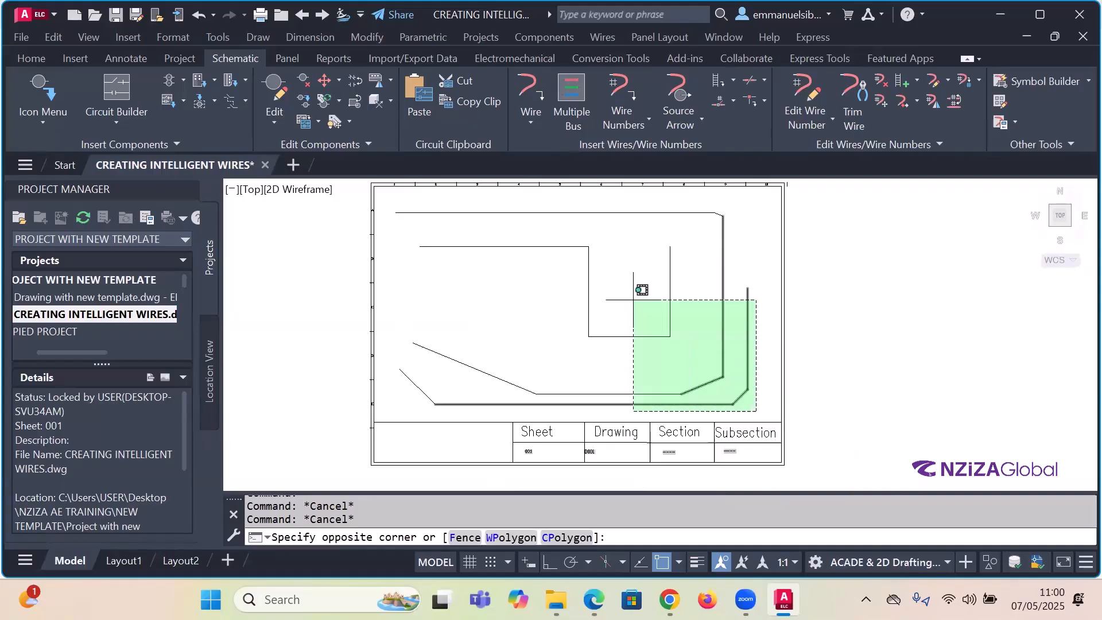
pyautogui.click(390, 204)
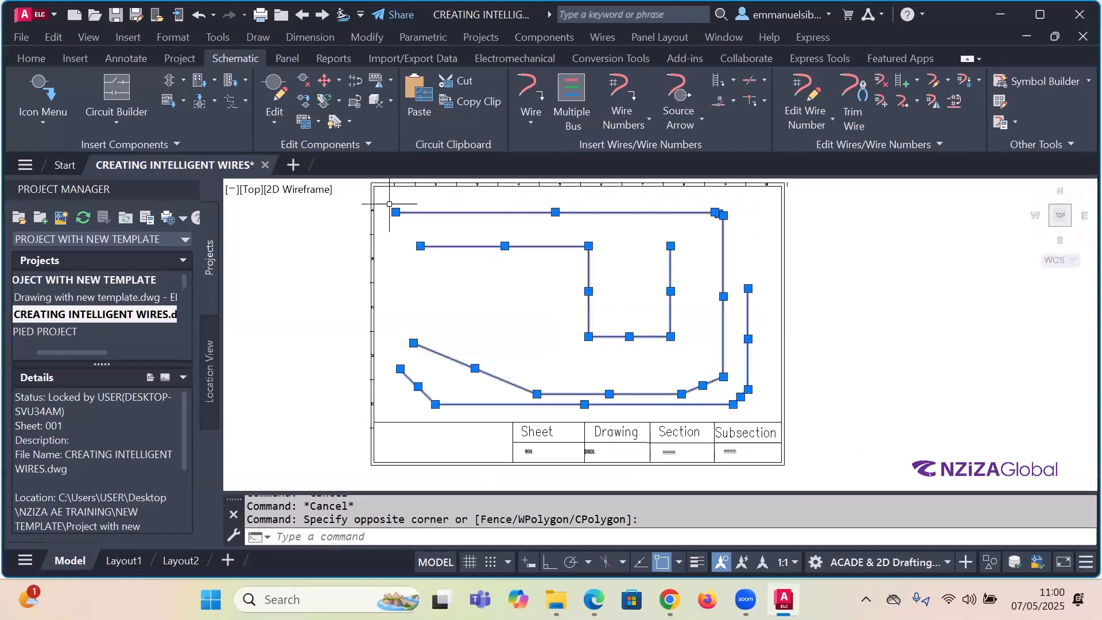
pyautogui.press('Delete')
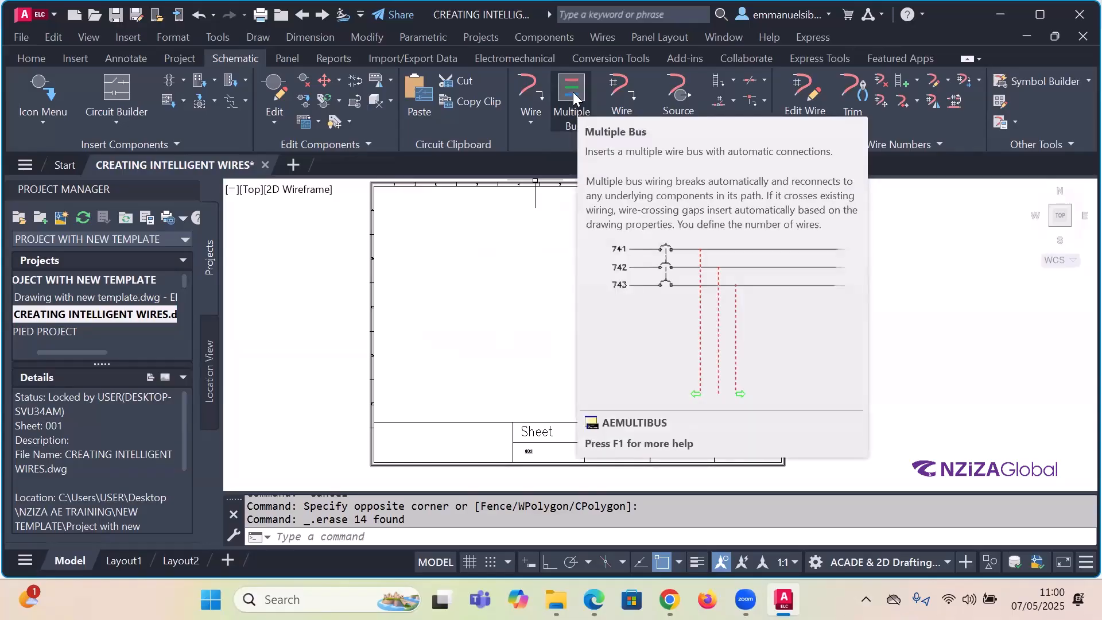
# - Start a multiple wire bus and set both its horizontal and vertical spacing to 20
pyautogui.click(573, 91)
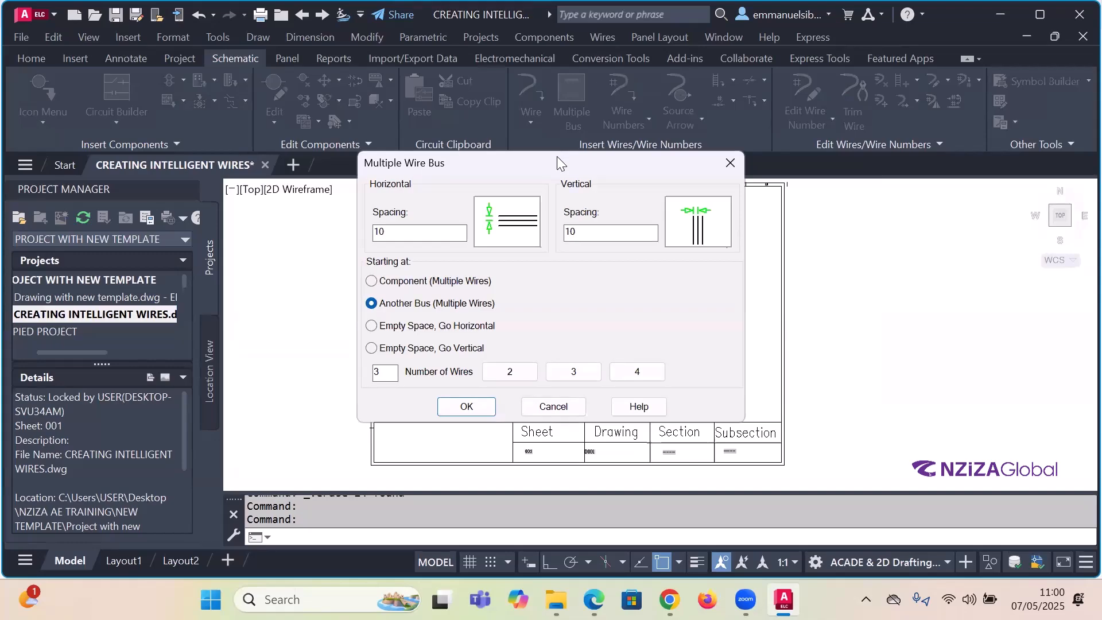
pyautogui.moveTo(556, 156); pyautogui.dragTo(575, 66)
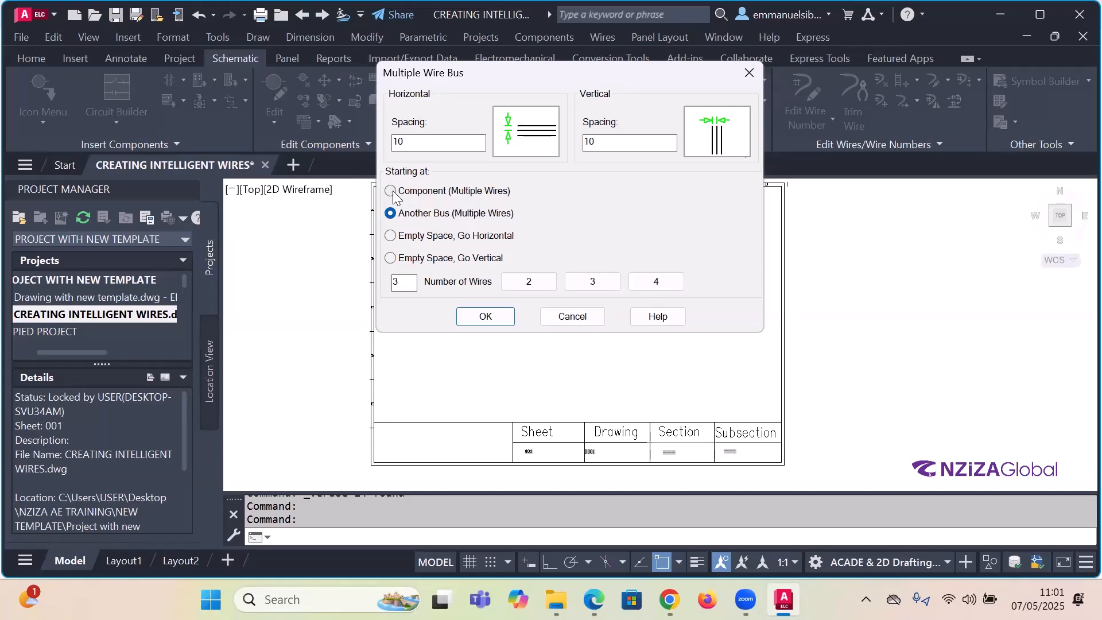
pyautogui.click(435, 142)
pyautogui.write('2')
pyautogui.press('BackSpace')
pyautogui.press('BackSpace')
pyautogui.write('20')
pyautogui.doubleClick(580, 144)
pyautogui.write('20')
# - Insert the bus with 4 wires starting in empty space and going horizontal, from the frame's left side across most of its width
pyautogui.click(394, 240)
pyautogui.click(523, 284)
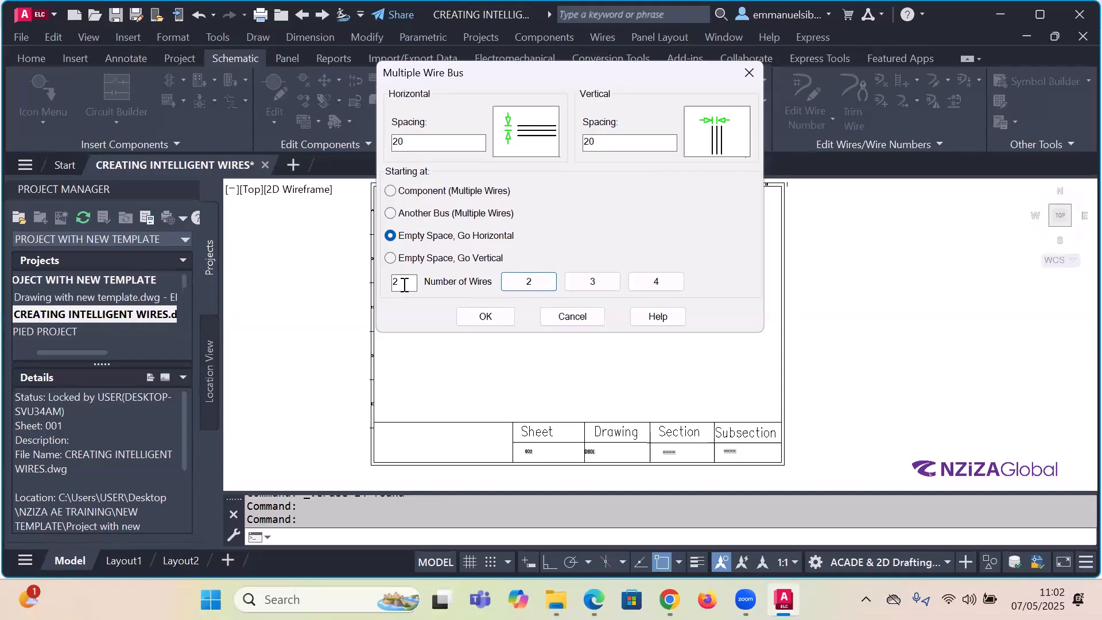
pyautogui.click(591, 285)
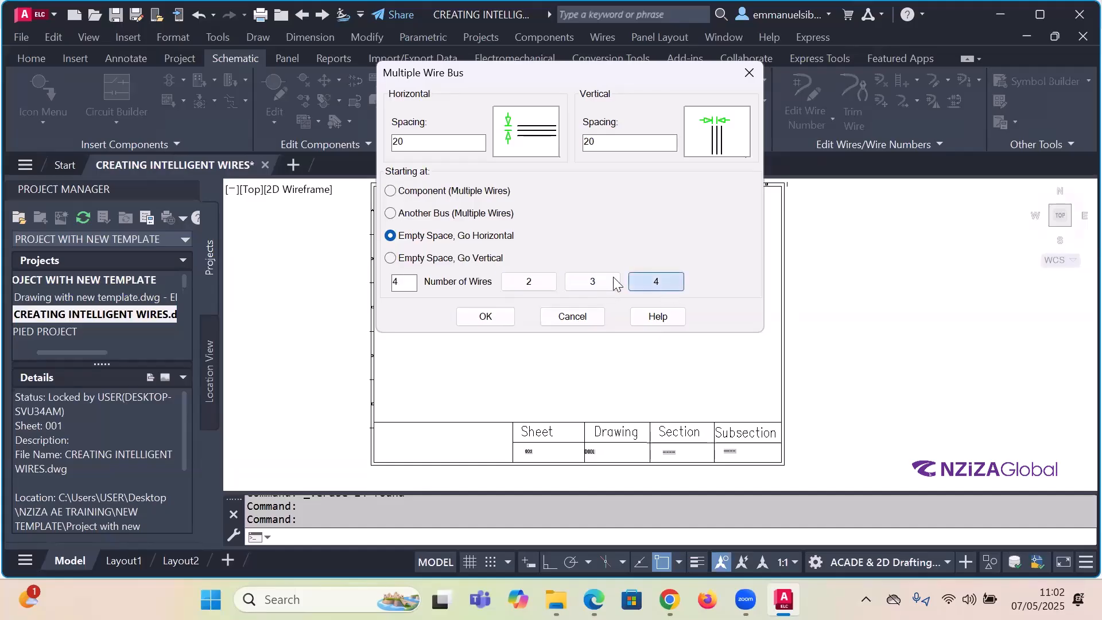
pyautogui.click(651, 285)
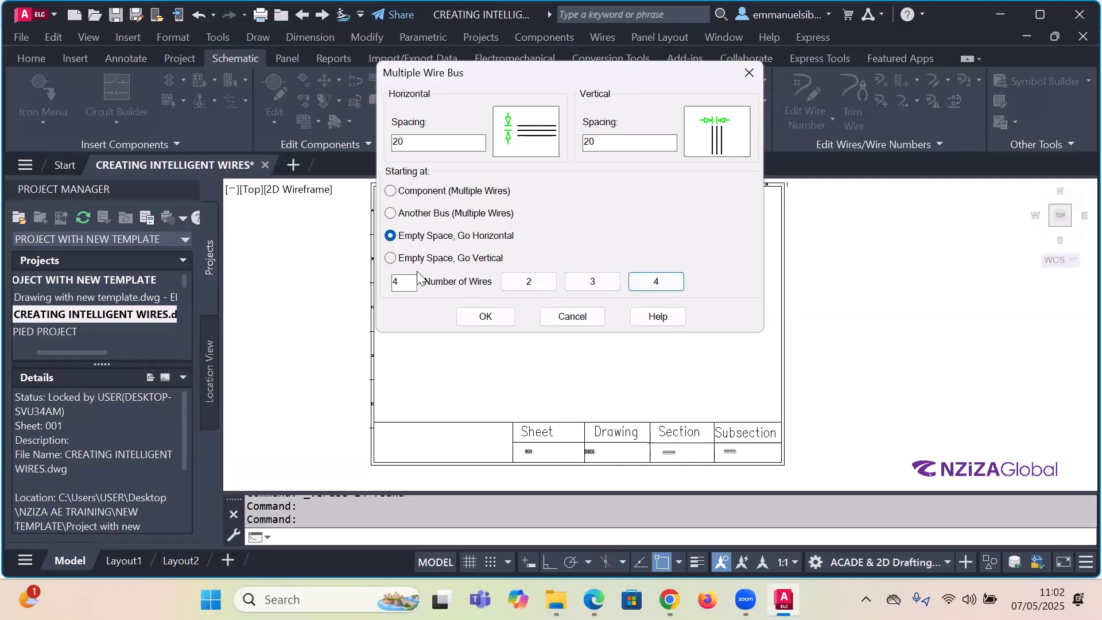
pyautogui.moveTo(411, 281); pyautogui.dragTo(386, 290)
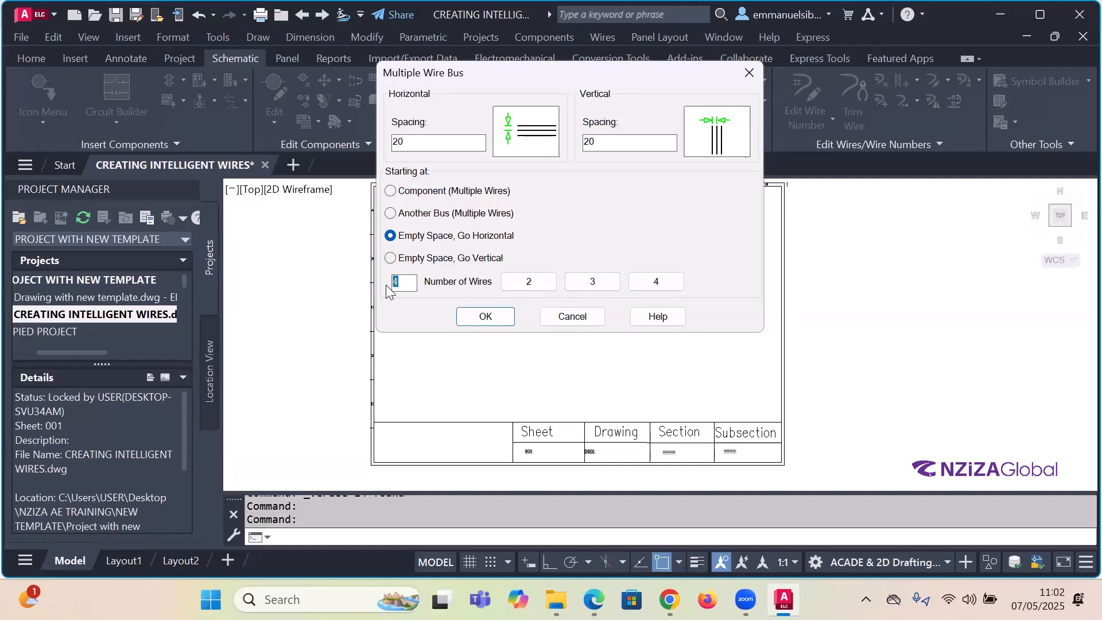
pyautogui.write('10')
pyautogui.moveTo(414, 281); pyautogui.dragTo(344, 271)
pyautogui.write('4')
pyautogui.click(479, 317)
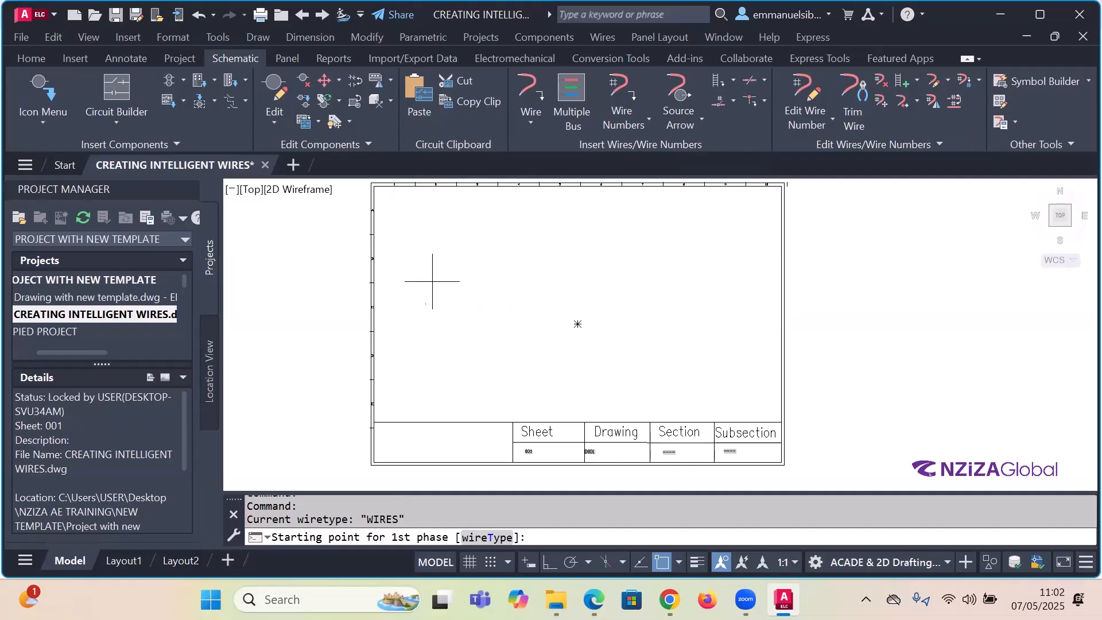
pyautogui.click(400, 260)
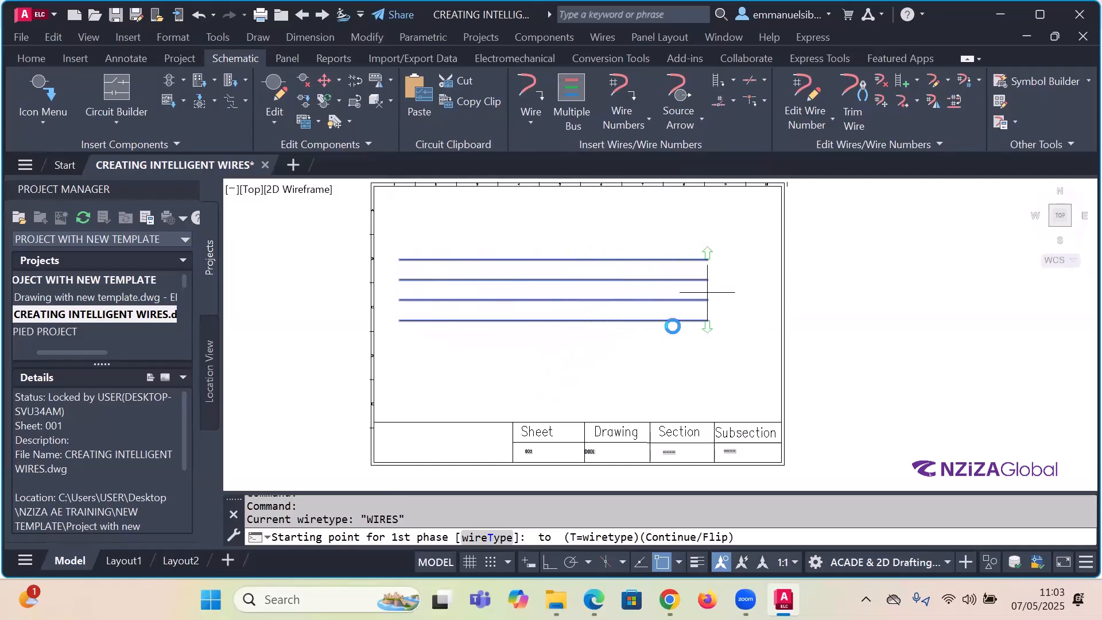
pyautogui.click(688, 299)
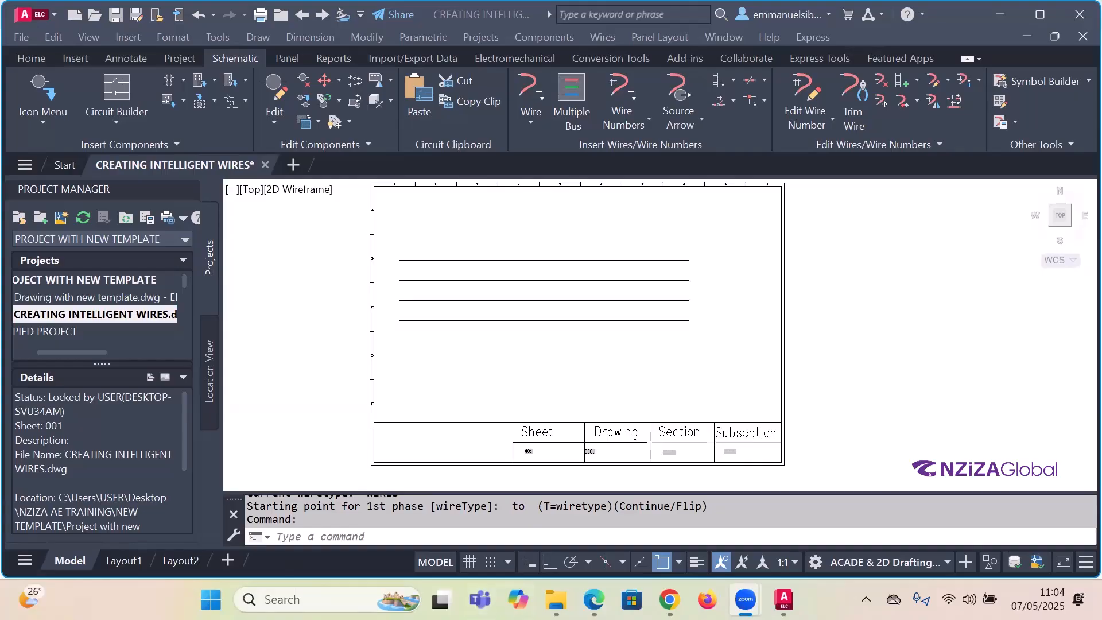
pyautogui.moveTo(589, 595)
pyautogui.scroll(-4, 565, 322)
pyautogui.scroll(2, 566, 318)
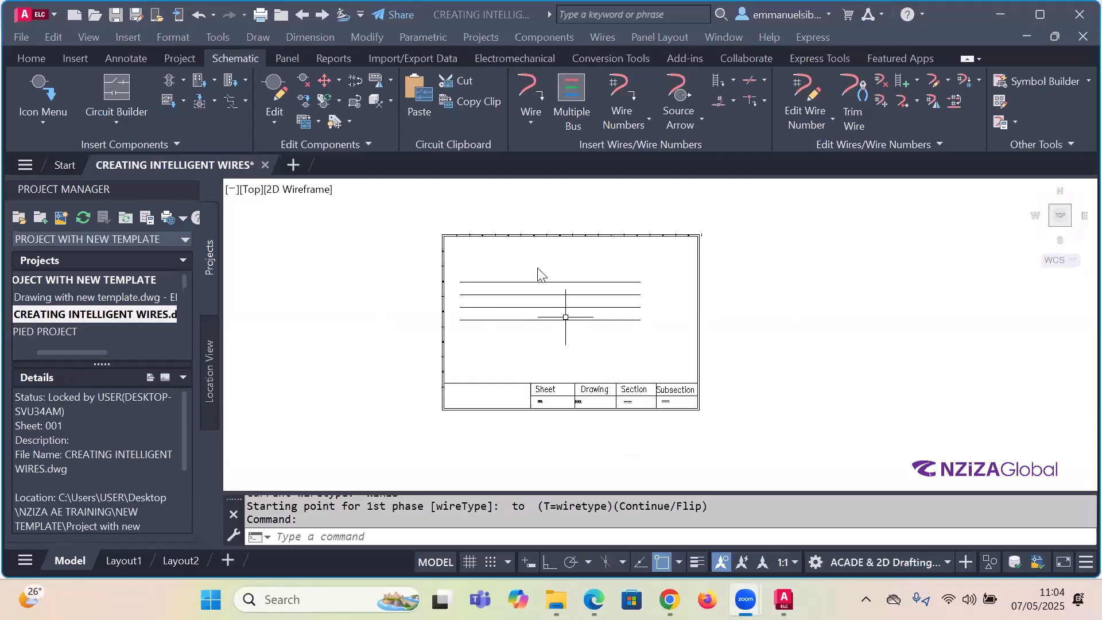
pyautogui.click(507, 273)
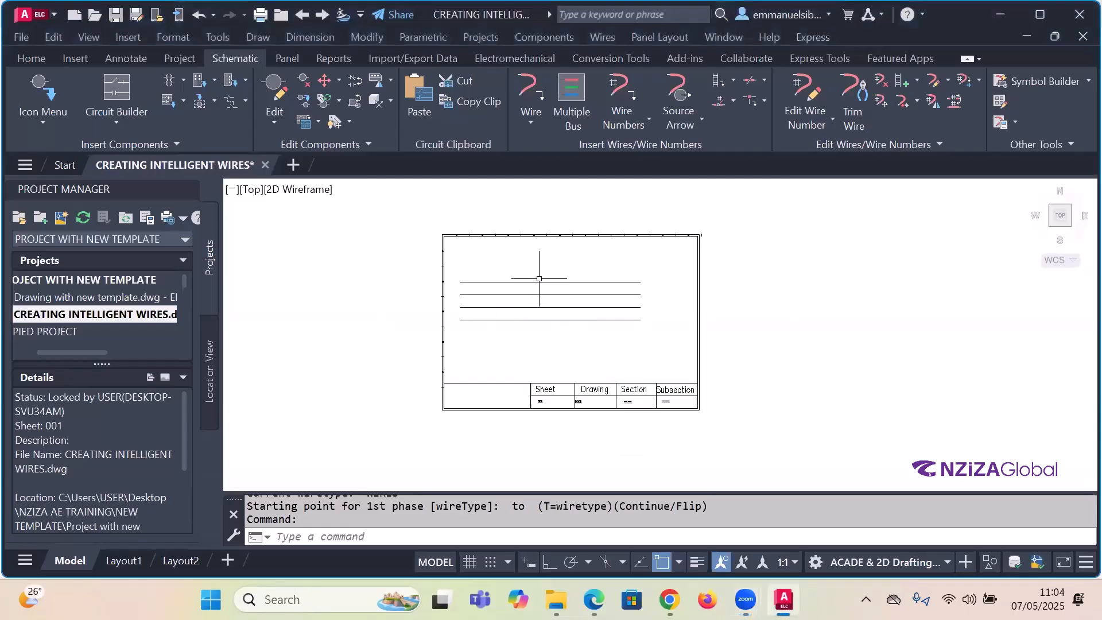
pyautogui.scroll(2, 600, 291)
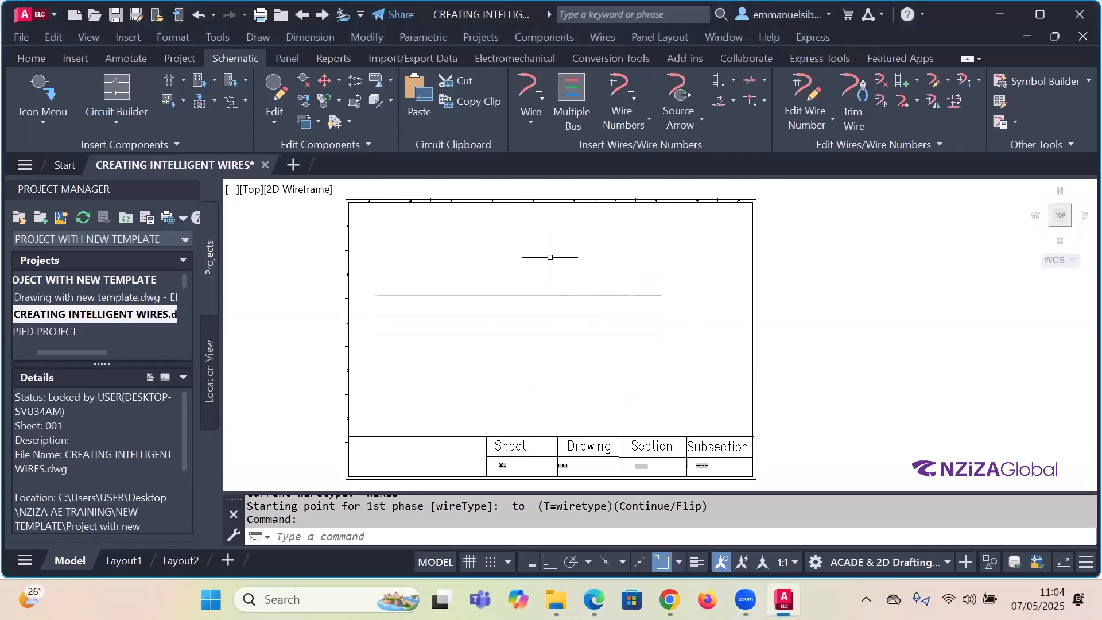
pyautogui.scroll(-2, 555, 267)
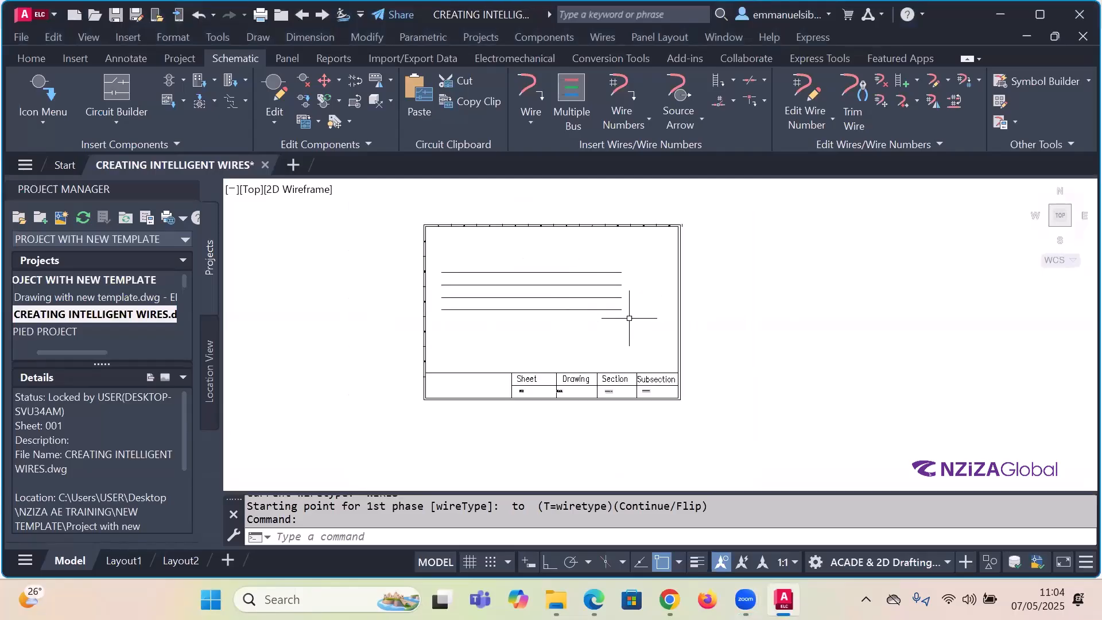
pyautogui.scroll(2, 522, 338)
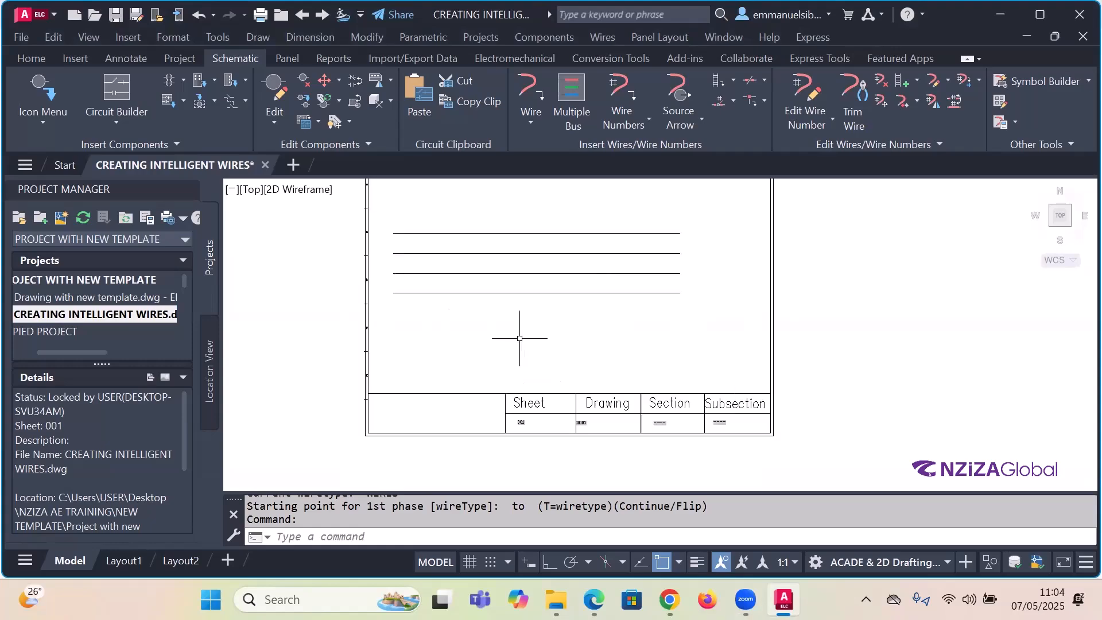
# - Insert a 6-wire bus starting in empty space and going vertical, from just below the lowest horizontal wire down to near the title block
pyautogui.click(566, 94)
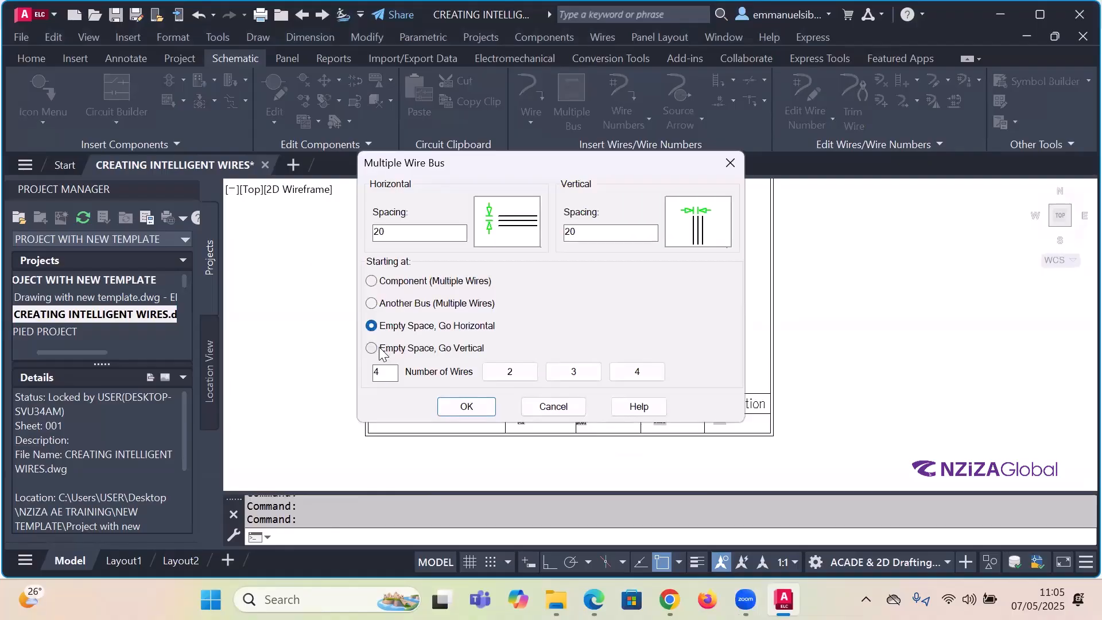
pyautogui.click(373, 349)
pyautogui.click(384, 373)
pyautogui.doubleClick(374, 372)
pyautogui.write('6')
pyautogui.click(466, 407)
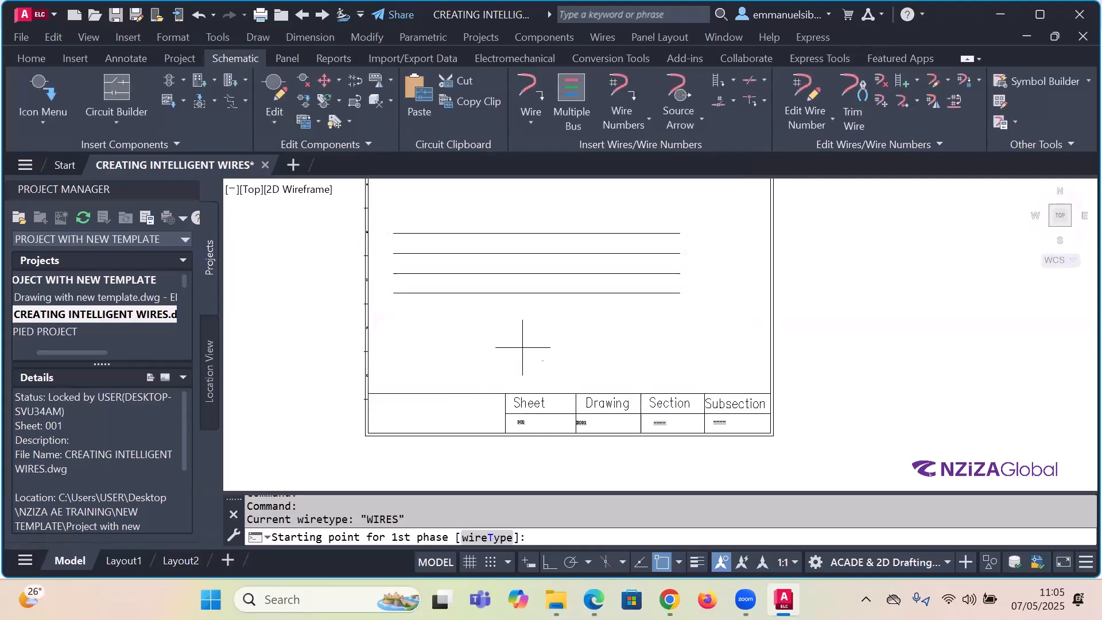
pyautogui.click(529, 299)
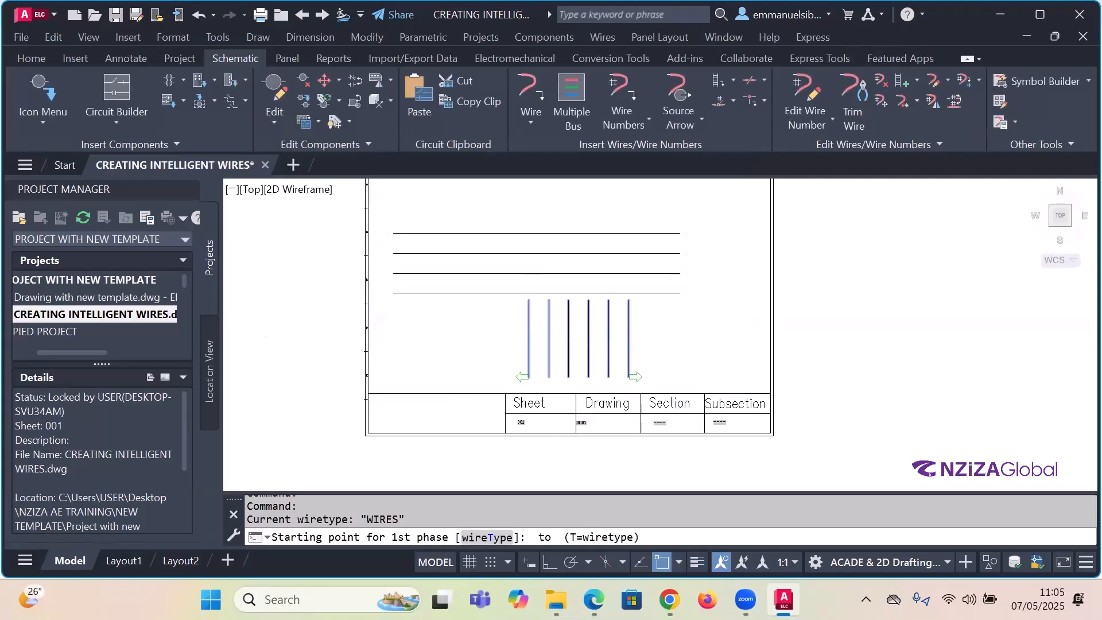
pyautogui.scroll(4, 529, 376)
pyautogui.click(526, 377)
pyautogui.scroll(-4, 524, 376)
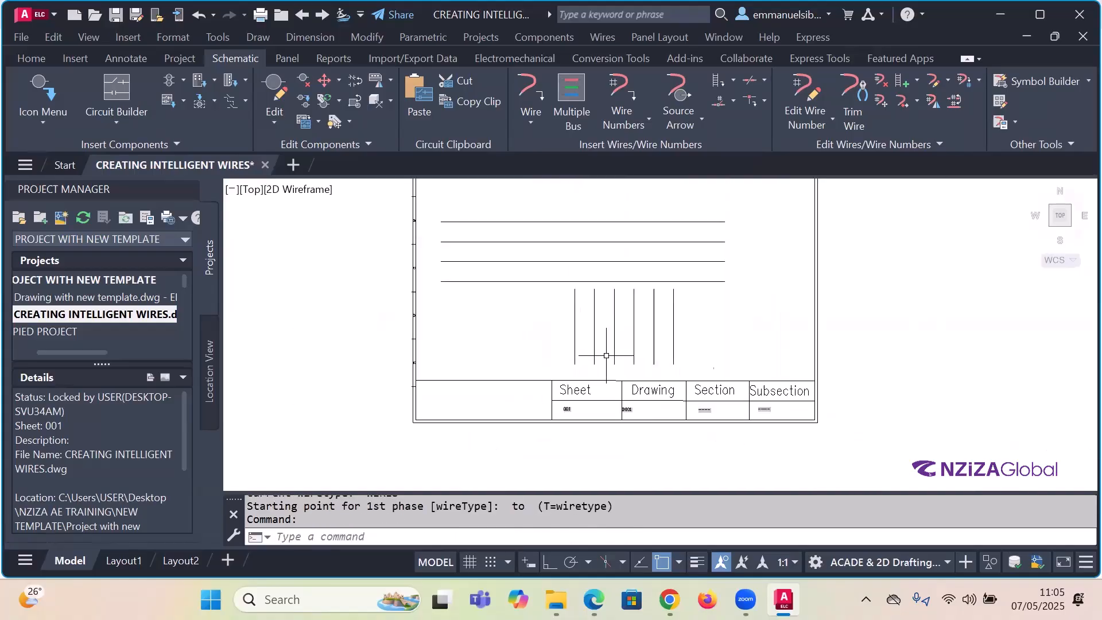
# - Check the wire editing options offered for the rightmost vertical wire and dismiss them
pyautogui.click(676, 311)
pyautogui.rightClick(675, 310)
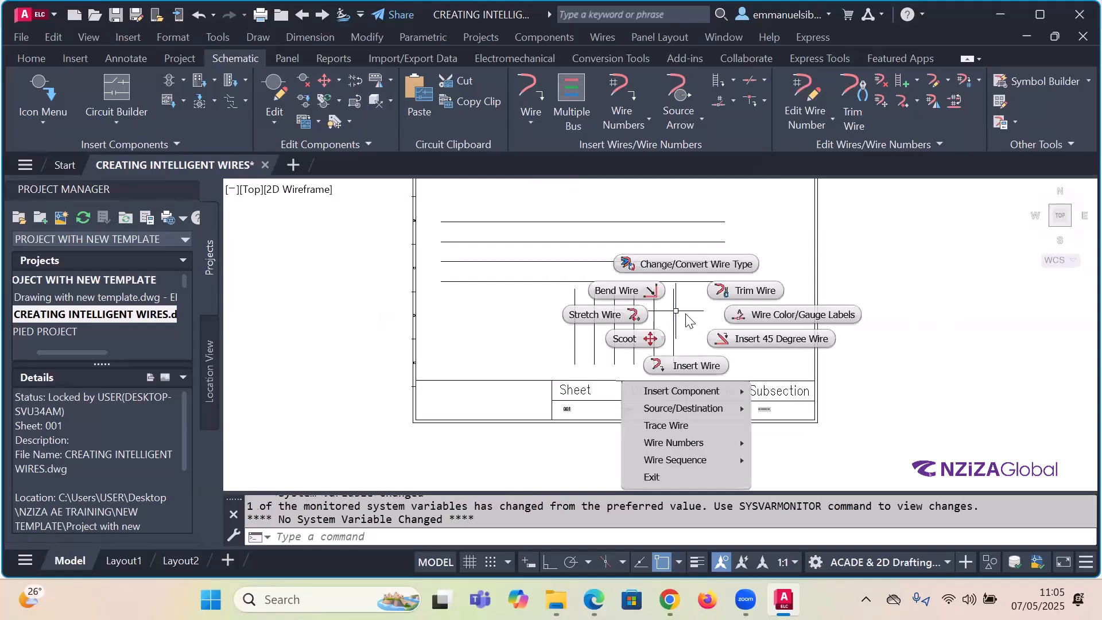
pyautogui.press('Escape')
pyautogui.press('Escape')
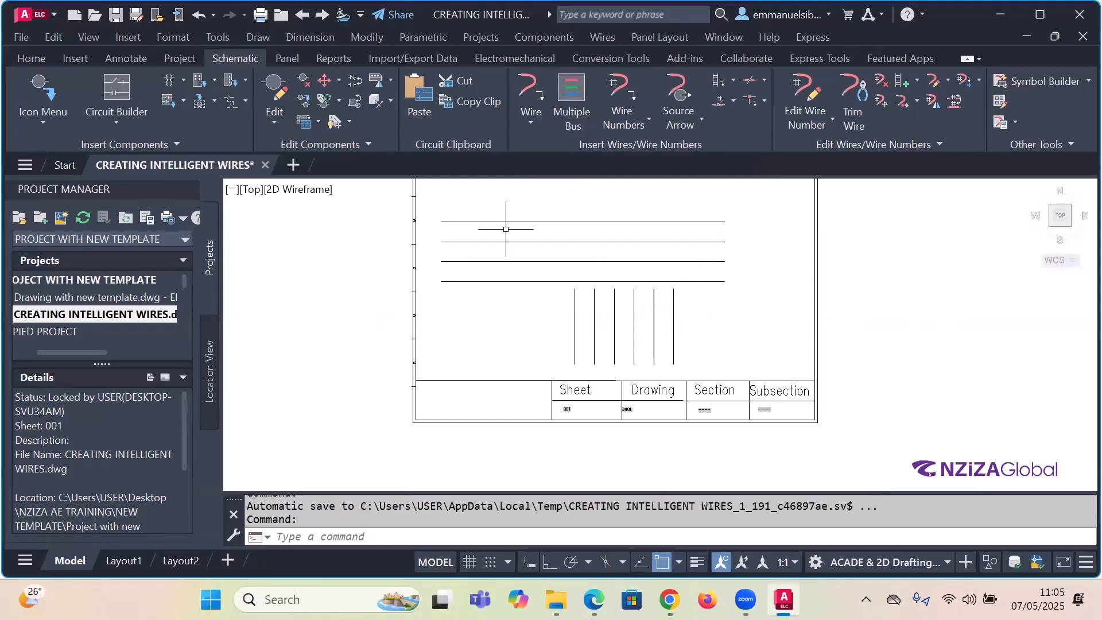
# - Select all the horizontal and vertical bus wires inside the drawing frame and erase them
pyautogui.scroll(-2, 585, 301)
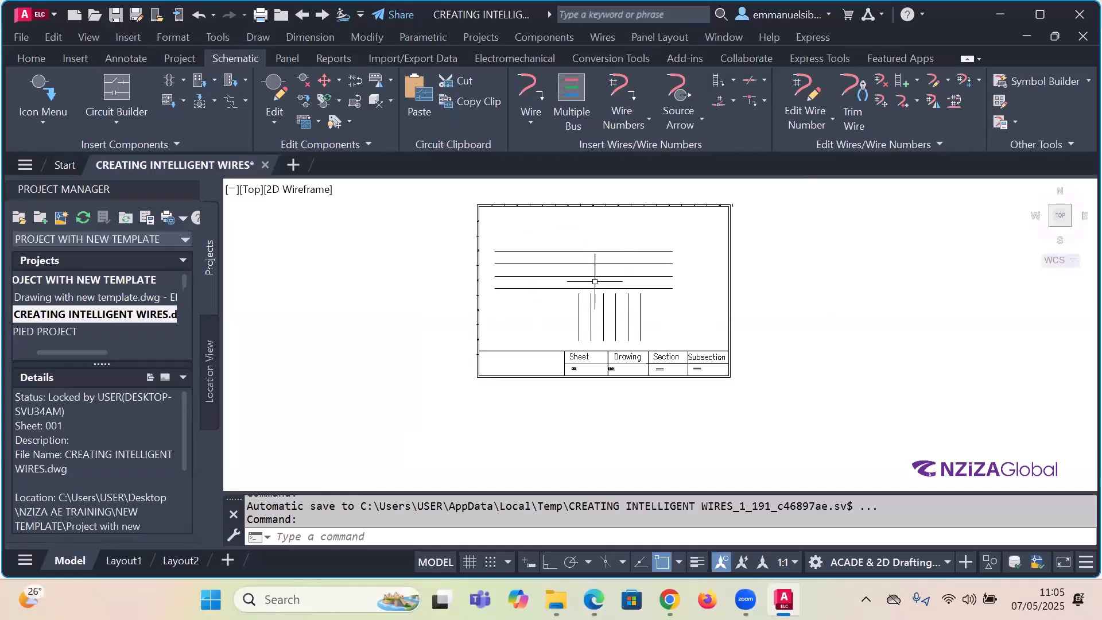
pyautogui.scroll(2, 669, 314)
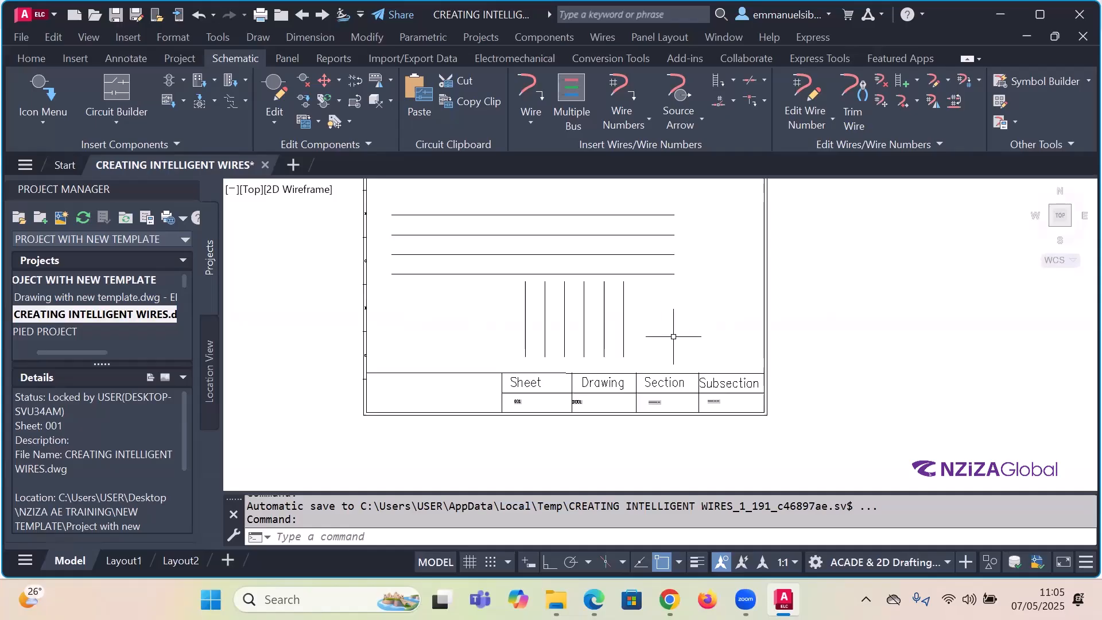
pyautogui.scroll(-2, 705, 344)
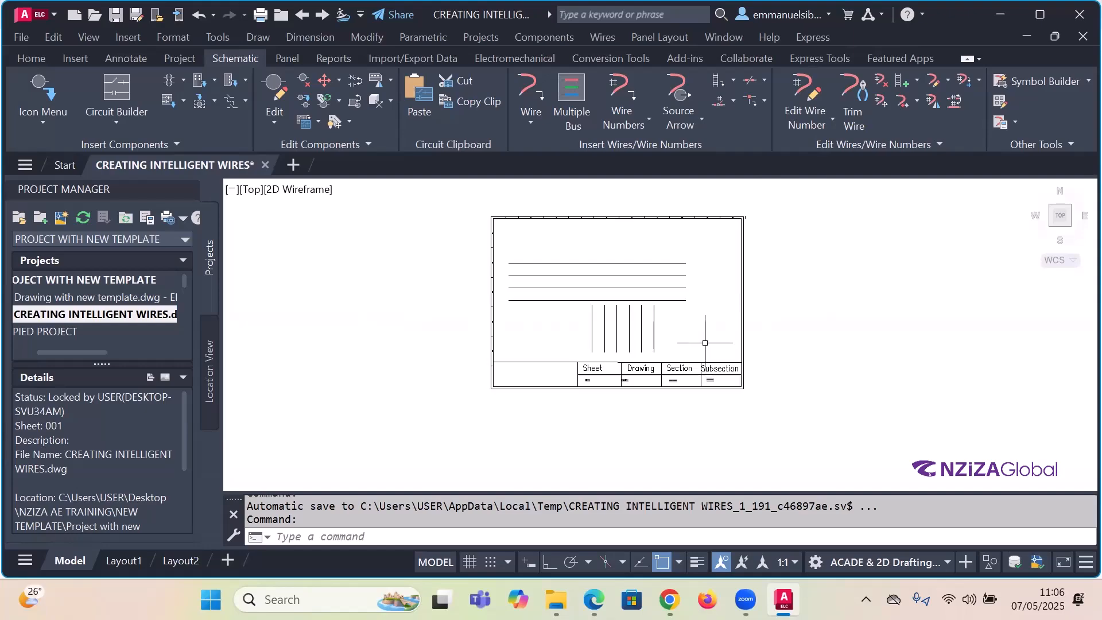
pyautogui.click(705, 343)
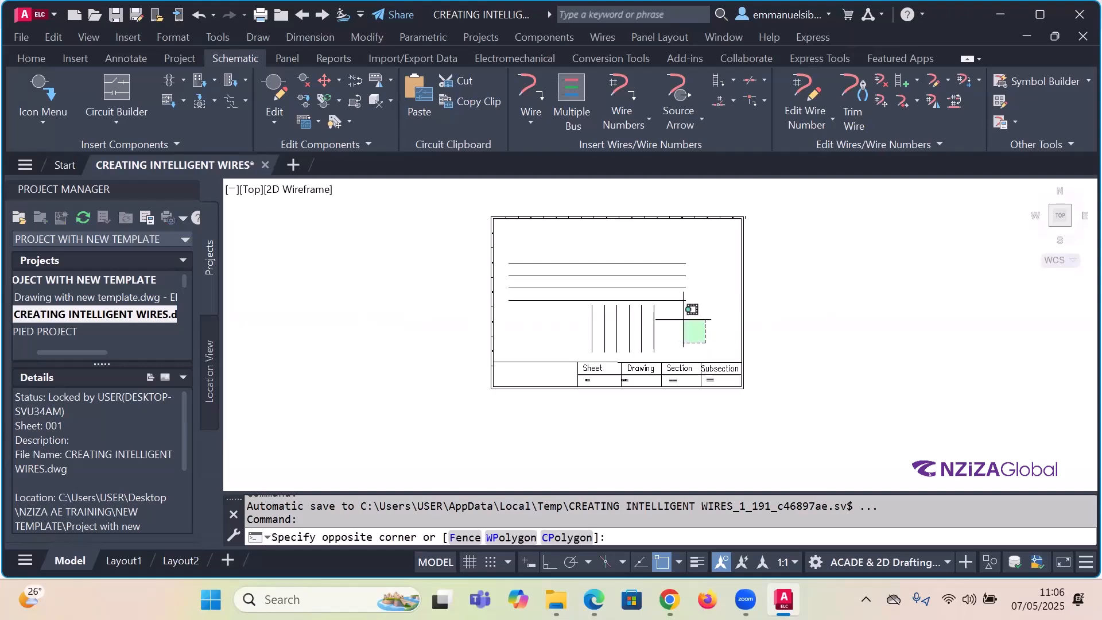
pyautogui.click(563, 256)
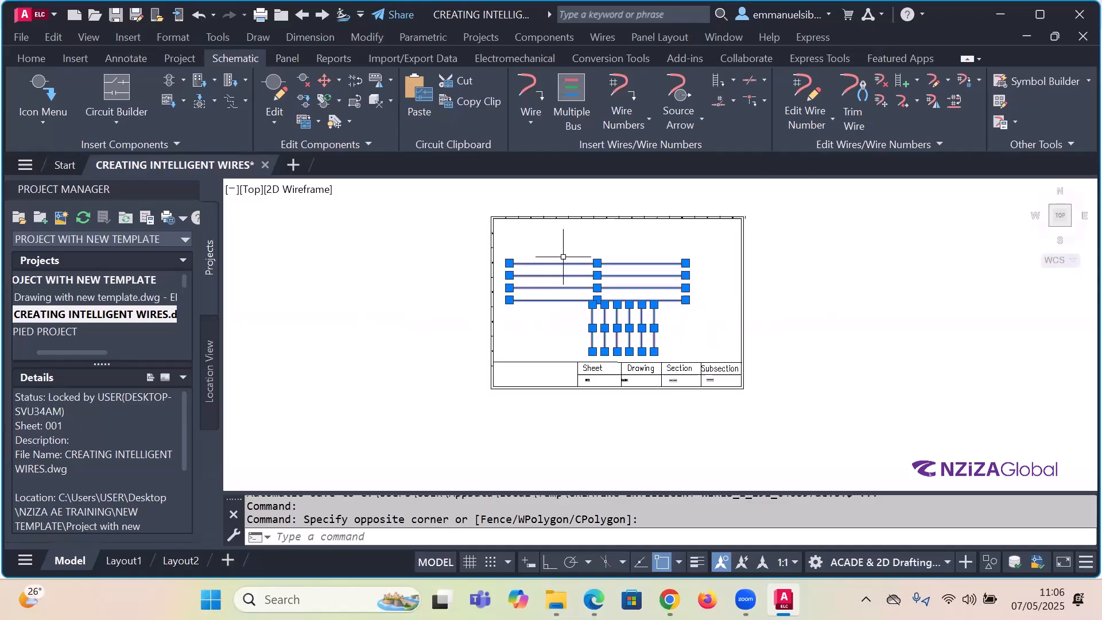
pyautogui.press('Delete')
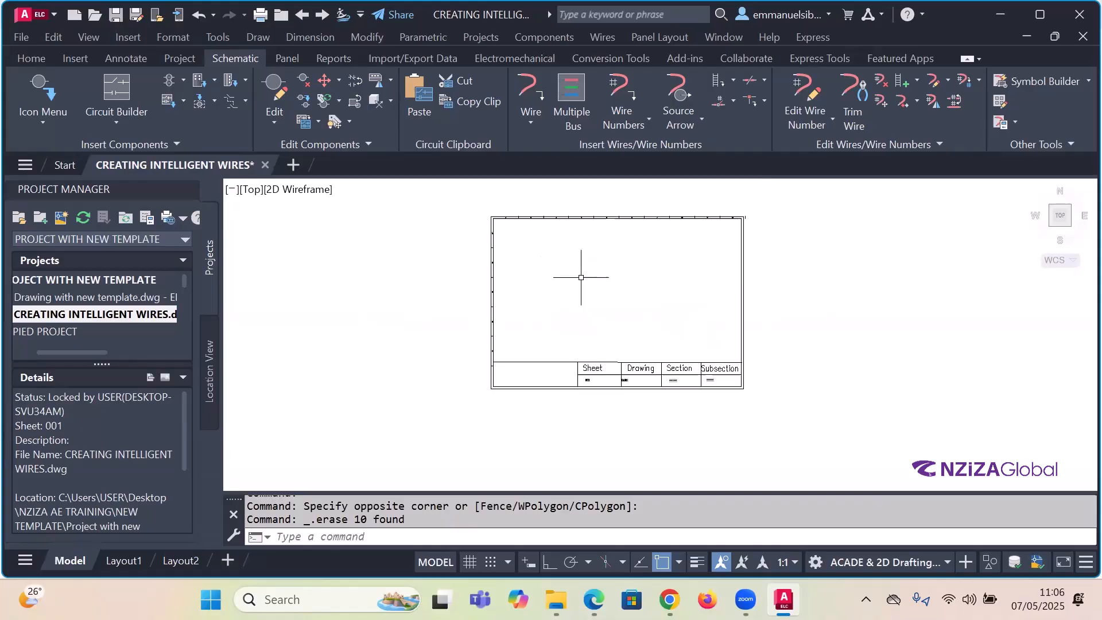
pyautogui.scroll(2, 647, 290)
pyautogui.scroll(-4, 578, 333)
pyautogui.scroll(2, 580, 320)
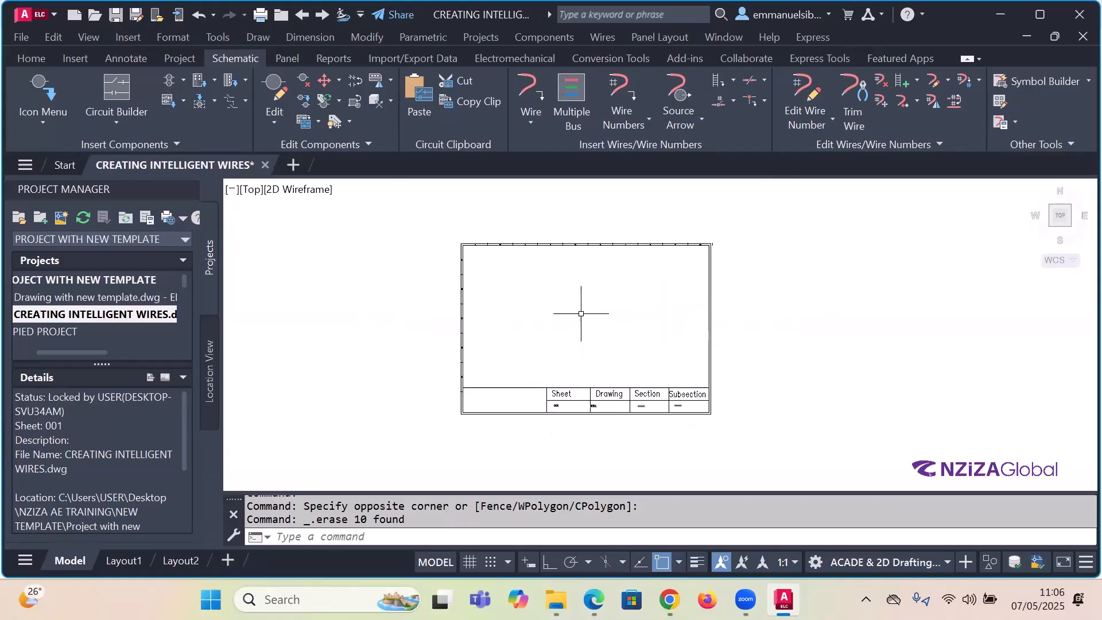
pyautogui.scroll(2, 580, 297)
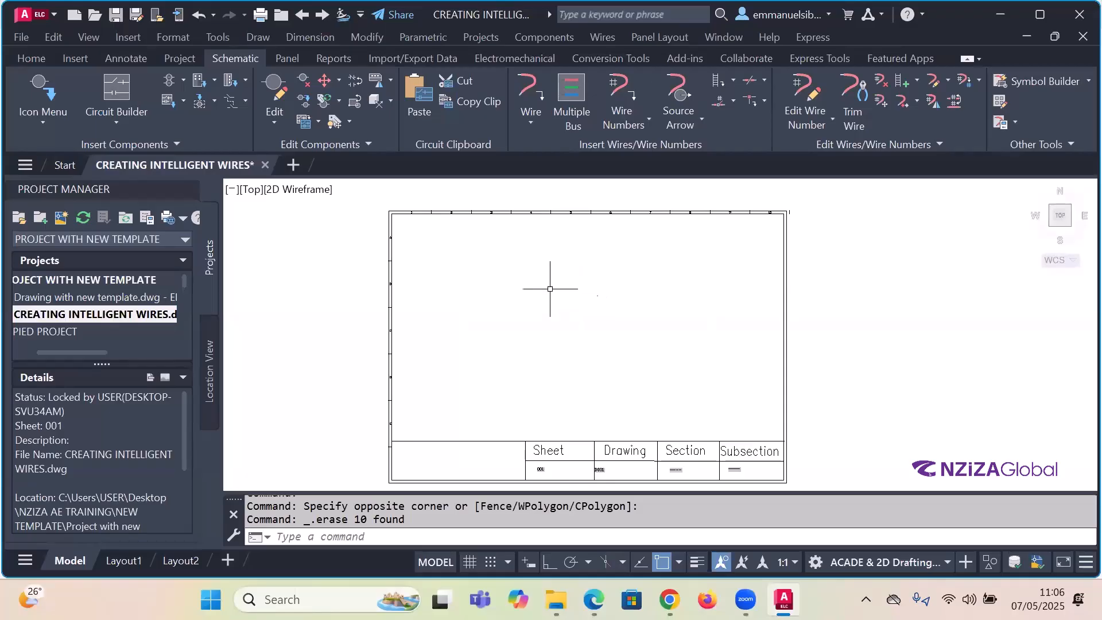
pyautogui.click(575, 84)
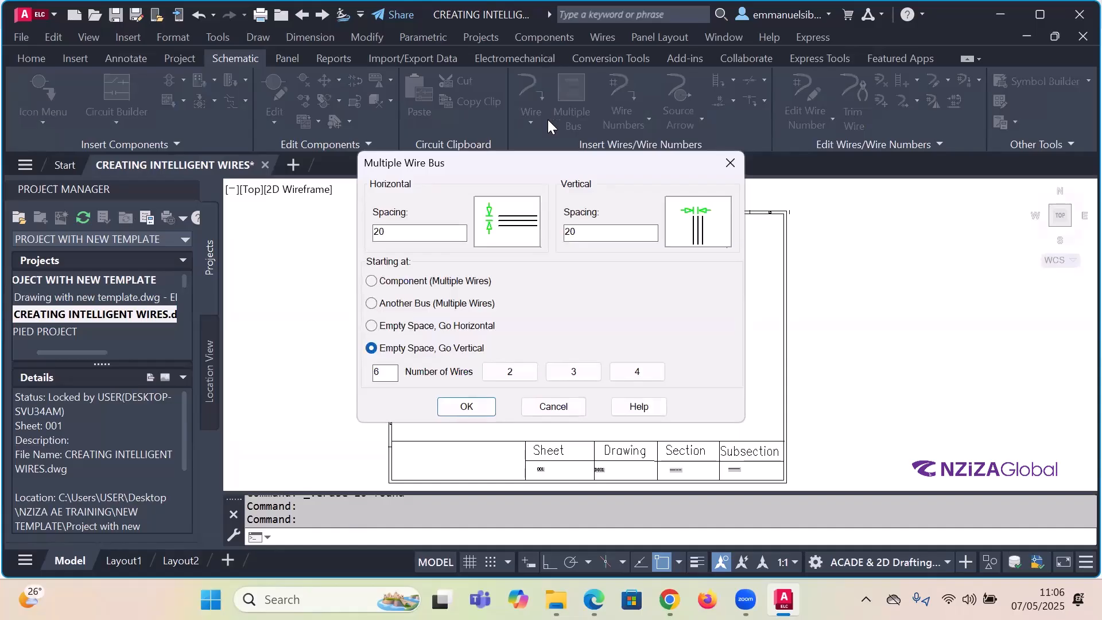
pyautogui.click(375, 305)
pyautogui.click(398, 327)
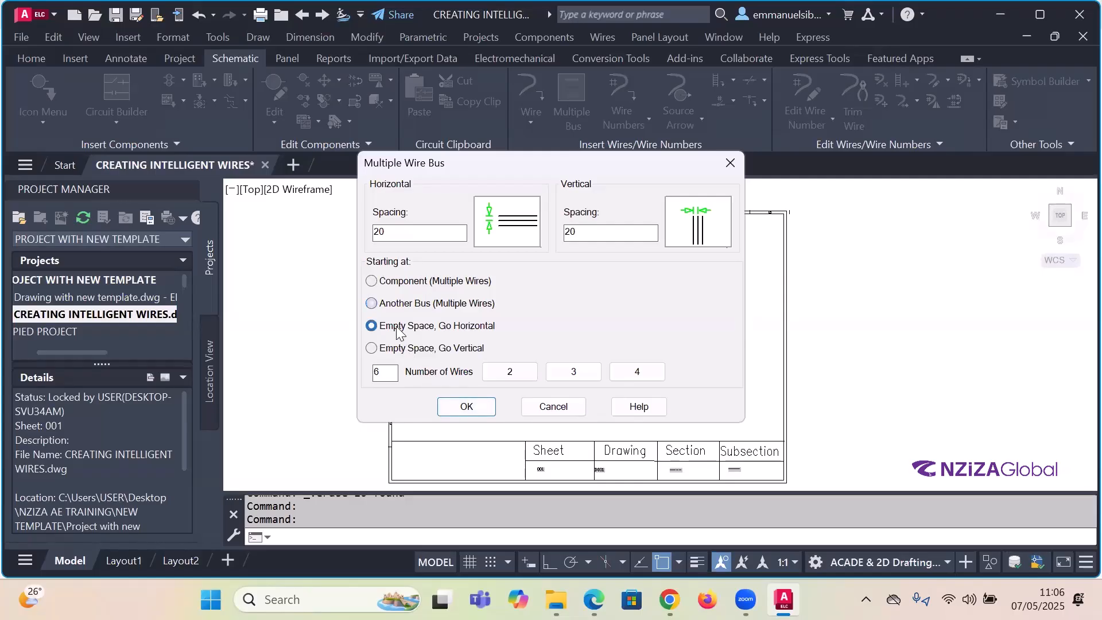
pyautogui.click(467, 407)
pyautogui.click(442, 255)
pyautogui.press('Escape')
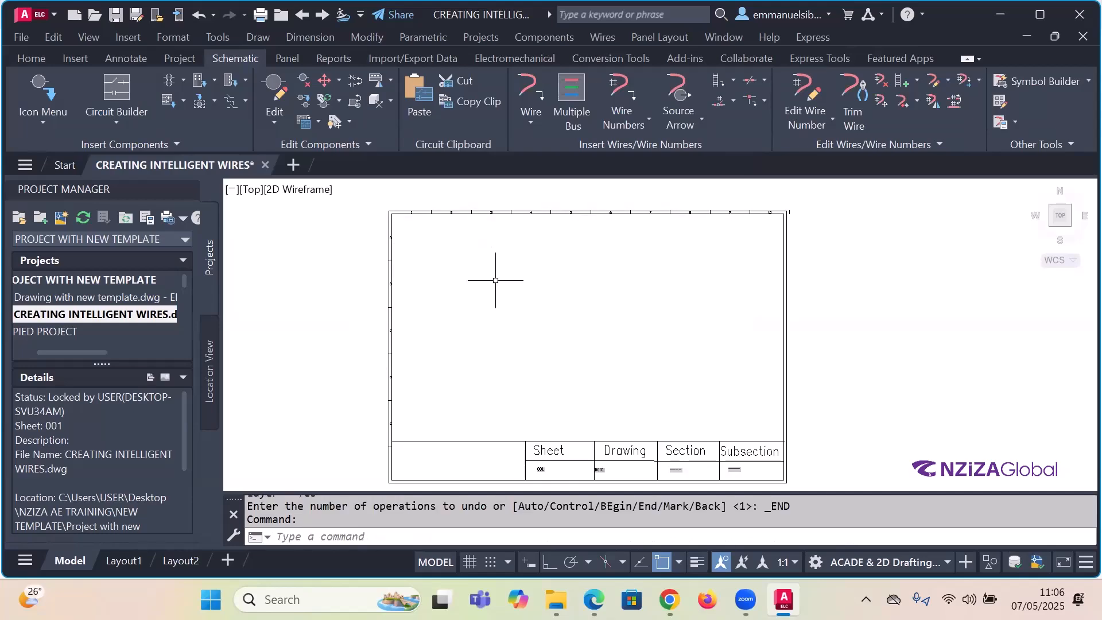
# - Insert a 3-wire bus starting in empty space and going horizontal, across most of the frame's upper part
pyautogui.press('Return')
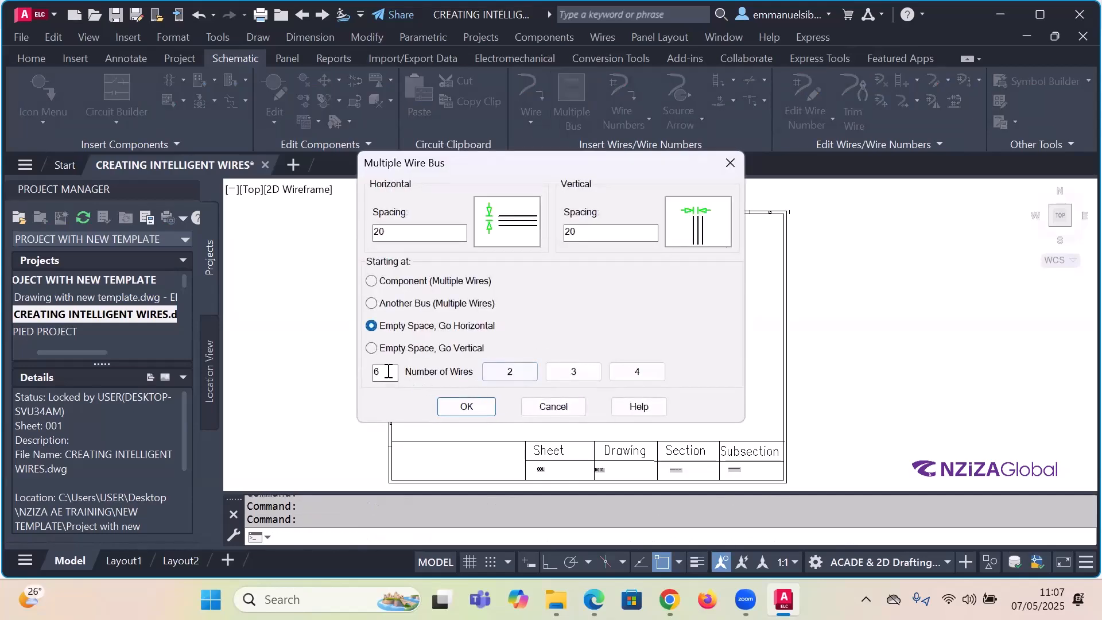
pyautogui.write('3')
pyautogui.click(466, 406)
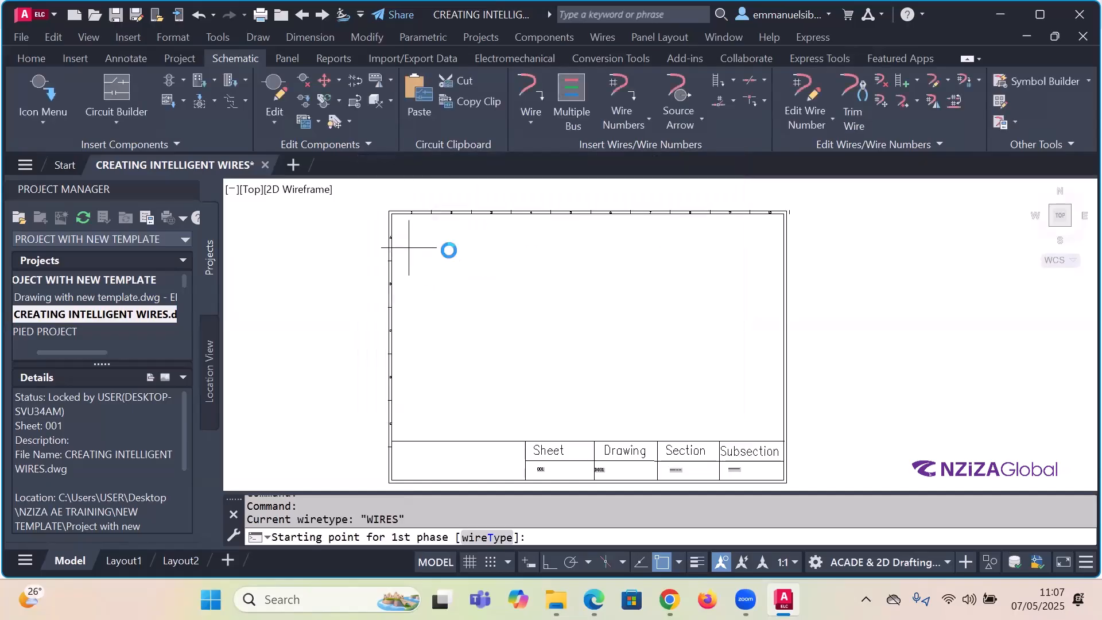
pyautogui.click(408, 248)
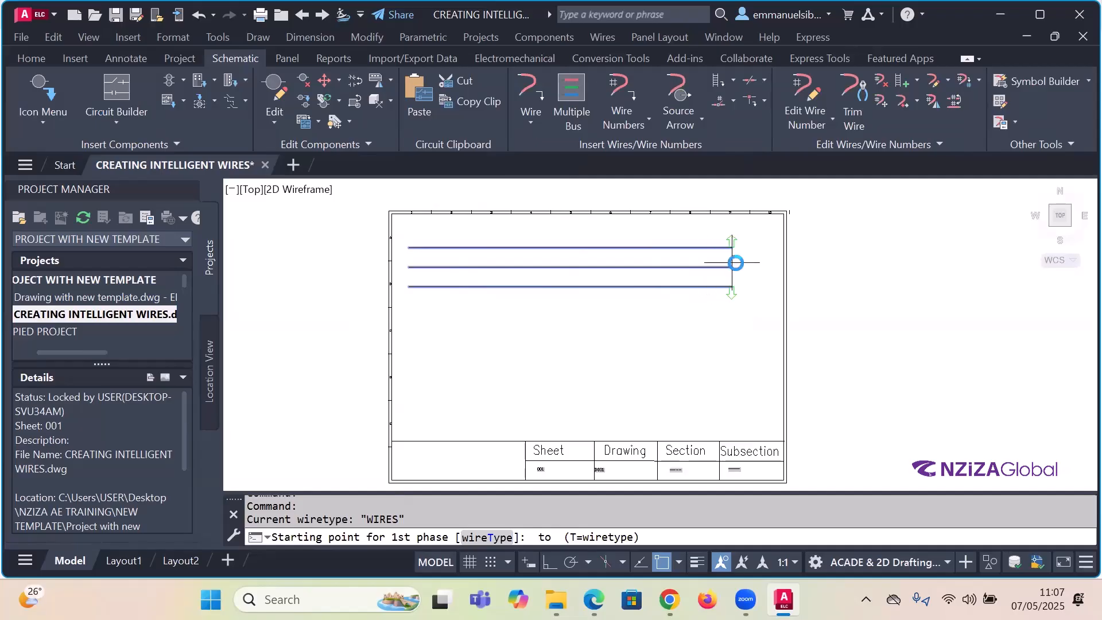
pyautogui.click(739, 268)
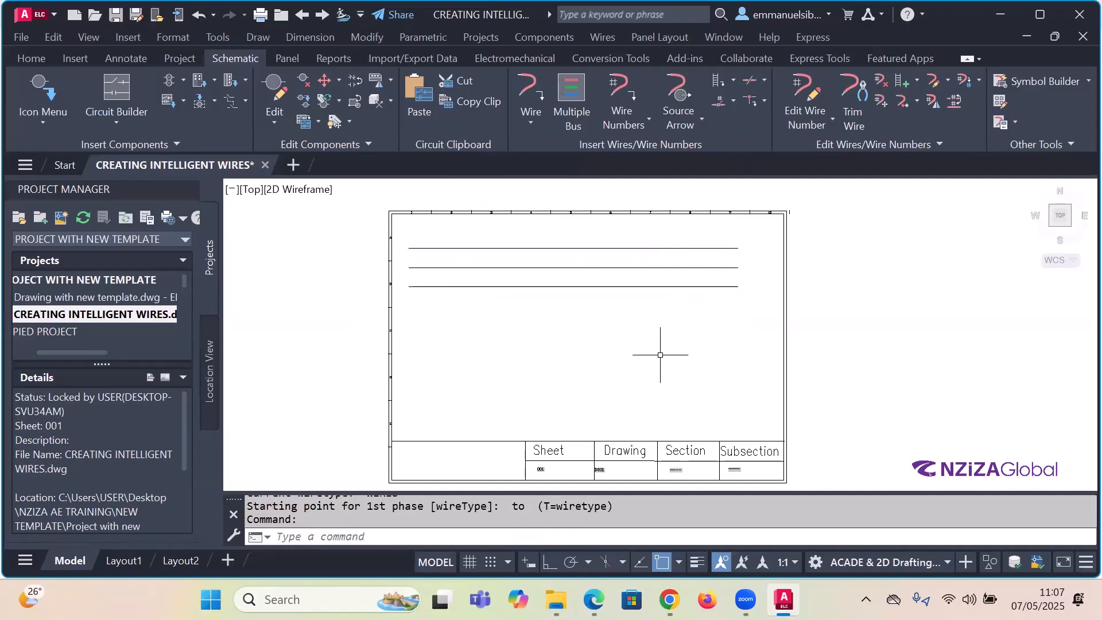
# - Insert a 3-wire bus starting at another bus, from the uppermost horizontal wire down toward the title block, turning right to the existing wires' ends
pyautogui.click(567, 92)
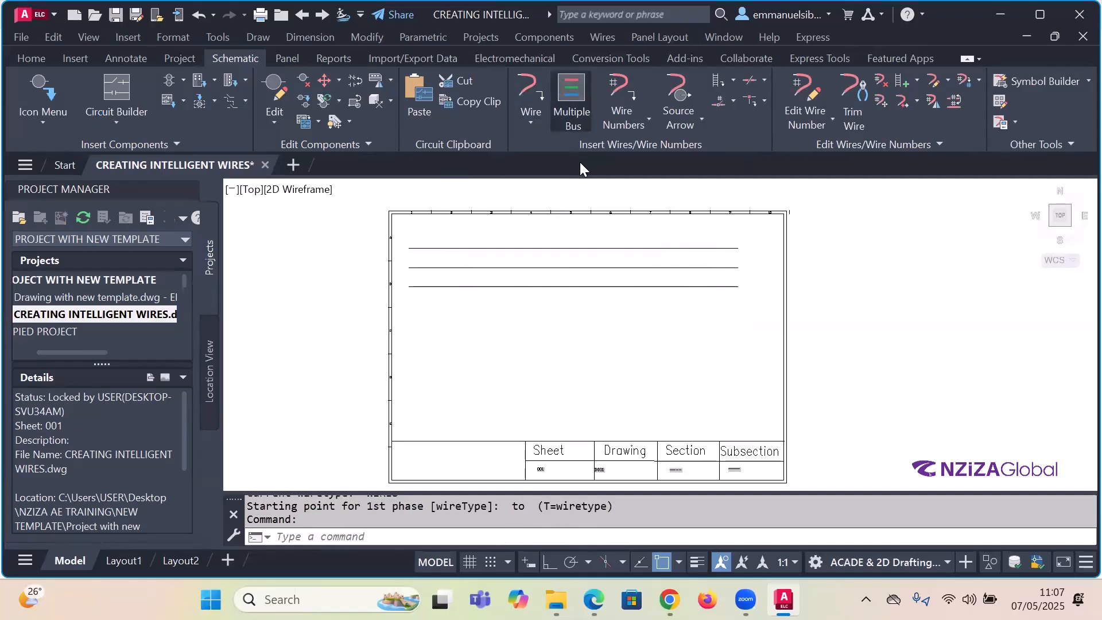
pyautogui.click(399, 304)
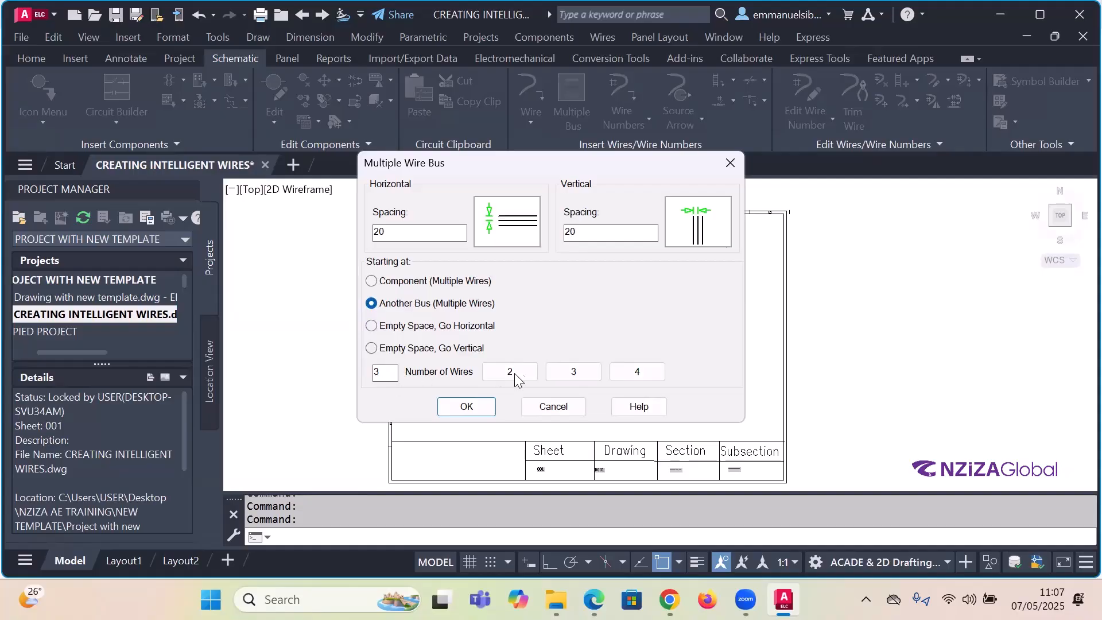
pyautogui.click(489, 408)
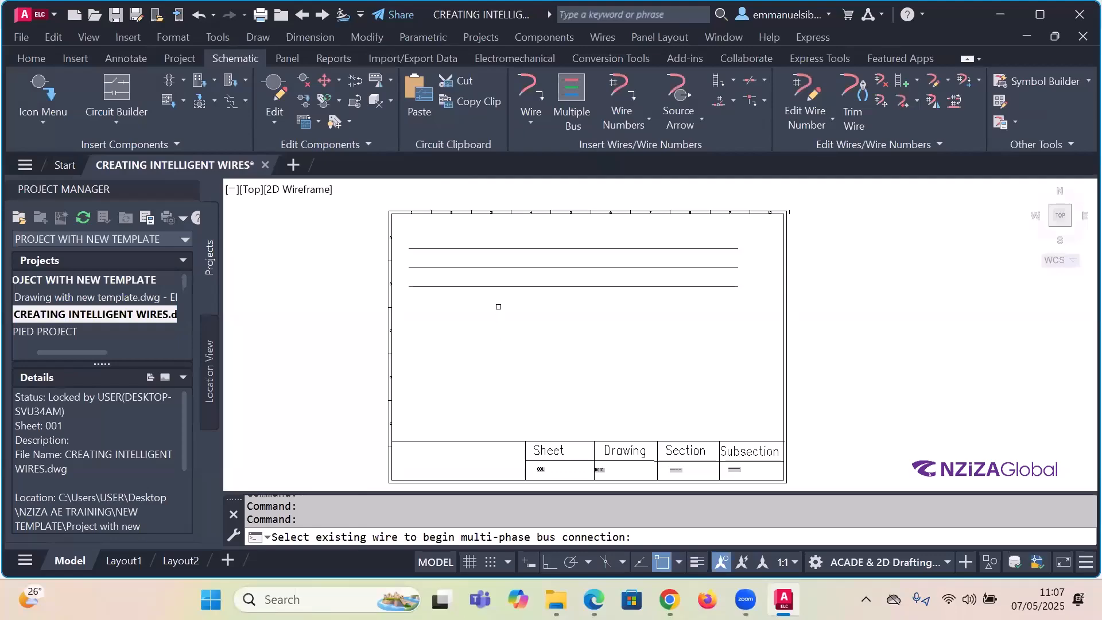
pyautogui.click(488, 247)
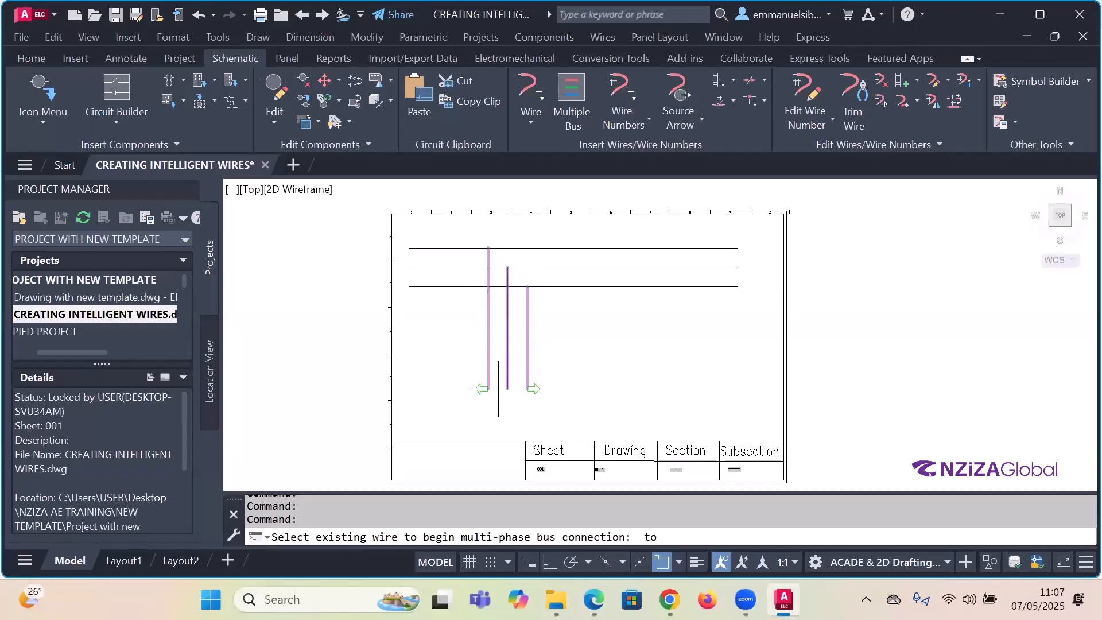
pyautogui.scroll(1, 500, 391)
pyautogui.scroll(-1, 500, 376)
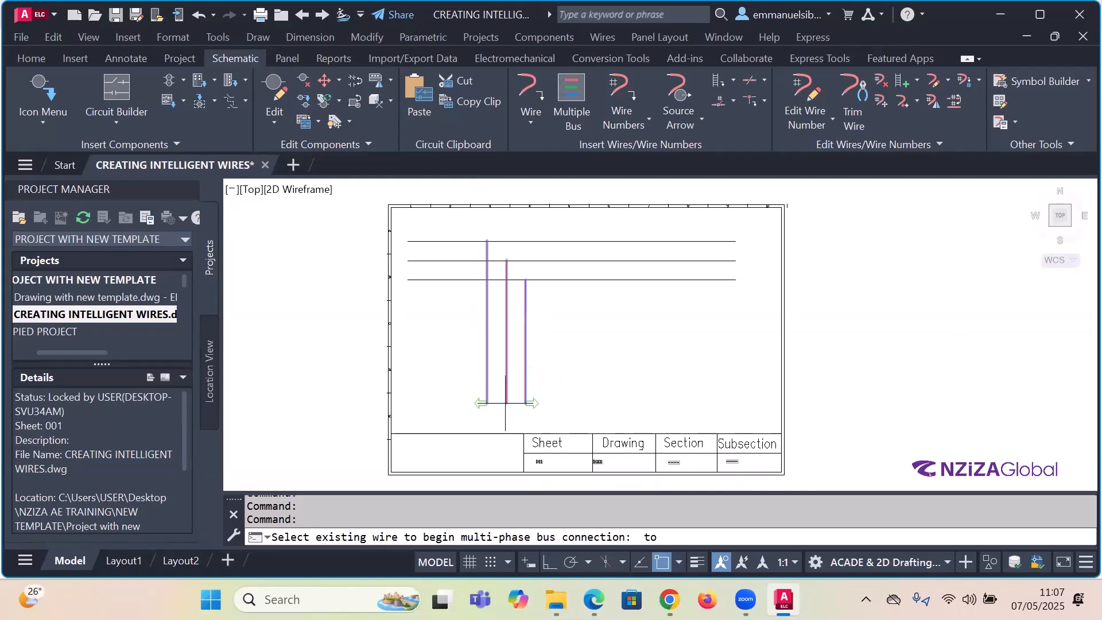
pyautogui.click(506, 404)
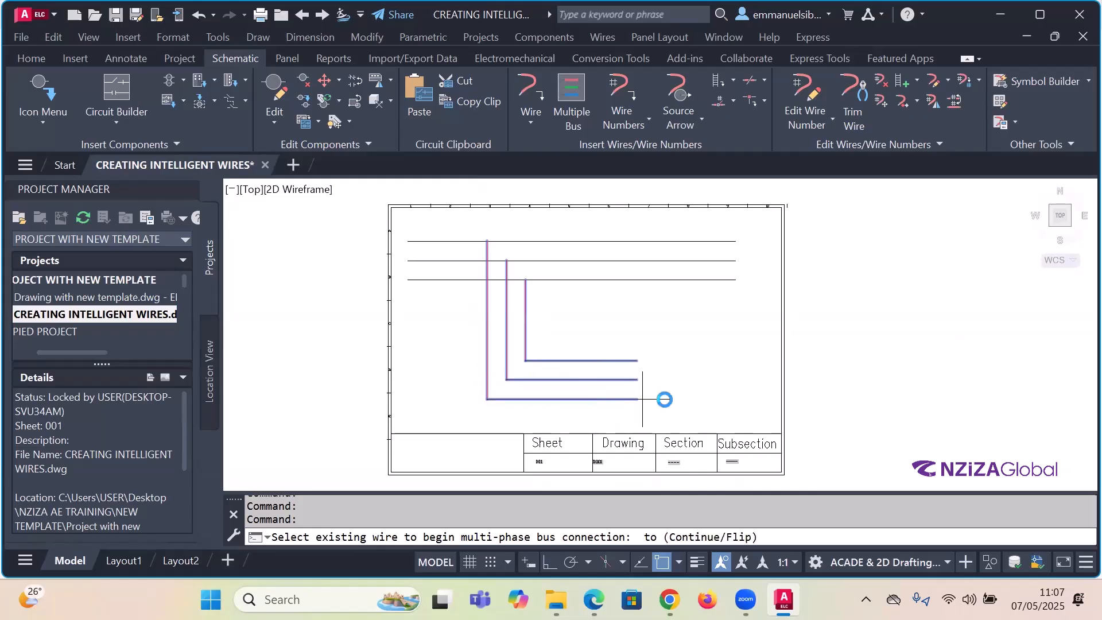
pyautogui.click(735, 398)
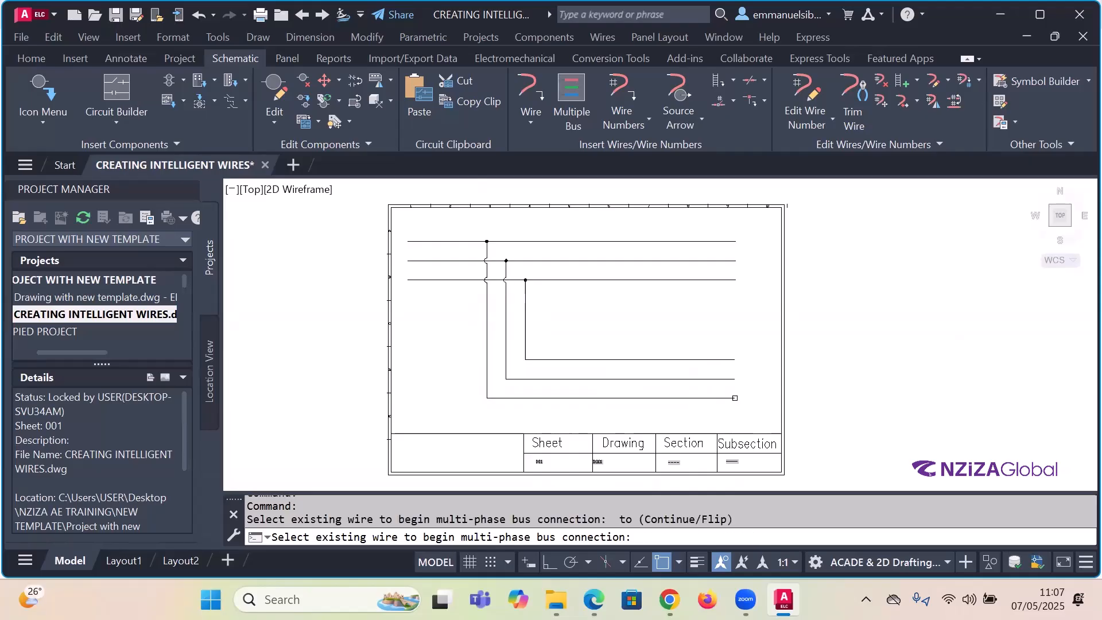
pyautogui.press('Escape')
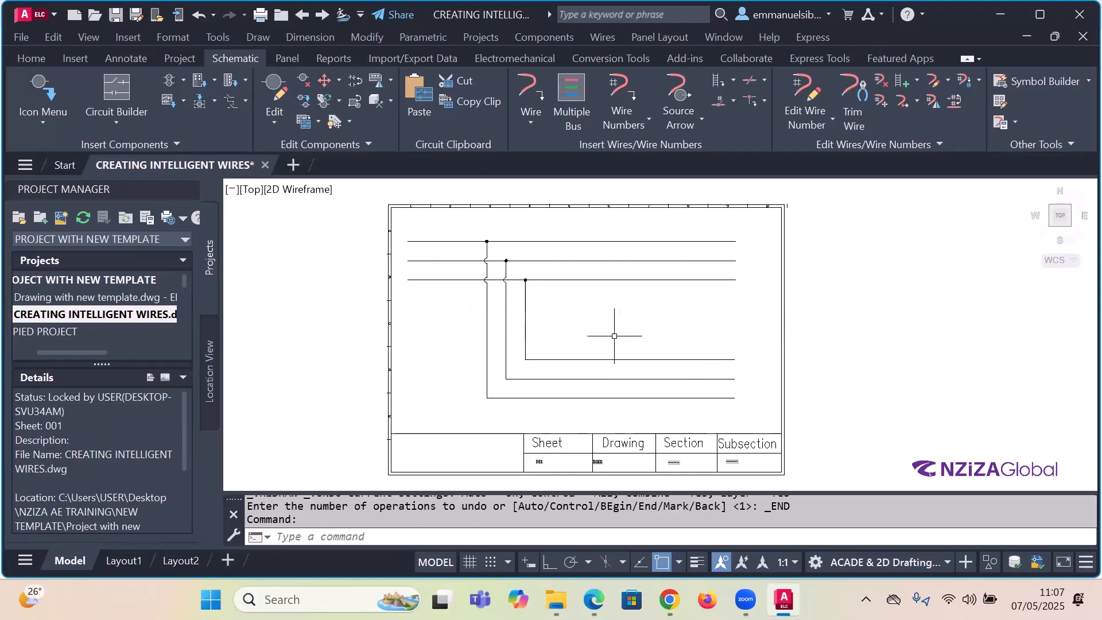
# - Examine the connection points and wire crossings where the new bus branches off the three horizontal wires
pyautogui.scroll(2, 502, 241)
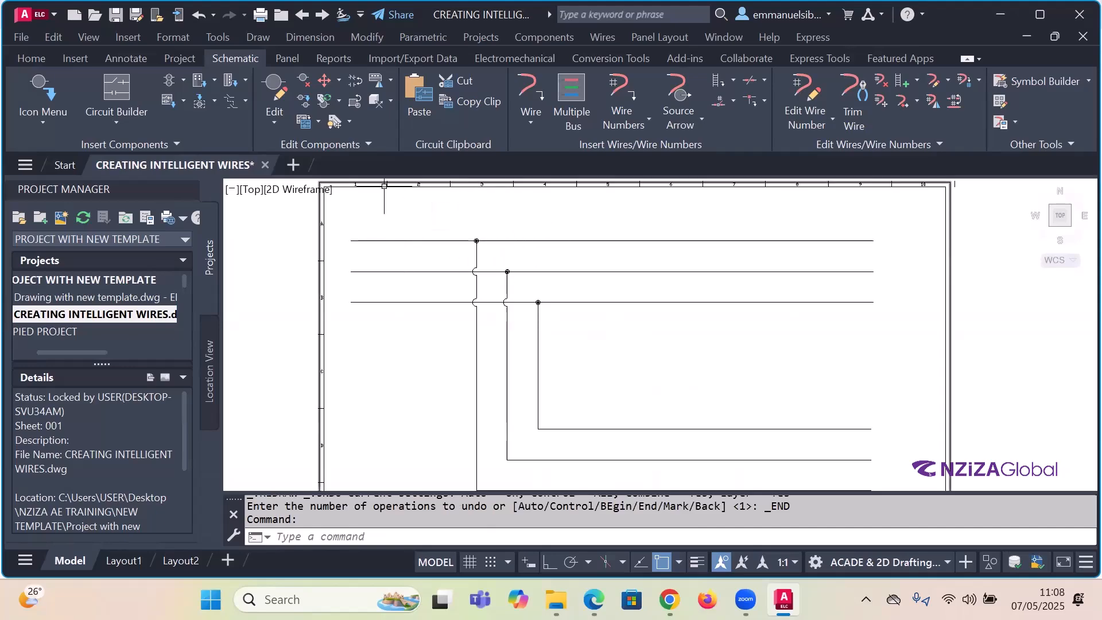
pyautogui.scroll(3, 485, 238)
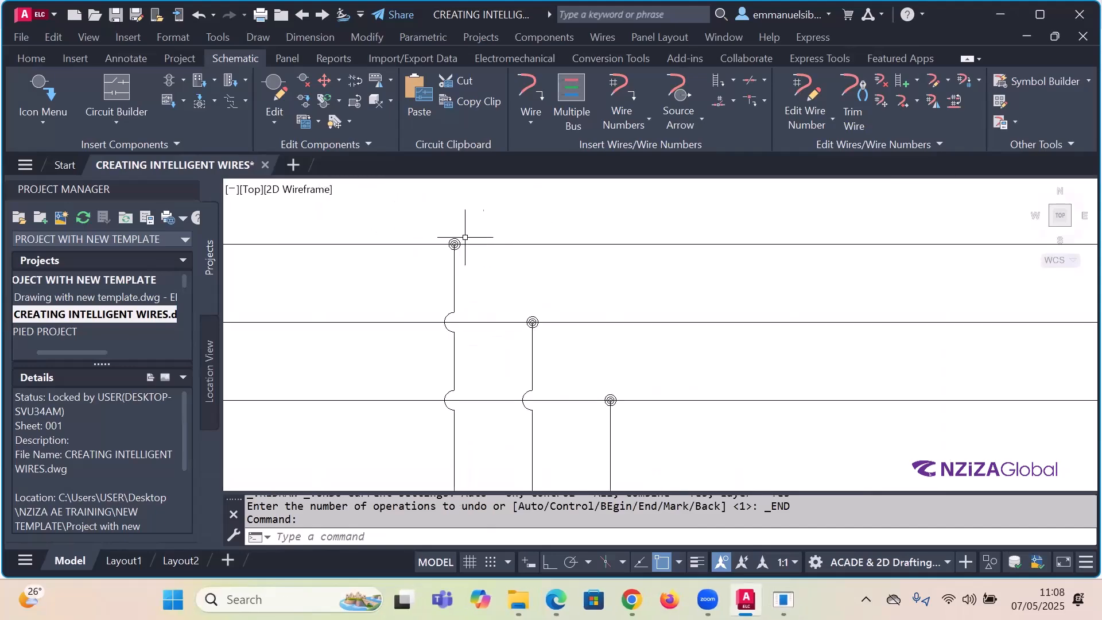
pyautogui.scroll(3, 453, 241)
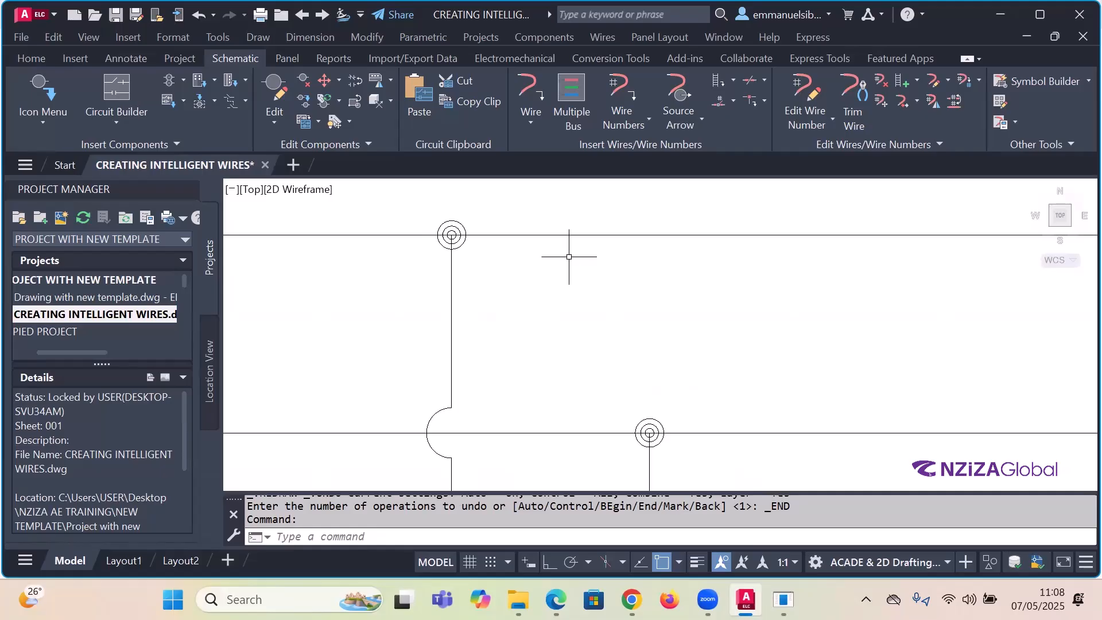
pyautogui.scroll(-2, 573, 256)
pyautogui.scroll(-3, 565, 267)
pyautogui.scroll(4, 557, 273)
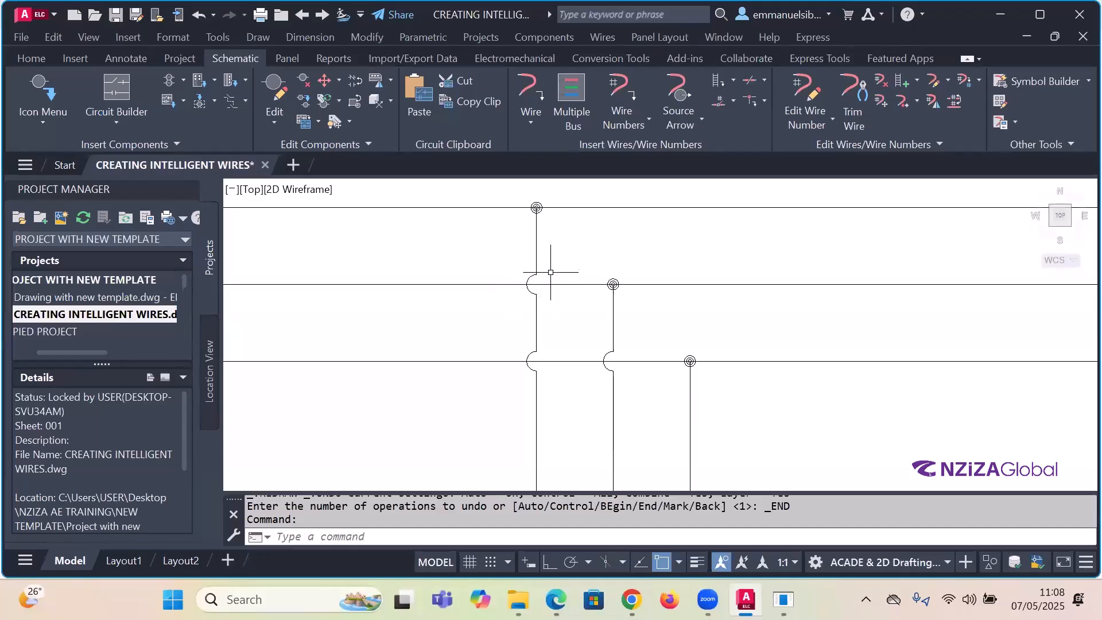
pyautogui.scroll(2, 530, 271)
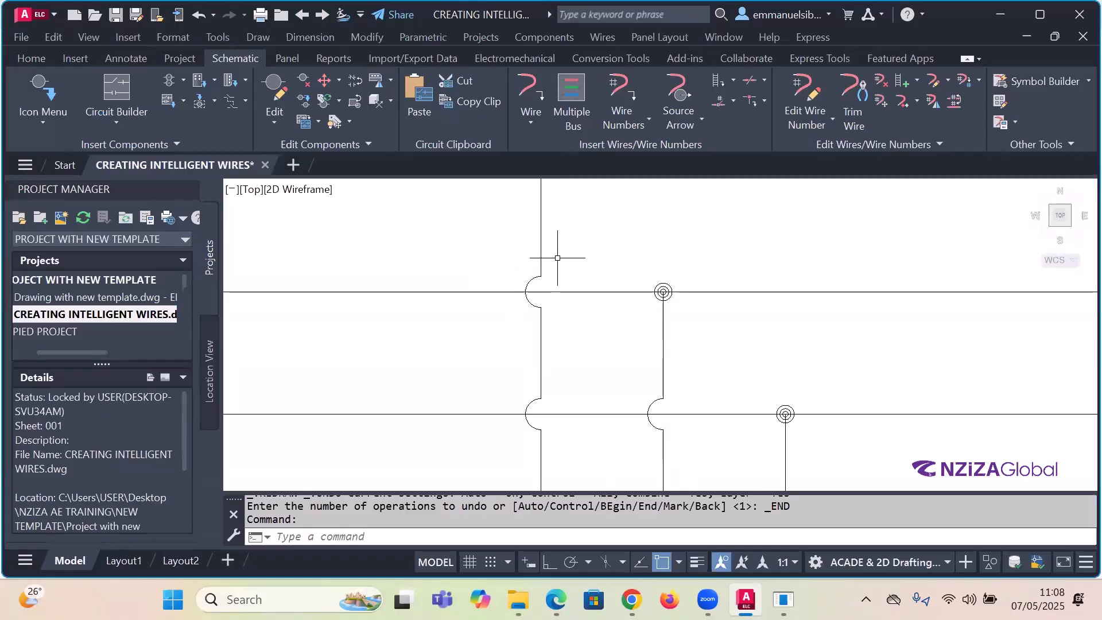
pyautogui.scroll(-2, 575, 238)
pyautogui.scroll(-3, 575, 238)
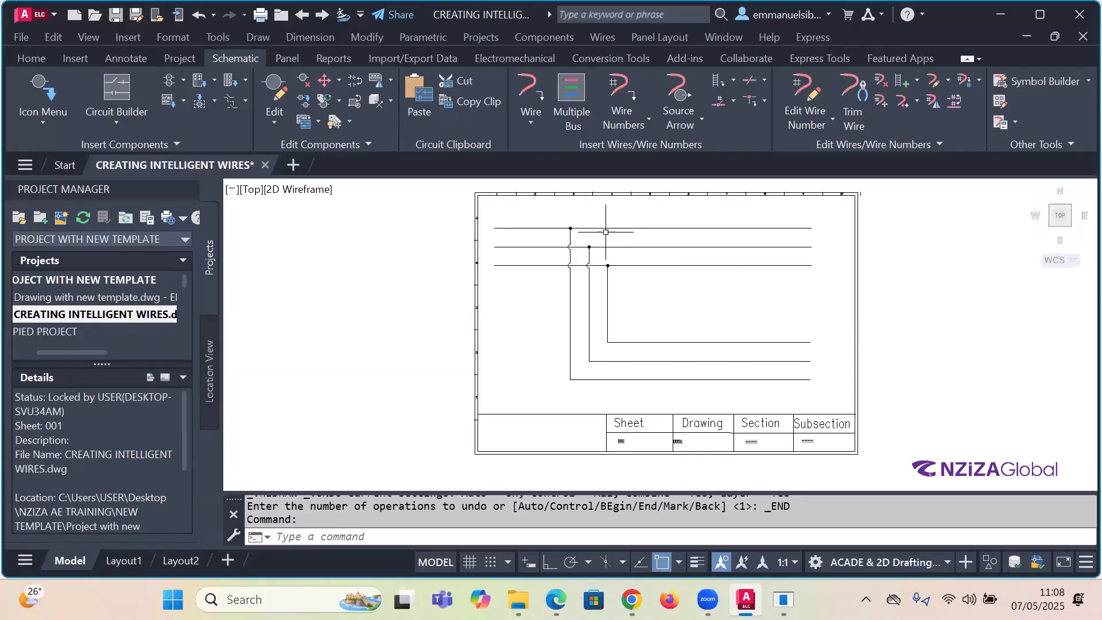
pyautogui.press('Escape')
pyautogui.scroll(-4, 597, 346)
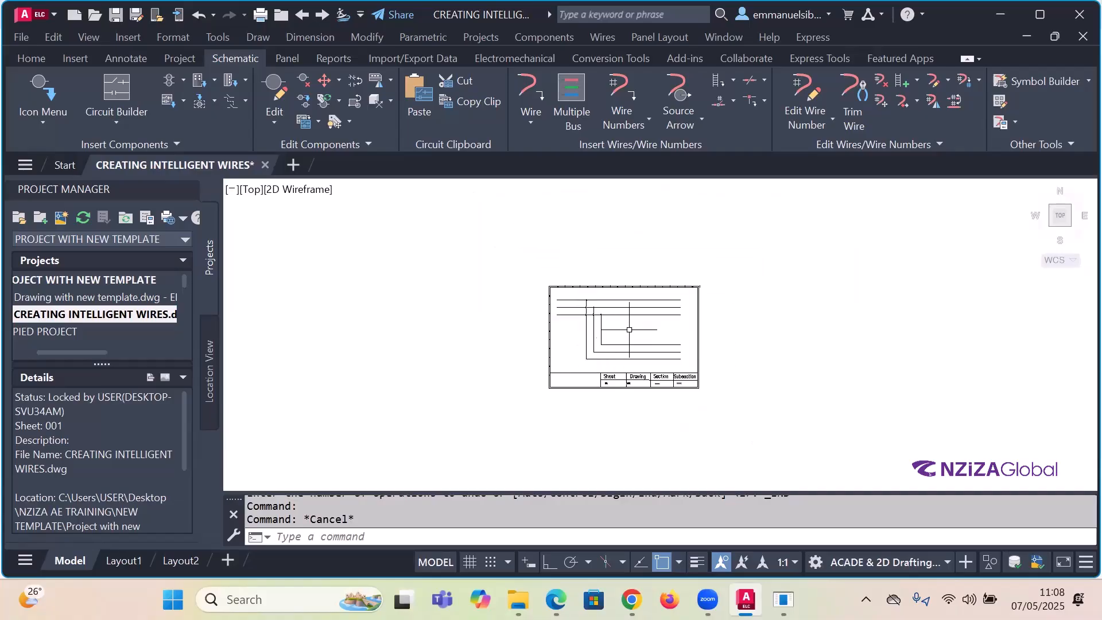
pyautogui.scroll(4, 628, 324)
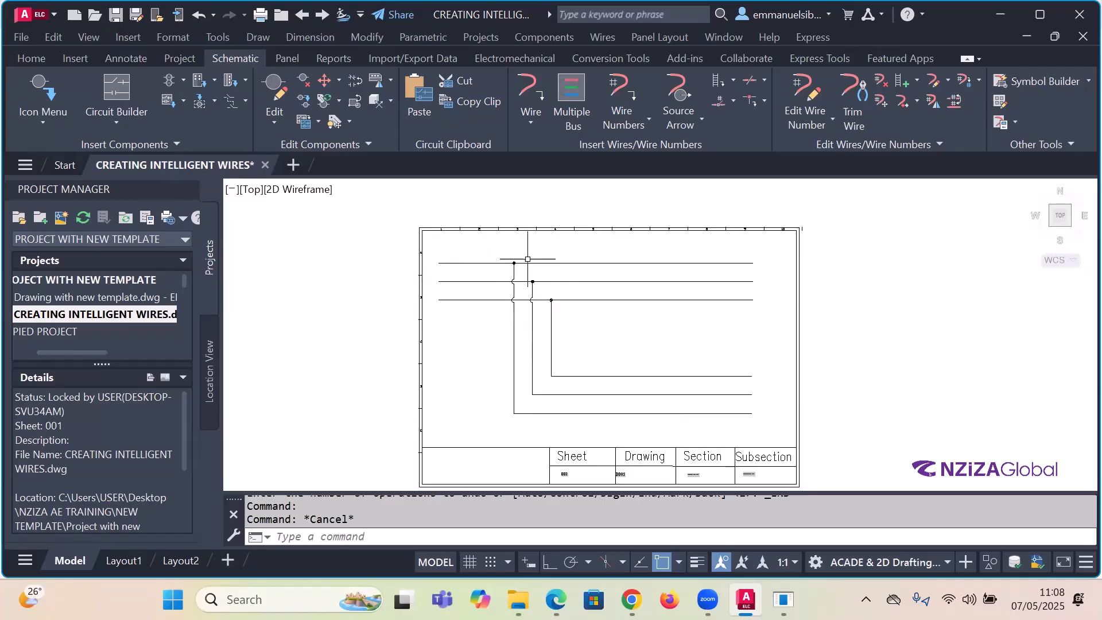
pyautogui.moveTo(528, 261)
pyautogui.scroll(-1, 574, 329)
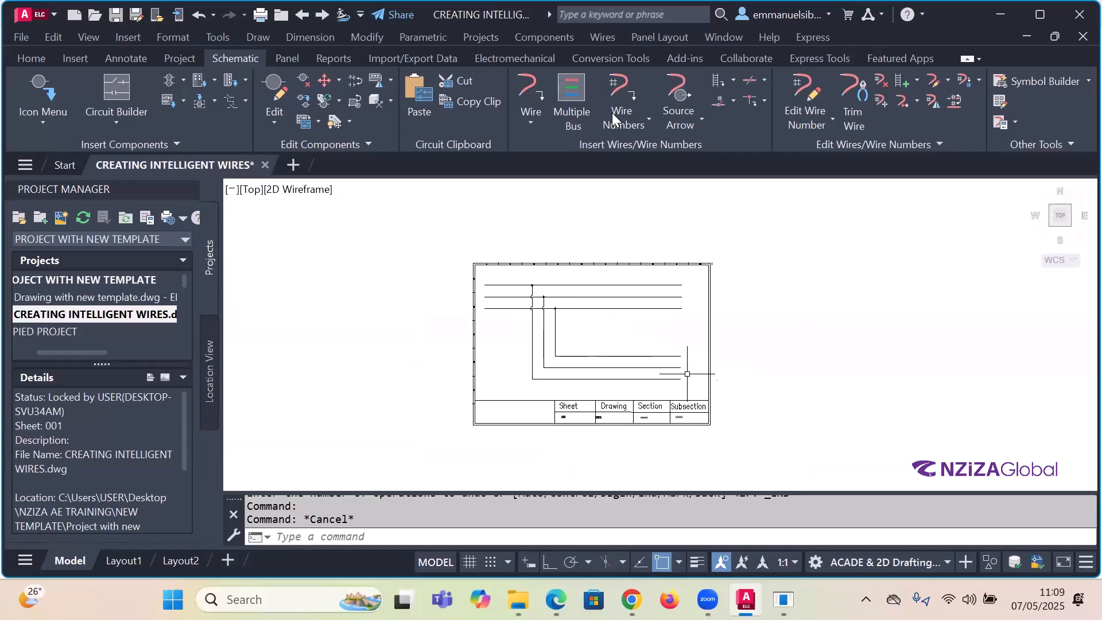
# - Check the starting options and wire counts offered for a multiple wire bus, and leave without inserting one
pyautogui.click(573, 92)
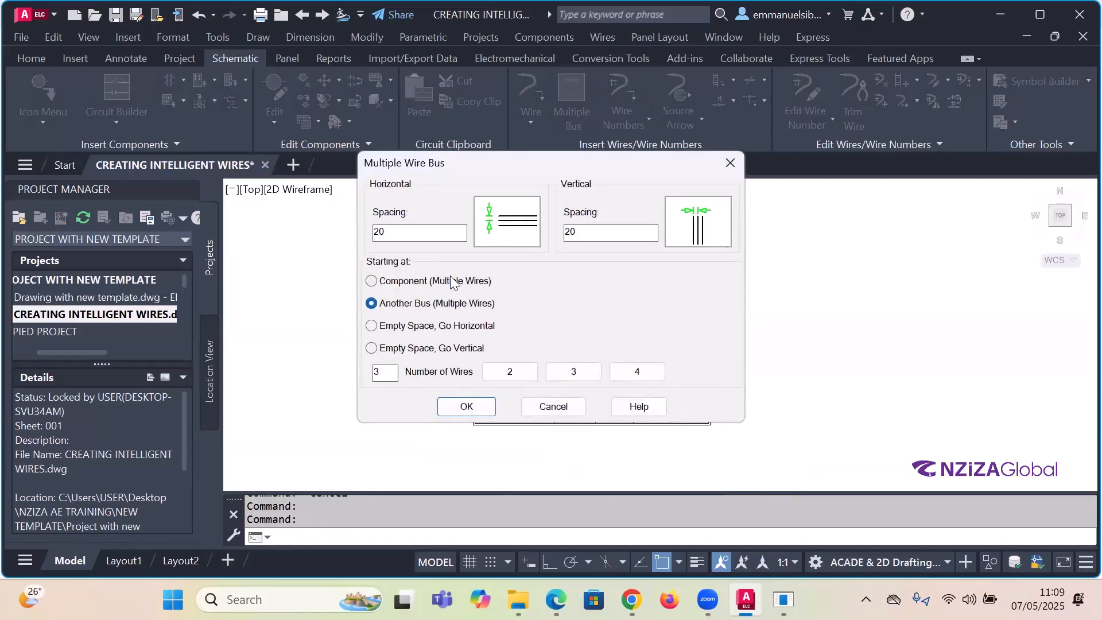
pyautogui.click(577, 371)
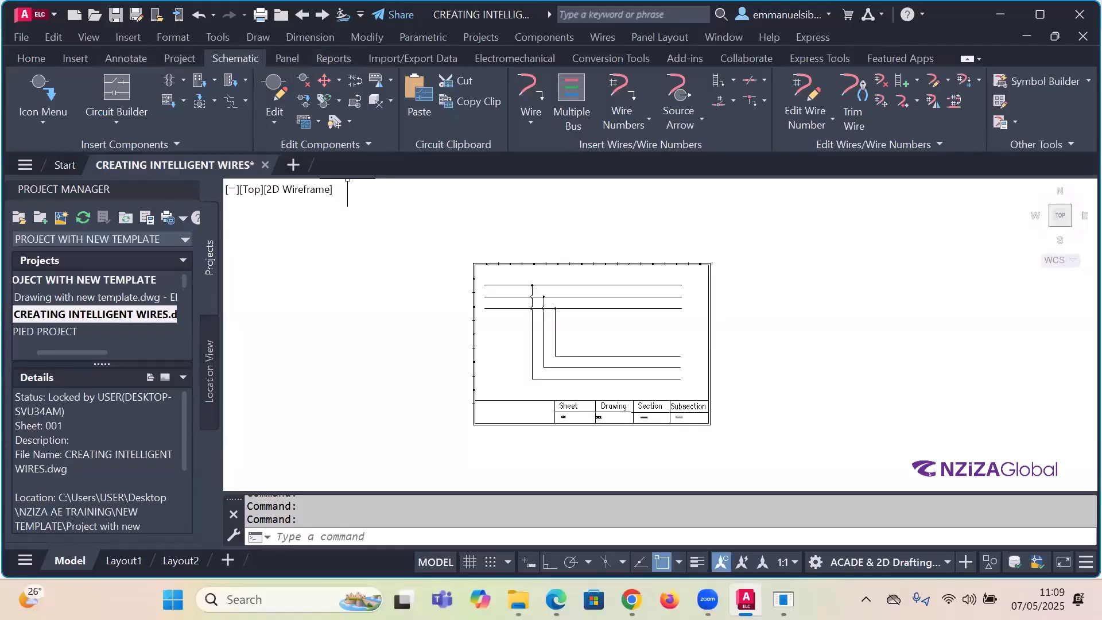
# - Delete all the wires of both 3-wire buses inside the drawing frame
pyautogui.click(693, 395)
pyautogui.click(491, 274)
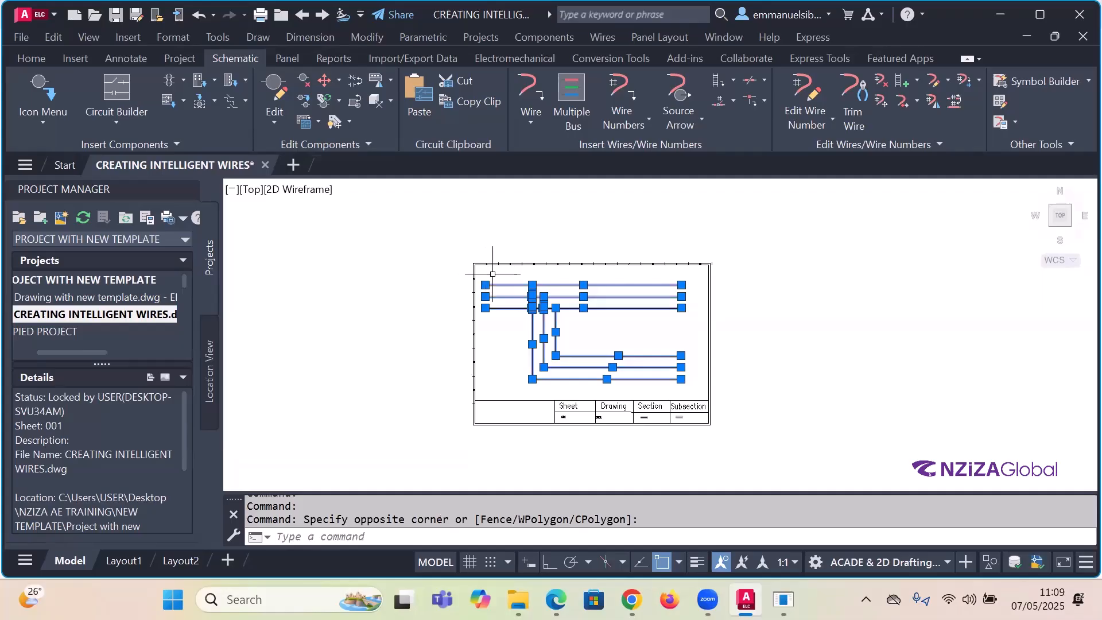
pyautogui.press('Delete')
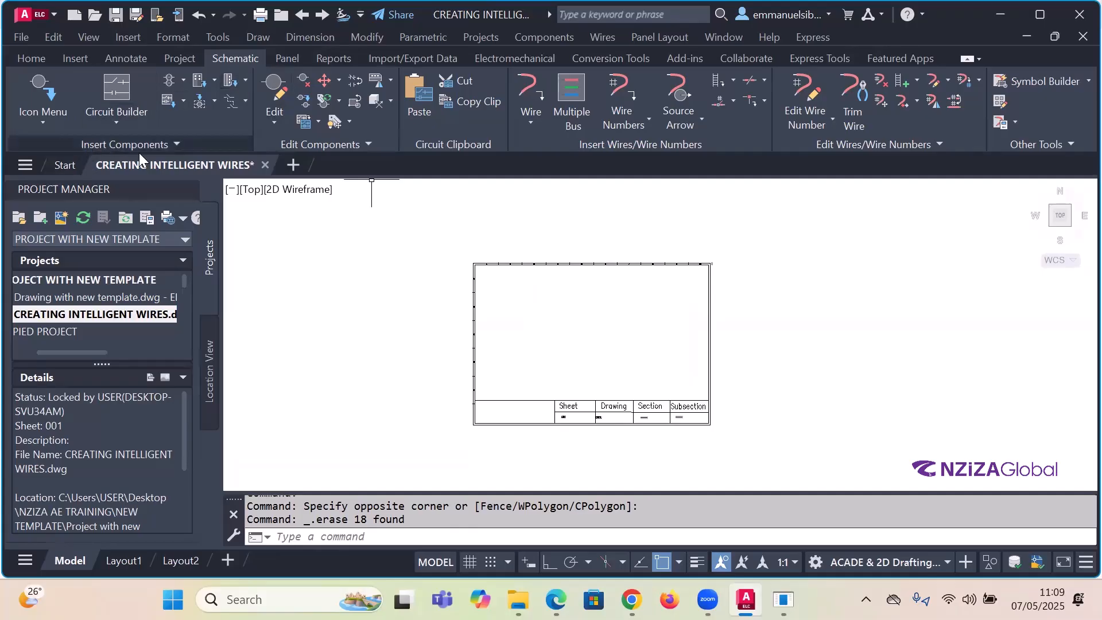
pyautogui.click(242, 79)
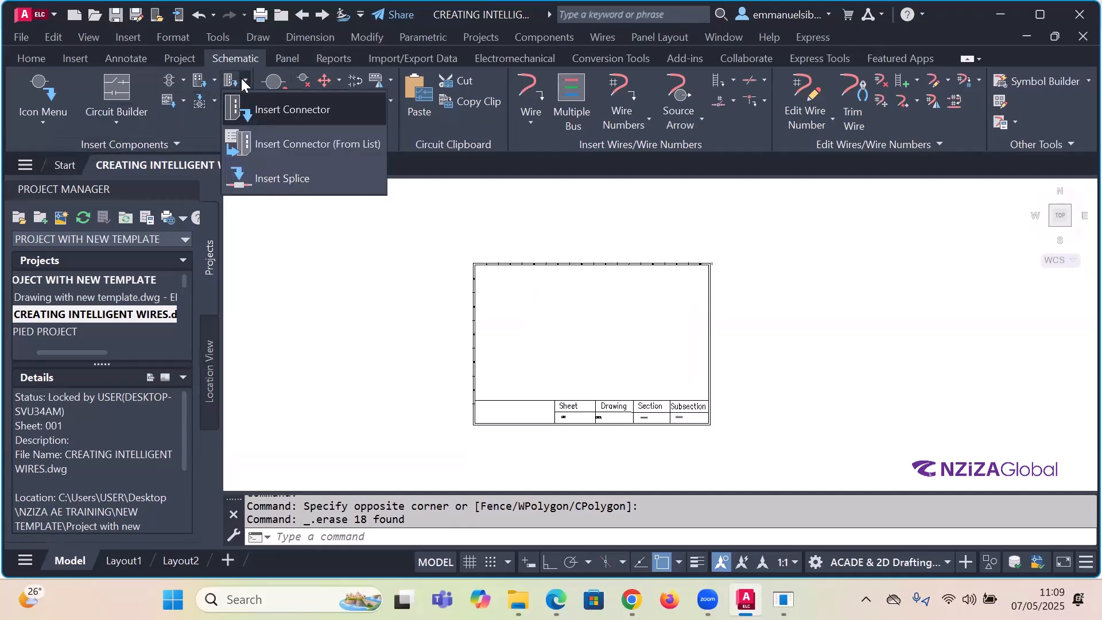
pyautogui.click(262, 111)
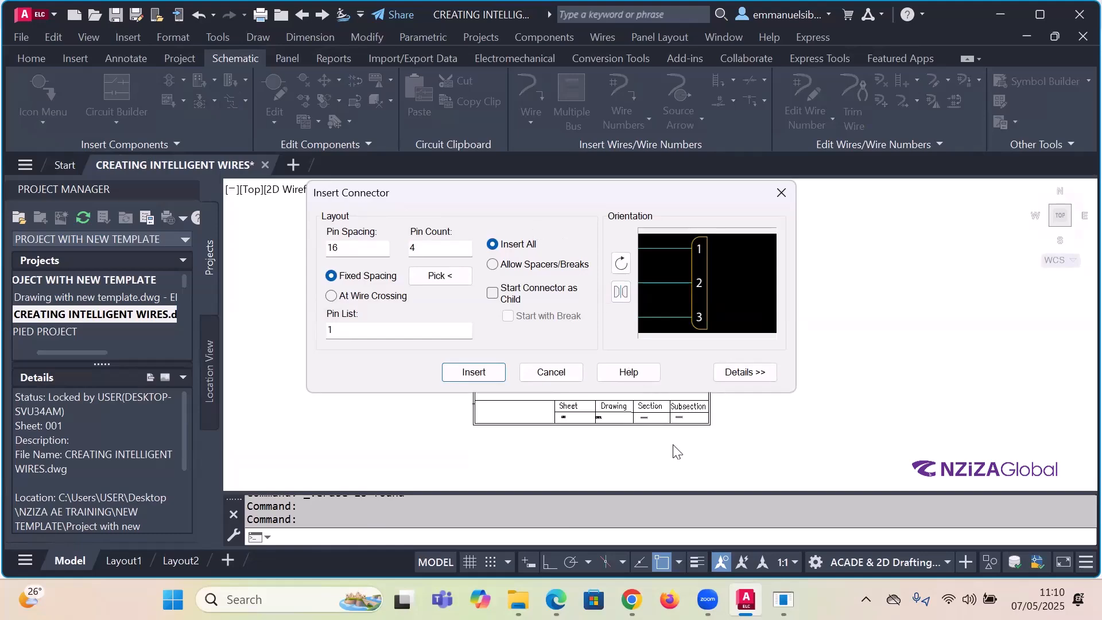
pyautogui.click(559, 373)
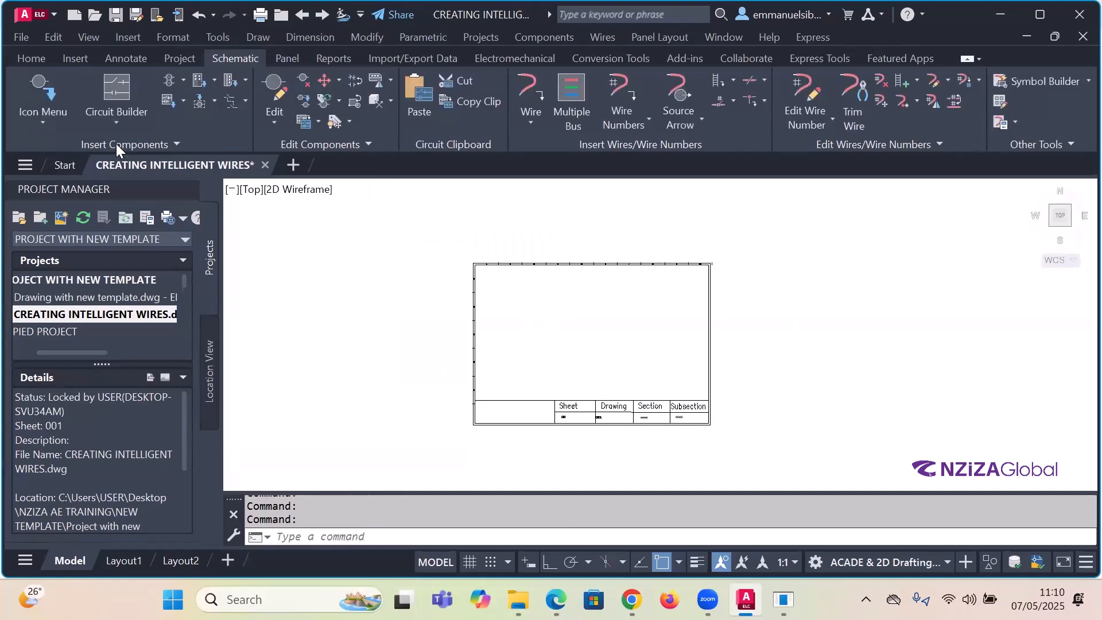
# - Start inserting a connector and try rotating and flipping its orientation, ending with the original vertical orientation and wires on the left
pyautogui.click(236, 83)
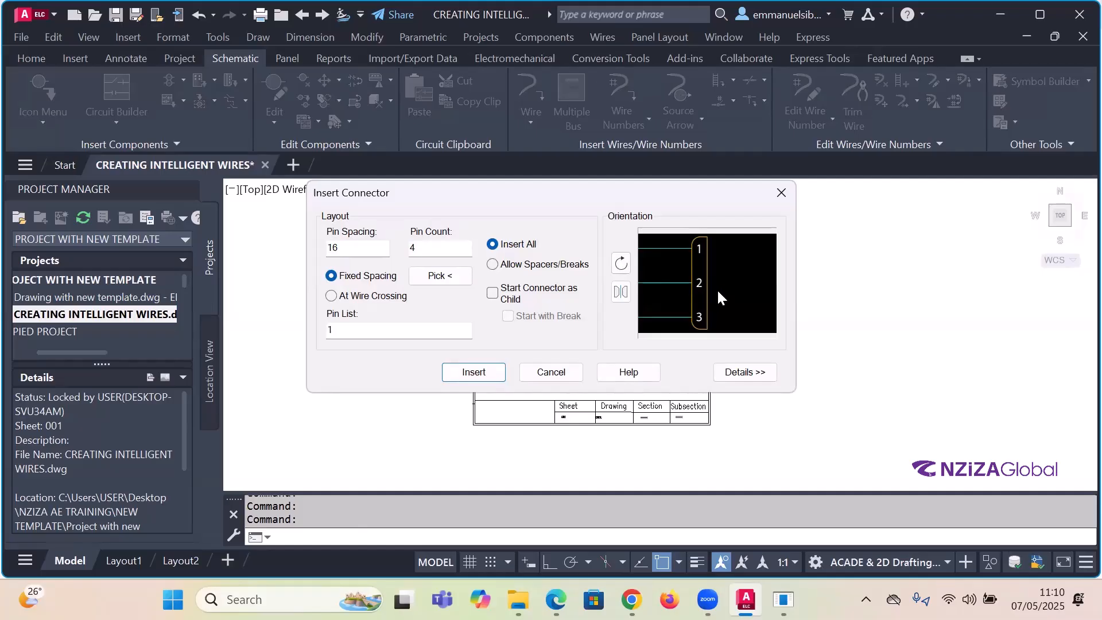
pyautogui.click(621, 264)
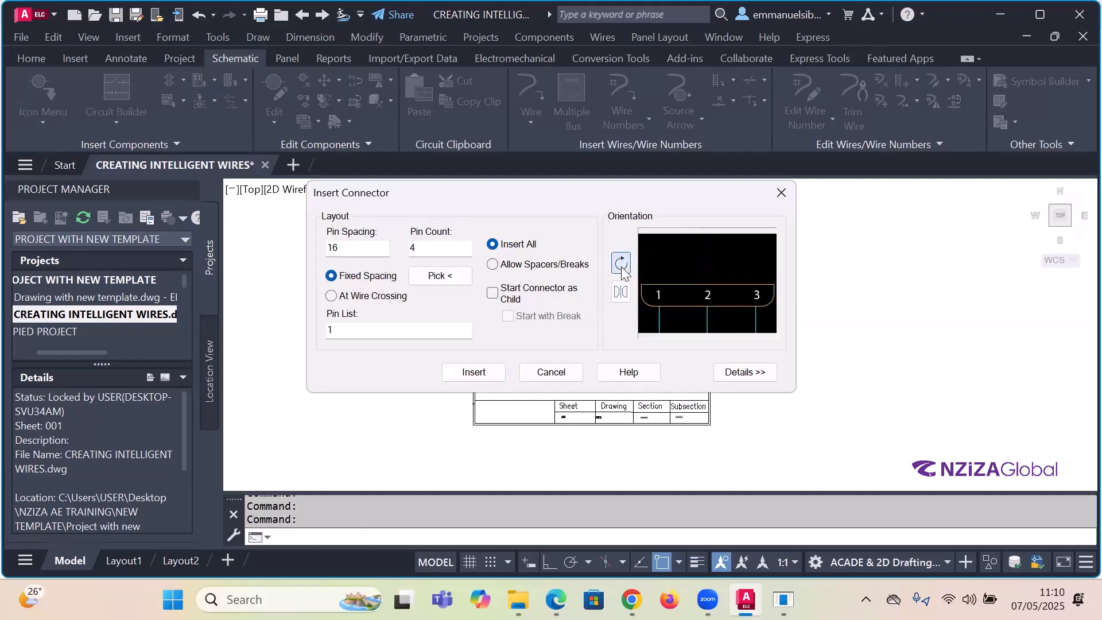
pyautogui.click(622, 266)
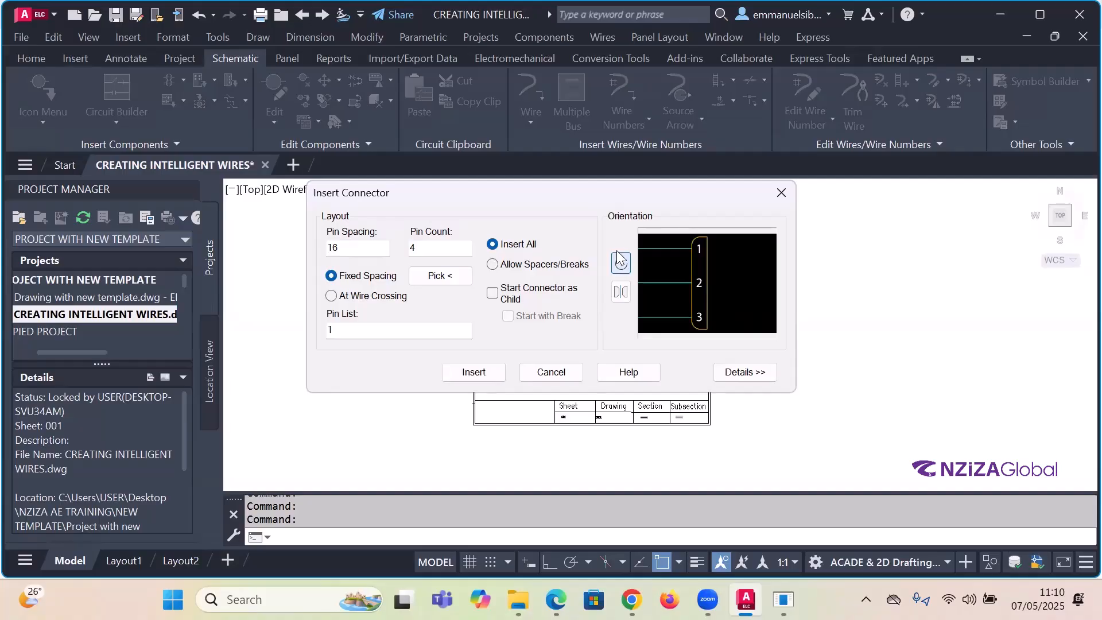
pyautogui.click(620, 293)
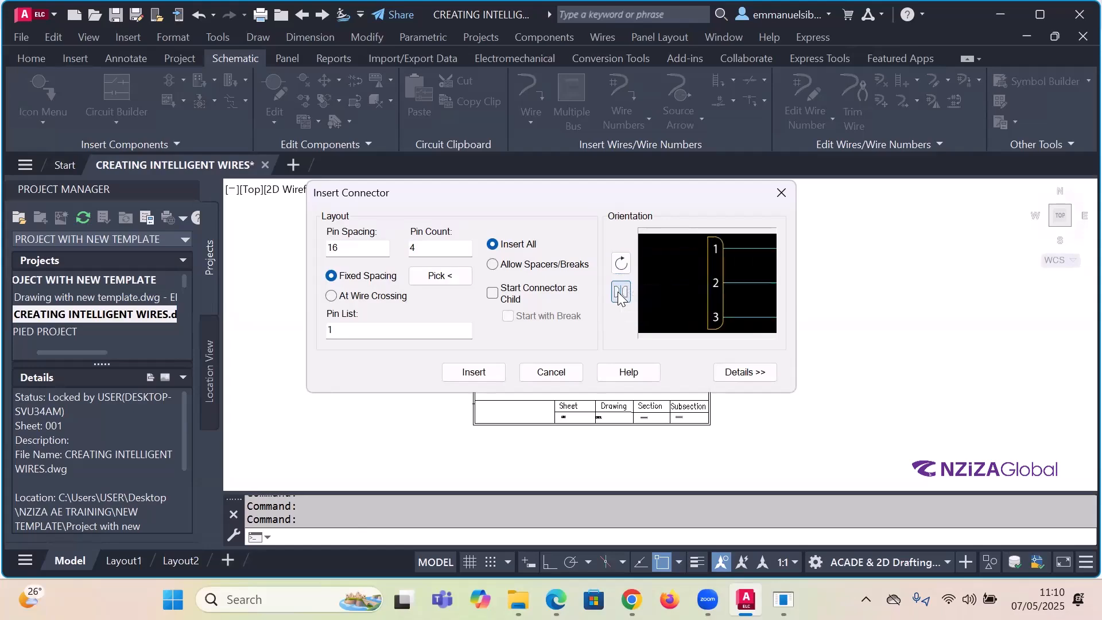
pyautogui.click(620, 293)
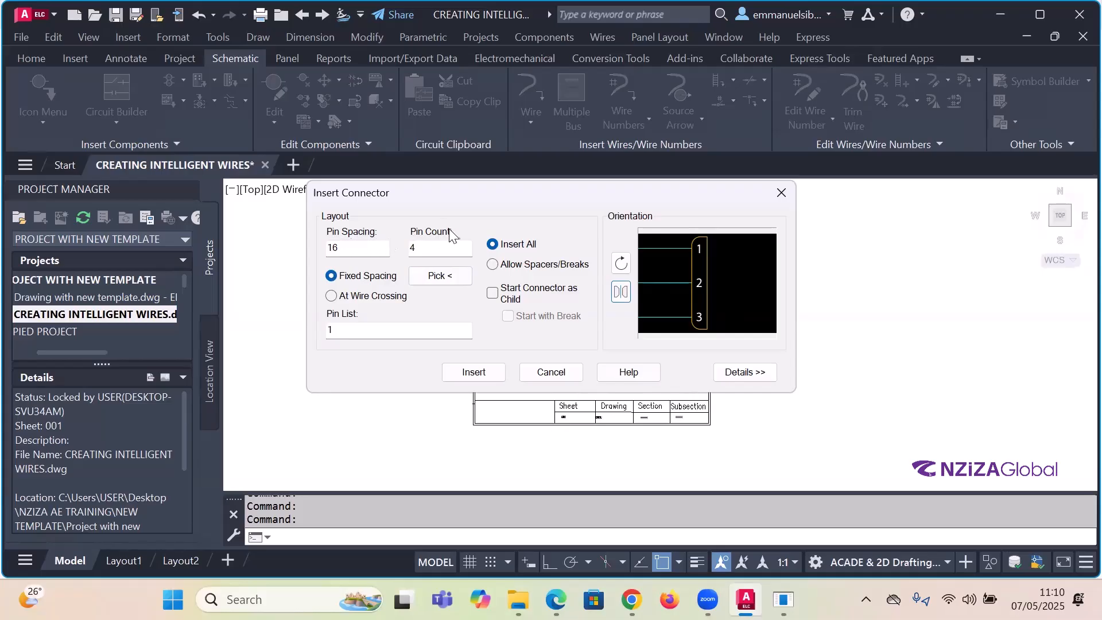
# - Set the connector's pin spacing to 10 and its pin list to 1
pyautogui.click(363, 247)
pyautogui.press('BackSpace')
pyautogui.write('0')
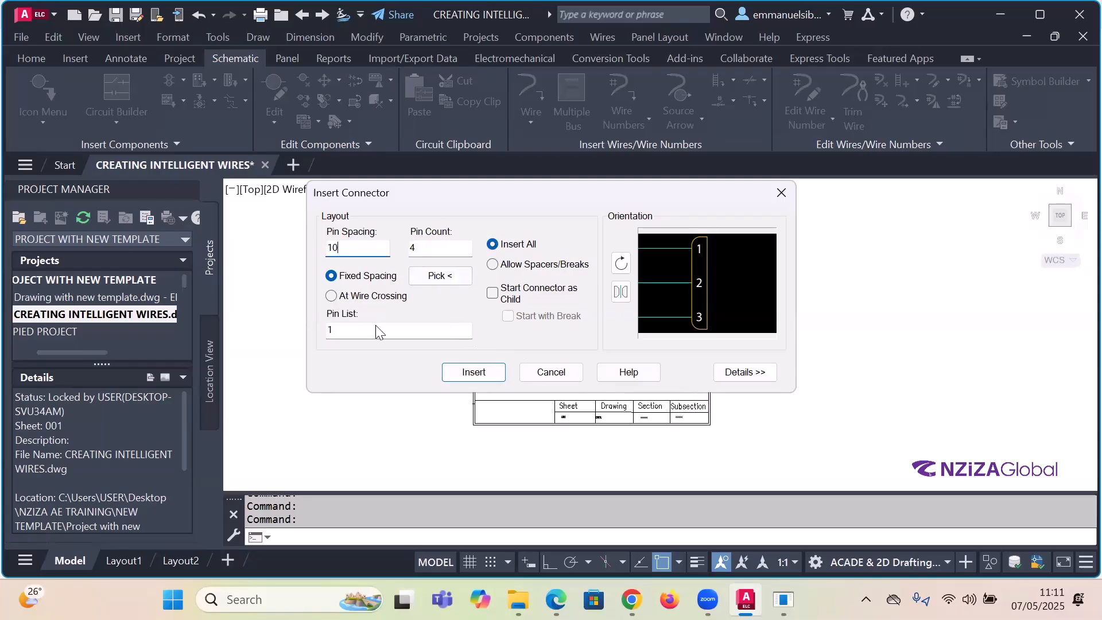
pyautogui.click(339, 331)
pyautogui.press('BackSpace')
pyautogui.write('2')
pyautogui.press('BackSpace')
pyautogui.write('1')
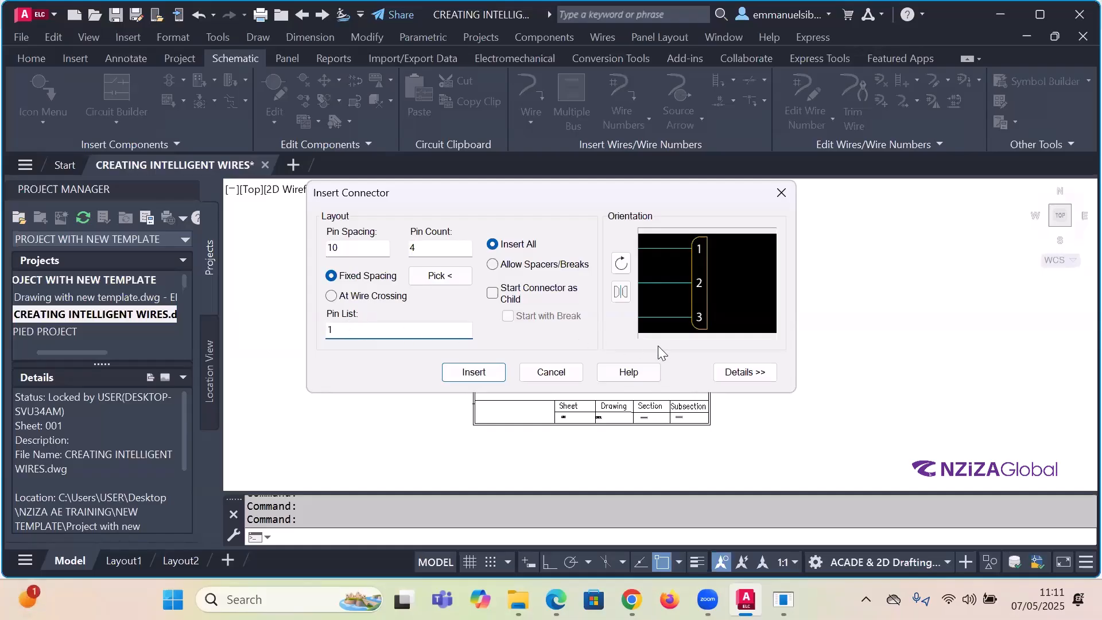
# - Expand the connector details and choose the Plug / Receptacle Combination type with Wire Number Change and Add Divider Line enabled
pyautogui.click(748, 373)
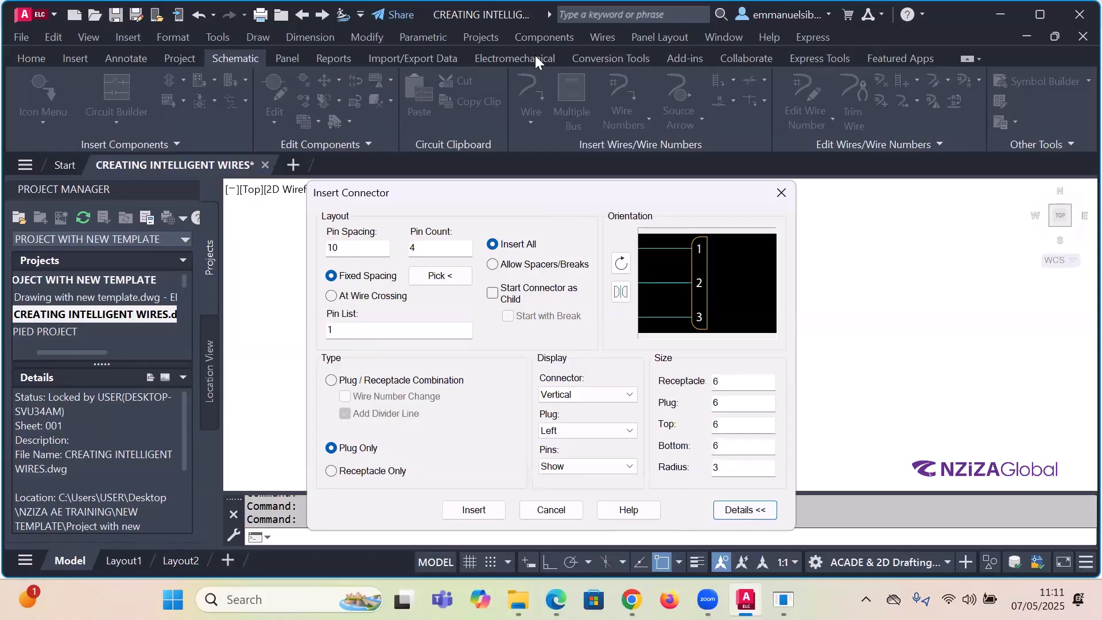
pyautogui.moveTo(539, 194); pyautogui.dragTo(535, 55)
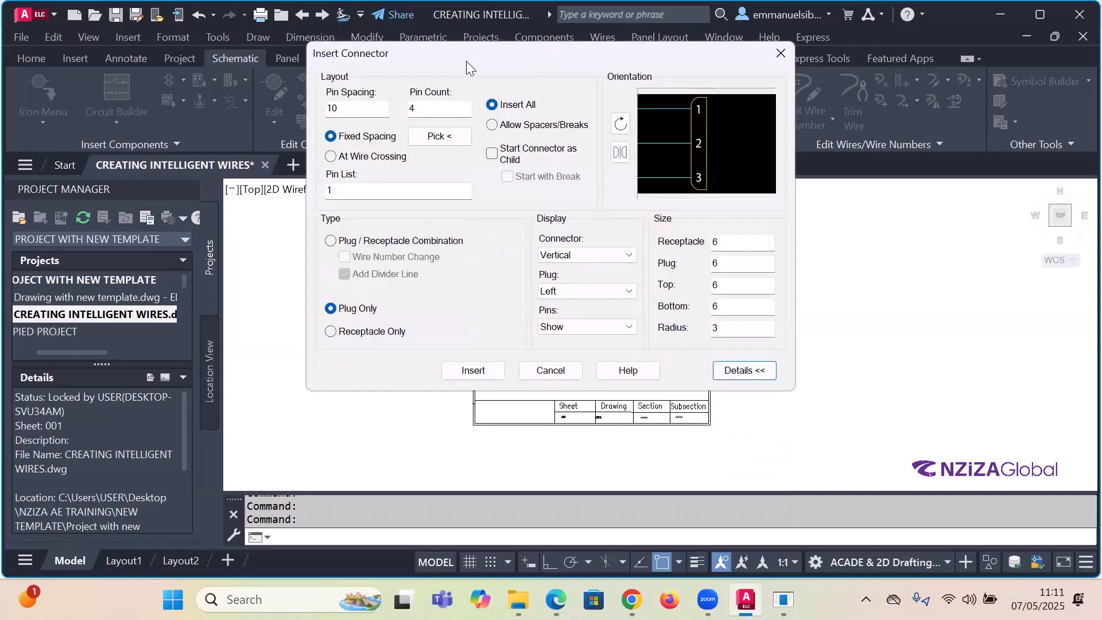
pyautogui.click(331, 240)
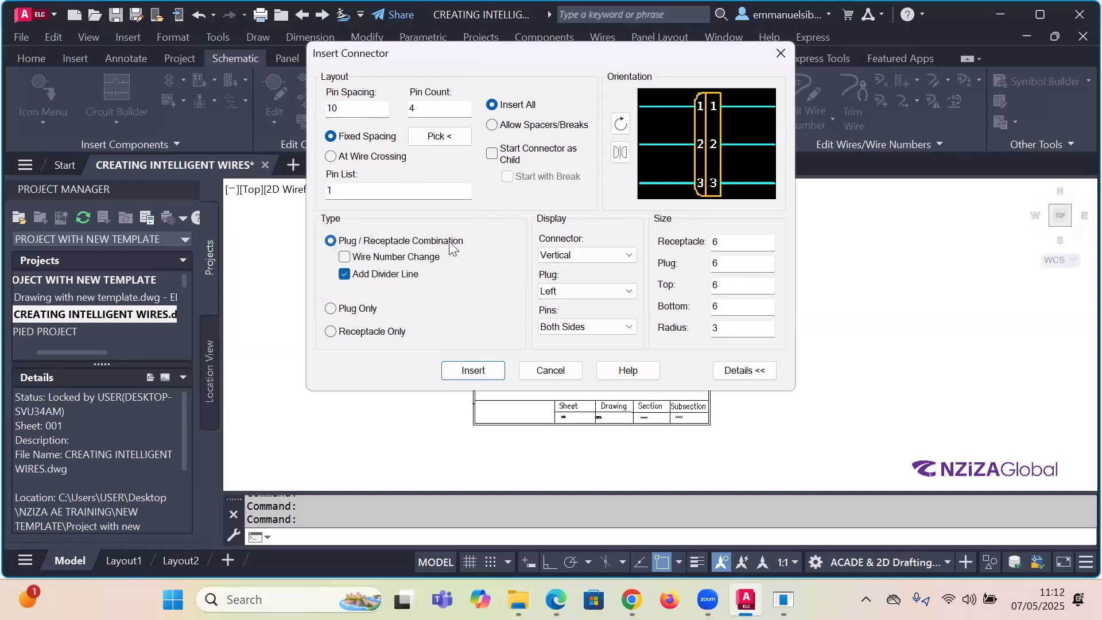
pyautogui.click(345, 274)
pyautogui.click(345, 257)
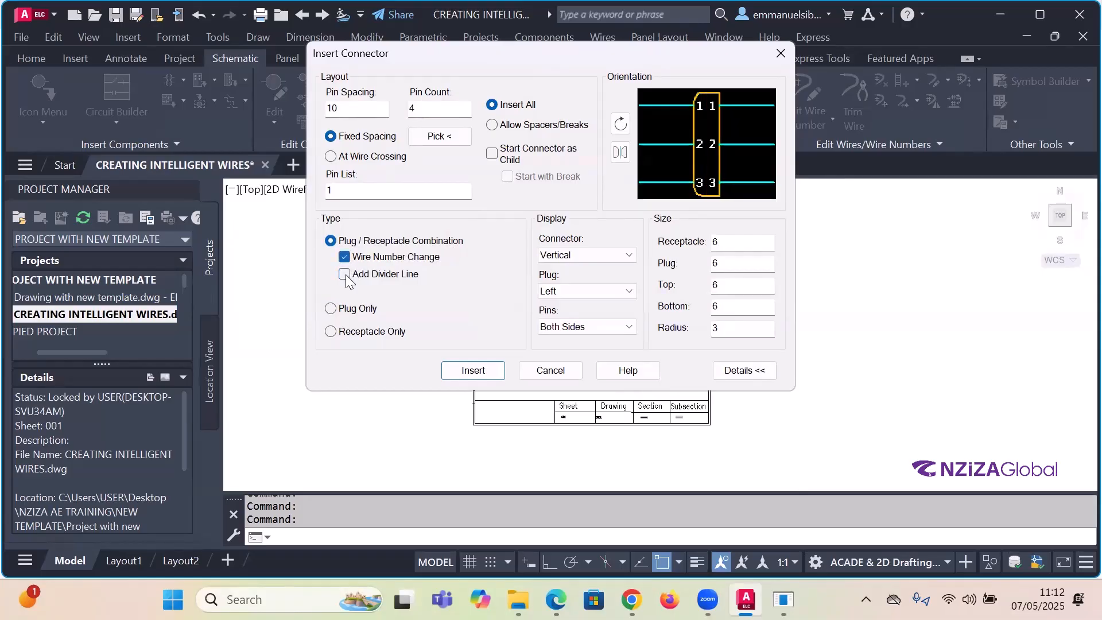
pyautogui.click(345, 274)
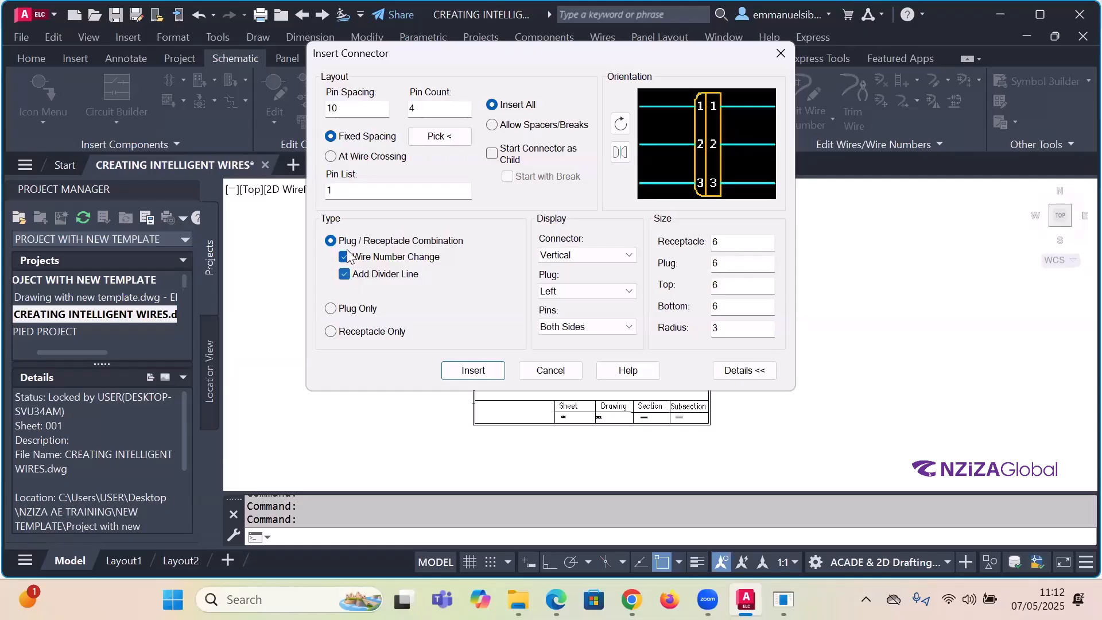
pyautogui.click(345, 257)
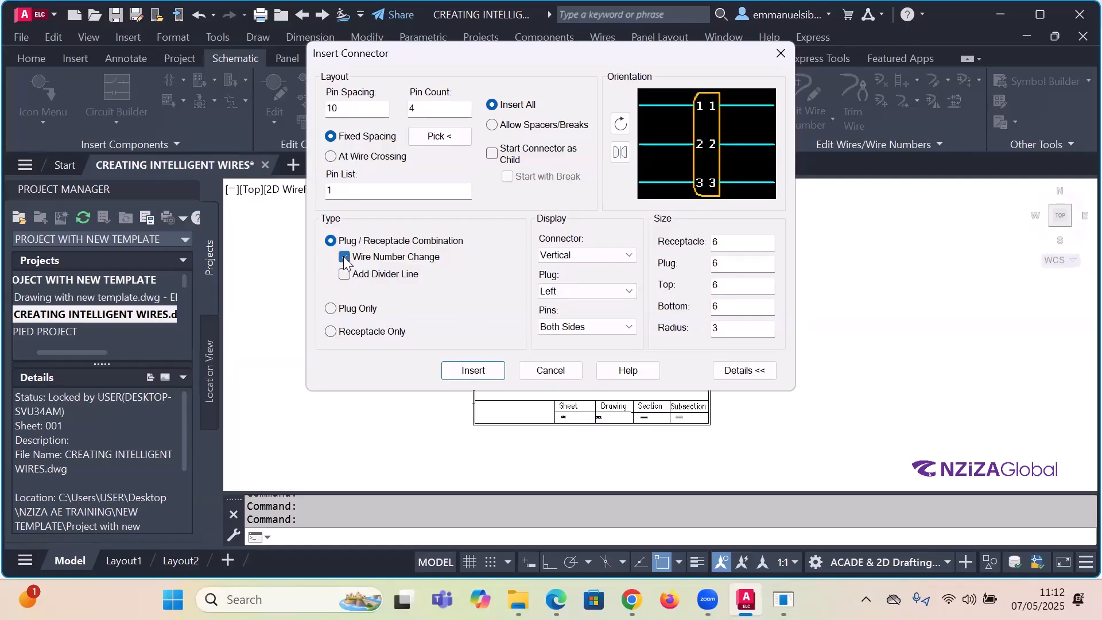
pyautogui.click(345, 258)
pyautogui.click(344, 275)
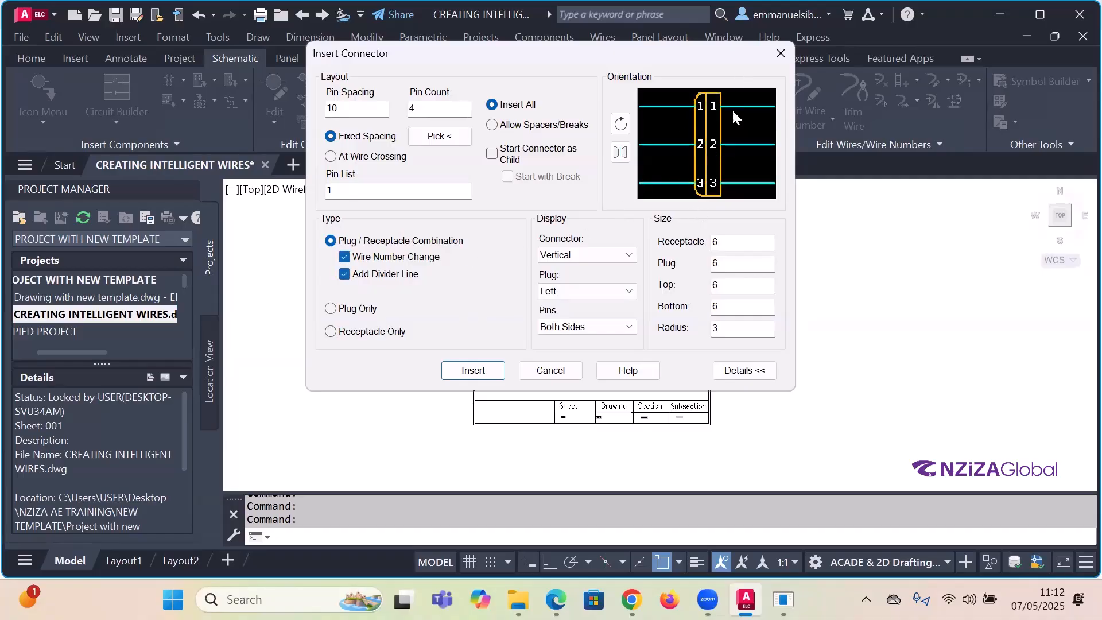
pyautogui.click(344, 275)
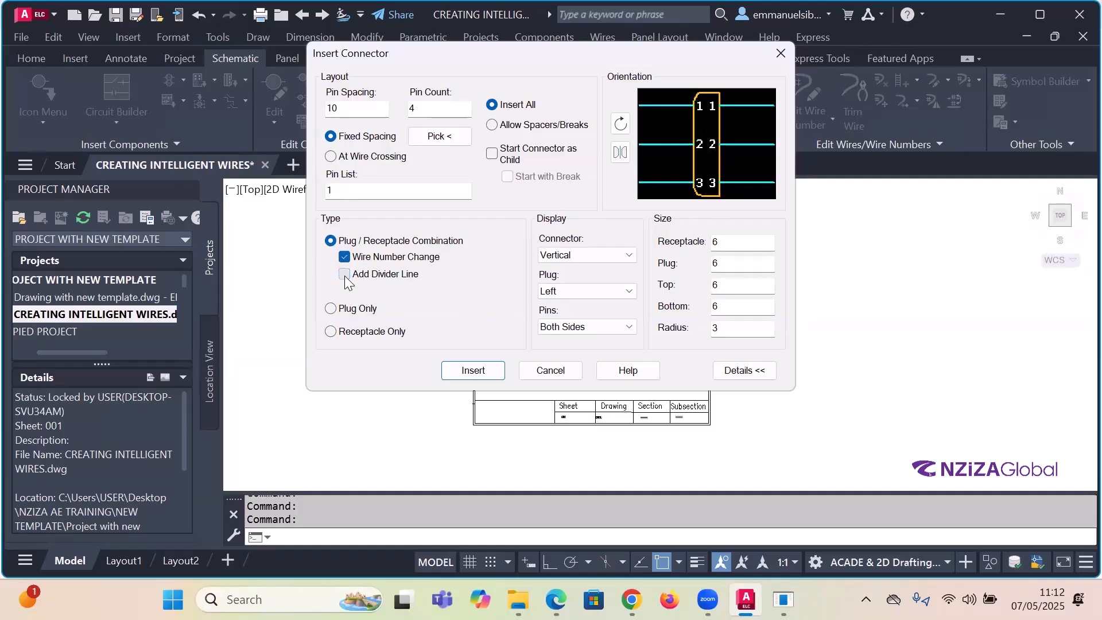
pyautogui.click(345, 275)
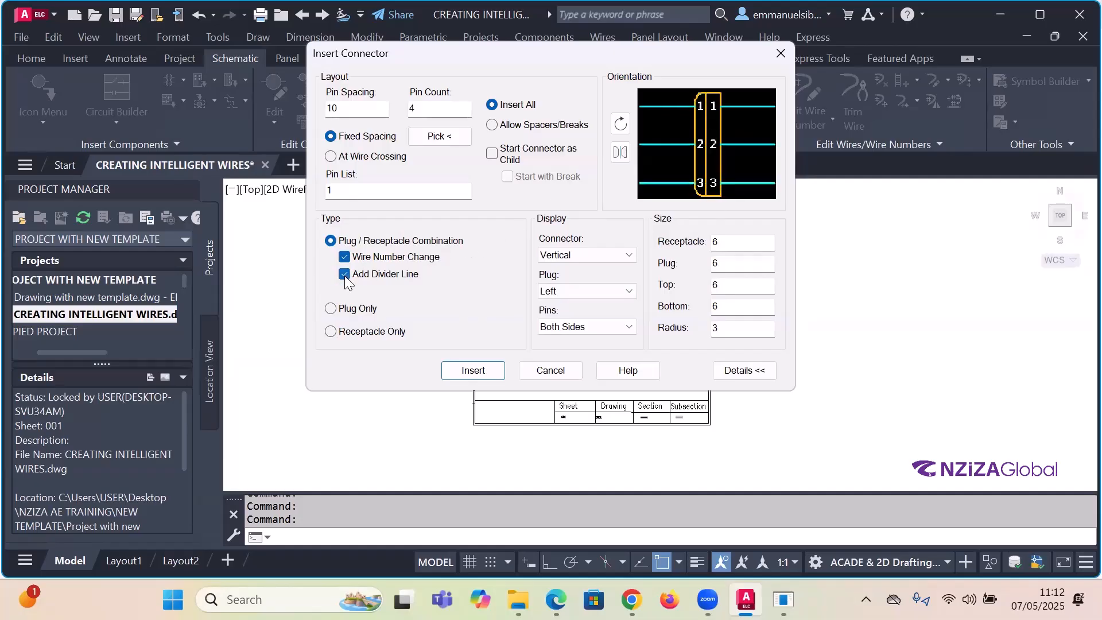
# - Preview the Plug Only and Receptacle Only connector types, and return to Plug / Receptacle Combination
pyautogui.click(333, 309)
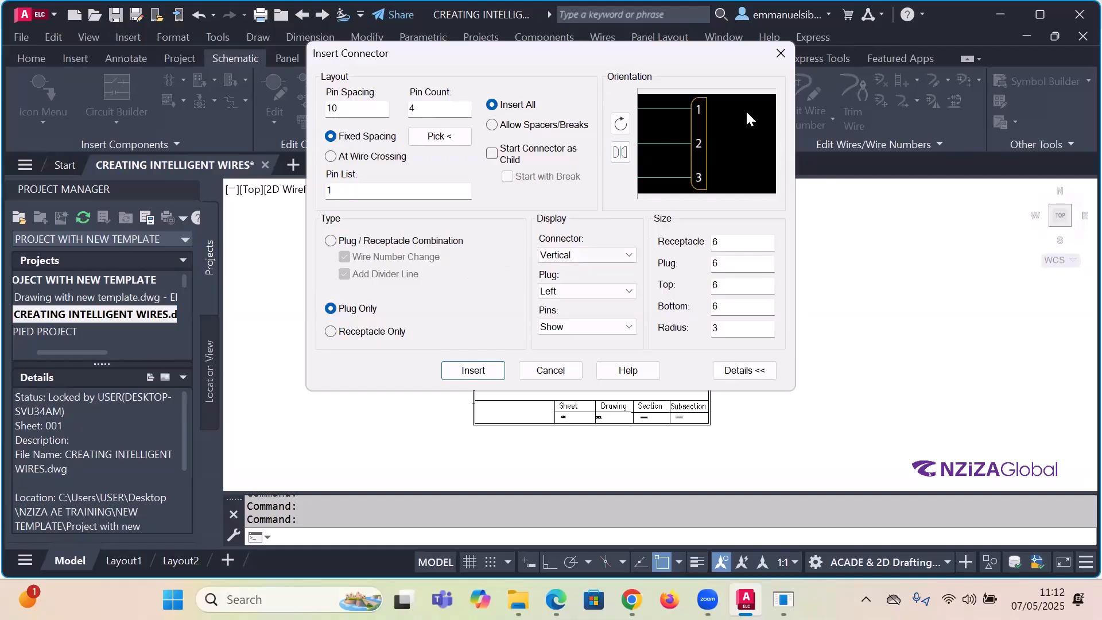
pyautogui.click(332, 331)
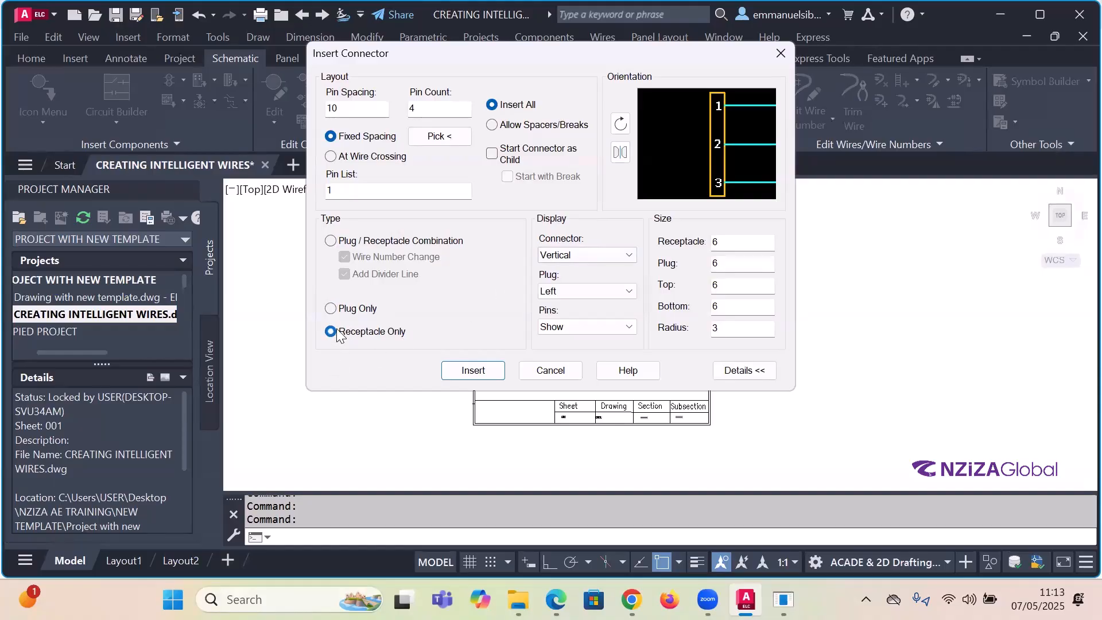
pyautogui.click(330, 240)
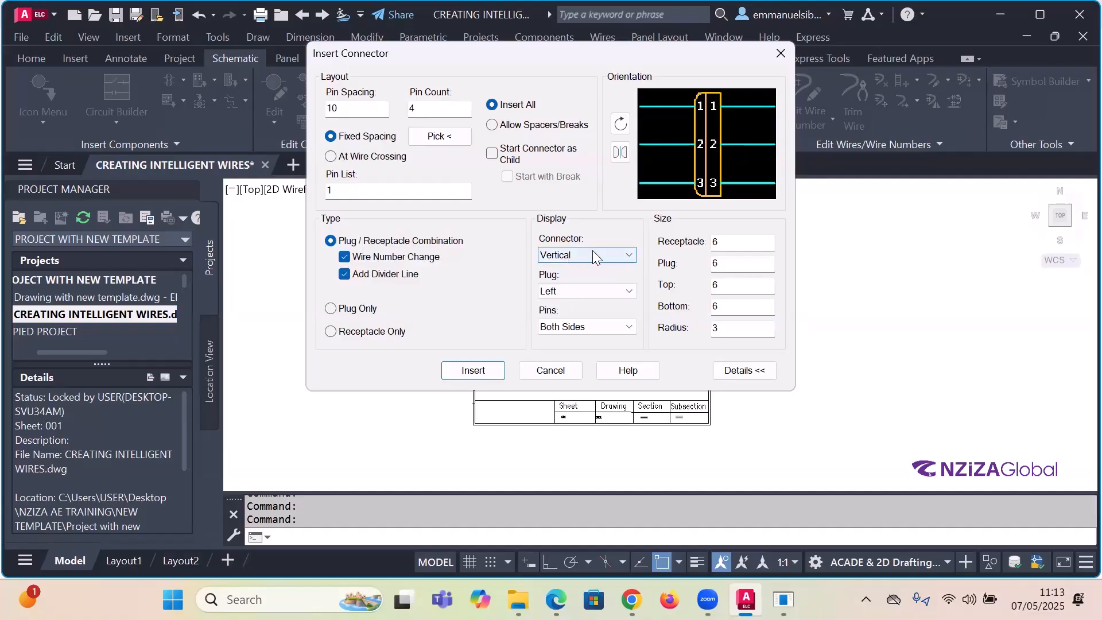
# - Preview the connector with Horizontal display, and return it to Vertical
pyautogui.click(629, 256)
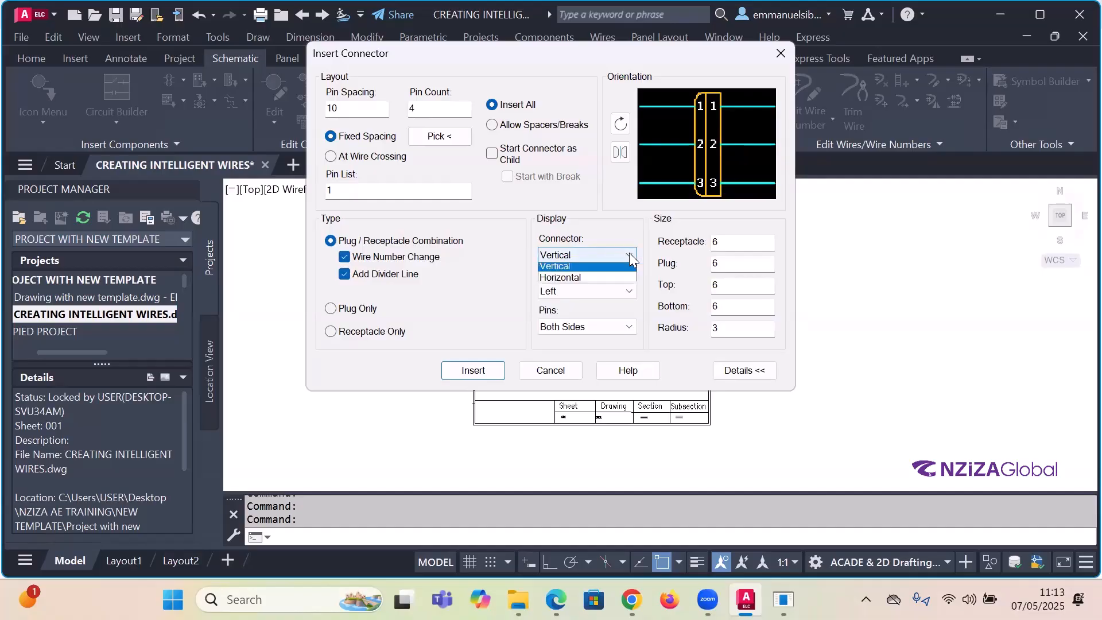
pyautogui.click(566, 280)
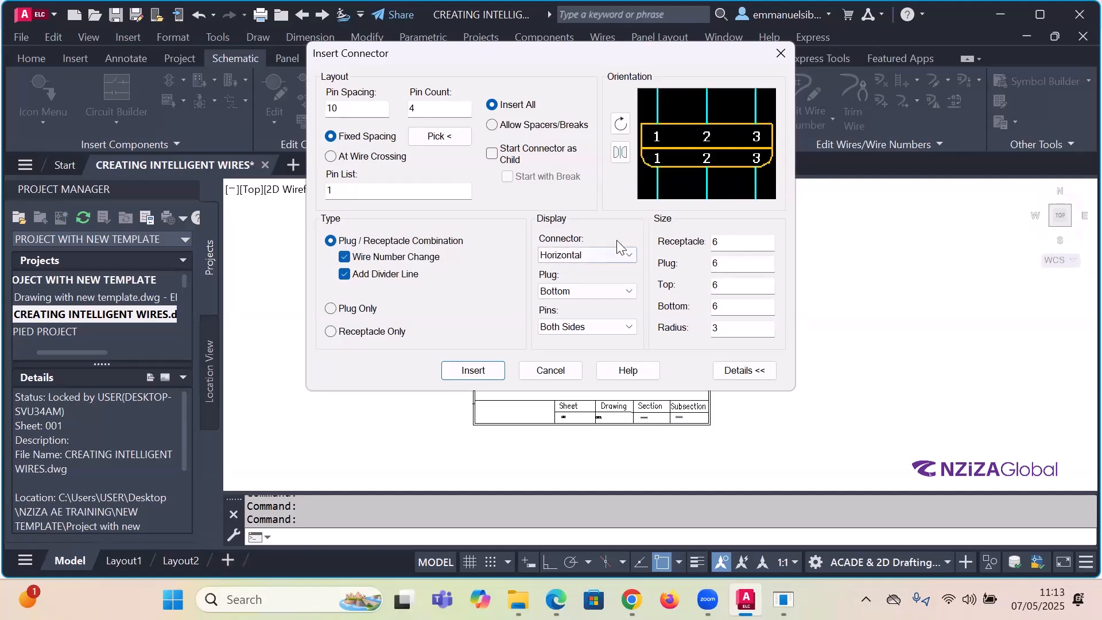
pyautogui.click(628, 256)
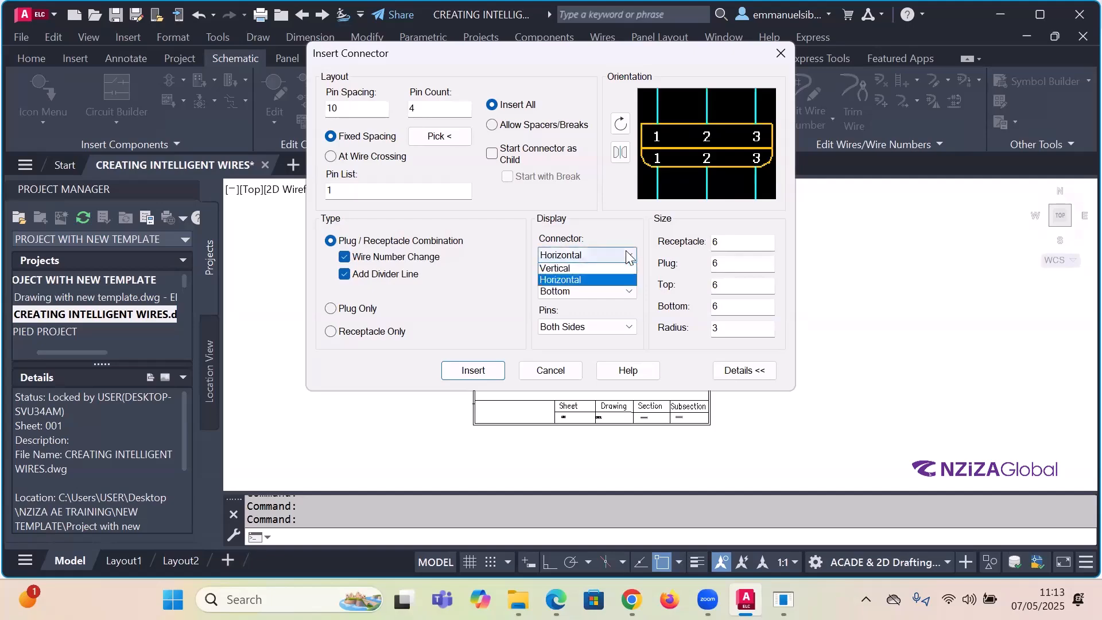
pyautogui.click(565, 269)
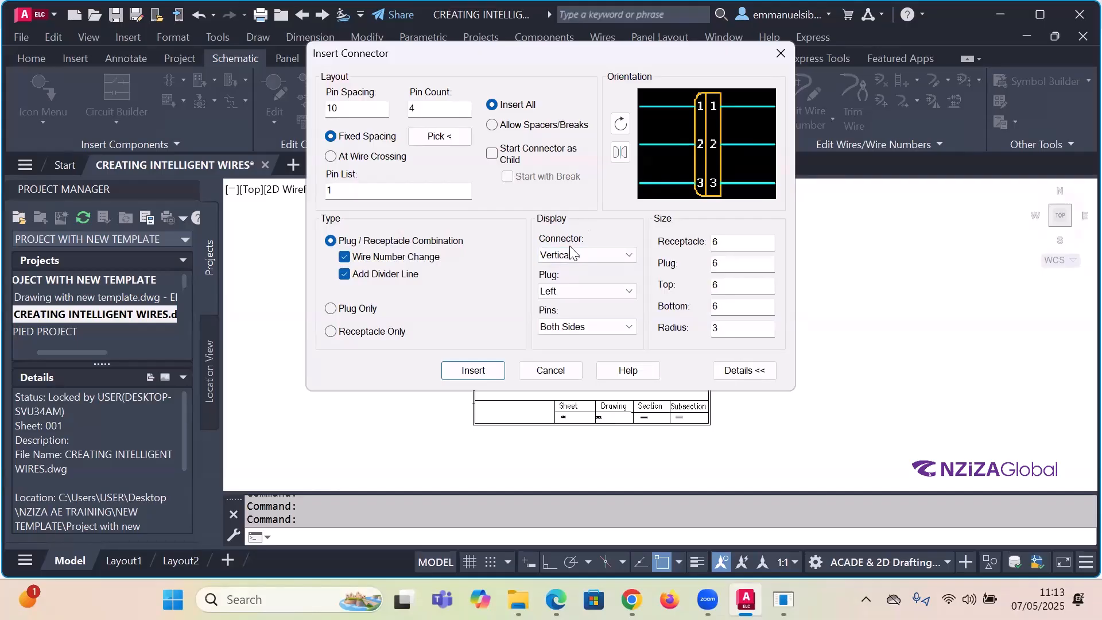
# - Compare the Right and Left plug placements in the connector preview, ending with the plug on the Left
pyautogui.click(620, 292)
pyautogui.click(585, 307)
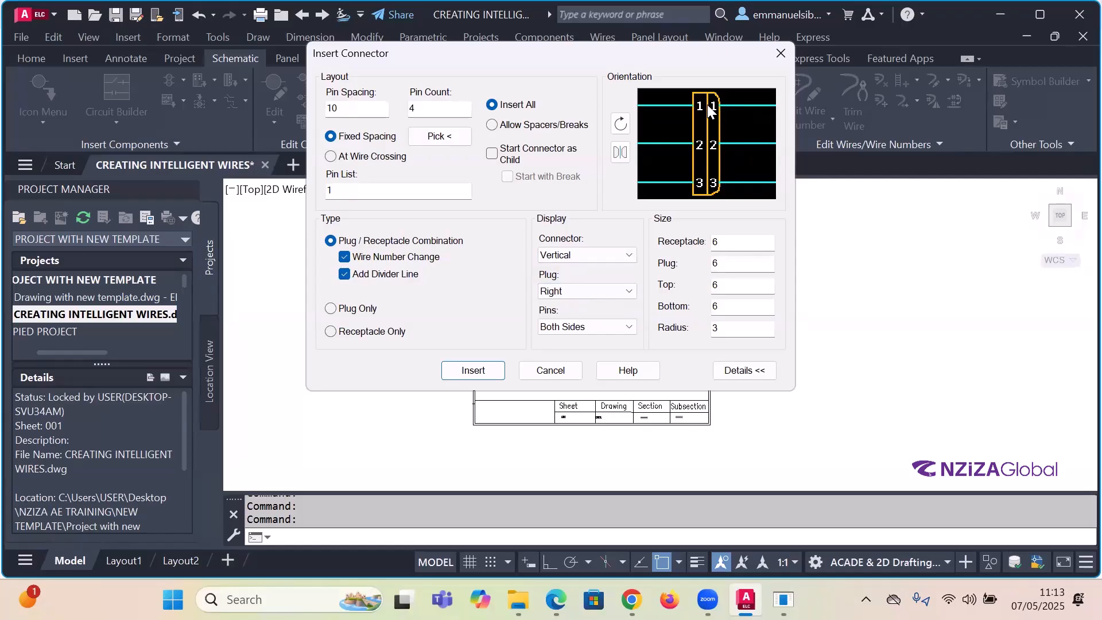
pyautogui.click(585, 289)
pyautogui.click(575, 312)
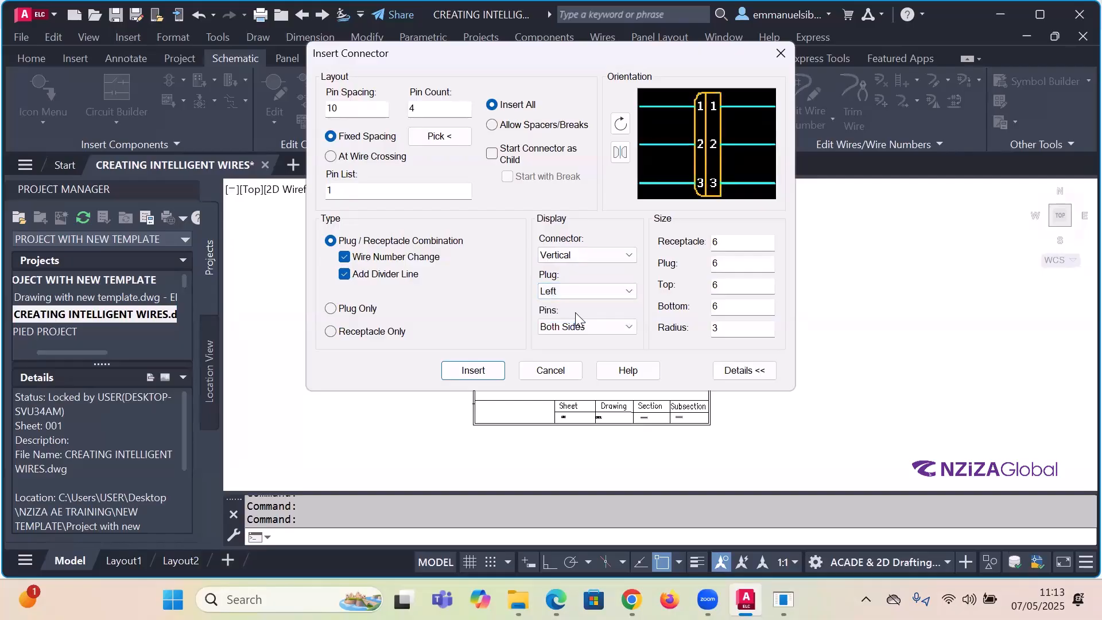
pyautogui.click(582, 291)
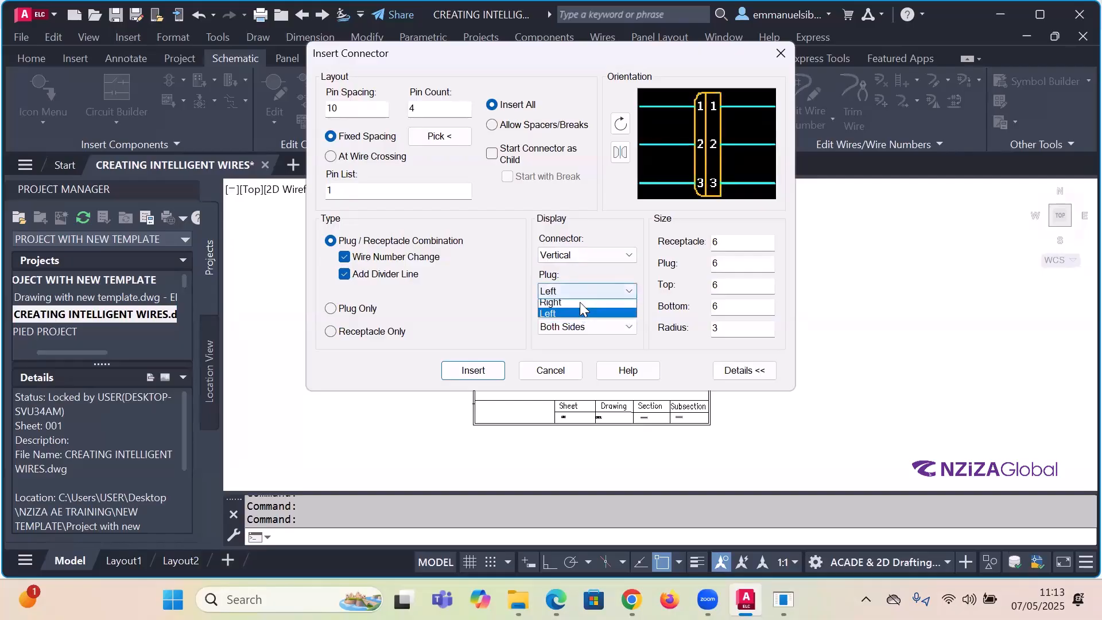
pyautogui.click(580, 306)
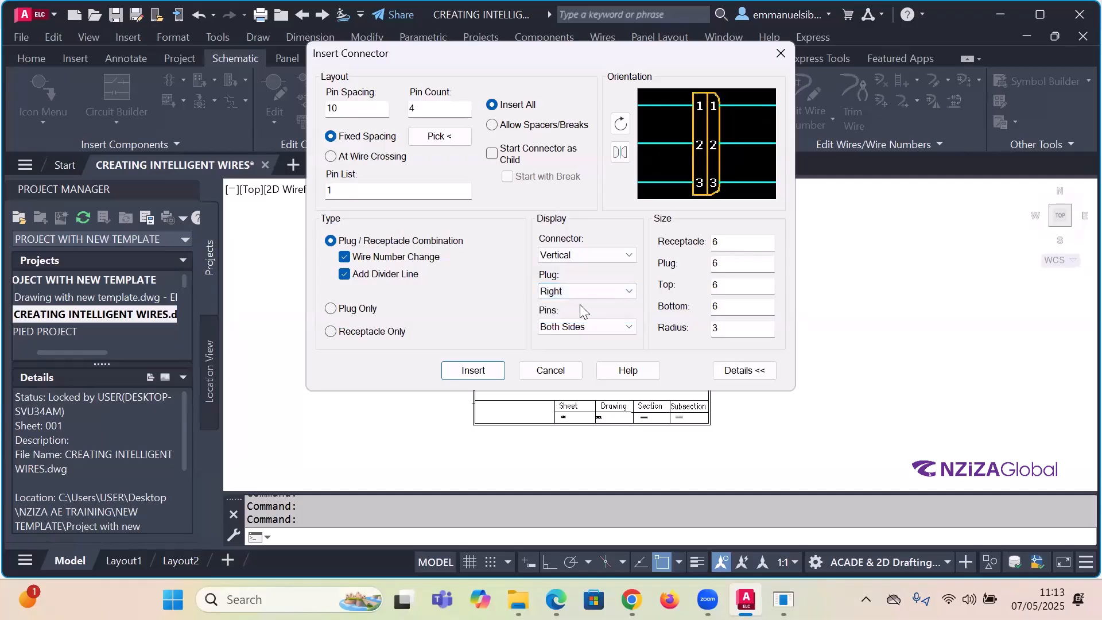
pyautogui.click(582, 290)
pyautogui.click(578, 315)
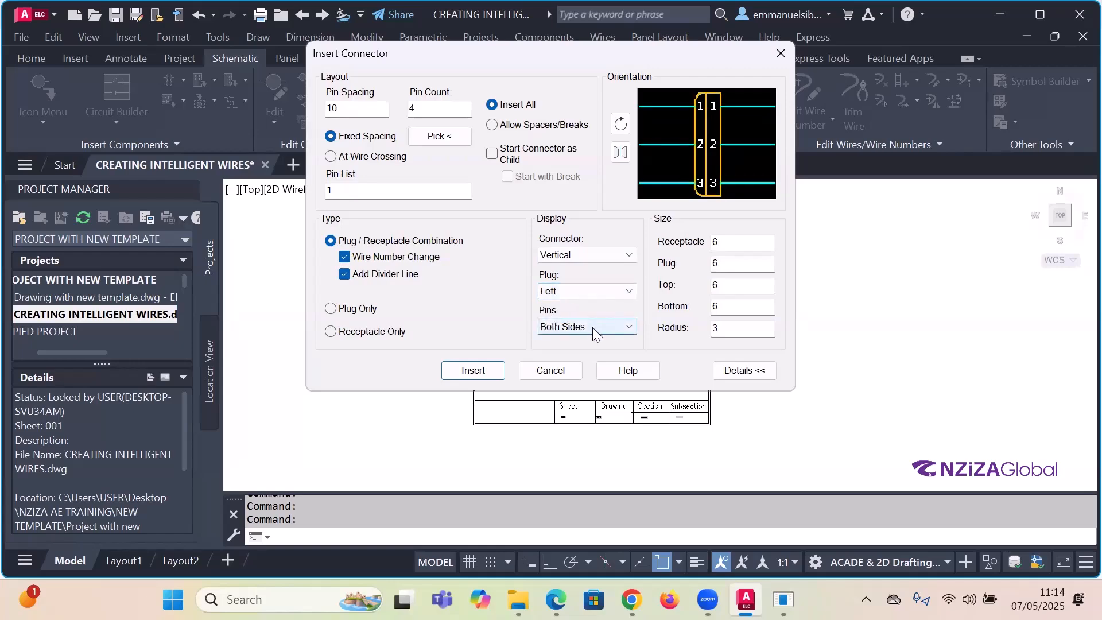
# - Set the connector's pins to show on the Plug Side only
pyautogui.click(630, 327)
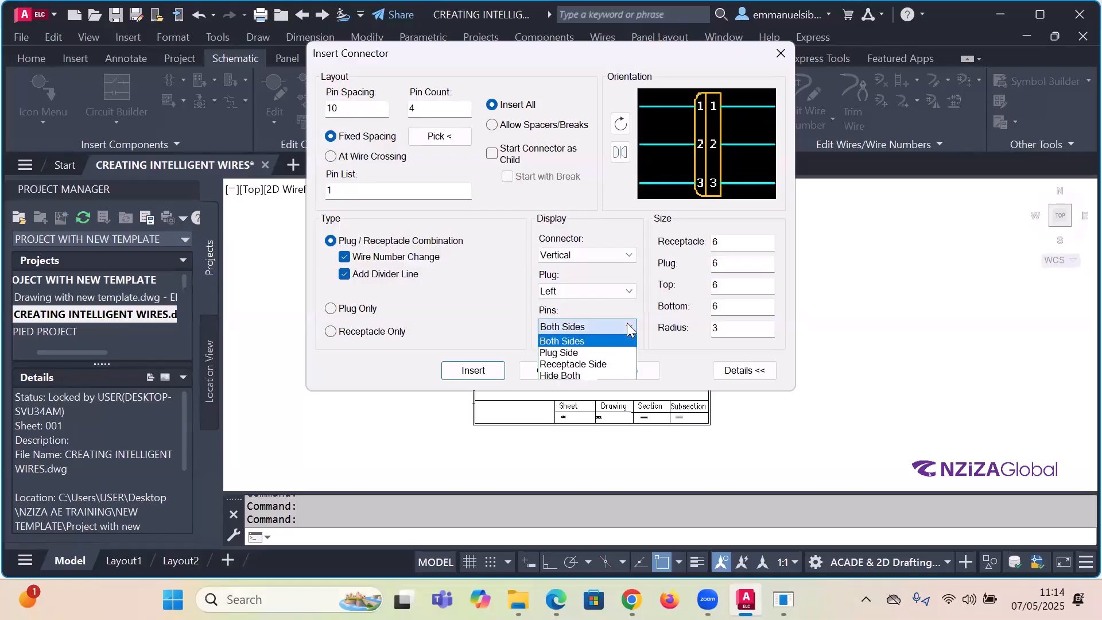
pyautogui.click(578, 354)
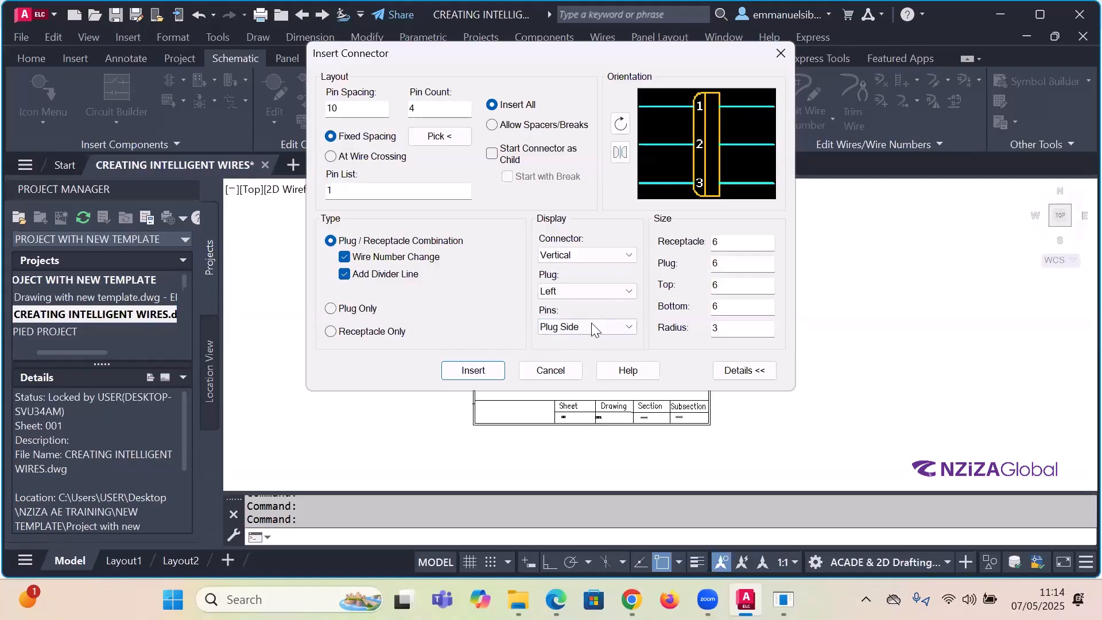
# - Preview the connector's pins on the Receptacle Side and with Hide Both, and set the pins to Both Sides
pyautogui.click(591, 325)
pyautogui.click(579, 363)
pyautogui.click(626, 297)
pyautogui.click(625, 304)
pyautogui.click(621, 330)
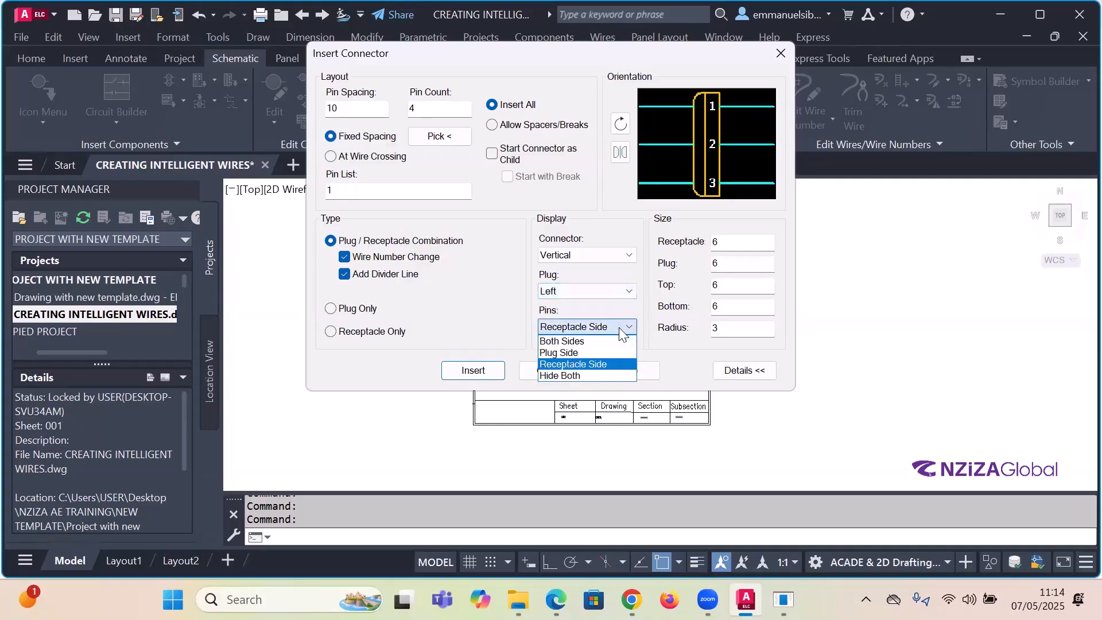
pyautogui.click(577, 375)
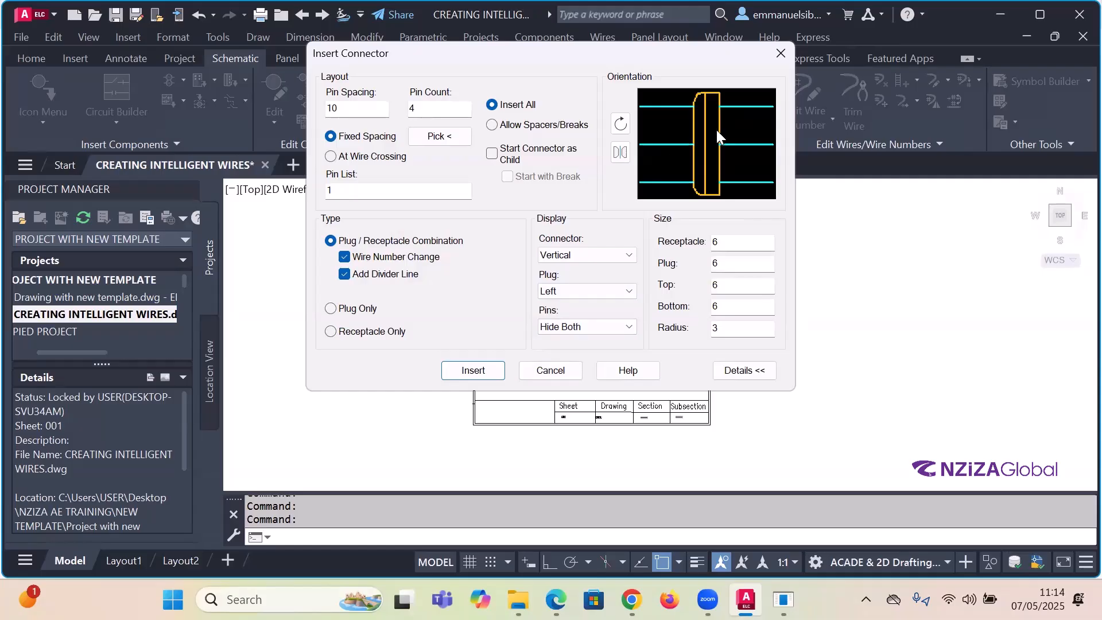
pyautogui.click(609, 327)
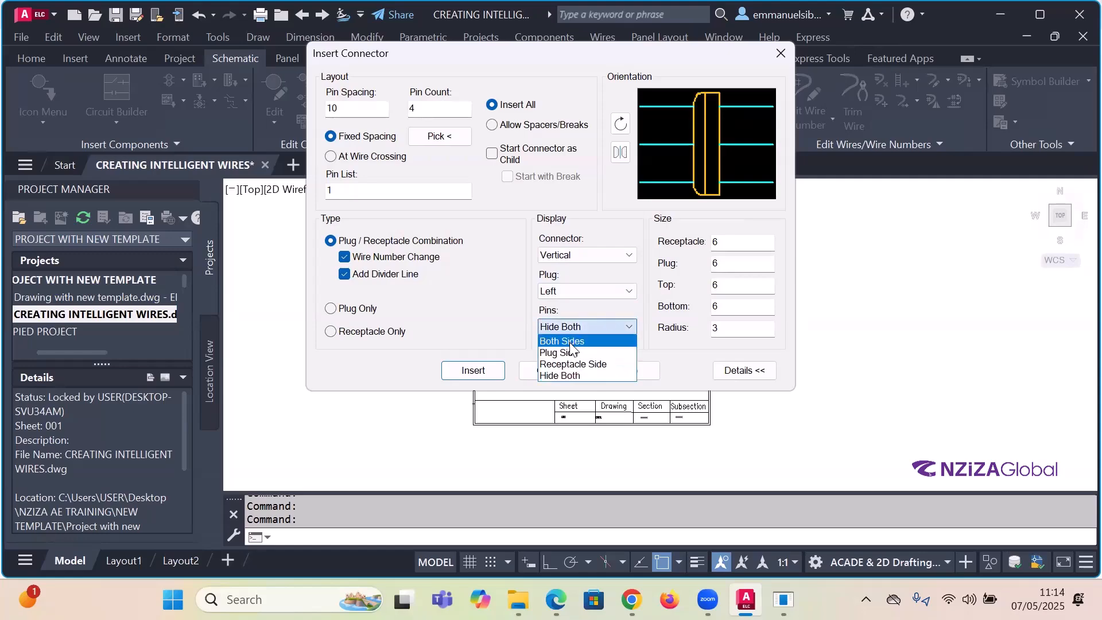
pyautogui.click(571, 341)
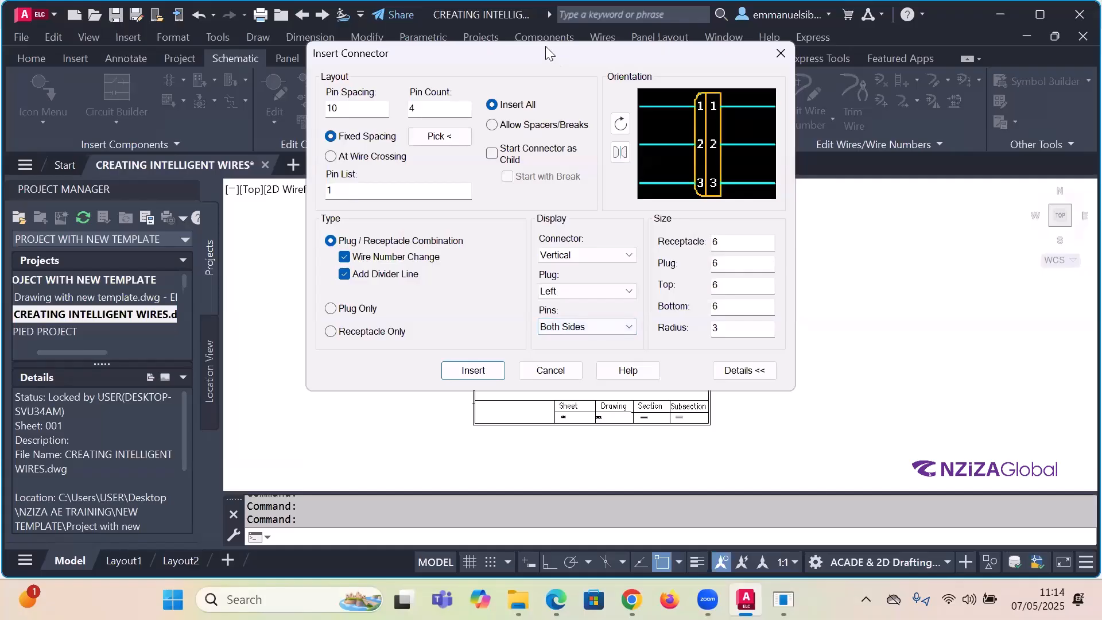
# - Insert the vertical four-pin plug/receptacle connector with fixed pin spacing of 10 near the upper-left corner of the drawing frame
pyautogui.moveTo(545, 47); pyautogui.dragTo(553, 19)
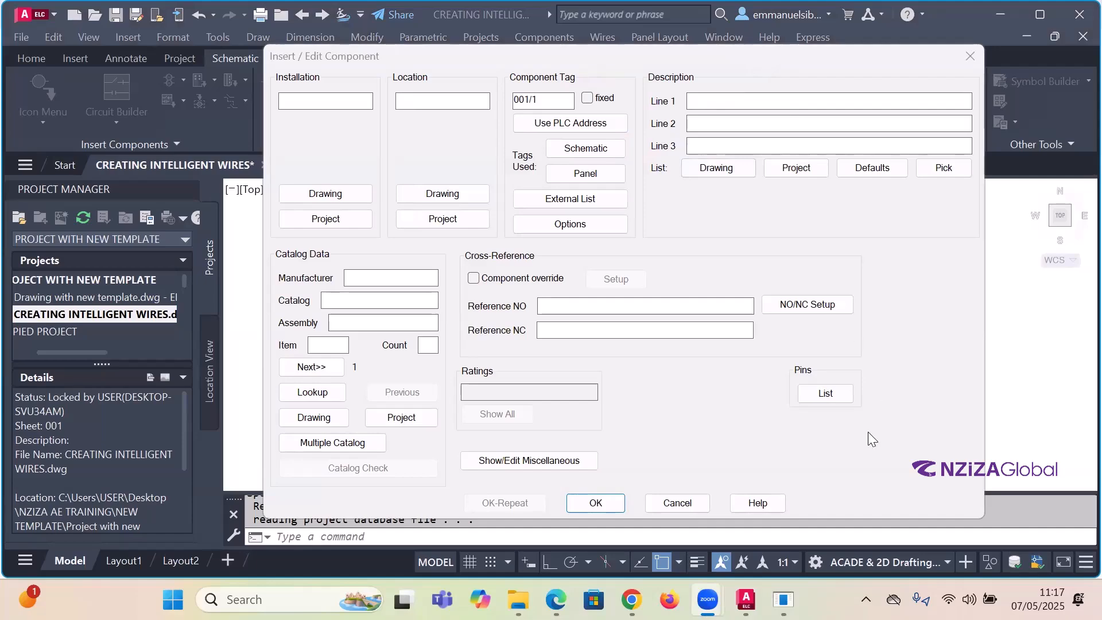
pyautogui.press('Escape')
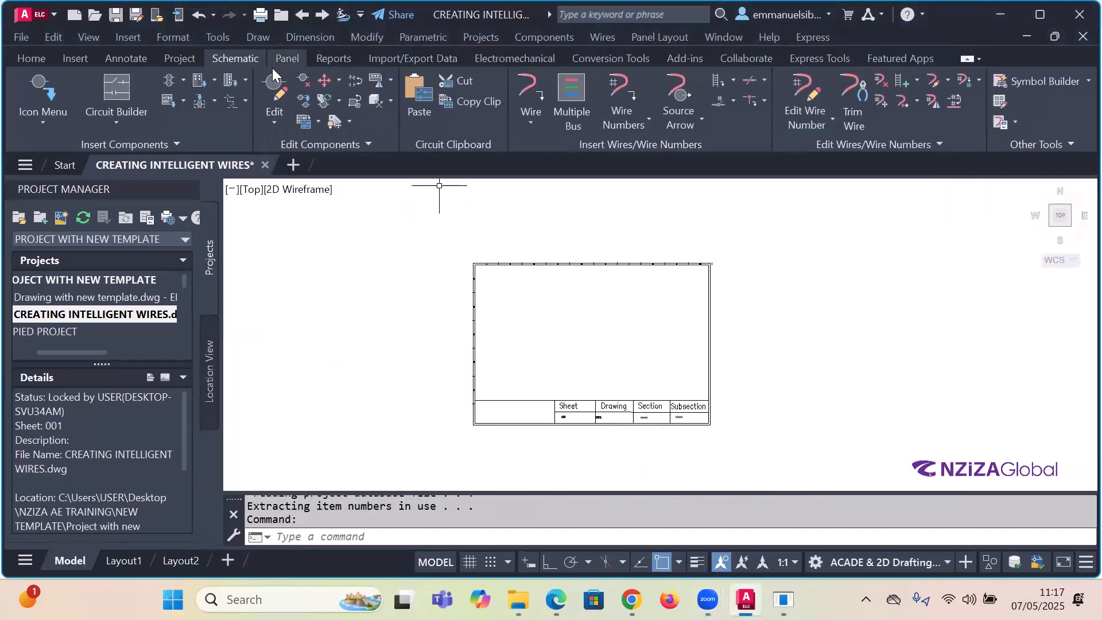
pyautogui.click(243, 79)
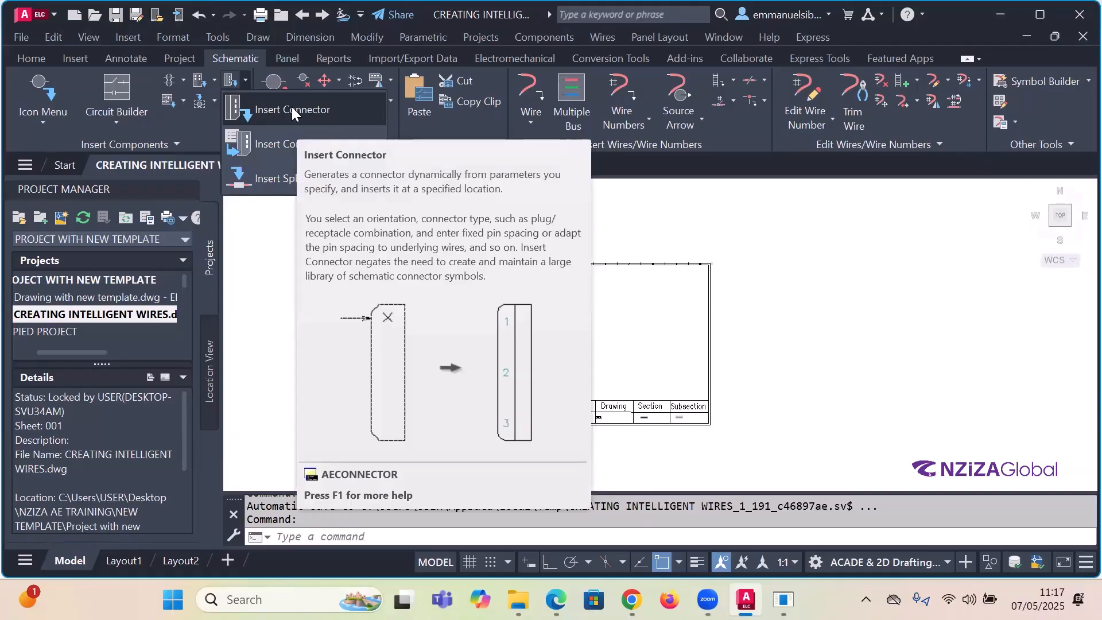
pyautogui.click(292, 107)
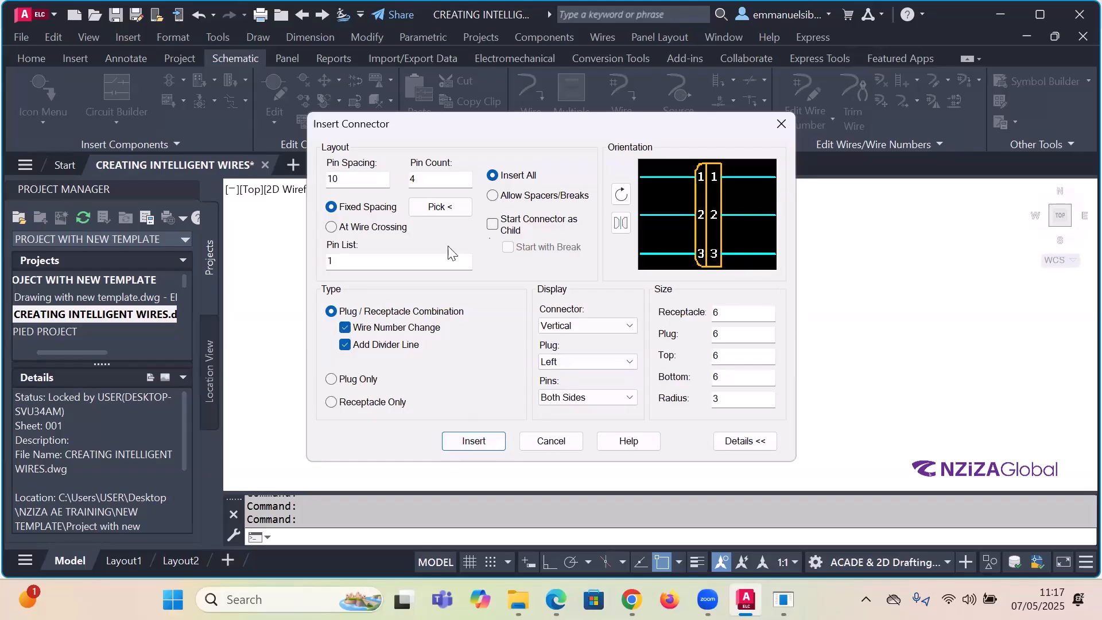
pyautogui.click(490, 440)
pyautogui.scroll(2, 528, 298)
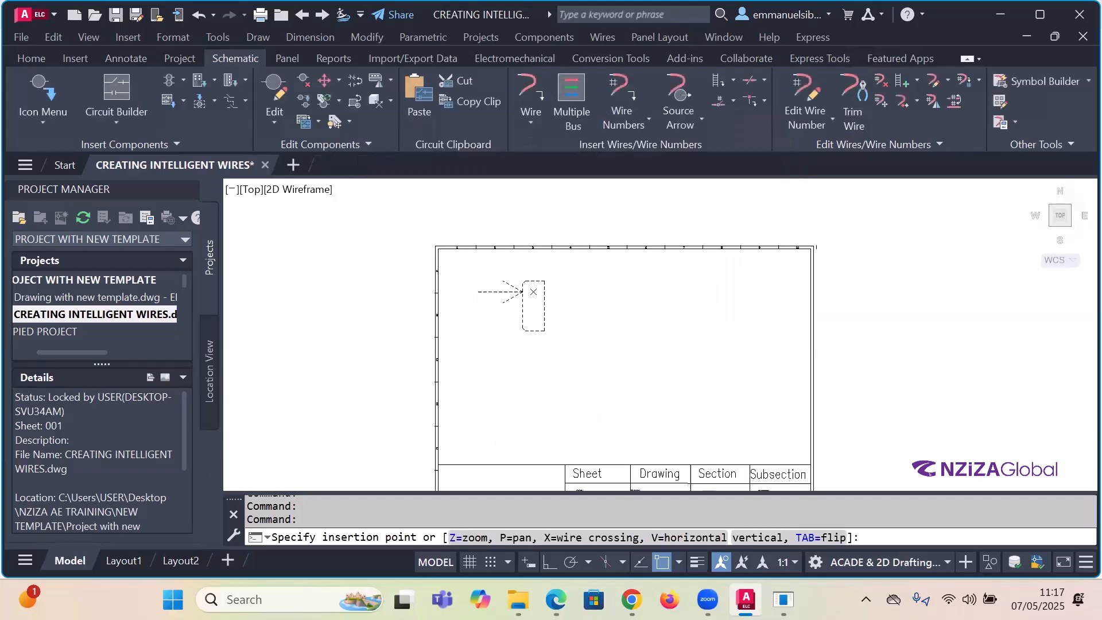
pyautogui.scroll(-4, 525, 236)
pyautogui.scroll(4, 522, 258)
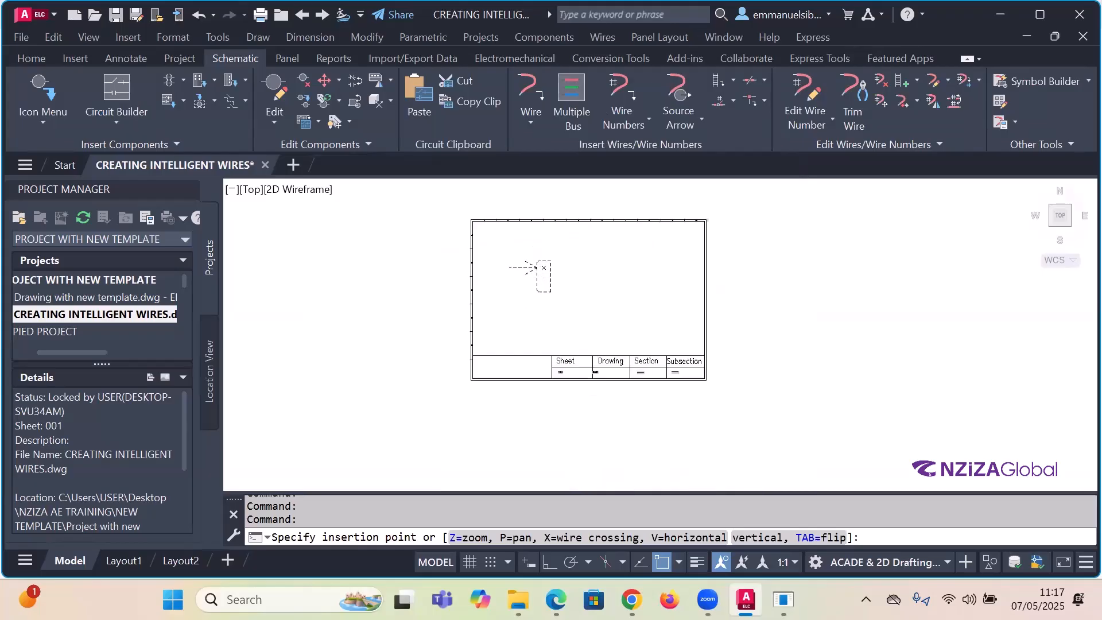
pyautogui.click(473, 237)
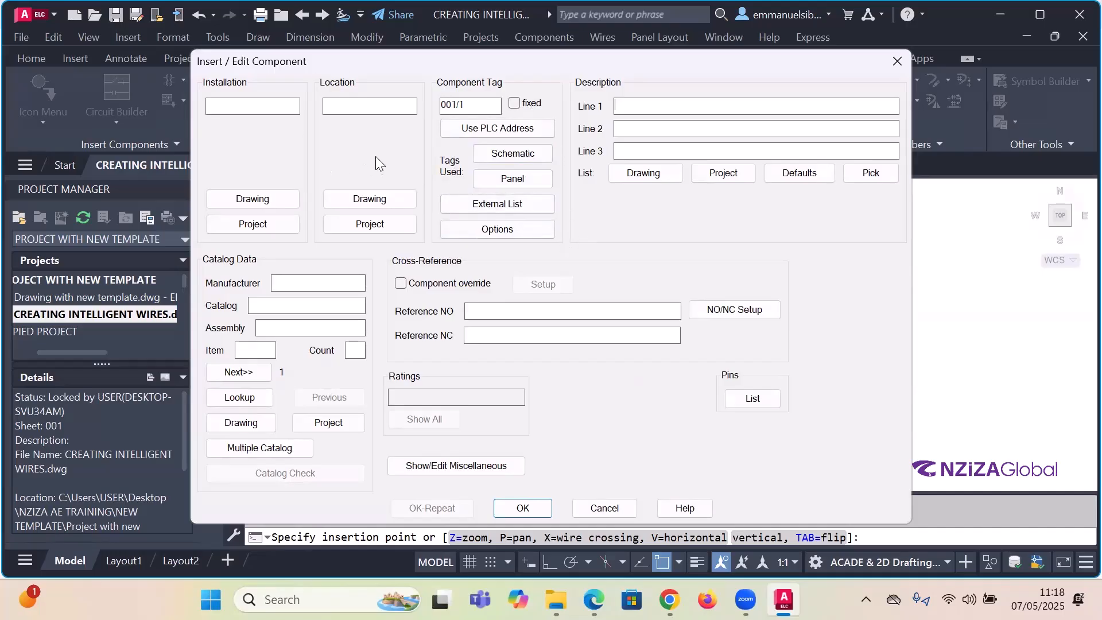
# - Enter "Connector" as the component's first description line and accept the component data
pyautogui.click(636, 106)
pyautogui.write('Connector')
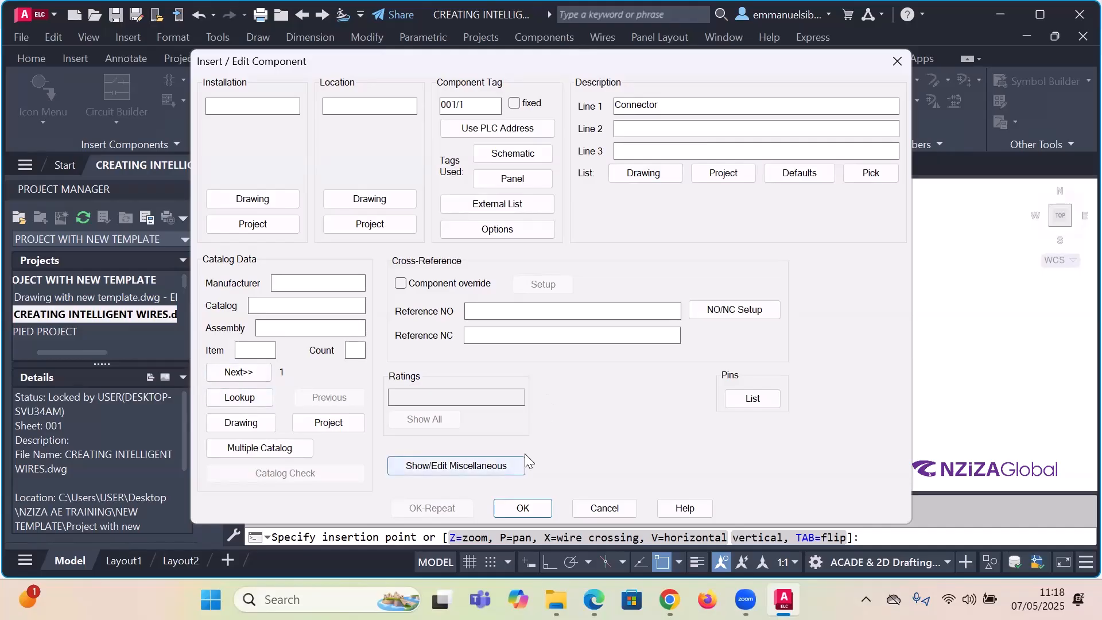
pyautogui.press('Return')
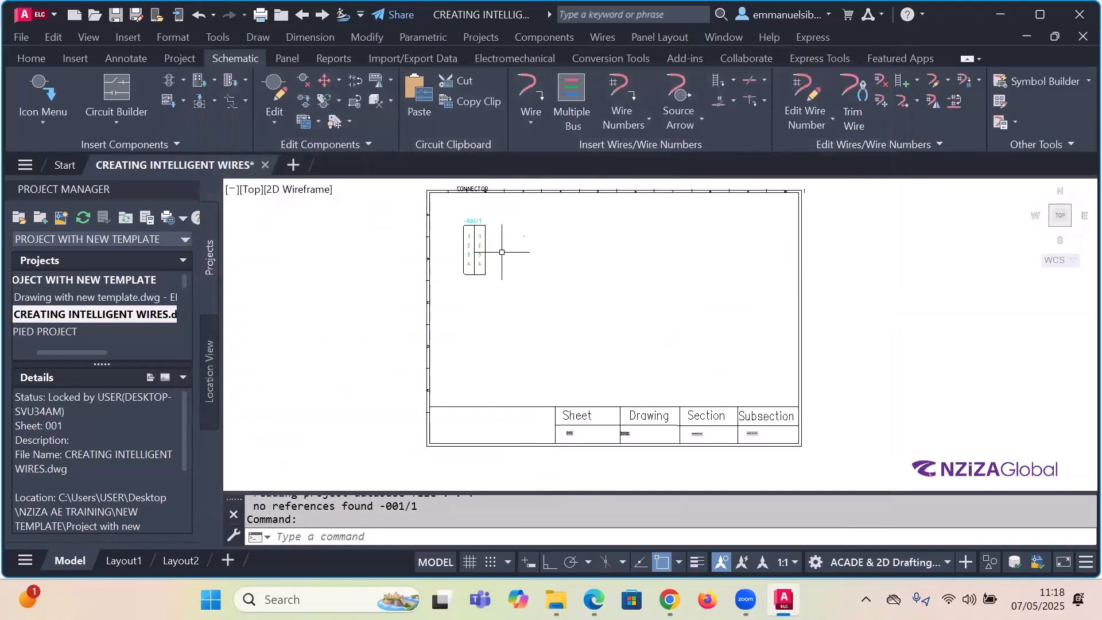
# - Examine the inserted connector's tag and pin numbers up close, along with the editing commands available for it
pyautogui.scroll(5, 501, 252)
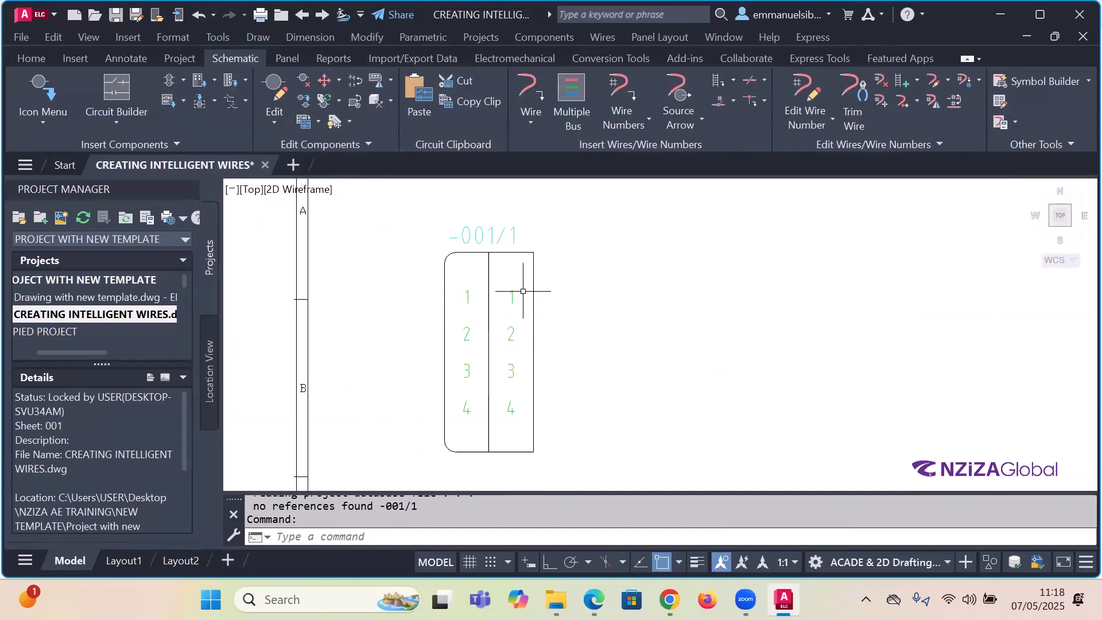
pyautogui.click(670, 361)
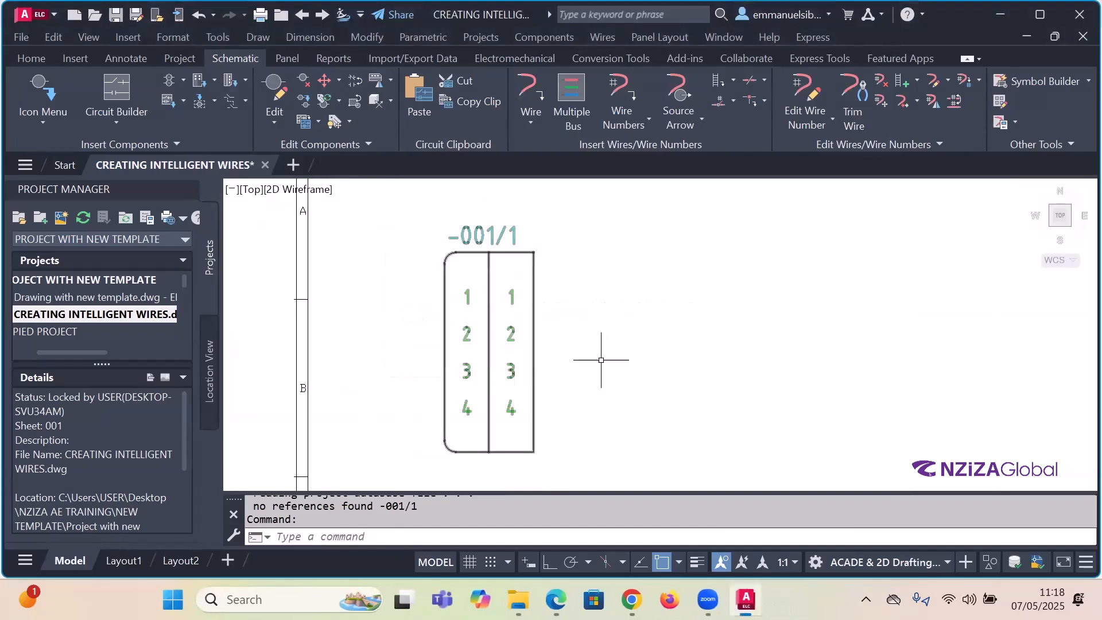
pyautogui.scroll(4, 487, 224)
pyautogui.scroll(-8, 492, 232)
pyautogui.scroll(6, 495, 227)
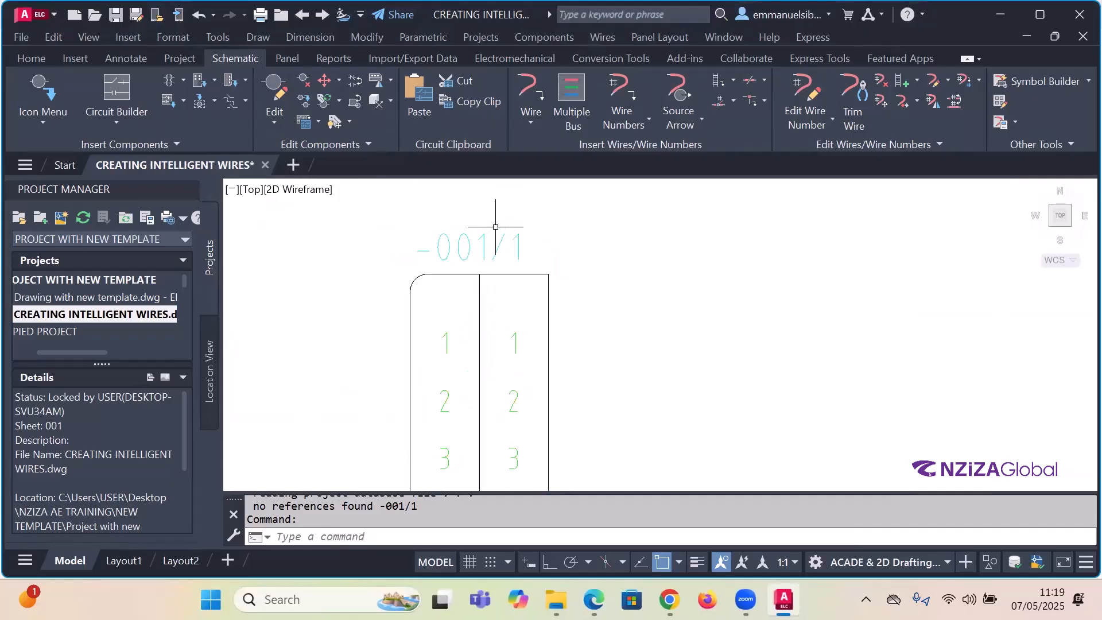
pyautogui.doubleClick(481, 244)
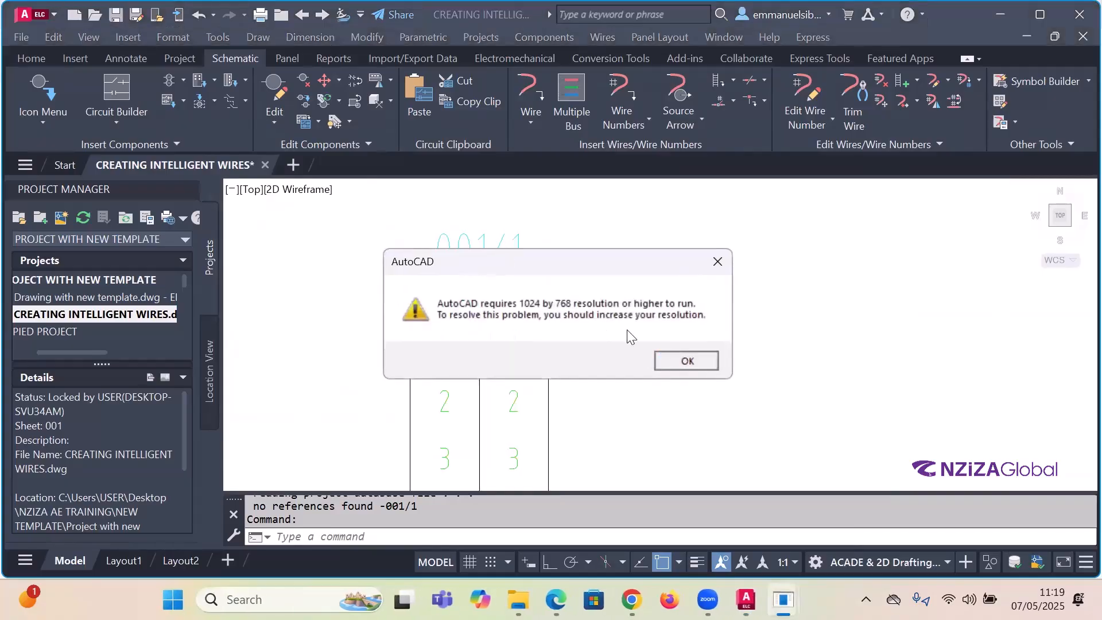
pyautogui.click(668, 358)
pyautogui.scroll(4, 509, 253)
pyautogui.scroll(-2, 505, 233)
pyautogui.scroll(-2, 505, 232)
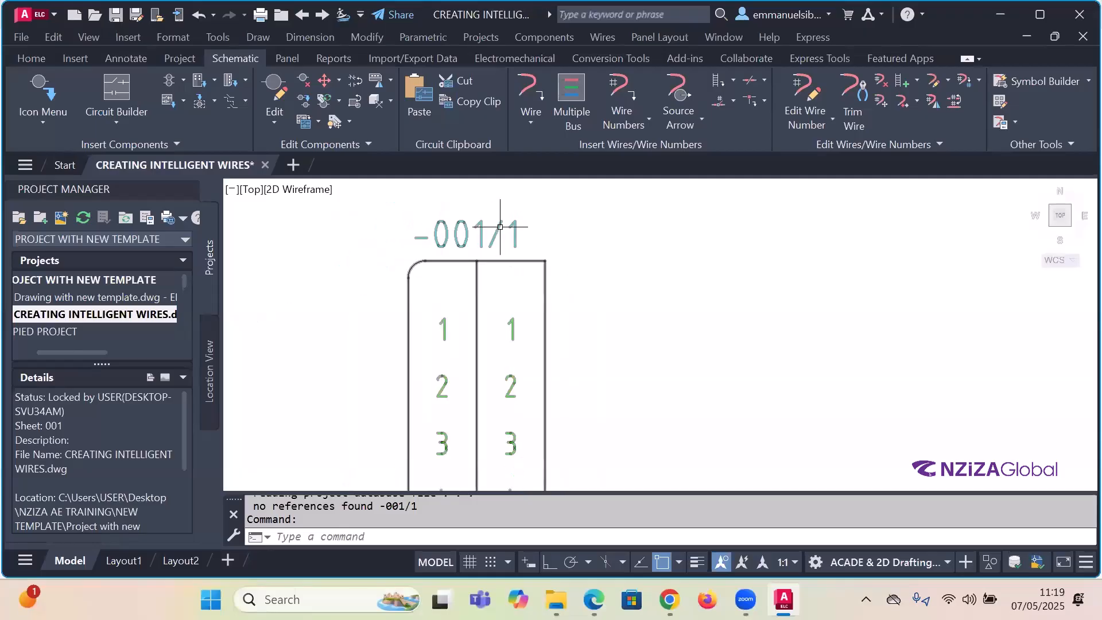
pyautogui.scroll(-4, 500, 226)
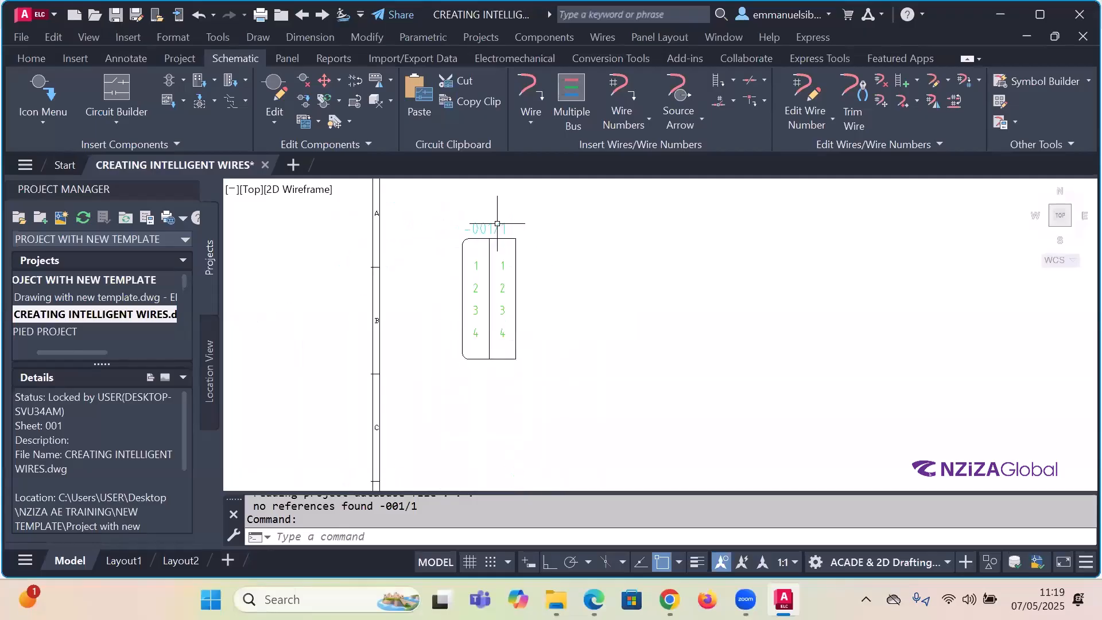
pyautogui.rightClick(506, 310)
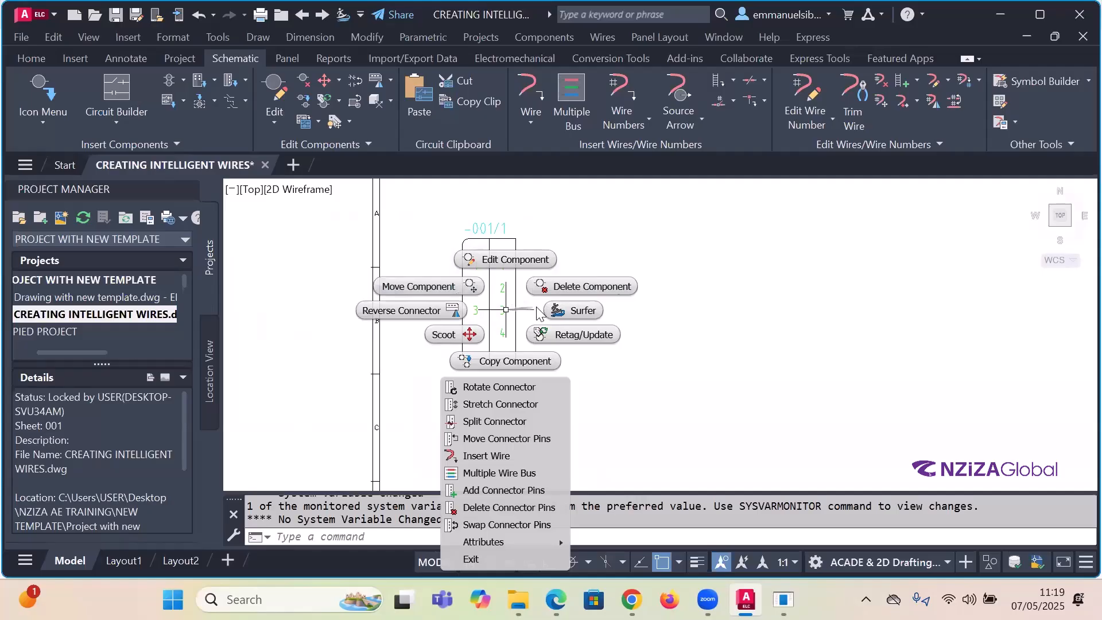
pyautogui.click(527, 246)
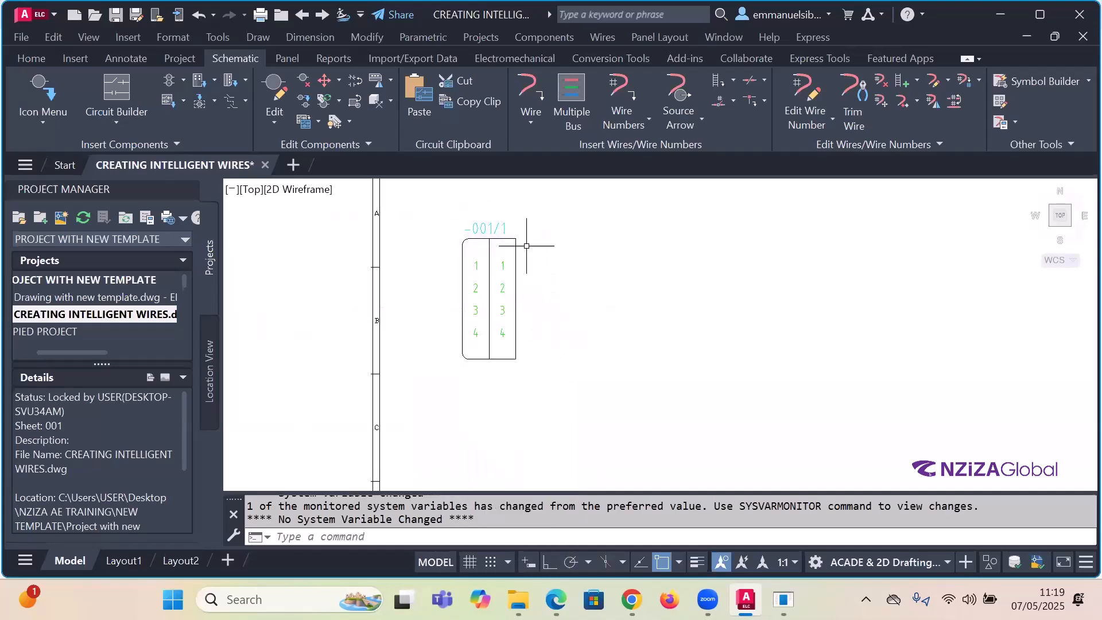
# - Move the connector down with Move Component so that it and its description label sit inside the drawing frame
pyautogui.scroll(2, 520, 284)
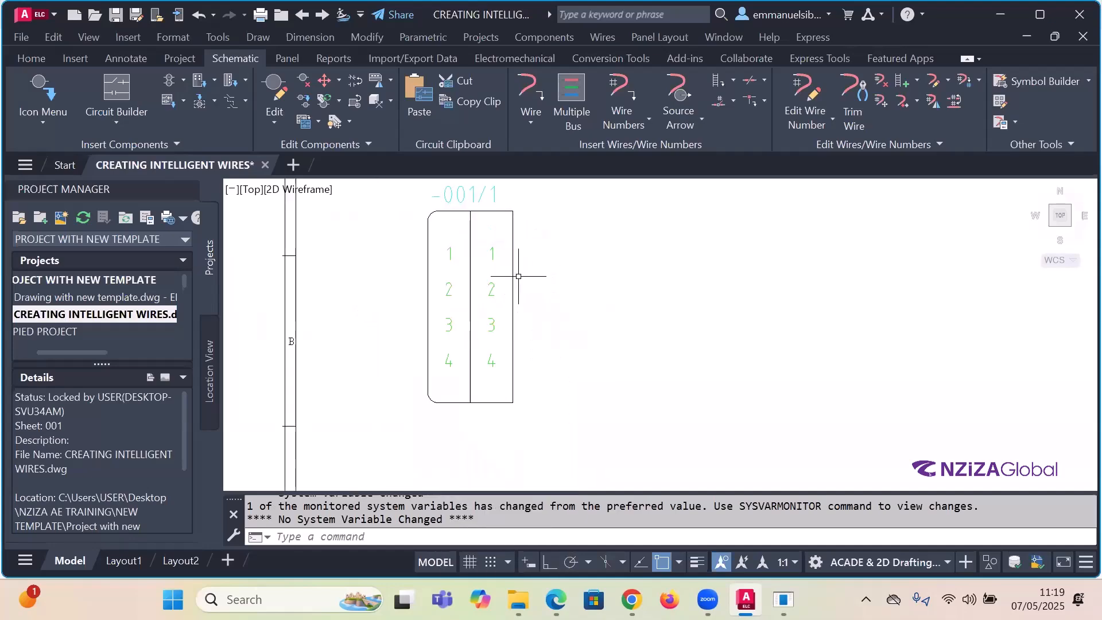
pyautogui.scroll(-4, 457, 326)
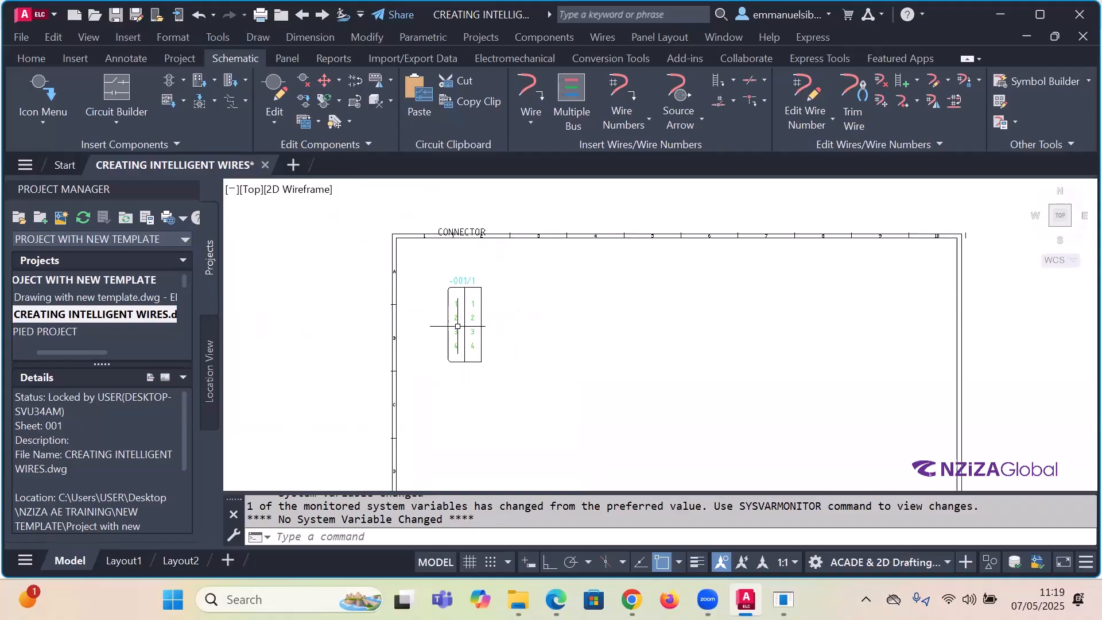
pyautogui.scroll(2, 476, 238)
pyautogui.hotkey('ctrl', 'a')
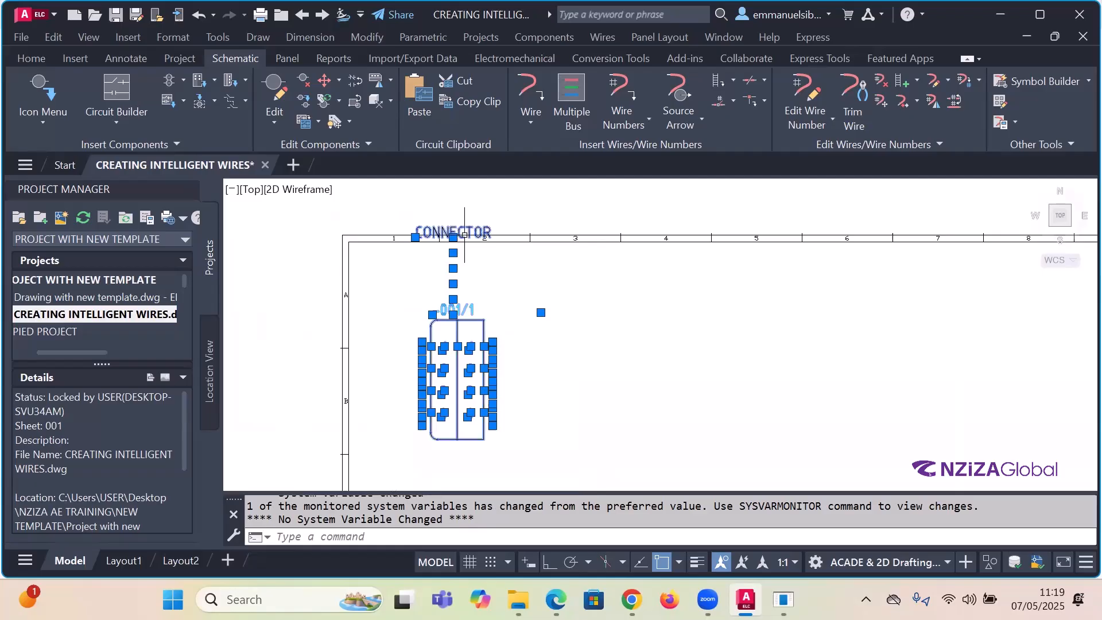
pyautogui.press('Escape')
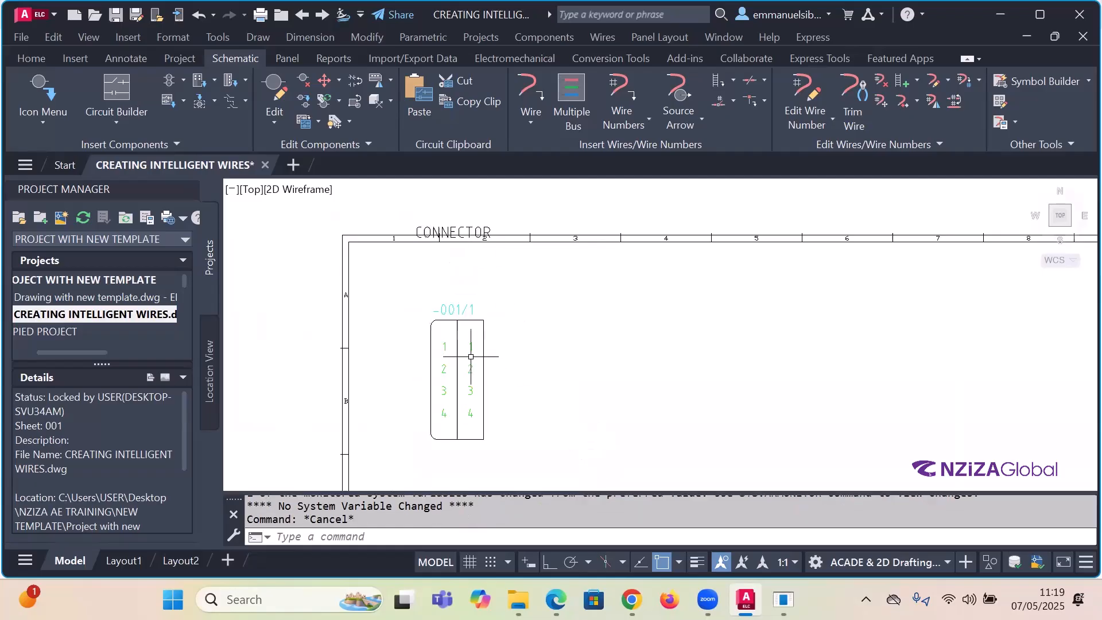
pyautogui.hotkey('ctrl', 'a')
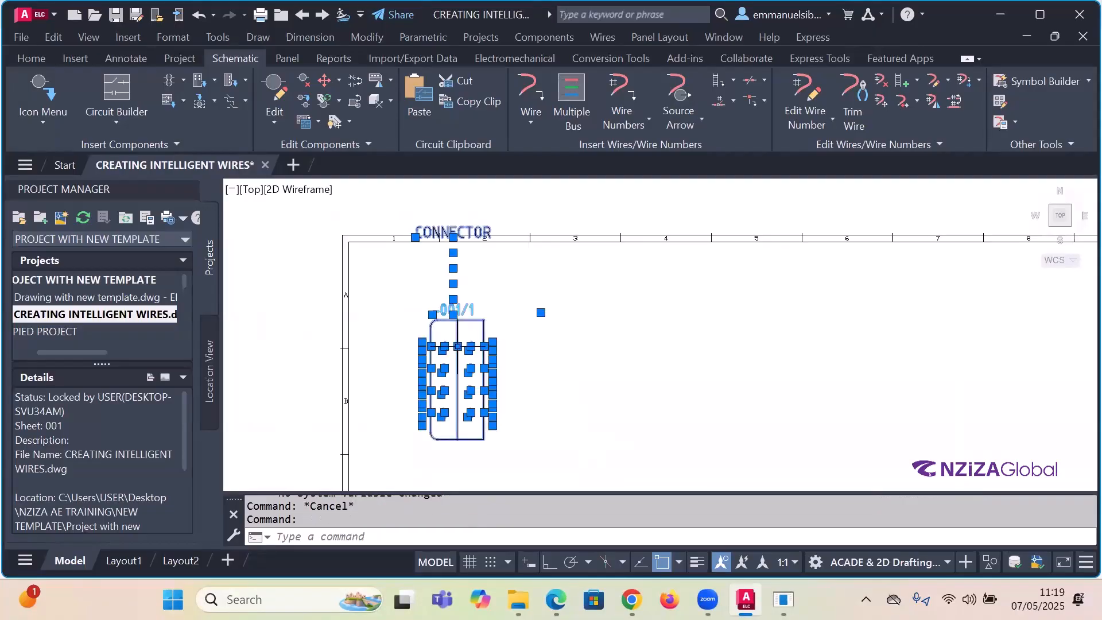
pyautogui.click(348, 123)
pyautogui.click(340, 101)
pyautogui.click(340, 83)
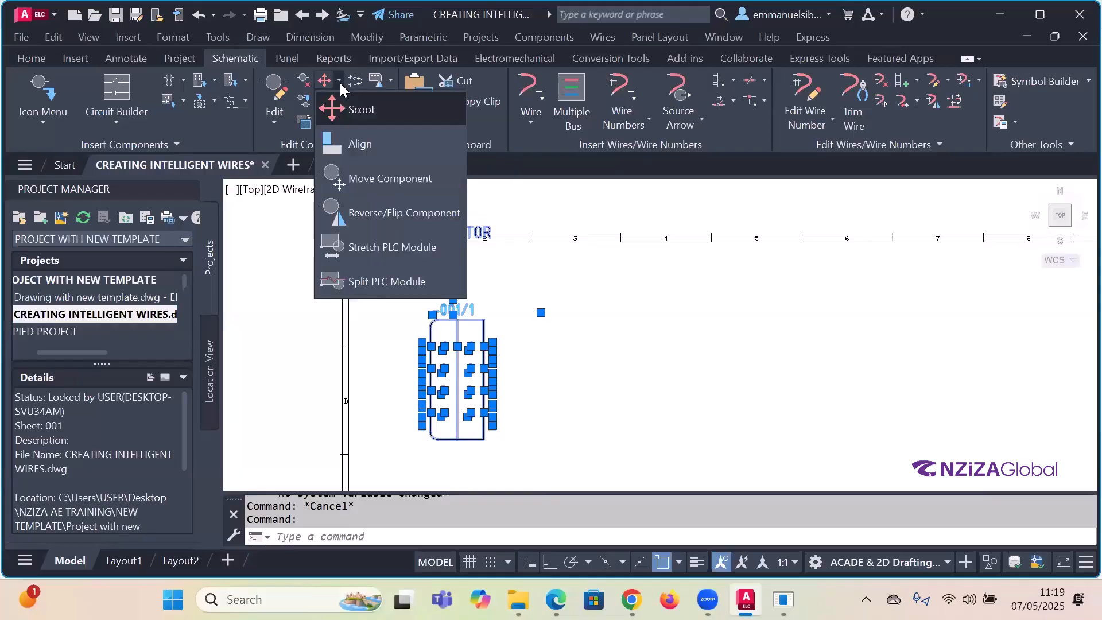
pyautogui.click(382, 181)
pyautogui.click(458, 379)
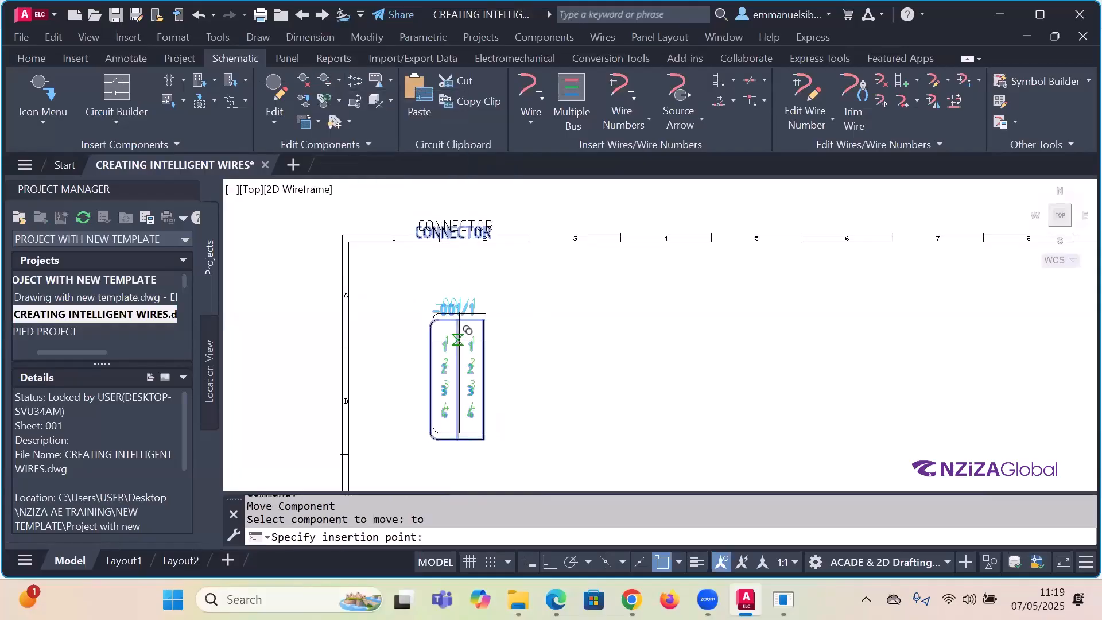
pyautogui.scroll(-4, 484, 430)
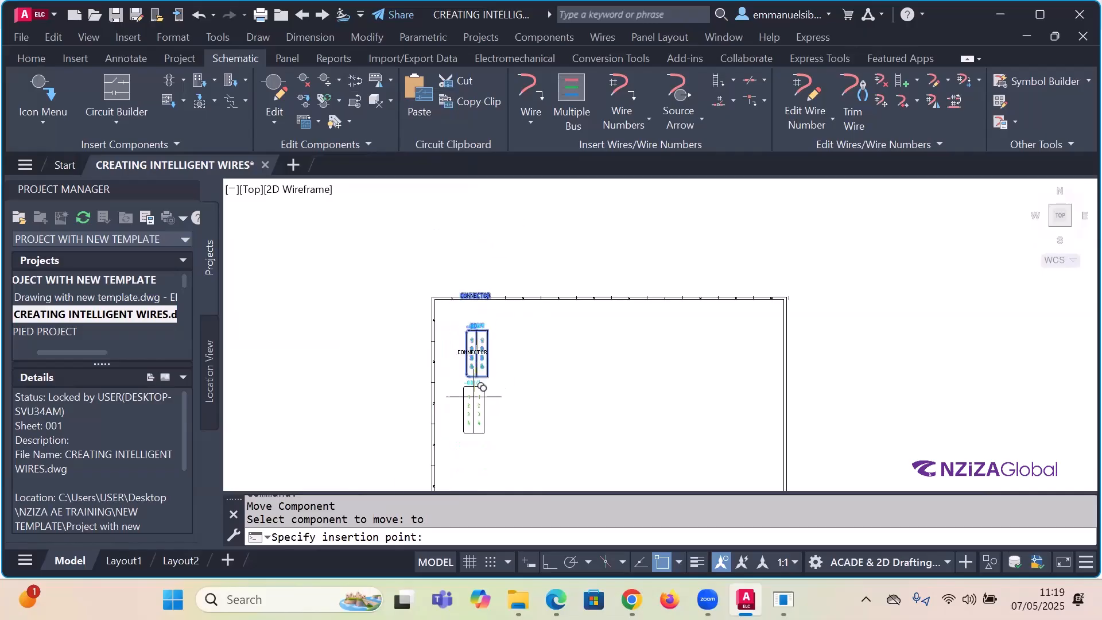
pyautogui.click(481, 386)
pyautogui.press('Escape')
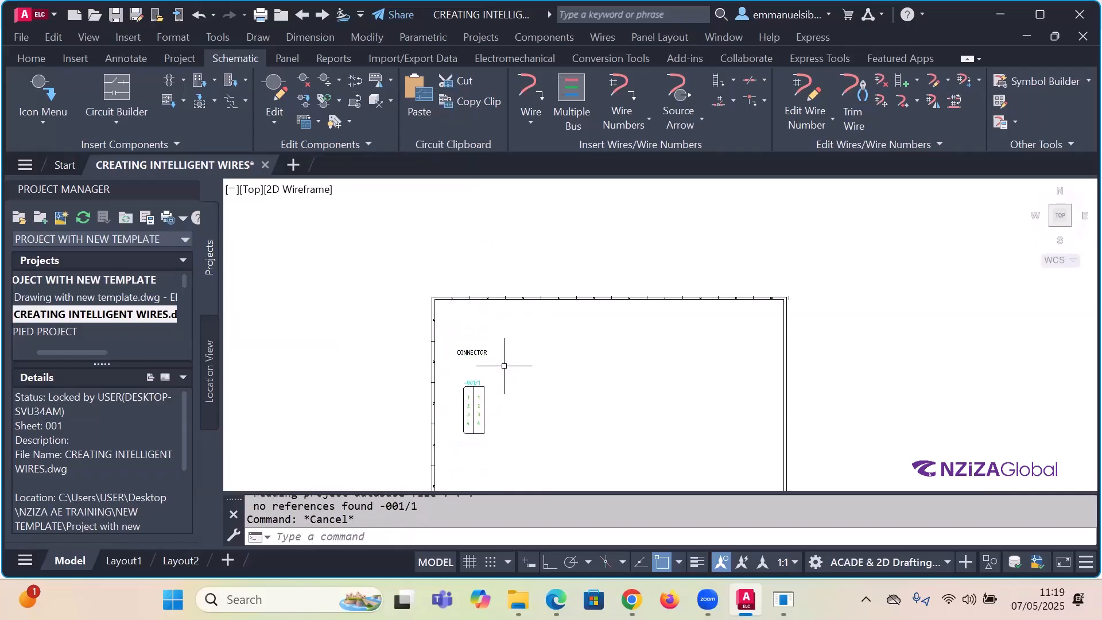
# - Review the moved connector's component data, including its tag and description lines, and close it without edits
pyautogui.scroll(-2, 490, 270)
pyautogui.scroll(4, 499, 339)
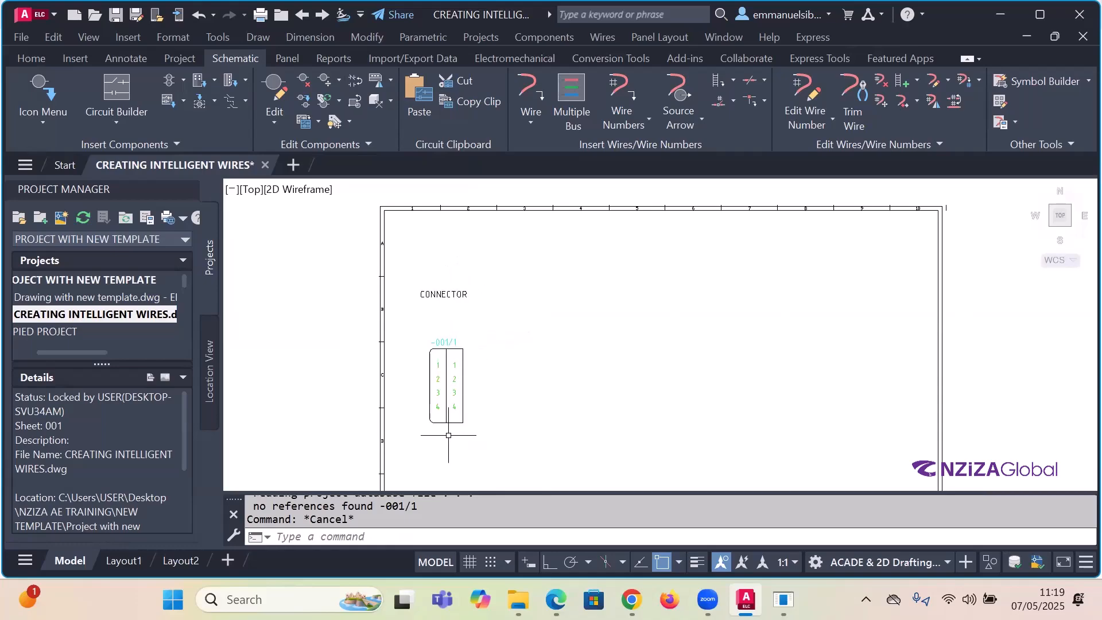
pyautogui.click(447, 378)
pyautogui.rightClick(446, 378)
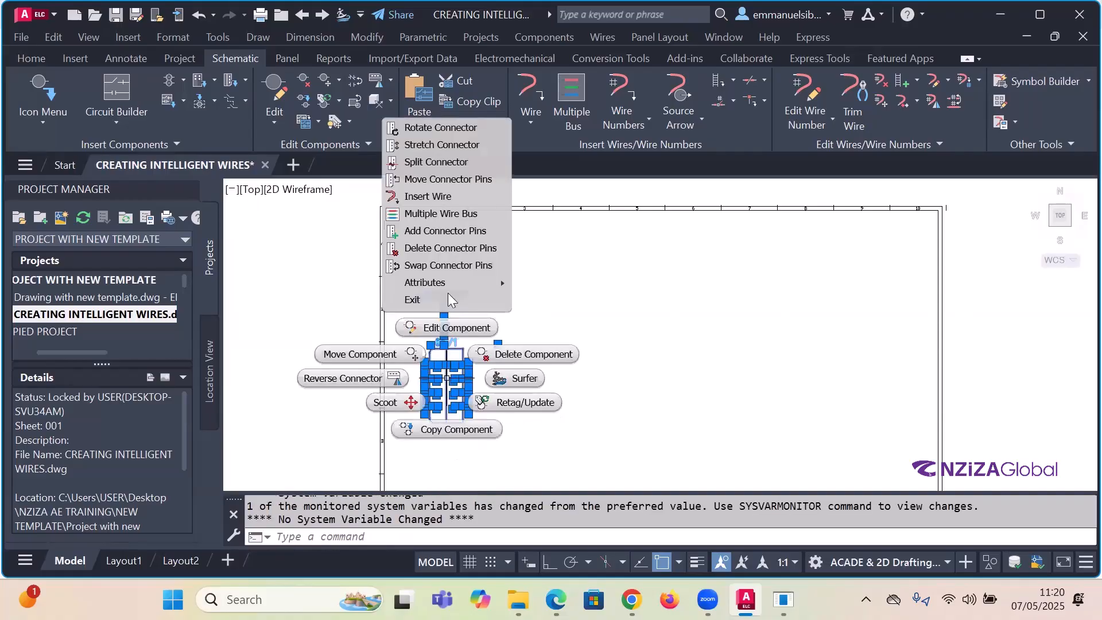
pyautogui.click(449, 329)
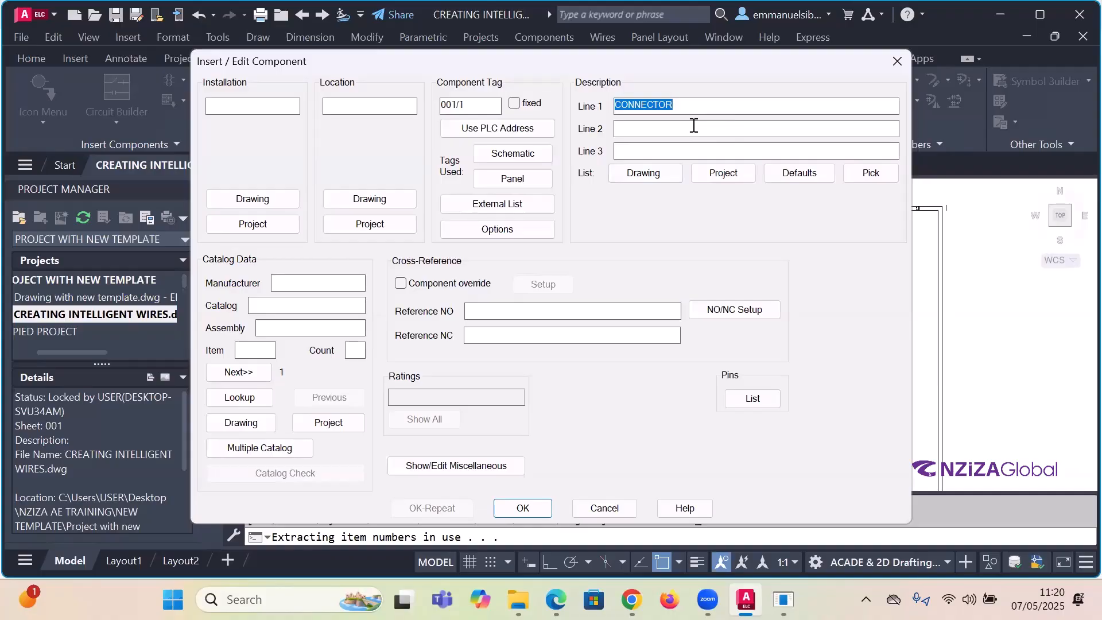
pyautogui.press('Return')
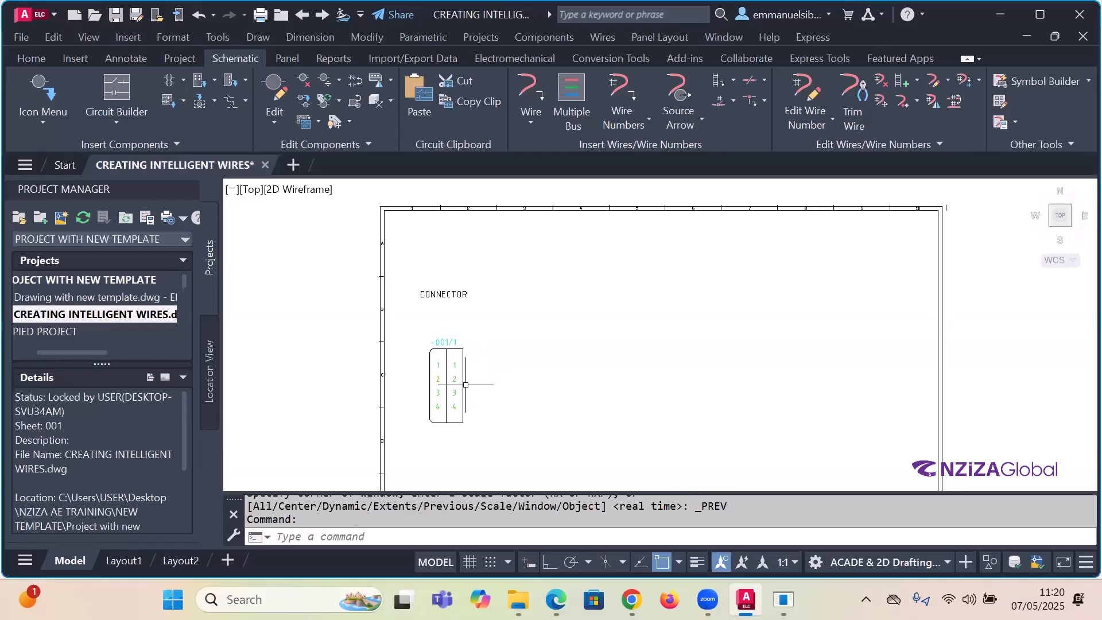
pyautogui.scroll(-2, 470, 371)
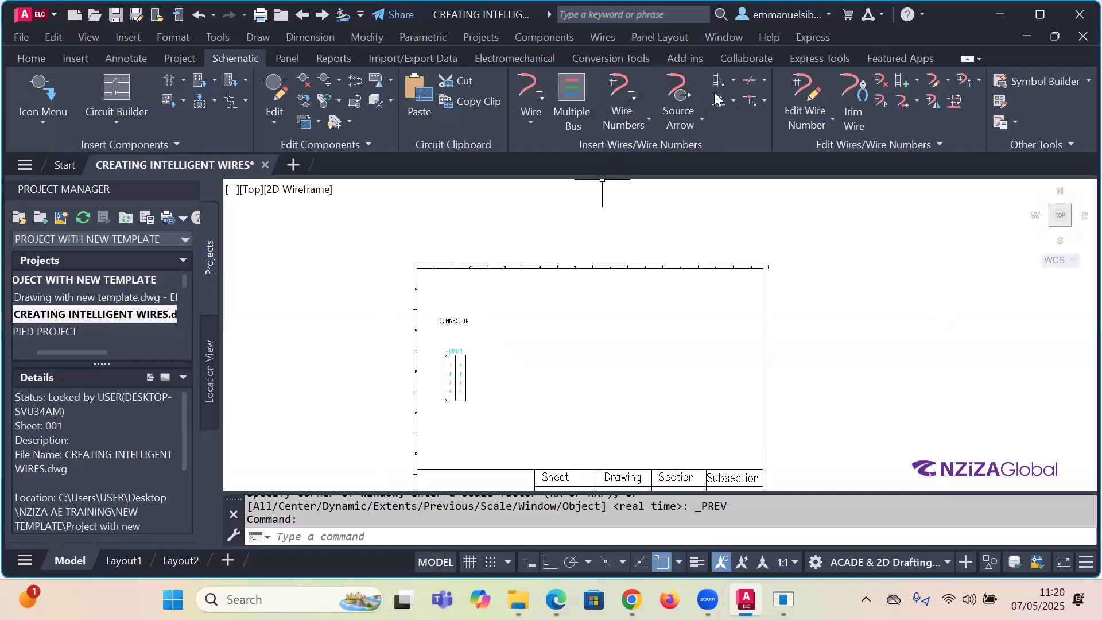
# - Start a multiple wire bus with the Component (Multiple Wires) starting option and 20 horizontal and vertical spacing
pyautogui.click(571, 95)
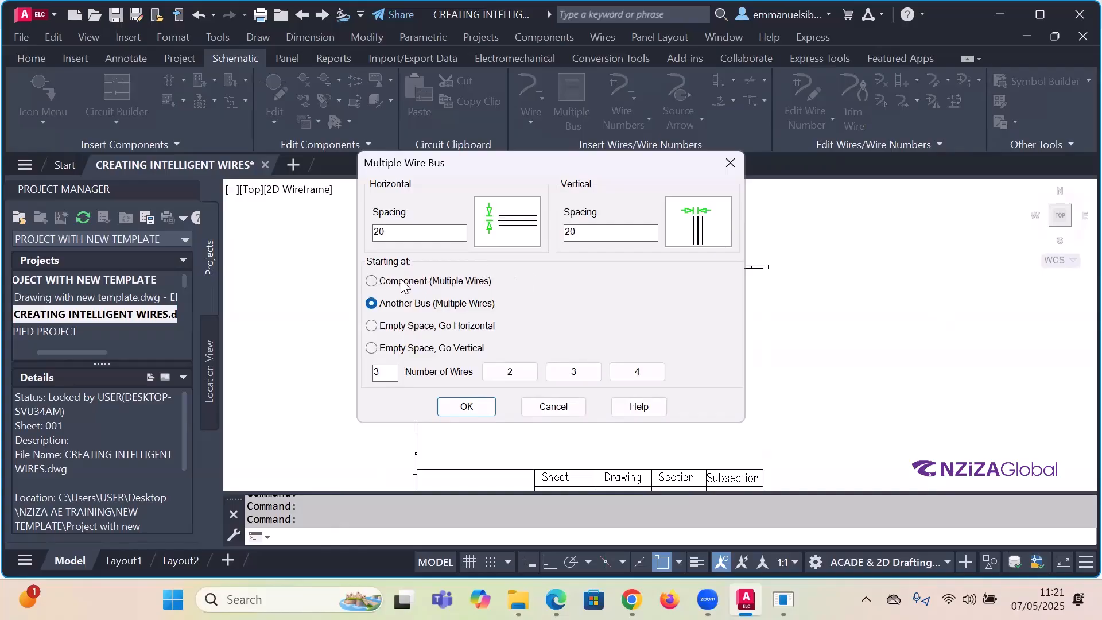
pyautogui.click(372, 281)
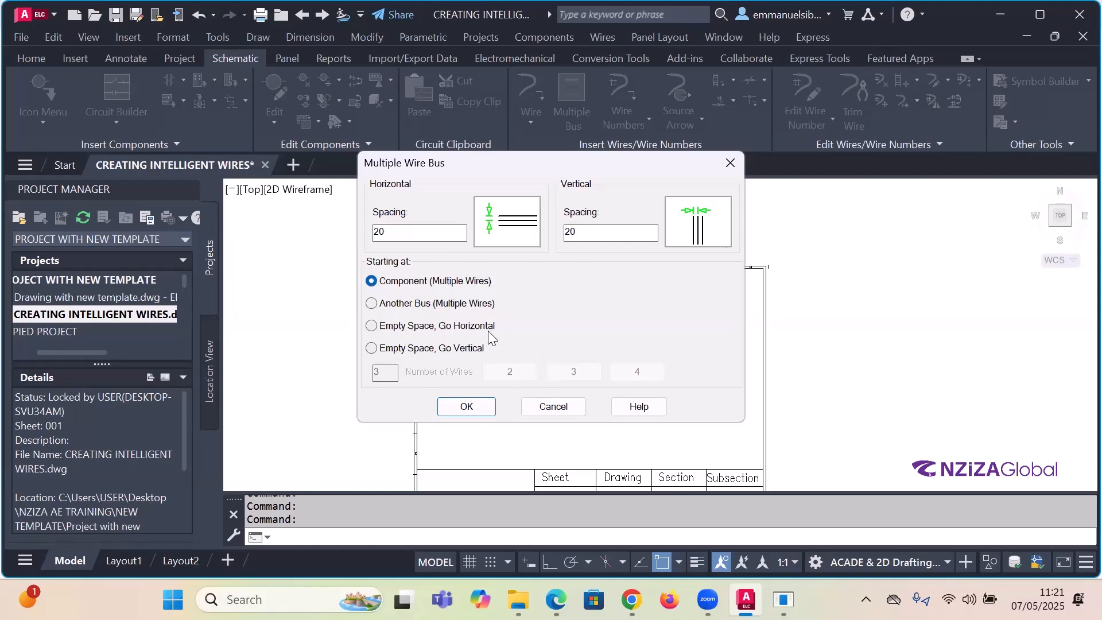
pyautogui.click(476, 409)
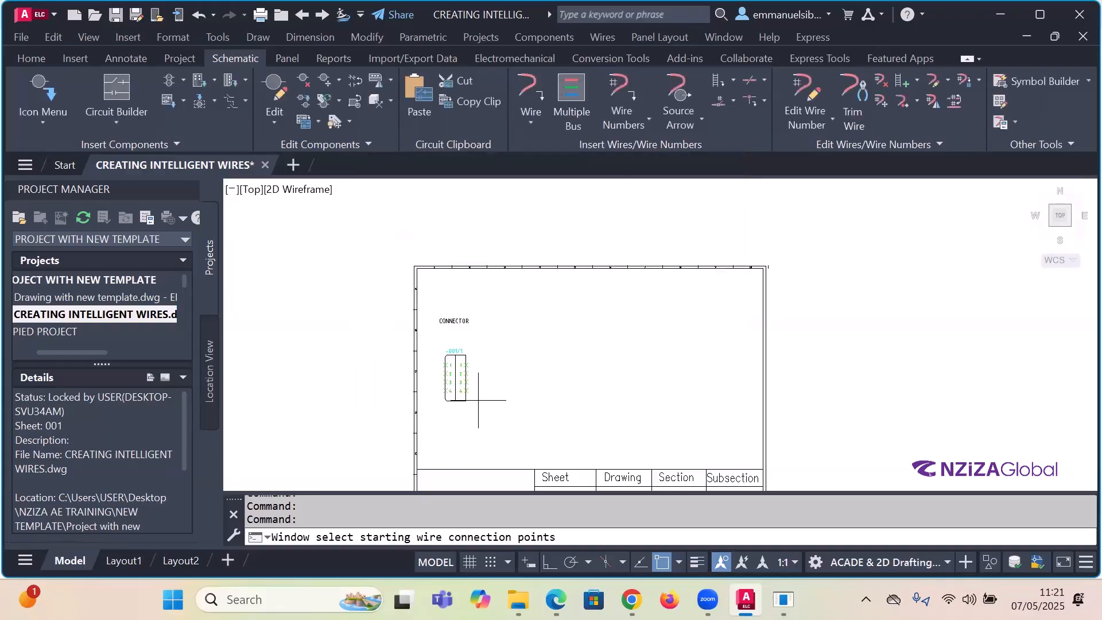
# - Window-select the four wire connection points on the connector's right side, pins 1 to 4, as the bus start
pyautogui.scroll(6, 469, 331)
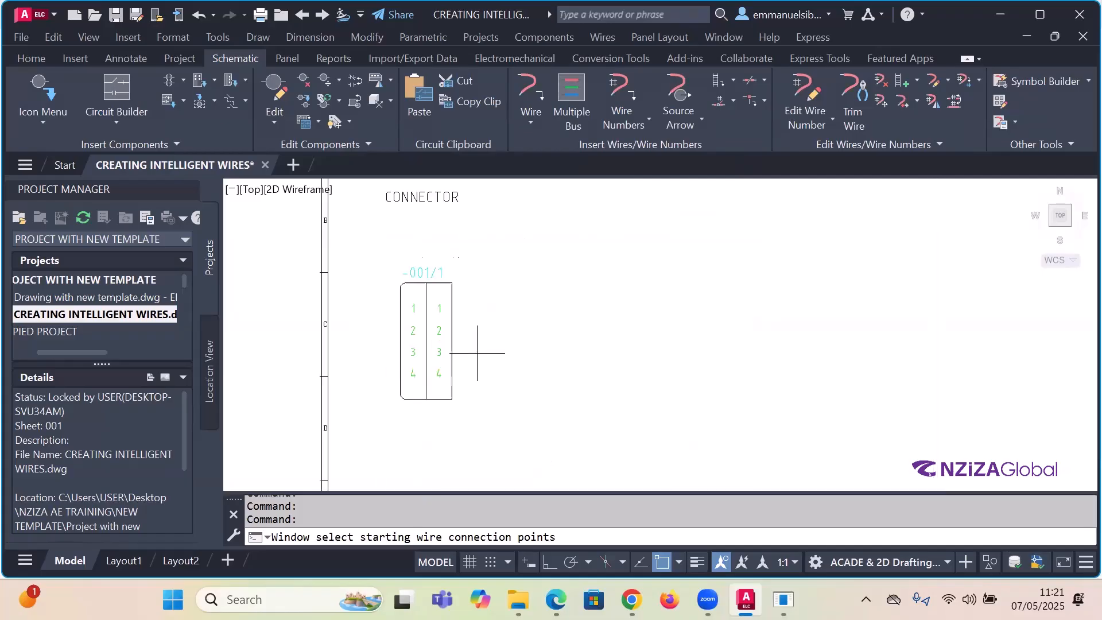
pyautogui.click(467, 418)
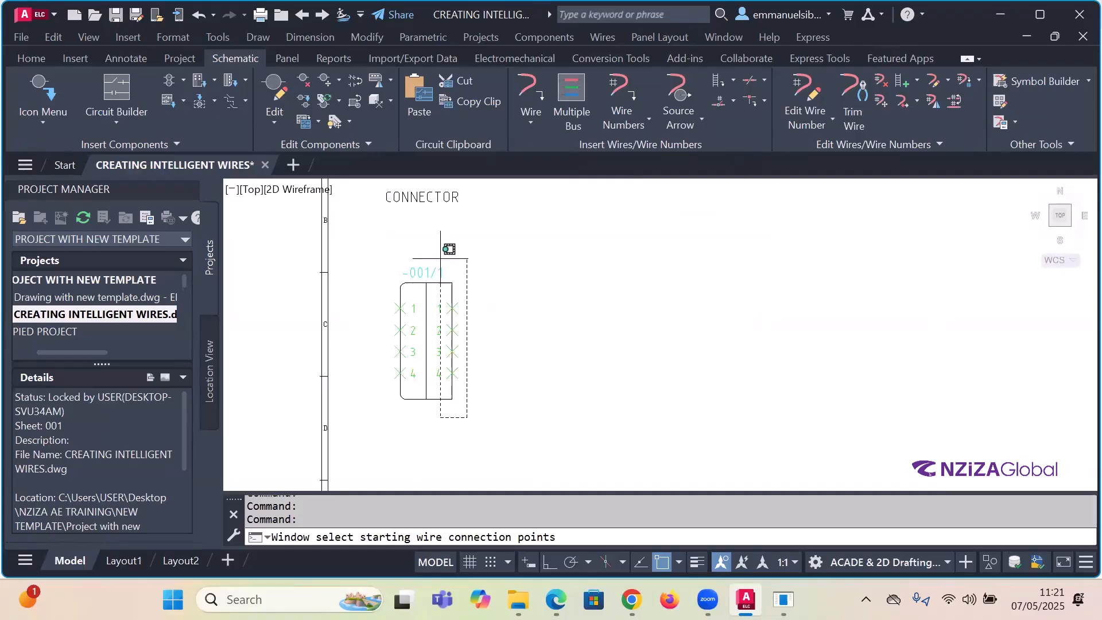
pyautogui.click(440, 258)
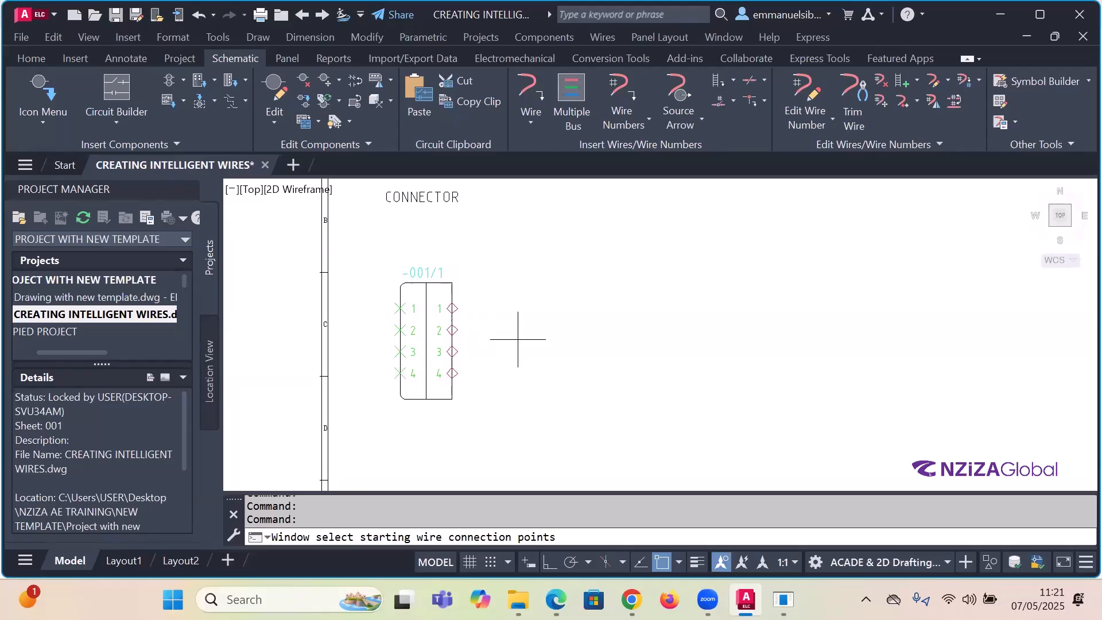
pyautogui.scroll(4, 453, 311)
pyautogui.scroll(2, 451, 310)
pyautogui.scroll(-8, 620, 334)
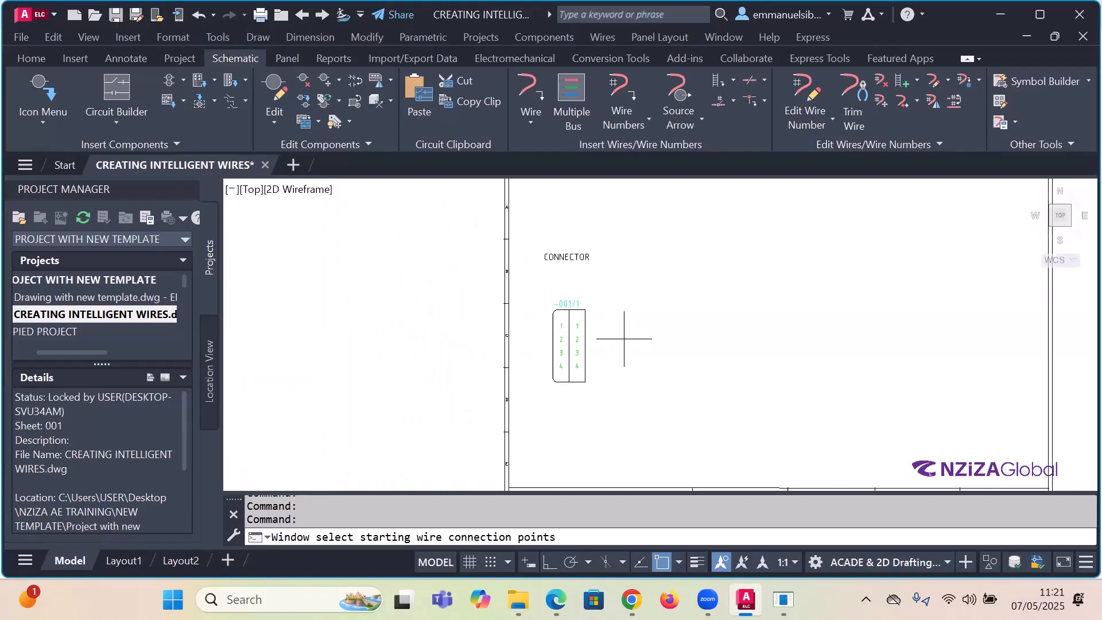
pyautogui.scroll(2, 619, 334)
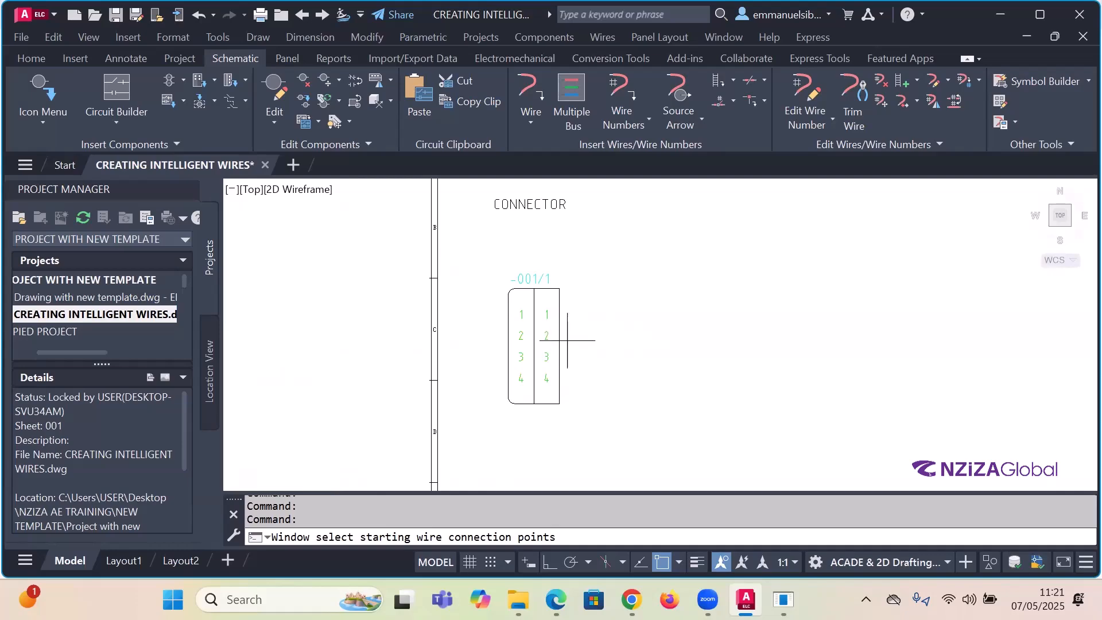
pyautogui.scroll(2, 574, 358)
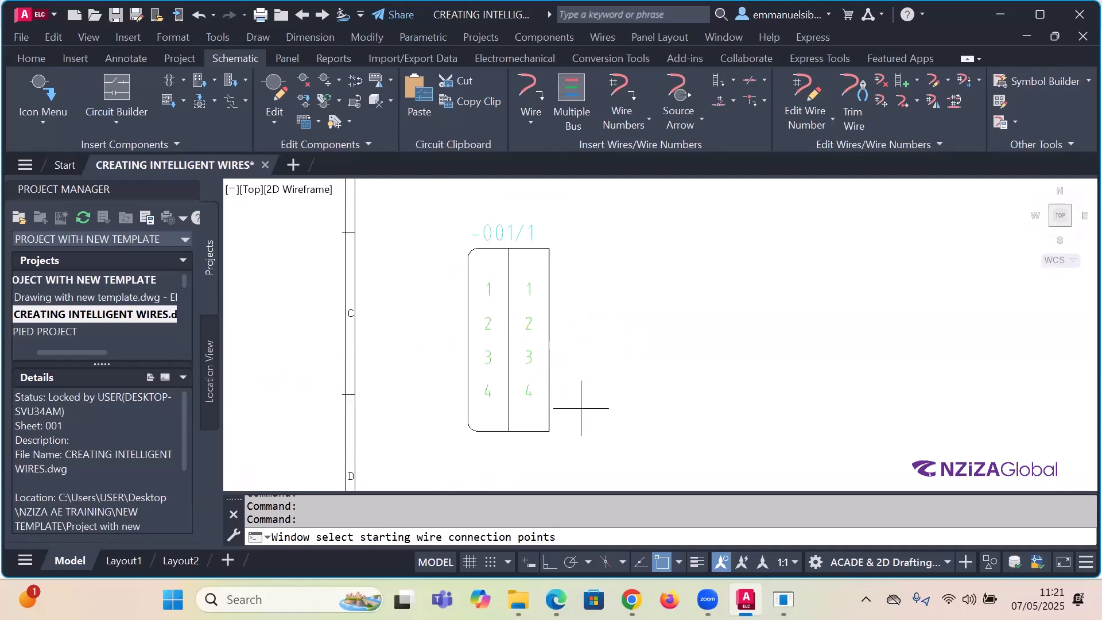
pyautogui.click(569, 447)
pyautogui.click(603, 426)
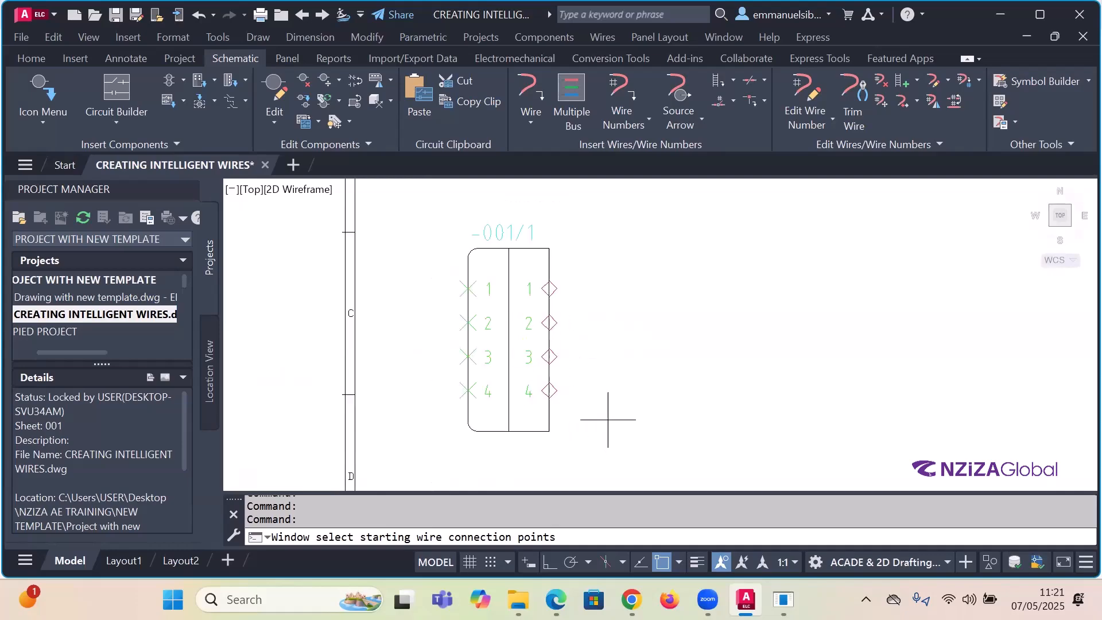
pyautogui.scroll(3, 561, 389)
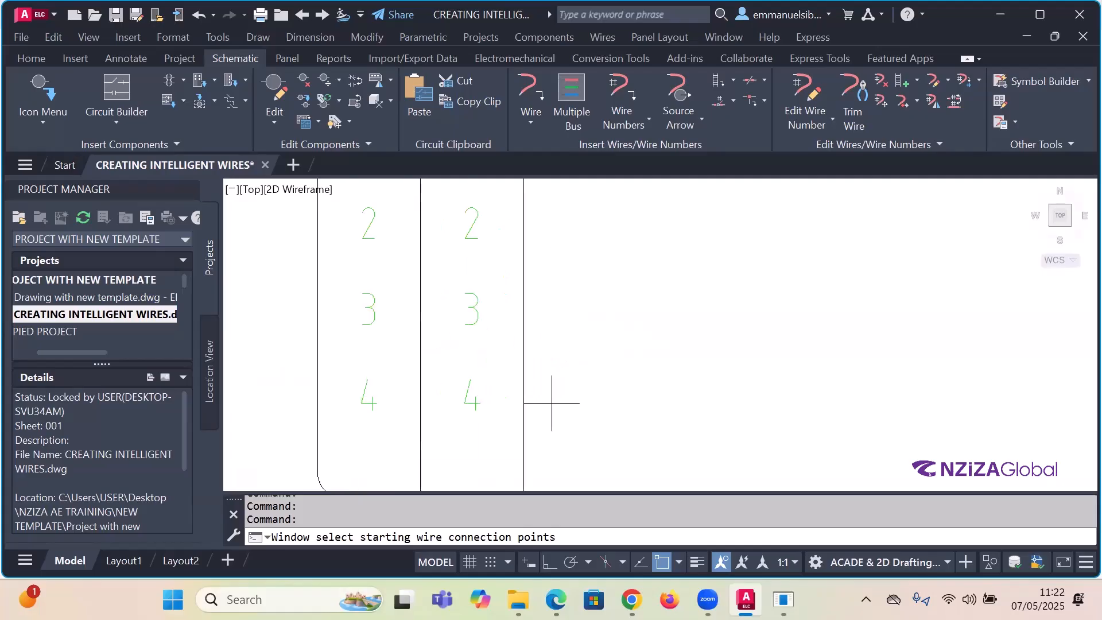
pyautogui.click(557, 402)
pyautogui.click(526, 396)
pyautogui.scroll(-4, 507, 405)
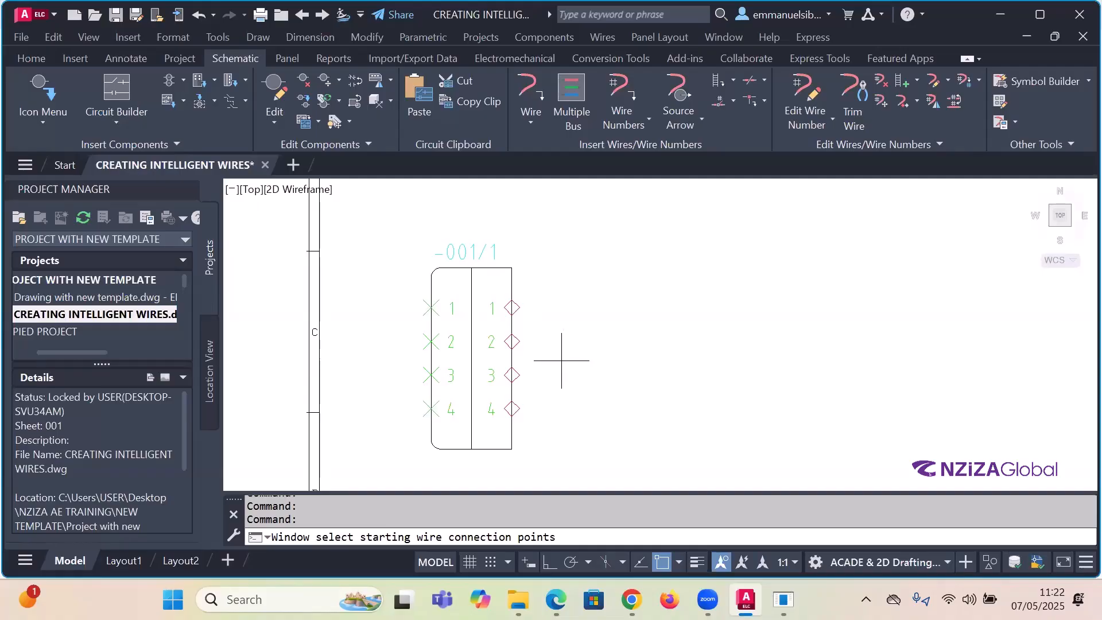
# - Accept the connection points and run the four bus wires horizontally right from the connector, ending well before the frame's right border
pyautogui.press('Return')
pyautogui.click(564, 358)
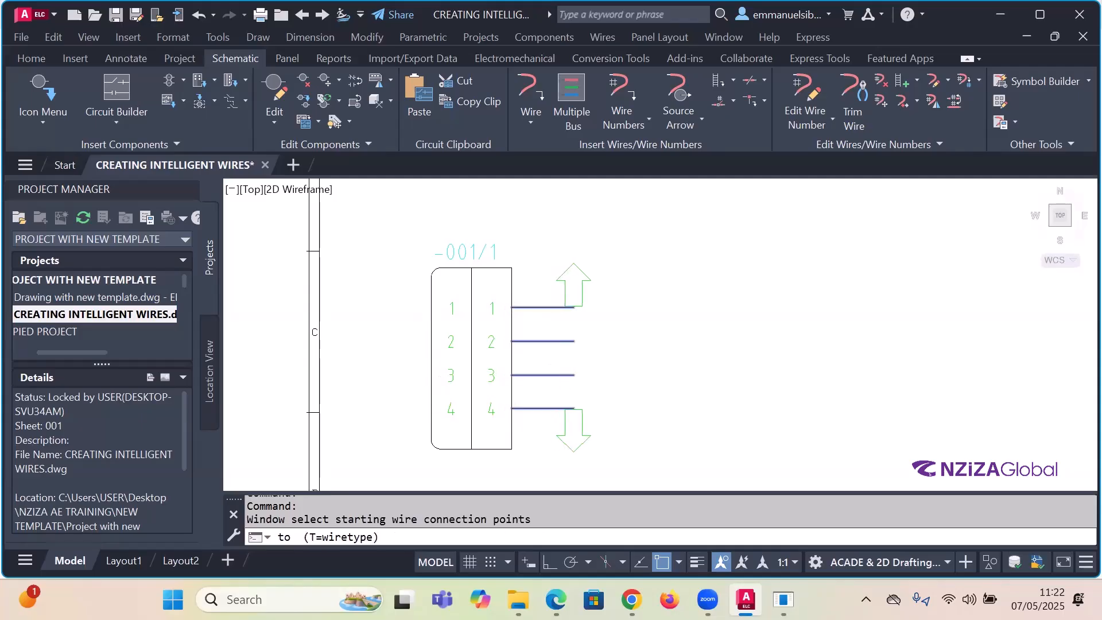
pyautogui.scroll(-3, 573, 364)
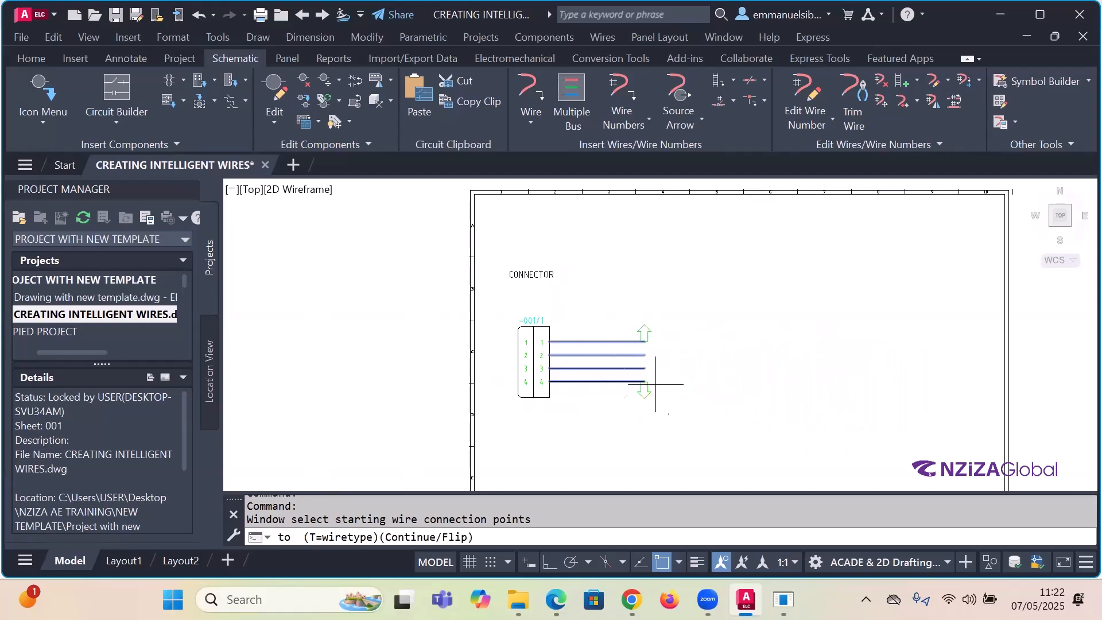
pyautogui.scroll(2, 809, 362)
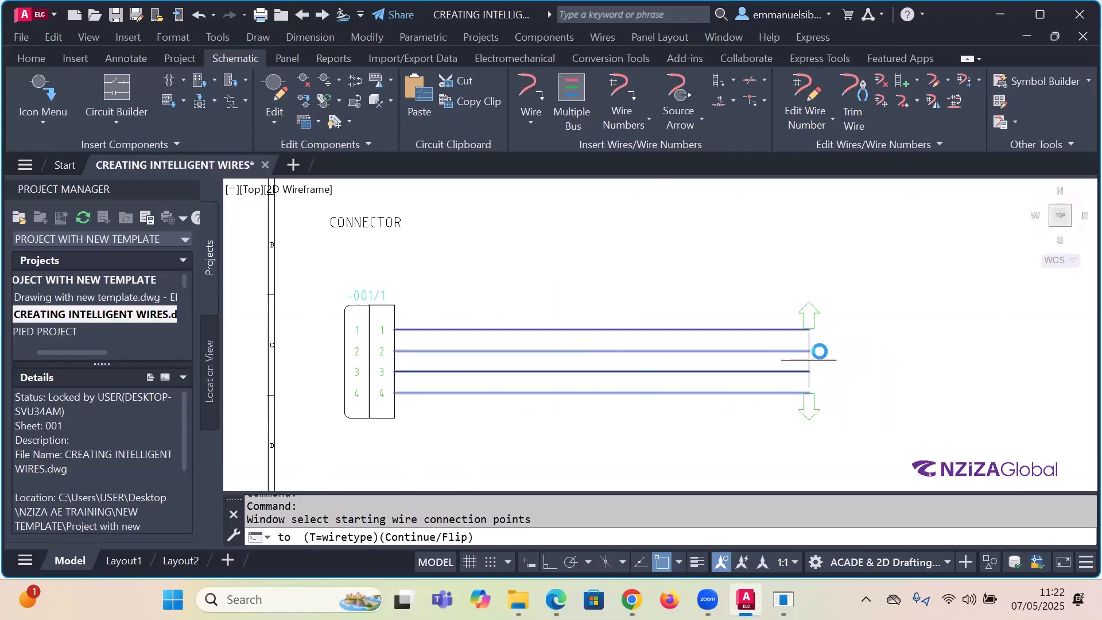
pyautogui.click(814, 360)
pyautogui.scroll(-2, 598, 357)
pyautogui.scroll(-2, 591, 358)
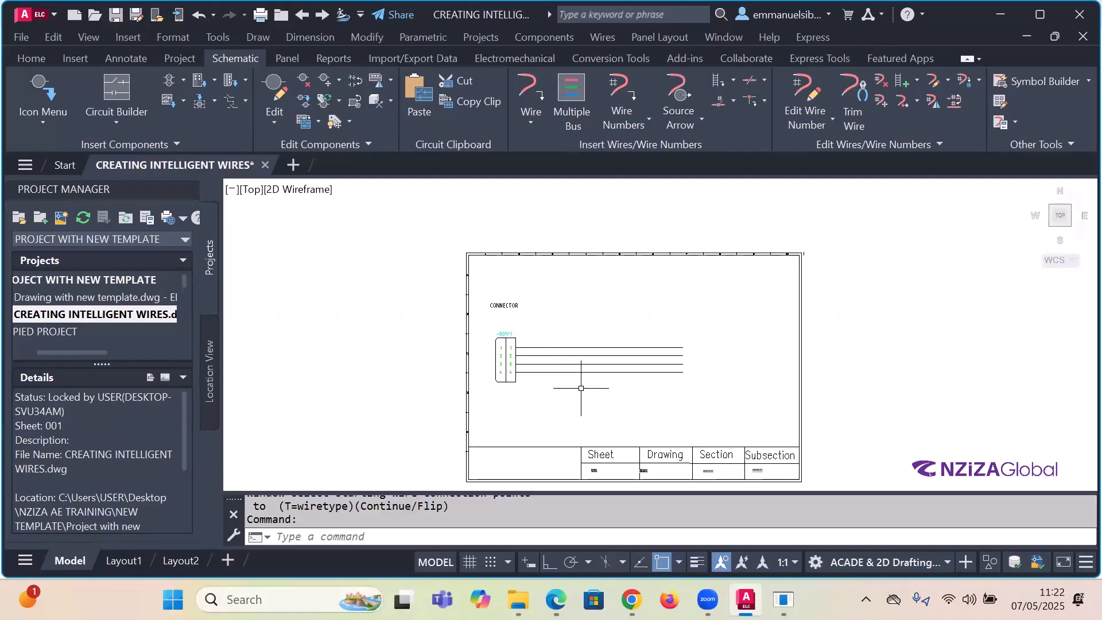
pyautogui.scroll(1, 594, 387)
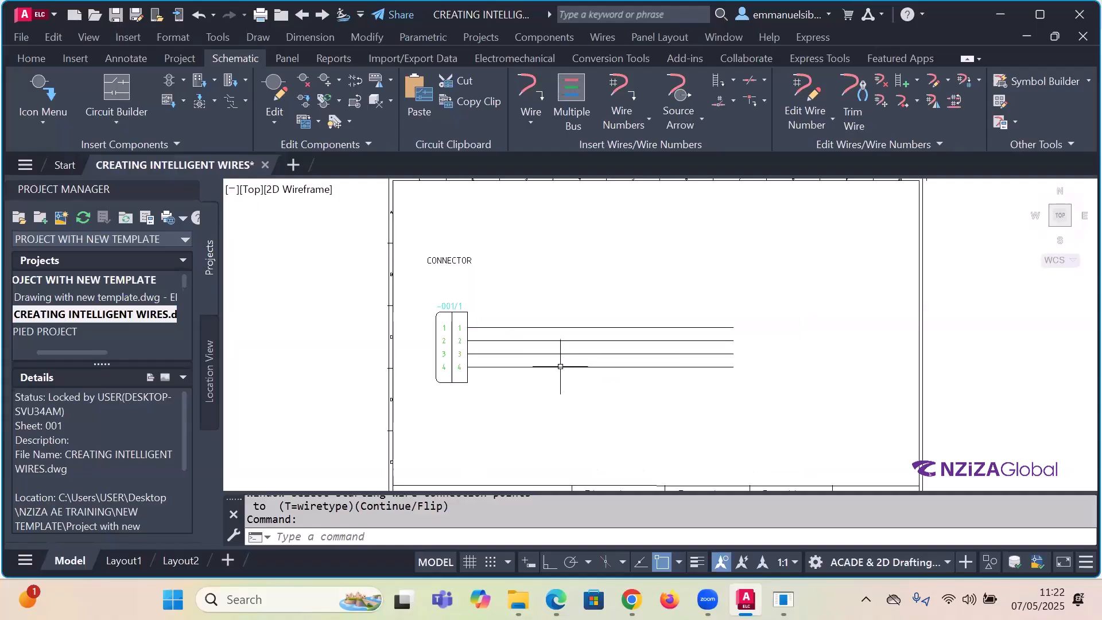
pyautogui.scroll(-1, 448, 327)
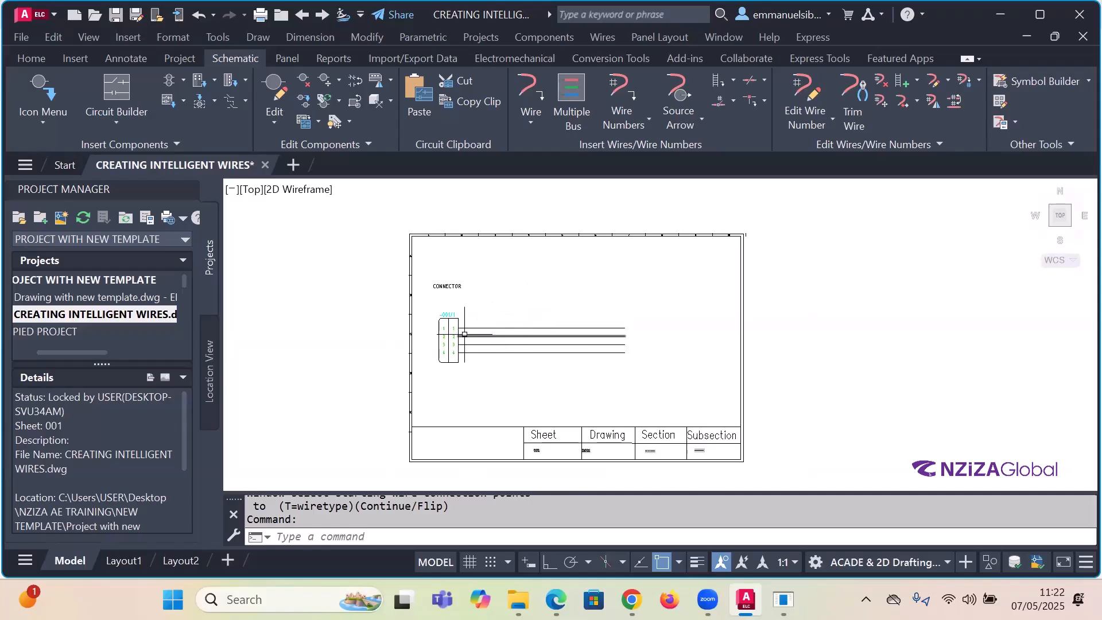
pyautogui.scroll(2, 457, 339)
pyautogui.scroll(-2, 488, 273)
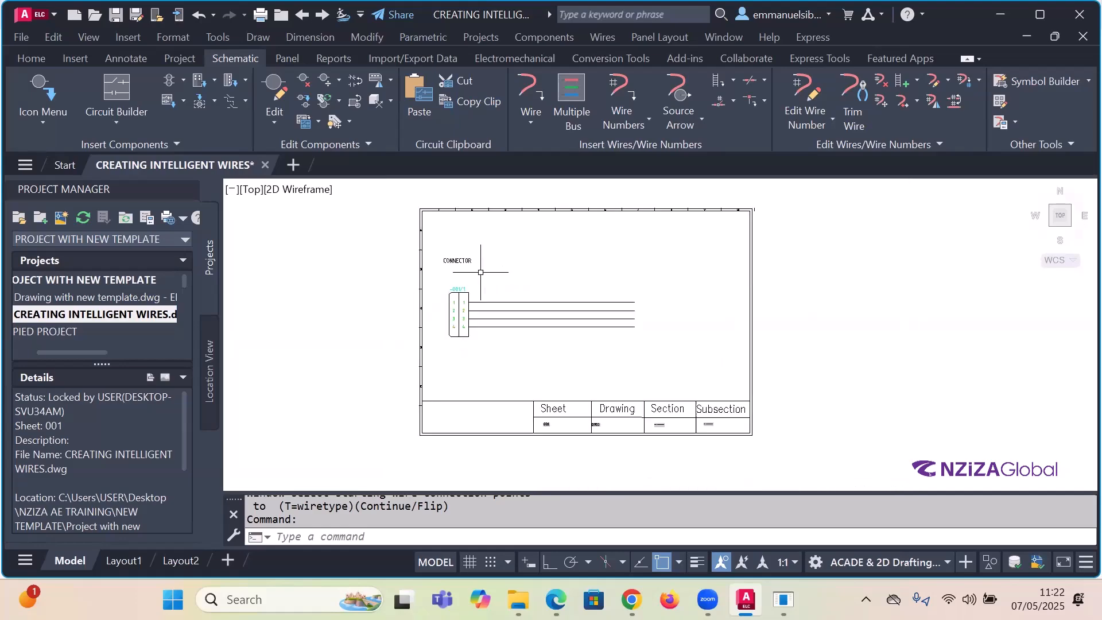
pyautogui.click(672, 352)
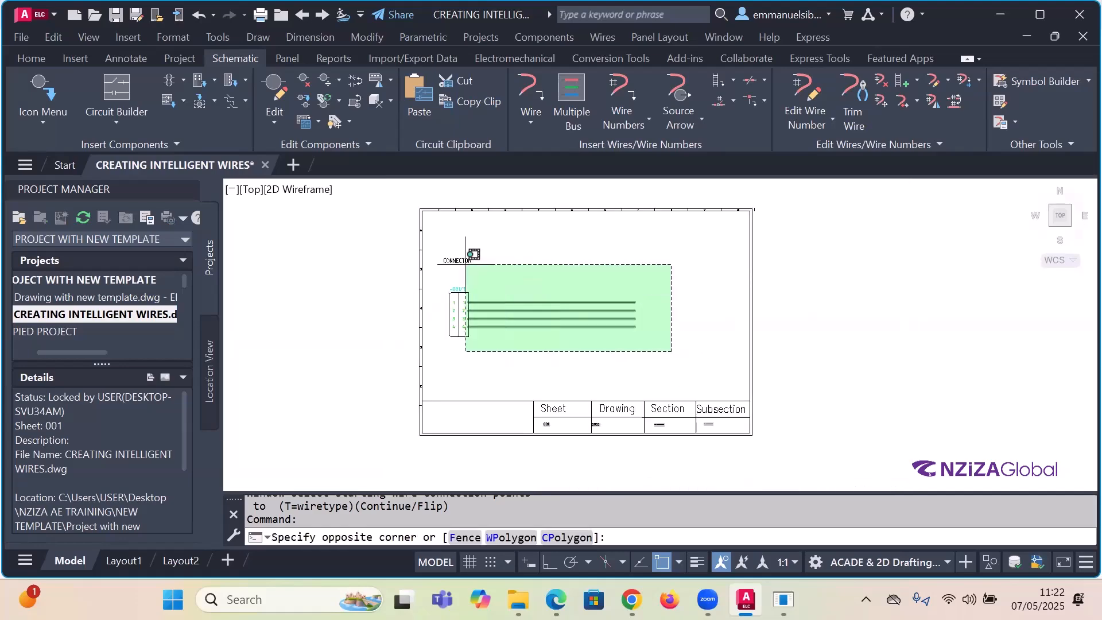
pyautogui.click(425, 242)
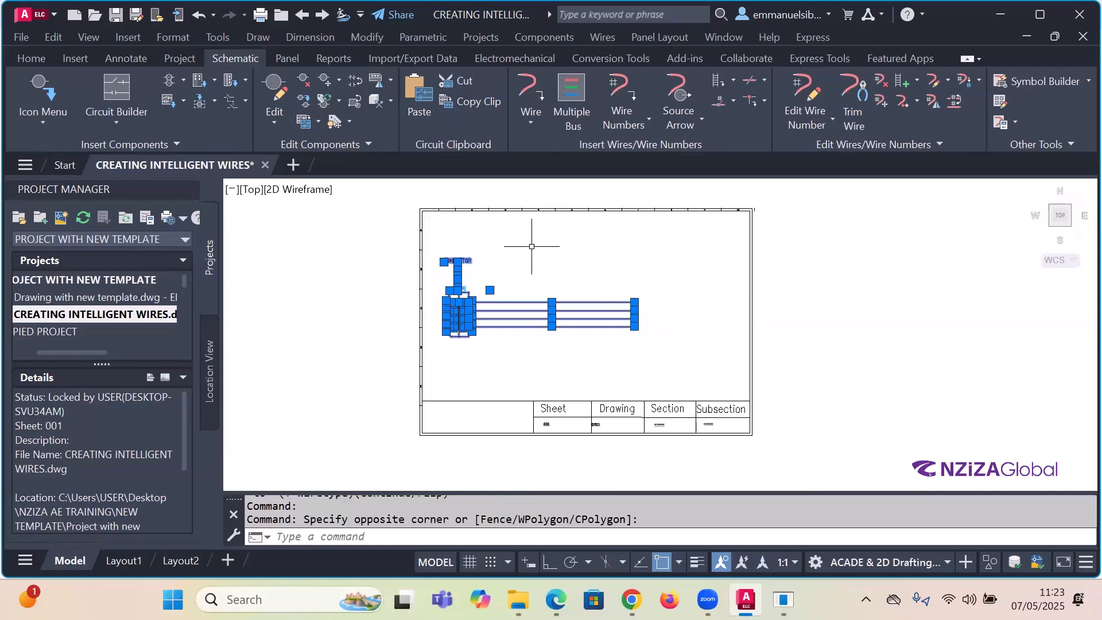
pyautogui.click(347, 123)
pyautogui.click(319, 122)
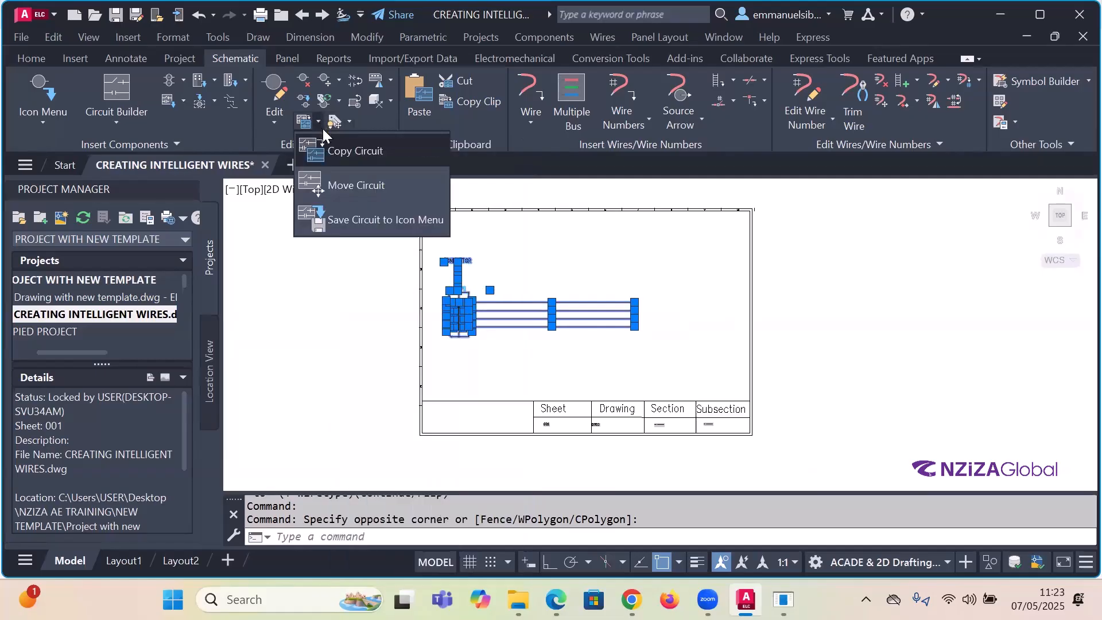
pyautogui.click(356, 185)
pyautogui.click(511, 315)
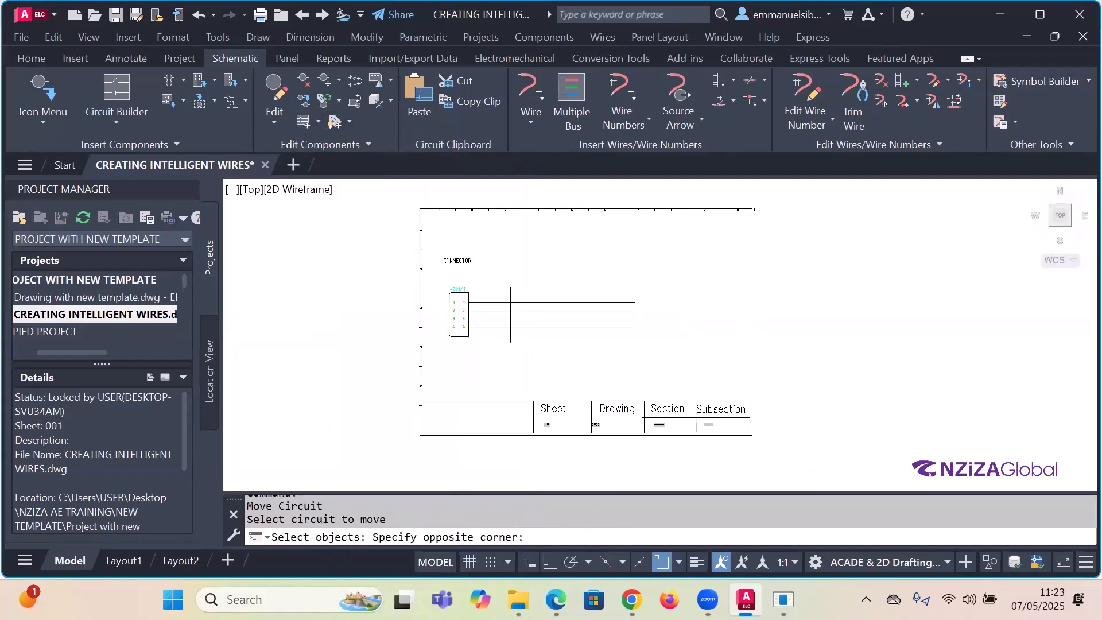
pyautogui.click(515, 304)
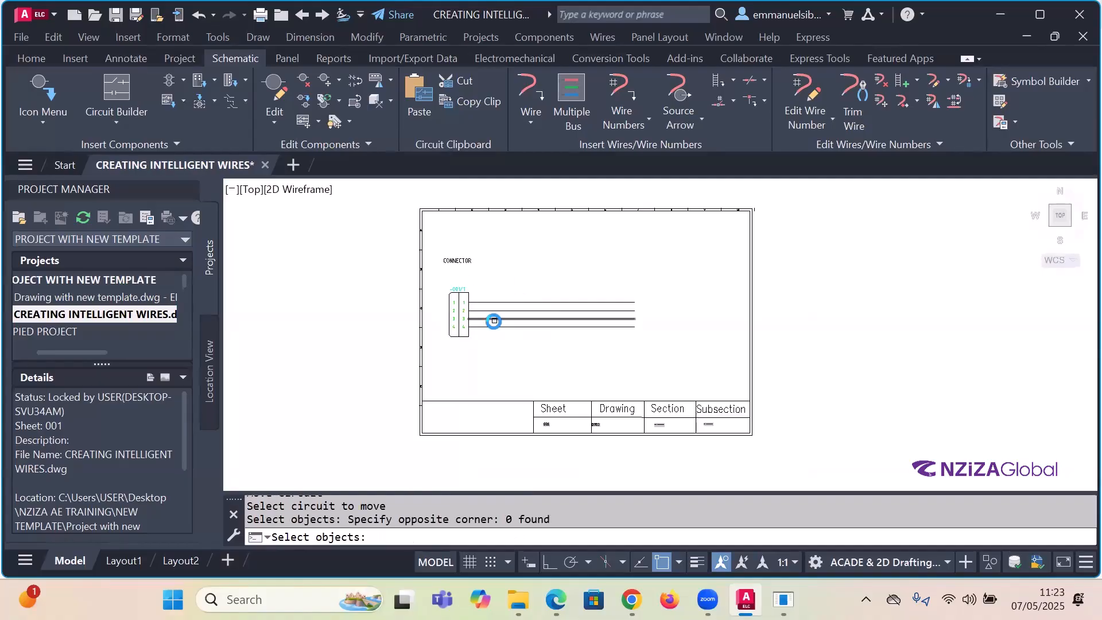
pyautogui.press('Escape')
pyautogui.click(496, 319)
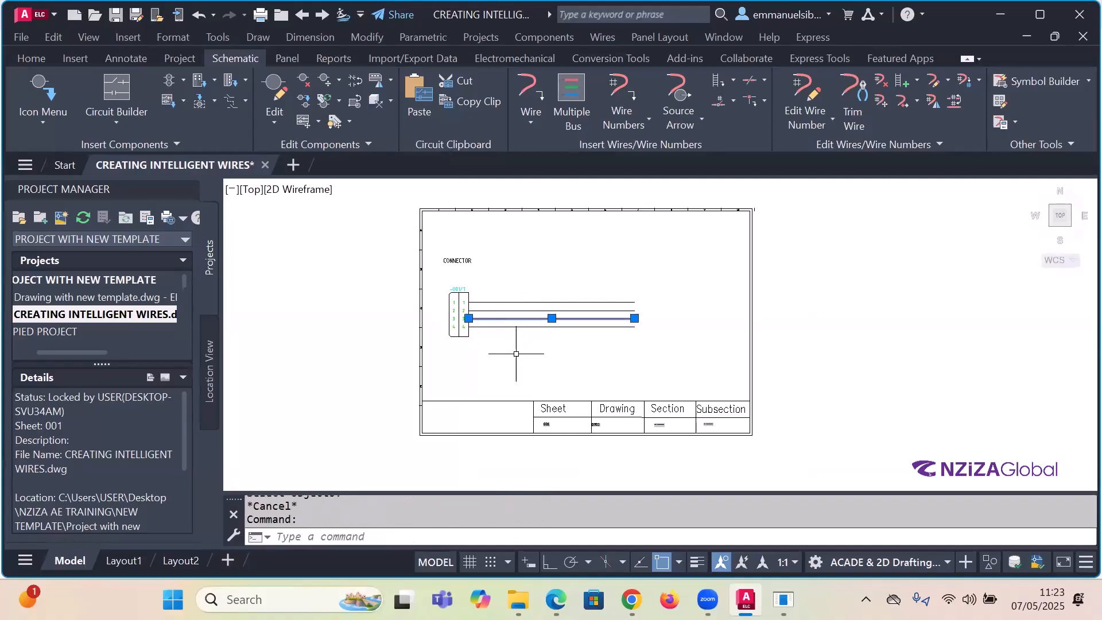
pyautogui.press('Escape')
pyautogui.click(449, 280)
pyautogui.press('Escape')
pyautogui.click(317, 121)
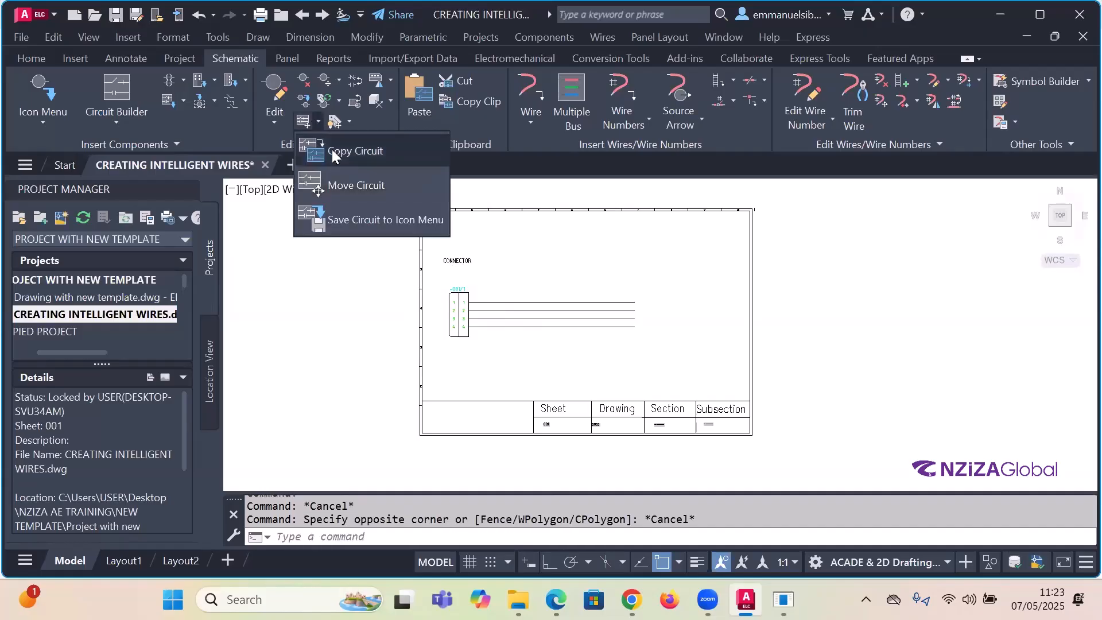
pyautogui.click(332, 149)
pyautogui.press('Escape')
# - Move the connector, its label and the four wires up near the drawing frame's upper border with Move Circuit
pyautogui.click(319, 121)
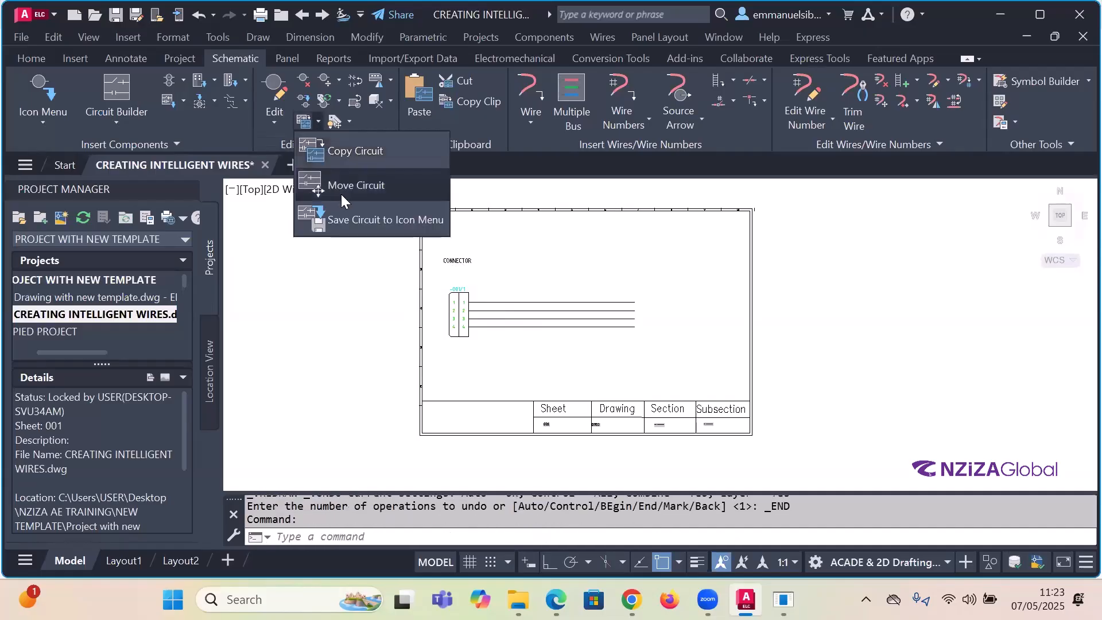
pyautogui.click(341, 190)
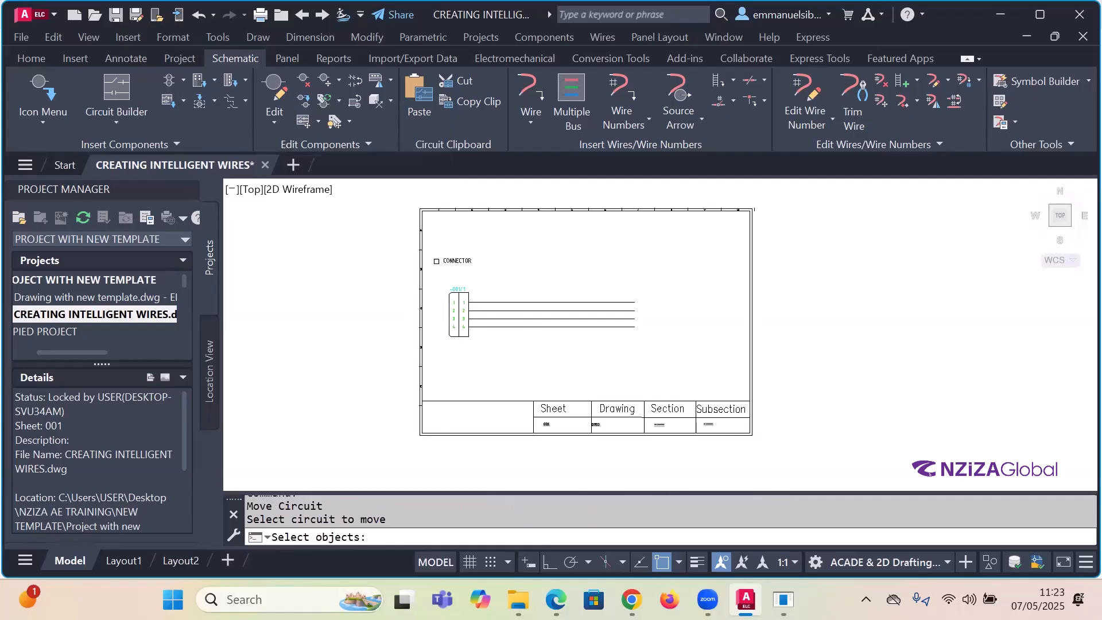
pyautogui.click(436, 255)
pyautogui.click(660, 372)
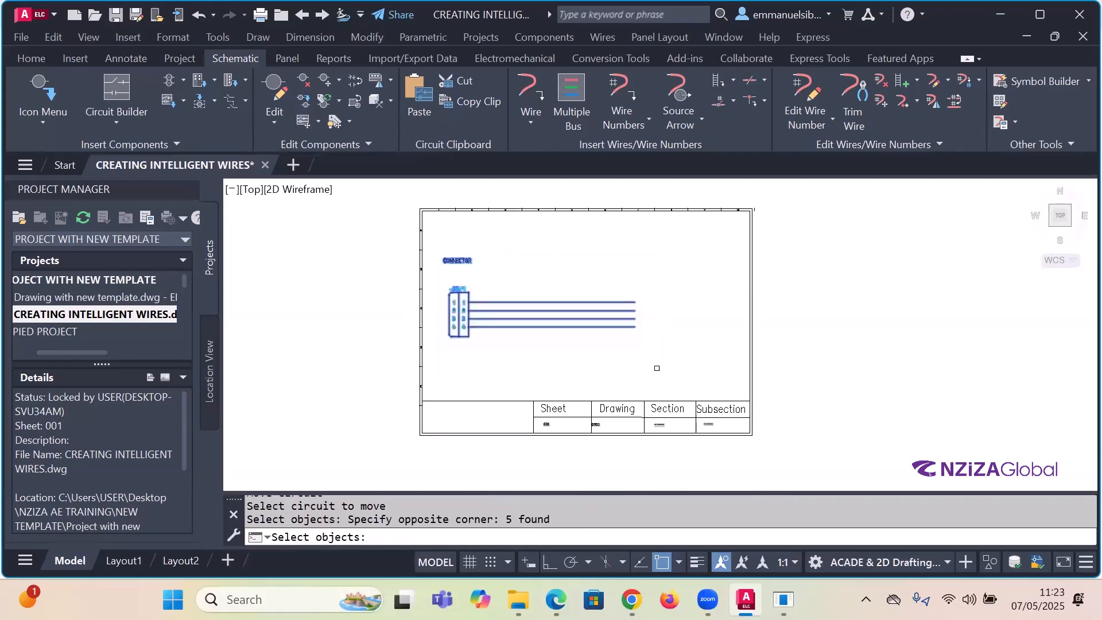
pyautogui.press('Return')
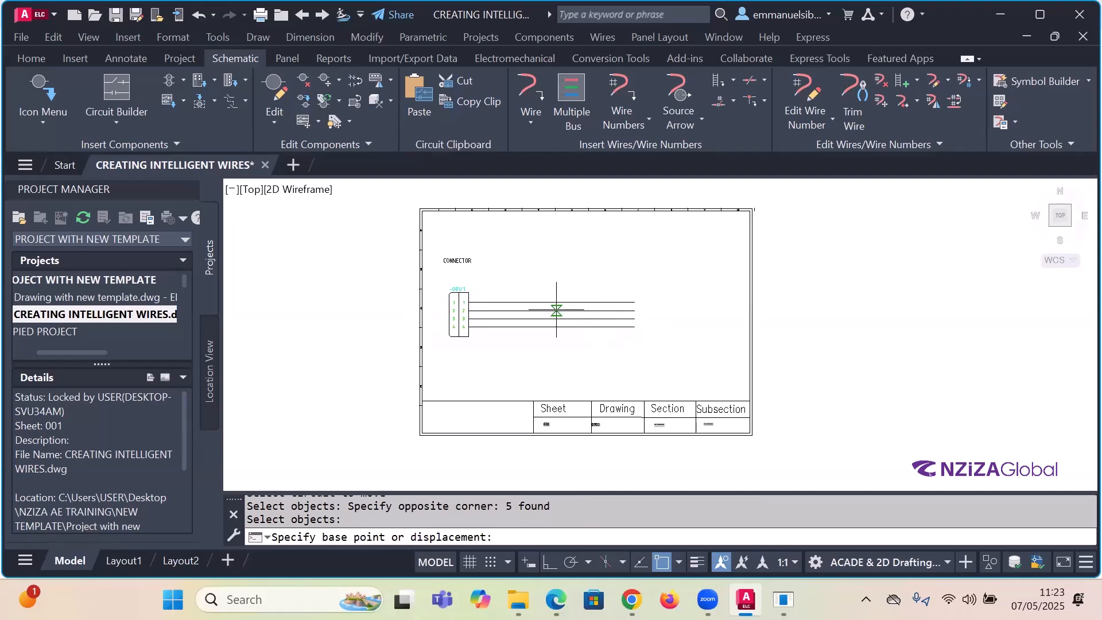
pyautogui.click(522, 311)
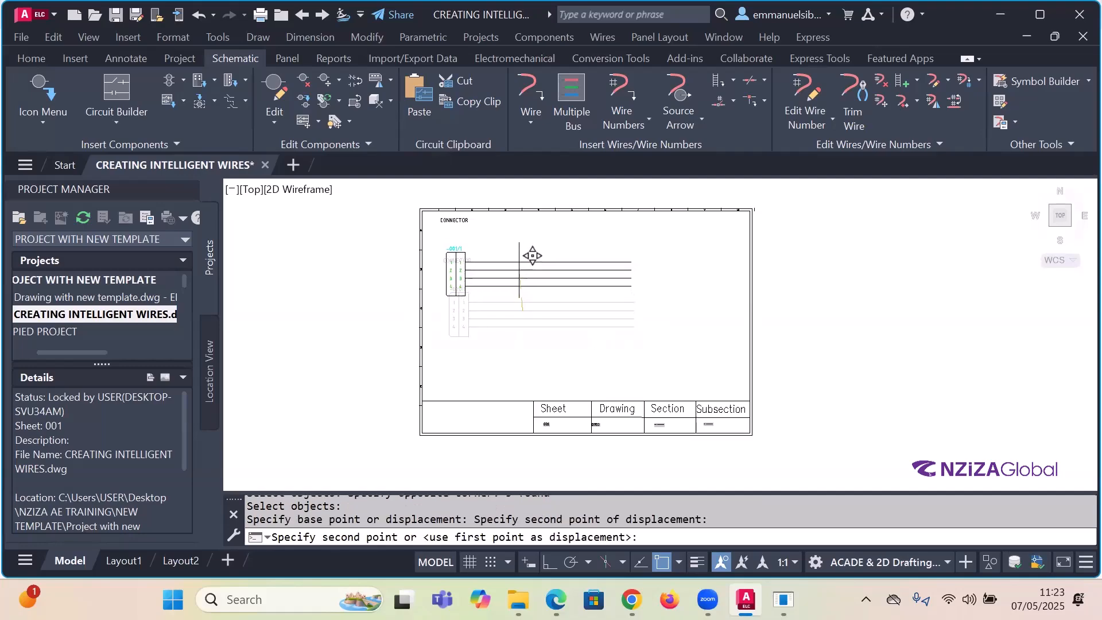
pyautogui.press('Escape')
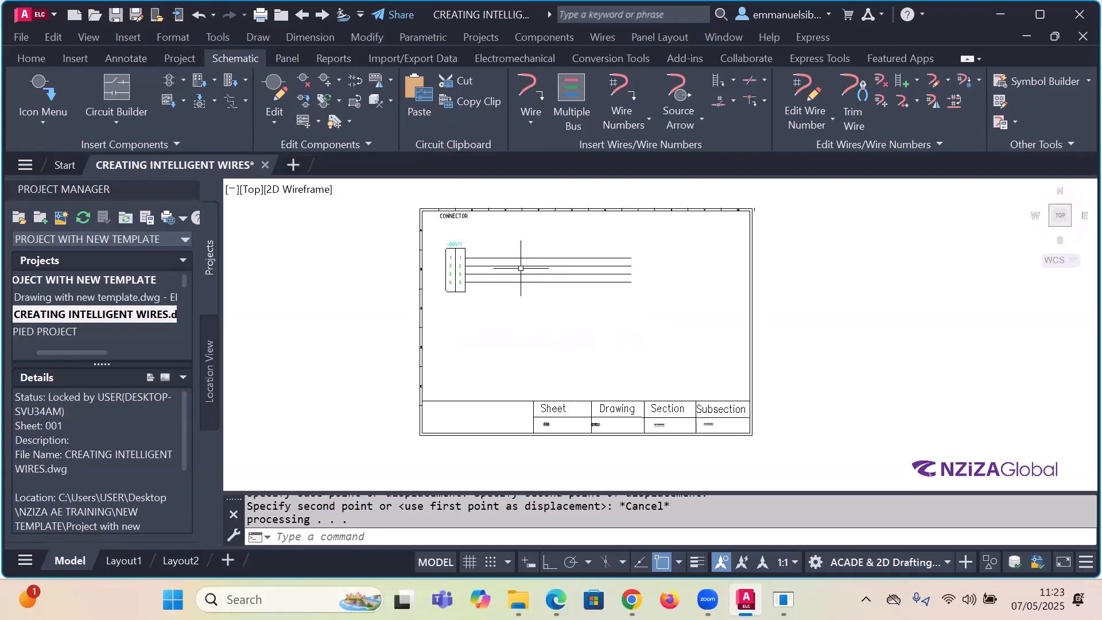
# - Start a multiple wire bus with the Another Bus (Multiple Wires) starting option, 4 wires, and 20 horizontal and vertical spacing
pyautogui.scroll(2, 521, 268)
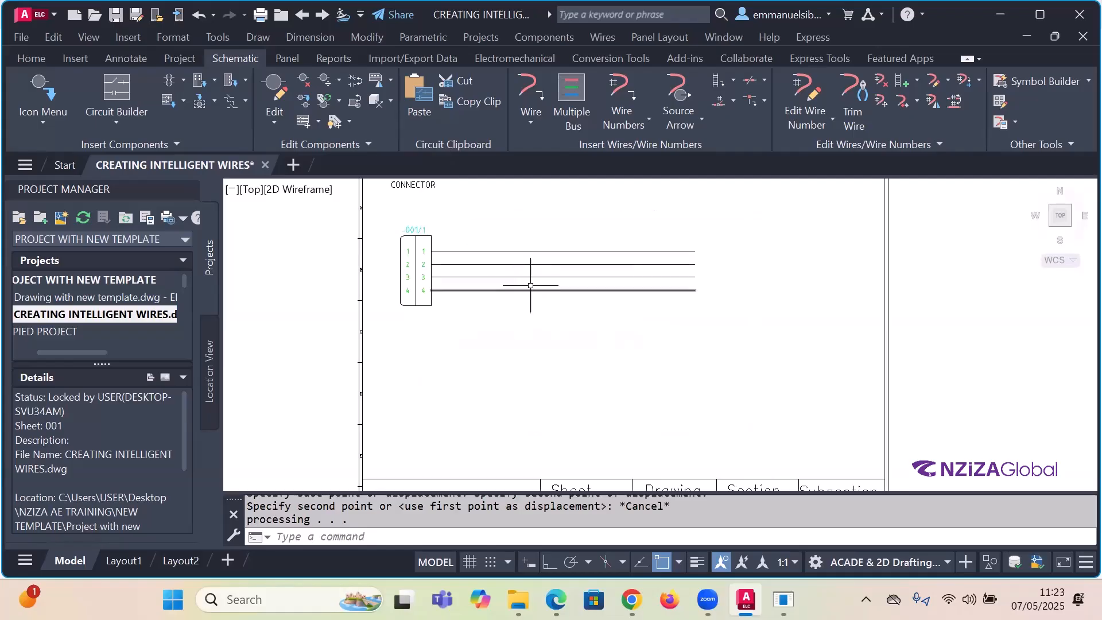
pyautogui.scroll(2, 576, 281)
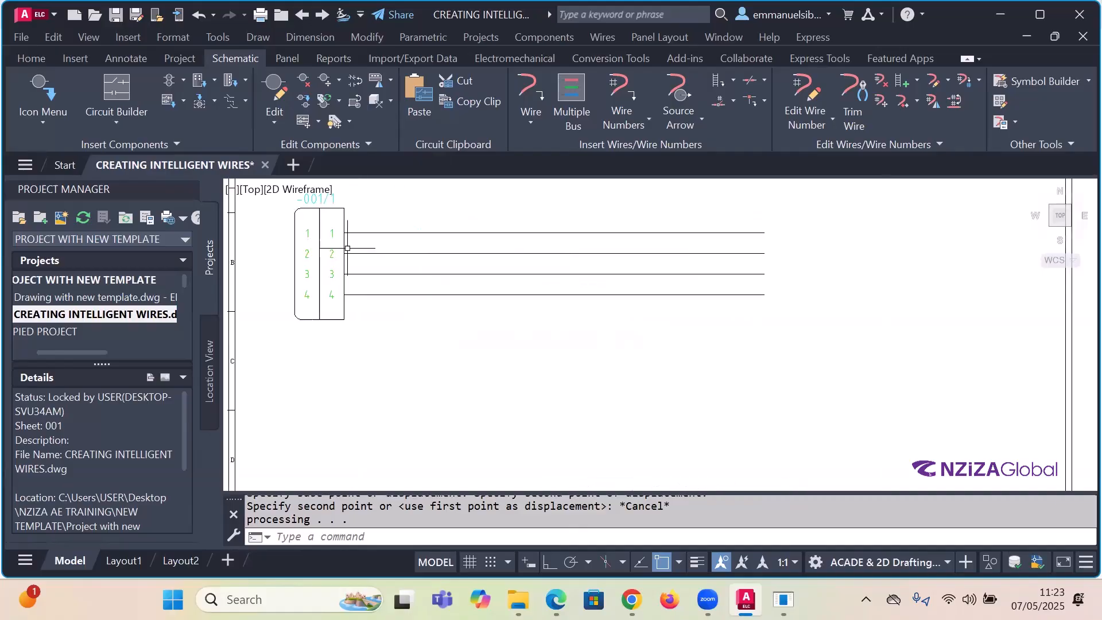
pyautogui.click(569, 106)
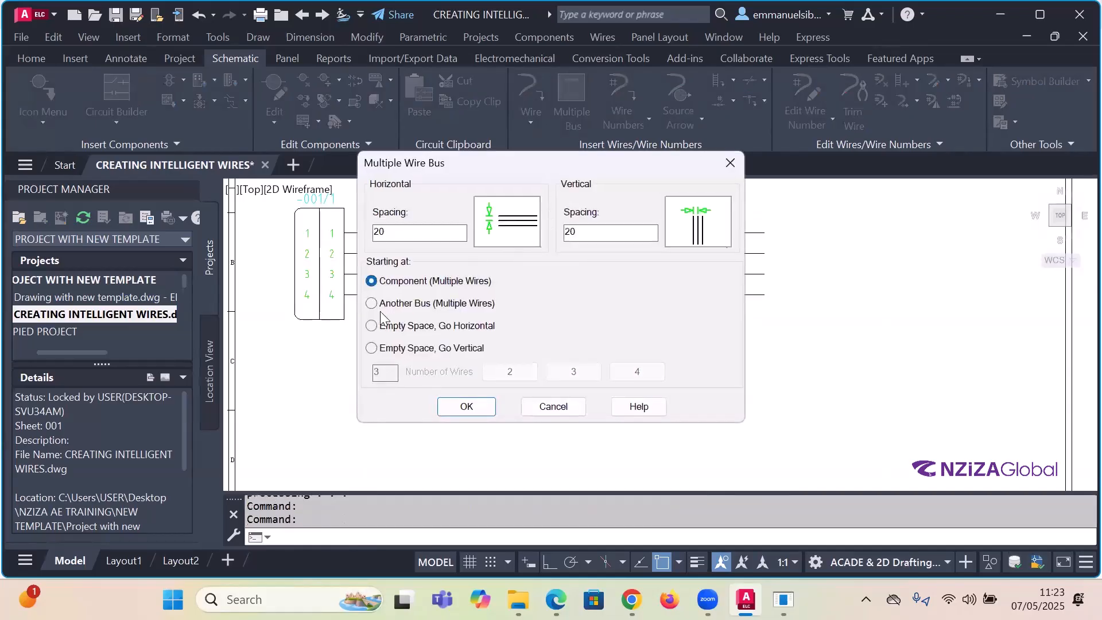
pyautogui.click(372, 303)
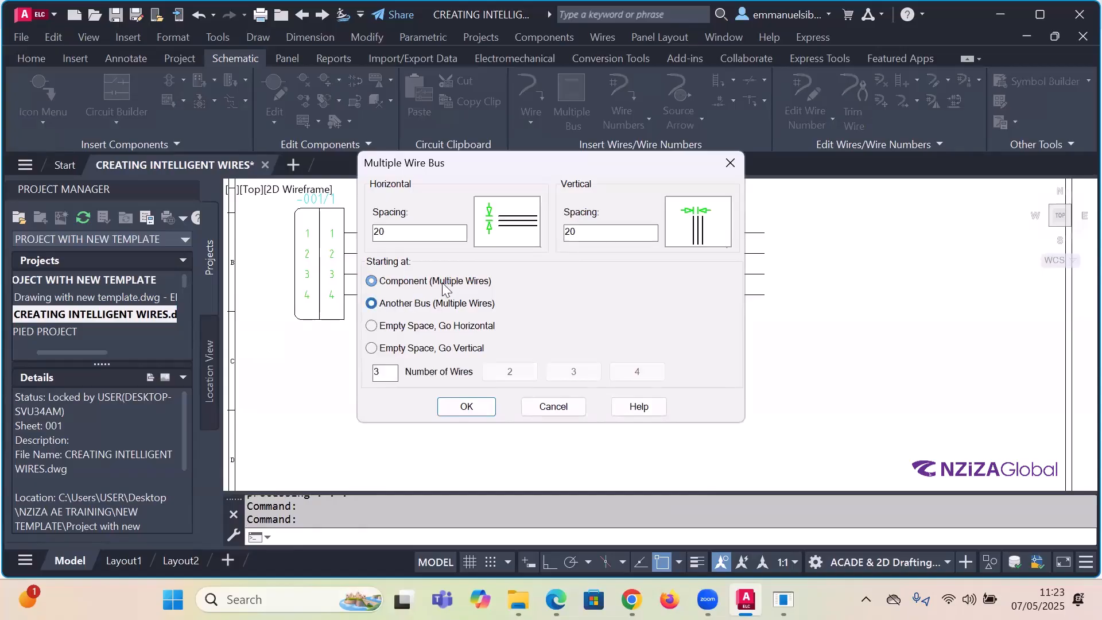
pyautogui.click(467, 407)
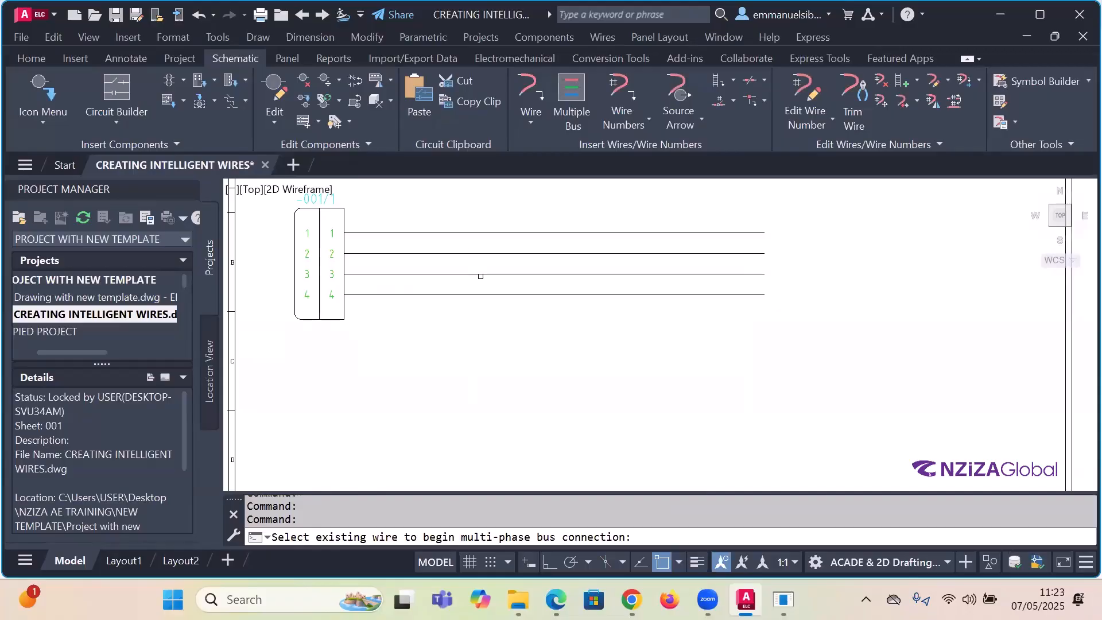
pyautogui.press('Escape')
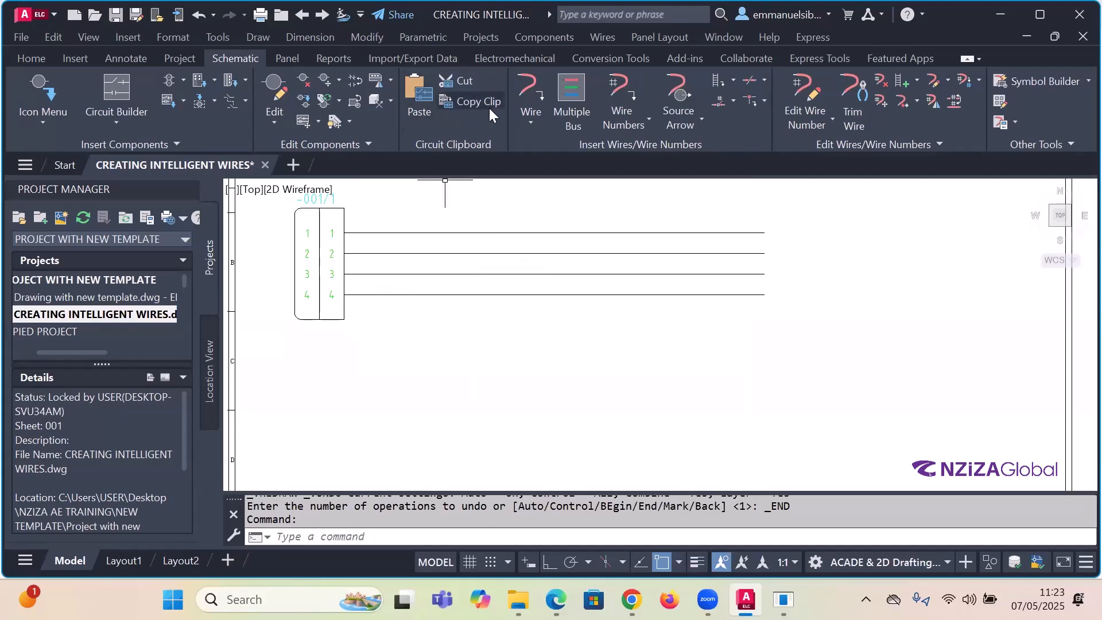
pyautogui.click(557, 103)
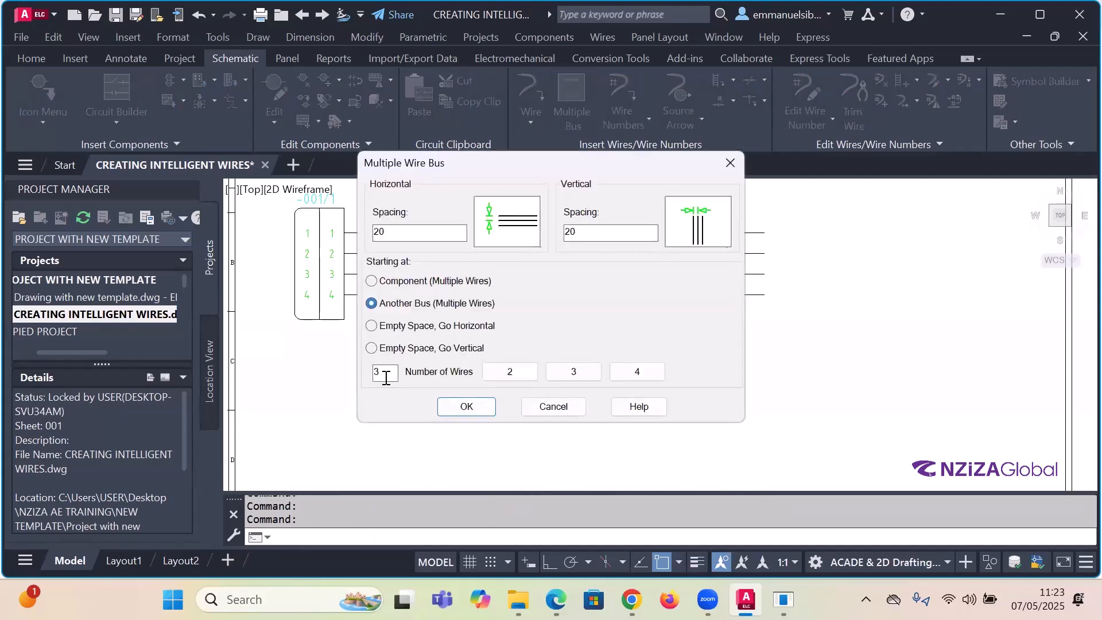
pyautogui.write('4')
pyautogui.click(466, 407)
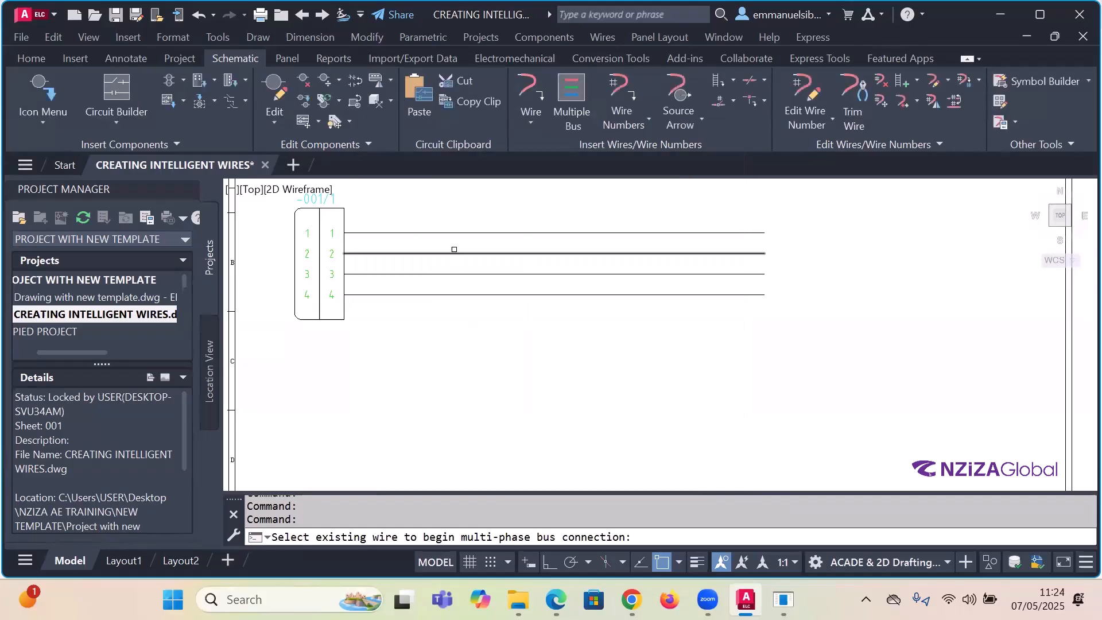
# - Begin the bus on the pin 1 wire, route four wires down across the existing bus and turn them right, ending above the title block
pyautogui.click(461, 233)
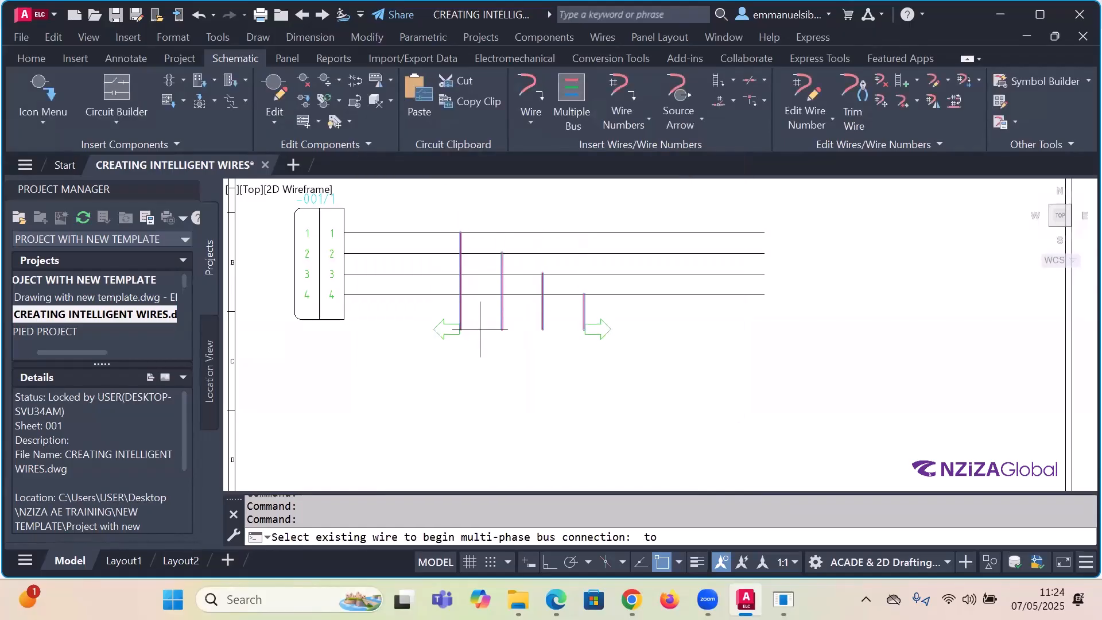
pyautogui.scroll(-4, 479, 336)
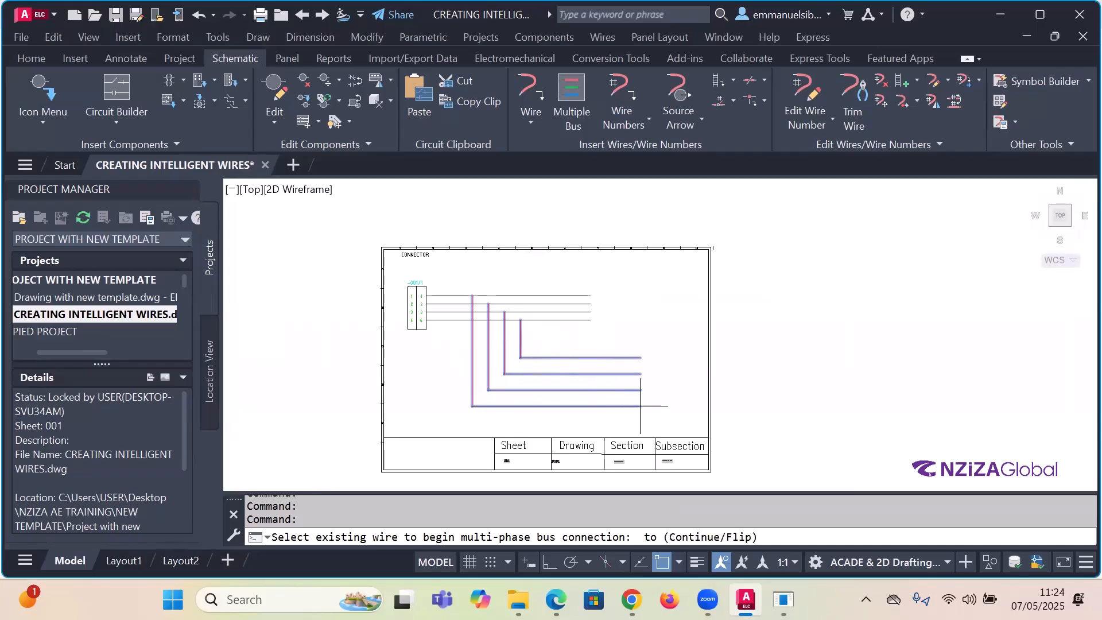
pyautogui.click(642, 404)
pyautogui.press('Escape')
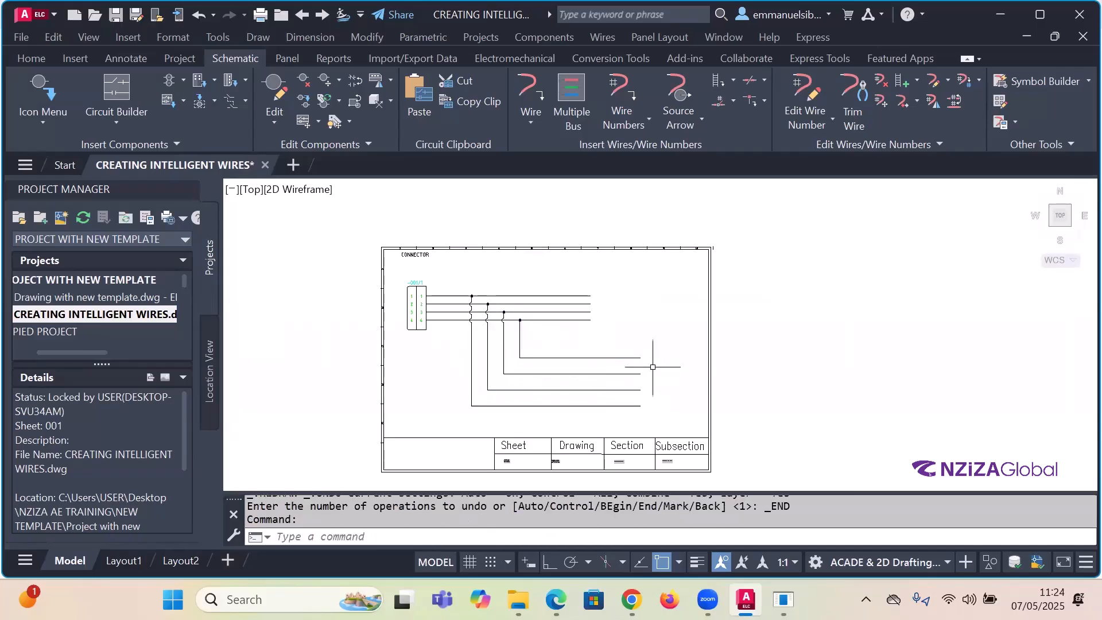
pyautogui.scroll(2, 652, 364)
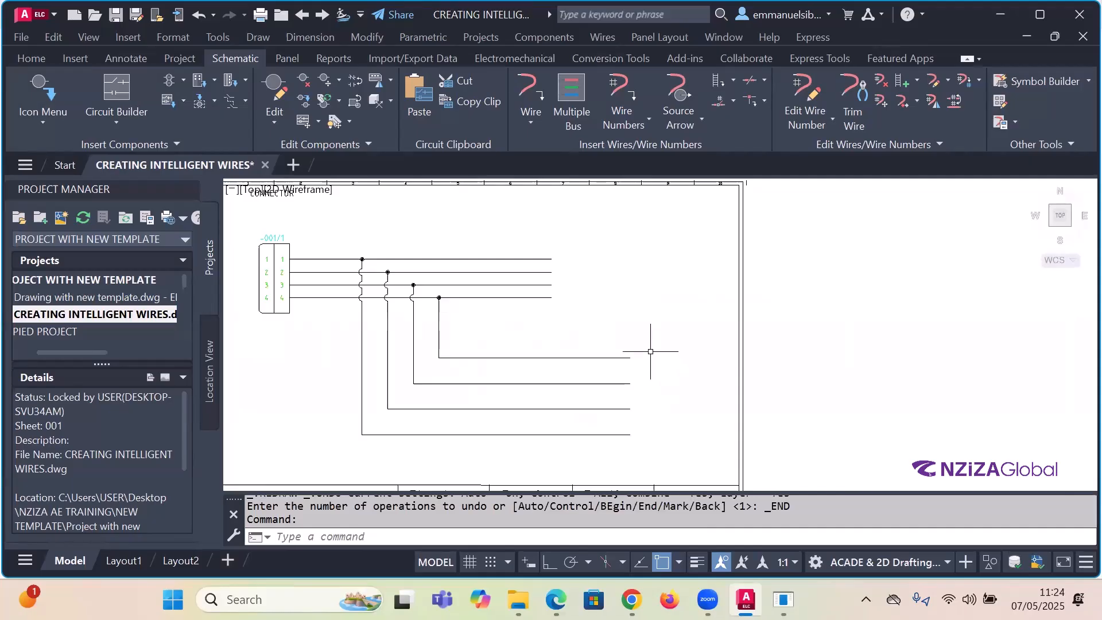
pyautogui.scroll(-2, 612, 336)
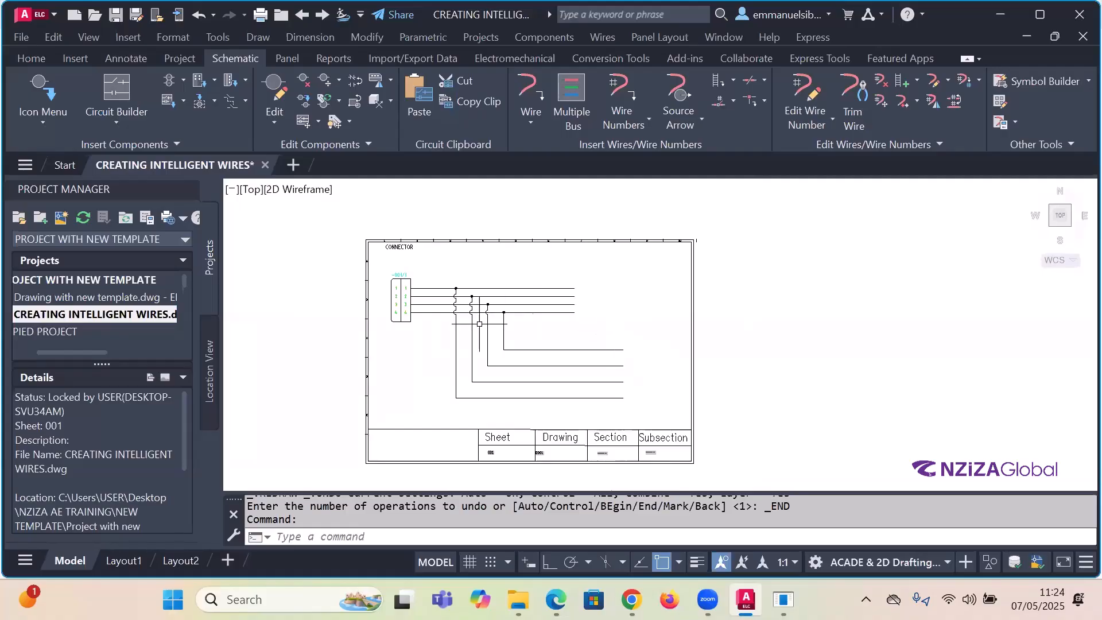
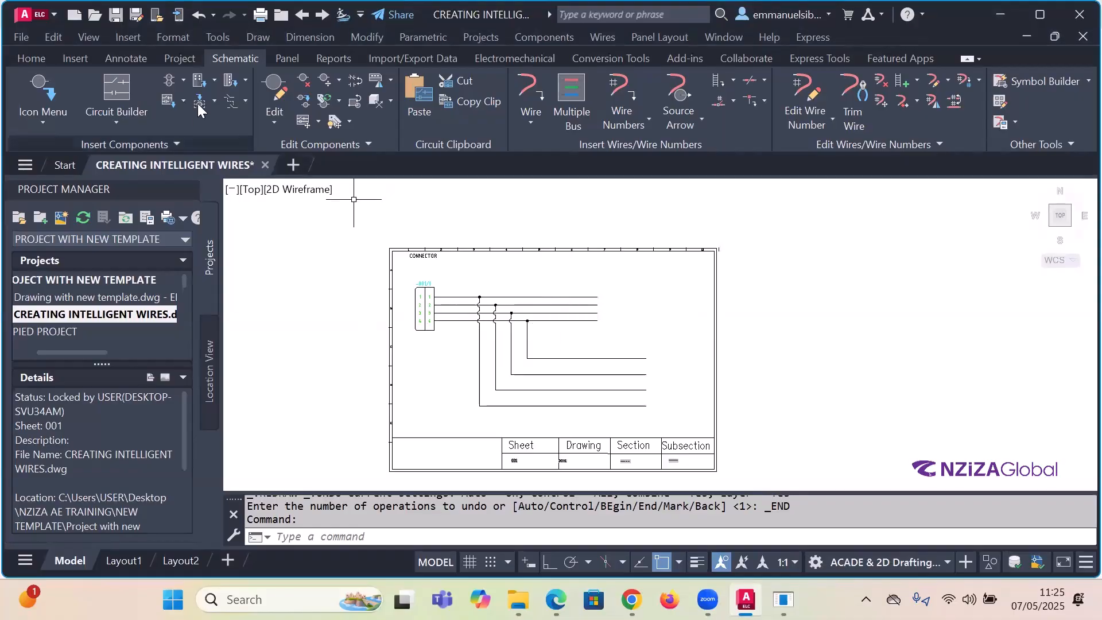
# - Try inserting a Splice symbol on the pin 4 wire between its junction and free end with default component data, and undo the insertion
pyautogui.click(244, 80)
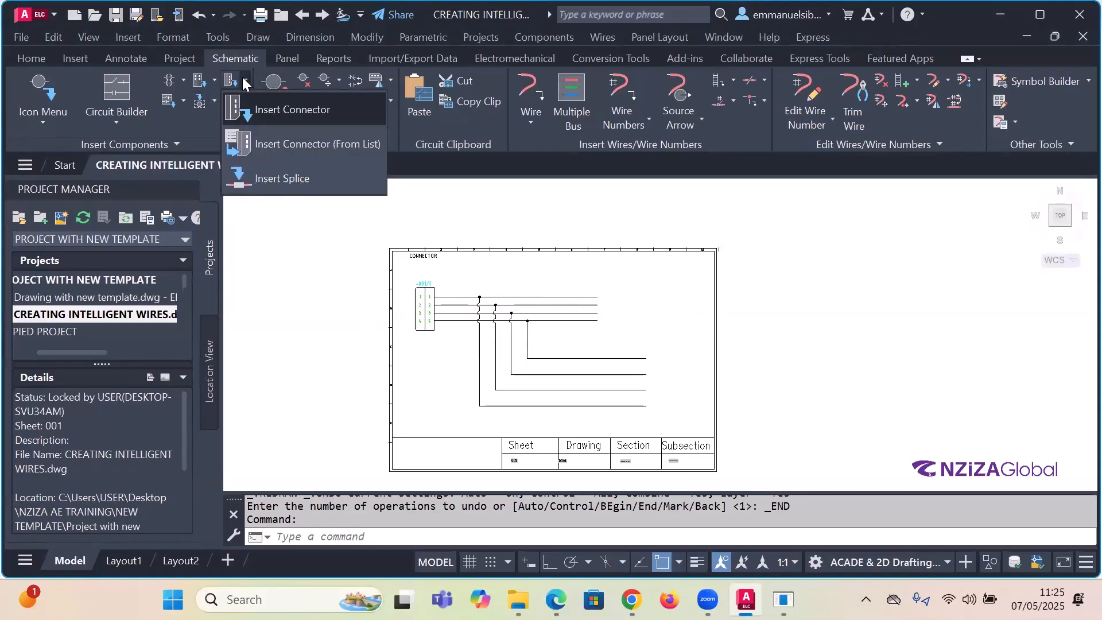
pyautogui.click(294, 181)
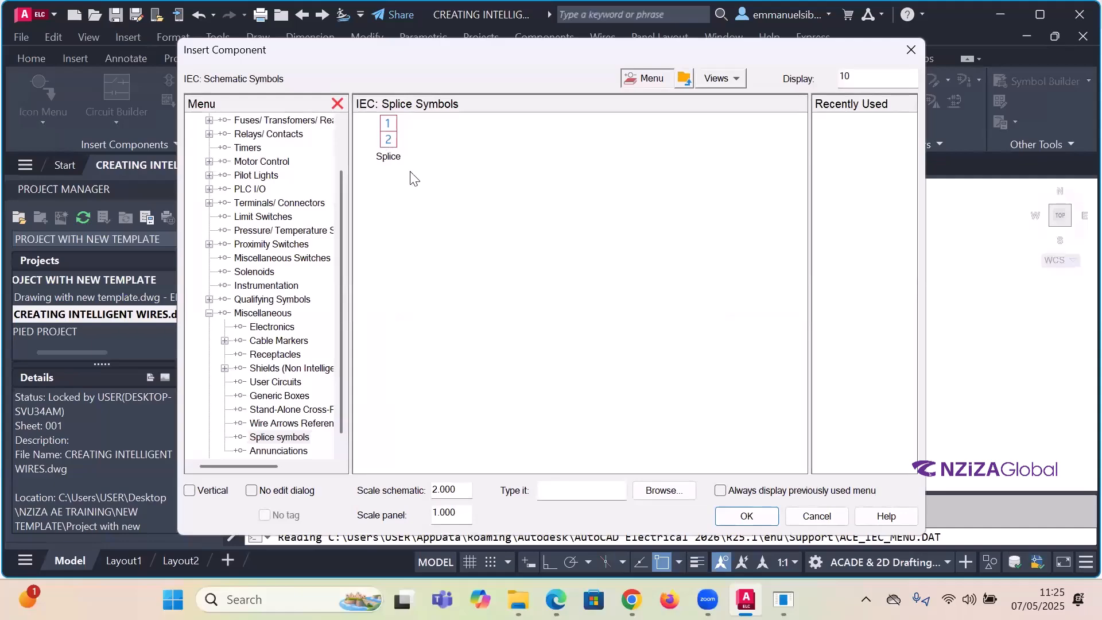
pyautogui.click(390, 138)
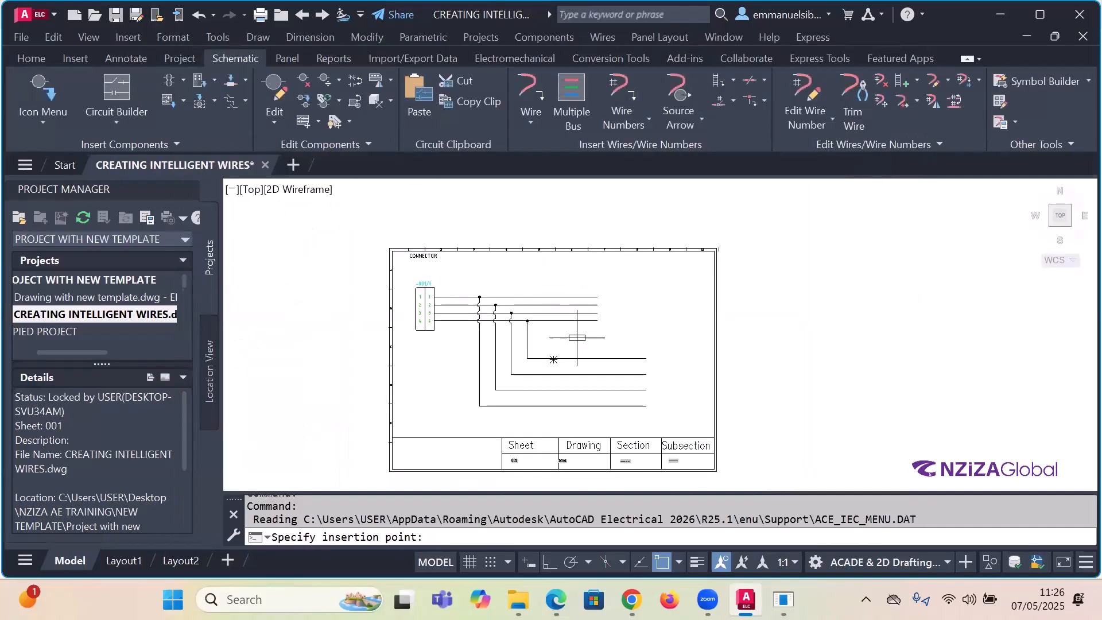
pyautogui.scroll(6, 576, 336)
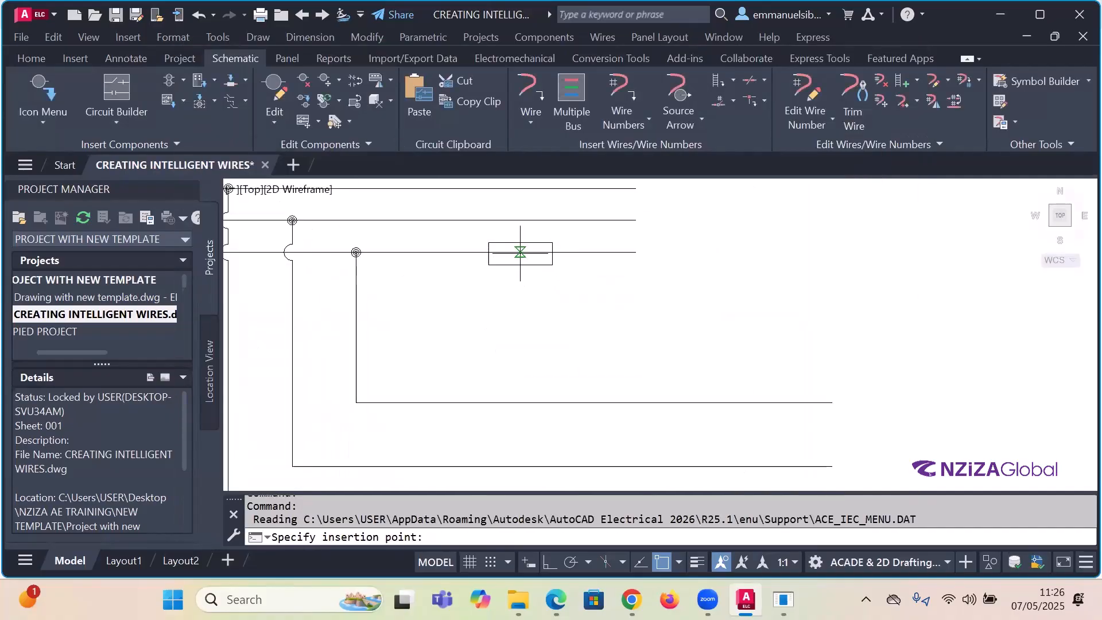
pyautogui.click(525, 251)
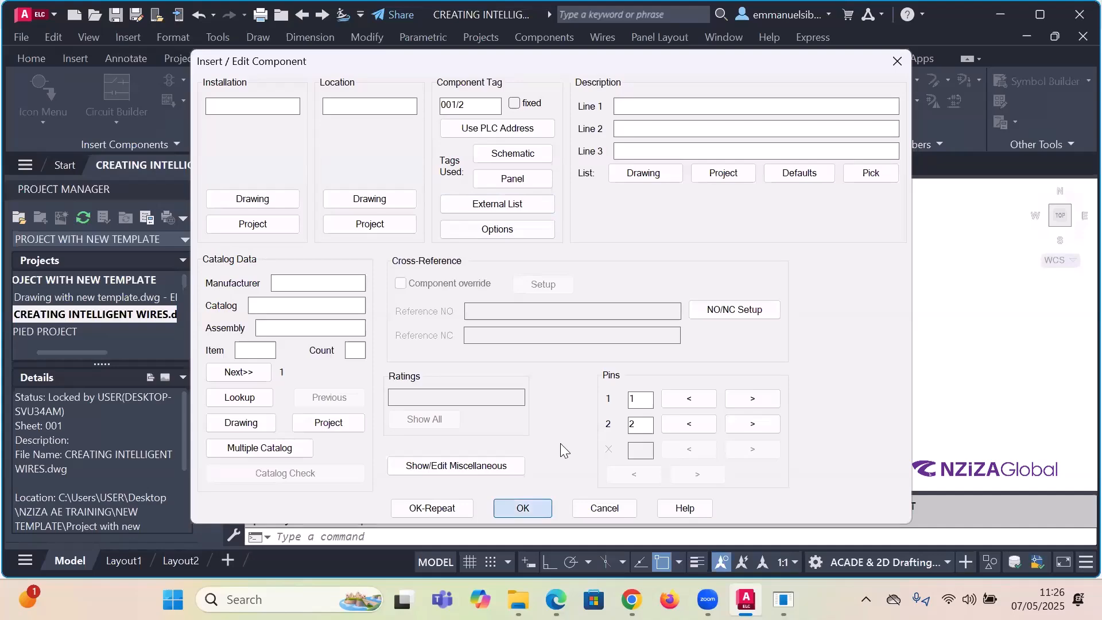
pyautogui.press('Return')
pyautogui.scroll(2, 524, 247)
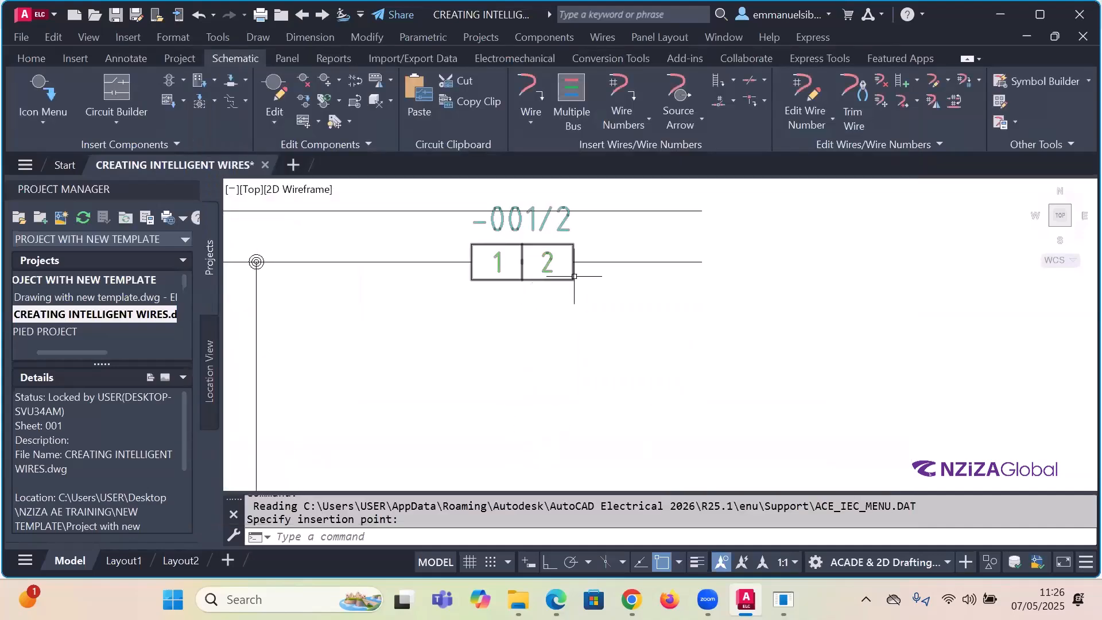
pyautogui.scroll(-2, 564, 277)
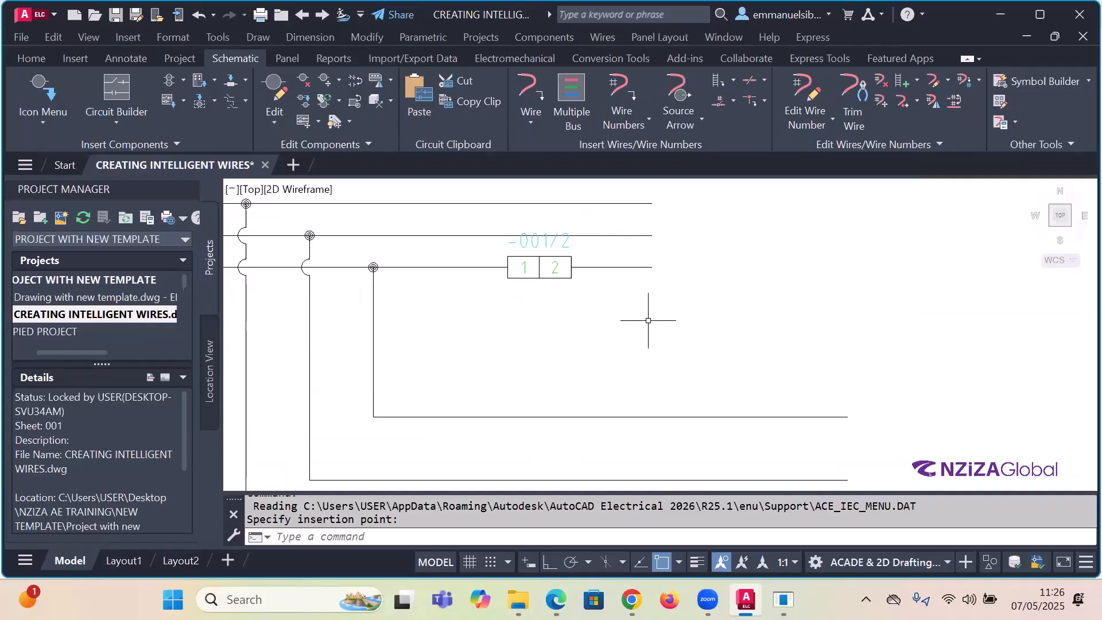
pyautogui.hotkey('ctrl', 'z')
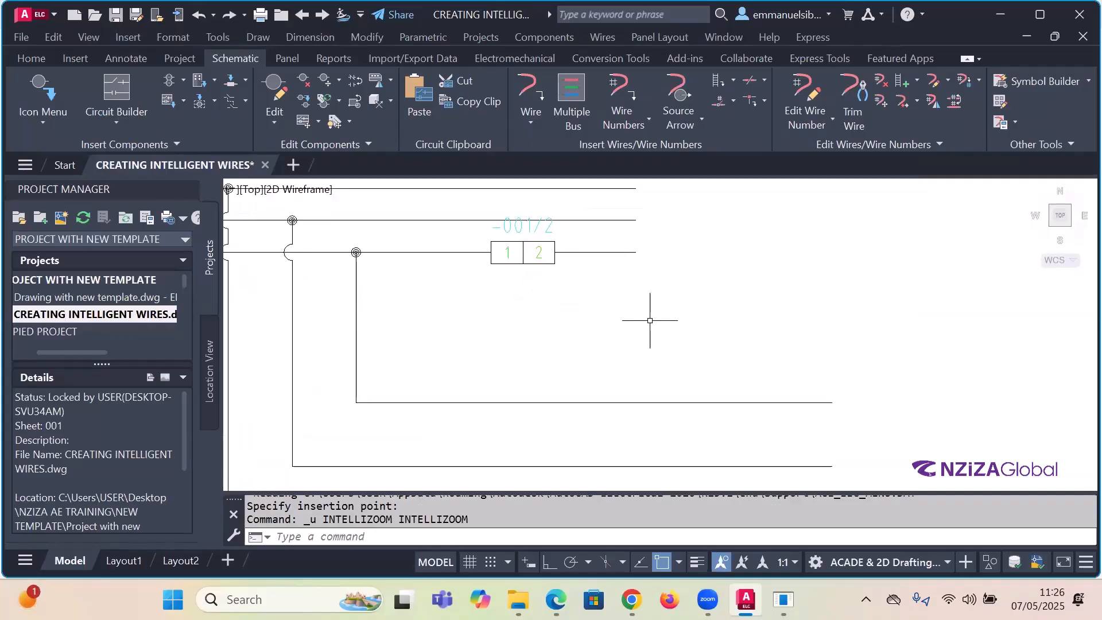
pyautogui.hotkey('ctrl', 'z')
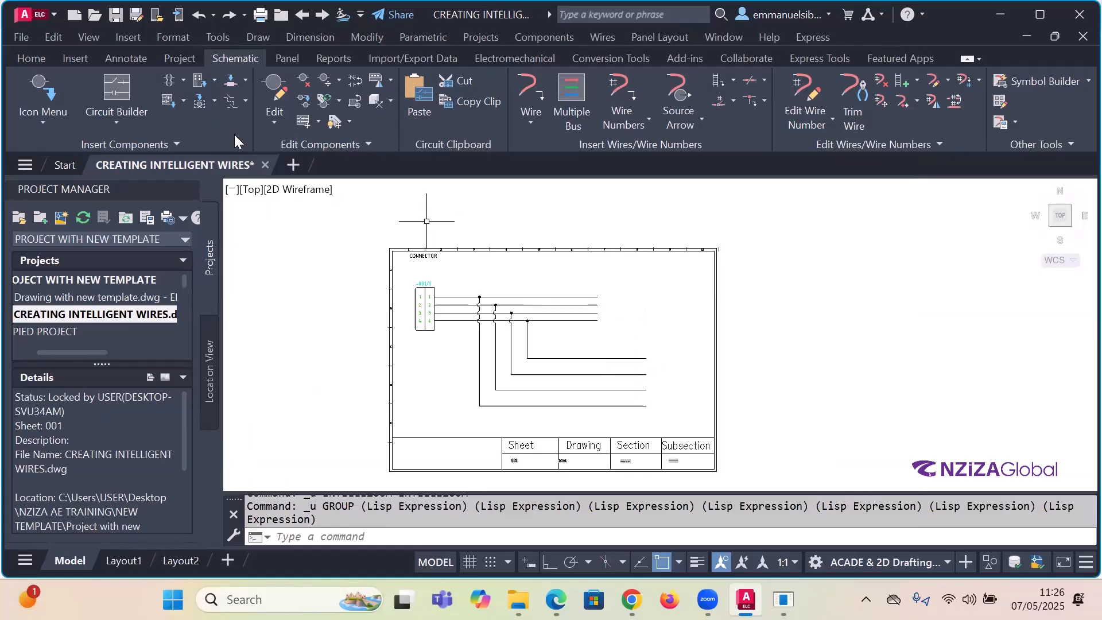
pyautogui.click(246, 80)
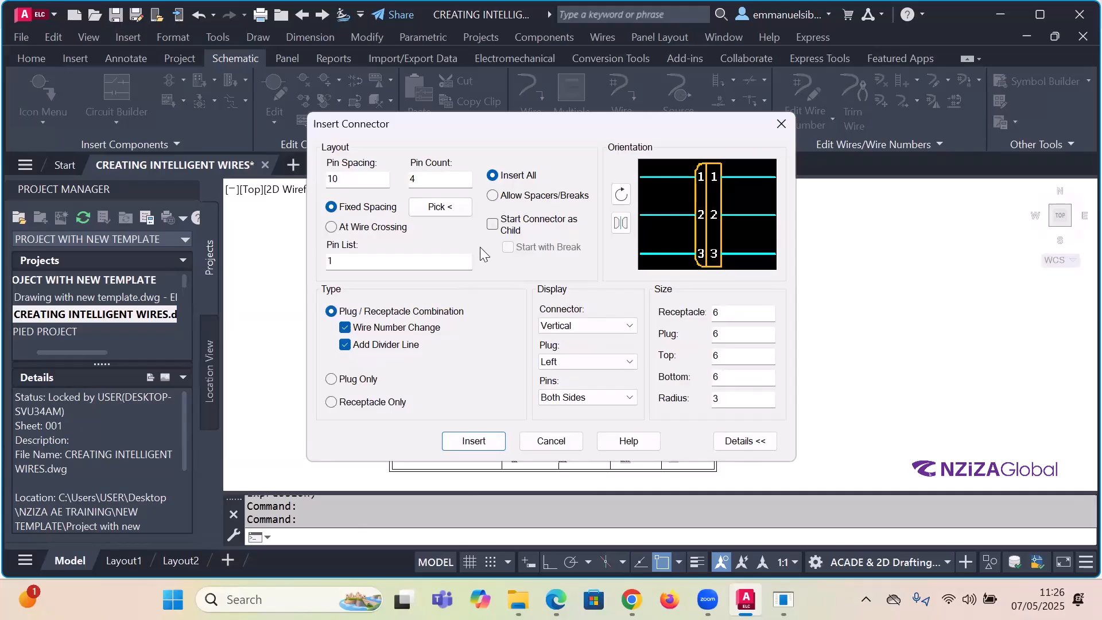
pyautogui.click(781, 124)
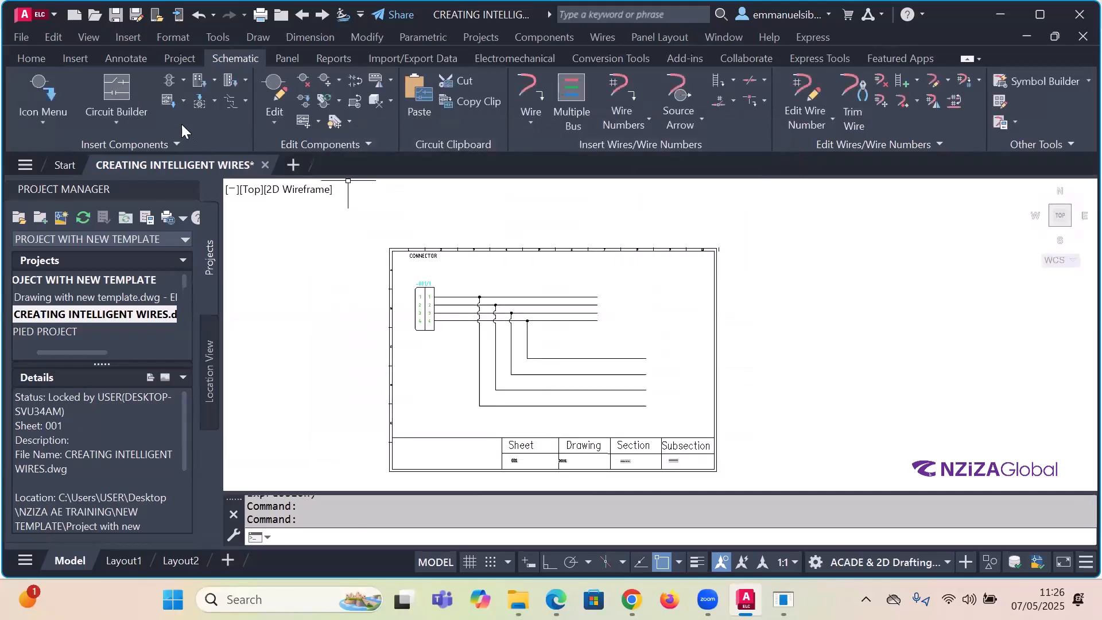
pyautogui.click(244, 80)
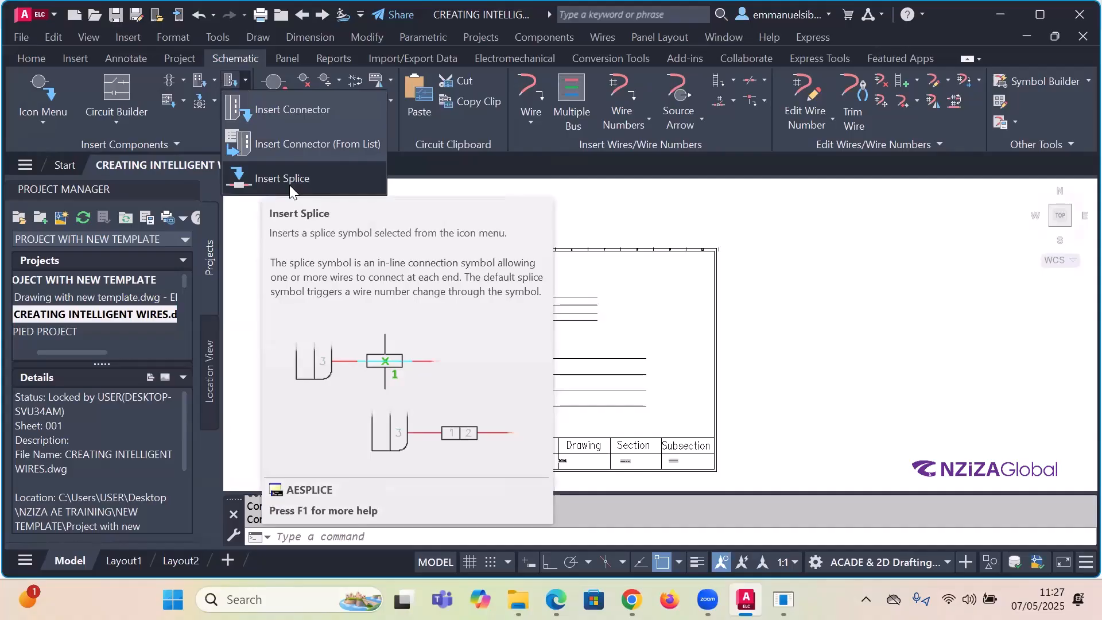
pyautogui.click(289, 183)
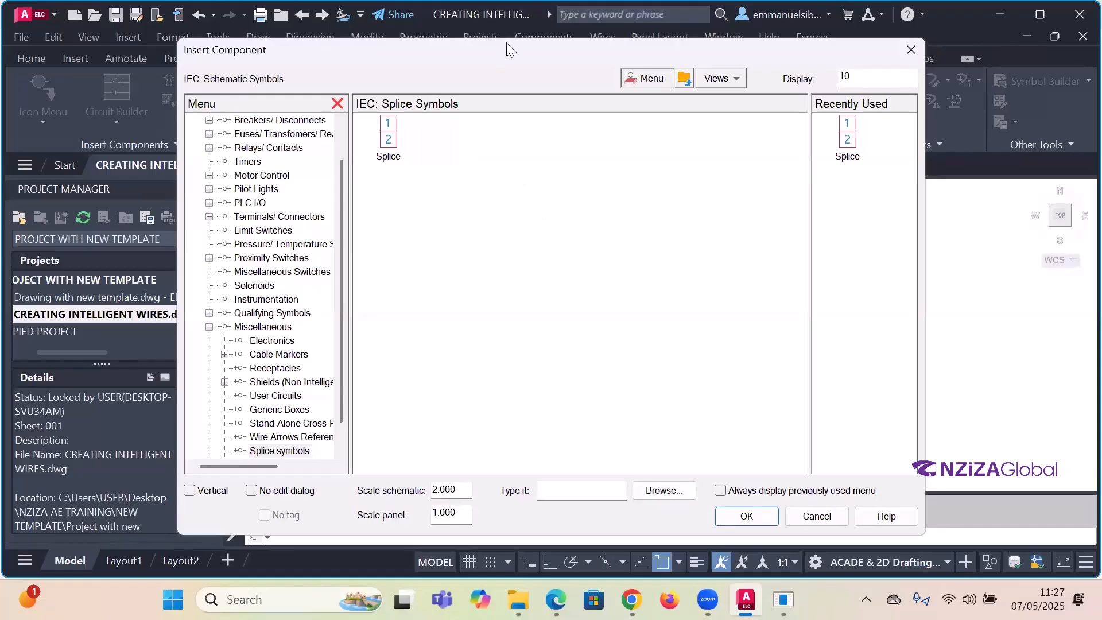
pyautogui.moveTo(507, 42); pyautogui.dragTo(519, 19)
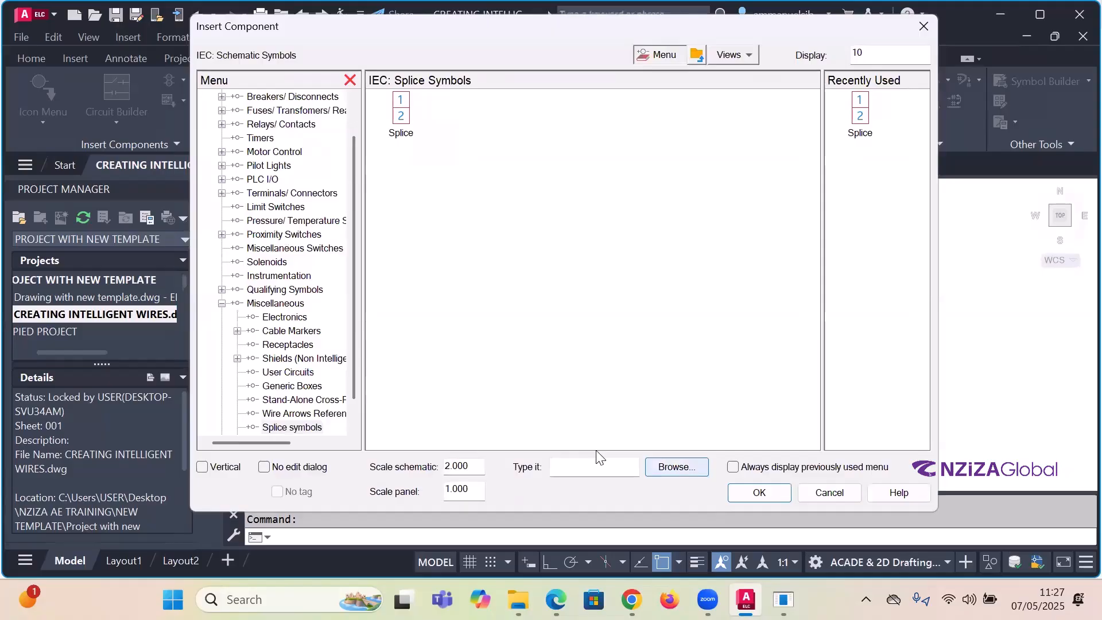
pyautogui.press('Escape')
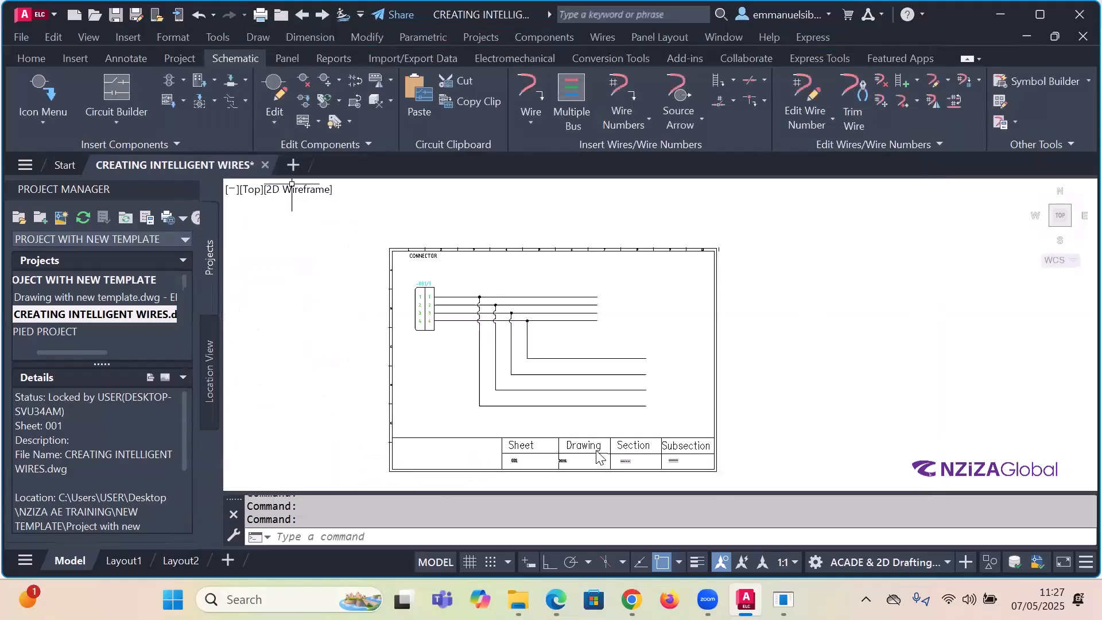
# - Insert a Splice symbol on the horizontal pin 4 wire, between its junction and its free right end, keeping the default component data
pyautogui.scroll(4, 557, 310)
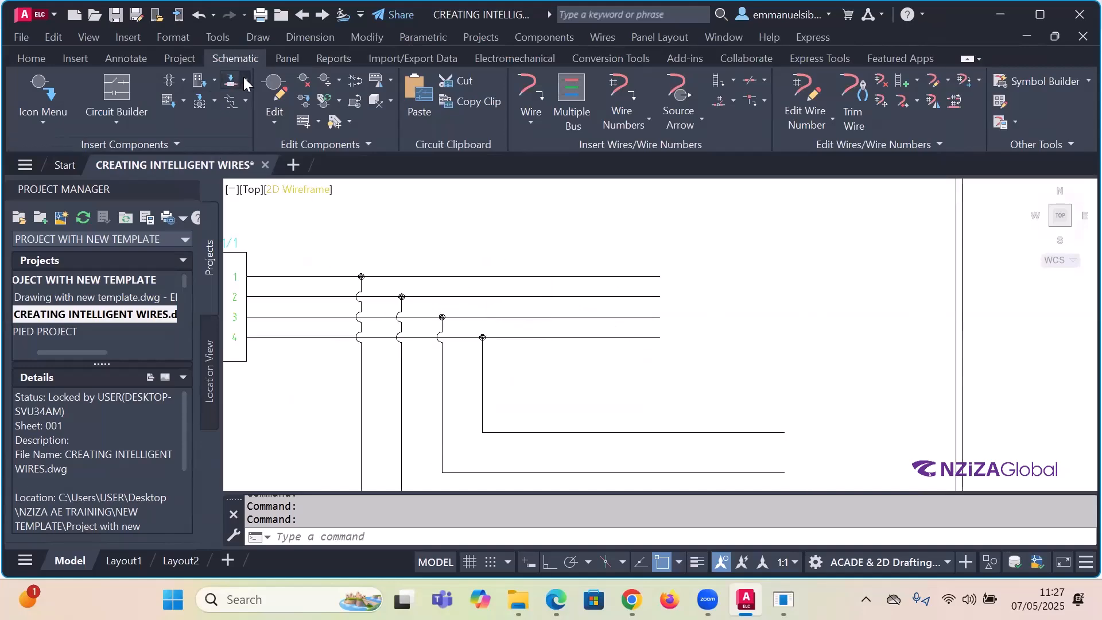
pyautogui.click(244, 80)
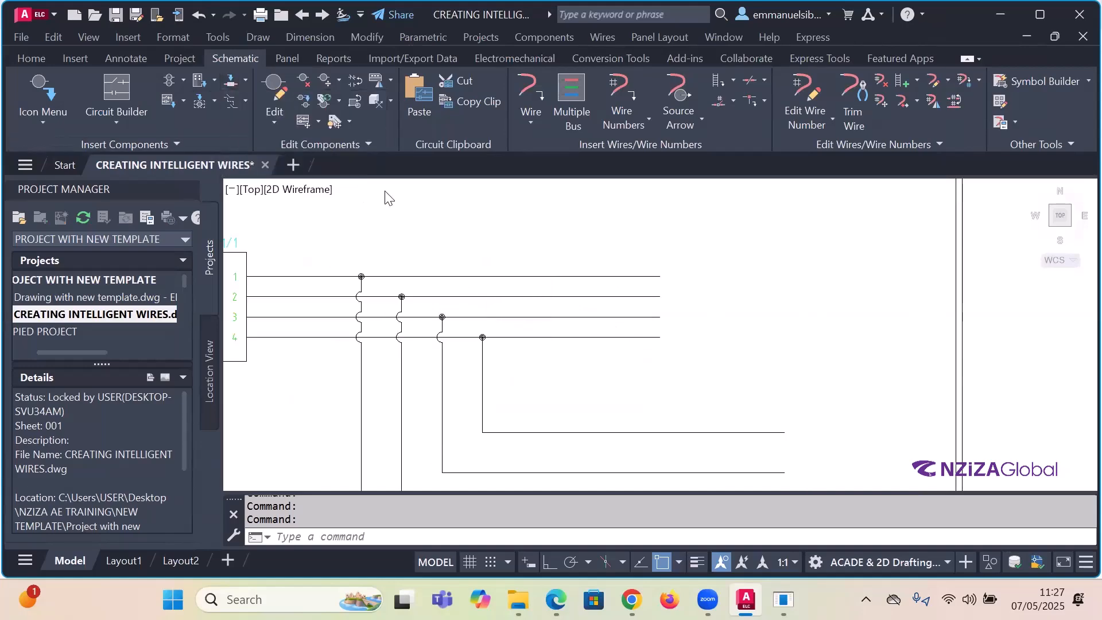
pyautogui.doubleClick(390, 136)
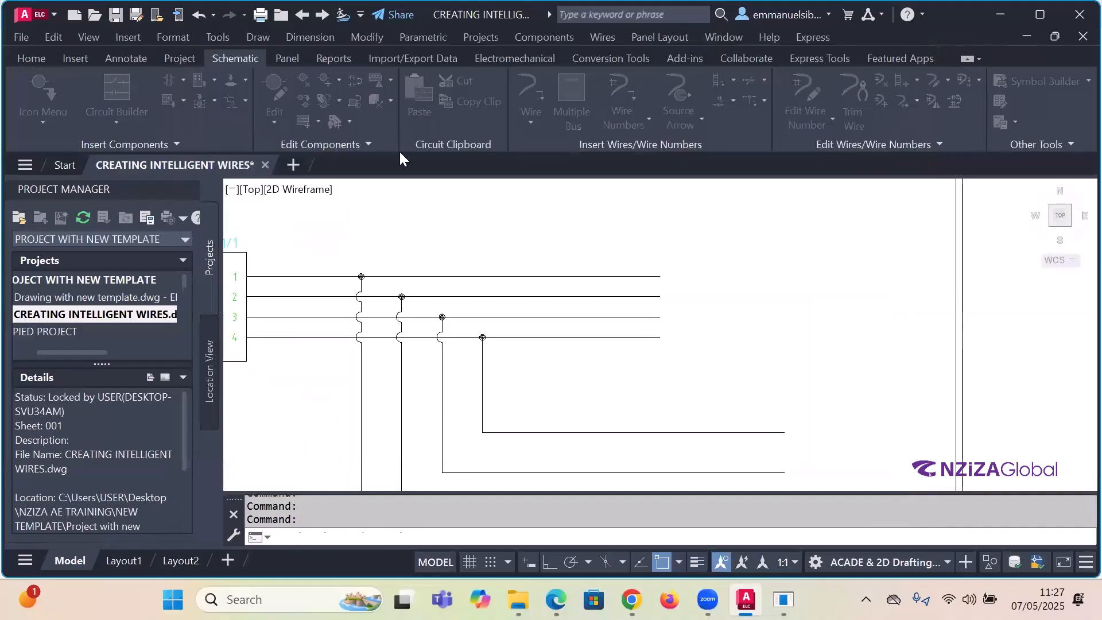
pyautogui.scroll(3, 559, 373)
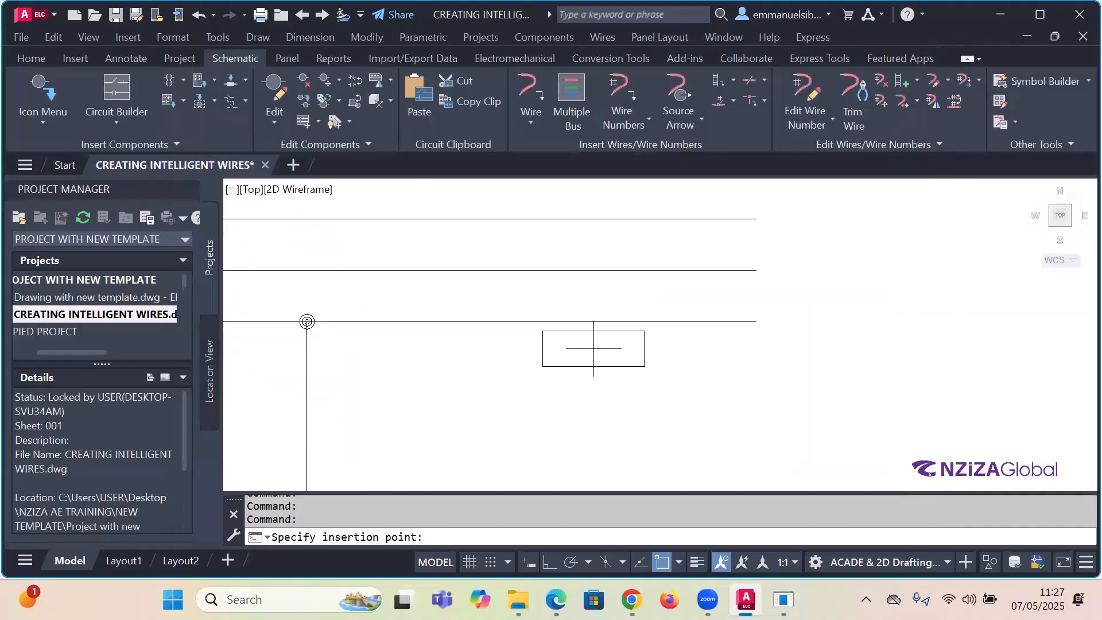
pyautogui.click(563, 322)
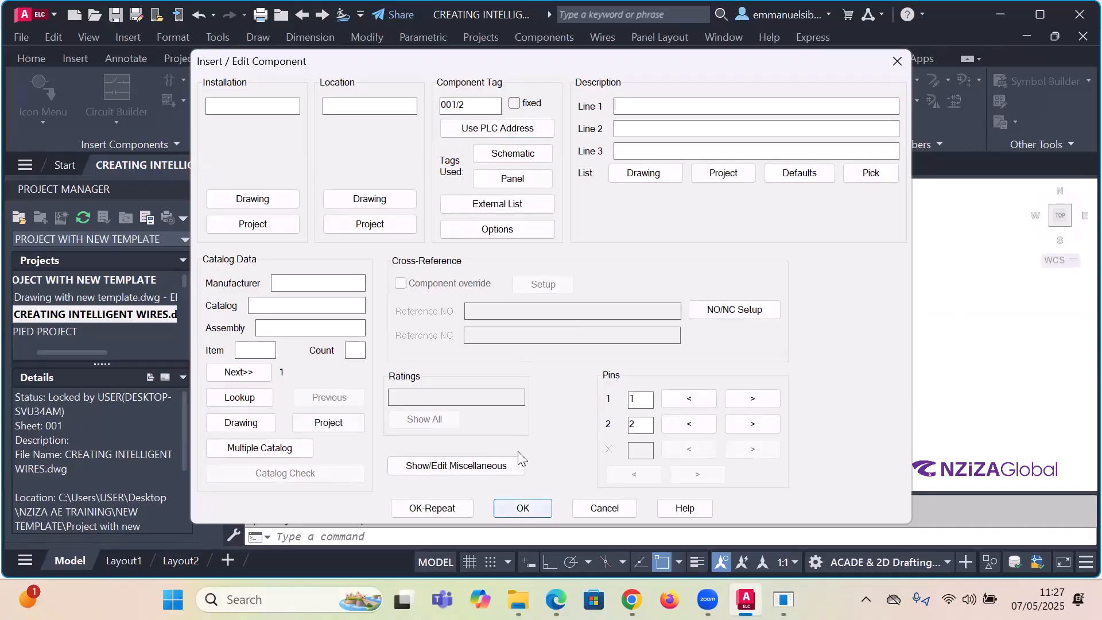
pyautogui.press('Return')
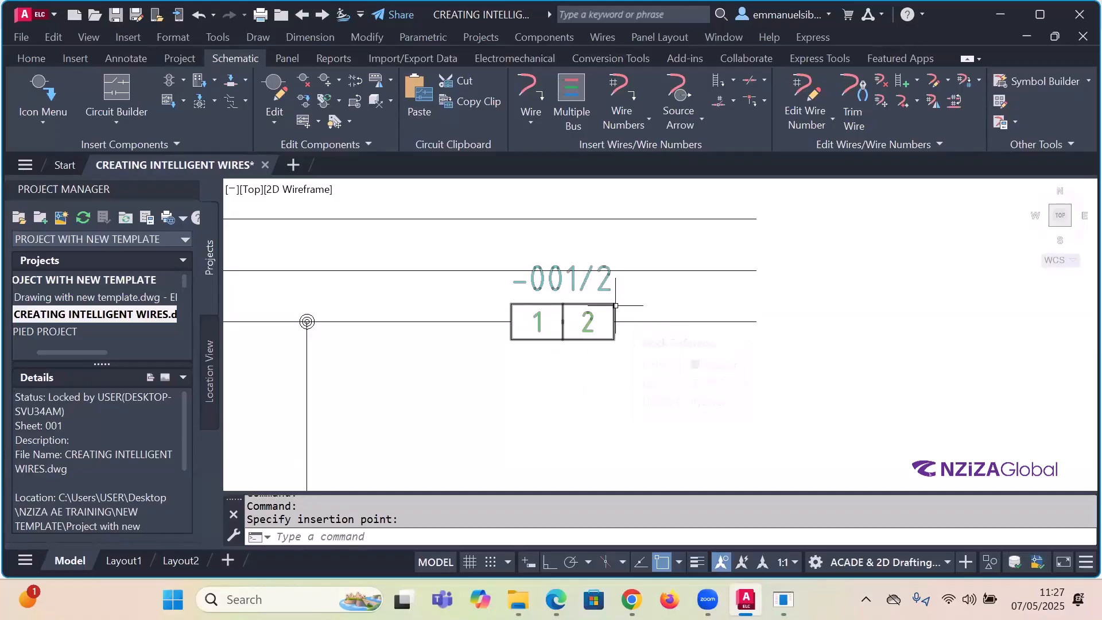
# - Draw a 45 degree wire from the splice's terminal 2, angling down and running horizontally to a free end on the right
pyautogui.scroll(-2, 616, 306)
pyautogui.scroll(2, 622, 323)
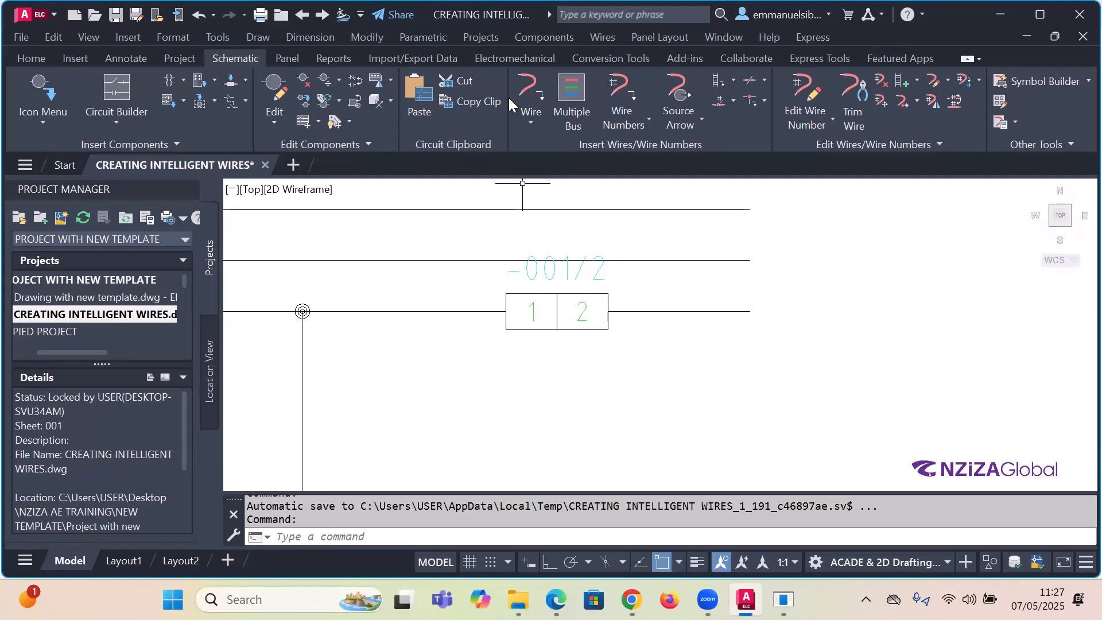
pyautogui.click(528, 115)
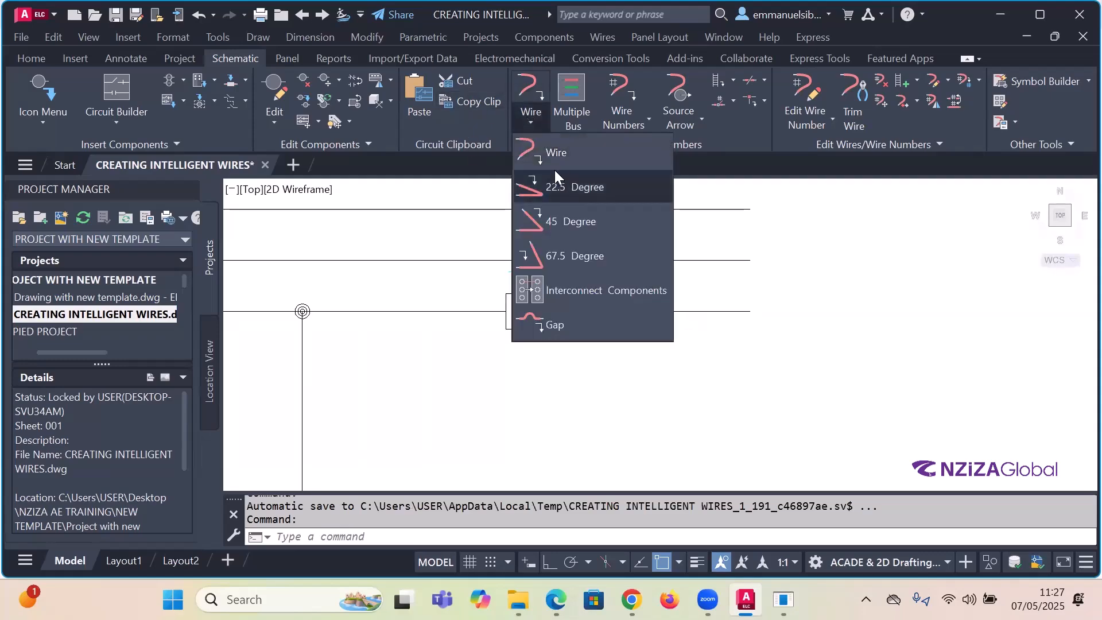
pyautogui.click(556, 217)
pyautogui.click(608, 312)
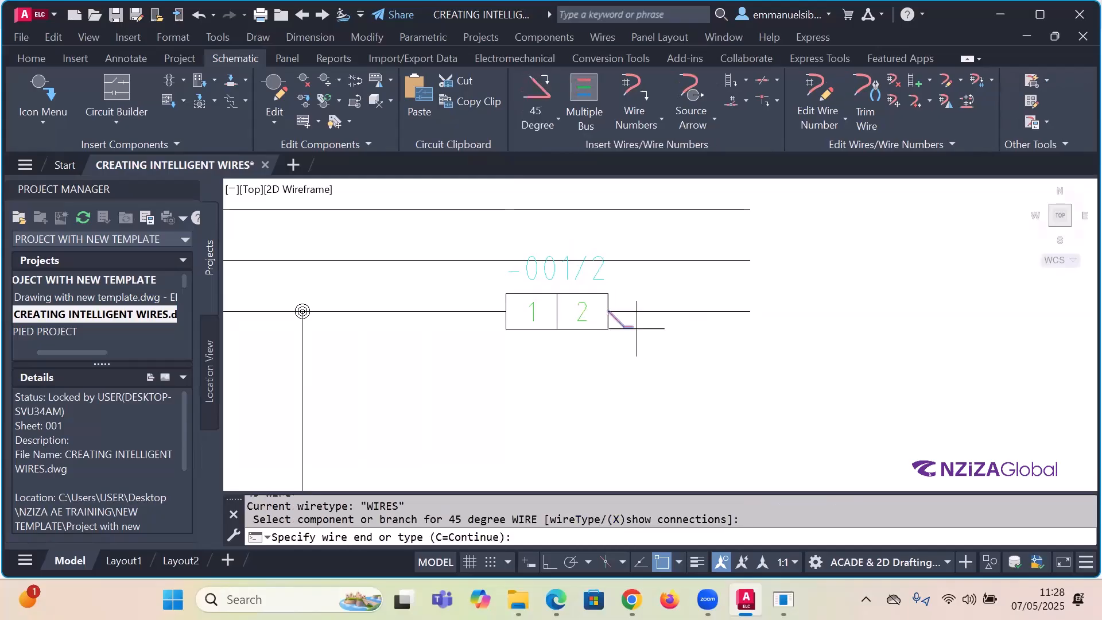
pyautogui.click(899, 394)
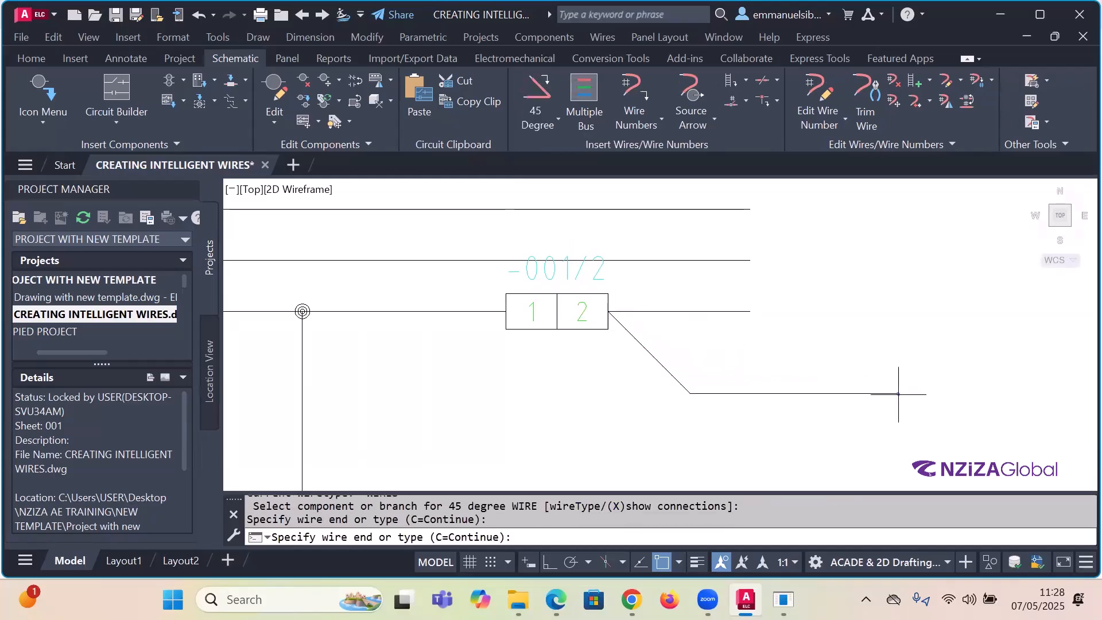
pyautogui.press('Return')
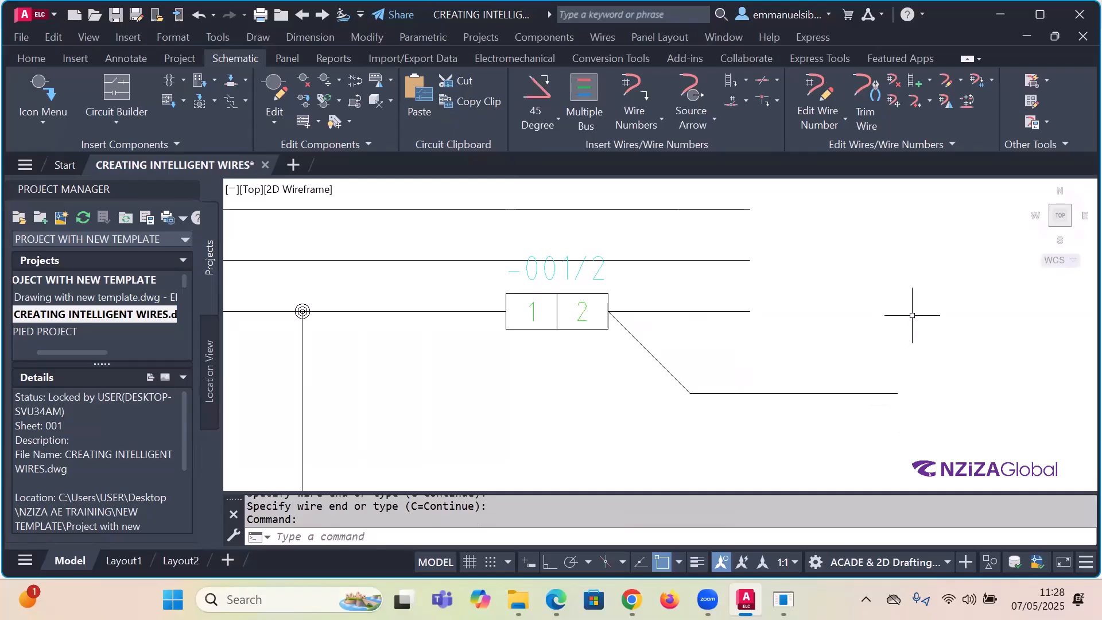
pyautogui.scroll(-2, 749, 360)
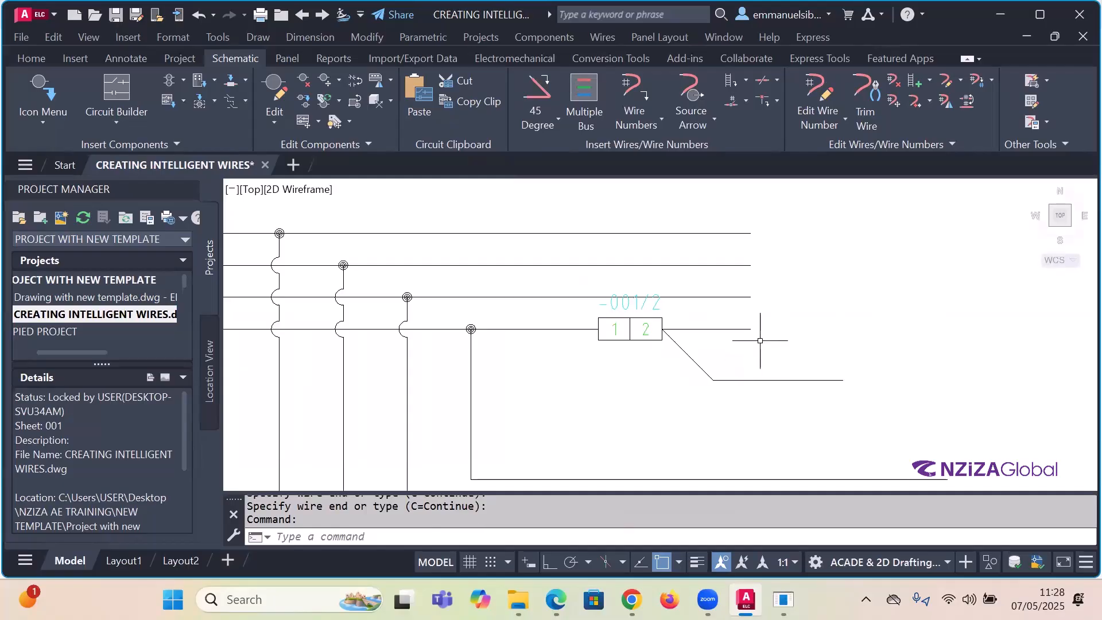
pyautogui.scroll(-4, 795, 328)
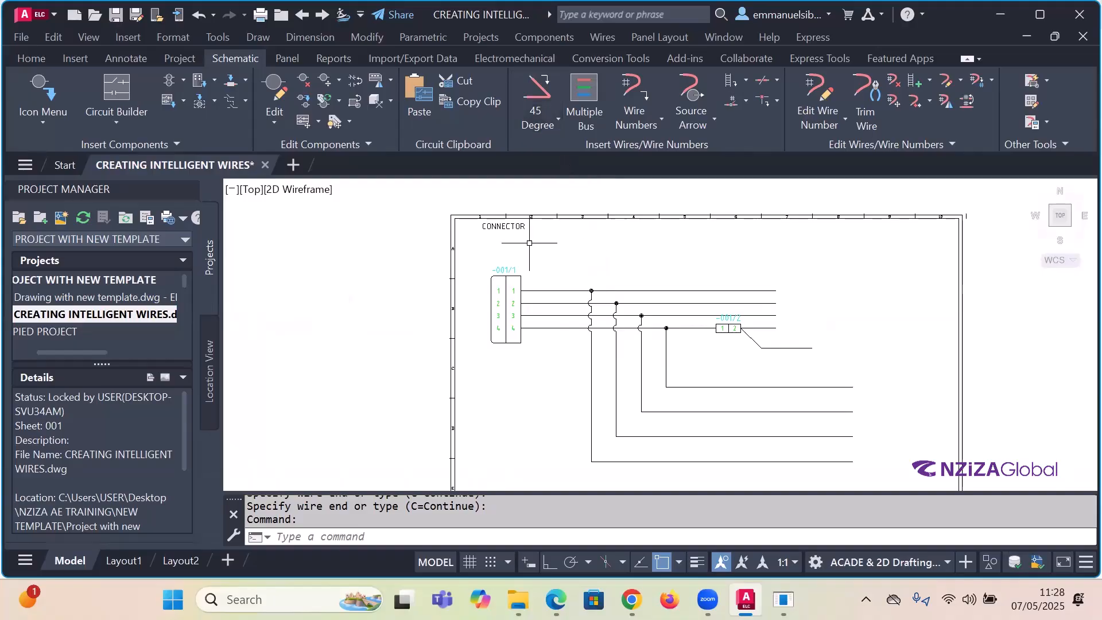
pyautogui.scroll(2, 520, 235)
pyautogui.scroll(-4, 503, 218)
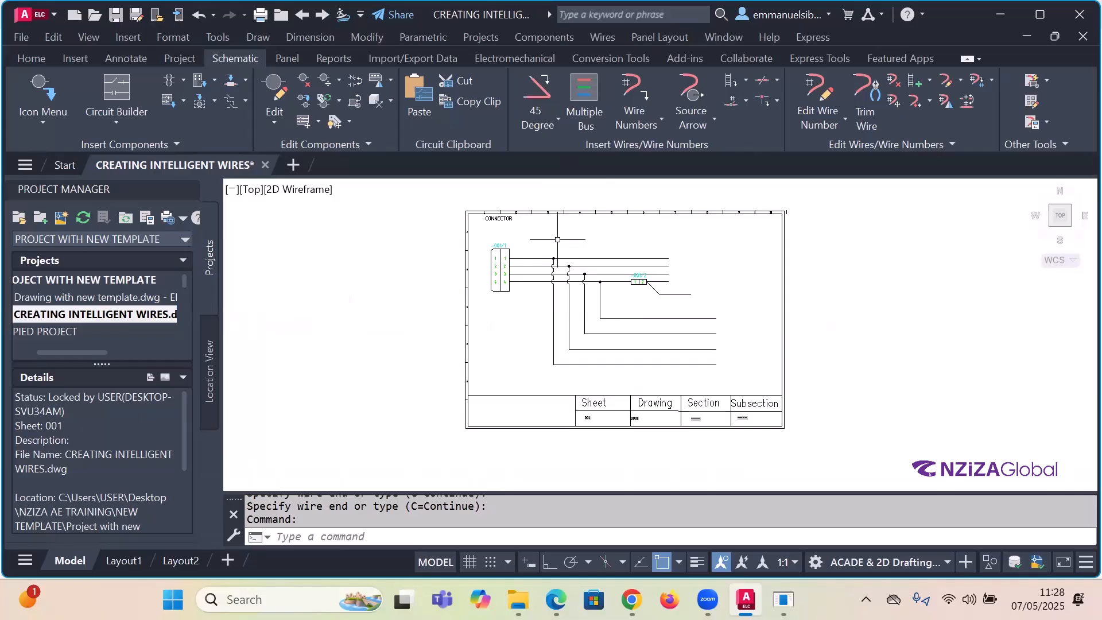
pyautogui.click(732, 374)
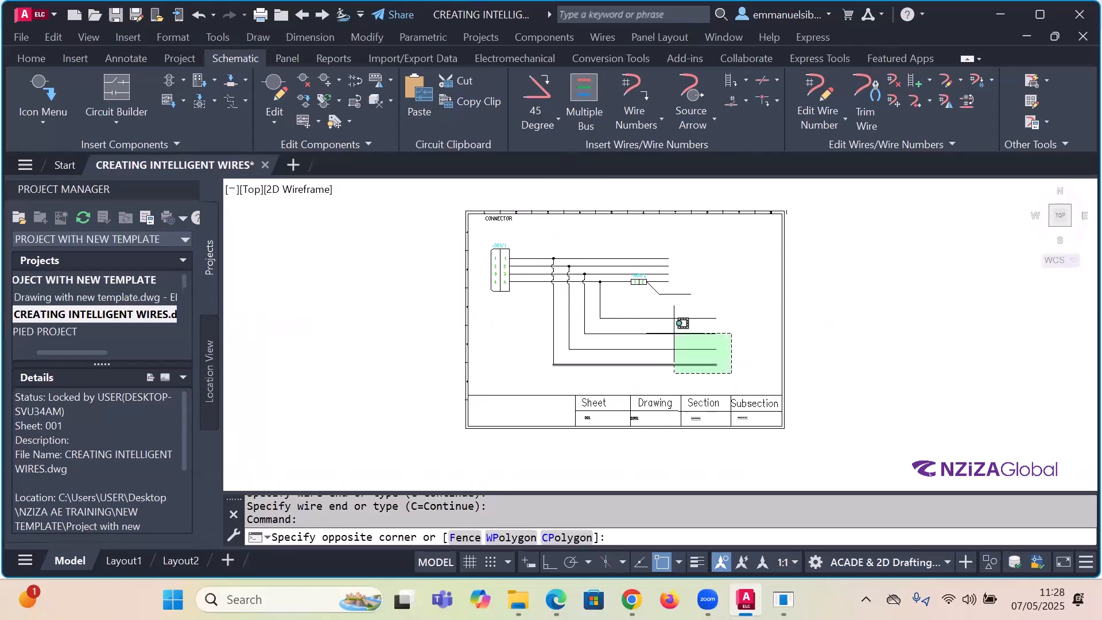
pyautogui.press('Escape')
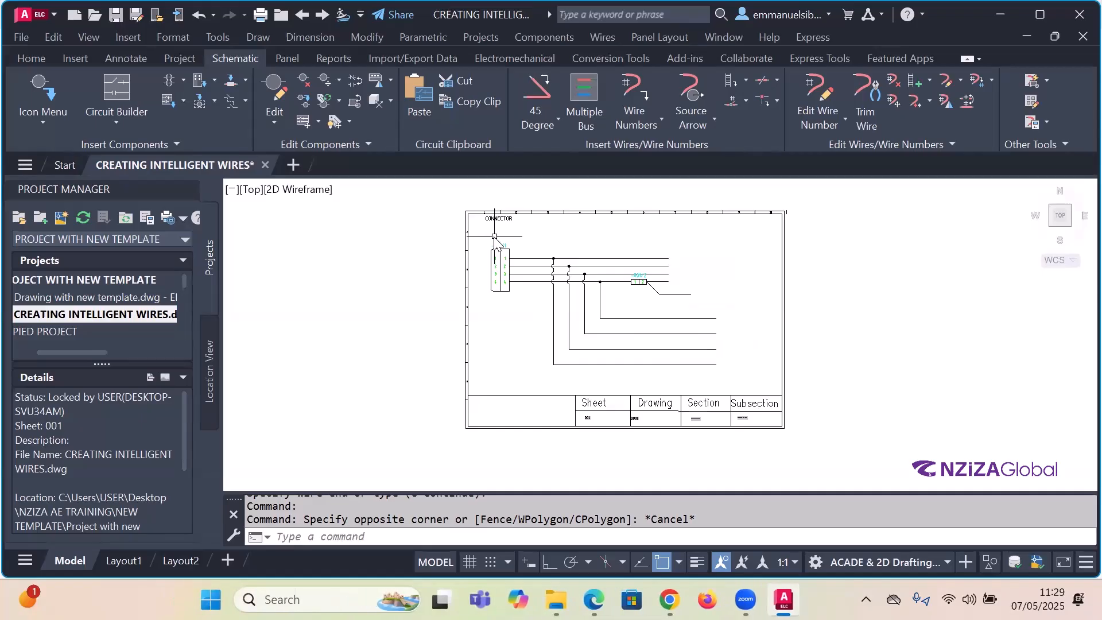
pyautogui.click(711, 360)
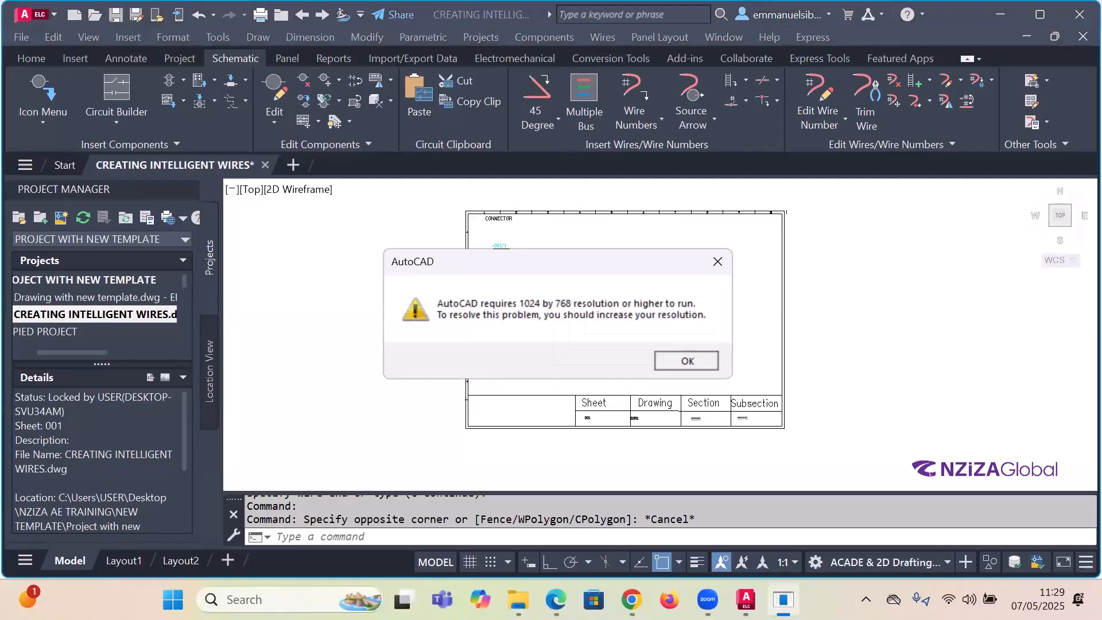
pyautogui.click(733, 378)
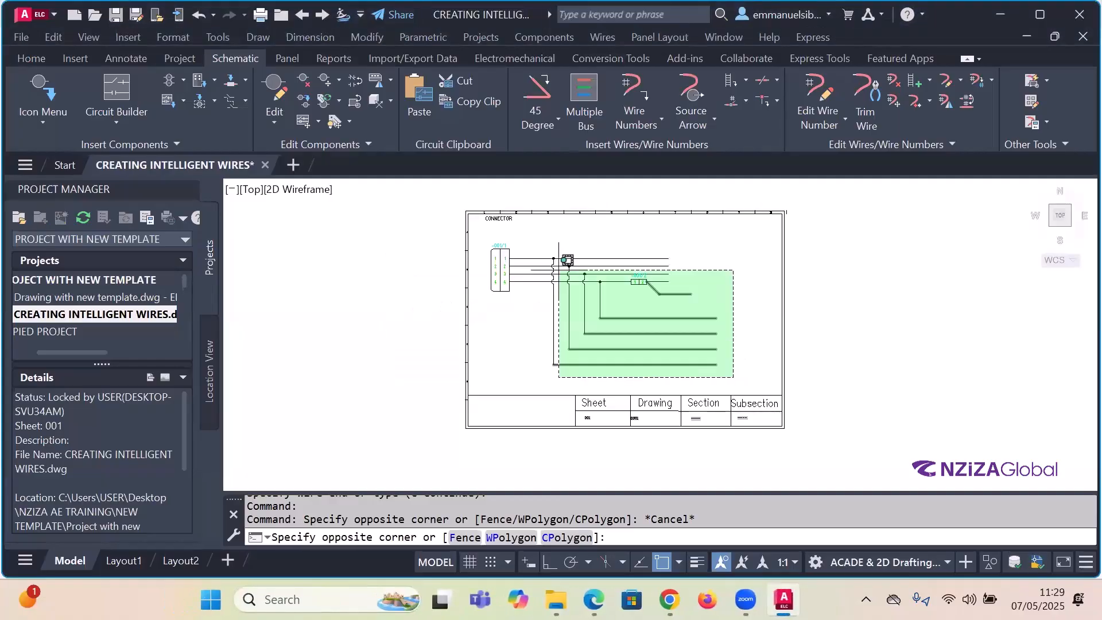
pyautogui.click(484, 232)
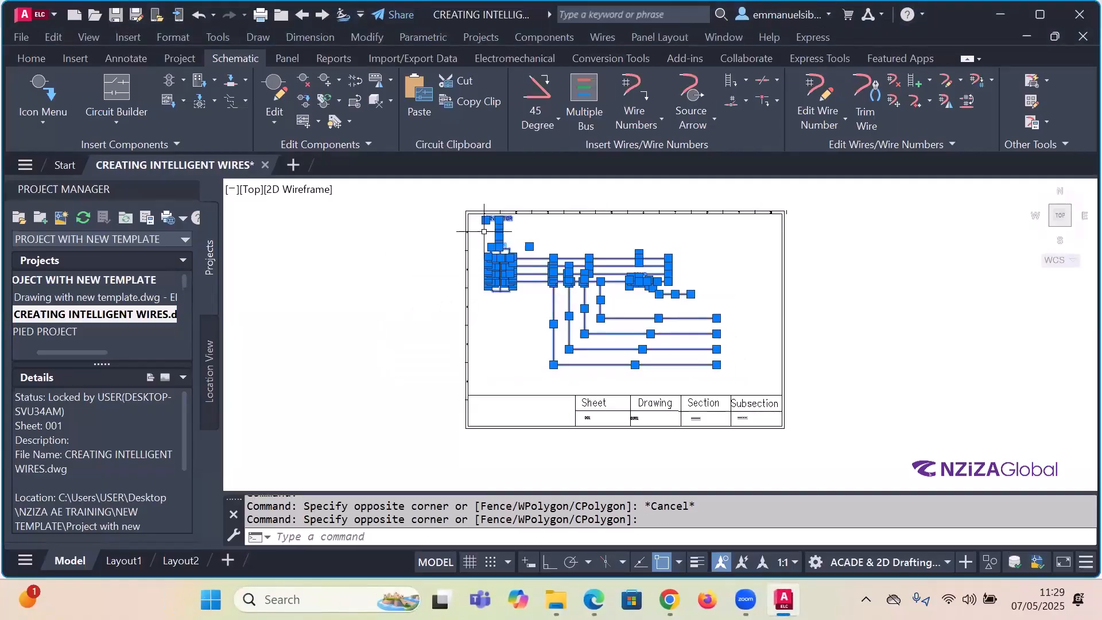
pyautogui.click(692, 362)
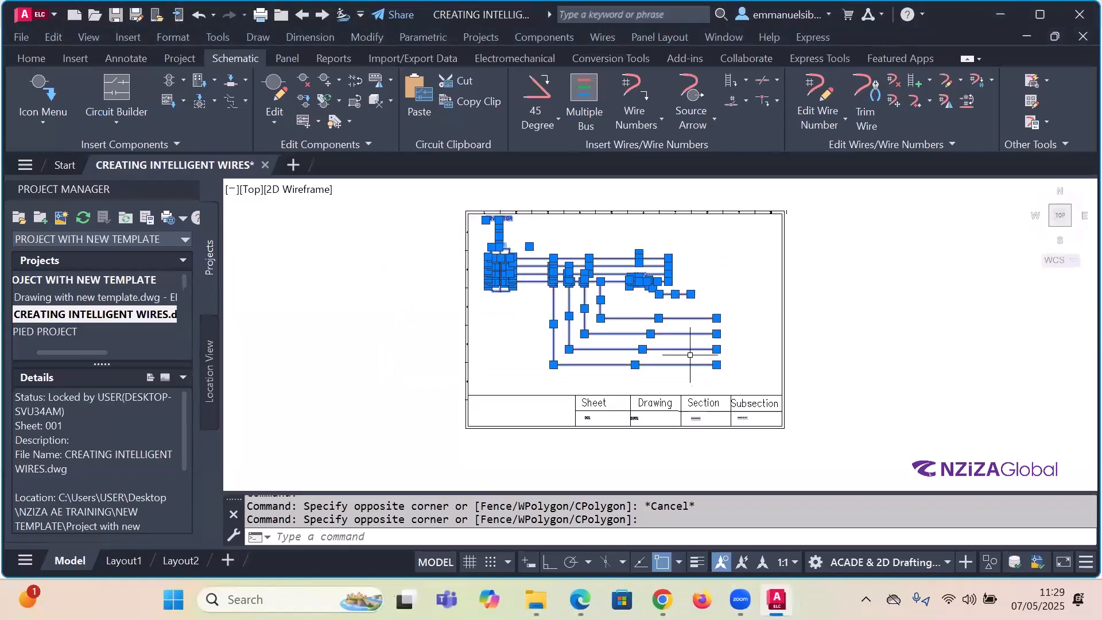
pyautogui.press('Escape')
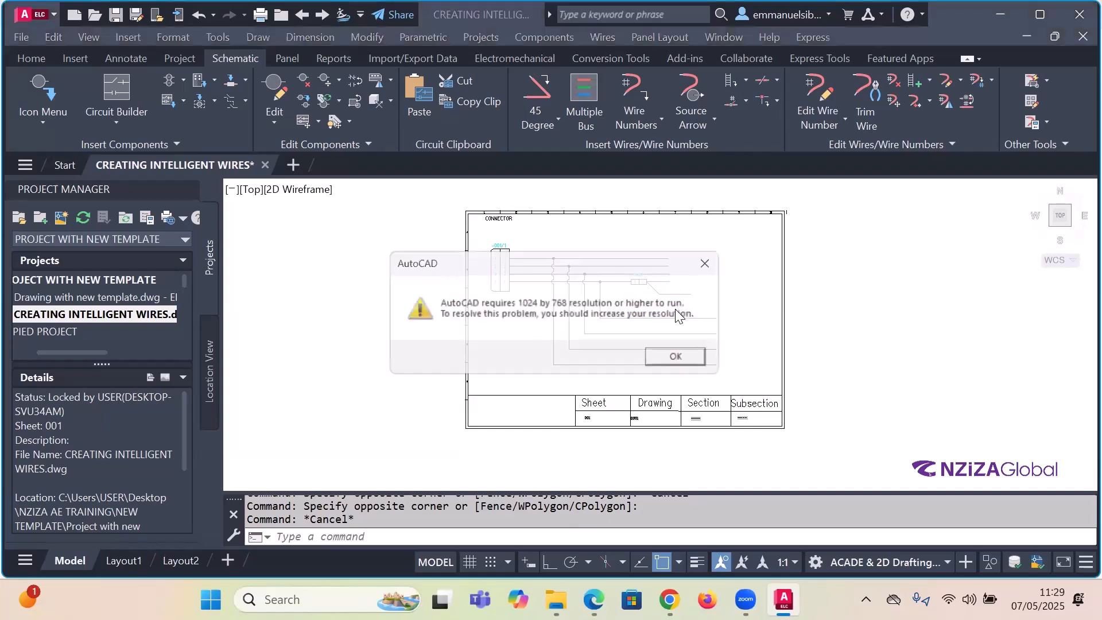
pyautogui.click(704, 360)
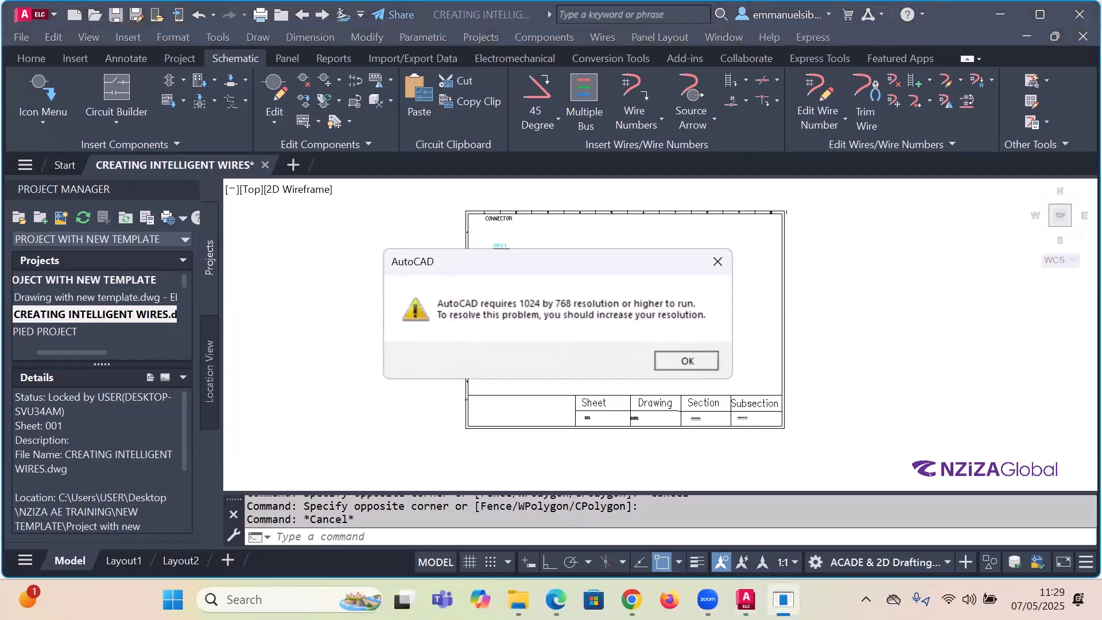
pyautogui.scroll(2, 628, 300)
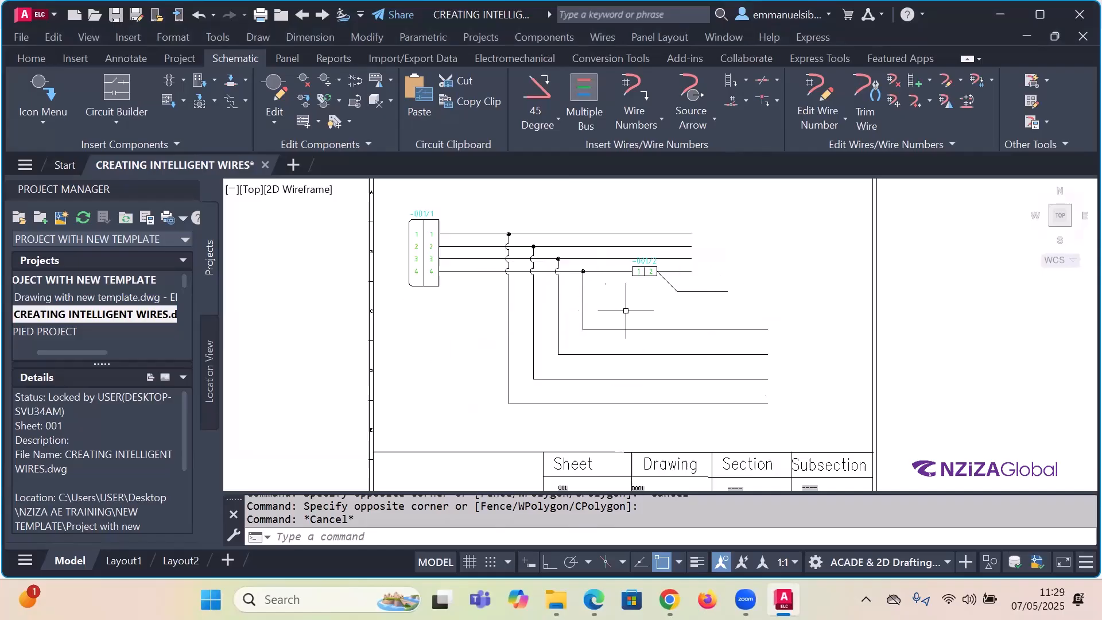
pyautogui.scroll(-1, 654, 300)
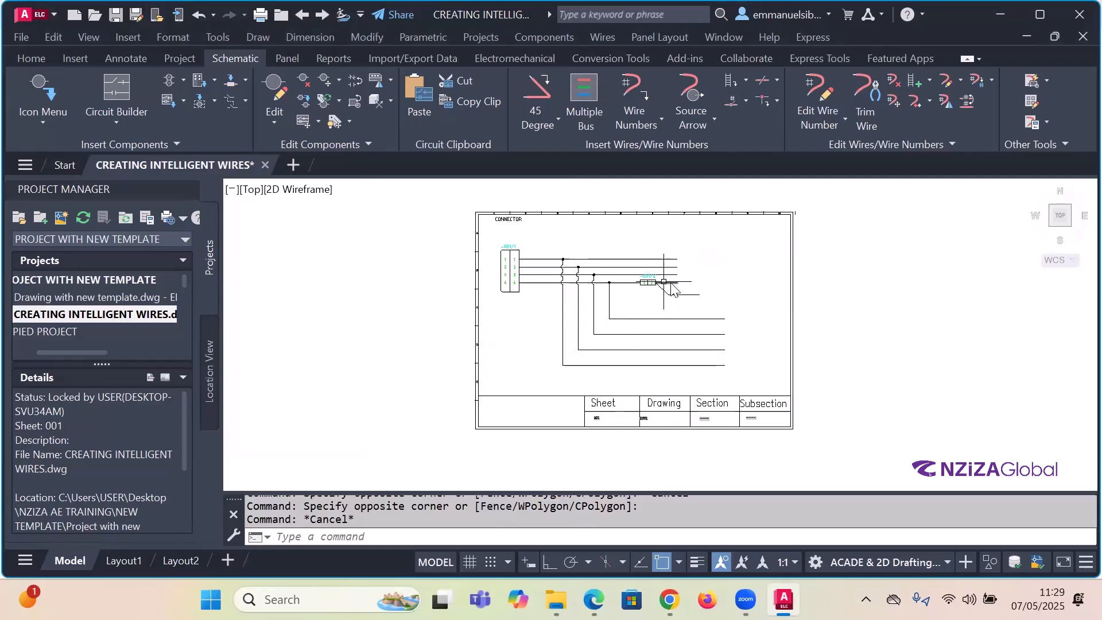
pyautogui.click(684, 361)
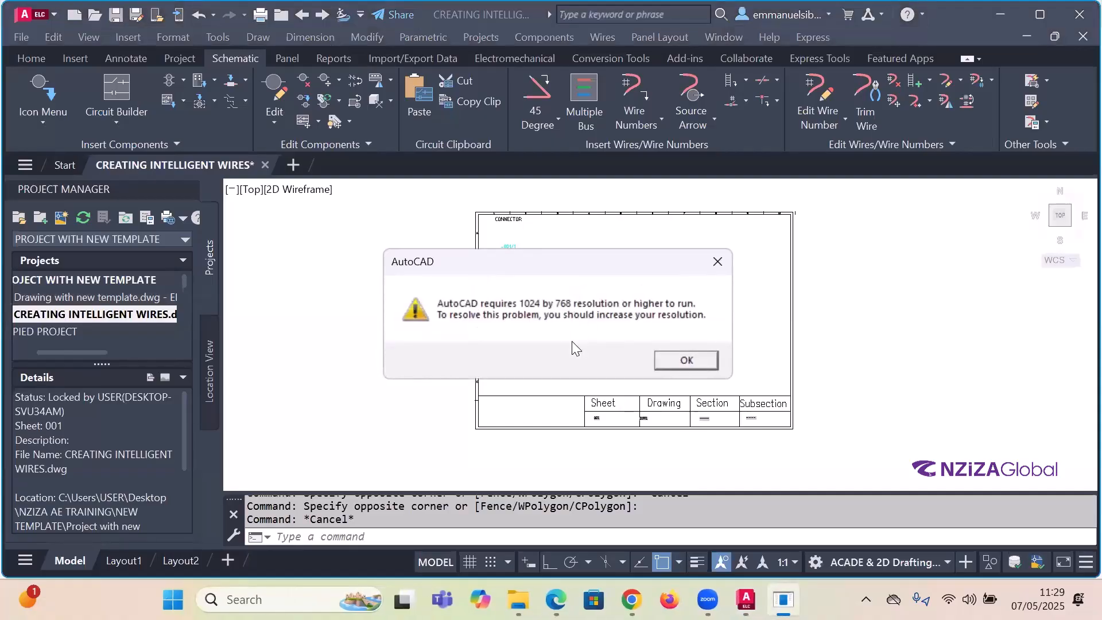
pyautogui.click(678, 362)
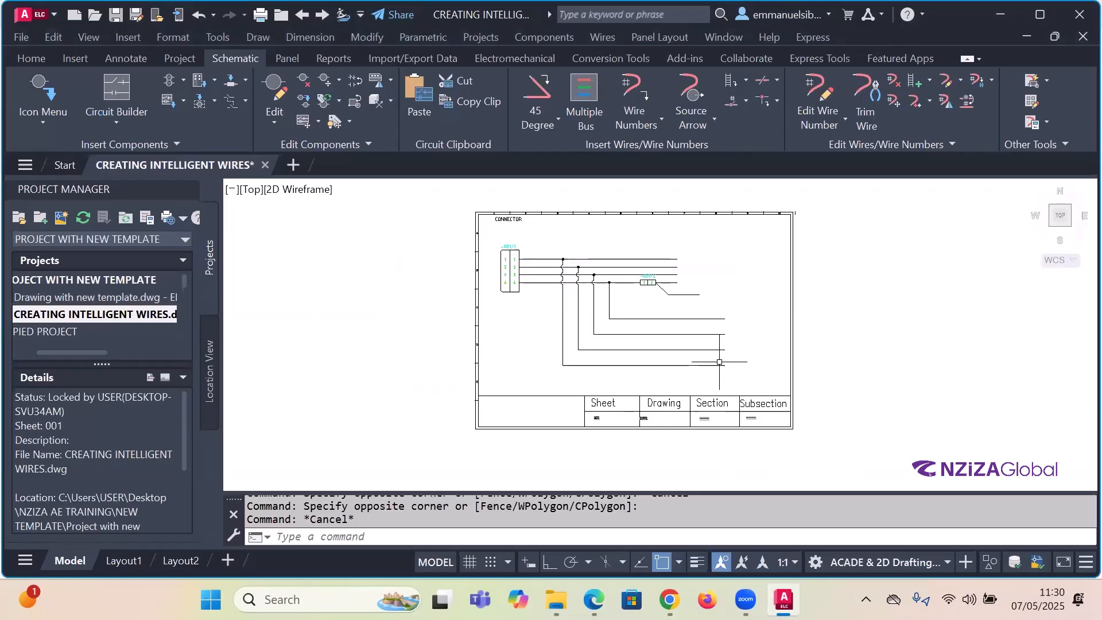
# - Erase the CONNECTOR label, the connector, the splice and all the wires inside the drawing frame
pyautogui.click(750, 385)
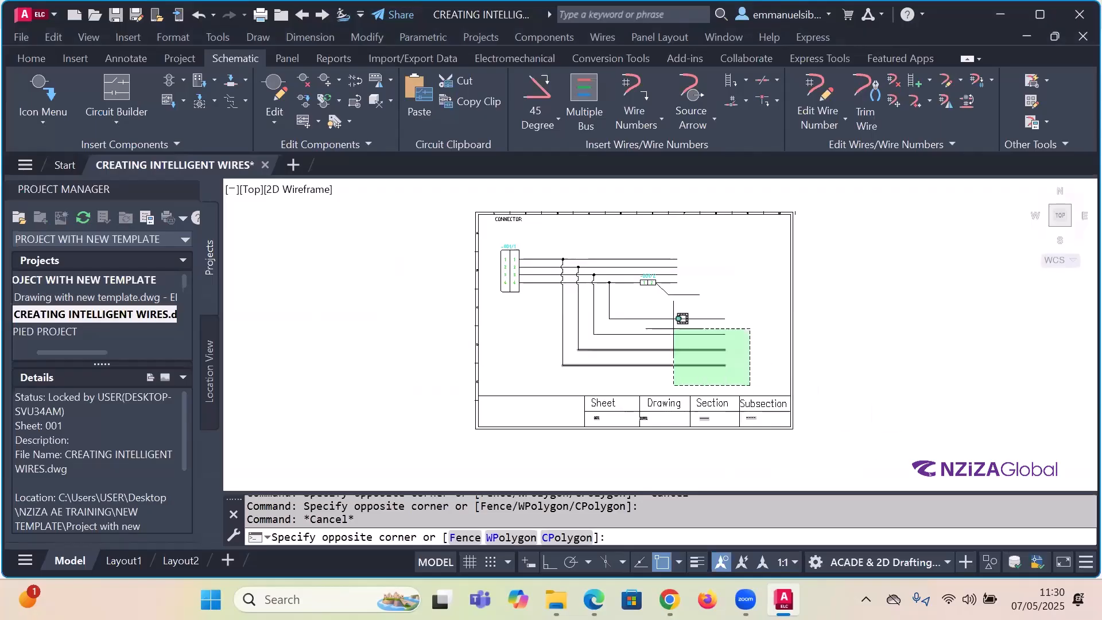
pyautogui.click(500, 252)
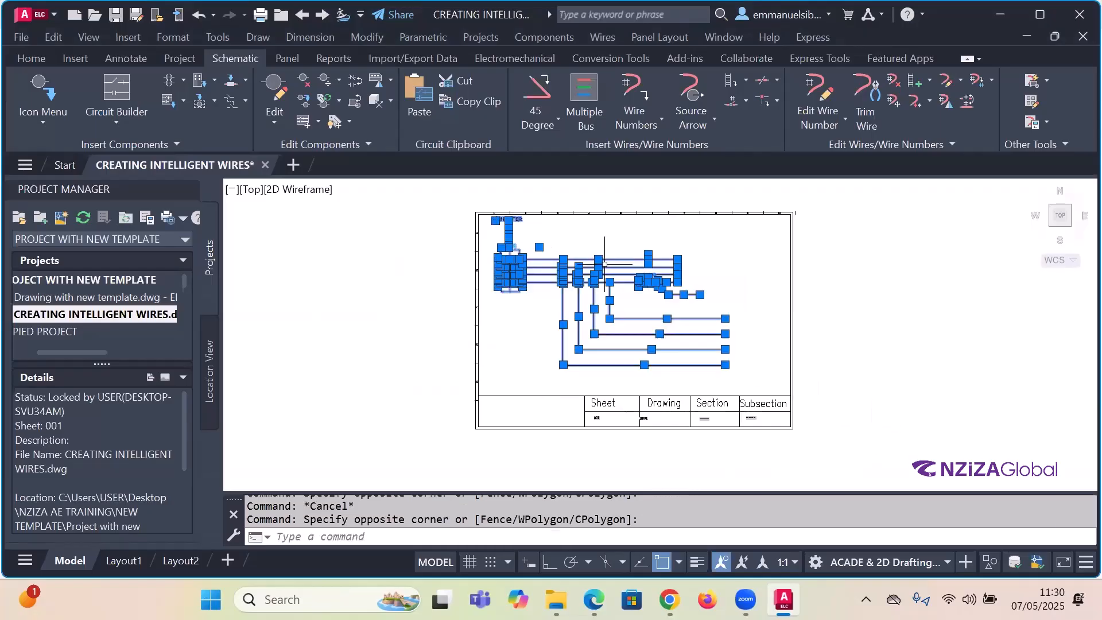
pyautogui.press('Delete')
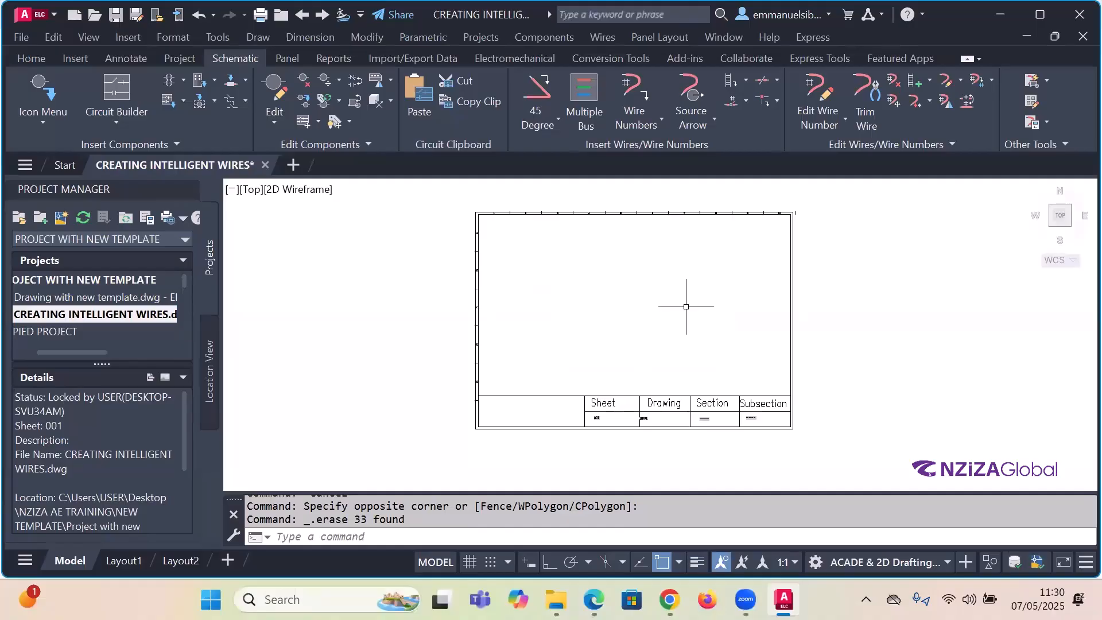
# - View the IEC schematic symbol categories in the Insert Component dialog and close it without inserting a component
pyautogui.scroll(-2, 562, 294)
pyautogui.scroll(2, 591, 255)
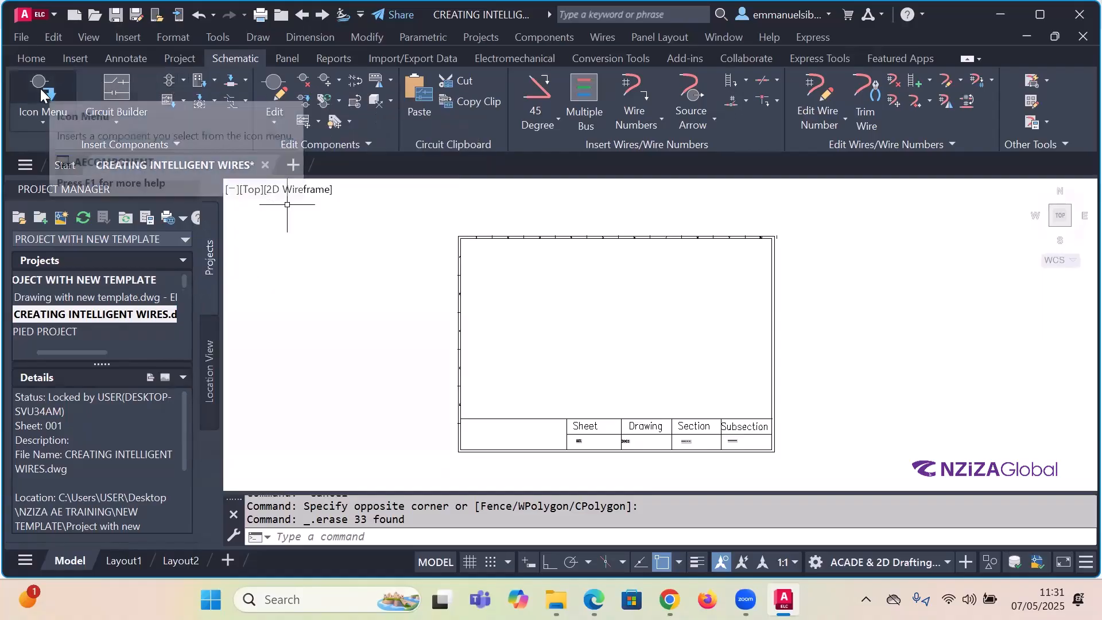
pyautogui.click(44, 95)
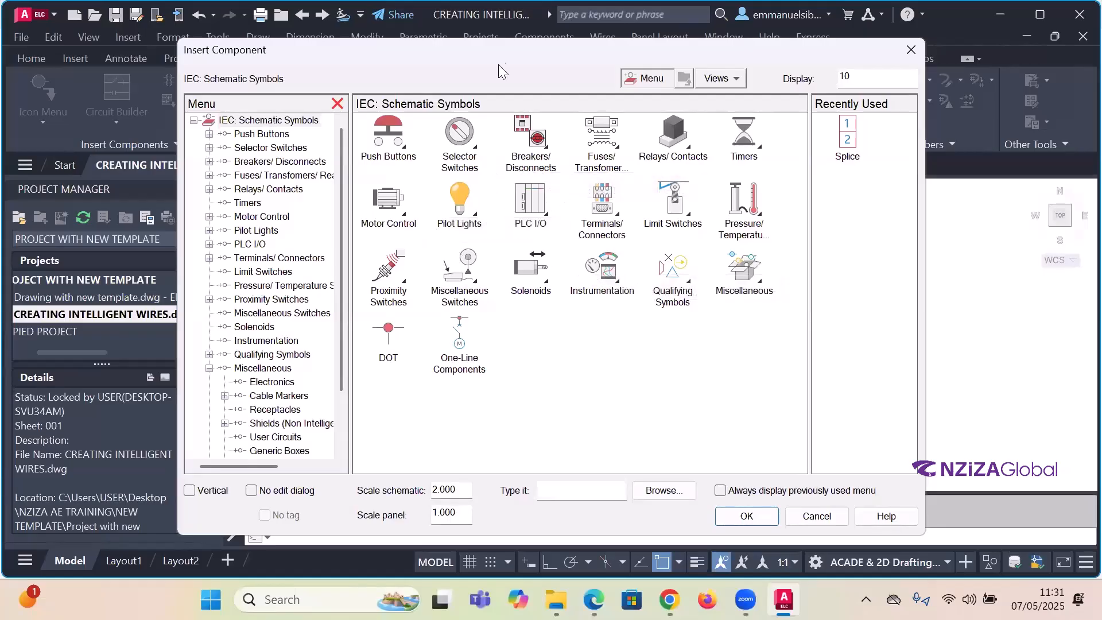
pyautogui.moveTo(501, 53); pyautogui.dragTo(497, 31)
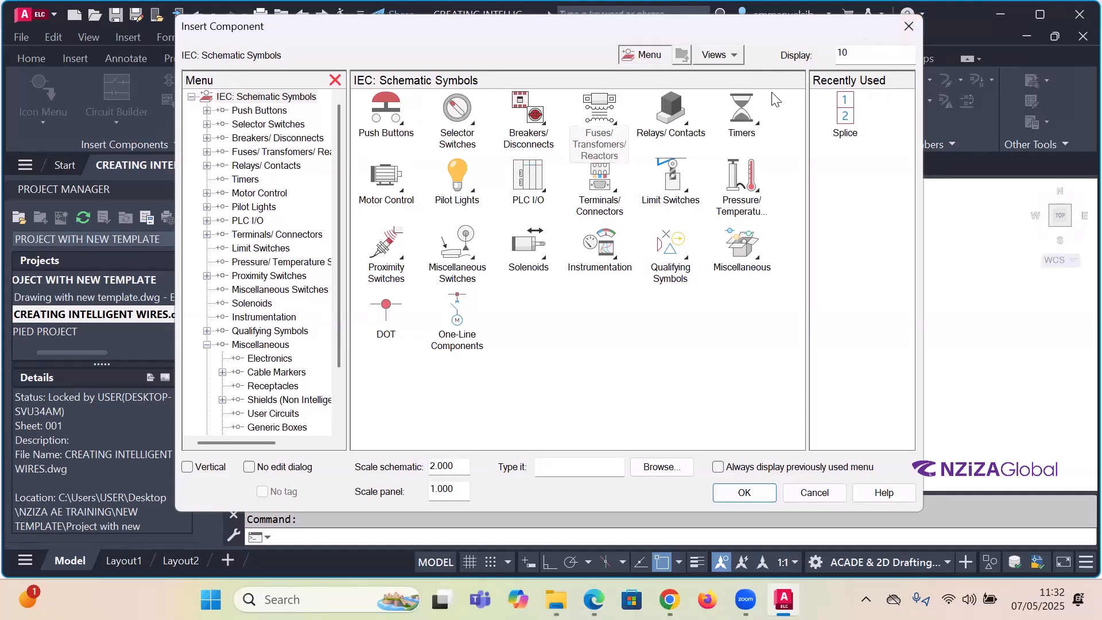
pyautogui.click(909, 28)
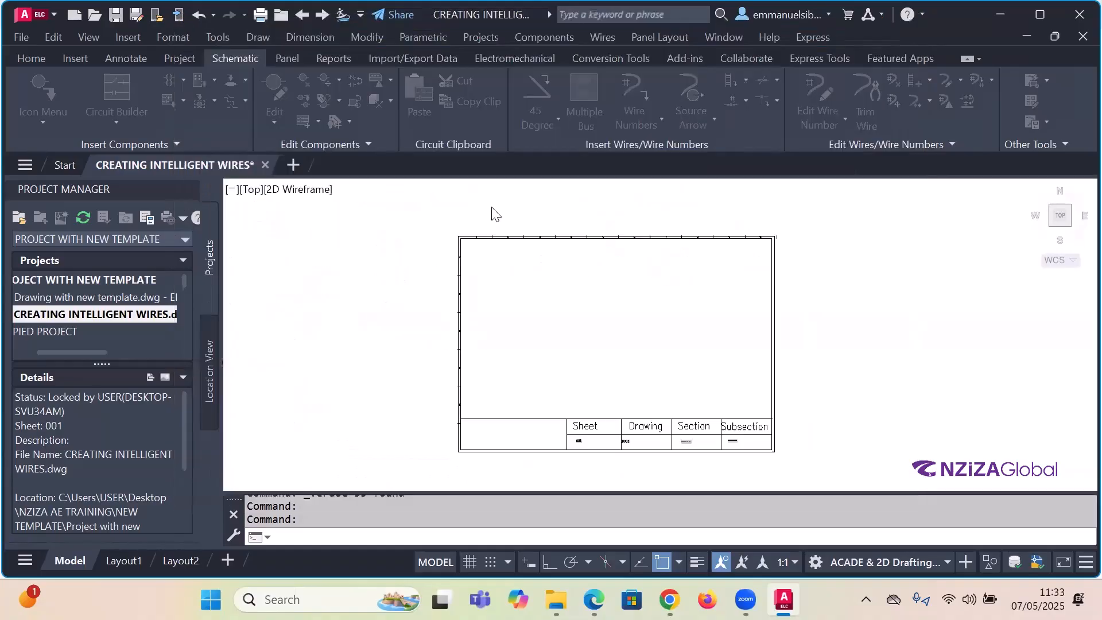
# - Expand the schematic libraries and schematic icon menu file in PROJECT WITH NEW TEMPLATE's properties, and browse for a file to replace ACE_IEC_MENU.DAT
pyautogui.rightClick(72, 280)
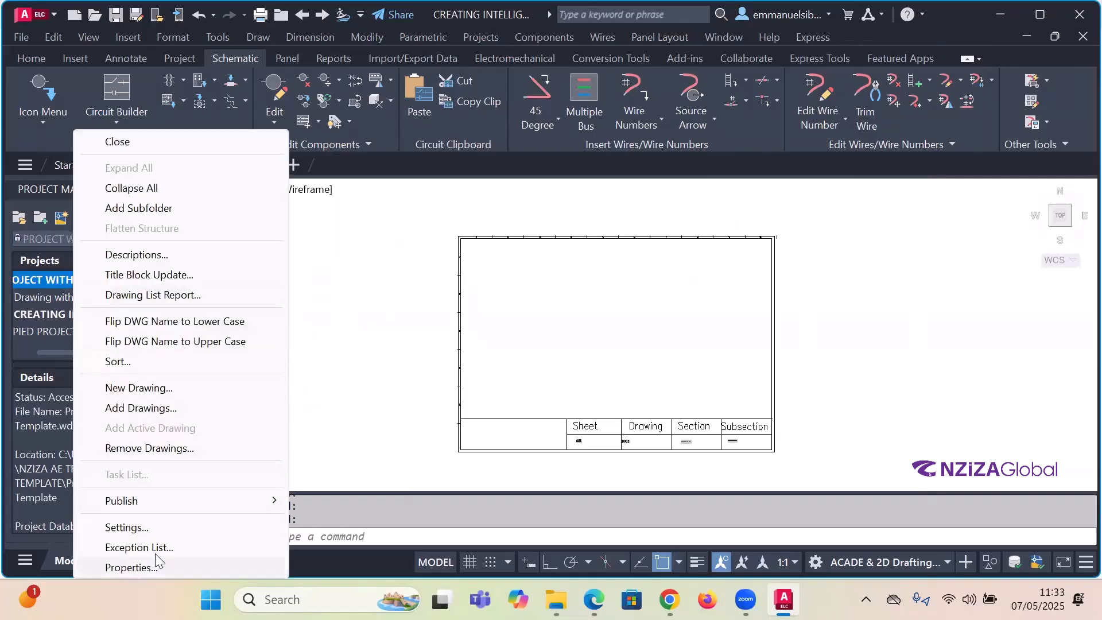
pyautogui.click(137, 568)
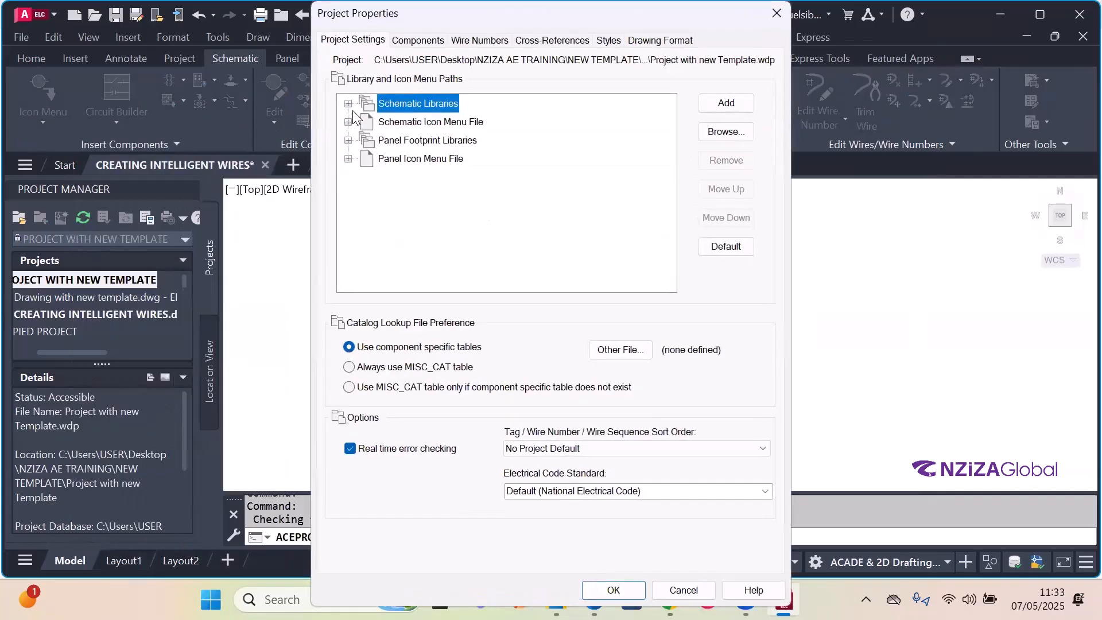
pyautogui.click(348, 104)
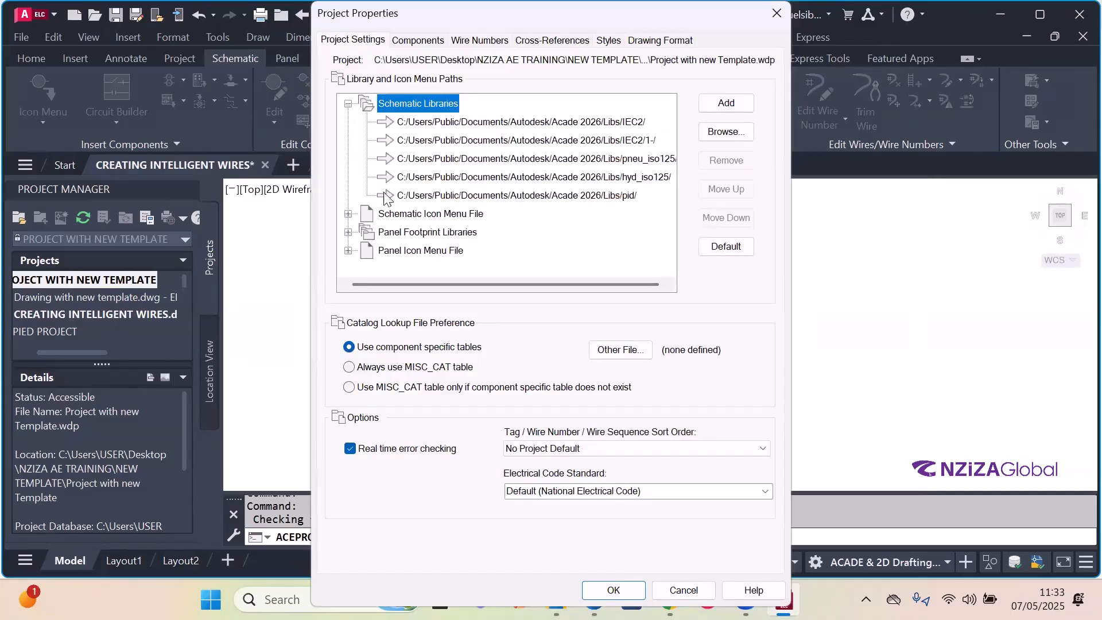
pyautogui.click(348, 214)
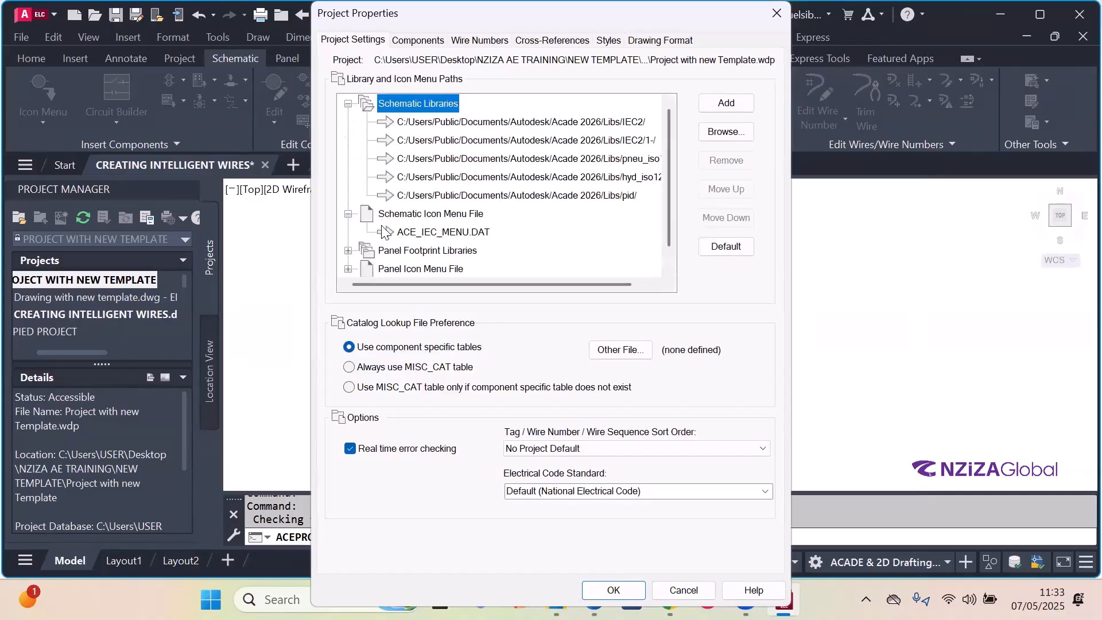
pyautogui.click(447, 234)
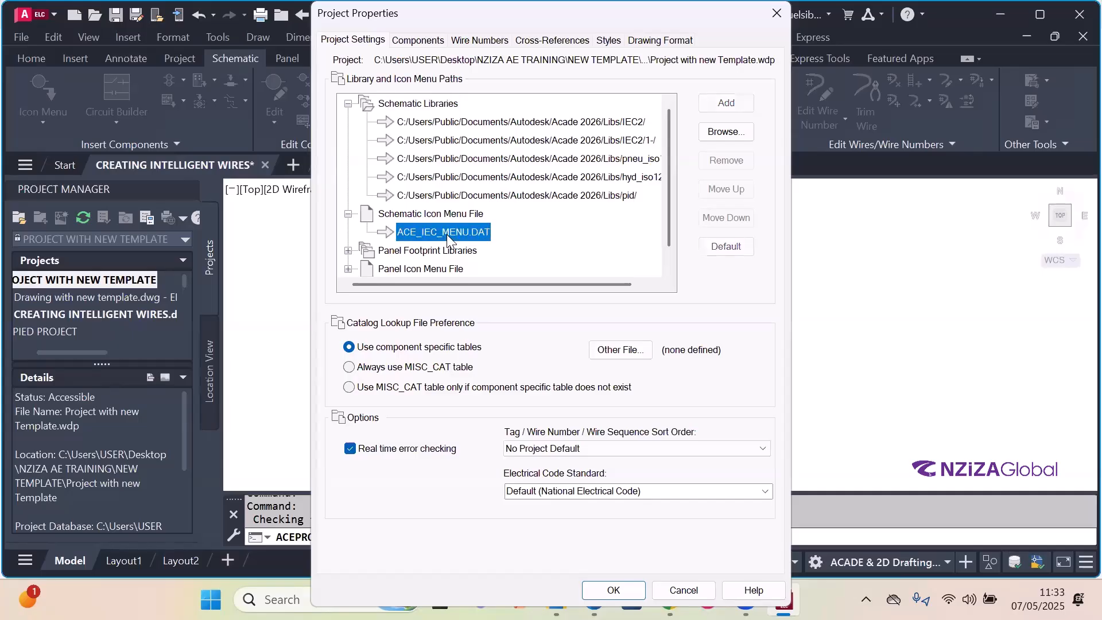
pyautogui.click(725, 132)
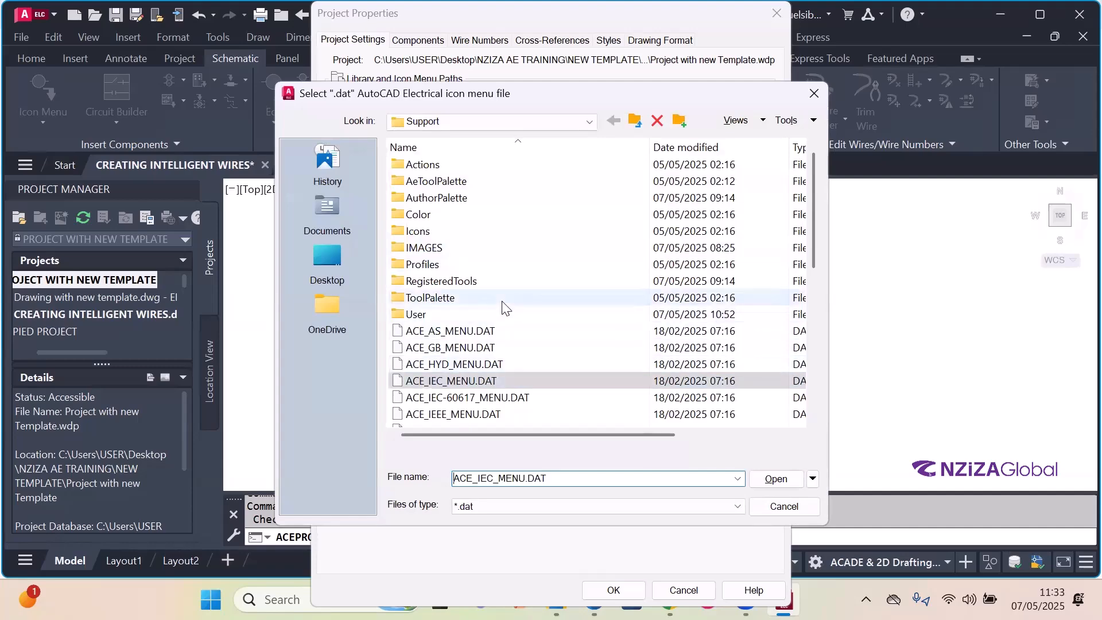
# - Examine the schematic and panel icon menu .dat files available for the different standards in the Support folder
pyautogui.scroll(-2, 503, 292)
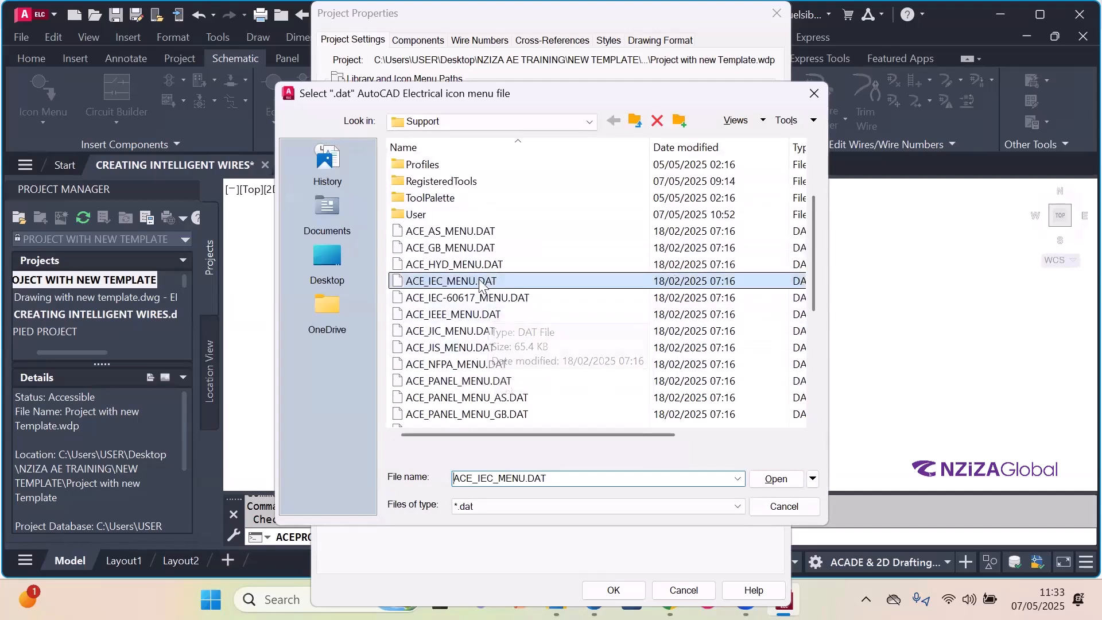
pyautogui.scroll(-1, 490, 328)
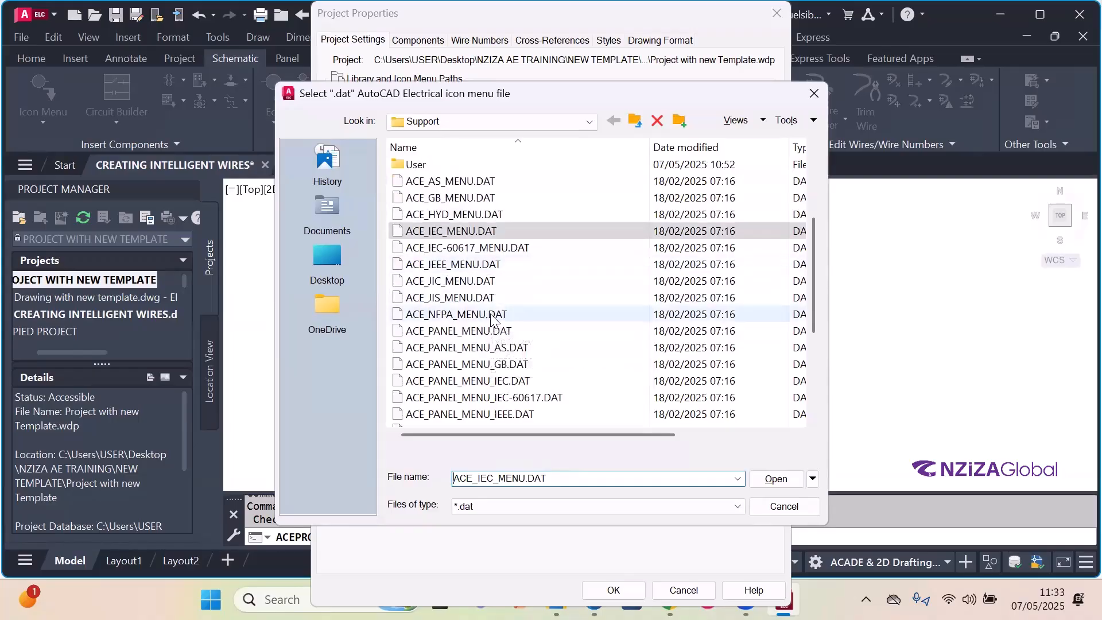
pyautogui.scroll(-2, 552, 300)
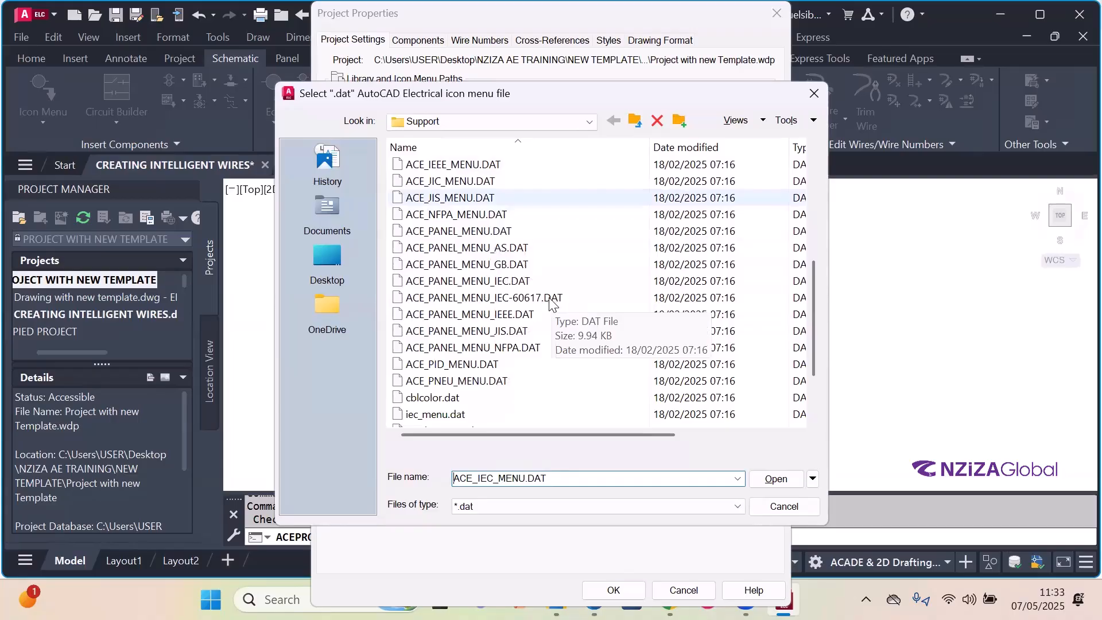
pyautogui.scroll(-2, 550, 312)
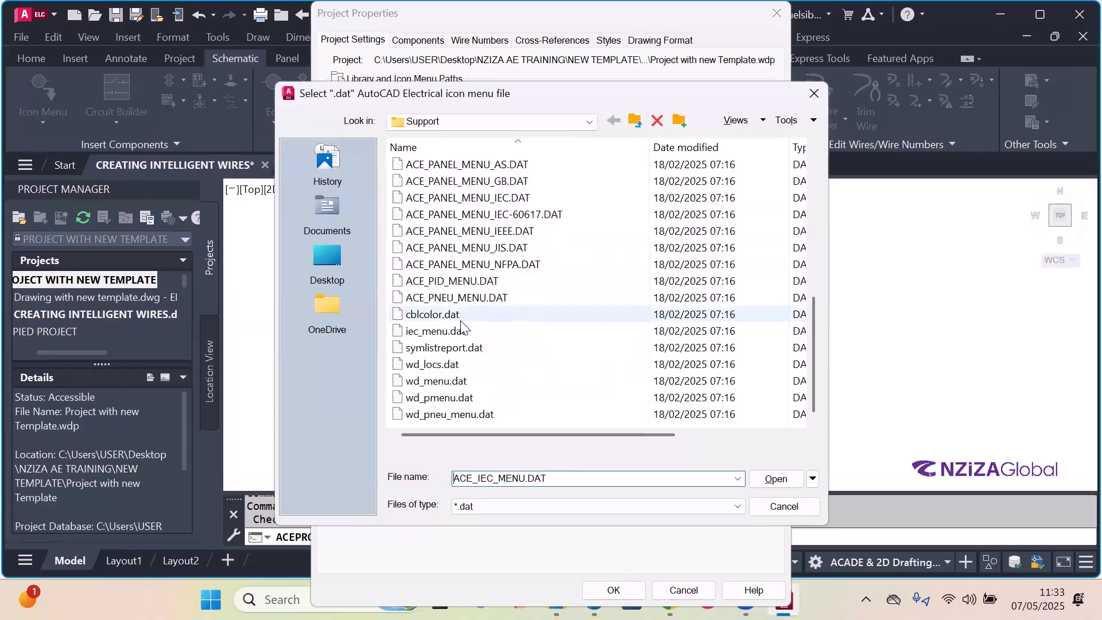
pyautogui.scroll(2, 459, 327)
pyautogui.scroll(1, 461, 326)
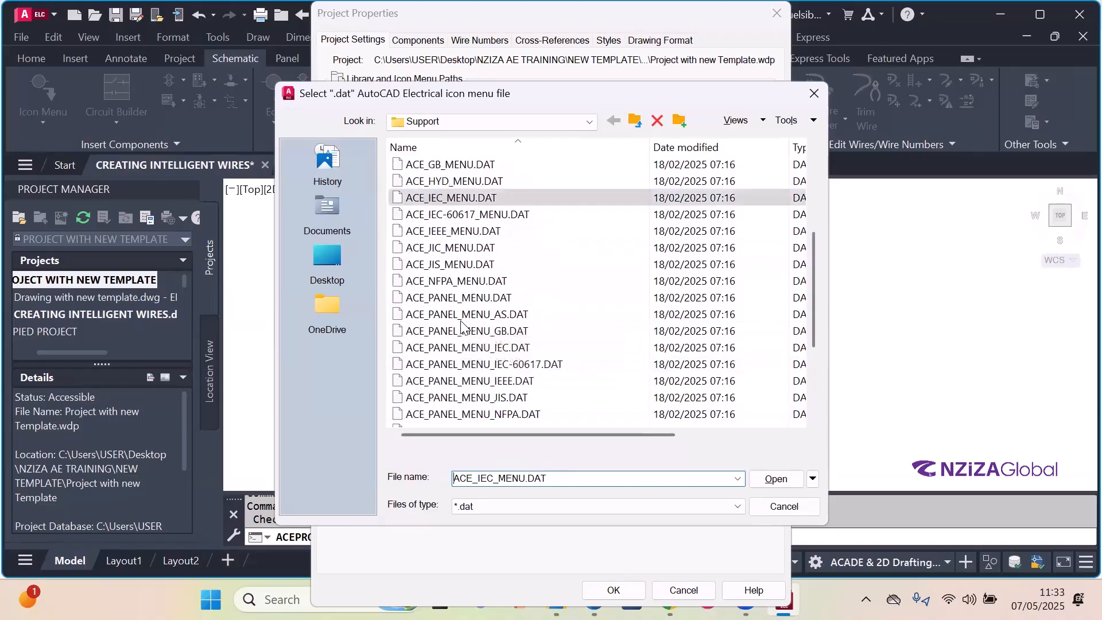
pyautogui.scroll(1, 462, 322)
pyautogui.scroll(2, 464, 319)
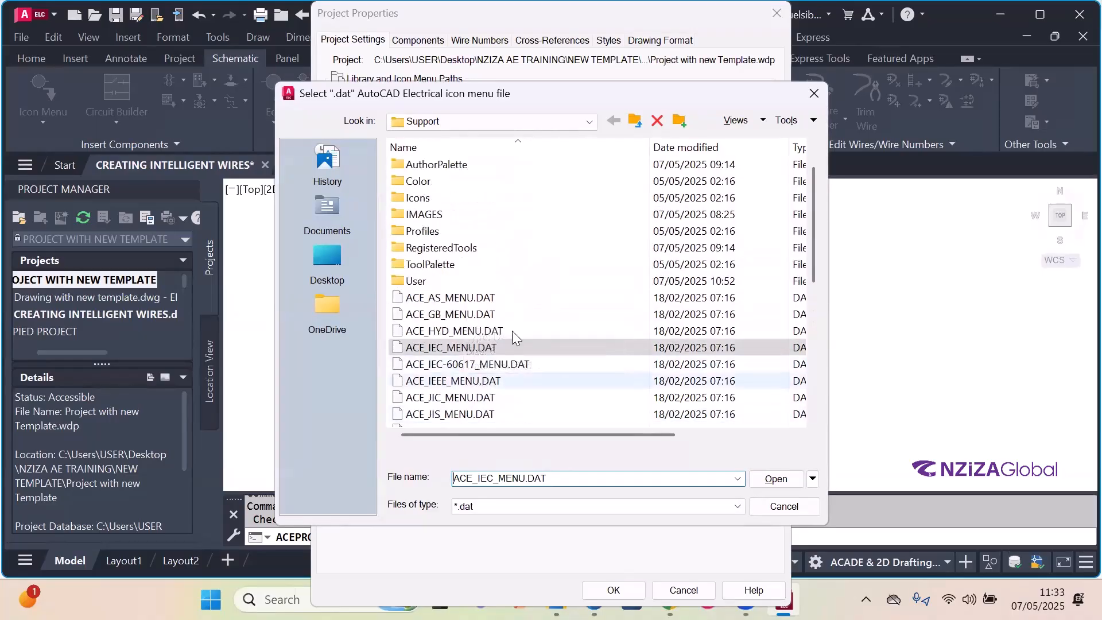
pyautogui.scroll(-1, 531, 298)
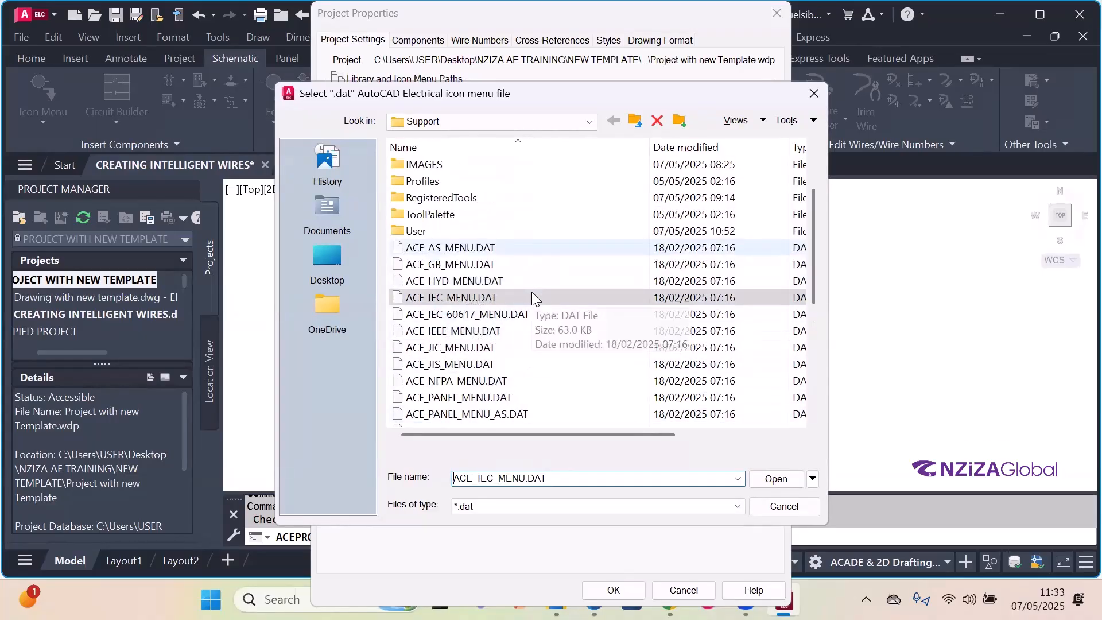
pyautogui.scroll(-1, 524, 294)
pyautogui.scroll(-1, 524, 299)
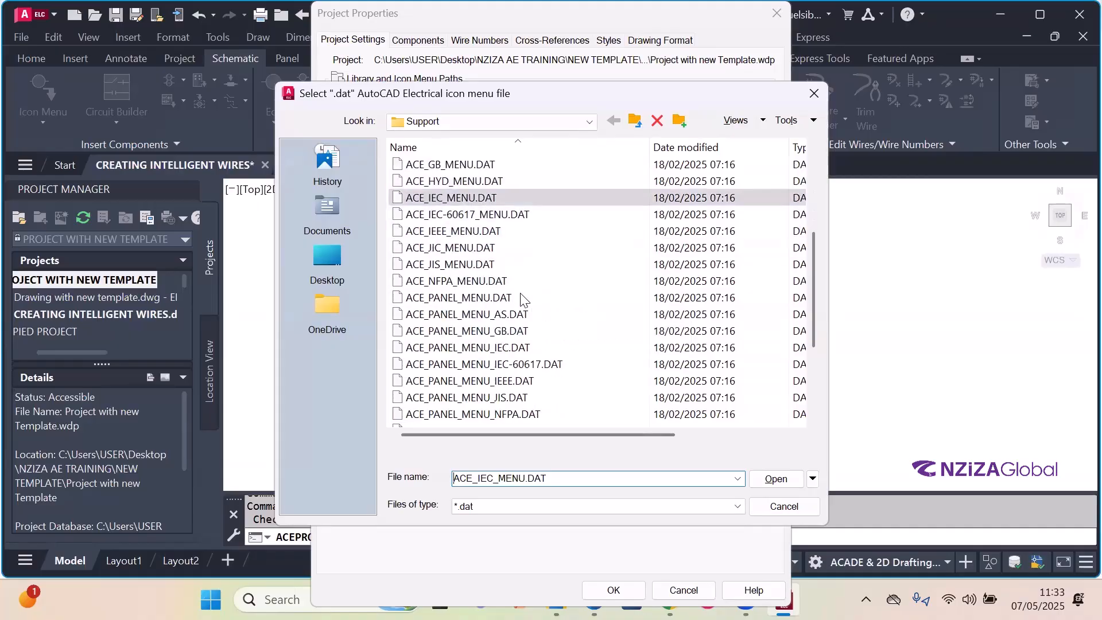
pyautogui.scroll(-1, 524, 299)
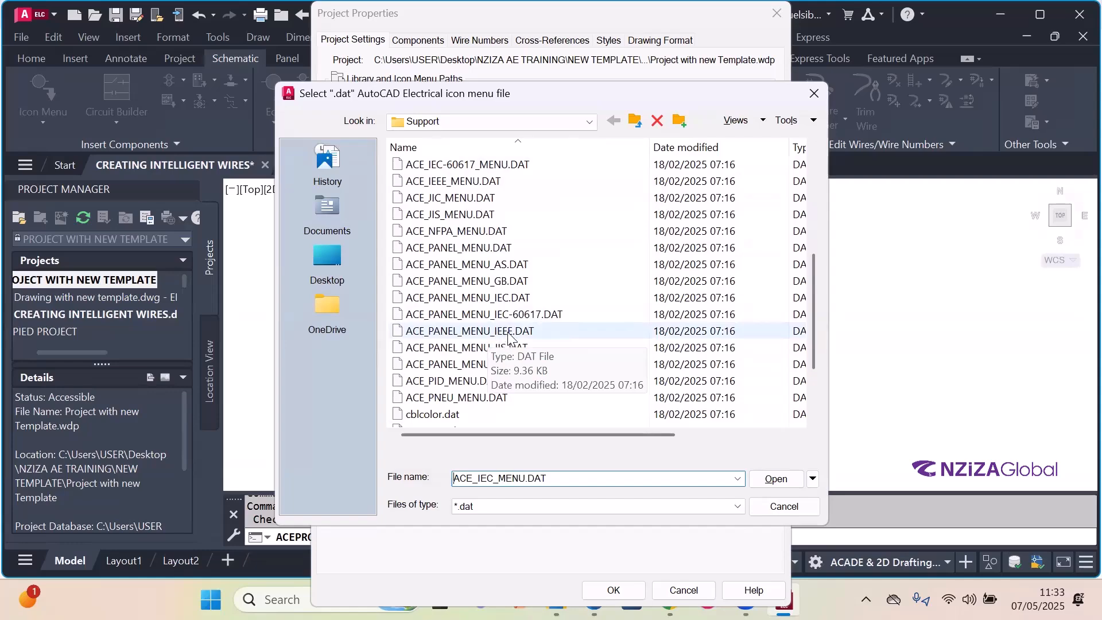
pyautogui.scroll(1, 494, 322)
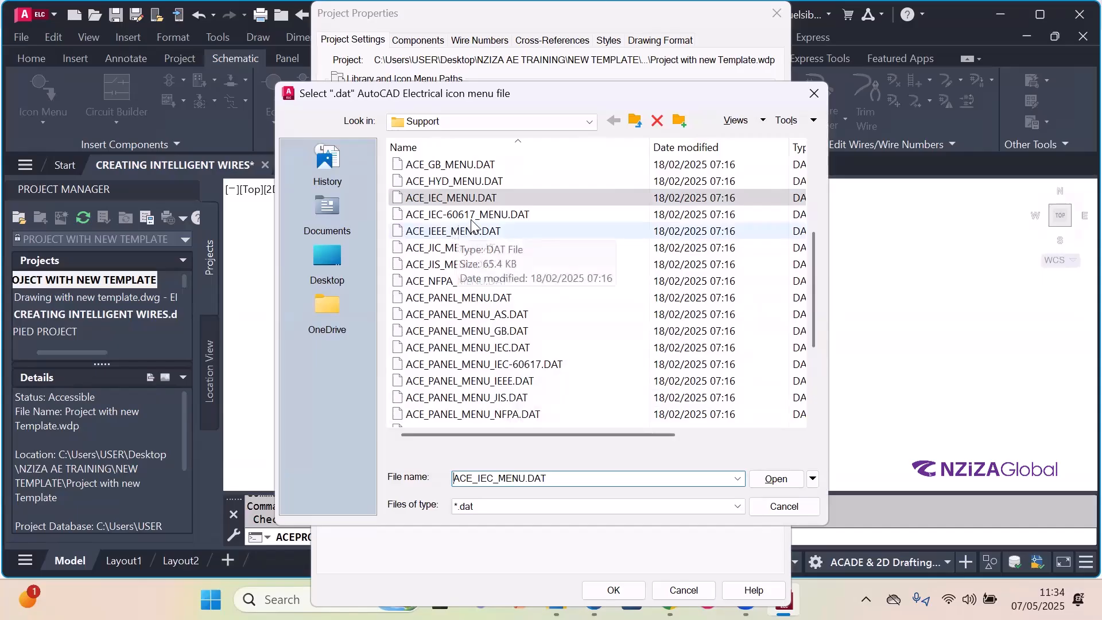
pyautogui.scroll(-2, 501, 230)
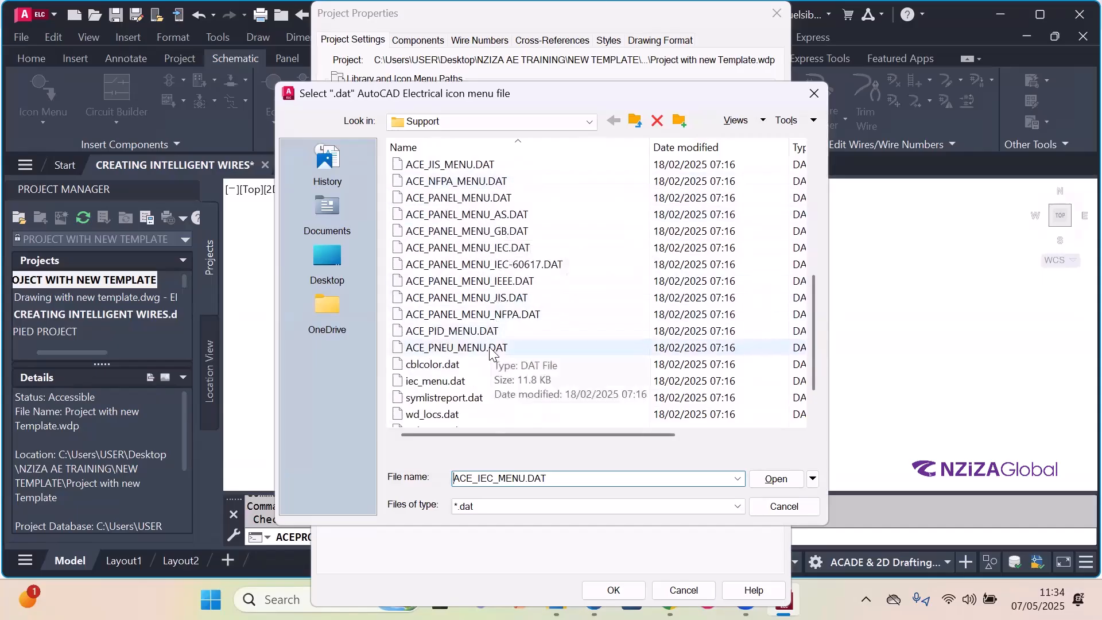
pyautogui.scroll(-1, 491, 353)
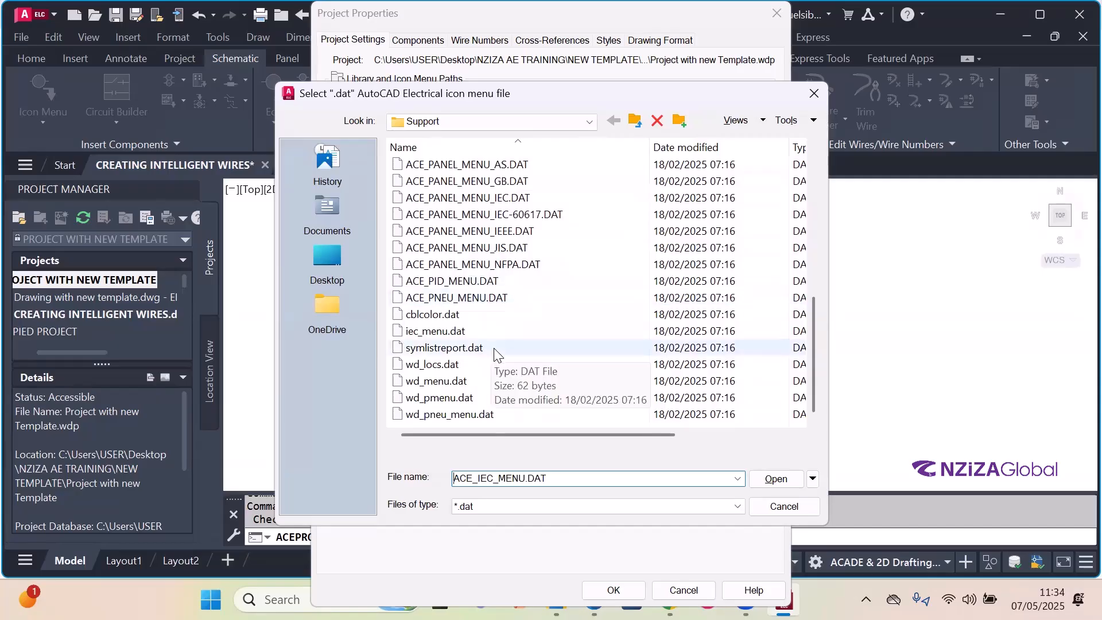
pyautogui.scroll(3, 495, 353)
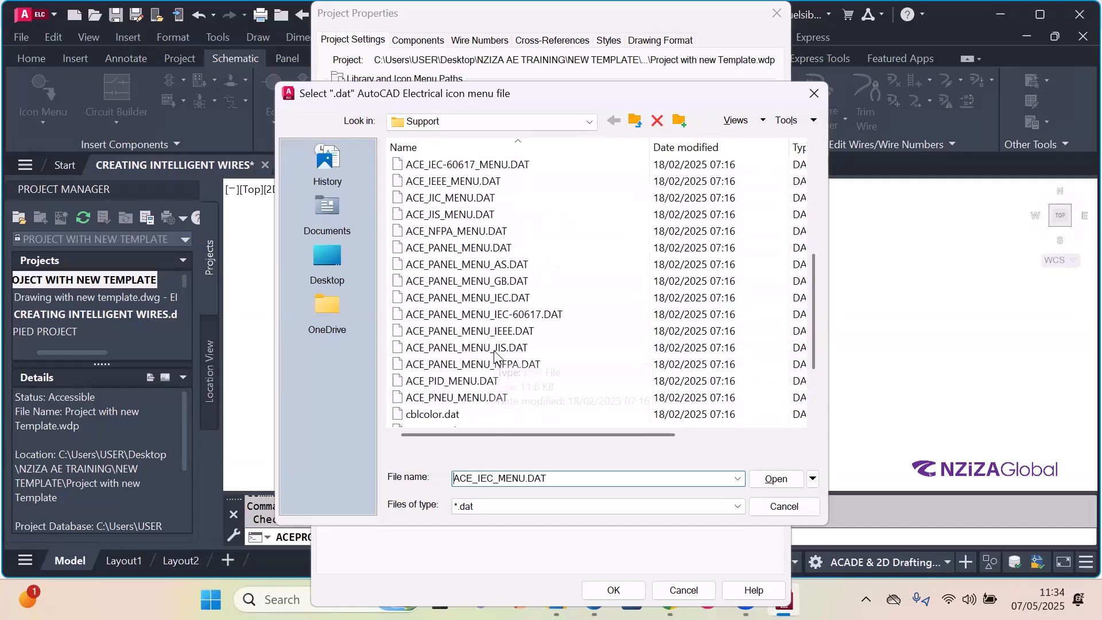
pyautogui.scroll(1, 497, 353)
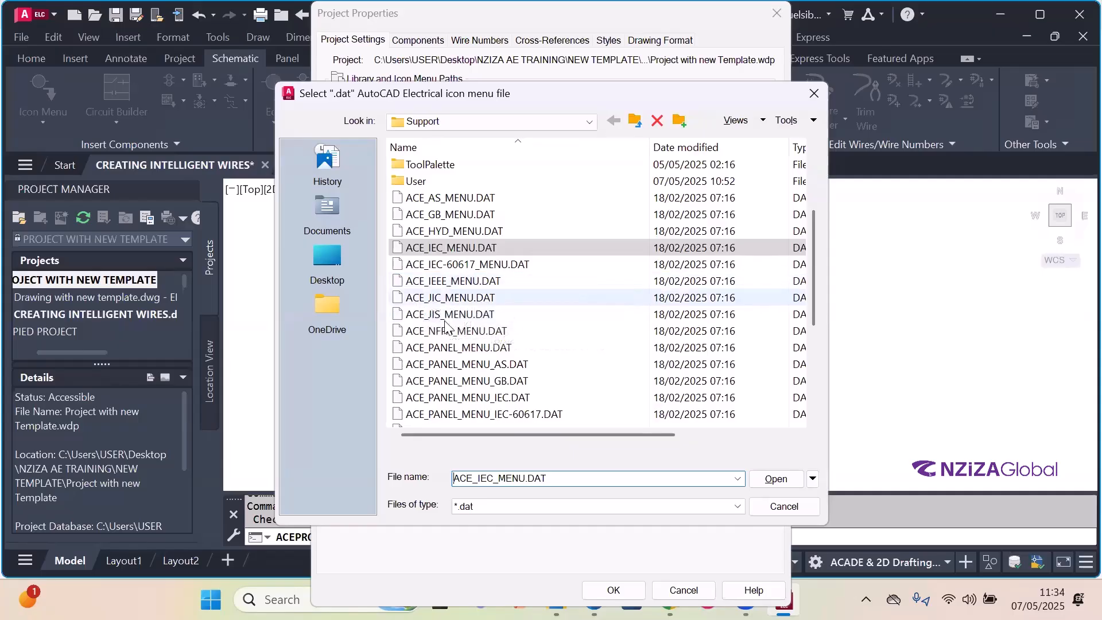
# - Set the project's schematic icon menu file to ACE_NFPA_MENU.DAT and view the NFPA symbol categories in Insert Component without inserting one
pyautogui.click(446, 331)
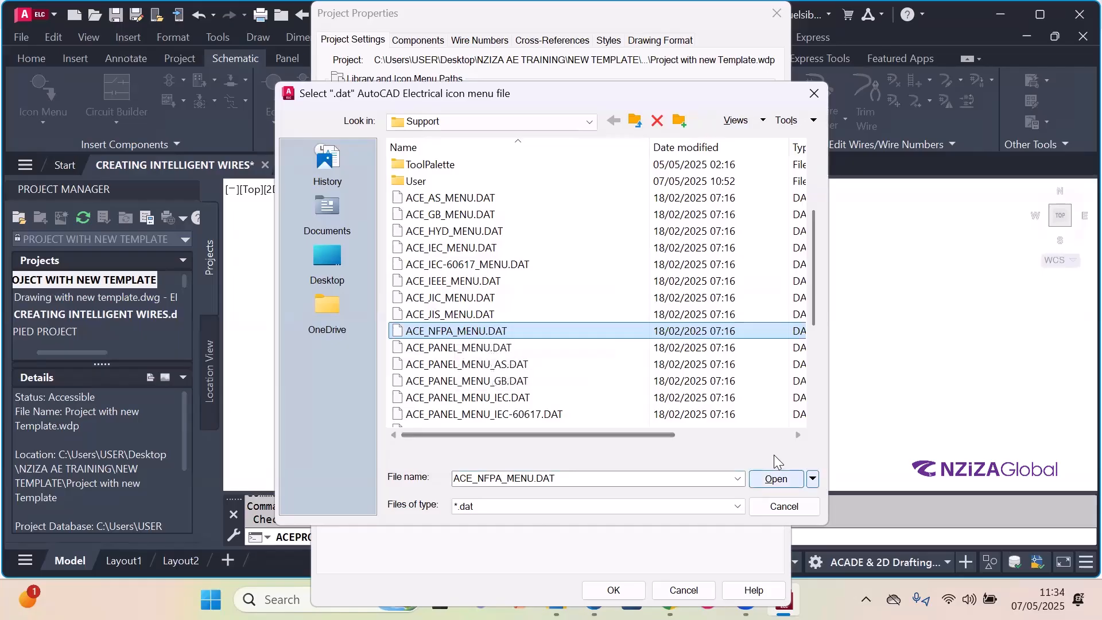
pyautogui.press('Return')
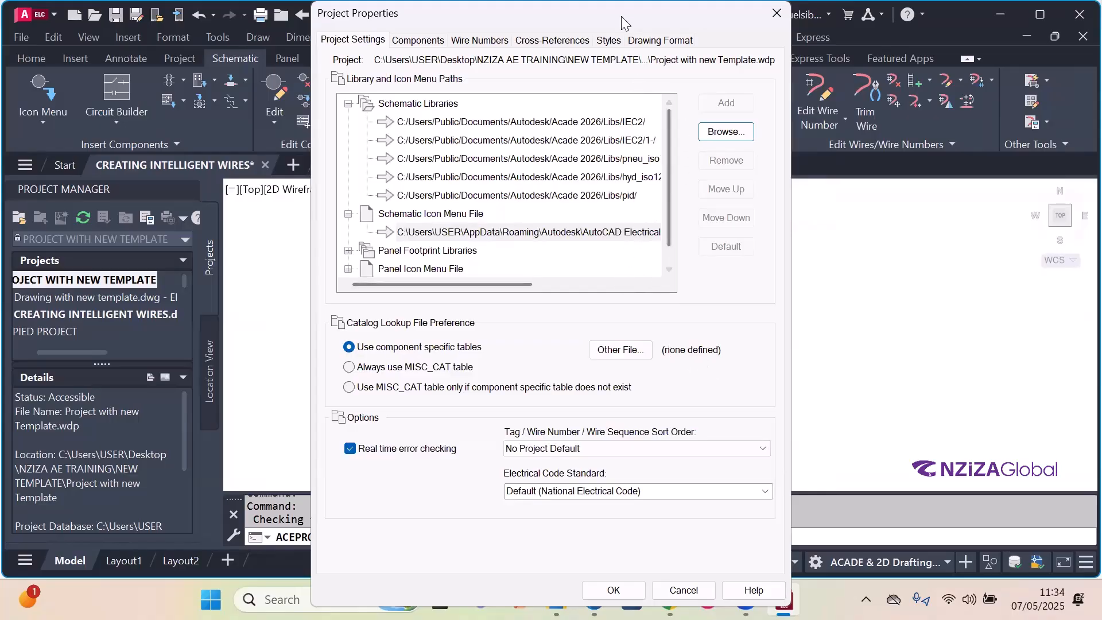
pyautogui.moveTo(624, 14); pyautogui.dragTo(630, 15)
pyautogui.click(633, 593)
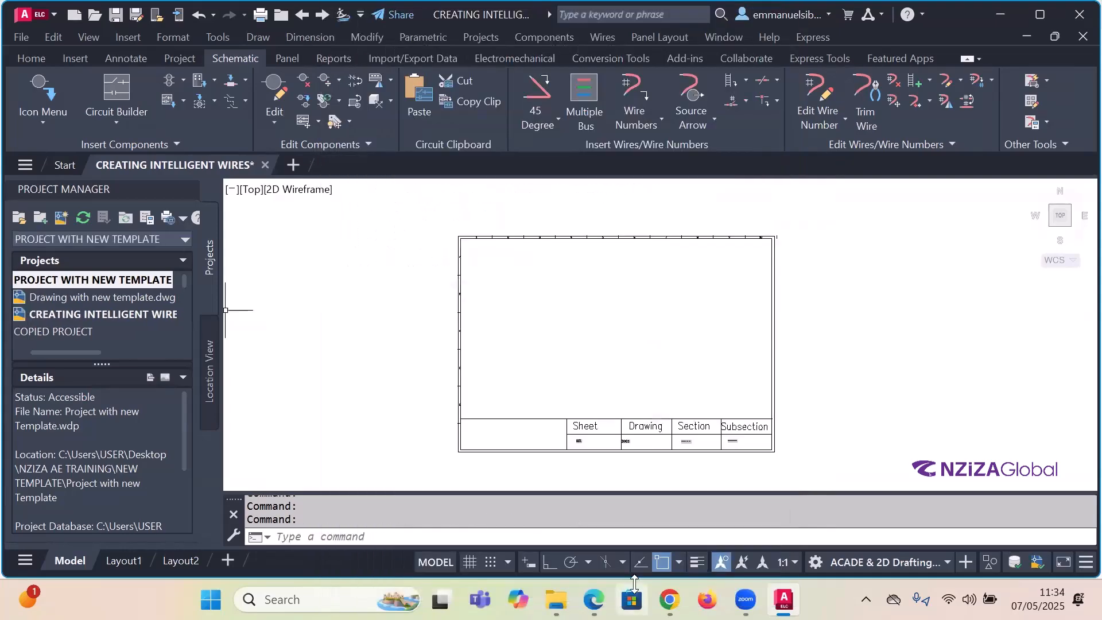
pyautogui.click(43, 91)
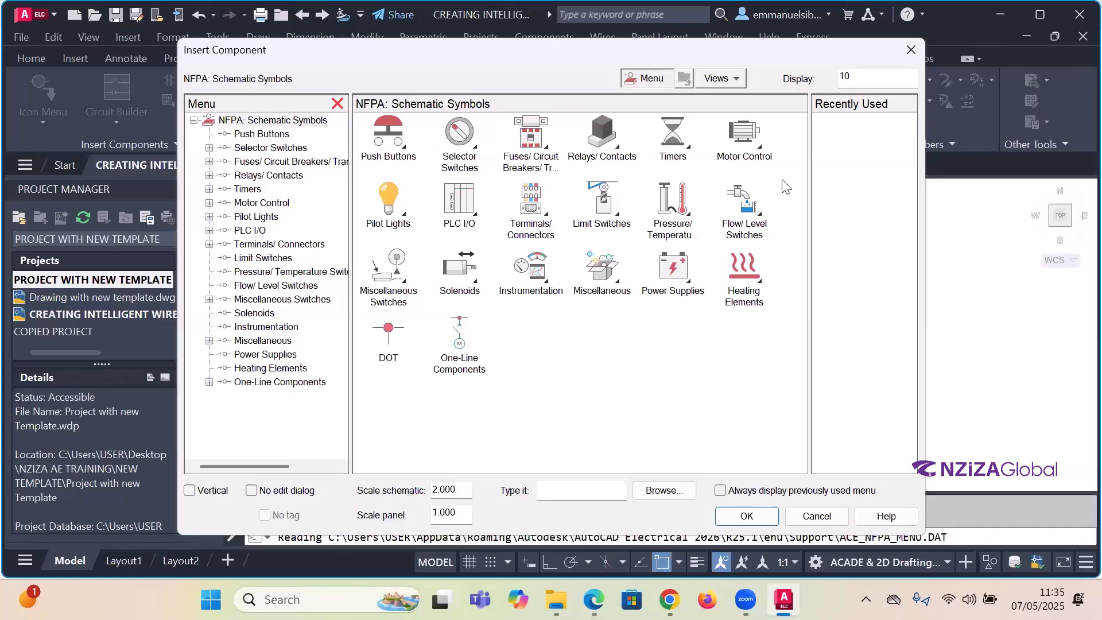
pyautogui.press('Escape')
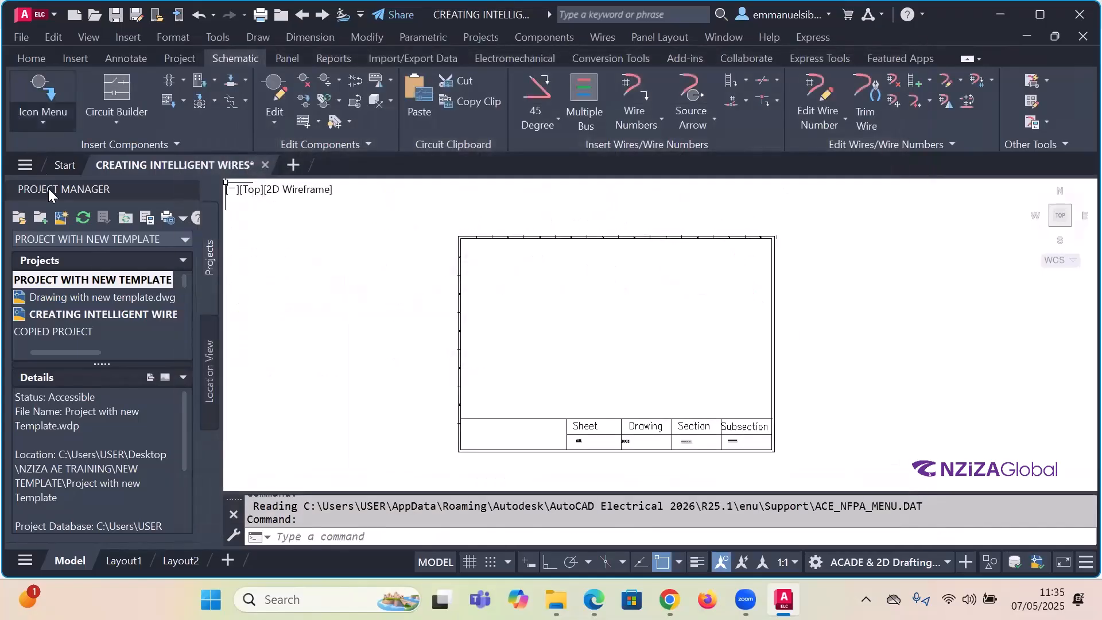
# - Set the project's schematic icon menu file to ACE_IEEE_MENU.DAT and view the IEEE symbol categories in Insert Component without inserting one
pyautogui.rightClick(96, 280)
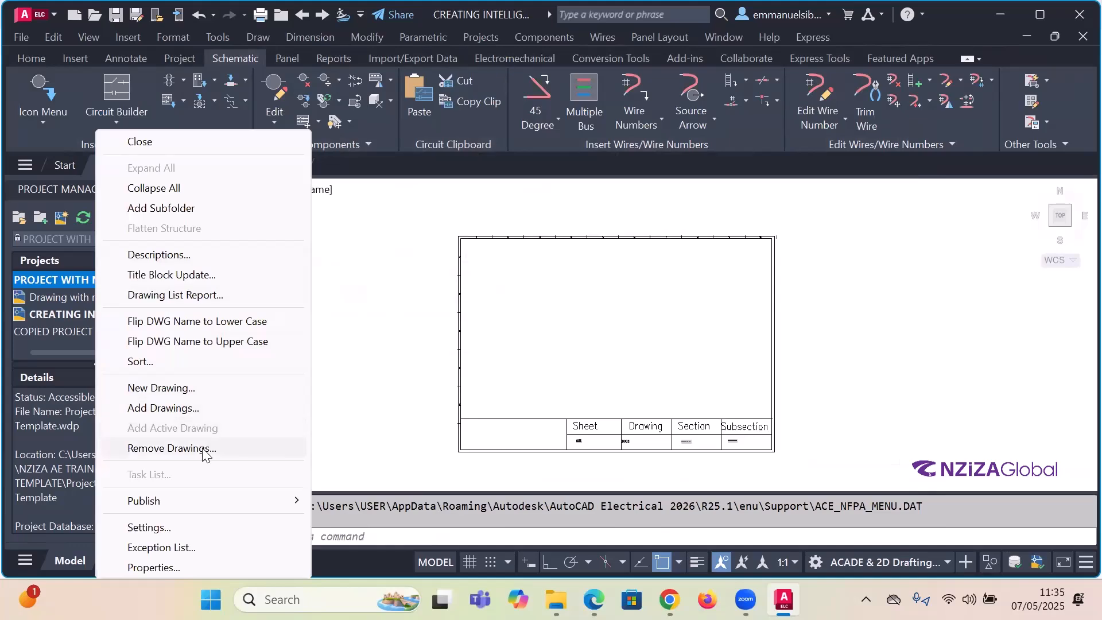
pyautogui.click(165, 569)
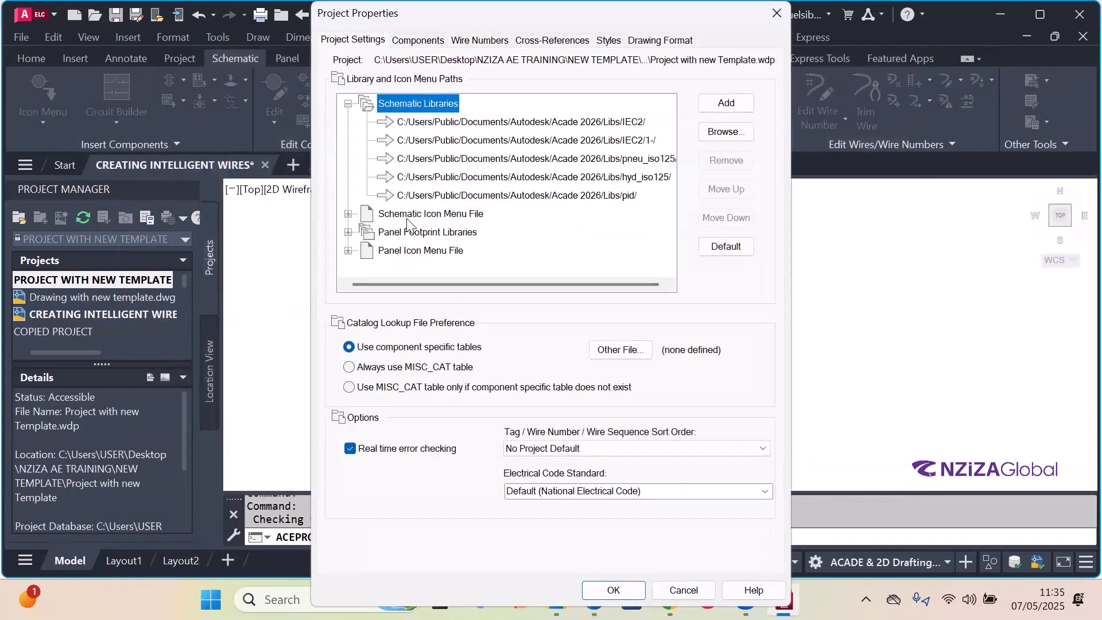
pyautogui.click(349, 214)
pyautogui.click(726, 133)
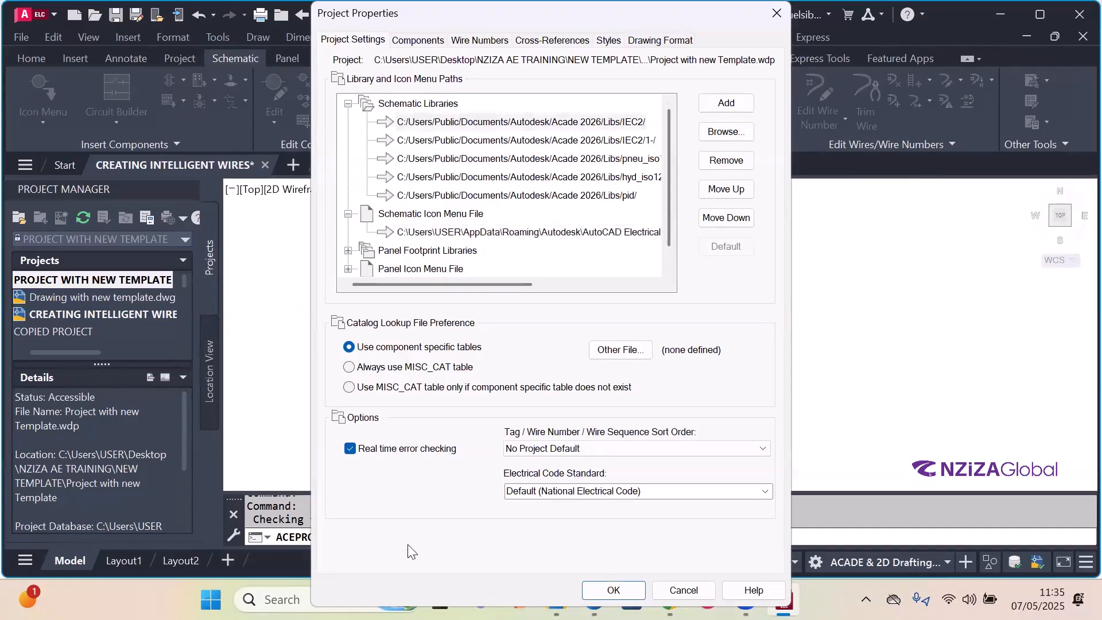
pyautogui.click(493, 231)
pyautogui.click(728, 132)
pyautogui.scroll(-2, 527, 293)
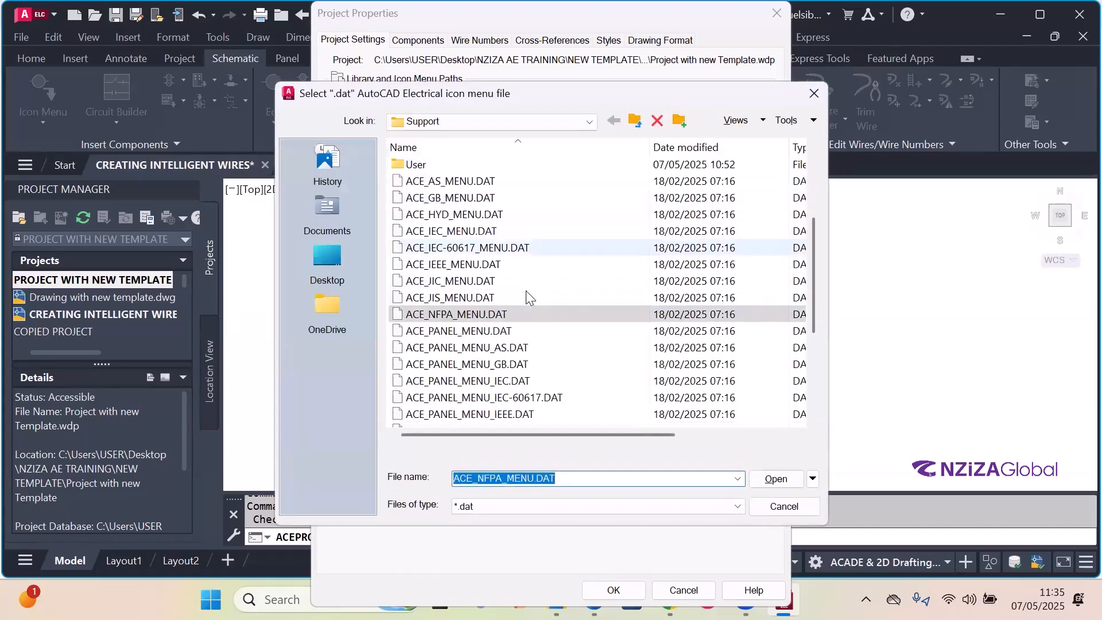
pyautogui.scroll(-1, 468, 304)
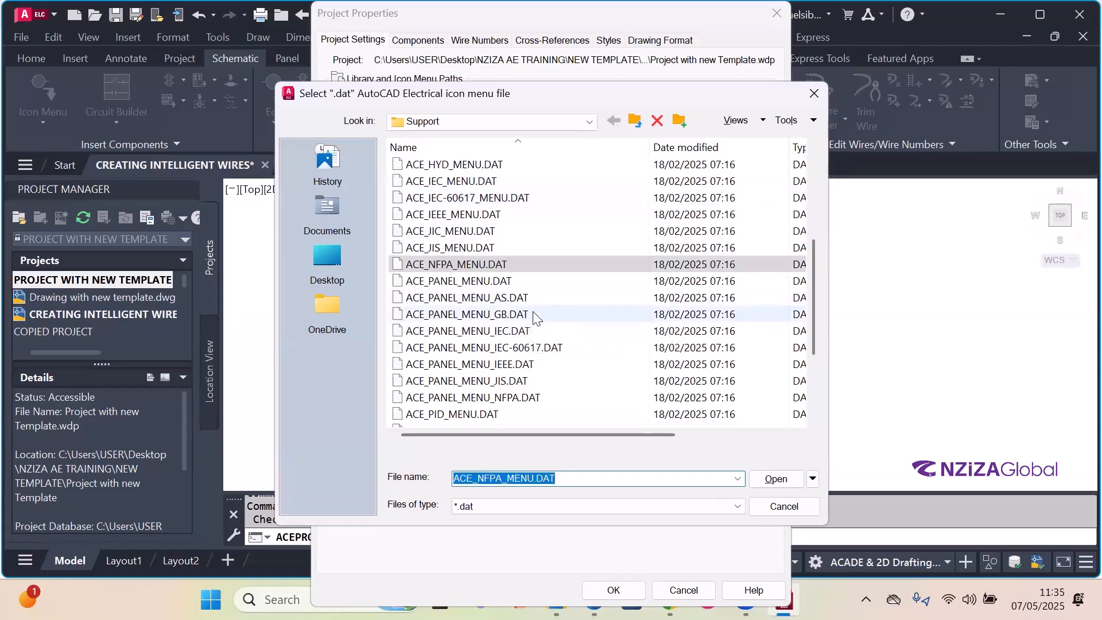
pyautogui.scroll(-1, 527, 300)
pyautogui.scroll(1, 527, 300)
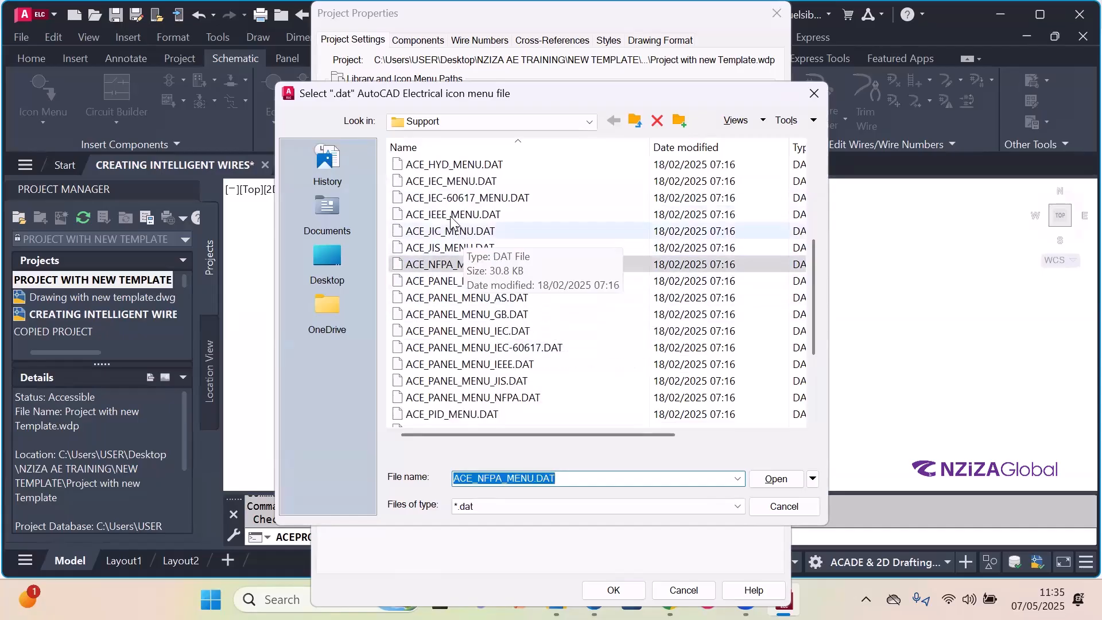
pyautogui.click(471, 214)
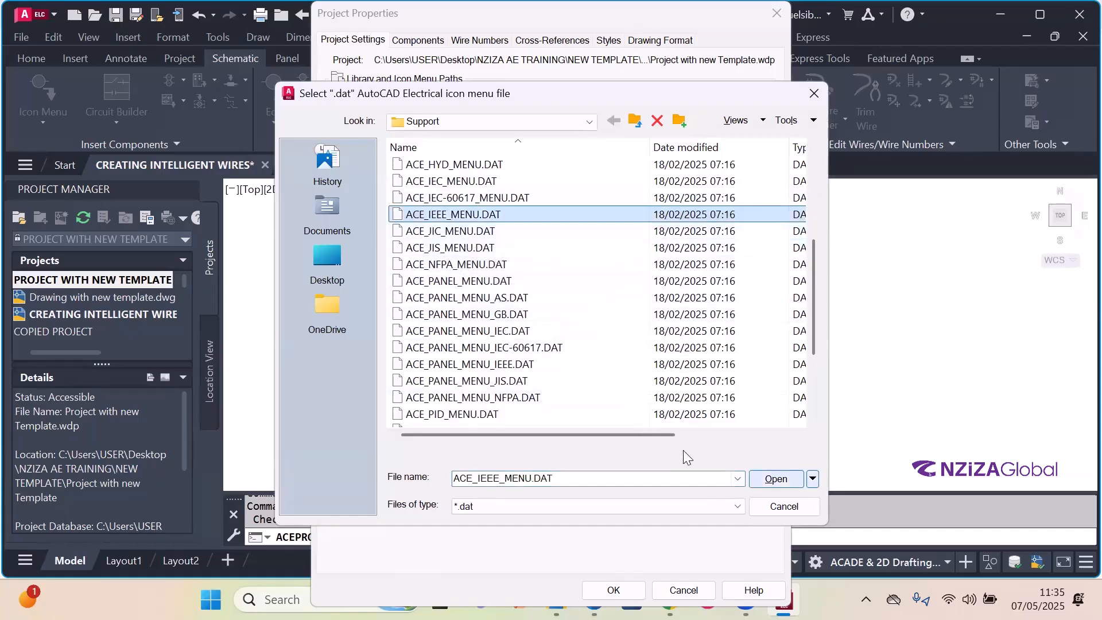
pyautogui.press('Return')
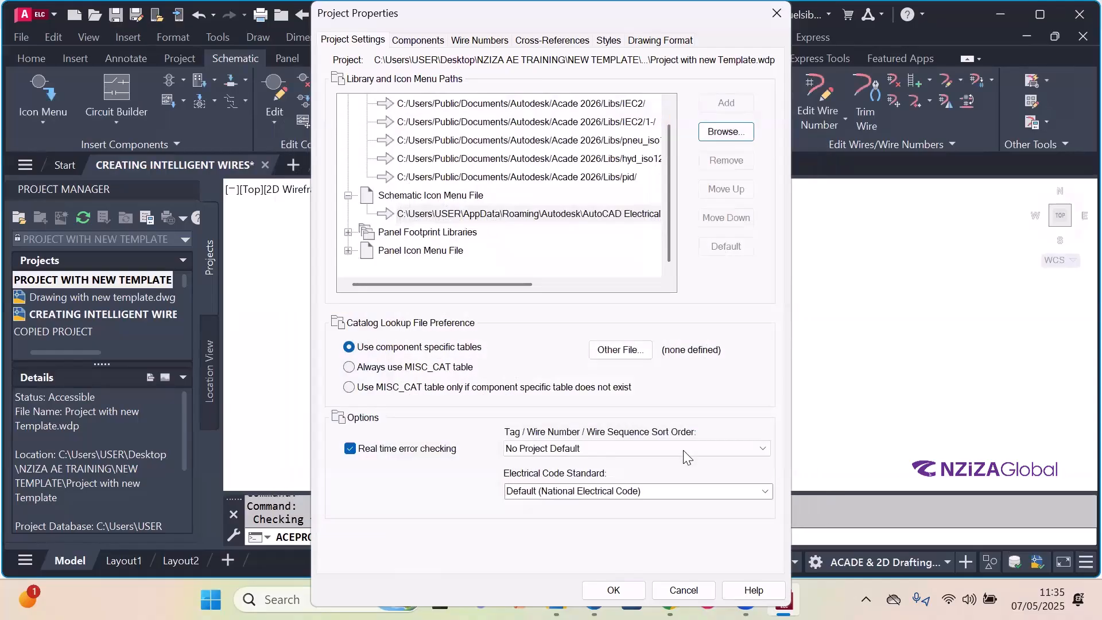
pyautogui.click(621, 589)
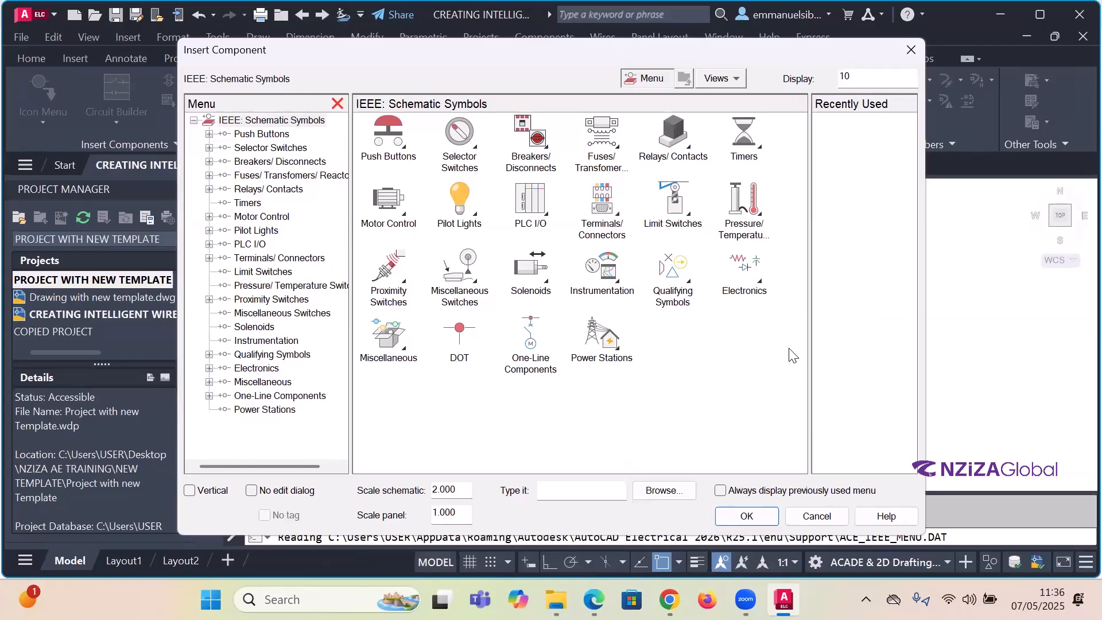
pyautogui.click(747, 517)
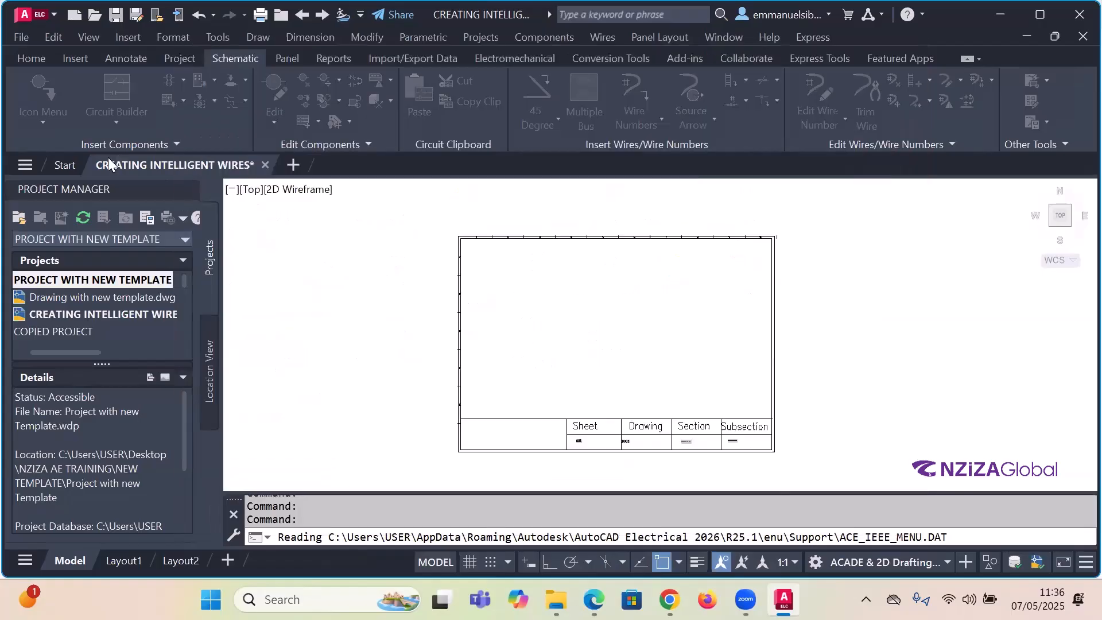
# - In PROJECT WITH NEW TEMPLATE's properties, select ACE_IEC_MENU.DAT from the Support folder as the replacement schematic icon menu file
pyautogui.rightClick(86, 281)
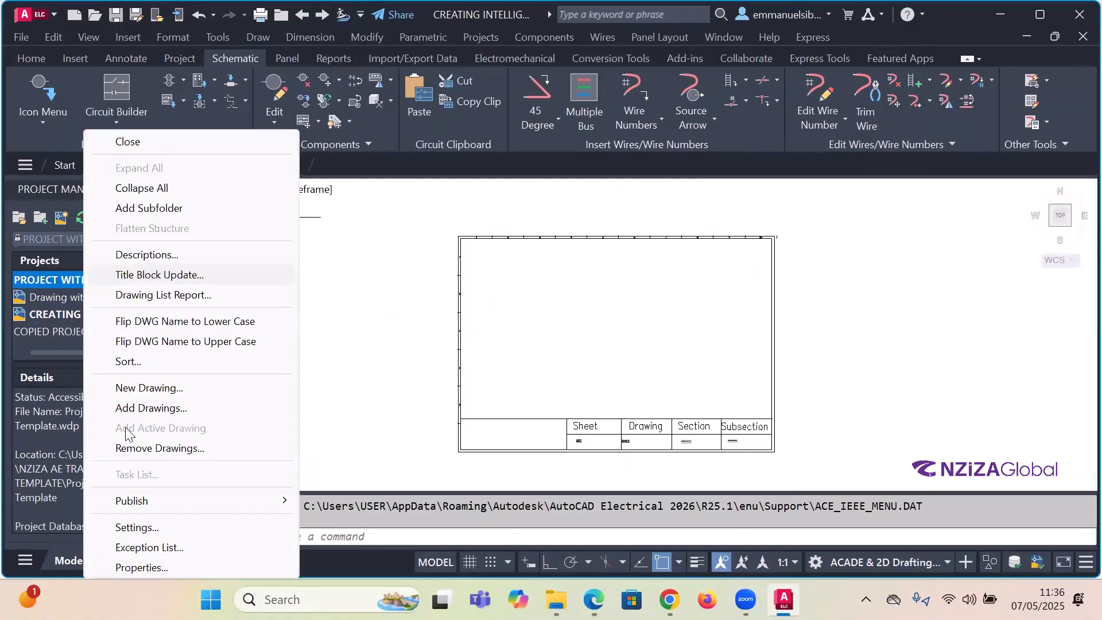
pyautogui.click(148, 568)
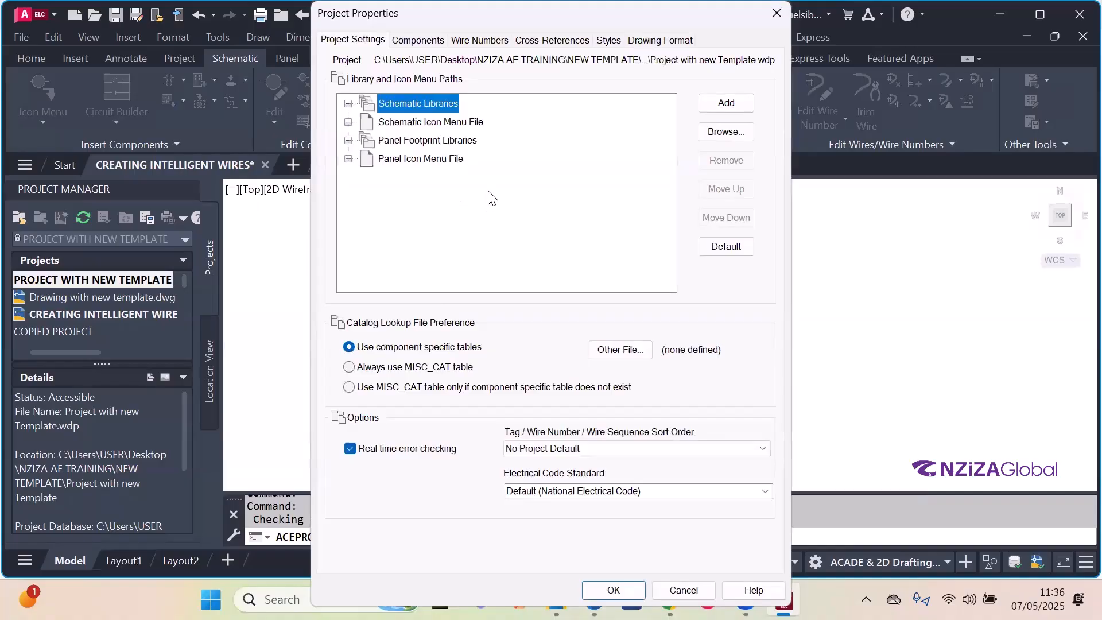
pyautogui.click(349, 123)
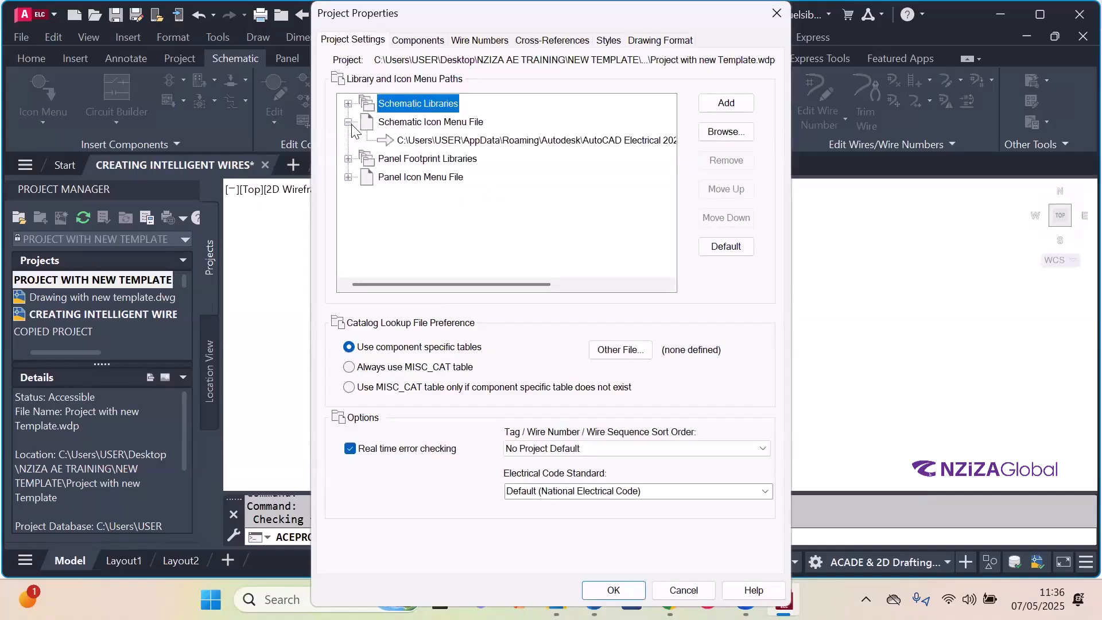
pyautogui.click(442, 141)
pyautogui.click(739, 132)
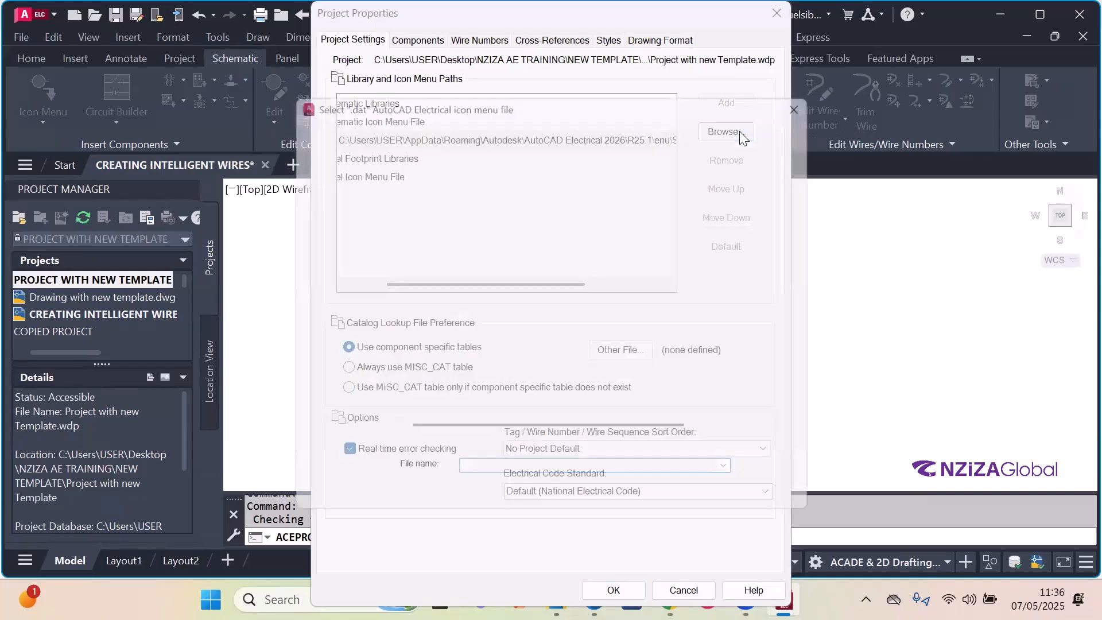
pyautogui.scroll(-1, 550, 329)
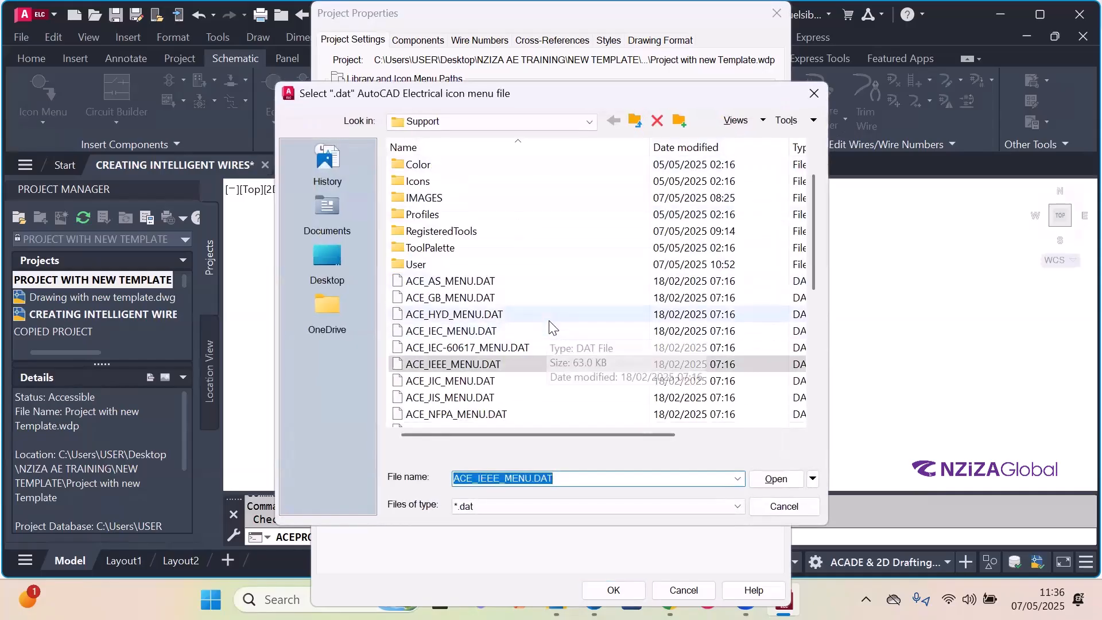
pyautogui.click(484, 332)
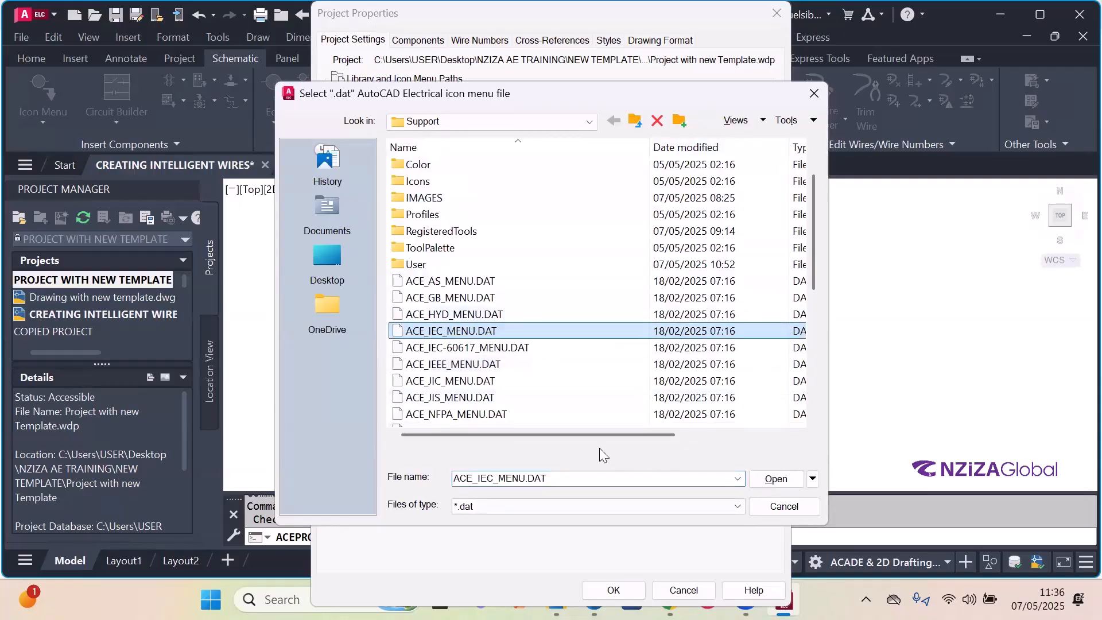
# - Set the project's schematic icon menu file to ACE_IEC_MENU.DAT and accept the project properties
pyautogui.press('Return')
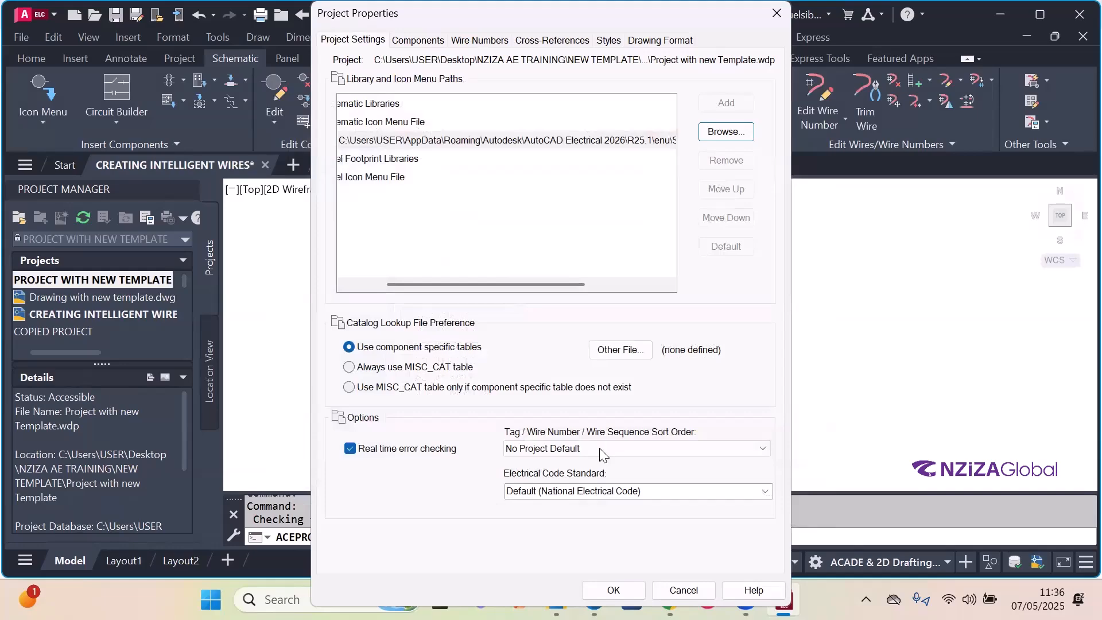
pyautogui.click(626, 590)
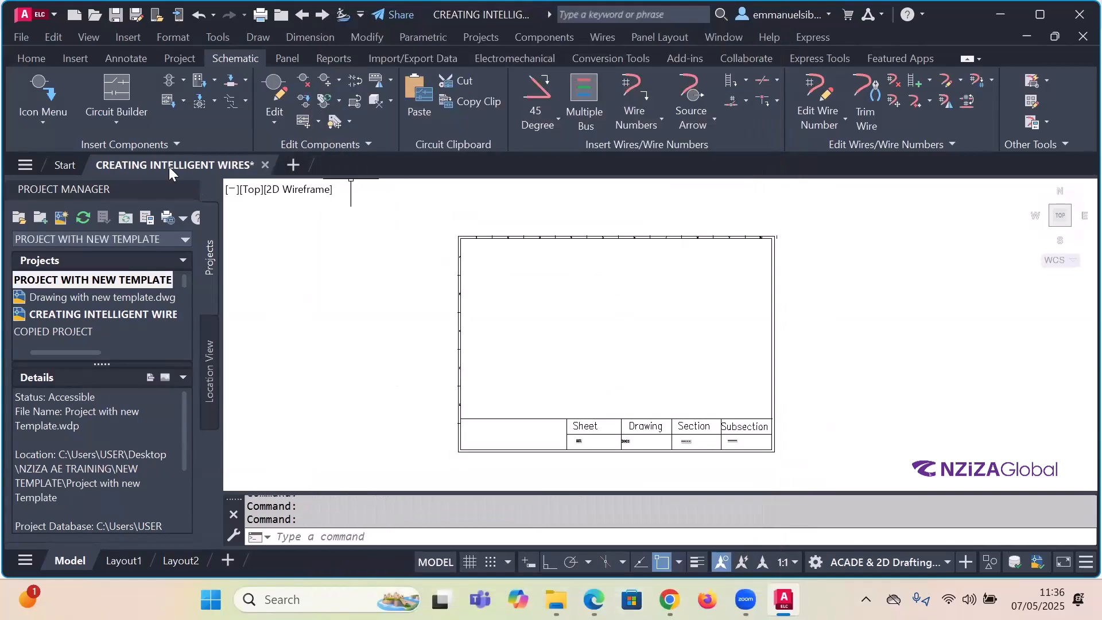
# - Insert a Mushroom Head NO Latching push button from the IEC schematic symbols in the upper-left area of the drawing sheet
pyautogui.click(44, 95)
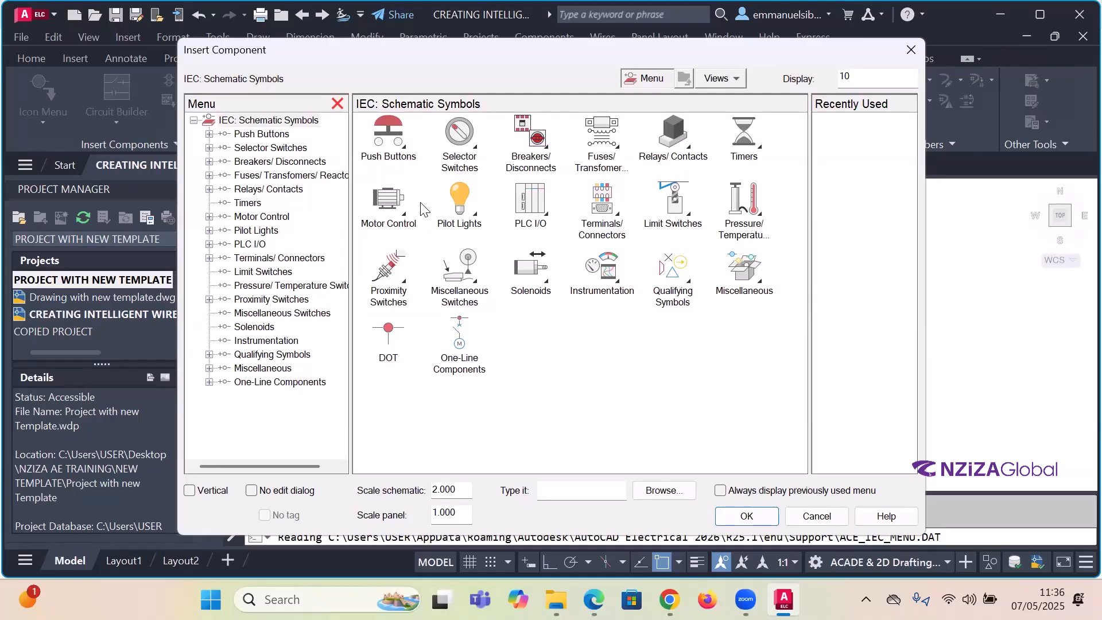
pyautogui.click(403, 151)
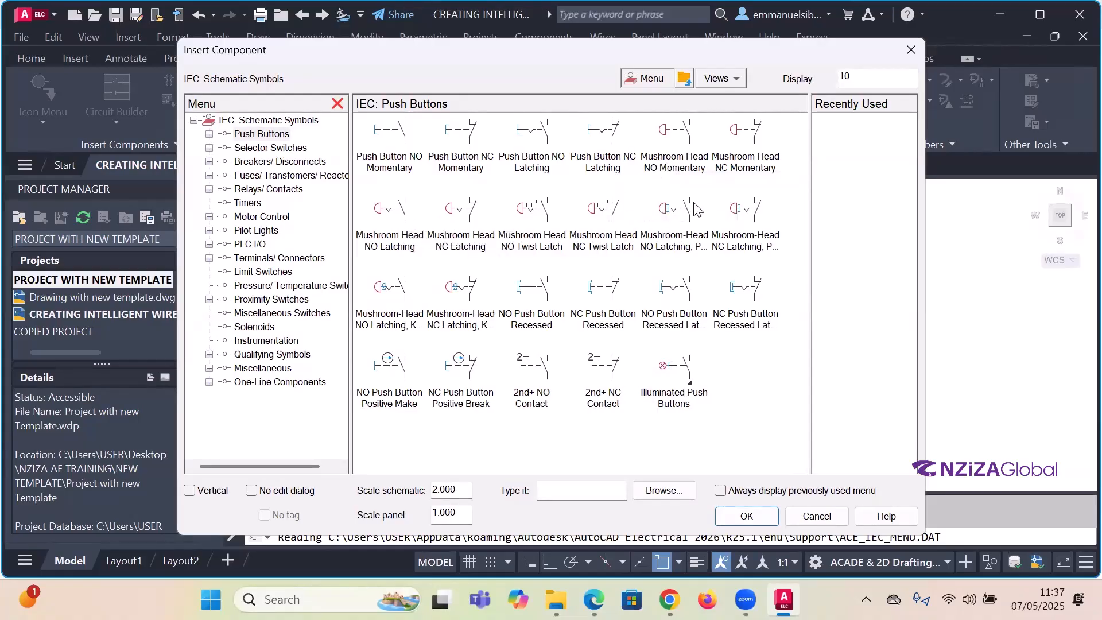
pyautogui.click(402, 216)
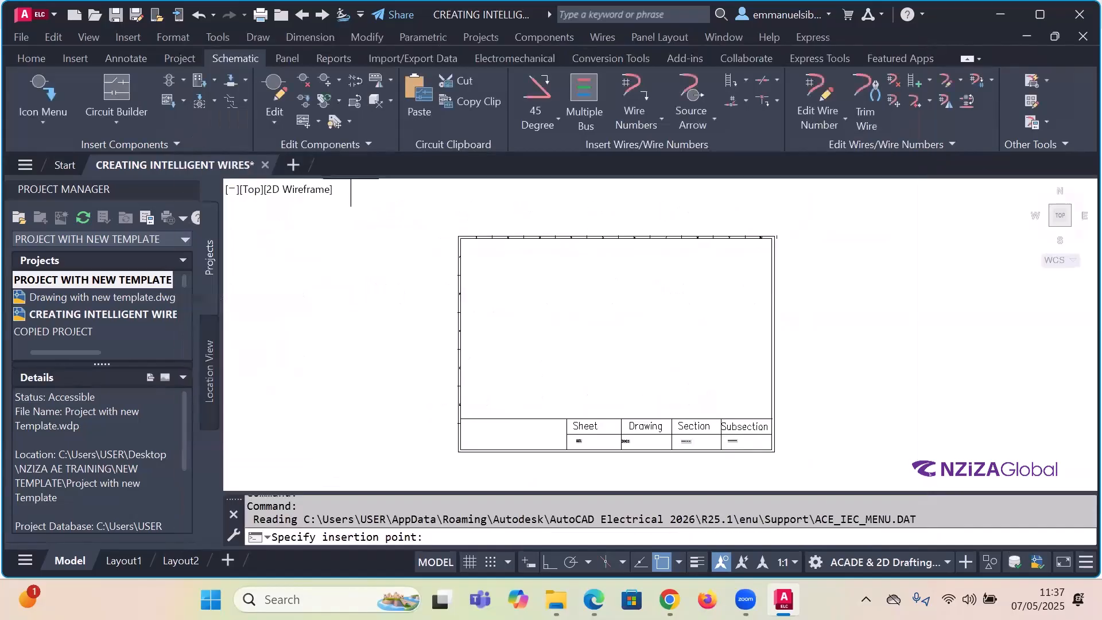
pyautogui.scroll(2, 506, 290)
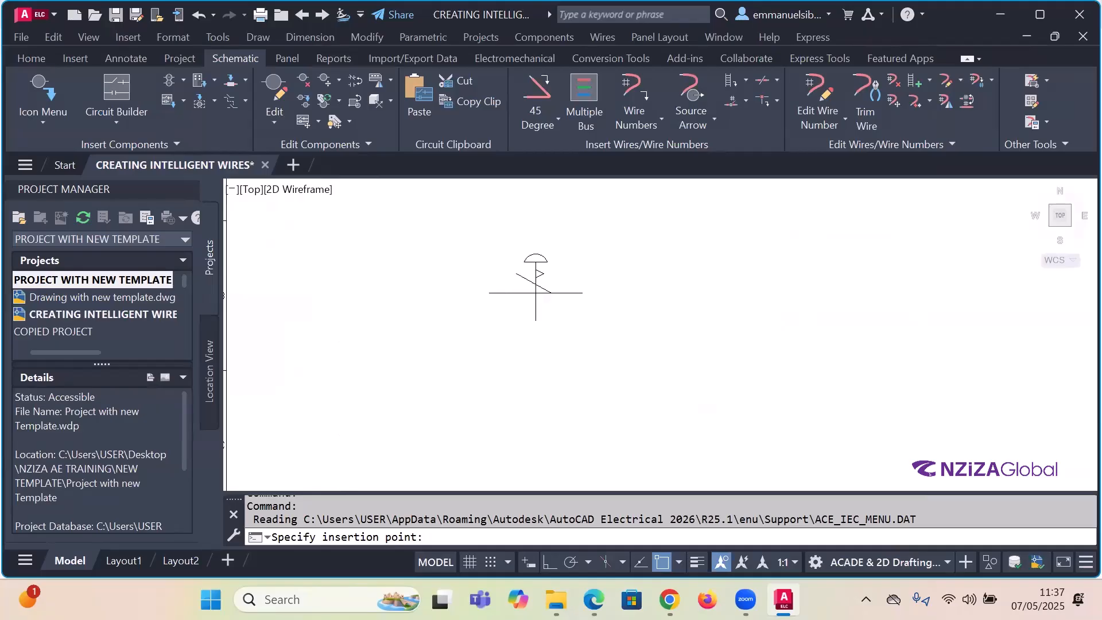
pyautogui.scroll(-2, 539, 277)
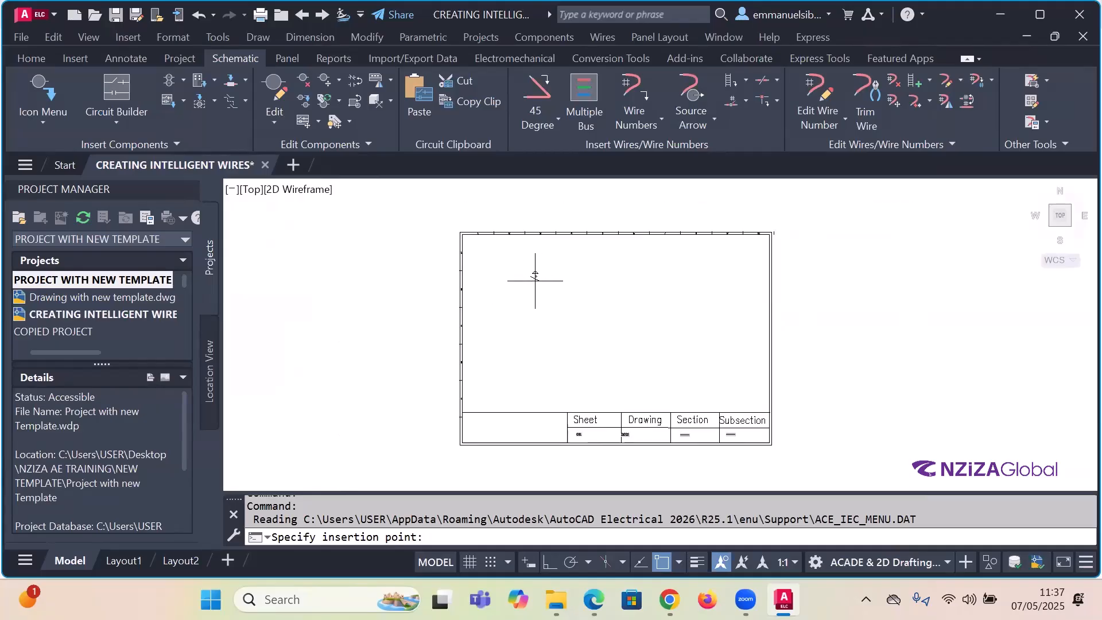
pyautogui.click(530, 283)
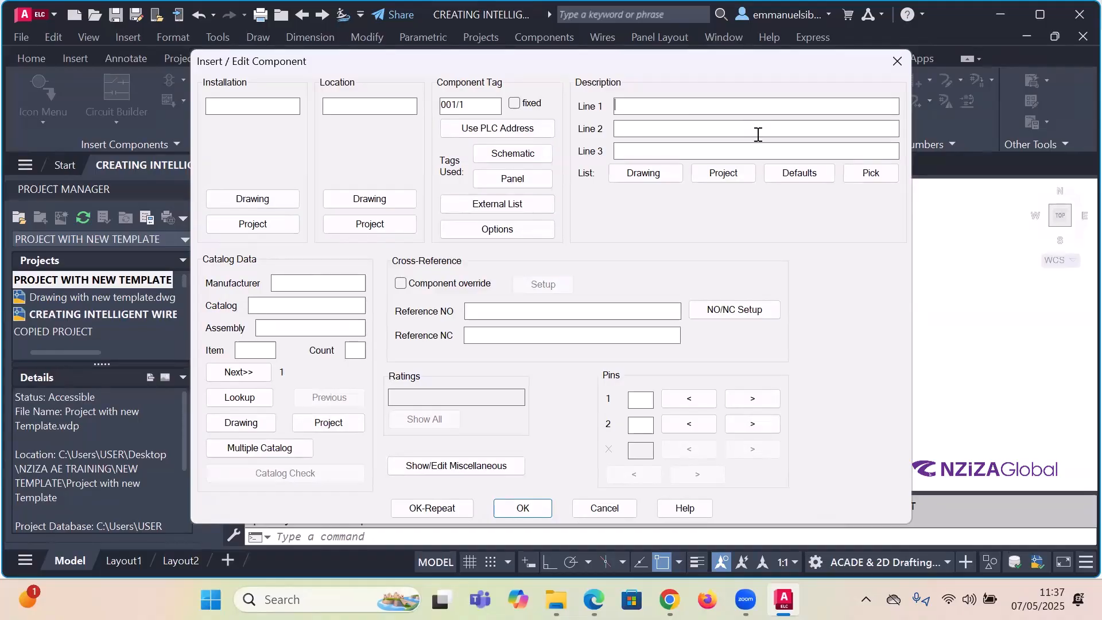
# - Look up the push button's catalog data and assign AB catalog number 800H-AR6A with assembly code 800H-W037
pyautogui.click(644, 402)
pyautogui.click(268, 367)
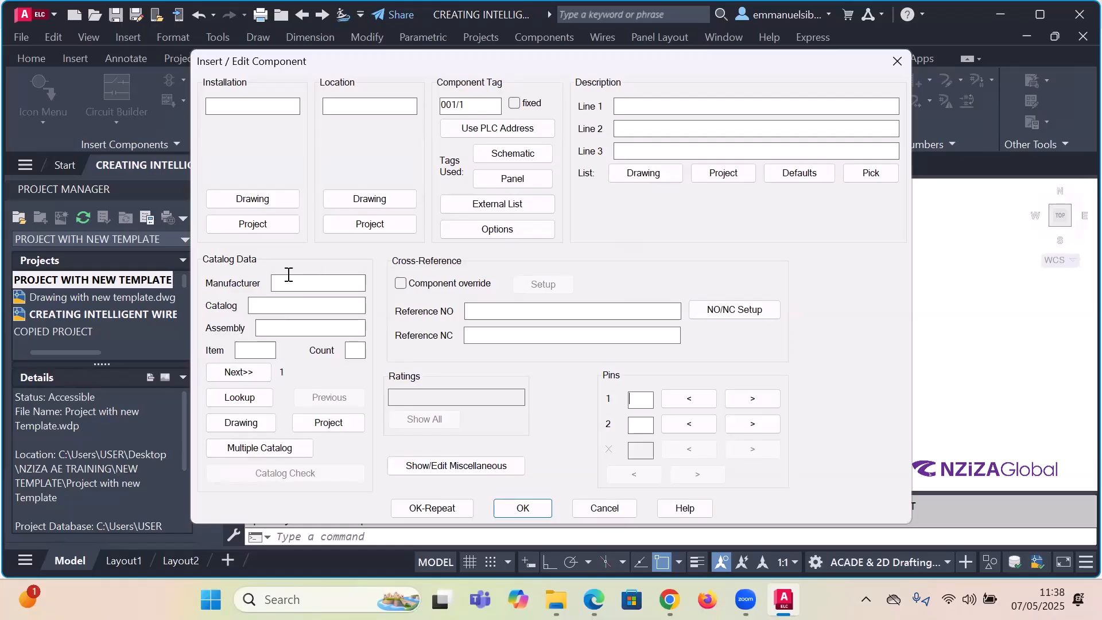
pyautogui.click(252, 398)
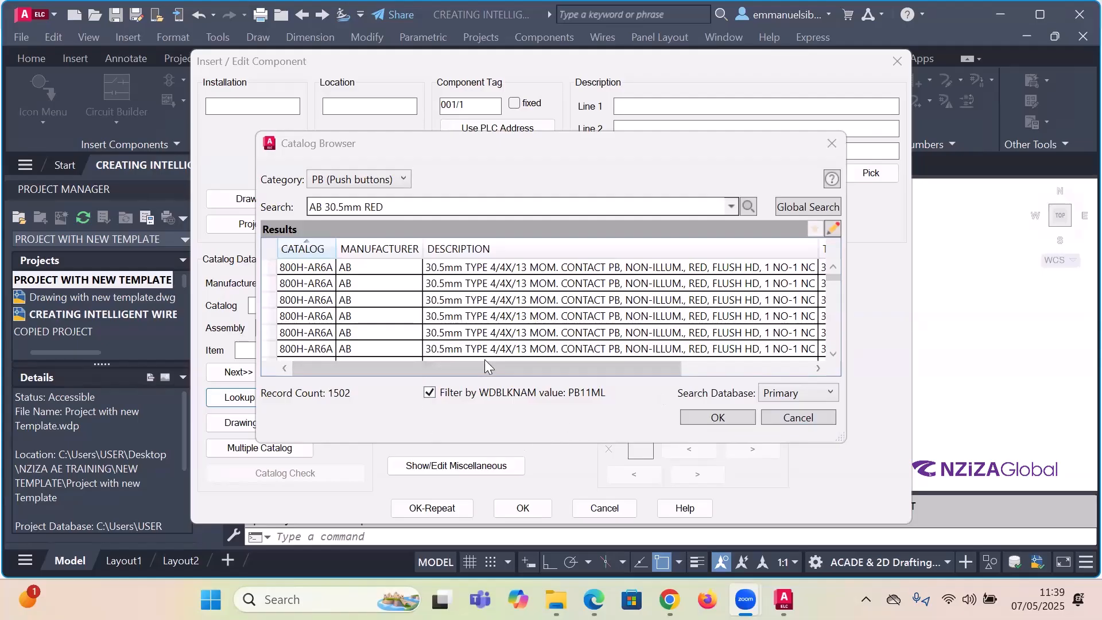
pyautogui.click(394, 57)
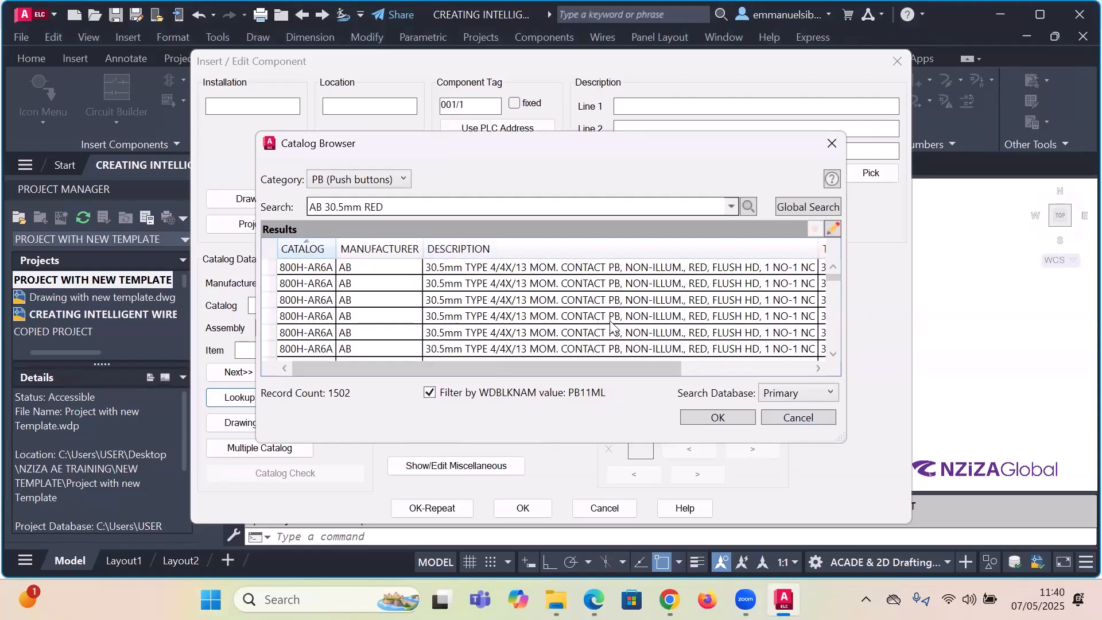
pyautogui.scroll(2, 601, 303)
pyautogui.scroll(-2, 601, 303)
pyautogui.scroll(2, 601, 304)
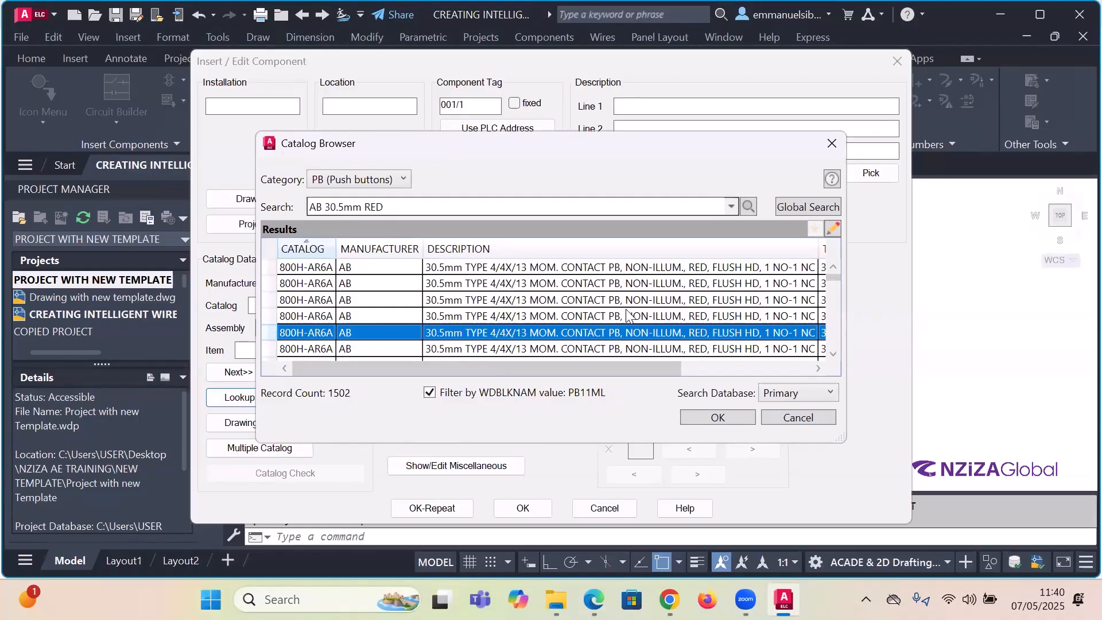
pyautogui.scroll(-2, 570, 299)
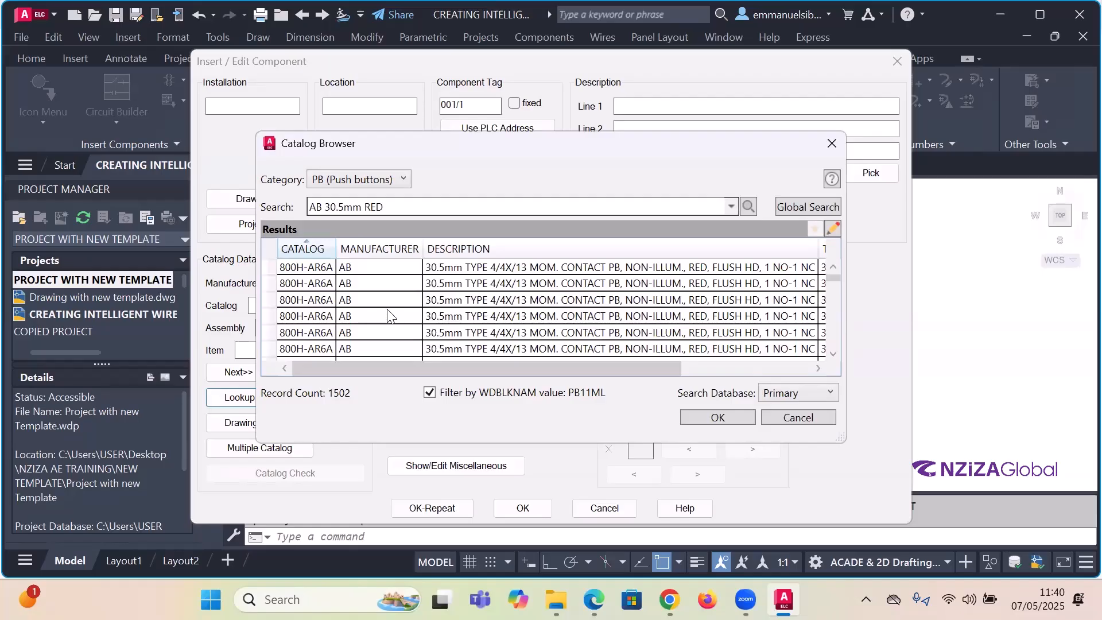
pyautogui.scroll(2, 618, 303)
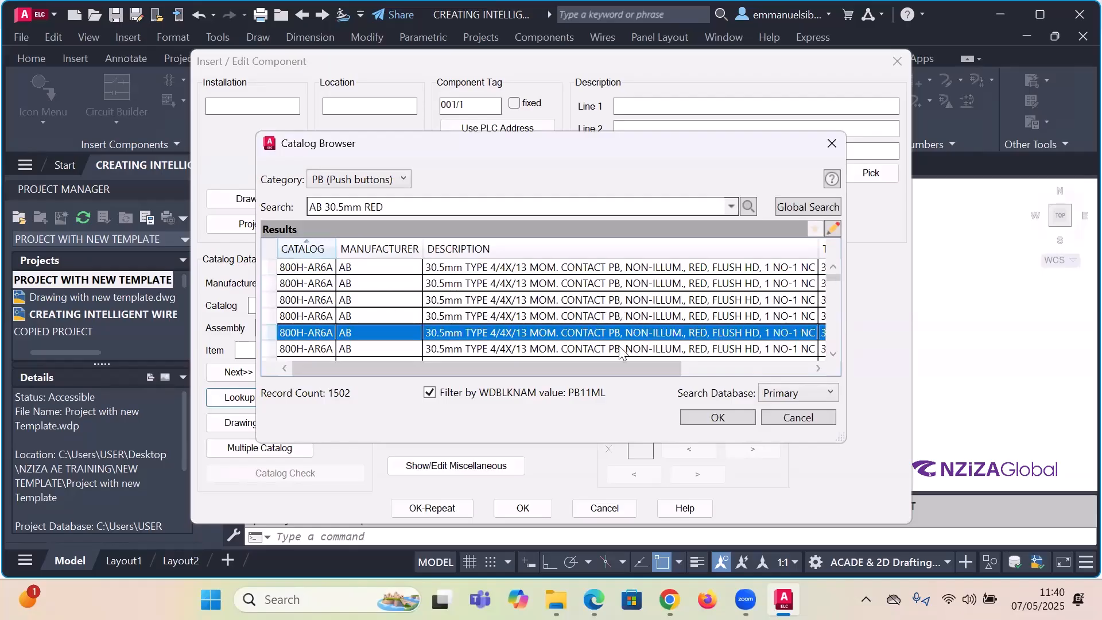
pyautogui.moveTo(617, 362); pyautogui.dragTo(830, 372)
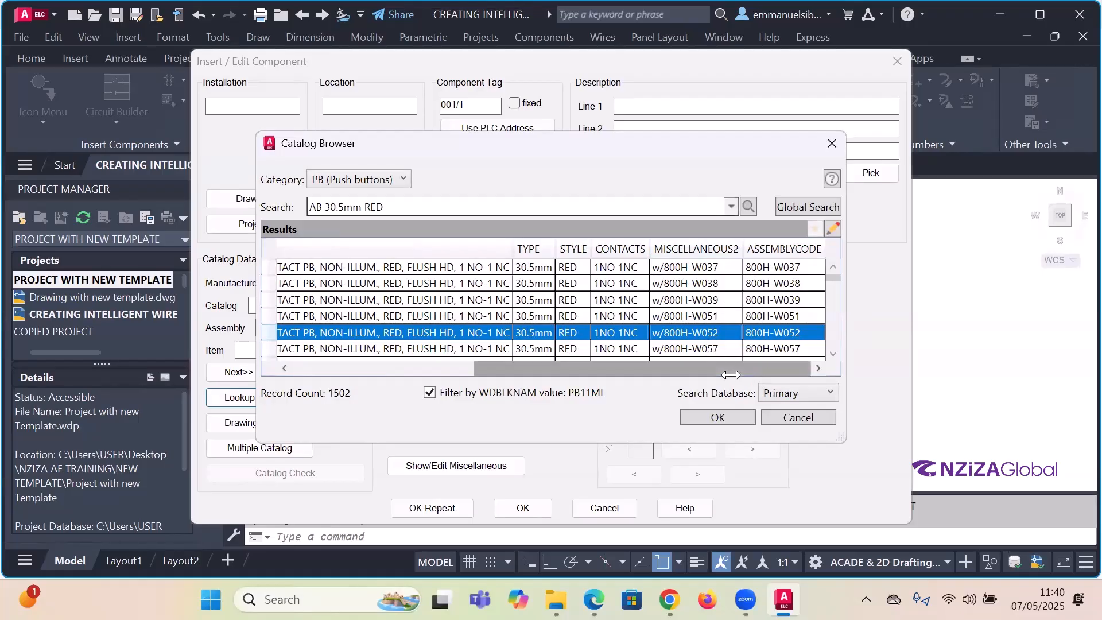
pyautogui.moveTo(730, 374); pyautogui.dragTo(506, 362)
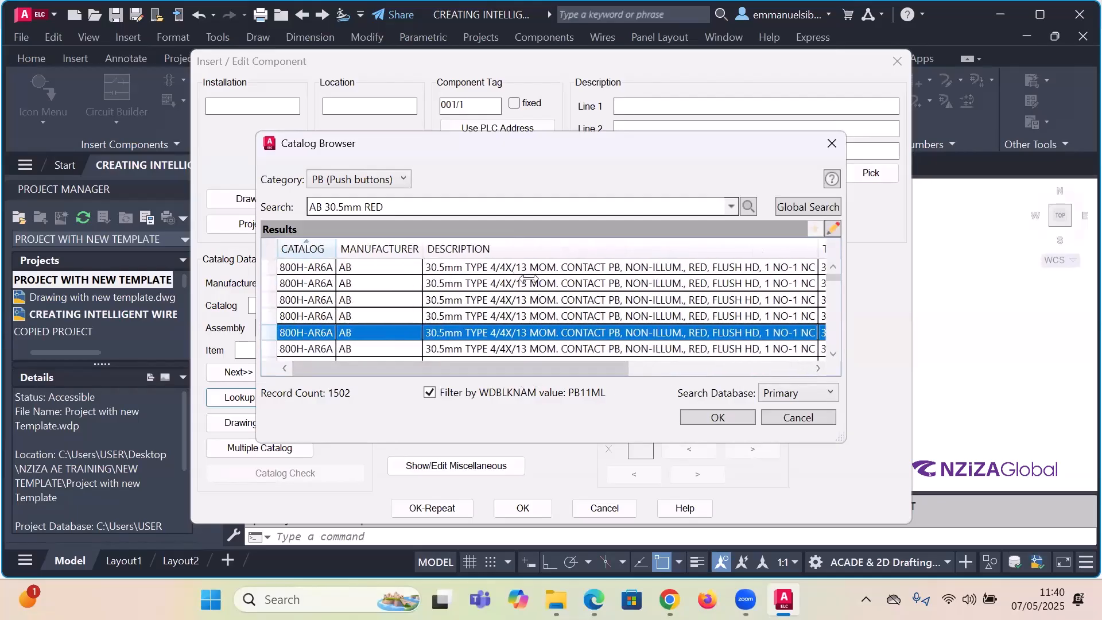
pyautogui.click(504, 269)
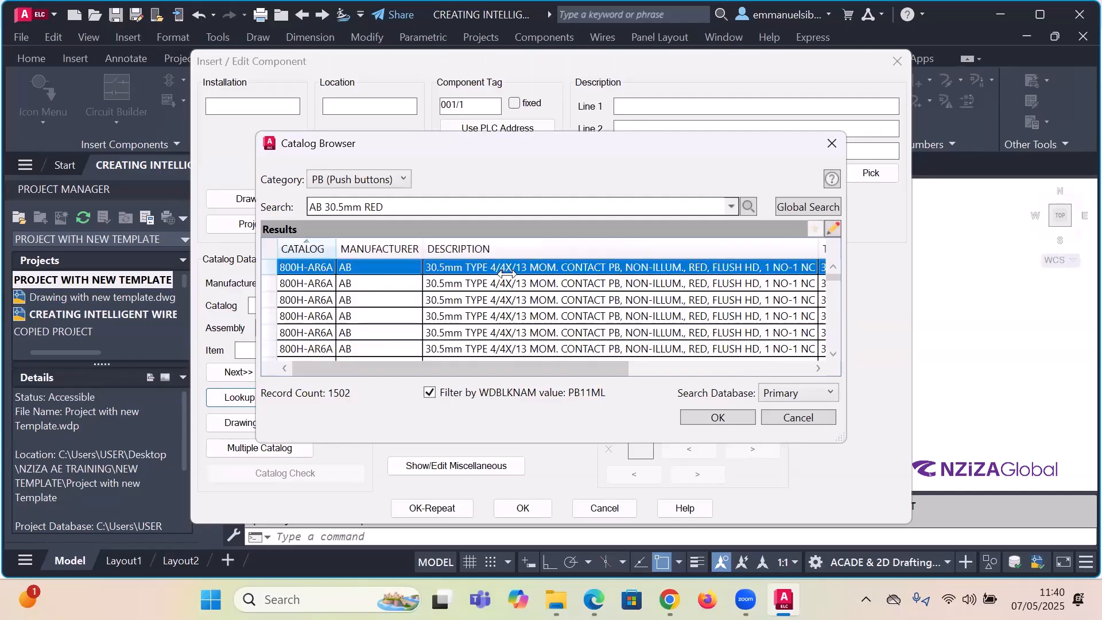
pyautogui.click(712, 417)
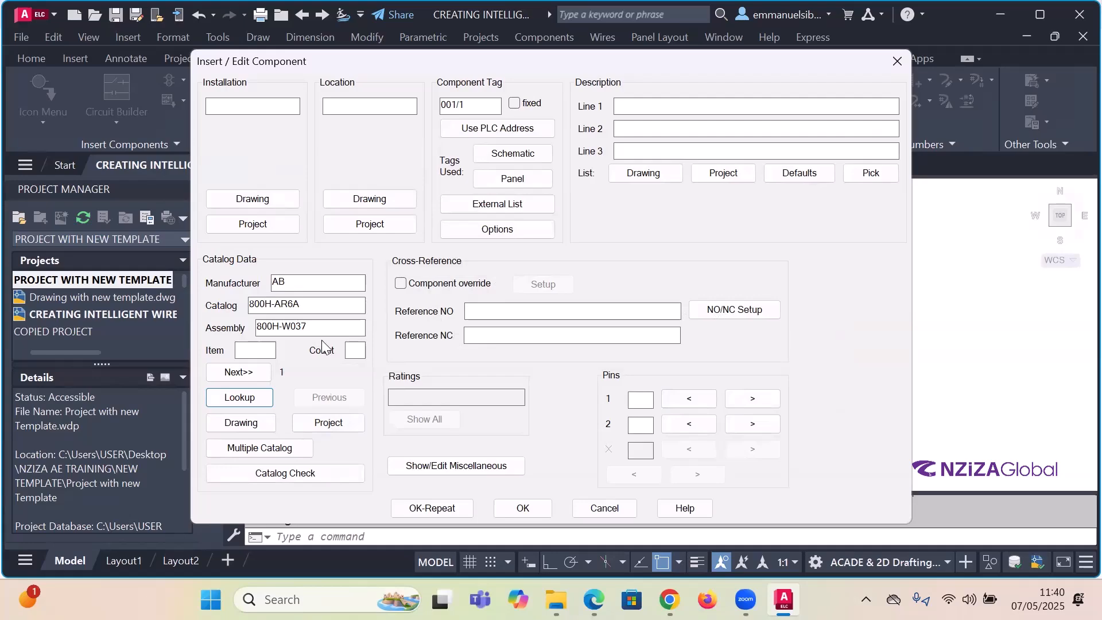
# - Accept the push button with the repeat-insertion option and map its symbol to the selected catalog number
pyautogui.click(291, 278)
pyautogui.click(319, 327)
pyautogui.click(642, 108)
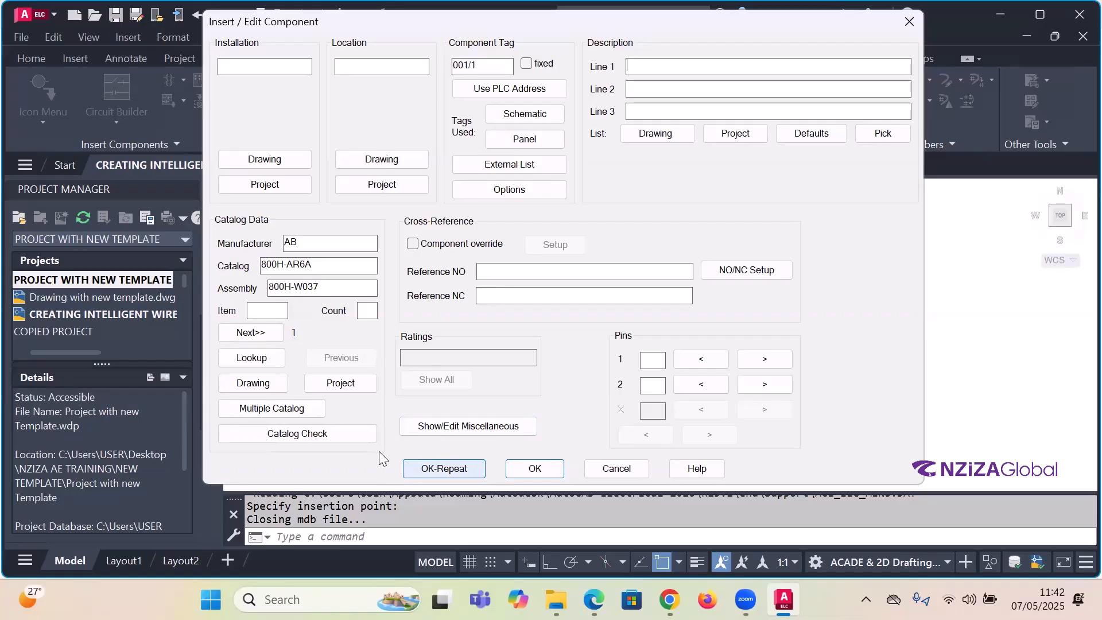
pyautogui.press('Return')
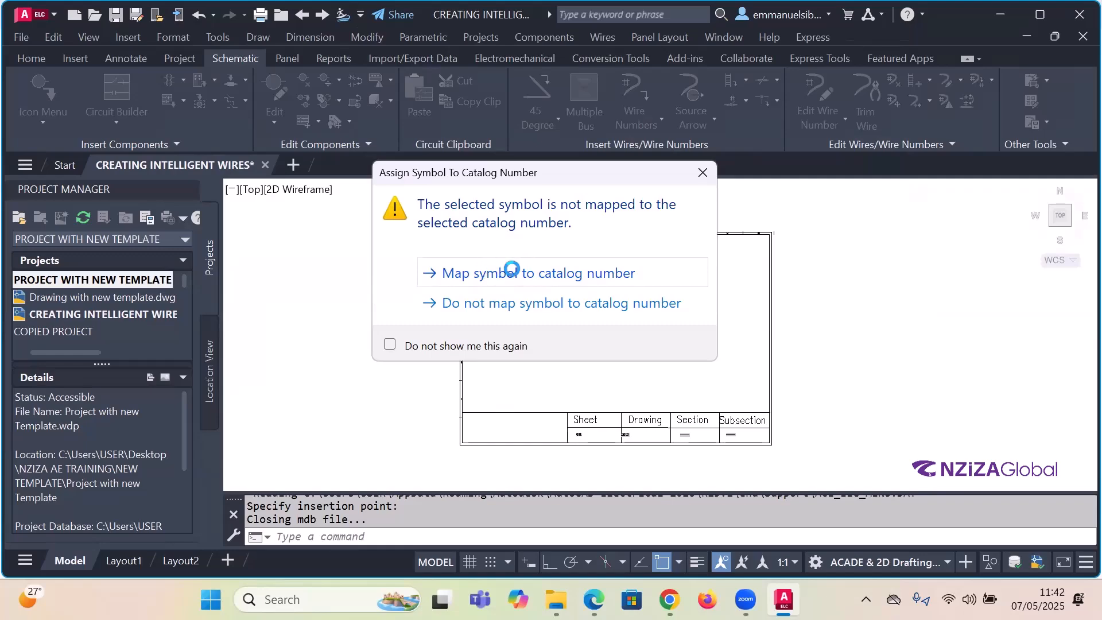
pyautogui.click(585, 273)
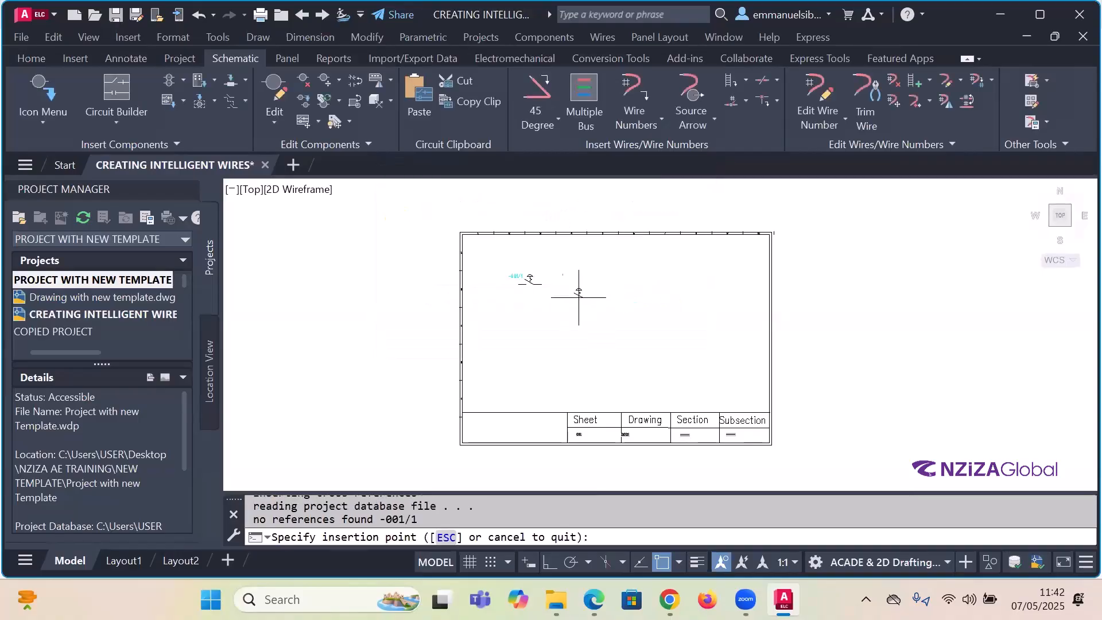
# - Place a second mushroom head push button directly below the first, accept its component data with tag 001/2, and dismiss the resolution warnings
pyautogui.scroll(5, 534, 280)
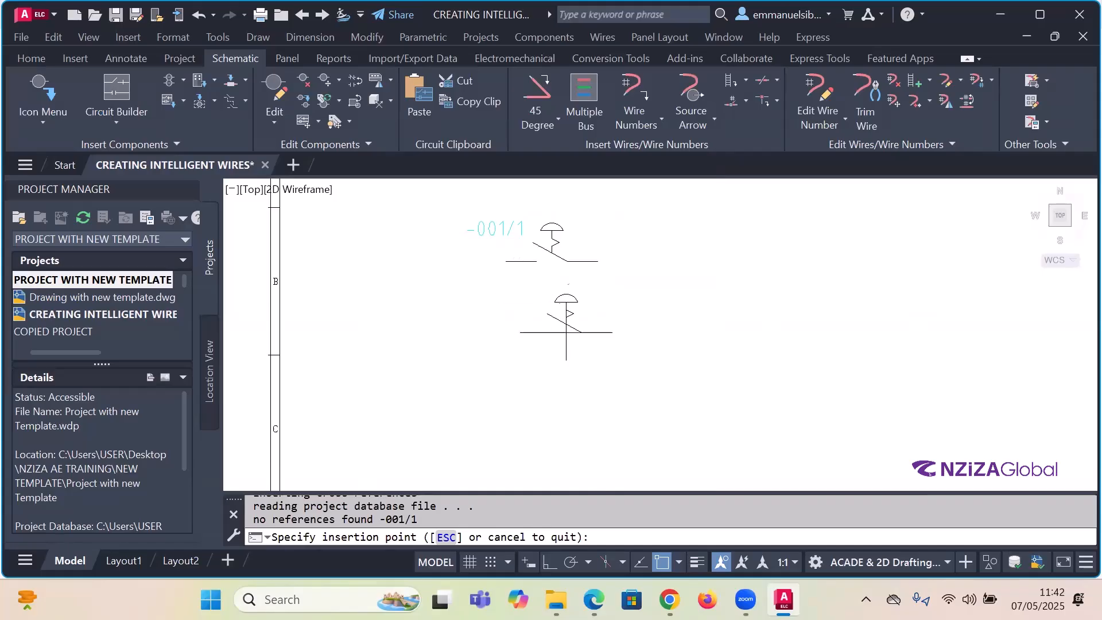
pyautogui.scroll(-2, 574, 276)
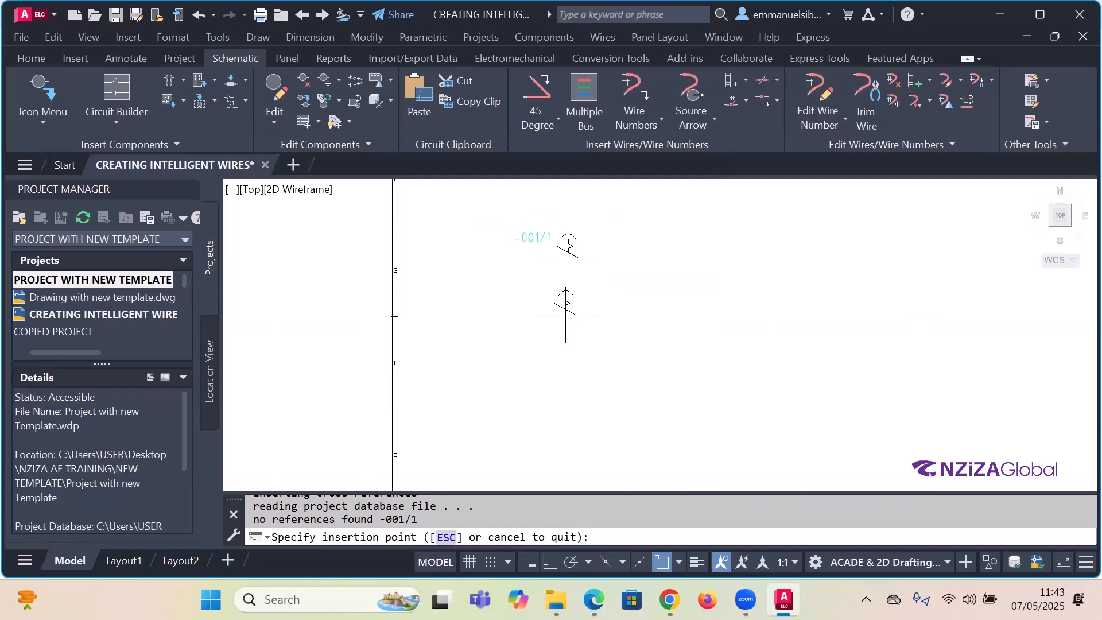
pyautogui.click(566, 315)
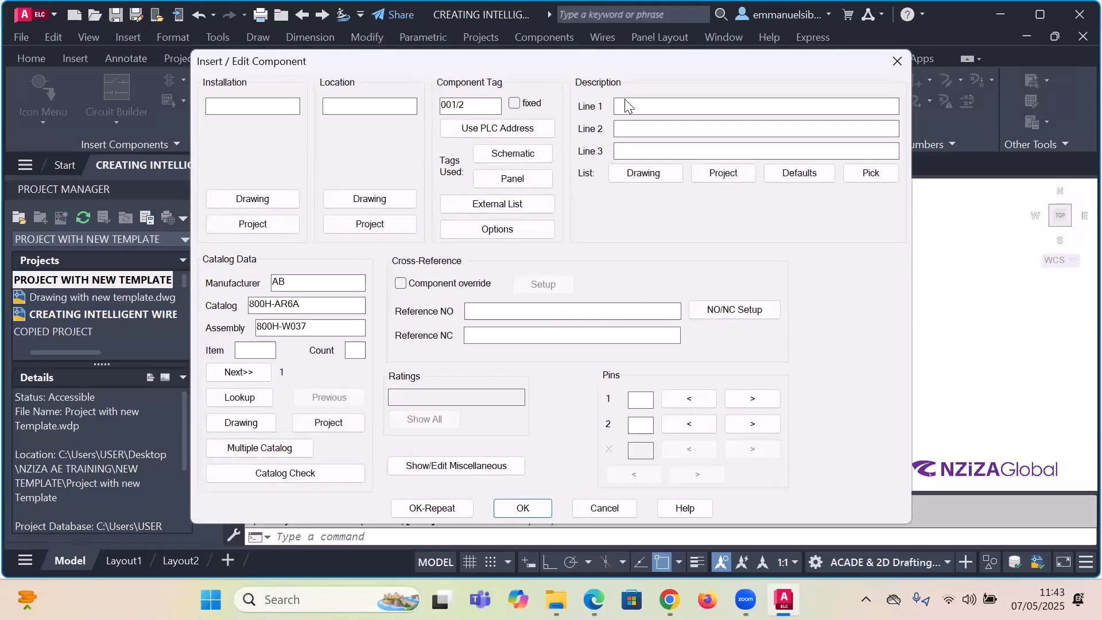
pyautogui.moveTo(626, 68); pyautogui.dragTo(620, 37)
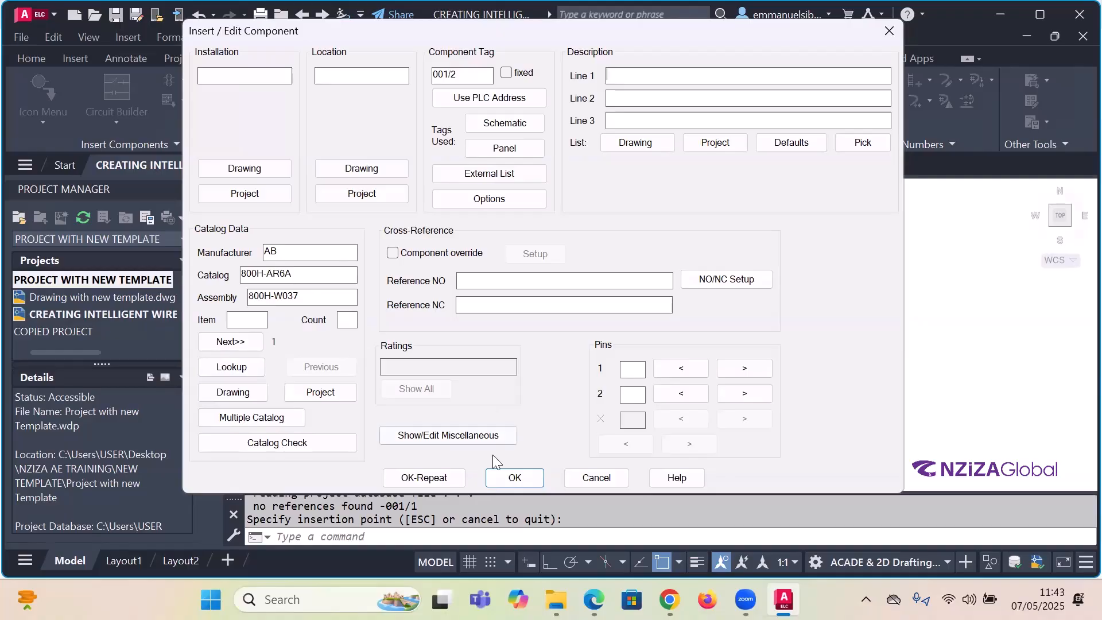
pyautogui.click(501, 477)
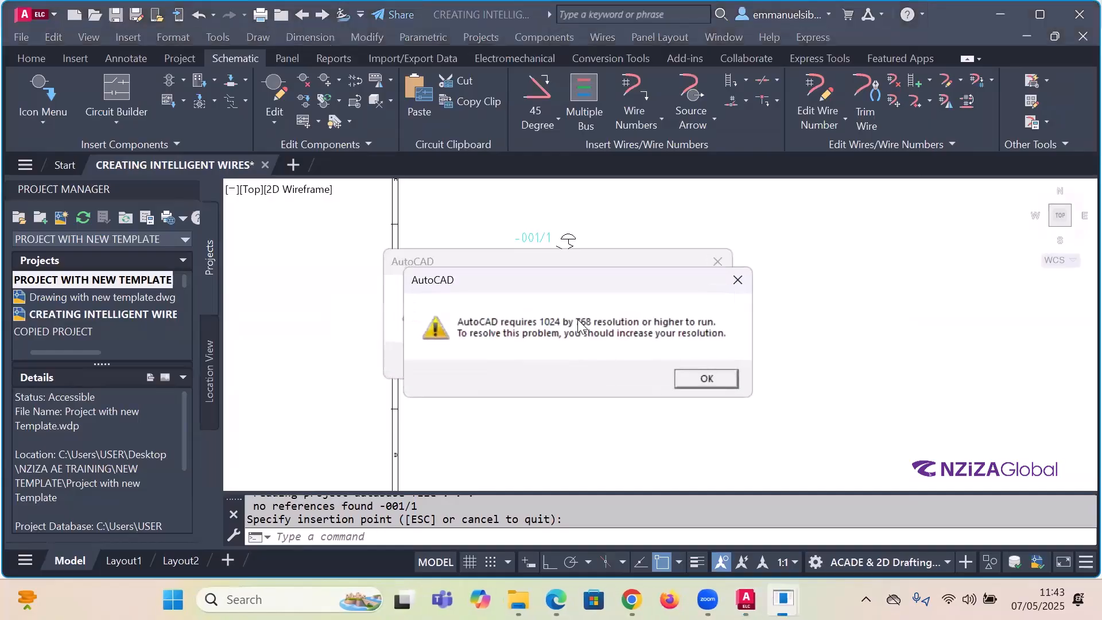
pyautogui.click(706, 374)
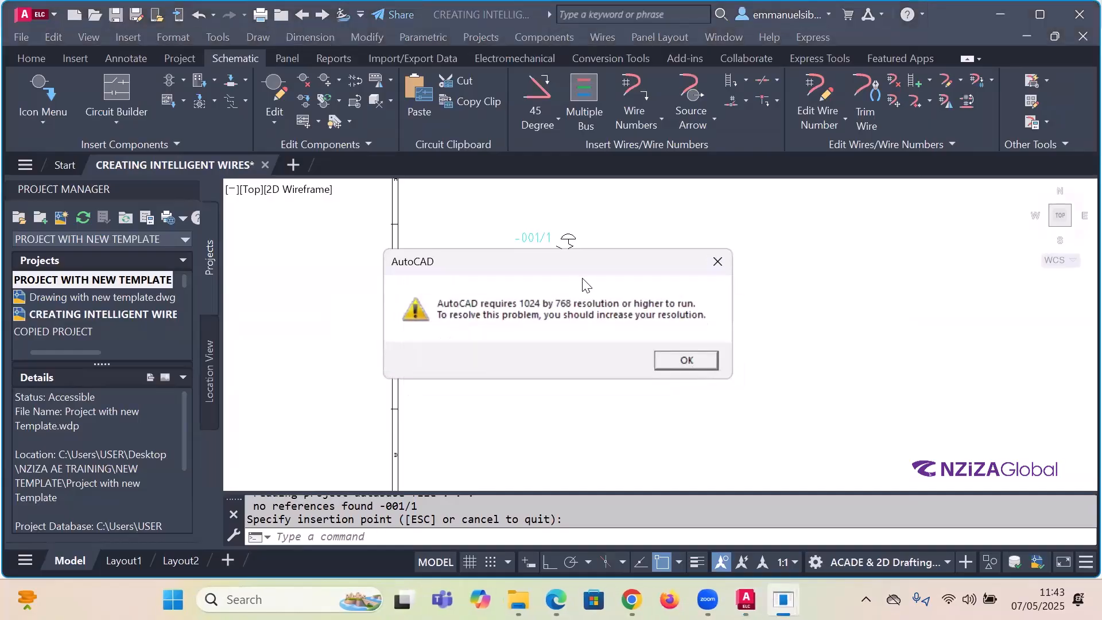
pyautogui.press('Return')
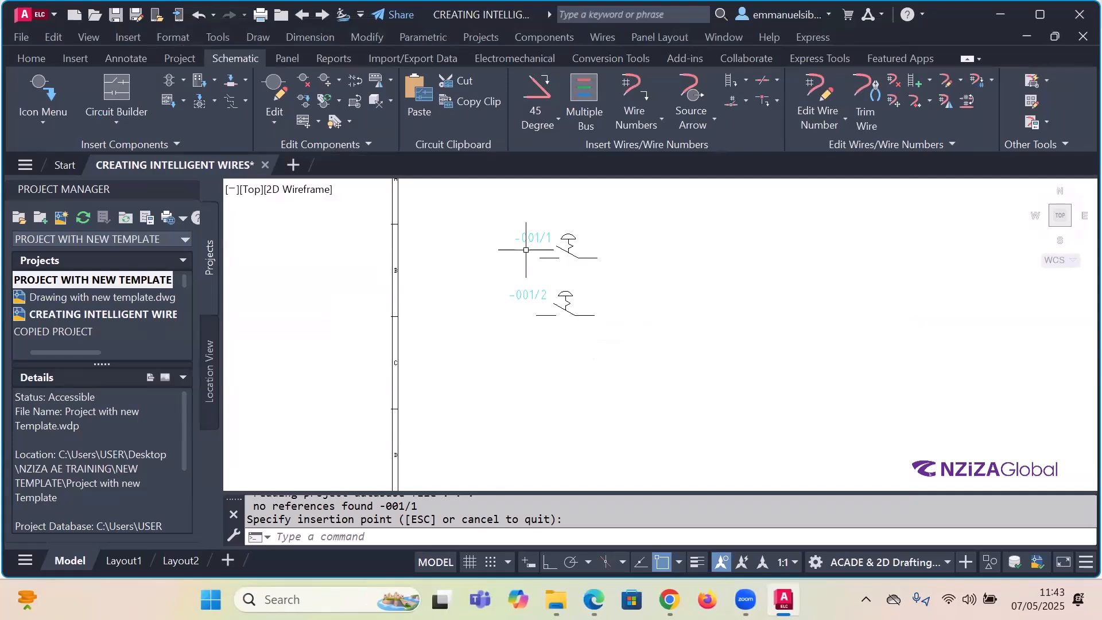
# - Dismiss both screen-resolution warnings to return to the drawing with the two push buttons
pyautogui.scroll(2, 528, 256)
pyautogui.scroll(-2, 523, 321)
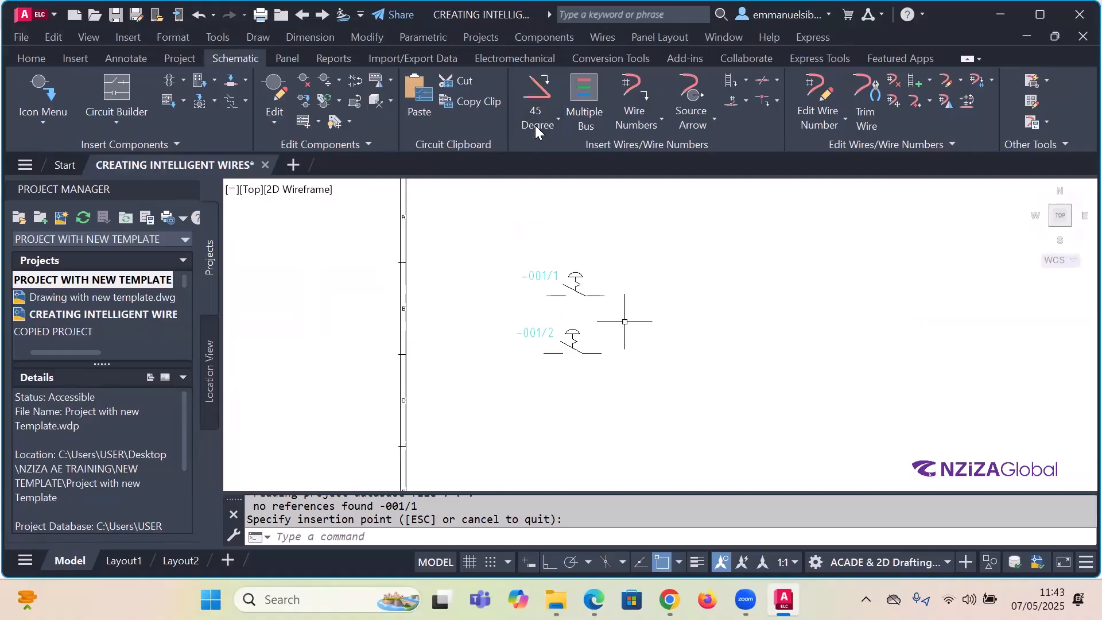
pyautogui.moveTo(542, 304); pyautogui.dragTo(485, 306, button='middle')
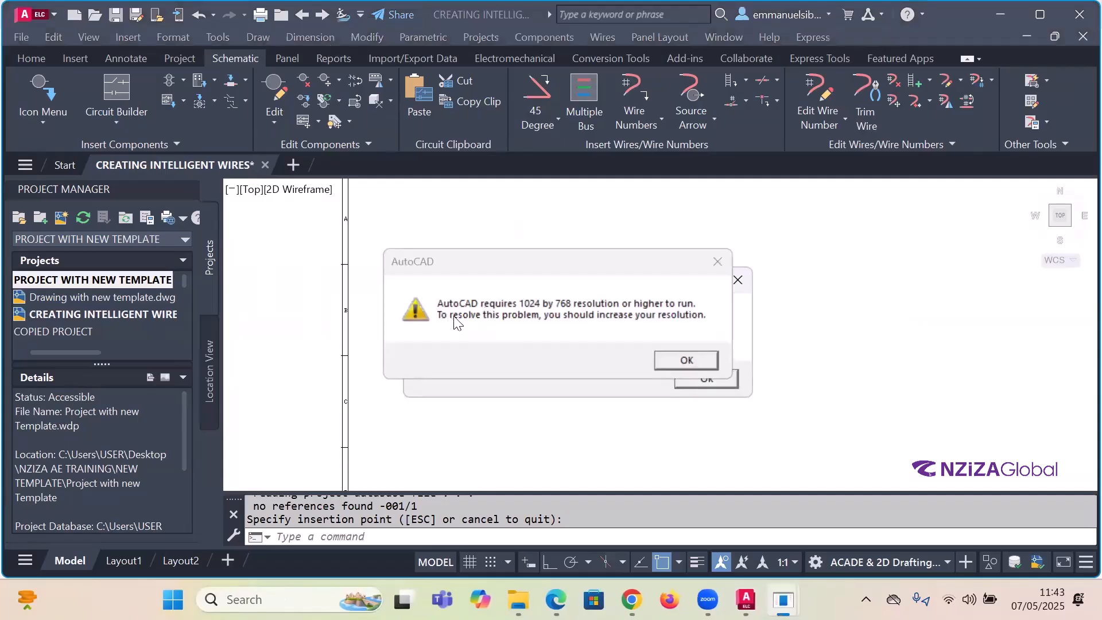
pyautogui.click(711, 361)
pyautogui.click(710, 382)
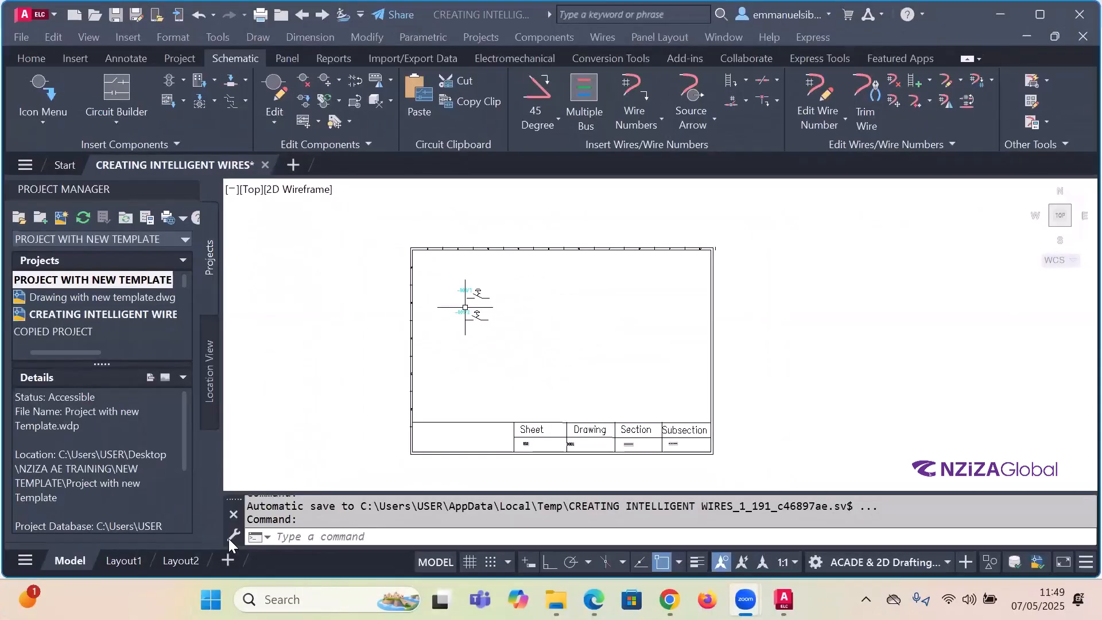
# - Delete both mushroom head push buttons from the drawing sheet
pyautogui.scroll(-5, 589, 283)
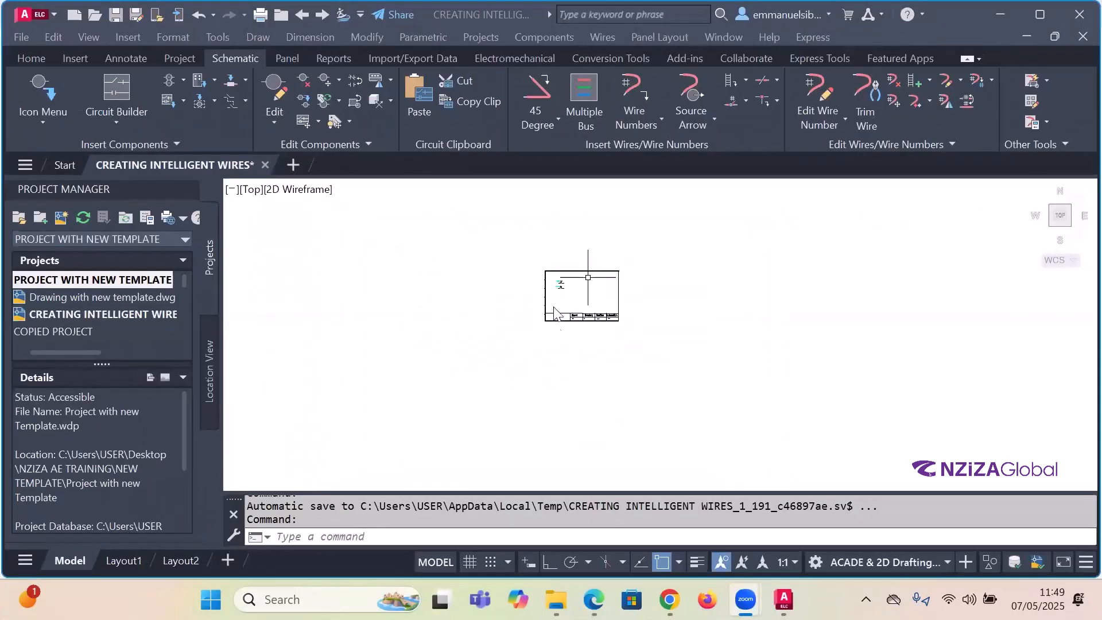
pyautogui.scroll(3, 560, 324)
pyautogui.scroll(2, 577, 249)
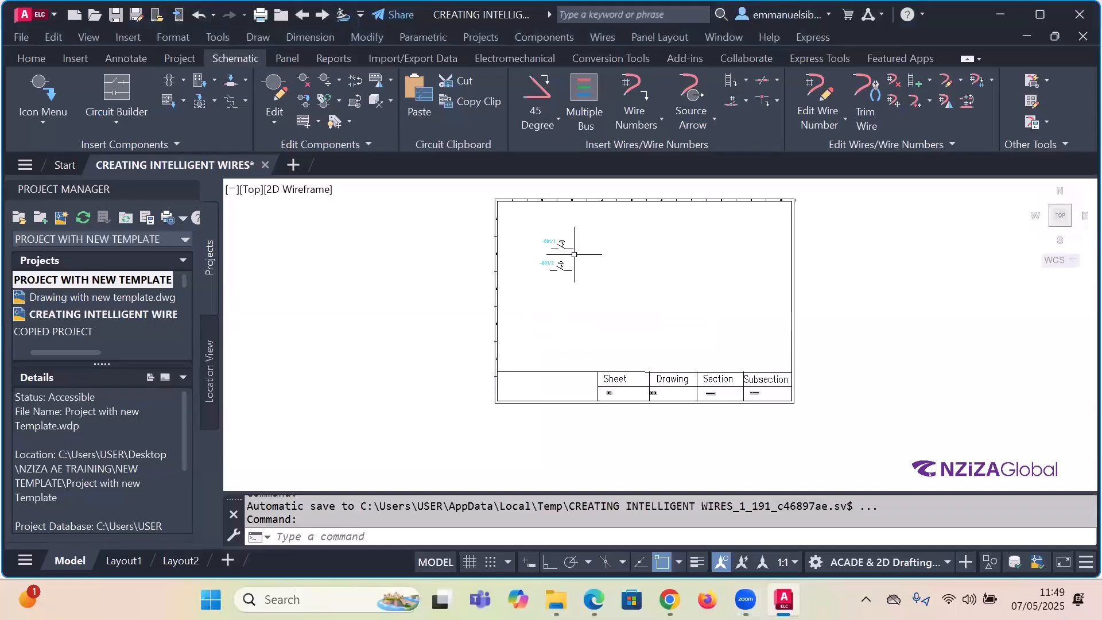
pyautogui.click(602, 283)
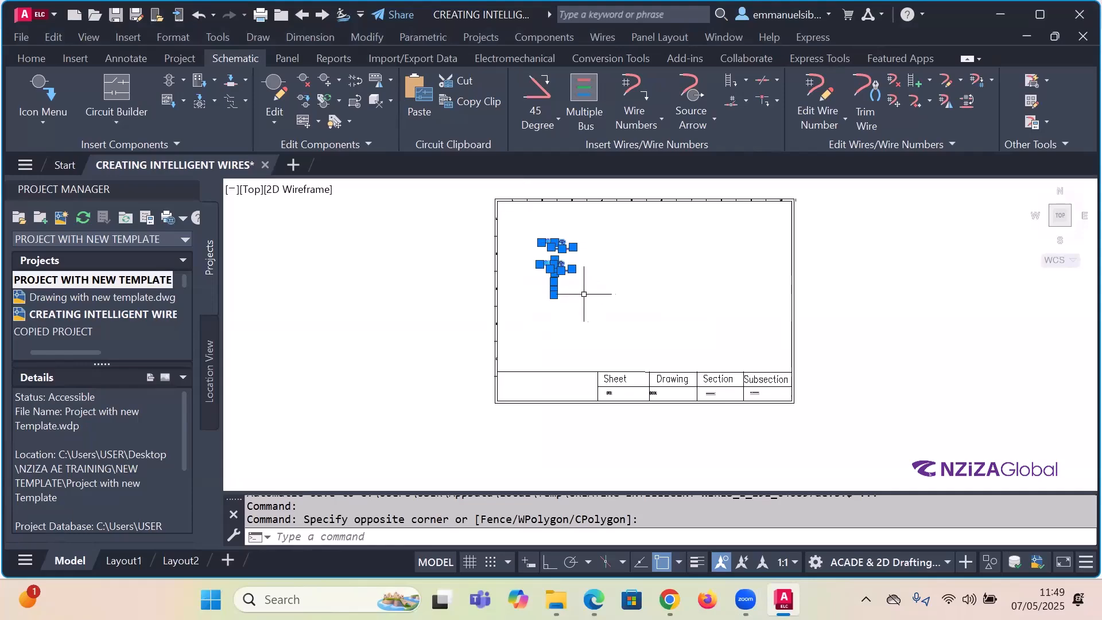
pyautogui.press('Delete')
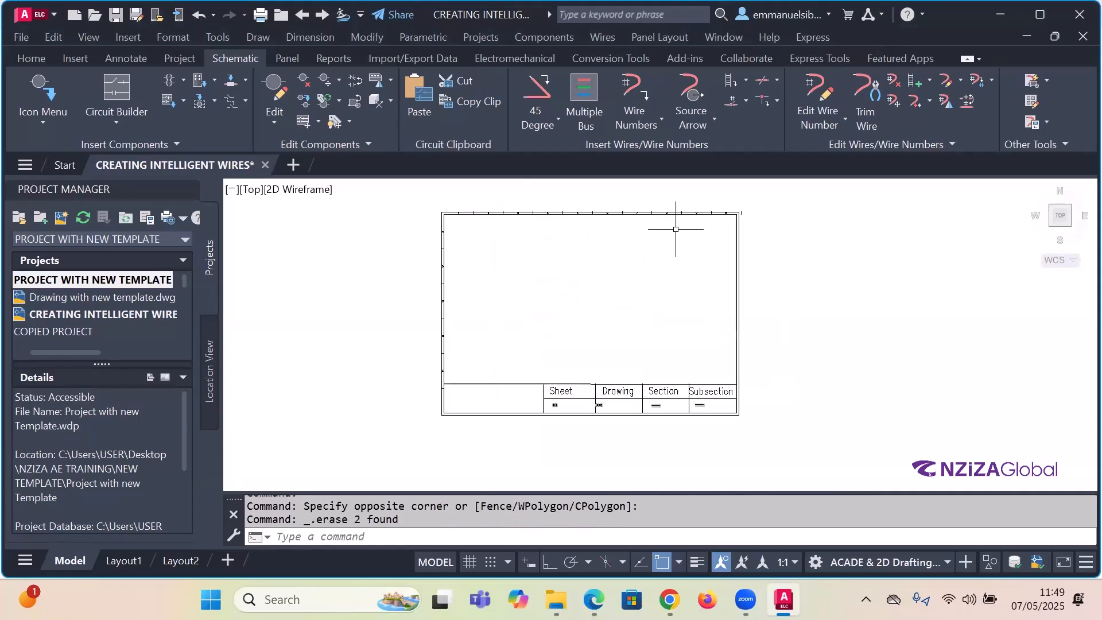
pyautogui.click(582, 96)
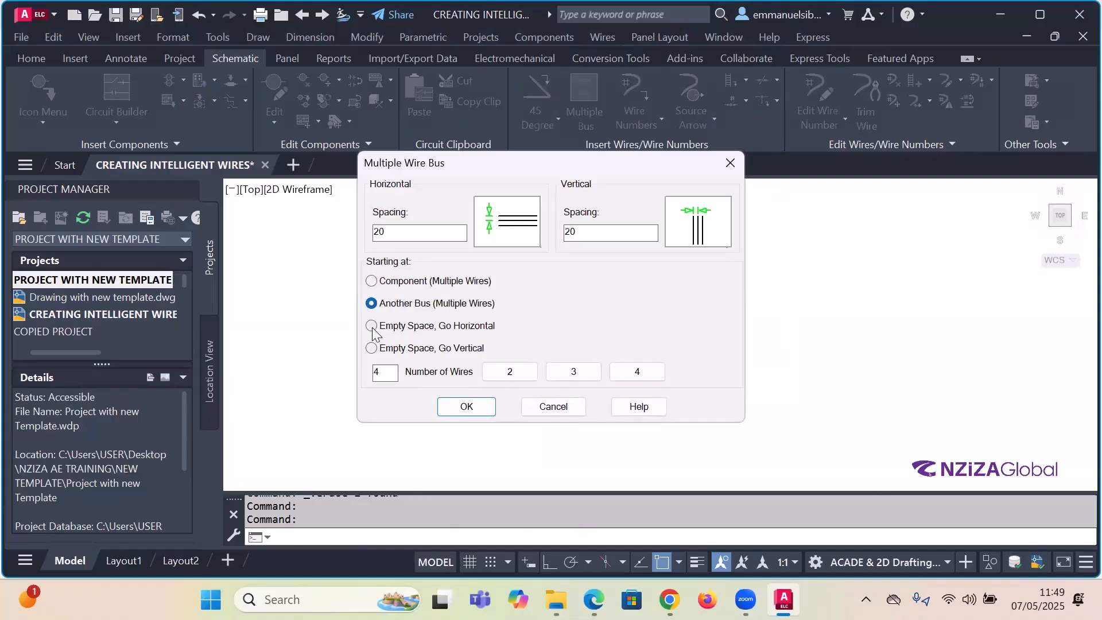
pyautogui.click(372, 348)
pyautogui.click(466, 406)
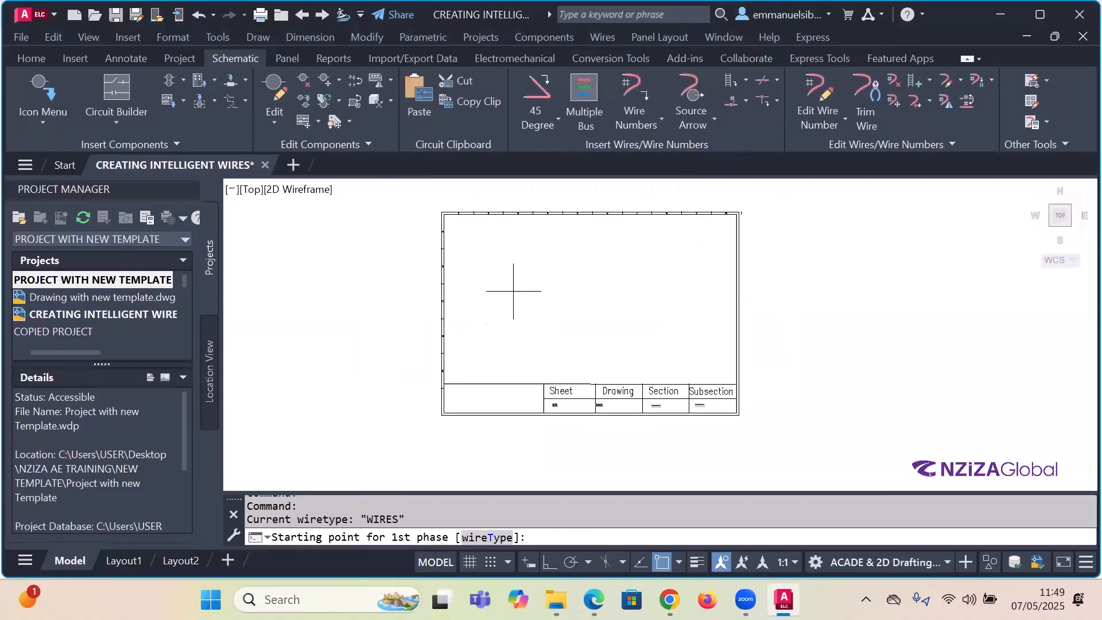
pyautogui.click(472, 237)
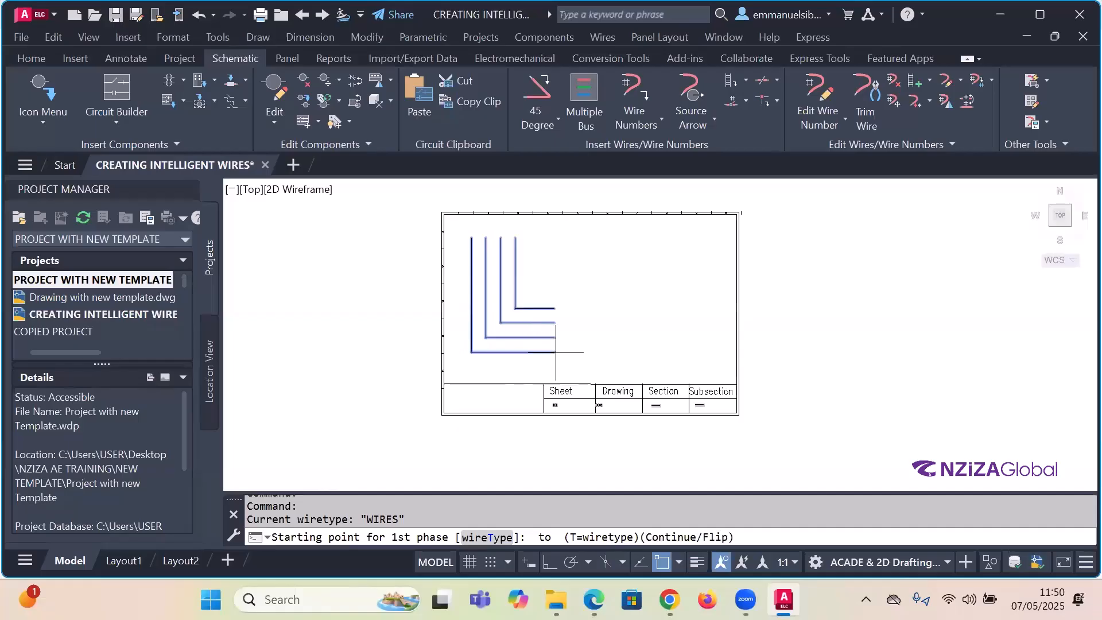
pyautogui.scroll(2, 546, 362)
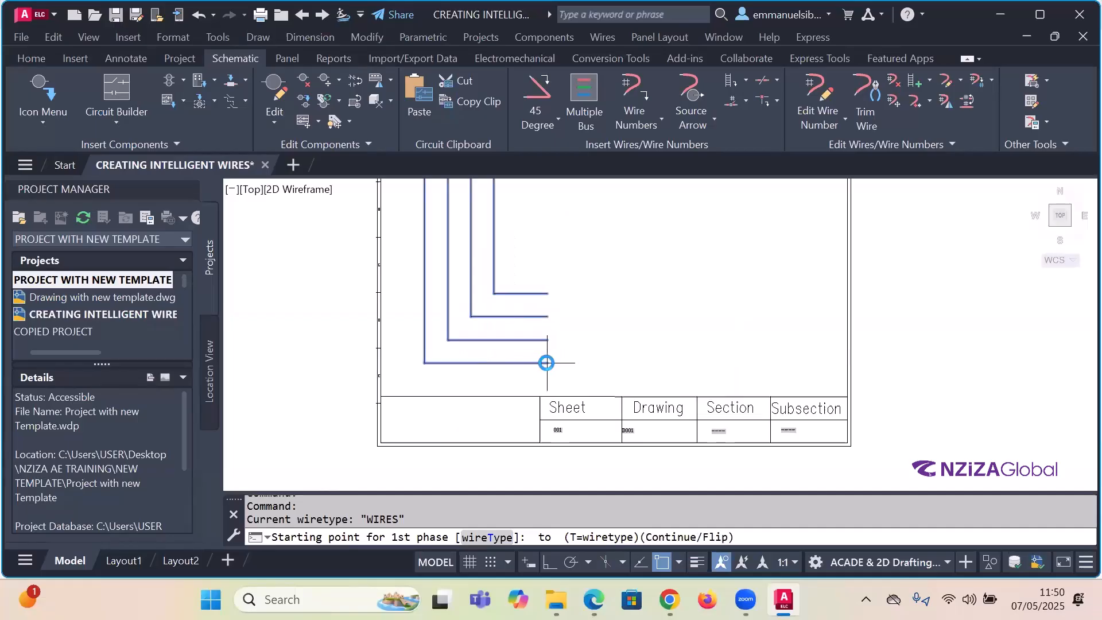
pyautogui.press('Escape')
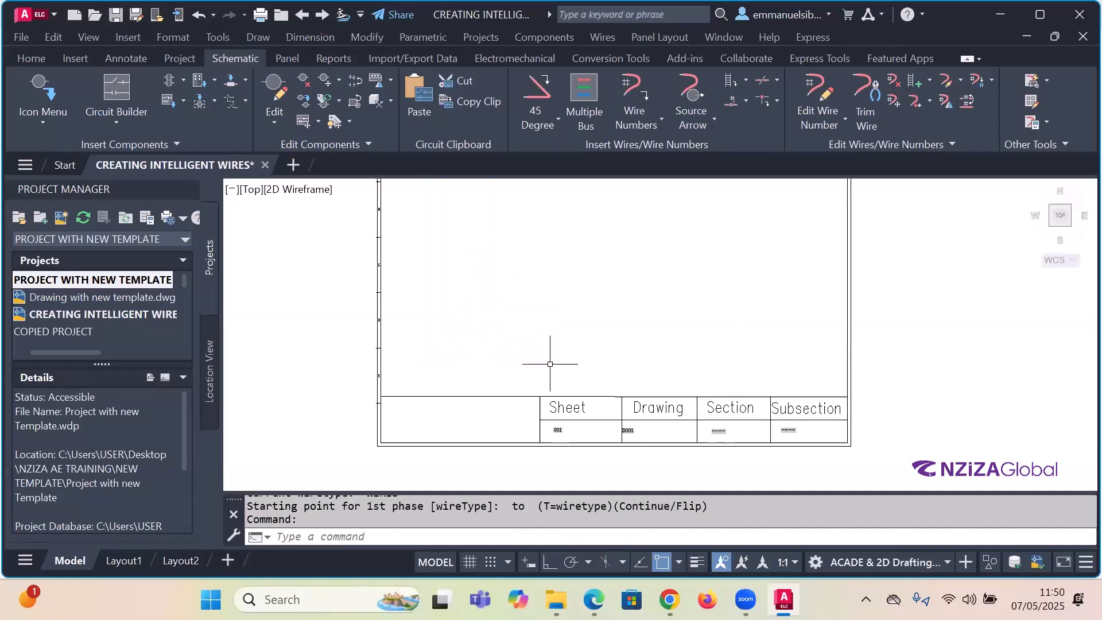
# - Set up a four-wire Multiple Wire Bus starting vertically in empty space, with horizontal and vertical spacing both set to 10
pyautogui.press('Return')
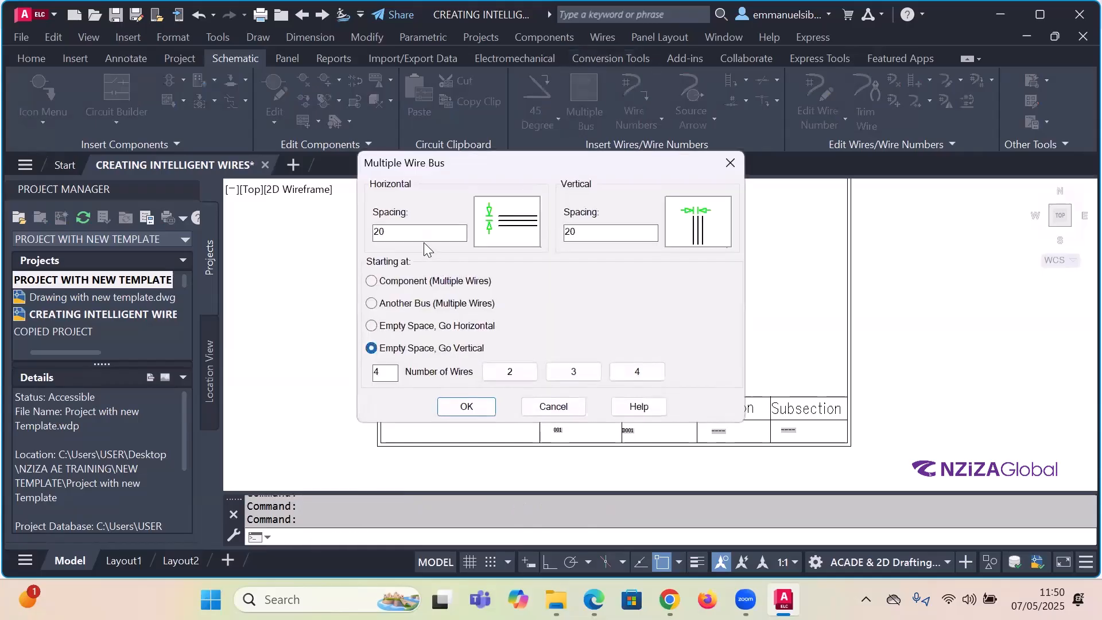
pyautogui.moveTo(425, 236); pyautogui.dragTo(349, 240)
pyautogui.write('10')
pyautogui.moveTo(586, 230); pyautogui.dragTo(558, 229)
pyautogui.write('10')
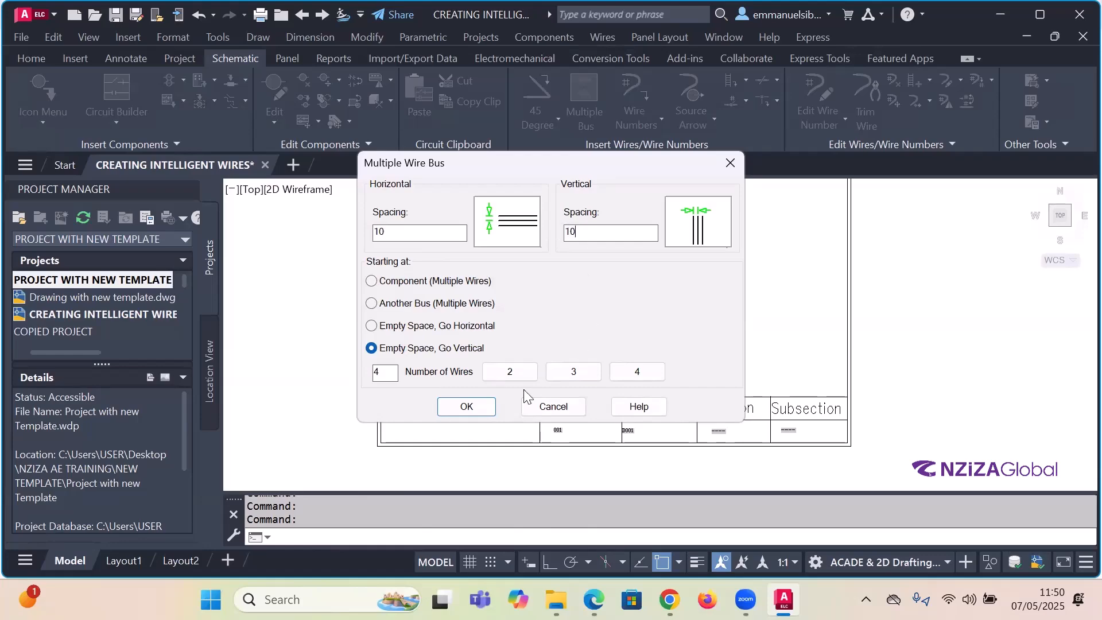
pyautogui.click(474, 407)
# - Start the four-wire bus near the sheet's upper-left corner, run it down, and continue it to the right above the title block
pyautogui.scroll(-4, 427, 298)
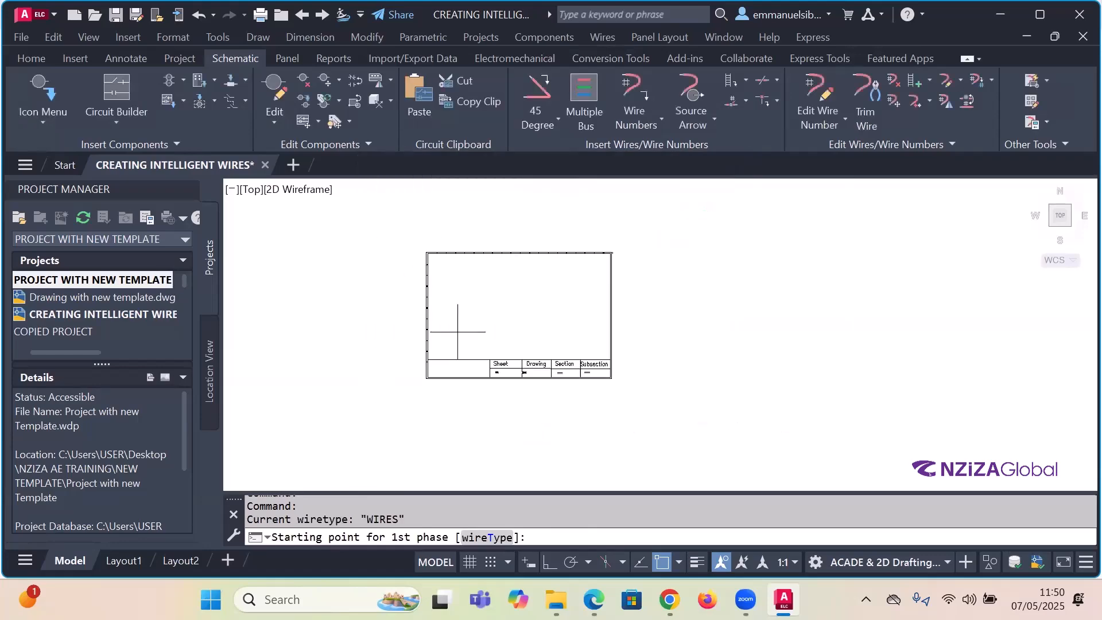
pyautogui.scroll(4, 449, 307)
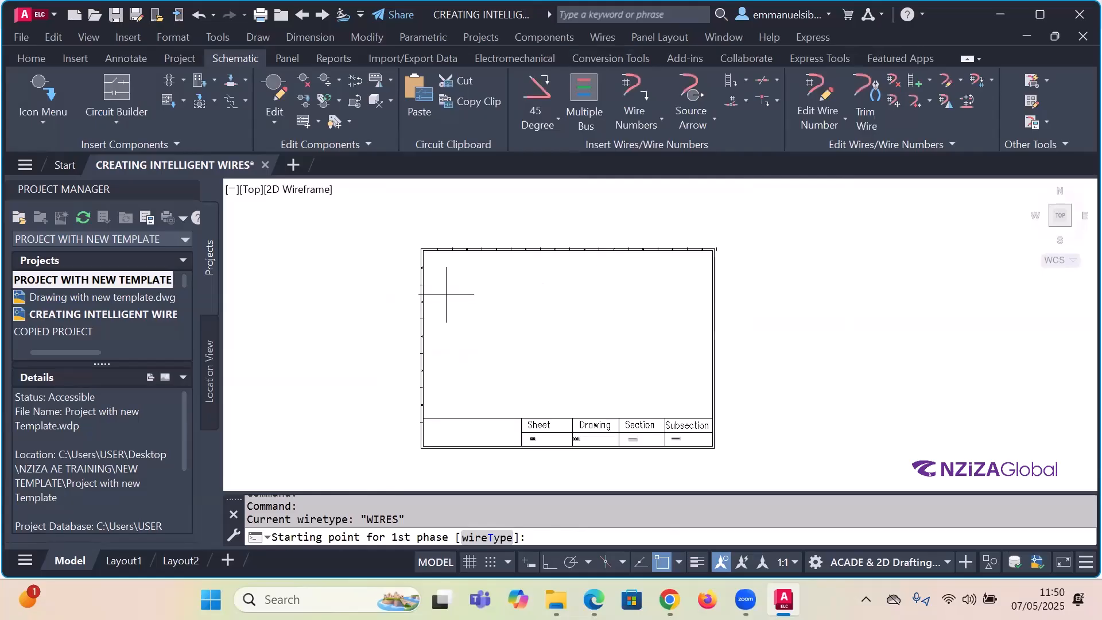
pyautogui.click(437, 266)
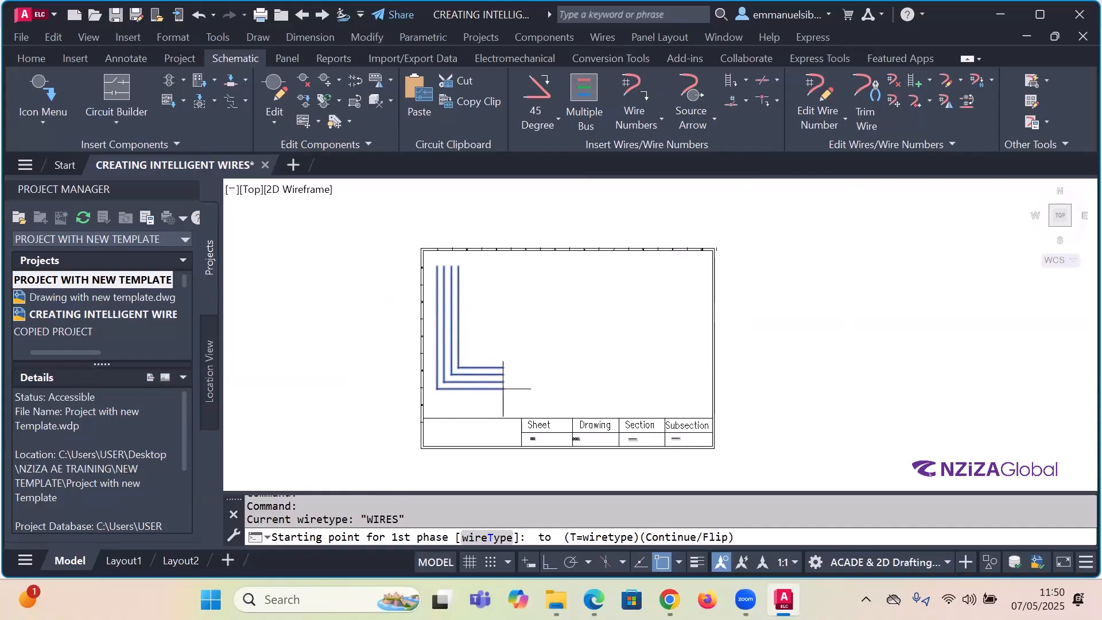
pyautogui.write('c')
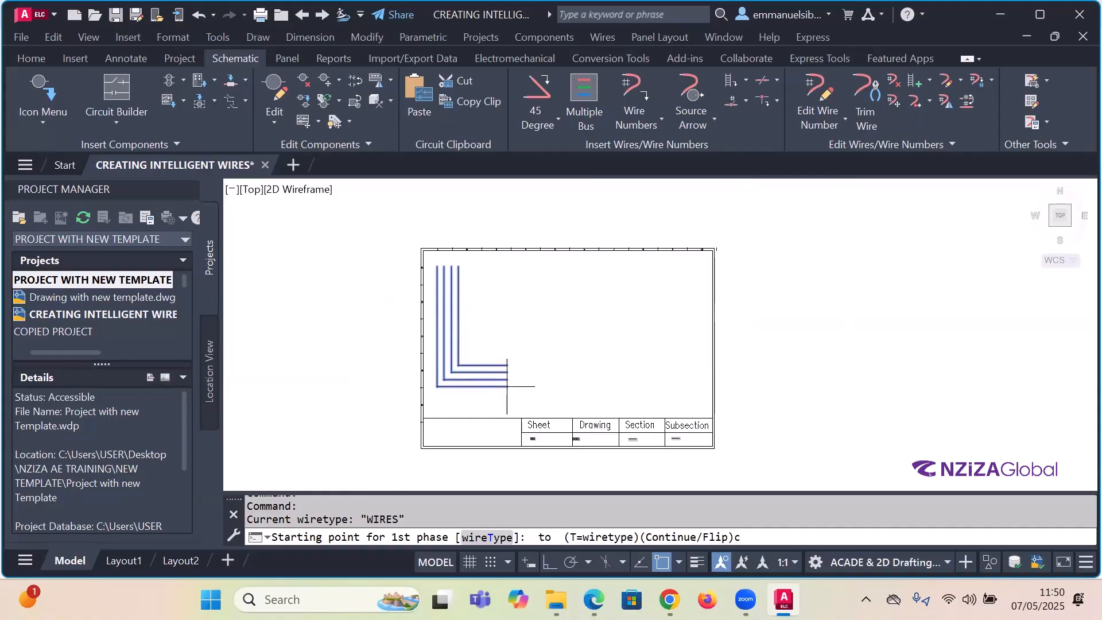
pyautogui.press('Return')
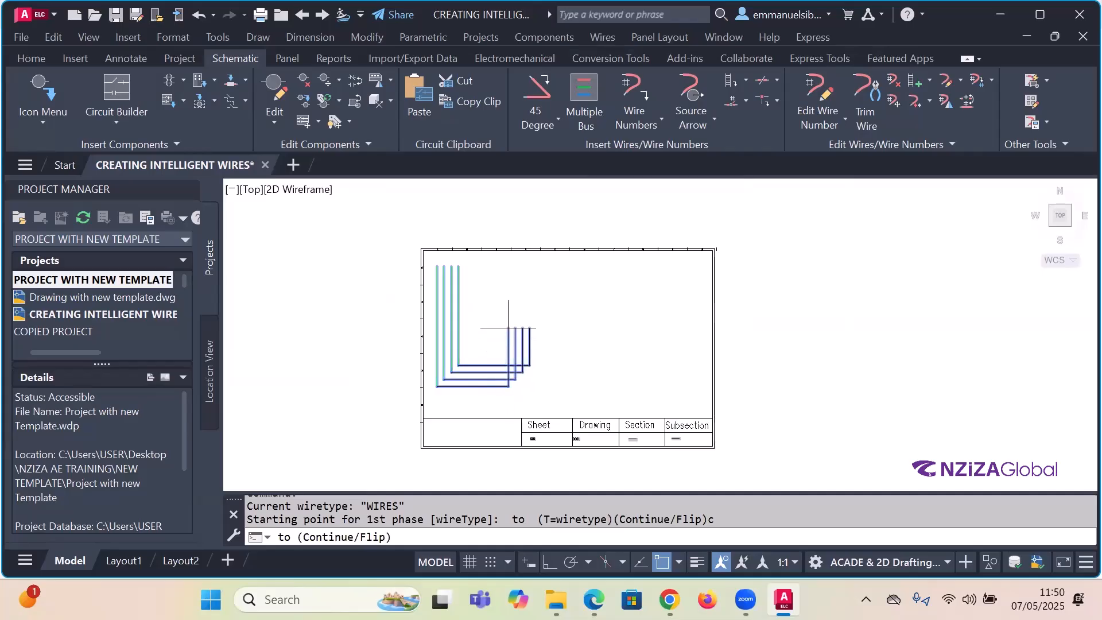
# - Continue the bus upward and then right across the sheet's upper part, flipping the wire order at both corners to avoid crossings
pyautogui.write('f')
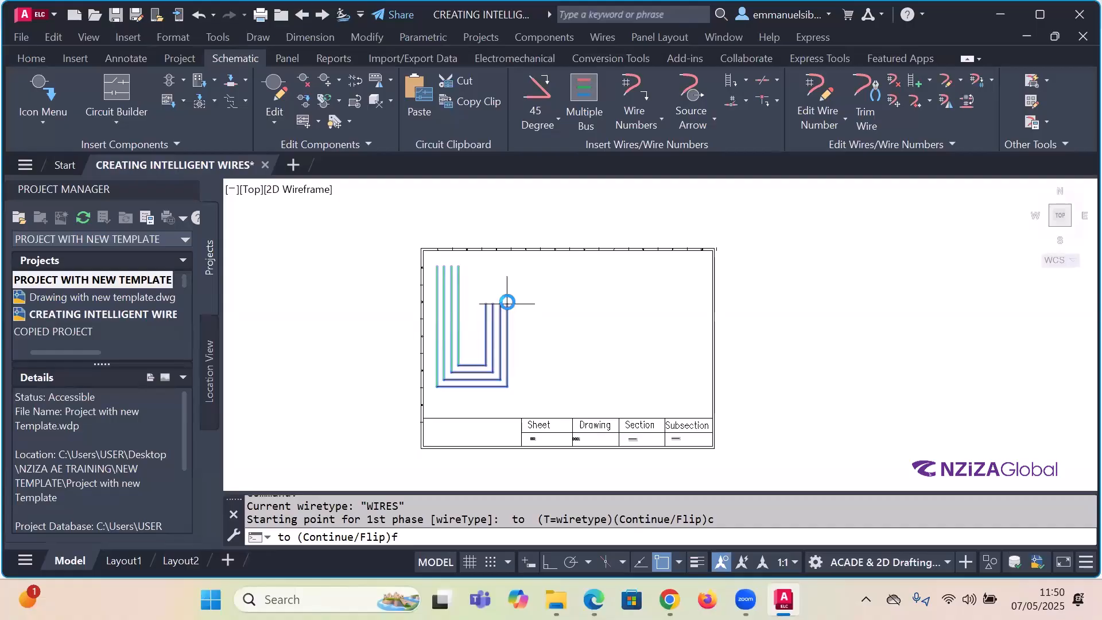
pyautogui.write('c')
pyautogui.press('Return')
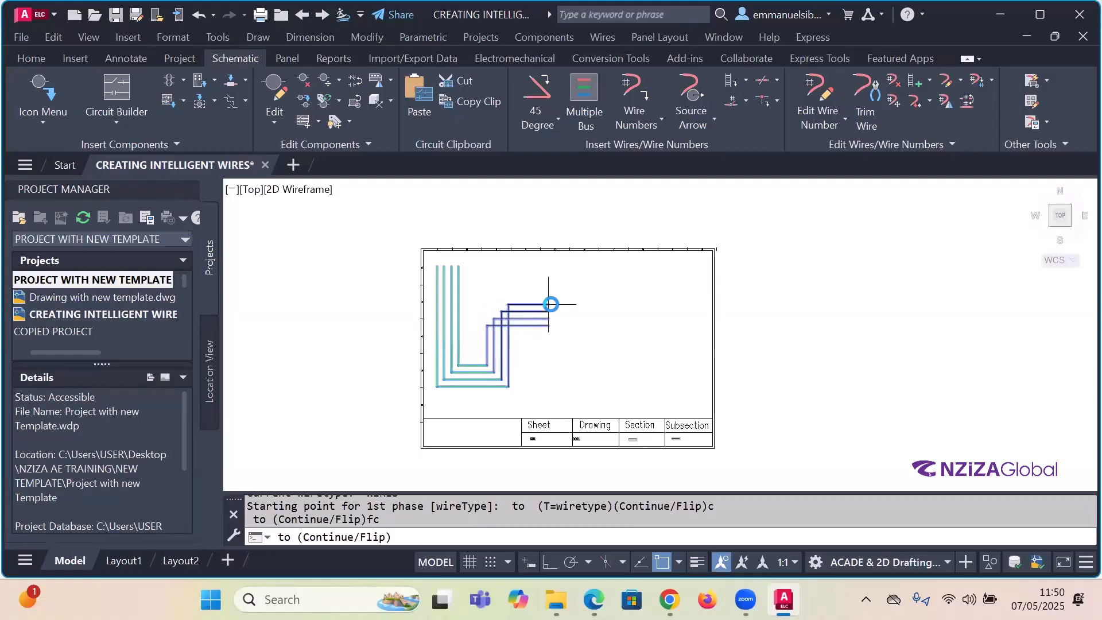
pyautogui.write('f')
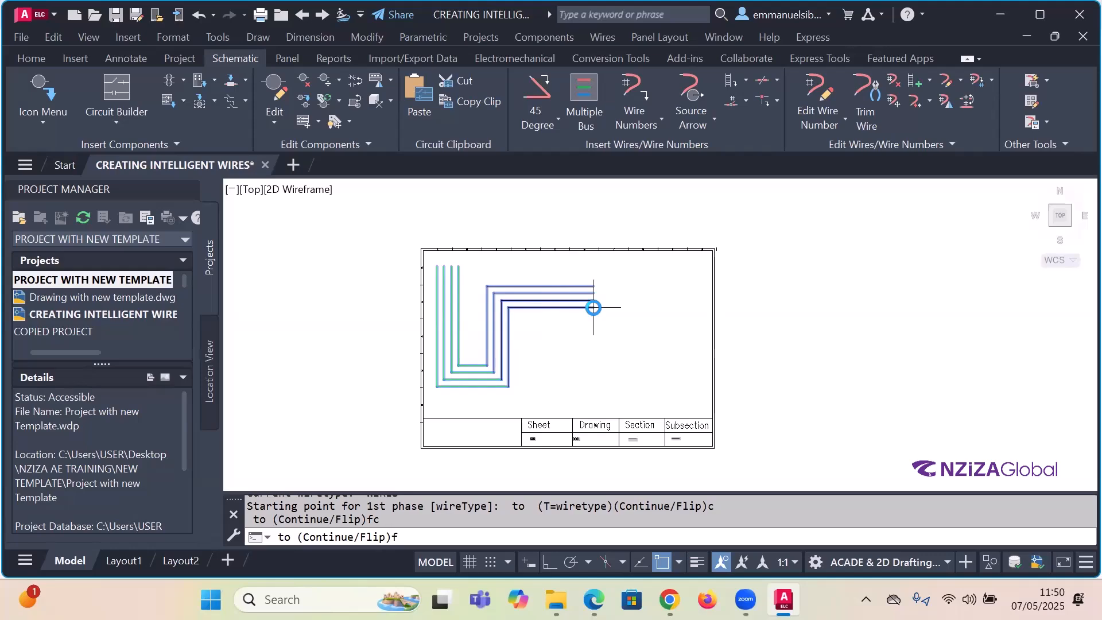
pyautogui.write('c')
pyautogui.press('Return')
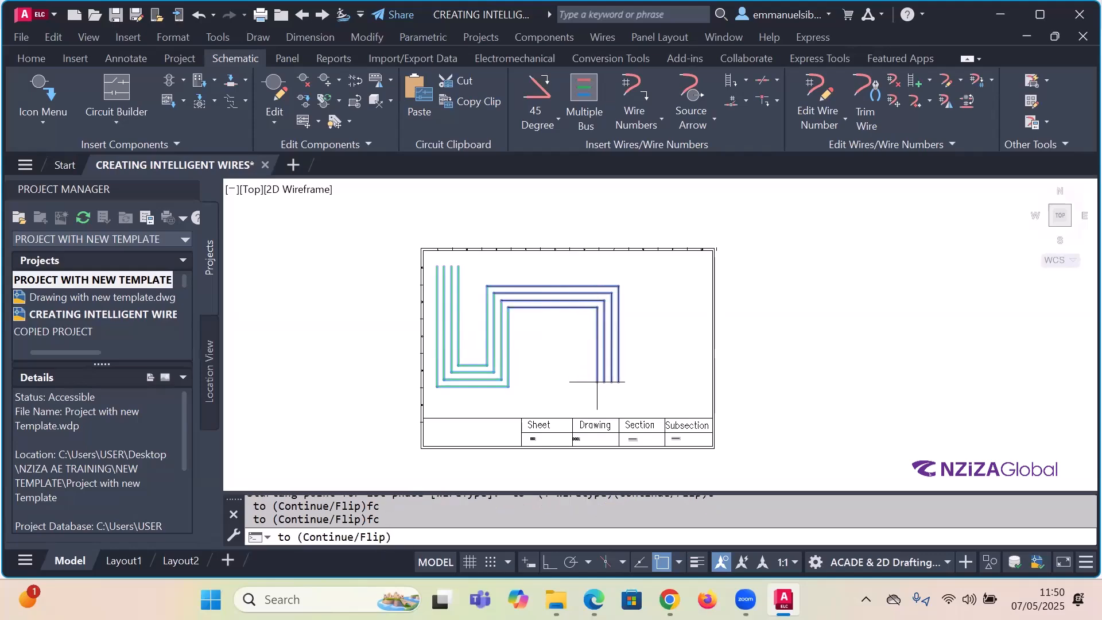
# - Continue the bus down and right, then finish it with a flipped upward leg near the sheet's right edge
pyautogui.write('c')
pyautogui.press('Return')
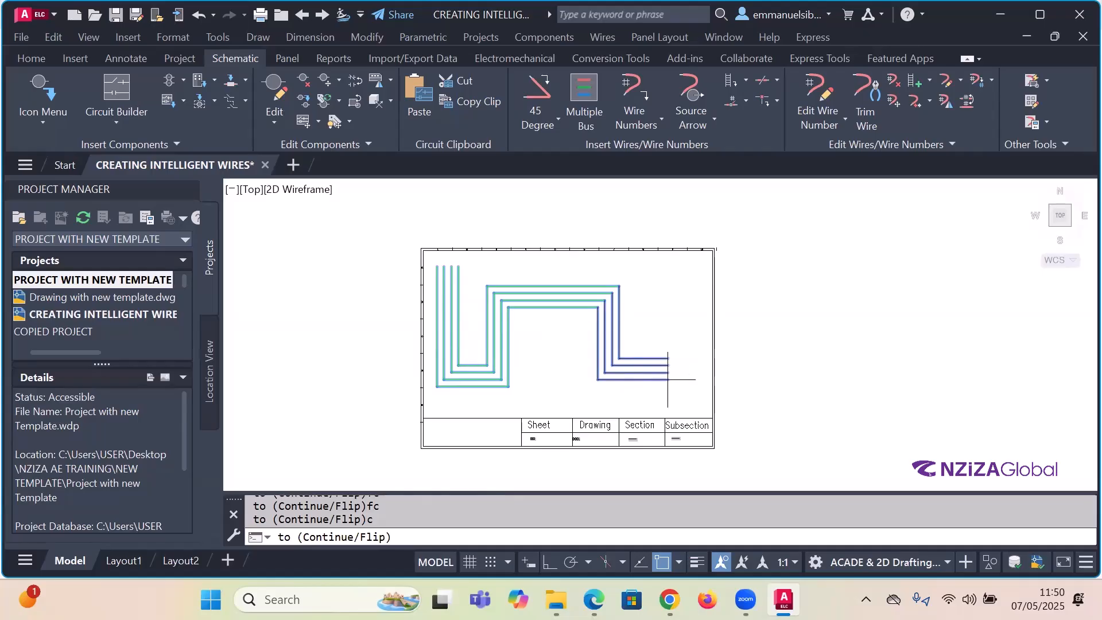
pyautogui.write('c')
pyautogui.press('Return')
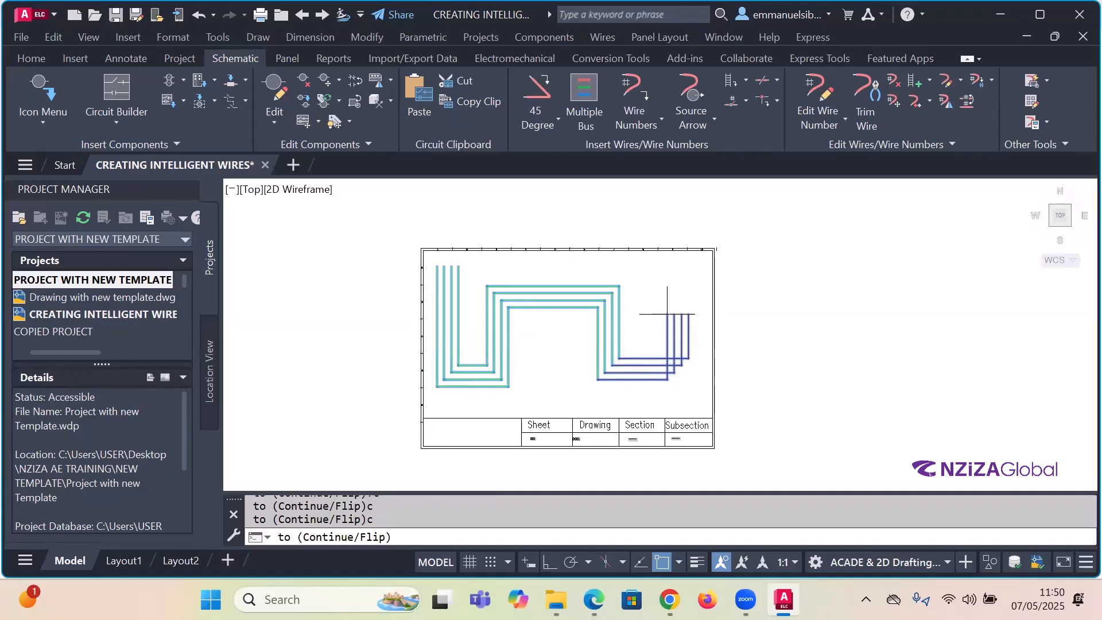
pyautogui.write('f')
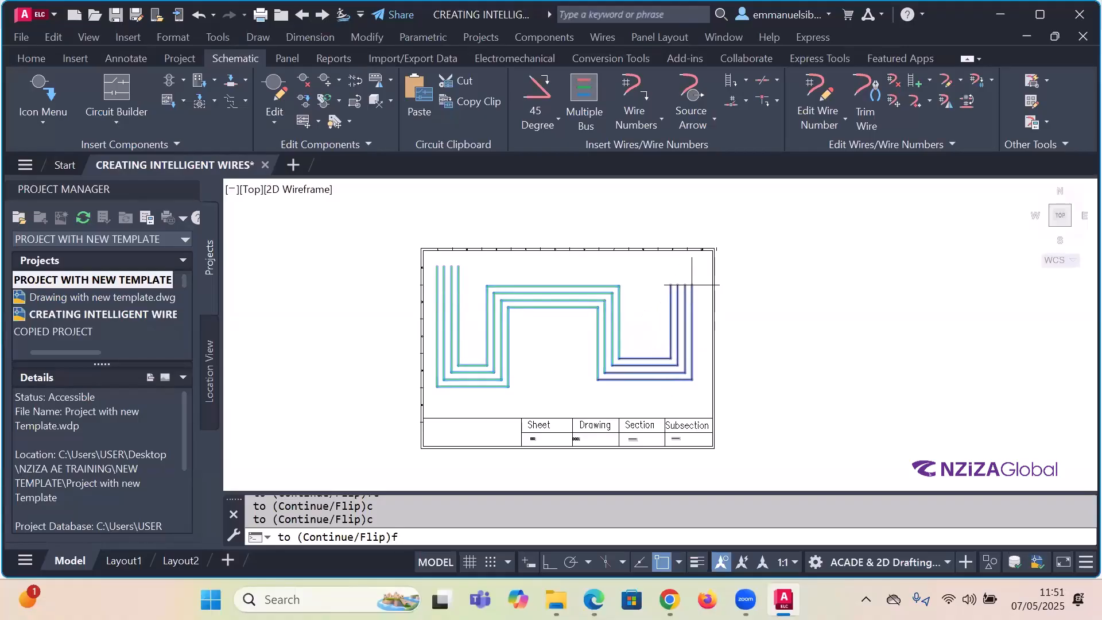
pyautogui.press('Return')
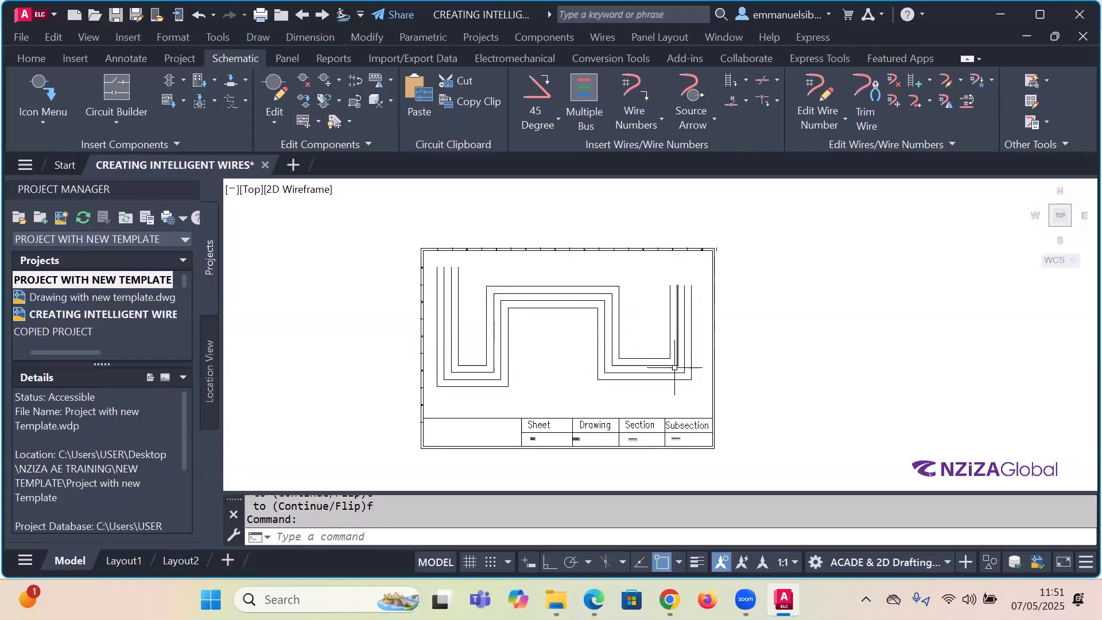
pyautogui.press('Escape')
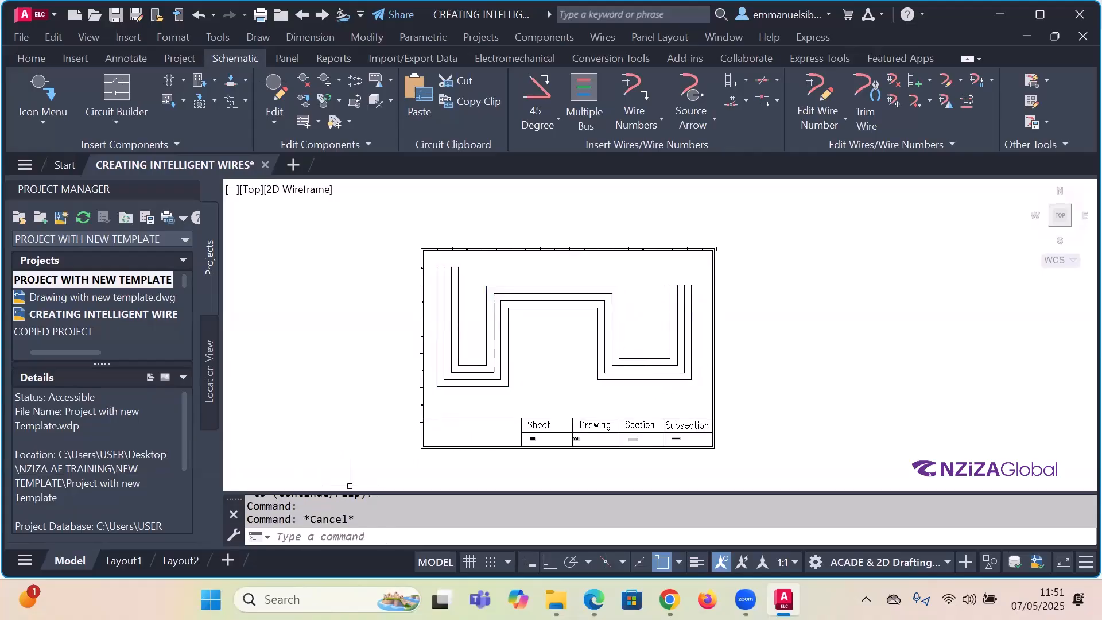
pyautogui.scroll(-3, 409, 411)
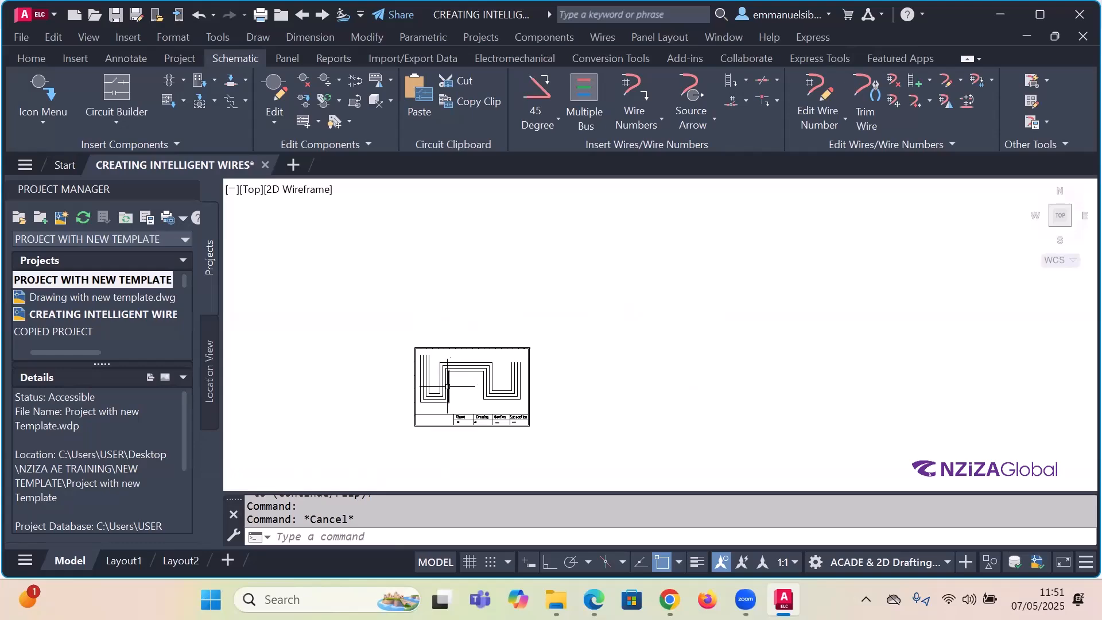
pyautogui.scroll(2, 423, 393)
pyautogui.scroll(2, 537, 405)
pyautogui.scroll(-4, 637, 362)
pyautogui.scroll(4, 552, 384)
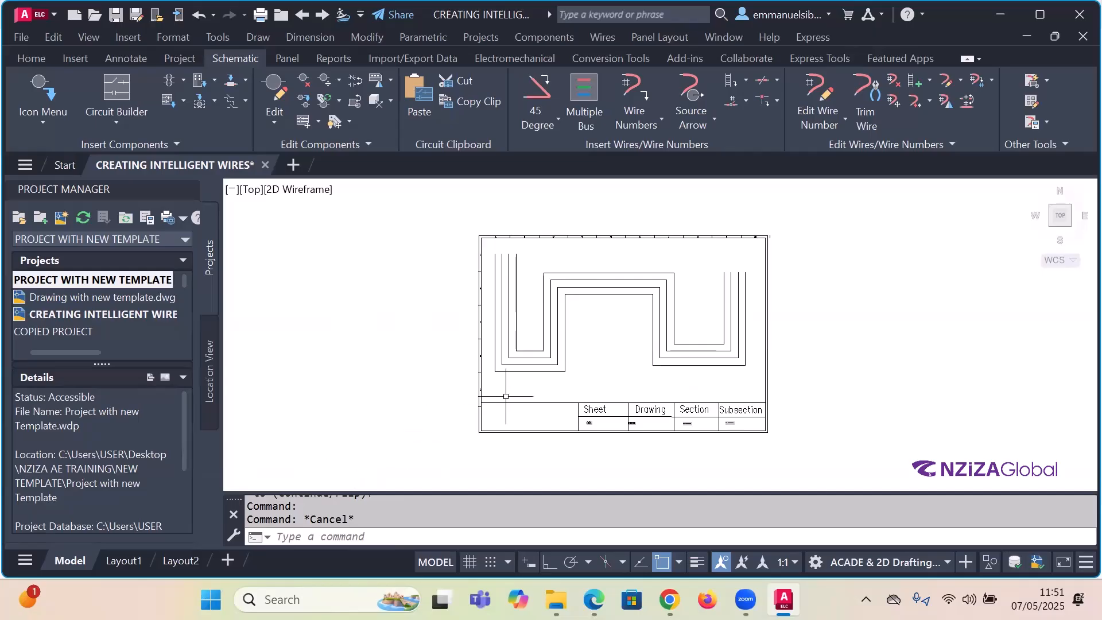
pyautogui.scroll(4, 611, 247)
pyautogui.scroll(-4, 582, 265)
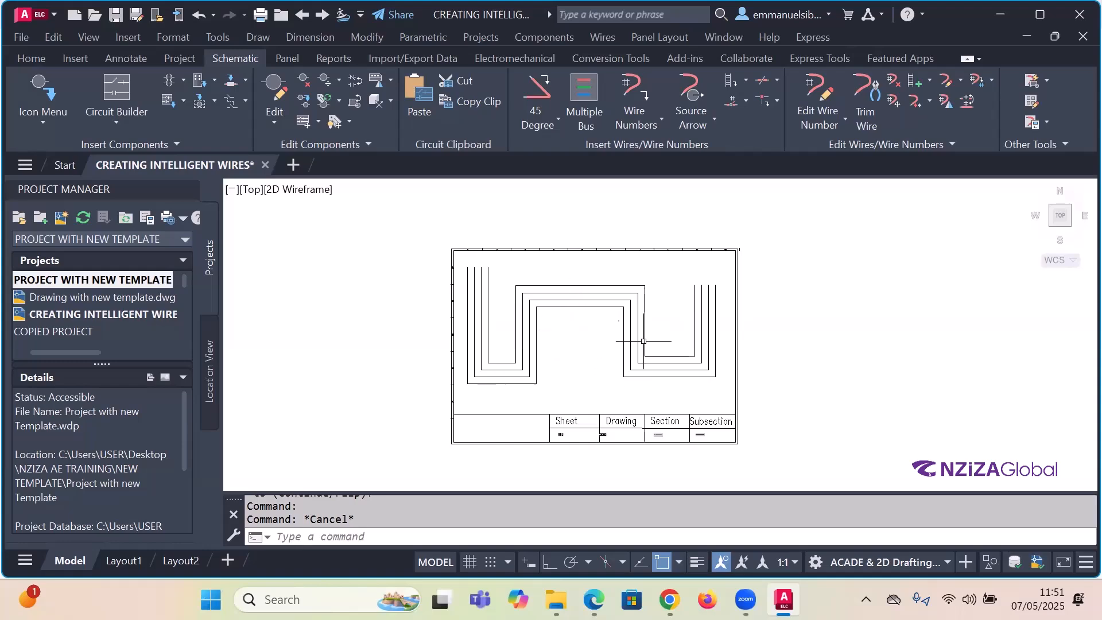
pyautogui.scroll(2, 637, 357)
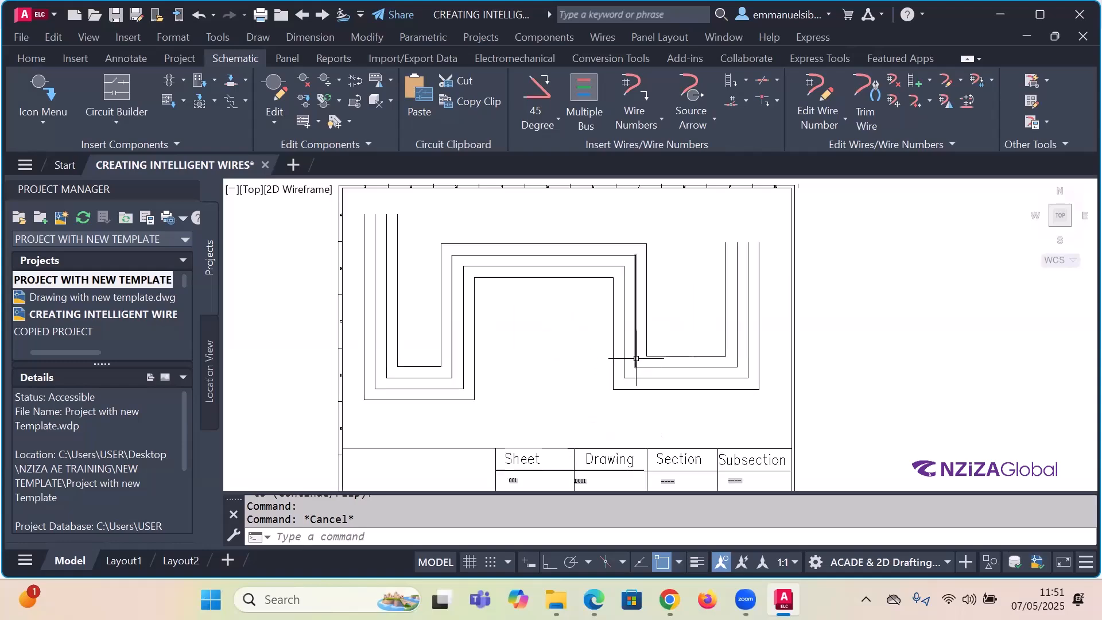
pyautogui.moveTo(636, 358)
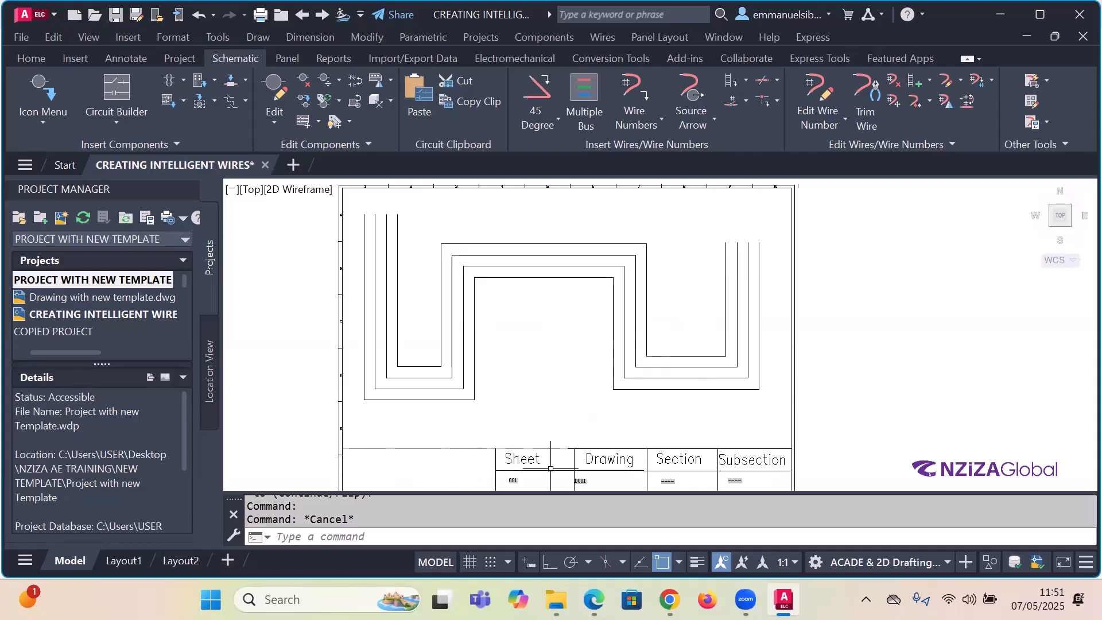
pyautogui.scroll(-2, 632, 345)
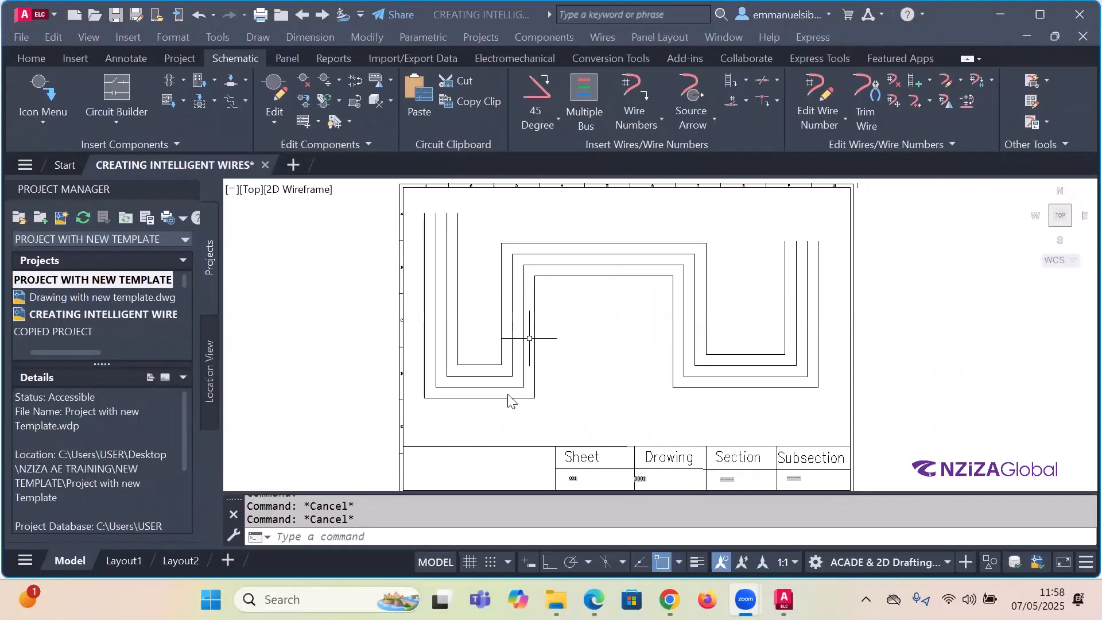
pyautogui.scroll(-2, 509, 386)
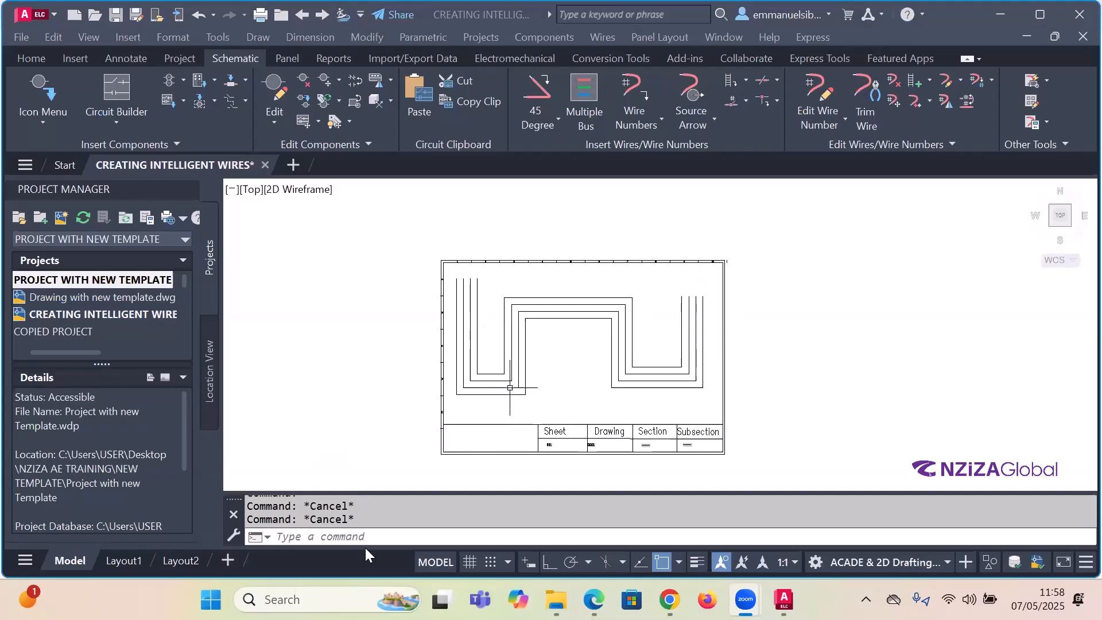
pyautogui.scroll(-2, 589, 266)
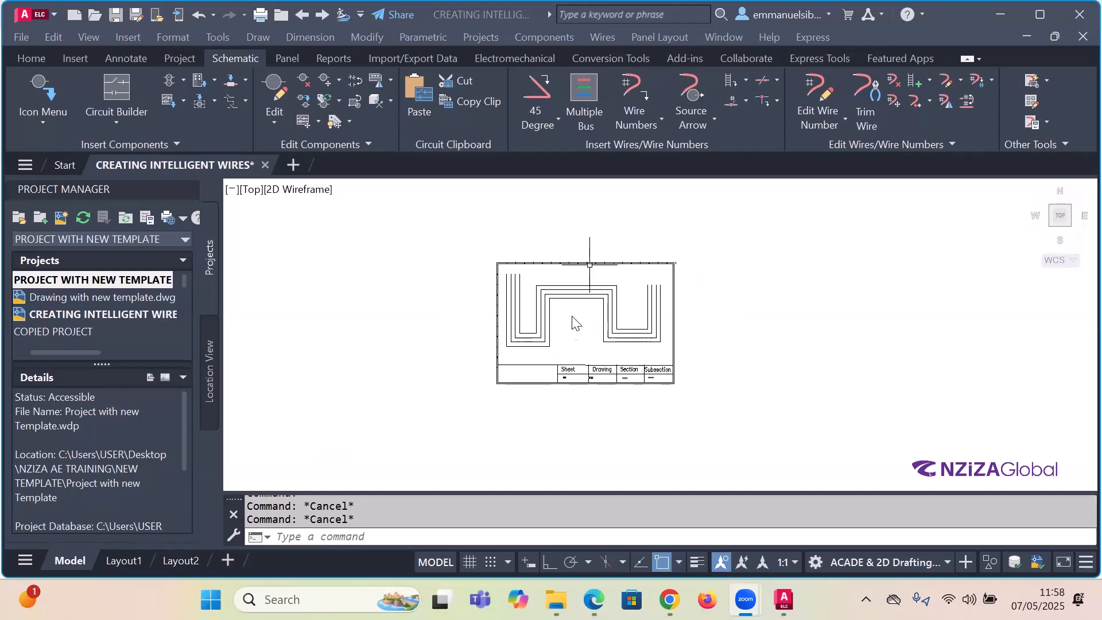
pyautogui.scroll(2, 547, 322)
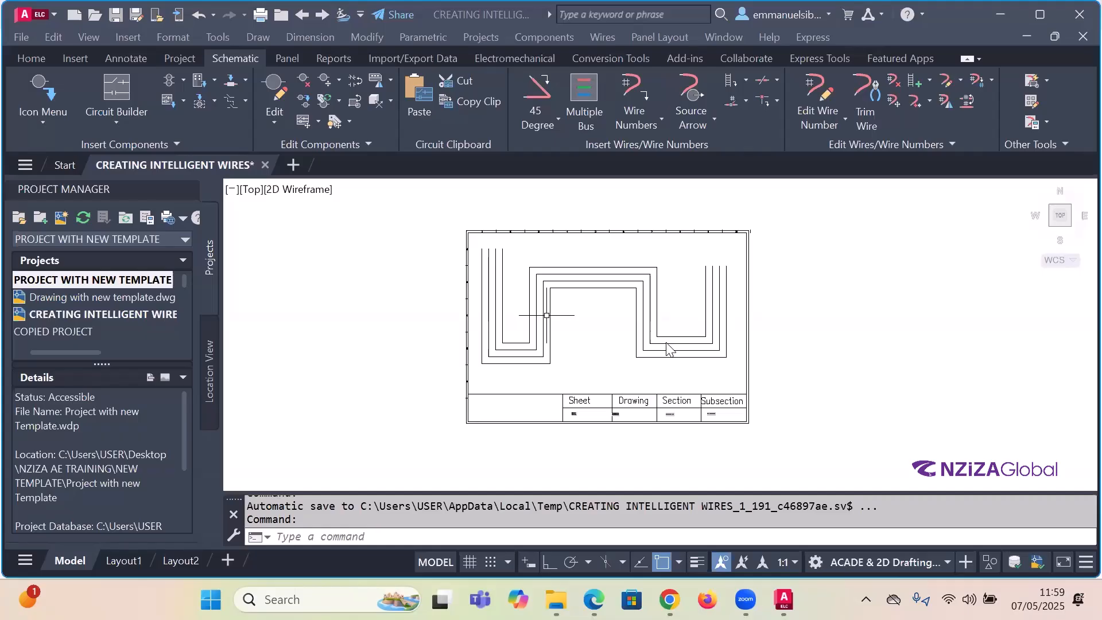
pyautogui.scroll(4, 619, 332)
pyautogui.scroll(-4, 619, 332)
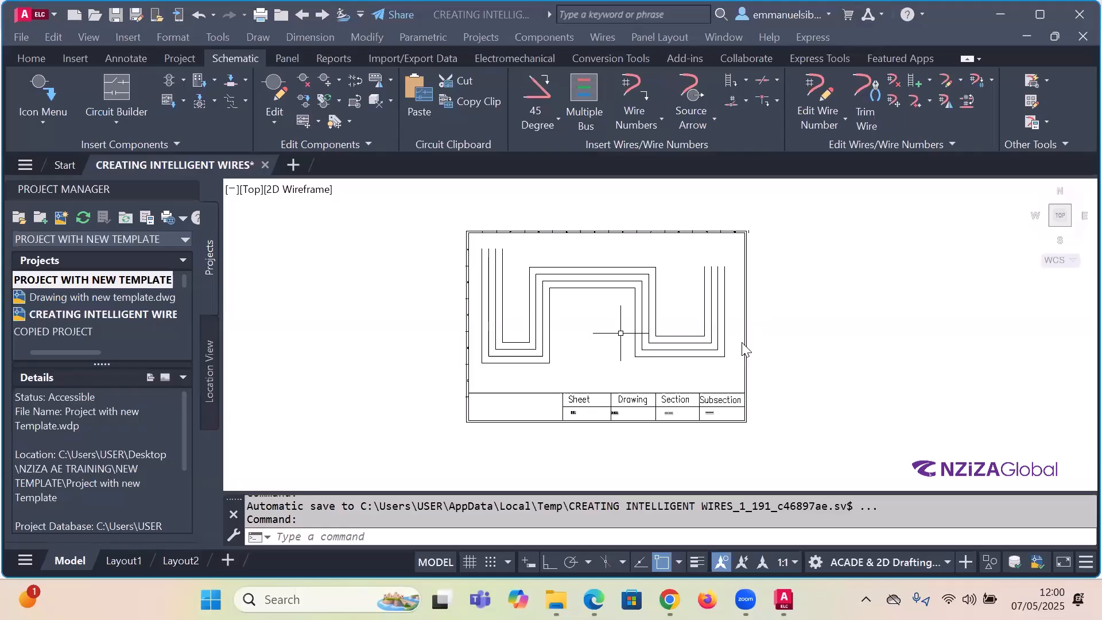
pyautogui.scroll(2, 579, 307)
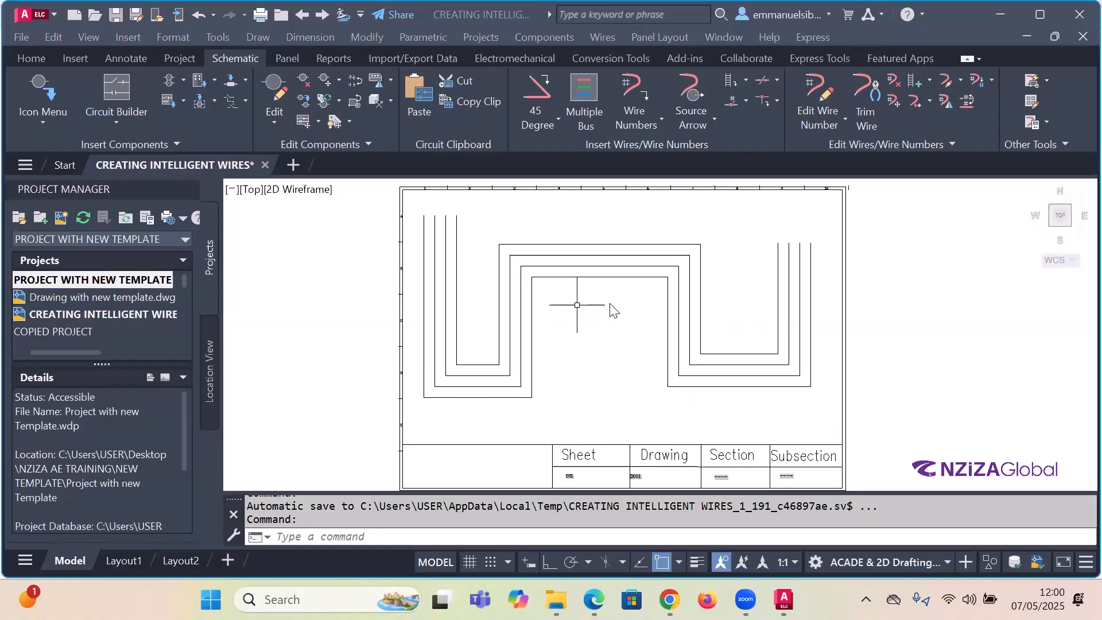
pyautogui.click(599, 309)
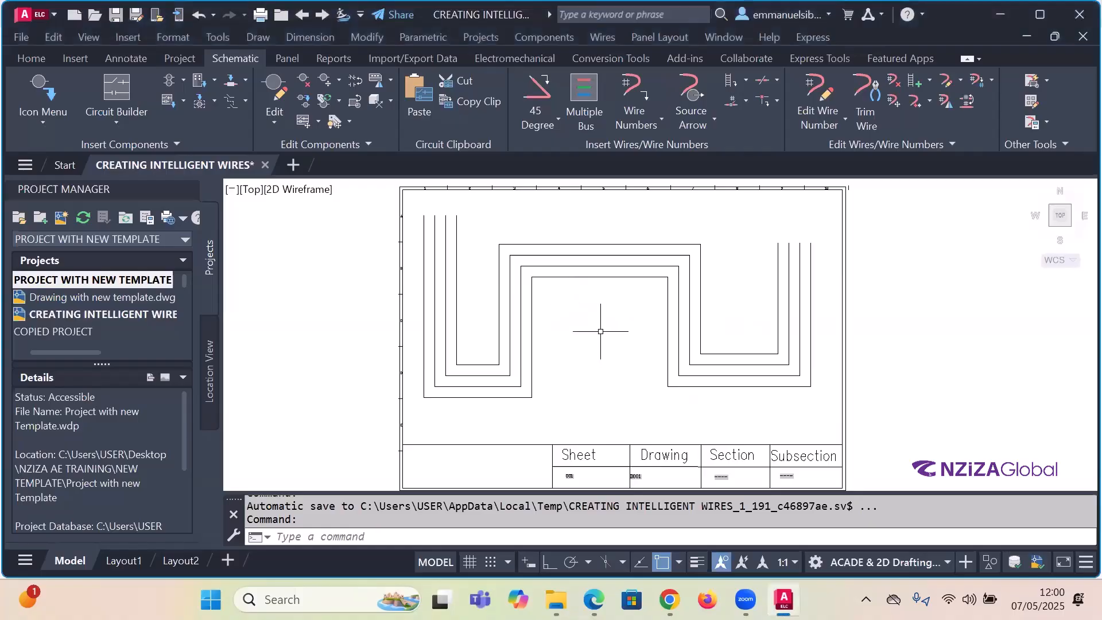
pyautogui.scroll(-2, 521, 251)
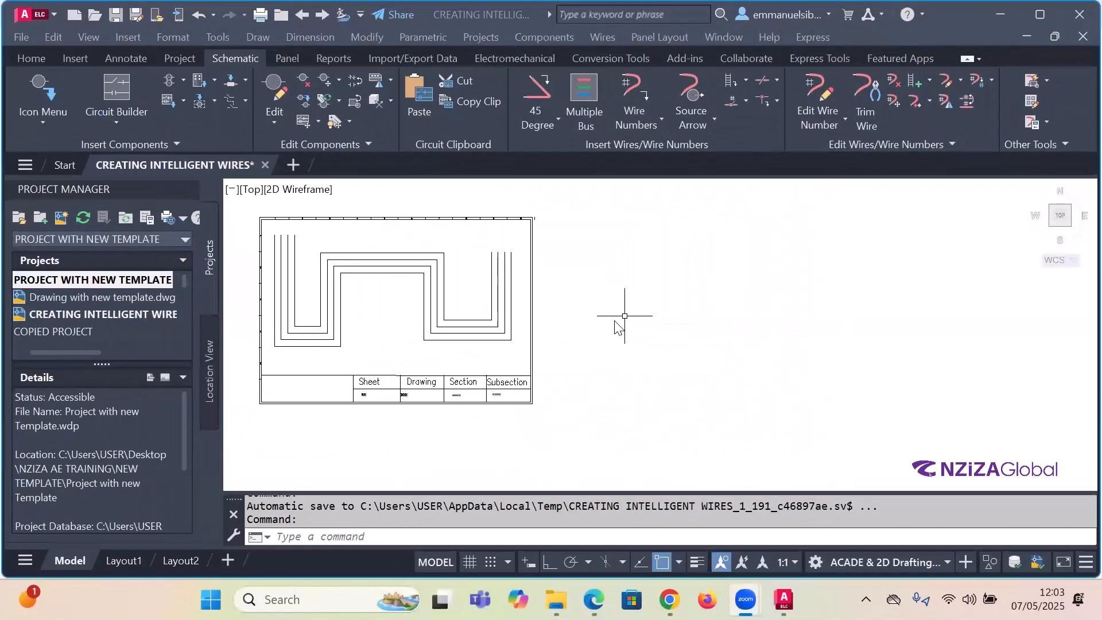
pyautogui.scroll(-2, 505, 295)
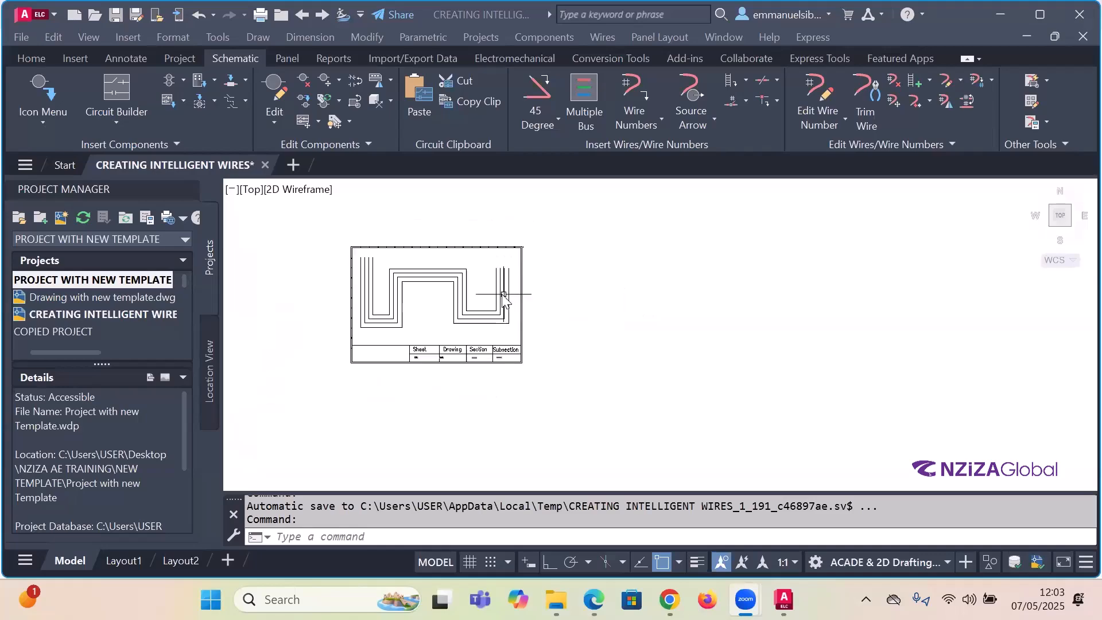
pyautogui.scroll(2, 482, 230)
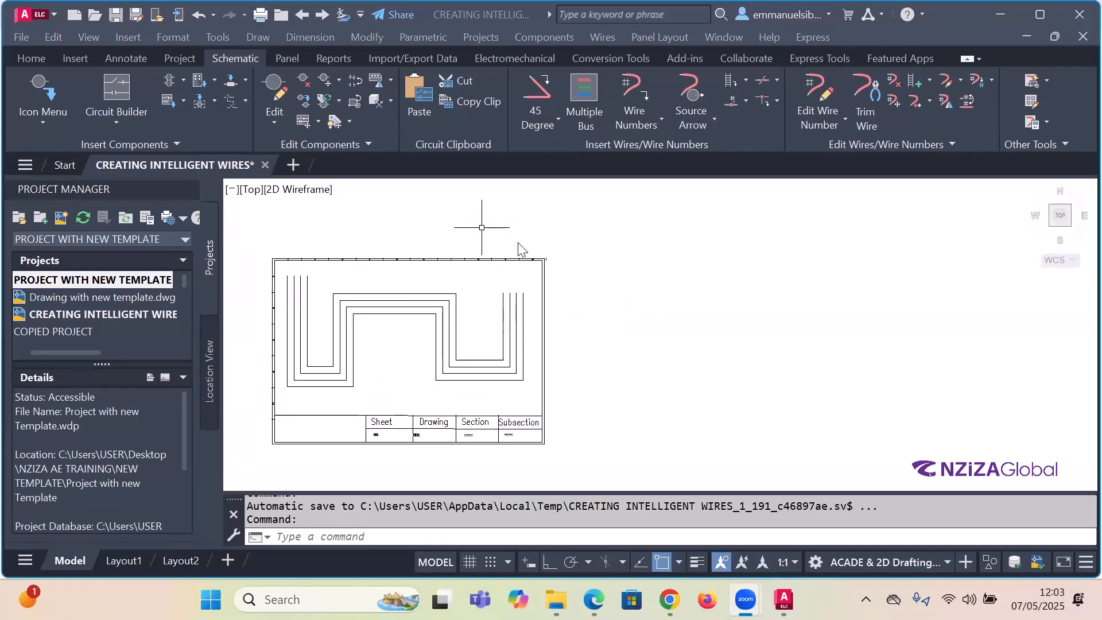
pyautogui.scroll(-2, 519, 245)
pyautogui.scroll(2, 539, 229)
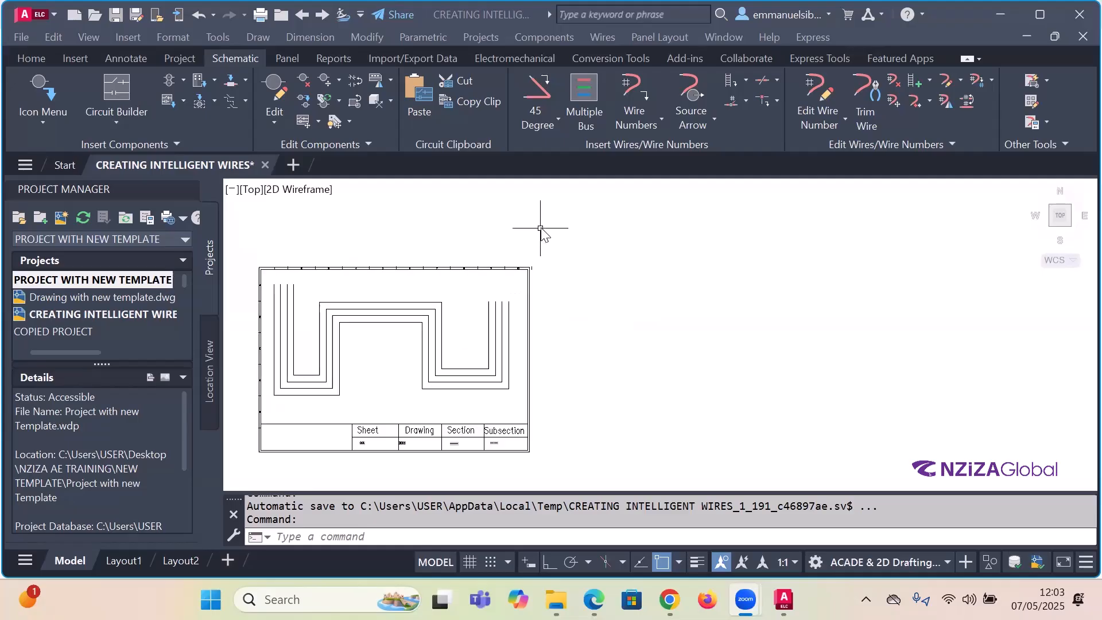
pyautogui.scroll(-2, 540, 234)
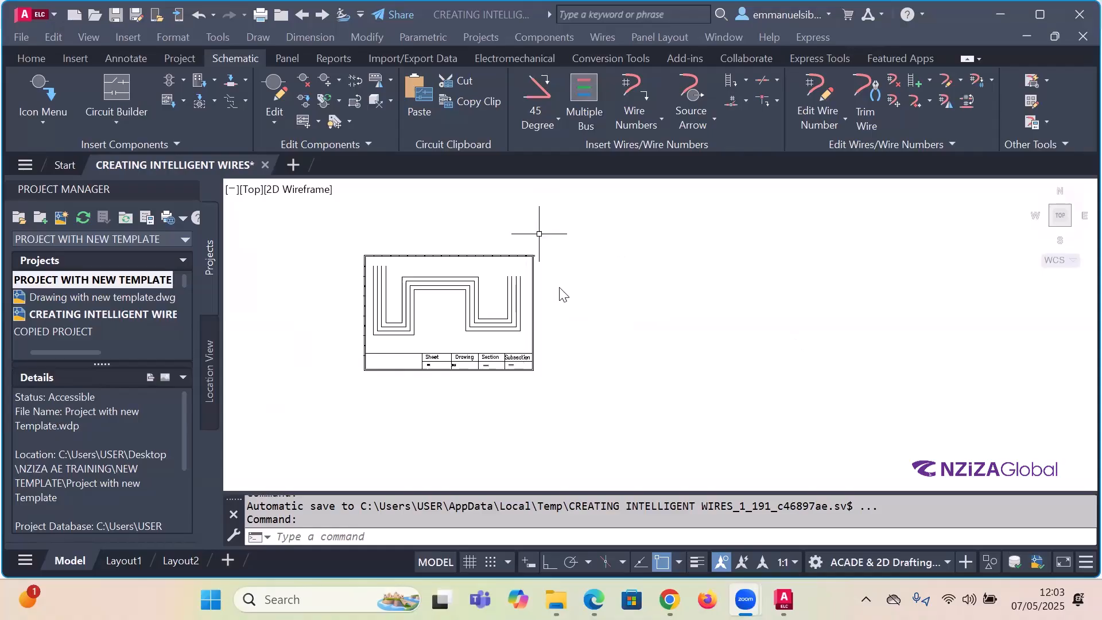
pyautogui.click(577, 95)
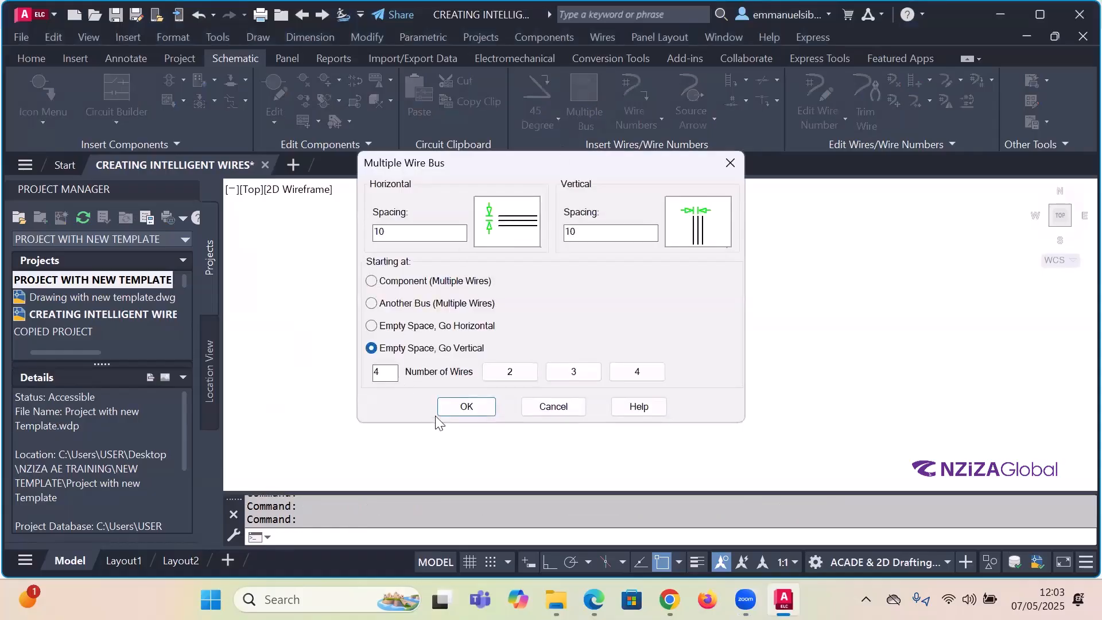
pyautogui.click(535, 409)
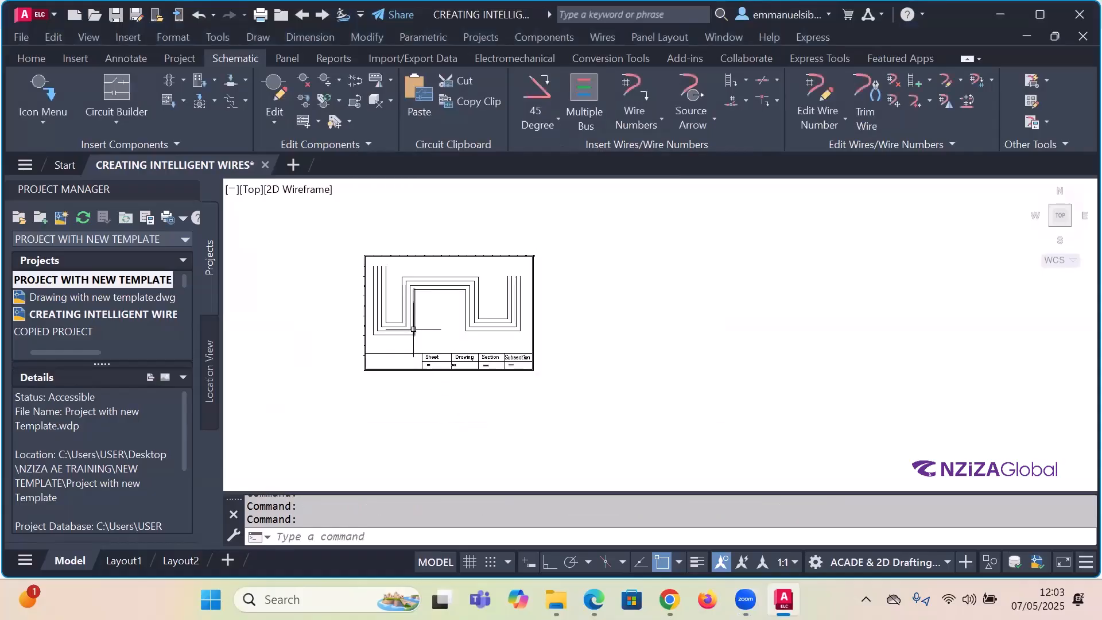
pyautogui.scroll(4, 409, 325)
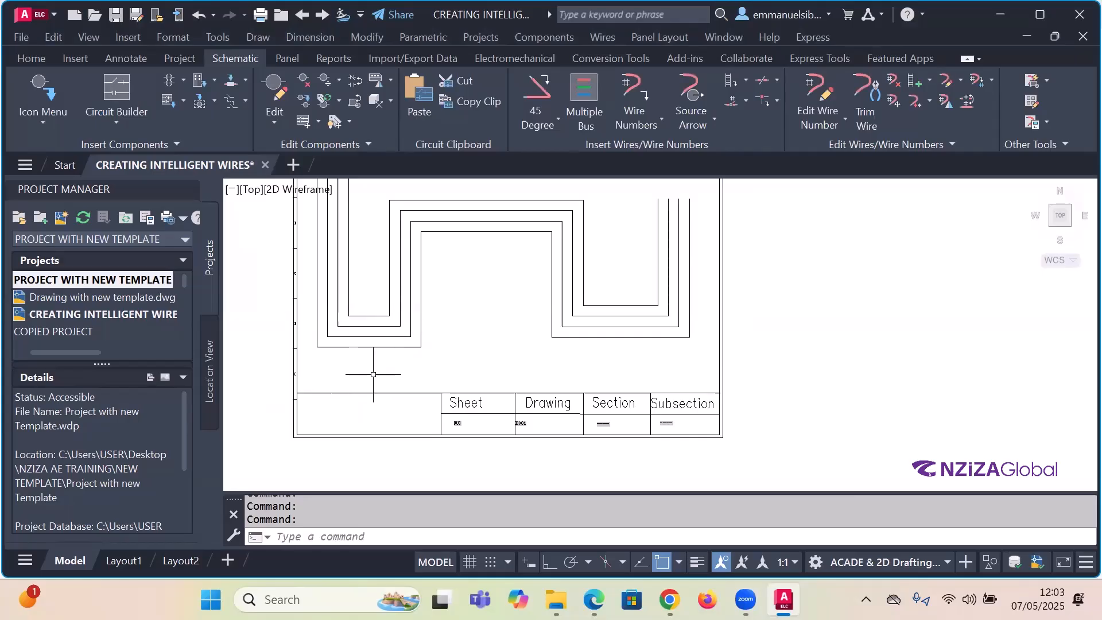
pyautogui.scroll(-4, 376, 376)
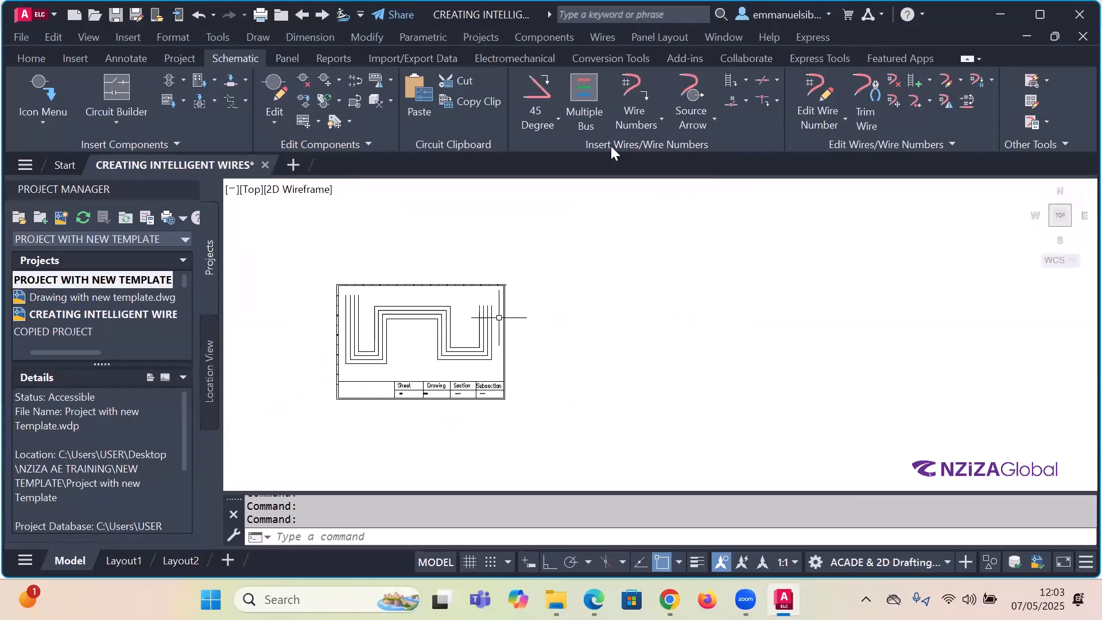
# - Start a second four-wire vertical bus in empty space to the right of the sheet, run it down, and continue it to the right
pyautogui.click(583, 96)
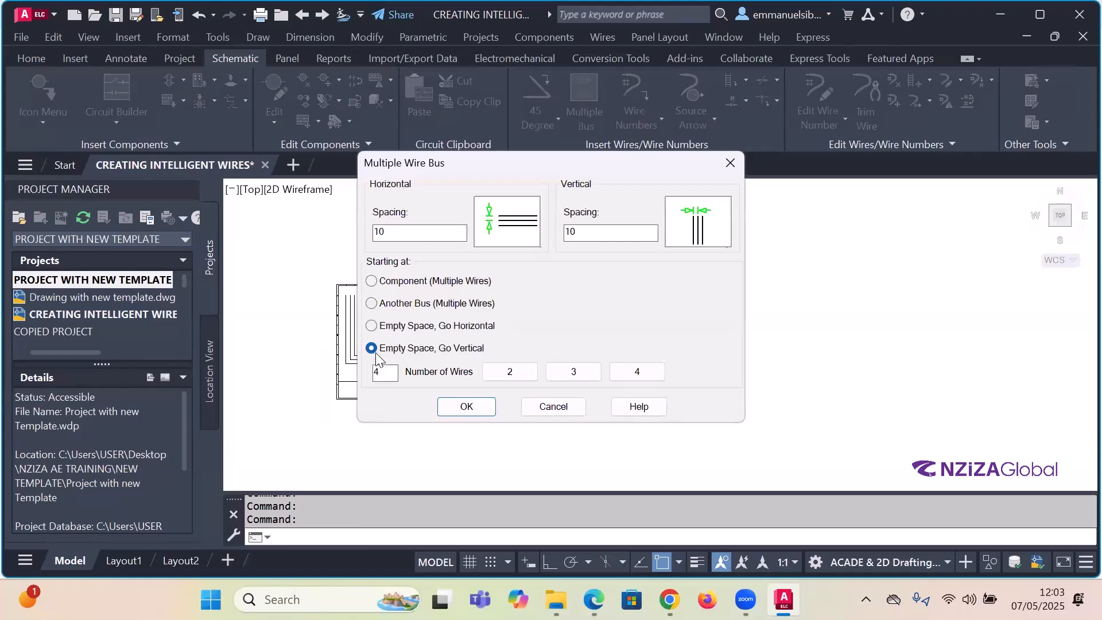
pyautogui.click(482, 409)
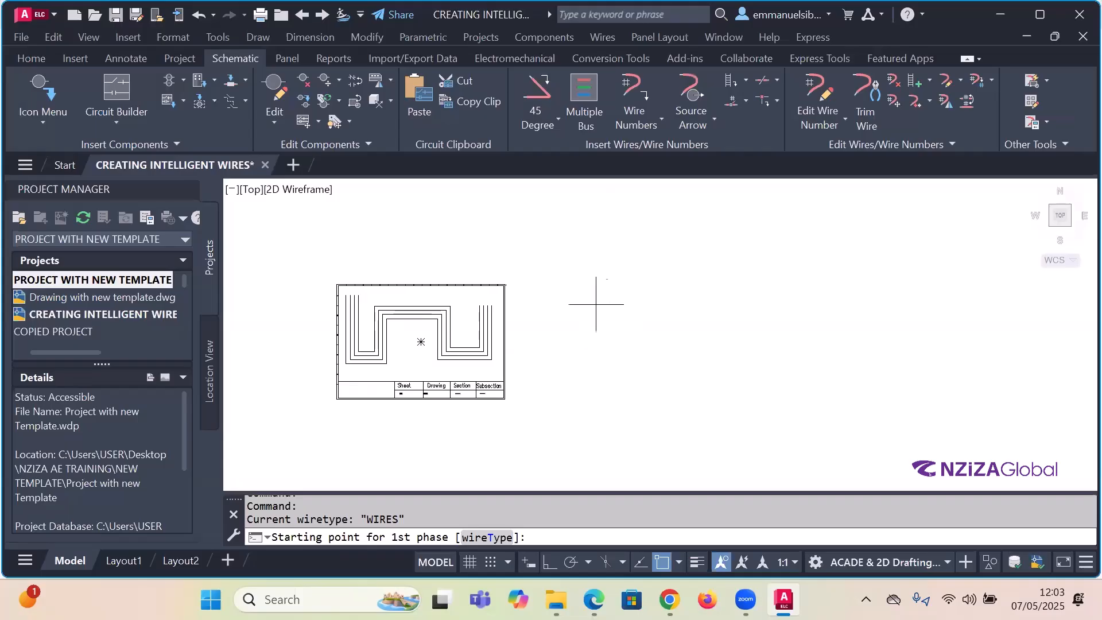
pyautogui.click(566, 277)
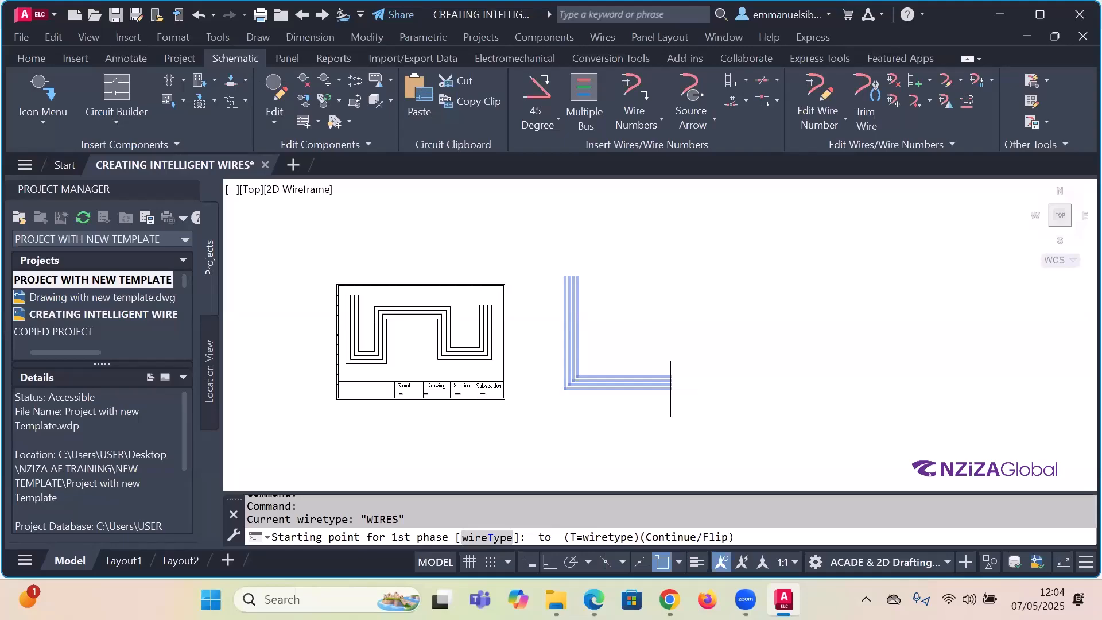
pyautogui.write('c')
pyautogui.press('Return')
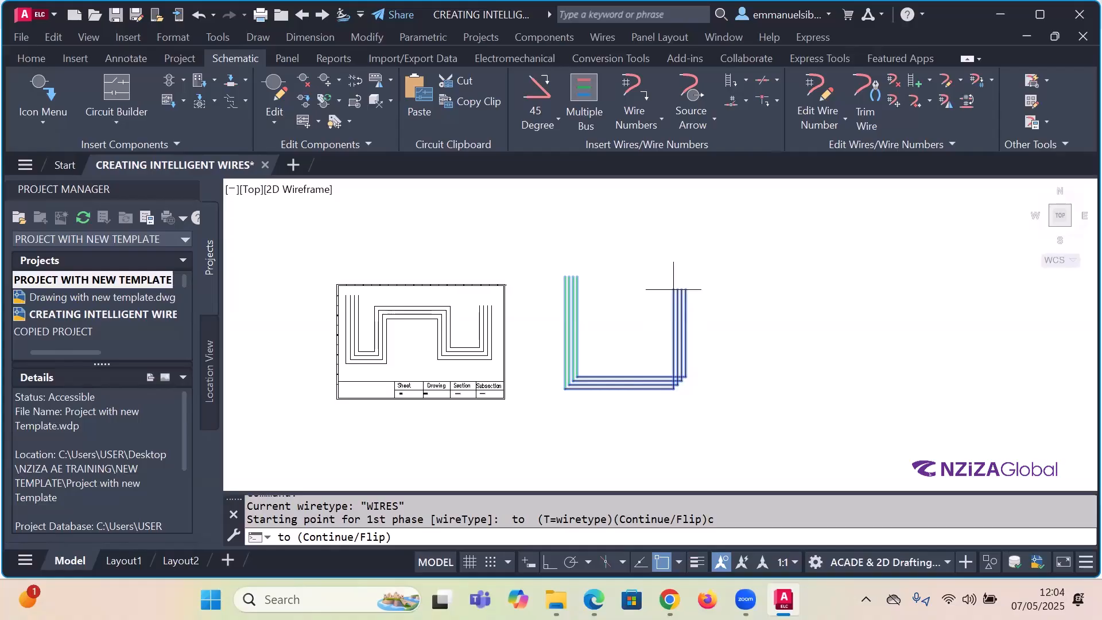
# - Continue the second bus upward and then right, flipping the wire order at both corners to avoid crossings
pyautogui.click(673, 289)
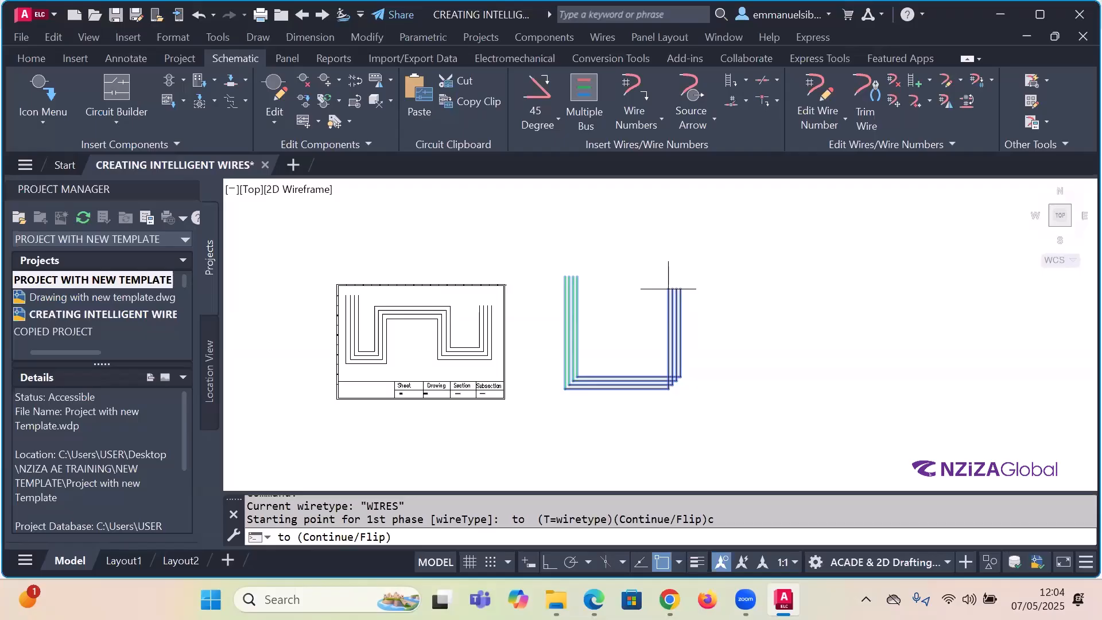
pyautogui.write('f')
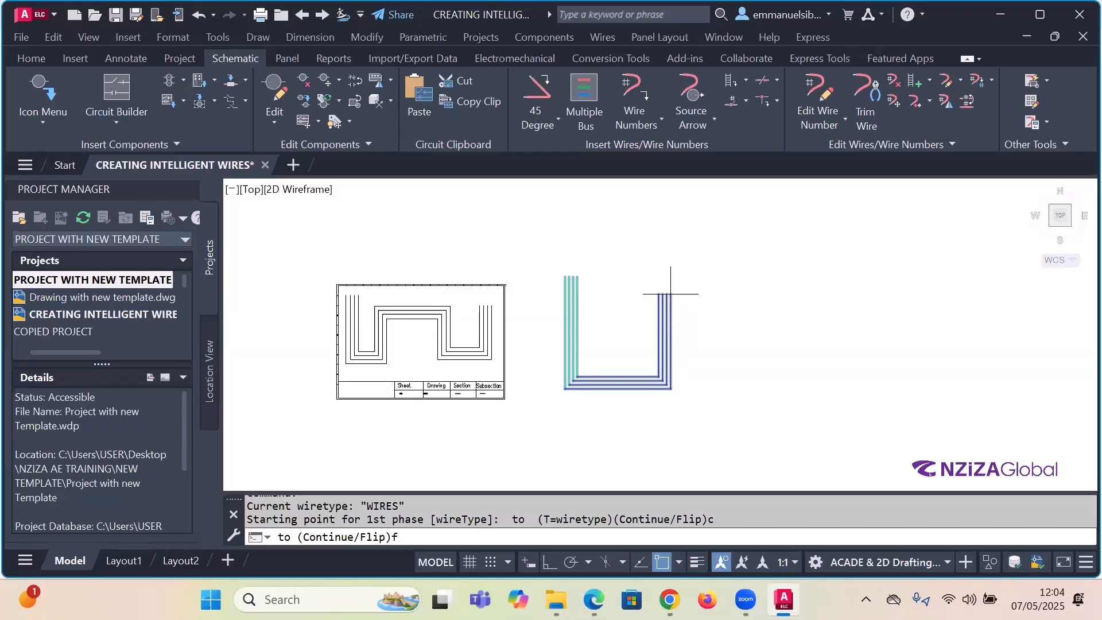
pyautogui.write('c')
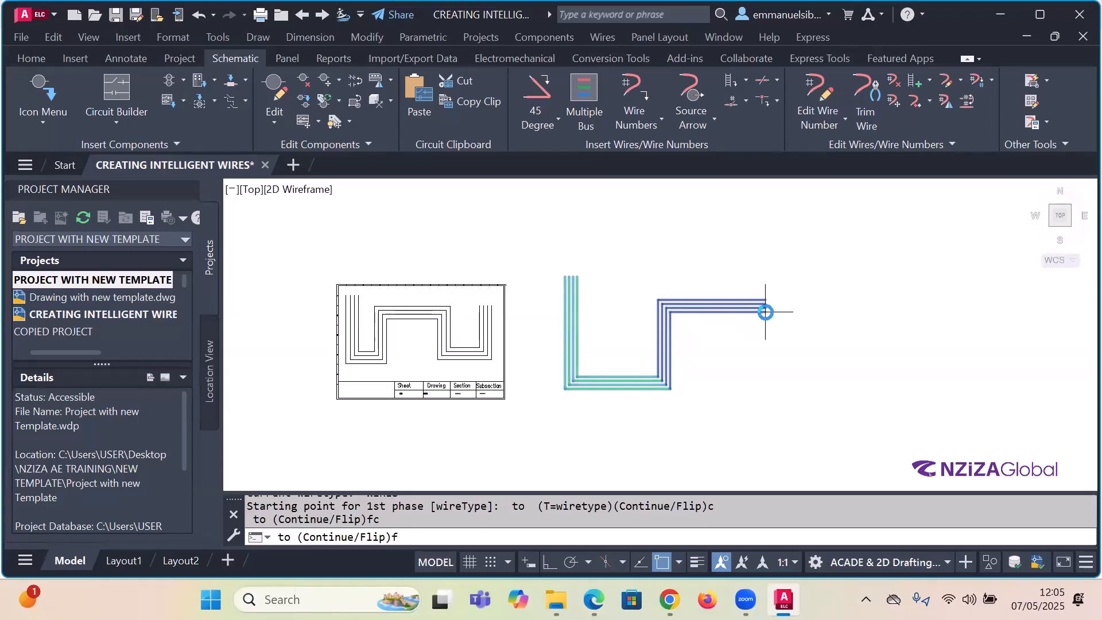
pyautogui.write('c')
pyautogui.press('Return')
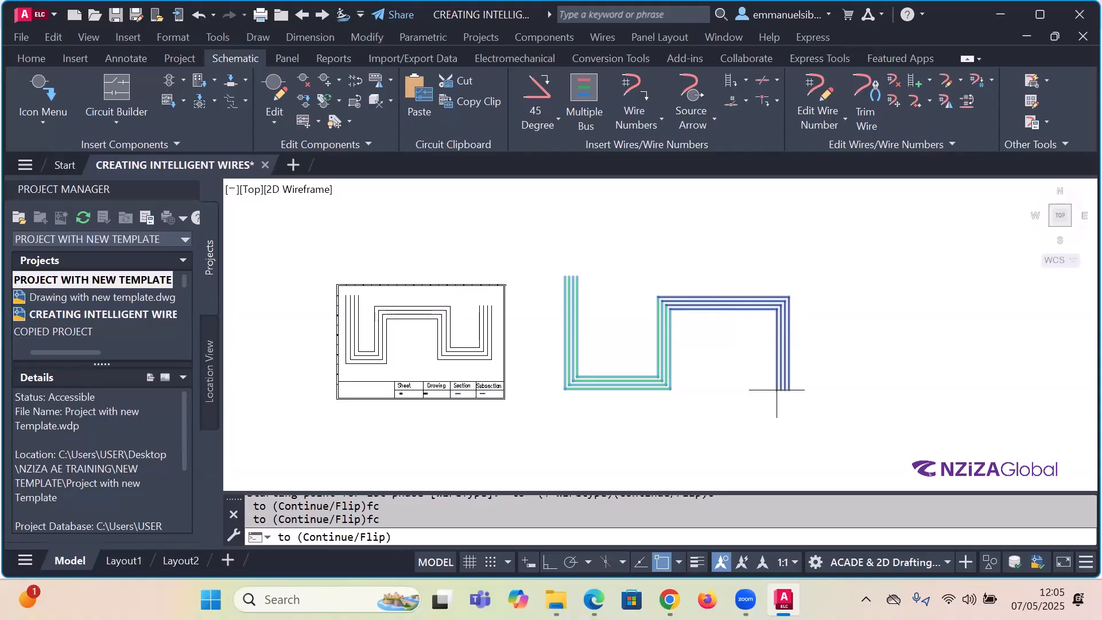
# - Continue the second bus down and then right, and finish it with a flipped upward leg
pyautogui.write('c')
pyautogui.press('Return')
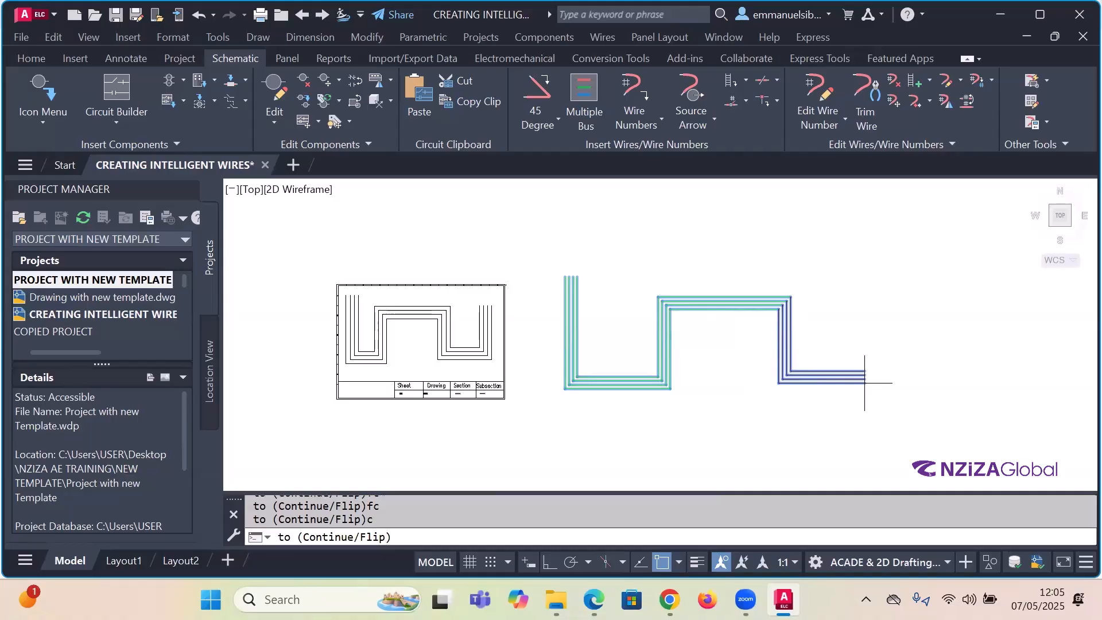
pyautogui.press('Return')
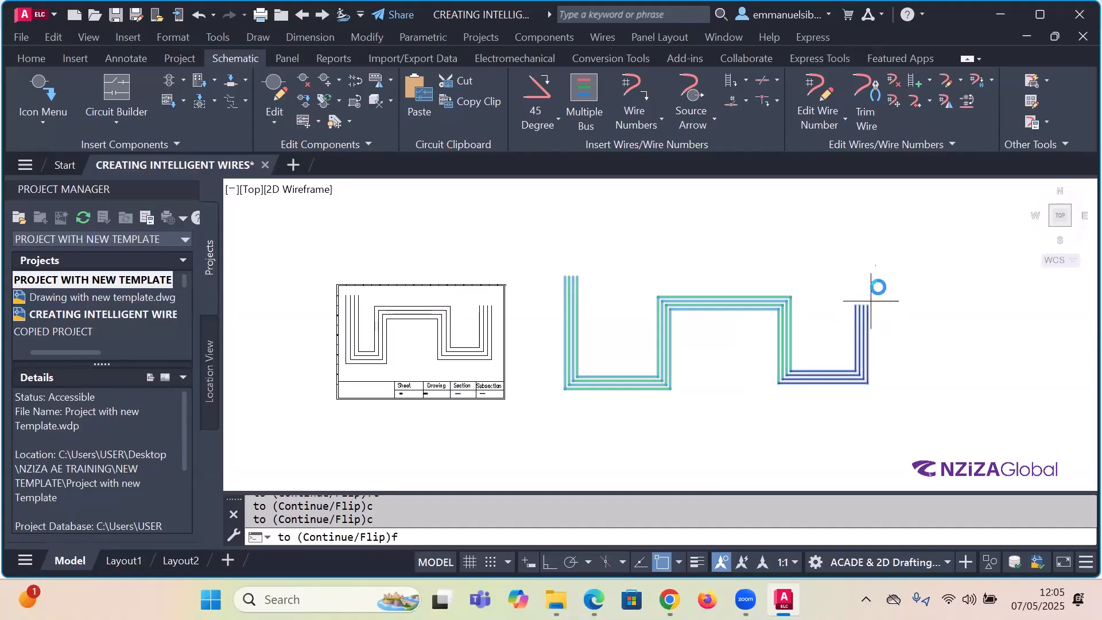
pyautogui.press('Return')
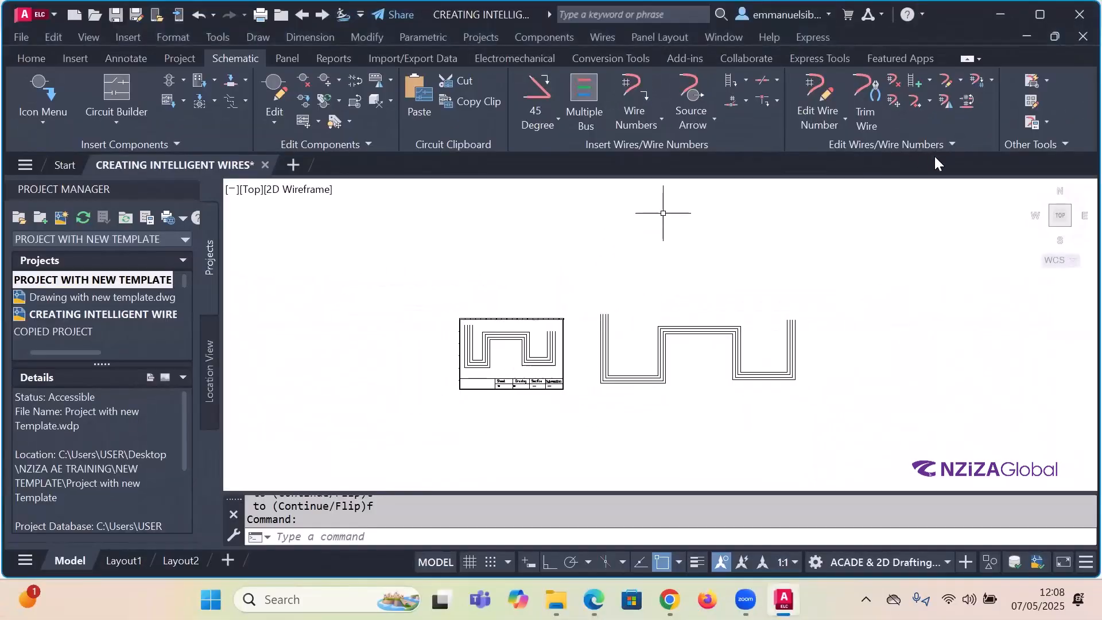
# - Erase the entire four-wire bus drawn outside the sheet
pyautogui.scroll(2, 498, 384)
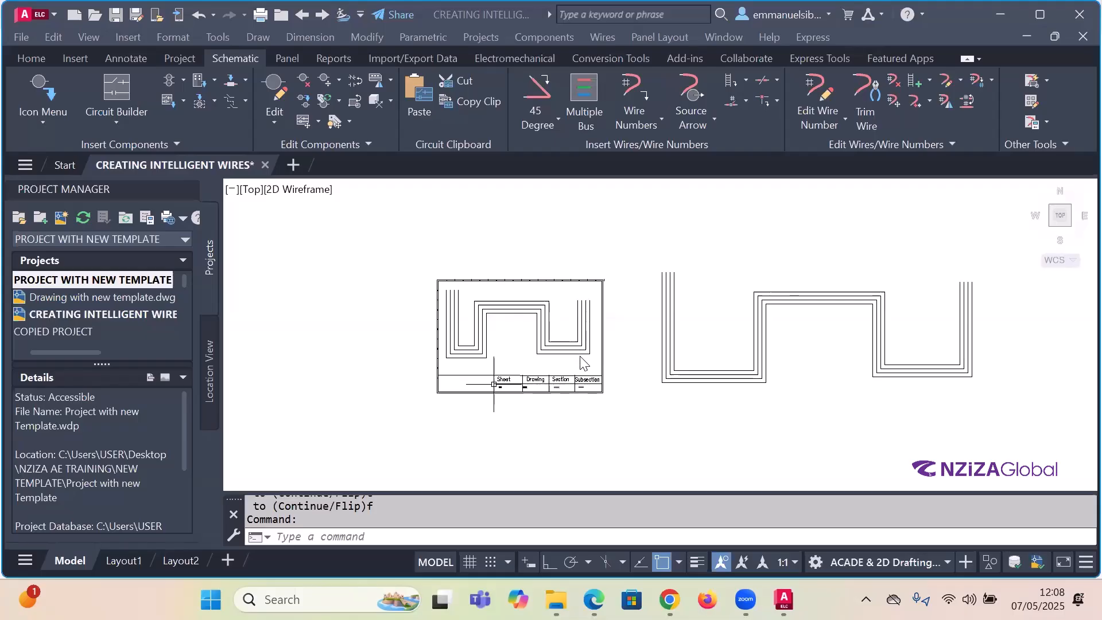
pyautogui.scroll(-2, 584, 363)
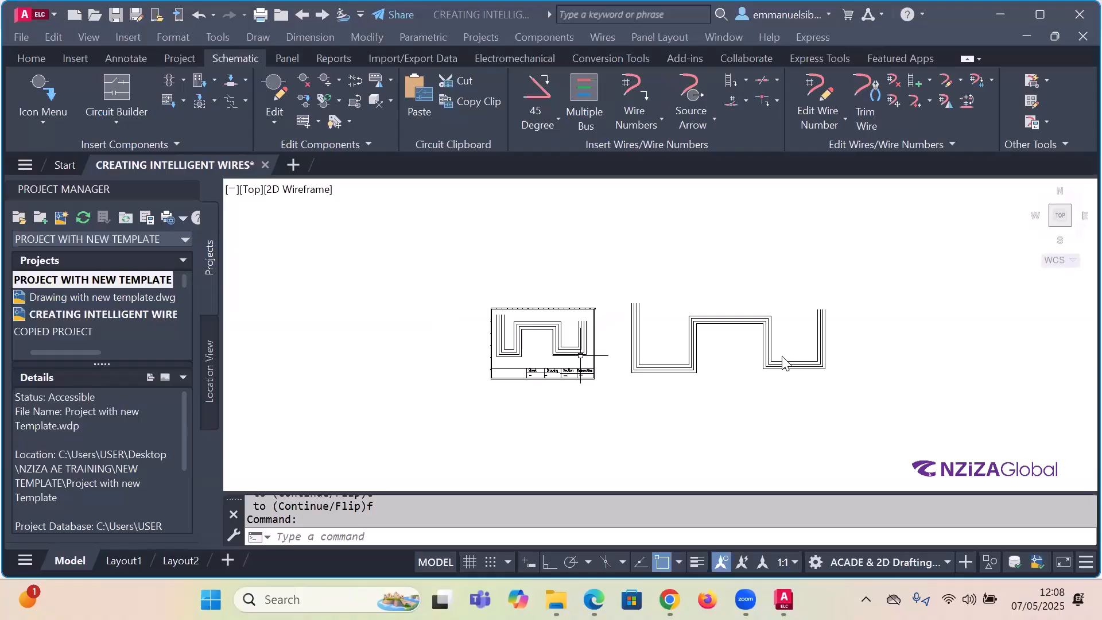
pyautogui.scroll(2, 798, 357)
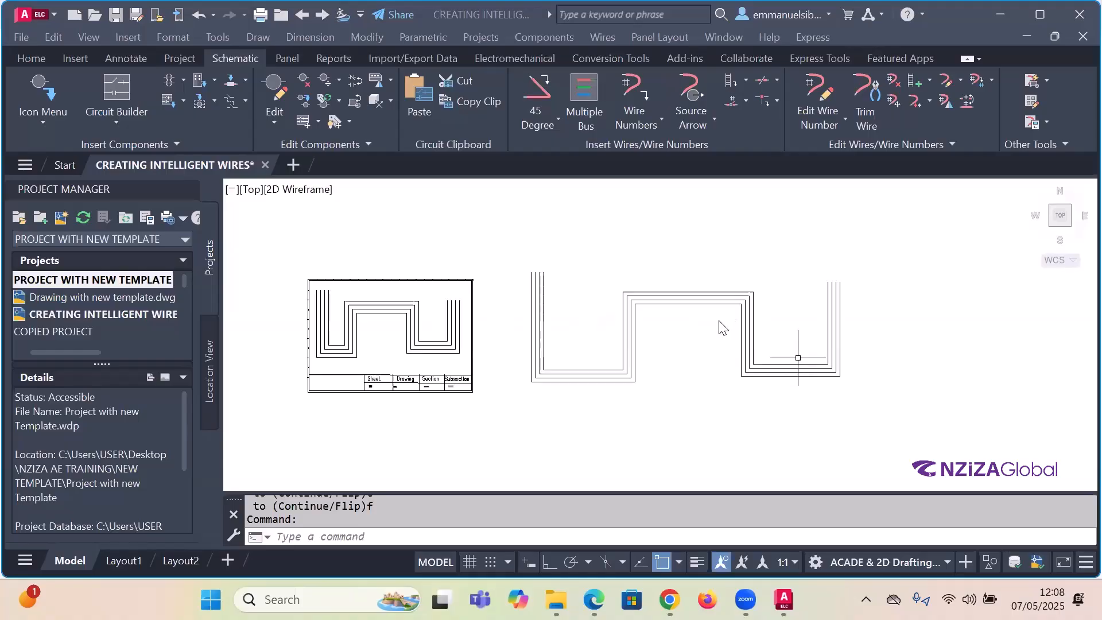
pyautogui.scroll(-2, 694, 326)
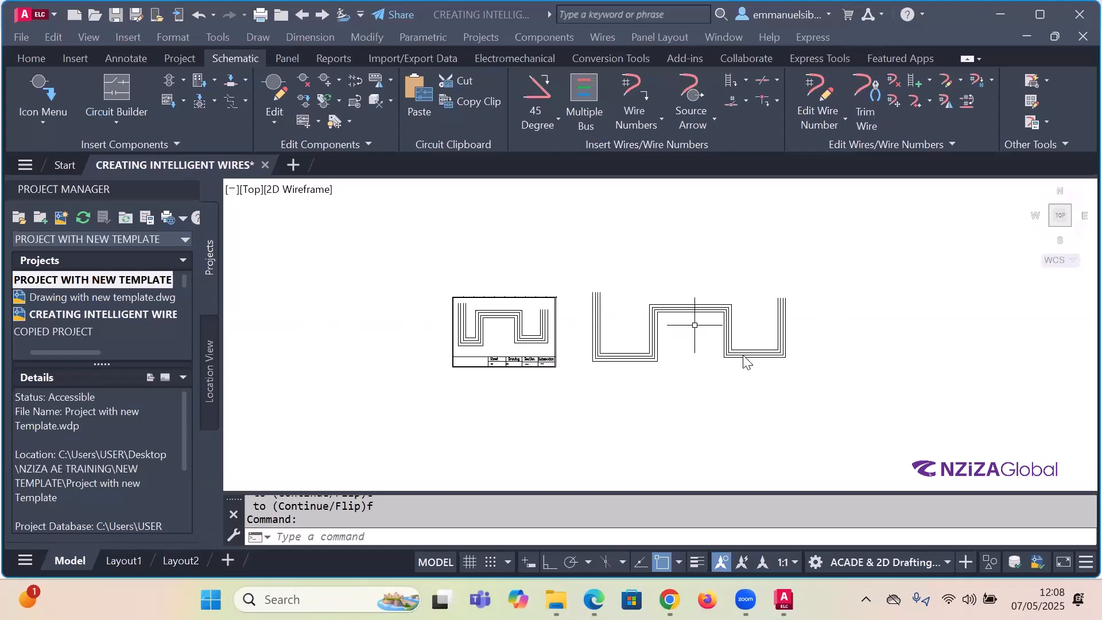
pyautogui.click(815, 370)
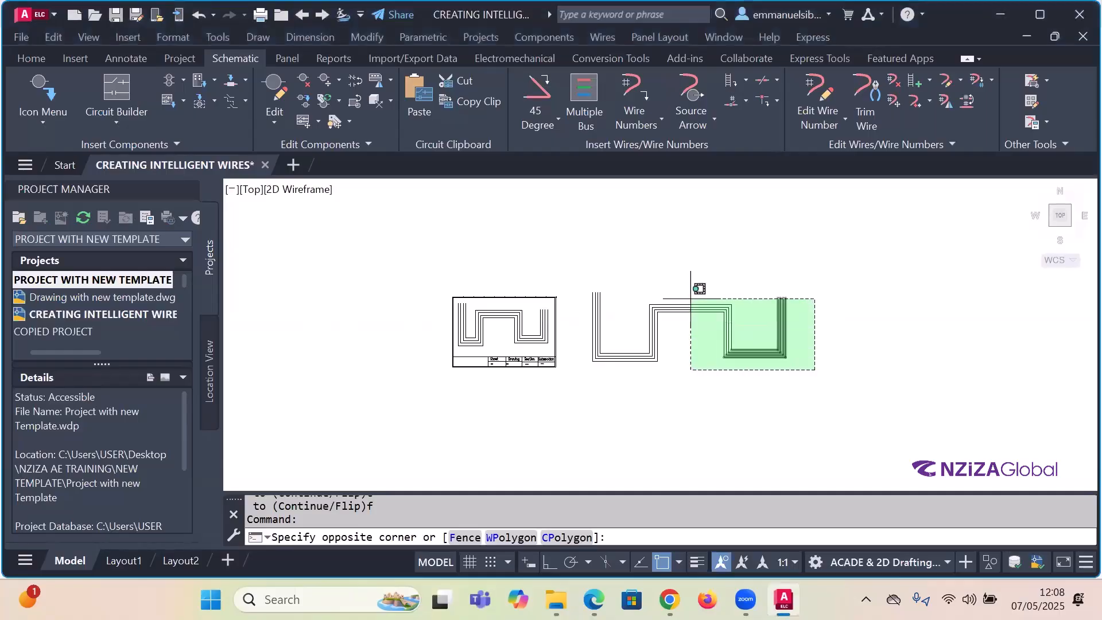
pyautogui.click(580, 255)
pyautogui.press('Delete')
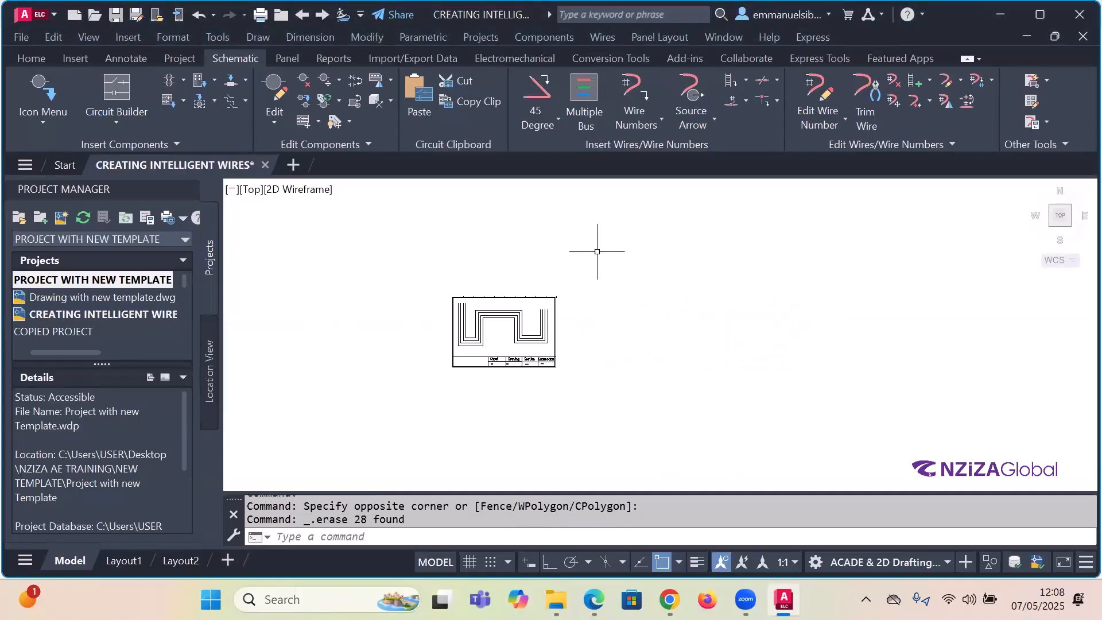
# - Erase the entire four-wire bus inside the sheet, leaving the border and title block
pyautogui.scroll(4, 549, 359)
pyautogui.click(555, 340)
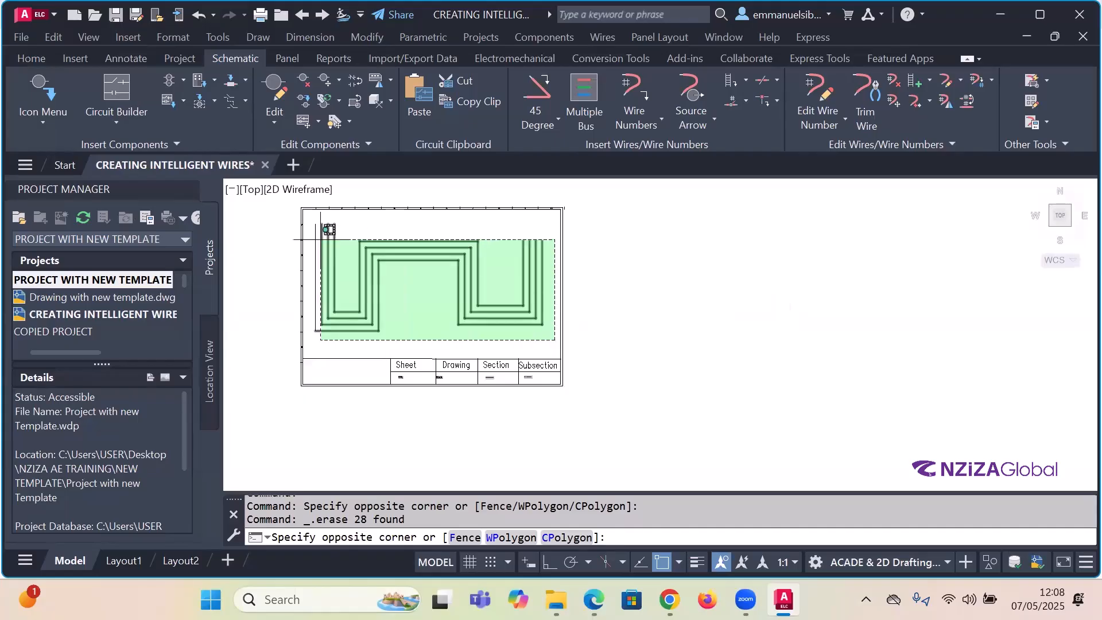
pyautogui.click(315, 225)
pyautogui.press('Delete')
pyautogui.scroll(-2, 638, 313)
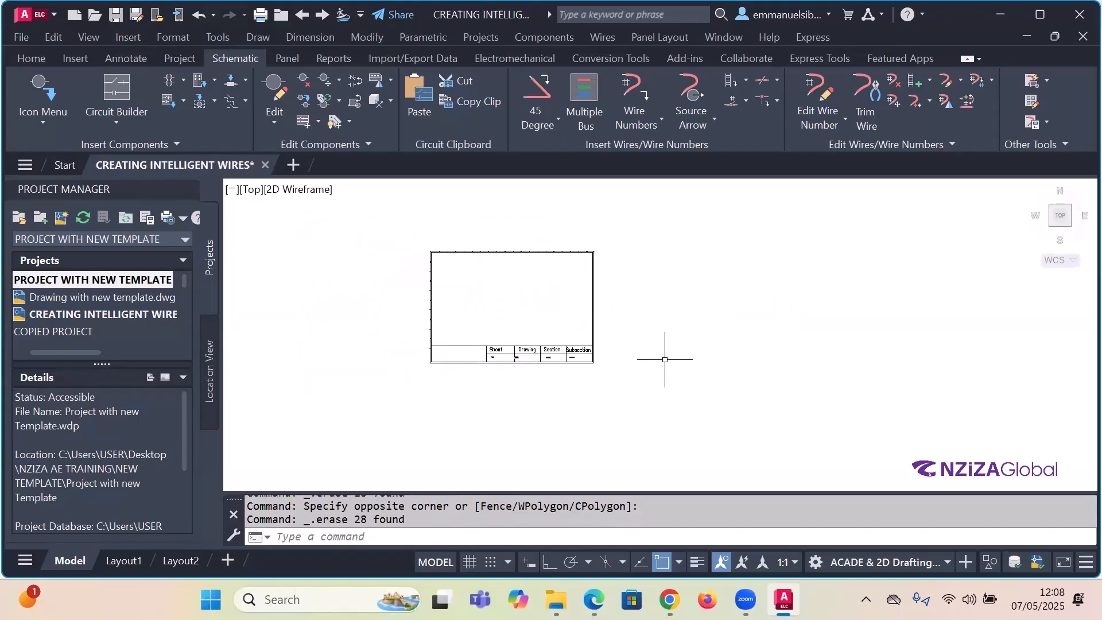
# - Draw a straight four-wire vertical bus in empty space near the sheet's left edge, ending above the title block, with spacing 10
pyautogui.scroll(2, 522, 247)
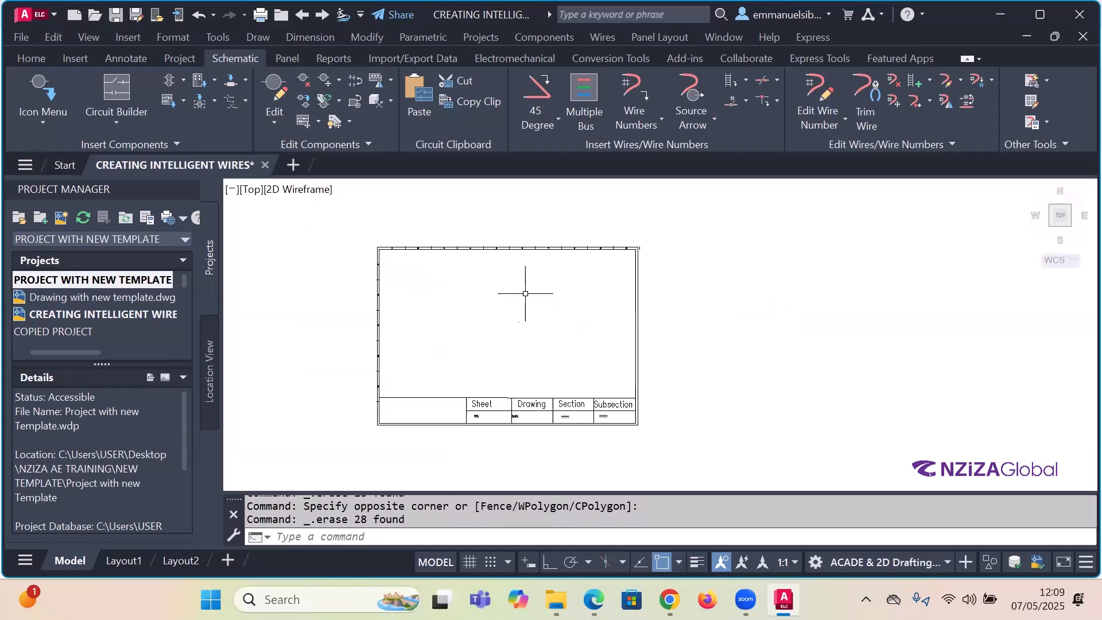
pyautogui.click(579, 86)
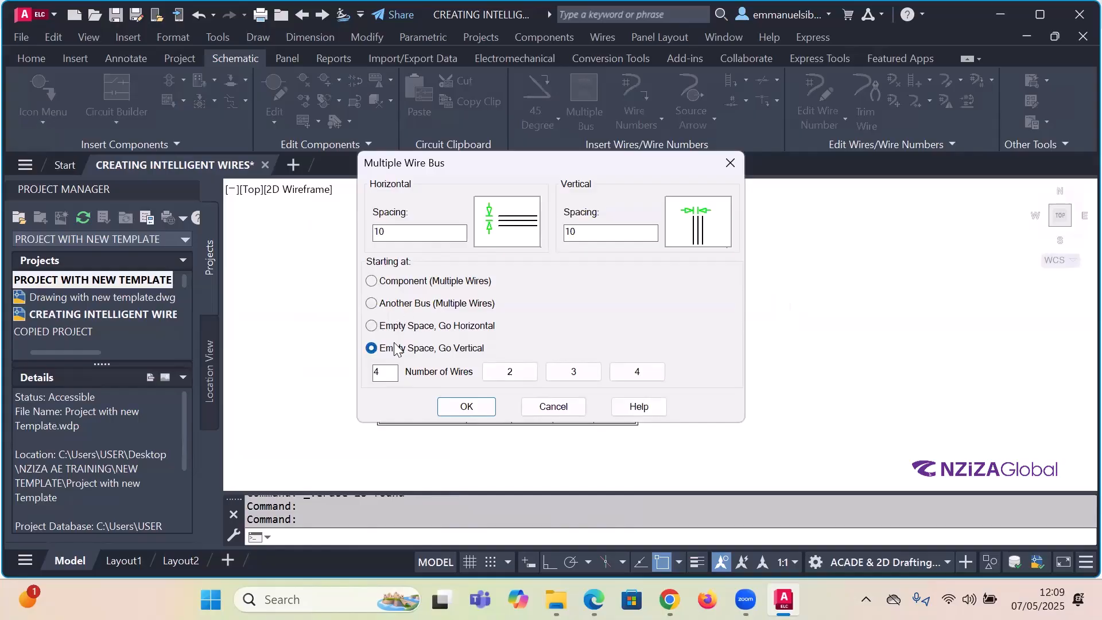
pyautogui.click(462, 406)
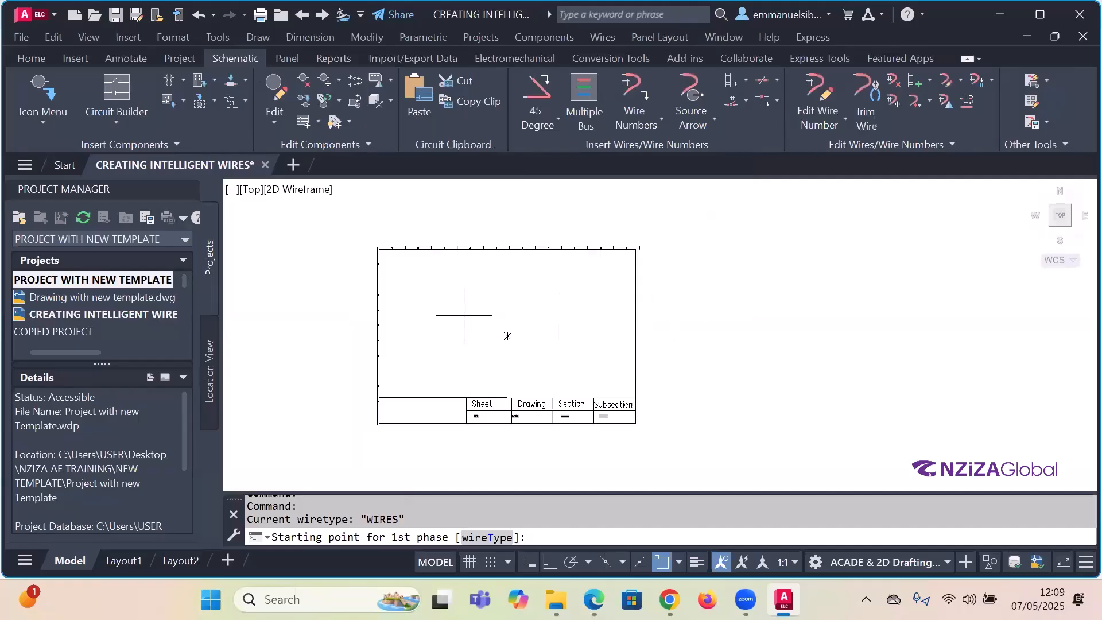
pyautogui.scroll(2, 397, 310)
pyautogui.click(392, 235)
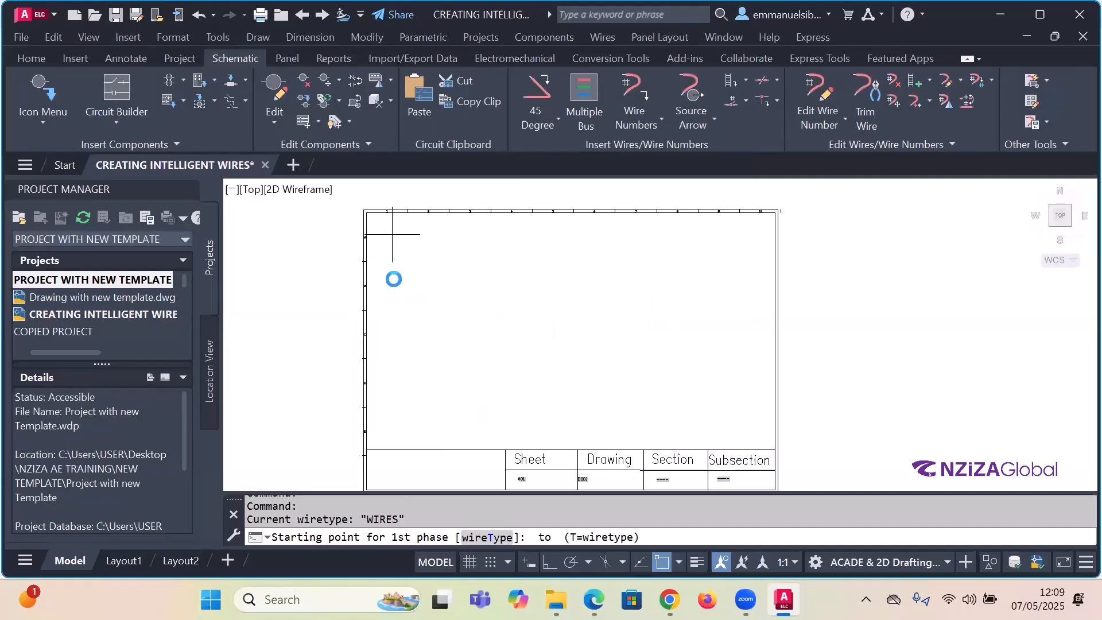
pyautogui.click(407, 428)
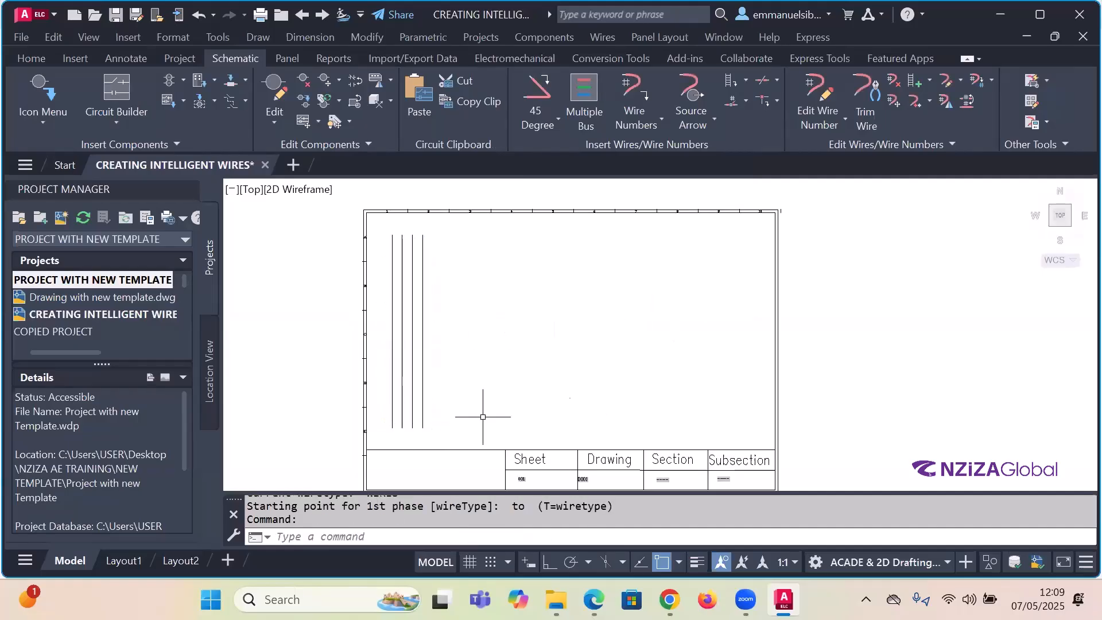
pyautogui.click(583, 88)
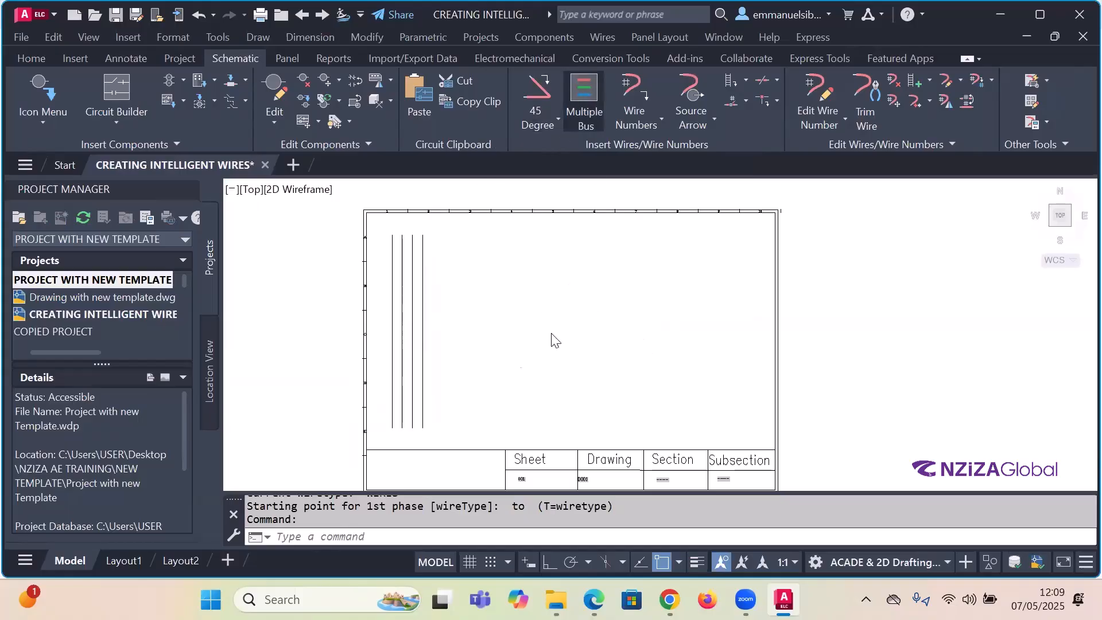
pyautogui.click(401, 304)
pyautogui.click(467, 408)
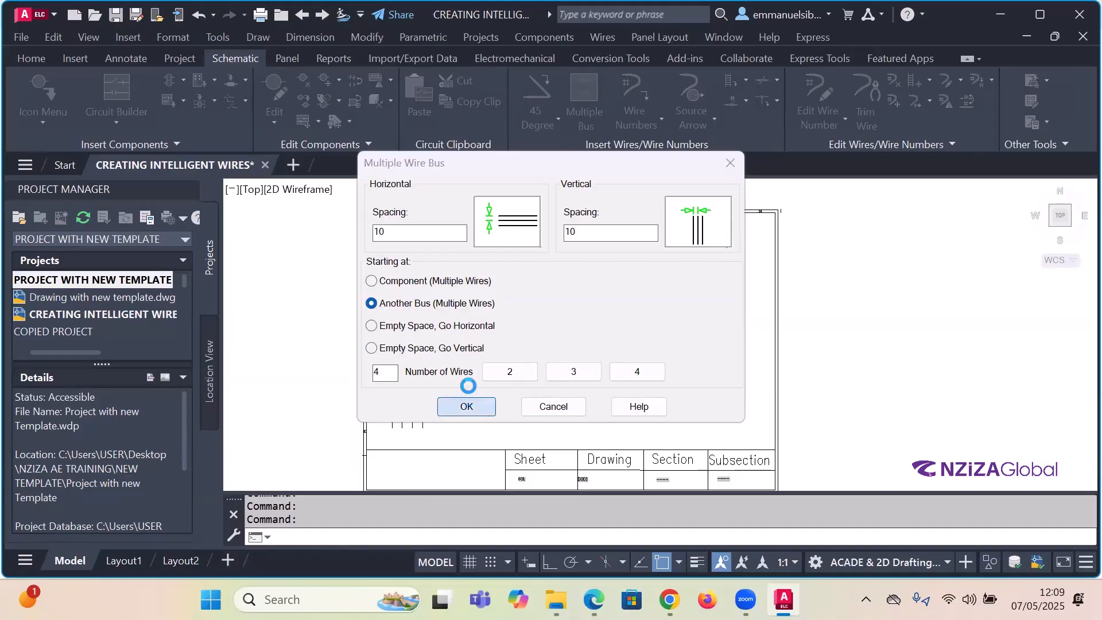
pyautogui.click(395, 354)
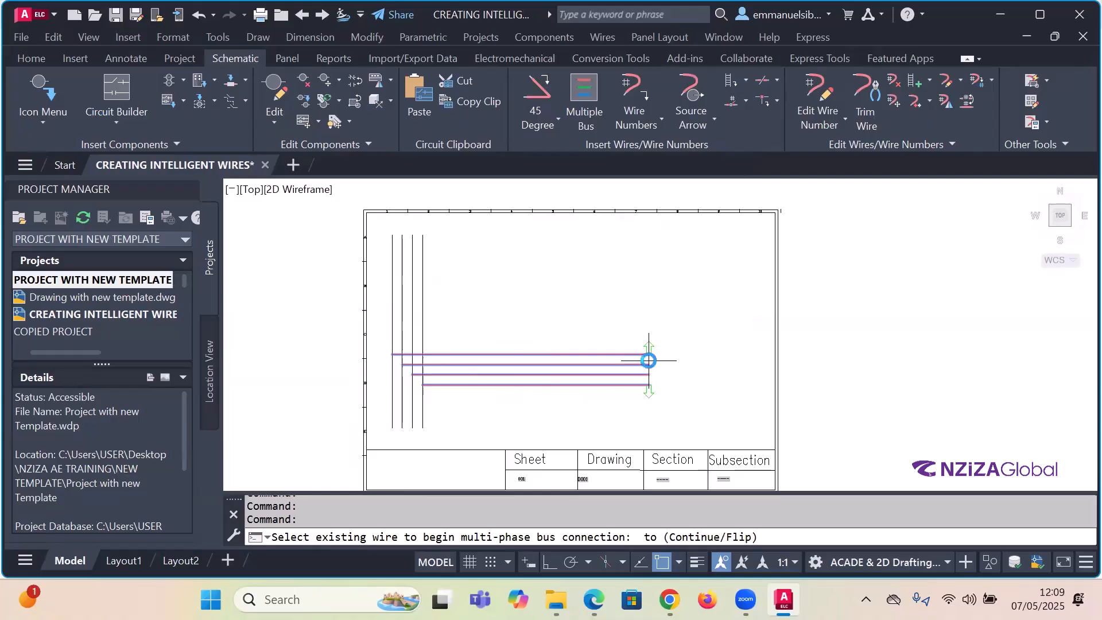
pyautogui.press('Escape')
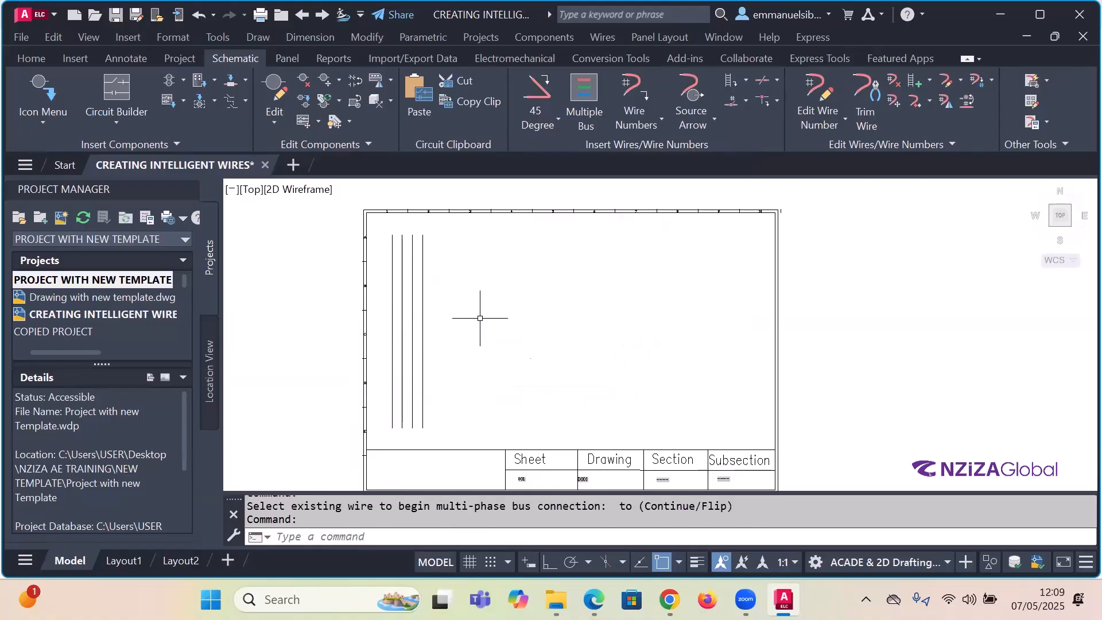
# - Draw a four-wire bus from the vertical bus's leftmost wire, running right and turning down with the corner flipped, using spacing 10
pyautogui.click(584, 97)
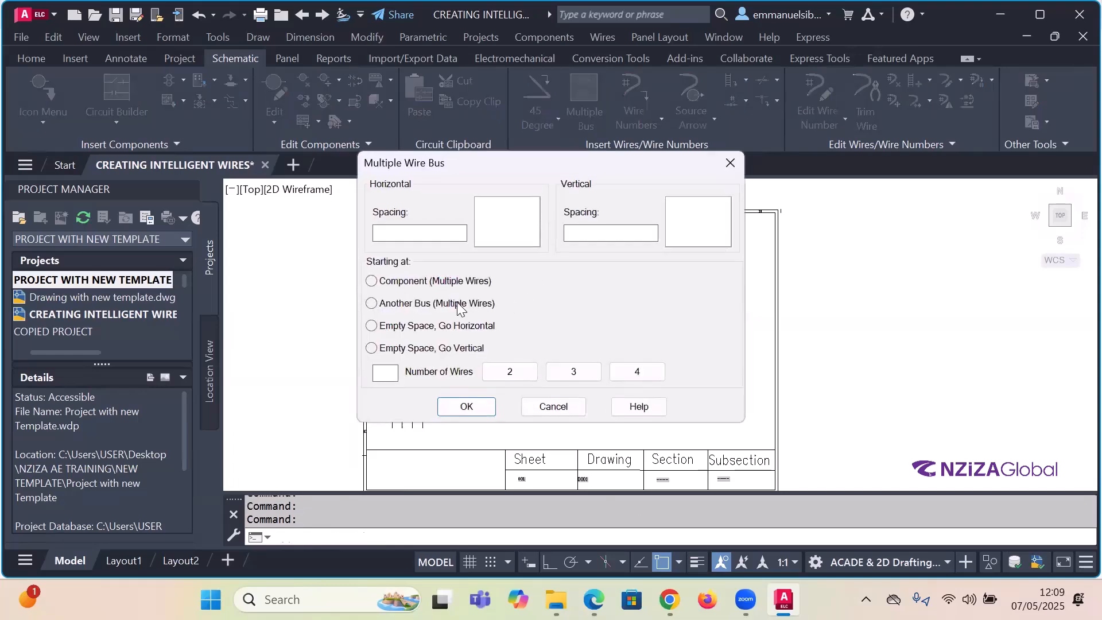
pyautogui.click(484, 407)
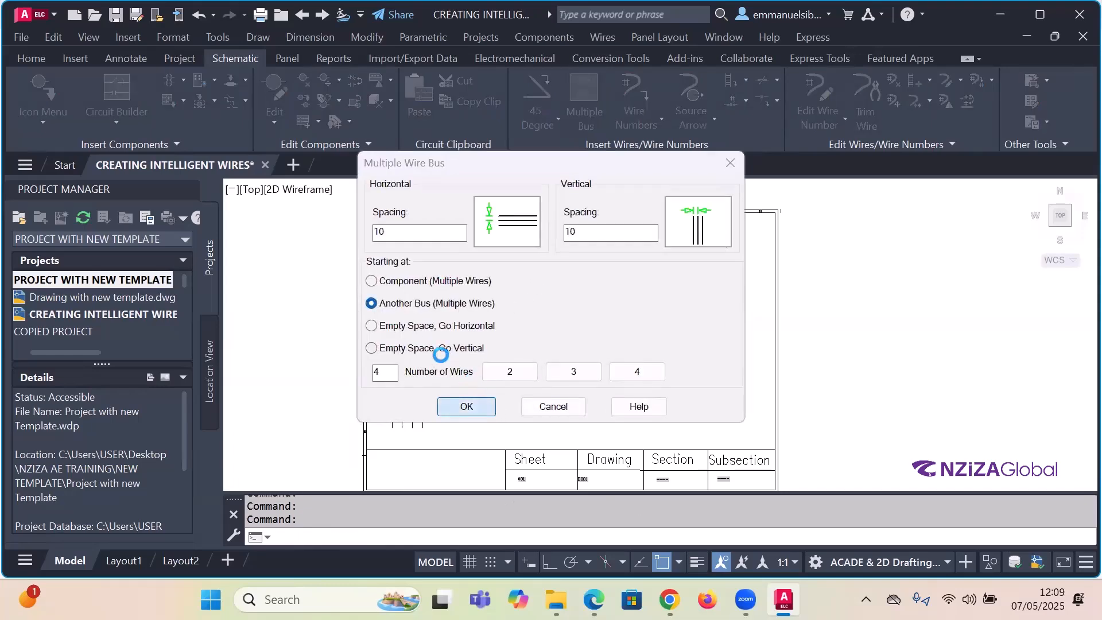
pyautogui.click(393, 282)
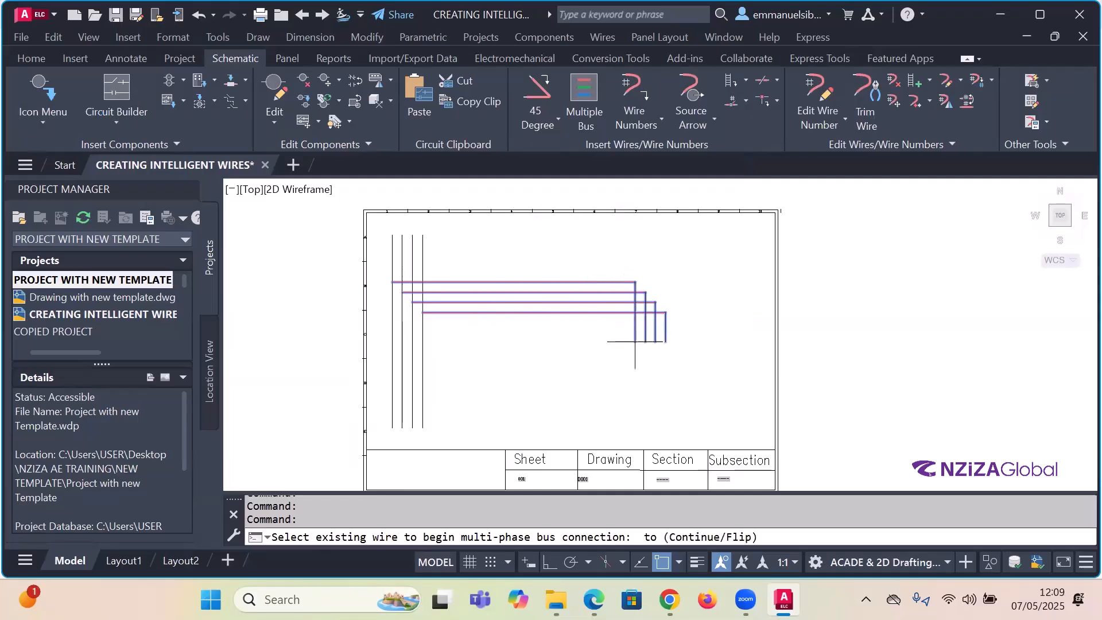
pyautogui.write('f')
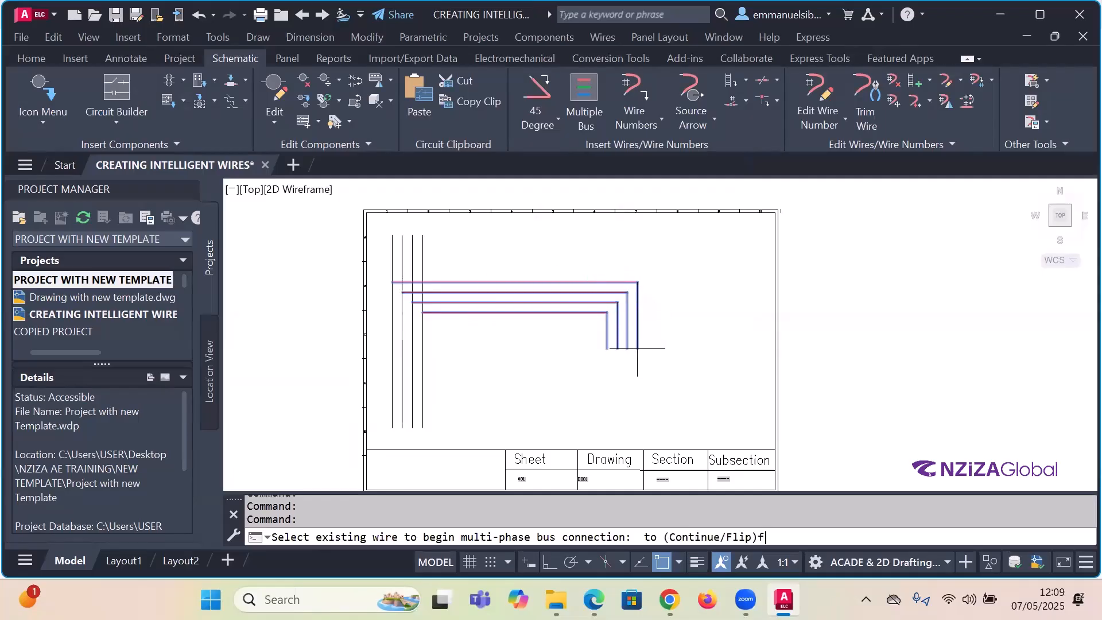
pyautogui.click(639, 386)
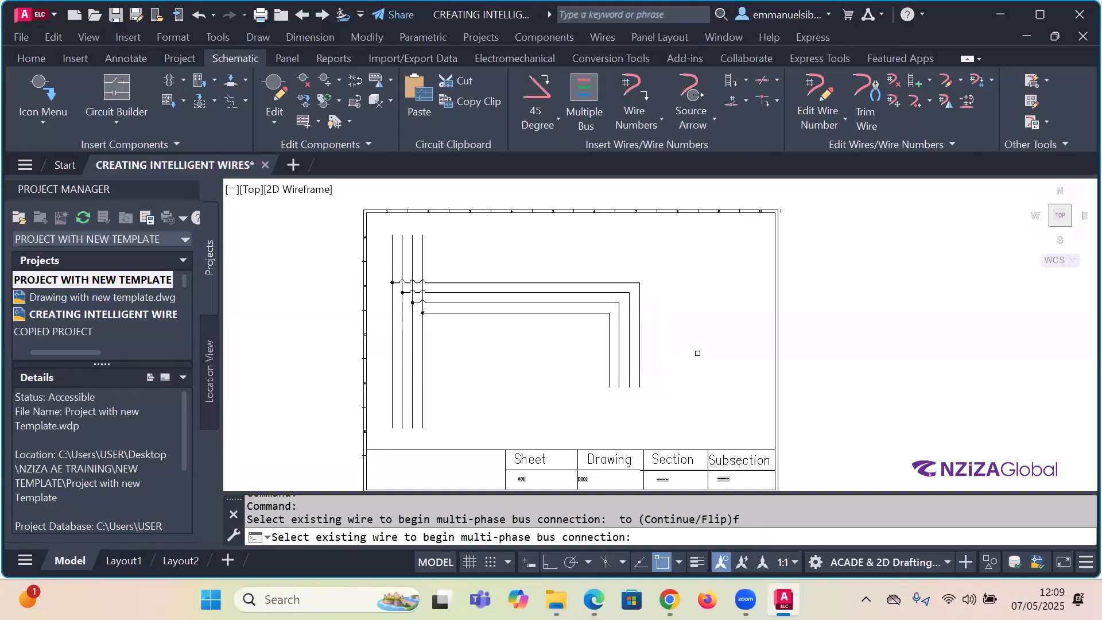
pyautogui.press('Escape')
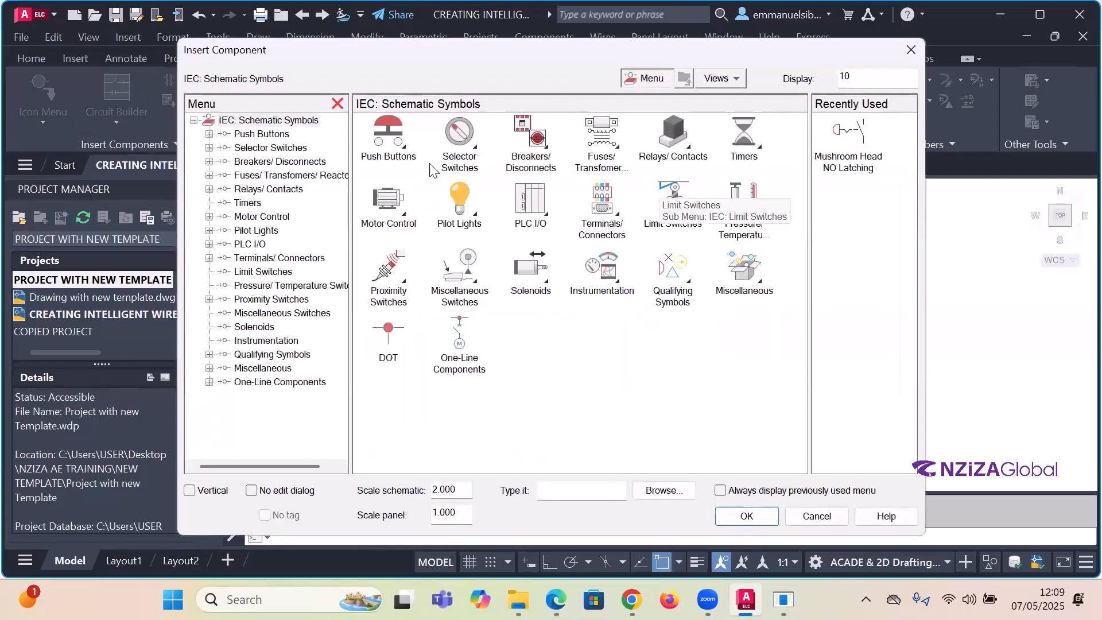
pyautogui.click(260, 218)
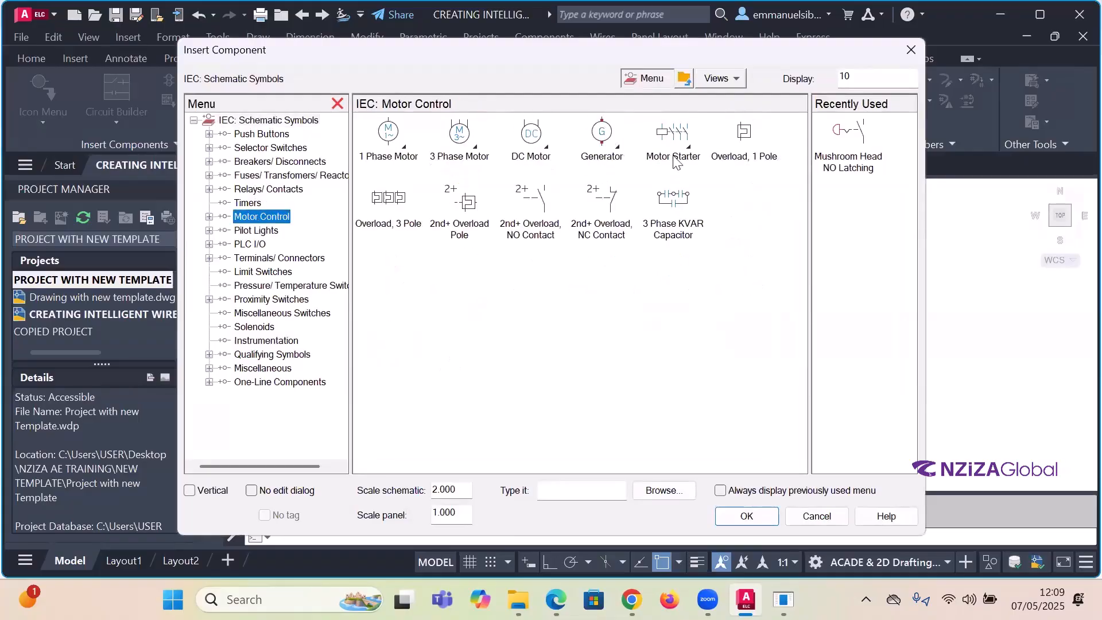
pyautogui.click(478, 153)
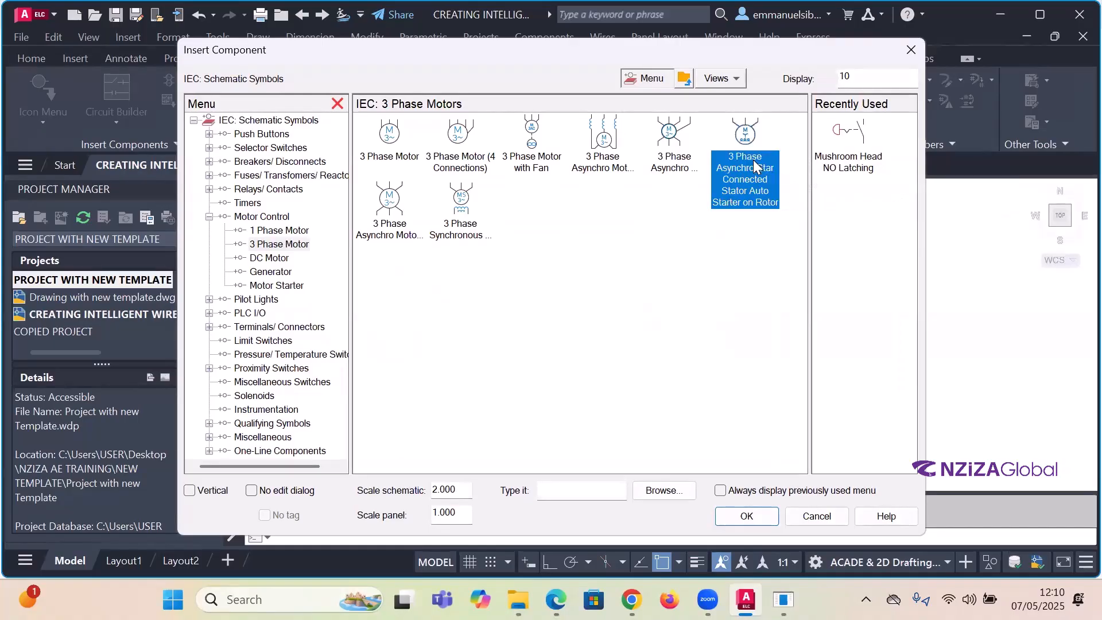
pyautogui.doubleClick(745, 138)
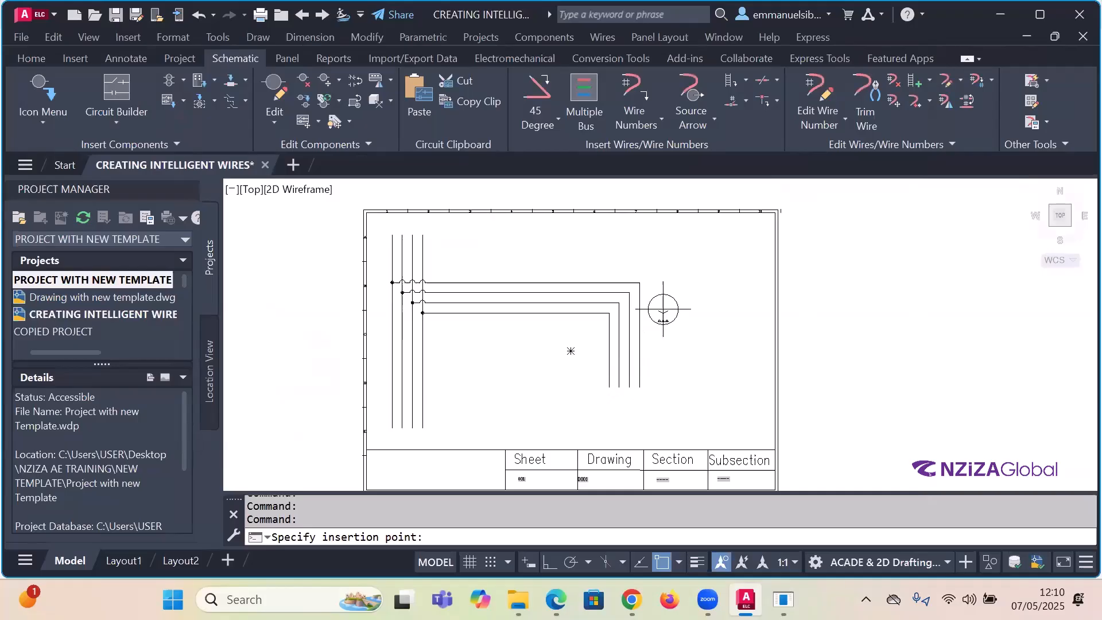
pyautogui.press('Escape')
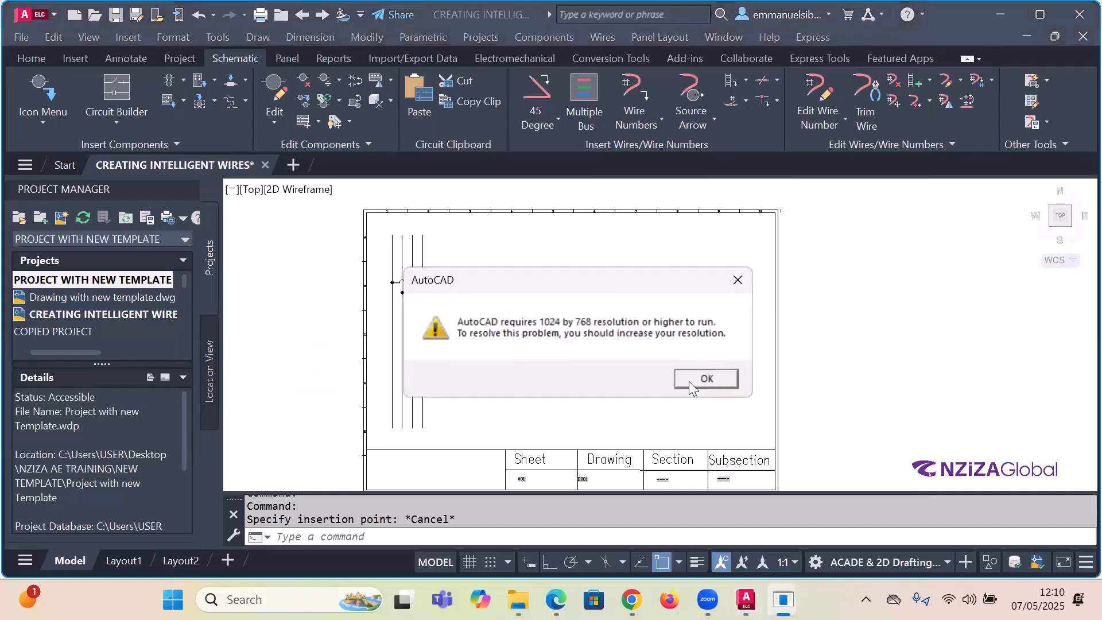
pyautogui.click(689, 381)
# - Undo the four-wire bus branched from the vertical bus, keeping only the vertical bus
pyautogui.hotkey('ctrl', 'z')
pyautogui.hotkey('ctrl', 'z')
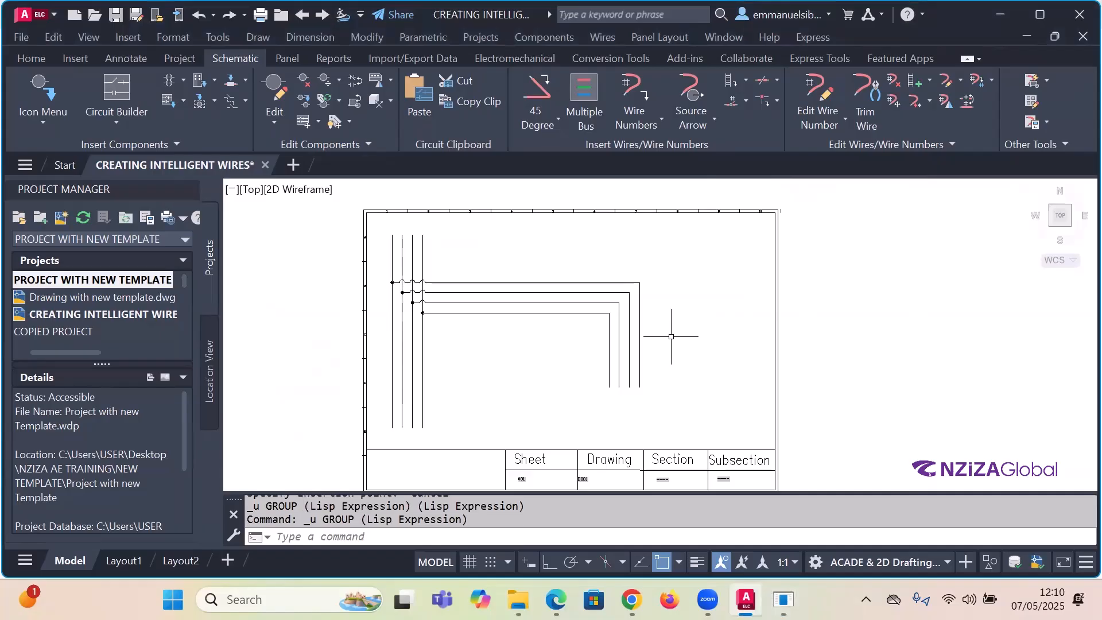
pyautogui.hotkey('ctrl', 'z')
pyautogui.hotkey('ctrl', 'z')
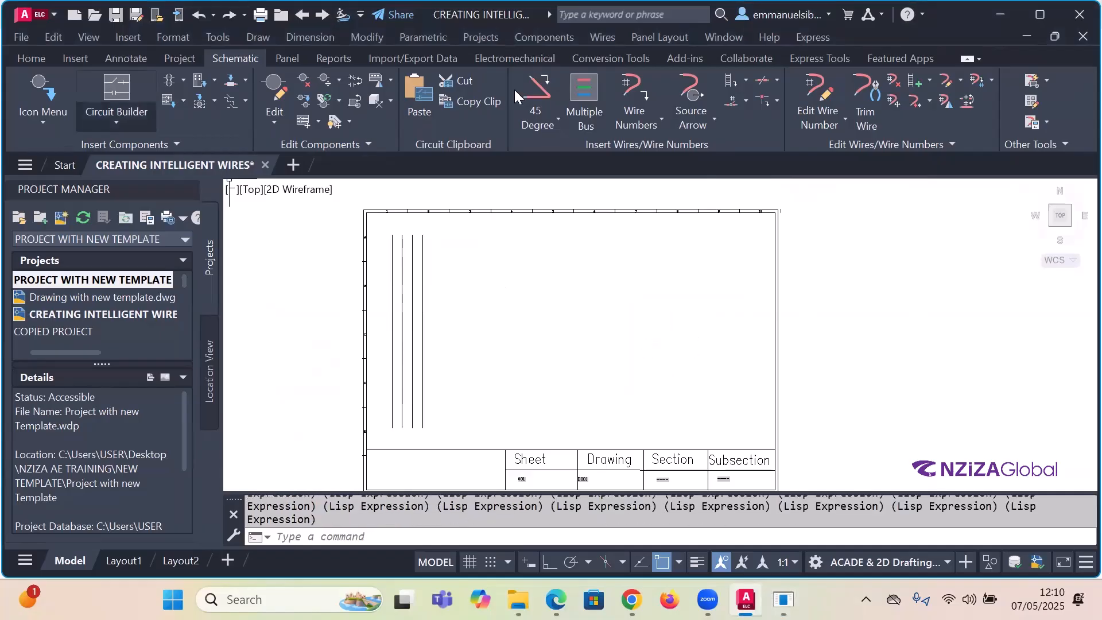
# - Draw a three-wire bus from the vertical bus's second wire, running right and turning down with a flipped corner, ending above the title block
pyautogui.click(573, 95)
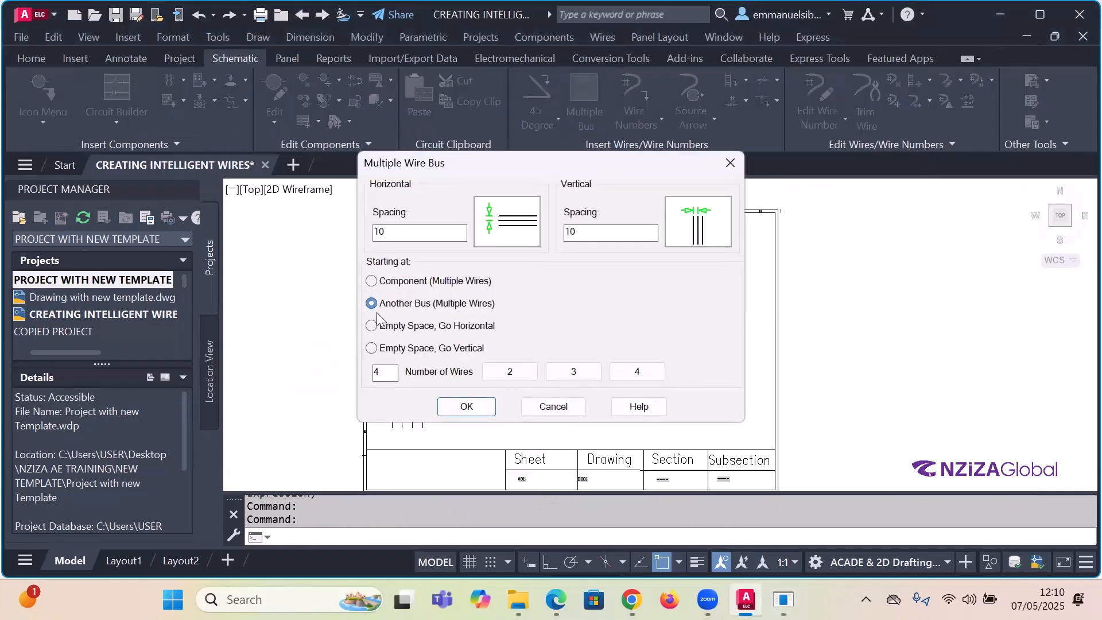
pyautogui.click(372, 303)
pyautogui.click(478, 407)
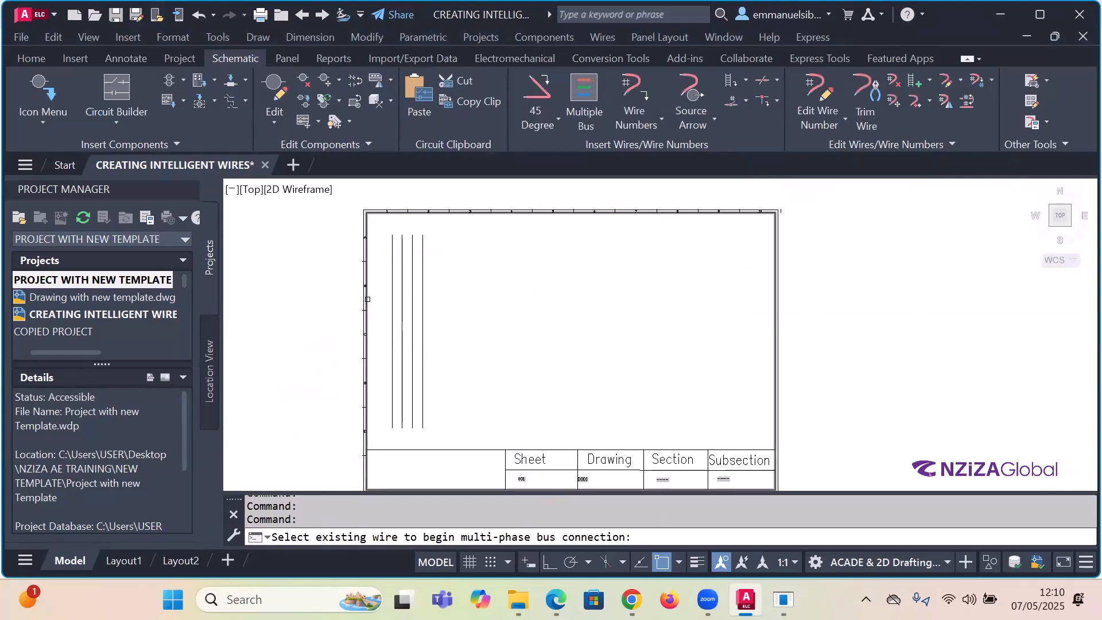
pyautogui.click(403, 296)
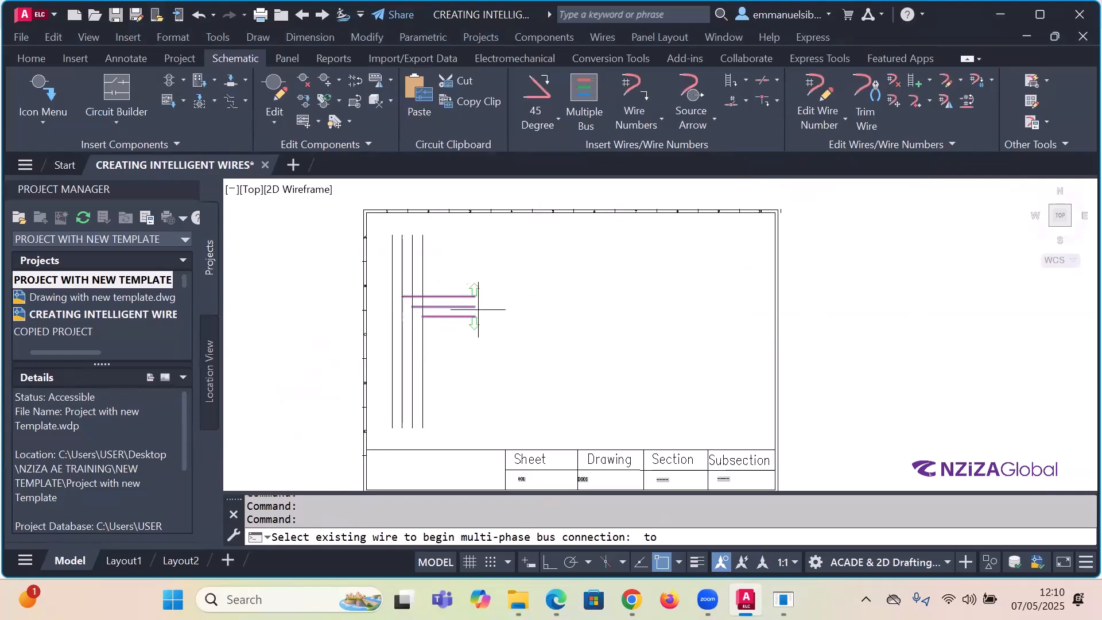
pyautogui.write('f')
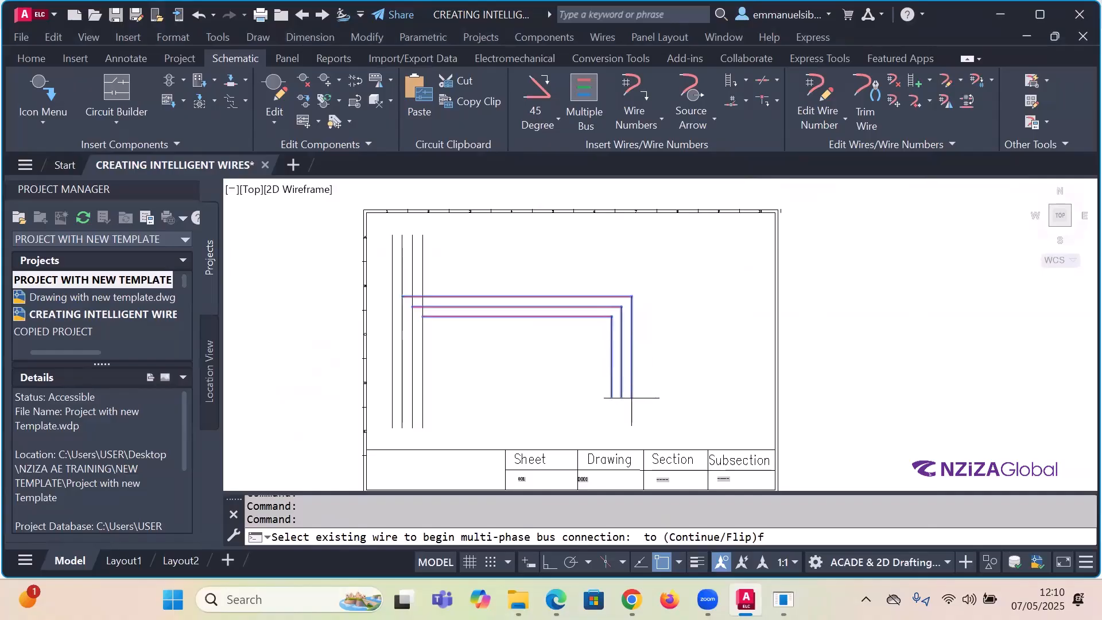
pyautogui.scroll(-5, 631, 404)
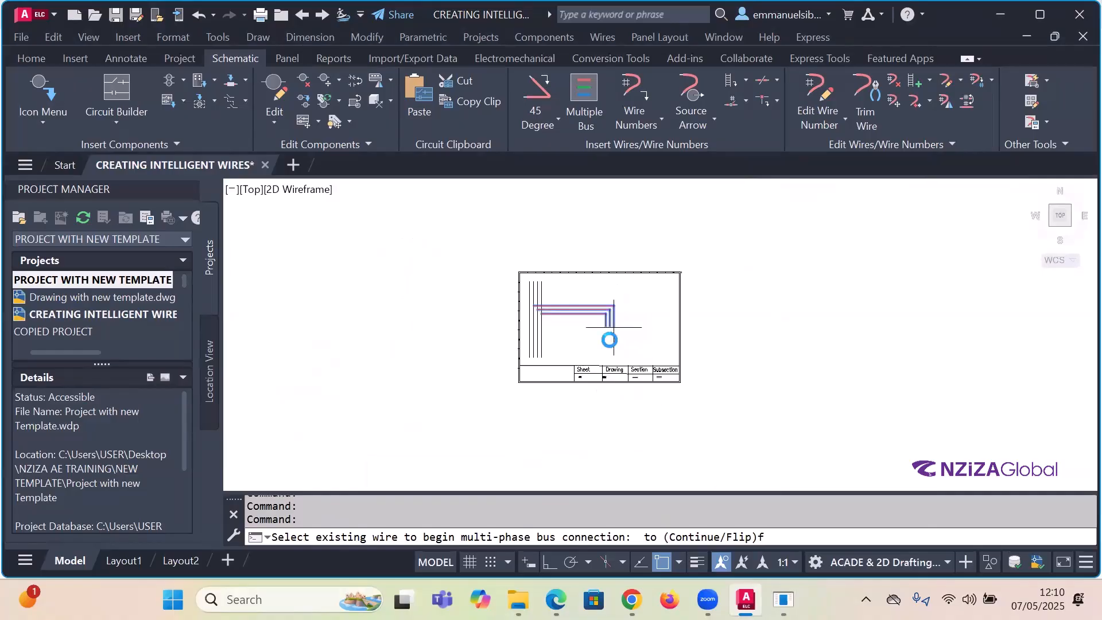
pyautogui.scroll(5, 608, 339)
pyautogui.click(633, 376)
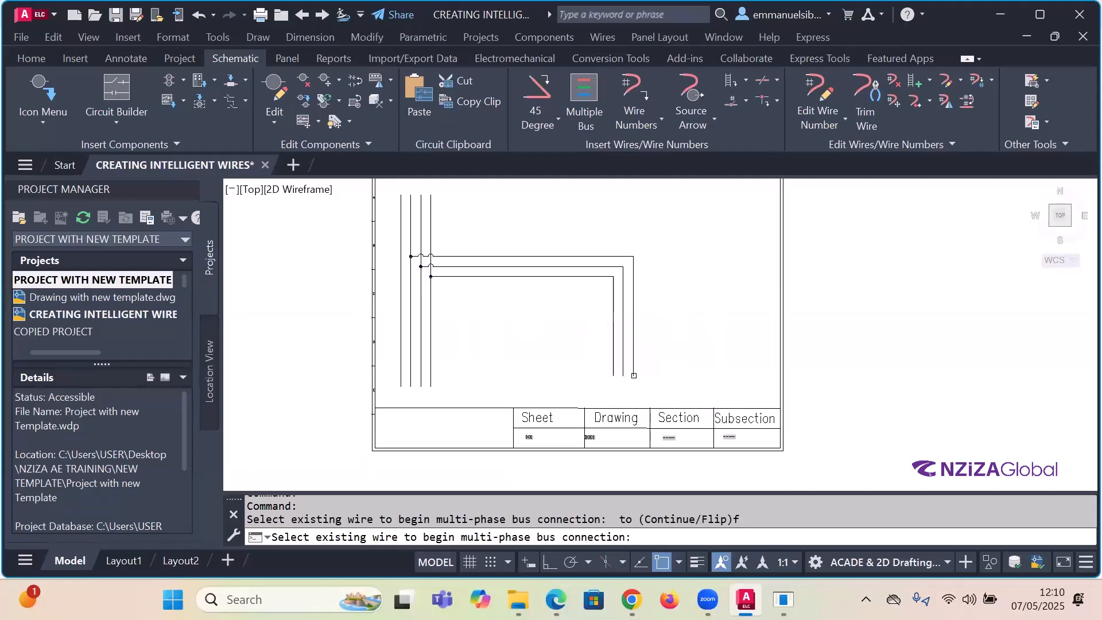
pyautogui.press('Escape')
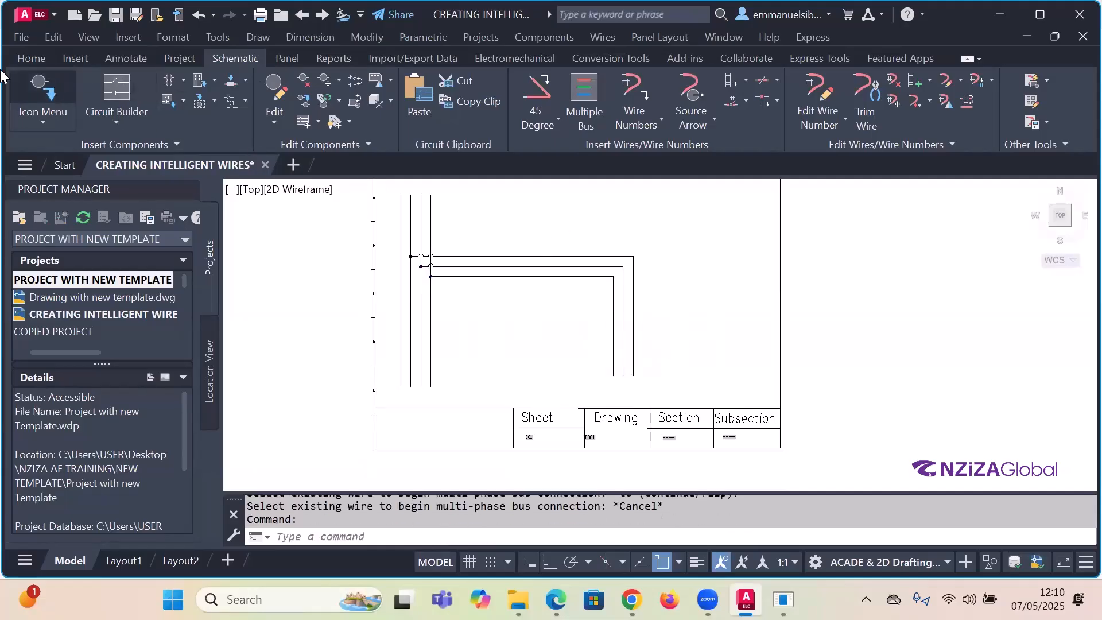
# - Insert a 3 Phase Asynchro Star Connected Stator Auto Starter on Rotor motor at the lower end of the three-wire bus's middle wire
pyautogui.click(43, 95)
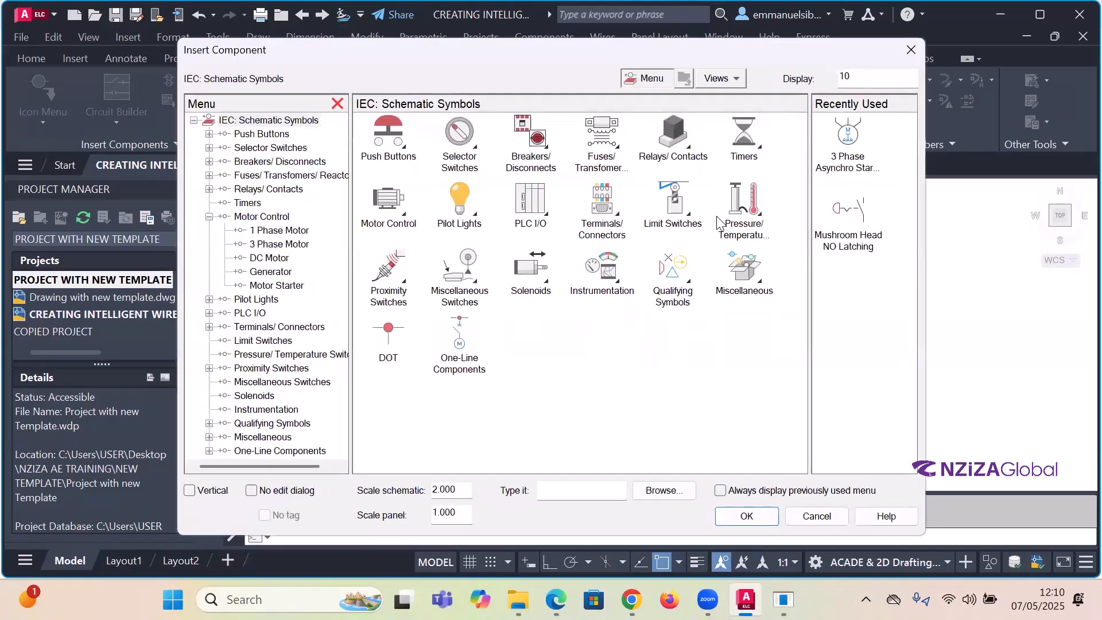
pyautogui.click(280, 245)
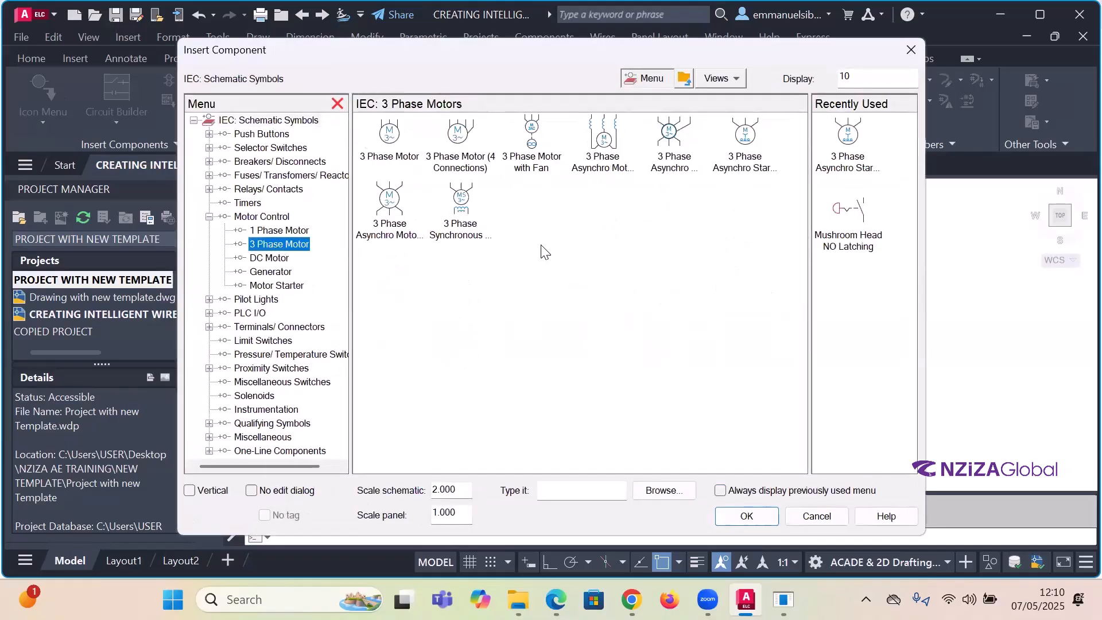
pyautogui.click(745, 135)
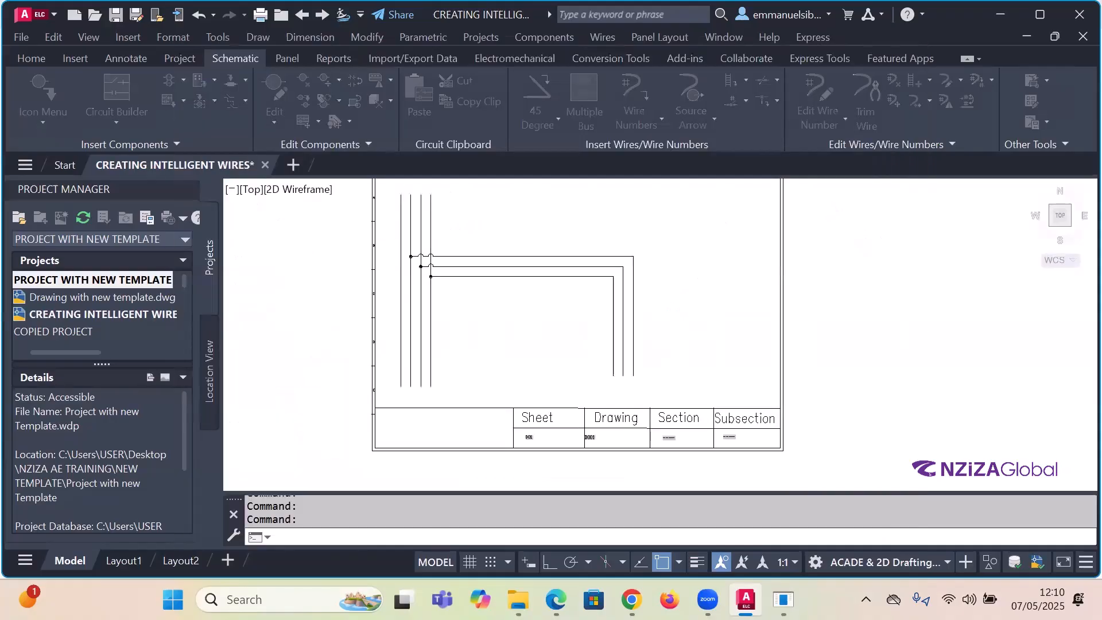
pyautogui.scroll(4, 624, 391)
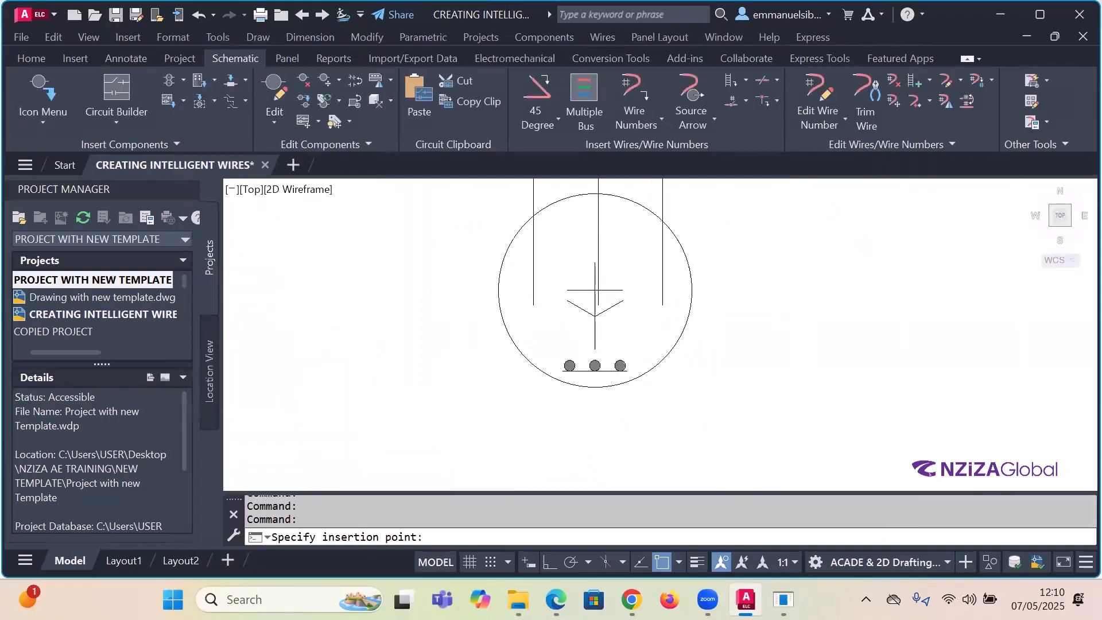
pyautogui.click(598, 305)
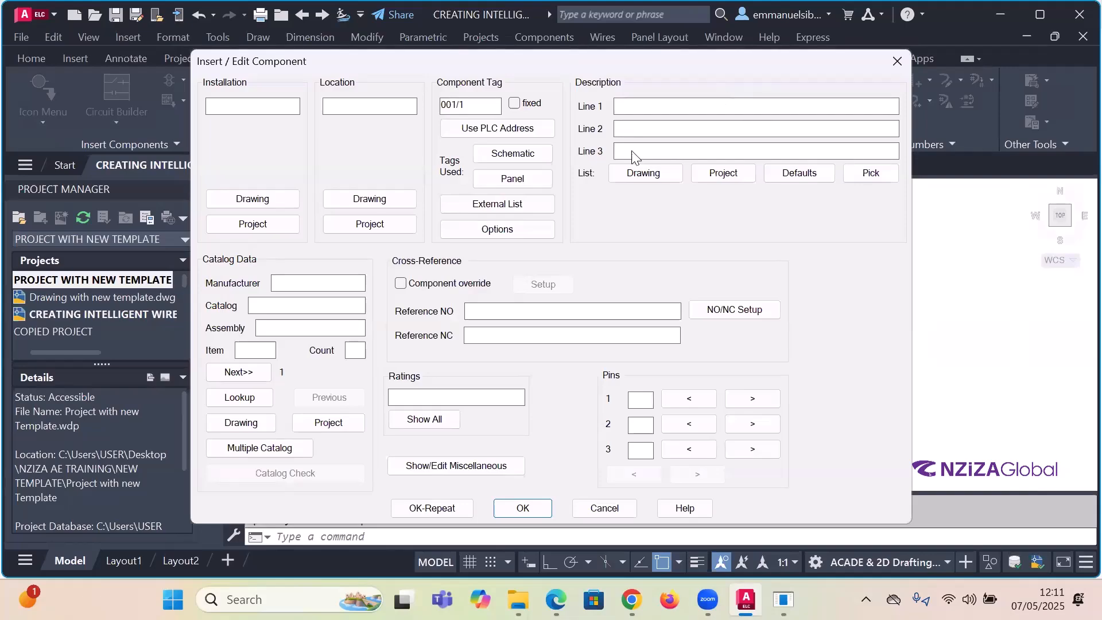
# - Examine the catalog numbers, manufacturer, description, type, horsepower, voltage and speed columns for AB AC motors in the motor's catalog lookup
pyautogui.click(244, 398)
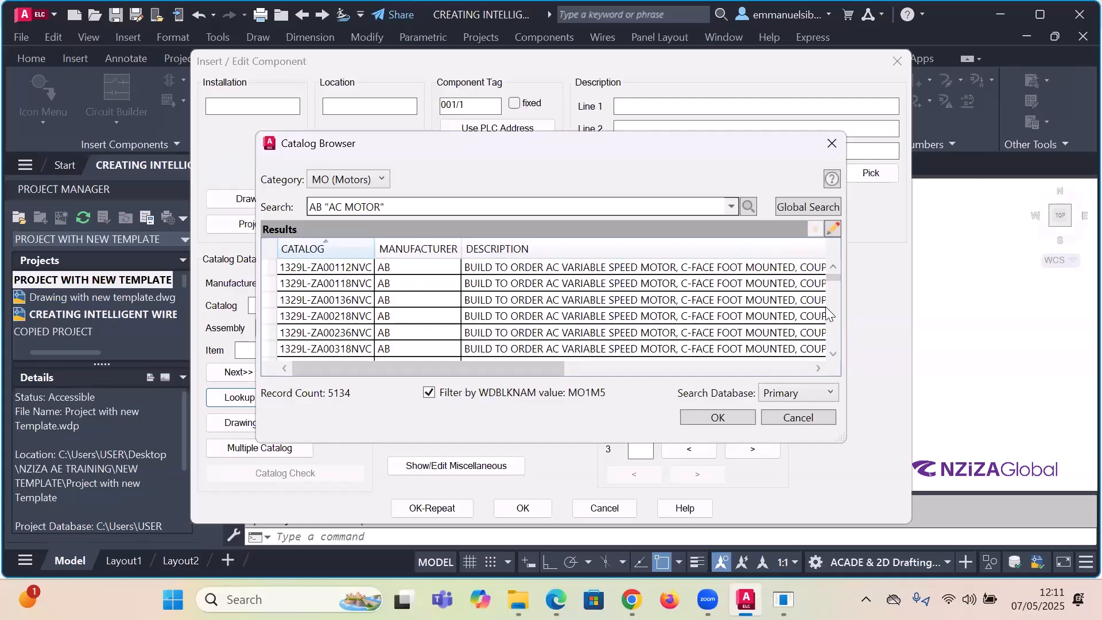
pyautogui.moveTo(533, 368); pyautogui.dragTo(898, 374)
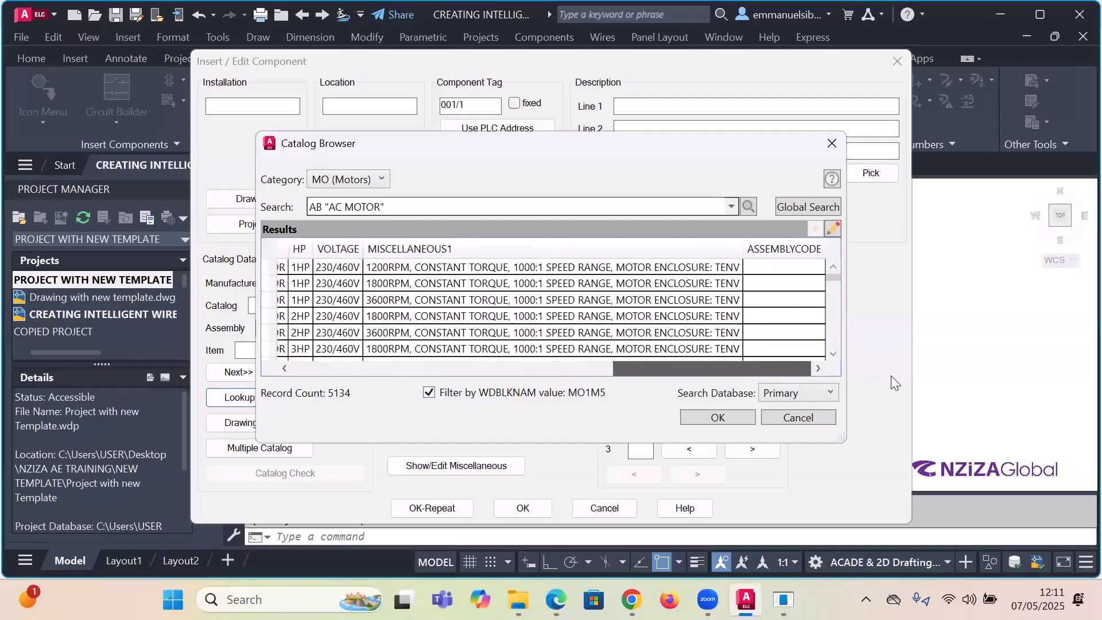
pyautogui.moveTo(792, 374); pyautogui.dragTo(784, 371)
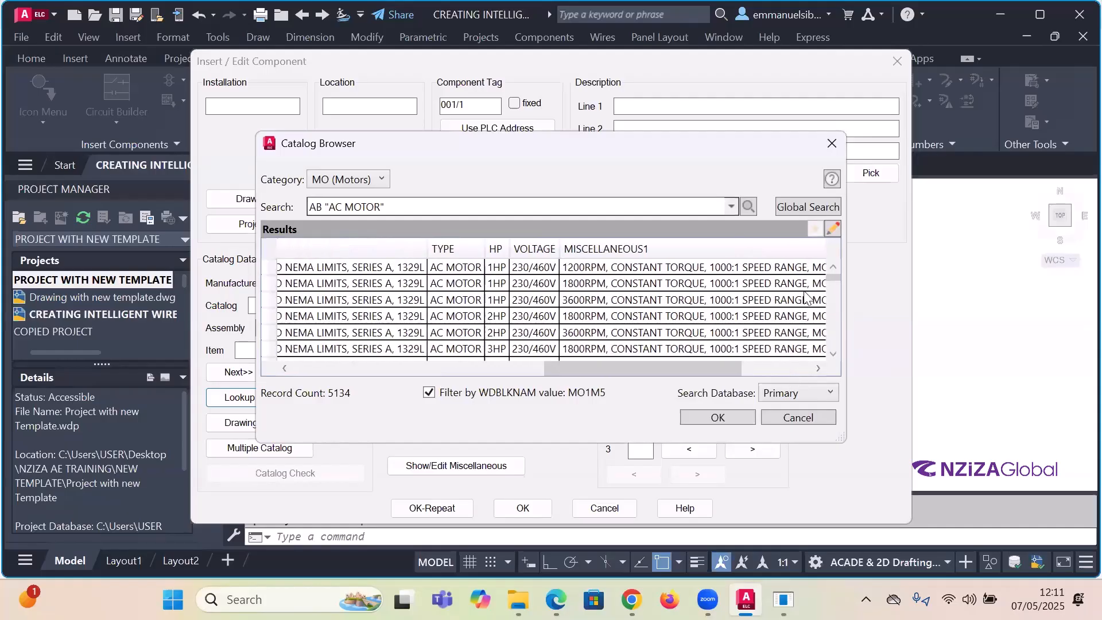
pyautogui.scroll(-1, 774, 304)
pyautogui.scroll(1, 774, 303)
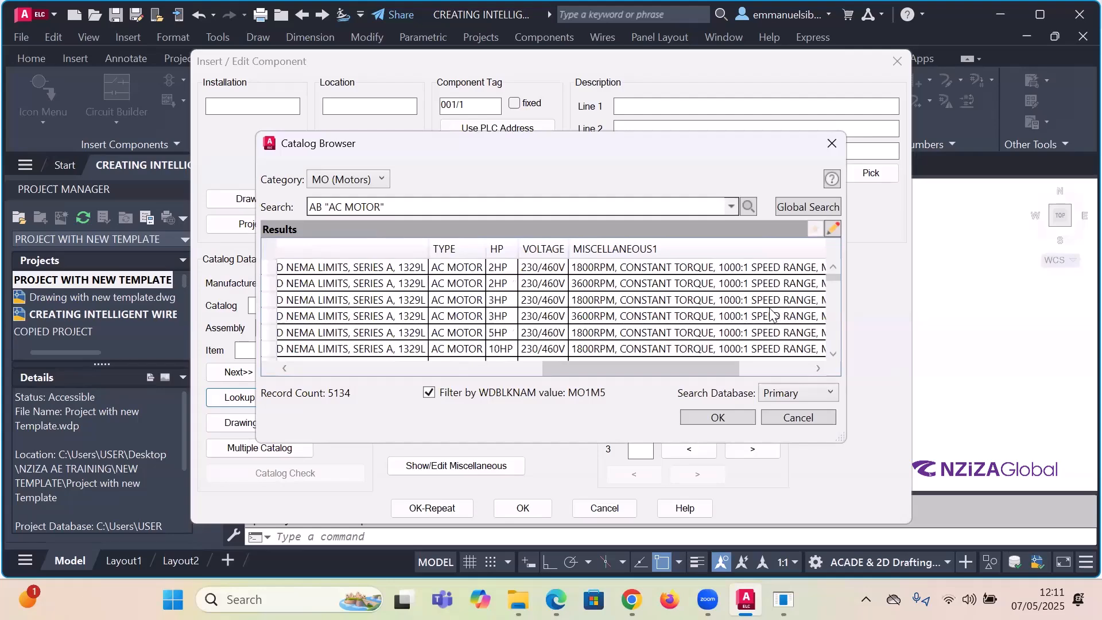
pyautogui.moveTo(657, 368); pyautogui.dragTo(362, 345)
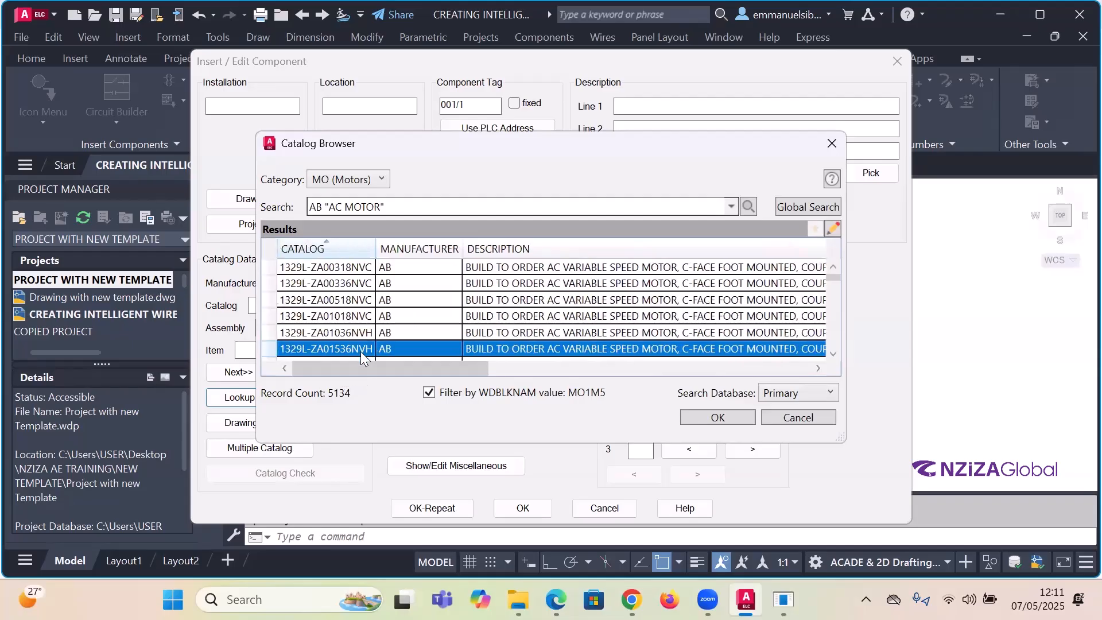
pyautogui.moveTo(369, 372); pyautogui.dragTo(673, 423)
pyautogui.scroll(1, 597, 295)
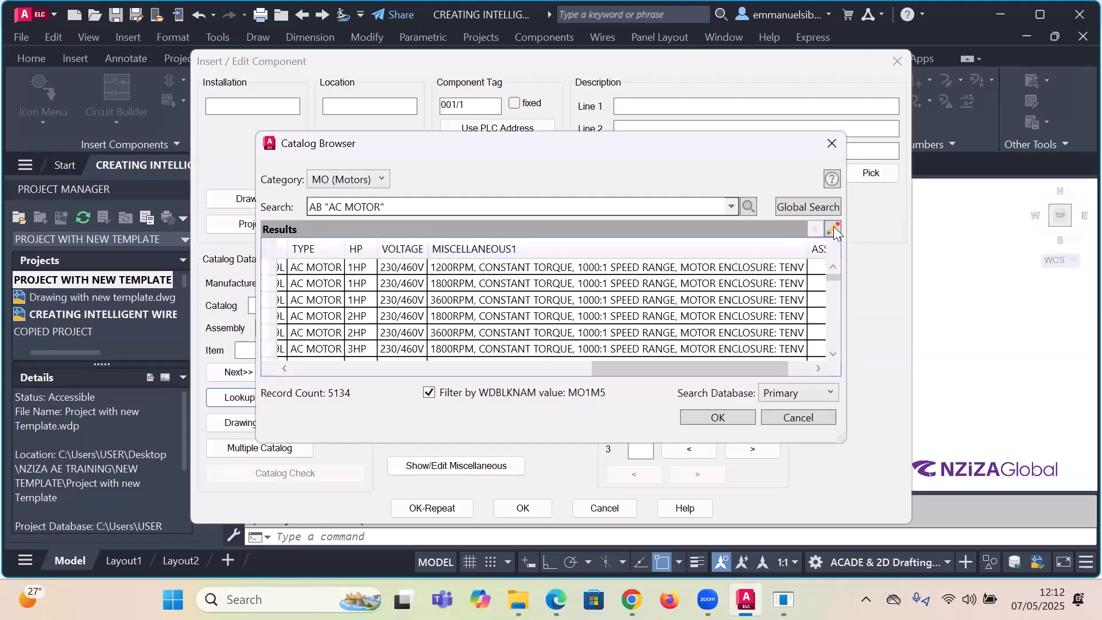
pyautogui.moveTo(694, 368); pyautogui.dragTo(260, 383)
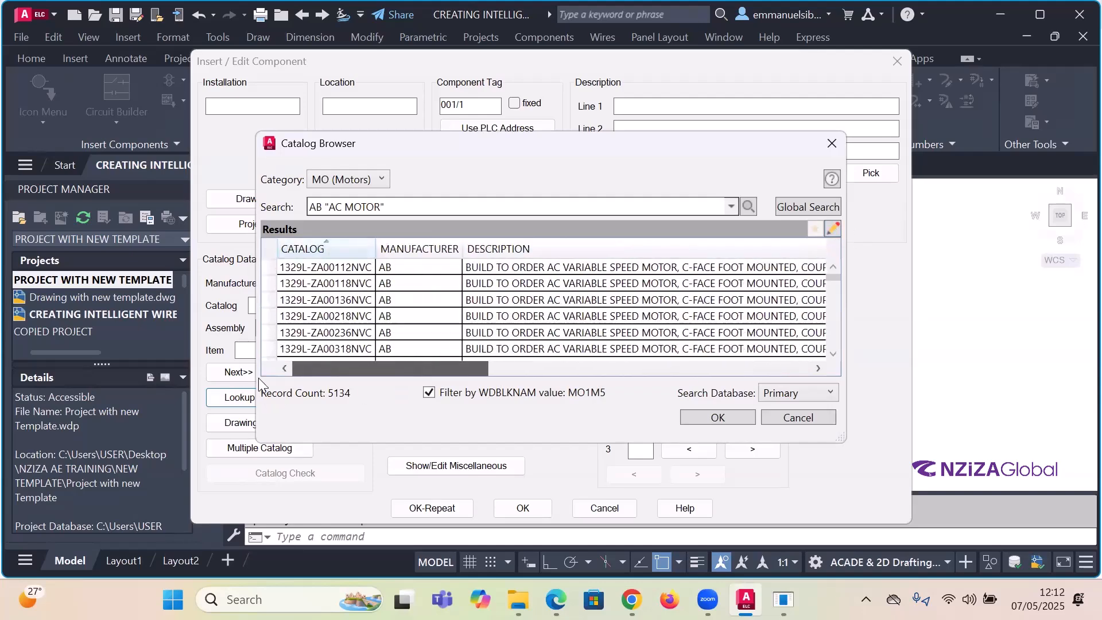
# - Assign the AB catalog number 1329L-ZAF3312NVC to the motor
pyautogui.scroll(-5, 522, 330)
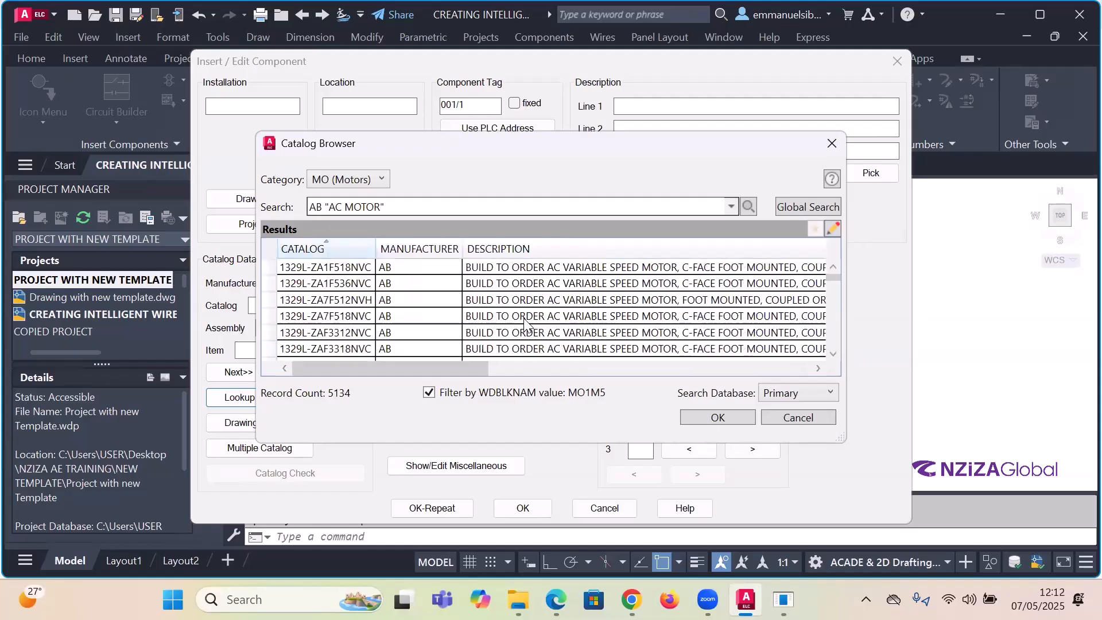
pyautogui.click(358, 339)
pyautogui.click(731, 414)
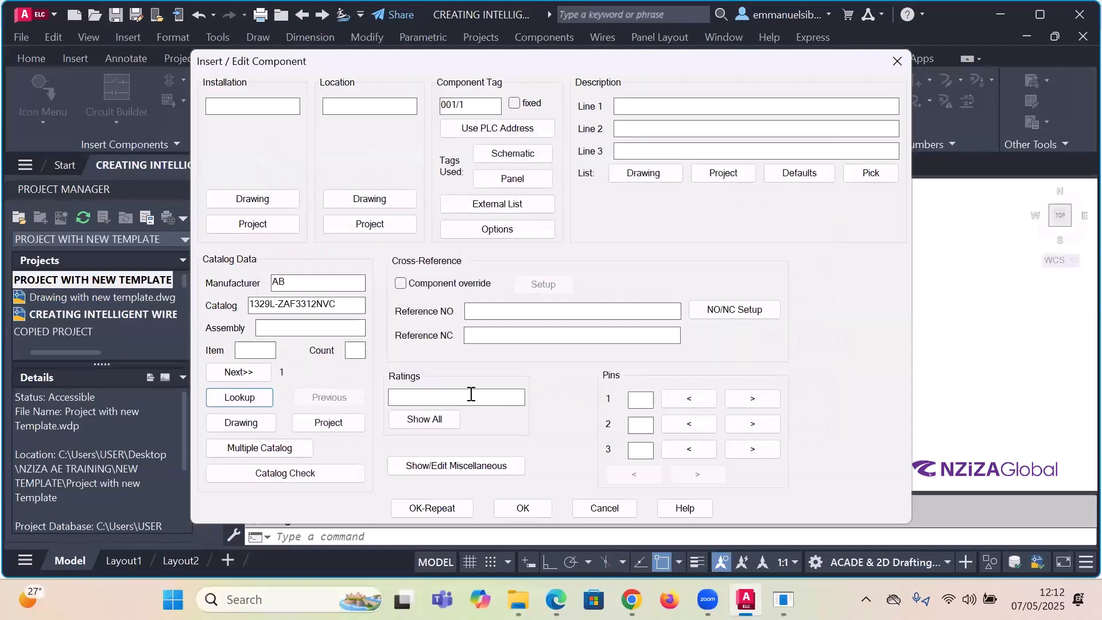
# - Set the motor's rating to 100 and complete its insertion on the three-wire bus
pyautogui.click(472, 397)
pyautogui.press('Return')
pyautogui.click(541, 273)
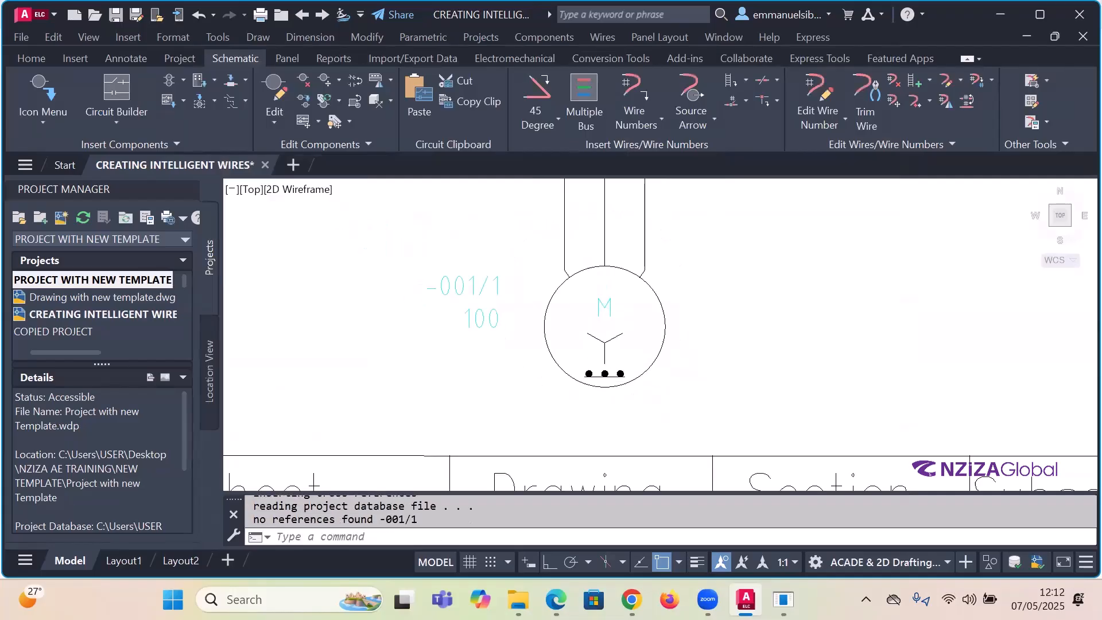
pyautogui.scroll(-3, 605, 327)
pyautogui.scroll(3, 575, 321)
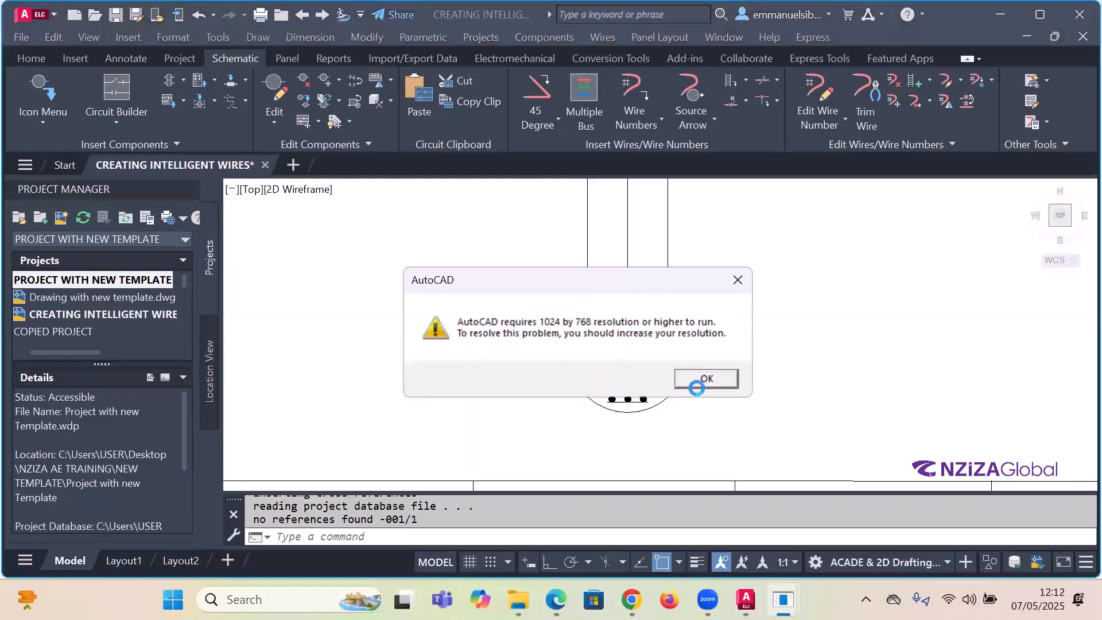
# - Dismiss the resolution warning and examine how the three bus wires connect to the motor
pyautogui.click(697, 386)
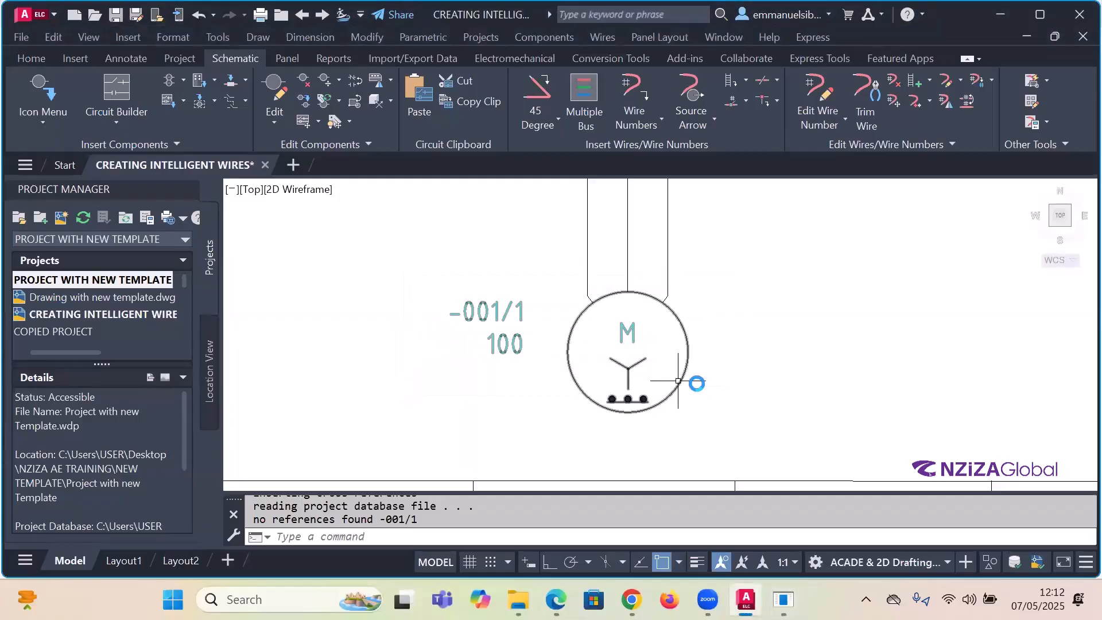
pyautogui.scroll(-1, 678, 382)
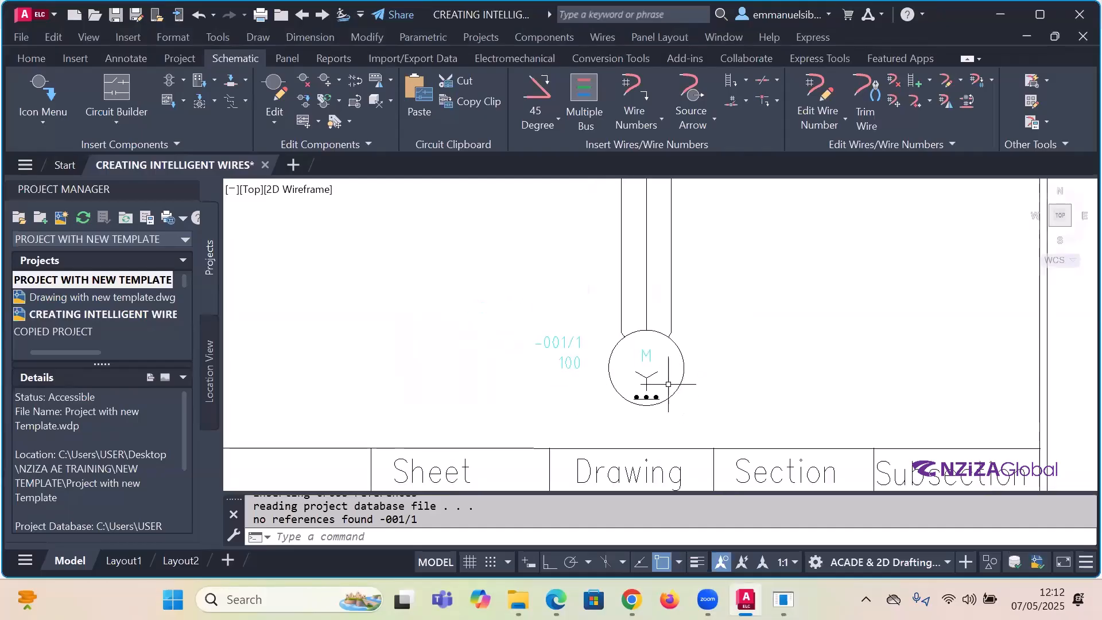
pyautogui.scroll(-3, 672, 388)
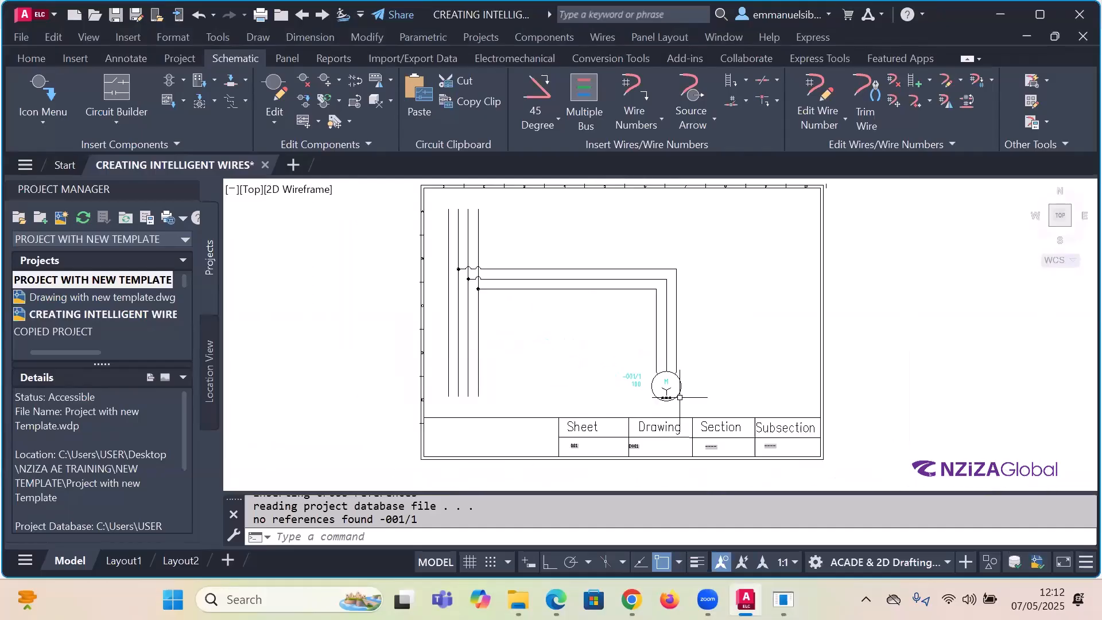
pyautogui.scroll(5, 680, 396)
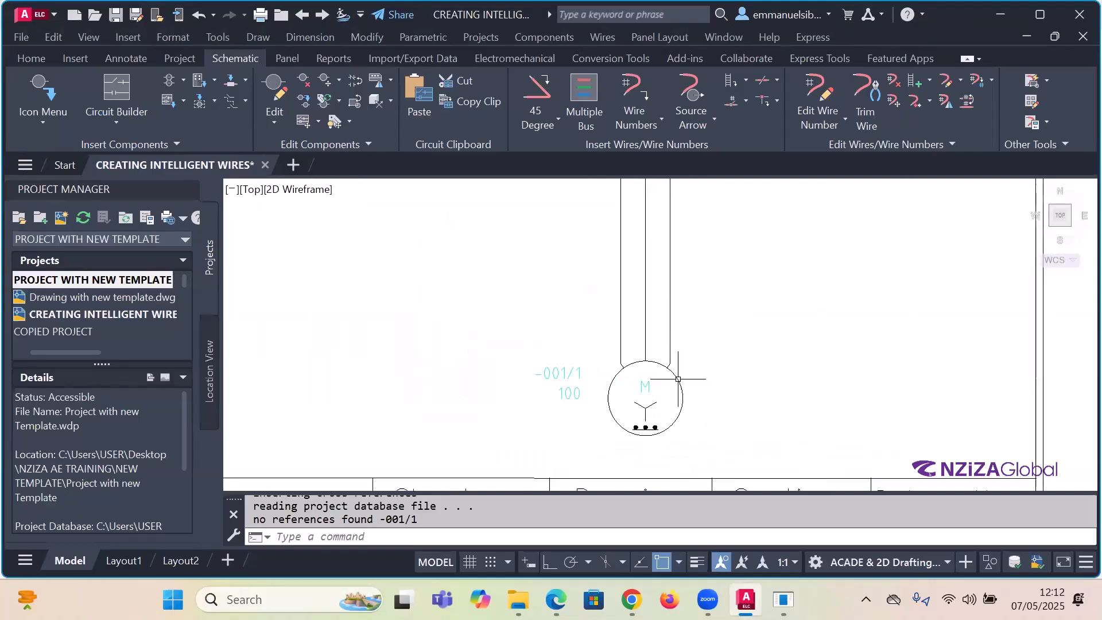
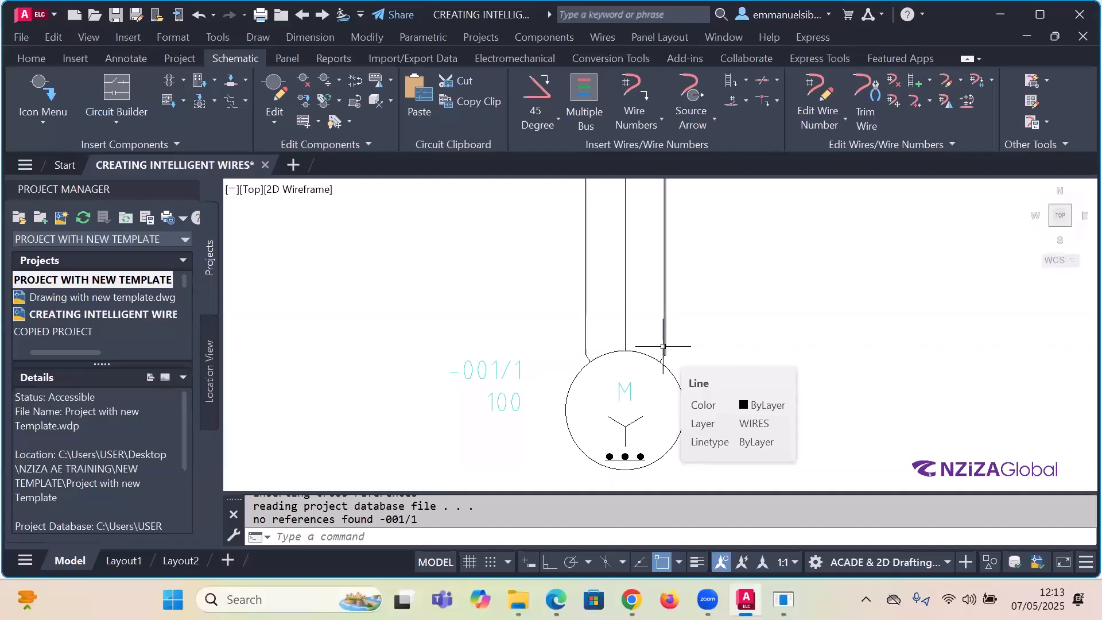
pyautogui.scroll(-5, 688, 374)
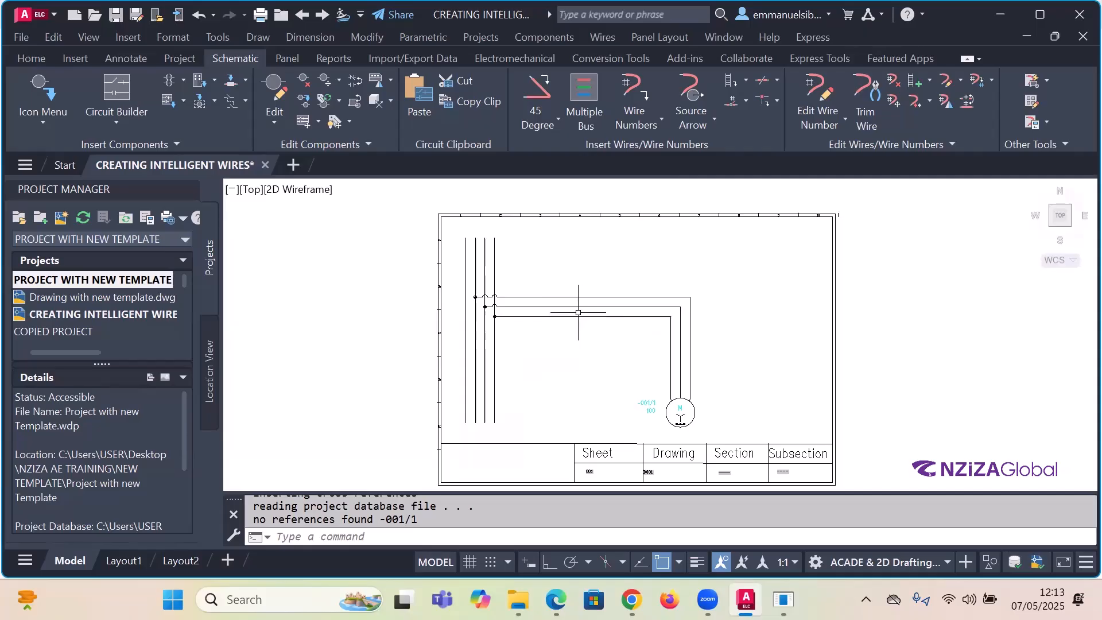
pyautogui.scroll(2, 571, 312)
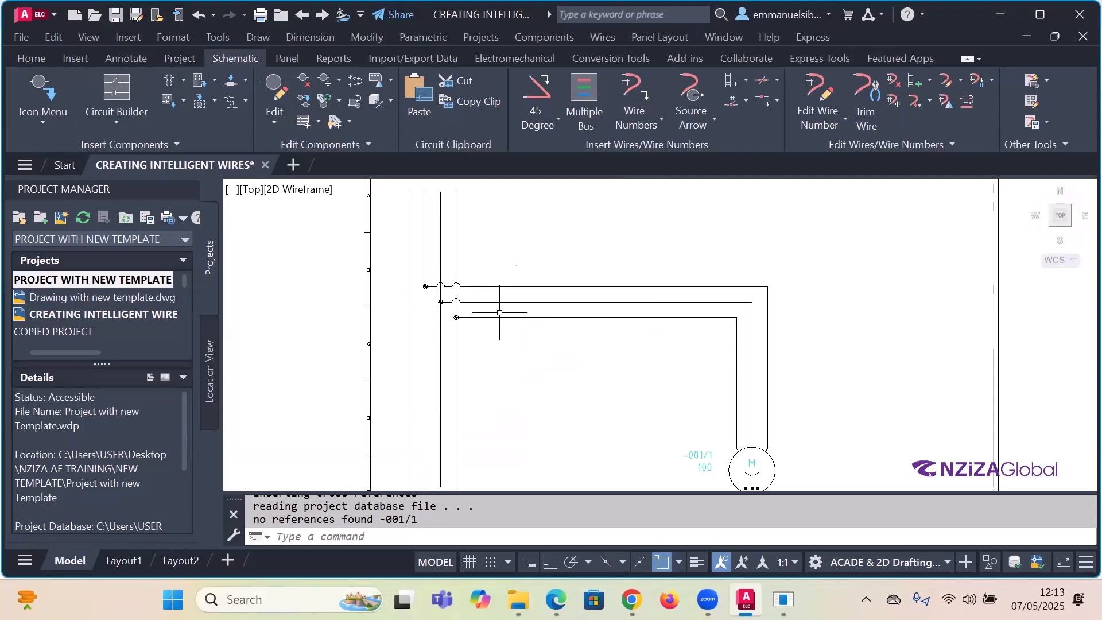
# - Insert multiple Mushroom Head NO Momentary push buttons along a vertical fence crossing the three horizontal bus wires, just after the bus connection dots
pyautogui.click(168, 80)
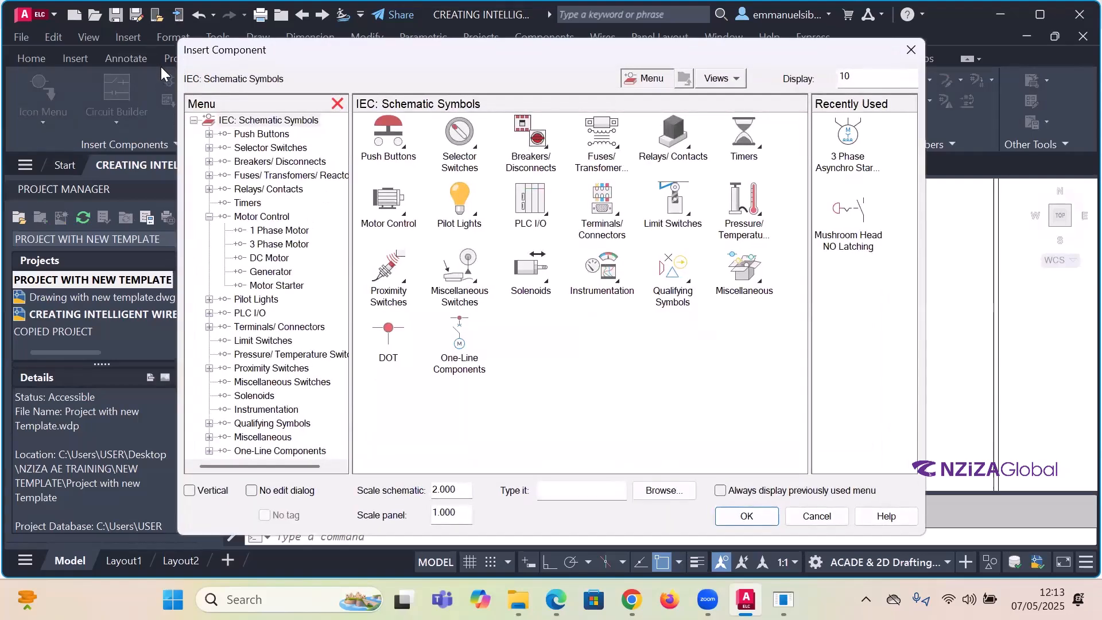
pyautogui.click(386, 150)
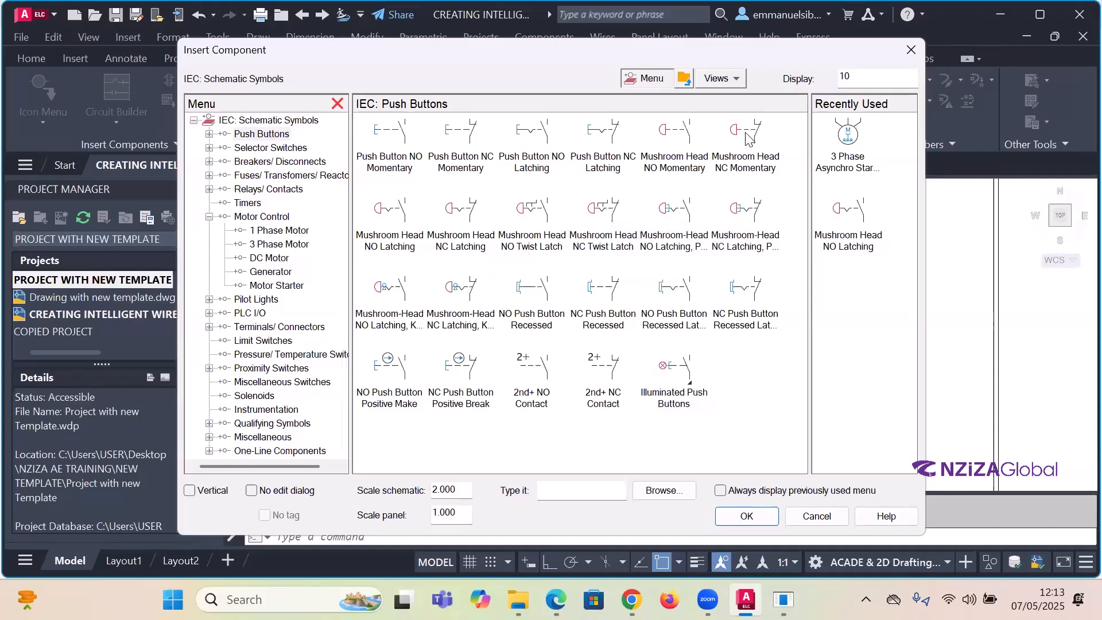
pyautogui.click(678, 161)
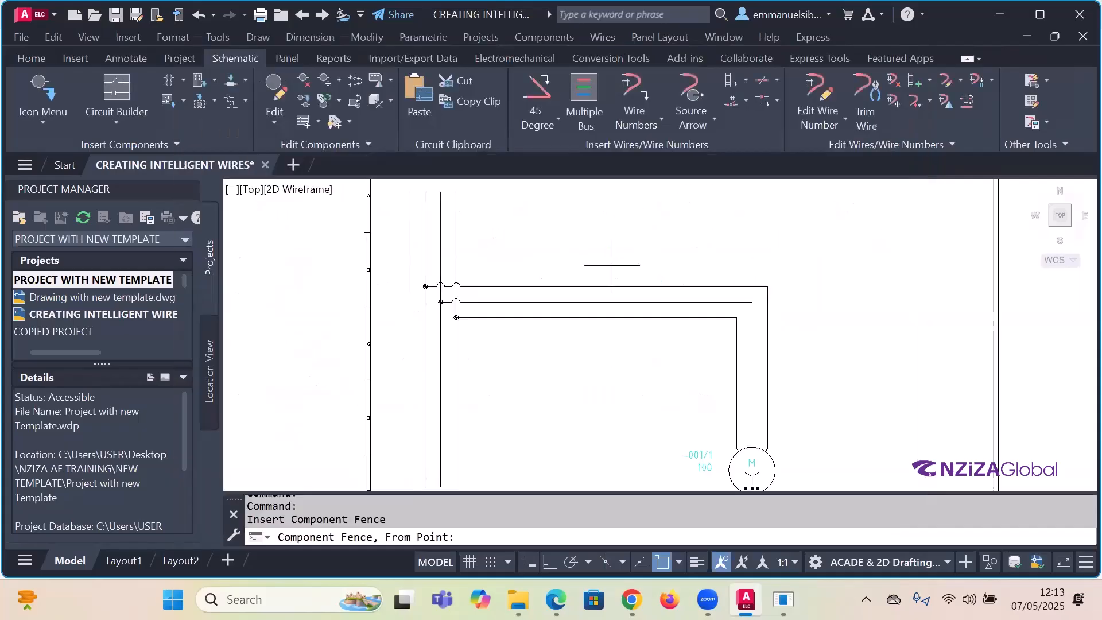
pyautogui.scroll(3, 531, 284)
pyautogui.click(530, 283)
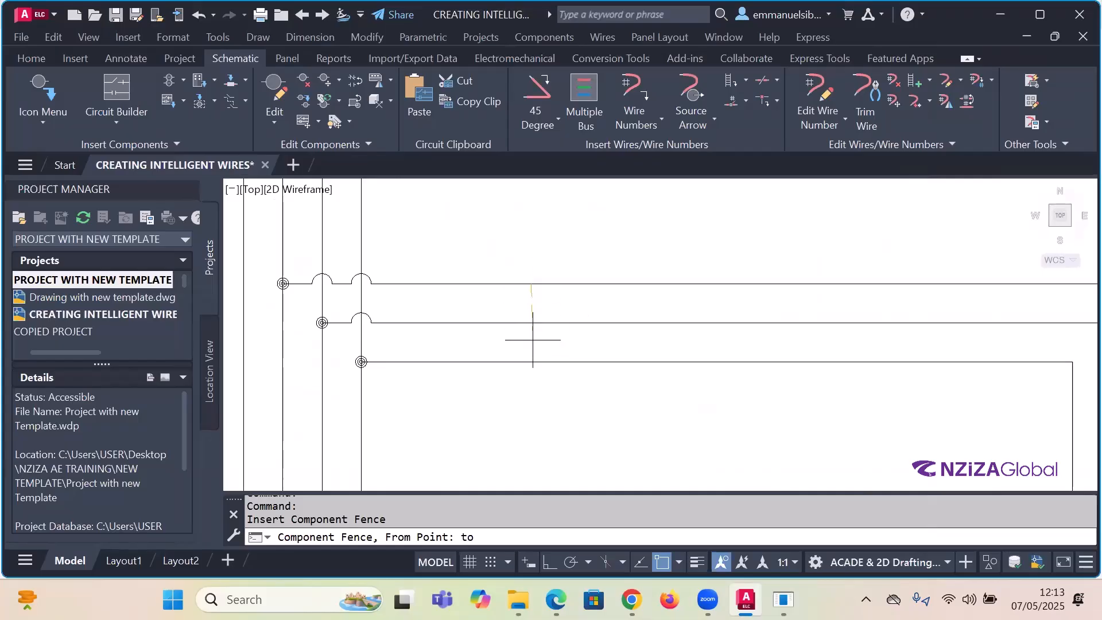
pyautogui.press('F8')
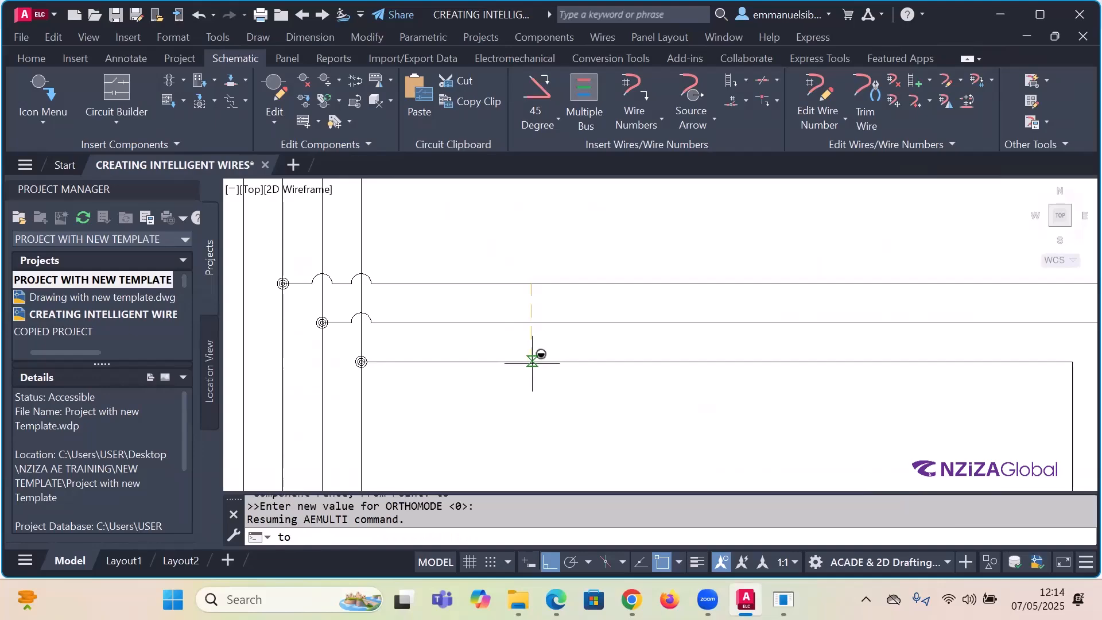
pyautogui.click(530, 361)
pyautogui.press('F8')
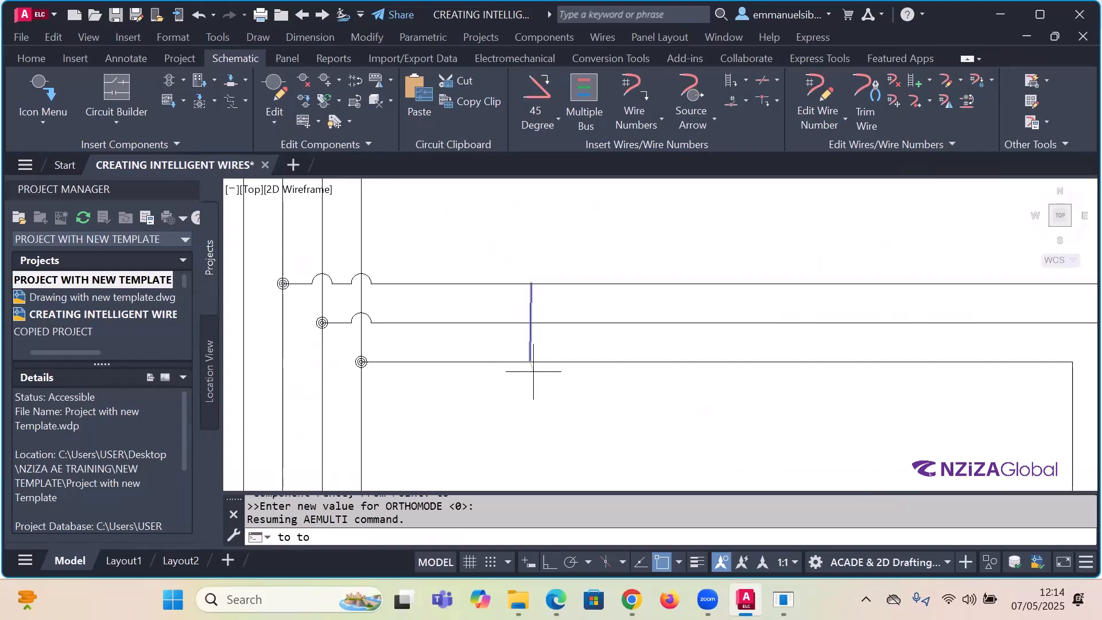
pyautogui.press('Return')
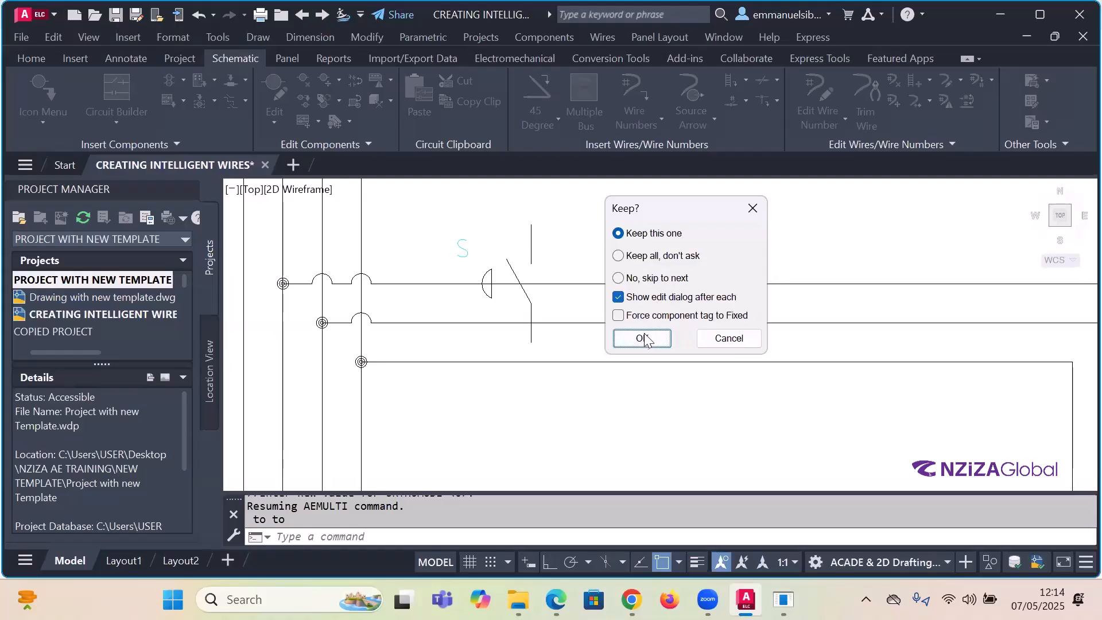
# - Keep the push button on each of the three wires, accepting the default component data and showing the edit dialog after each
pyautogui.click(643, 335)
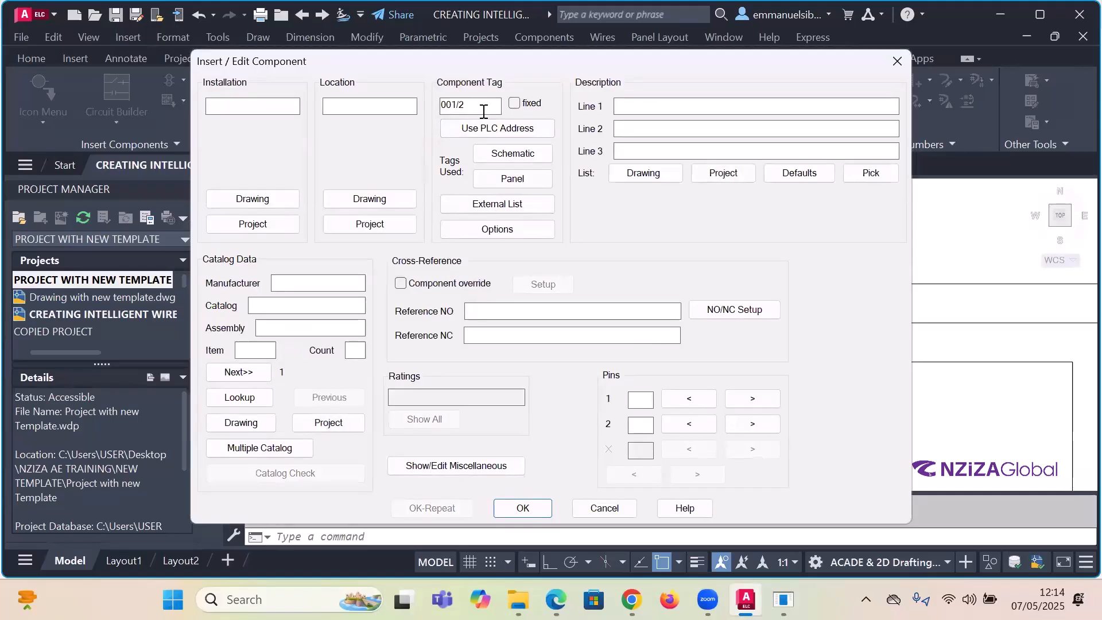
pyautogui.click(653, 107)
pyautogui.press('Return')
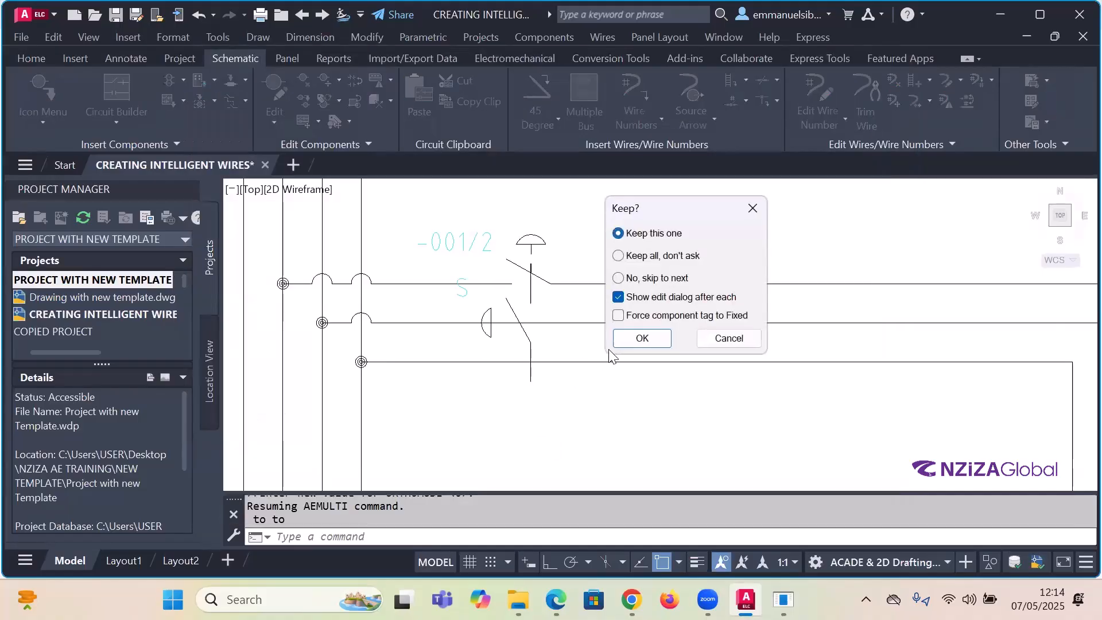
pyautogui.click(632, 339)
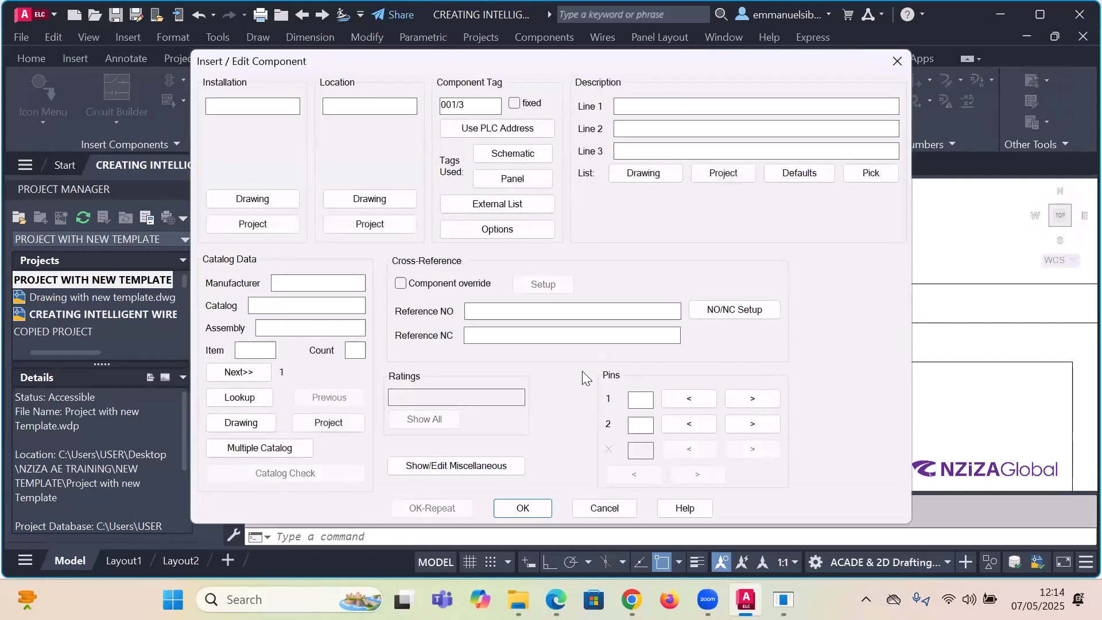
pyautogui.press('Return')
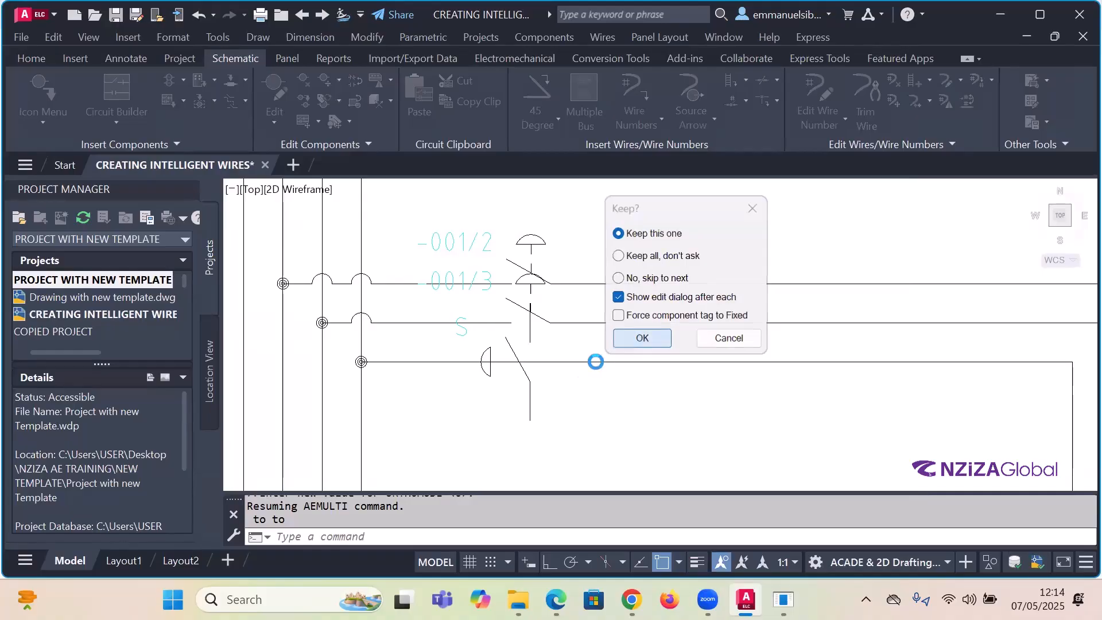
pyautogui.click(634, 338)
pyautogui.press('Return')
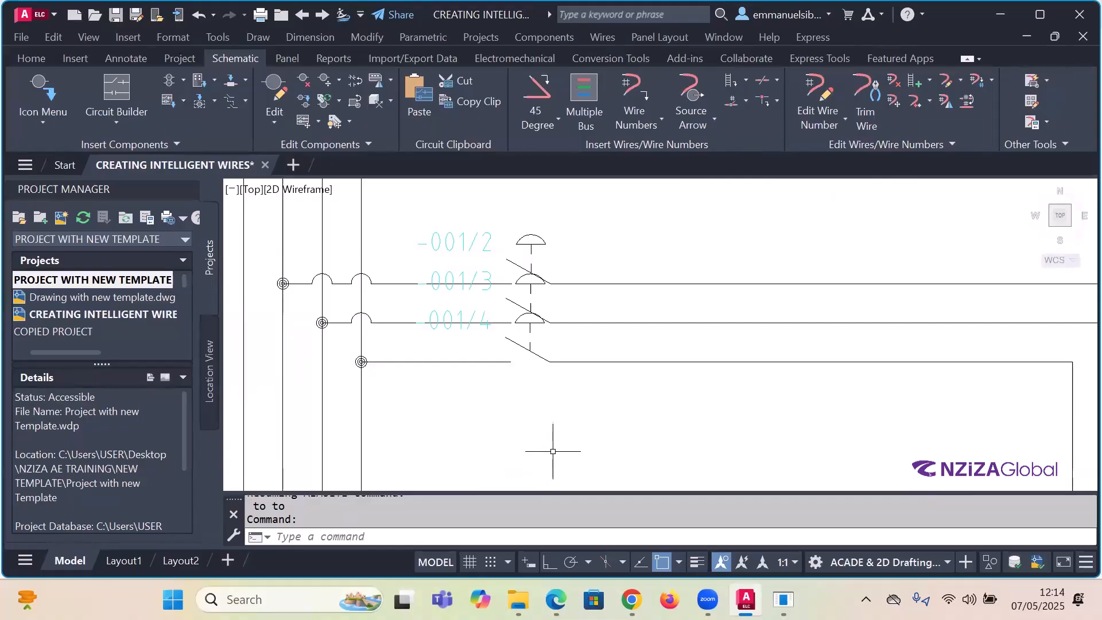
pyautogui.scroll(2, 556, 443)
pyautogui.scroll(-4, 561, 438)
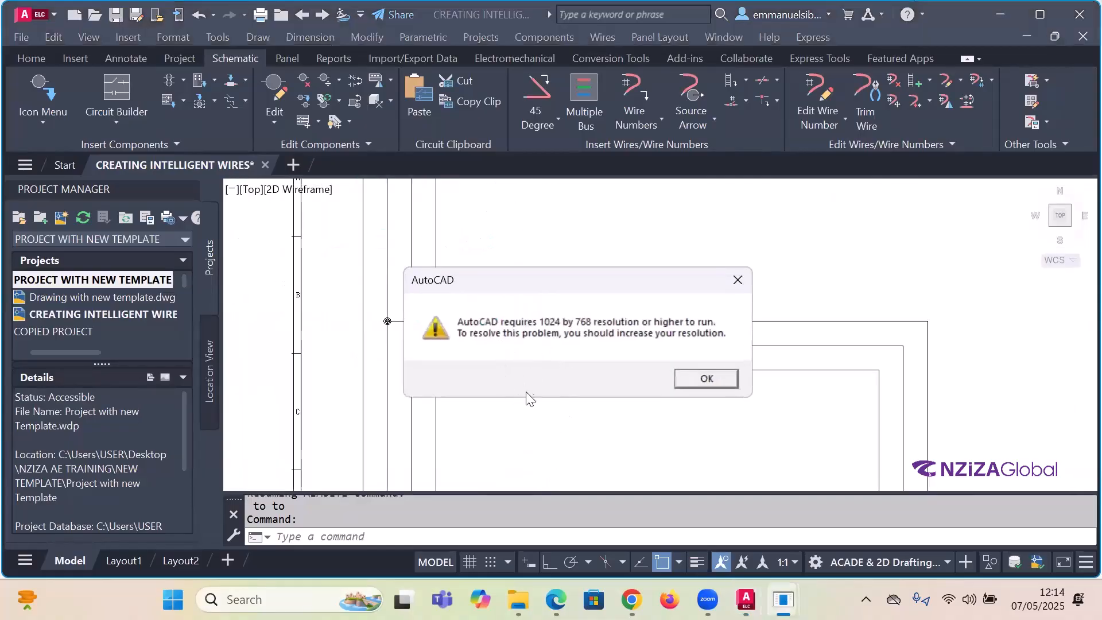
pyautogui.click(705, 379)
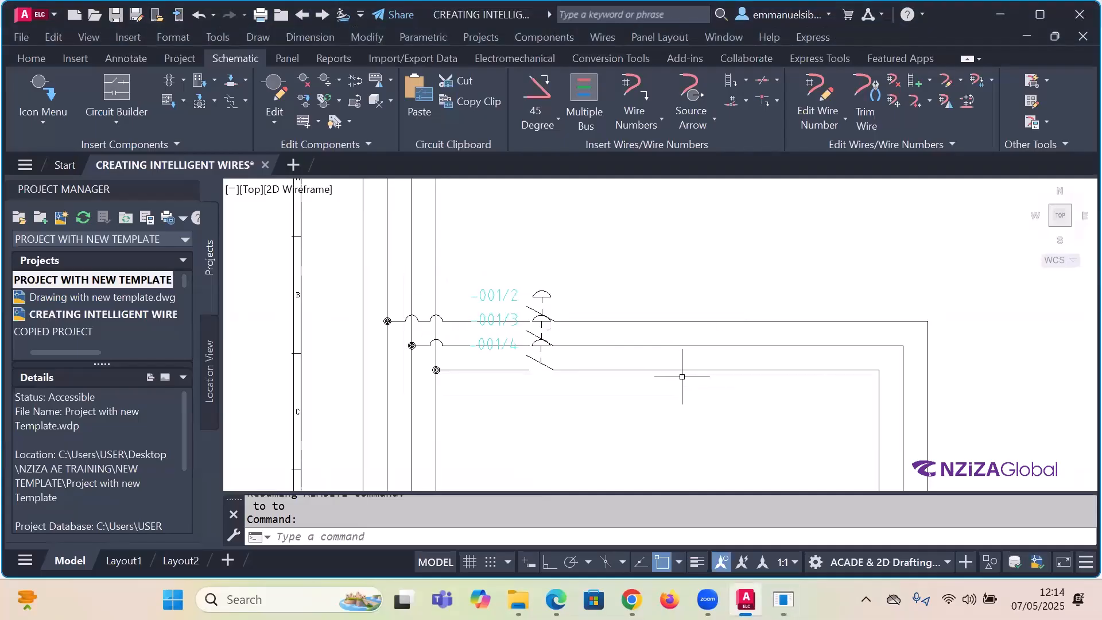
# - Examine the whole circuit from the vertical bus through the push buttons to the motor
pyautogui.scroll(2, 593, 369)
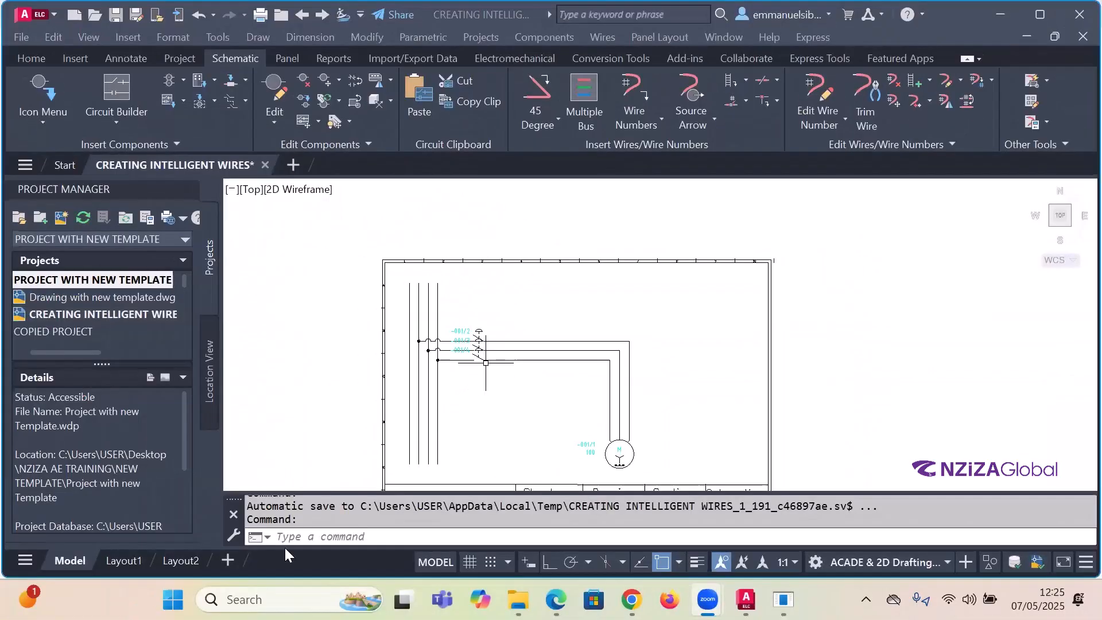
pyautogui.scroll(-2, 637, 280)
pyautogui.scroll(2, 628, 304)
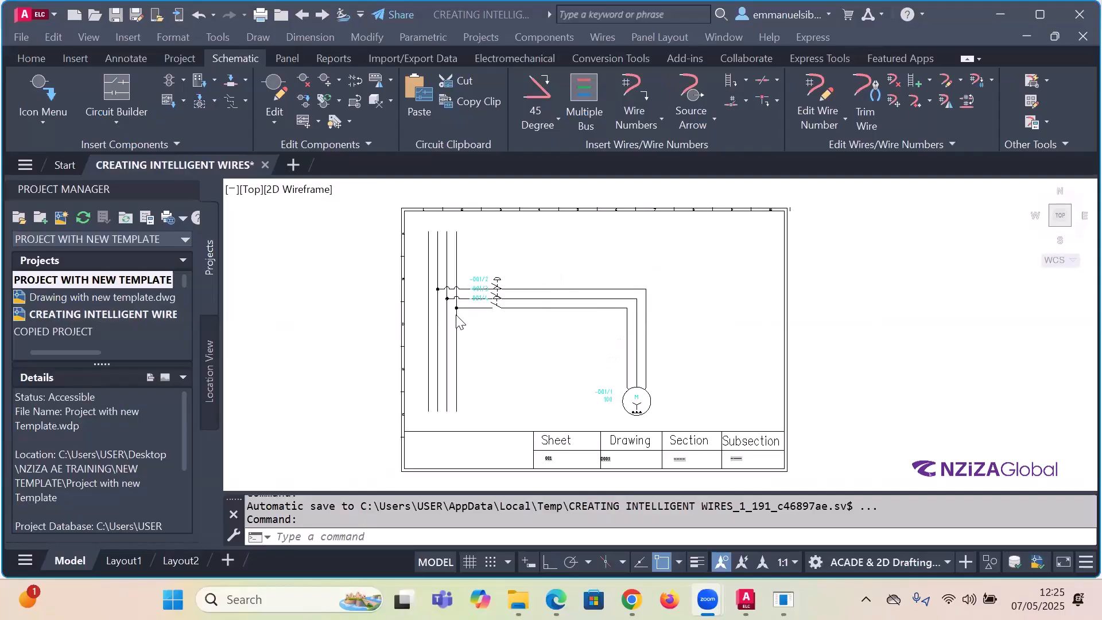
pyautogui.scroll(2, 451, 323)
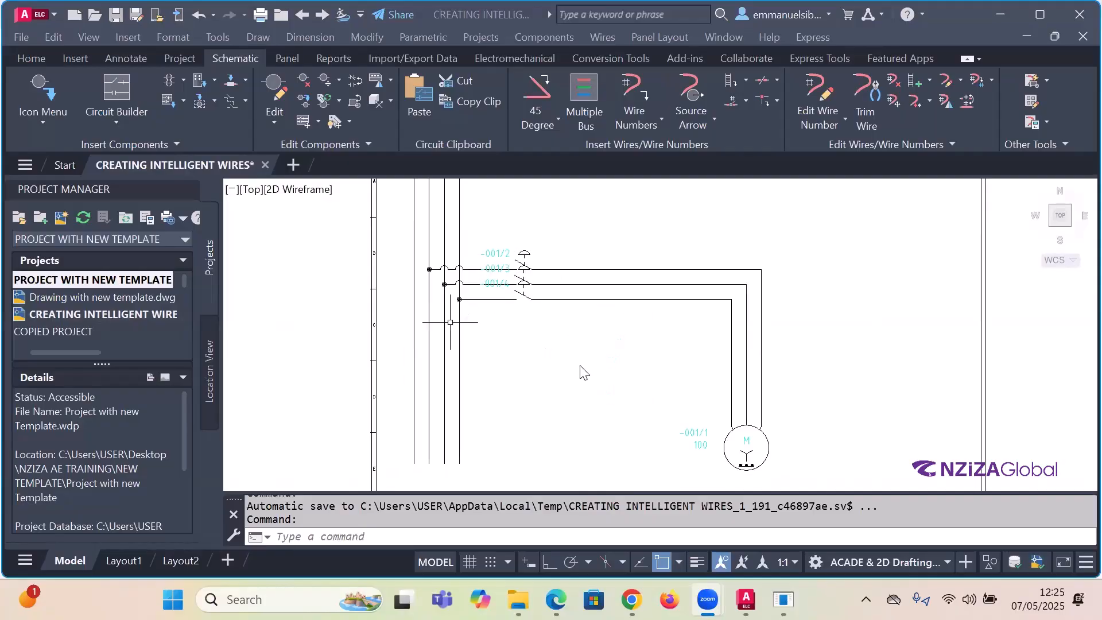
pyautogui.scroll(-3, 542, 318)
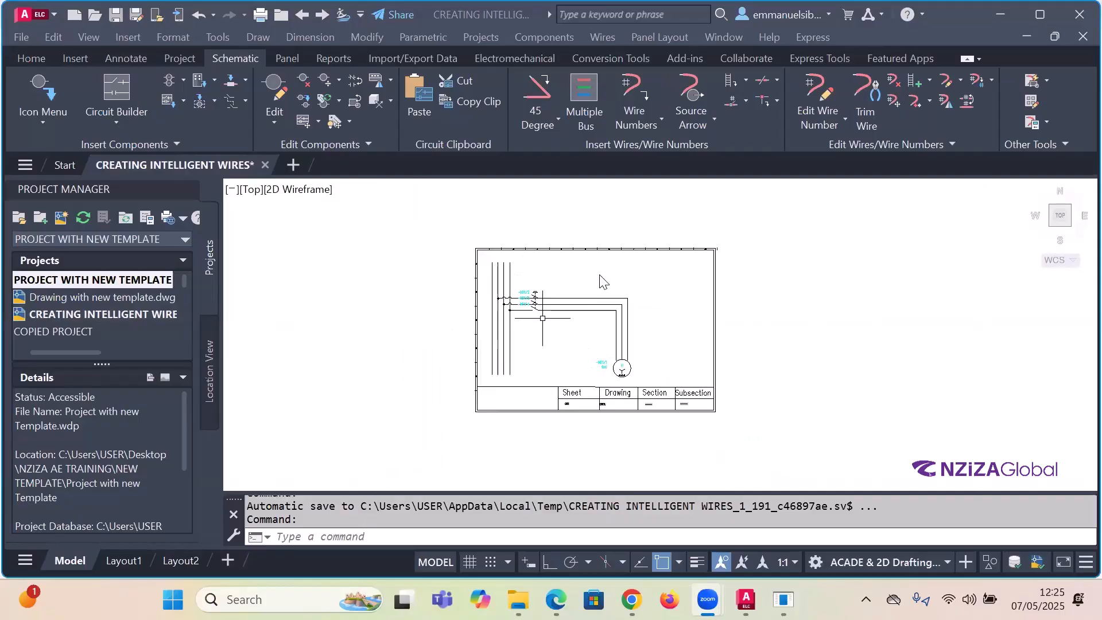
pyautogui.click(577, 337)
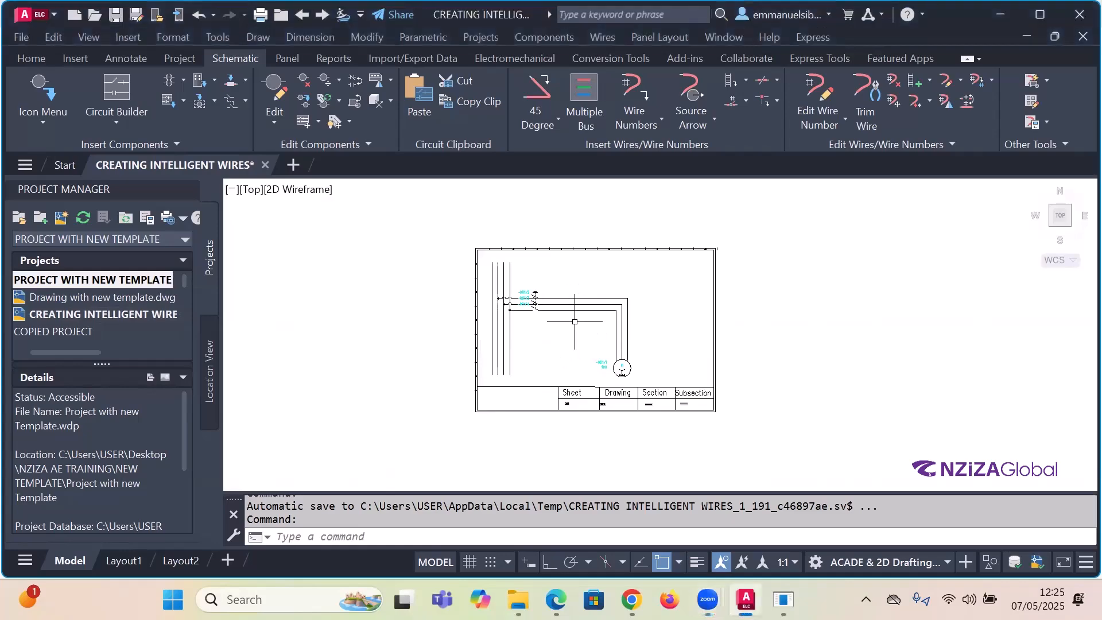
pyautogui.press('Escape')
pyautogui.scroll(3, 578, 303)
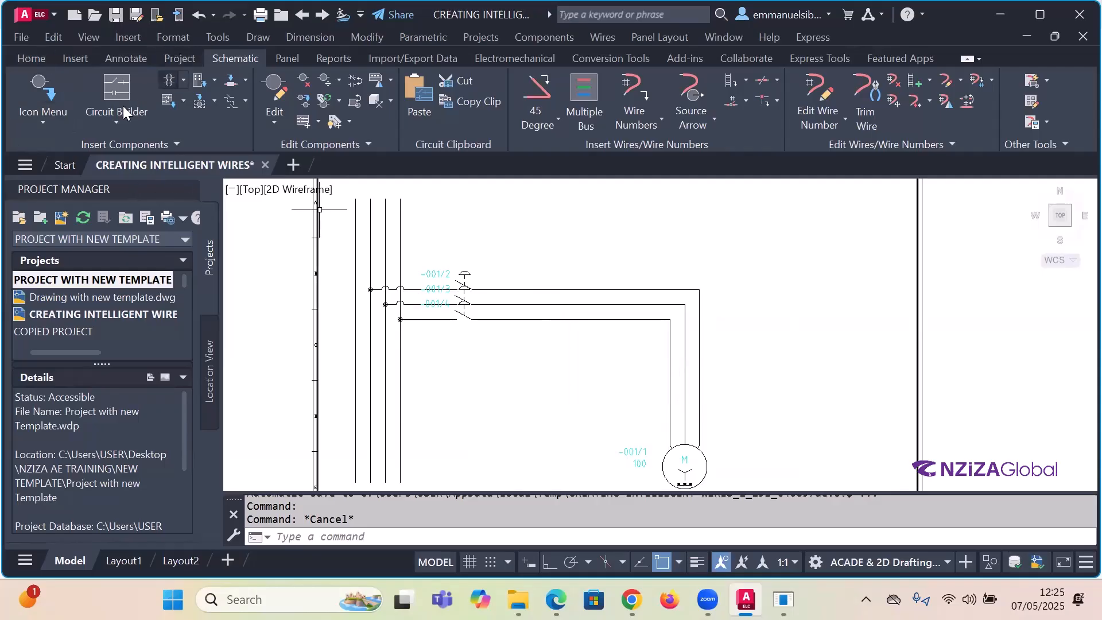
# - Insert multiple 3 Phase Fuse symbols along a vertical fence across the three horizontal wires, between the push buttons and the bend towards the motor
pyautogui.click(172, 87)
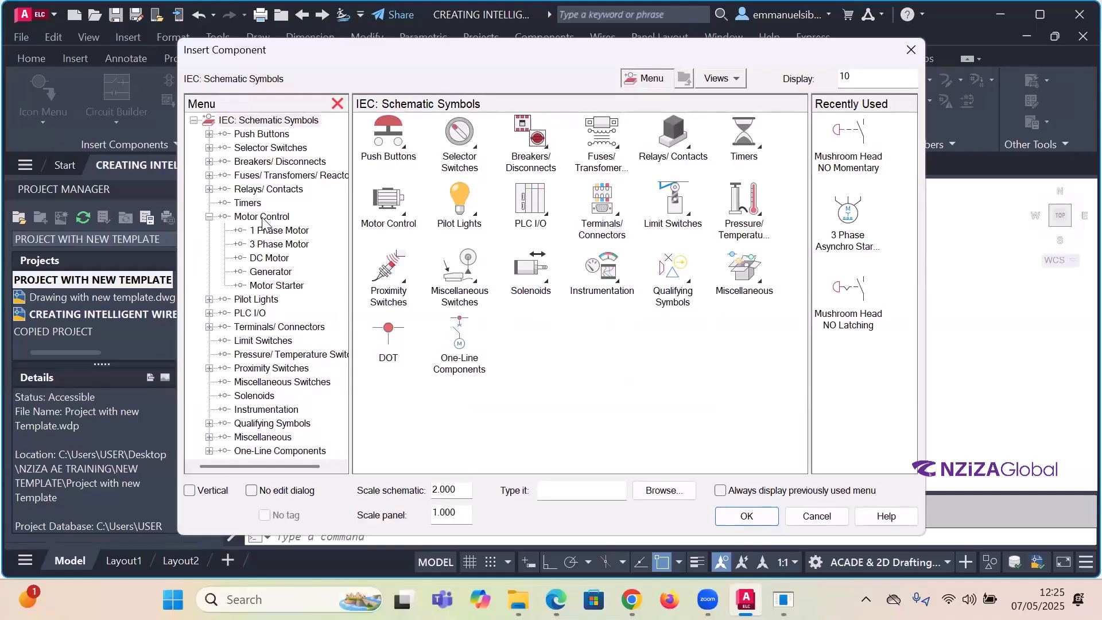
pyautogui.click(243, 177)
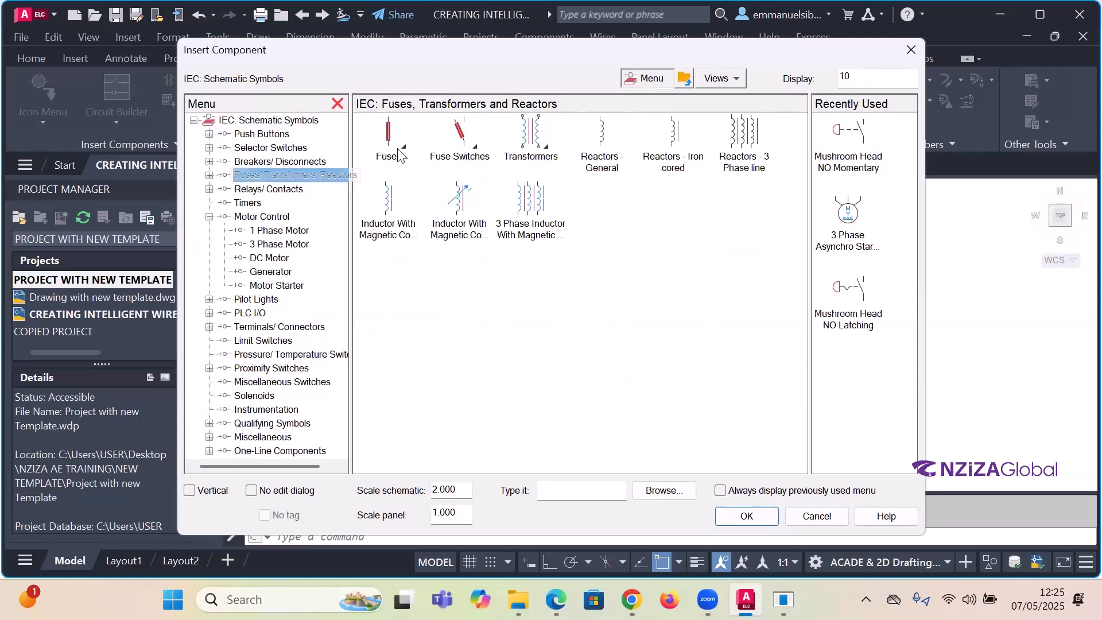
pyautogui.click(400, 154)
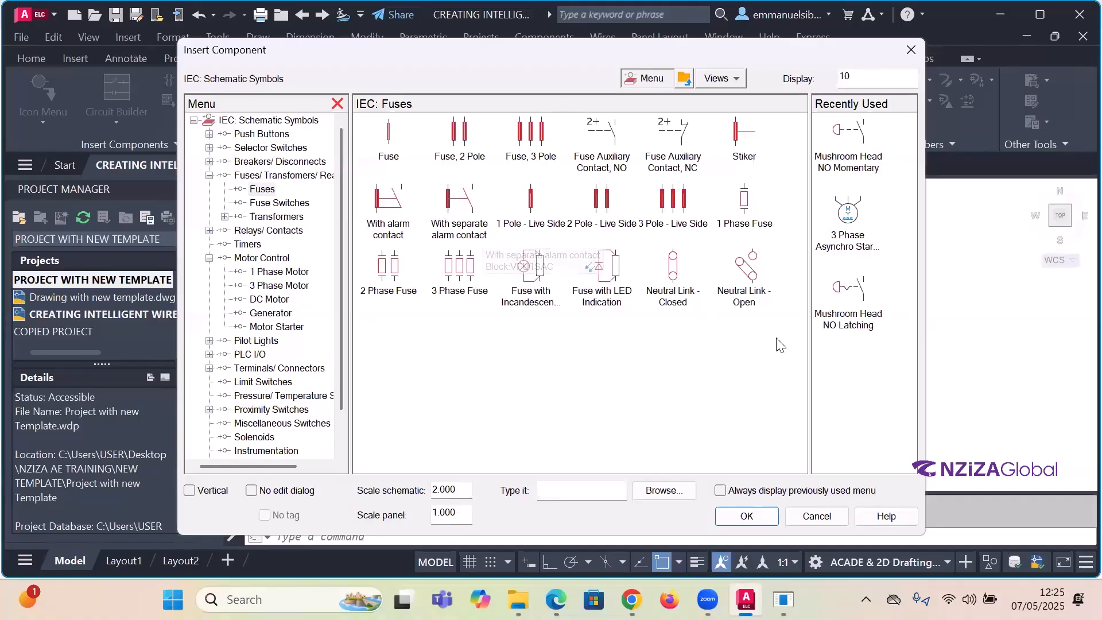
pyautogui.click(455, 285)
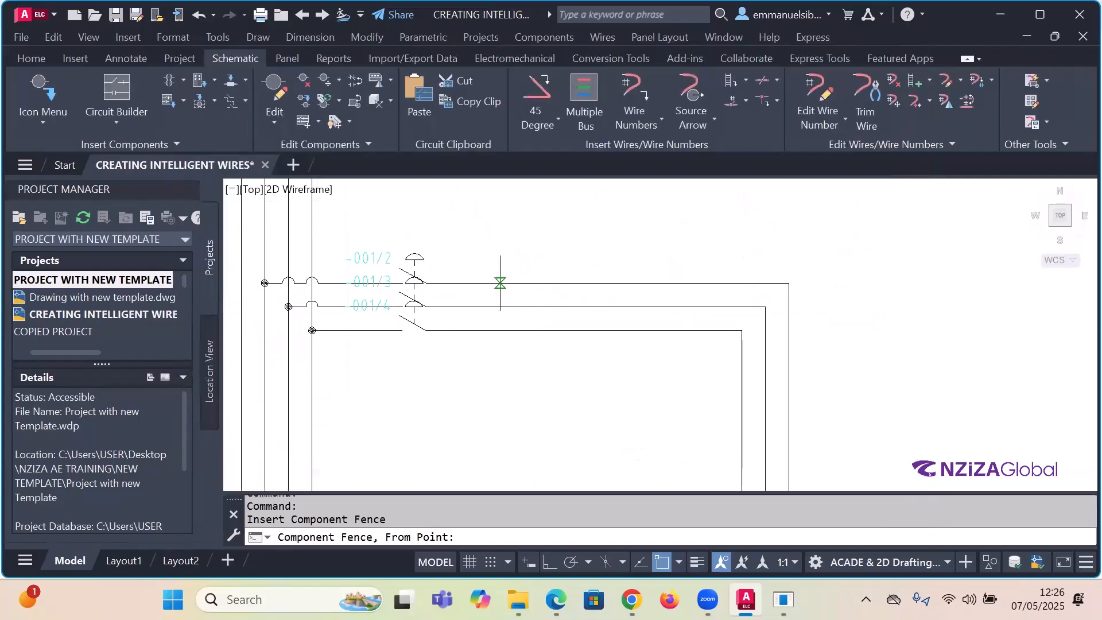
pyautogui.click(520, 283)
pyautogui.press('F8')
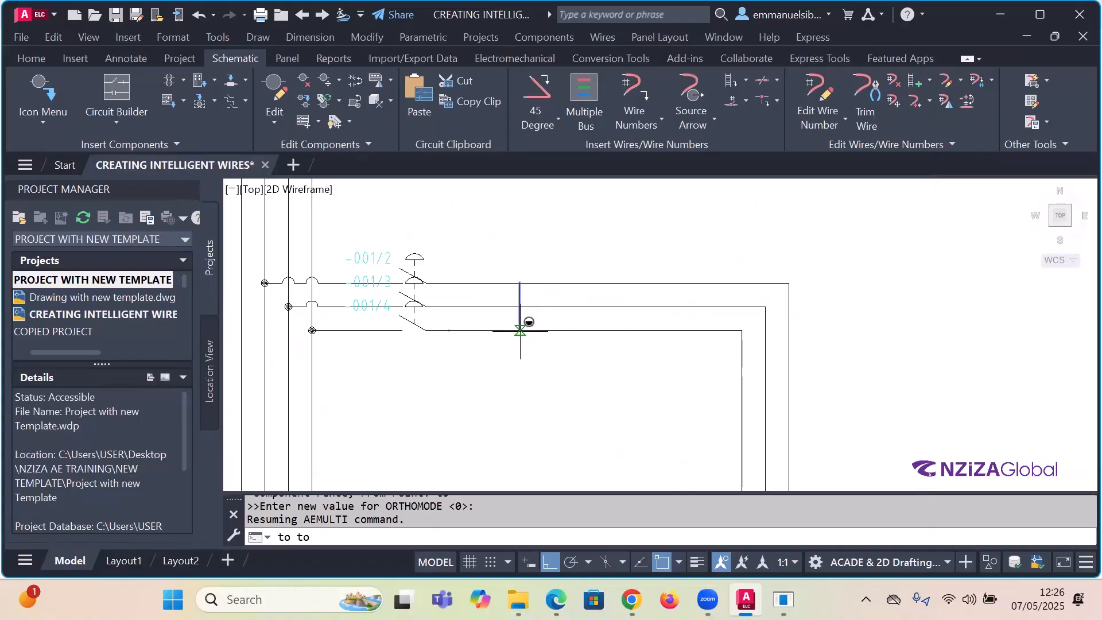
pyautogui.click(520, 331)
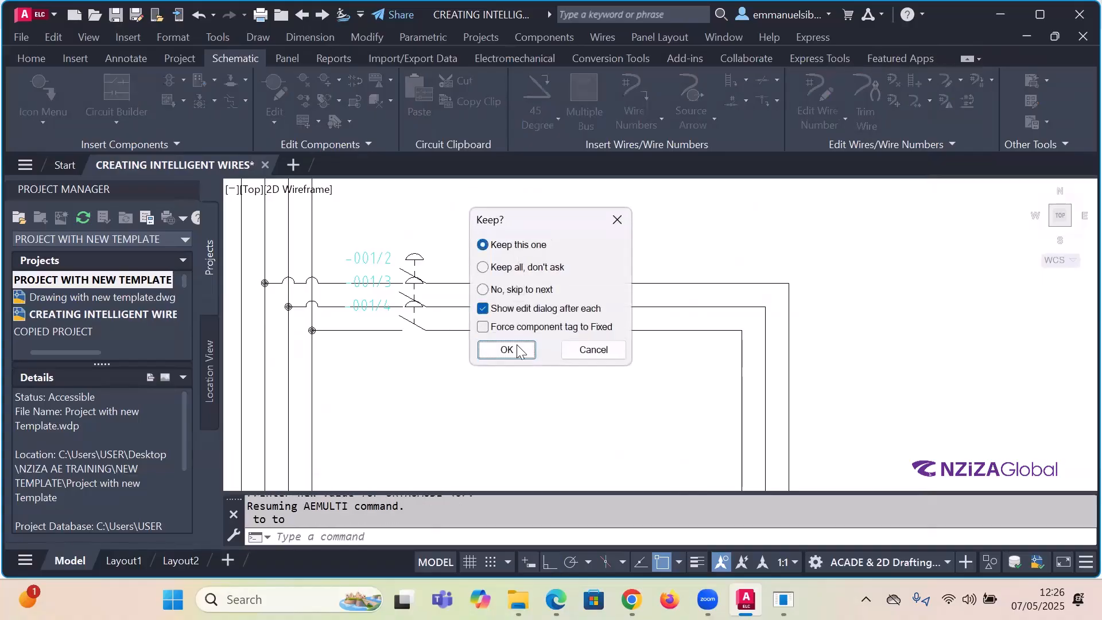
# - Keep the fuse on the first wire and assign it the BUSSMANN fast acting, current limiting 250VAC, 100 A fuse KTN-R-100 from the catalog
pyautogui.click(507, 350)
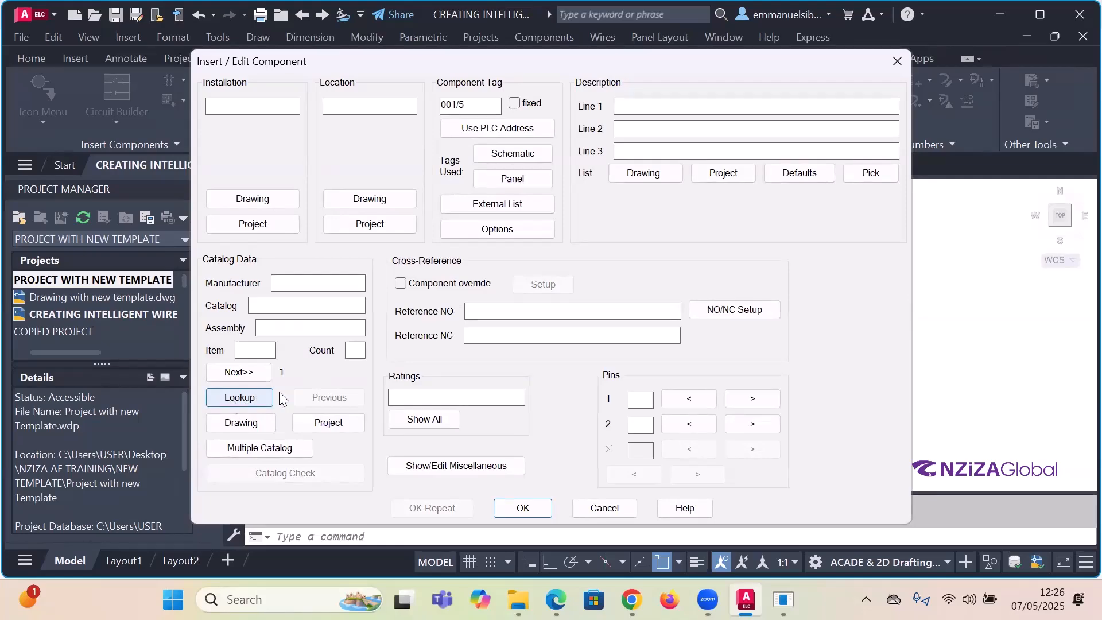
pyautogui.click(233, 397)
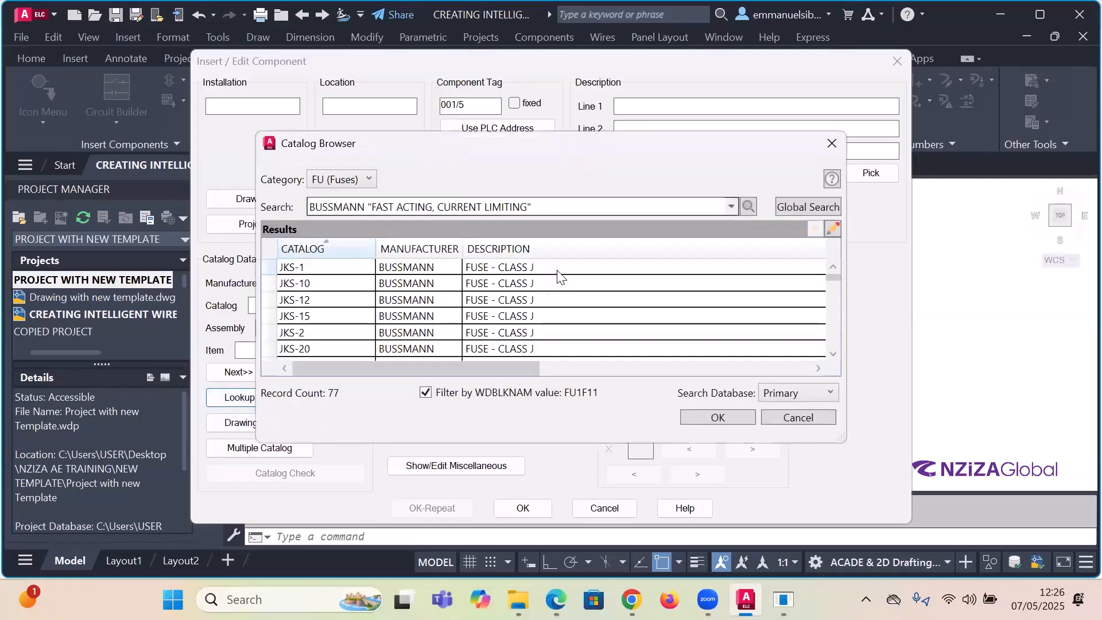
pyautogui.moveTo(529, 374); pyautogui.dragTo(796, 373)
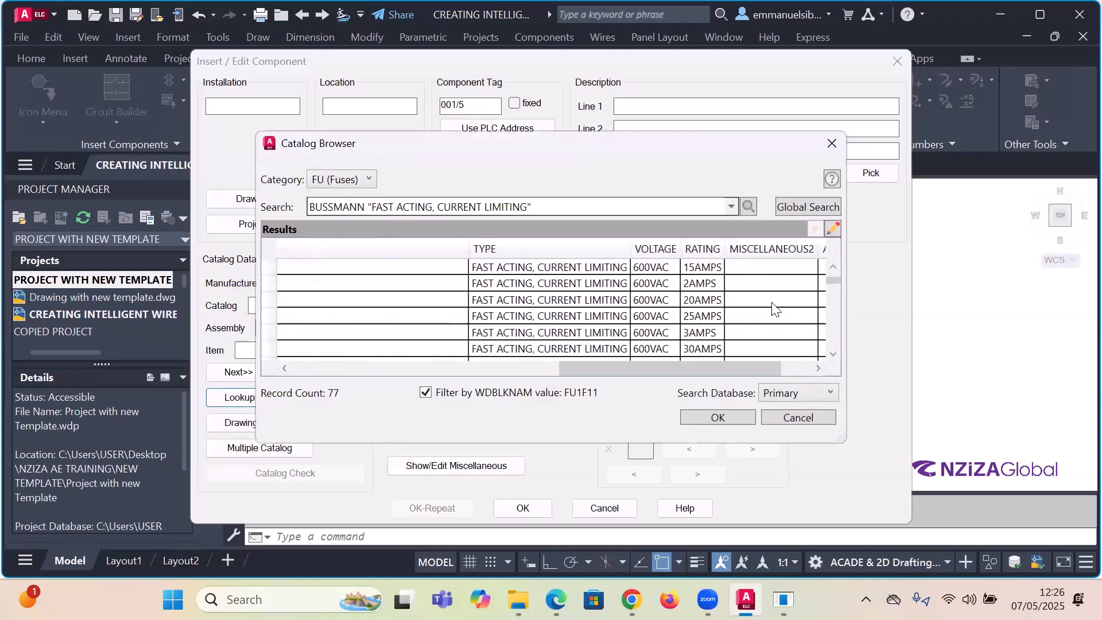
pyautogui.scroll(-1, 733, 284)
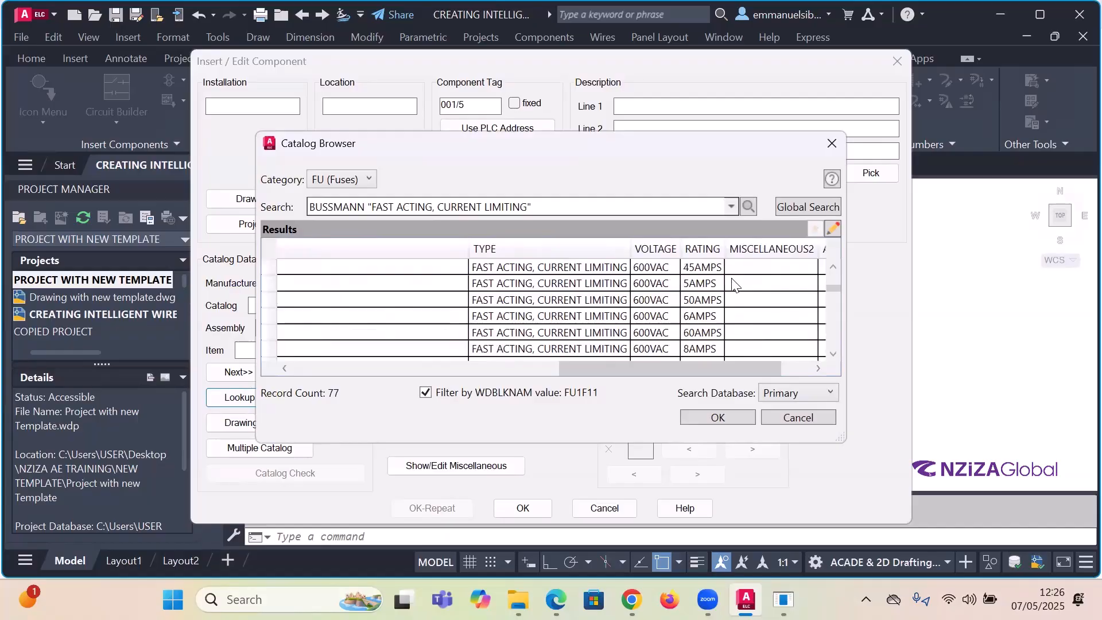
pyautogui.scroll(-3, 733, 285)
pyautogui.click(699, 350)
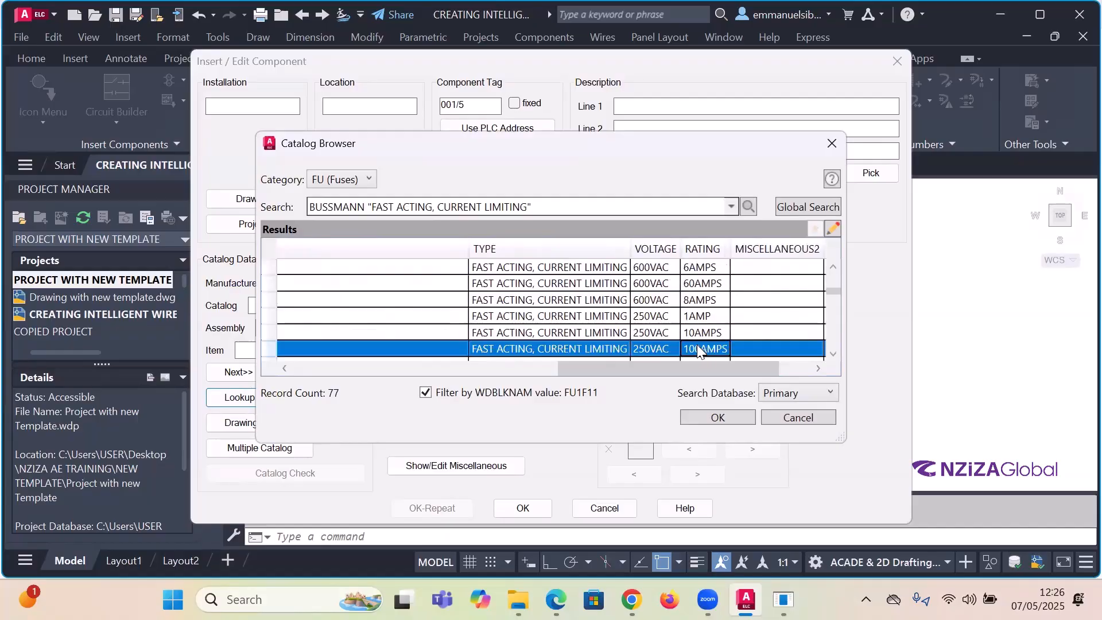
pyautogui.click(707, 416)
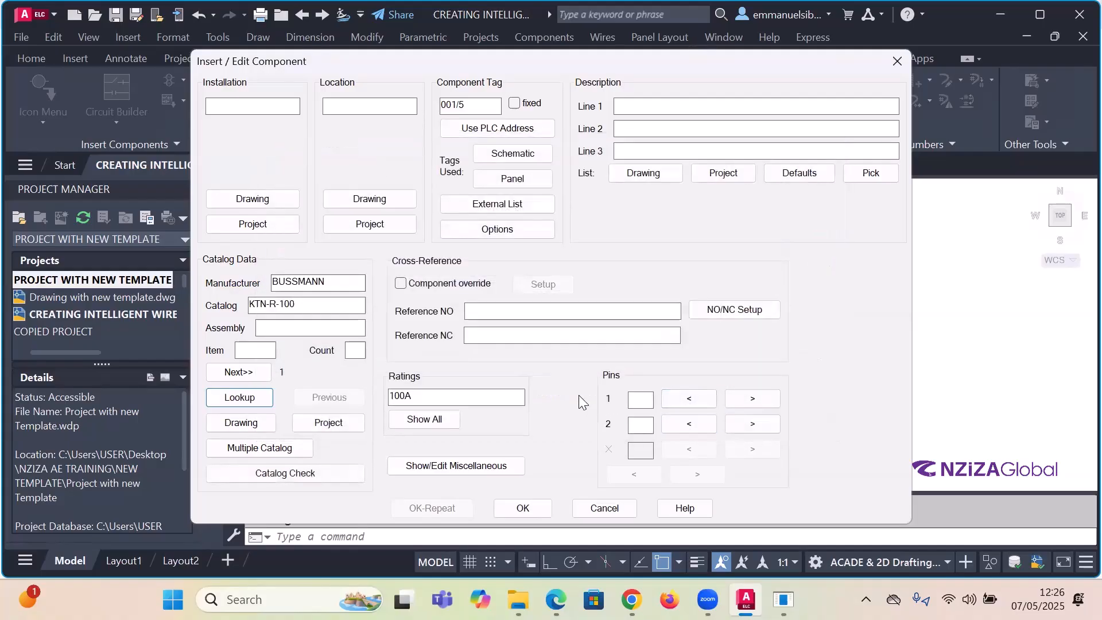
# - Set the fuse's pins to 1 and 2, accept the component data and map the symbol to the catalog number
pyautogui.click(643, 397)
pyautogui.write('2')
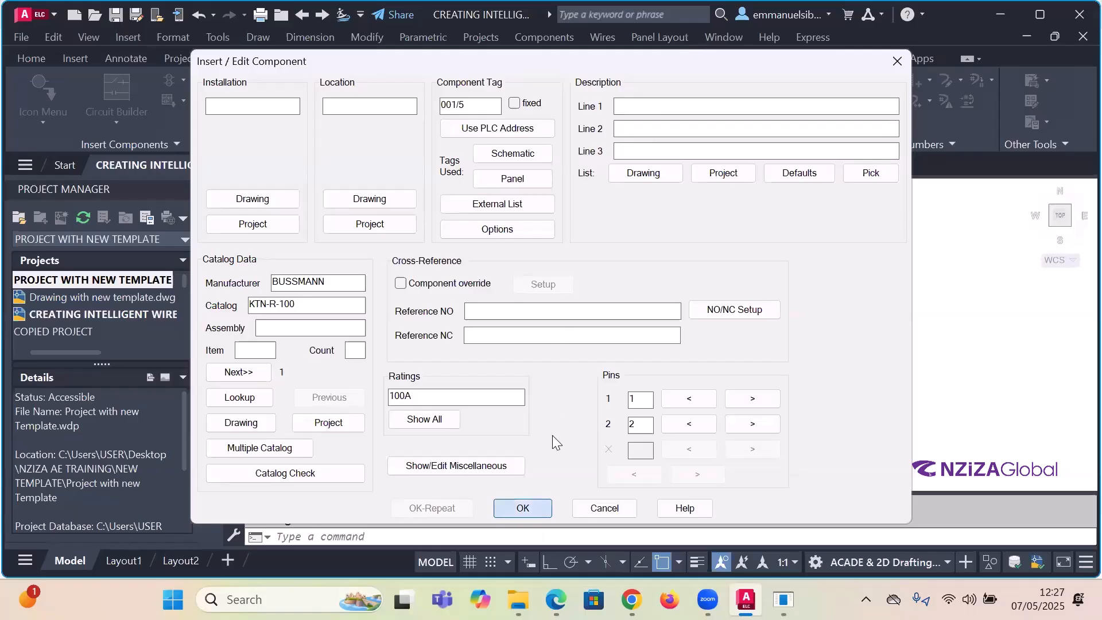
pyautogui.press('Return')
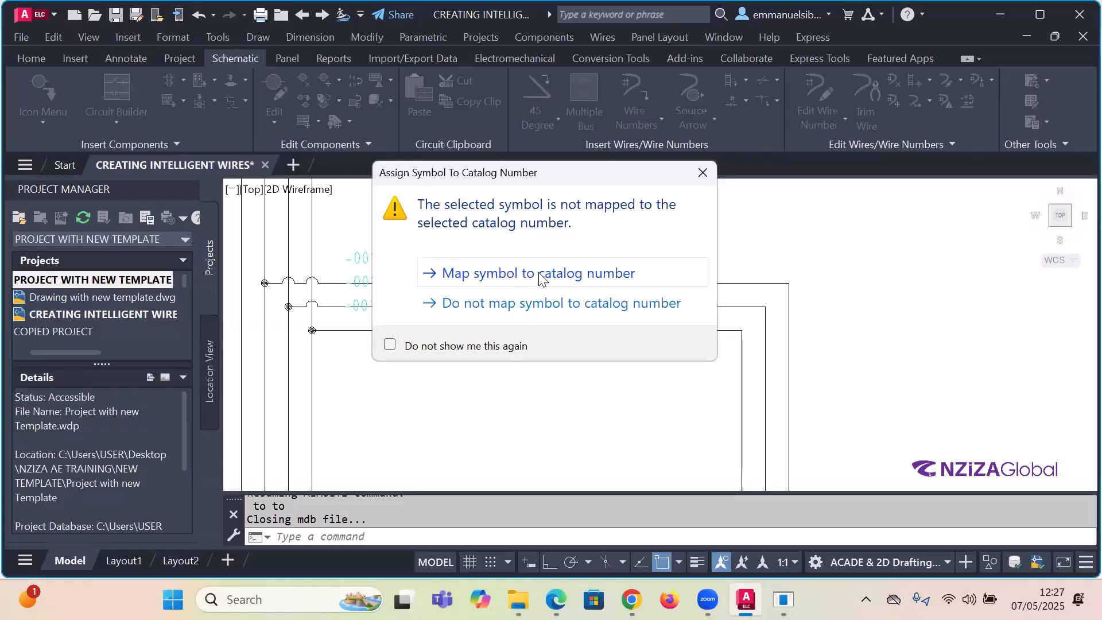
pyautogui.click(574, 275)
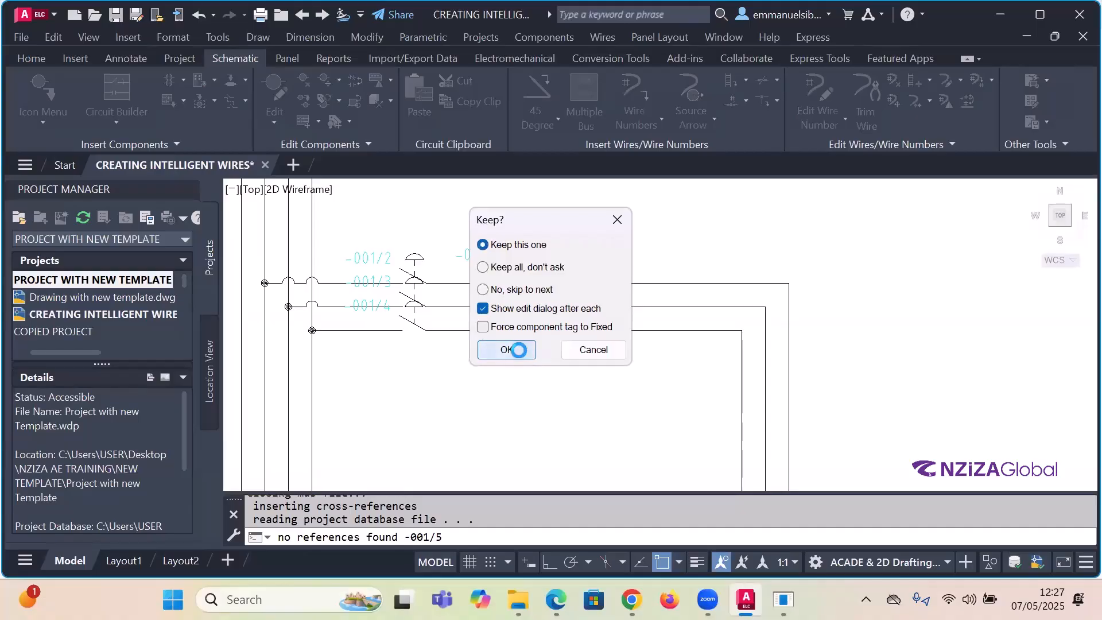
# - Keep the fuse on the second and third wires, accepting the same catalog, rating and pin data for each
pyautogui.click(518, 350)
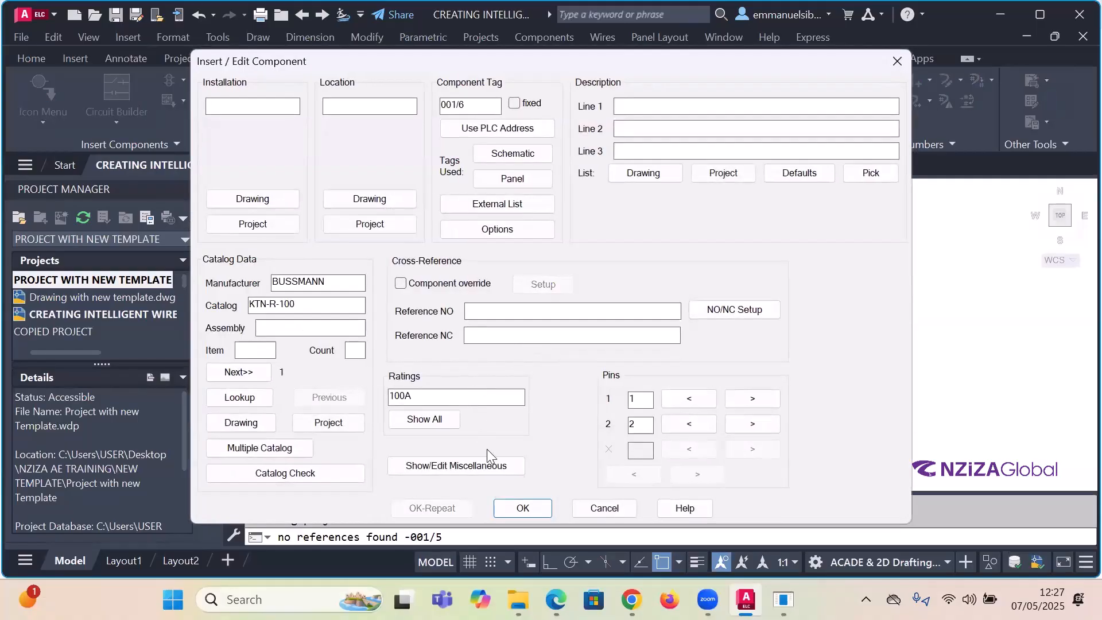
pyautogui.press('Return')
pyautogui.click(509, 349)
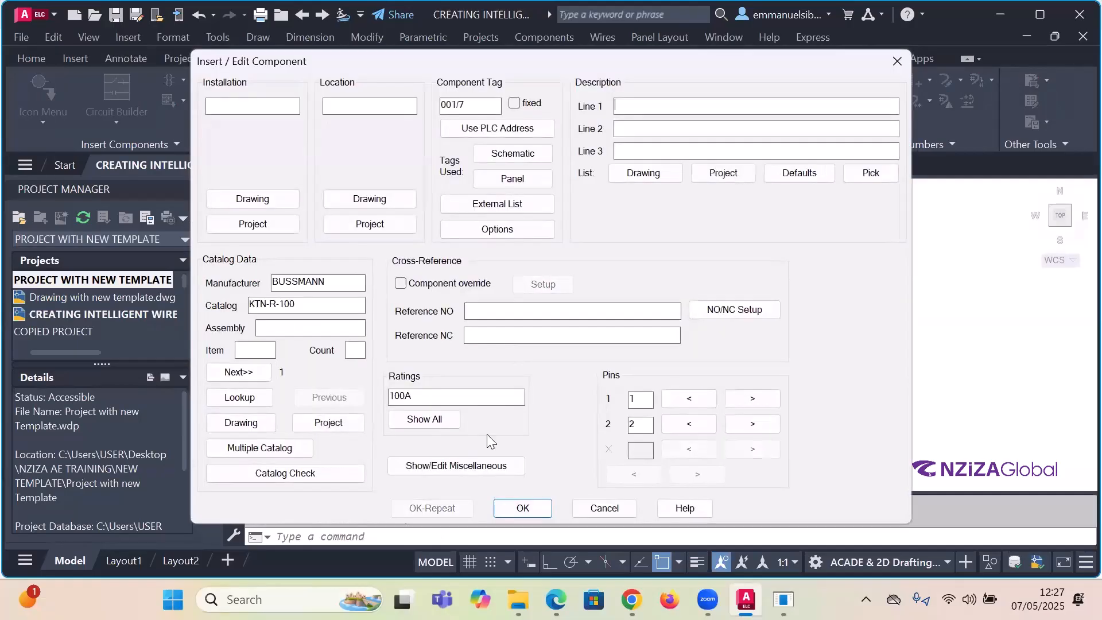
pyautogui.click(523, 508)
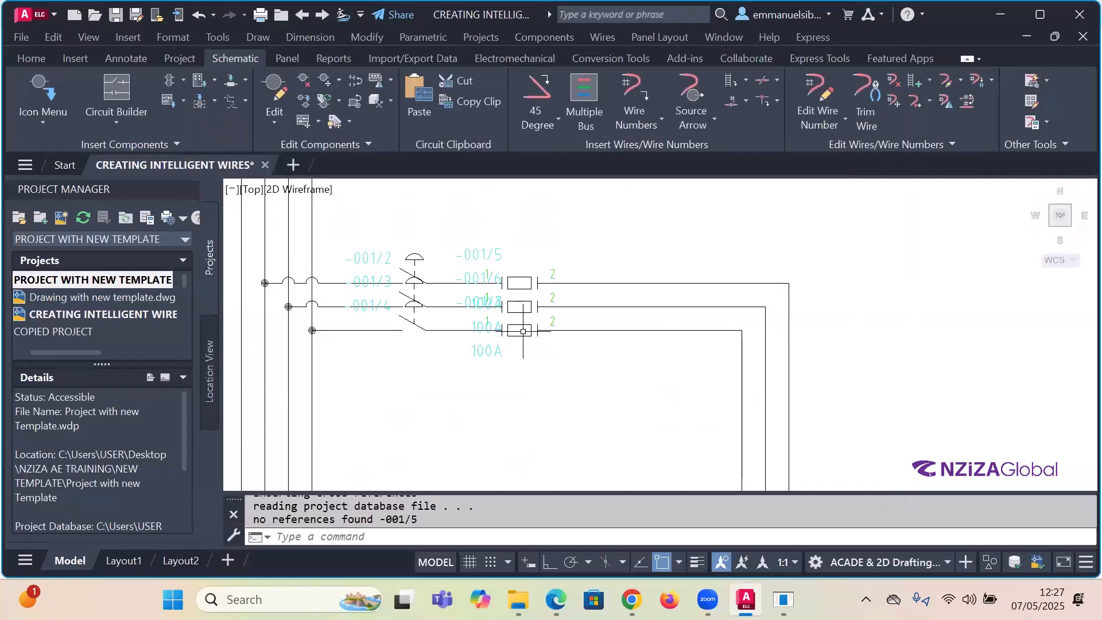
# - Examine the fuses on the three wires and the circuit down to the motor, dismissing any resolution warnings
pyautogui.scroll(3, 558, 317)
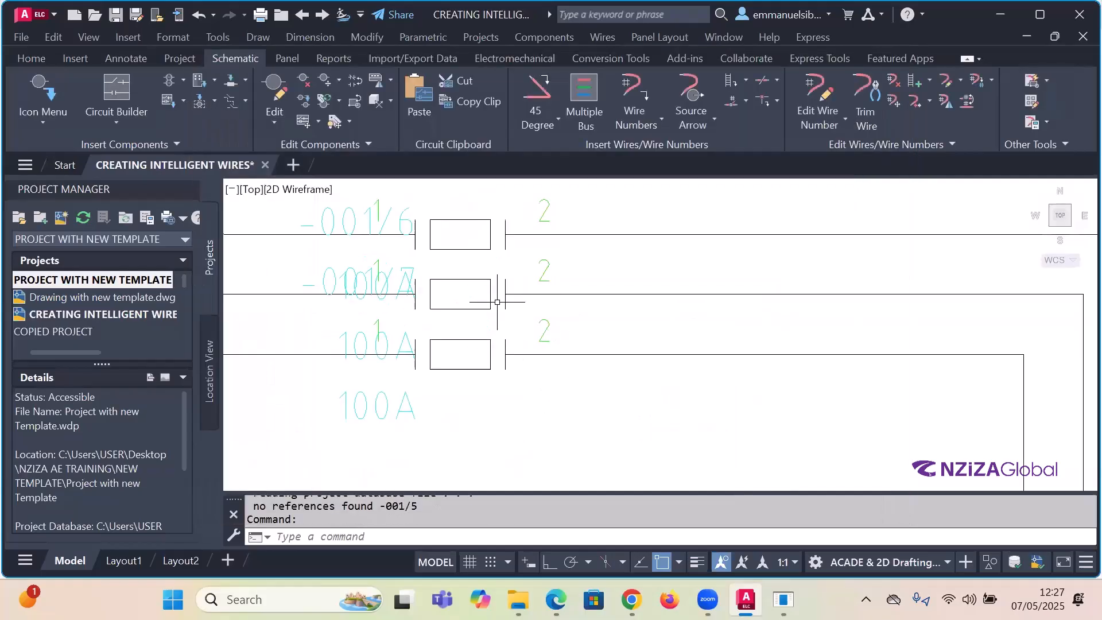
pyautogui.scroll(-3, 504, 296)
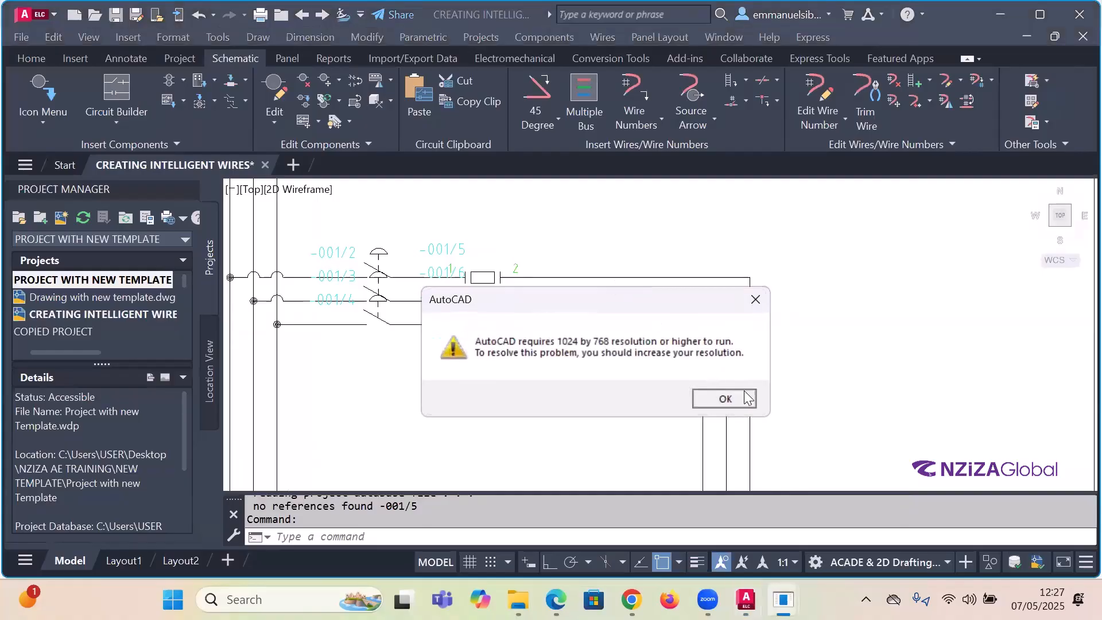
pyautogui.click(725, 398)
pyautogui.scroll(-3, 623, 297)
pyautogui.scroll(3, 623, 297)
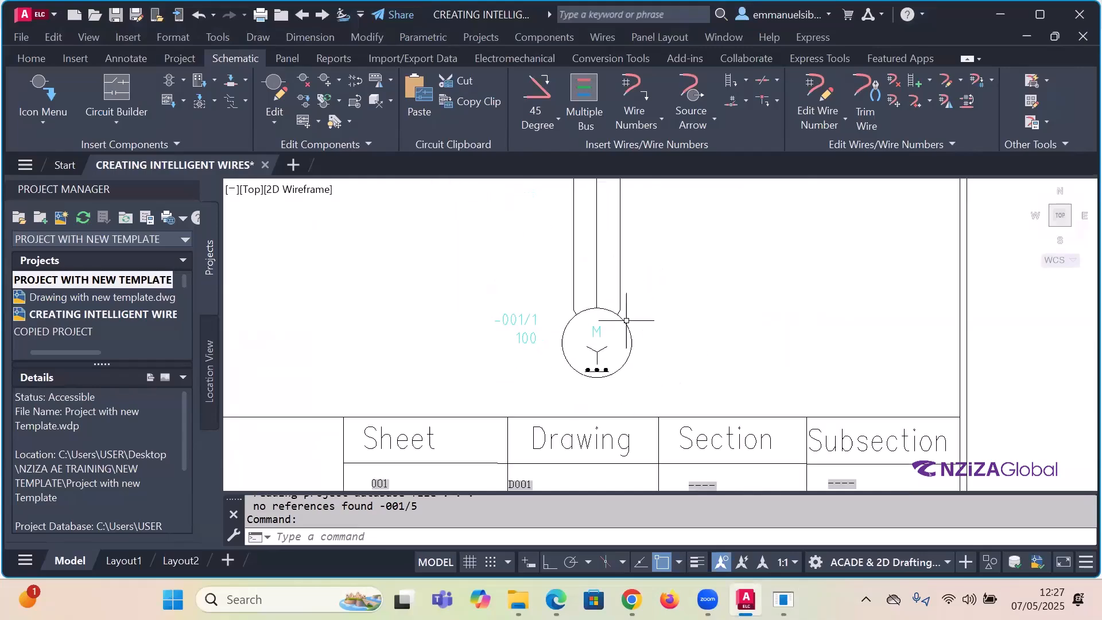
pyautogui.scroll(-4, 659, 304)
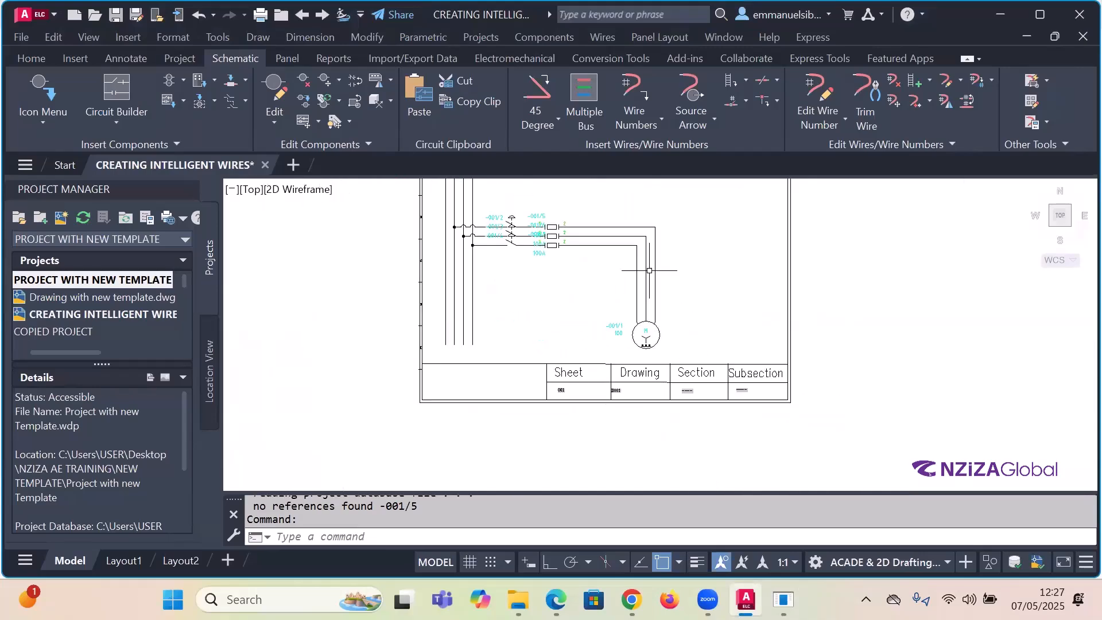
pyautogui.scroll(4, 611, 216)
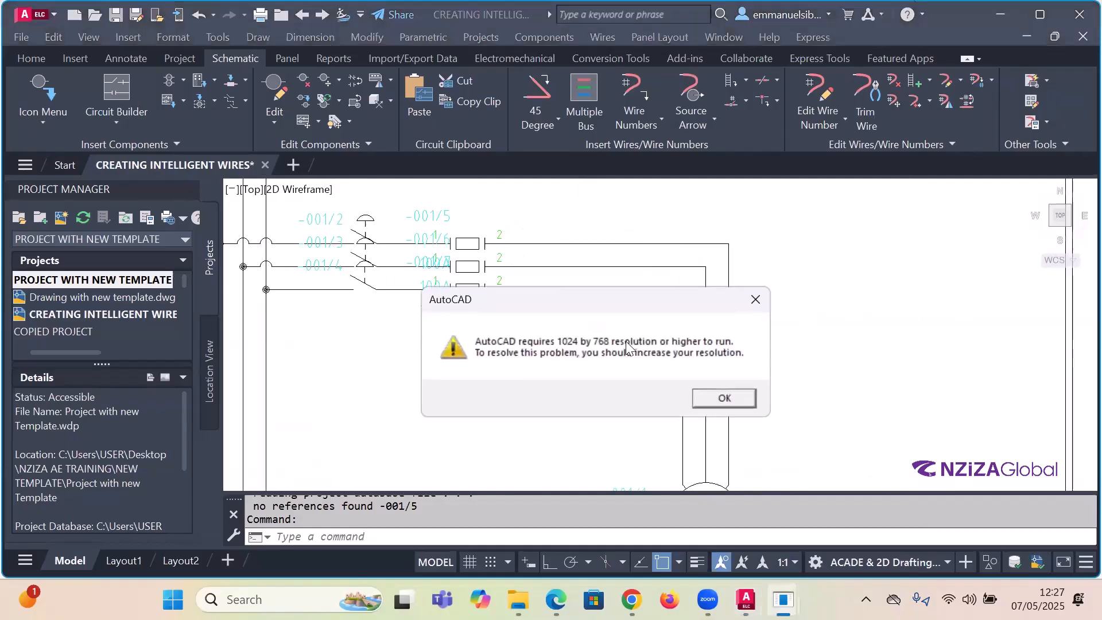
pyautogui.click(759, 415)
pyautogui.click(724, 398)
pyautogui.scroll(4, 575, 246)
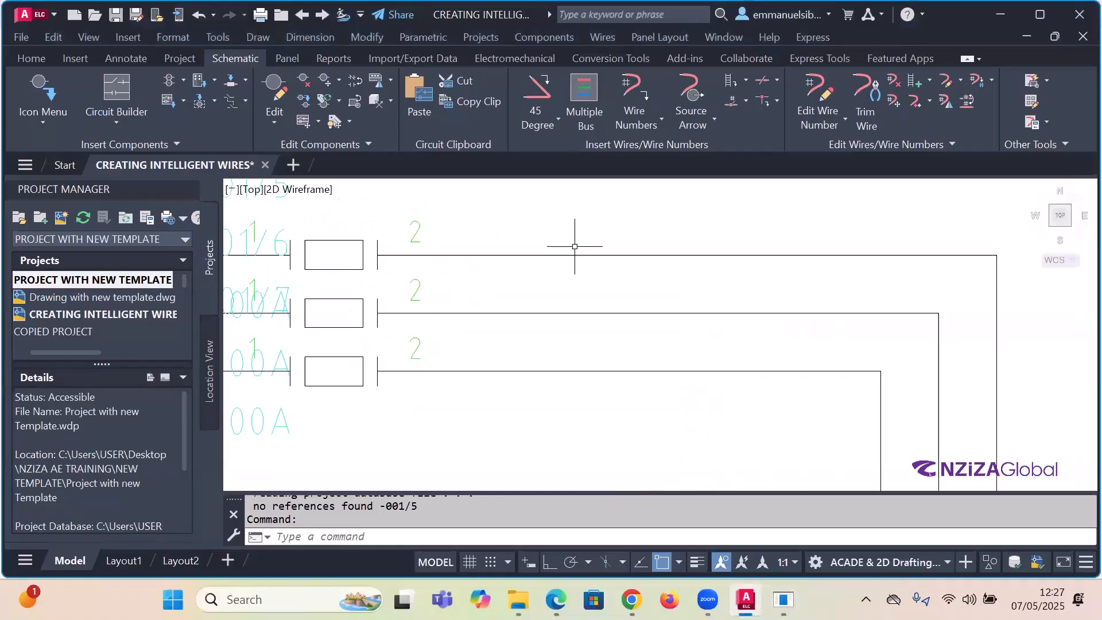
pyautogui.scroll(-4, 597, 319)
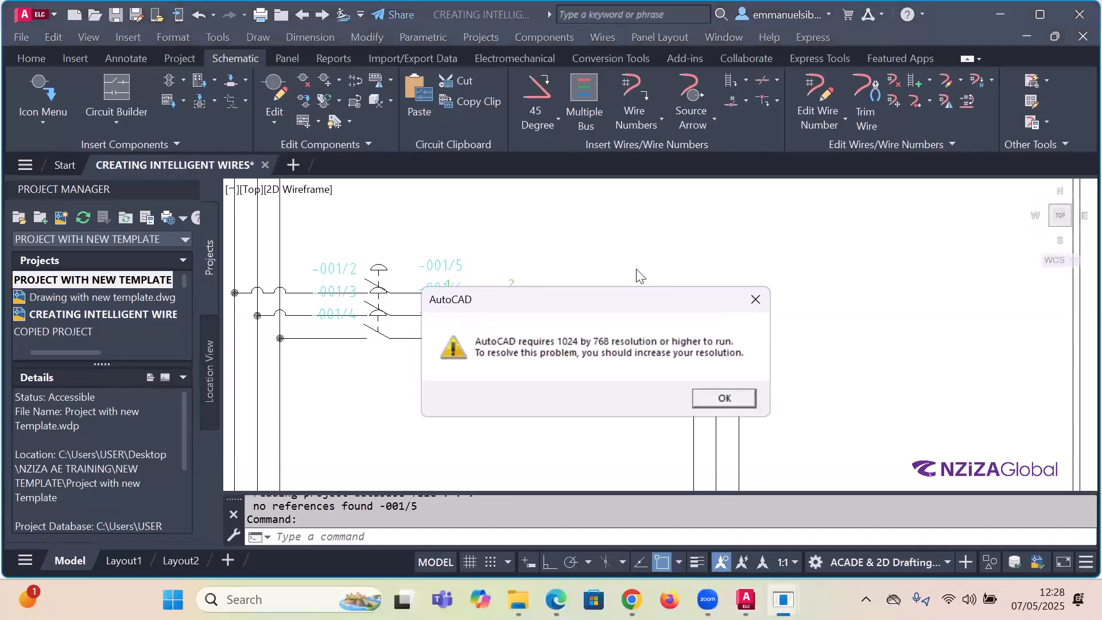
pyautogui.click(719, 400)
pyautogui.scroll(-2, 701, 299)
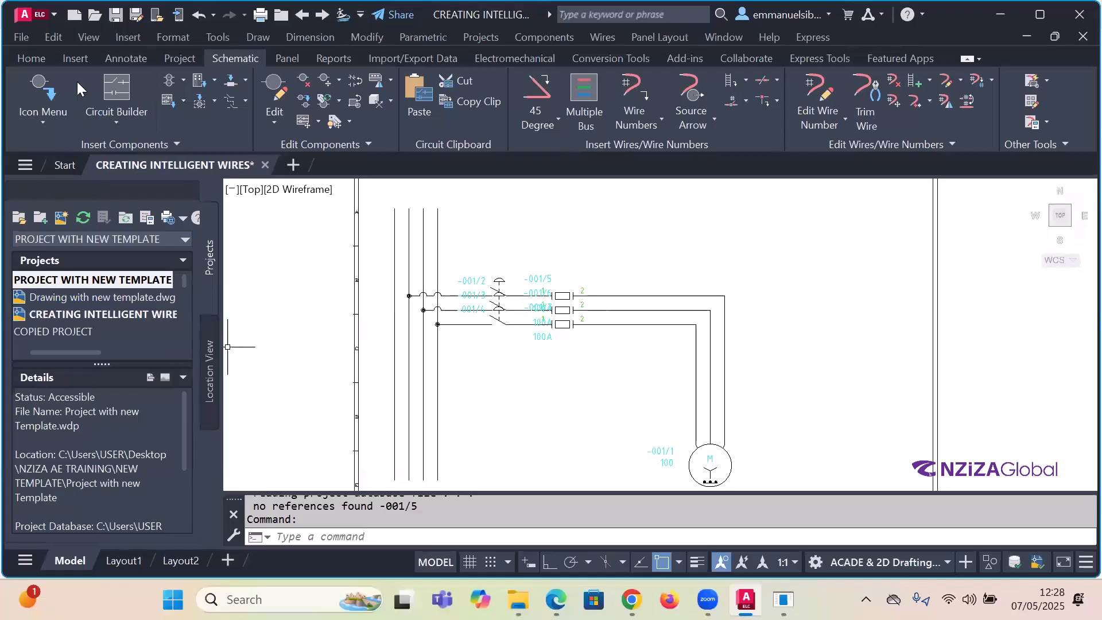
# - Insert multiple Relay Coil symbols along a vertical fence across the three horizontal wires, between the fuses and the bend towards the motor
pyautogui.click(170, 80)
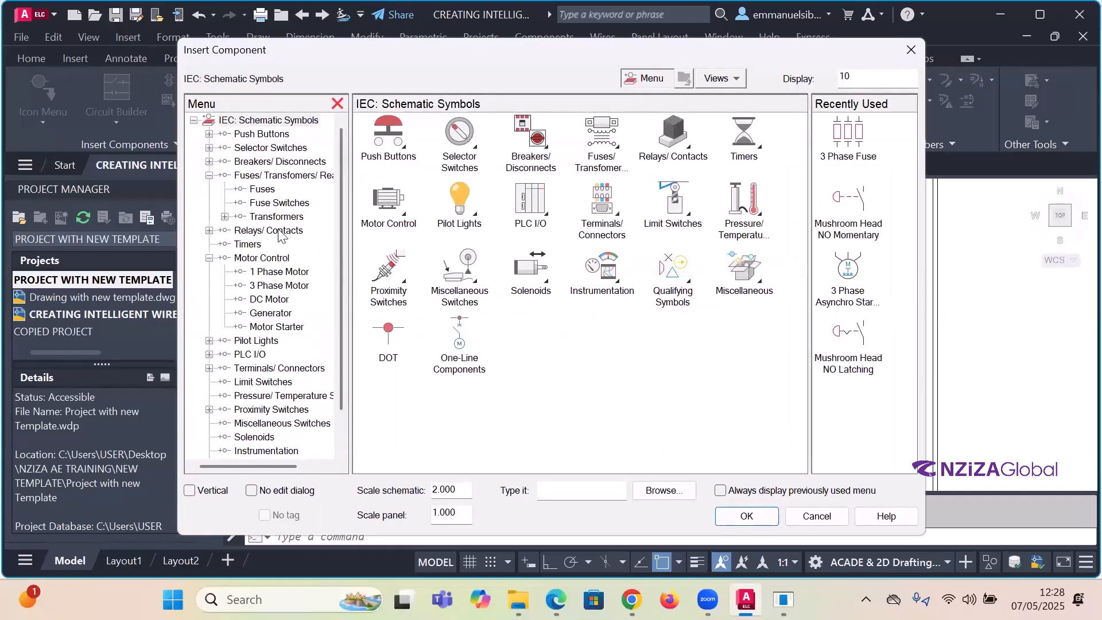
pyautogui.click(268, 230)
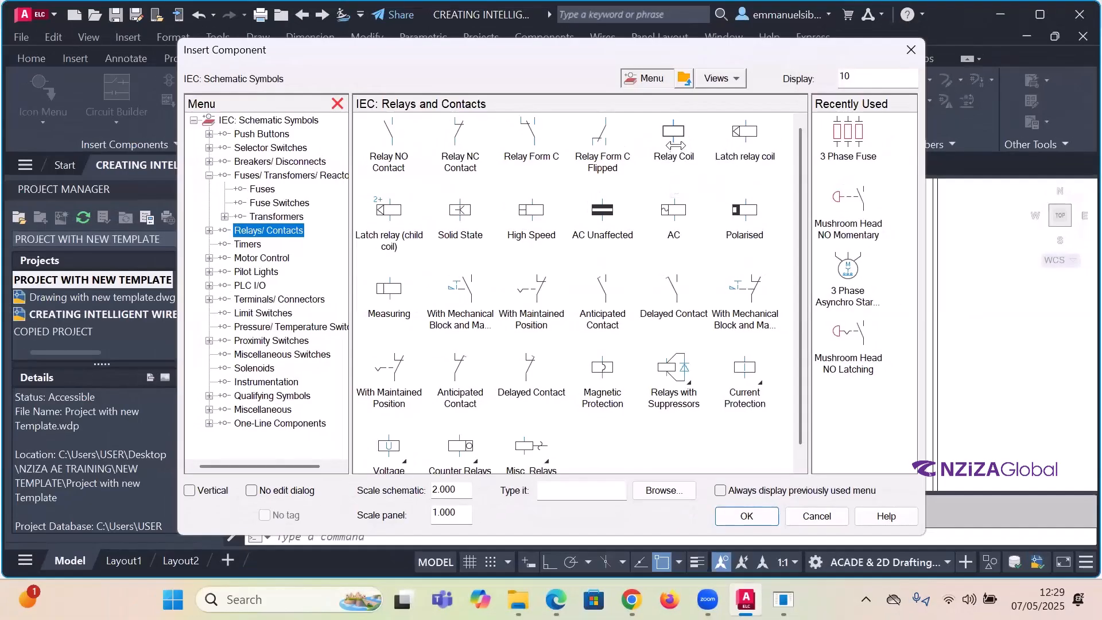
pyautogui.click(675, 145)
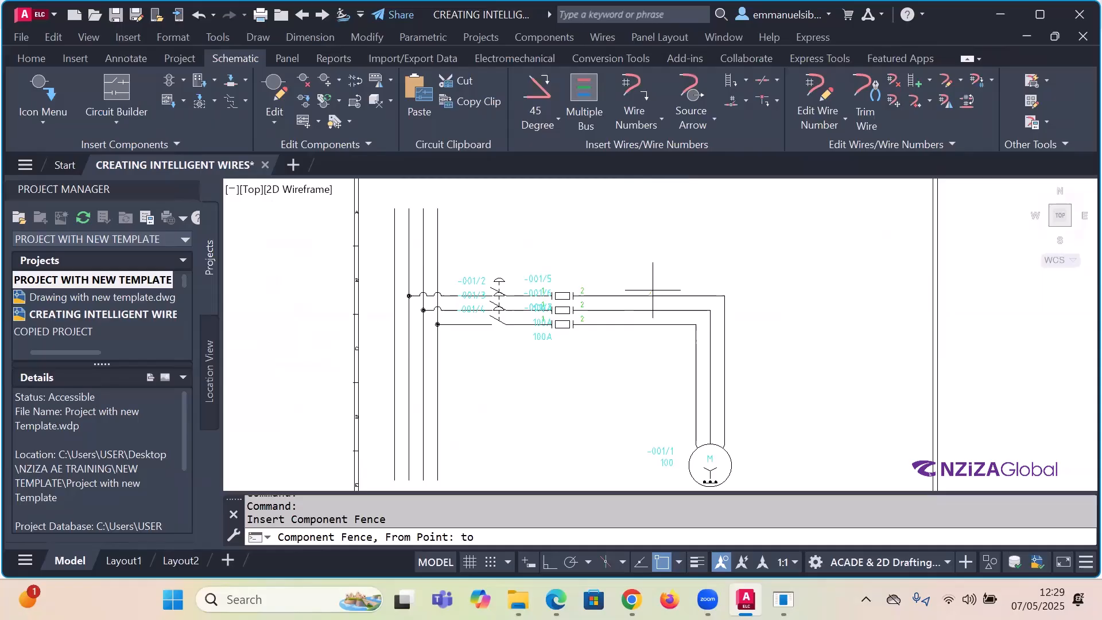
pyautogui.press('F8')
pyautogui.scroll(4, 652, 322)
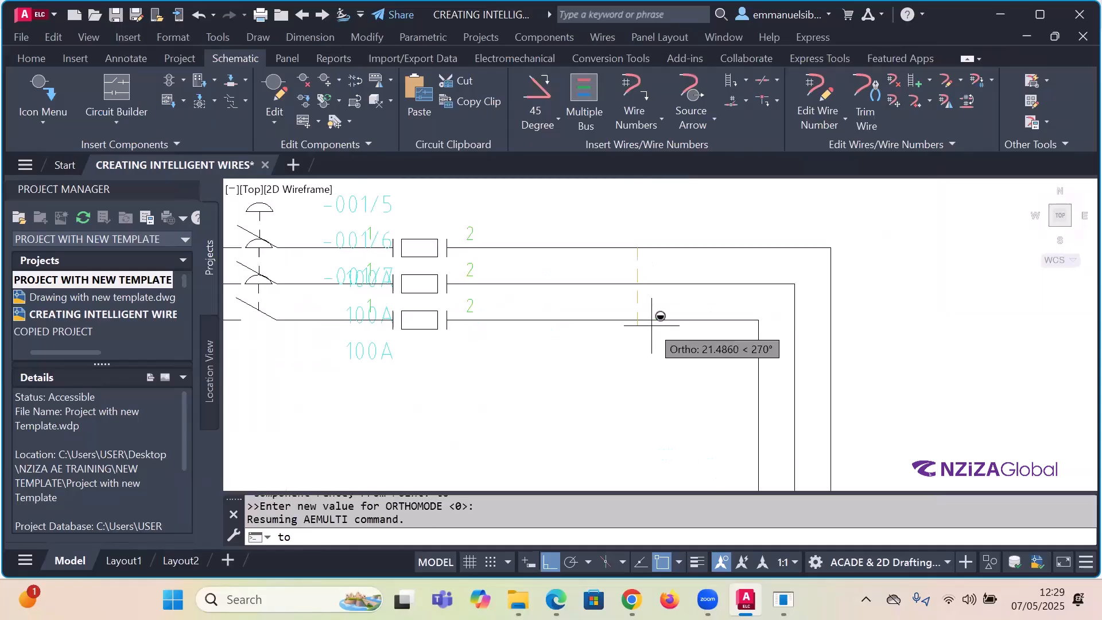
pyautogui.click(640, 319)
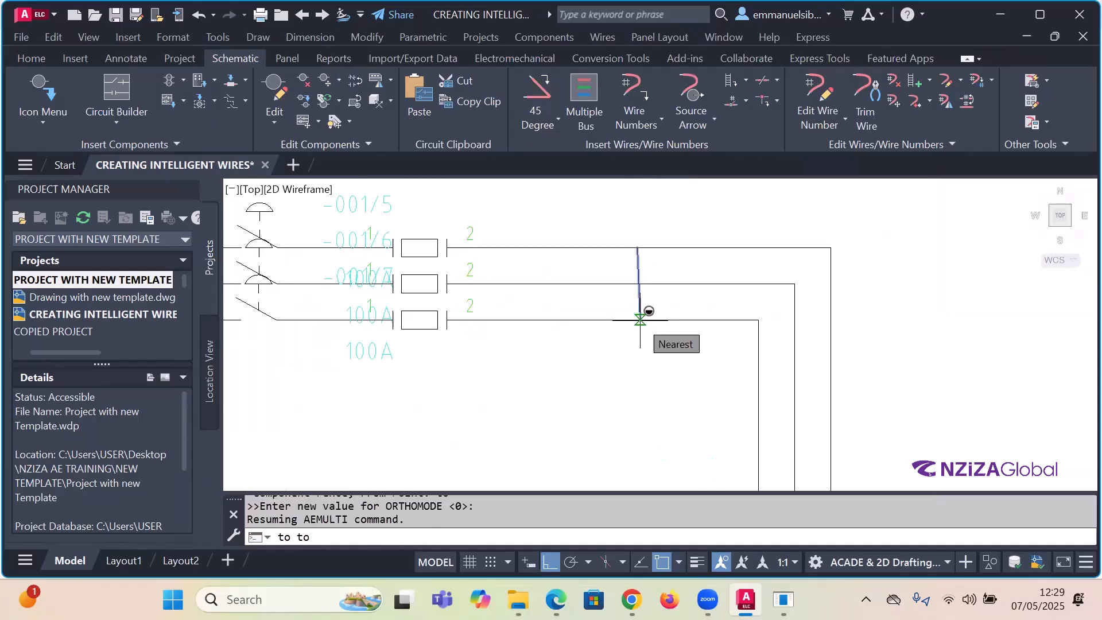
pyautogui.hotkey('ctrl', 'z')
pyautogui.press('F8')
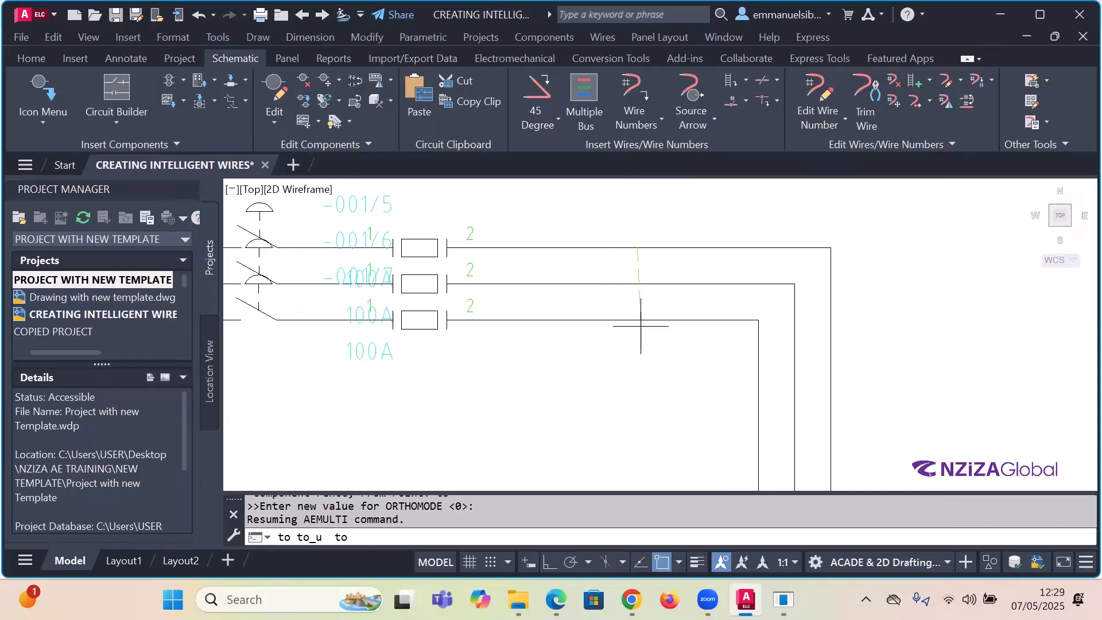
pyautogui.press('F8')
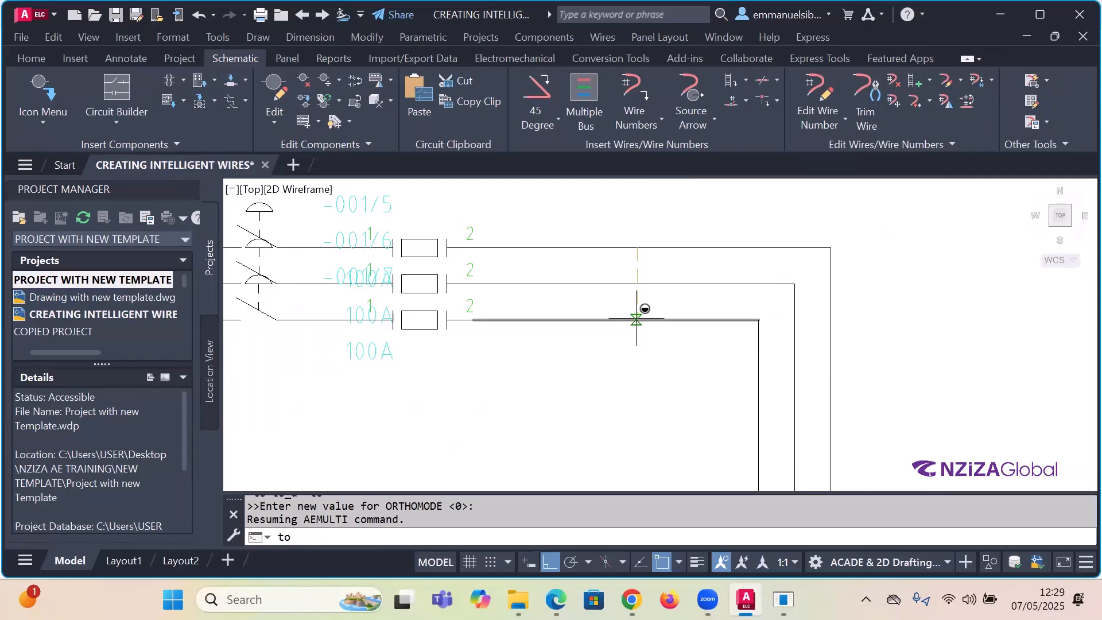
pyautogui.scroll(5, 636, 320)
pyautogui.click(629, 321)
pyautogui.press('F8')
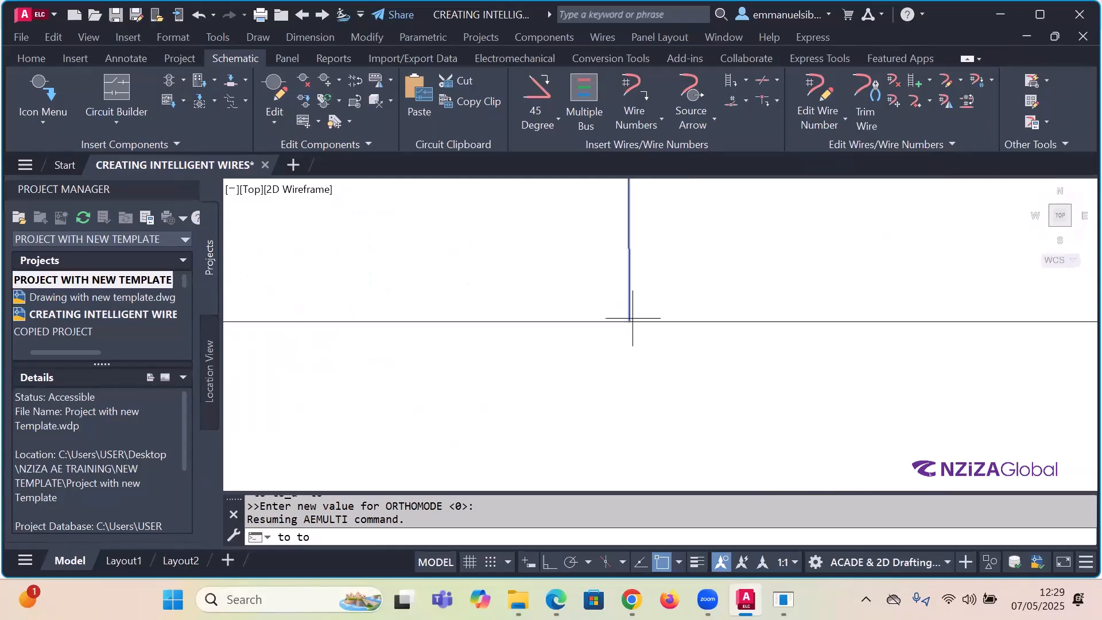
pyautogui.press('Return')
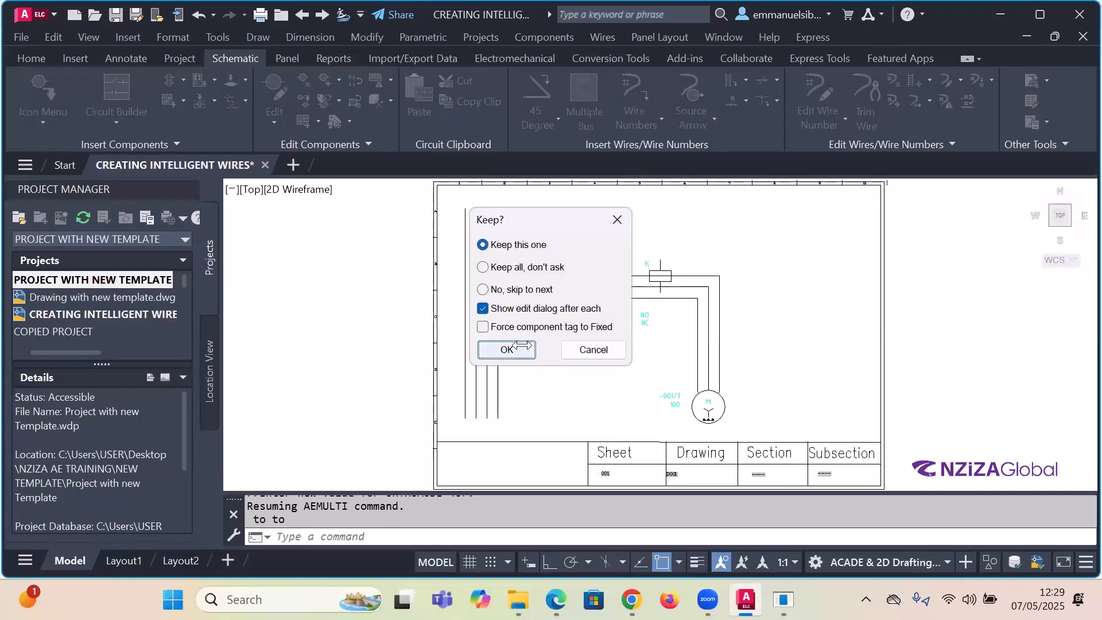
# - Keep the relay coil on the first wire and assign the AB 120VAC Type PH relay with 3 NO contacts, catalog 700-PH300A1
pyautogui.click(507, 349)
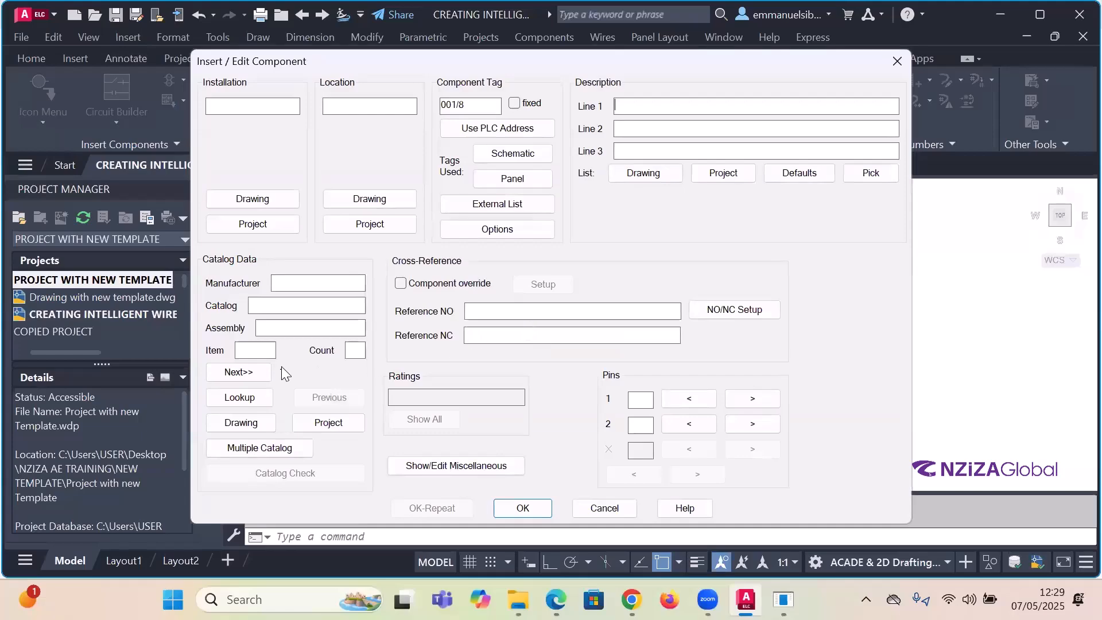
pyautogui.click(249, 395)
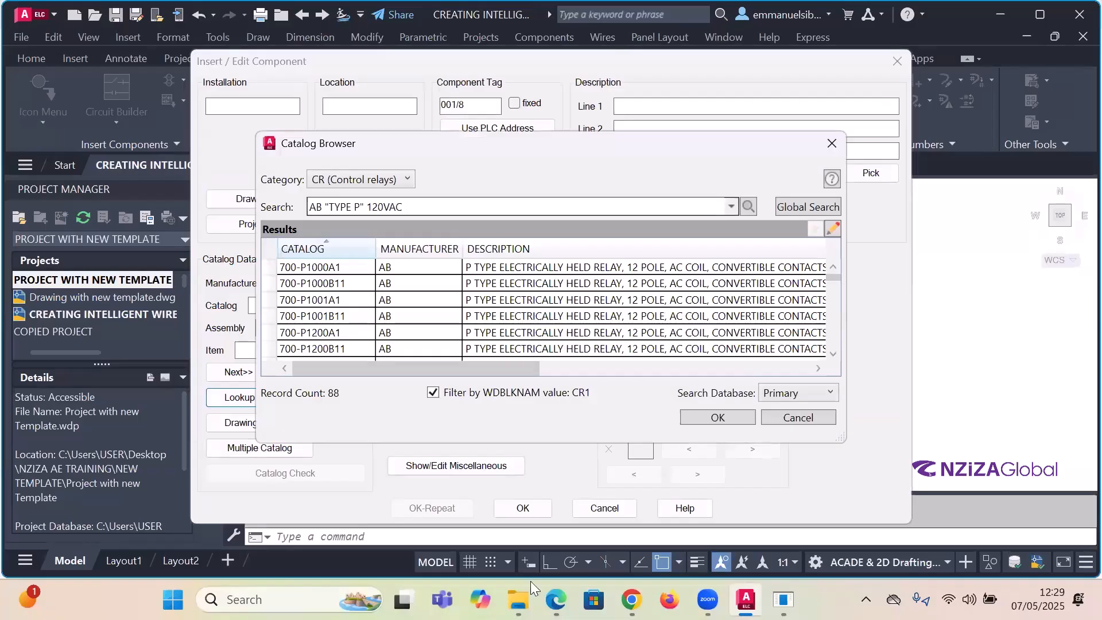
pyautogui.moveTo(508, 368); pyautogui.dragTo(890, 379)
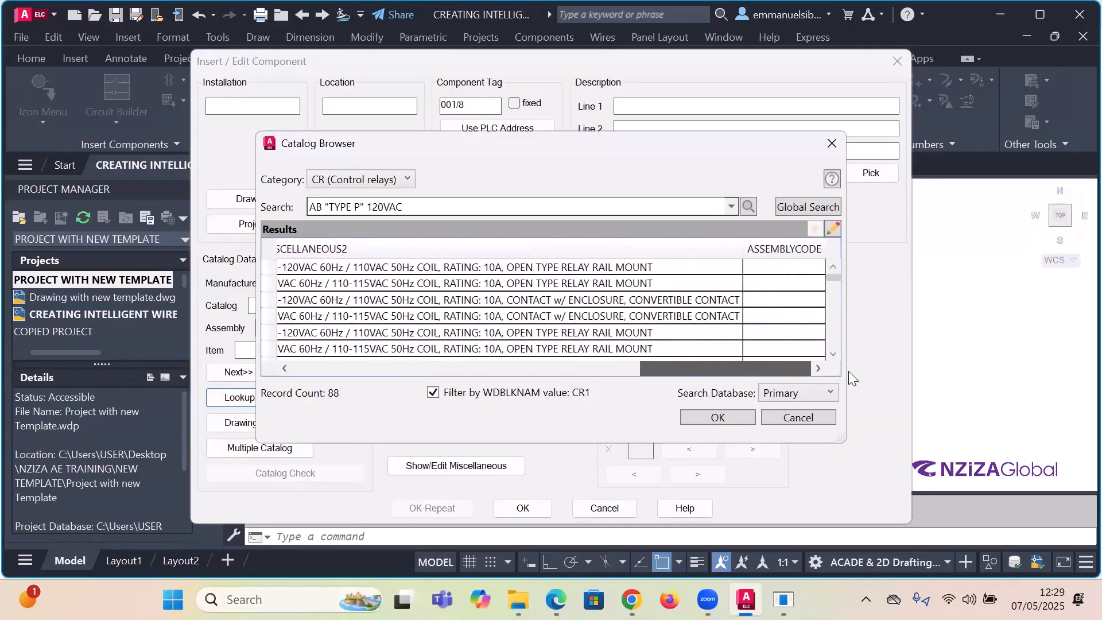
pyautogui.moveTo(782, 375); pyautogui.dragTo(482, 369)
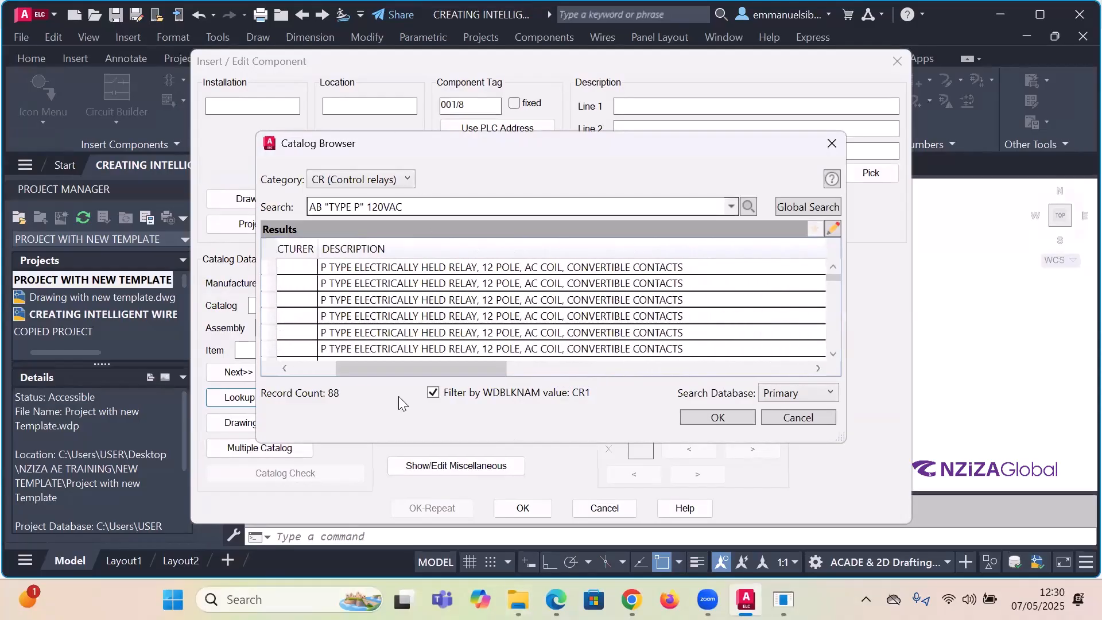
pyautogui.moveTo(407, 367); pyautogui.dragTo(325, 377)
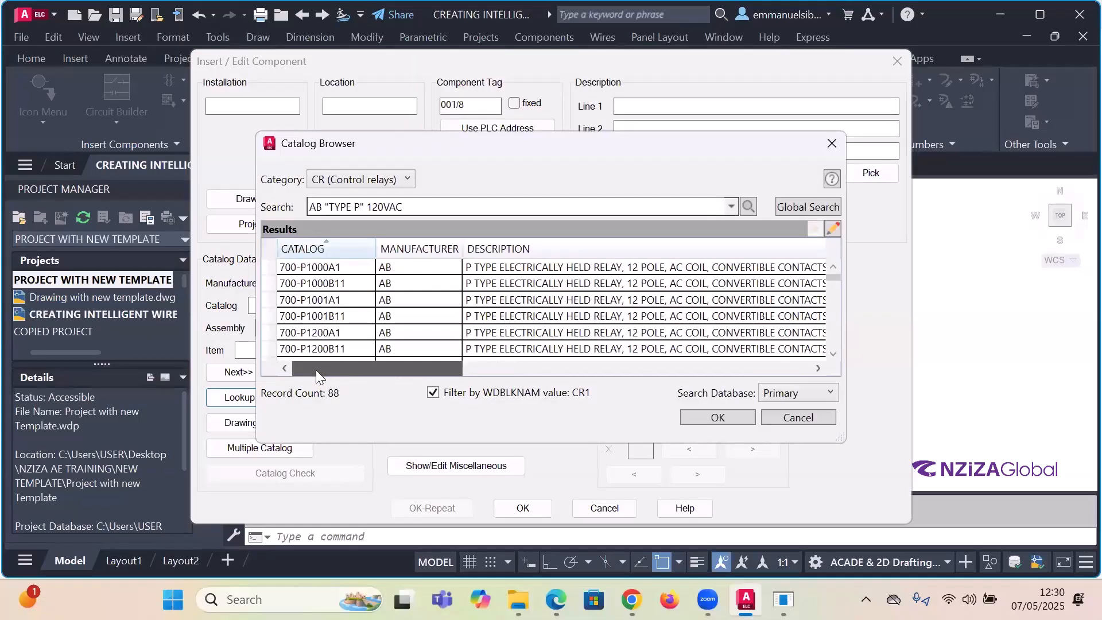
pyautogui.moveTo(349, 364); pyautogui.dragTo(618, 382)
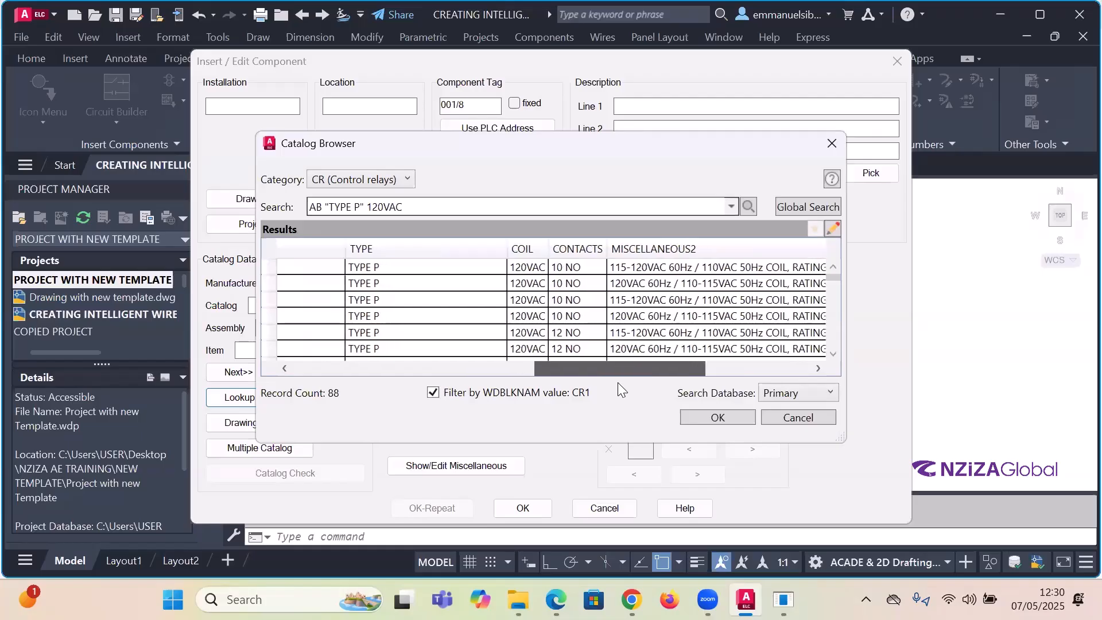
pyautogui.scroll(-2, 647, 261)
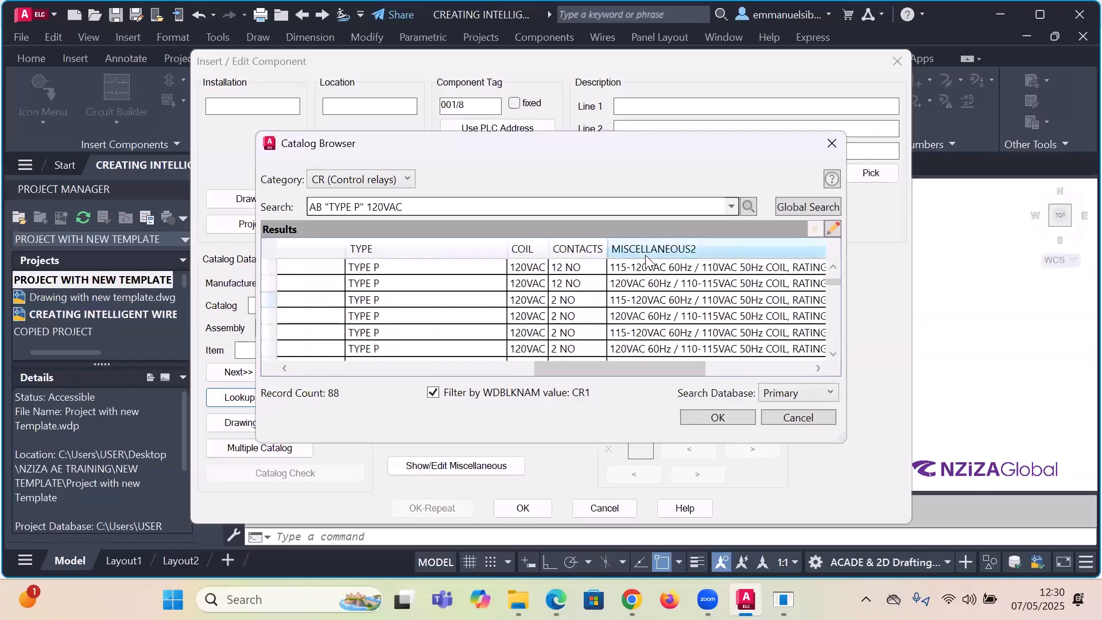
pyautogui.scroll(-1, 646, 260)
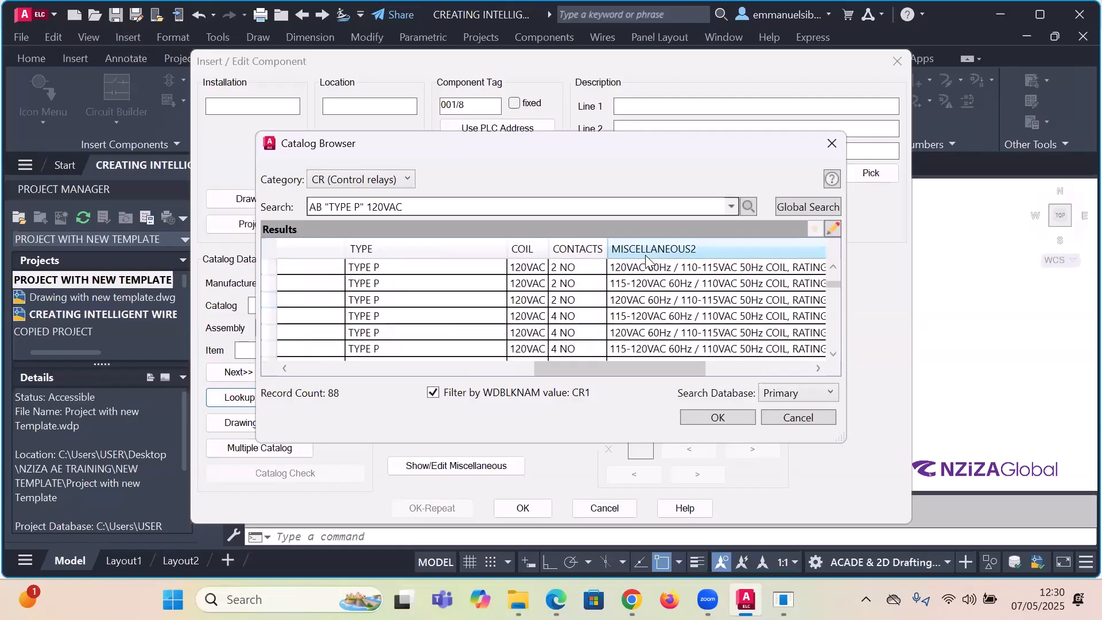
pyautogui.scroll(-2, 646, 261)
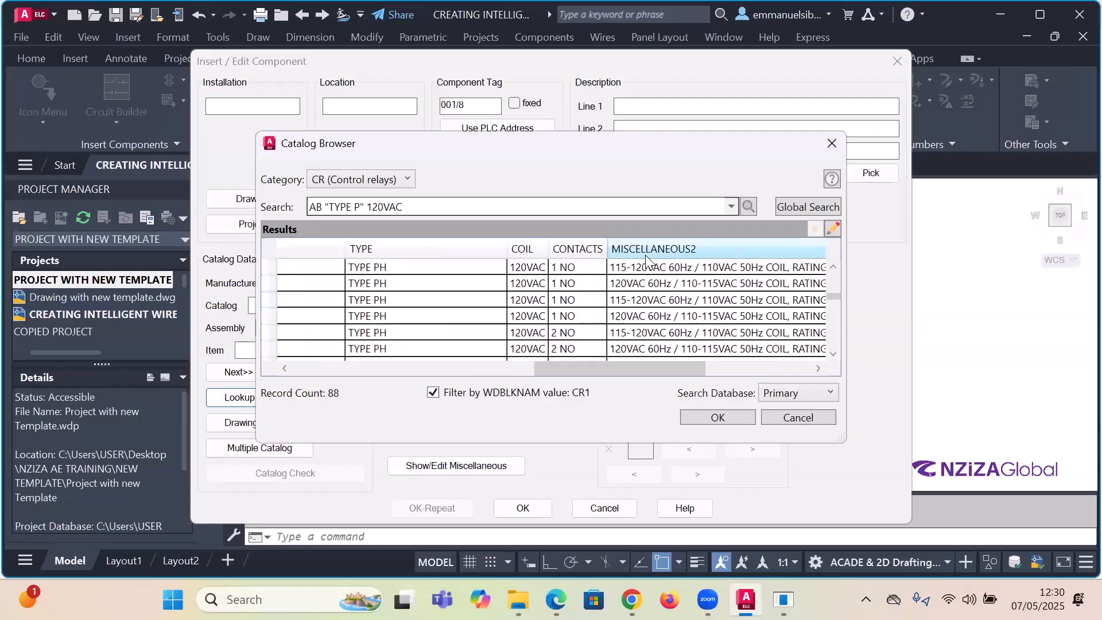
pyautogui.scroll(-1, 647, 260)
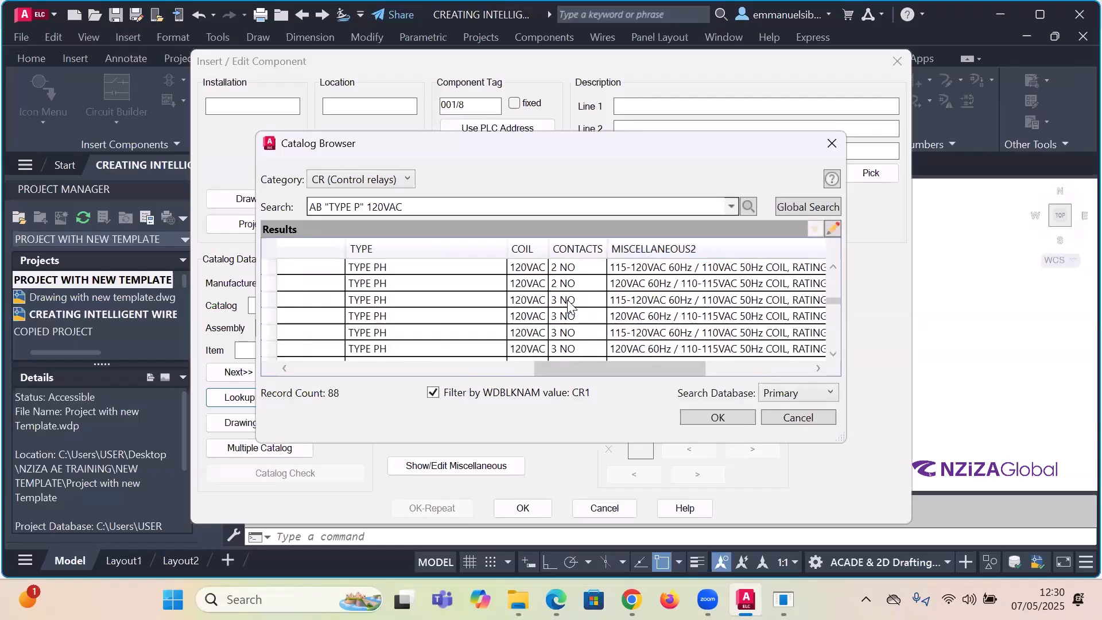
pyautogui.click(568, 304)
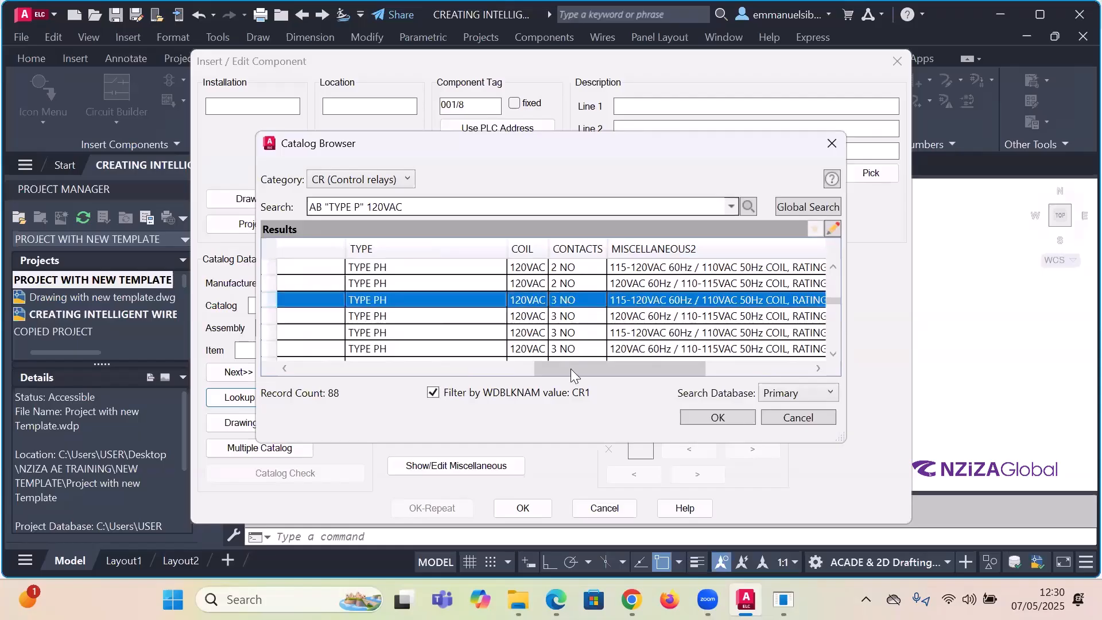
pyautogui.click(693, 414)
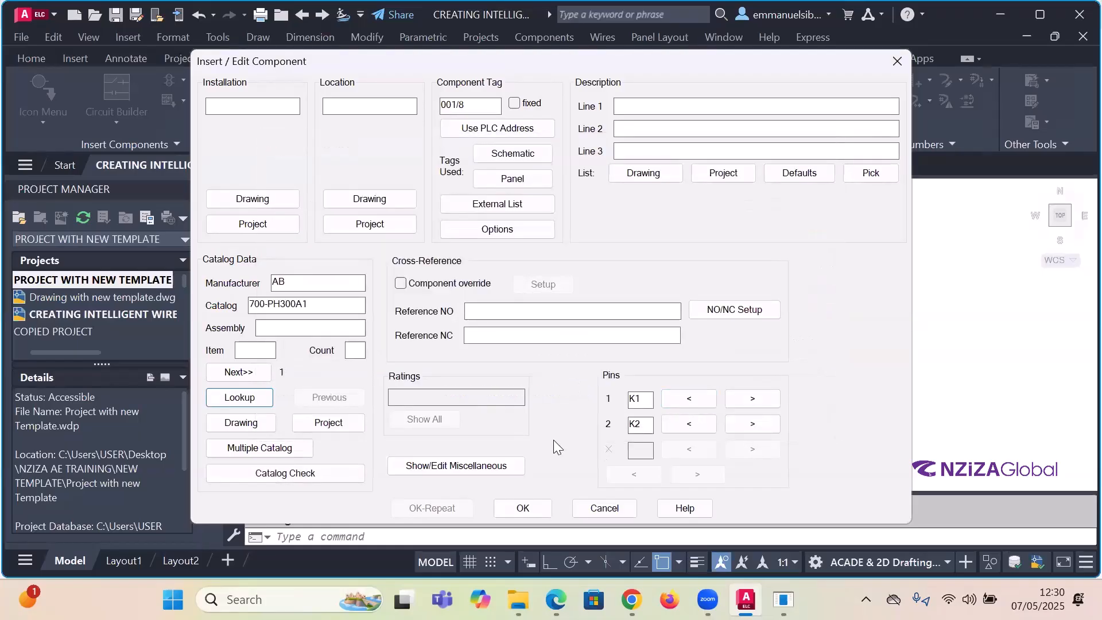
pyautogui.press('Return')
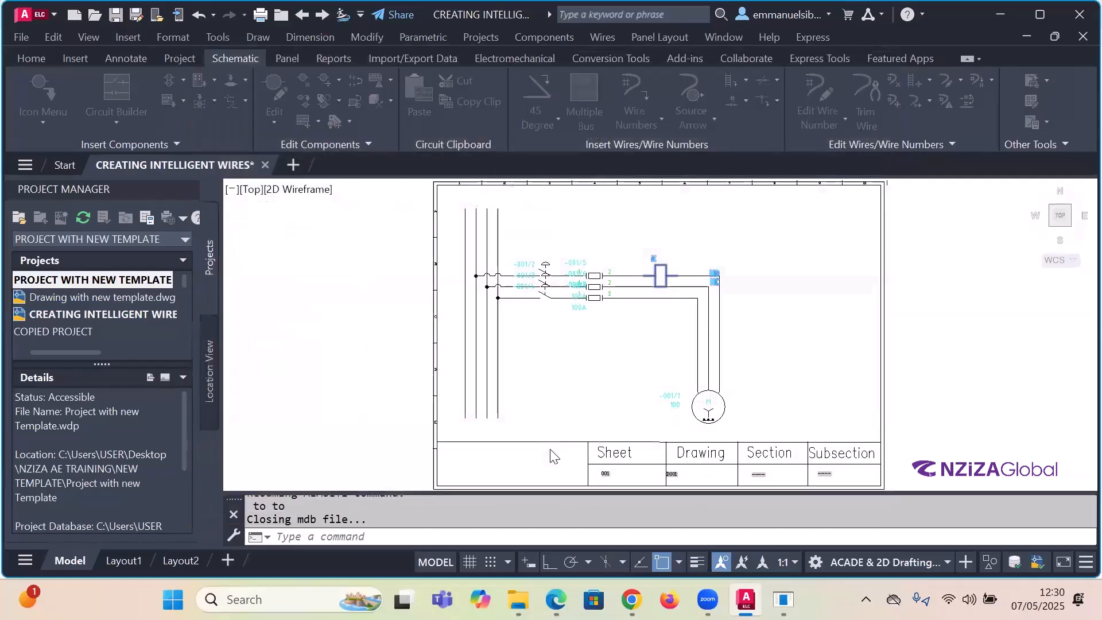
# - Keep the relay coil on the second and third wires, accepting catalog 700-PH300A1 and pins K1 and K2 for each
pyautogui.click(555, 283)
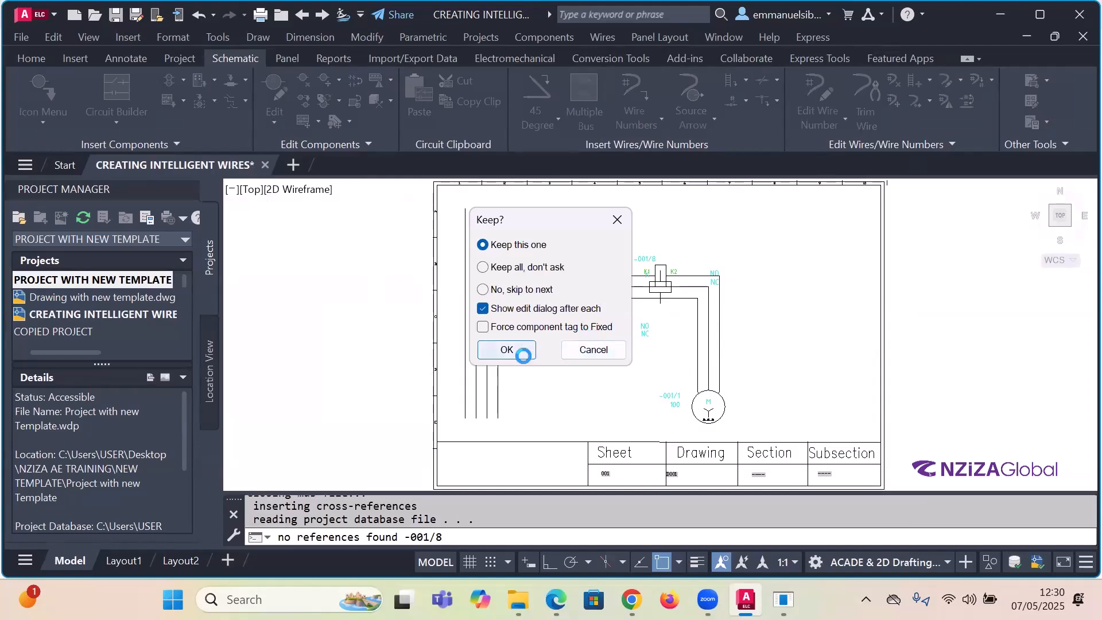
pyautogui.click(523, 353)
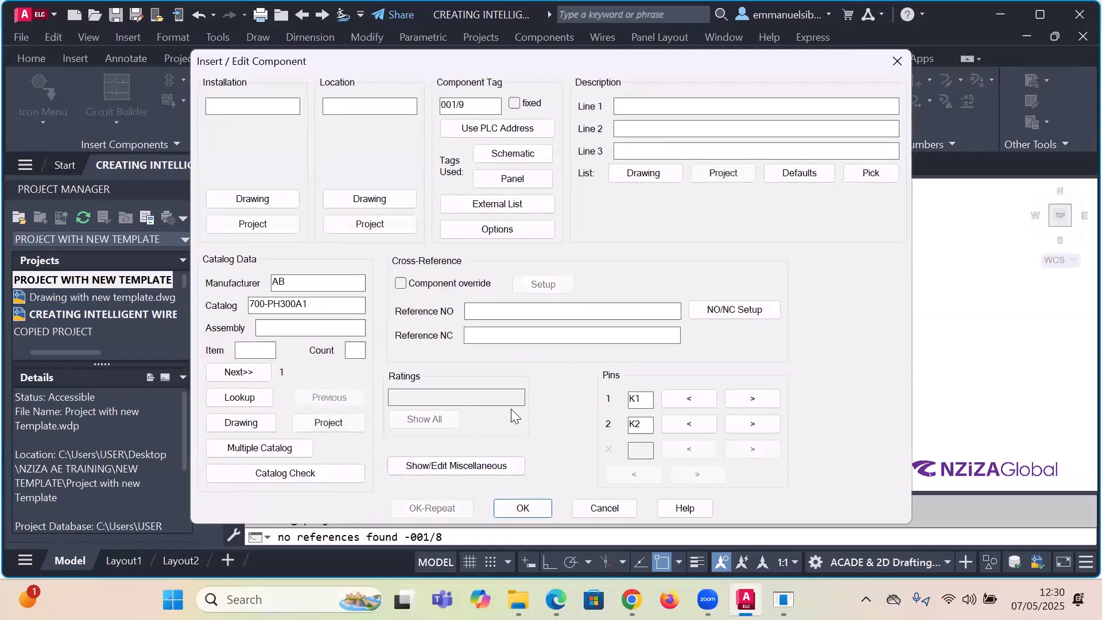
pyautogui.press('Return')
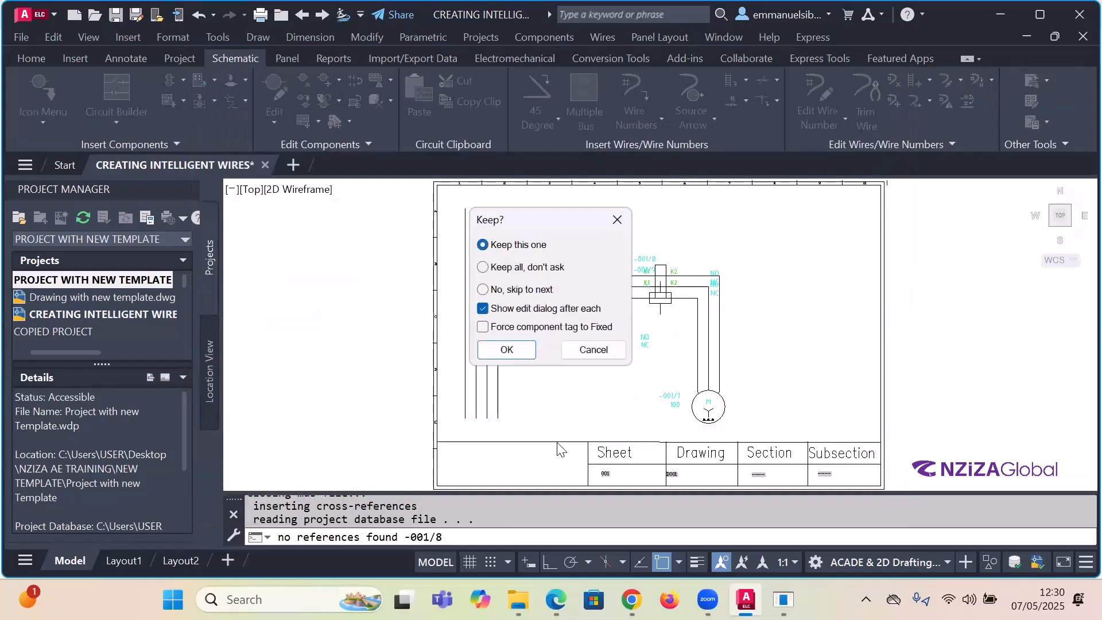
pyautogui.click(503, 354)
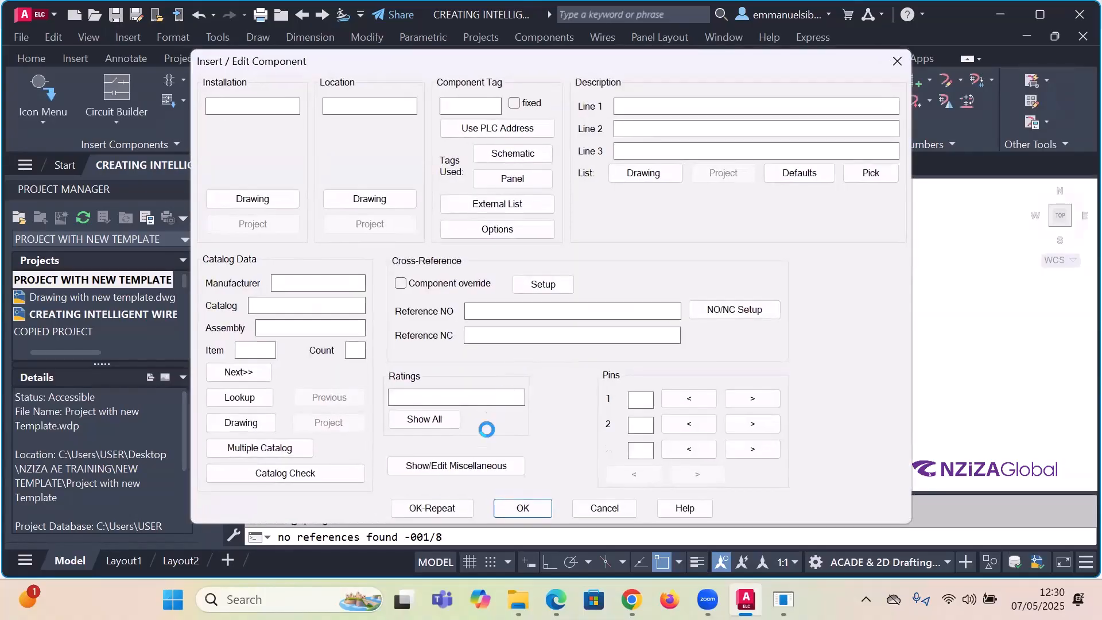
pyautogui.click(523, 508)
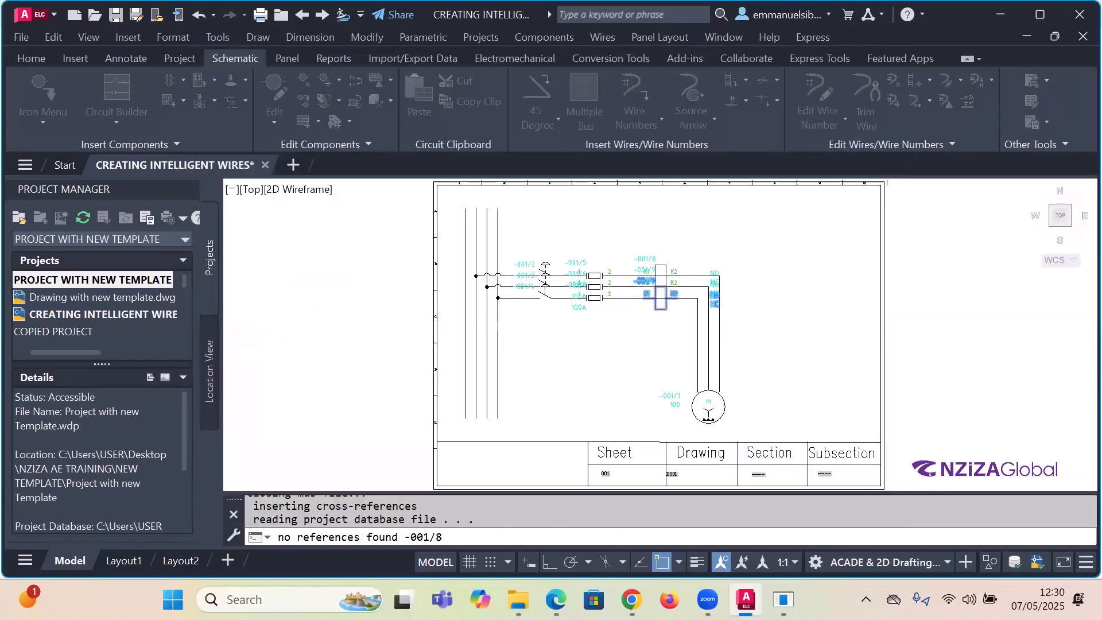
# - Examine the relay coils on the three wires and the circuit down to the motor, dismissing any resolution warnings
pyautogui.scroll(5, 670, 247)
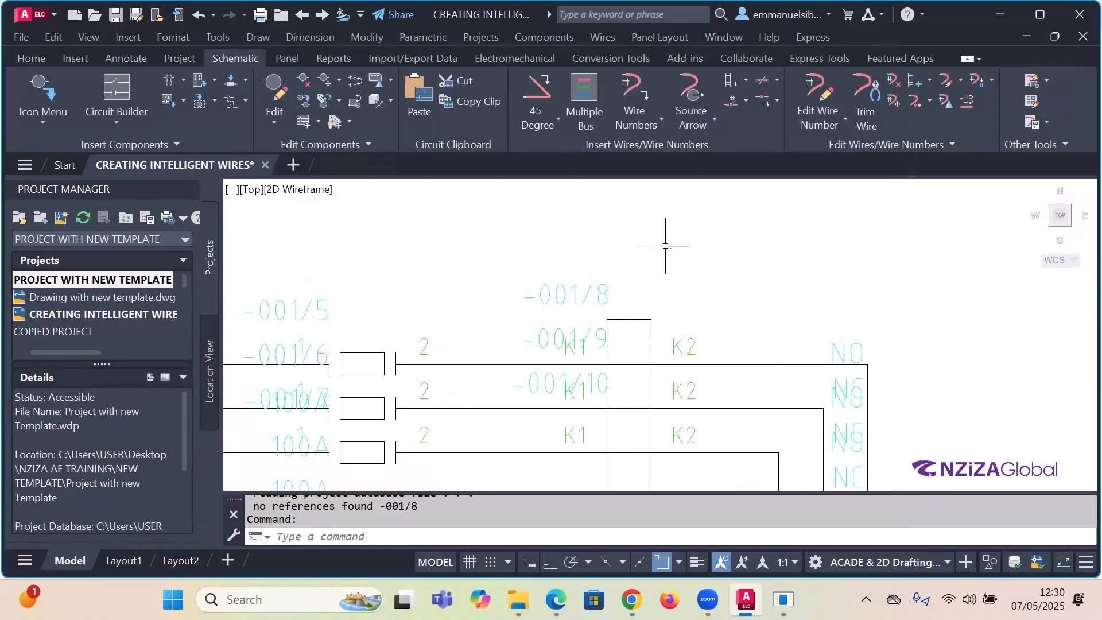
pyautogui.scroll(-3, 669, 246)
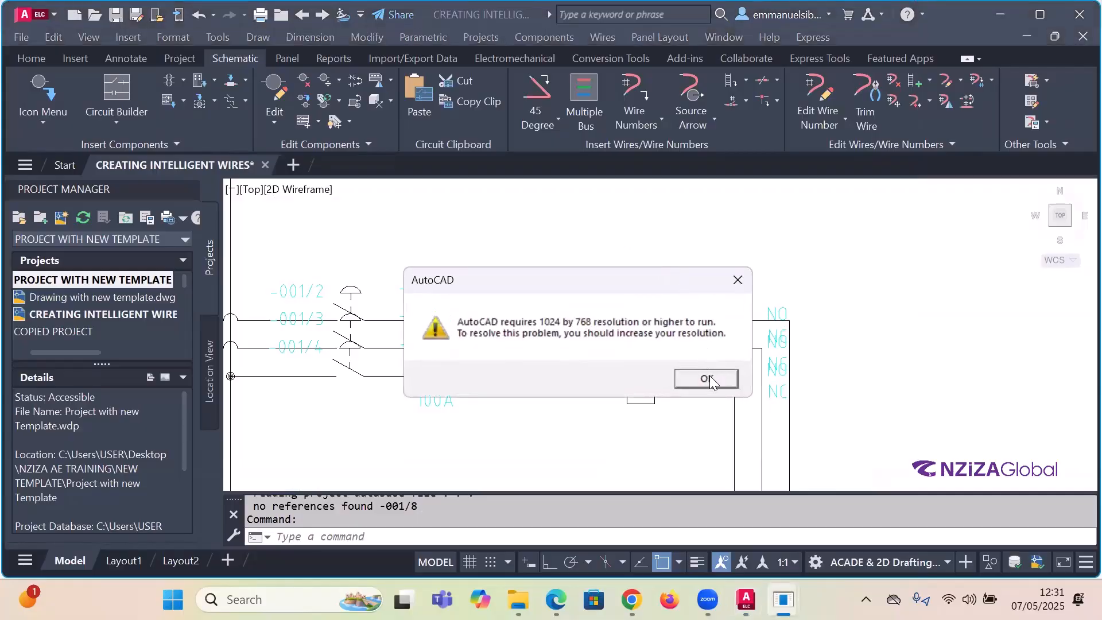
pyautogui.click(707, 379)
pyautogui.scroll(4, 660, 339)
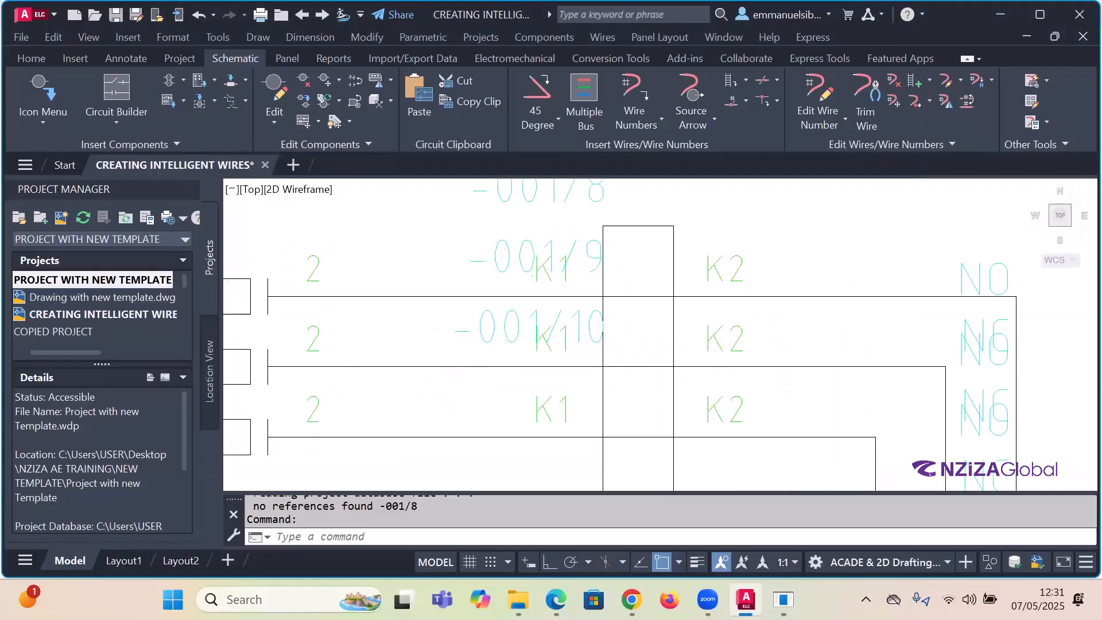
pyautogui.scroll(-2, 532, 248)
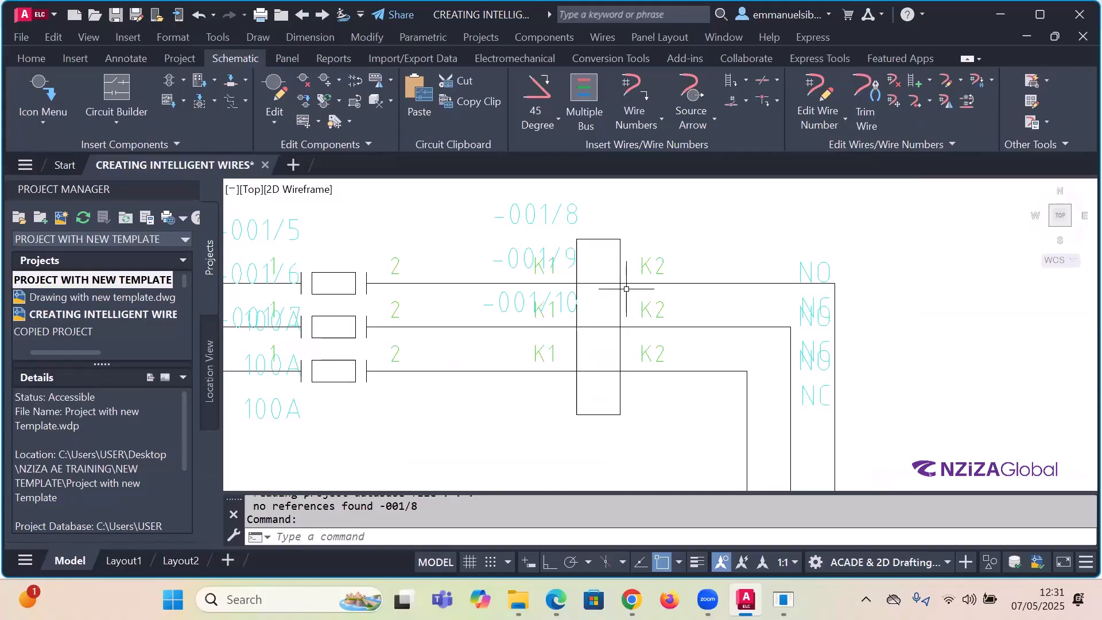
pyautogui.scroll(-4, 625, 287)
pyautogui.scroll(-3, 624, 287)
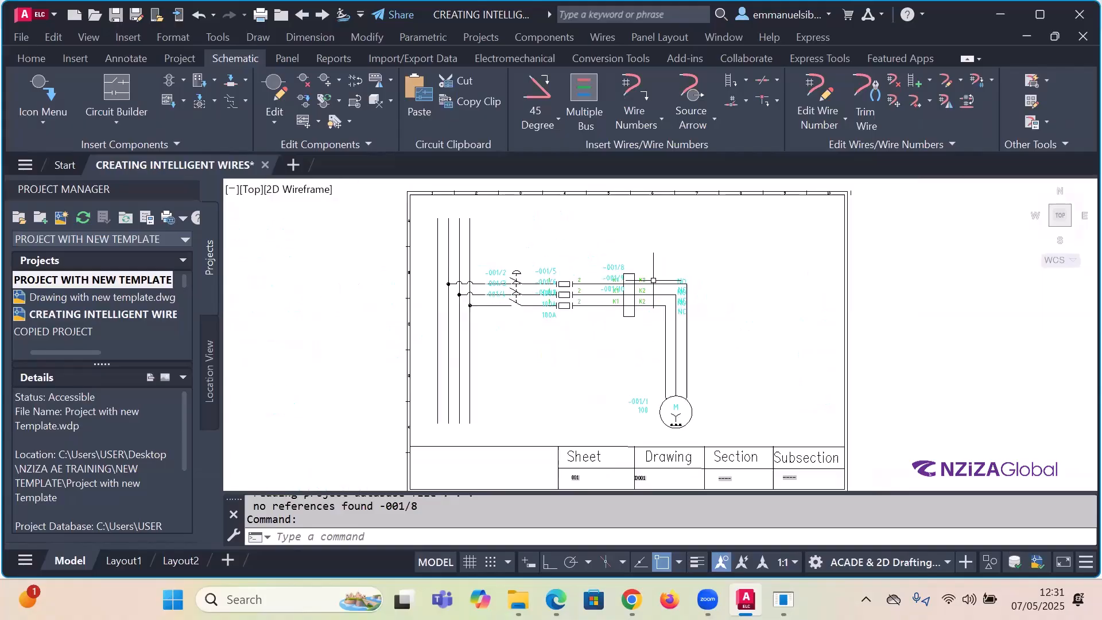
pyautogui.scroll(3, 691, 356)
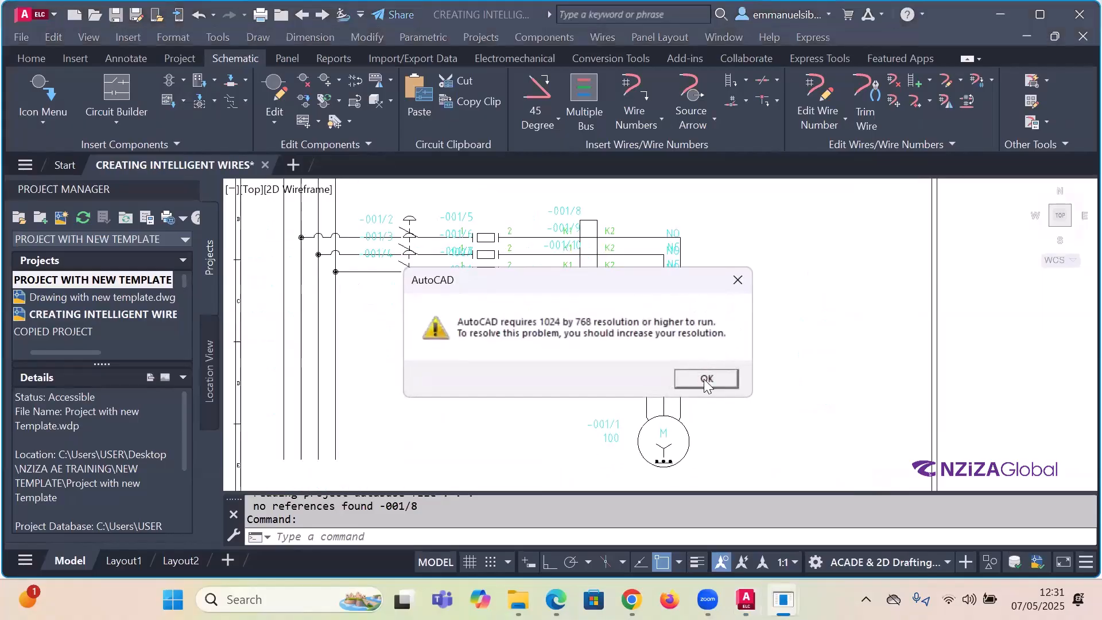
pyautogui.click(706, 379)
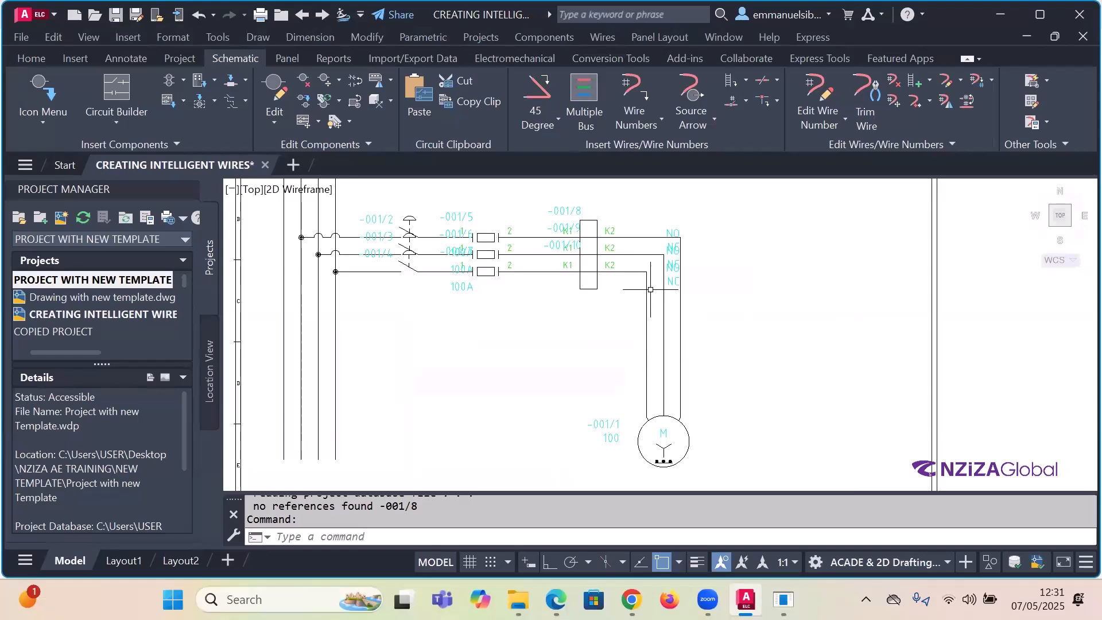
pyautogui.click(664, 441)
pyautogui.press('Escape')
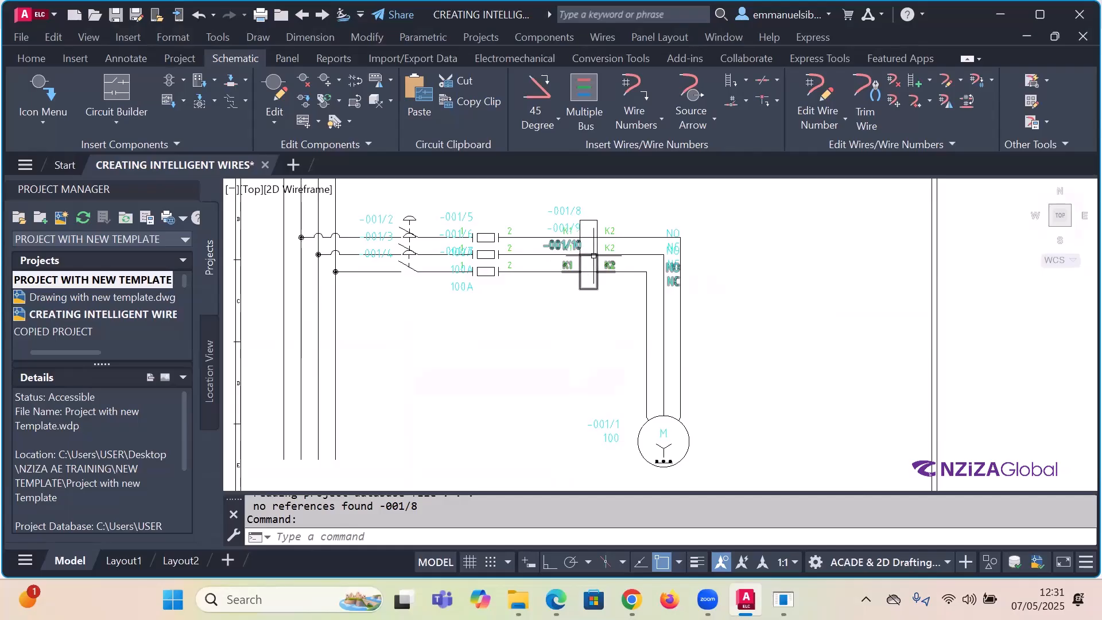
pyautogui.click(596, 250)
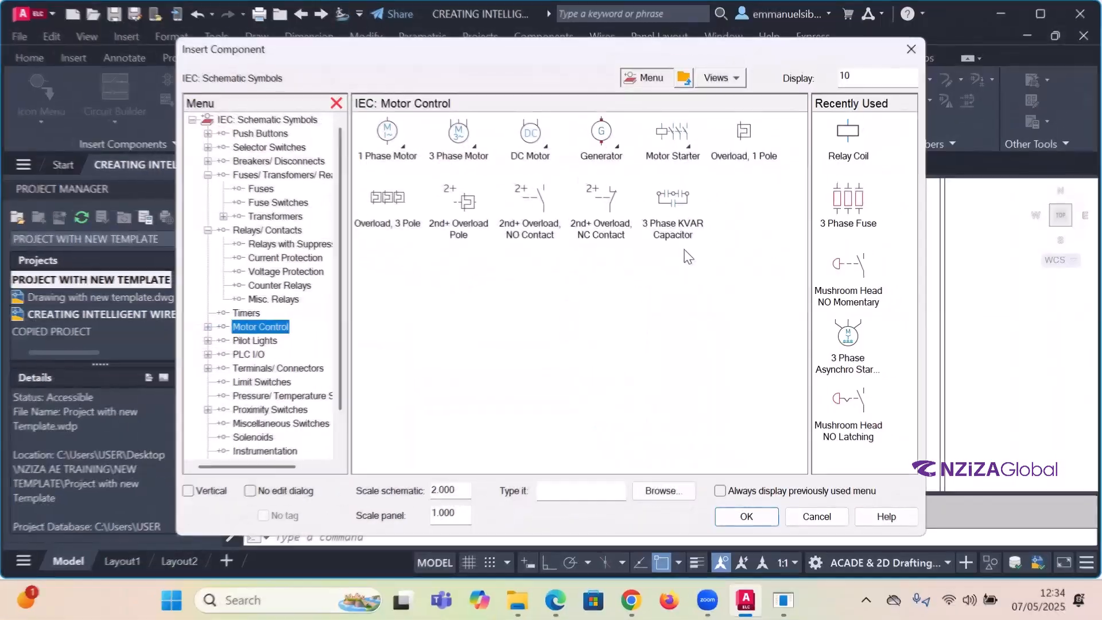
pyautogui.click(395, 229)
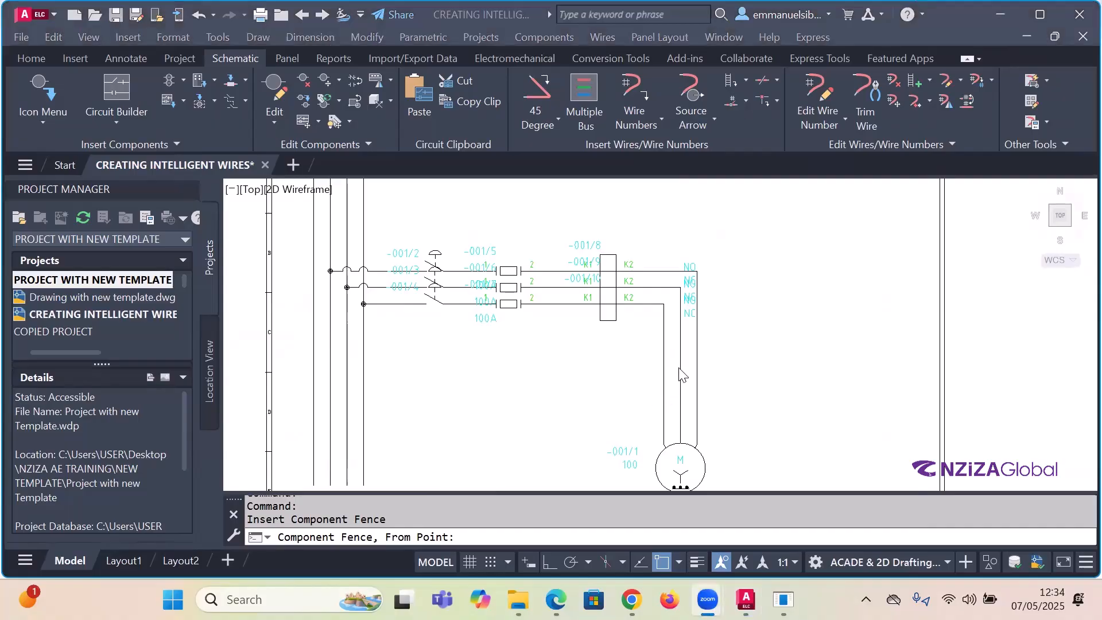
pyautogui.click(661, 371)
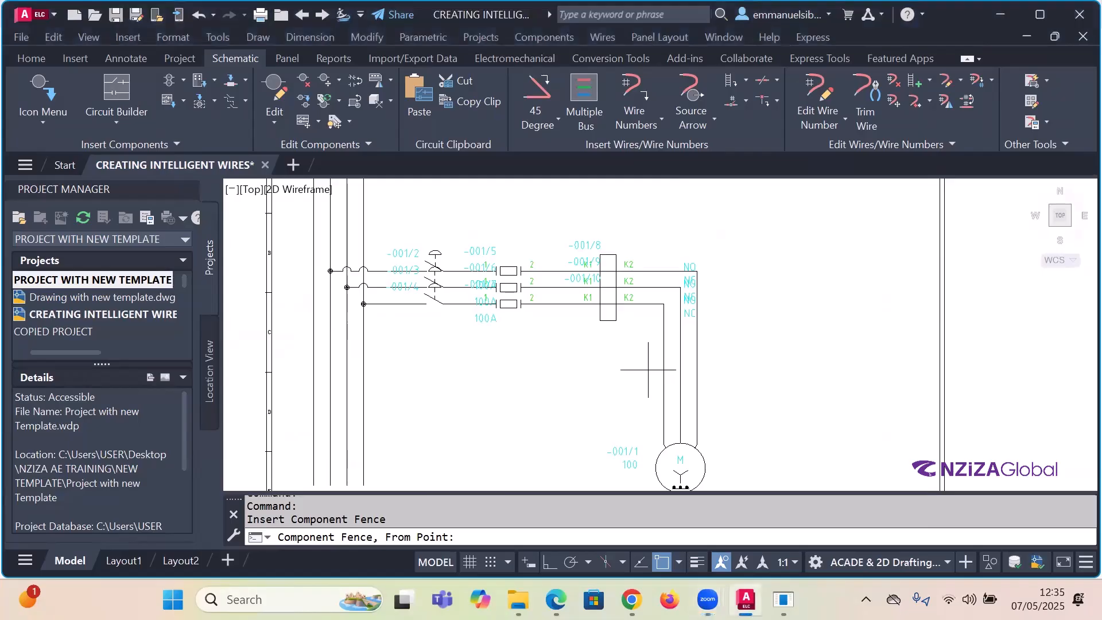
pyautogui.press('Escape')
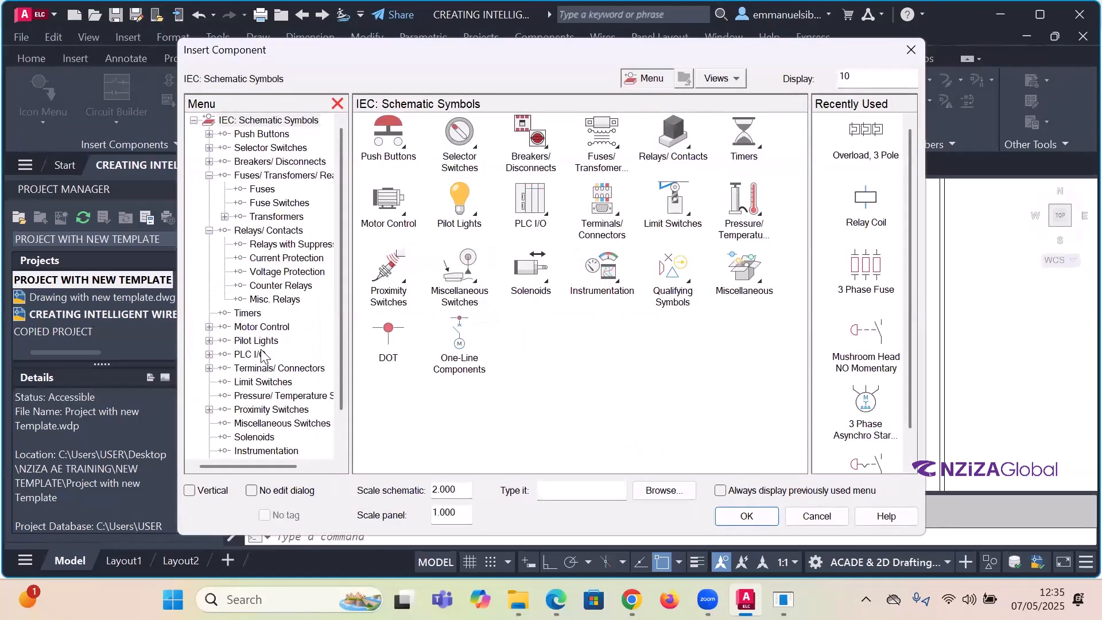
pyautogui.click(261, 327)
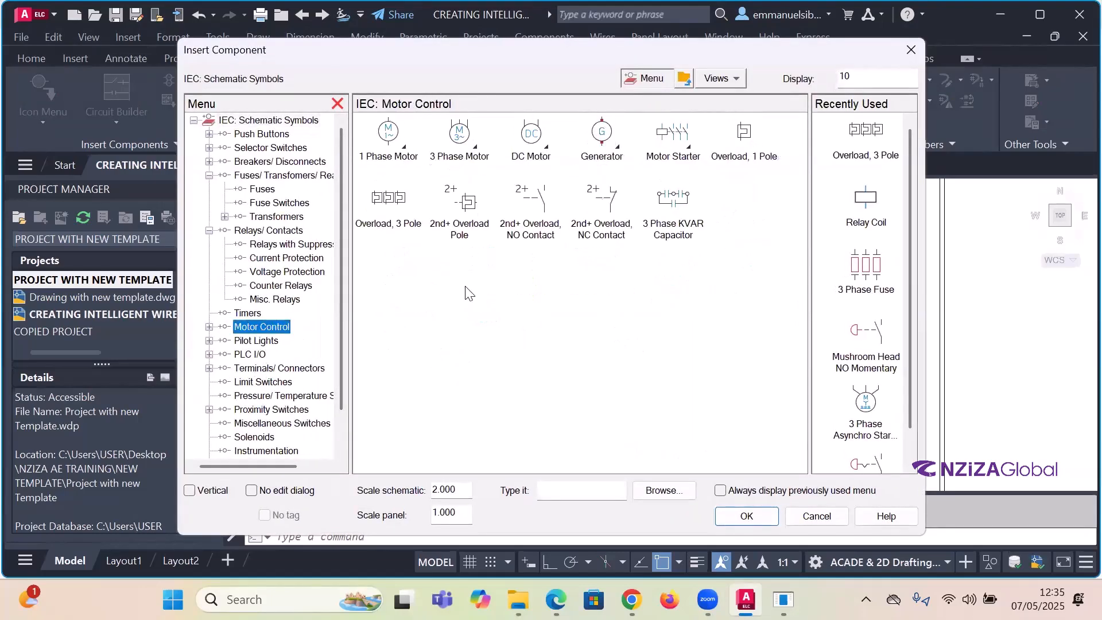
pyautogui.click(396, 206)
pyautogui.scroll(2, 672, 373)
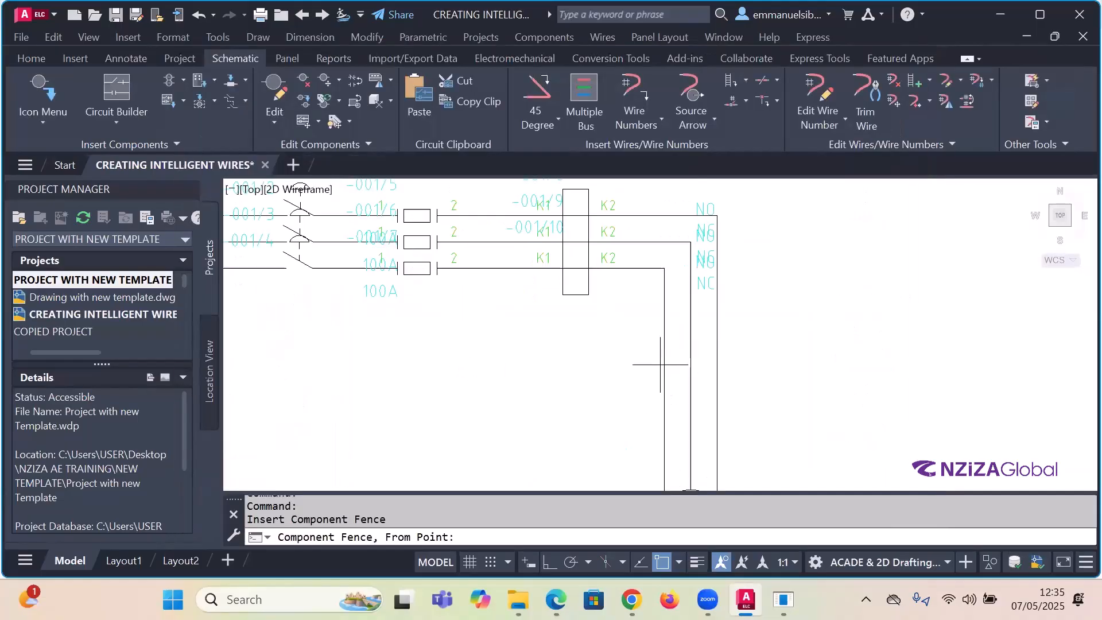
pyautogui.click(664, 364)
pyautogui.press('Escape')
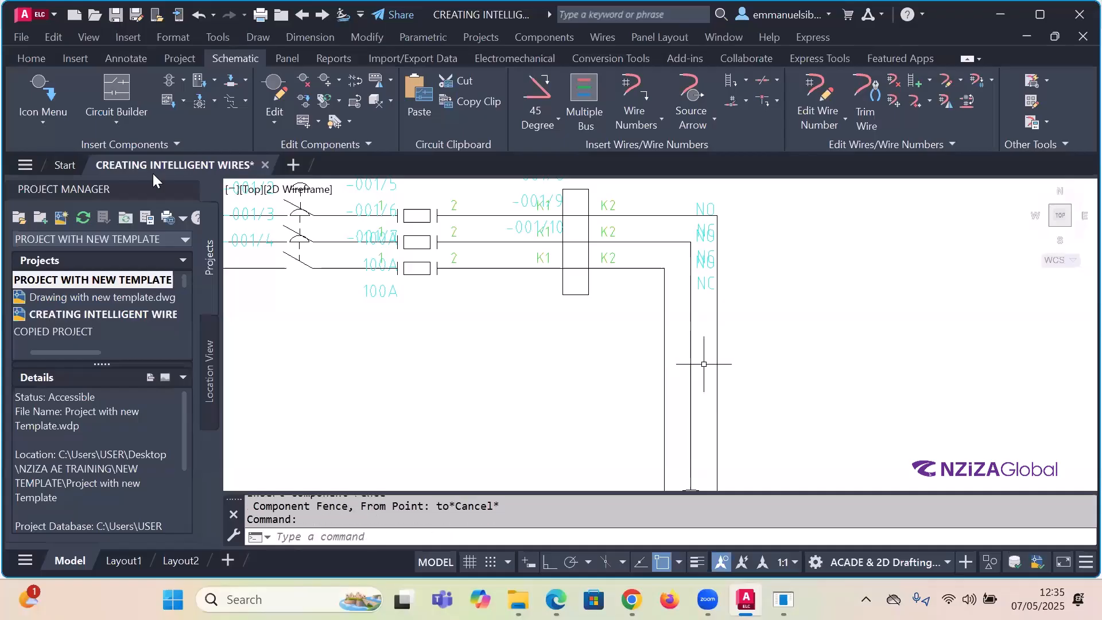
pyautogui.click(167, 81)
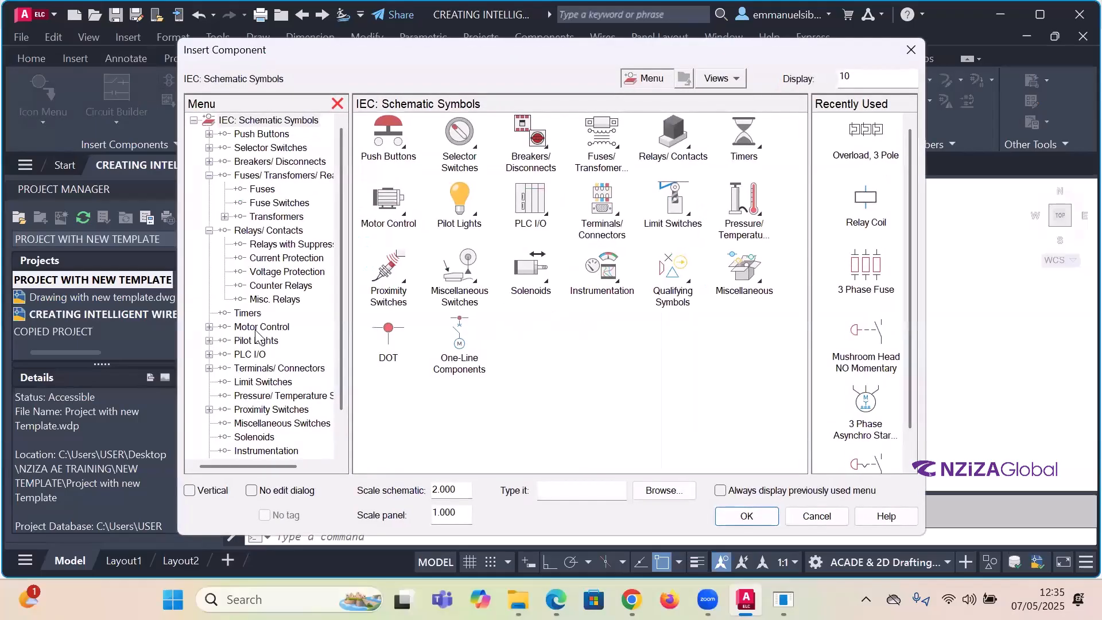
pyautogui.click(257, 327)
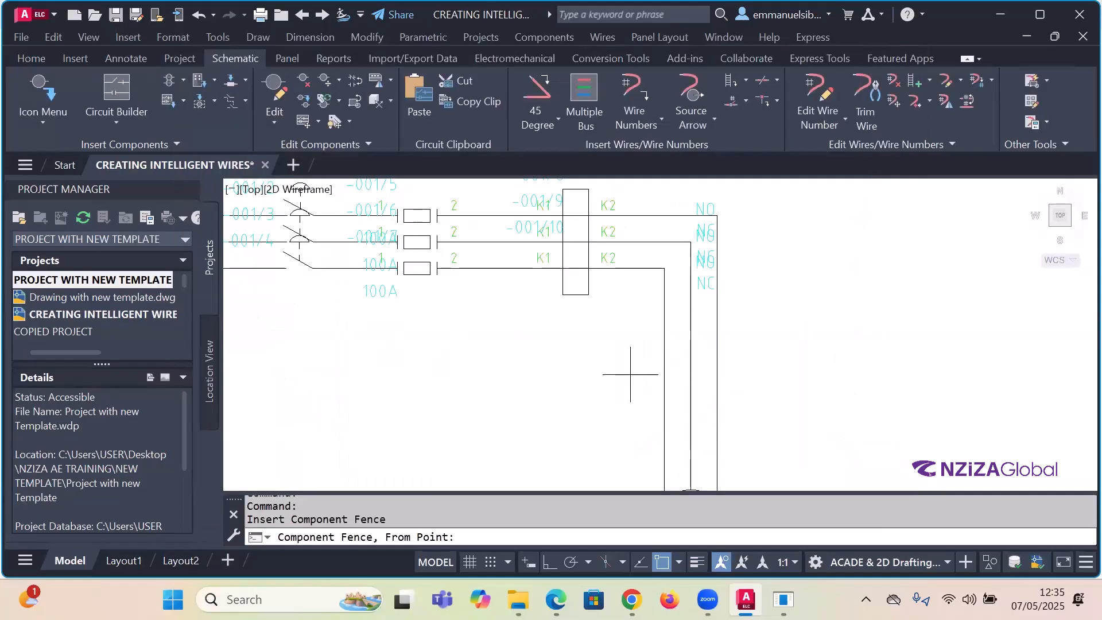
pyautogui.press('Escape')
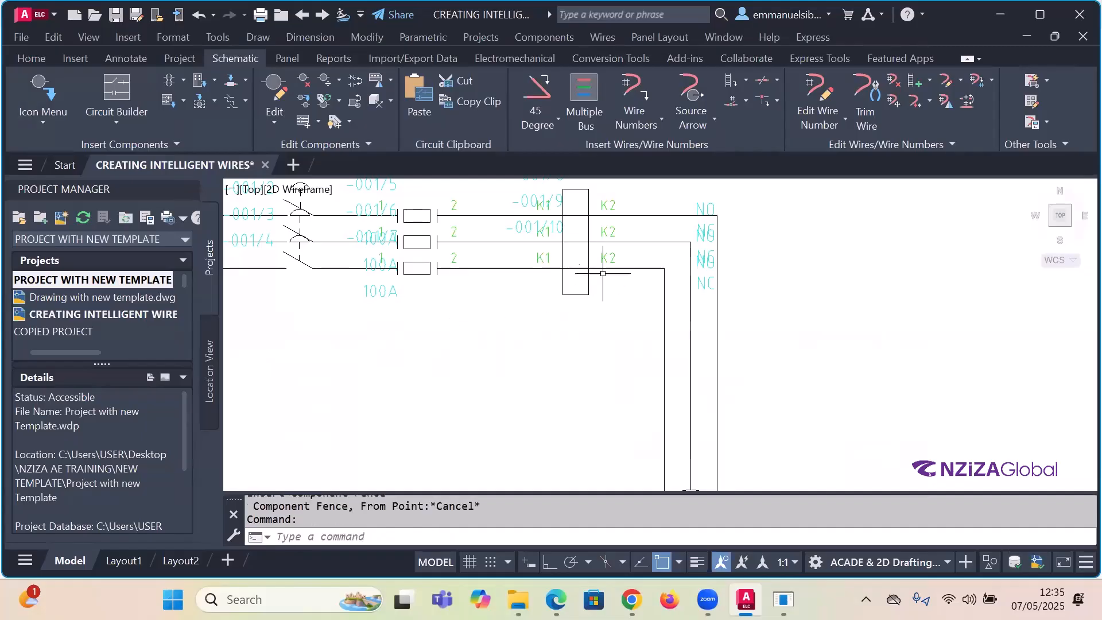
# - Delete the relay coil component on the third wire, searching for its child contacts and declining to save the drawing
pyautogui.click(591, 270)
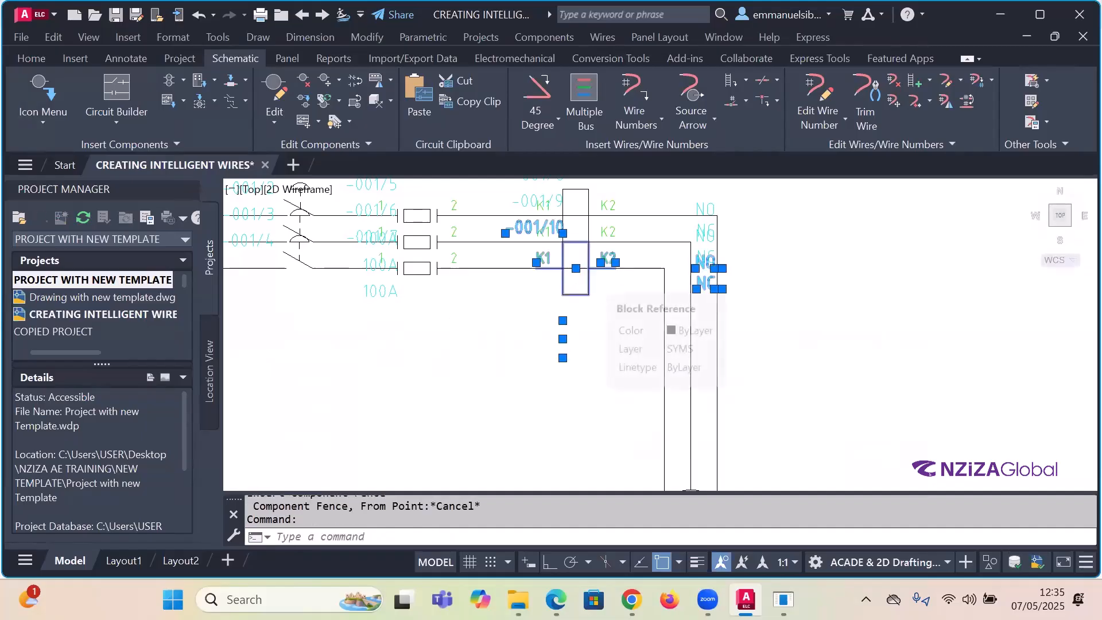
pyautogui.press('Escape')
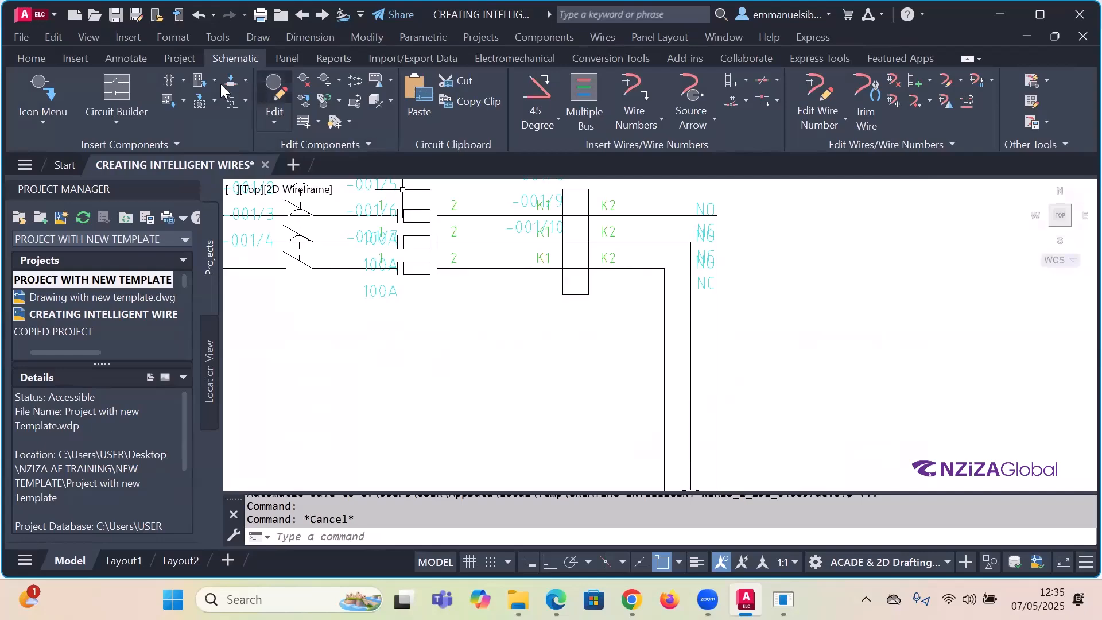
pyautogui.click(304, 82)
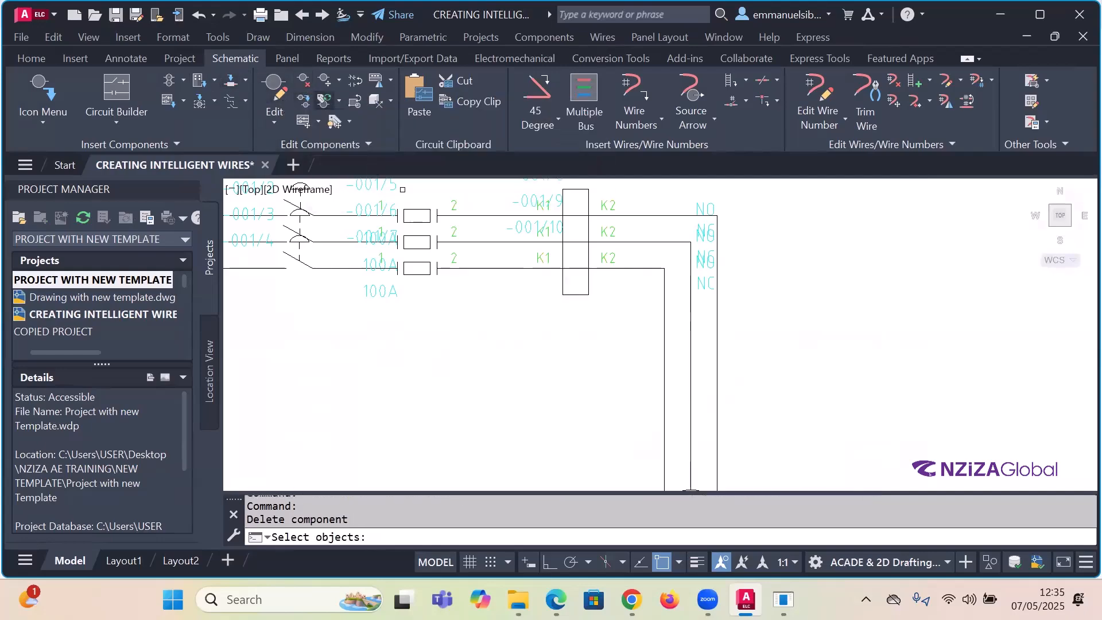
pyautogui.click(591, 284)
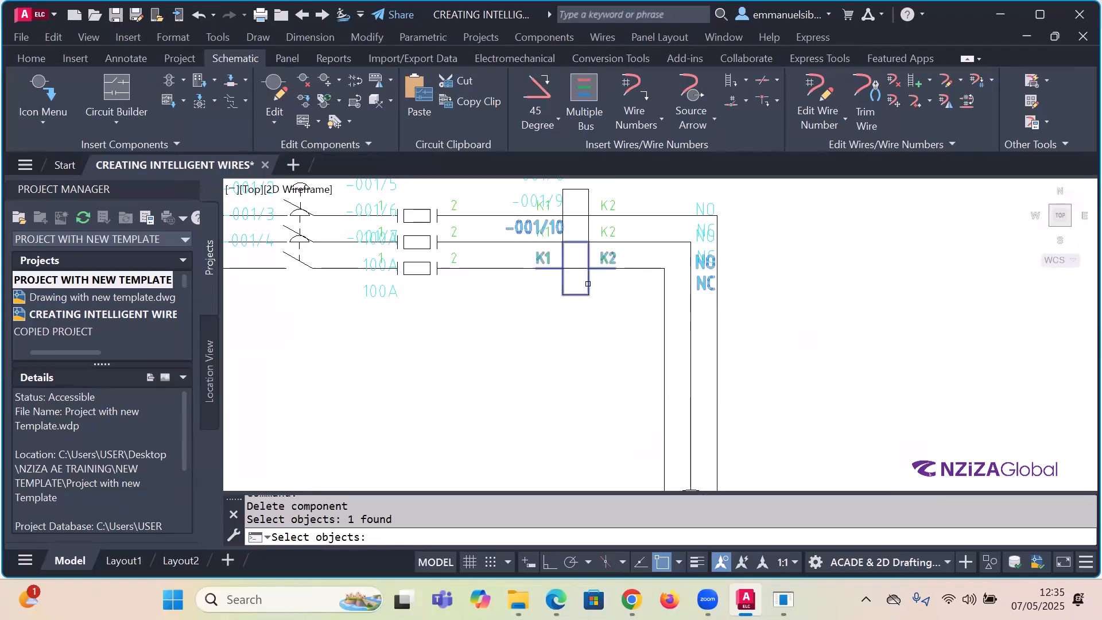
pyautogui.press('Return')
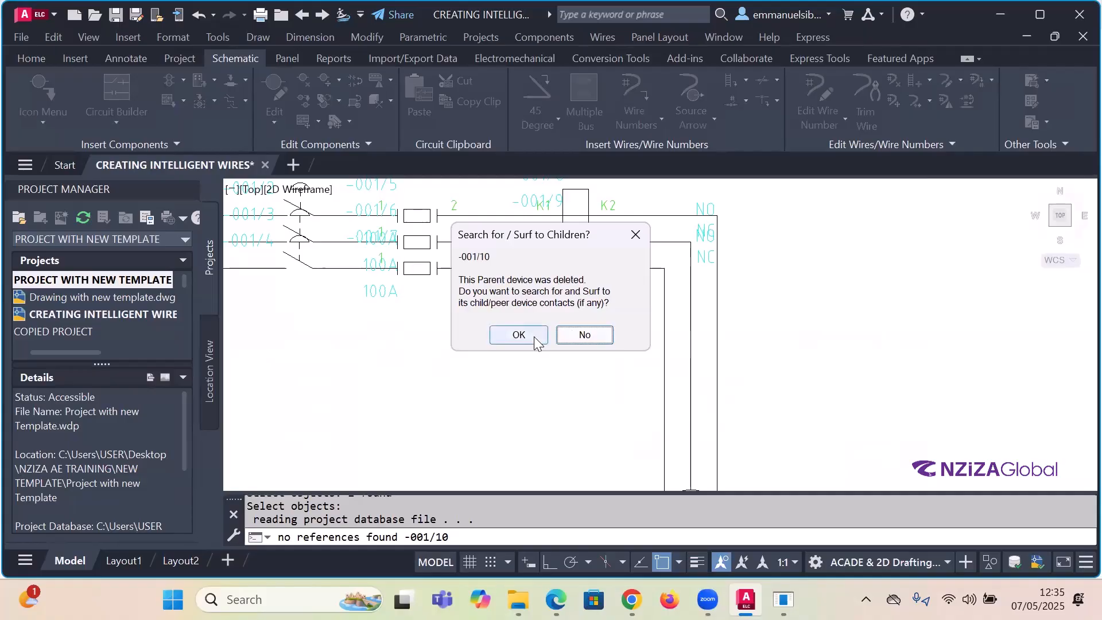
pyautogui.click(534, 336)
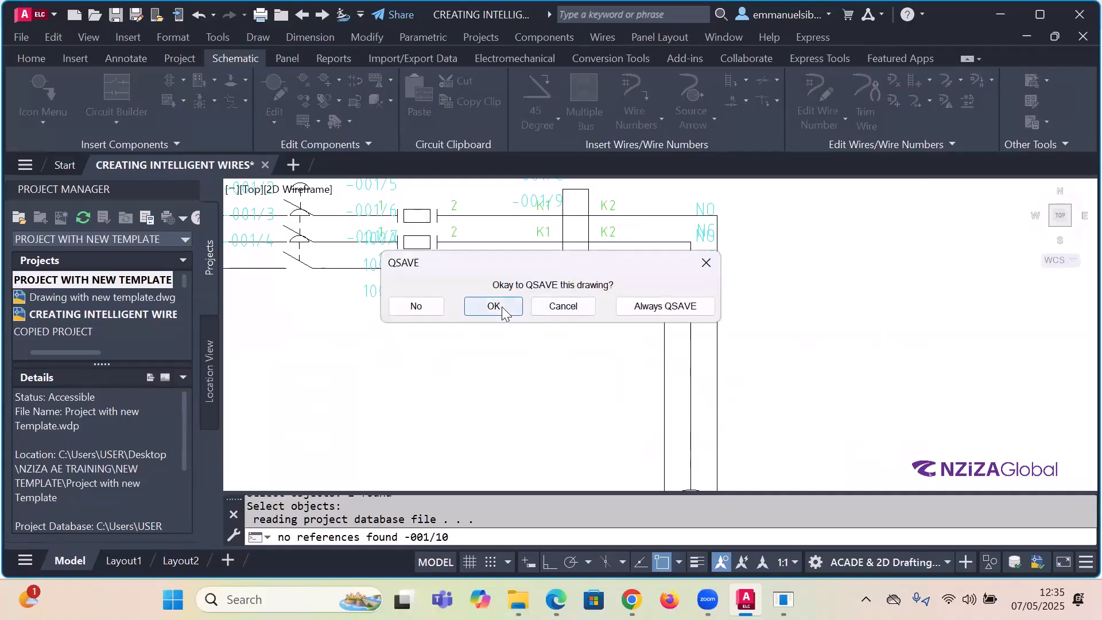
pyautogui.click(419, 310)
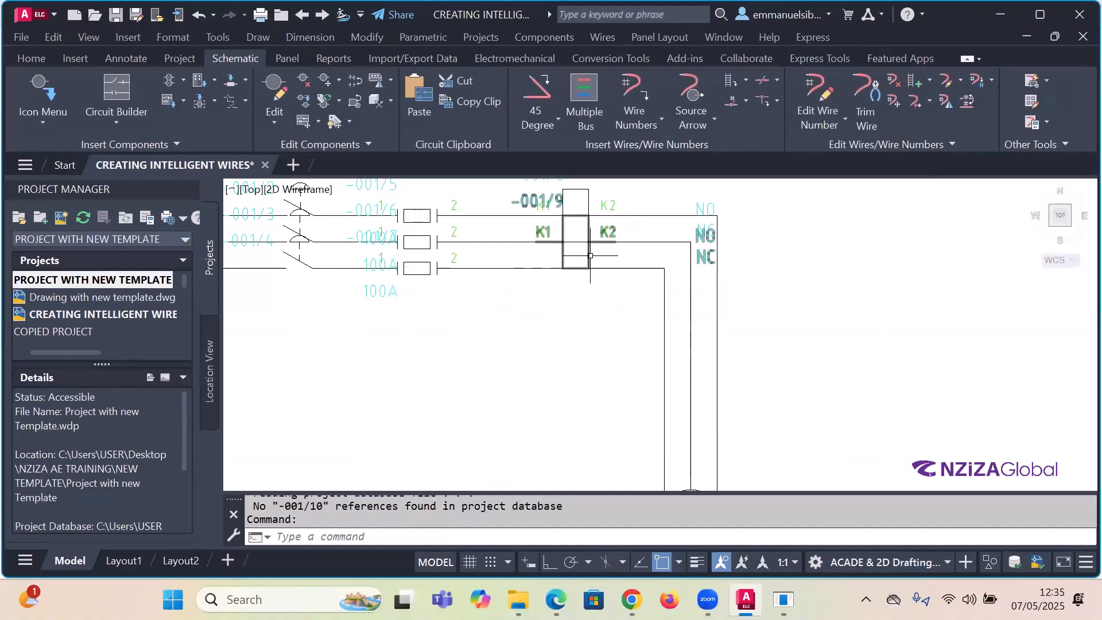
# - Delete the relay coil component on the second wire, searching for its child contacts without saving the drawing
pyautogui.click(304, 80)
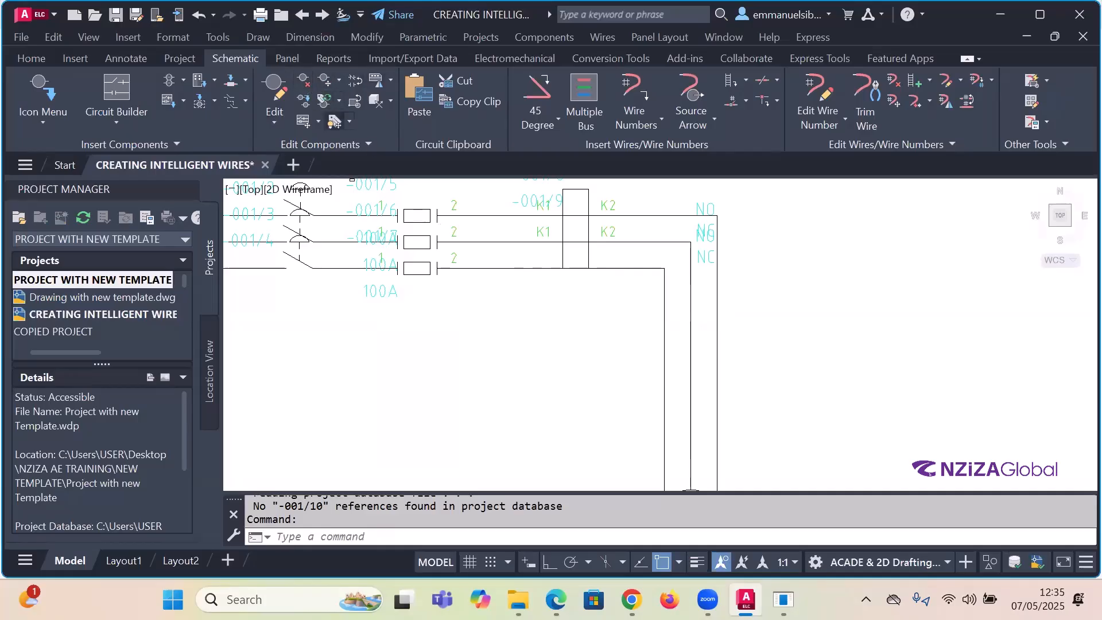
pyautogui.click(590, 257)
pyautogui.press('Return')
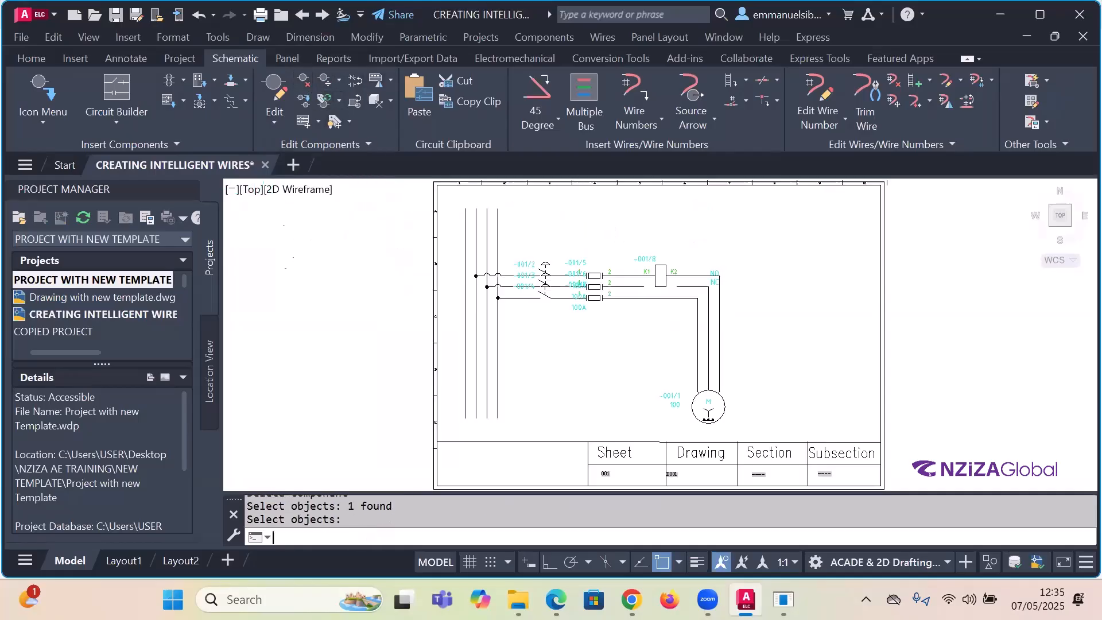
pyautogui.click(512, 338)
pyautogui.click(424, 313)
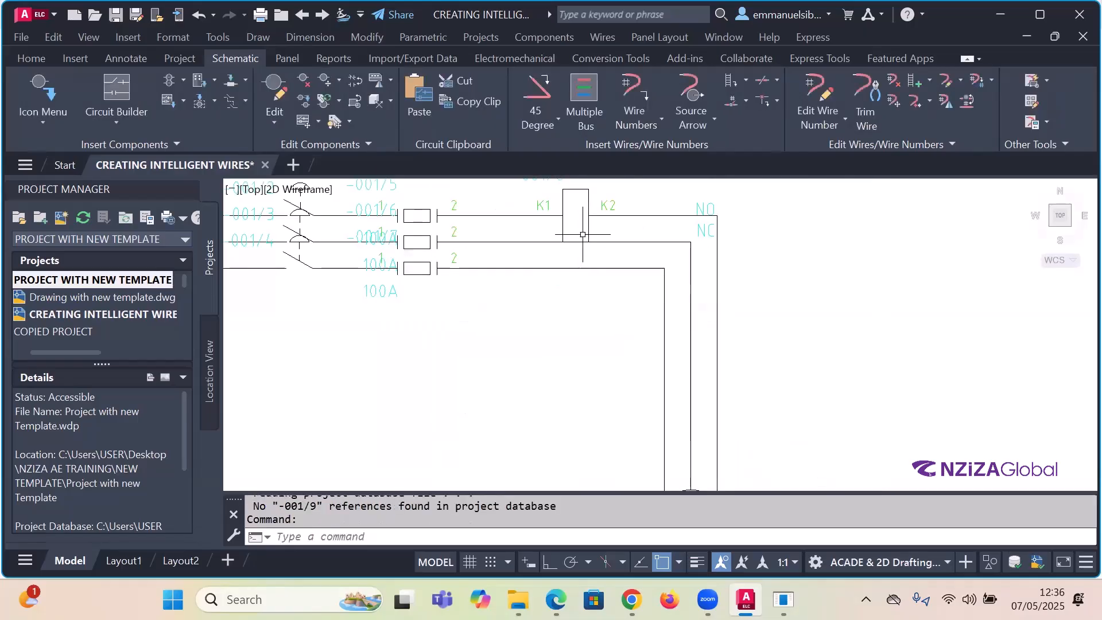
# - Delete the remaining relay coil component on the first wire, searching for its child contacts without saving the drawing
pyautogui.click(303, 83)
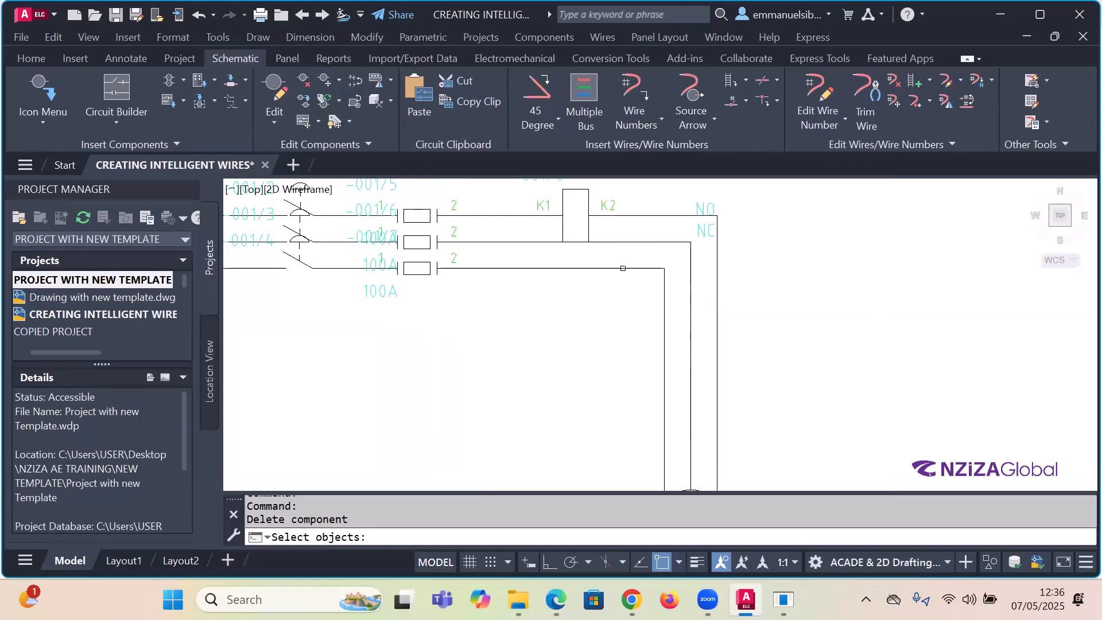
pyautogui.click(580, 226)
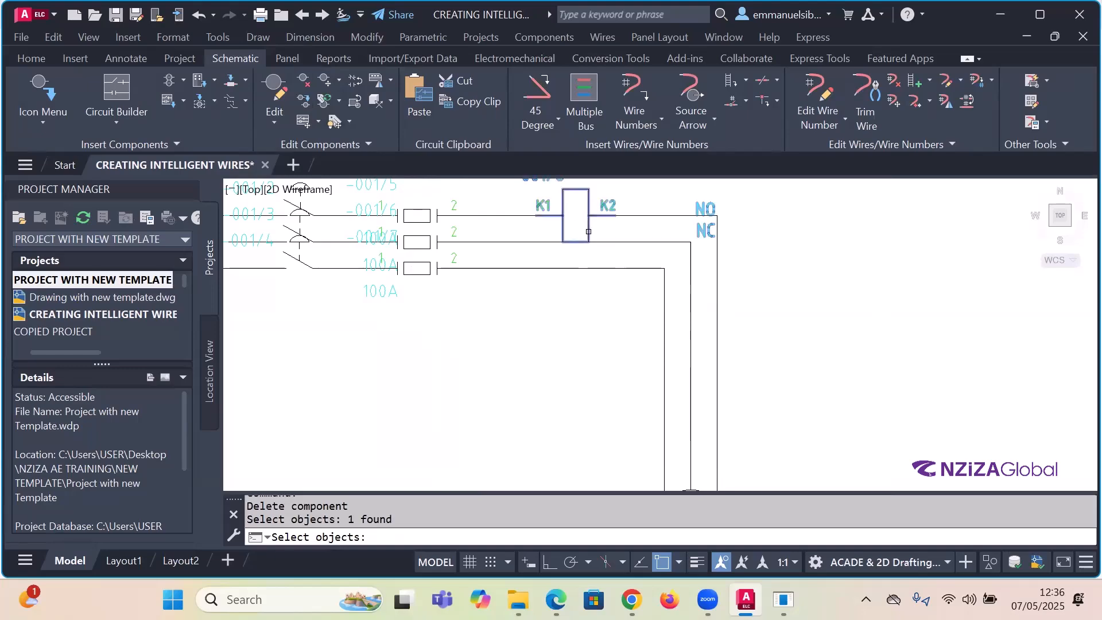
pyautogui.scroll(-4, 722, 317)
pyautogui.press('Return')
pyautogui.click(530, 334)
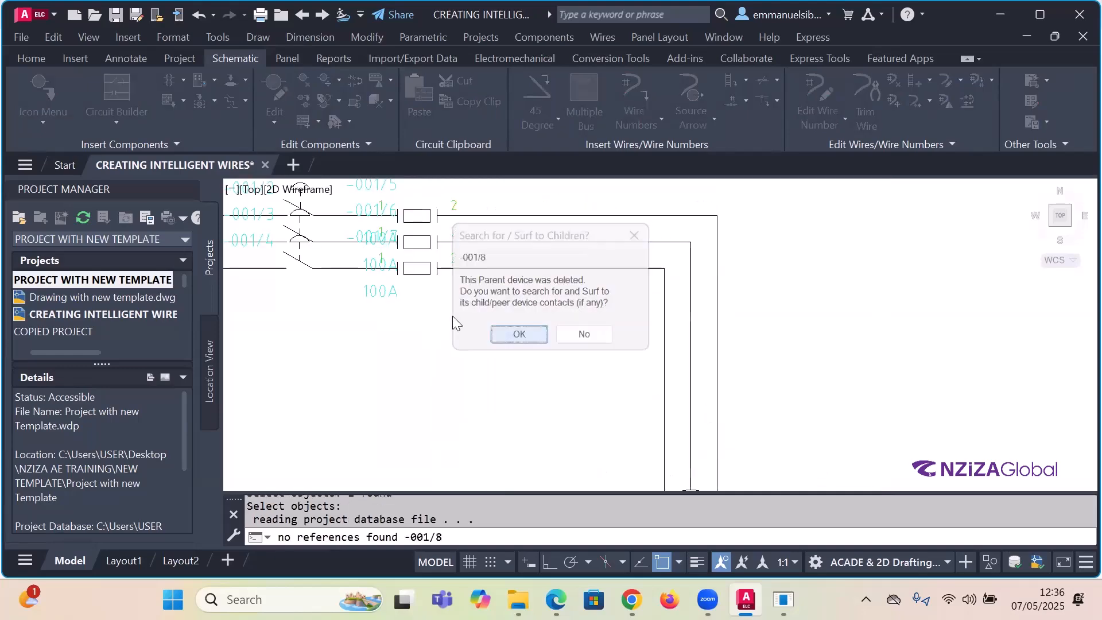
pyautogui.click(416, 307)
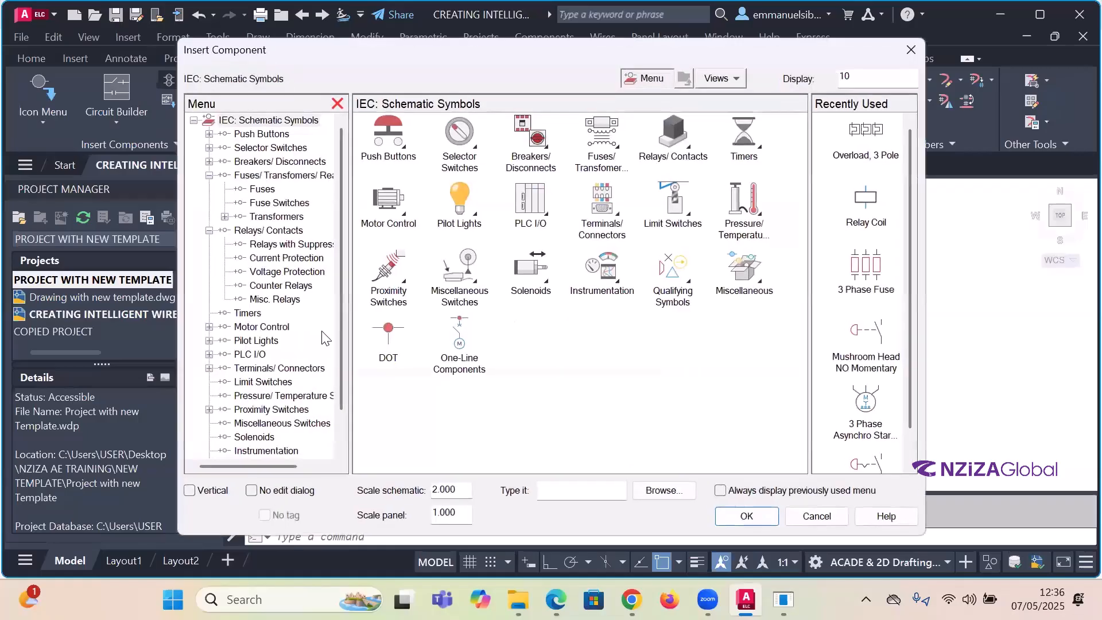
# - Look through the motor control symbols for insertion, including the Motor Starter and 3 Phase Motor groups
pyautogui.click(286, 328)
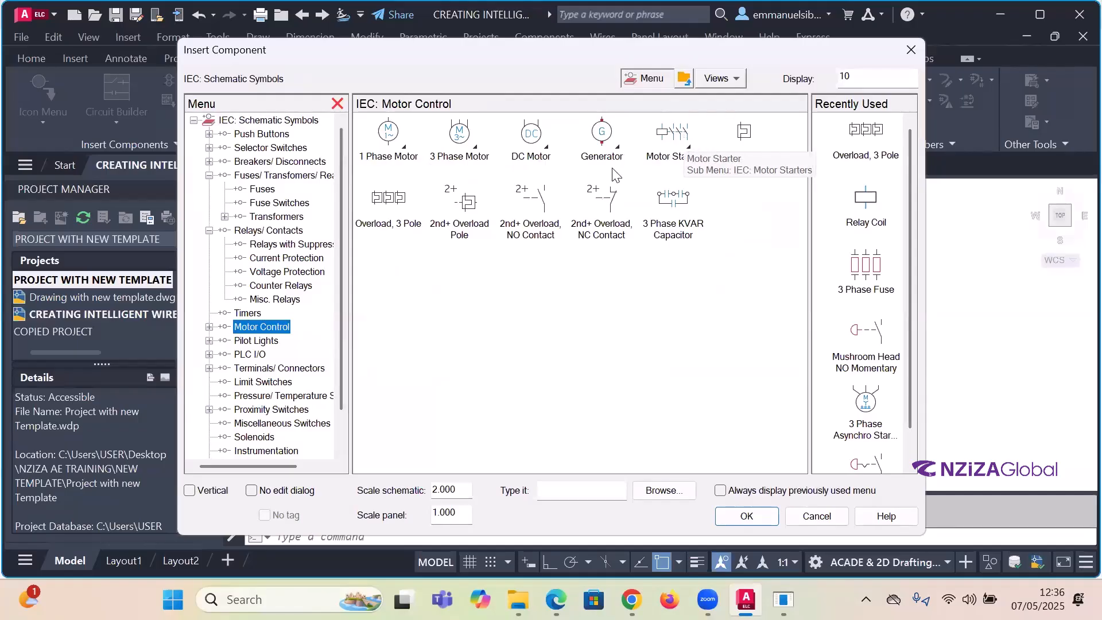
pyautogui.click(673, 147)
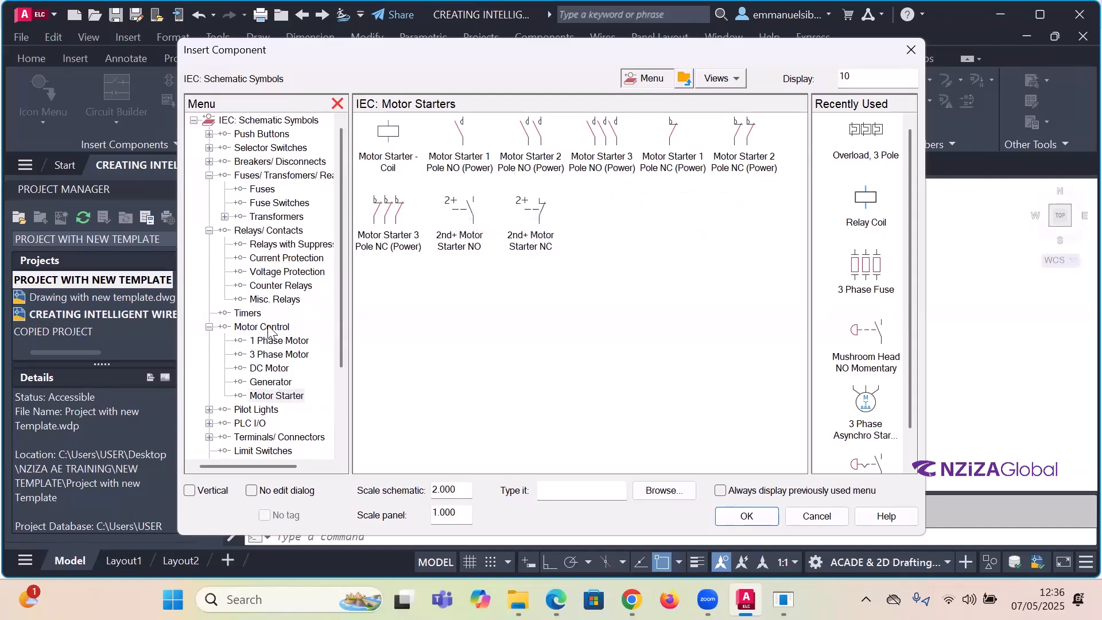
pyautogui.click(278, 355)
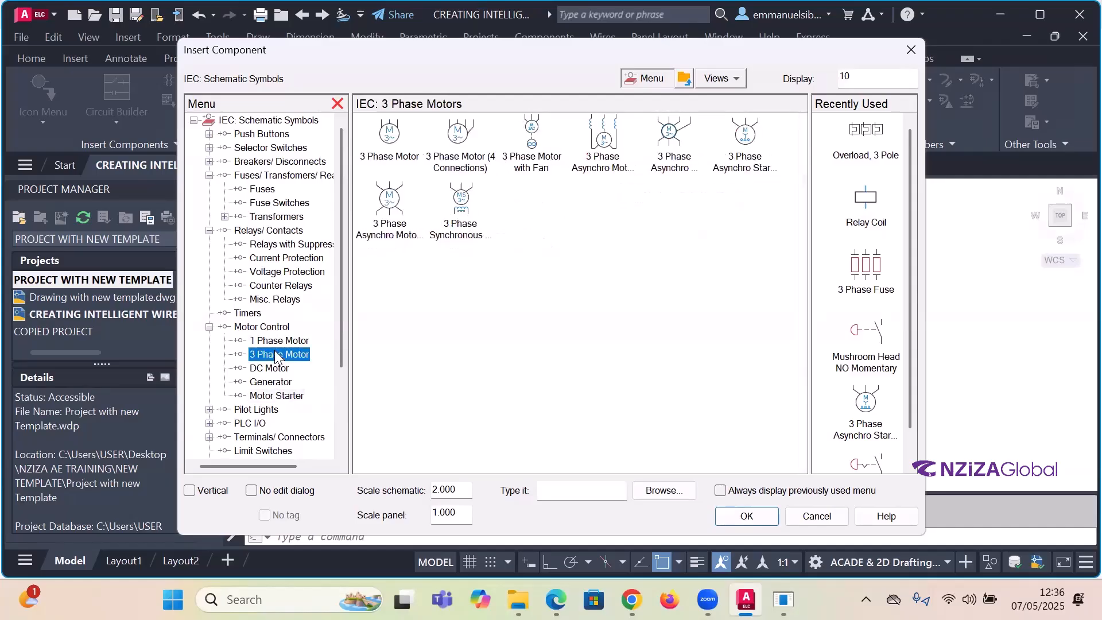
pyautogui.click(284, 396)
pyautogui.click(277, 396)
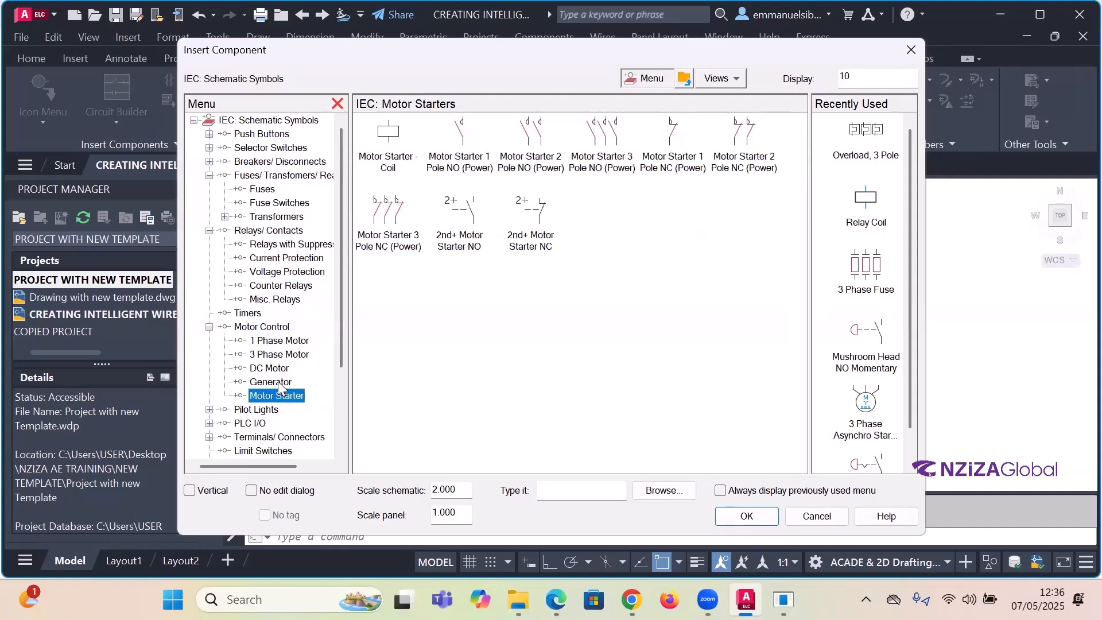
# - Insert multiple Overload, 1 Pole symbols from Motor Control along a vertical orthogonal fence across the three horizontal wires after the fuses
pyautogui.click(261, 326)
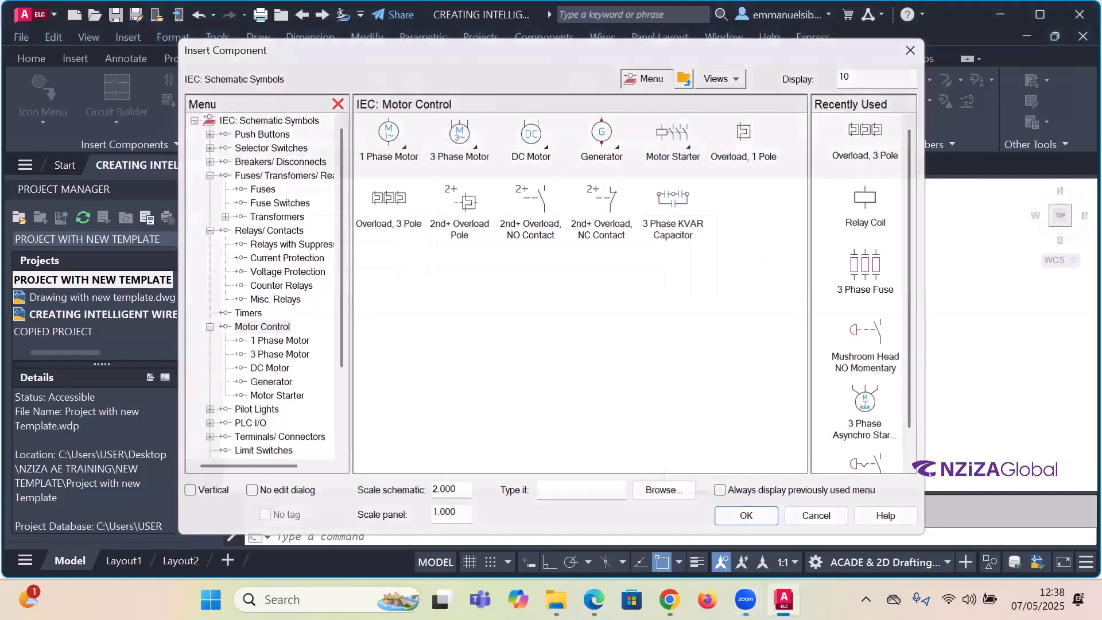
pyautogui.click(754, 161)
pyautogui.click(586, 215)
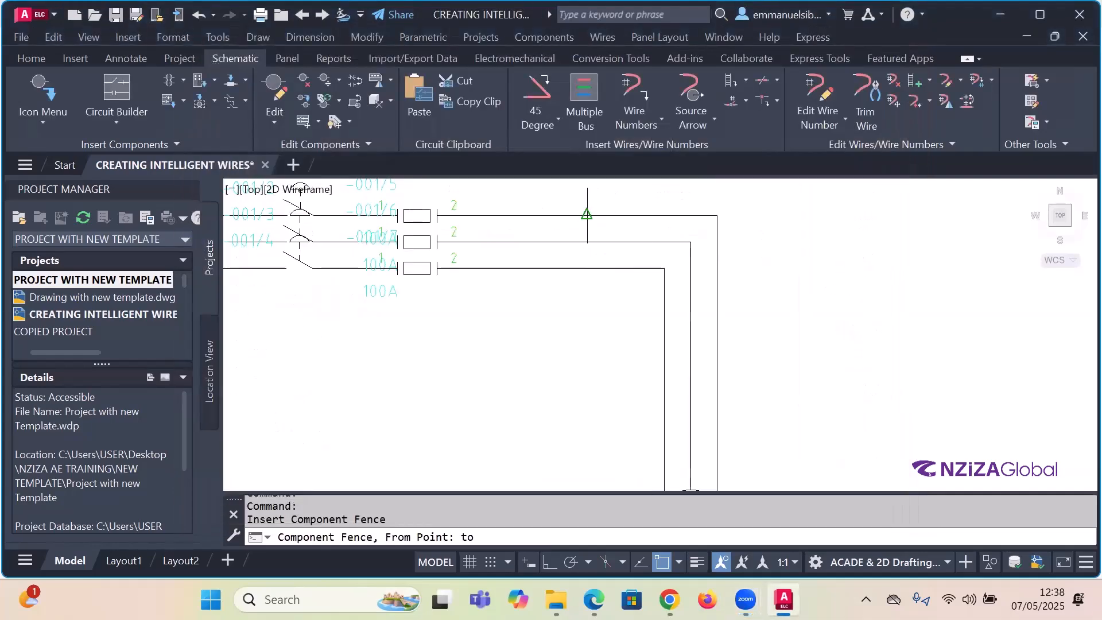
pyautogui.press('F8')
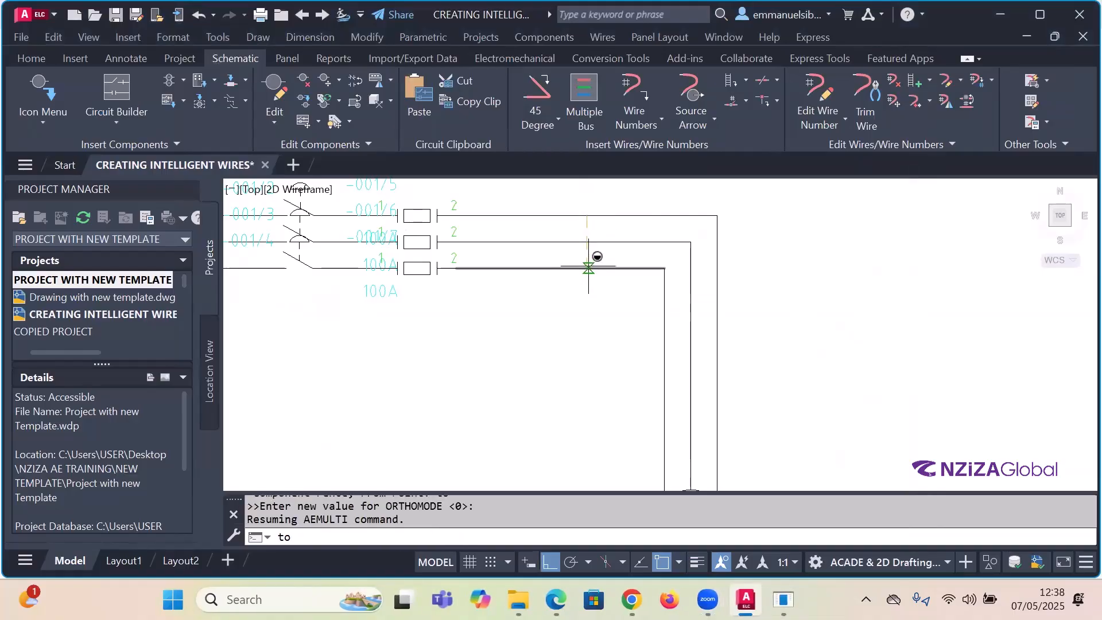
pyautogui.scroll(6, 589, 267)
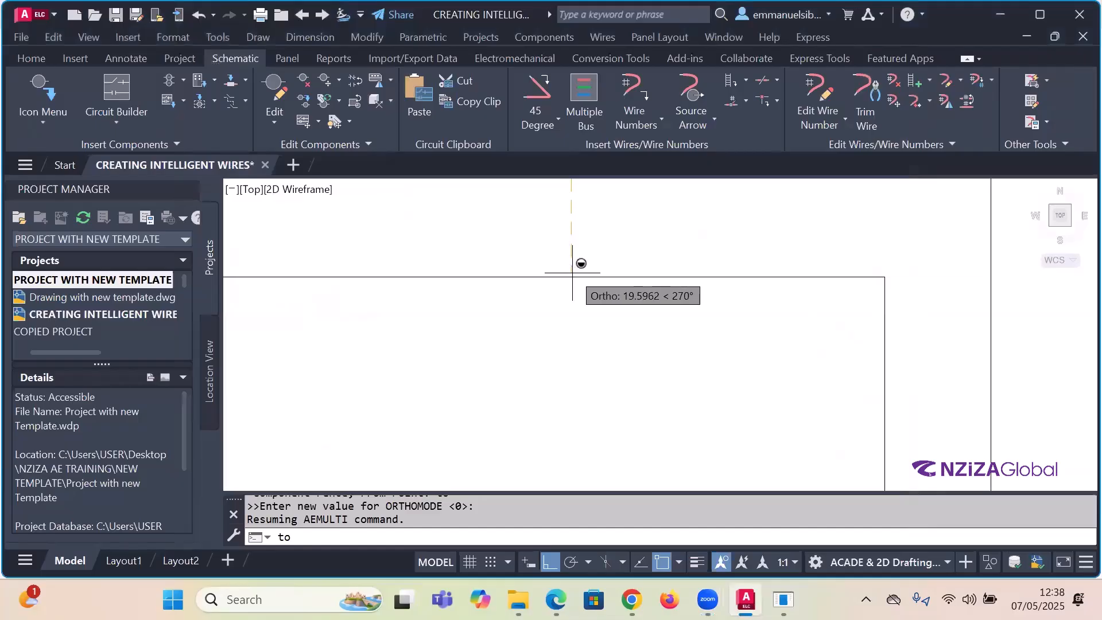
pyautogui.click(573, 276)
pyautogui.press('Return')
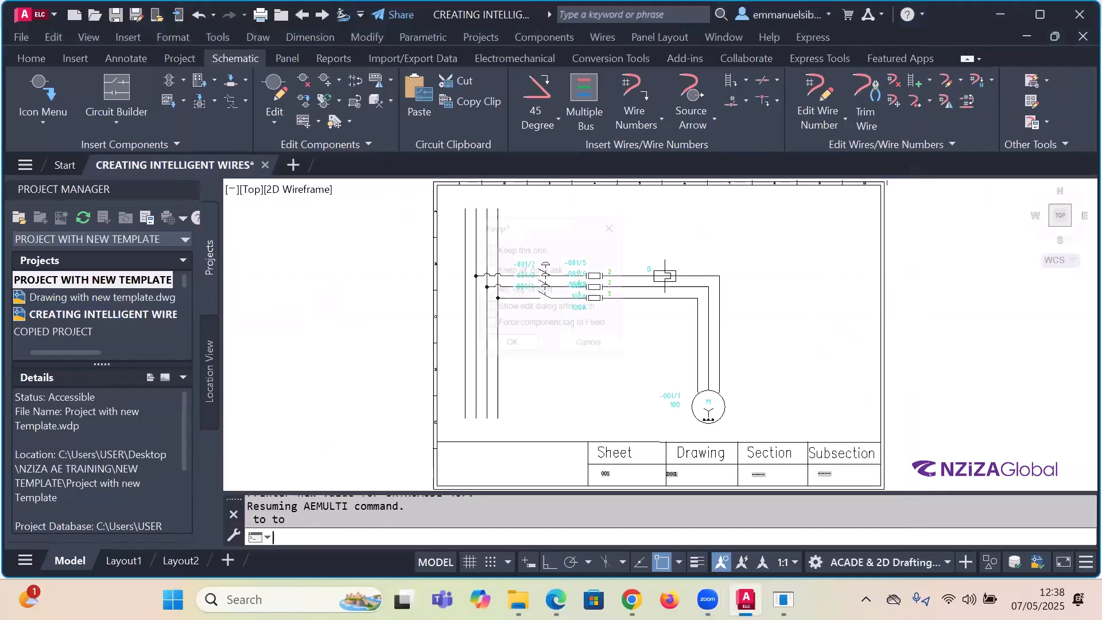
# - Keep the single-pole overload on each of the three wires, accepting the proposed component tags and leaving the catalog data blank
pyautogui.click(507, 350)
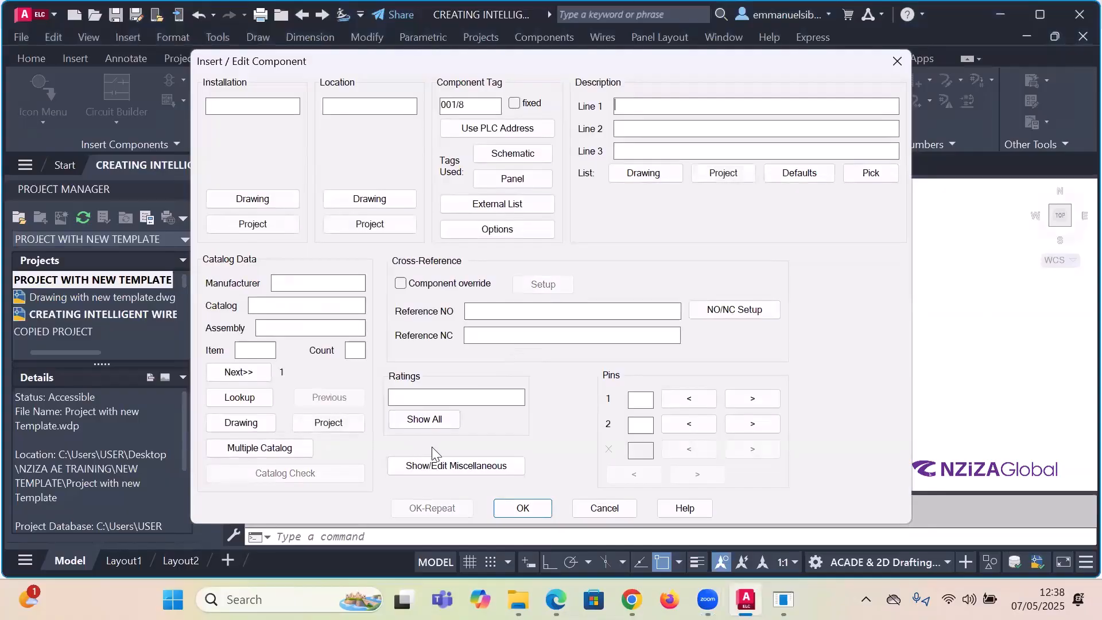
pyautogui.press('Return')
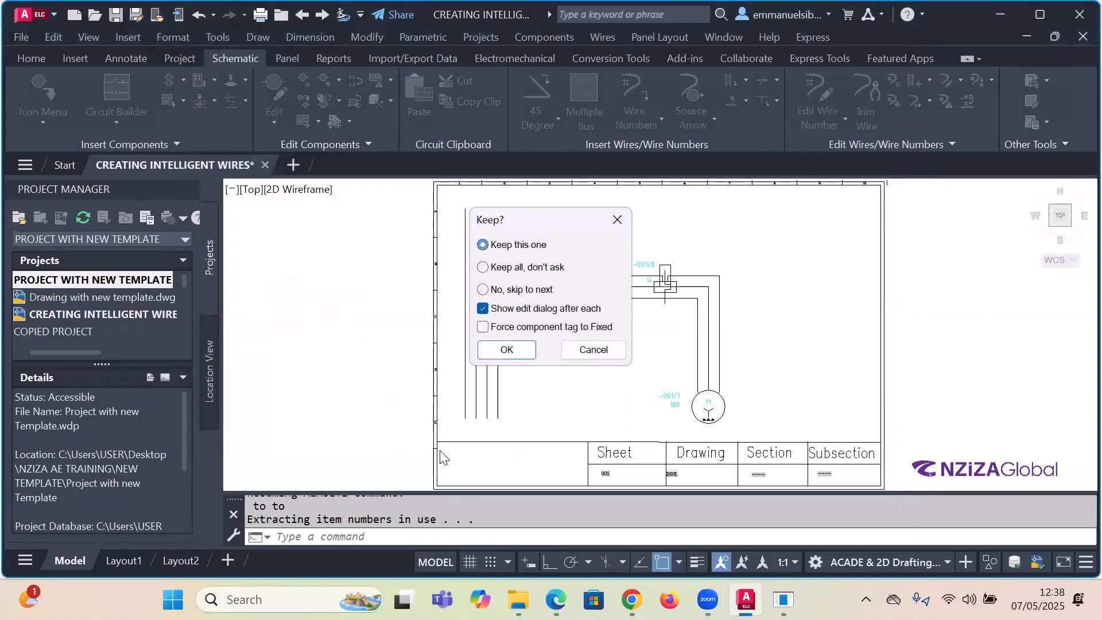
pyautogui.click(507, 349)
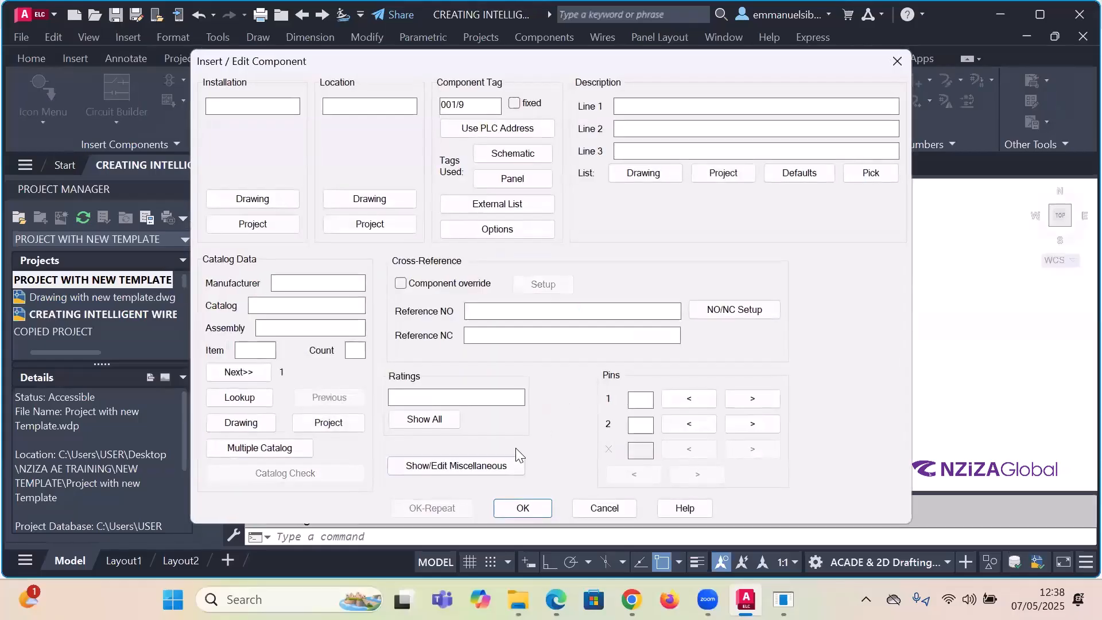
pyautogui.click(522, 508)
pyautogui.click(508, 350)
pyautogui.press('Return')
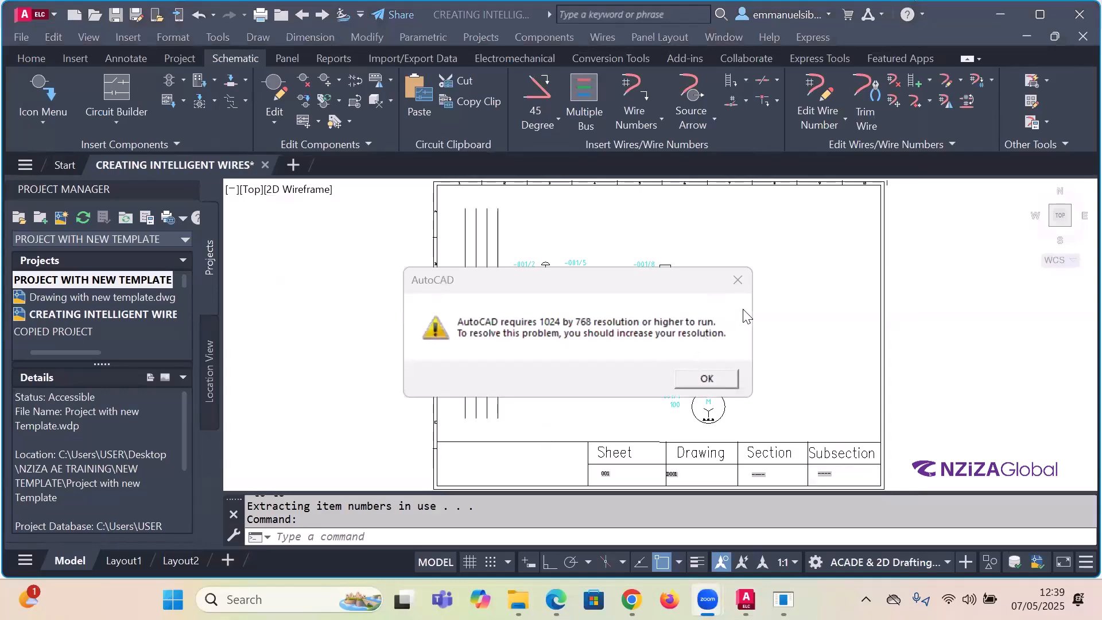
pyautogui.click(718, 380)
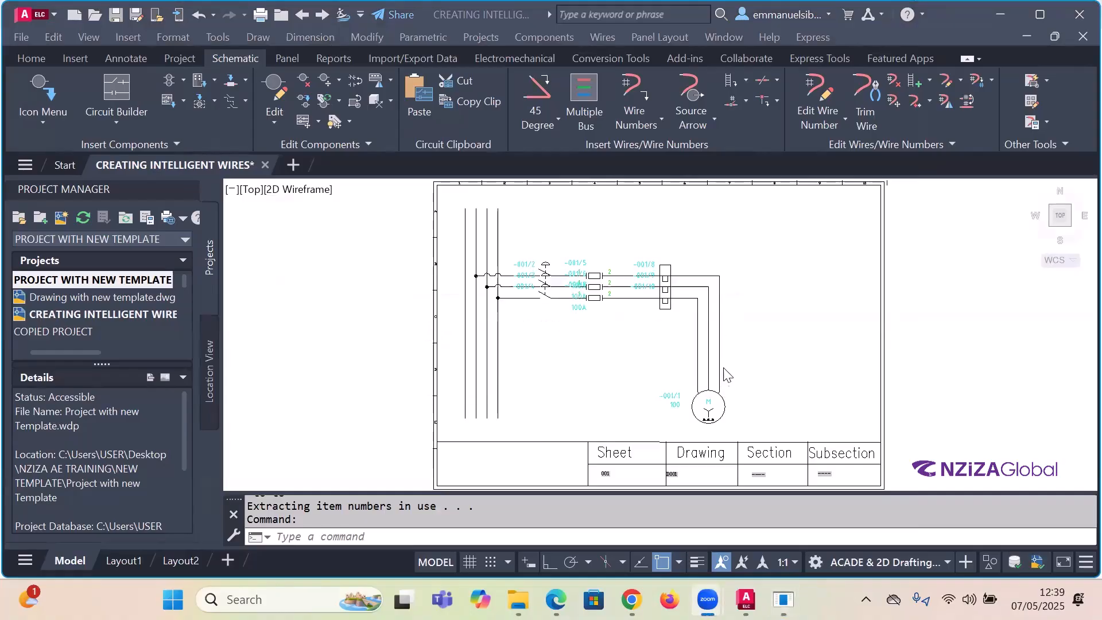
pyautogui.scroll(4, 686, 296)
pyautogui.scroll(-2, 524, 250)
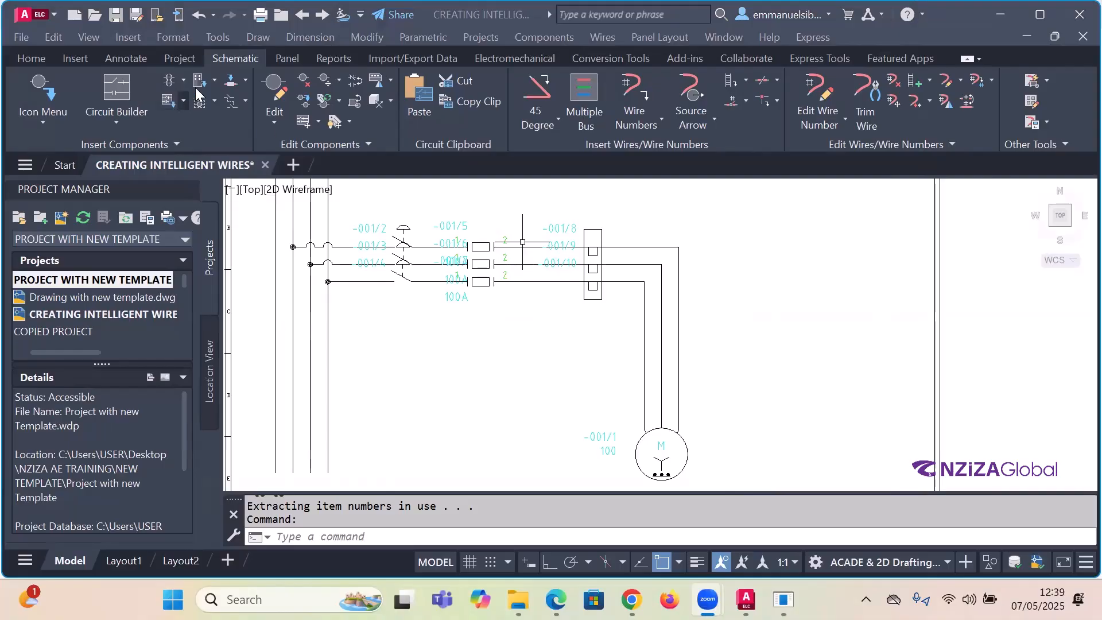
pyautogui.click(167, 81)
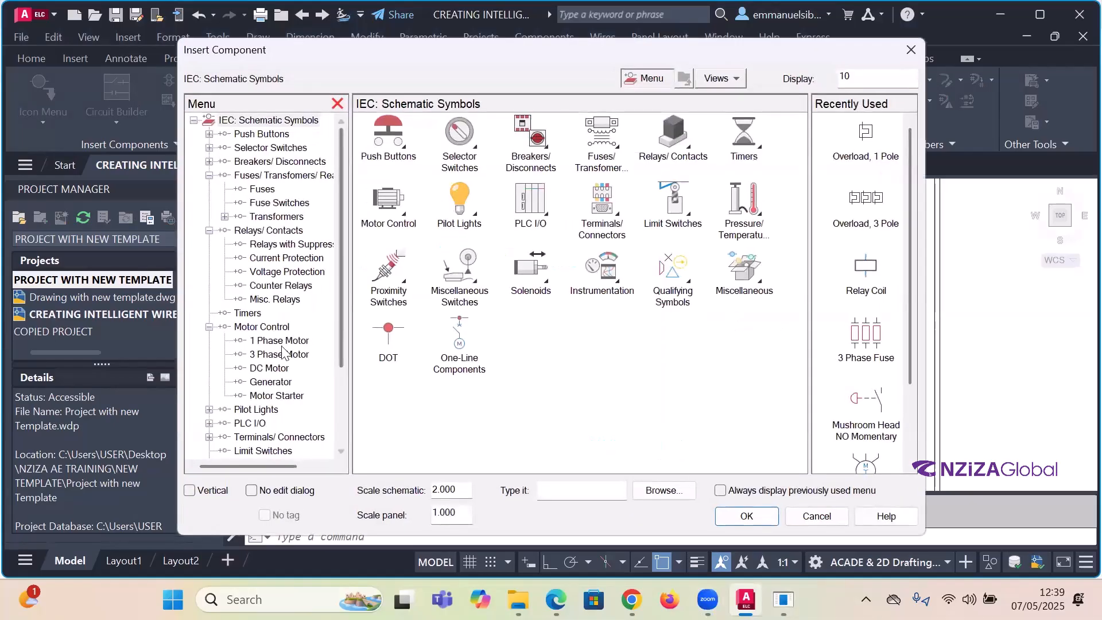
pyautogui.click(275, 328)
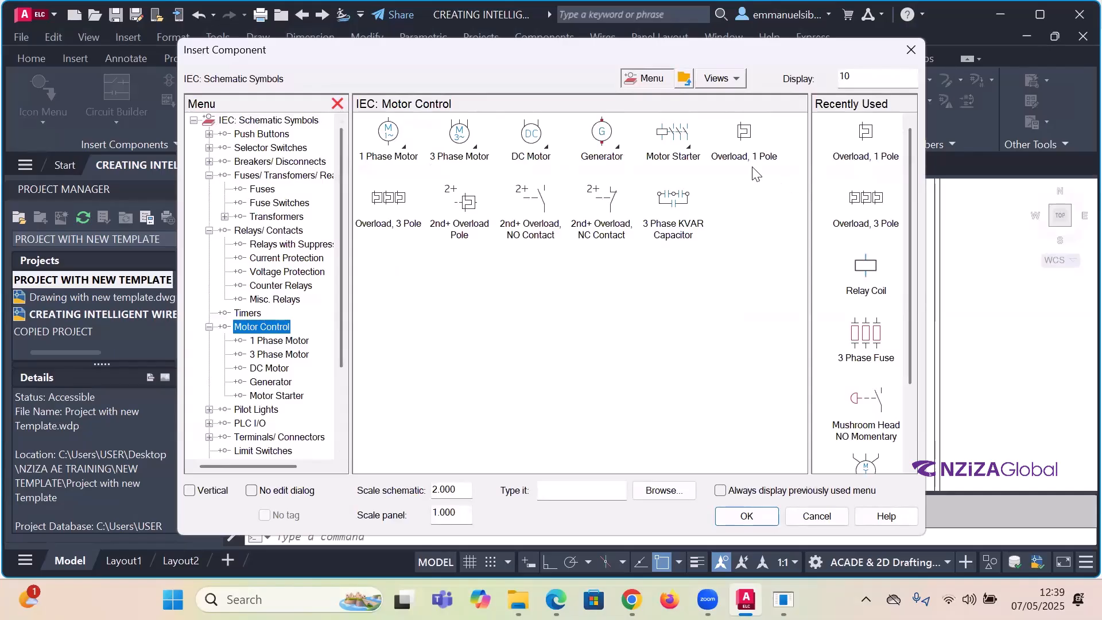
pyautogui.click(677, 148)
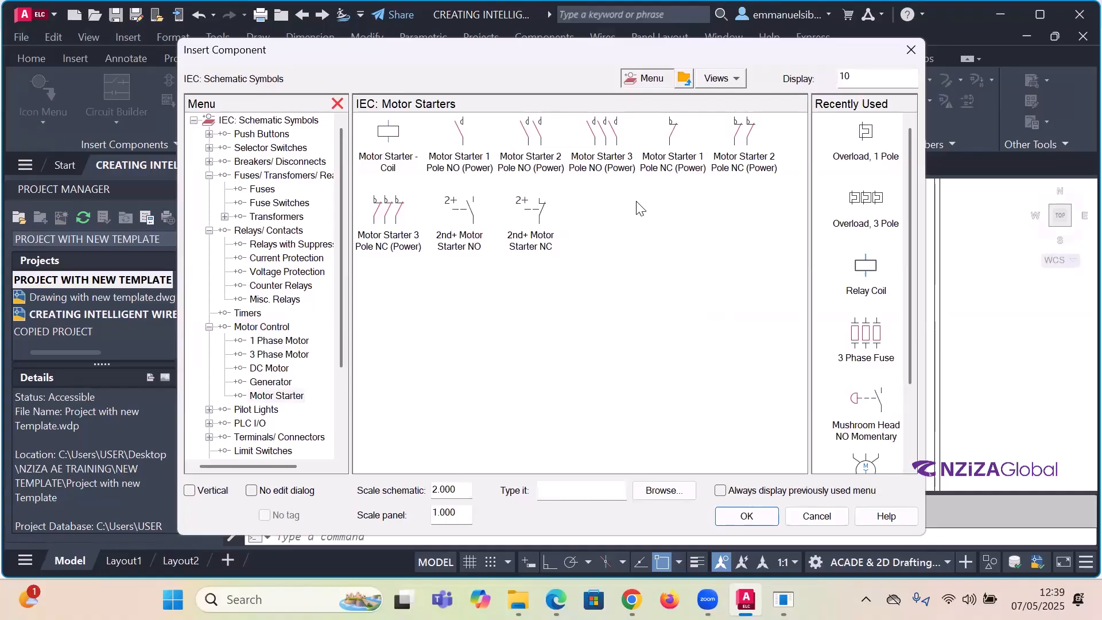
pyautogui.click(613, 161)
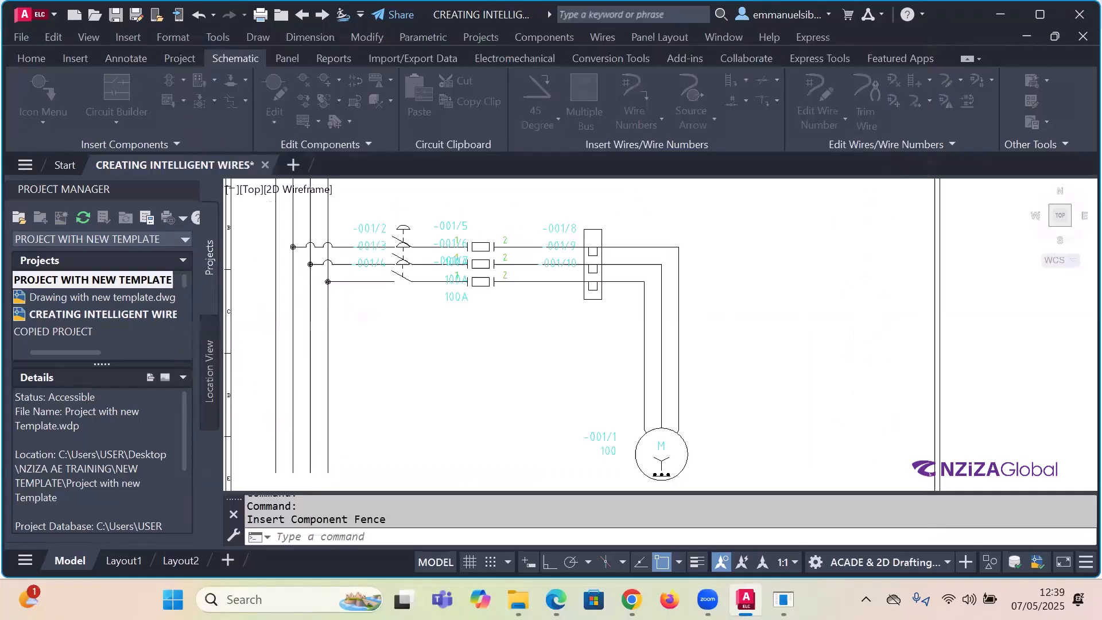
pyautogui.click(662, 345)
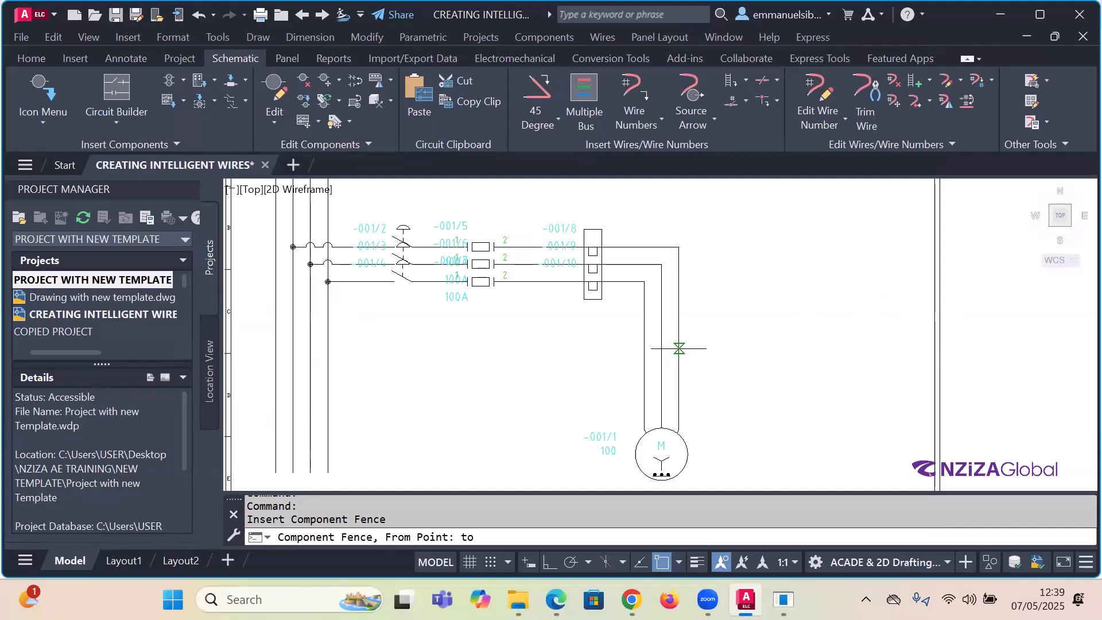
pyautogui.keyDown('shift'); pyautogui.click(642, 350); pyautogui.keyUp('shift')
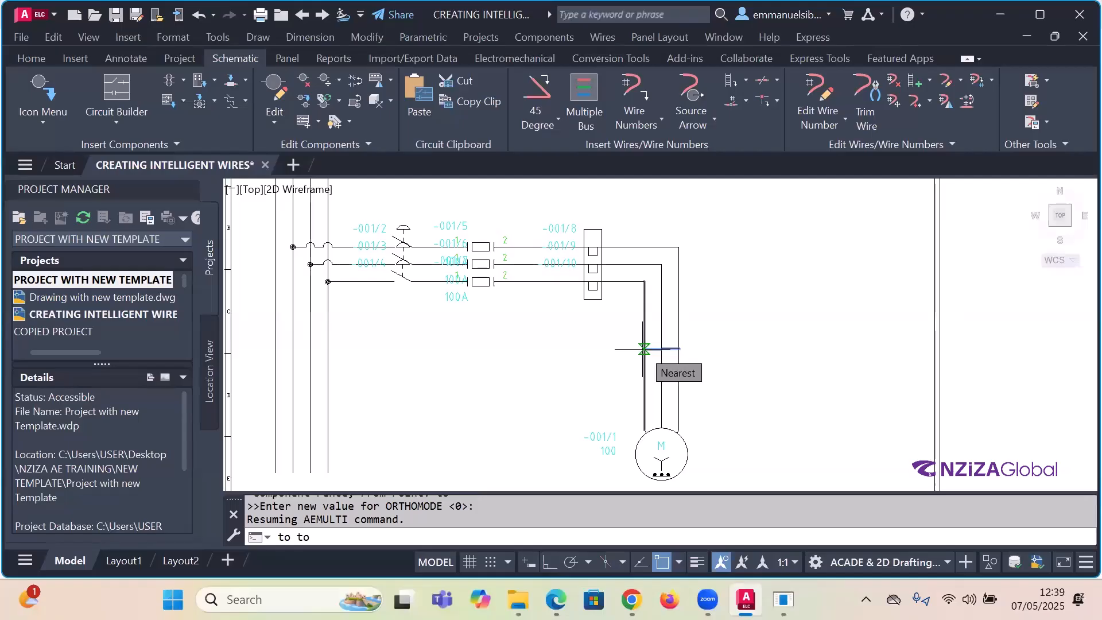
pyautogui.press('Return')
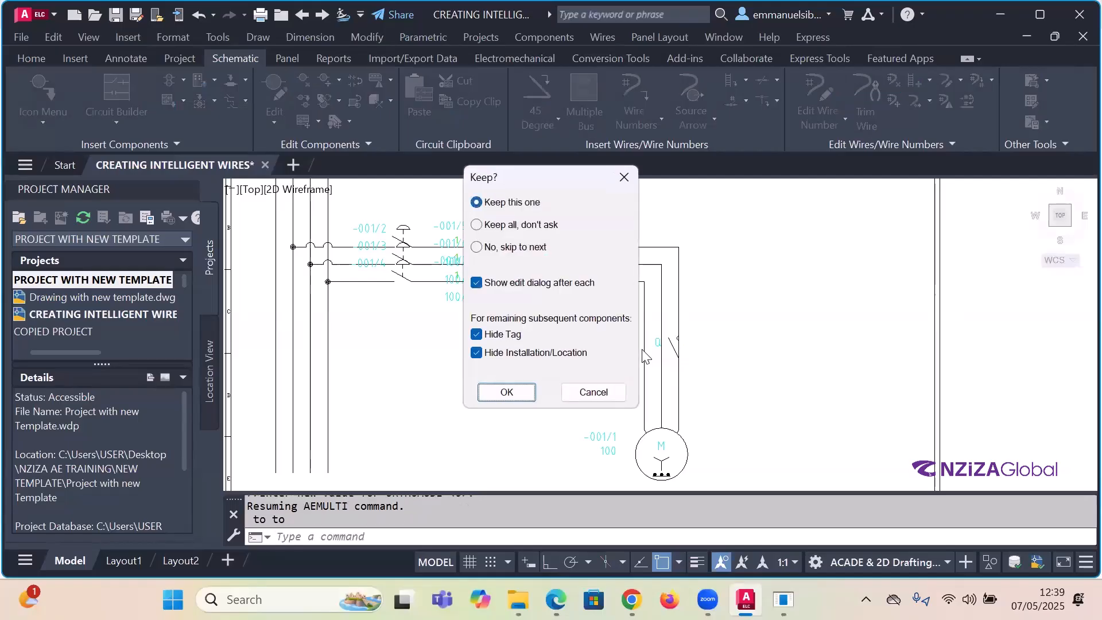
pyautogui.click(619, 390)
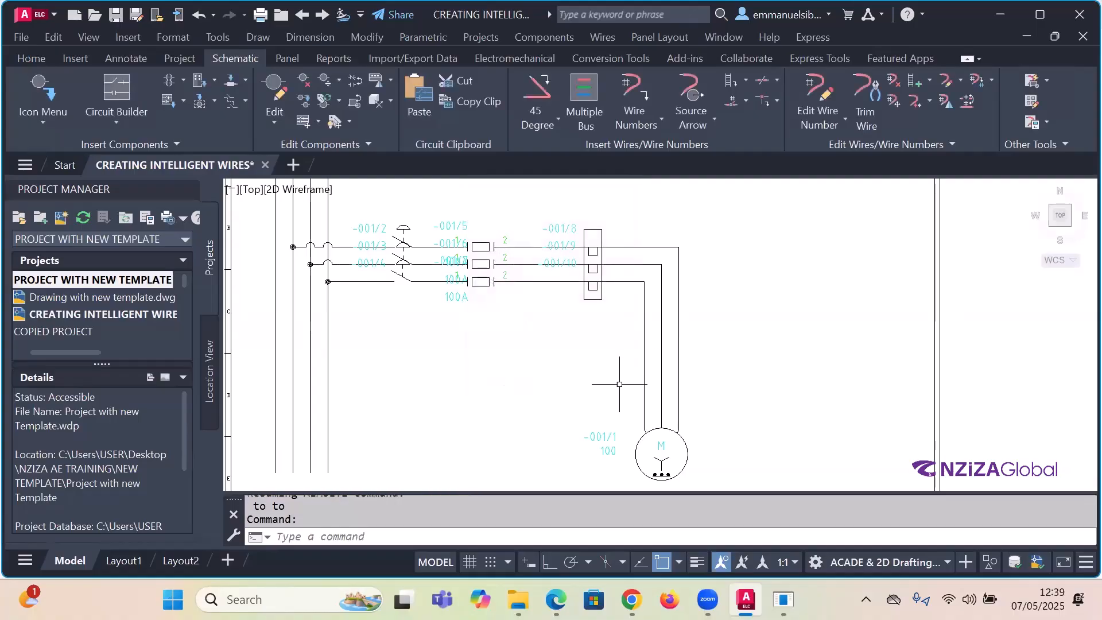
# - Insert multiple Motor Starter 3 Pole NO (Power) contacts along a horizontal orthogonal fence across the three vertical wires above the motor
pyautogui.click(173, 79)
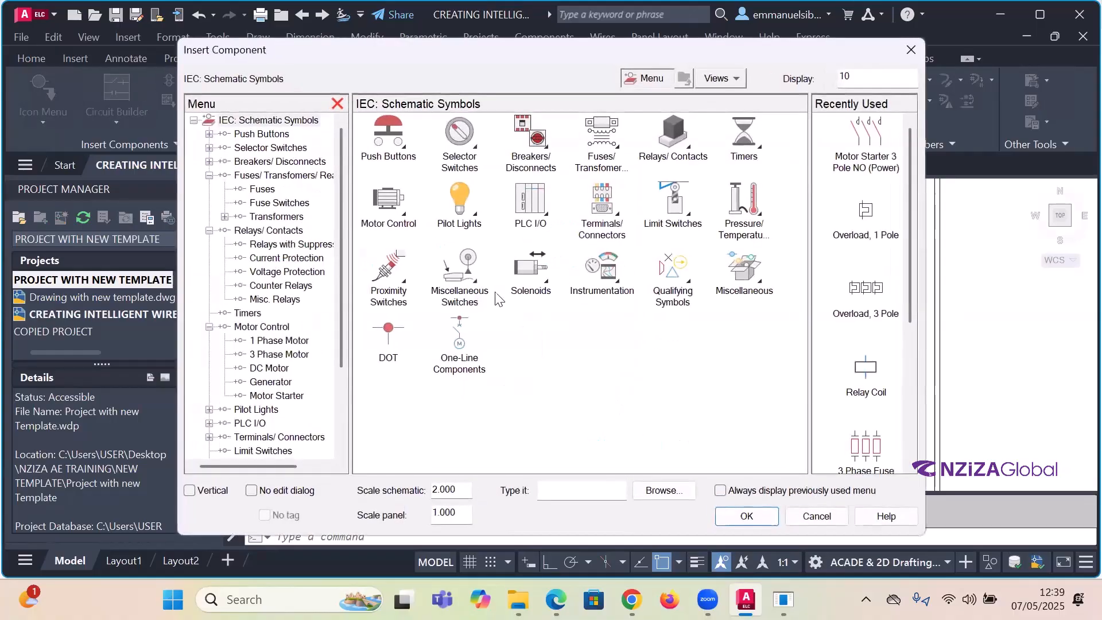
pyautogui.click(284, 327)
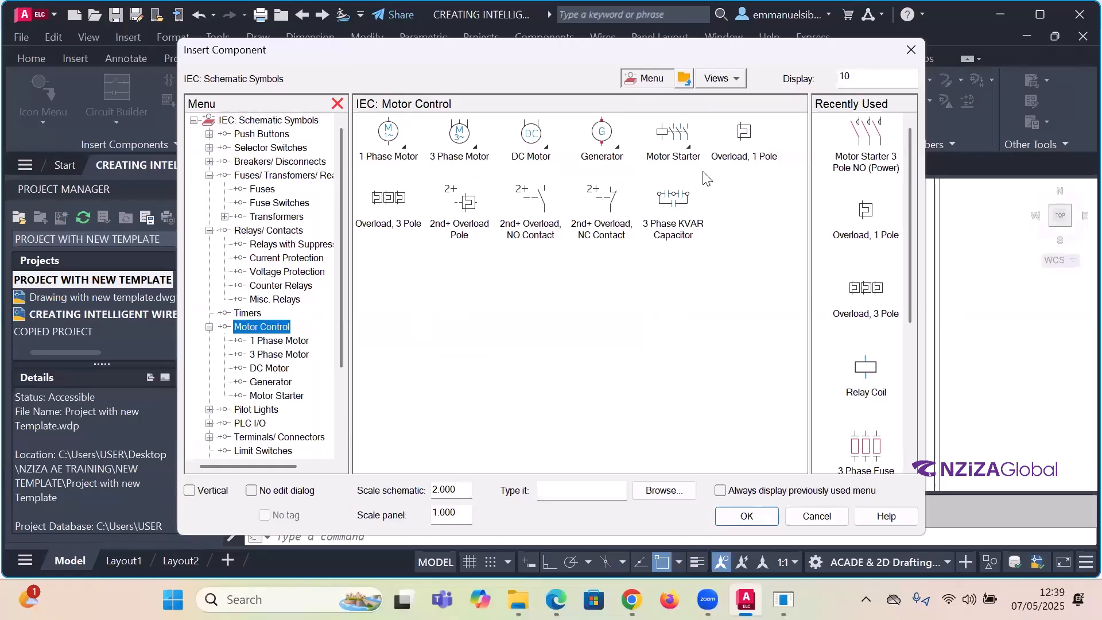
pyautogui.click(853, 155)
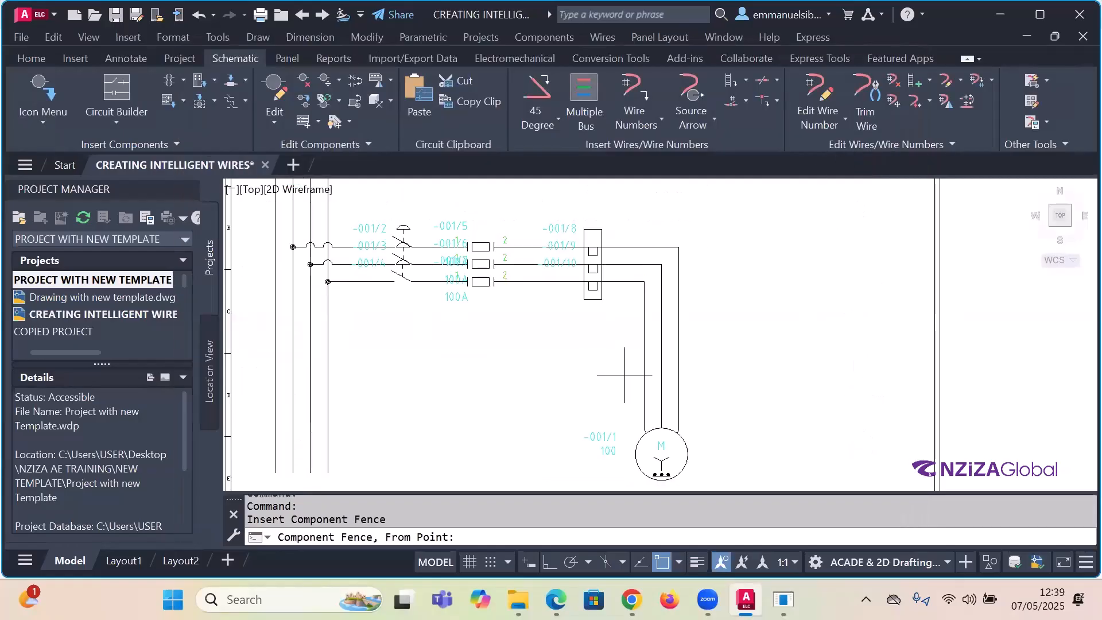
pyautogui.click(644, 348)
pyautogui.press('F8')
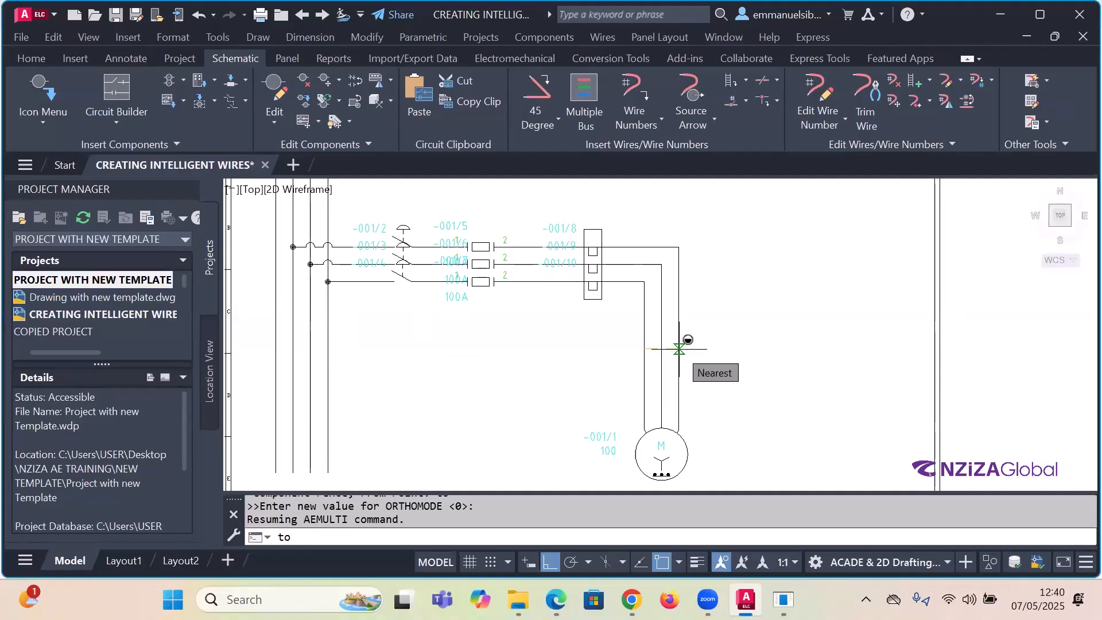
pyautogui.click(680, 348)
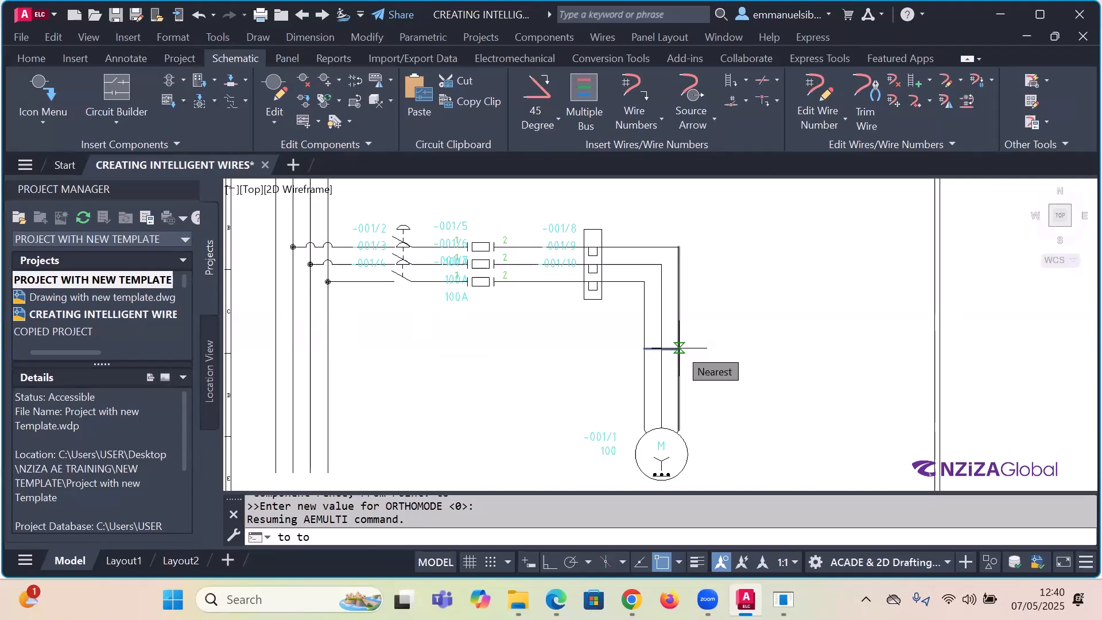
pyautogui.press('Return')
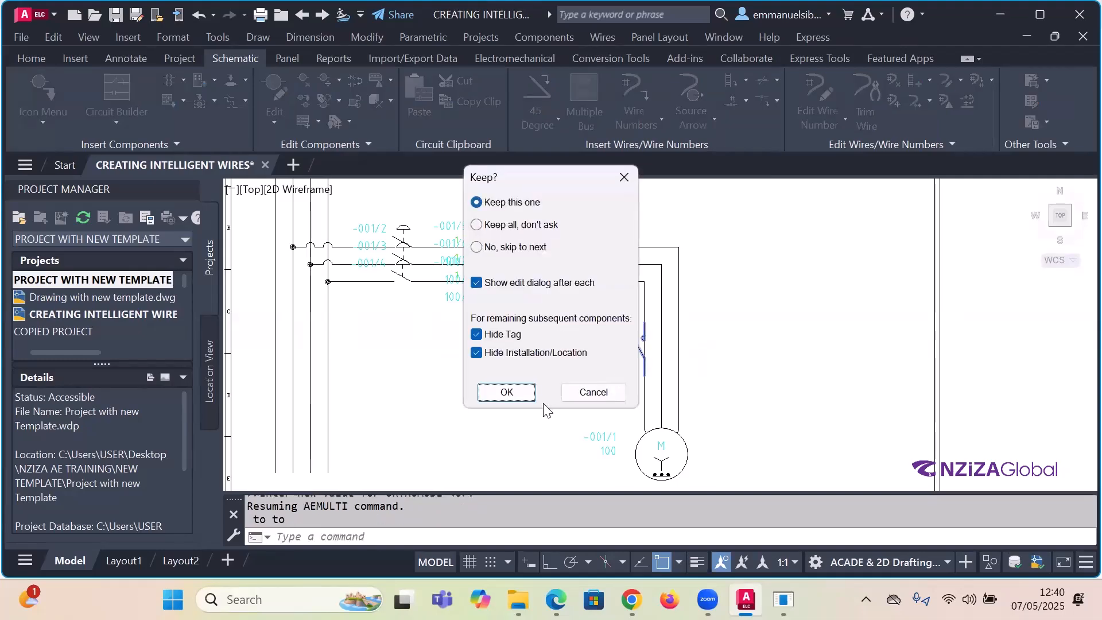
# - Keep the motor starter contact on each of the three motor wires, accepting the child component tag Q and leaving the pins blank
pyautogui.click(523, 392)
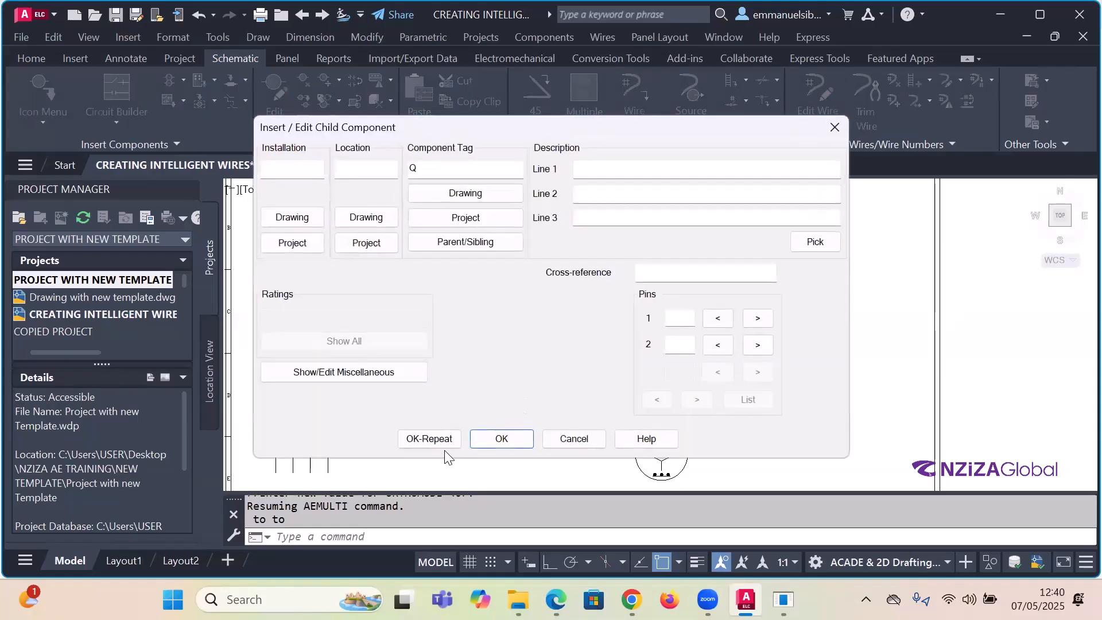
pyautogui.click(501, 439)
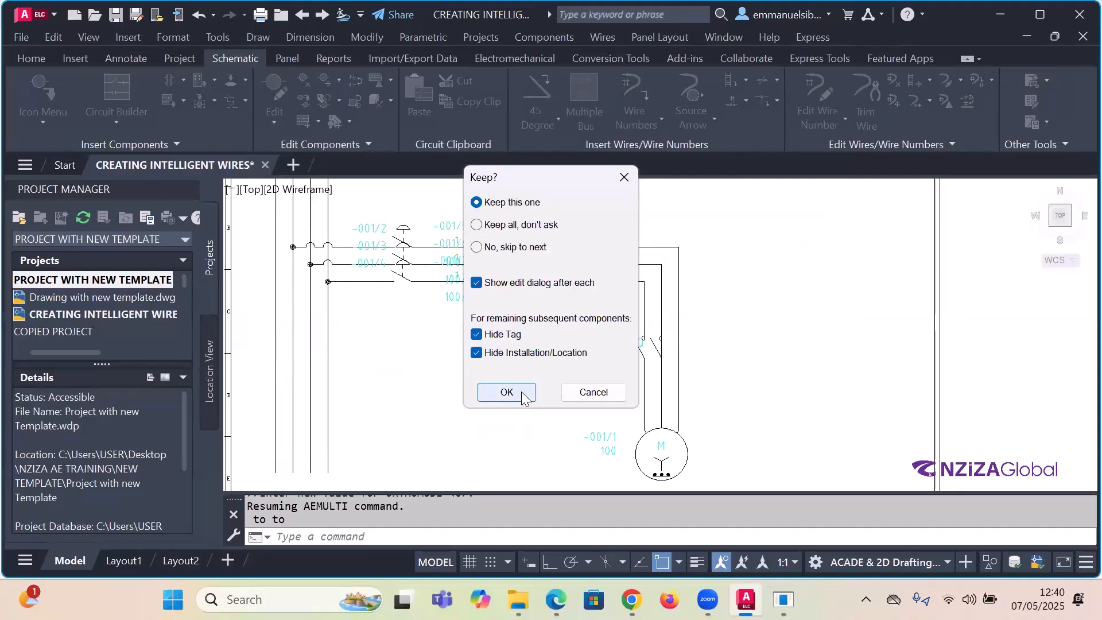
pyautogui.click(522, 391)
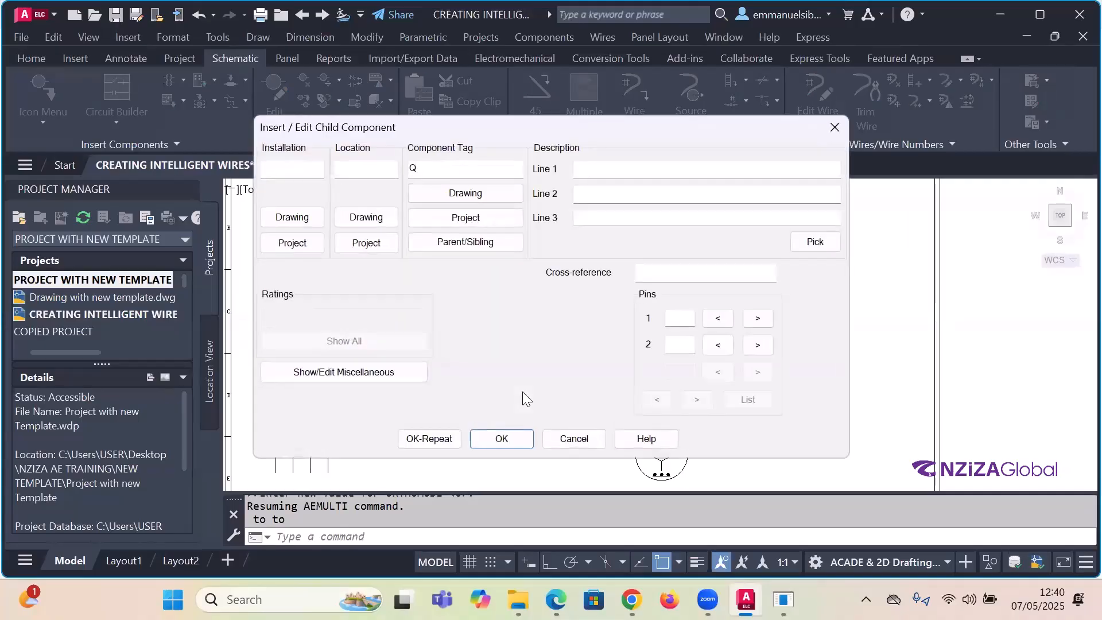
pyautogui.click(502, 439)
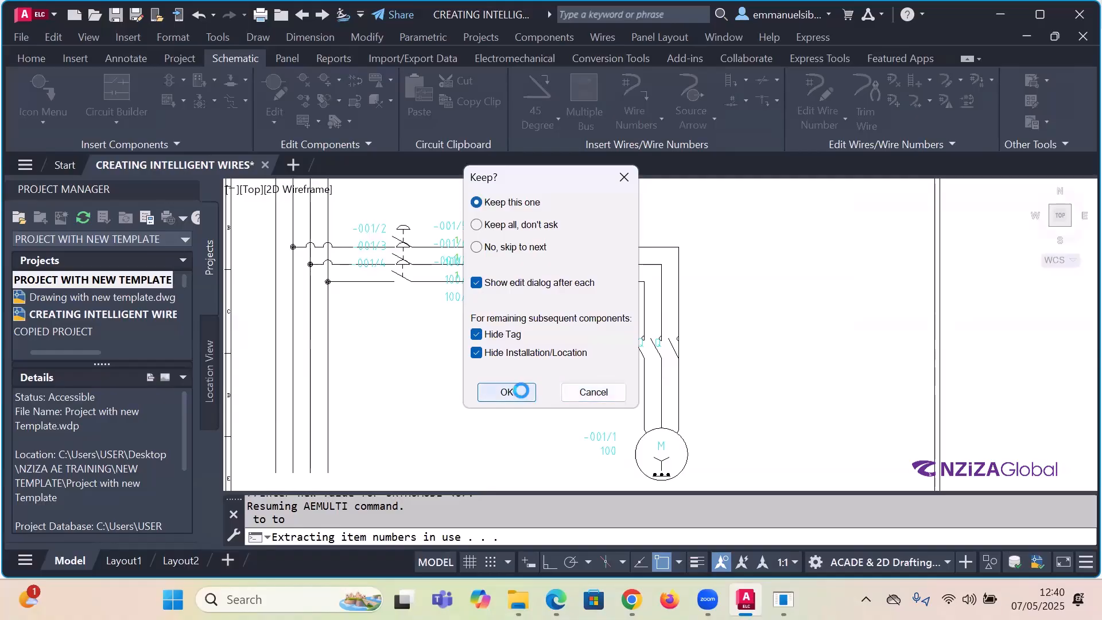
pyautogui.click(519, 392)
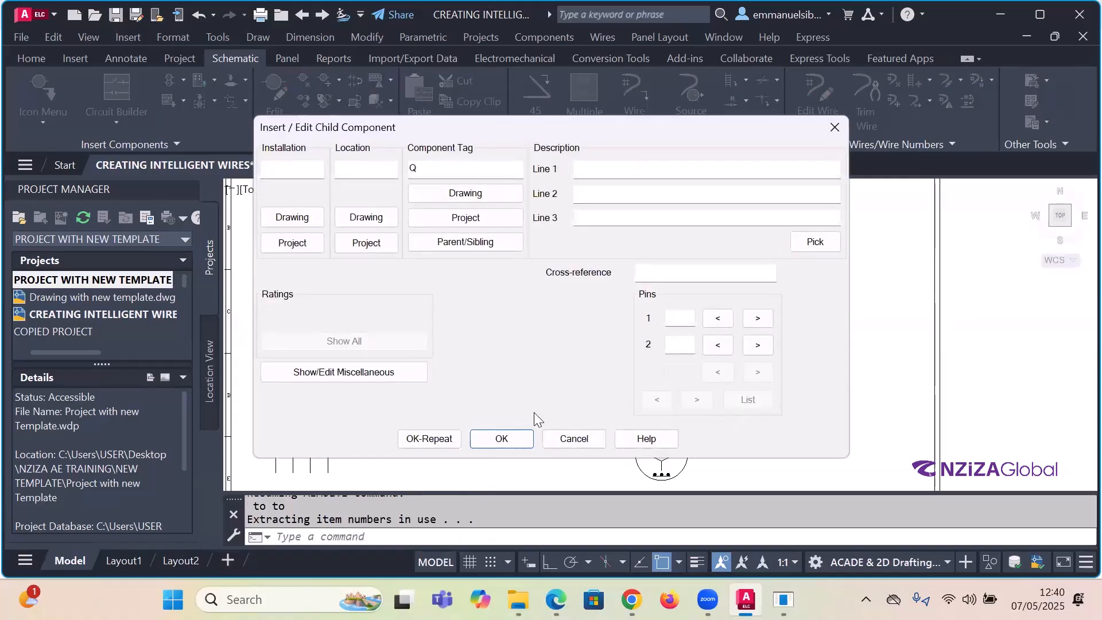
pyautogui.click(504, 434)
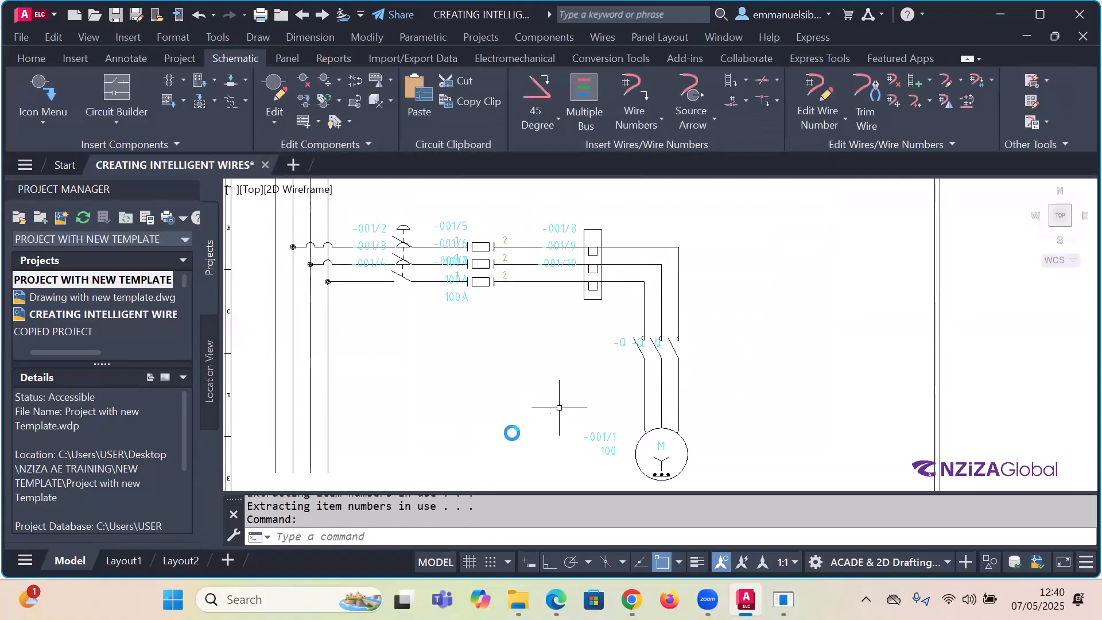
# - Examine the motor circuit from the vertical bus through the push buttons, fuses, overloads and starter contacts to the motor
pyautogui.scroll(-2, 719, 300)
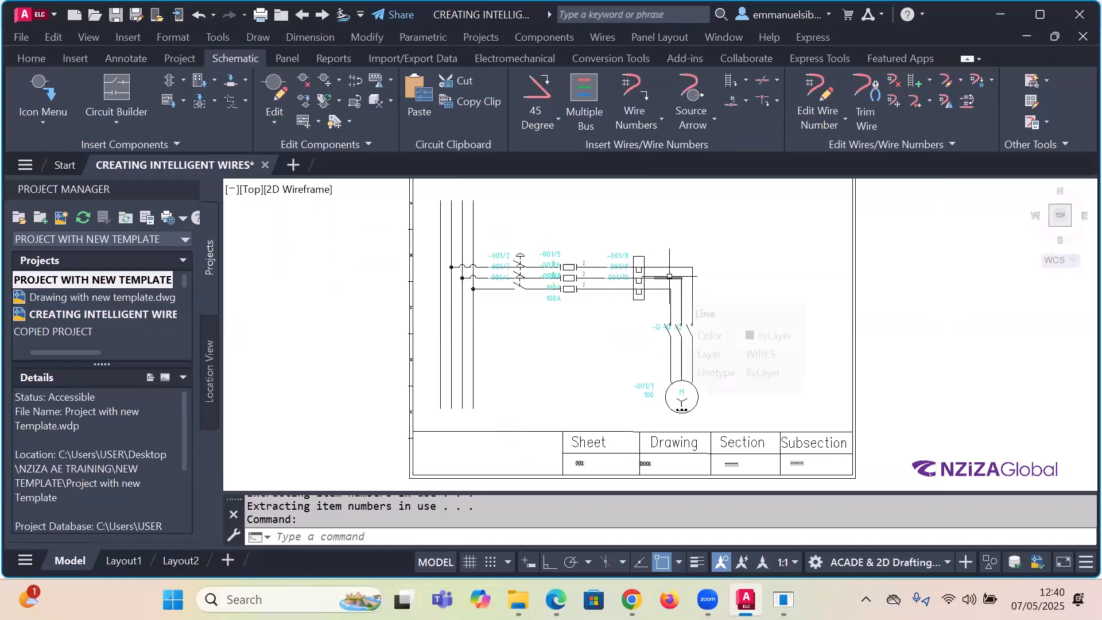
pyautogui.scroll(1, 670, 276)
pyautogui.scroll(-1, 681, 276)
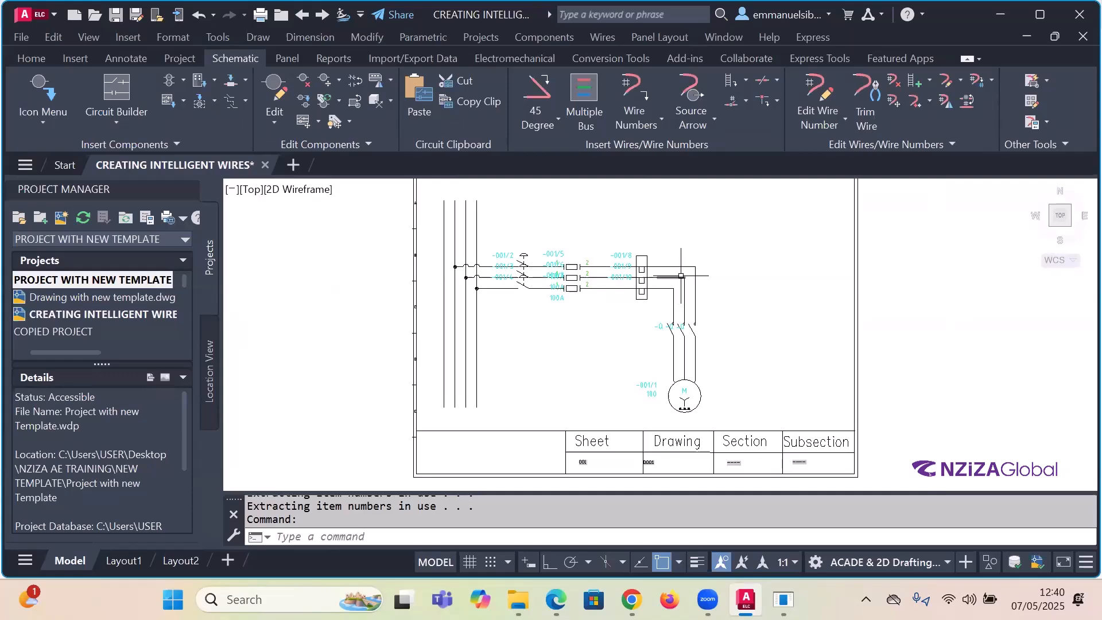
pyautogui.scroll(2, 680, 276)
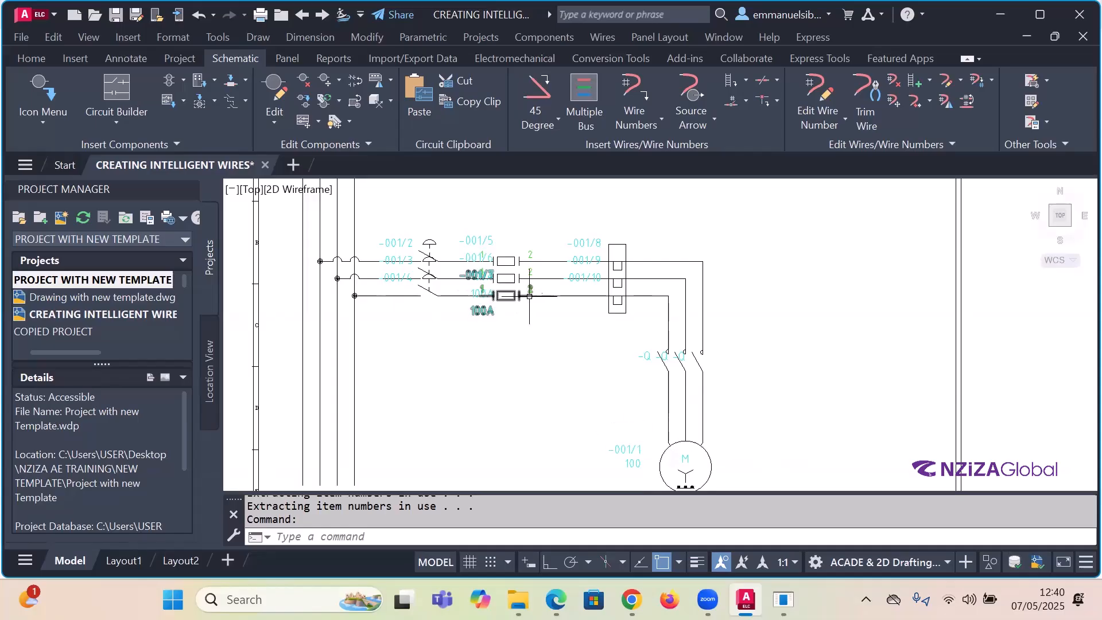
pyautogui.scroll(-3, 544, 294)
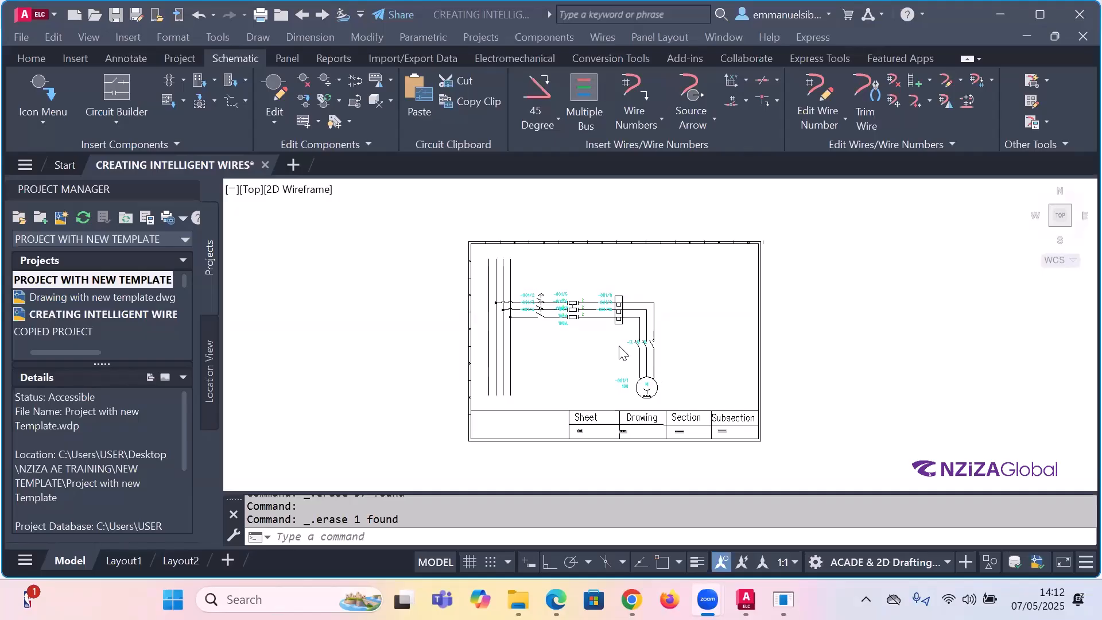
pyautogui.scroll(-2, 602, 330)
pyautogui.scroll(4, 600, 331)
pyautogui.scroll(1, 571, 314)
pyautogui.scroll(-3, 571, 314)
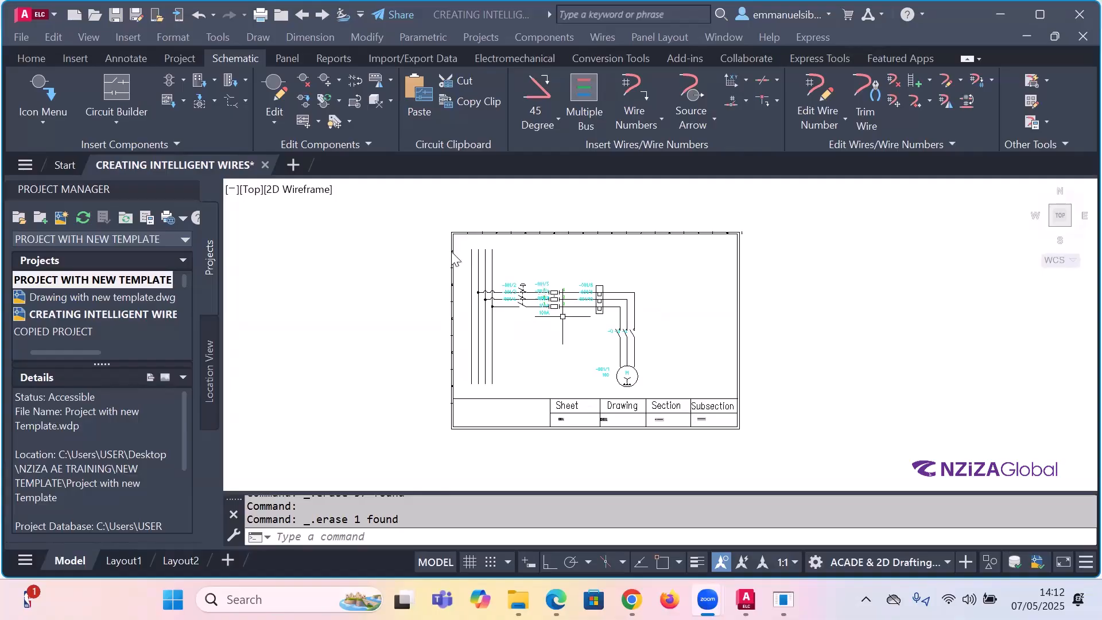
pyautogui.scroll(-4, 441, 247)
pyautogui.scroll(4, 462, 248)
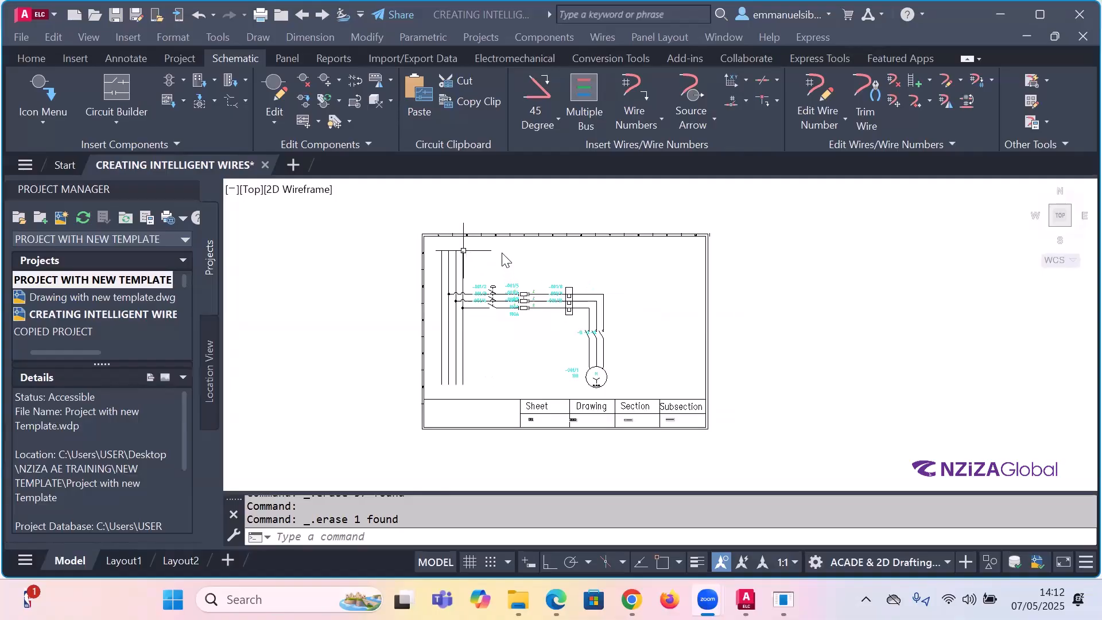
pyautogui.scroll(-2, 463, 259)
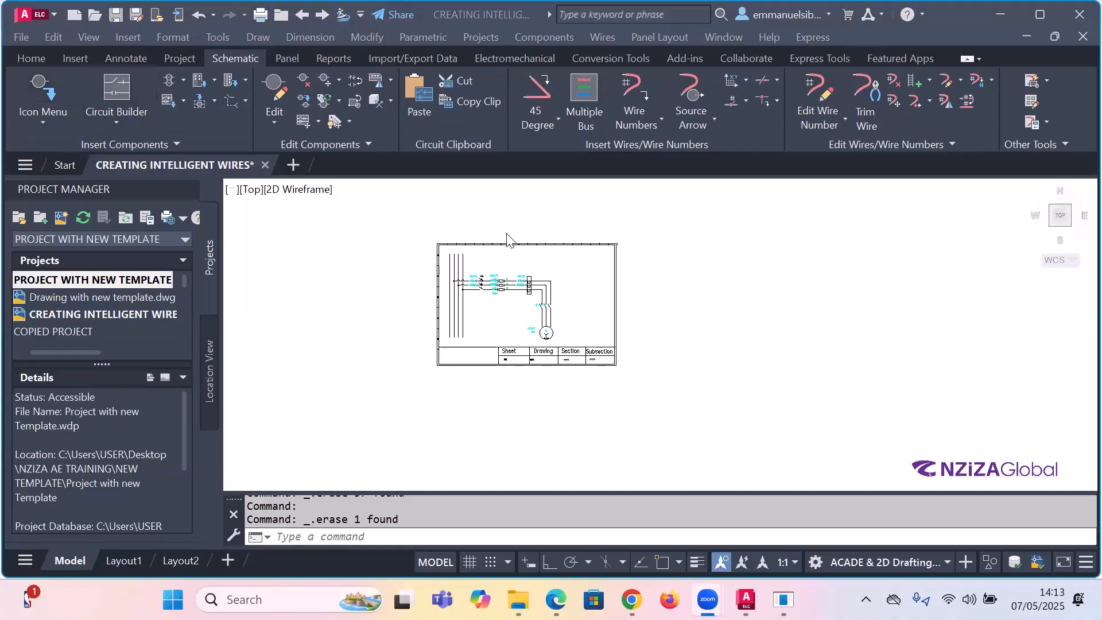
pyautogui.scroll(4, 516, 296)
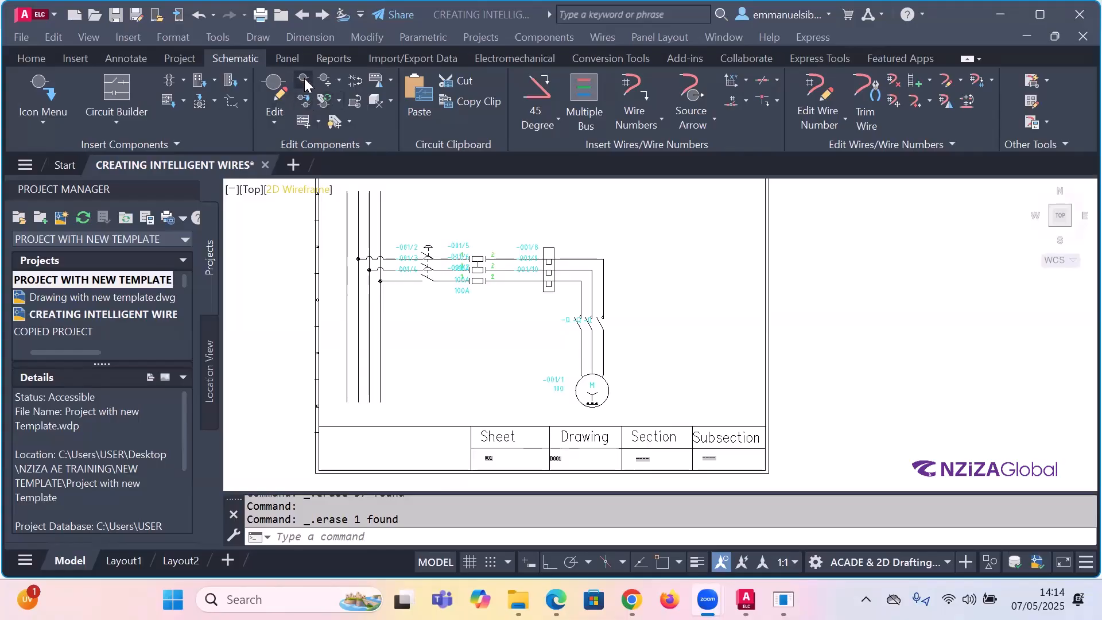
pyautogui.scroll(-6, 666, 322)
pyautogui.scroll(4, 682, 300)
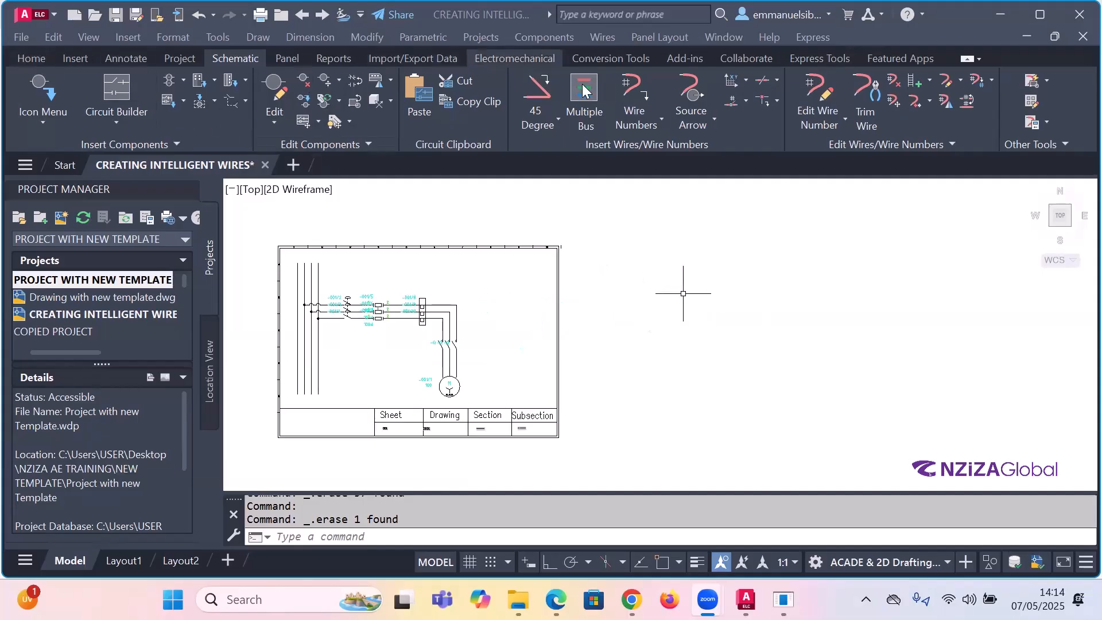
# - Draw a horizontal three-wire Multiple Bus with spacing 10, starting in empty space beside the drawing frame
pyautogui.click(620, 259)
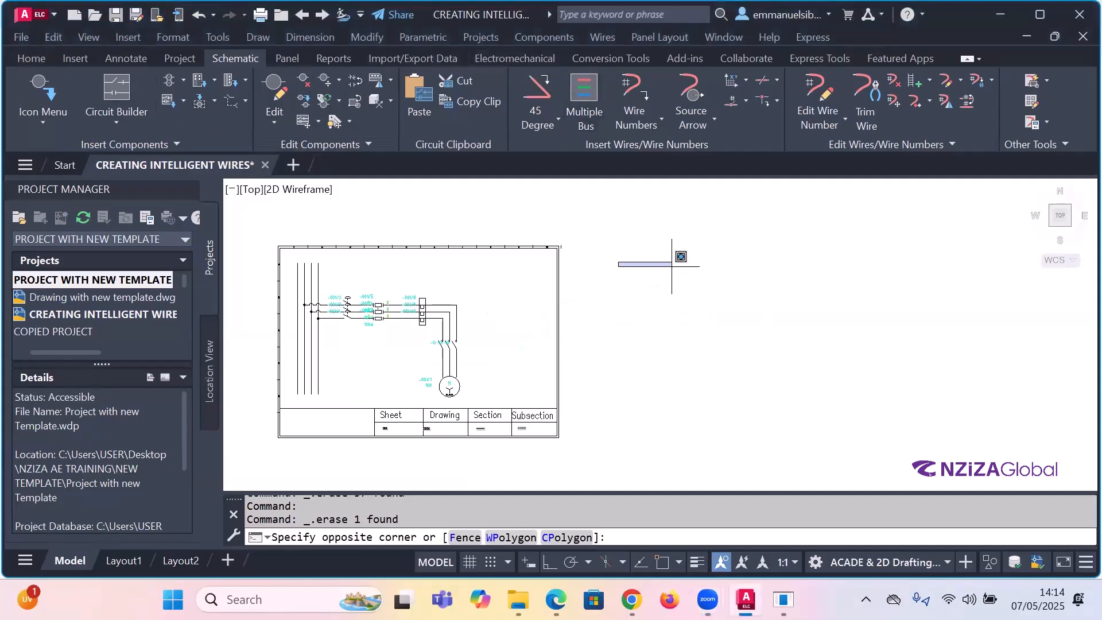
pyautogui.press('Escape')
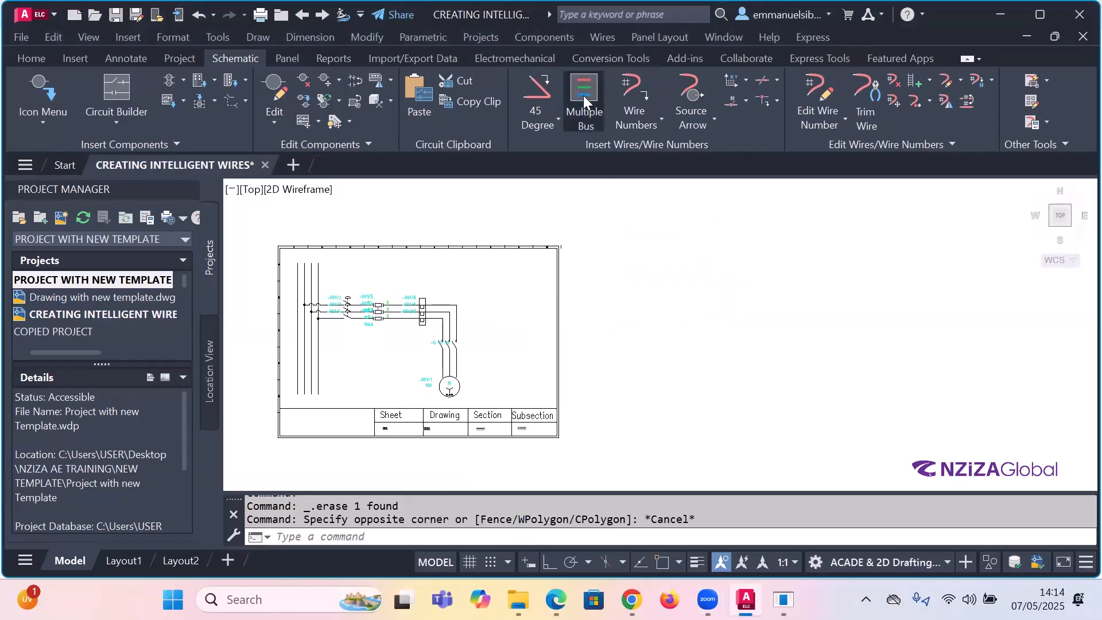
pyautogui.click(583, 91)
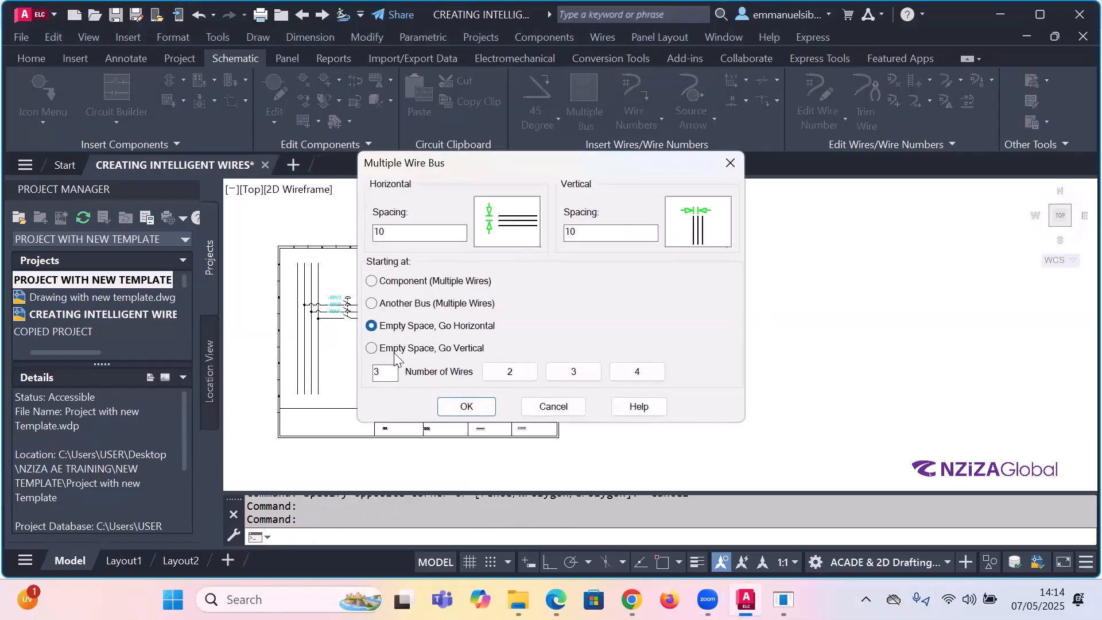
pyautogui.click(472, 410)
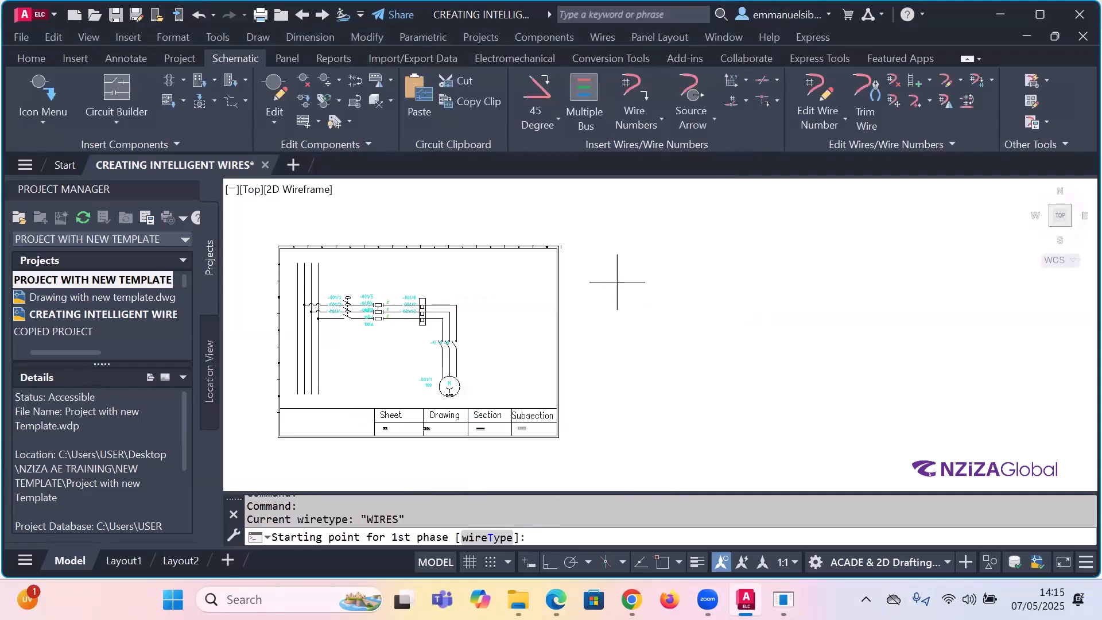
pyautogui.scroll(-2, 676, 279)
pyautogui.scroll(1, 802, 298)
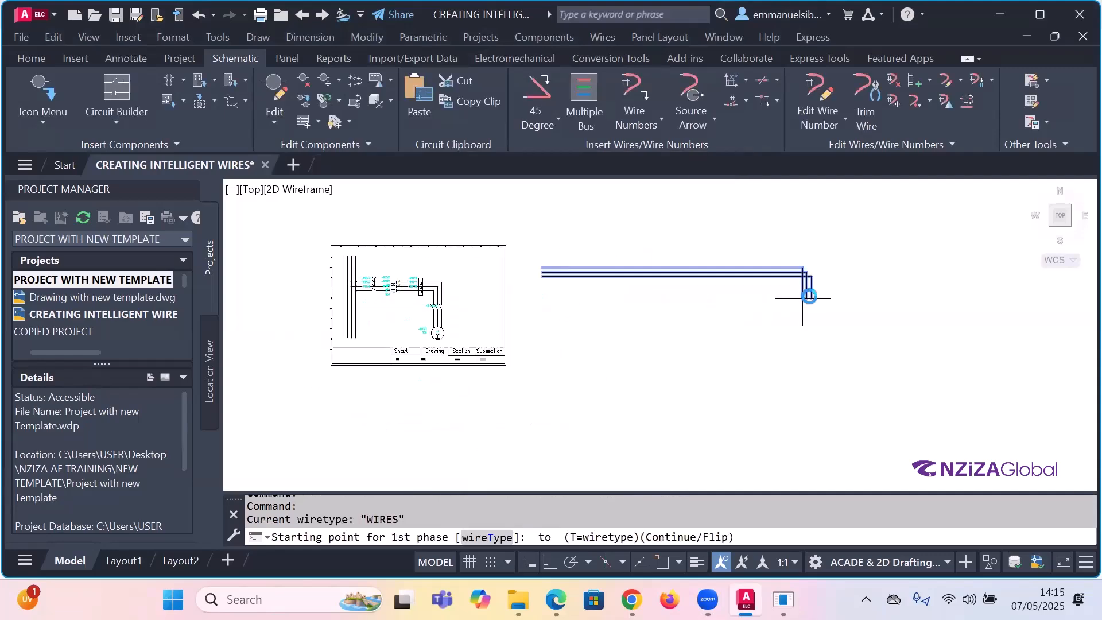
pyautogui.click(820, 276)
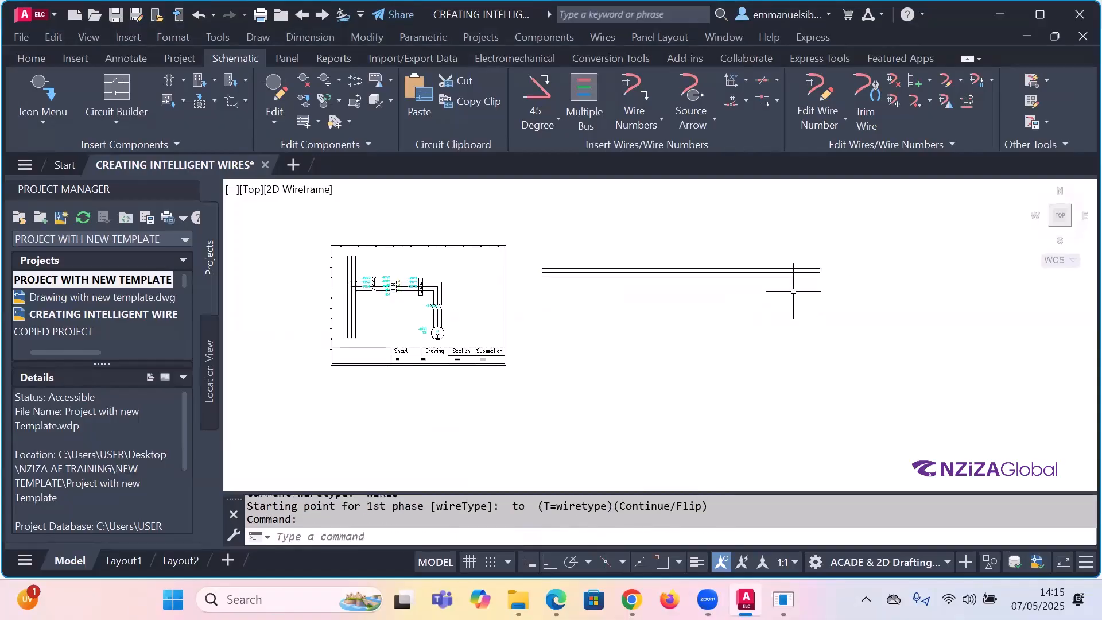
# - Start a multiple component insertion with the IEC 3-pole Circuit Breaker symbol
pyautogui.scroll(3, 587, 252)
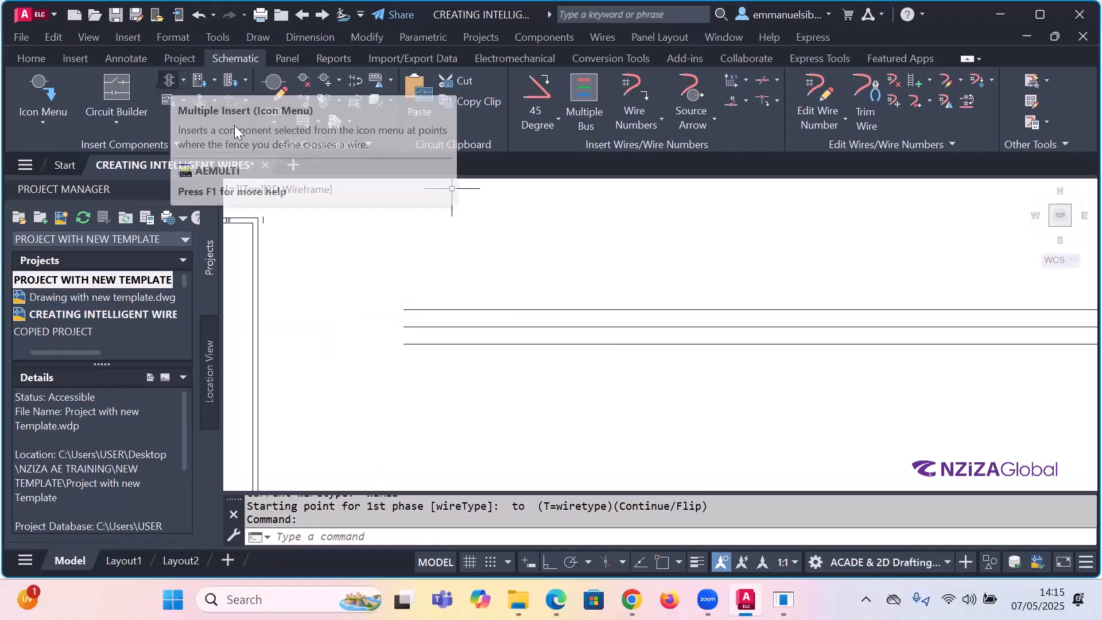
pyautogui.click(170, 81)
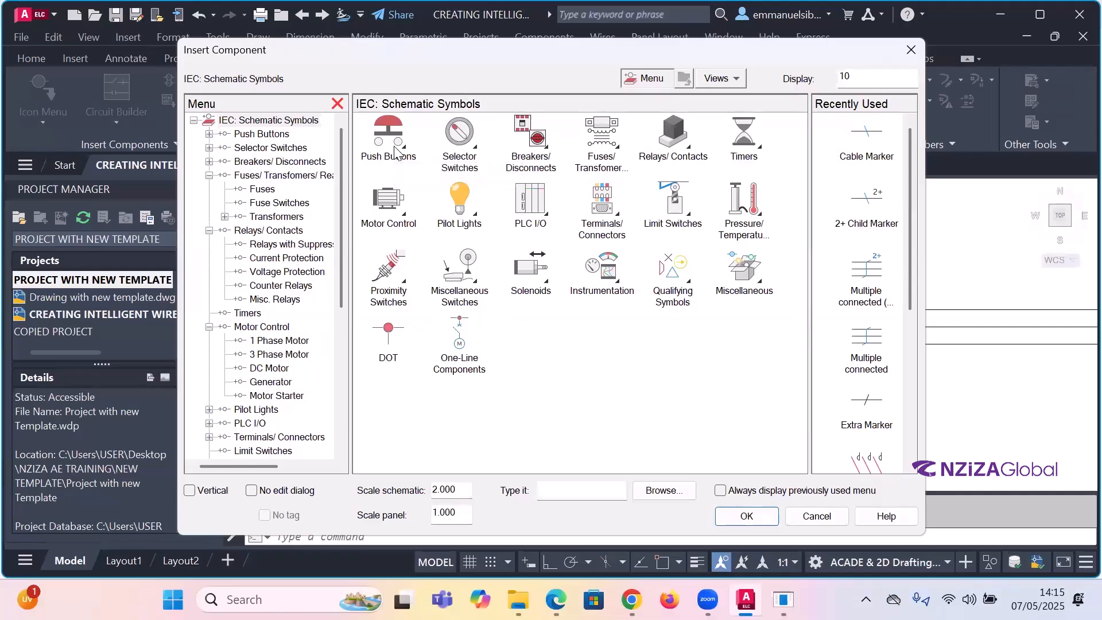
pyautogui.click(528, 150)
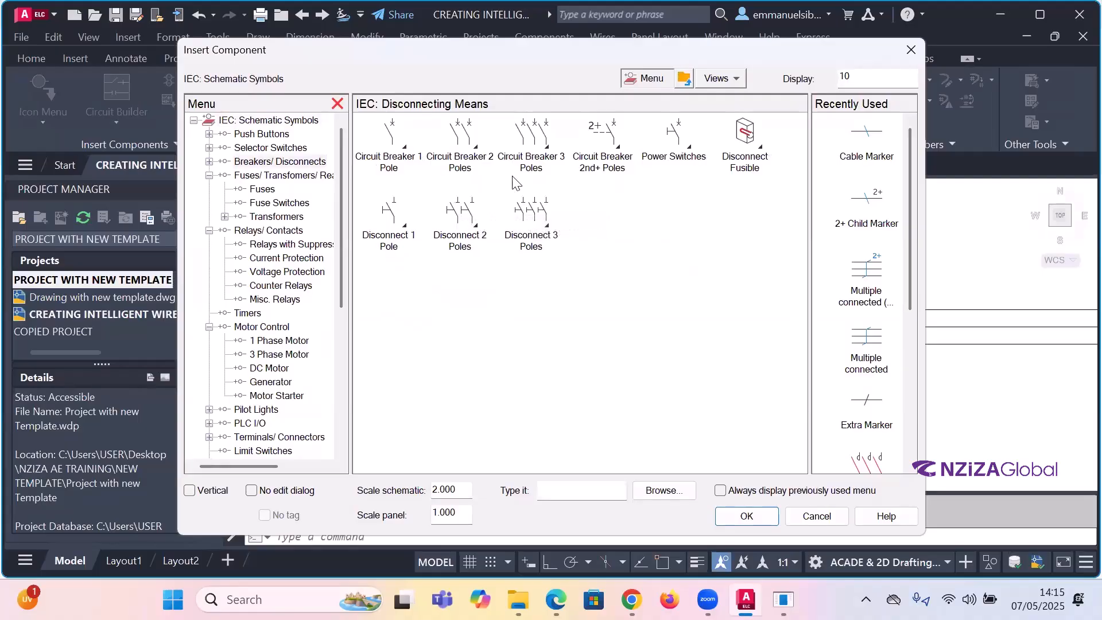
pyautogui.click(539, 162)
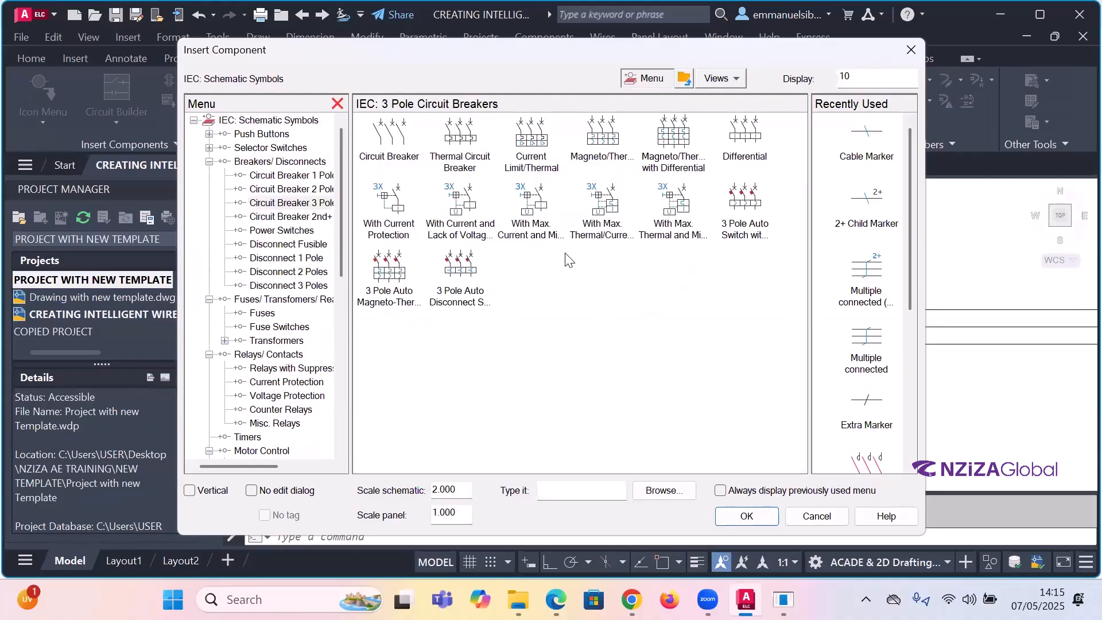
pyautogui.click(409, 156)
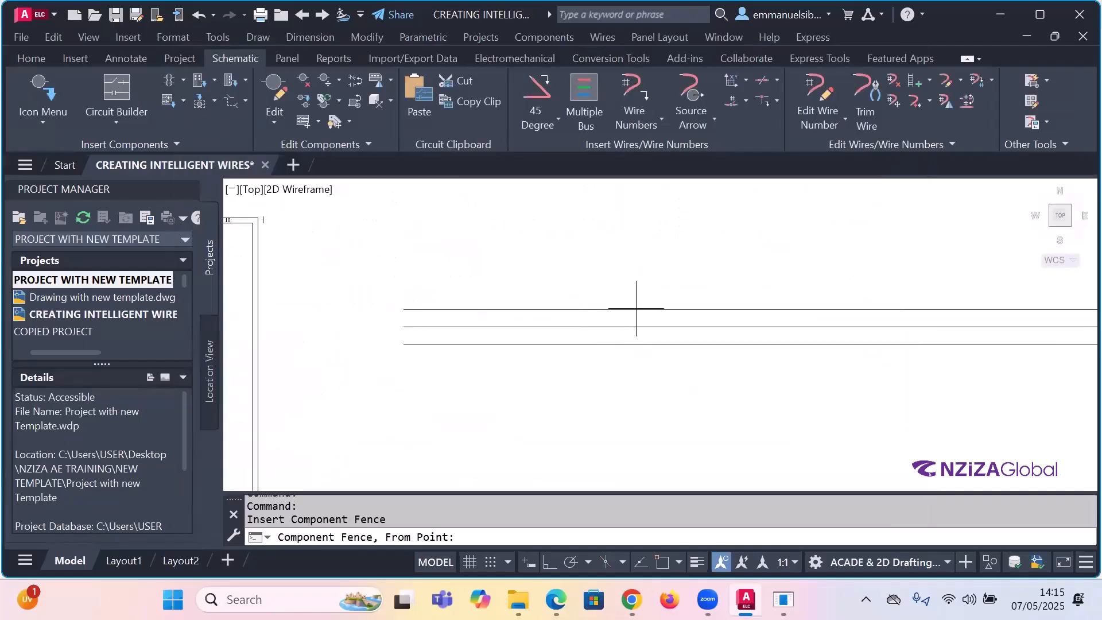
# - Turn on object snap with the Endpoint, Midpoint, Center, Geometric Center, Node, Quadrant and Intersection modes
pyautogui.rightClick(668, 565)
pyautogui.click(605, 376)
pyautogui.click(408, 195)
pyautogui.click(409, 216)
pyautogui.click(408, 241)
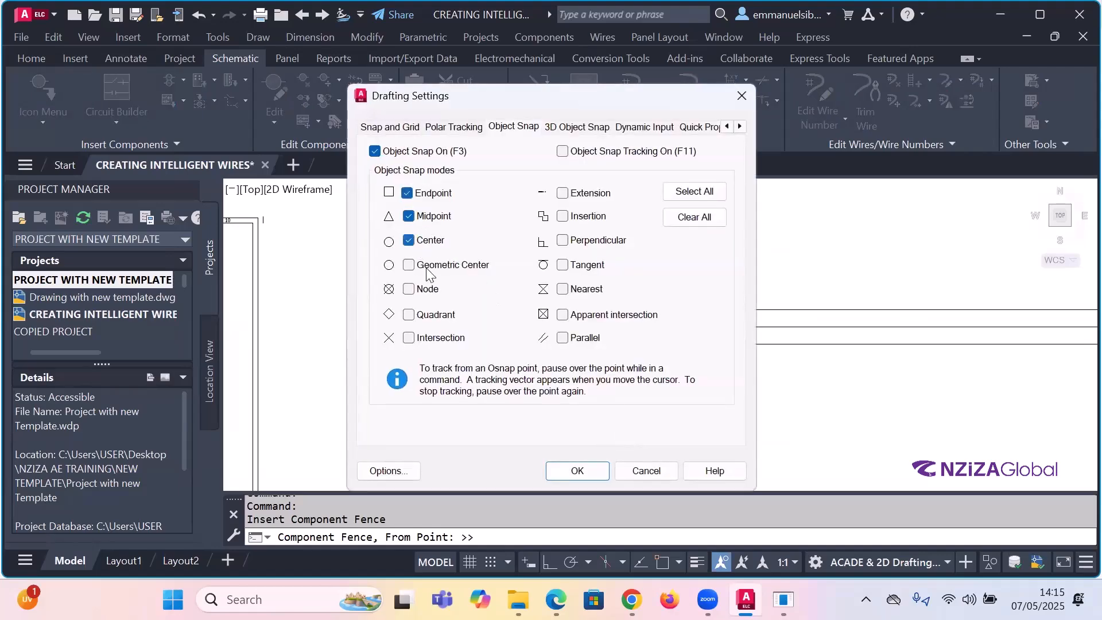
pyautogui.click(409, 265)
pyautogui.click(411, 291)
pyautogui.click(410, 315)
pyautogui.click(409, 339)
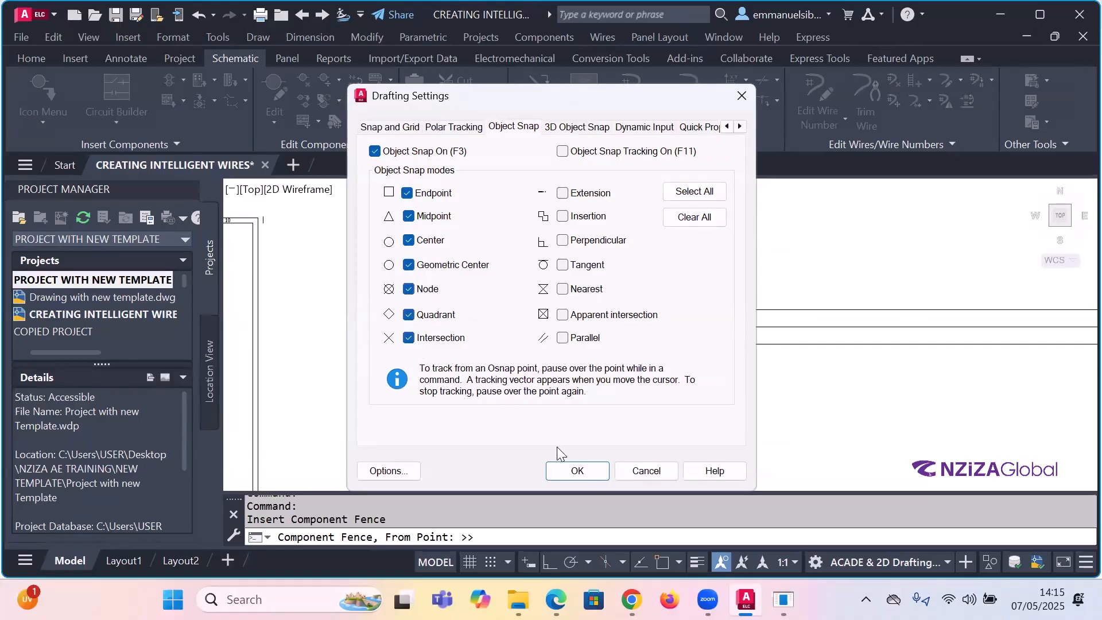
pyautogui.click(585, 471)
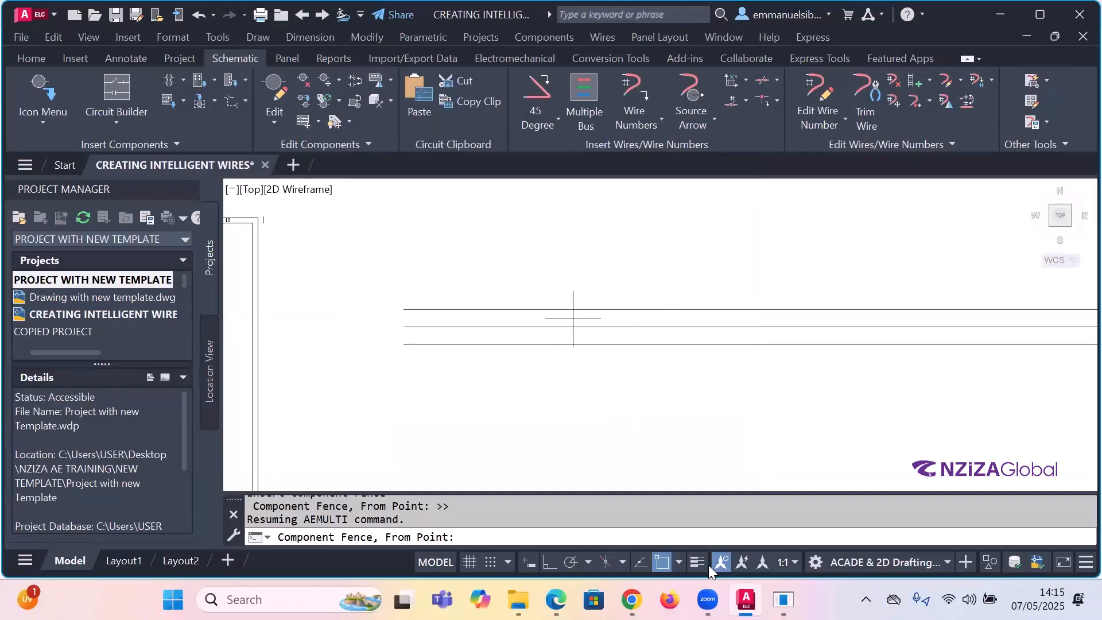
# - Review which object snap modes are active, toggling object snap off and back on
pyautogui.click(665, 564)
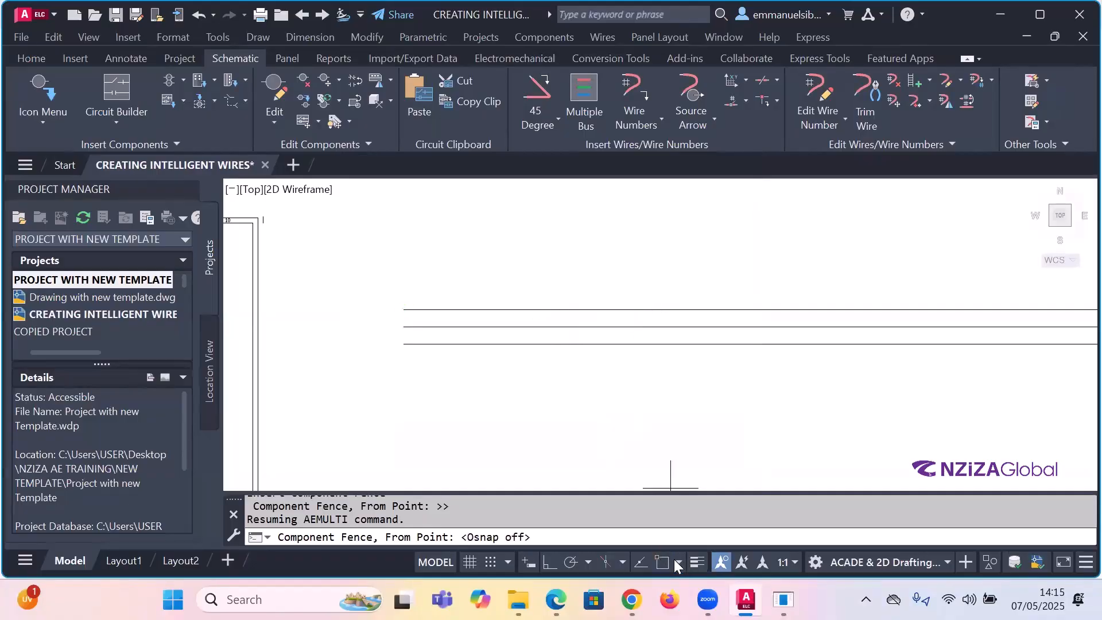
pyautogui.click(679, 563)
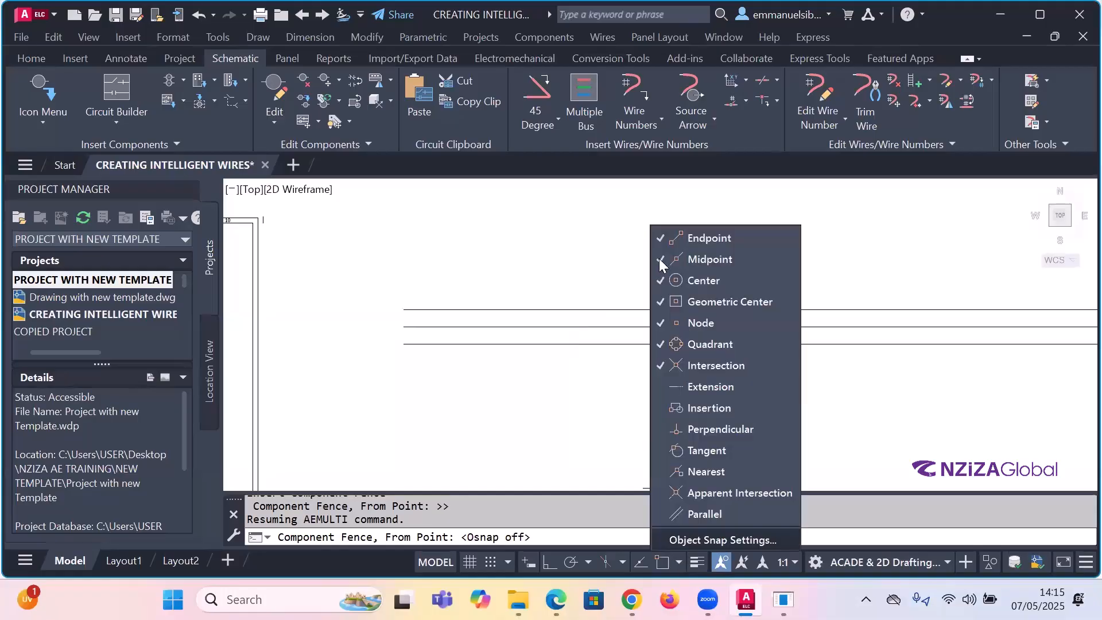
pyautogui.click(680, 565)
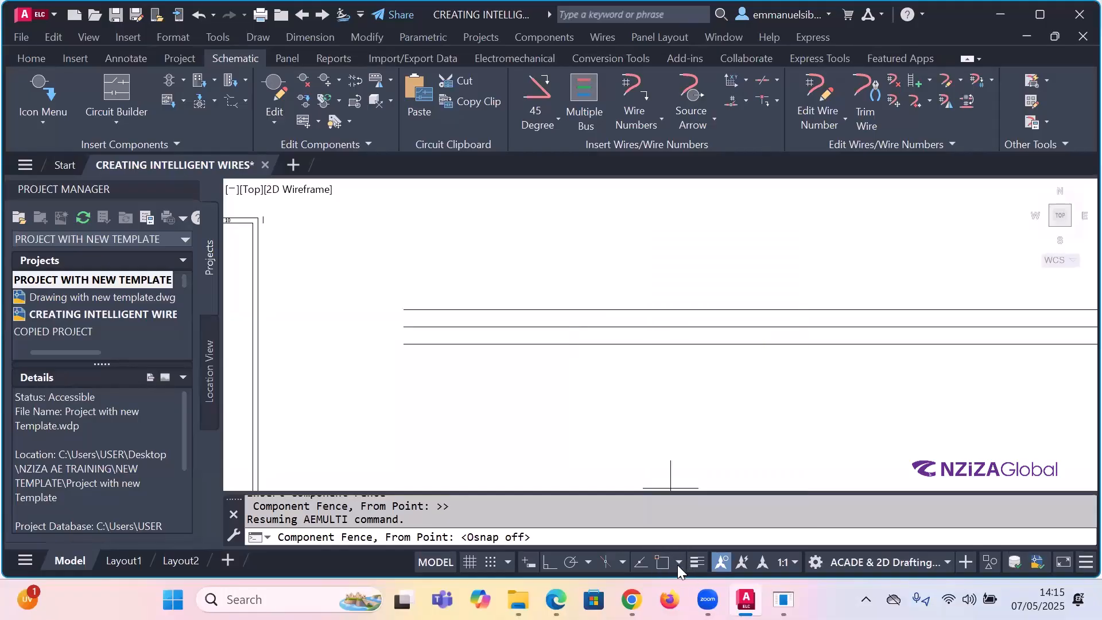
pyautogui.click(664, 561)
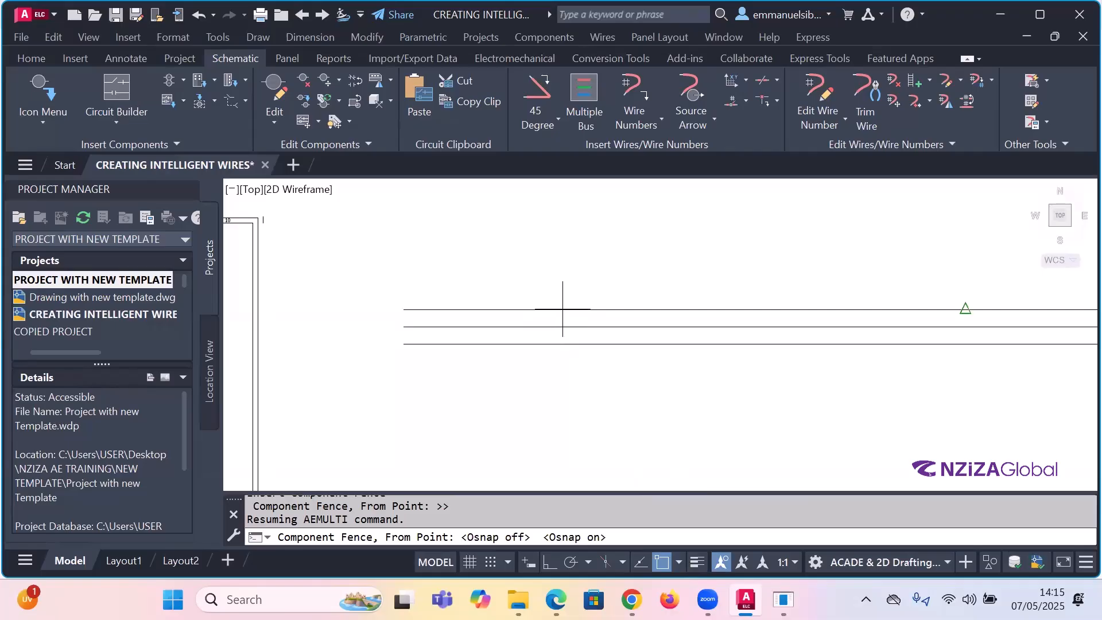
# - Define the circuit breaker fence vertically across the three horizontal wires, snapping to their midpoints
pyautogui.scroll(-4, 563, 309)
pyautogui.scroll(3, 632, 312)
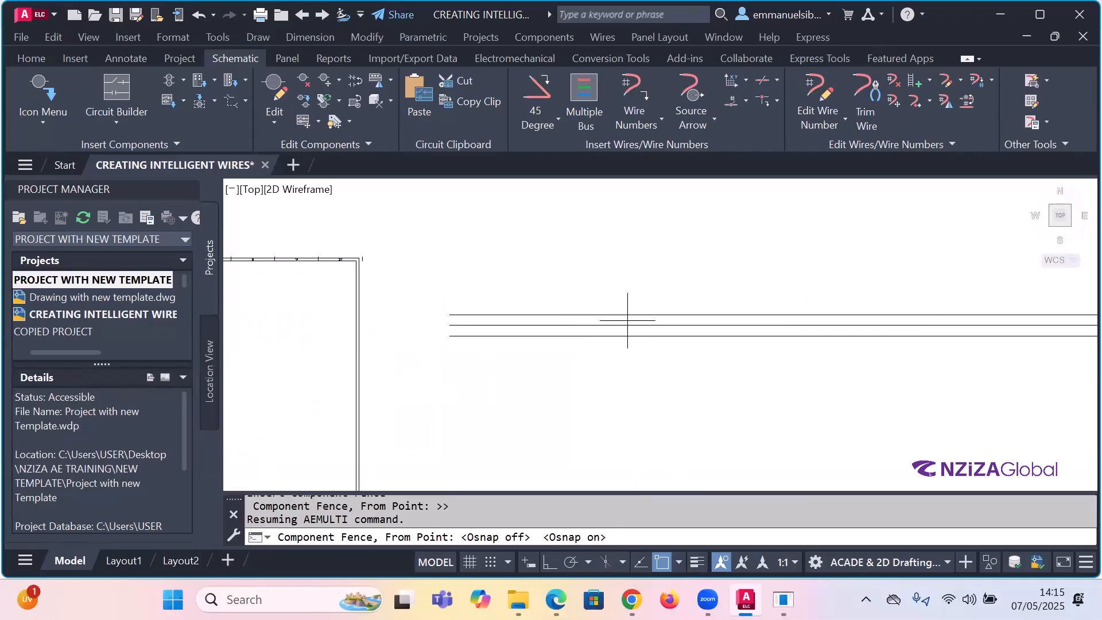
pyautogui.scroll(-3, 715, 329)
pyautogui.scroll(2, 740, 318)
pyautogui.click(756, 311)
pyautogui.scroll(3, 756, 311)
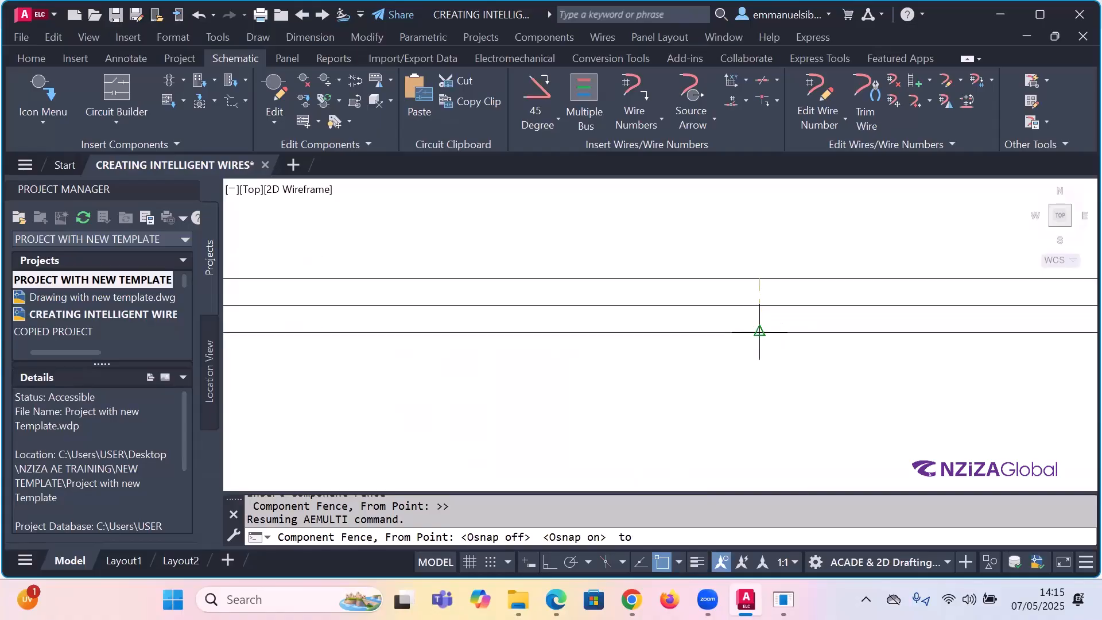
pyautogui.press('F8')
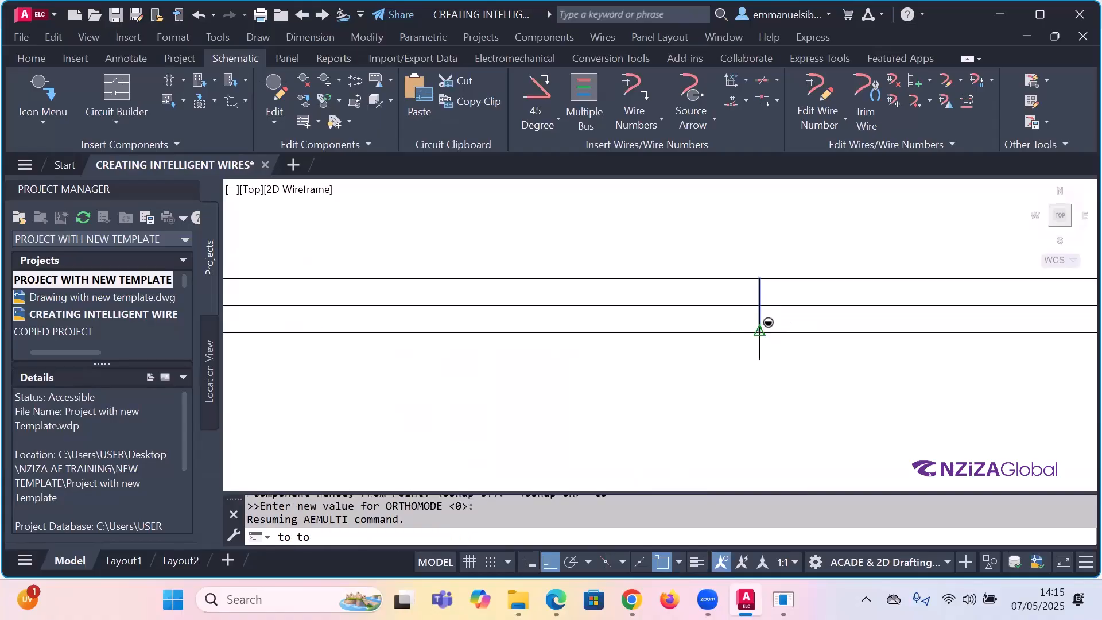
pyautogui.press('F8')
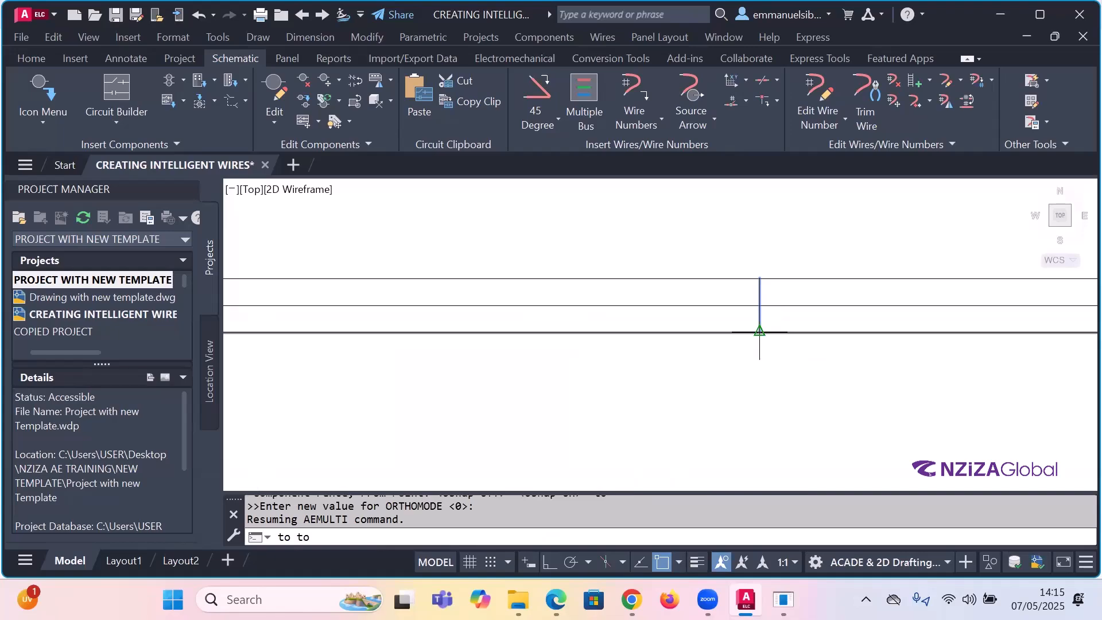
pyautogui.press('Return')
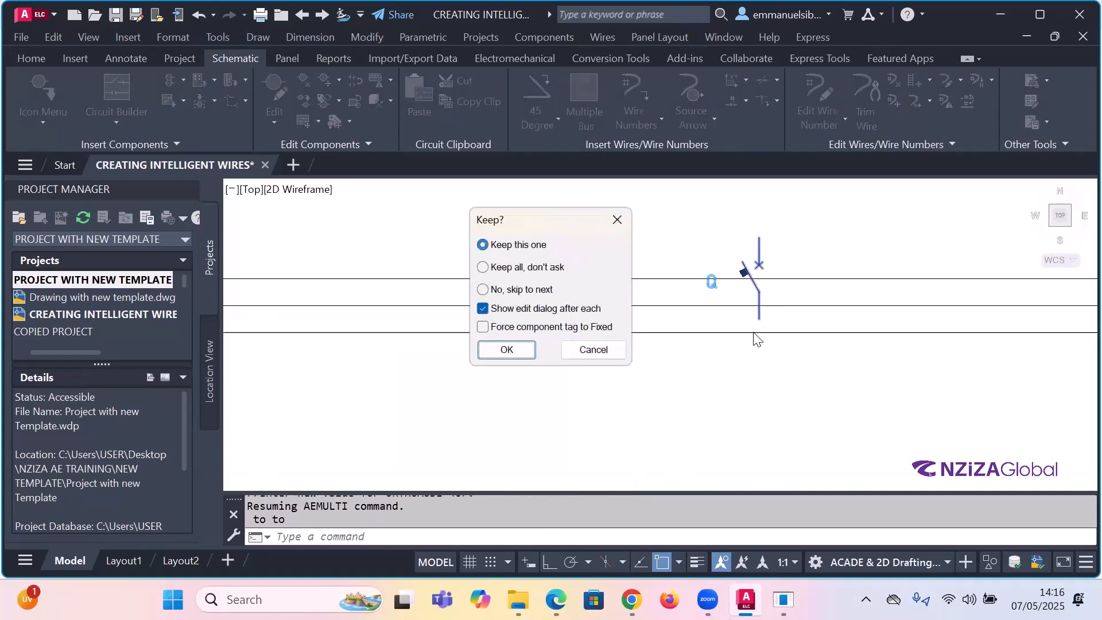
# - Keep the circuit breaker on each of the three wires, accepting the proposed component tags and leaving the catalog data blank
pyautogui.click(509, 350)
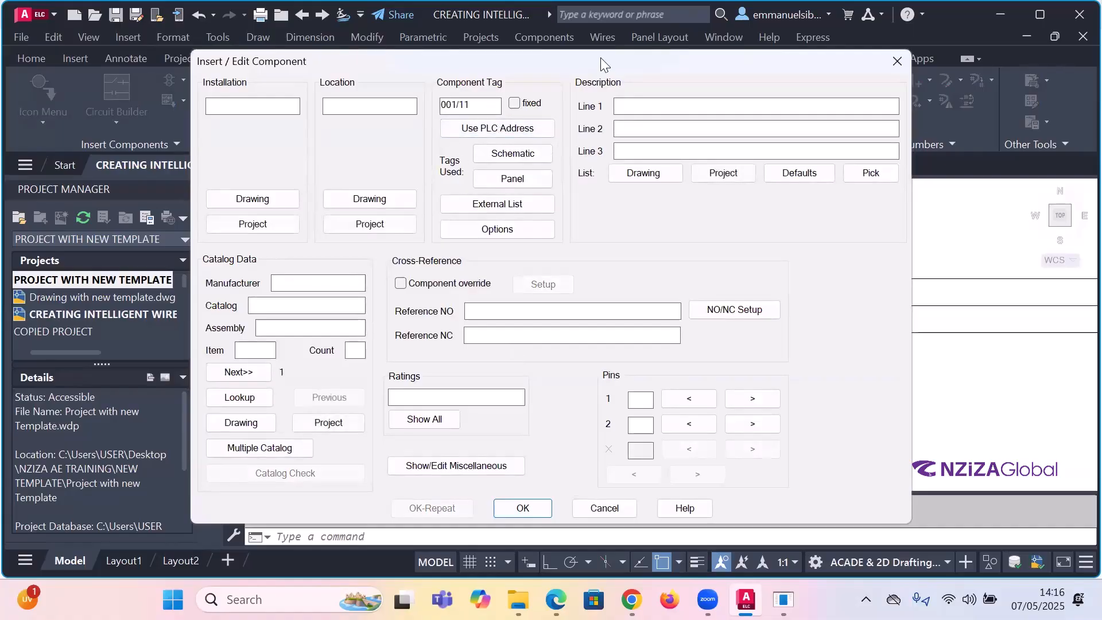
pyautogui.moveTo(603, 51); pyautogui.dragTo(648, 19)
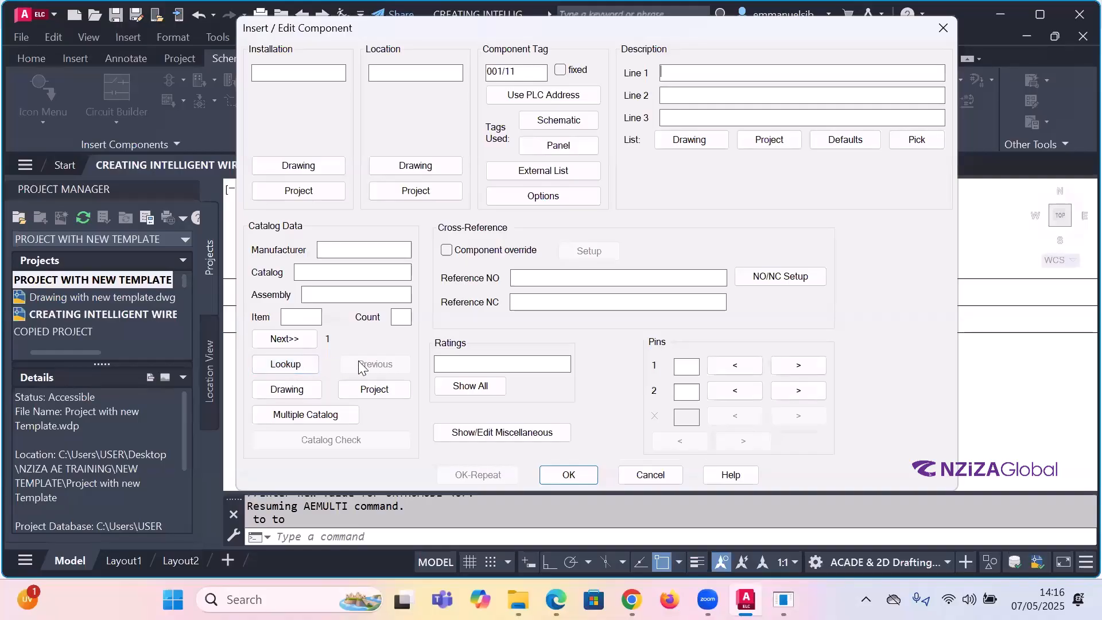
pyautogui.press('Return')
pyautogui.click(509, 348)
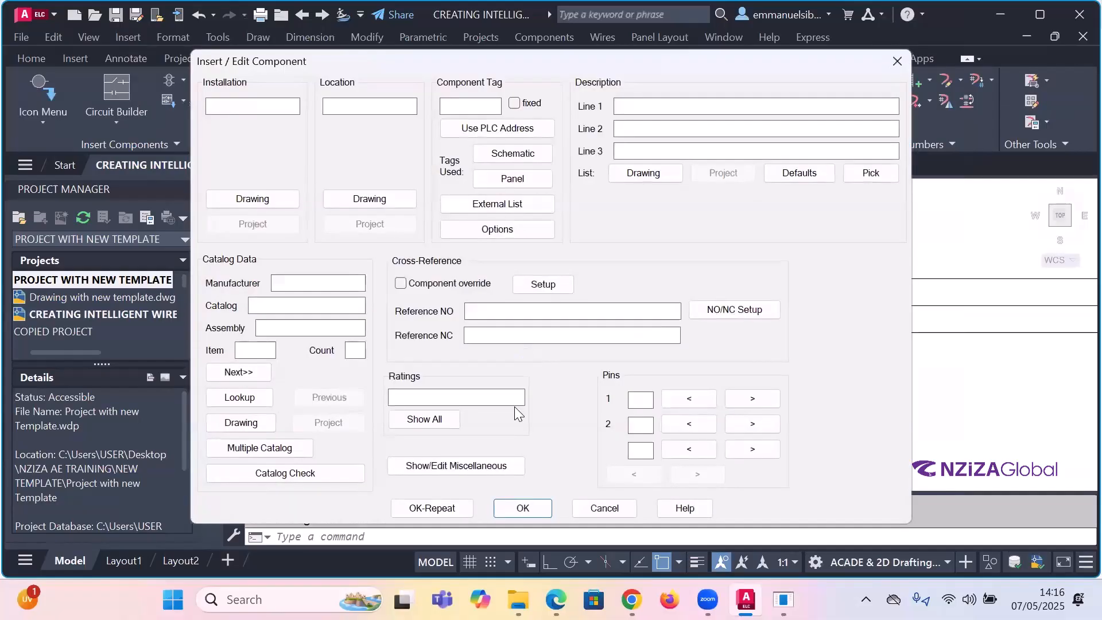
pyautogui.press('Return')
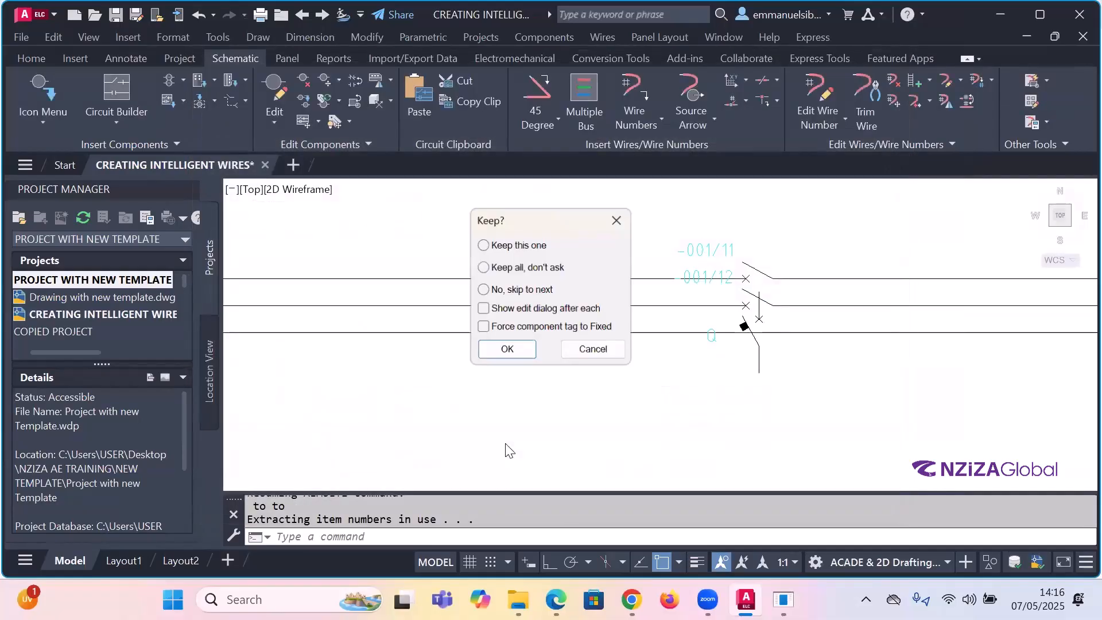
pyautogui.click(524, 350)
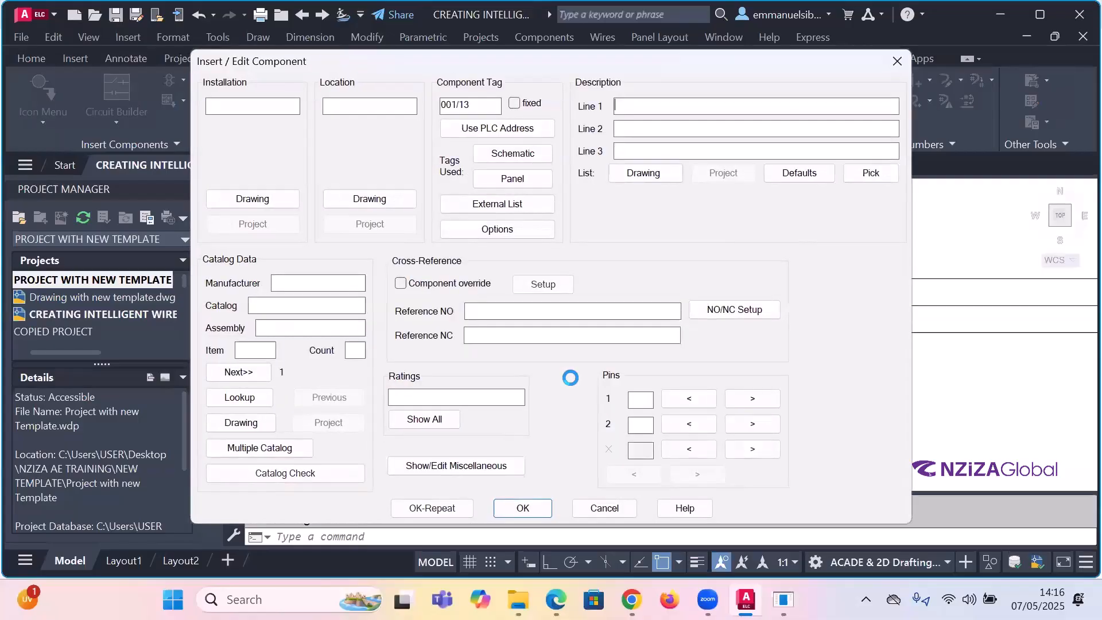
pyautogui.press('Return')
# - Move the circuit breaker on the upper wire along that wire to the midpoint of the segment to its right
pyautogui.scroll(3, 752, 296)
pyautogui.scroll(-2, 621, 293)
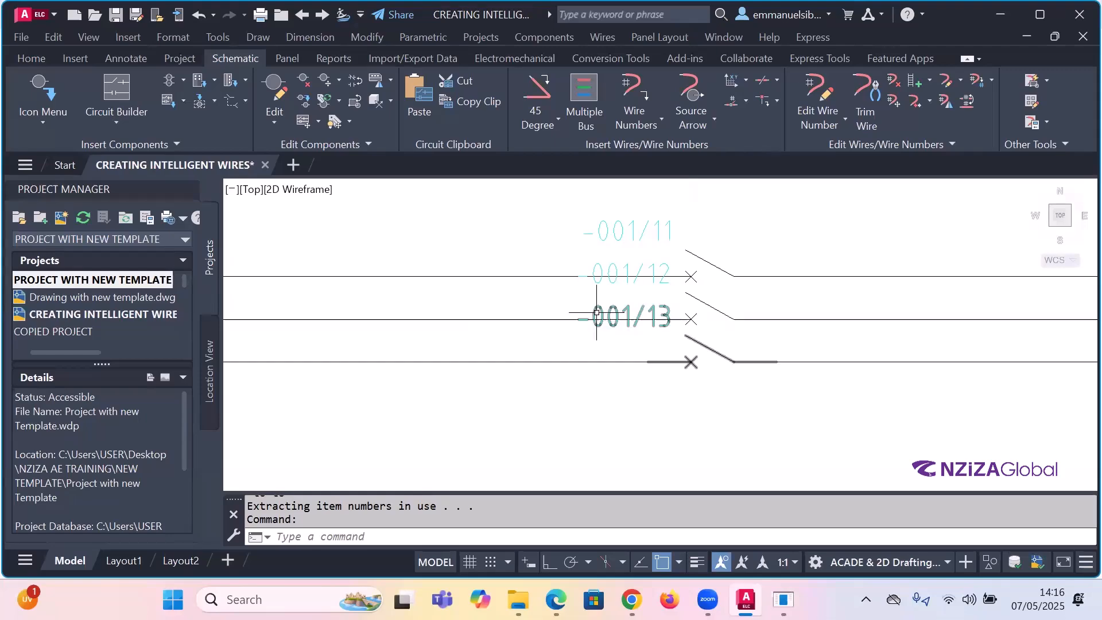
pyautogui.scroll(-4, 652, 312)
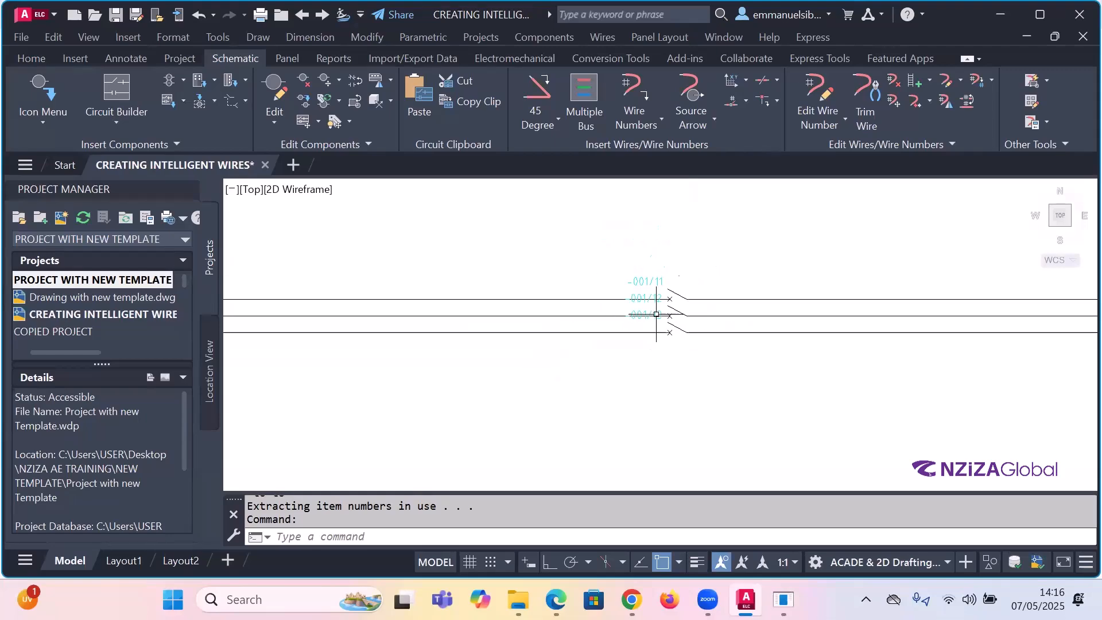
pyautogui.scroll(4, 719, 313)
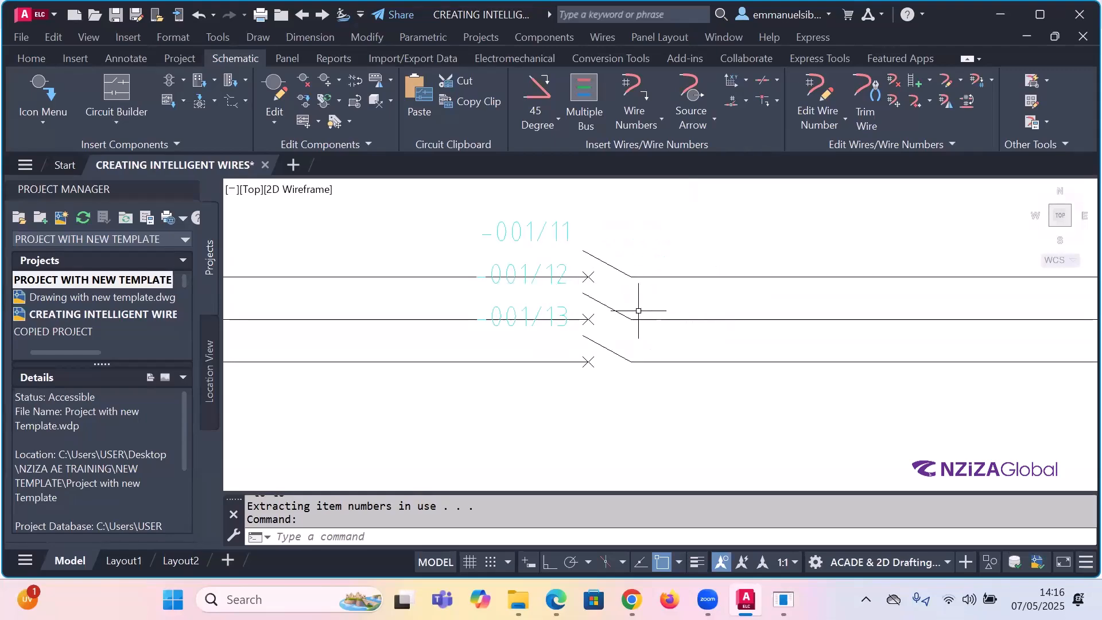
pyautogui.scroll(-4, 488, 316)
pyautogui.scroll(2, 574, 312)
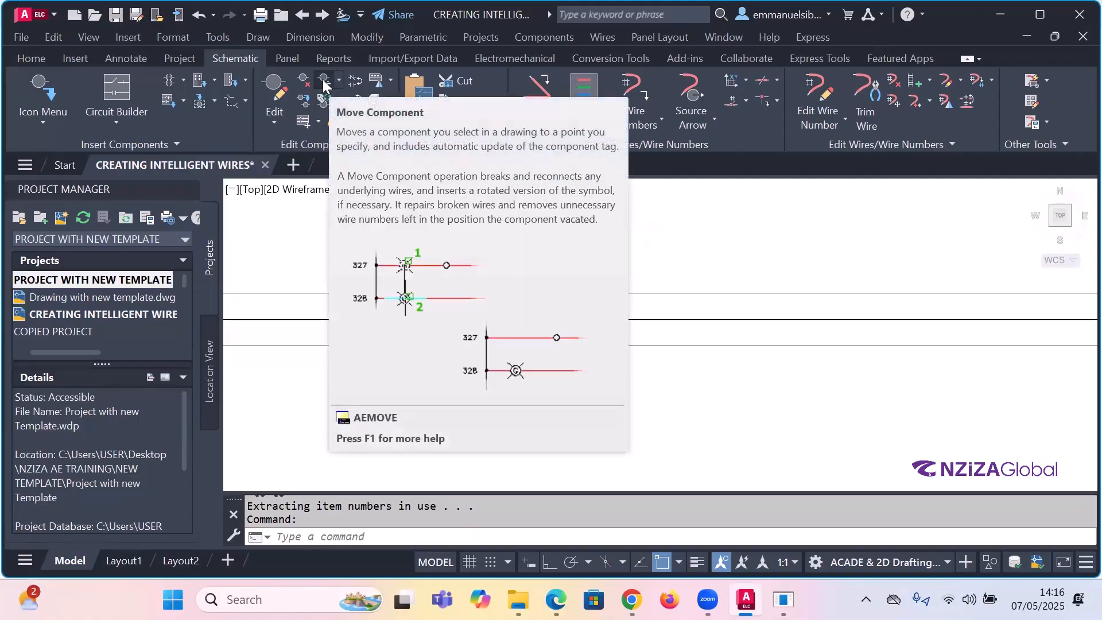
pyautogui.click(325, 85)
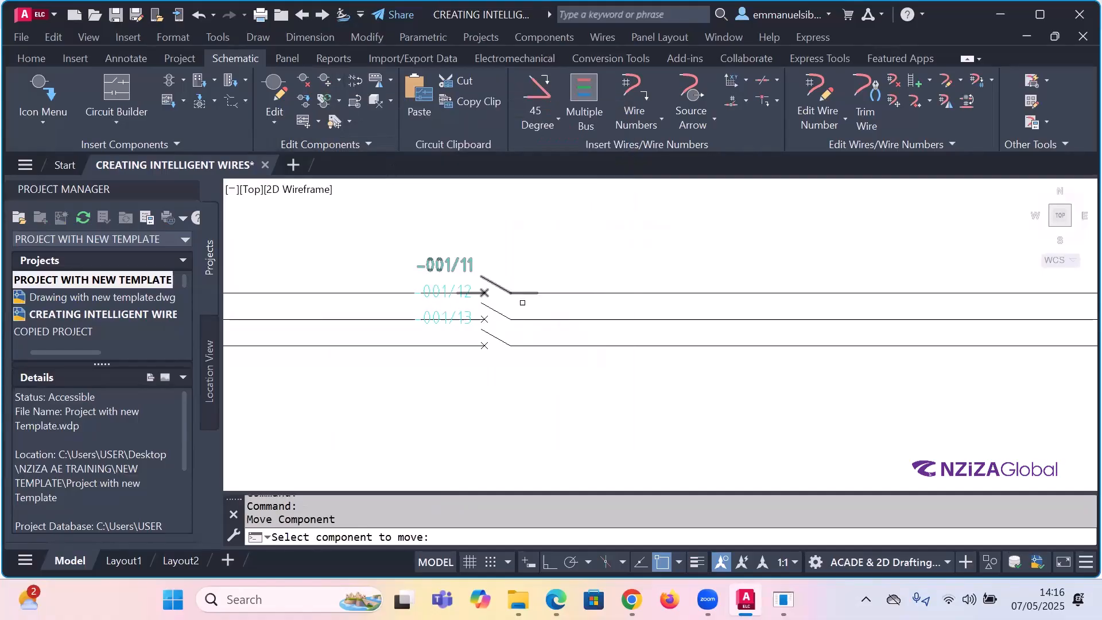
pyautogui.click(498, 288)
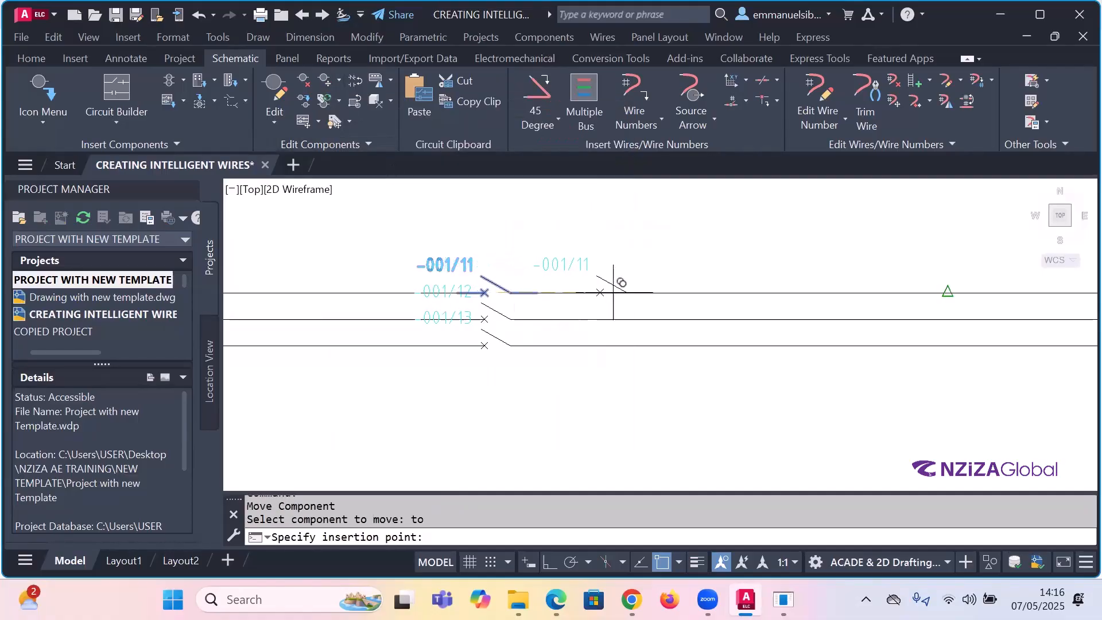
pyautogui.click(948, 294)
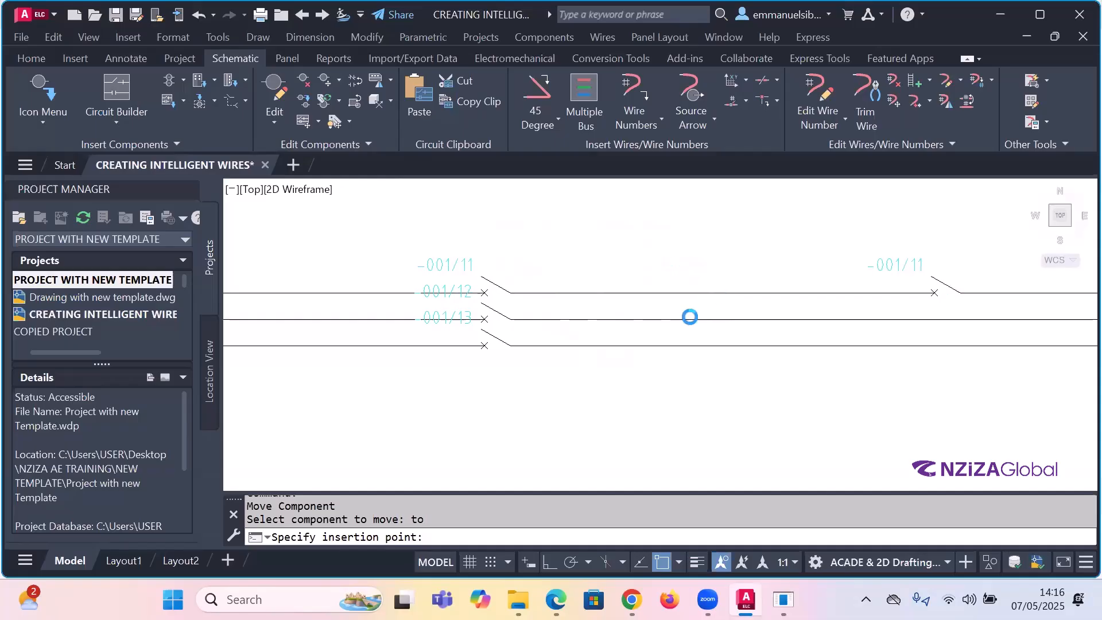
# - Try relocating the repositioned circuit breaker on the upper wire leftward with the general Move command, and undo that move
pyautogui.scroll(-3, 658, 330)
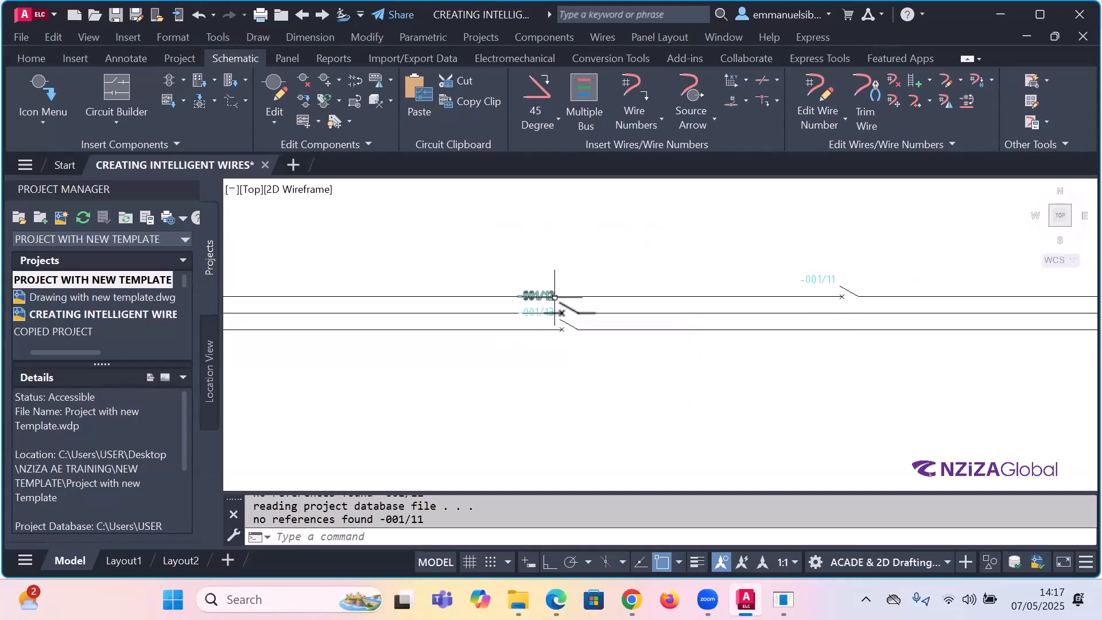
pyautogui.scroll(-3, 620, 298)
pyautogui.scroll(2, 693, 314)
pyautogui.scroll(2, 712, 298)
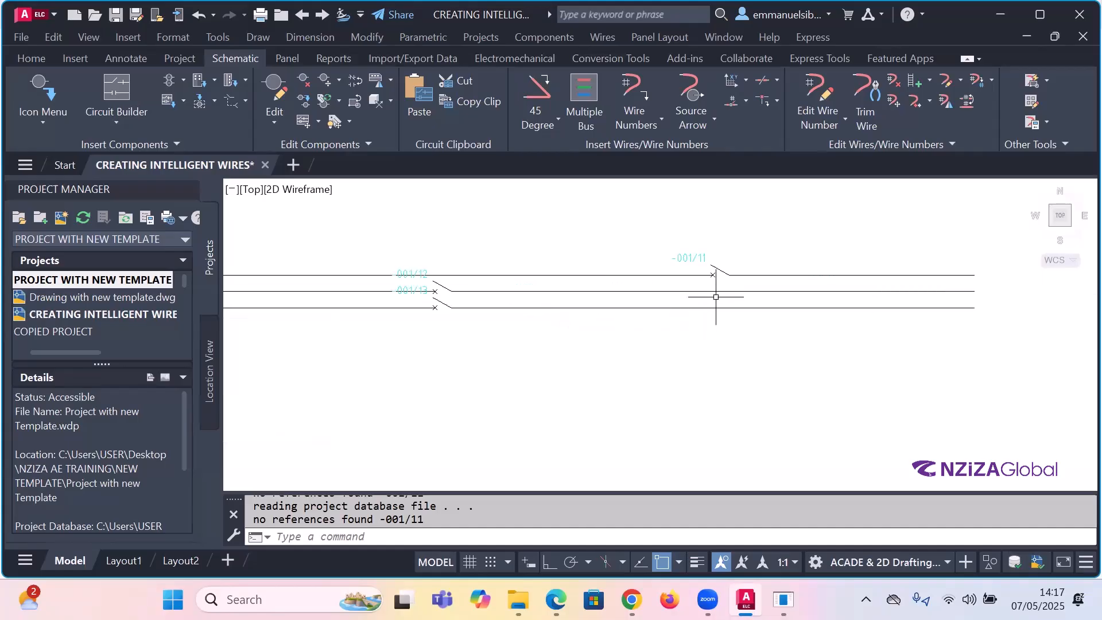
pyautogui.click(716, 265)
pyautogui.click(31, 58)
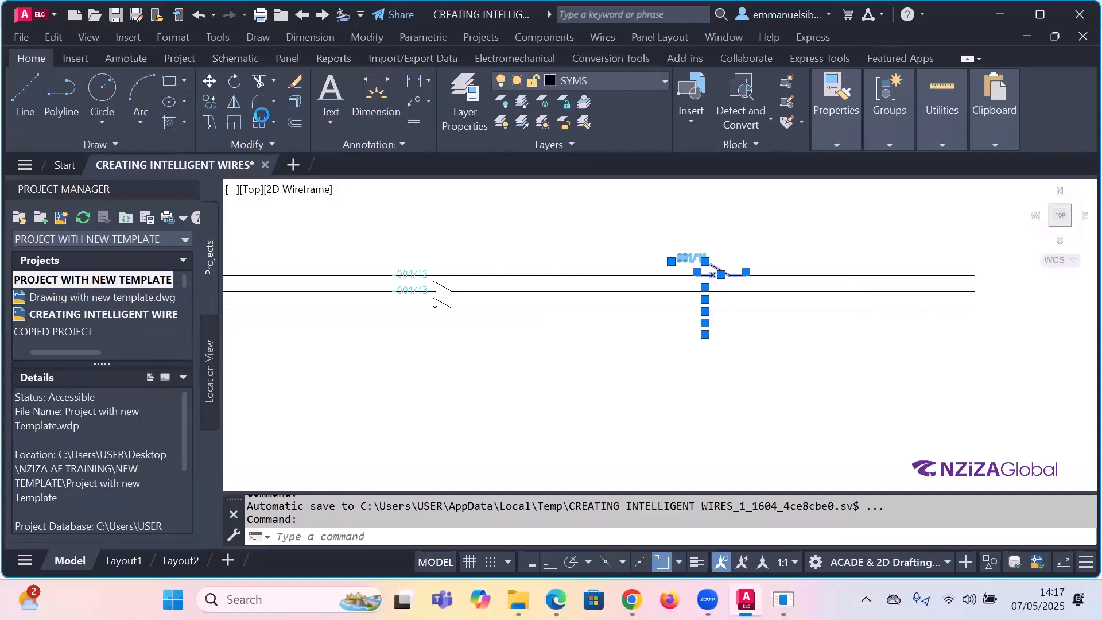
pyautogui.click(209, 81)
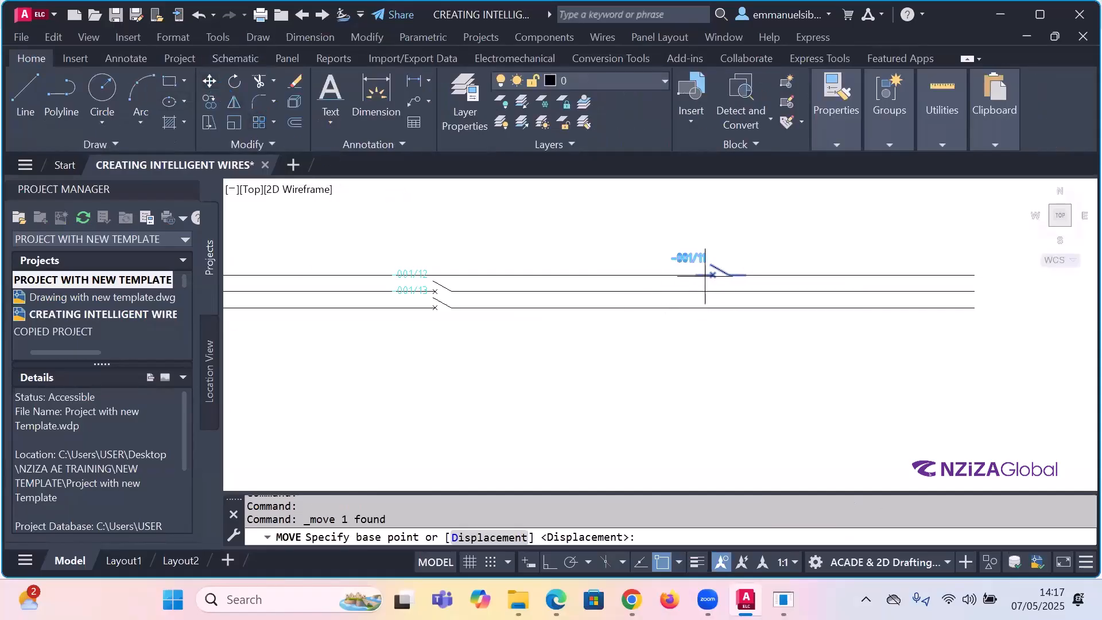
pyautogui.click(705, 275)
pyautogui.click(558, 275)
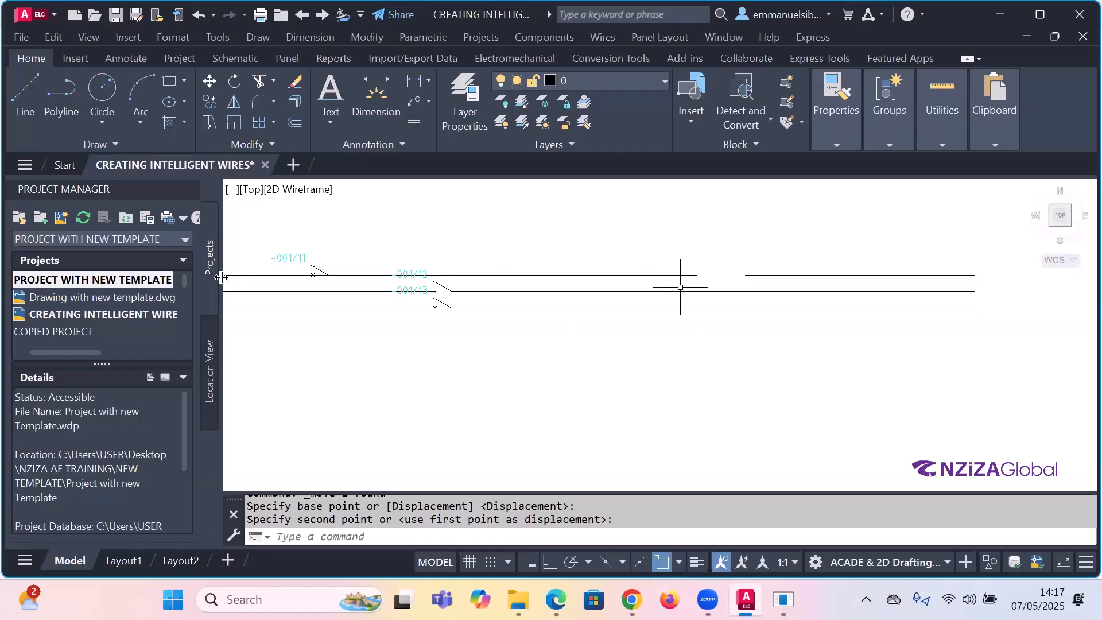
pyautogui.hotkey('ctrl', 'z')
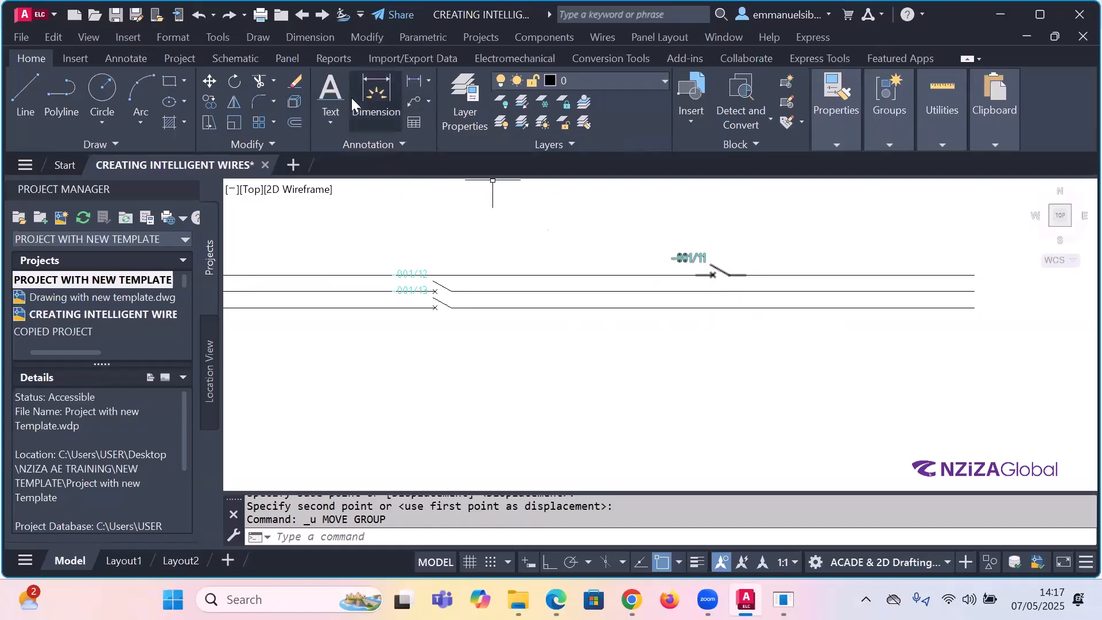
# - Delete the same upper-wire circuit breaker with Delete Component, cancelling the drawing save, and undo the deletion
pyautogui.click(245, 56)
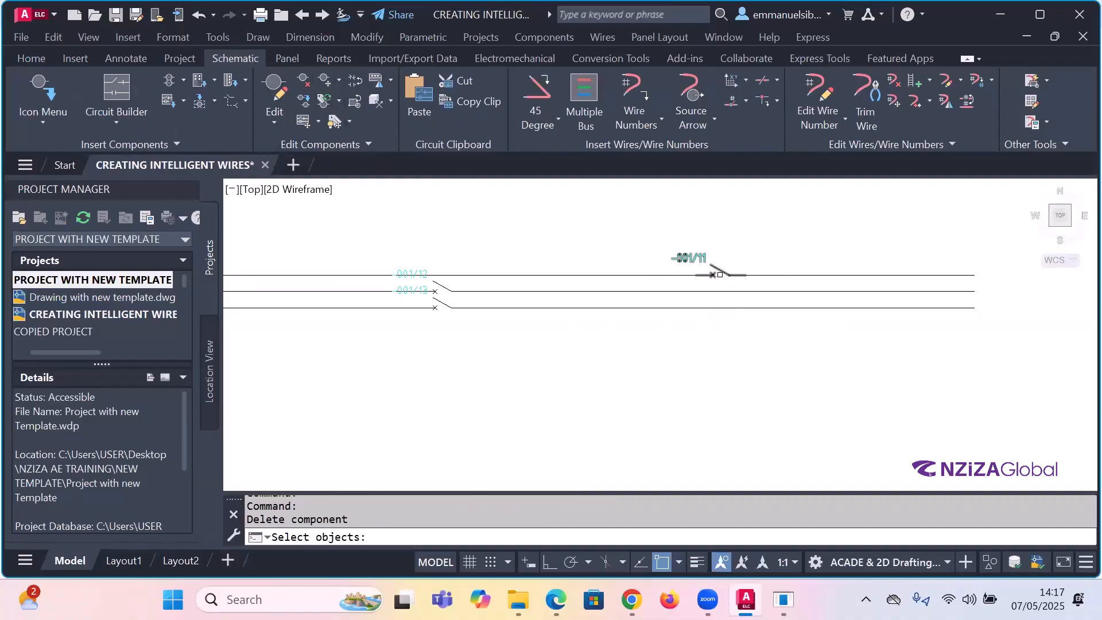
pyautogui.click(720, 270)
pyautogui.press('Return')
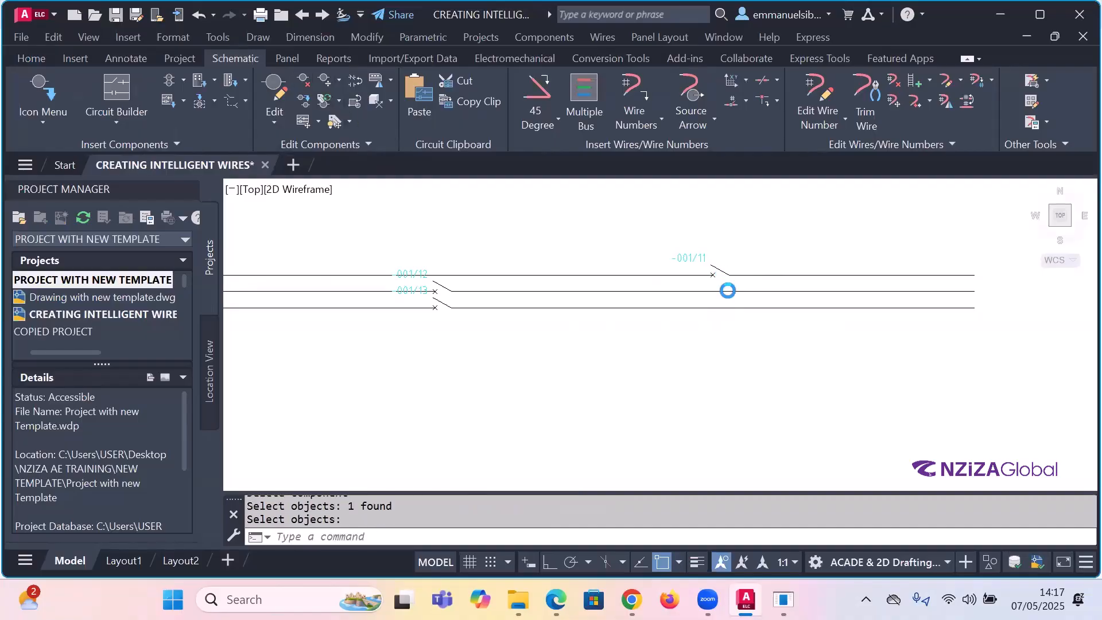
pyautogui.click(525, 335)
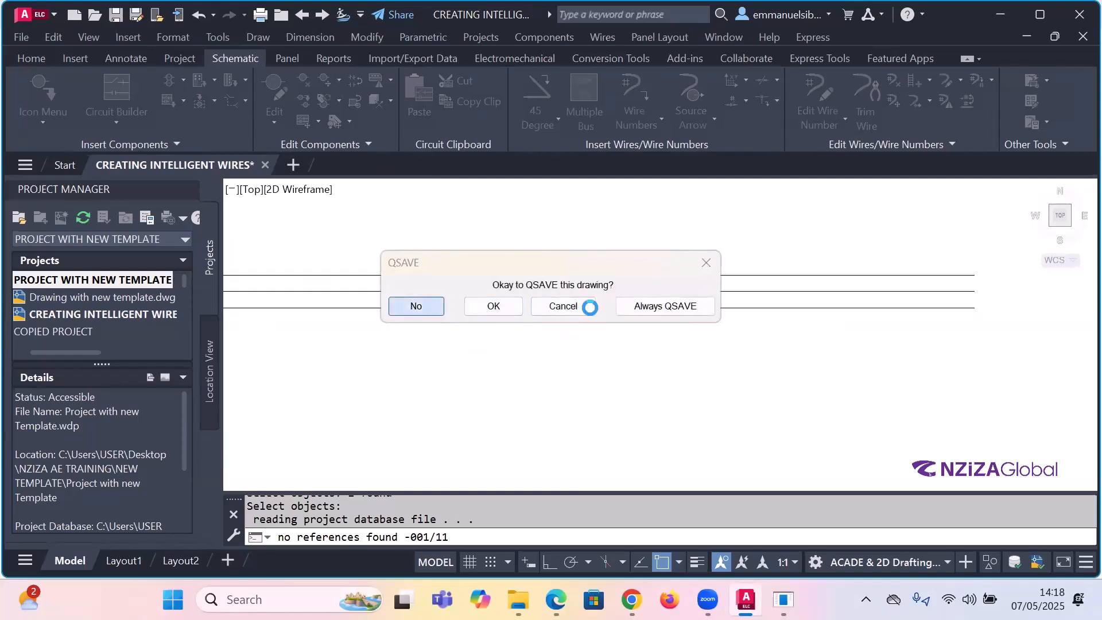
pyautogui.click(583, 307)
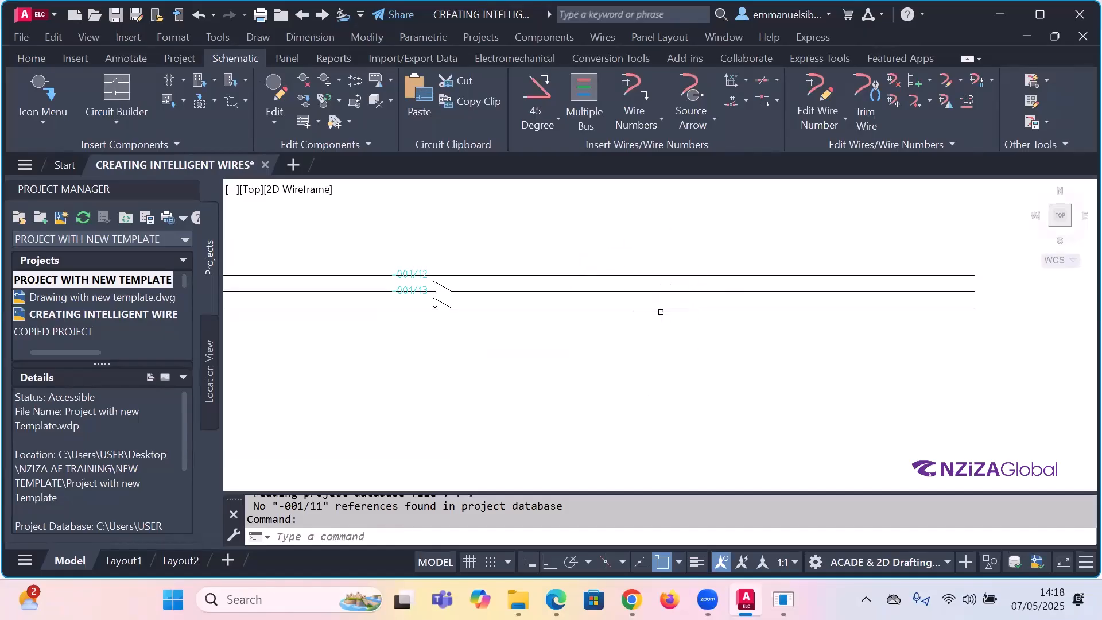
pyautogui.hotkey('ctrl', 'z')
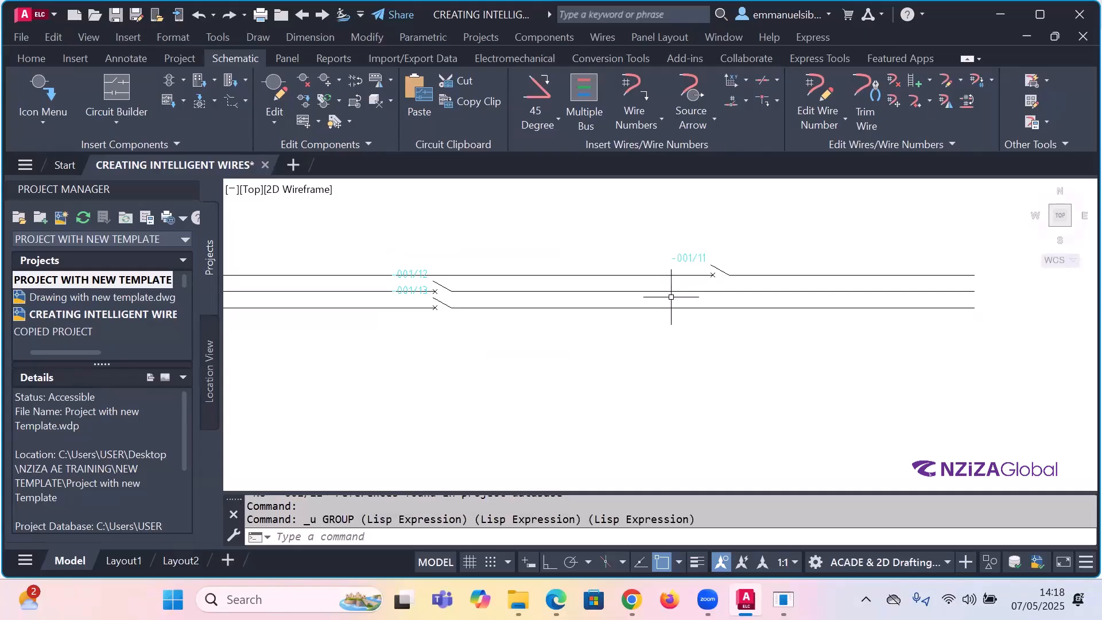
# - Erase the same circuit breaker as an ordinary object instead of using Delete Component, and undo the erasure
pyautogui.click(714, 274)
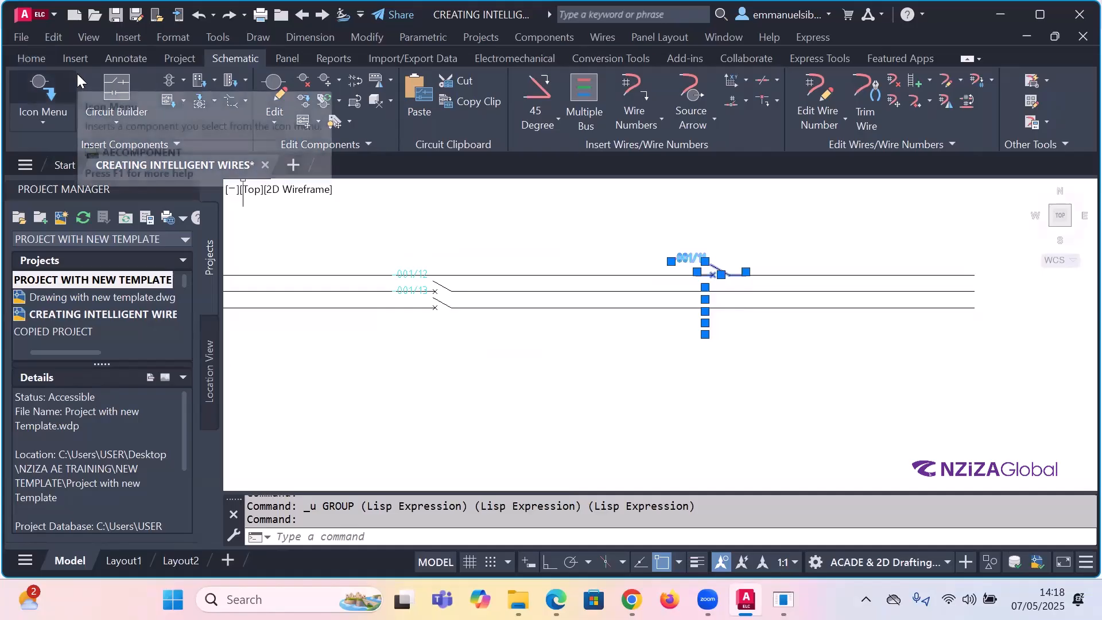
pyautogui.click(28, 57)
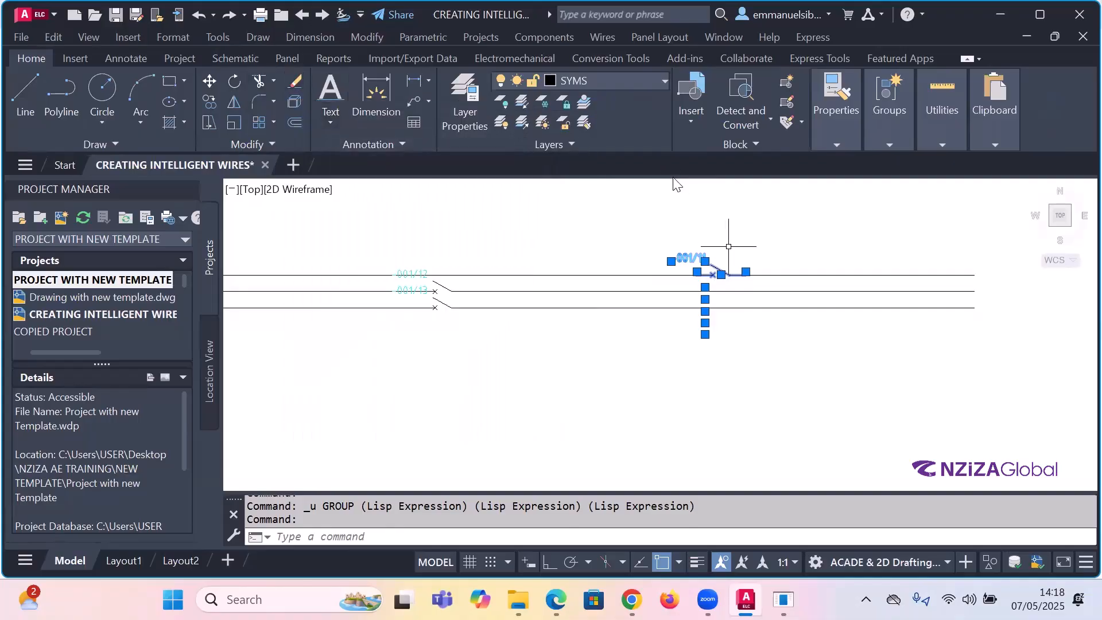
pyautogui.press('Delete')
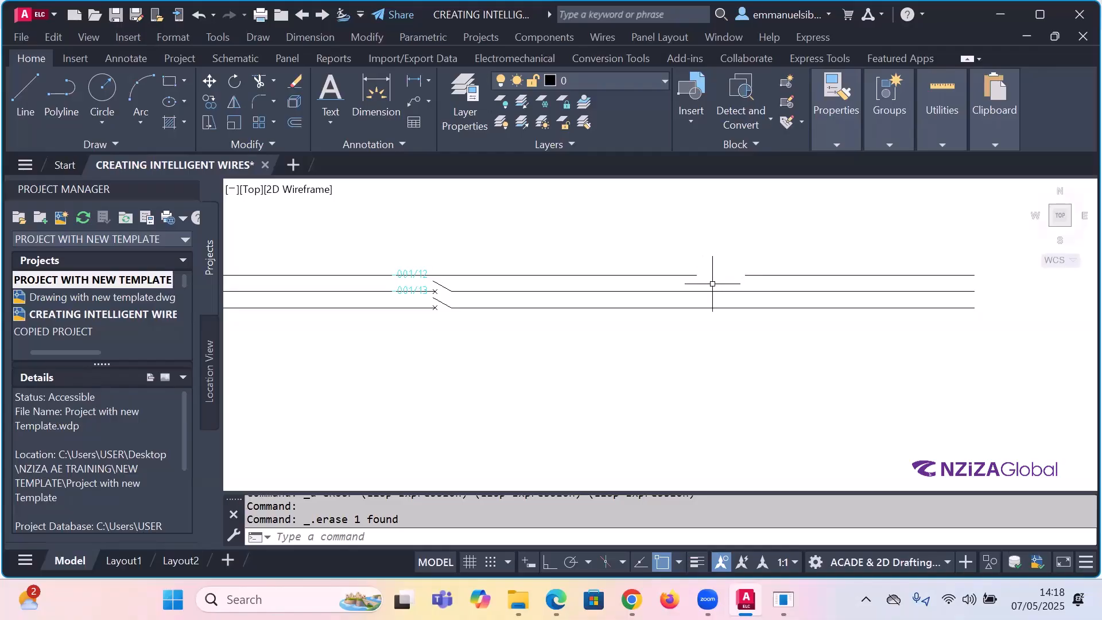
pyautogui.click(232, 59)
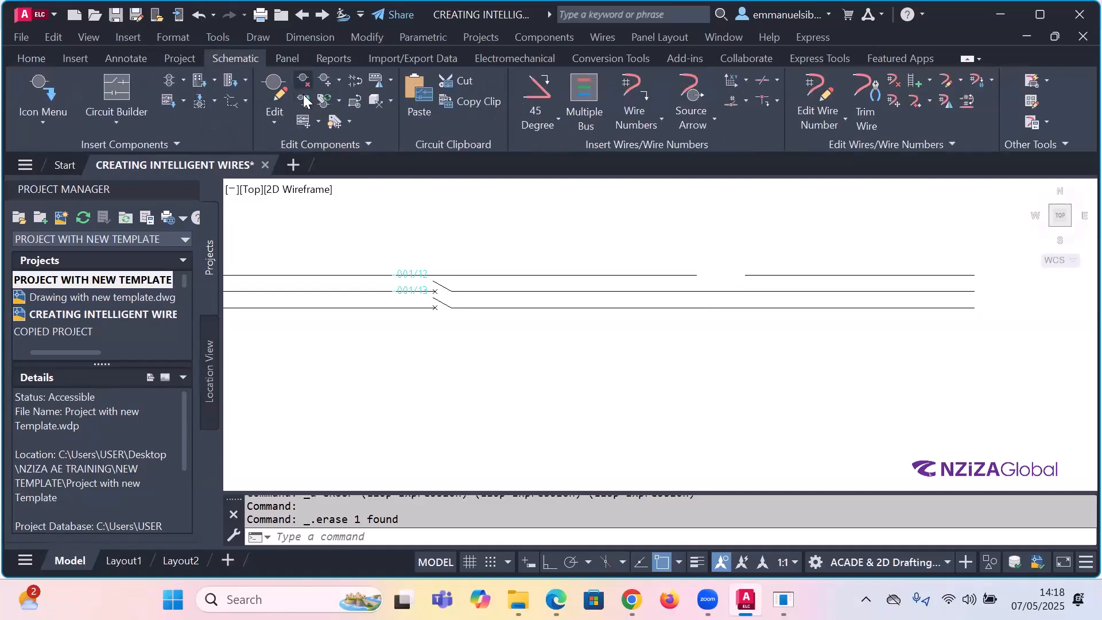
pyautogui.click(303, 83)
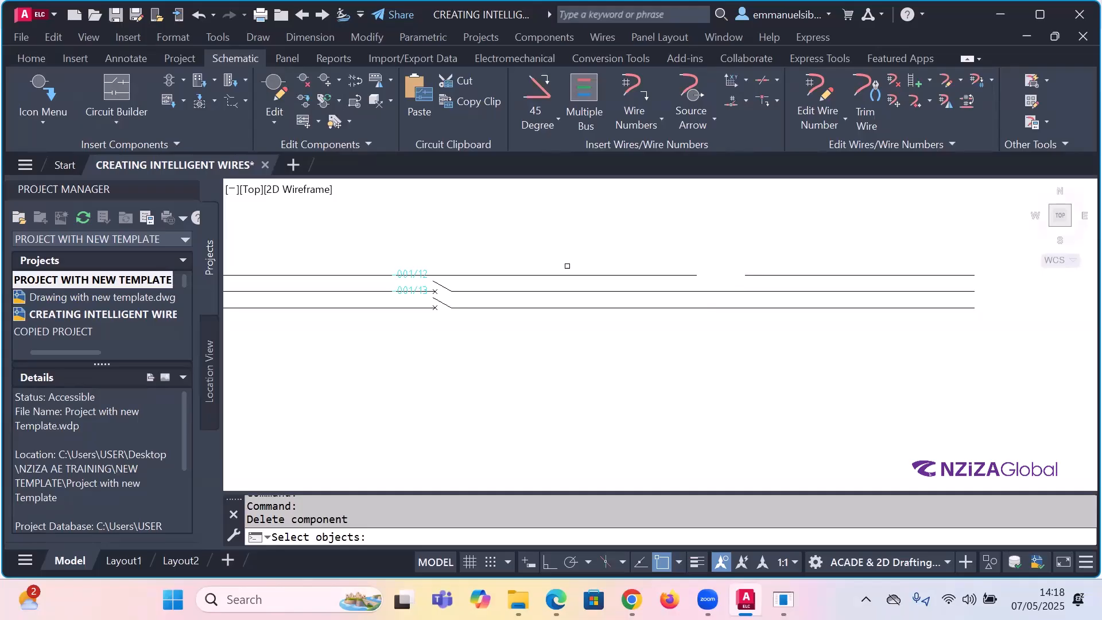
pyautogui.press('Escape')
pyautogui.hotkey('ctrl', 'z')
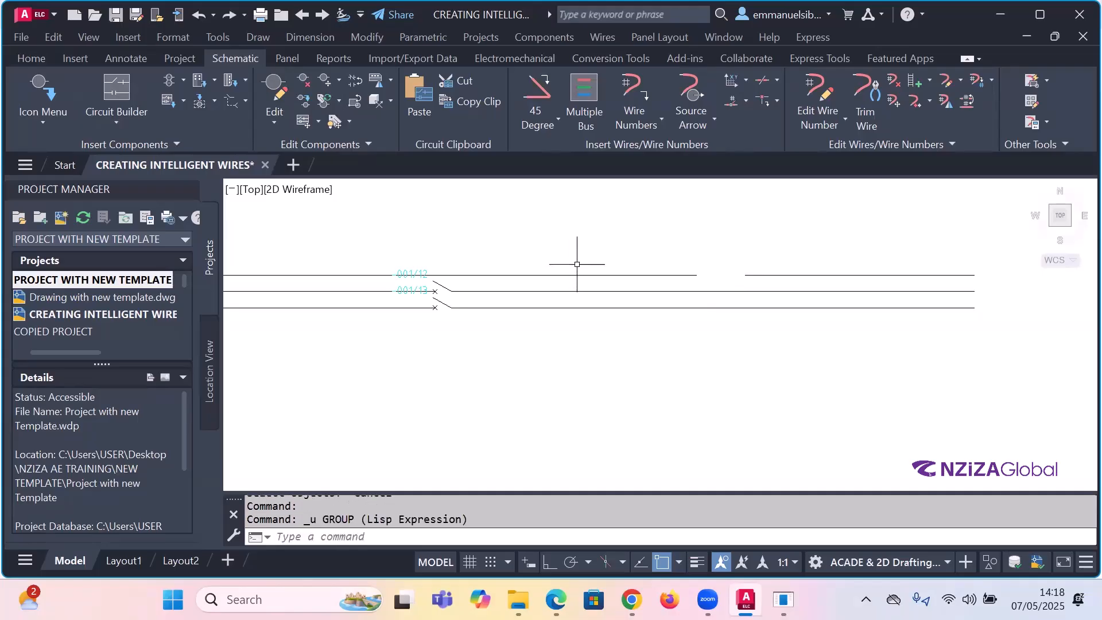
pyautogui.hotkey('ctrl', 'z')
pyautogui.hotkey('ctrl', 'z')
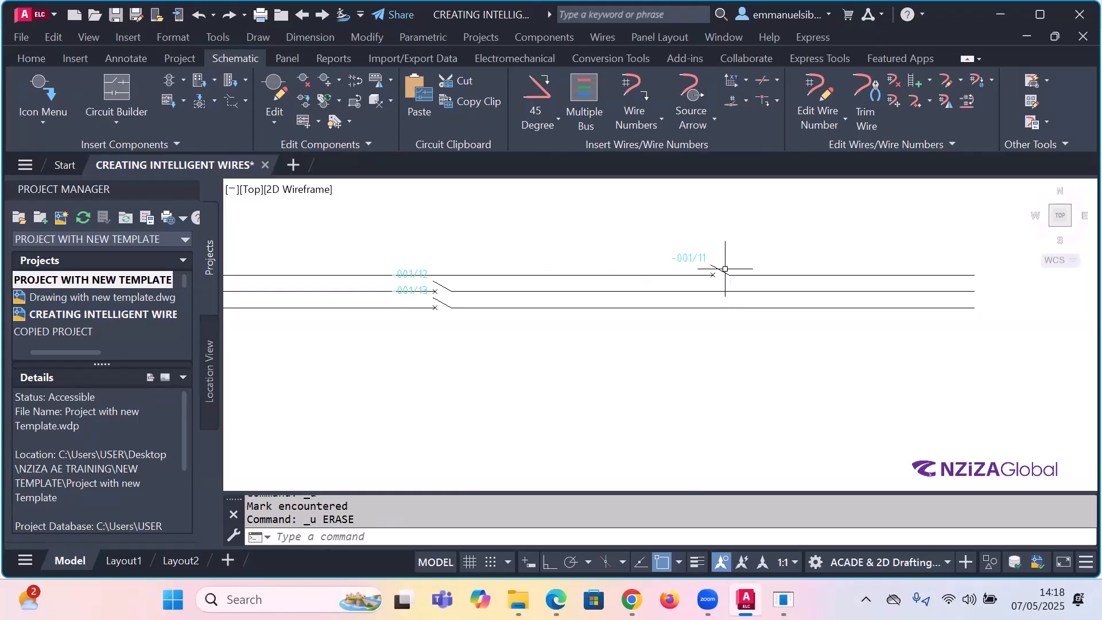
# - Copy the upper wire's circuit breaker to the left part of that wire with object snap off, accepting component tag 001/14
pyautogui.click(31, 59)
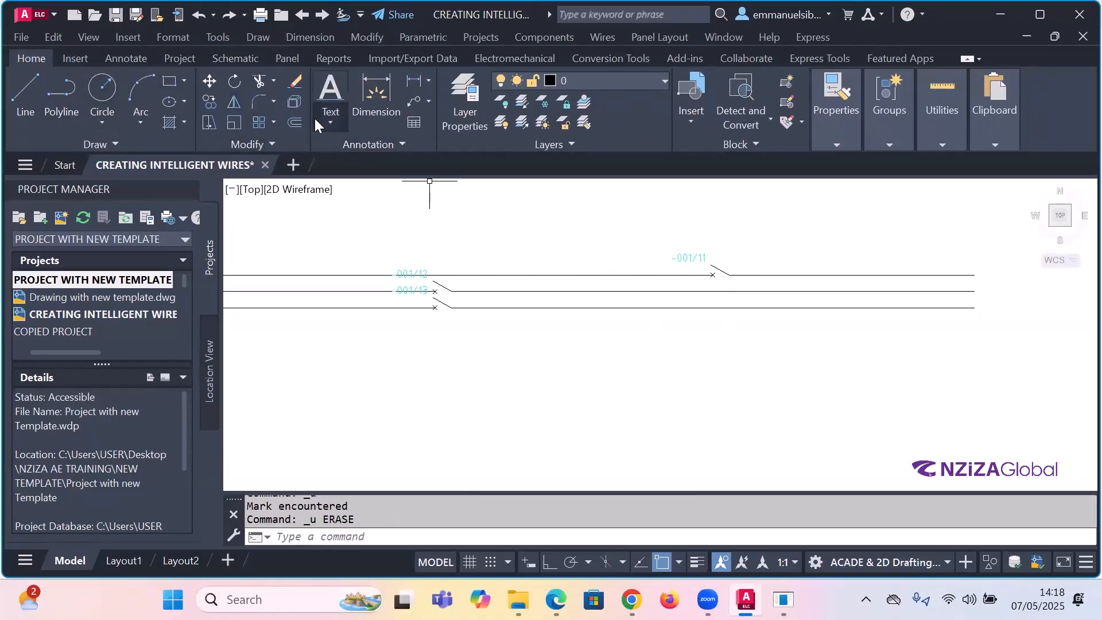
pyautogui.click(245, 61)
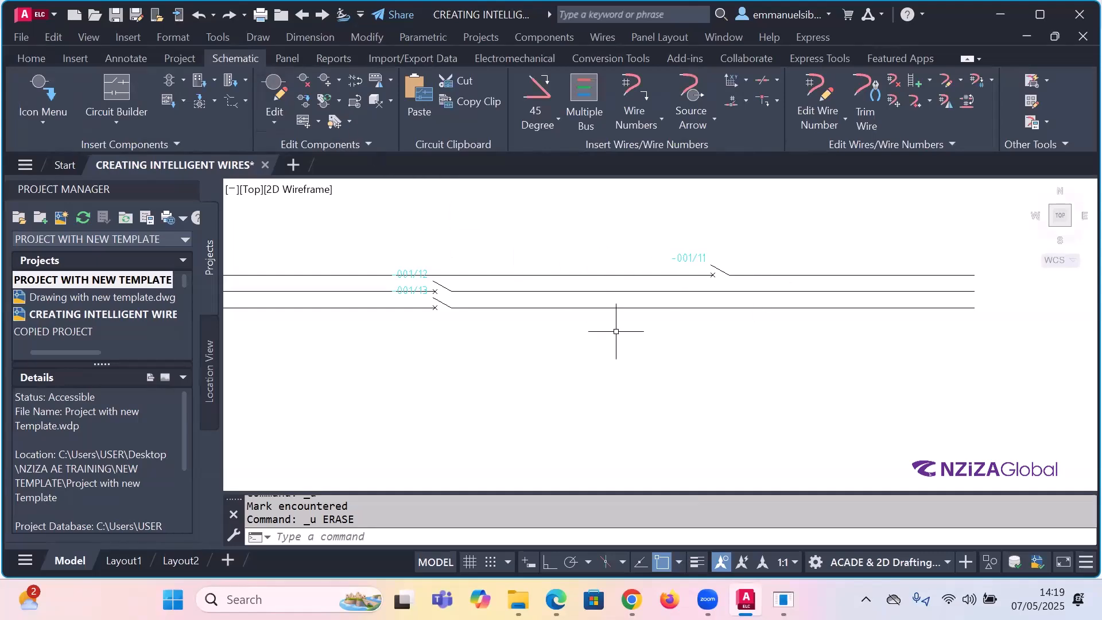
pyautogui.scroll(-2, 655, 297)
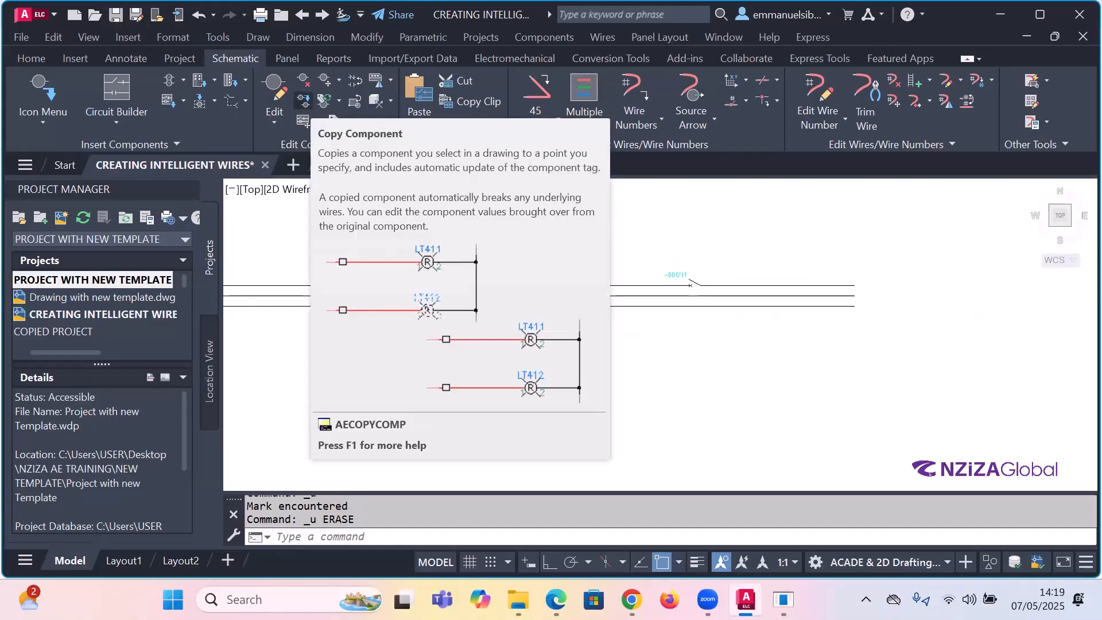
pyautogui.click(303, 102)
pyautogui.click(693, 284)
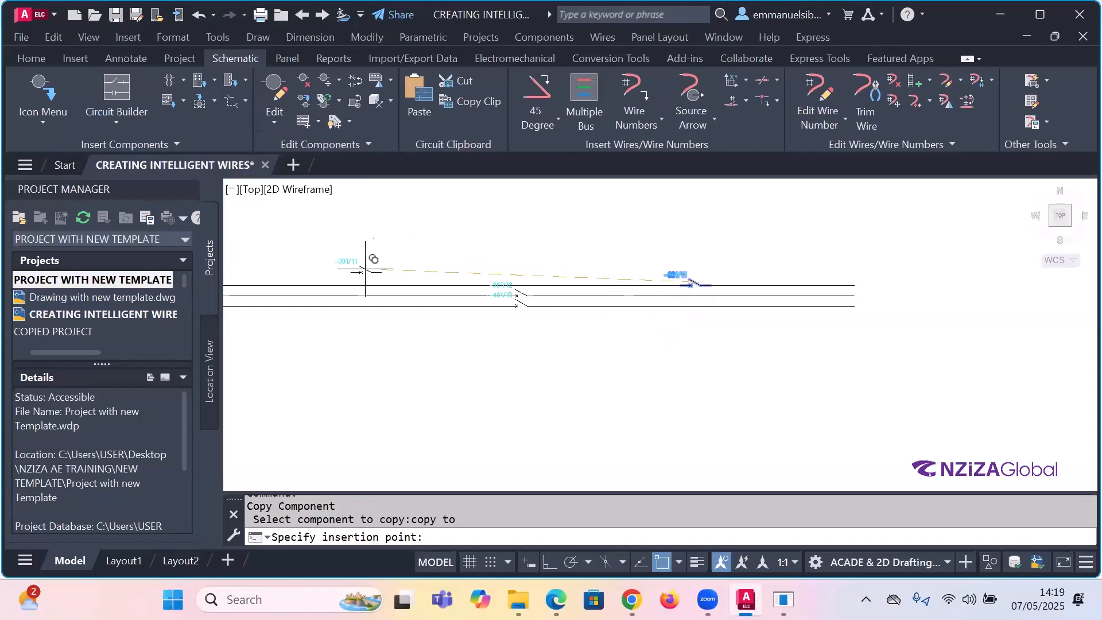
pyautogui.click(663, 564)
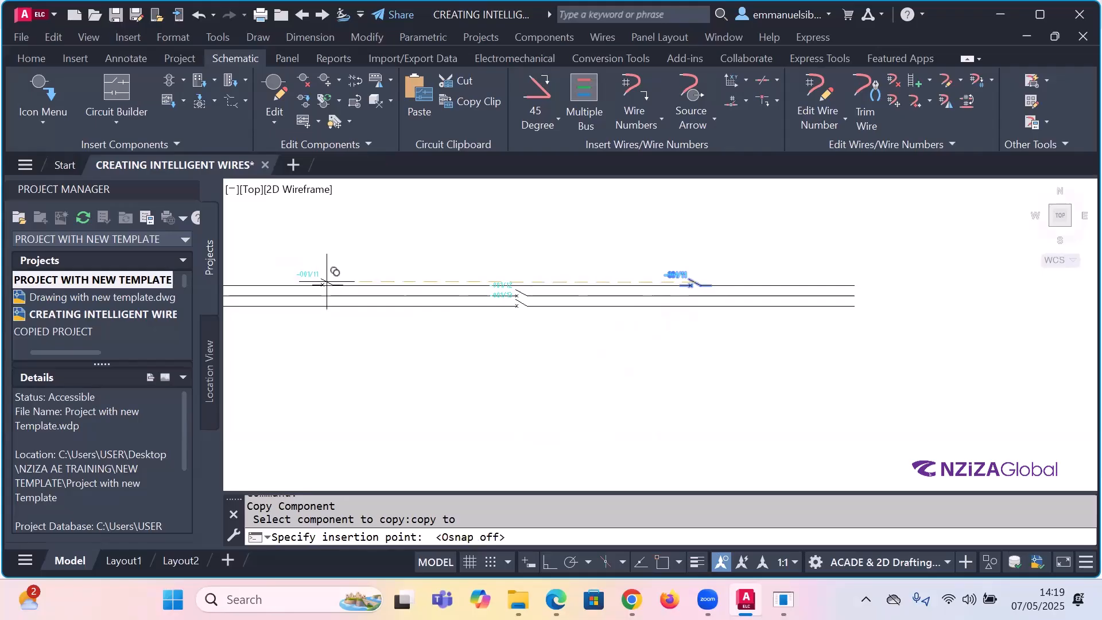
pyautogui.click(362, 290)
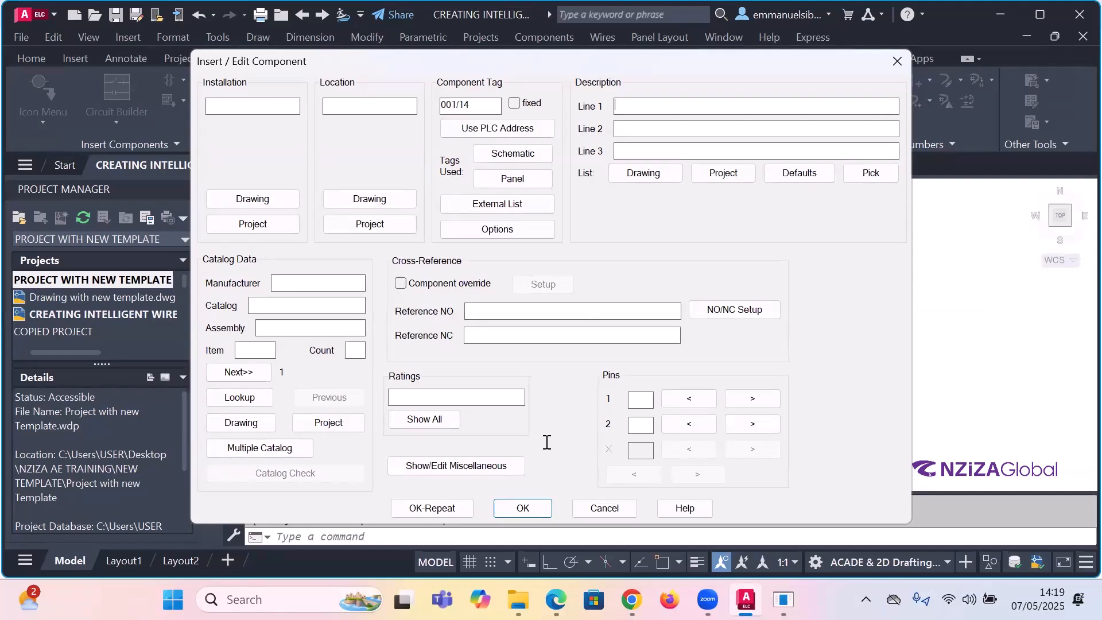
pyautogui.press('Return')
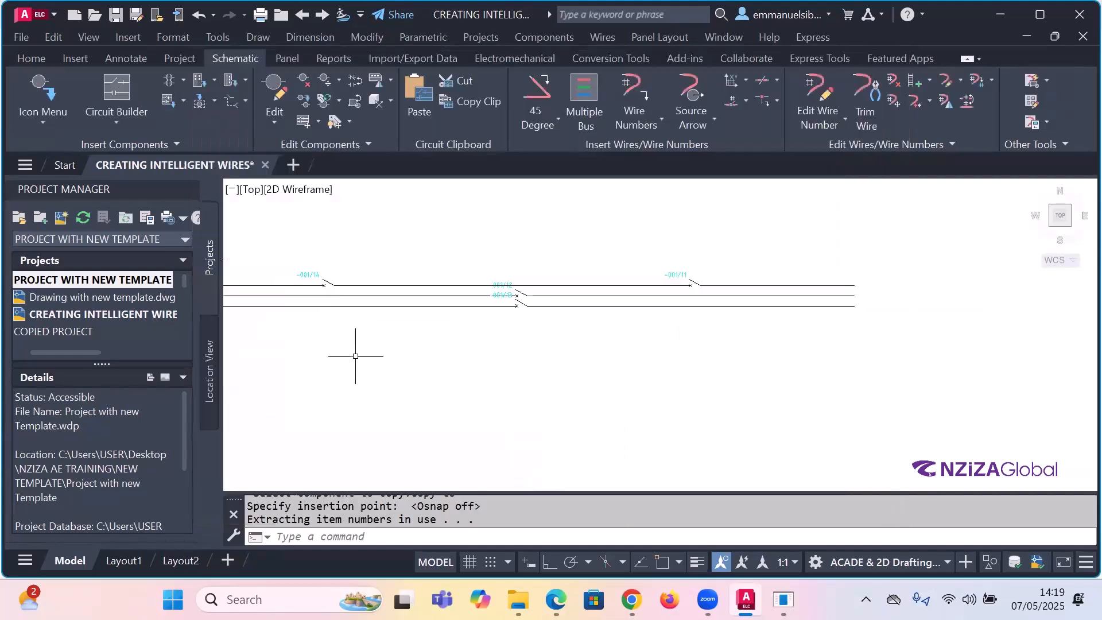
# - Compare the component tags of the original and copied circuit breakers on the upper wire
pyautogui.scroll(2, 295, 256)
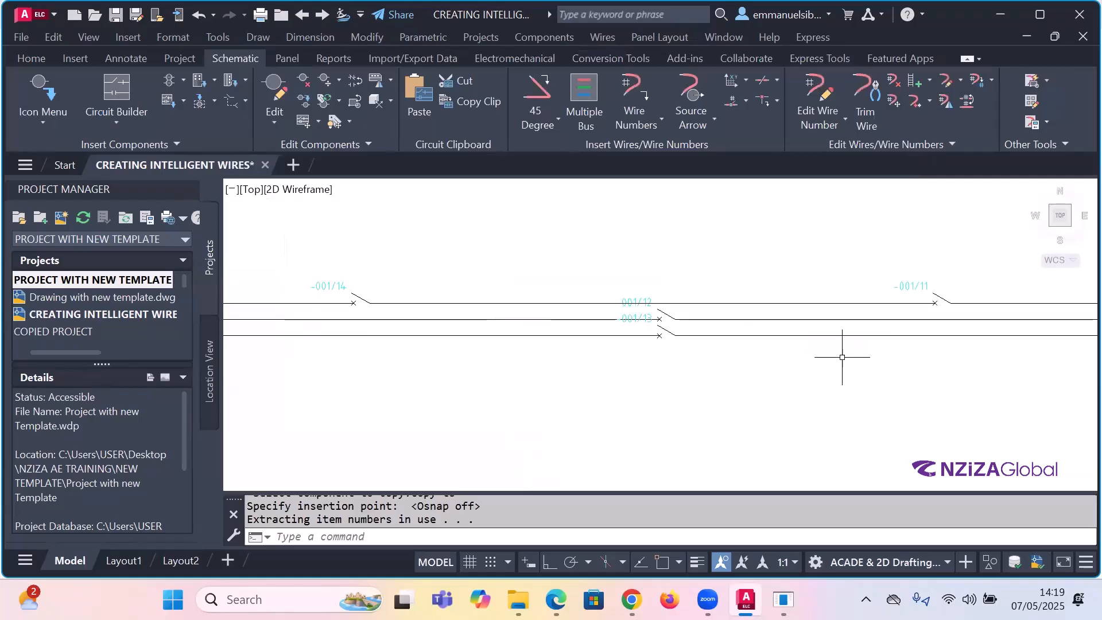
pyautogui.scroll(2, 902, 287)
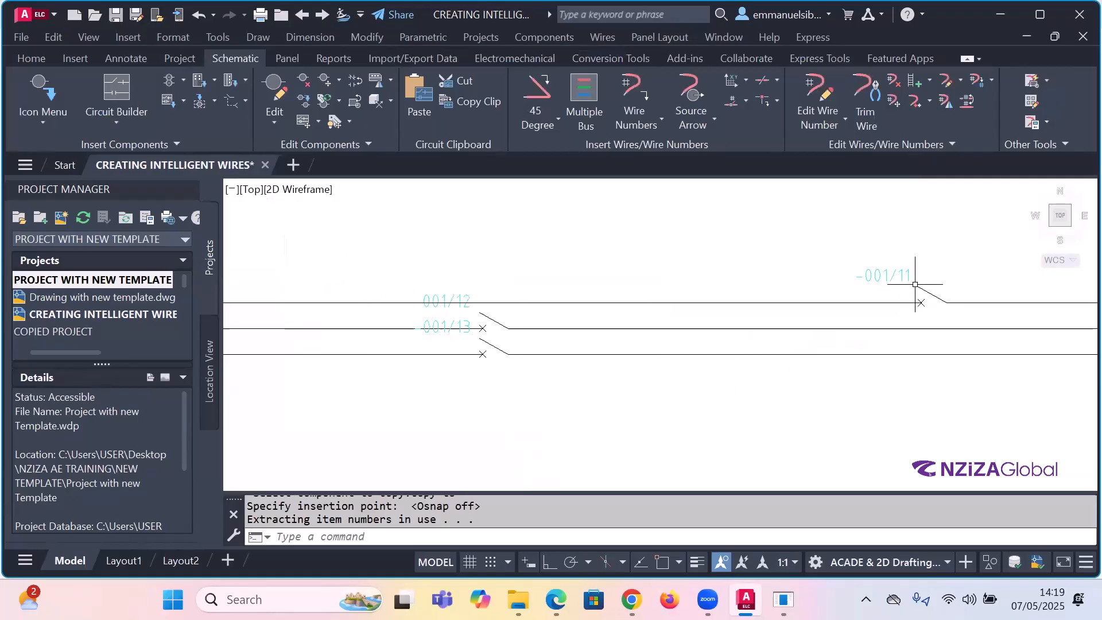
pyautogui.scroll(-2, 922, 288)
pyautogui.scroll(2, 593, 296)
pyautogui.scroll(2, 500, 266)
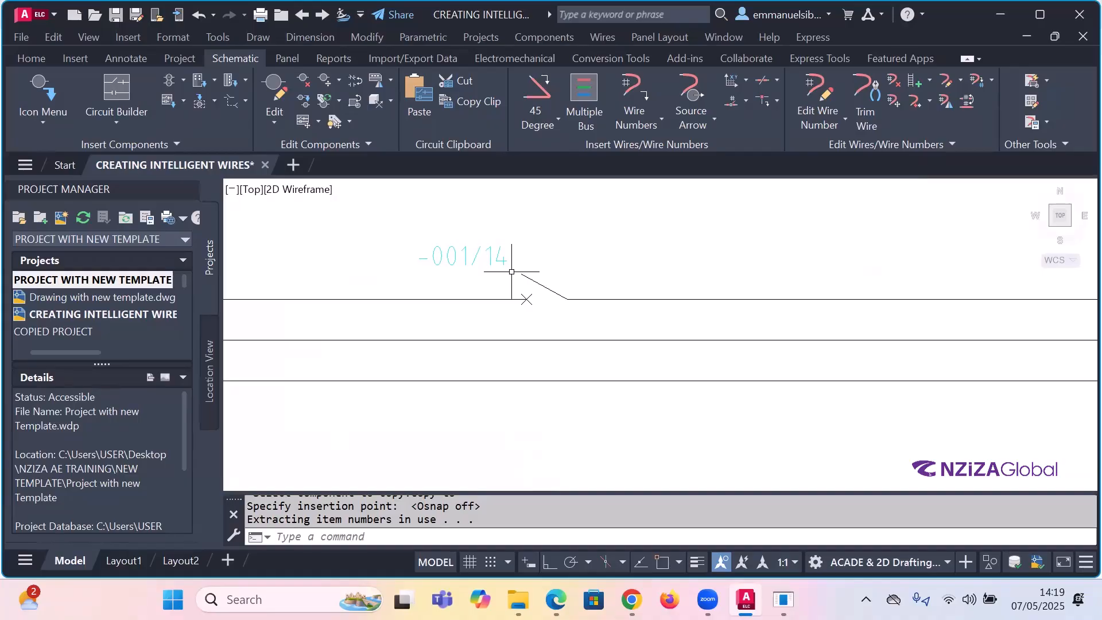
pyautogui.scroll(-5, 516, 276)
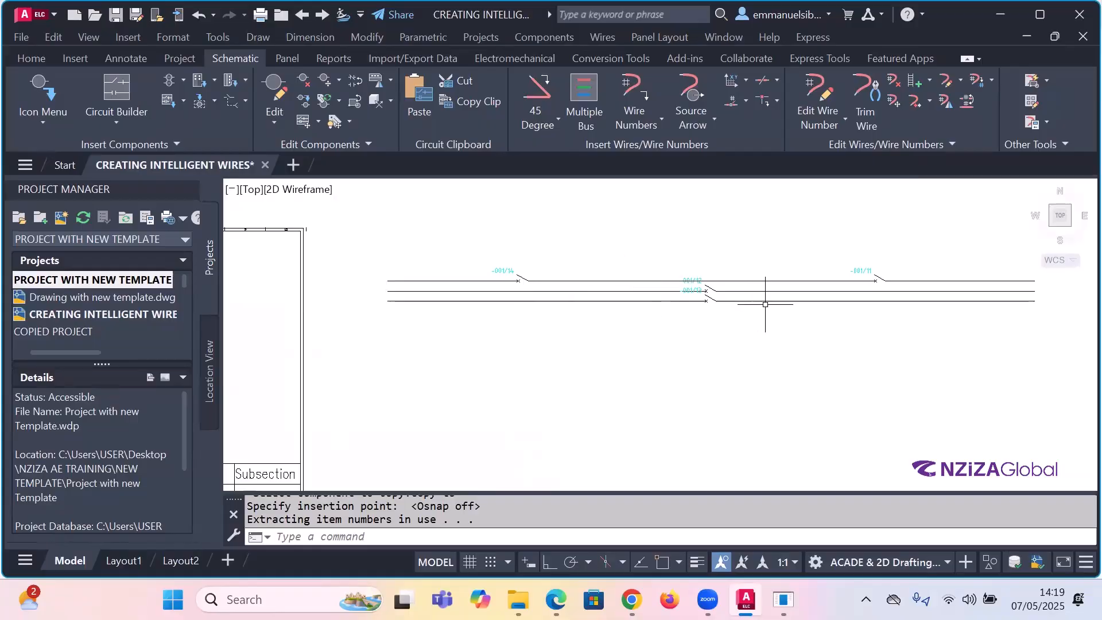
pyautogui.click(271, 114)
pyautogui.click(302, 151)
pyautogui.press('Escape')
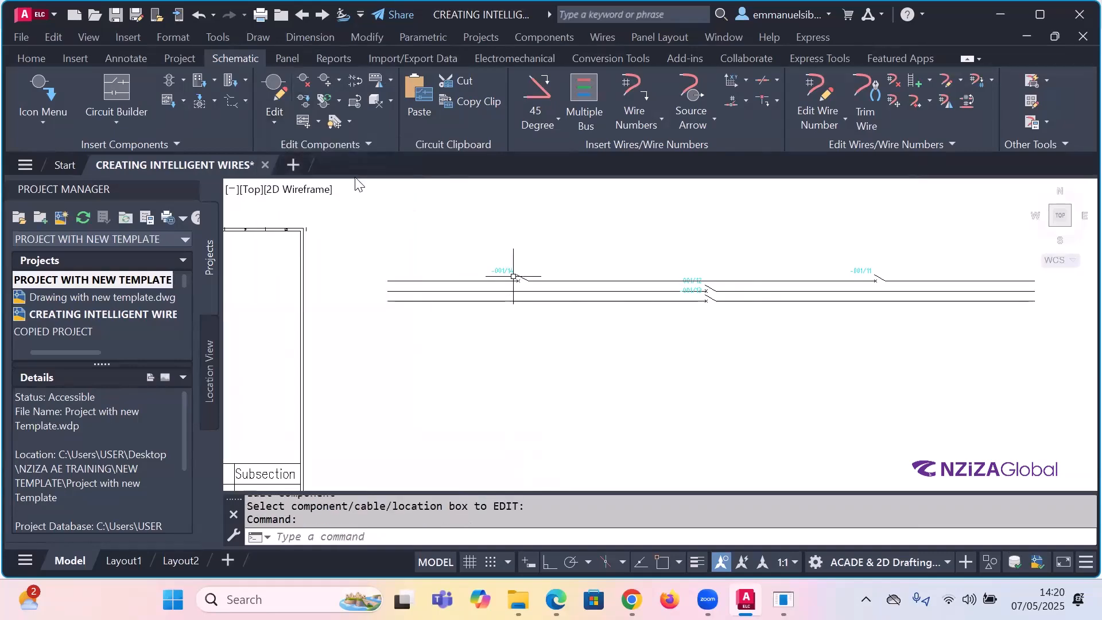
pyautogui.press('Escape')
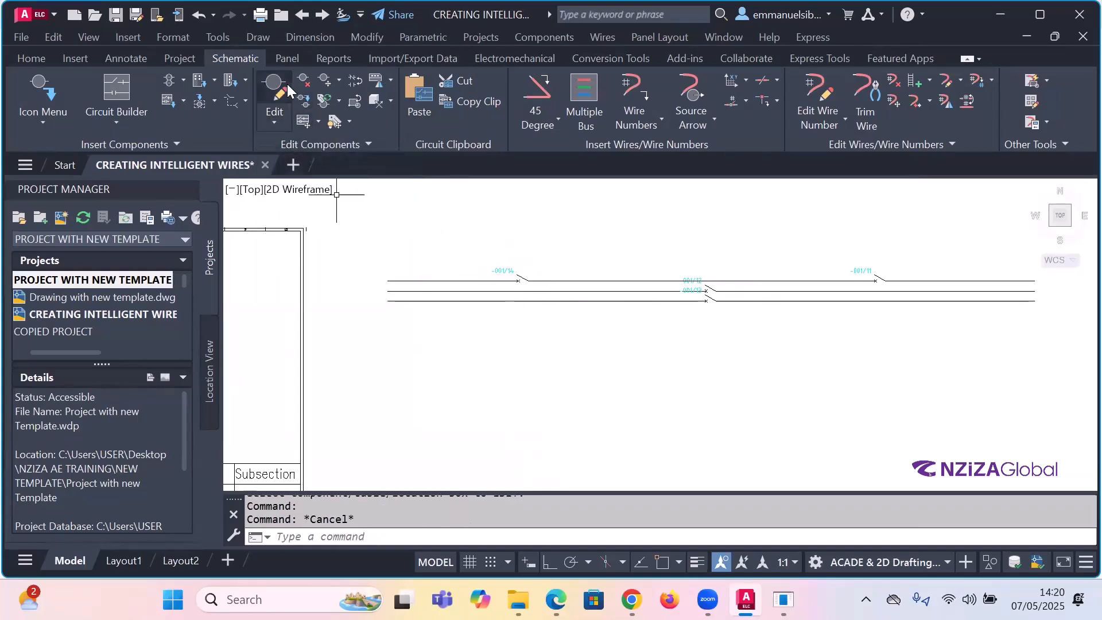
pyautogui.click(315, 121)
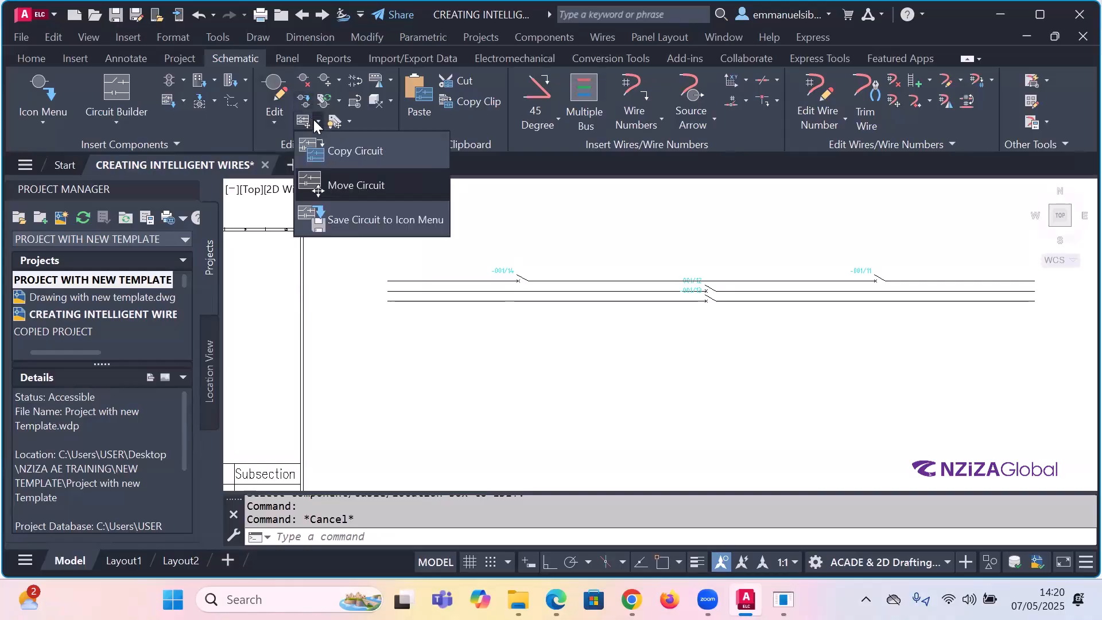
pyautogui.click(348, 152)
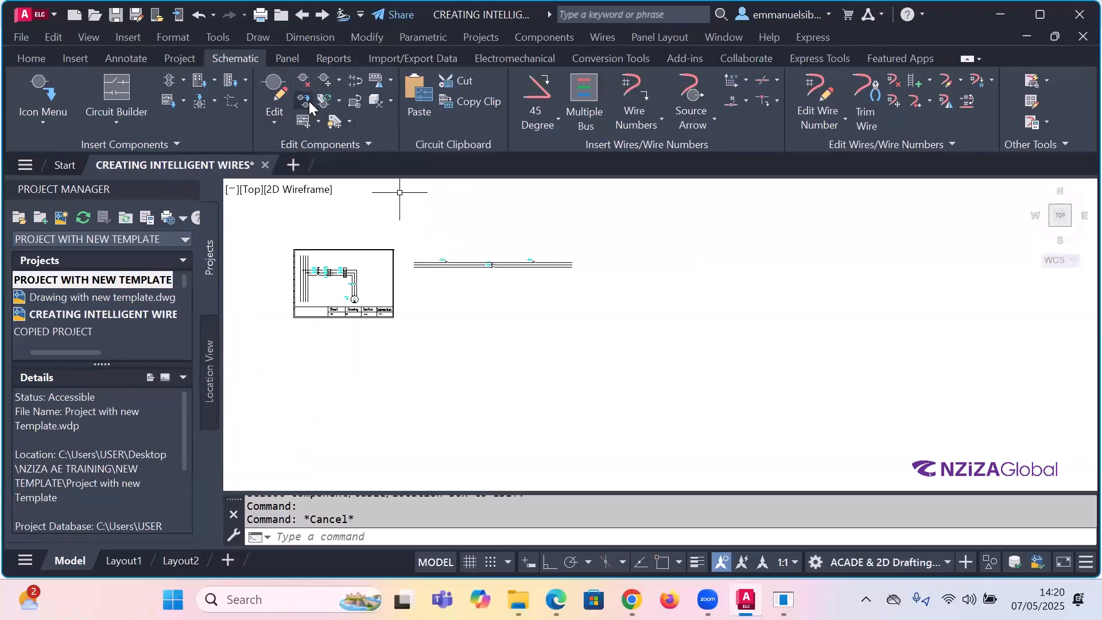
pyautogui.click(338, 81)
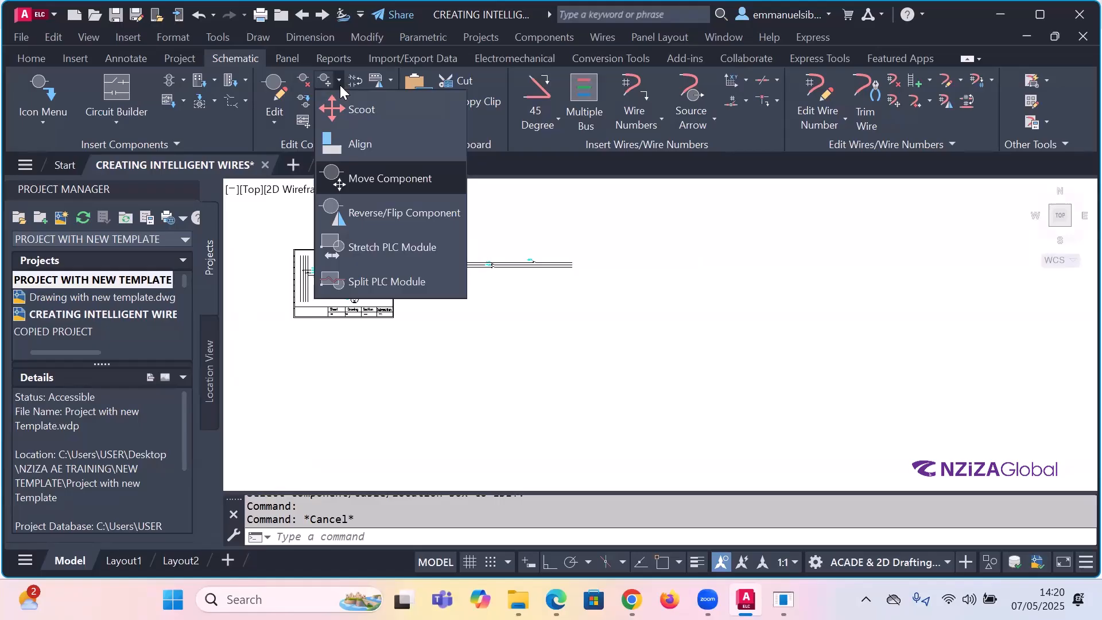
pyautogui.click(337, 82)
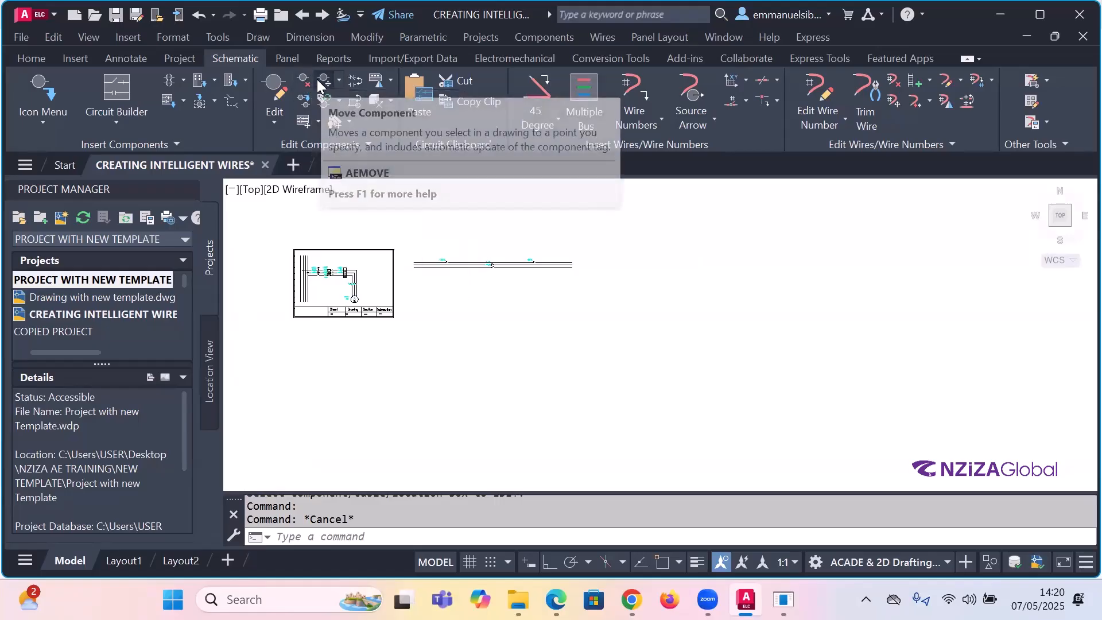
pyautogui.click(317, 79)
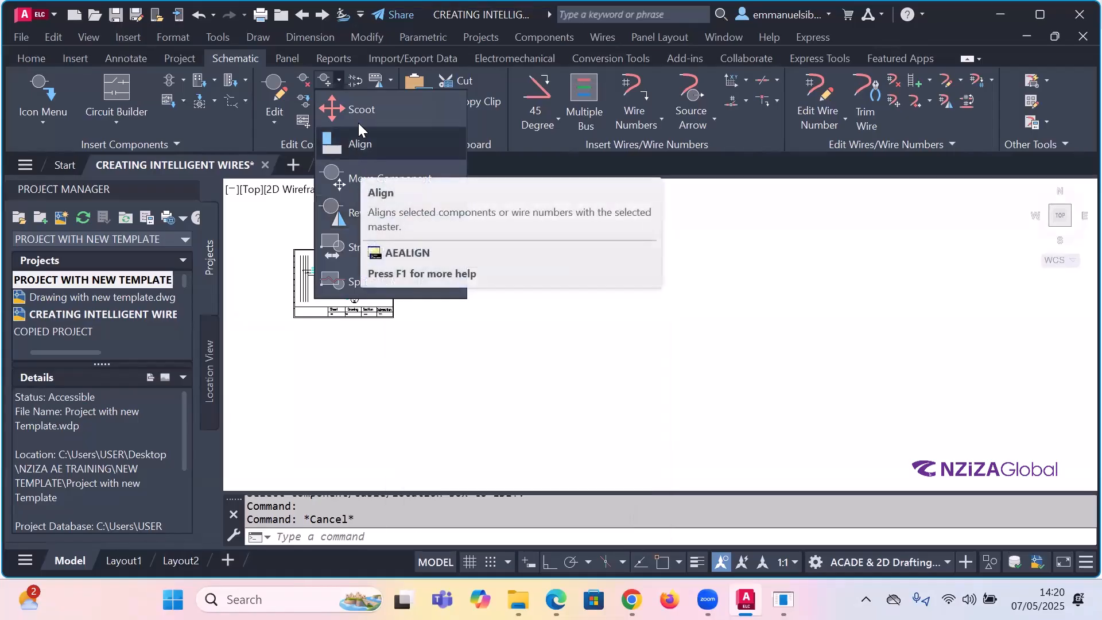
pyautogui.click(363, 182)
pyautogui.scroll(6, 505, 265)
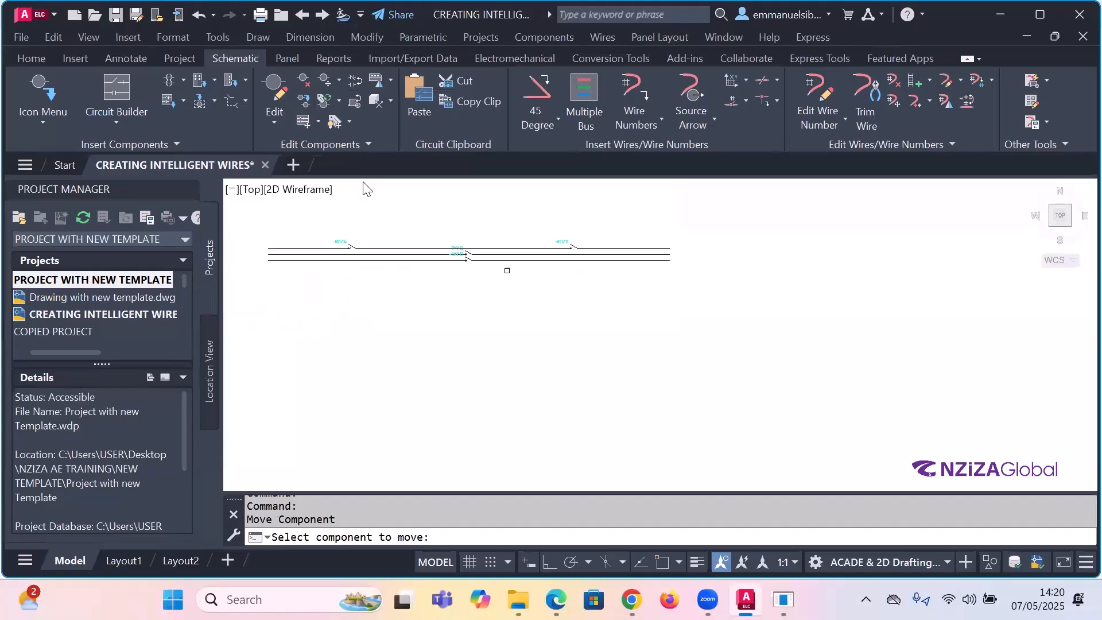
pyautogui.scroll(2, 459, 245)
pyautogui.scroll(-2, 470, 245)
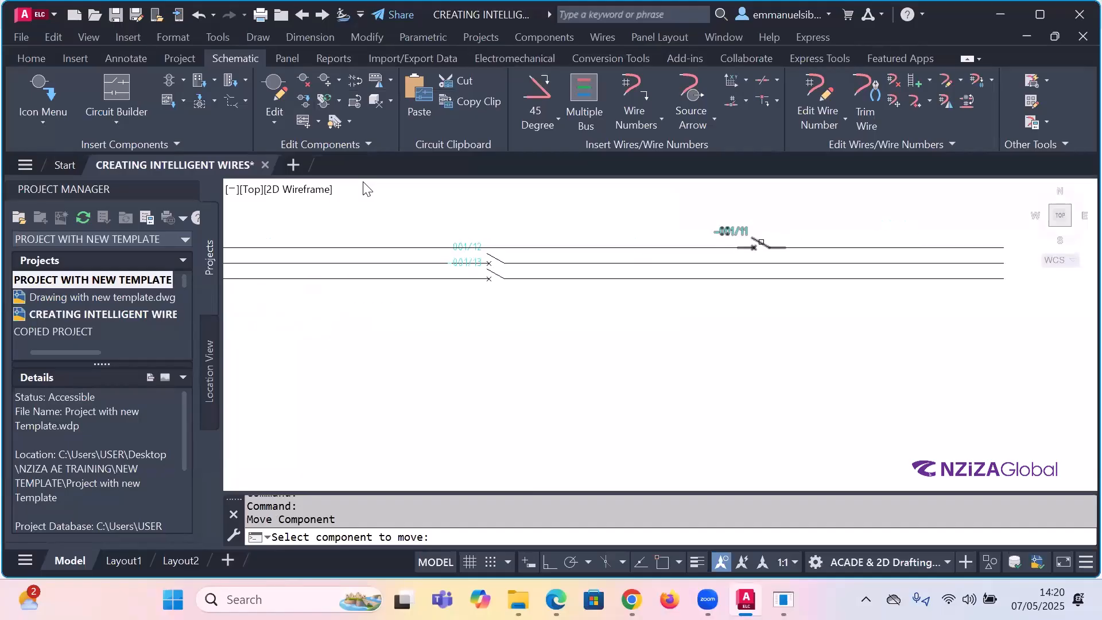
pyautogui.click(764, 241)
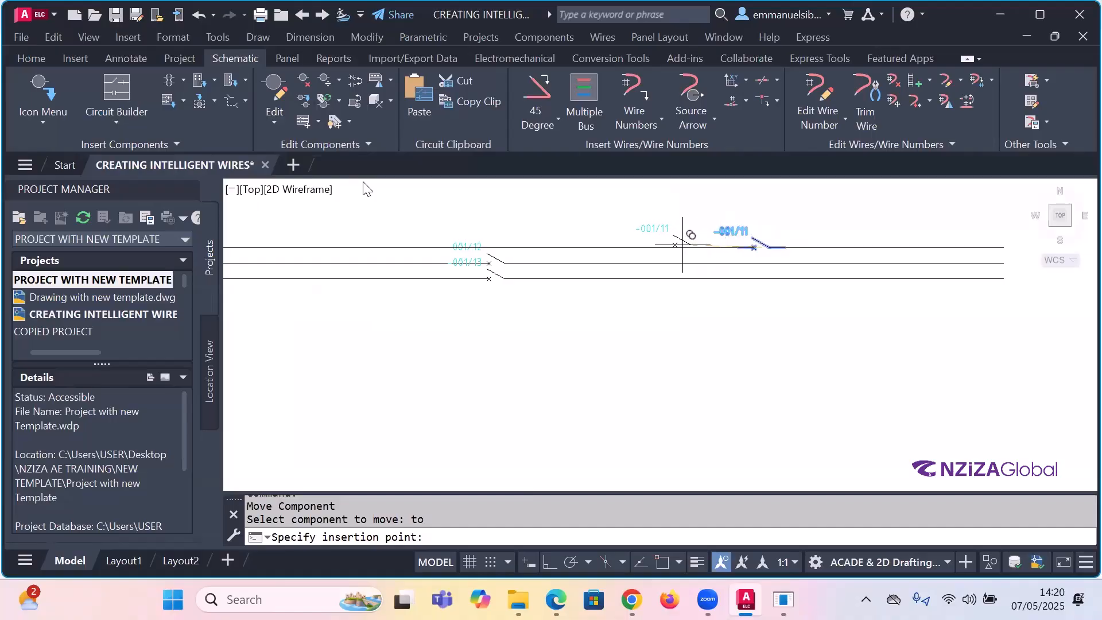
pyautogui.press('Escape')
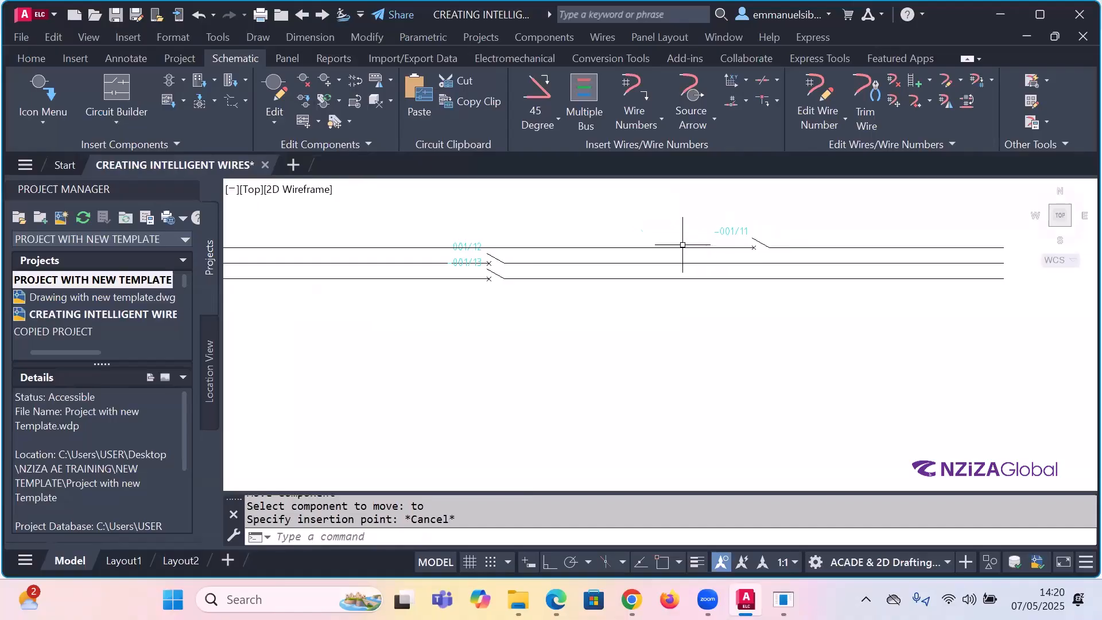
pyautogui.click(340, 82)
pyautogui.click(353, 141)
pyautogui.scroll(-2, 523, 223)
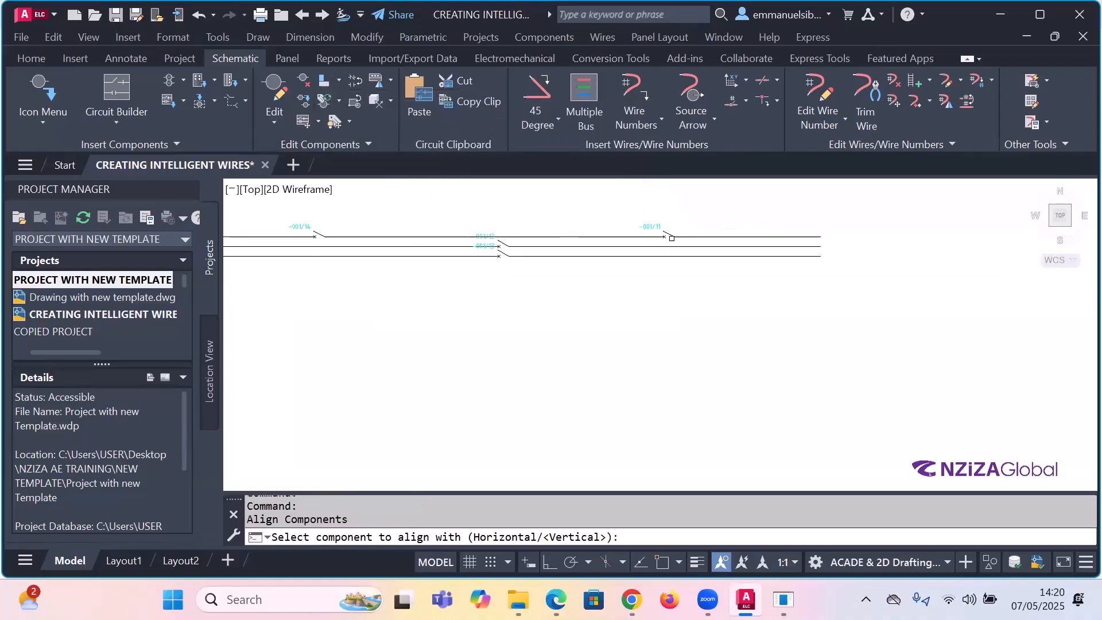
pyautogui.click(669, 232)
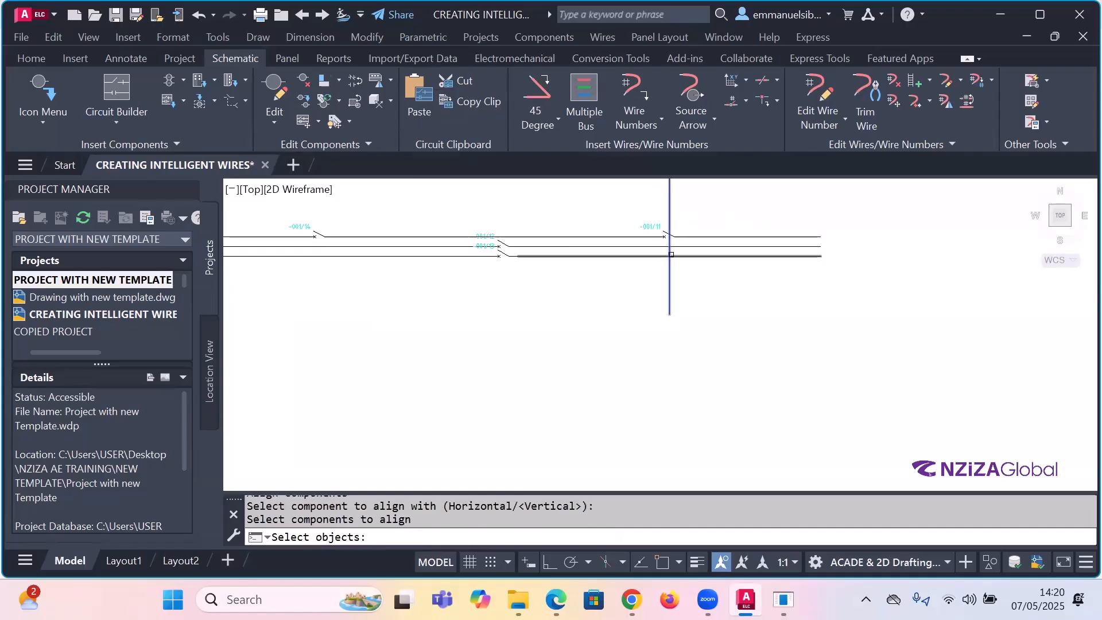
pyautogui.scroll(3, 672, 230)
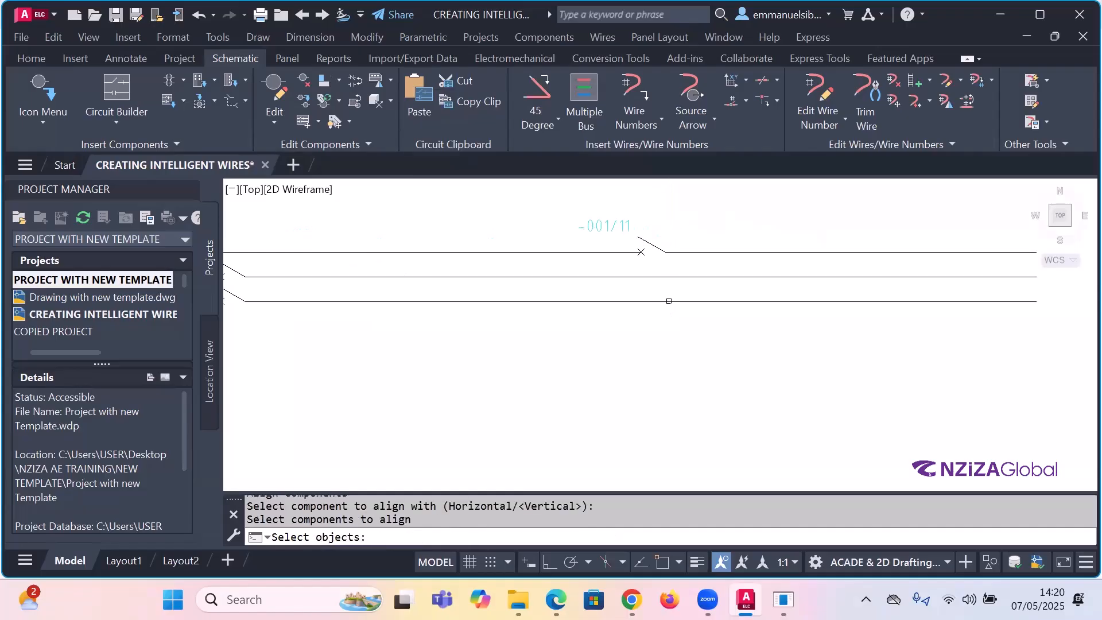
pyautogui.click(651, 240)
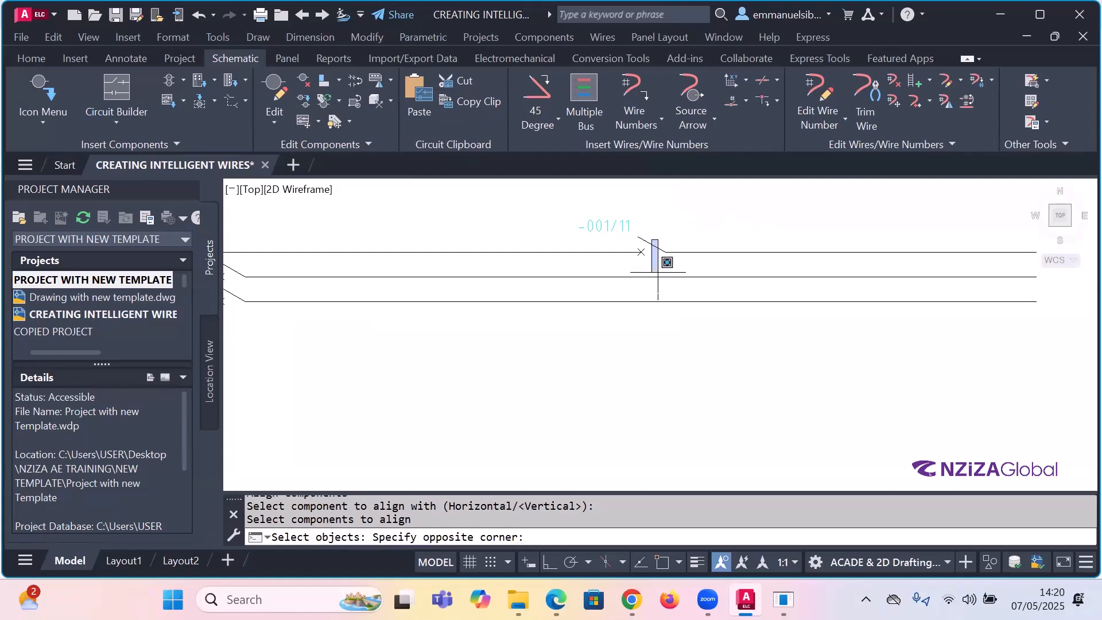
pyautogui.click(658, 265)
pyautogui.press('Escape')
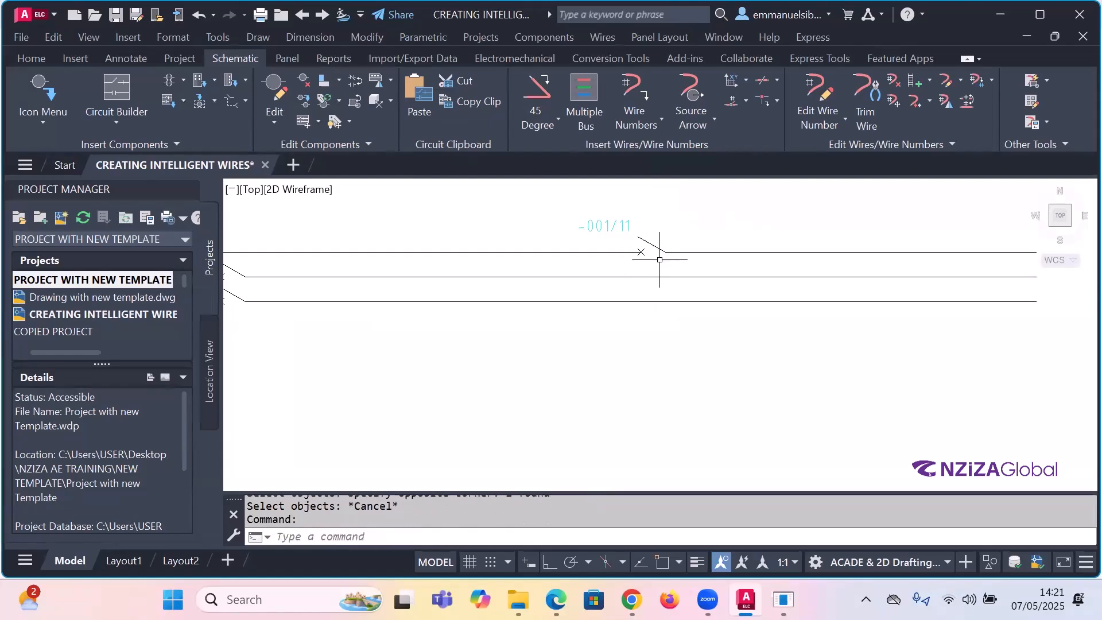
# - Align the middle and lower wires' circuit breakers vertically with breaker 001/11 on the upper wire, and undo the alignment
pyautogui.click(339, 83)
pyautogui.click(409, 159)
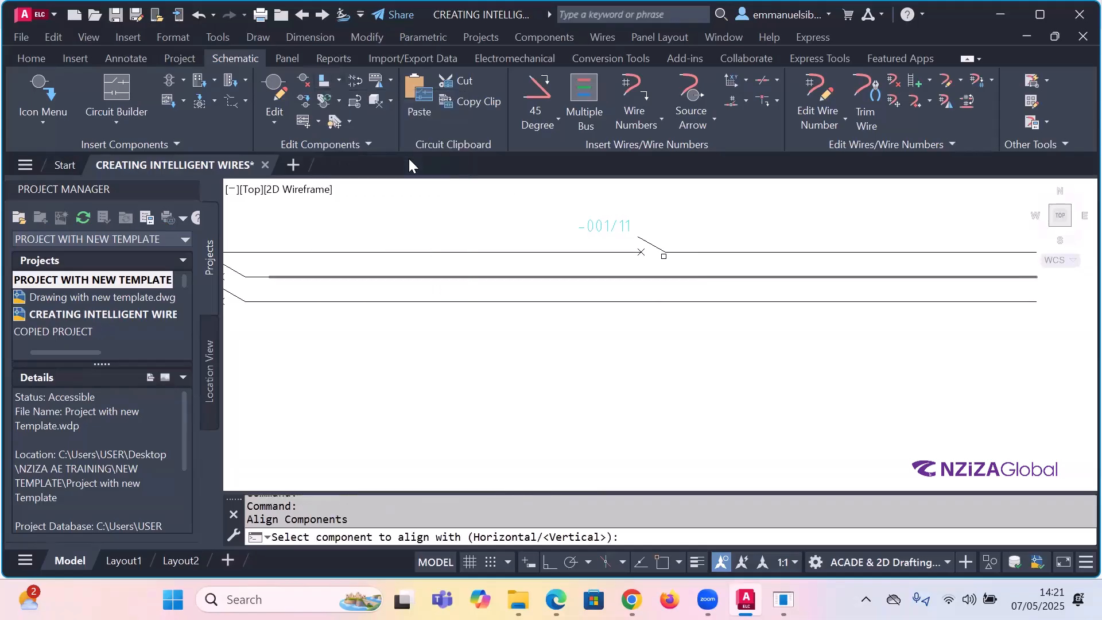
pyautogui.click(653, 250)
pyautogui.scroll(-5, 607, 259)
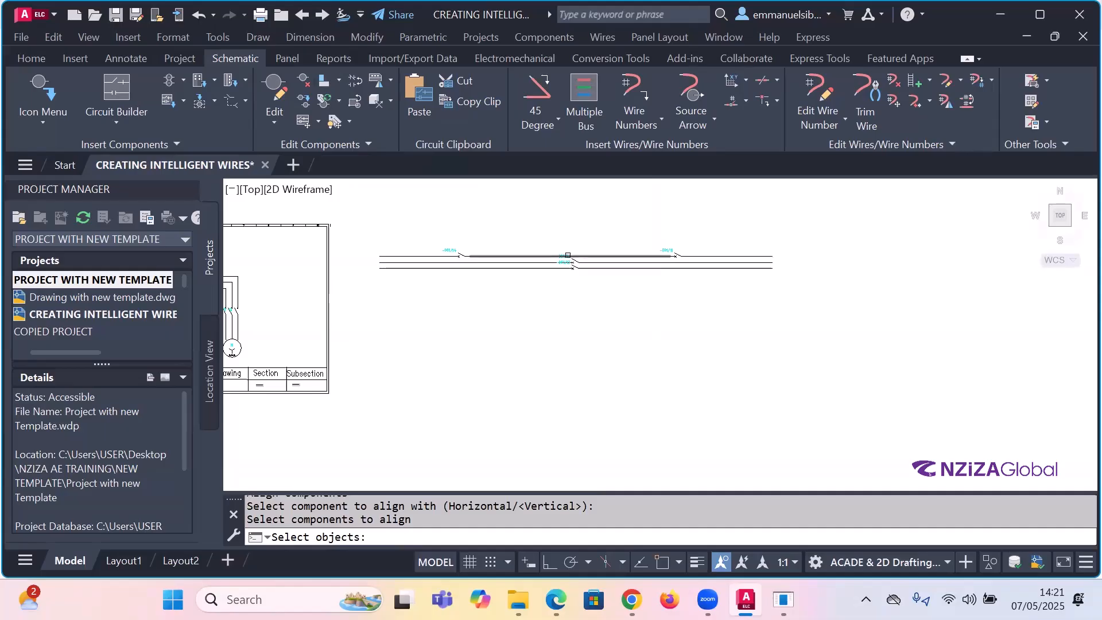
pyautogui.scroll(5, 607, 259)
pyautogui.click(580, 267)
pyautogui.click(580, 285)
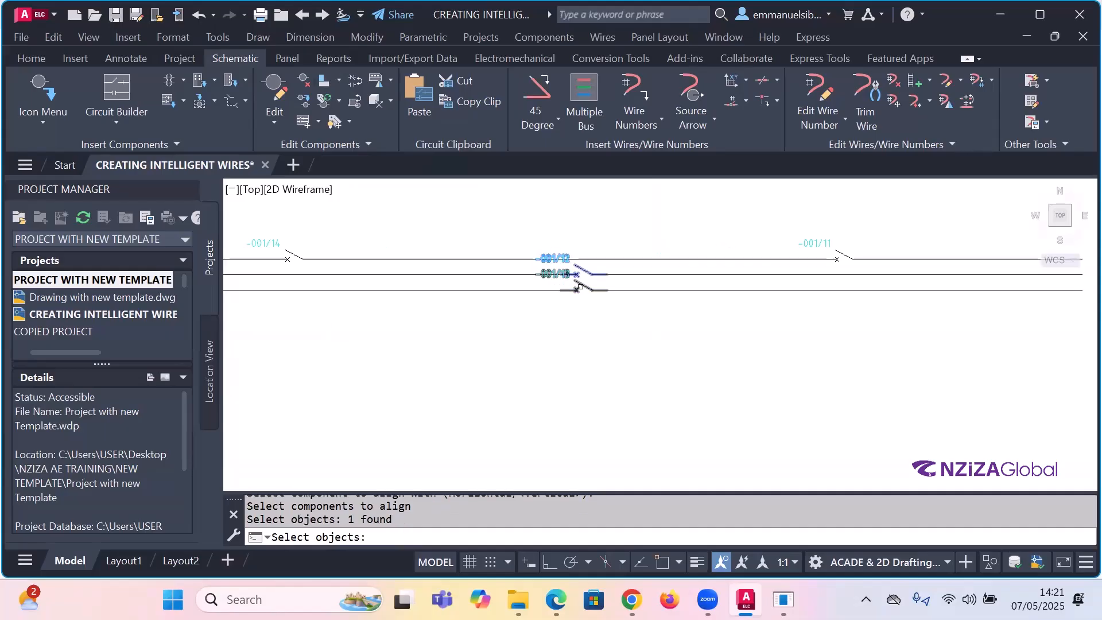
pyautogui.press('Return')
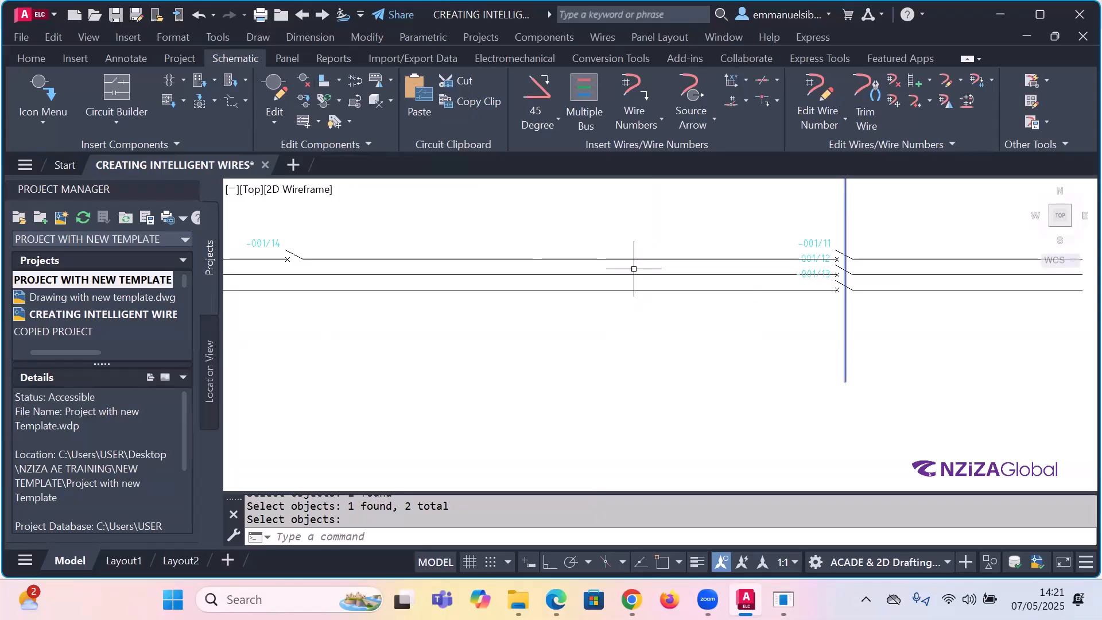
pyautogui.hotkey('ctrl', 'z')
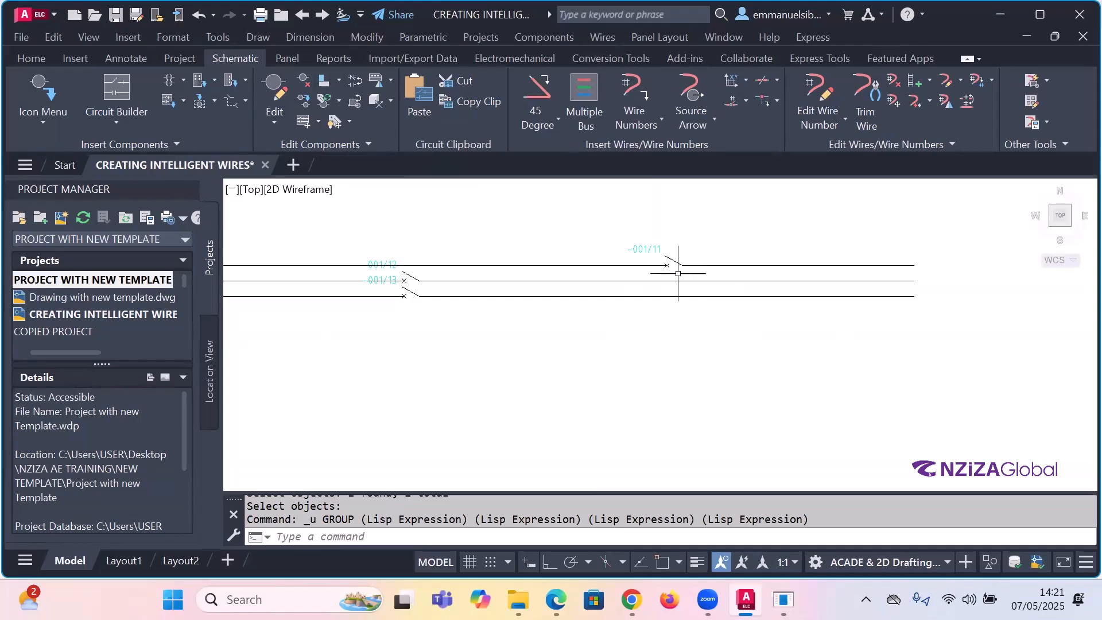
# - Align circuit breakers 001/12 and 001/13 on the two lower wires vertically with breaker 001/11 on the upper wire
pyautogui.scroll(-2, 678, 274)
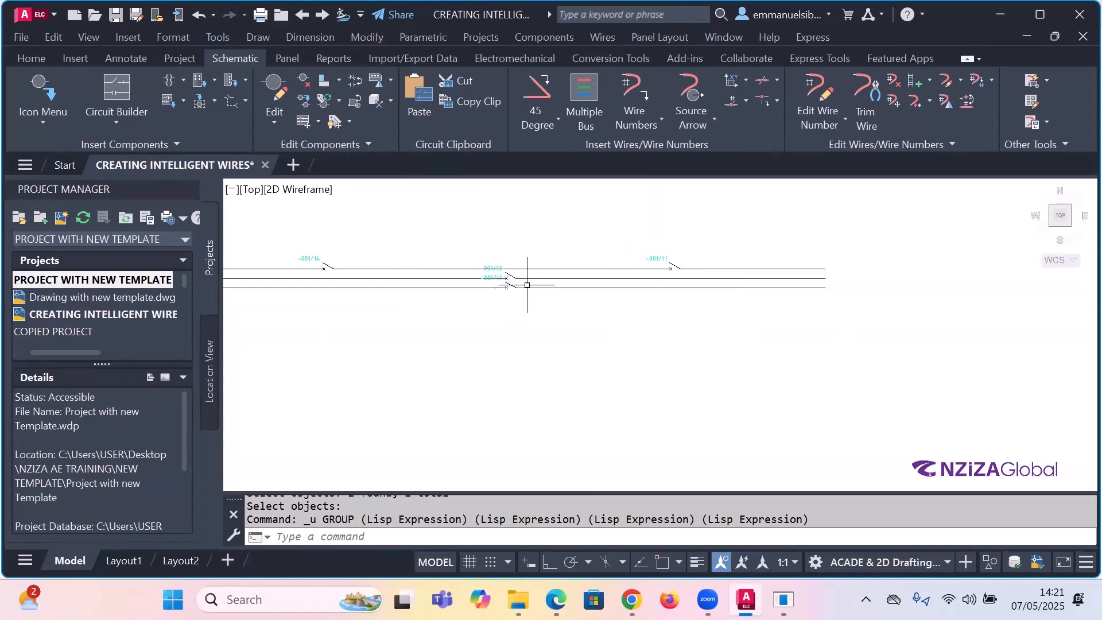
pyautogui.scroll(2, 506, 280)
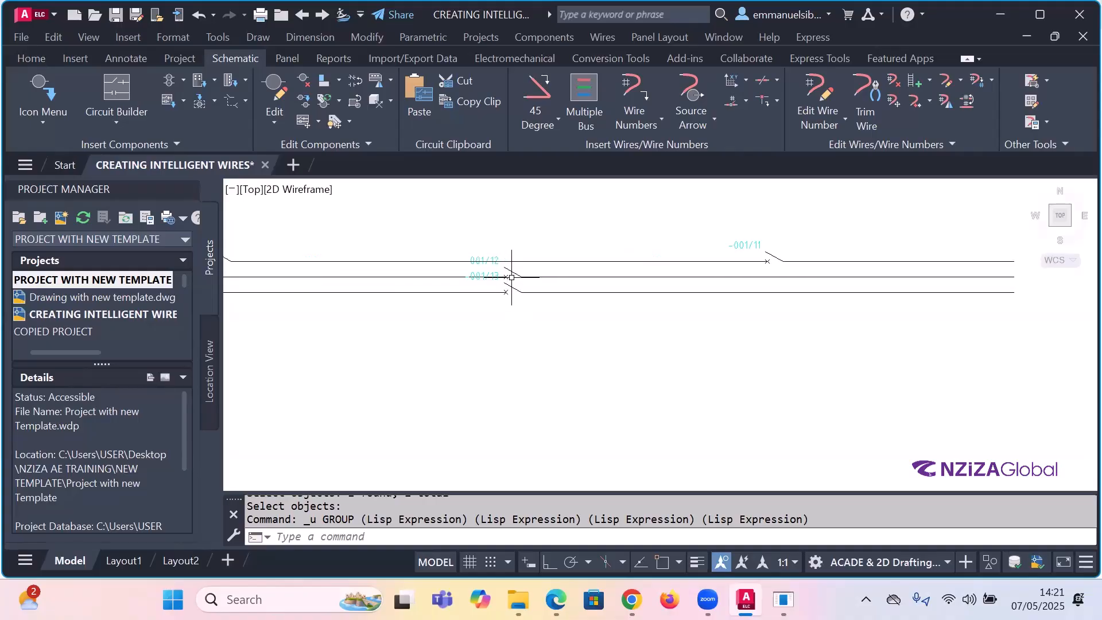
pyautogui.click(339, 81)
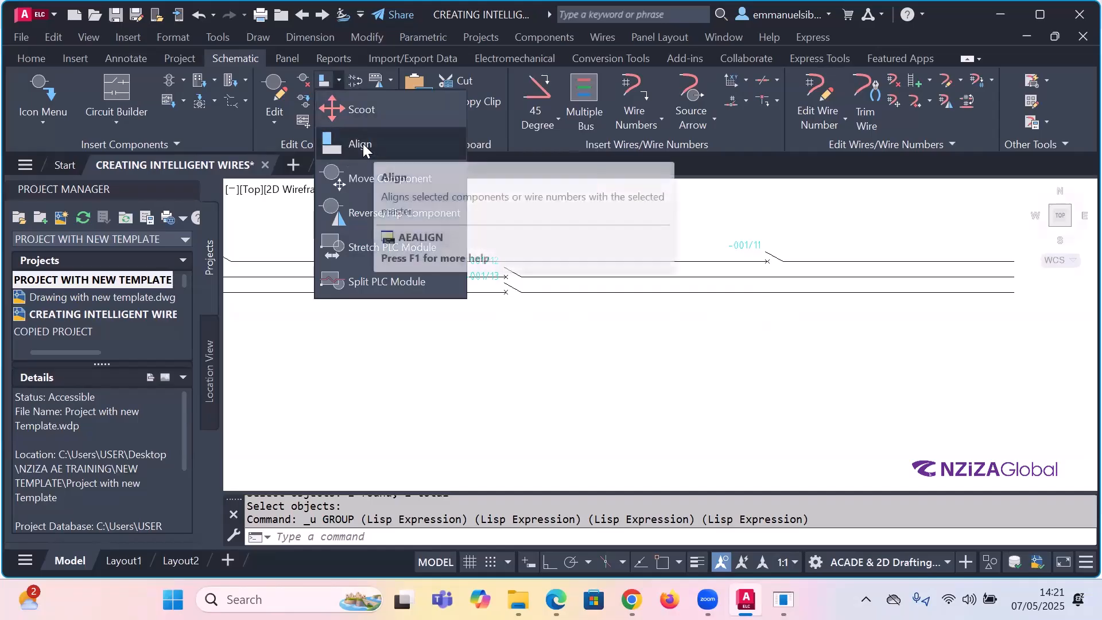
pyautogui.click(362, 144)
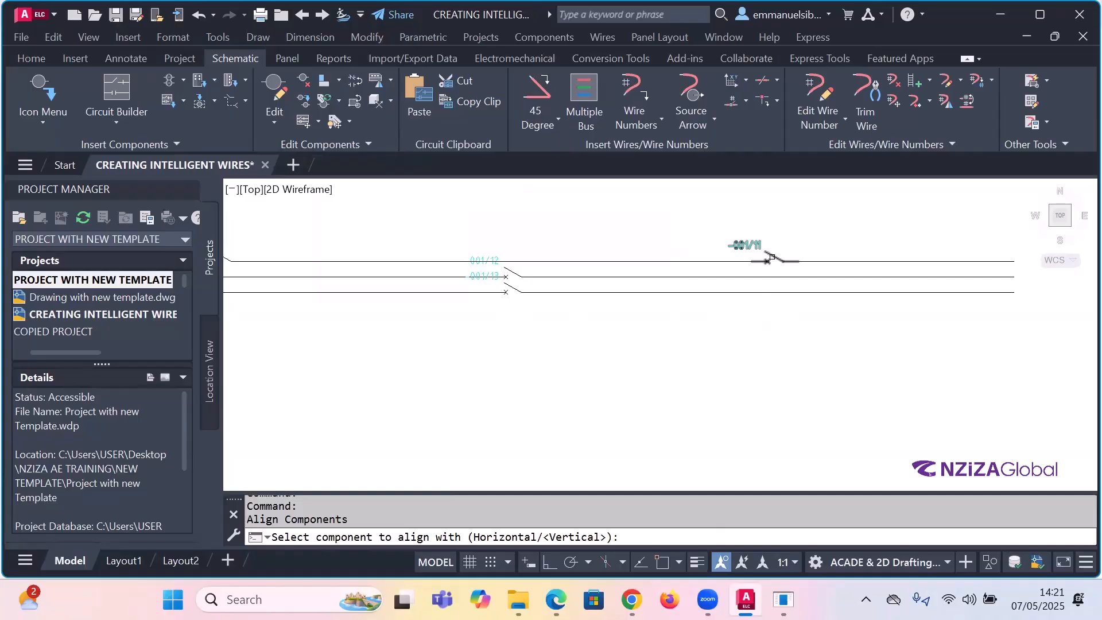
pyautogui.click(773, 257)
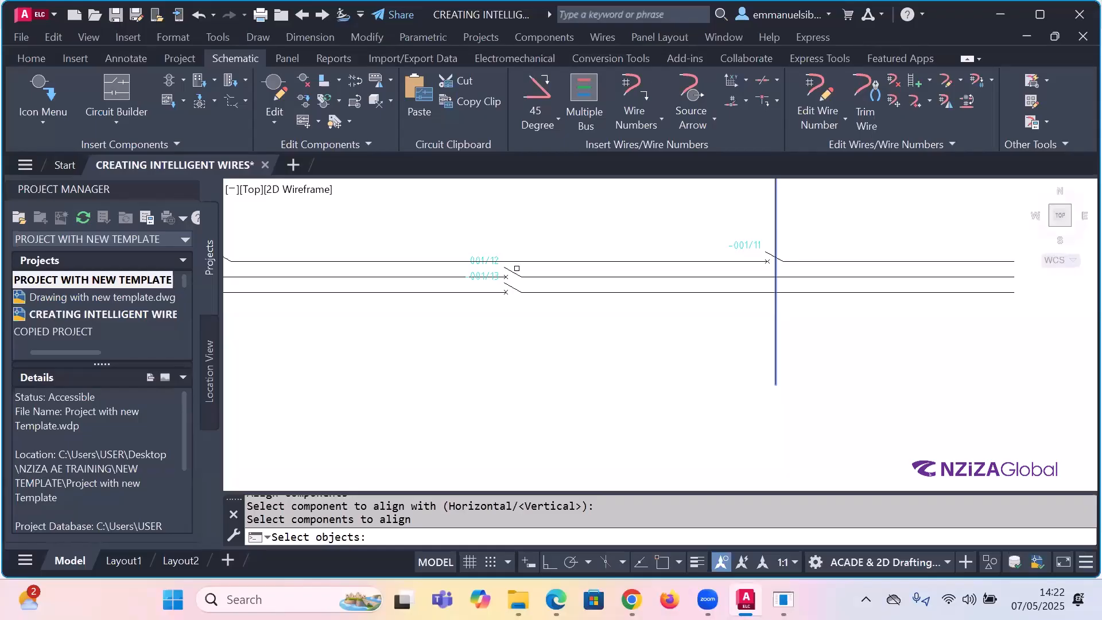
pyautogui.click(515, 272)
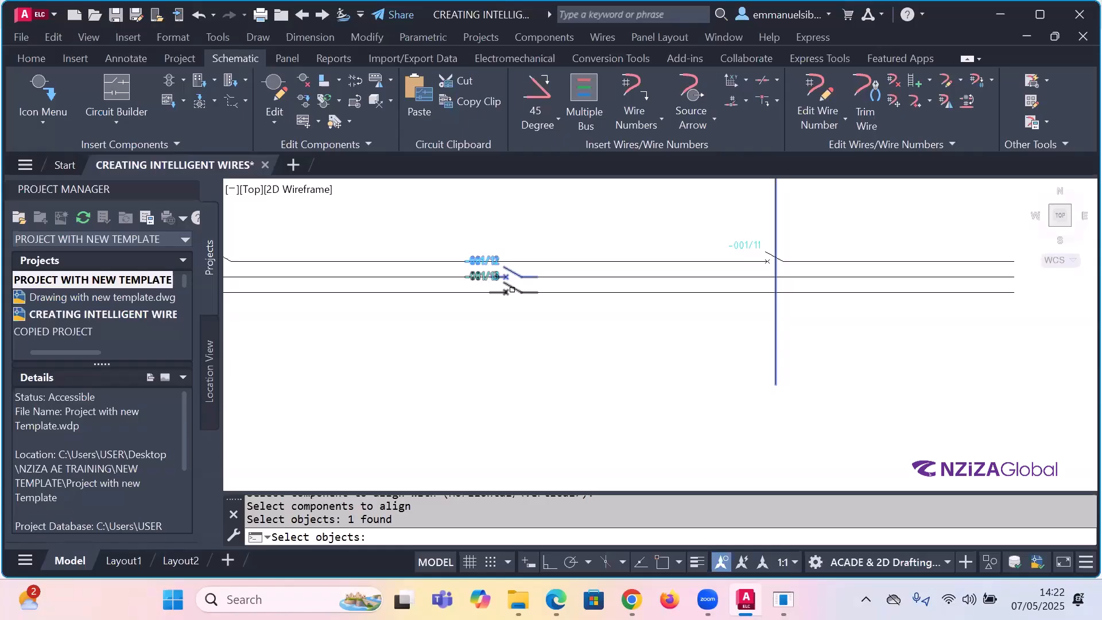
pyautogui.click(513, 289)
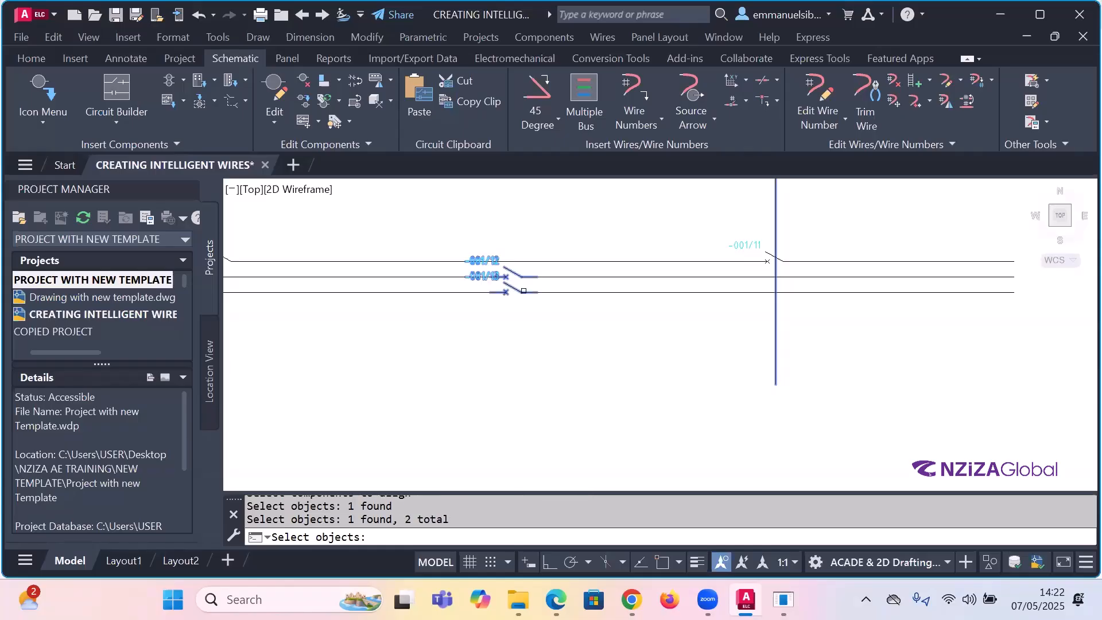
pyautogui.press('Return')
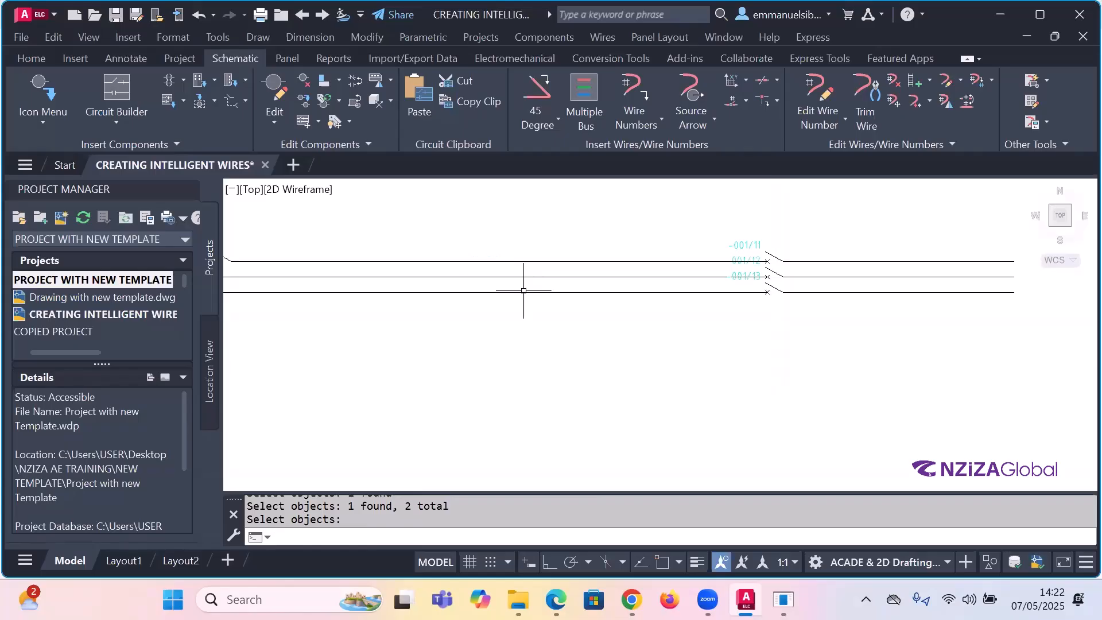
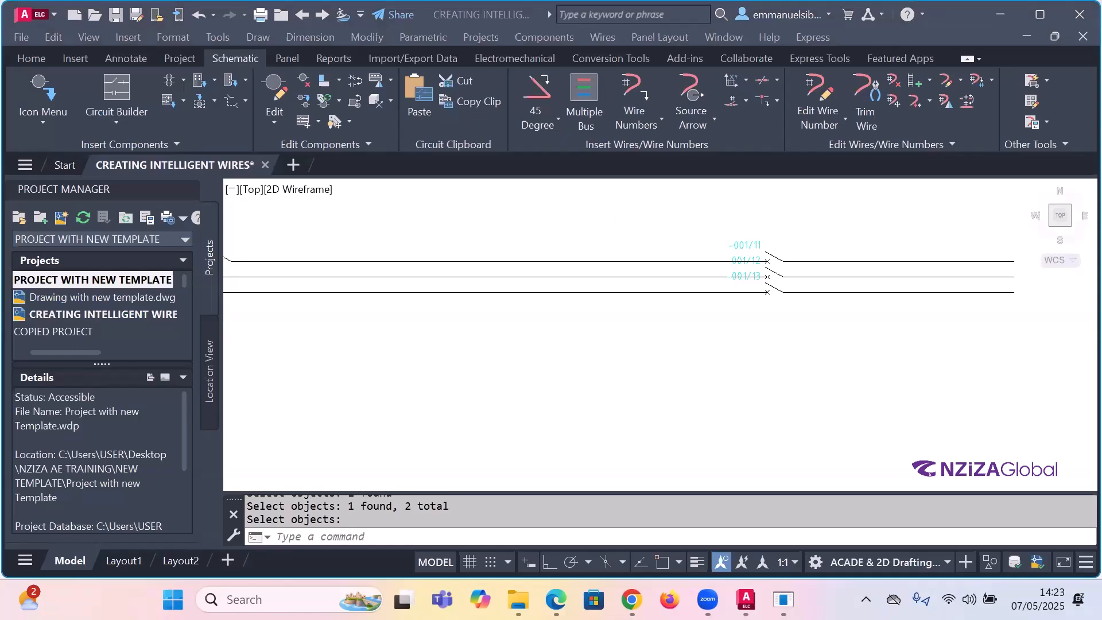
pyautogui.click(608, 223)
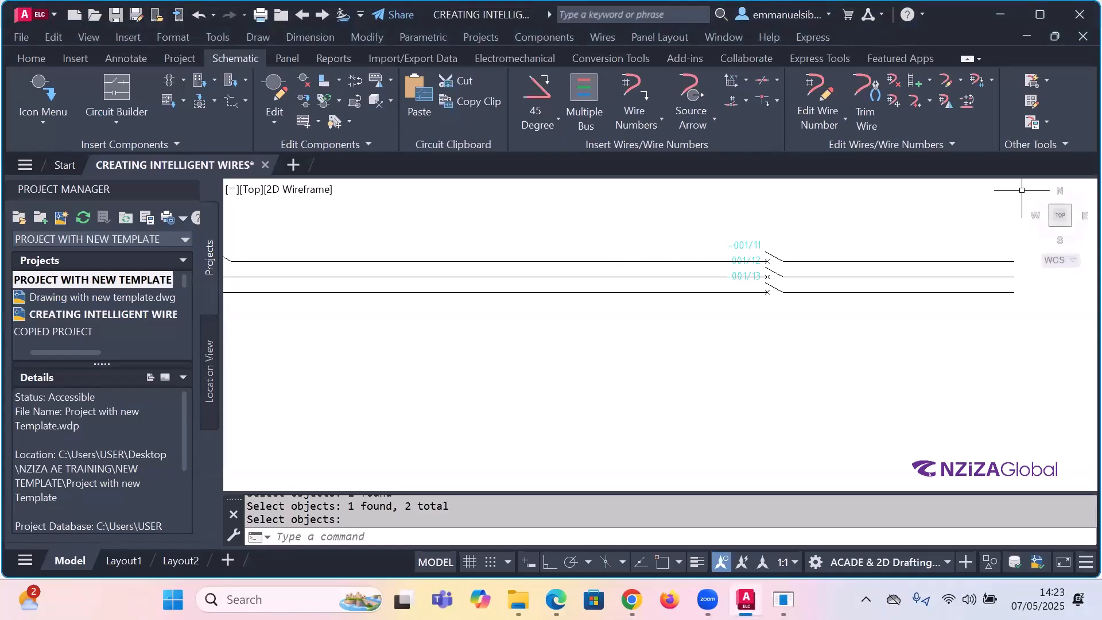
pyautogui.scroll(-1, 796, 266)
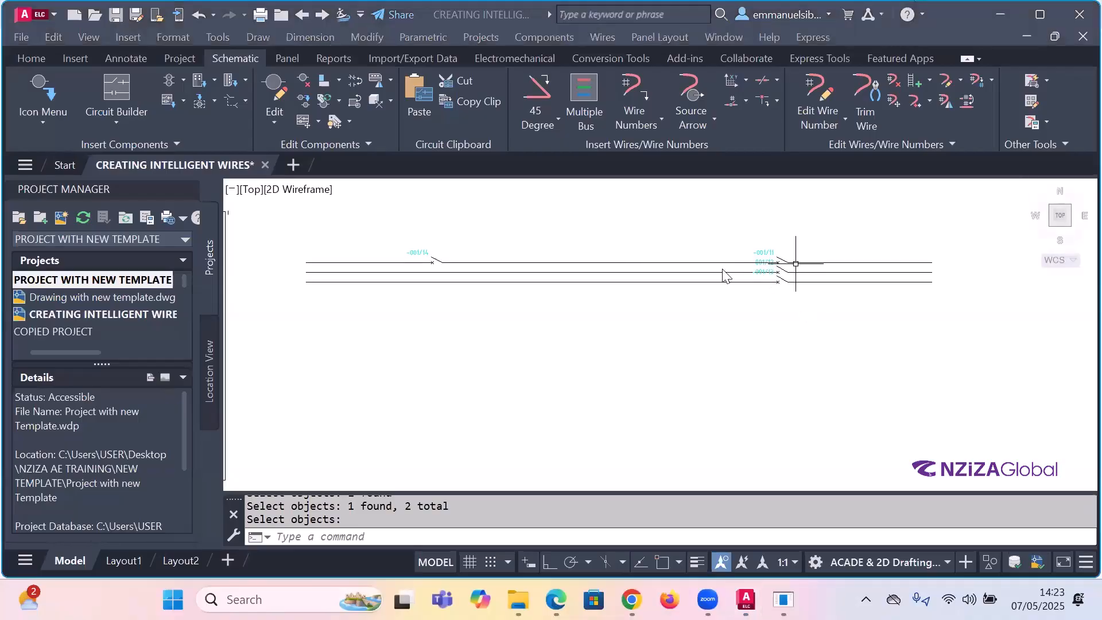
pyautogui.scroll(3, 804, 261)
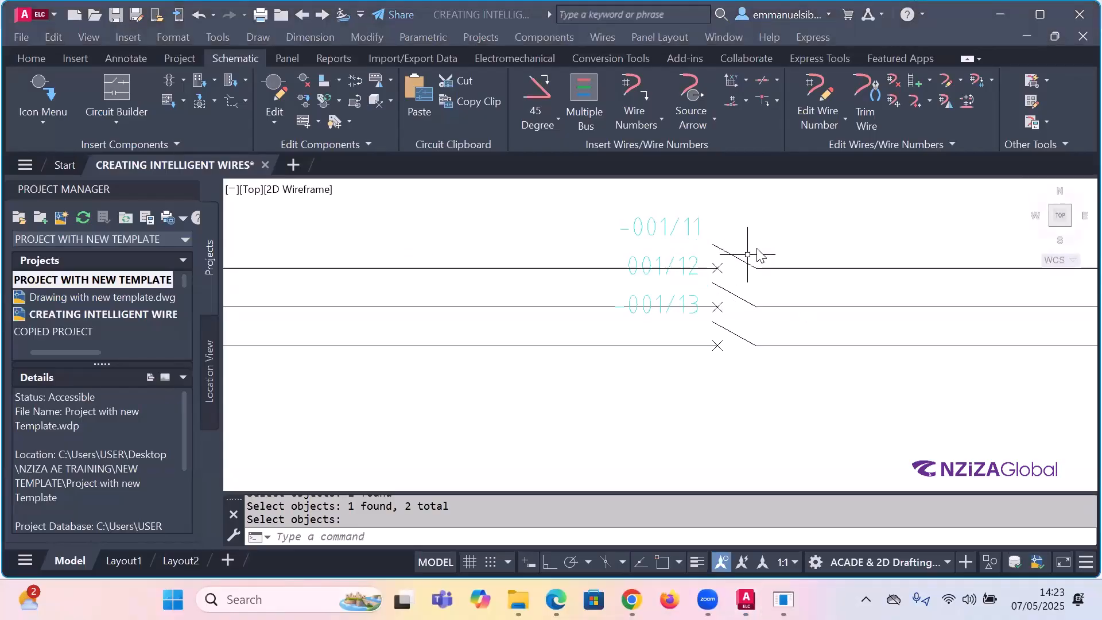
pyautogui.scroll(-1, 759, 256)
pyautogui.scroll(4, 344, 248)
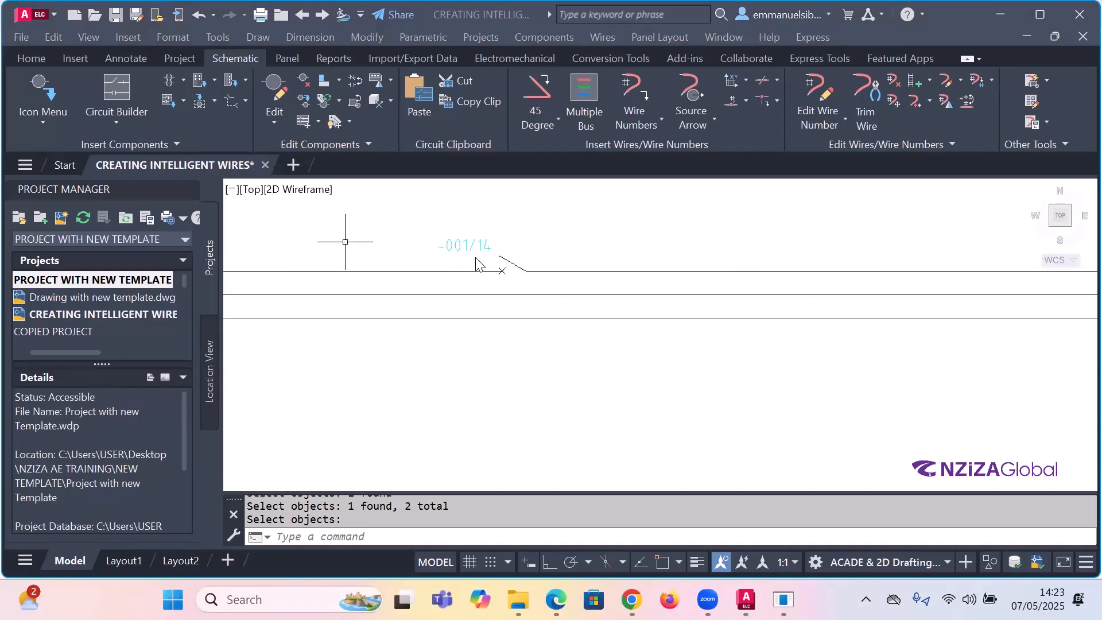
pyautogui.click(339, 101)
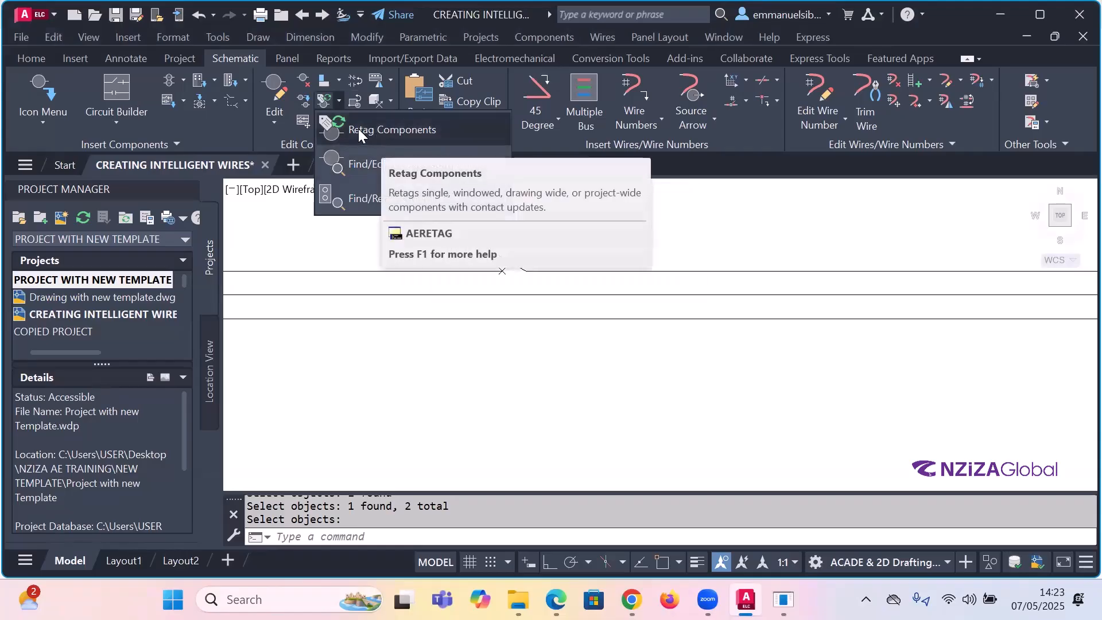
pyautogui.click(370, 163)
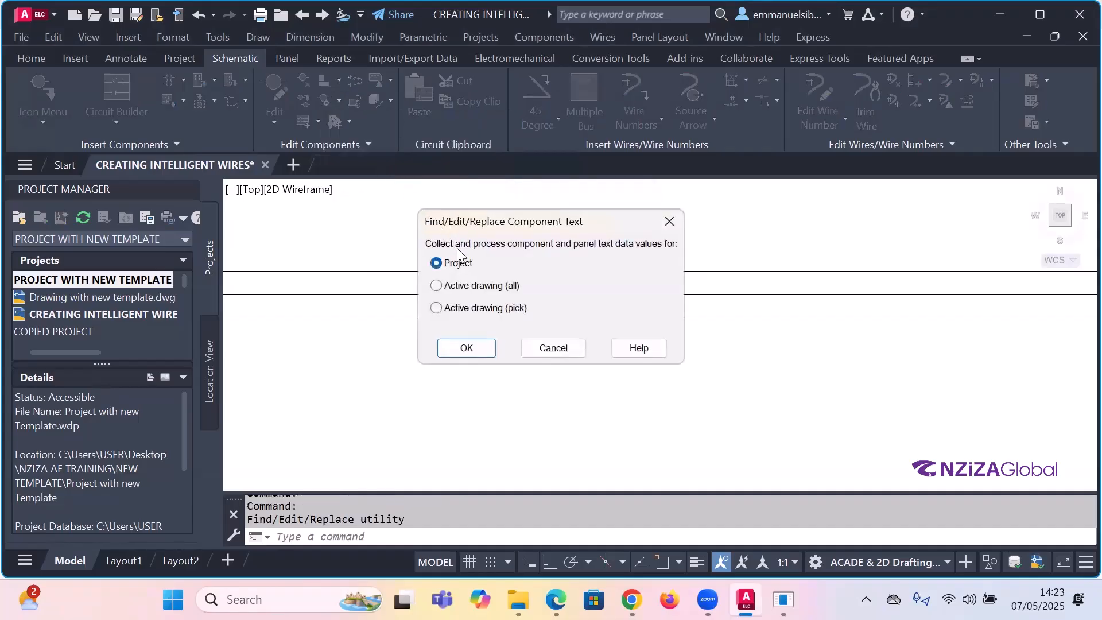
pyautogui.click(455, 308)
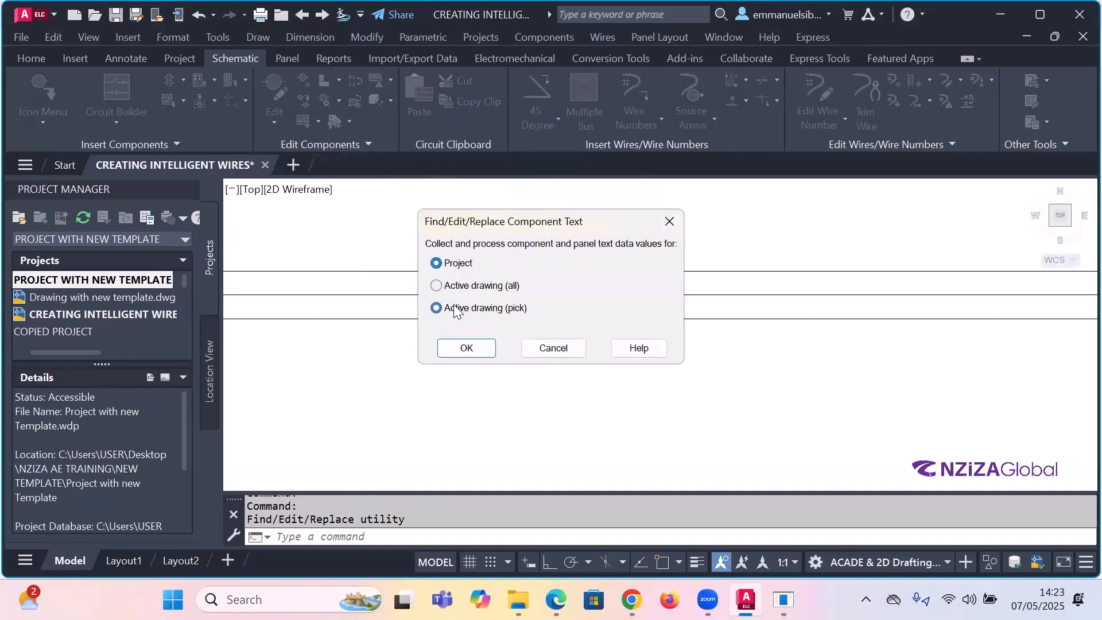
pyautogui.click(569, 350)
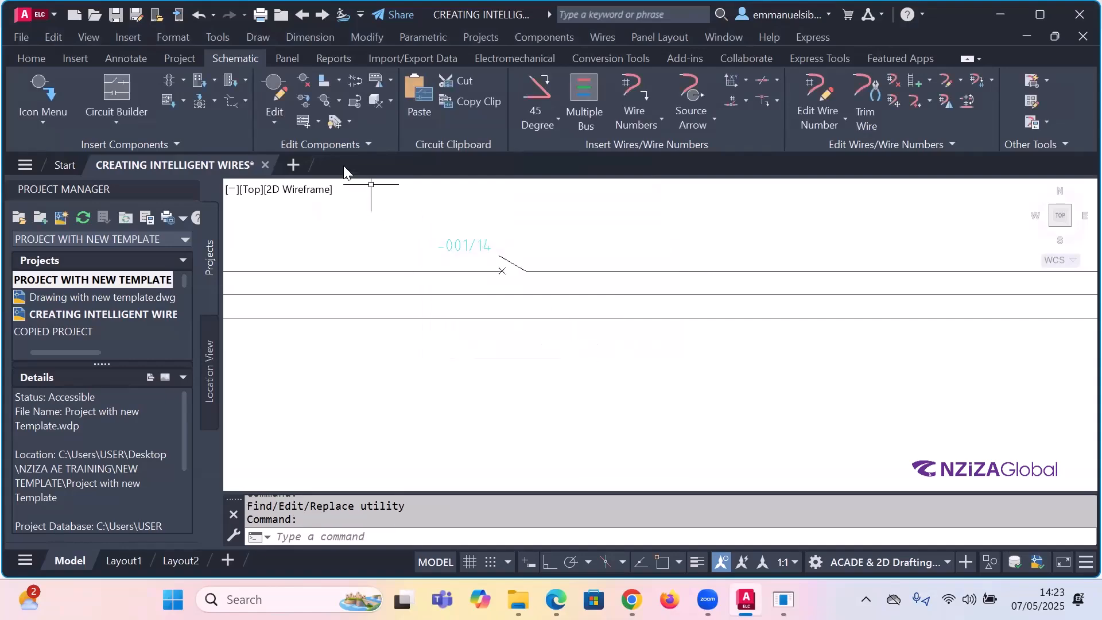
pyautogui.click(340, 101)
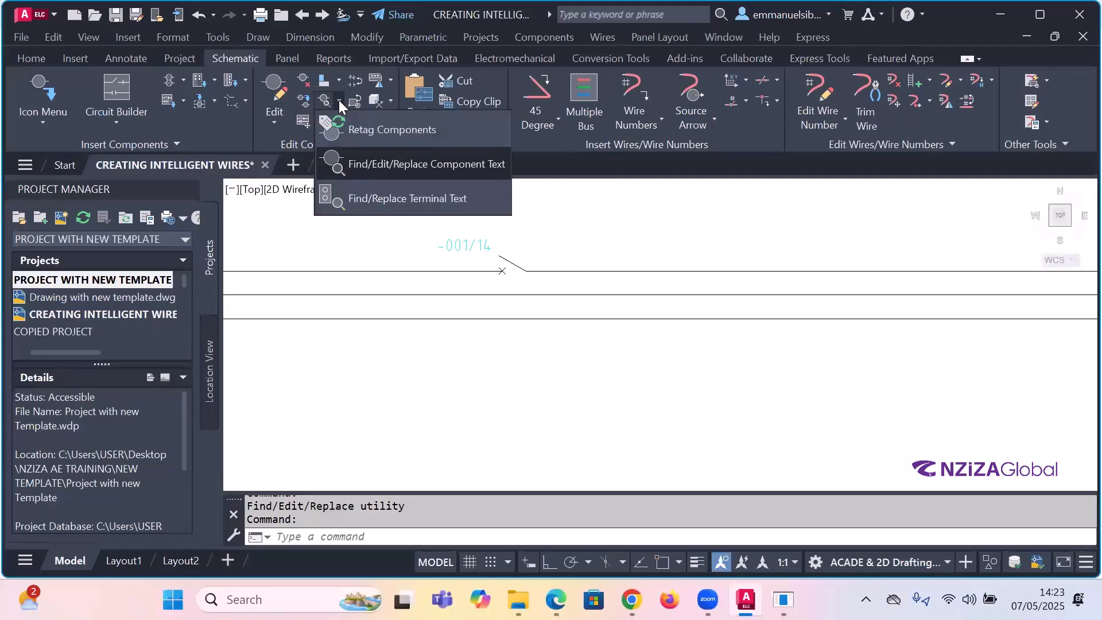
pyautogui.click(367, 165)
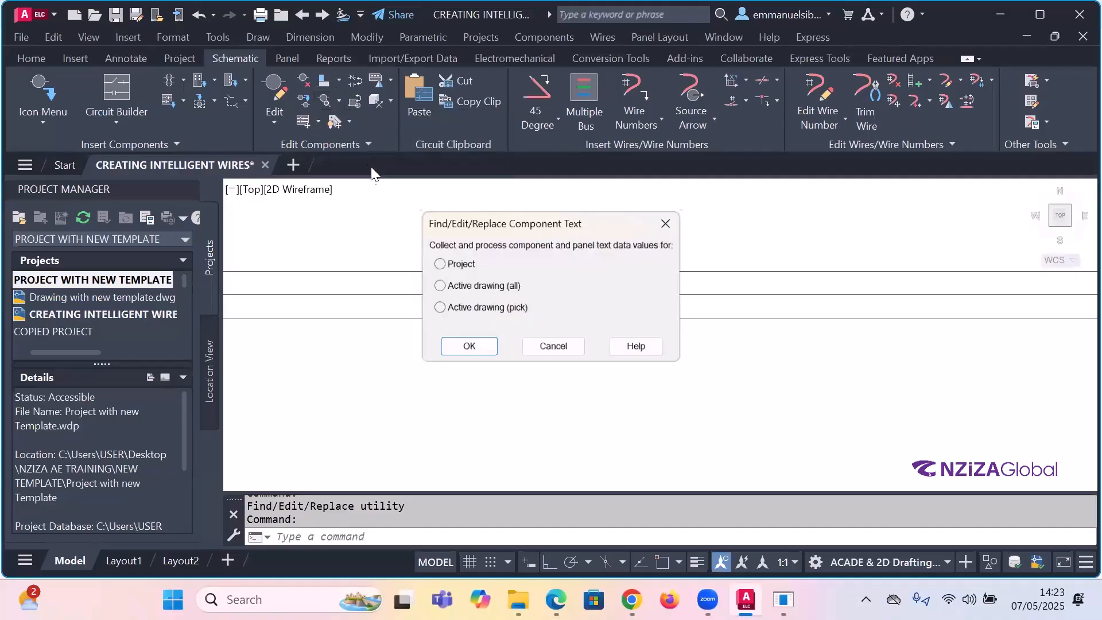
pyautogui.click(457, 310)
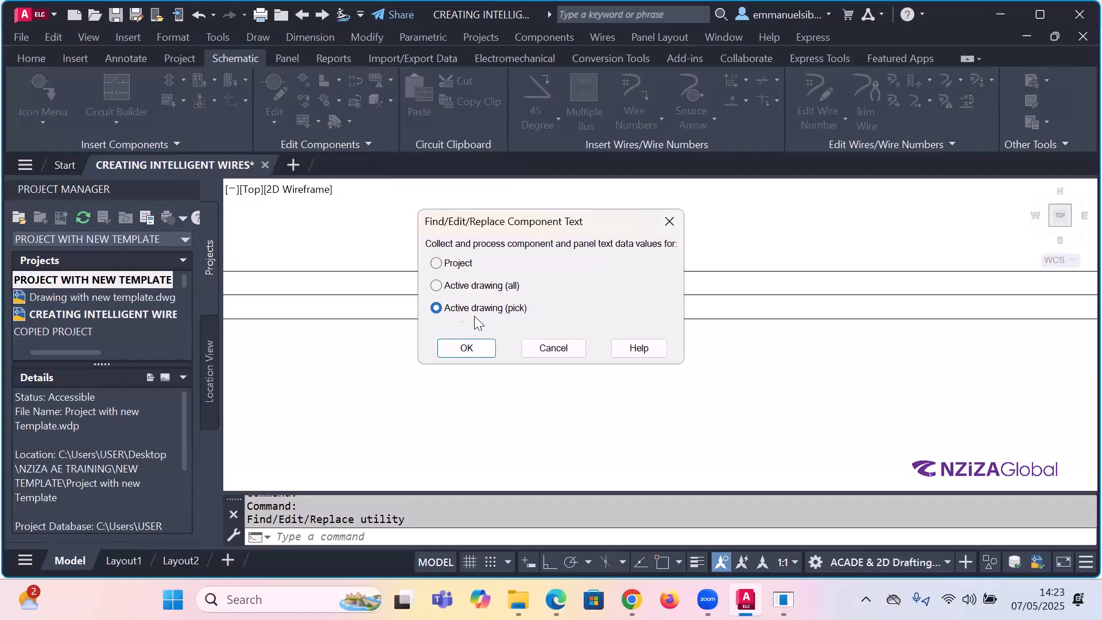
pyautogui.click(466, 348)
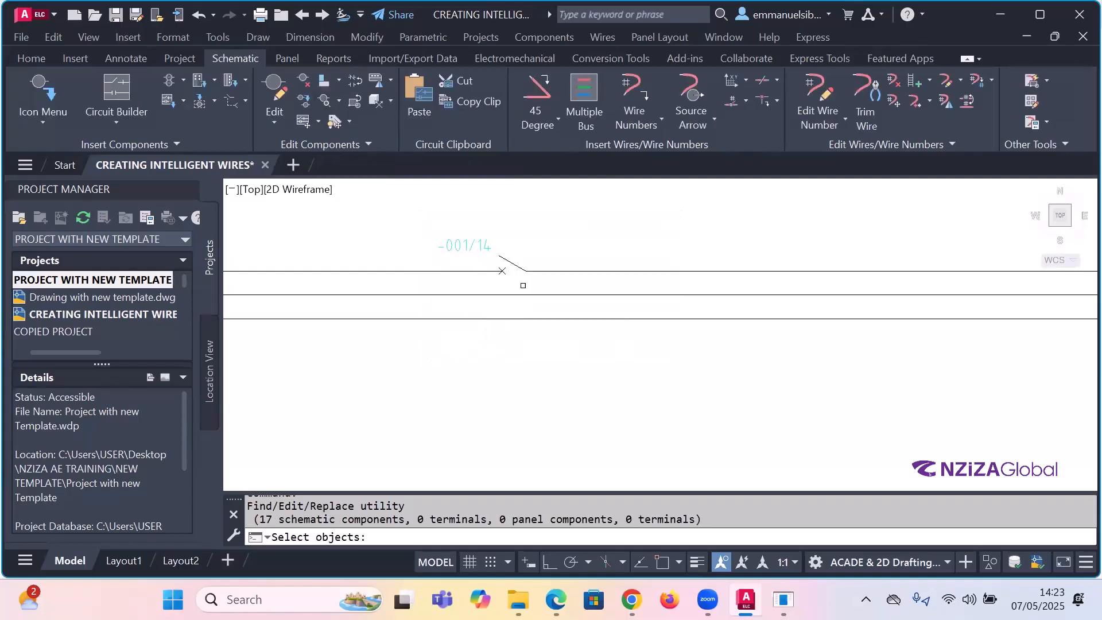
pyautogui.click(509, 259)
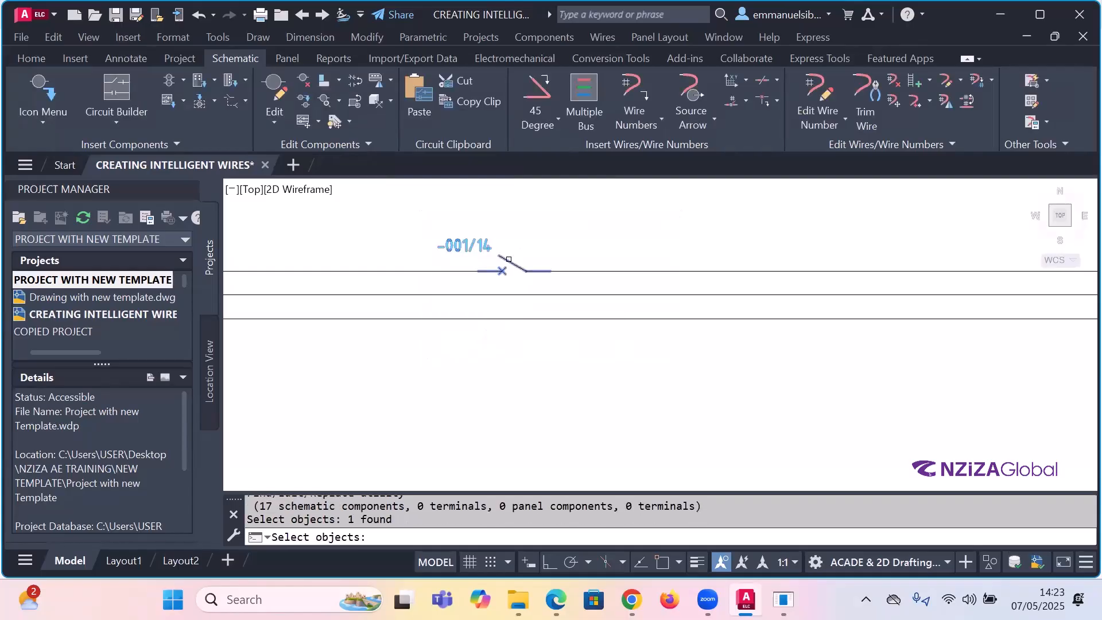
pyautogui.press('Return')
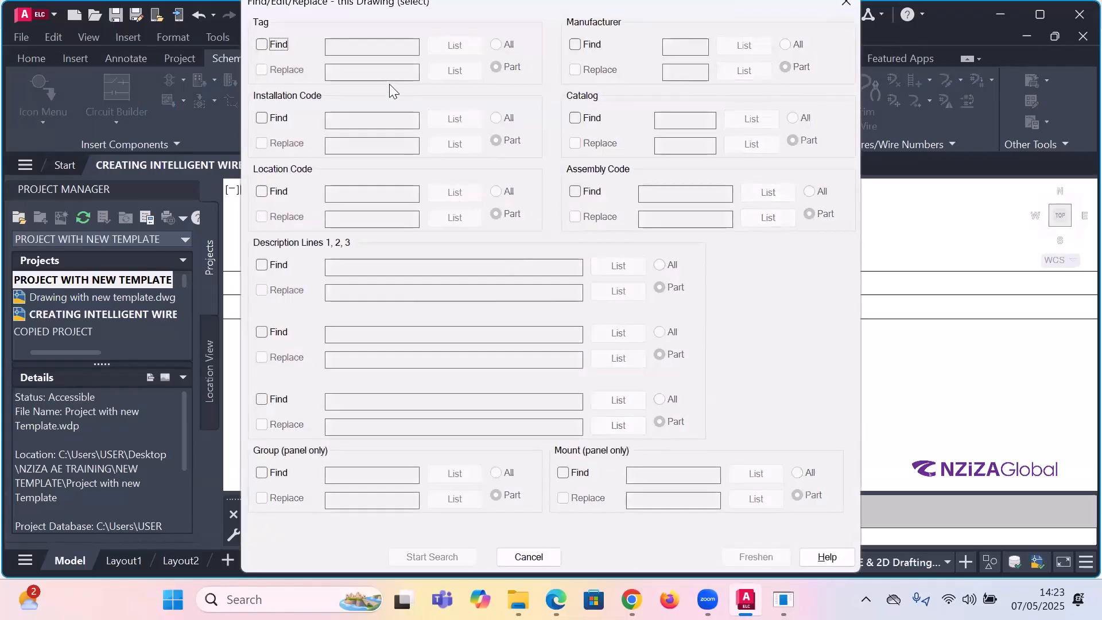
pyautogui.click(262, 44)
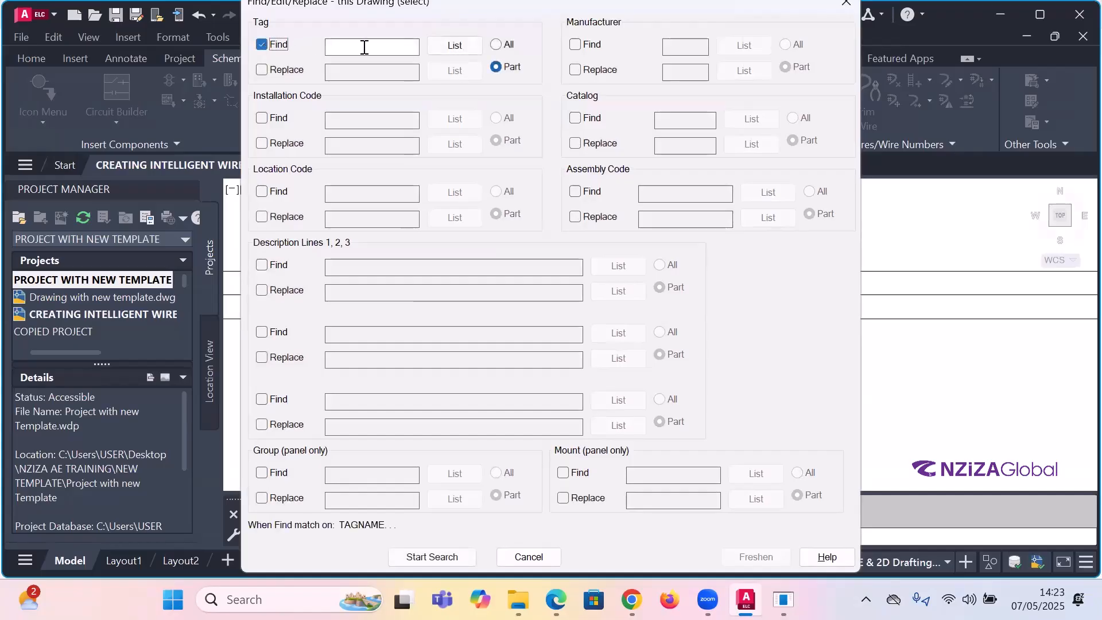
pyautogui.click(439, 46)
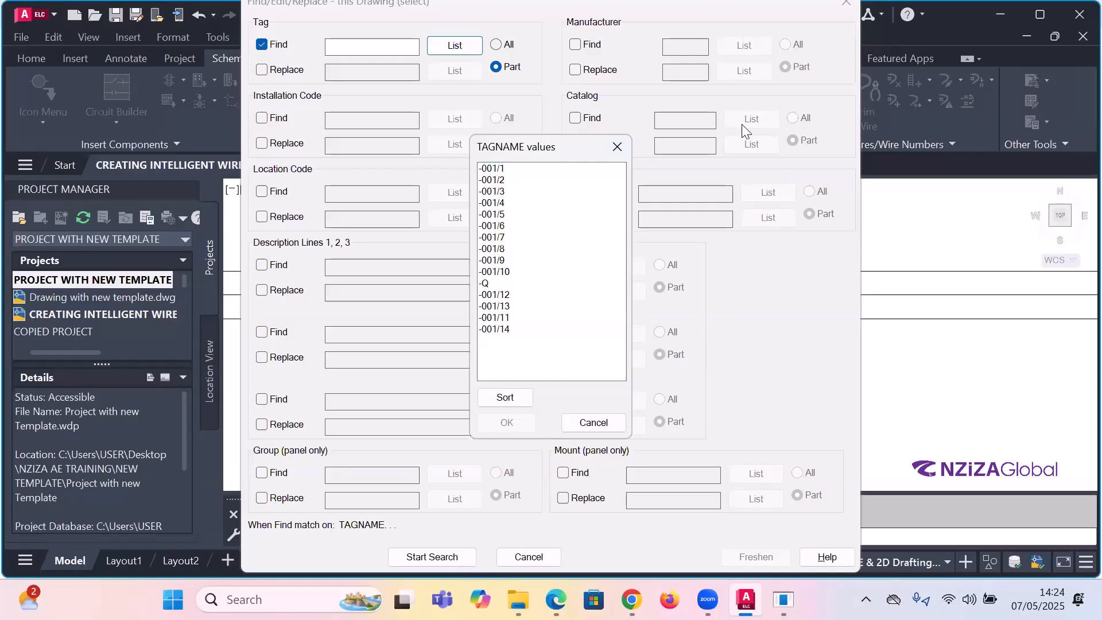
pyautogui.click(618, 147)
pyautogui.click(519, 556)
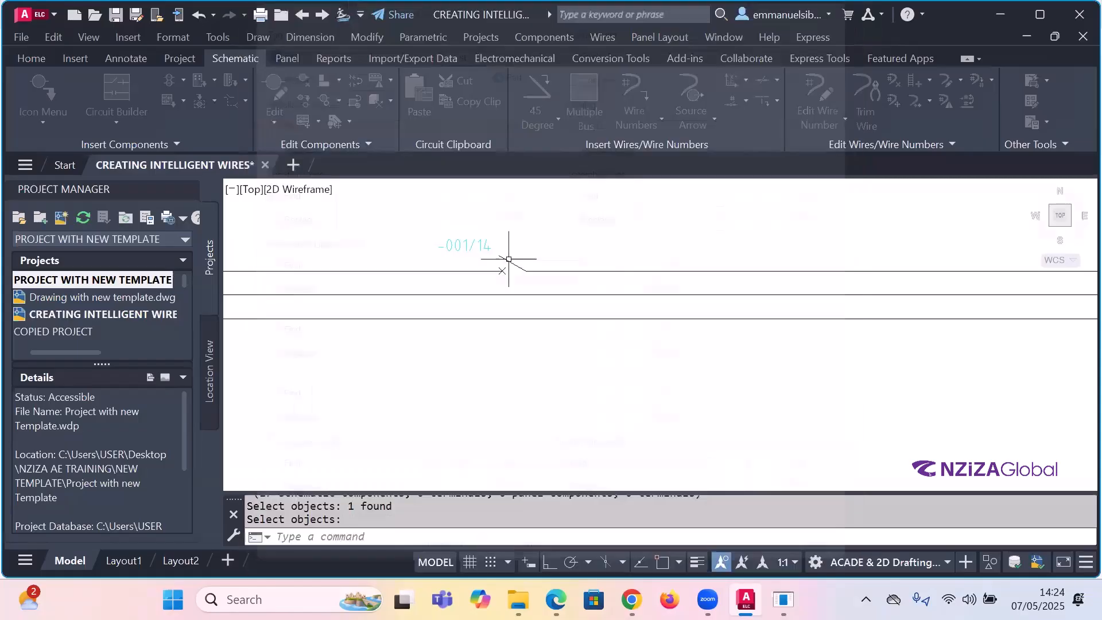
# - Start Find/Edit/Replace Component Text for picked components in the active drawing, selecting the circuit breaker tagged -001/14
pyautogui.scroll(4, 509, 258)
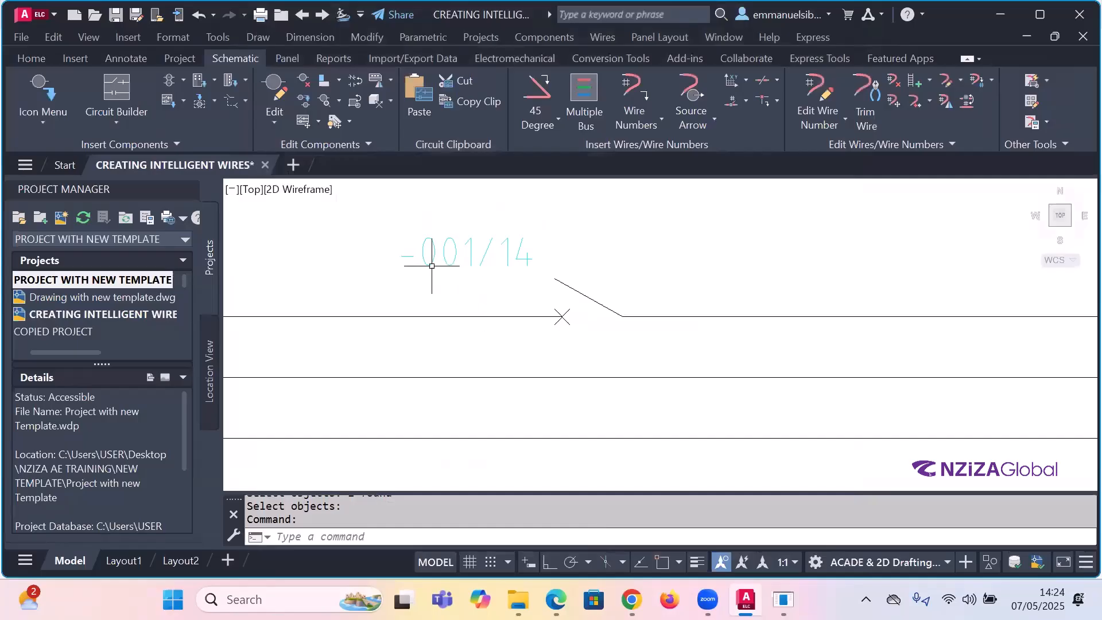
pyautogui.scroll(2, 396, 240)
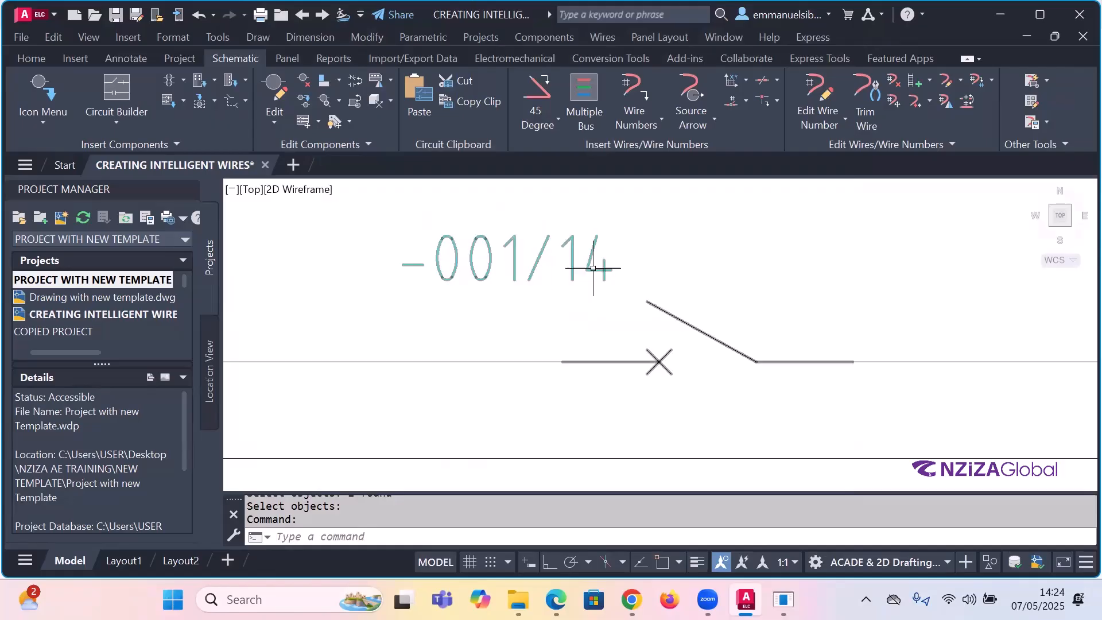
pyautogui.click(338, 101)
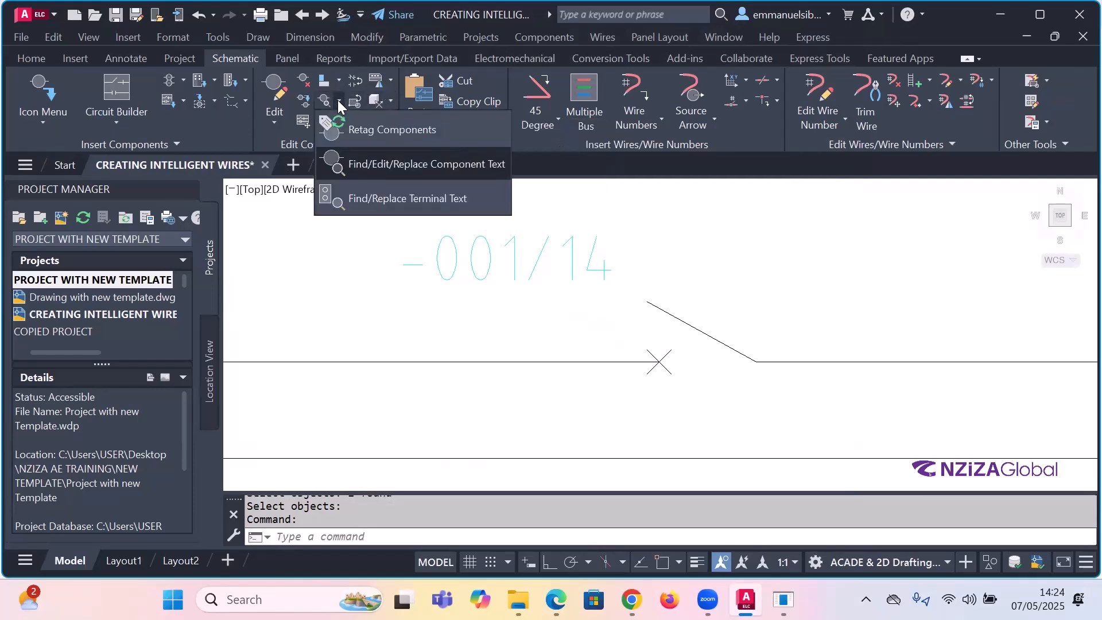
pyautogui.click(371, 166)
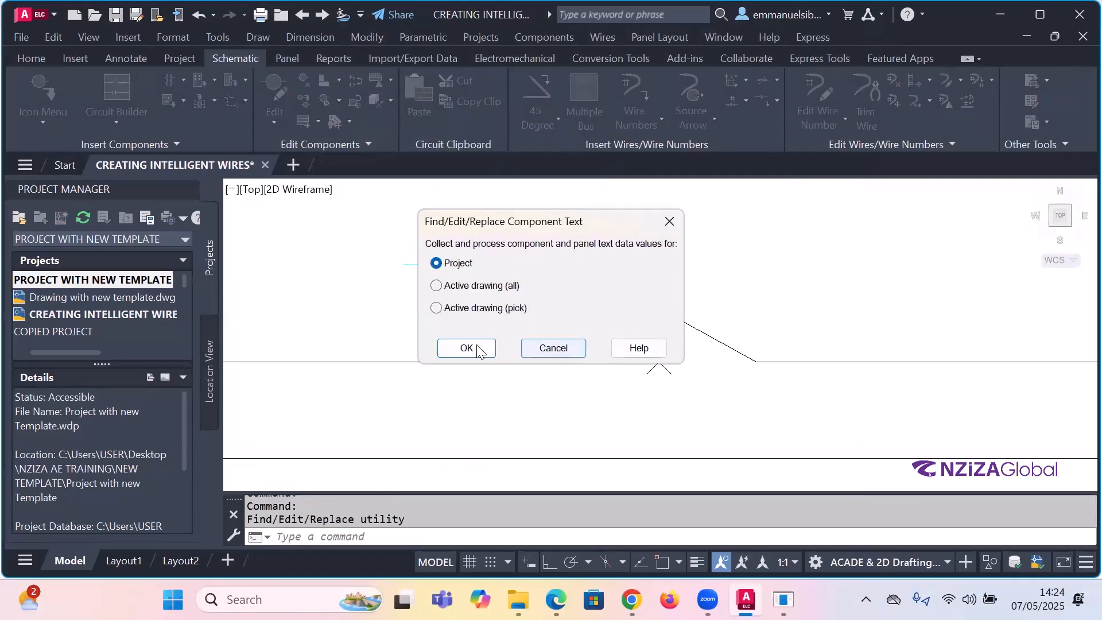
pyautogui.click(466, 311)
pyautogui.click(469, 356)
pyautogui.click(661, 310)
pyautogui.press('Return')
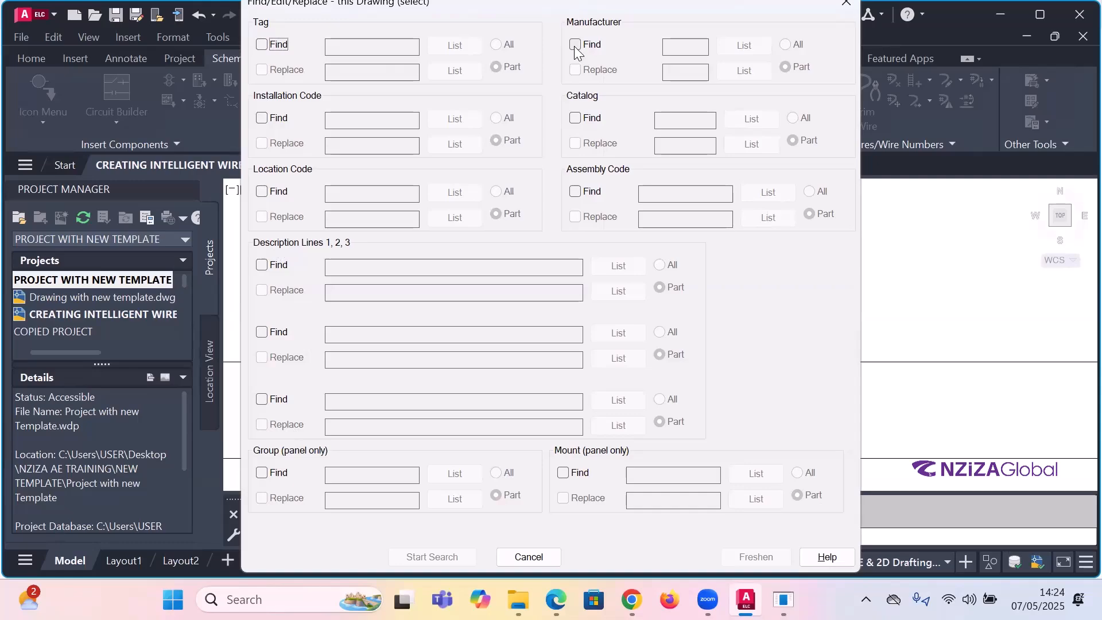
# - Set the tag criteria to find -001/14 from the existing tag values and replace it with -002/17
pyautogui.click(261, 45)
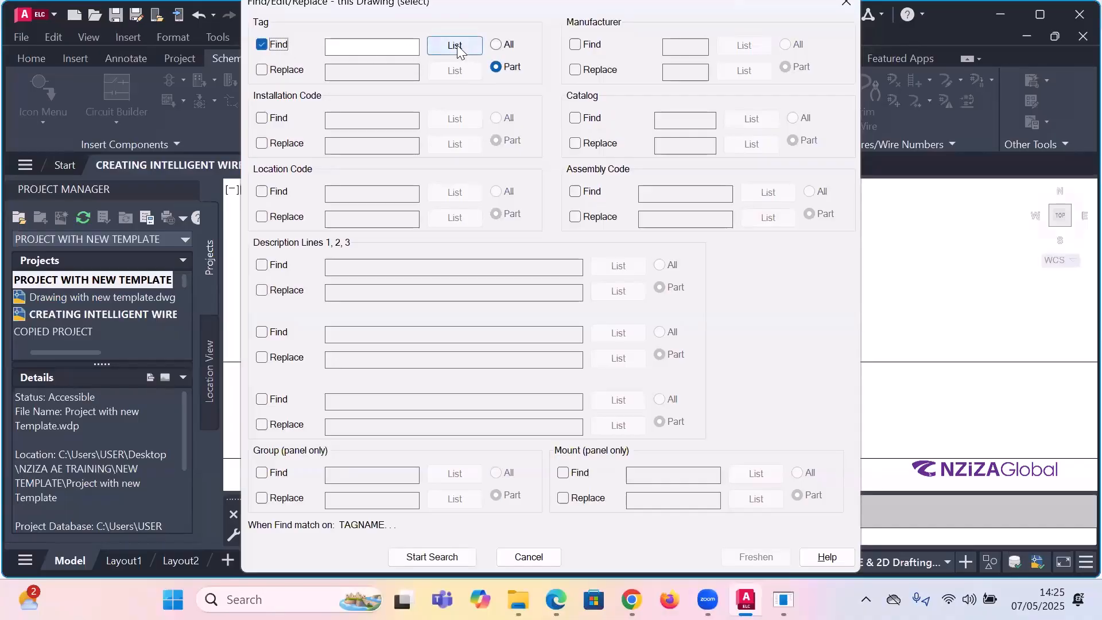
pyautogui.click(459, 44)
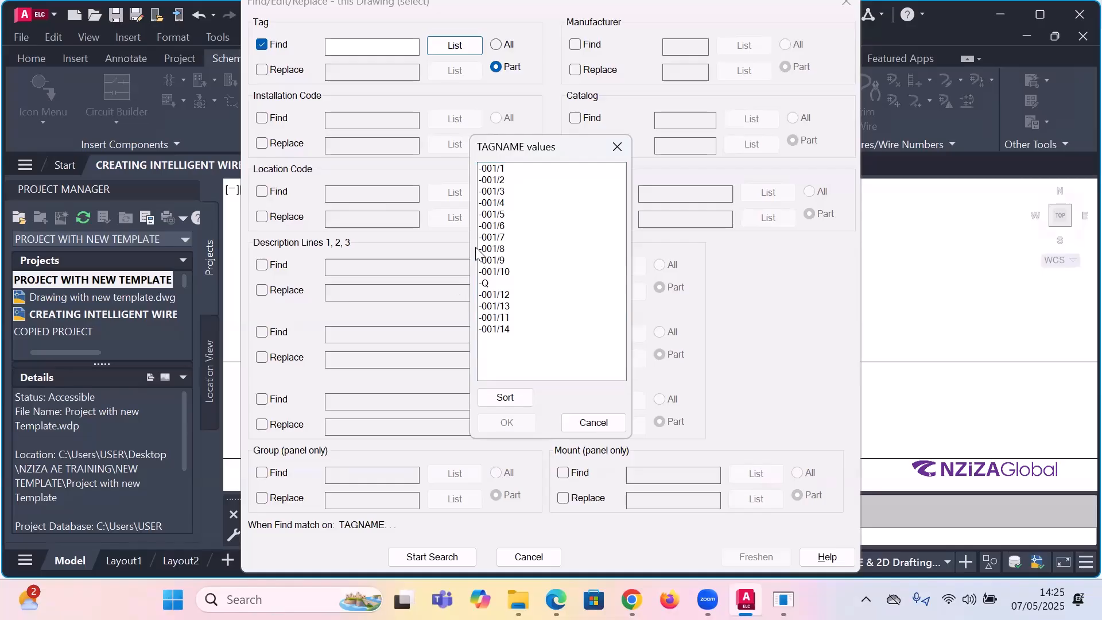
pyautogui.click(504, 330)
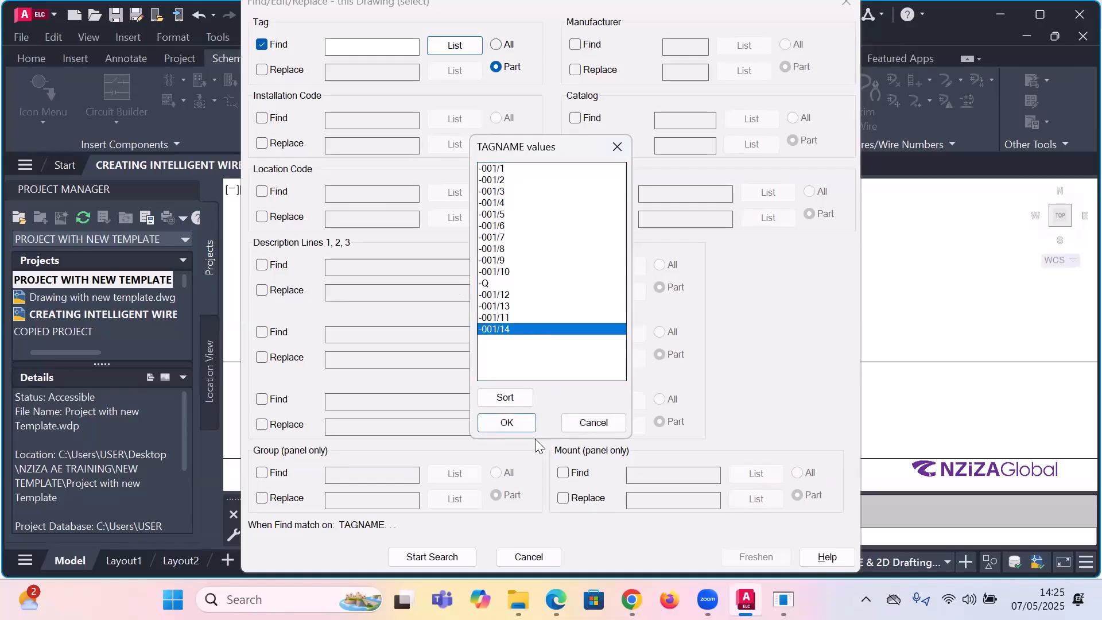
pyautogui.click(523, 424)
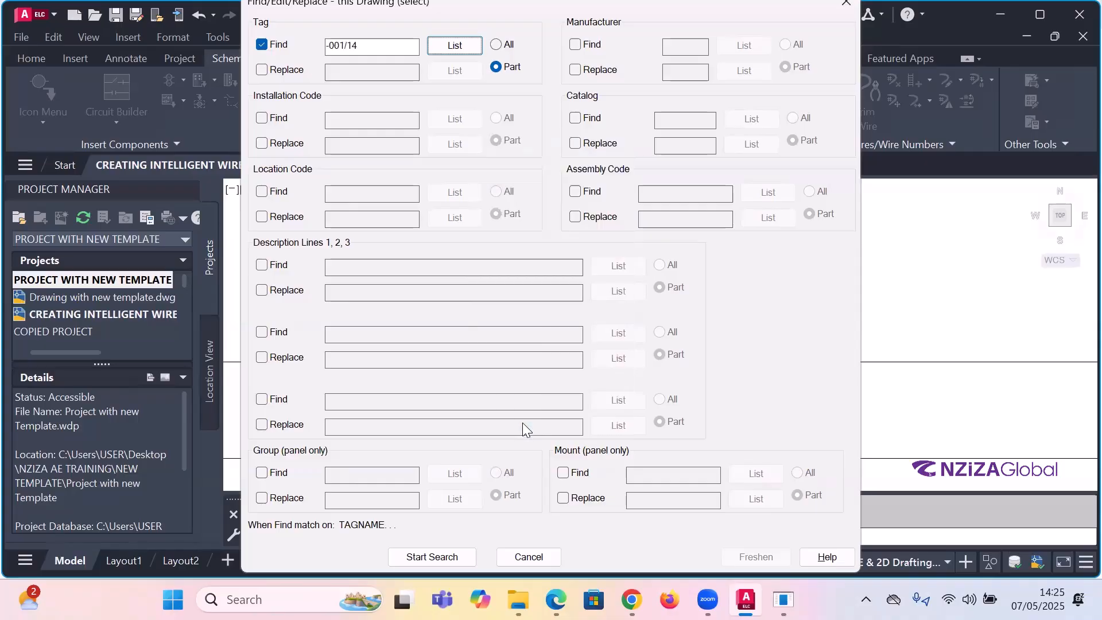
pyautogui.click(264, 69)
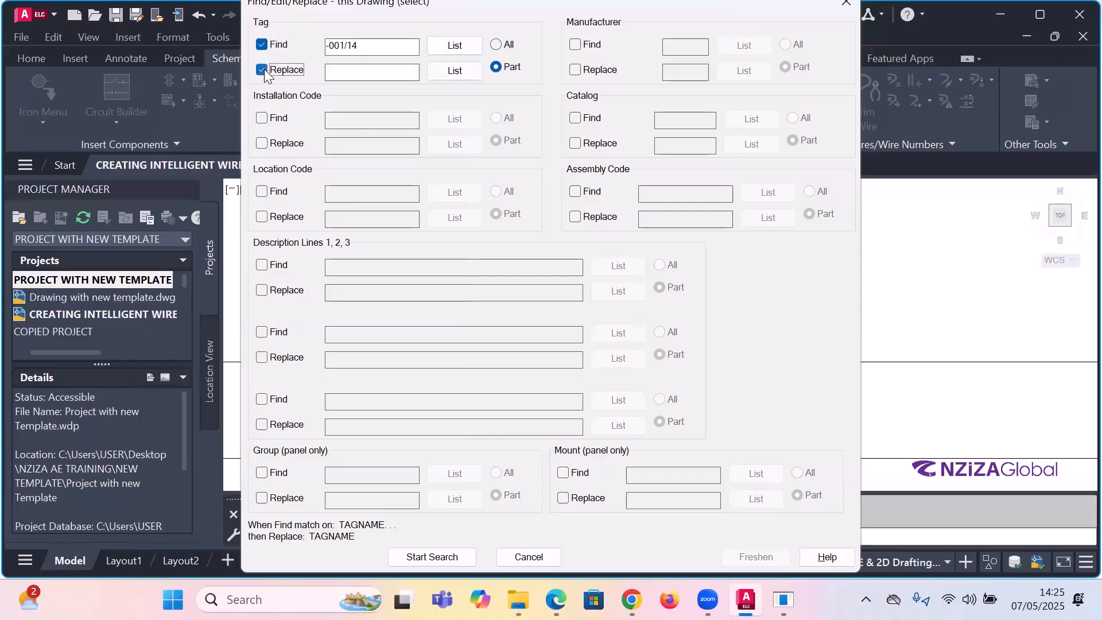
pyautogui.click(401, 72)
pyautogui.write('002/17')
pyautogui.click(327, 70)
pyautogui.write('-')
# - Run the tag search, replace the matching breaker tag, apply the change to the drawing and close the utility
pyautogui.press('Return')
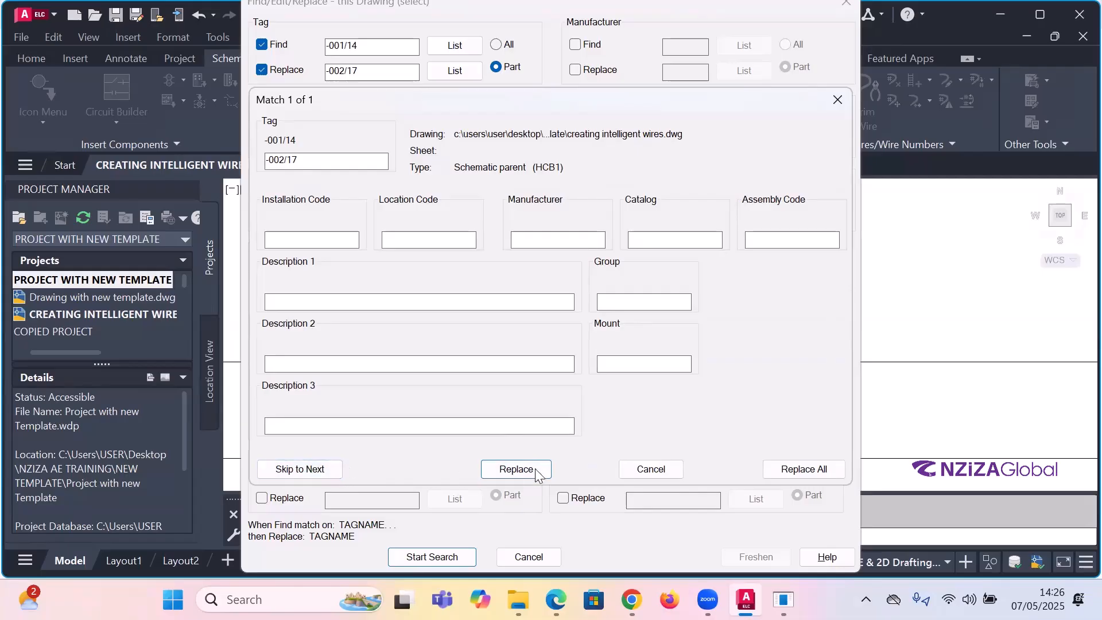
pyautogui.click(517, 469)
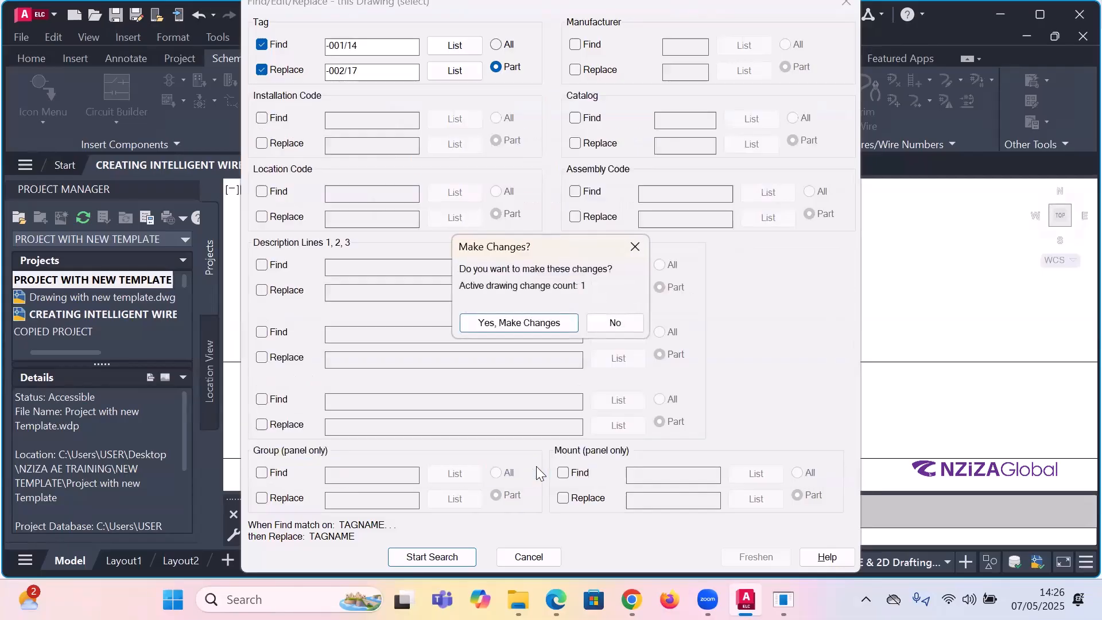
pyautogui.click(520, 323)
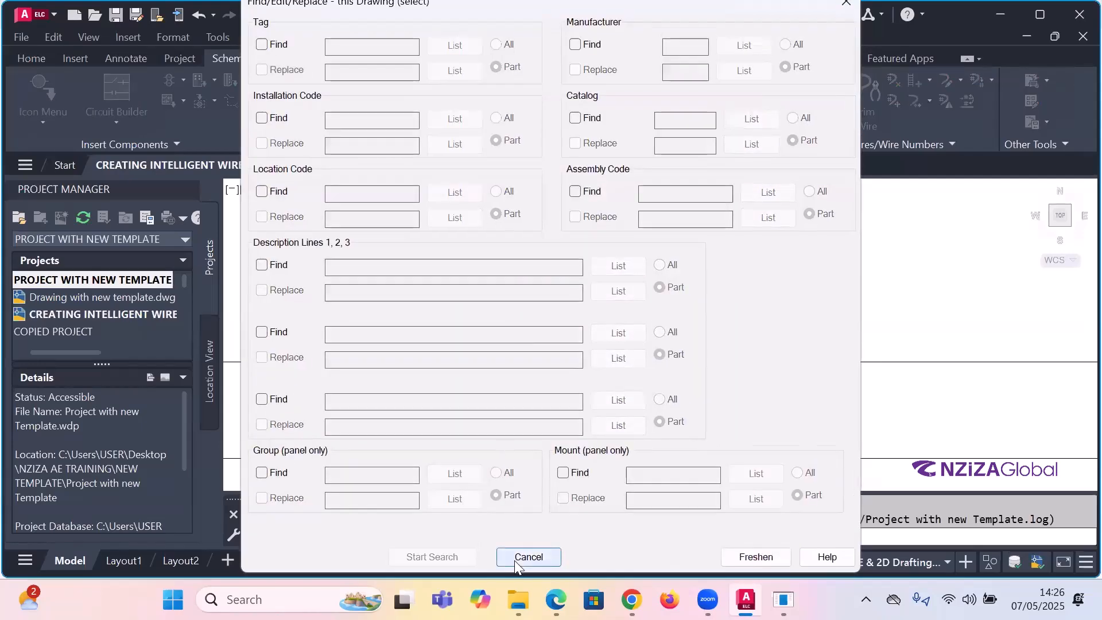
pyautogui.click(515, 562)
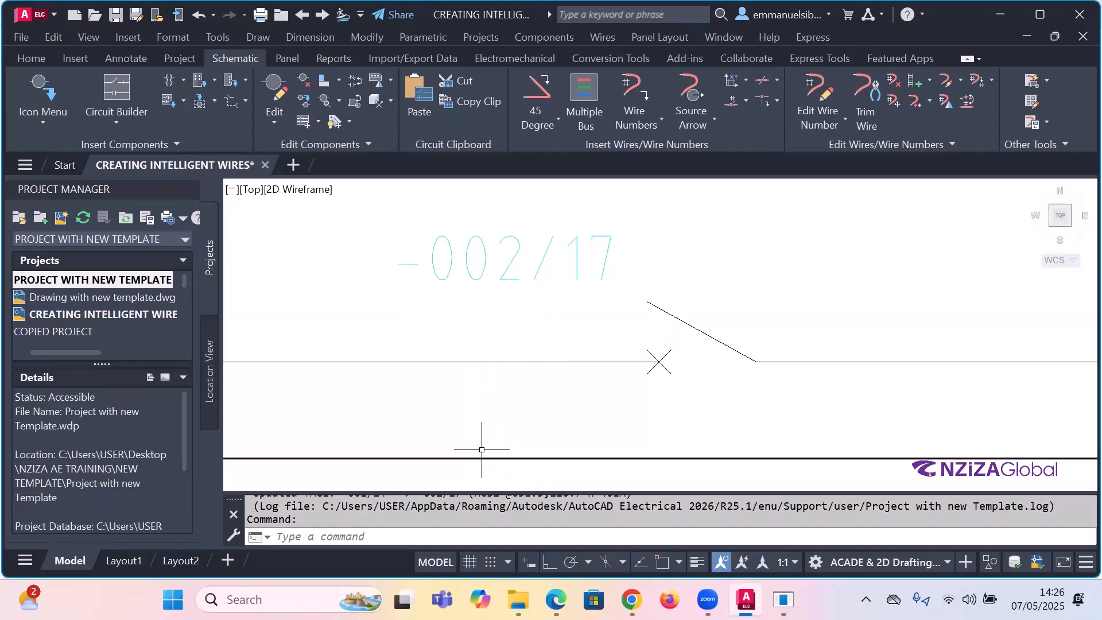
# - Examine the Retag Components scope options for the project, the whole active drawing and picked components, without retagging anything
pyautogui.scroll(-2, 481, 449)
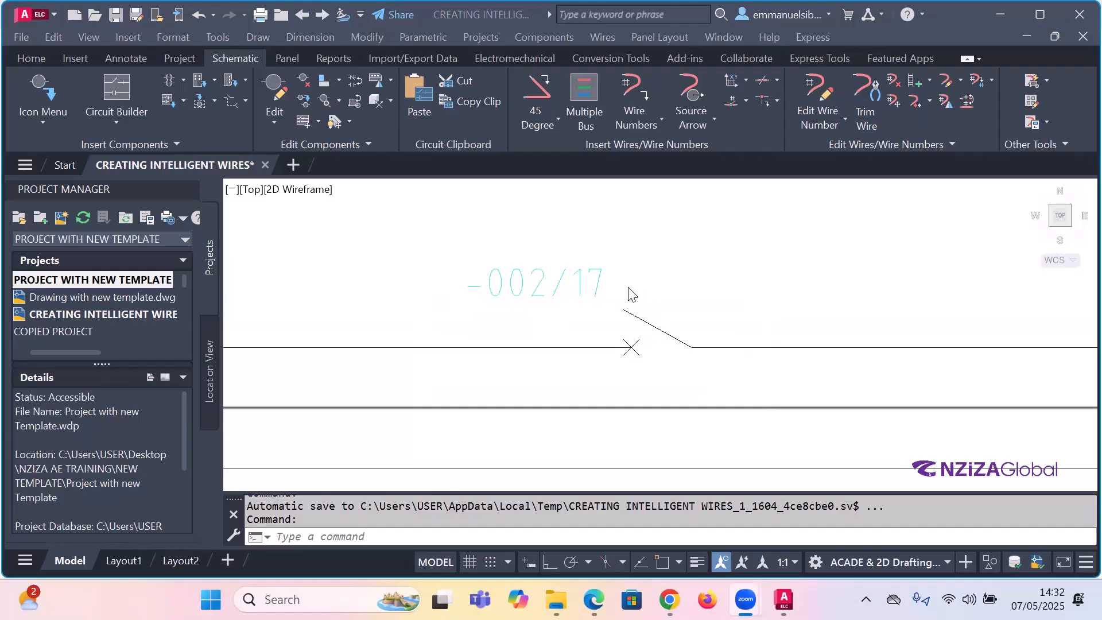
pyautogui.click(339, 101)
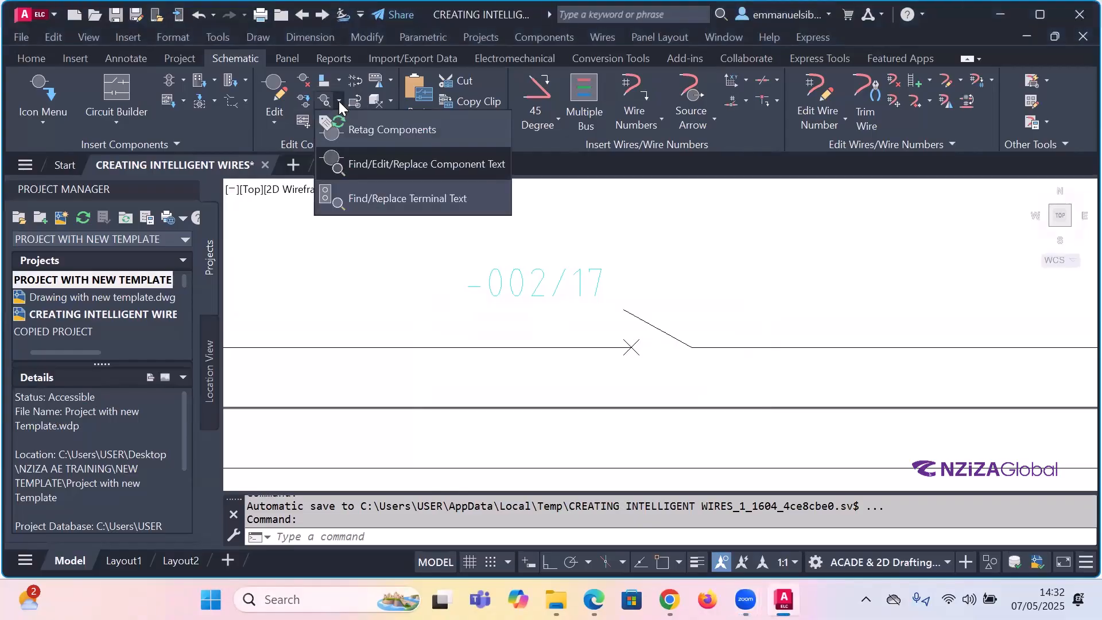
pyautogui.click(371, 130)
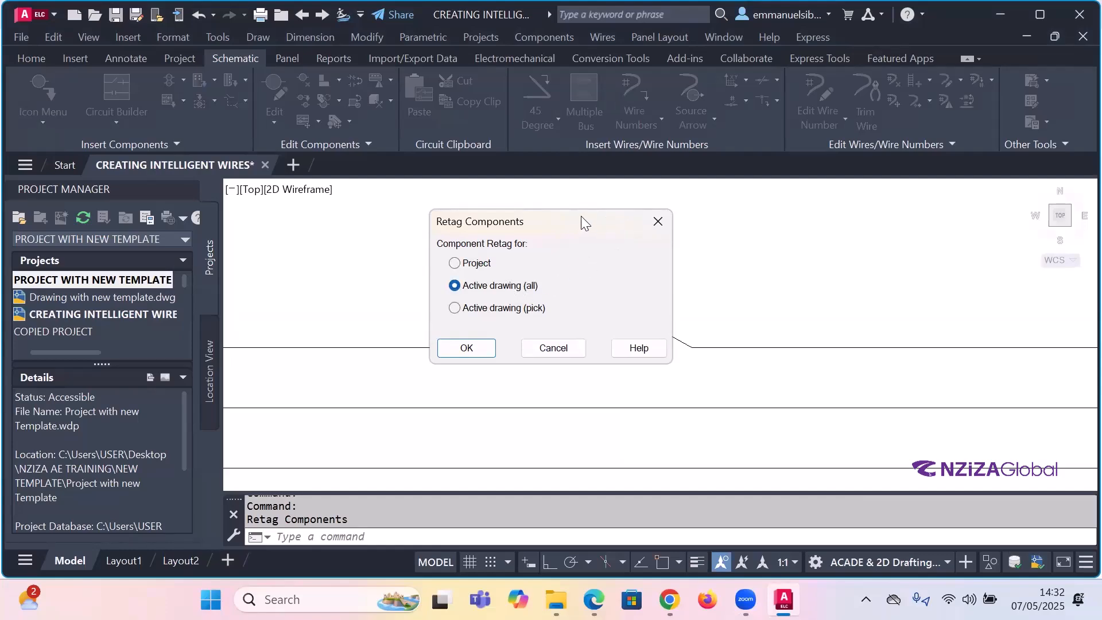
pyautogui.moveTo(576, 216); pyautogui.dragTo(761, 189)
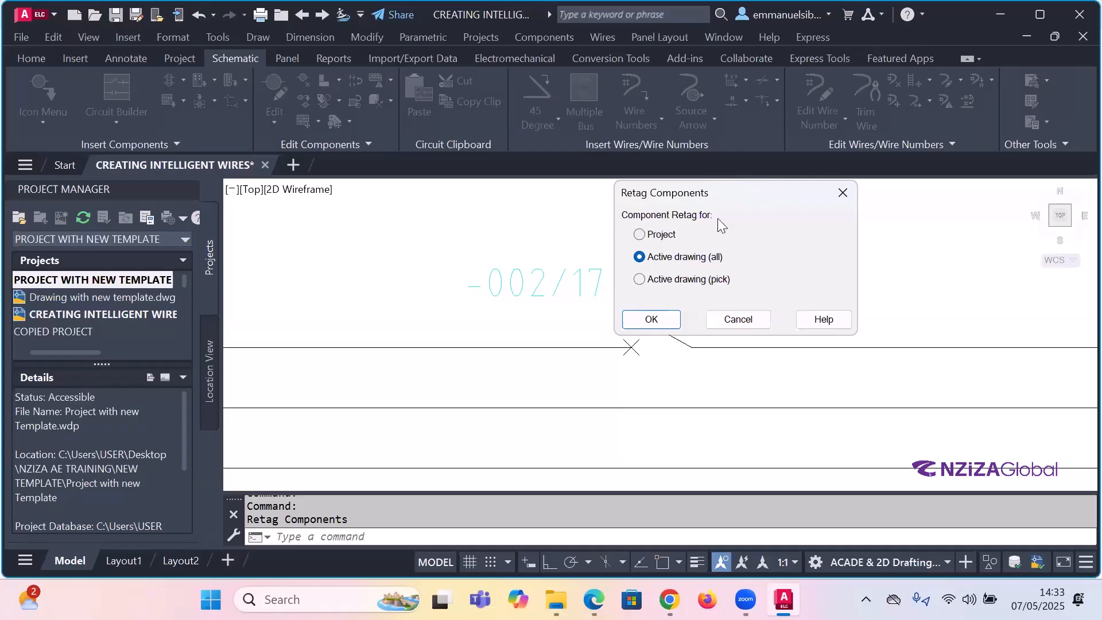
pyautogui.click(750, 320)
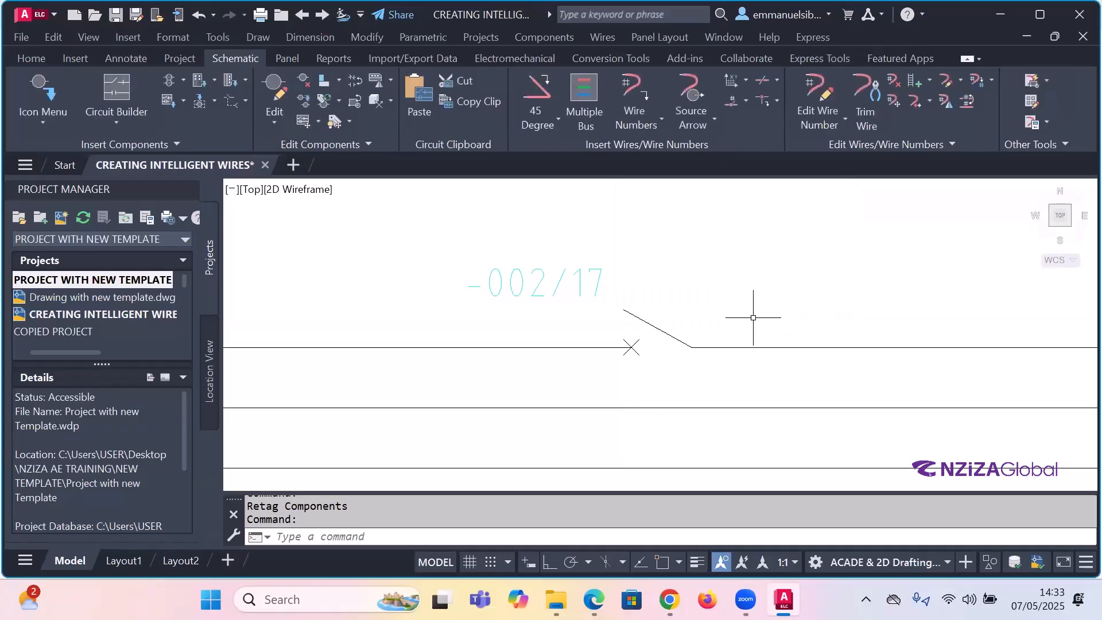
pyautogui.click(338, 101)
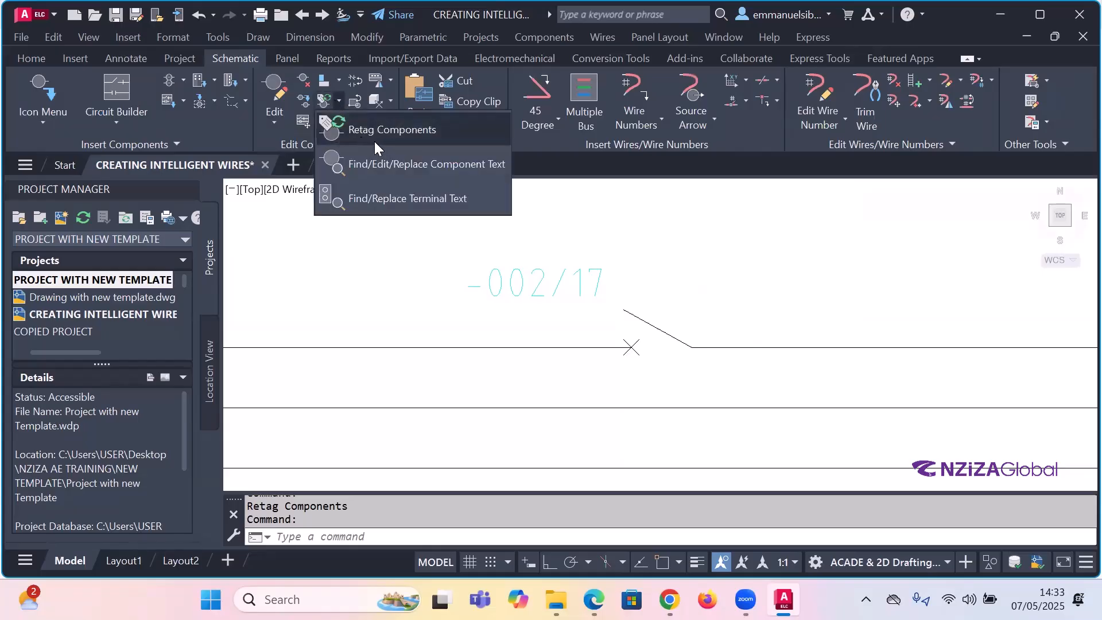
pyautogui.click(374, 141)
pyautogui.click(468, 285)
pyautogui.click(471, 265)
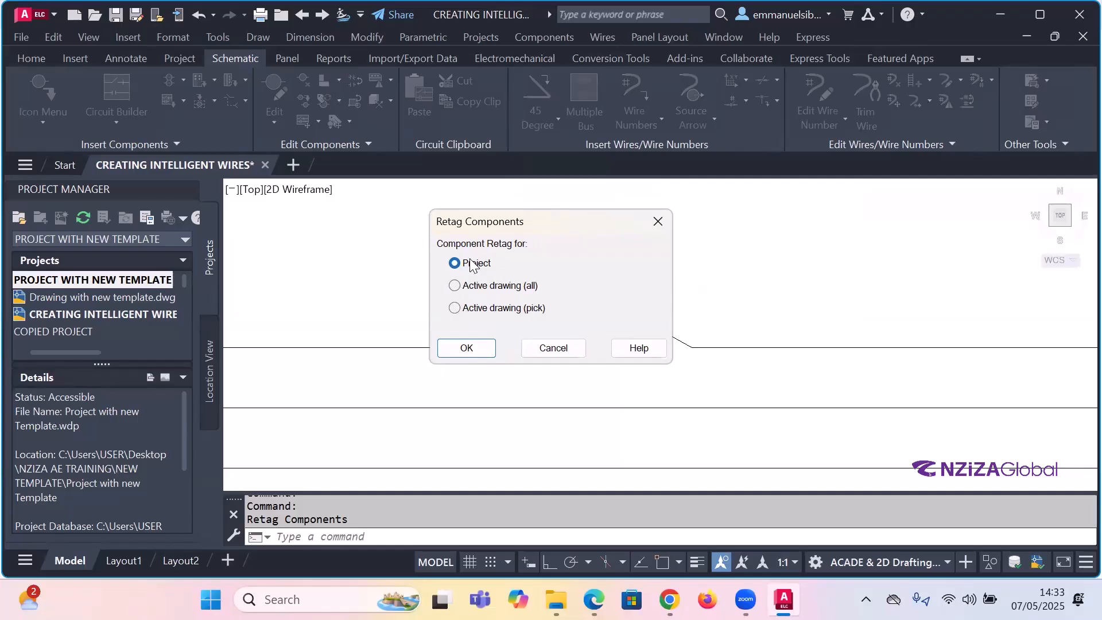
pyautogui.click(553, 348)
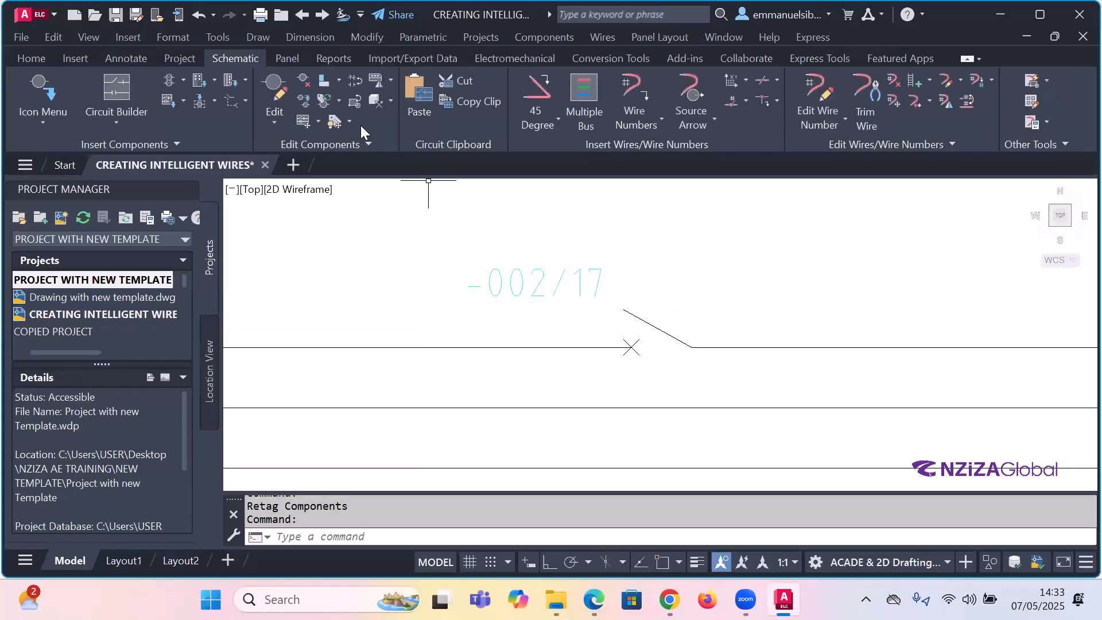
# - Reverse circuit breaker -002/17 together with its tag several times, finishing in its original orientation with the tag before the contact
pyautogui.click(340, 80)
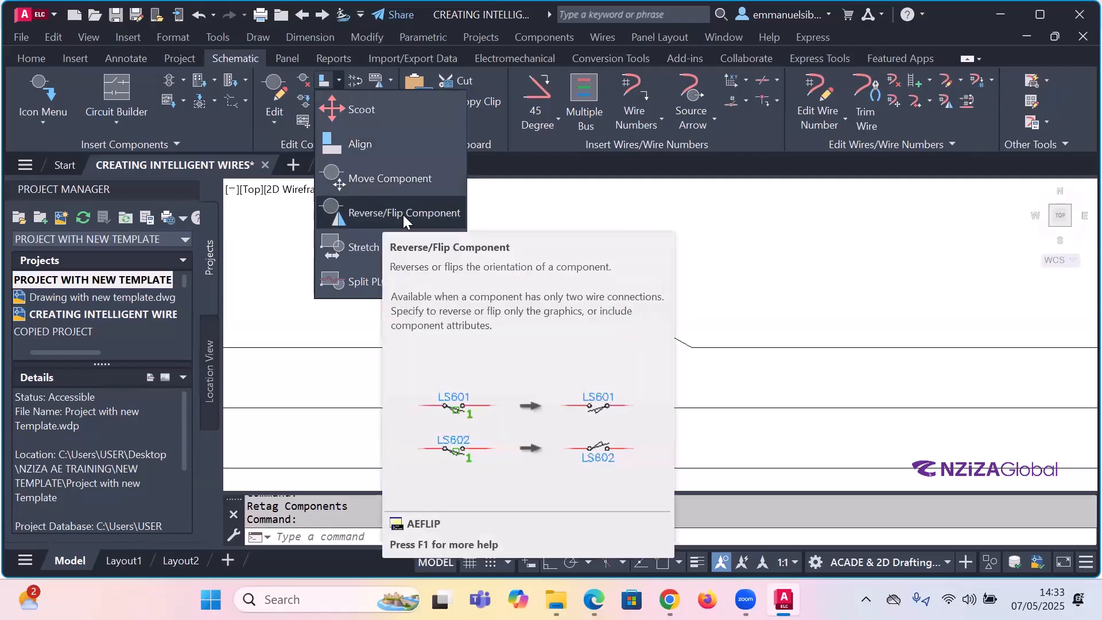
pyautogui.click(403, 215)
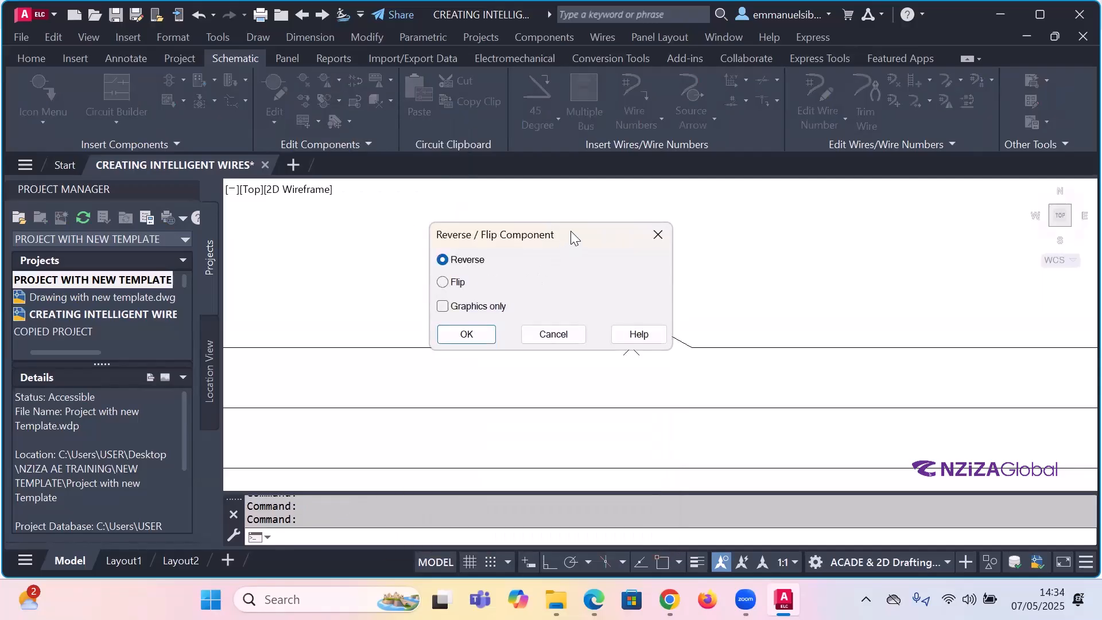
pyautogui.moveTo(571, 231); pyautogui.dragTo(849, 109)
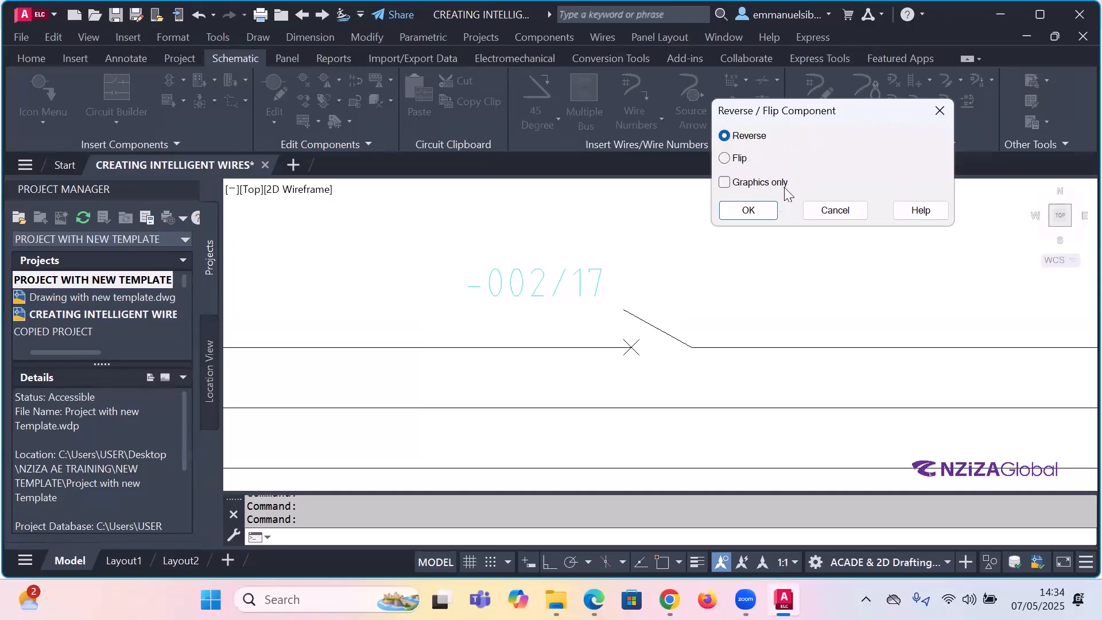
pyautogui.click(749, 211)
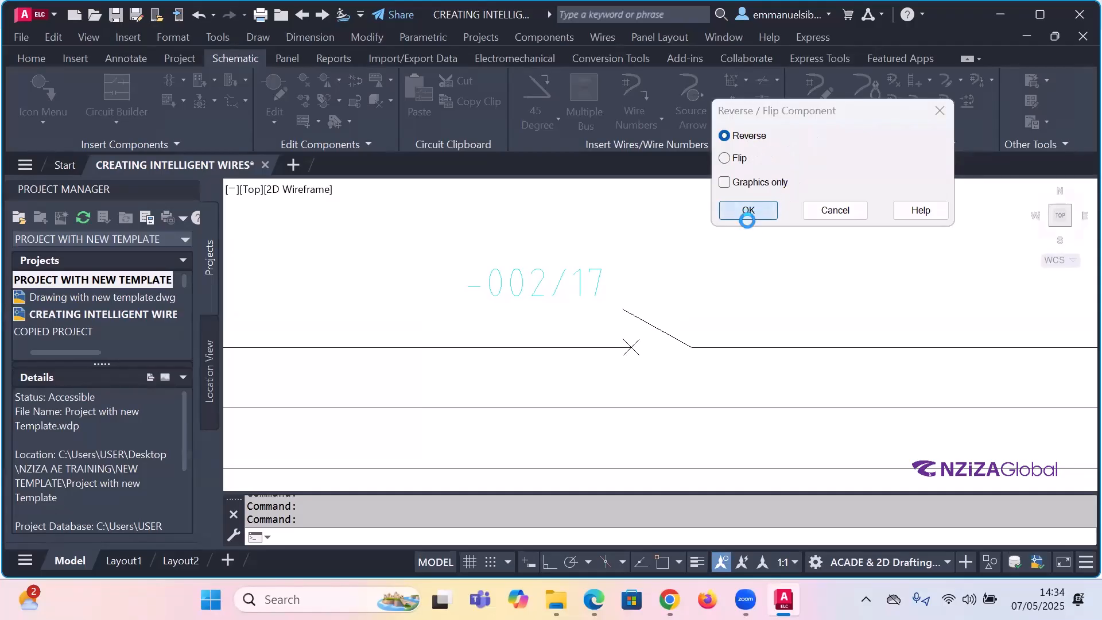
pyautogui.click(648, 324)
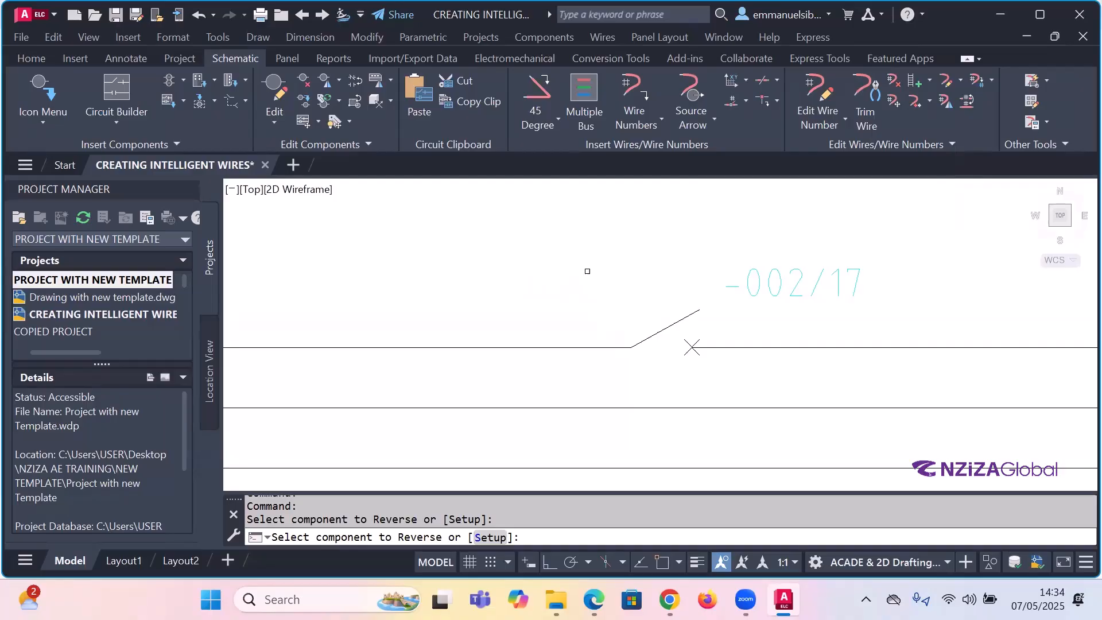
pyautogui.click(665, 329)
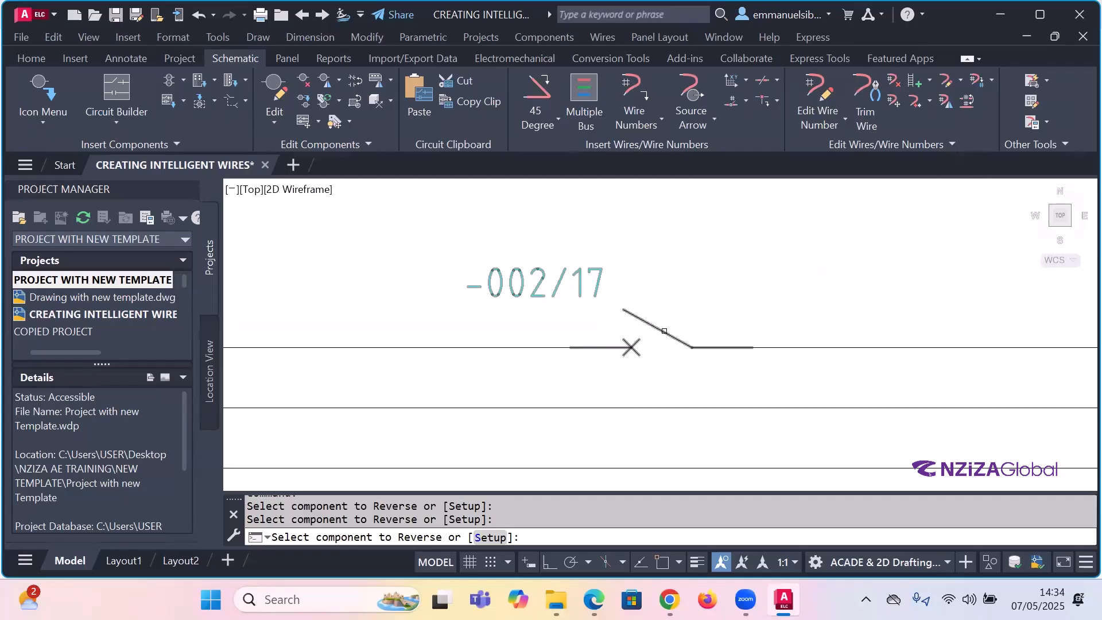
pyautogui.click(667, 330)
pyautogui.click(666, 335)
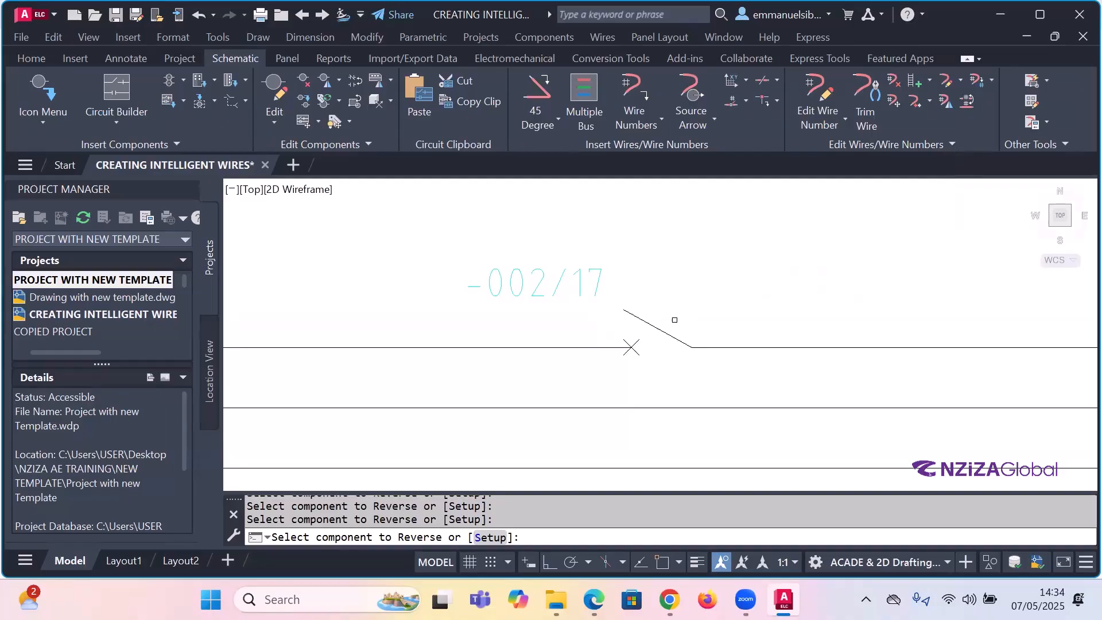
pyautogui.click(663, 331)
pyautogui.click(663, 331)
pyautogui.press('Escape')
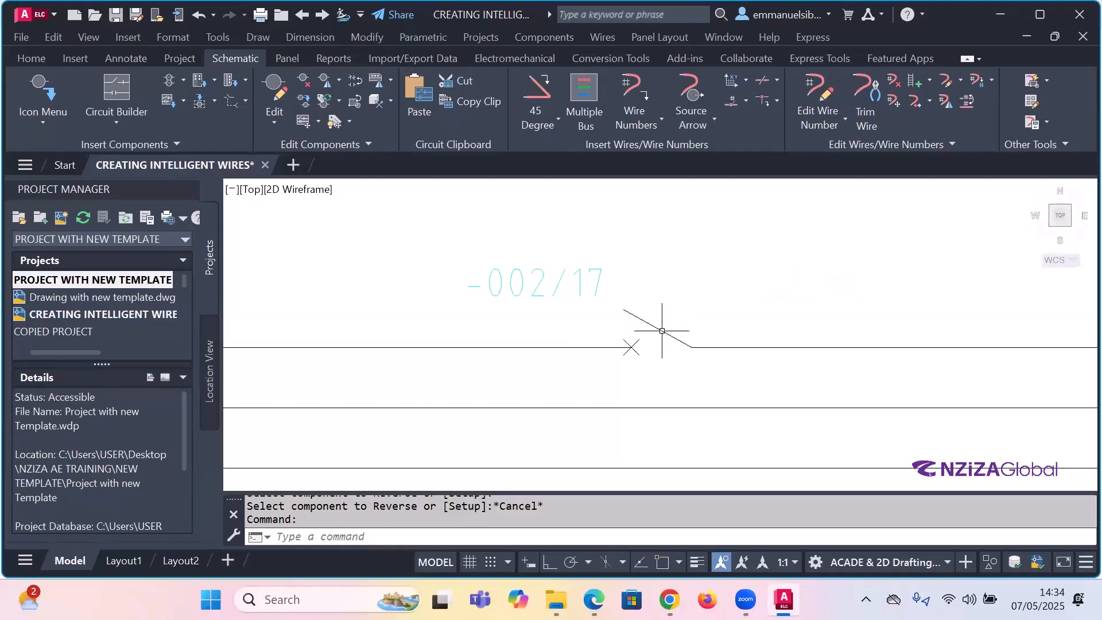
# - Flip circuit breaker -002/17 together with its tag back and forth across the wire, finishing with contact and tag above it
pyautogui.click(340, 101)
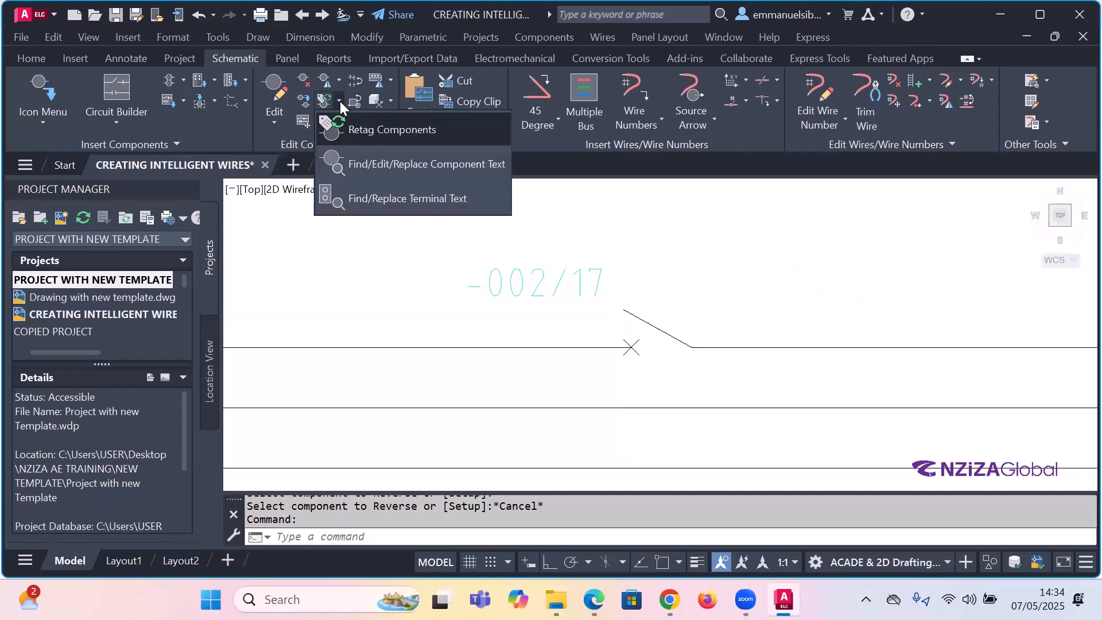
pyautogui.click(338, 80)
pyautogui.click(338, 80)
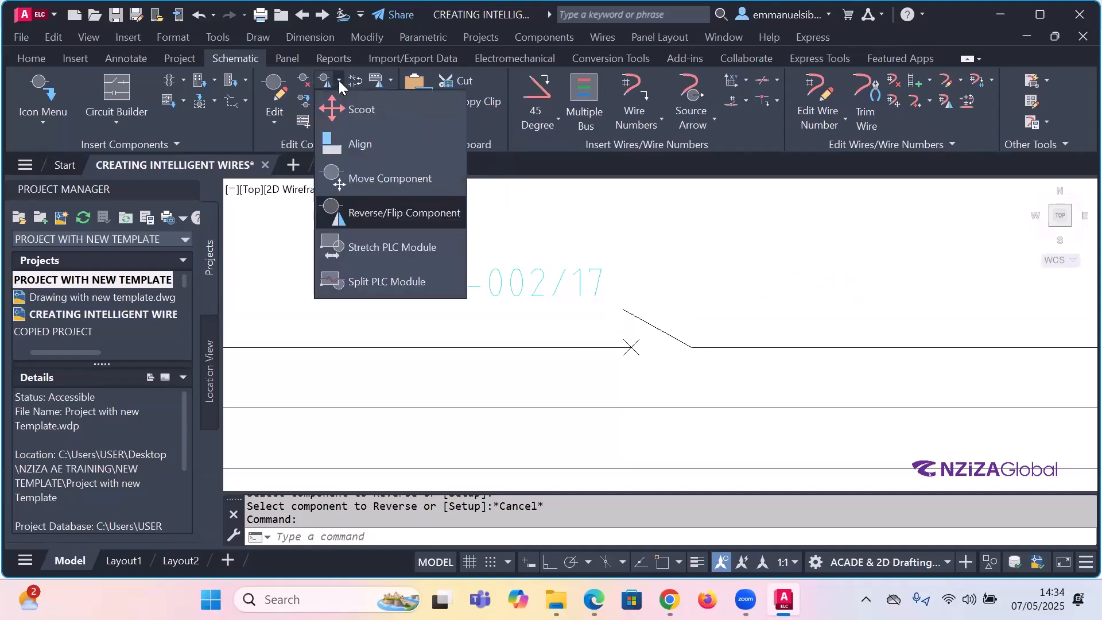
pyautogui.click(377, 210)
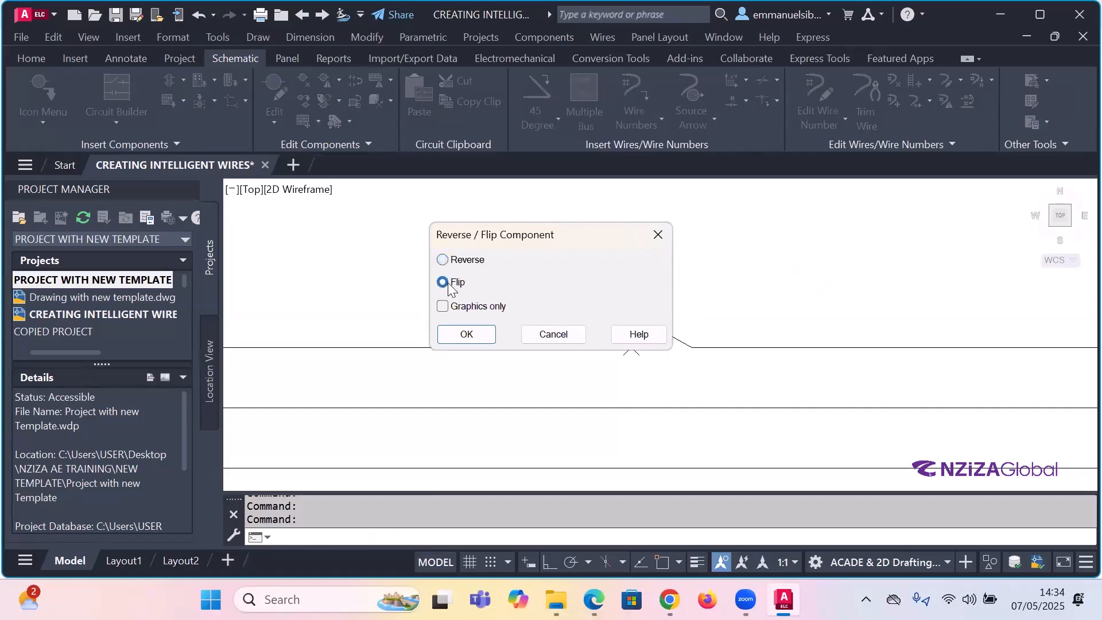
pyautogui.click(484, 337)
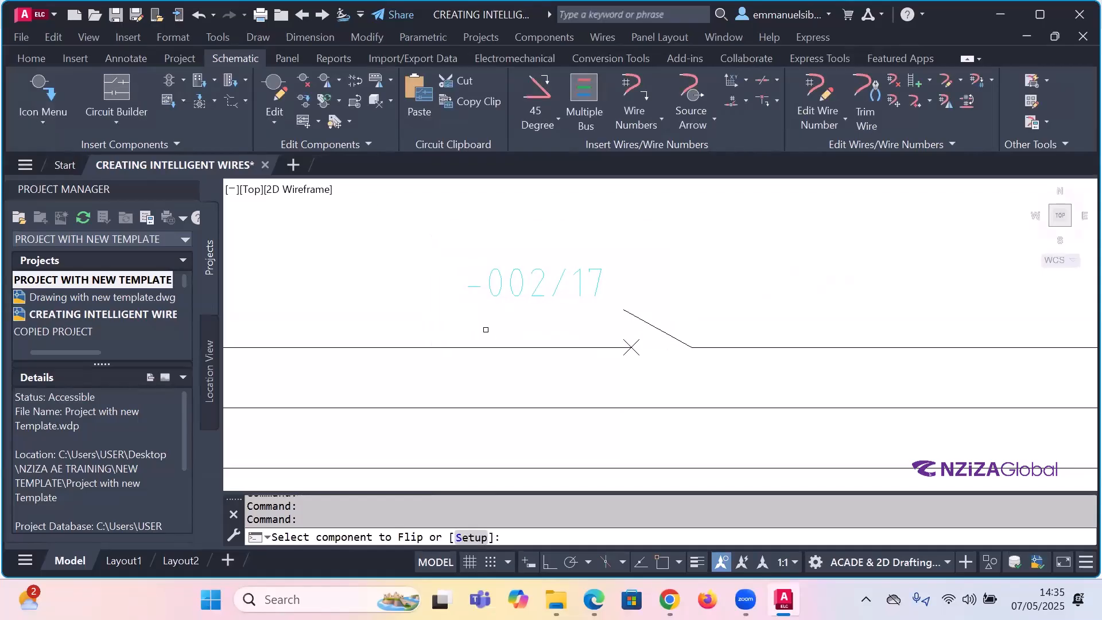
pyautogui.click(668, 334)
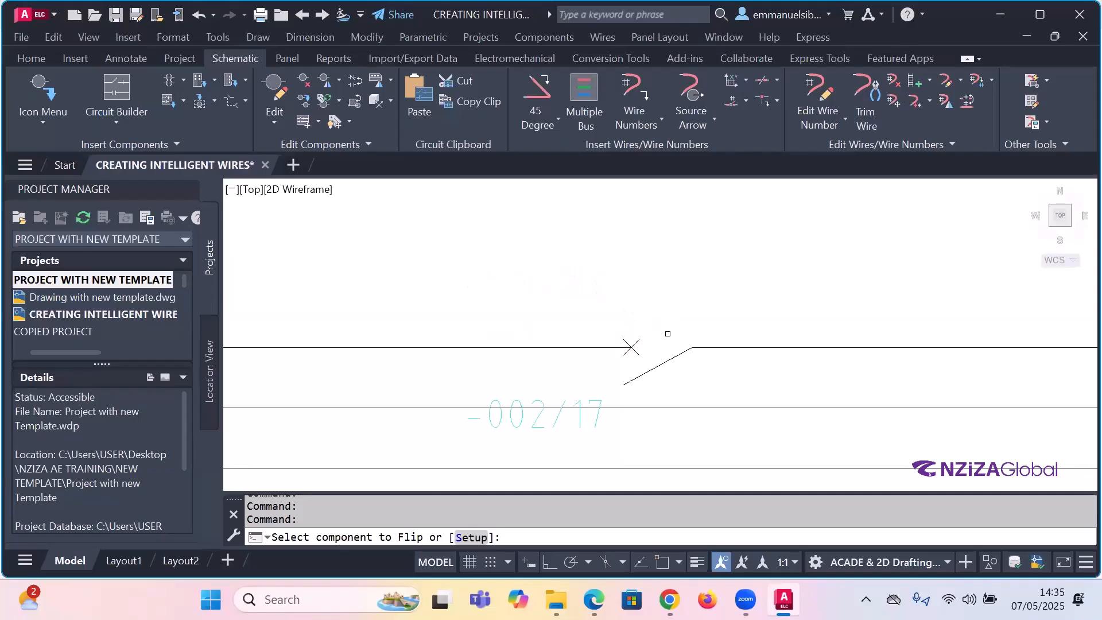
pyautogui.scroll(-2, 636, 300)
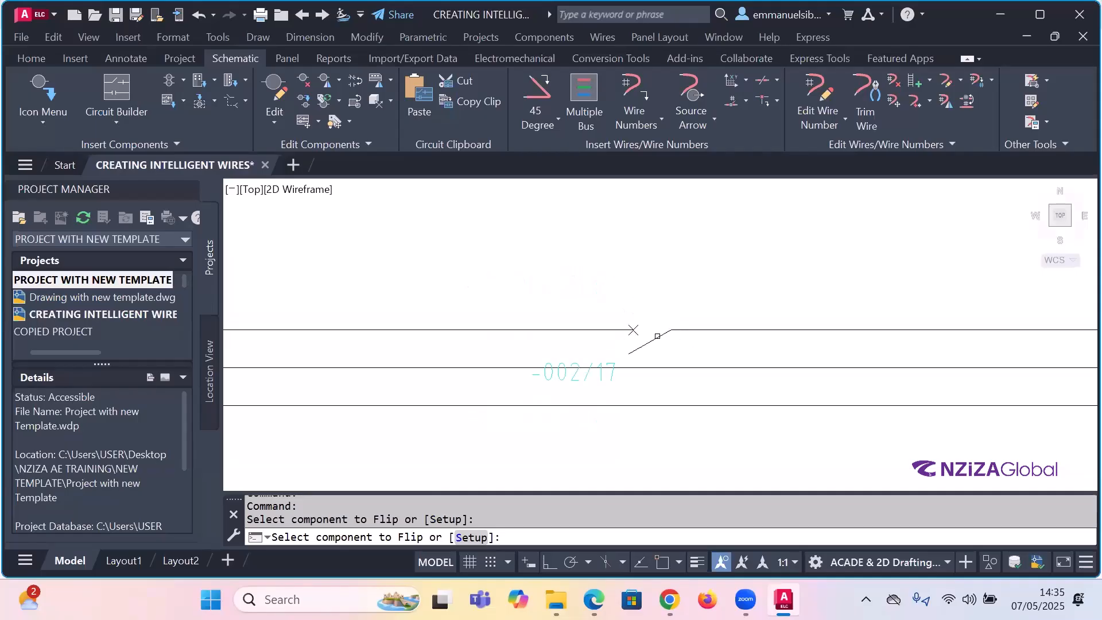
pyautogui.click(660, 339)
pyautogui.click(660, 324)
pyautogui.click(663, 334)
pyautogui.click(662, 324)
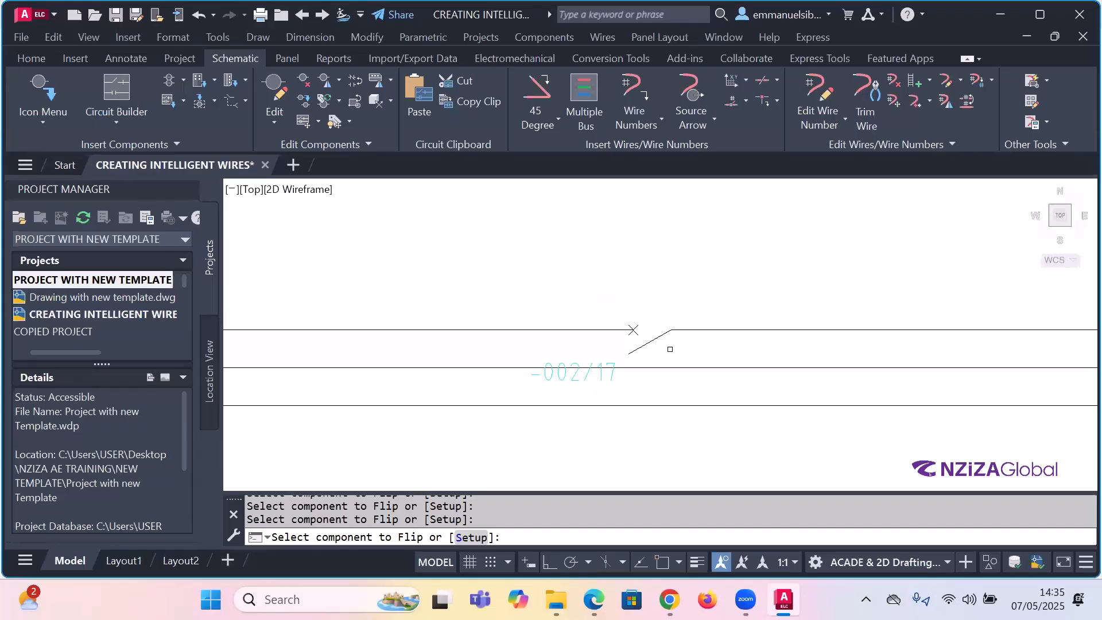
pyautogui.click(668, 327)
pyautogui.press('Return')
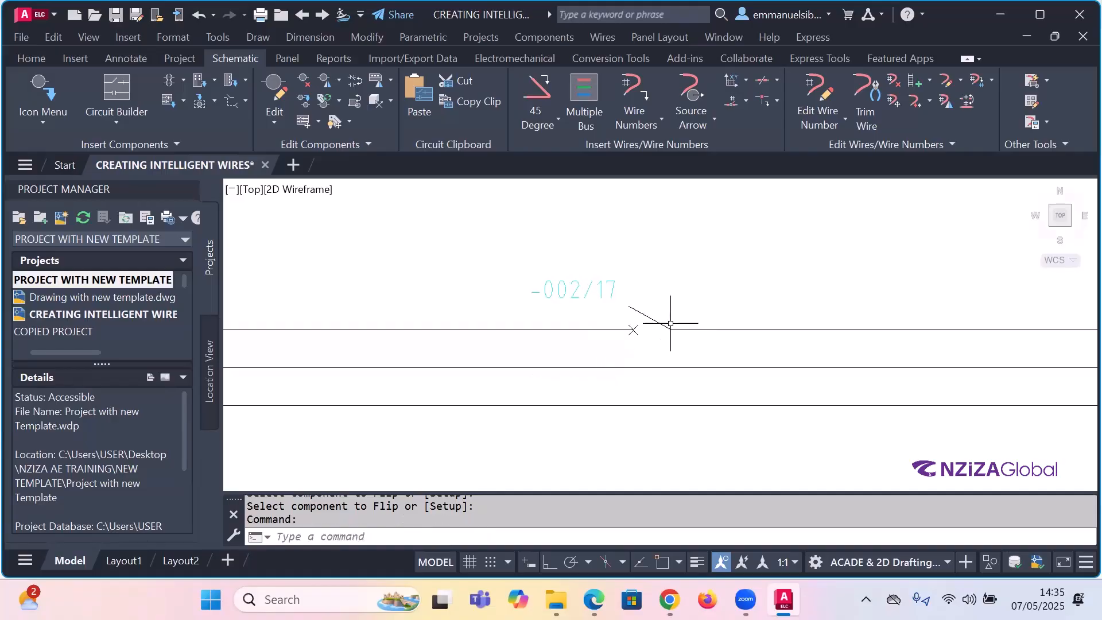
pyautogui.press('Escape')
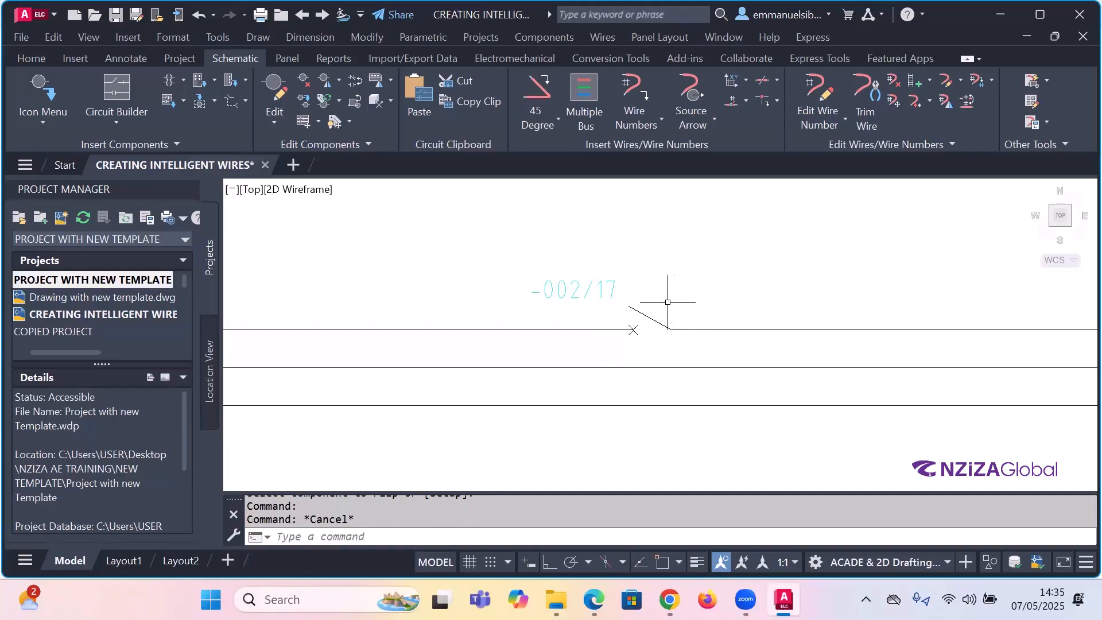
# - Reverse circuit breaker -002/17 with Graphics only enabled, repeating until its X mark is on the opposite end of the contact
pyautogui.click(335, 80)
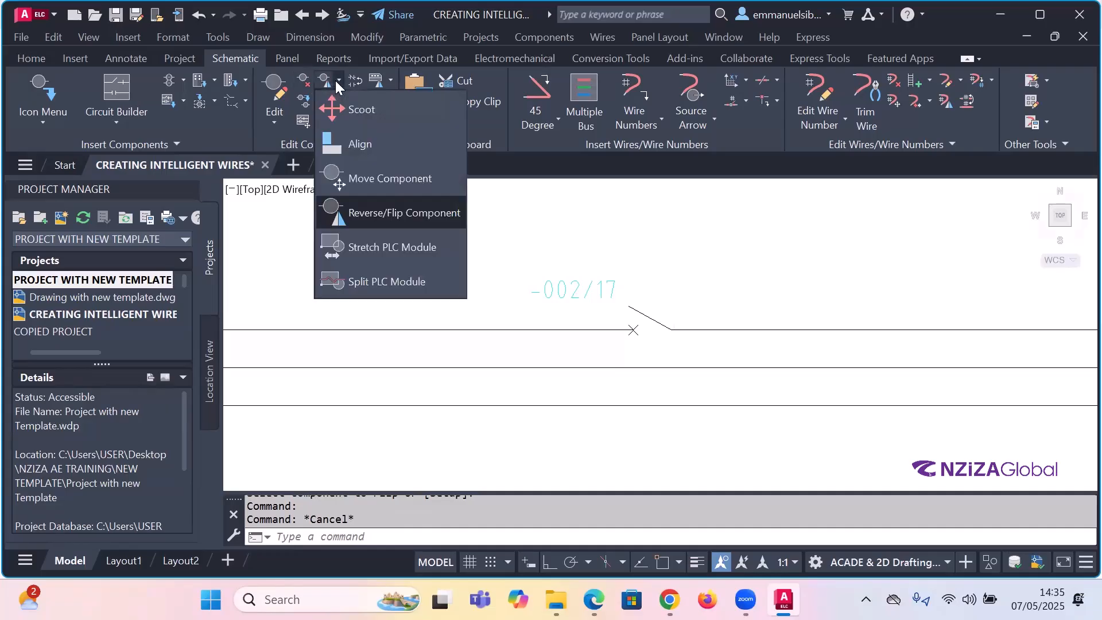
pyautogui.click(386, 212)
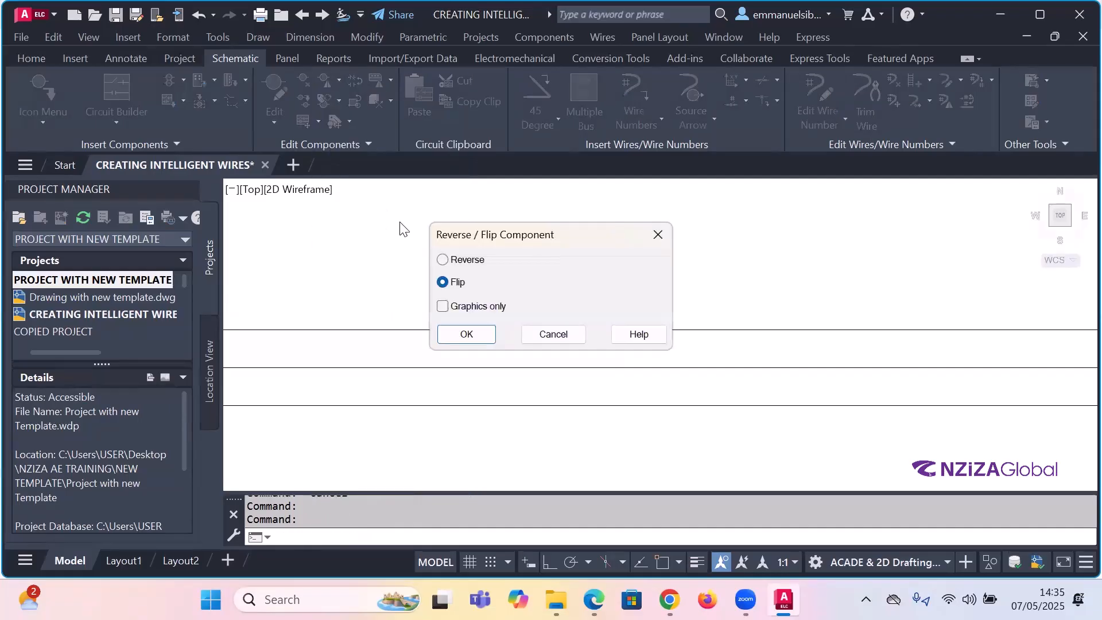
pyautogui.click(442, 260)
pyautogui.click(448, 309)
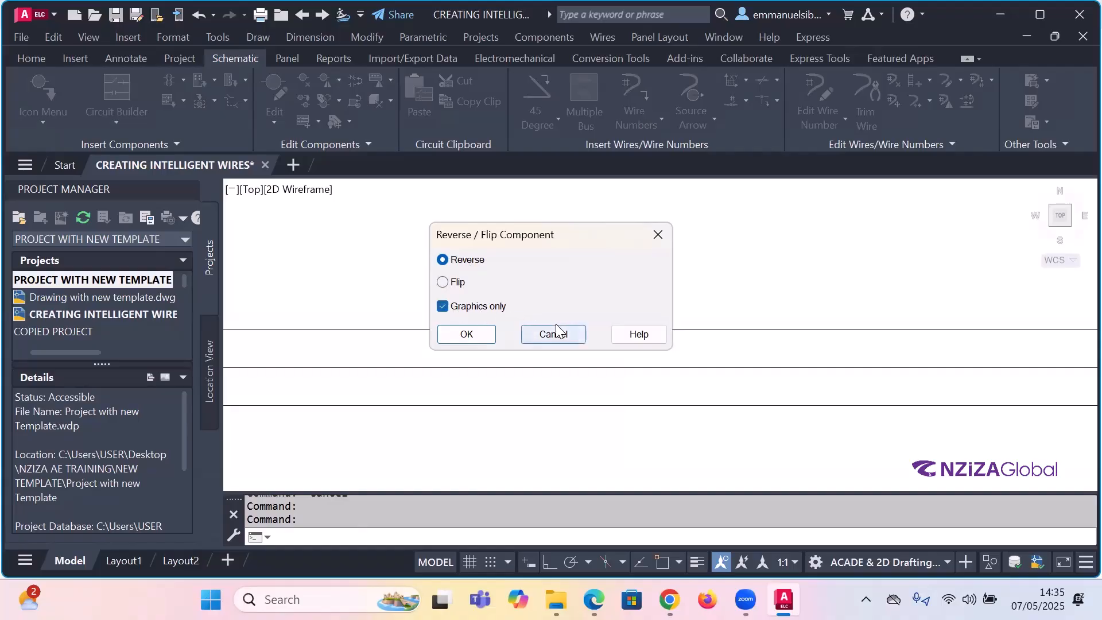
pyautogui.click(487, 336)
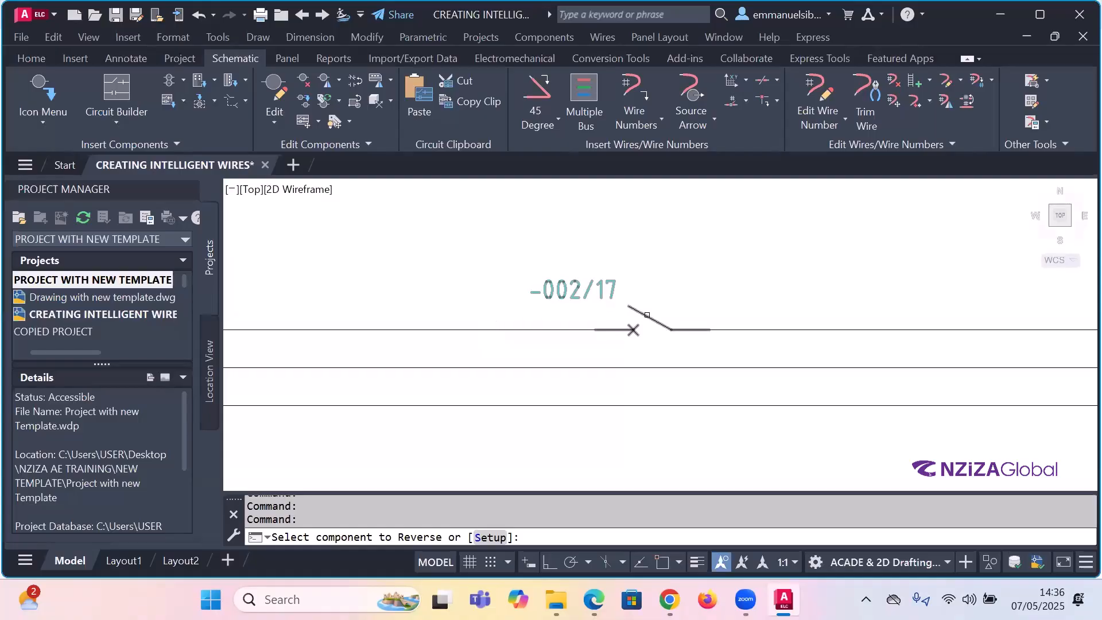
pyautogui.click(647, 315)
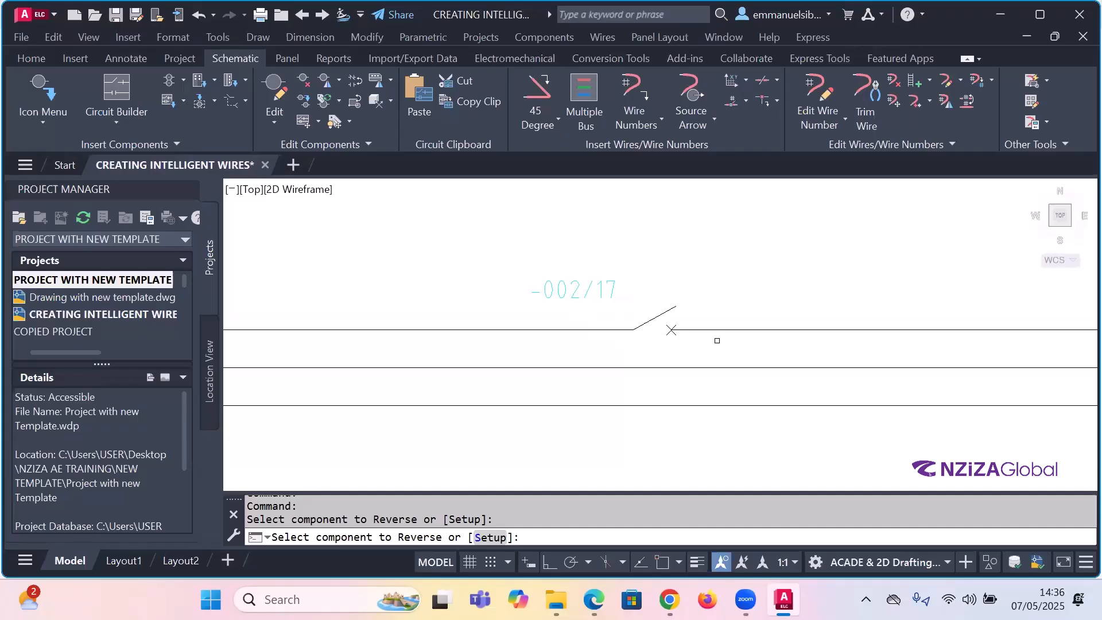
pyautogui.click(653, 320)
pyautogui.click(653, 318)
pyautogui.click(653, 319)
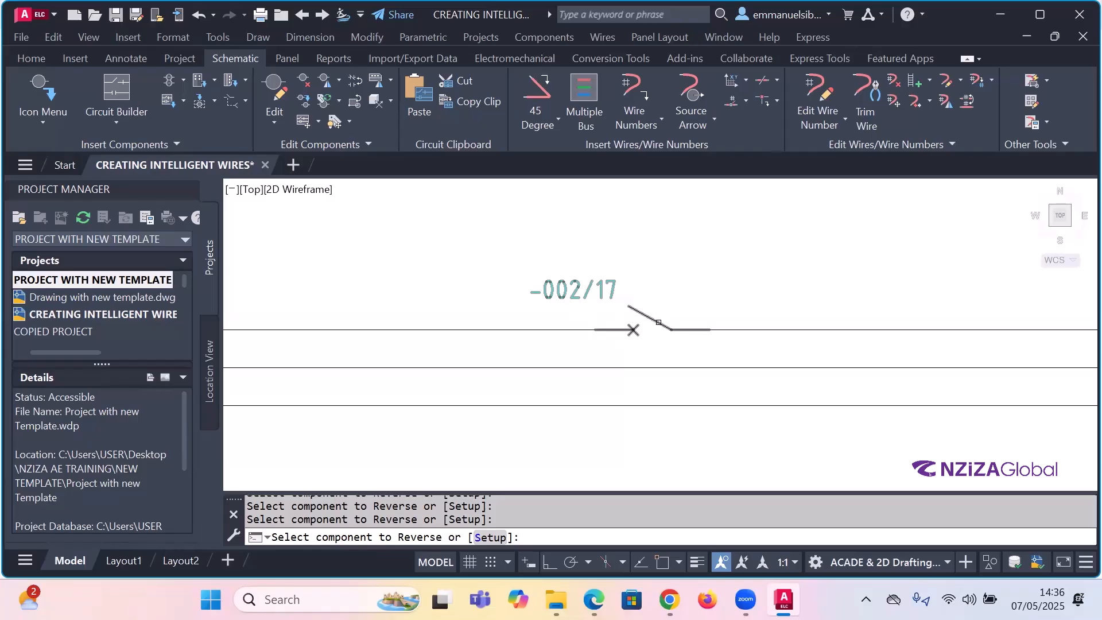
pyautogui.click(659, 322)
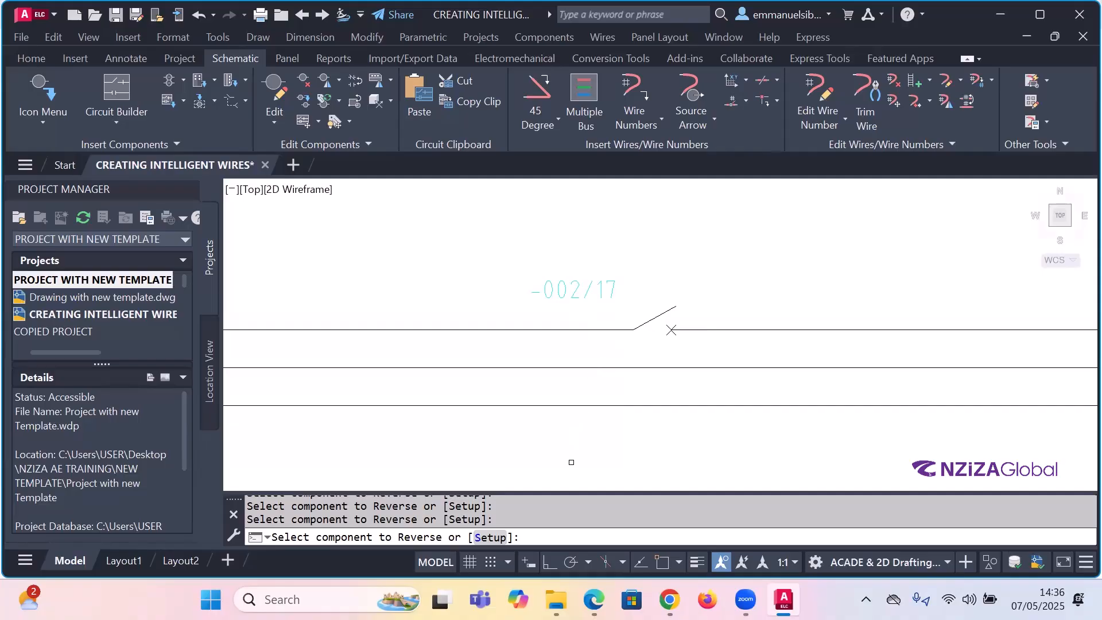
pyautogui.press('Escape')
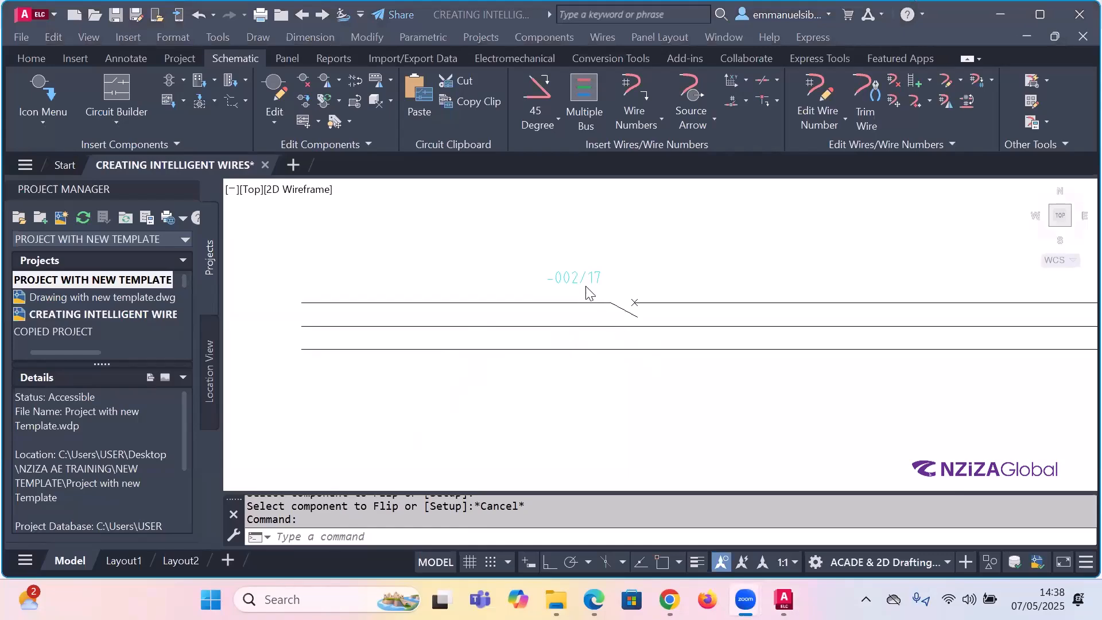
# - Flip circuit breaker -002/17 repeatedly with Graphics only enabled, finishing with the contact below the wire
pyautogui.click(338, 80)
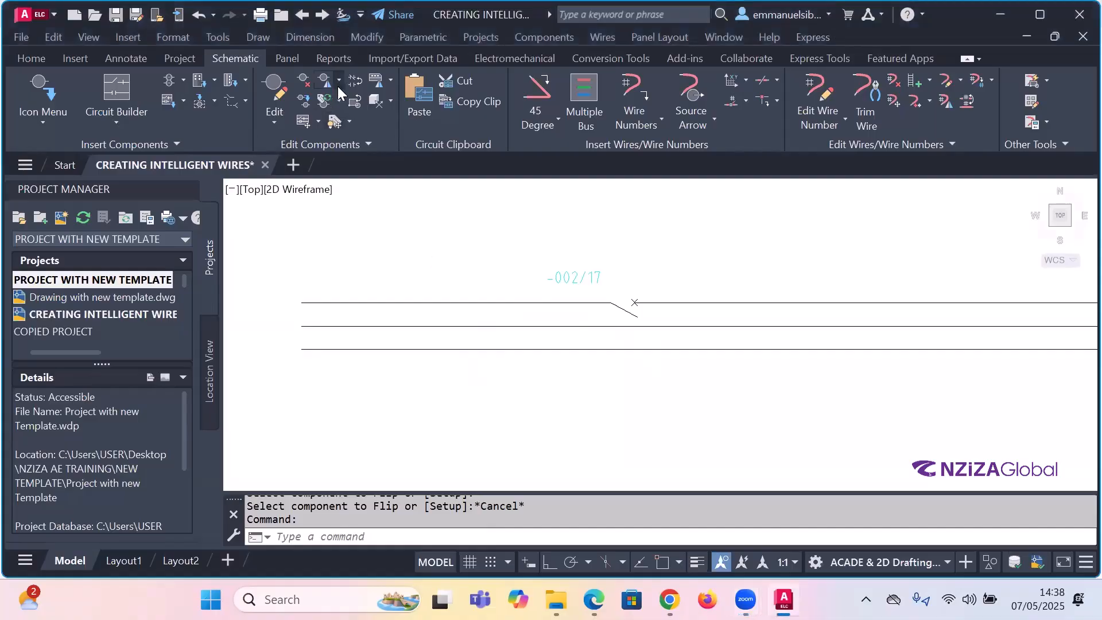
pyautogui.click(338, 83)
pyautogui.click(387, 217)
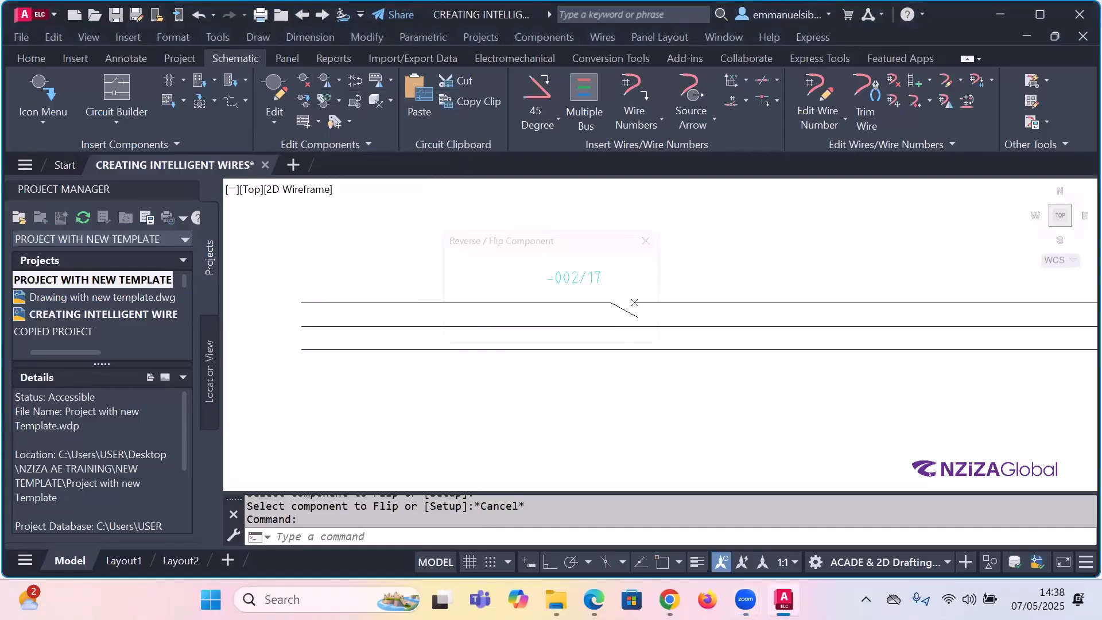
pyautogui.click(456, 288)
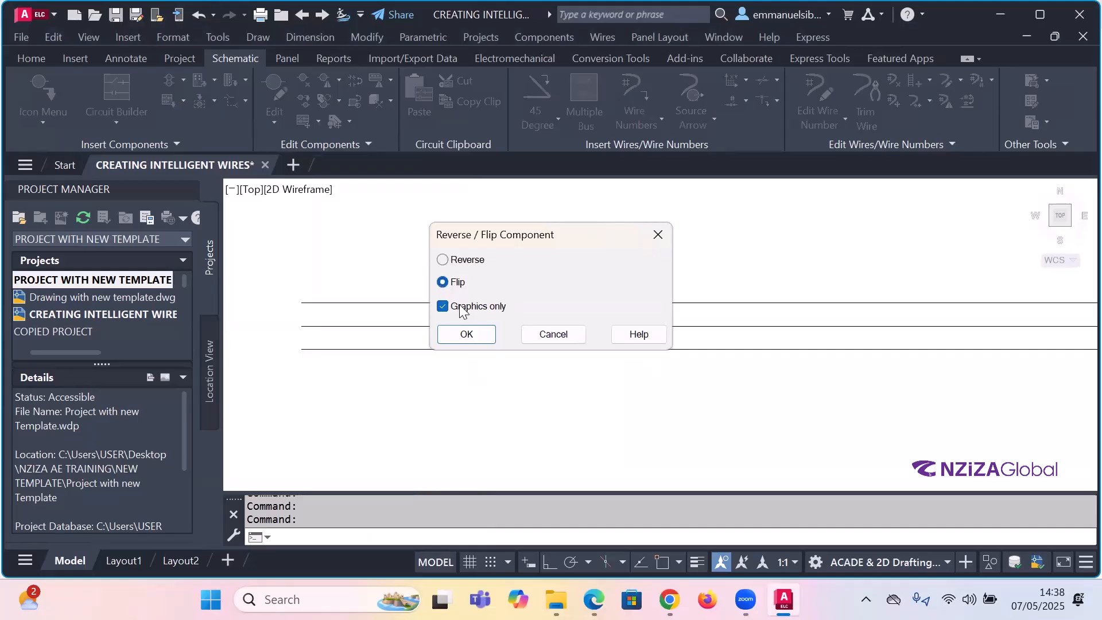
pyautogui.click(462, 310)
pyautogui.click(464, 310)
pyautogui.click(467, 334)
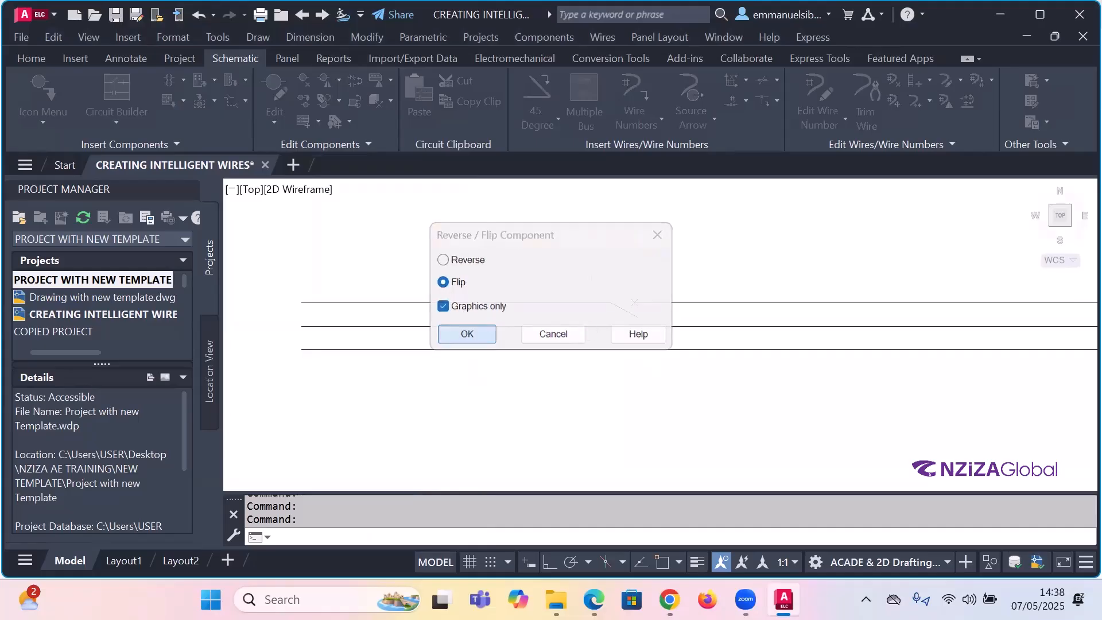
pyautogui.click(619, 307)
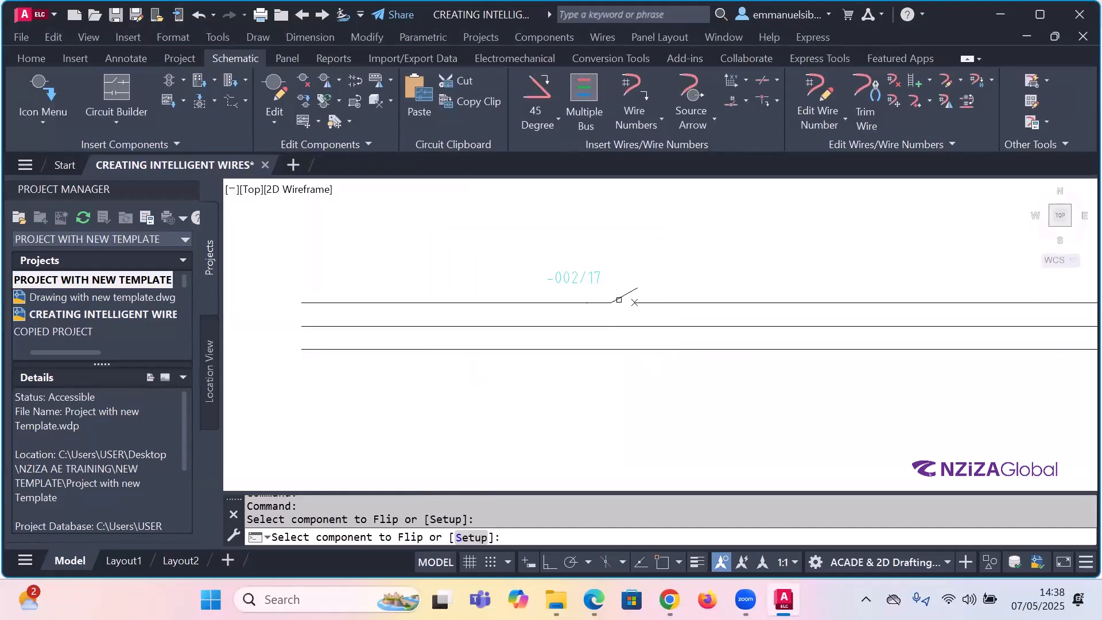
pyautogui.click(618, 298)
pyautogui.click(617, 308)
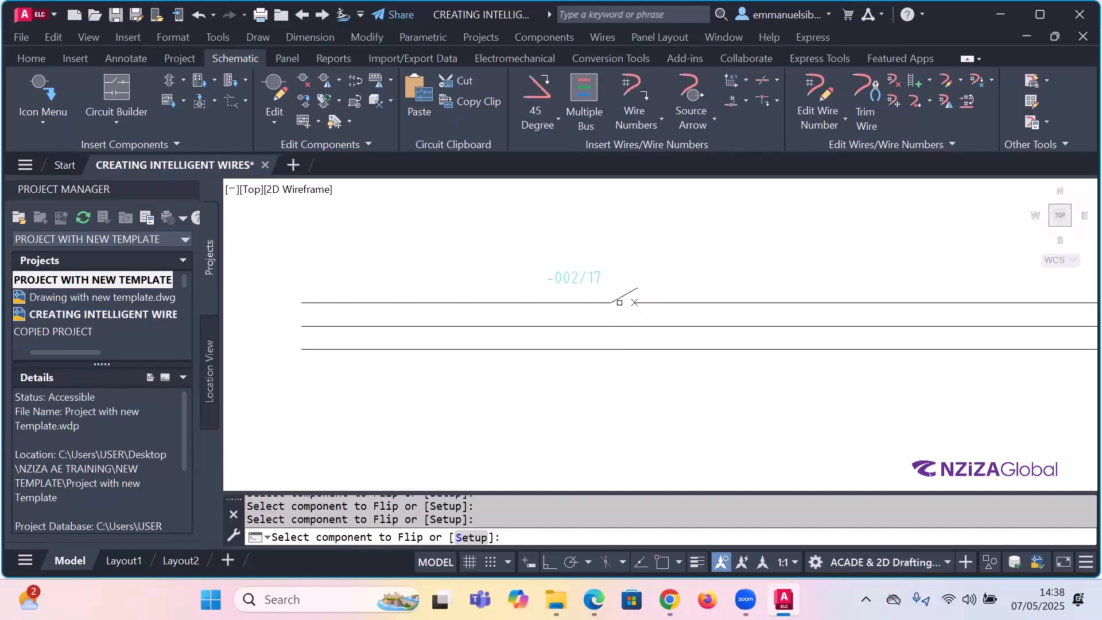
pyautogui.click(619, 298)
pyautogui.click(617, 309)
pyautogui.click(619, 299)
pyautogui.press('Escape')
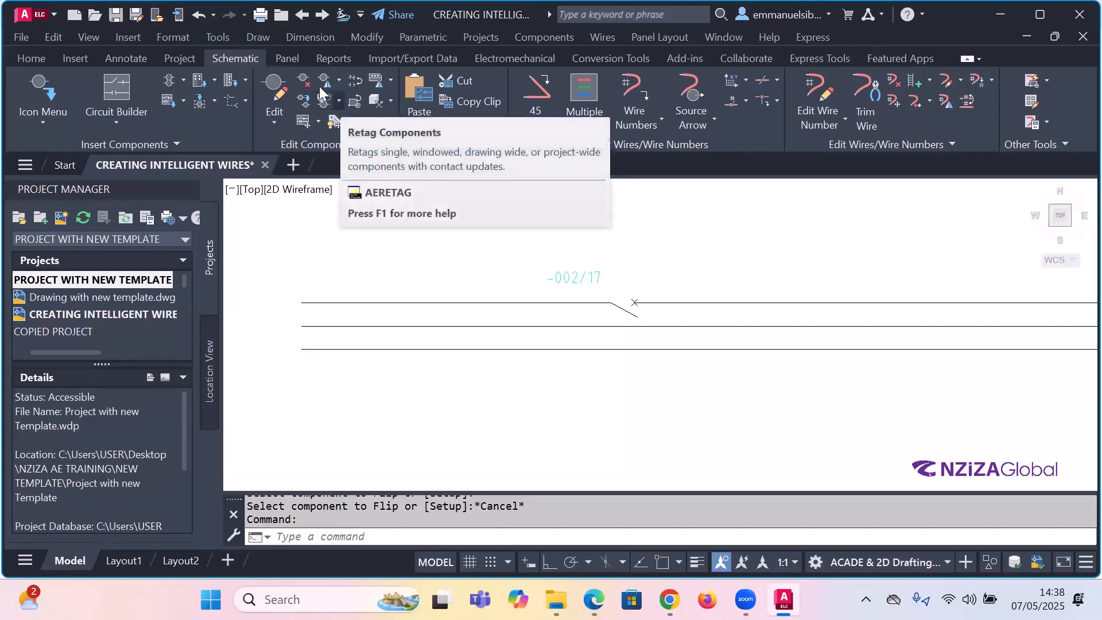
# - Flip circuit breaker -002/17 with Graphics only enabled so the contact sits above the wire
pyautogui.click(337, 83)
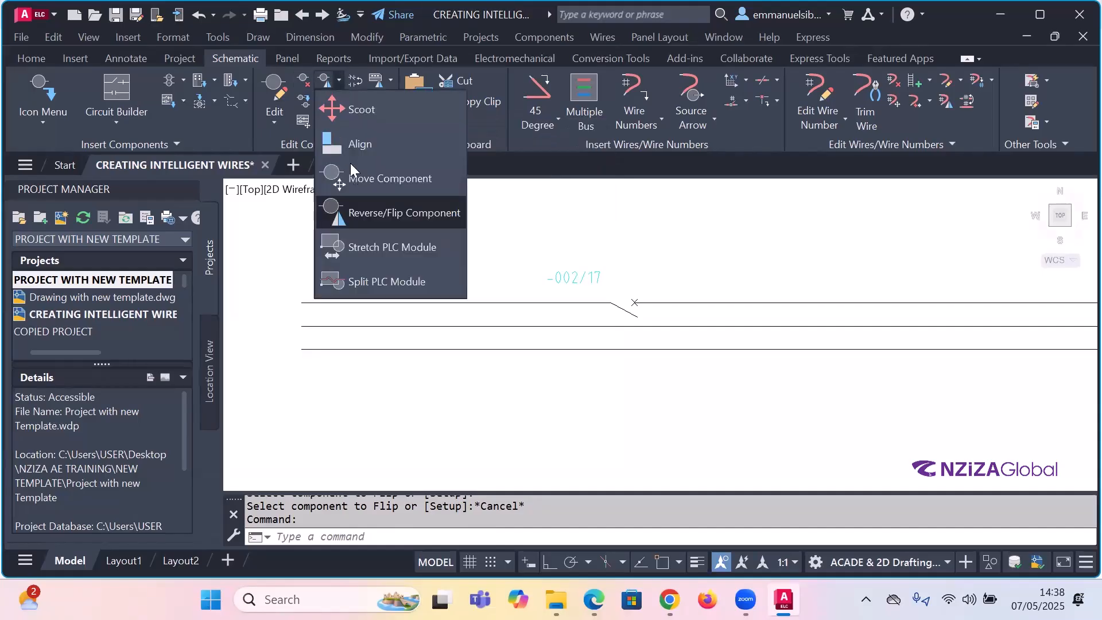
pyautogui.click(373, 213)
pyautogui.click(443, 282)
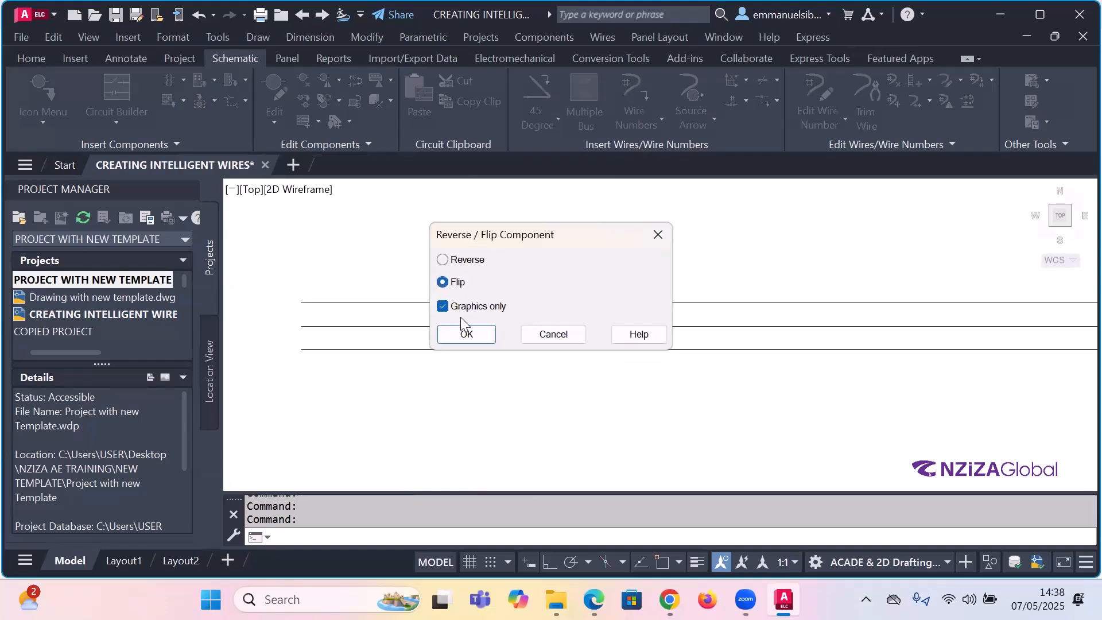
pyautogui.click(470, 334)
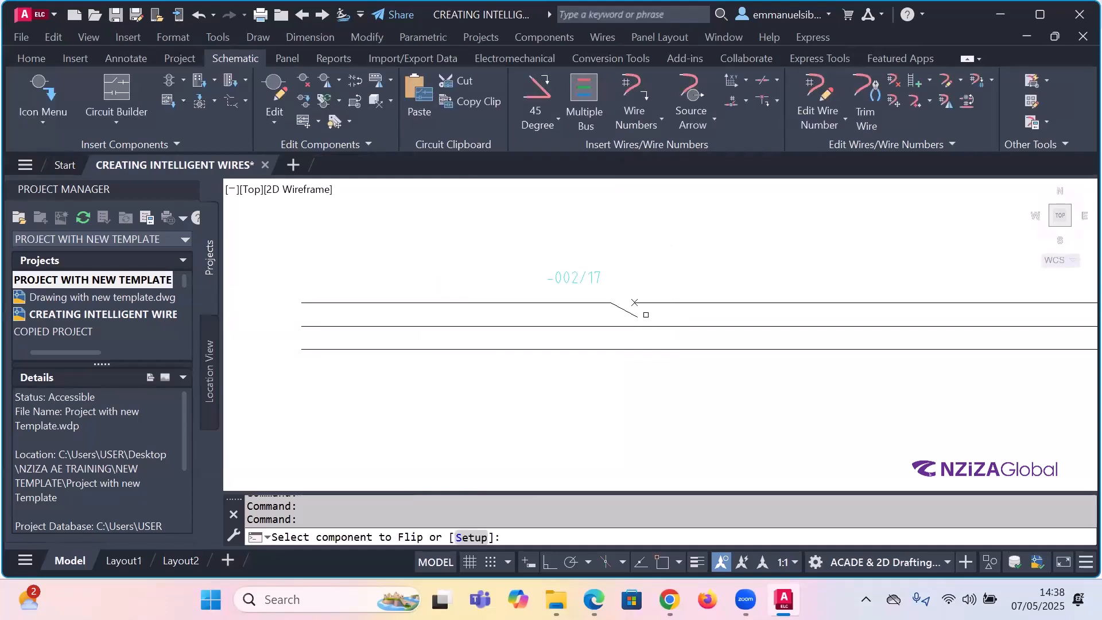
pyautogui.click(622, 305)
pyautogui.press('Escape')
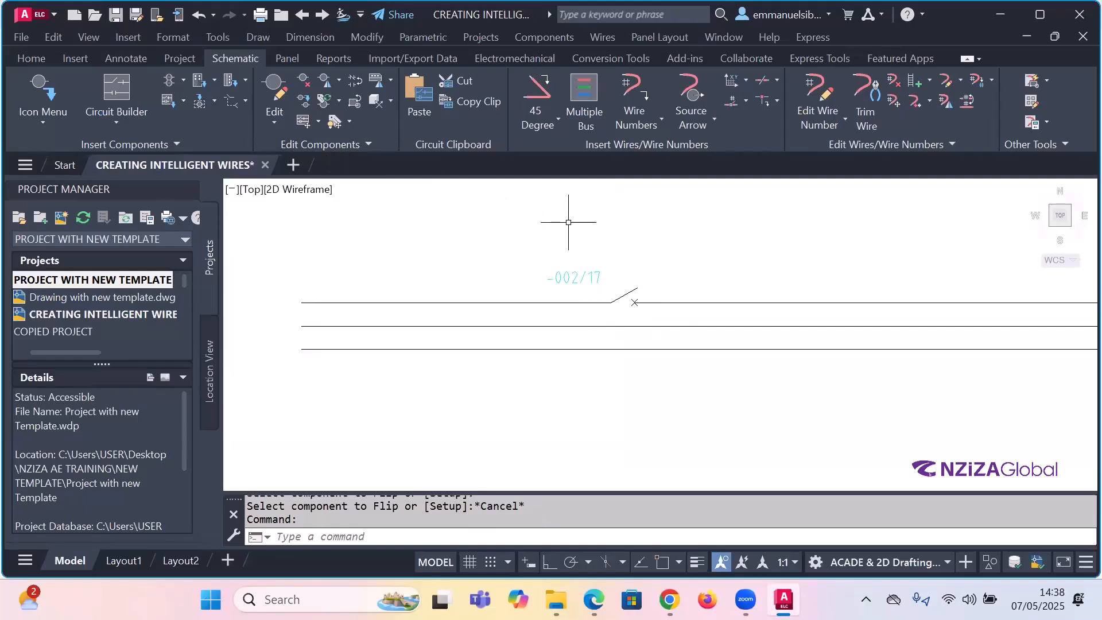
pyautogui.scroll(-2, 461, 216)
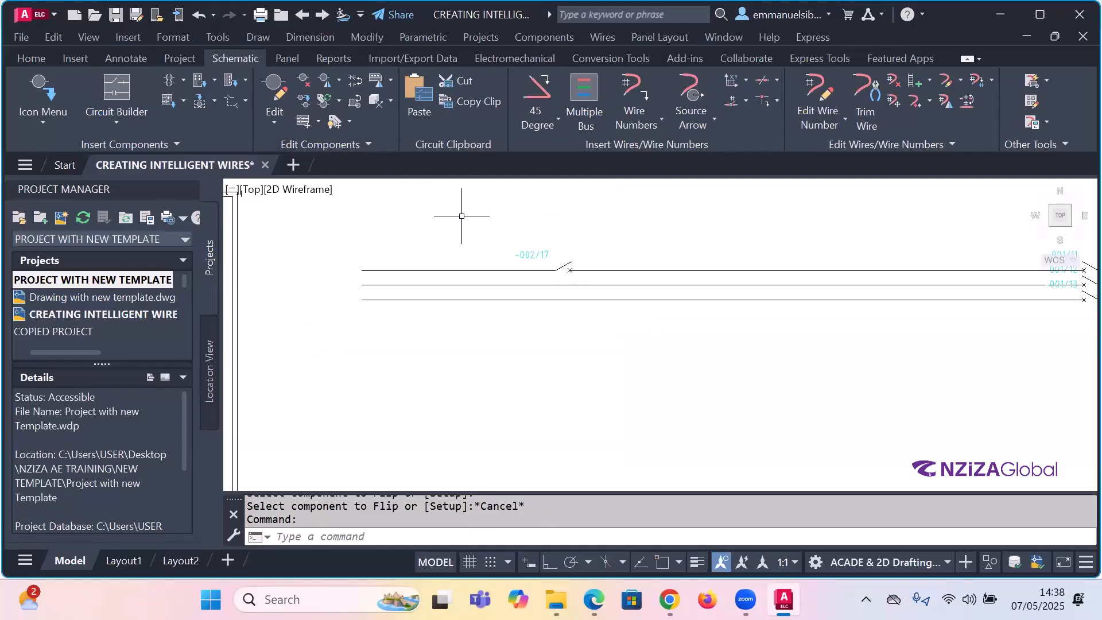
pyautogui.scroll(-4, 470, 229)
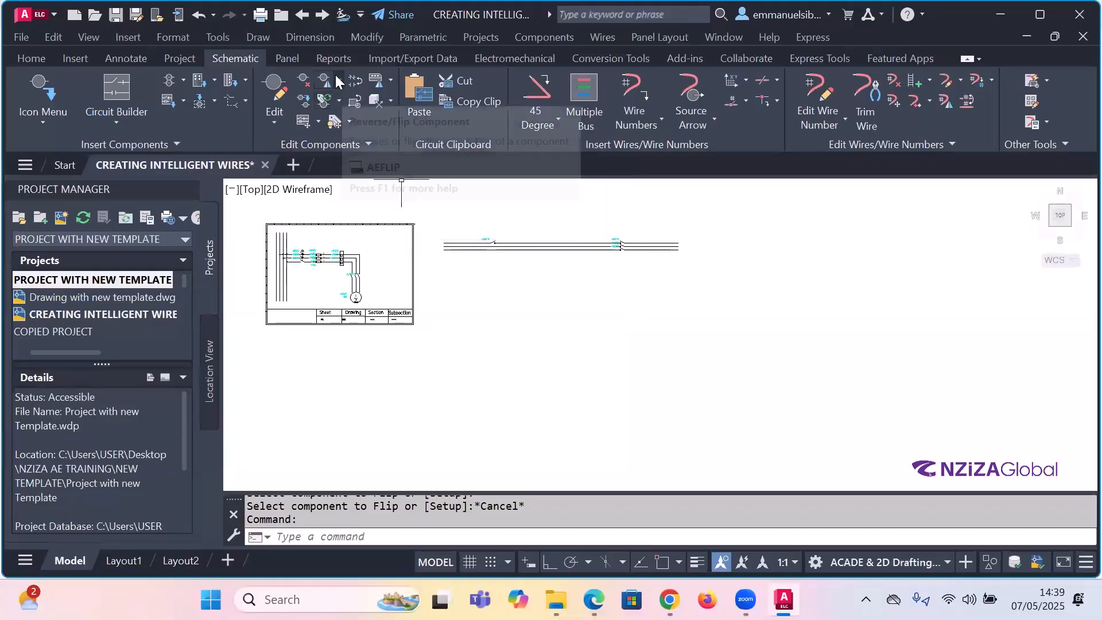
pyautogui.click(338, 102)
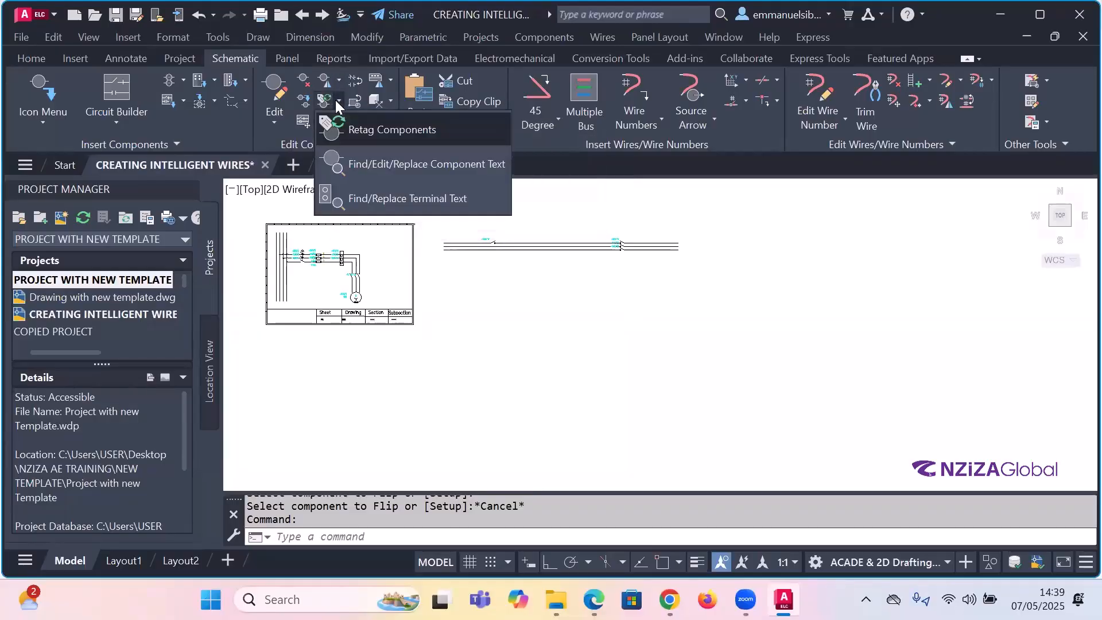
pyautogui.click(336, 101)
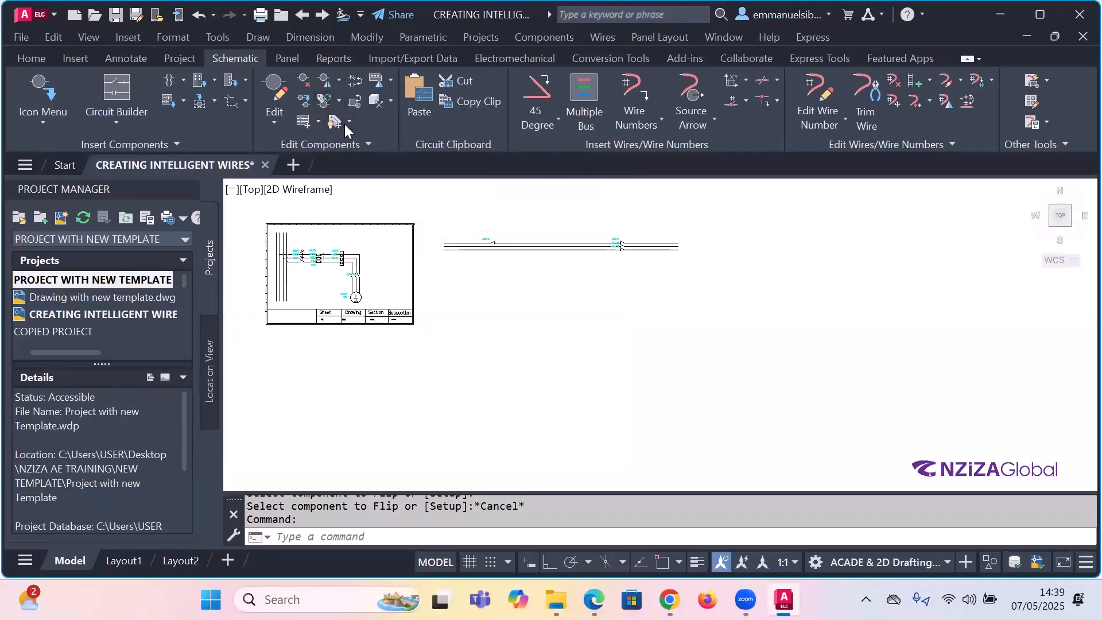
pyautogui.click(346, 123)
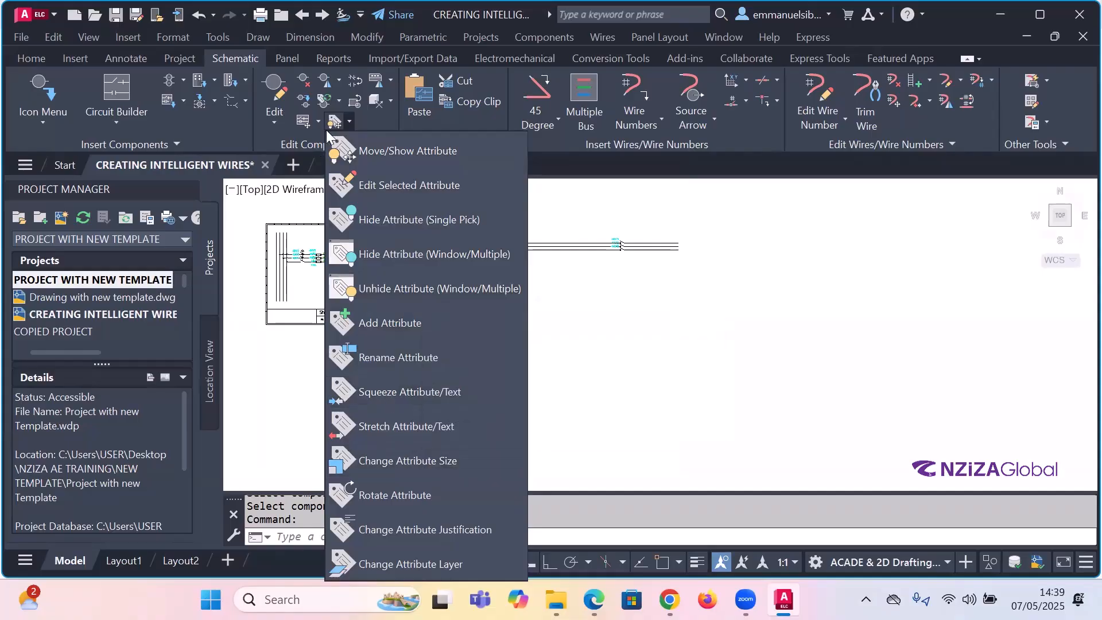
pyautogui.click(347, 121)
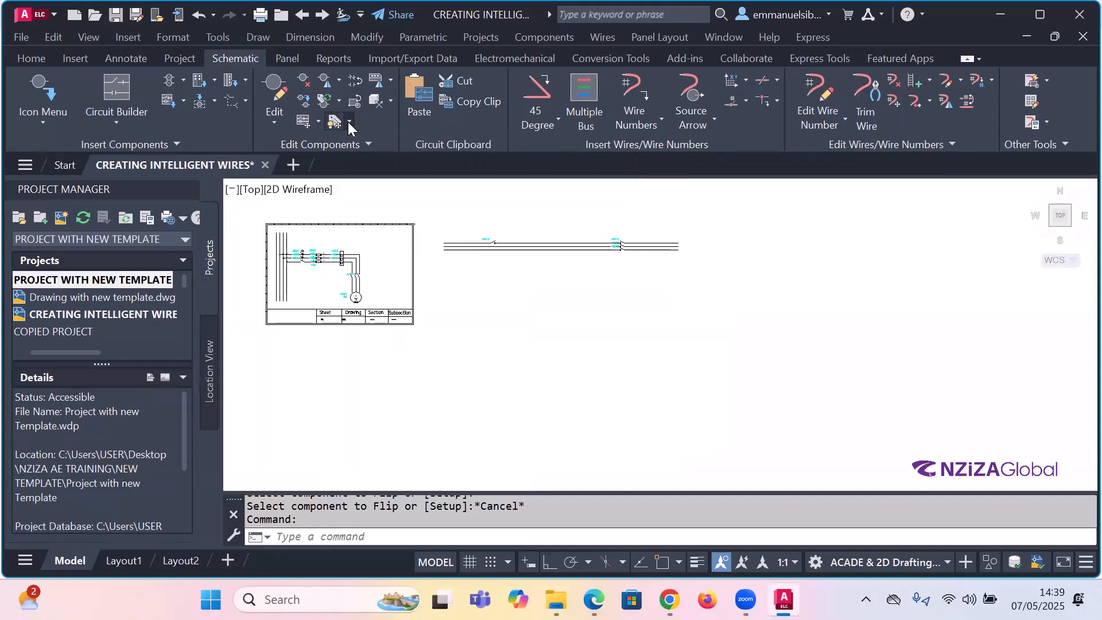
# - Move the tag attribute of circuit breaker -002/17 past the contact's X mark, just above the first wire
pyautogui.click(349, 122)
pyautogui.click(361, 151)
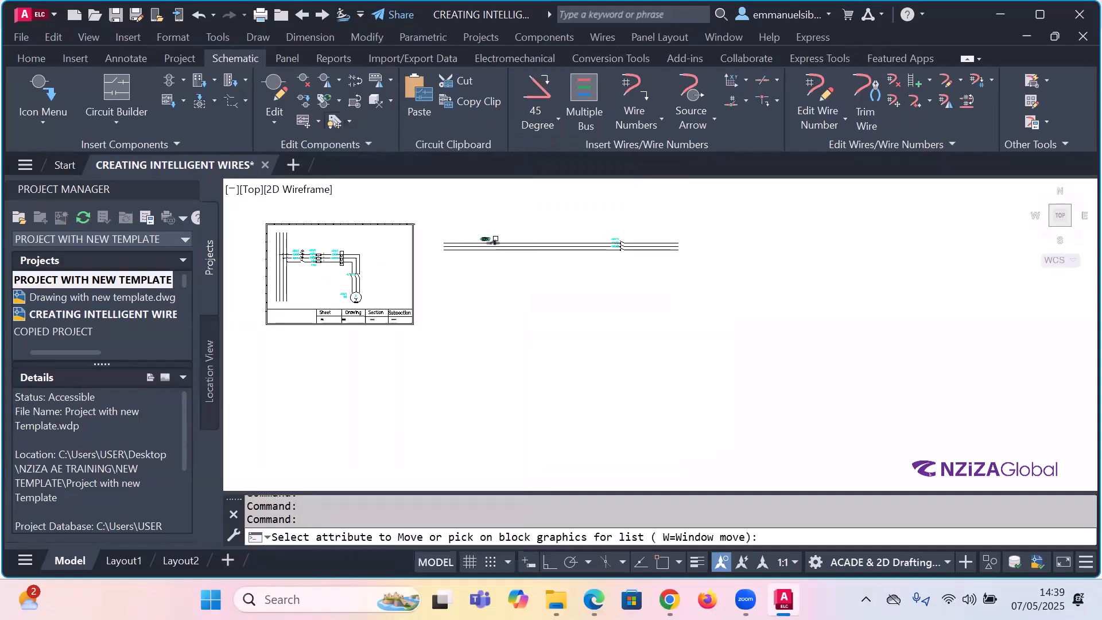
pyautogui.click(493, 240)
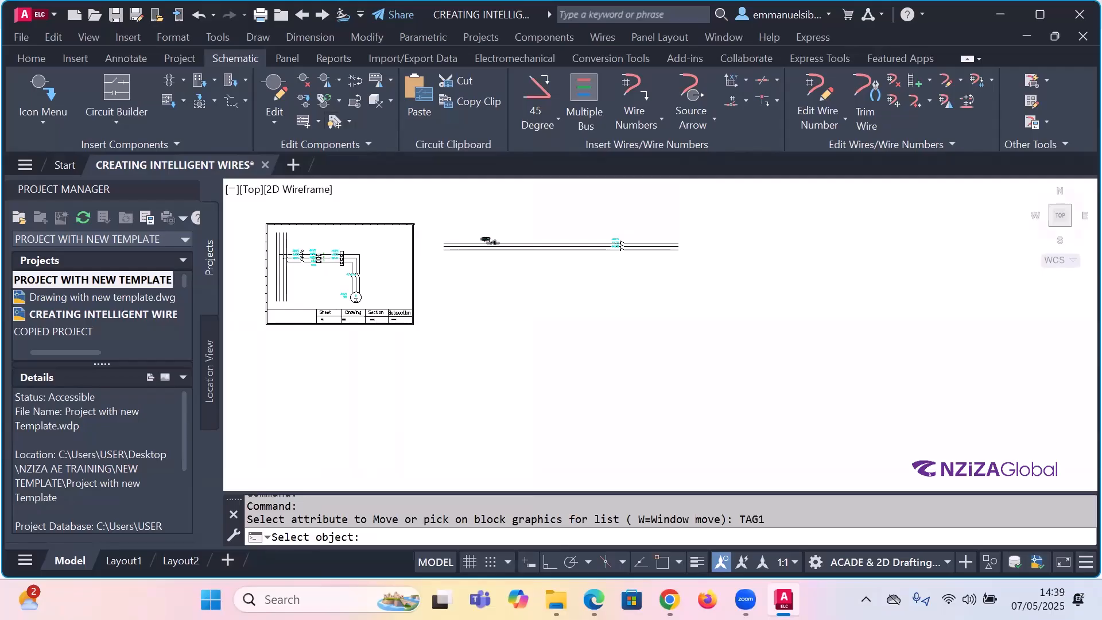
pyautogui.press('Return')
pyautogui.write('to')
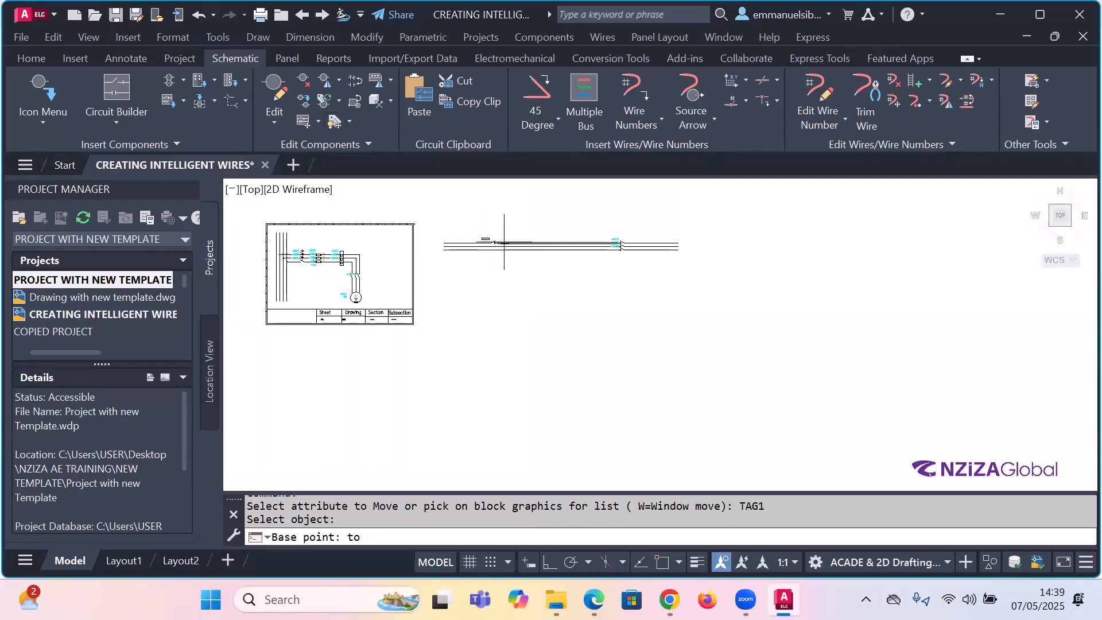
pyautogui.scroll(4, 504, 242)
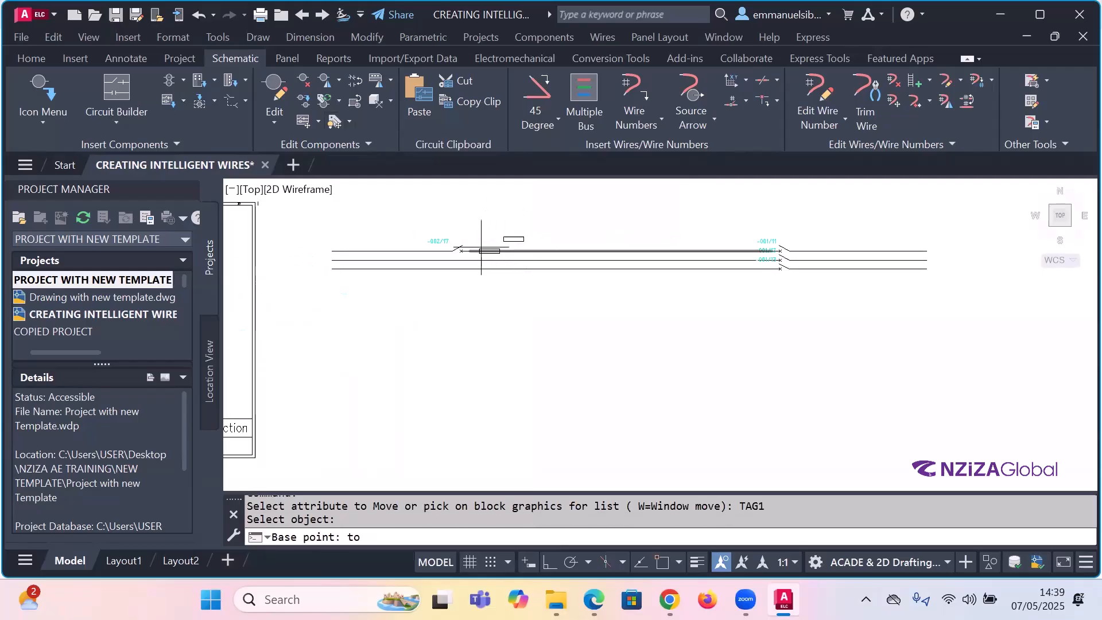
pyautogui.scroll(4, 494, 252)
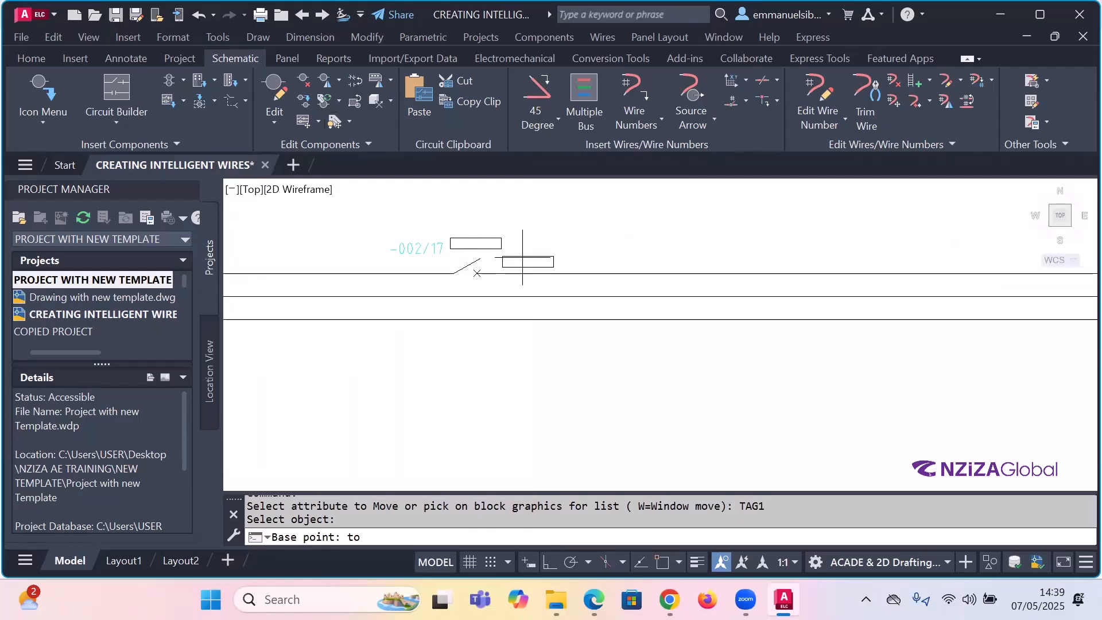
pyautogui.click(523, 257)
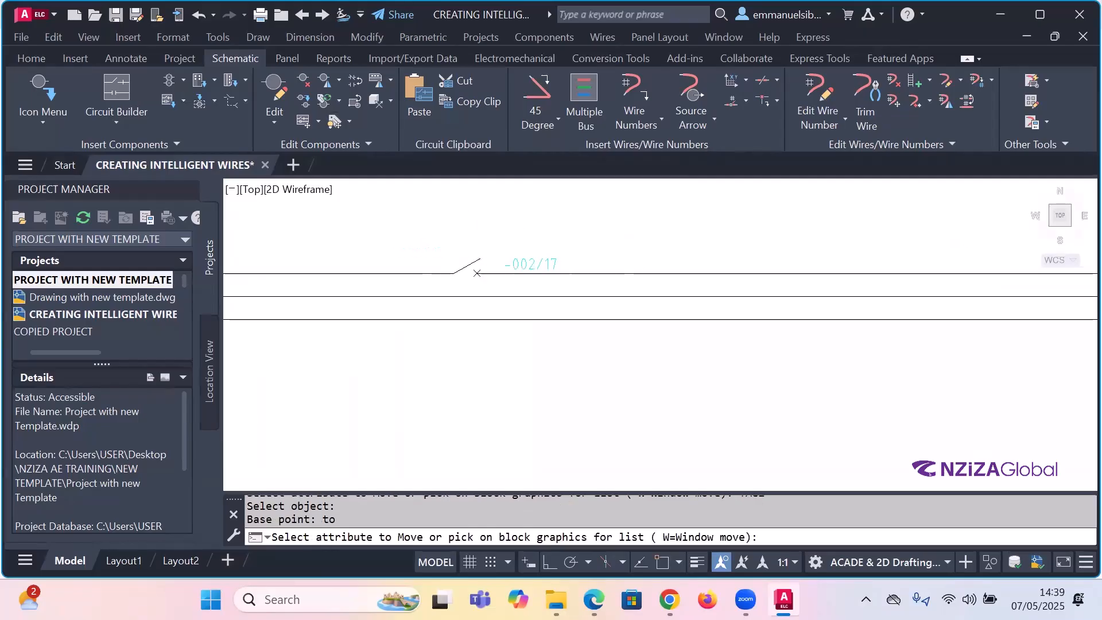
pyautogui.press('Escape')
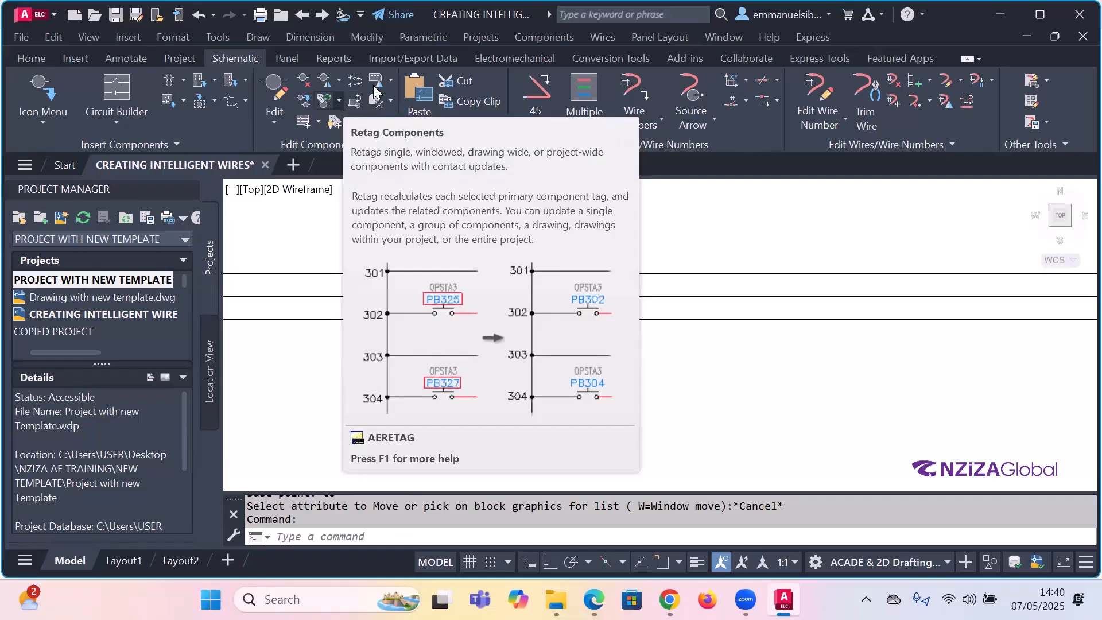
# - Move the -002/17 tag attribute to the wire section before the breaker contact, just above the wire
pyautogui.click(349, 121)
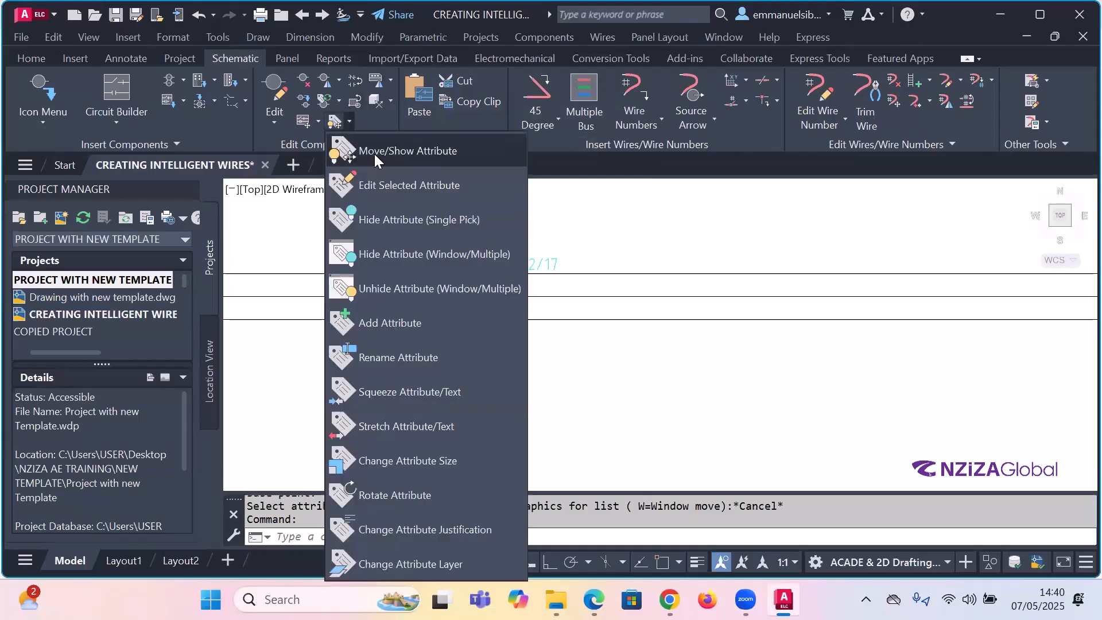
pyautogui.click(374, 152)
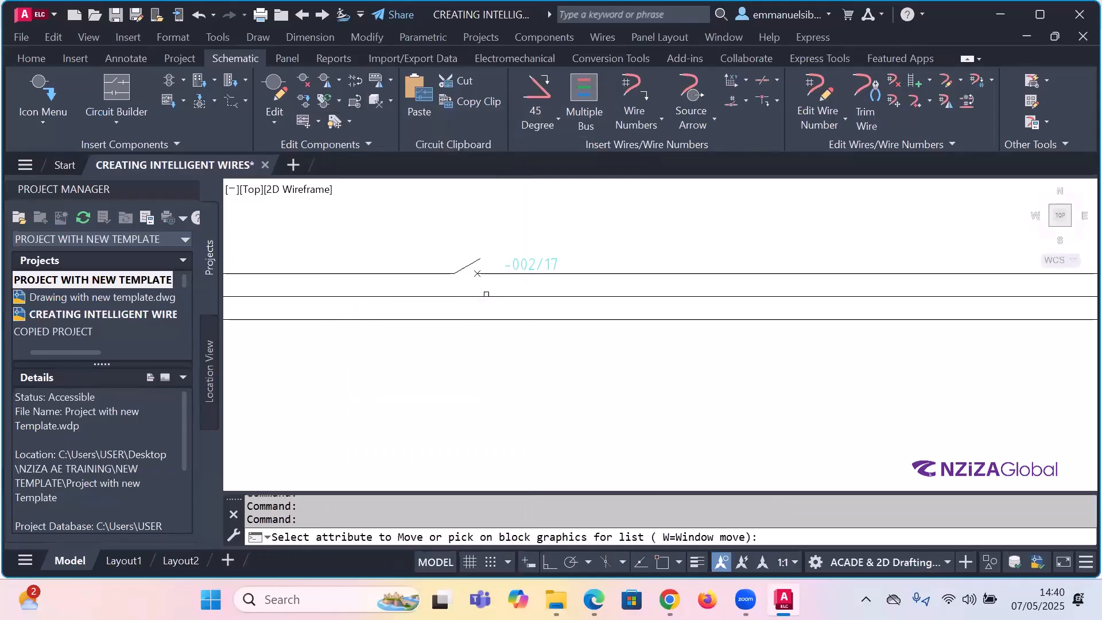
pyautogui.click(531, 264)
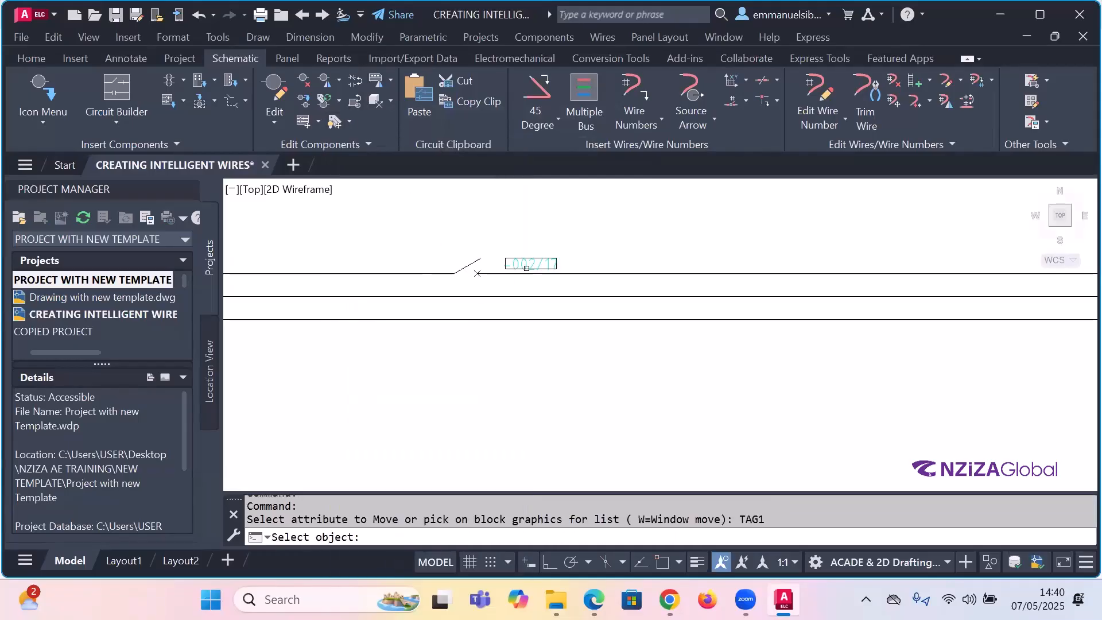
pyautogui.click(527, 264)
pyautogui.write('to')
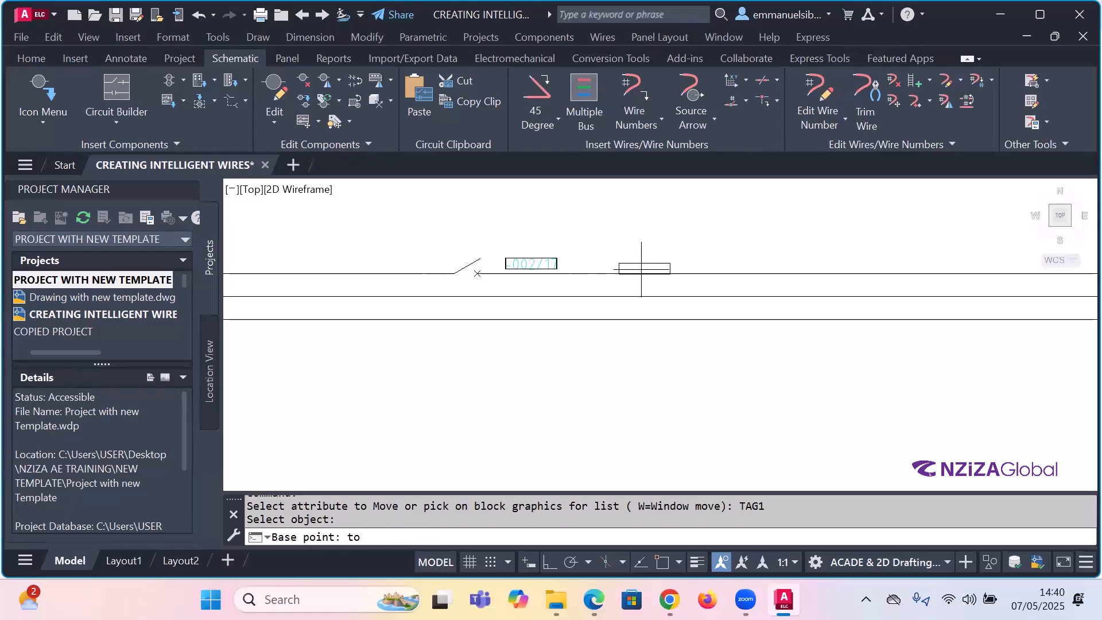
pyautogui.click(389, 268)
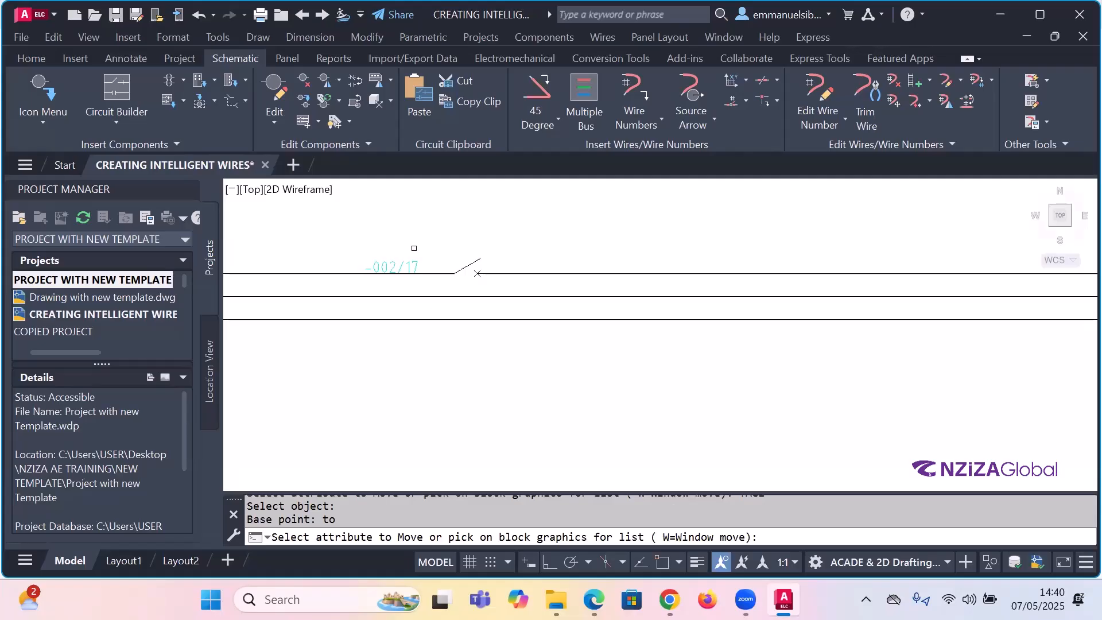
pyautogui.press('Escape')
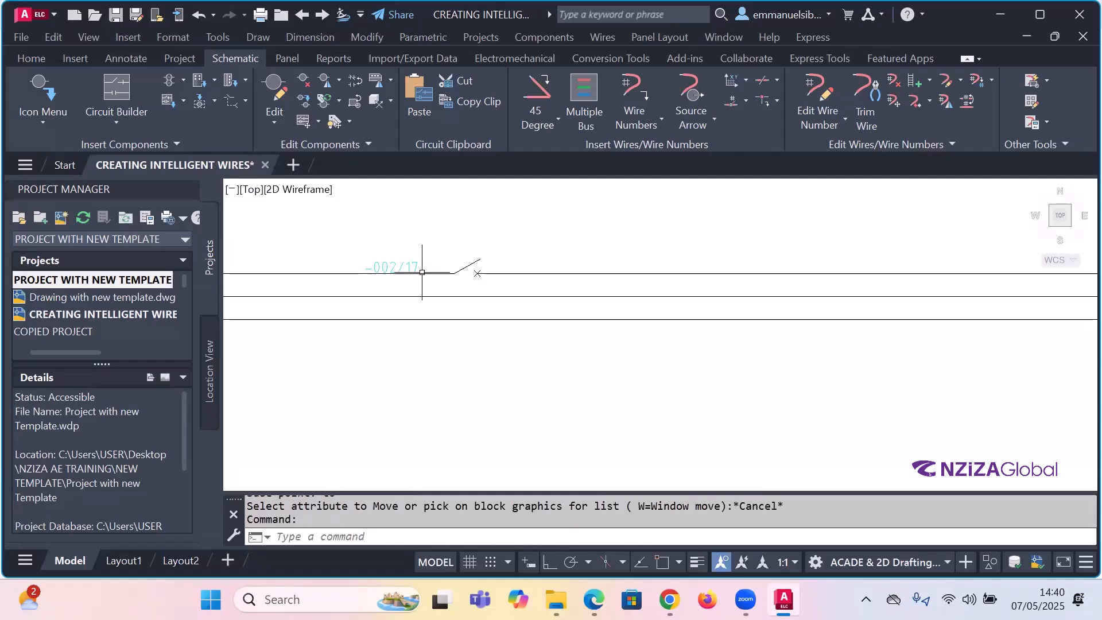
# - Sample the text size of tag -002/17 with Change Attribute Size, set the size to 20, and apply it to that single tag
pyautogui.click(349, 122)
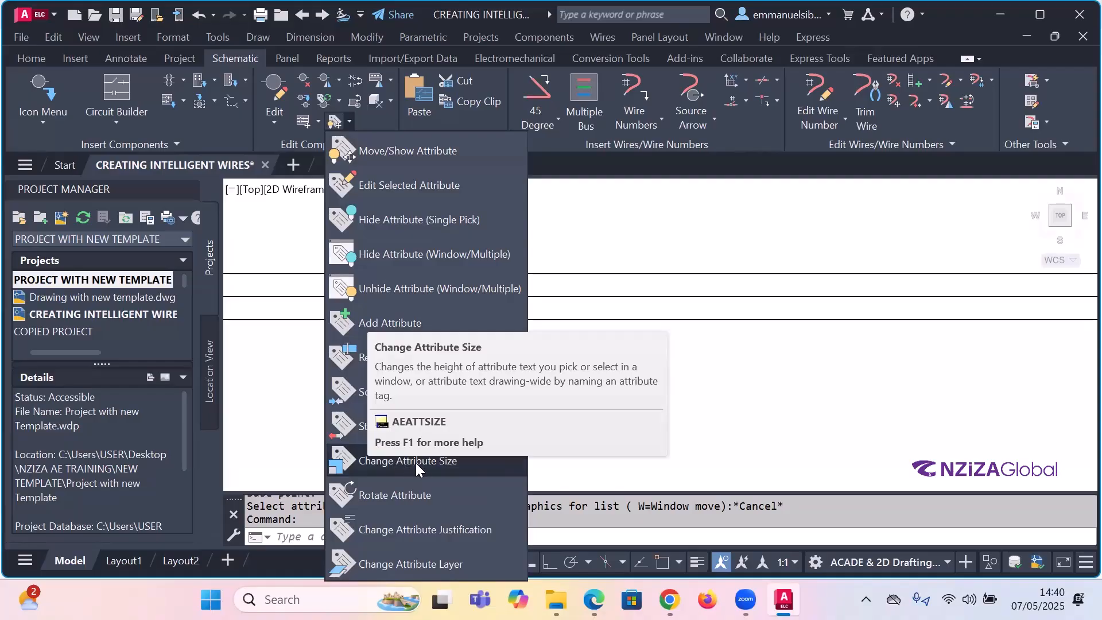
pyautogui.click(450, 463)
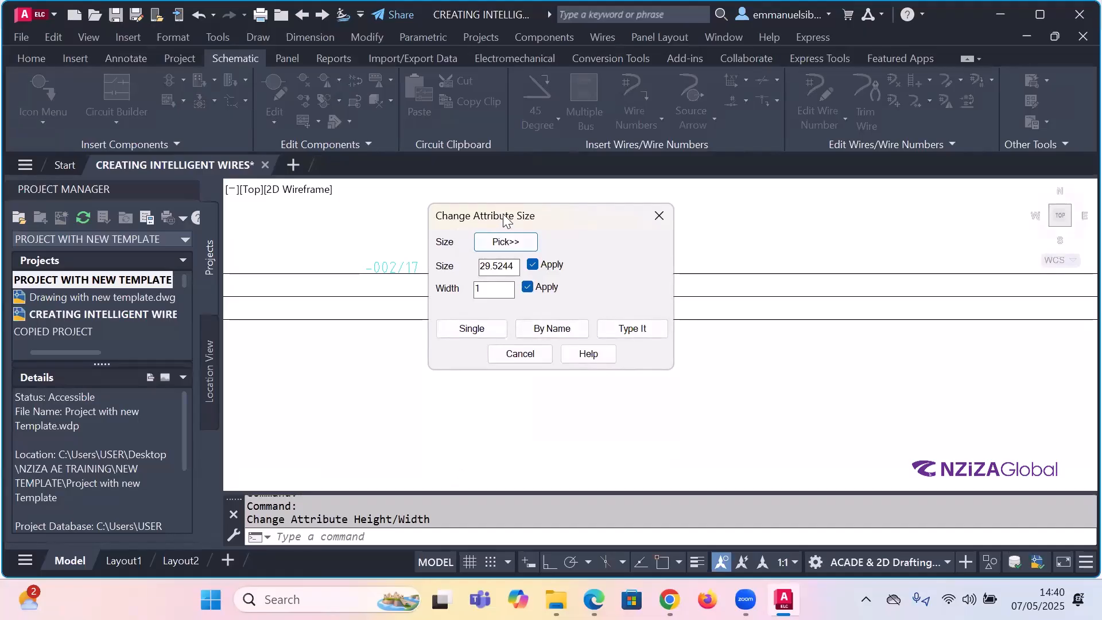
pyautogui.moveTo(505, 220); pyautogui.dragTo(689, 205)
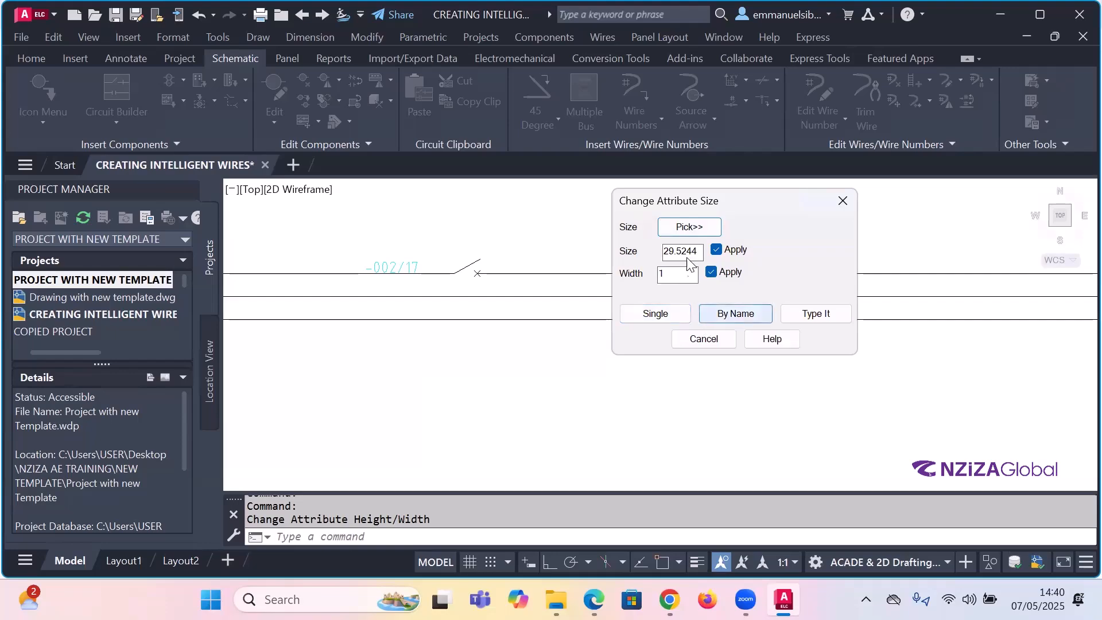
pyautogui.click(690, 229)
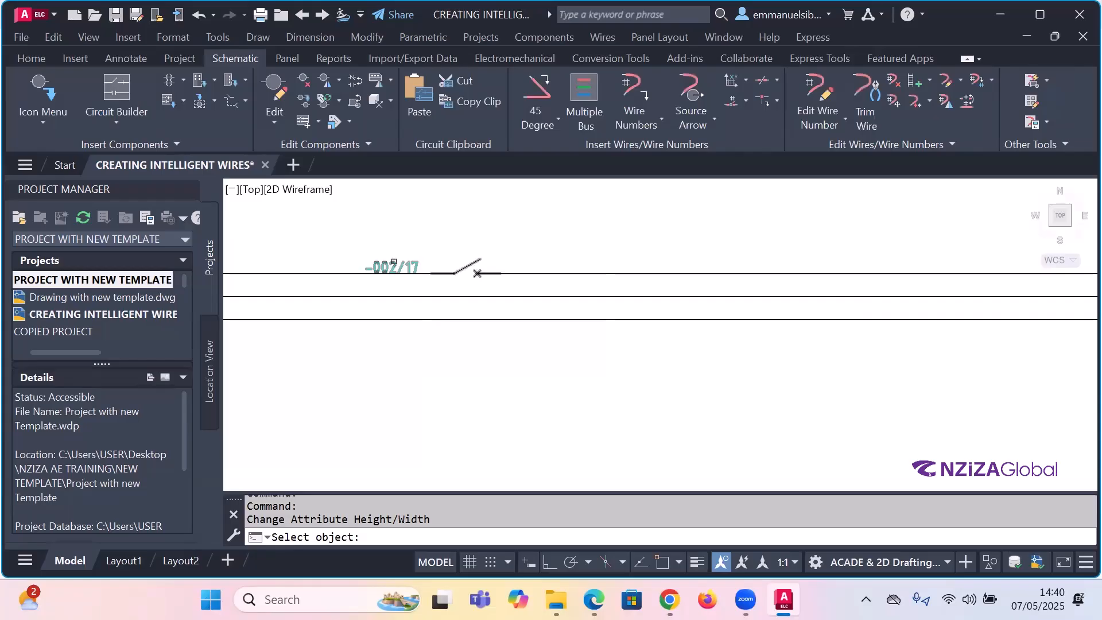
pyautogui.click(393, 267)
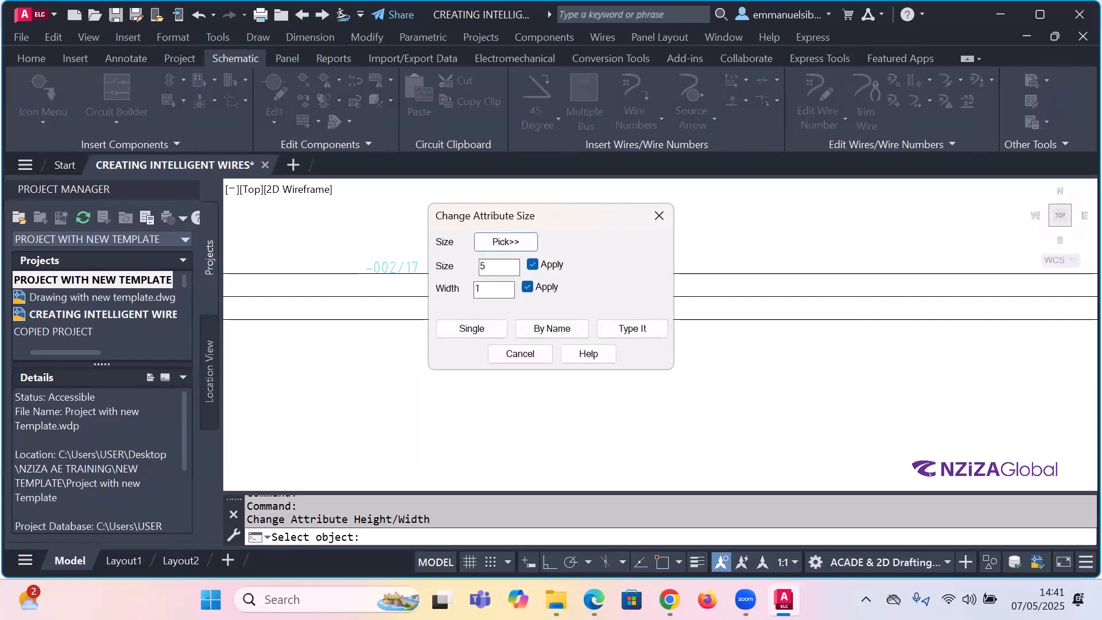
pyautogui.doubleClick(495, 266)
pyautogui.write('20')
pyautogui.click(495, 328)
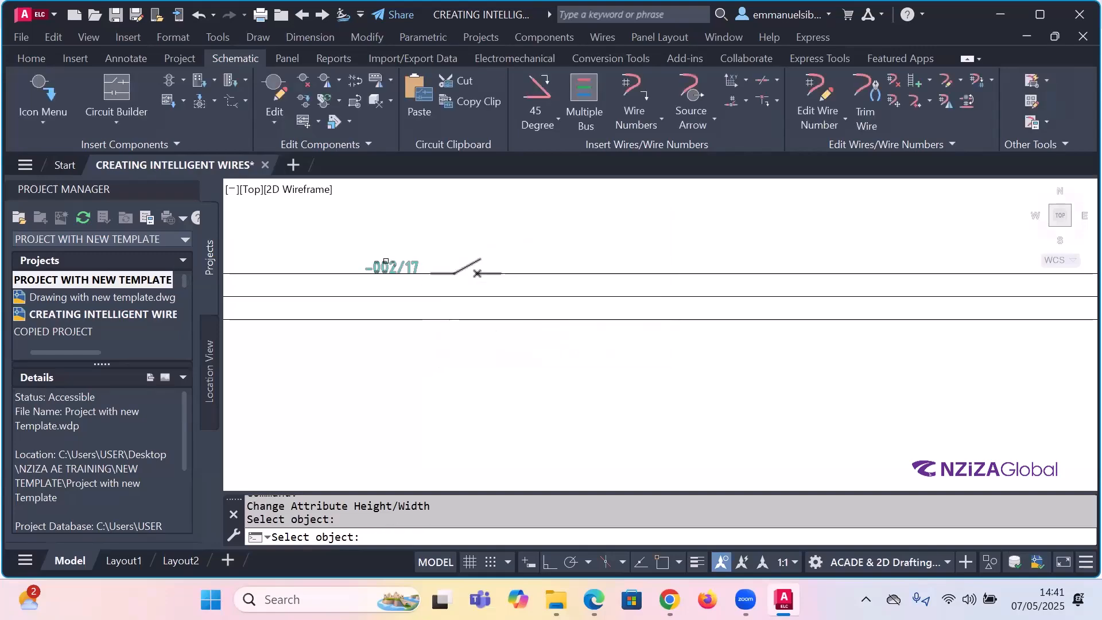
pyautogui.click(389, 263)
pyautogui.scroll(-2, 470, 287)
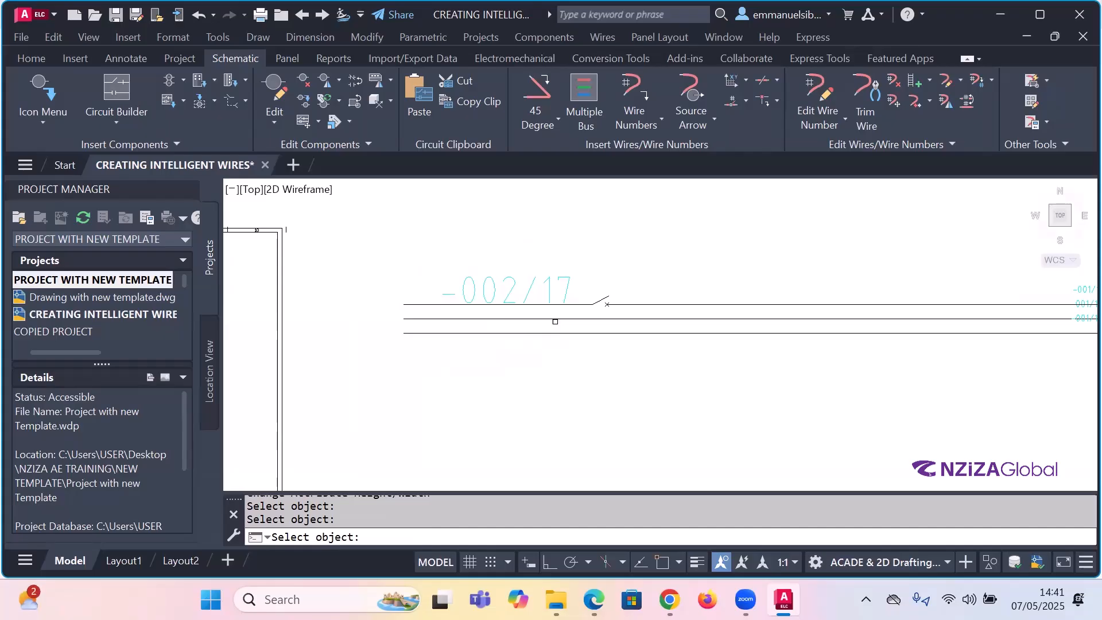
pyautogui.press('Escape')
pyautogui.click(597, 302)
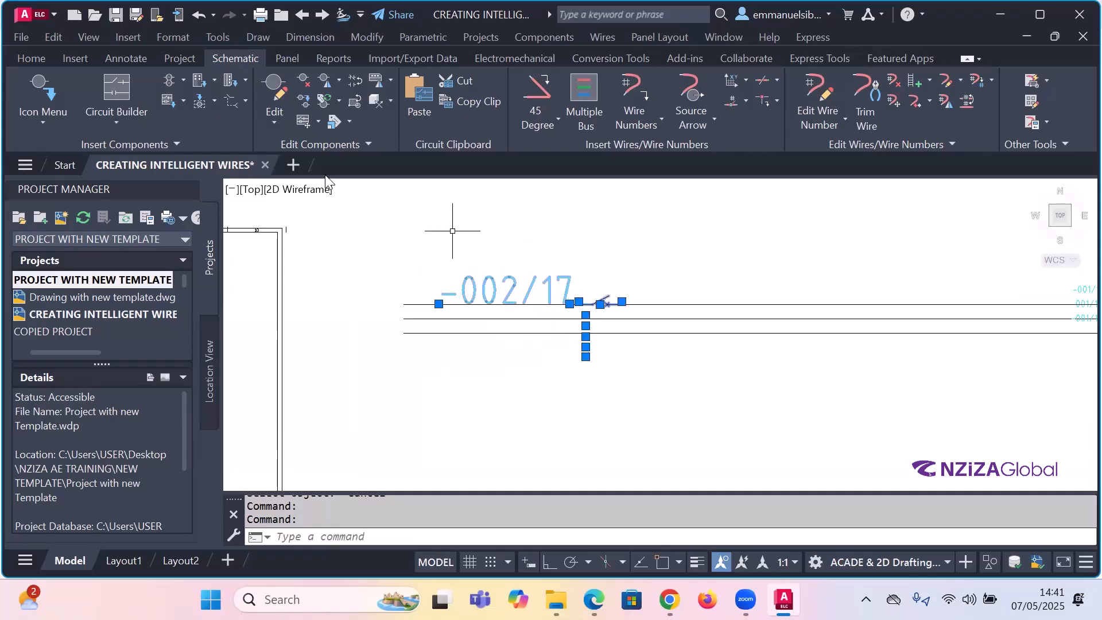
pyautogui.press('Escape')
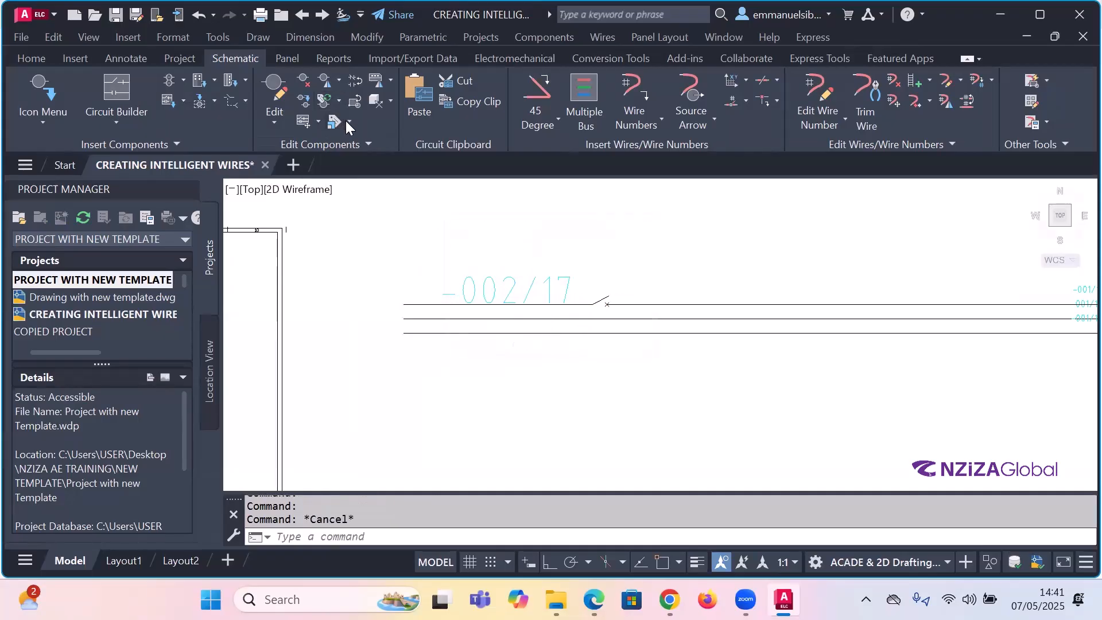
# - Sample the text size of tag -002/17 with Change Attribute Size, set the size to 5, and apply it to that single tag
pyautogui.click(345, 122)
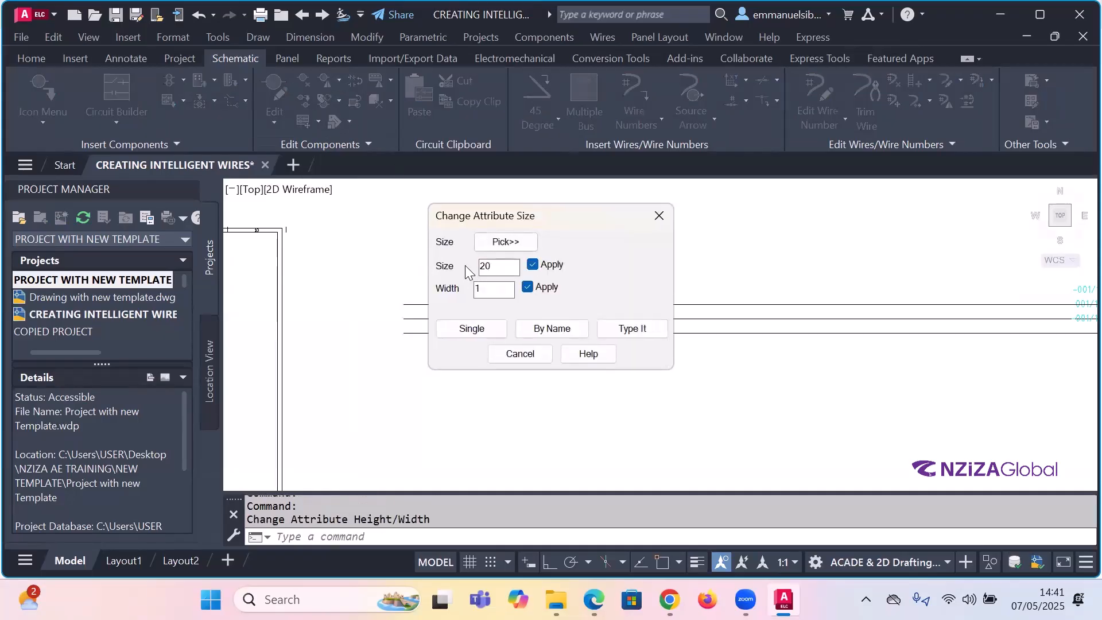
pyautogui.click(506, 243)
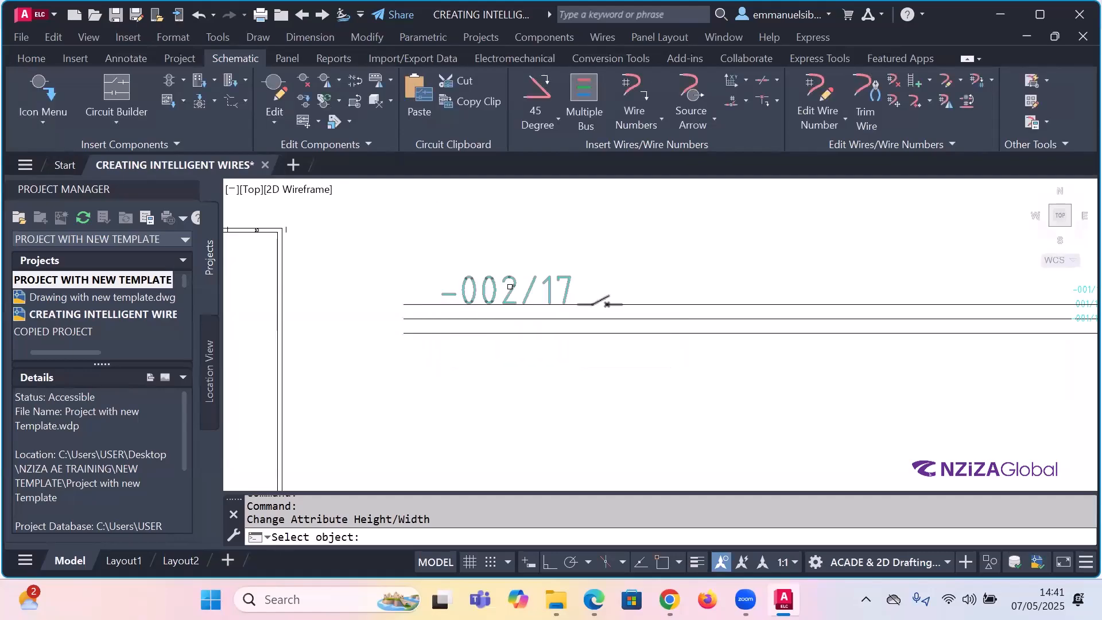
pyautogui.click(514, 283)
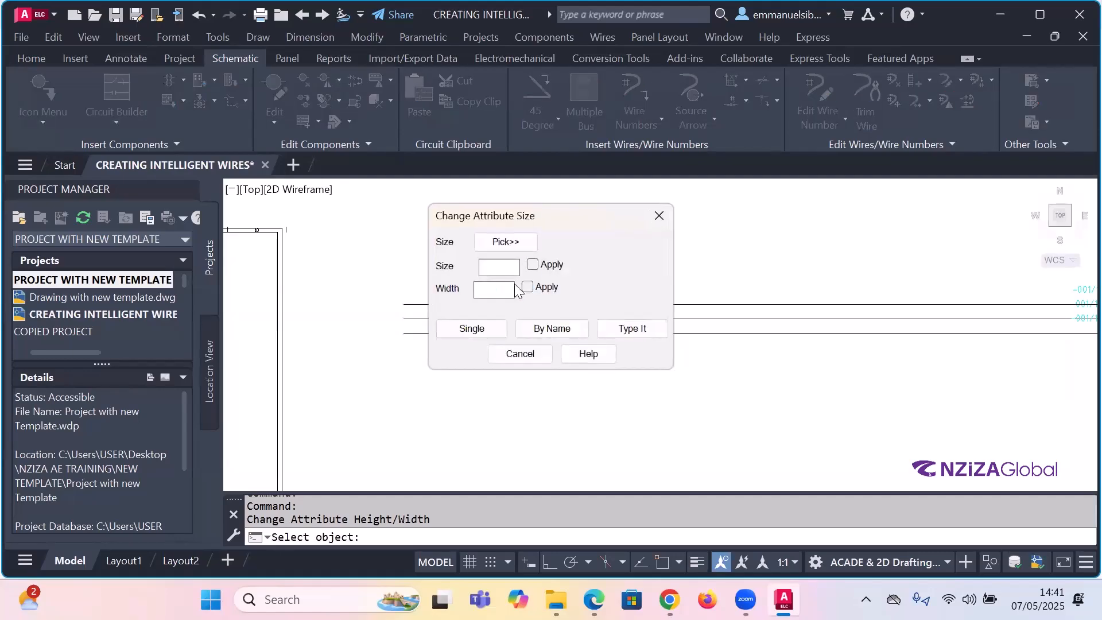
pyautogui.moveTo(492, 271); pyautogui.dragTo(441, 266)
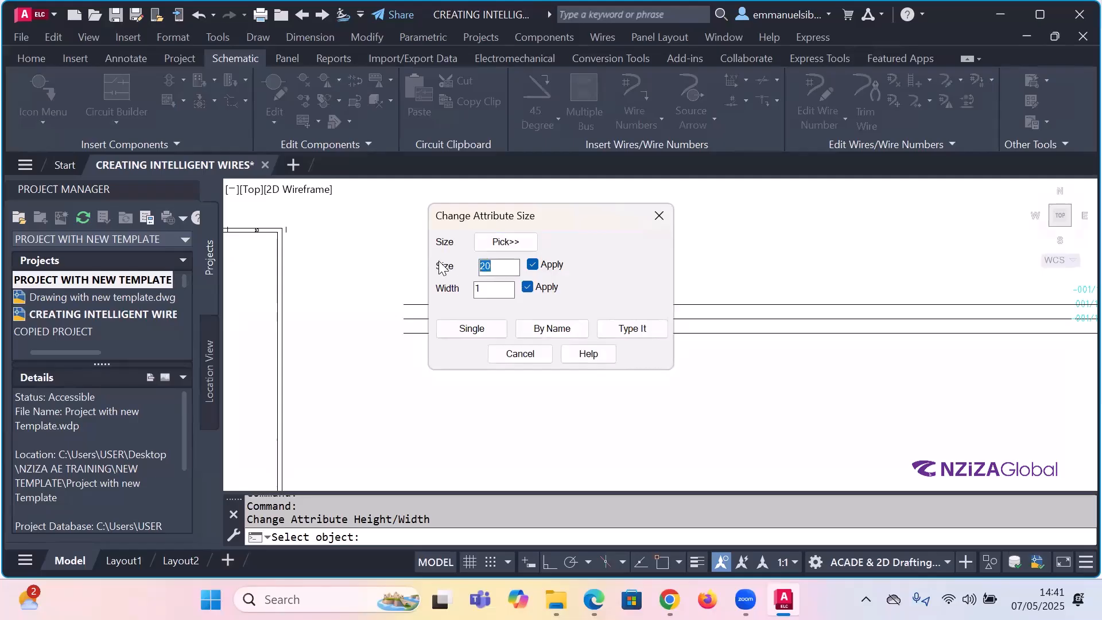
pyautogui.write('5')
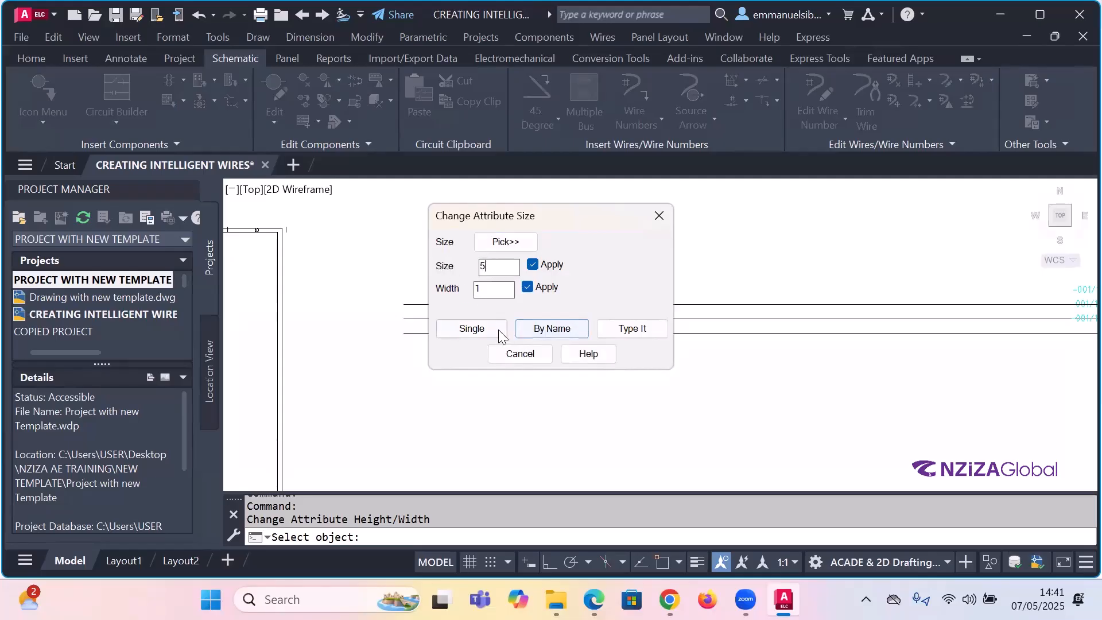
pyautogui.click(472, 329)
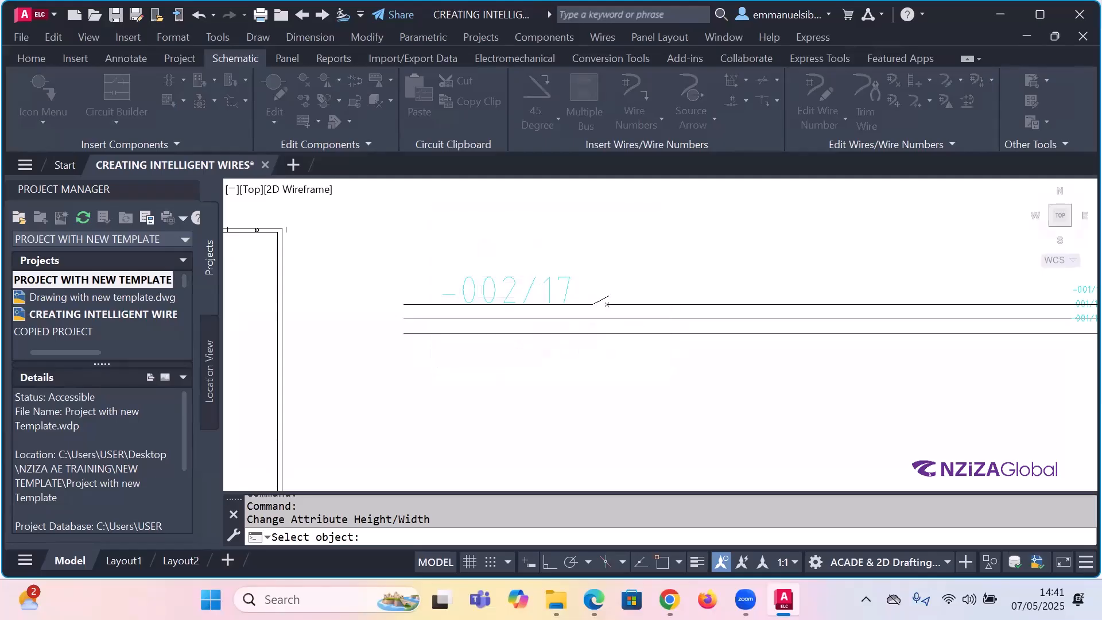
pyautogui.click(551, 290)
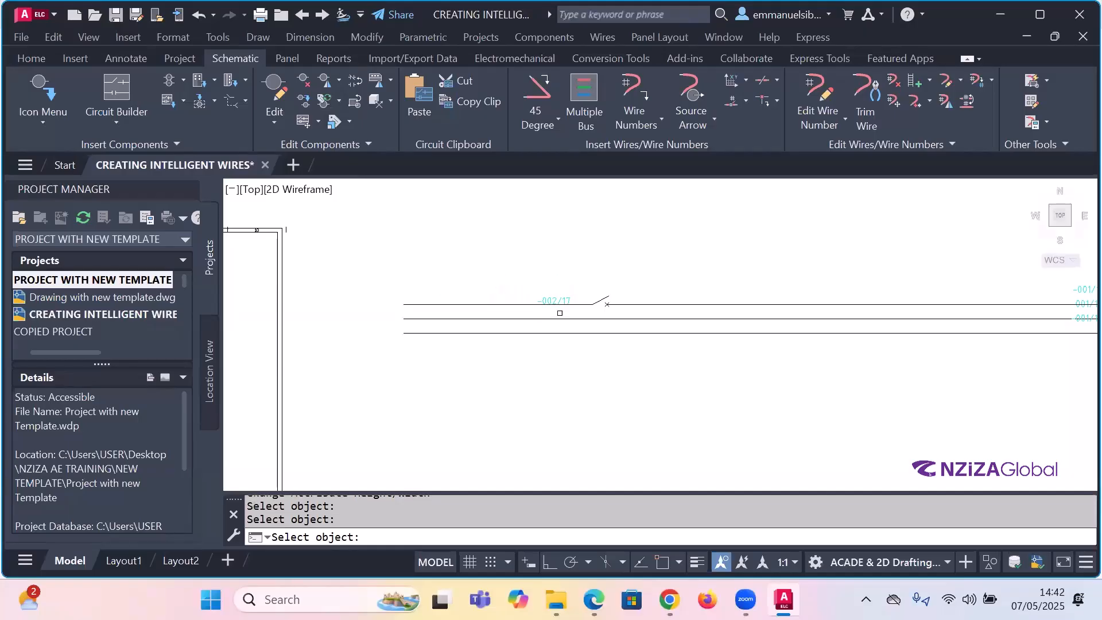
pyautogui.scroll(4, 559, 314)
pyautogui.press('Return')
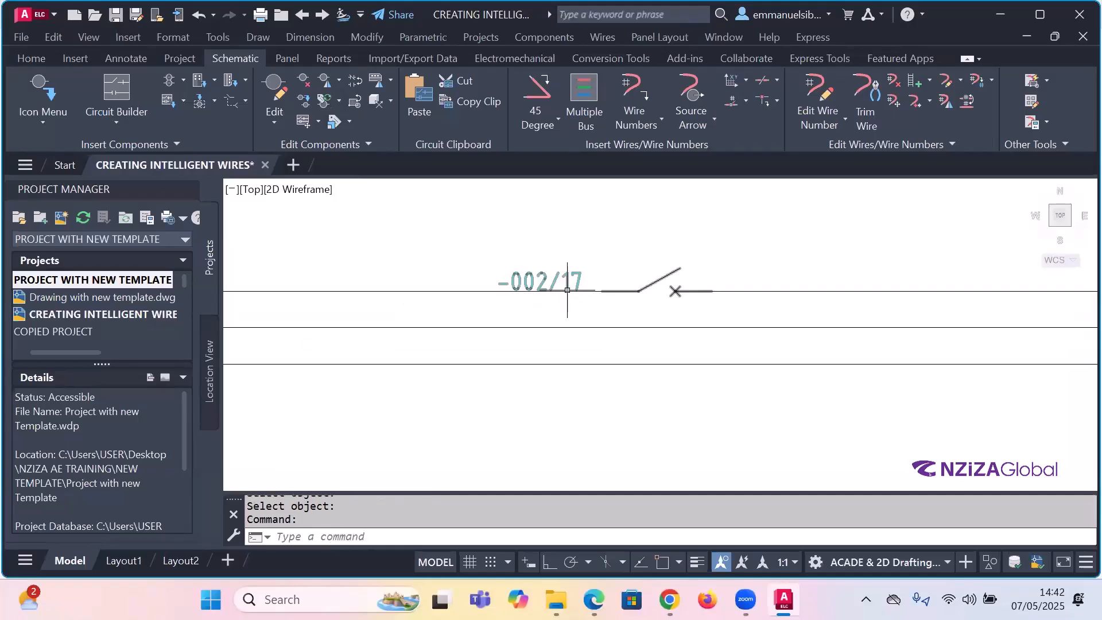
# - Rotate the -002/17 tag attribute through a full turn in 90-degree increments, back to its horizontal orientation above the wire
pyautogui.scroll(-2, 567, 281)
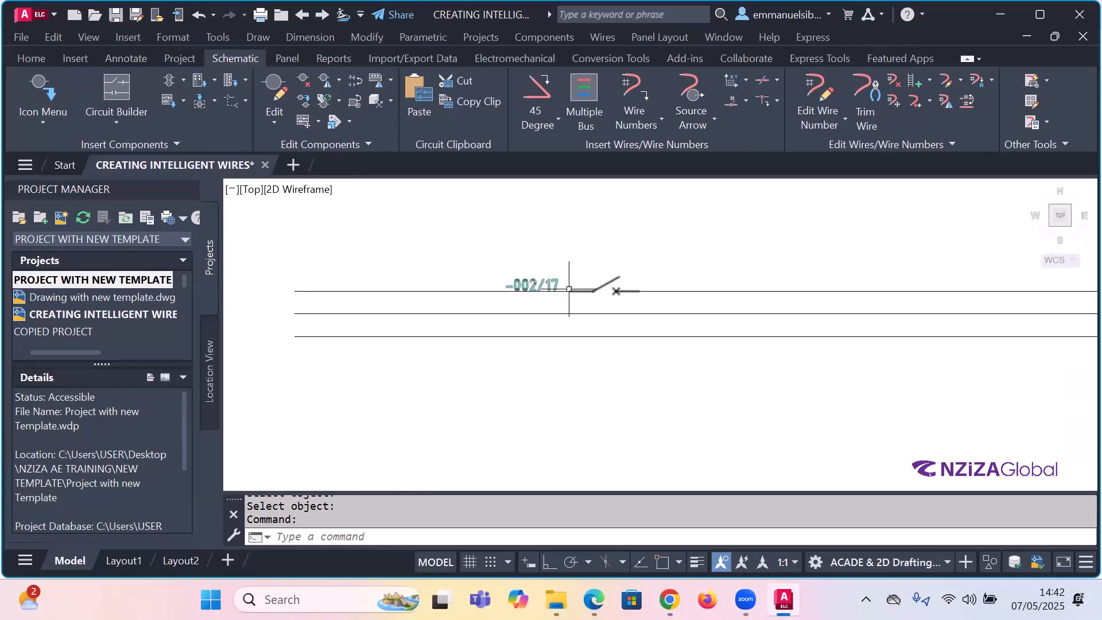
pyautogui.scroll(-2, 571, 287)
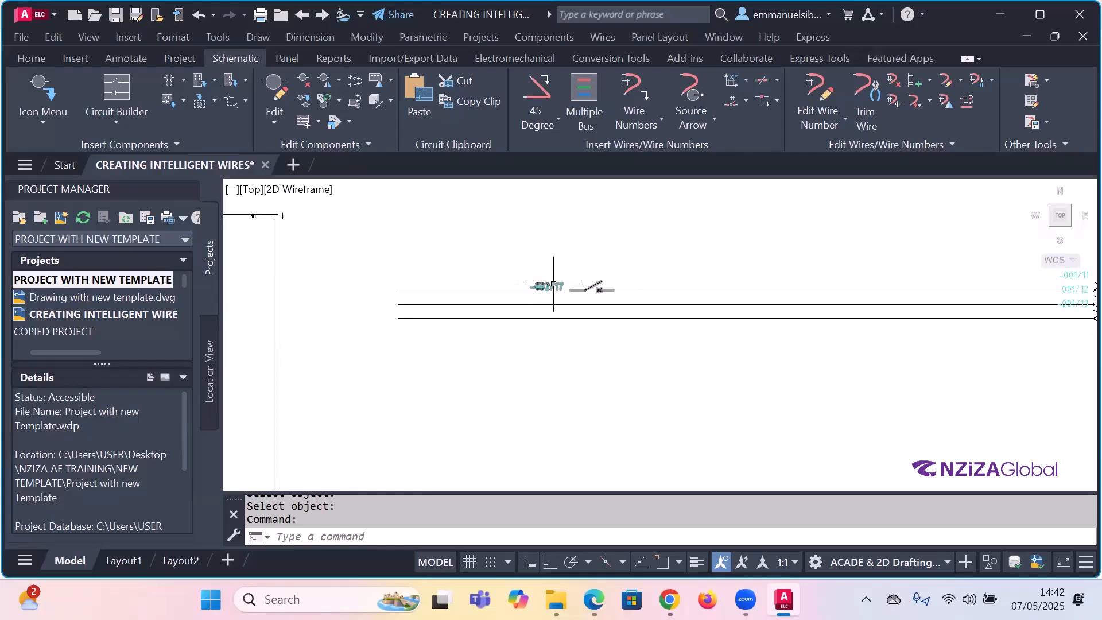
pyautogui.scroll(4, 554, 283)
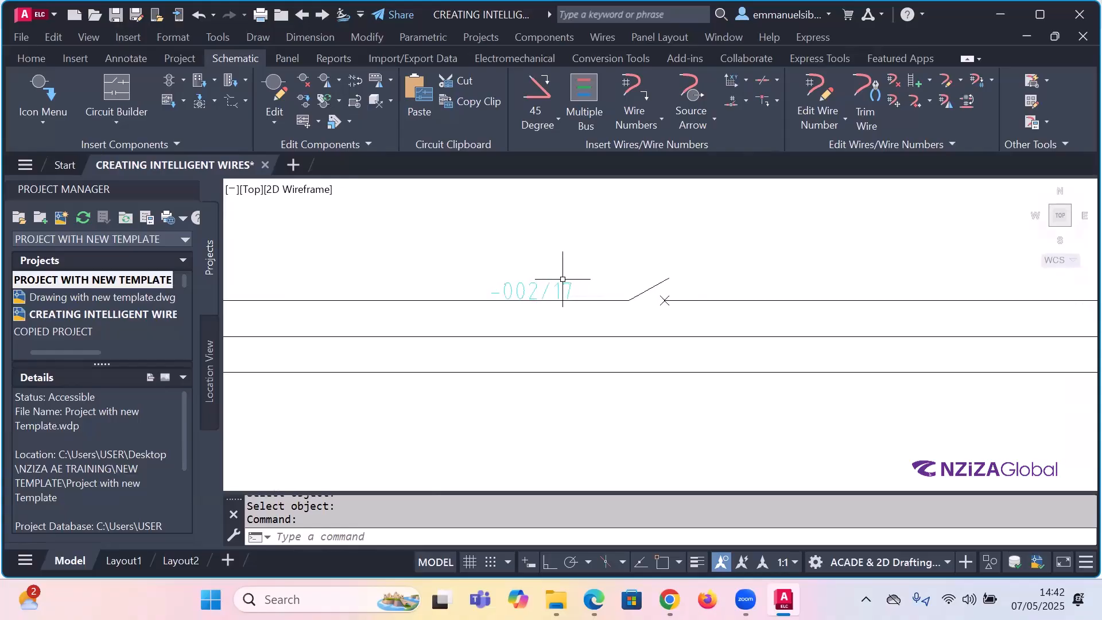
pyautogui.scroll(2, 555, 284)
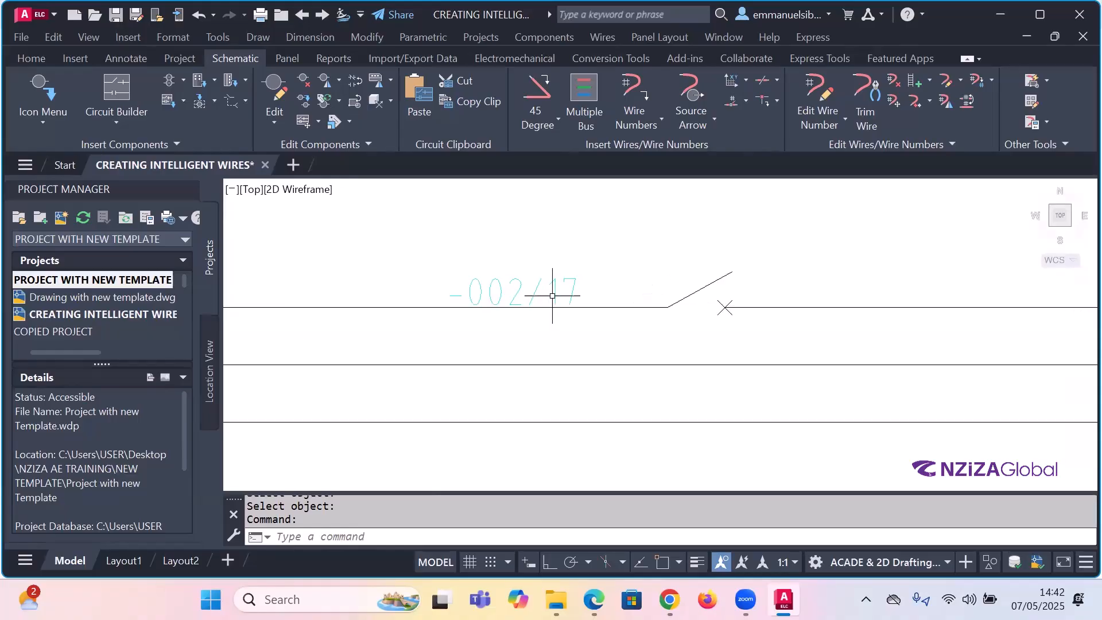
pyautogui.scroll(1, 552, 296)
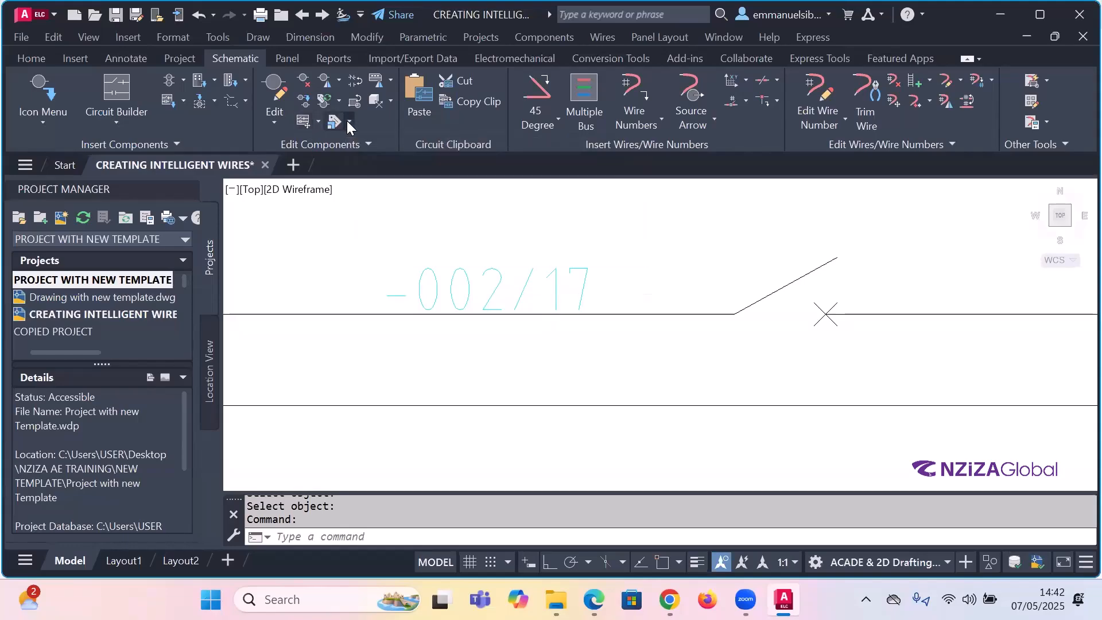
pyautogui.click(346, 121)
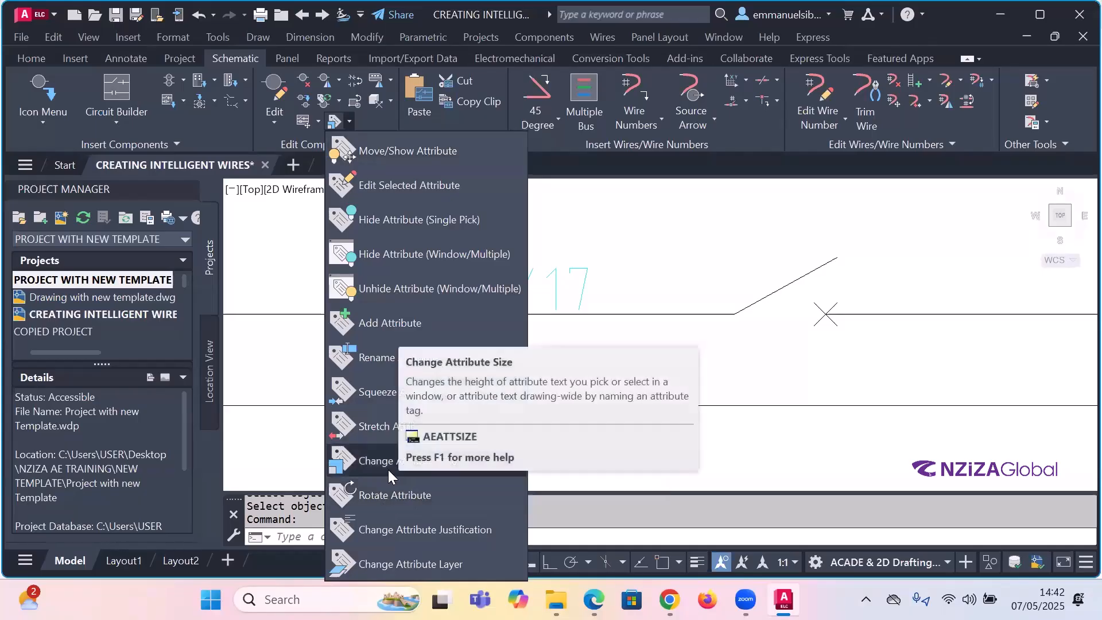
pyautogui.click(413, 493)
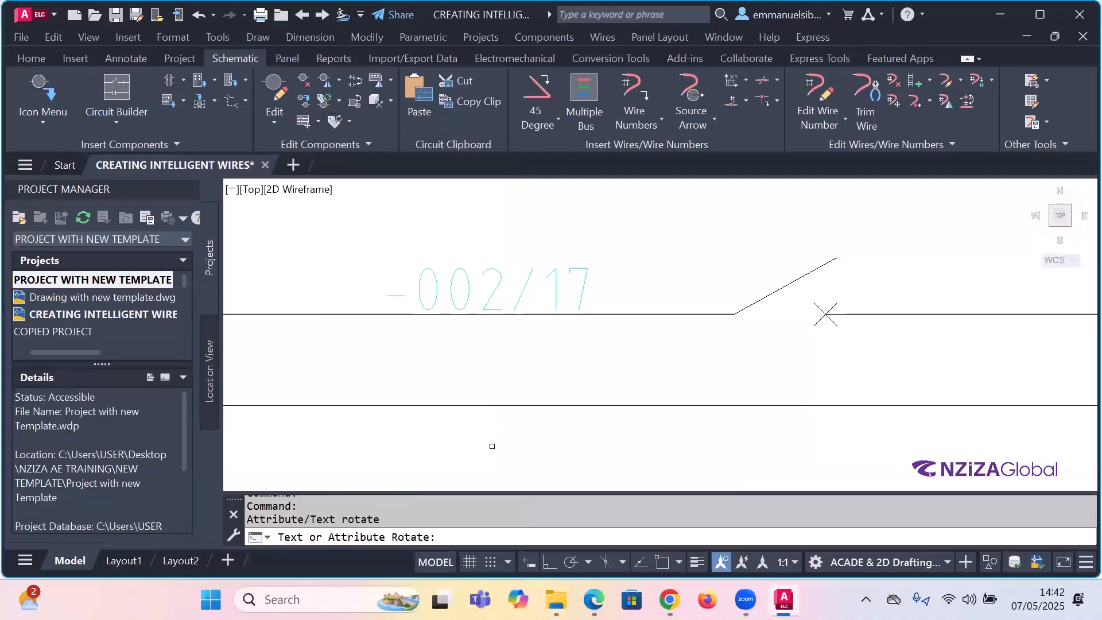
pyautogui.click(579, 294)
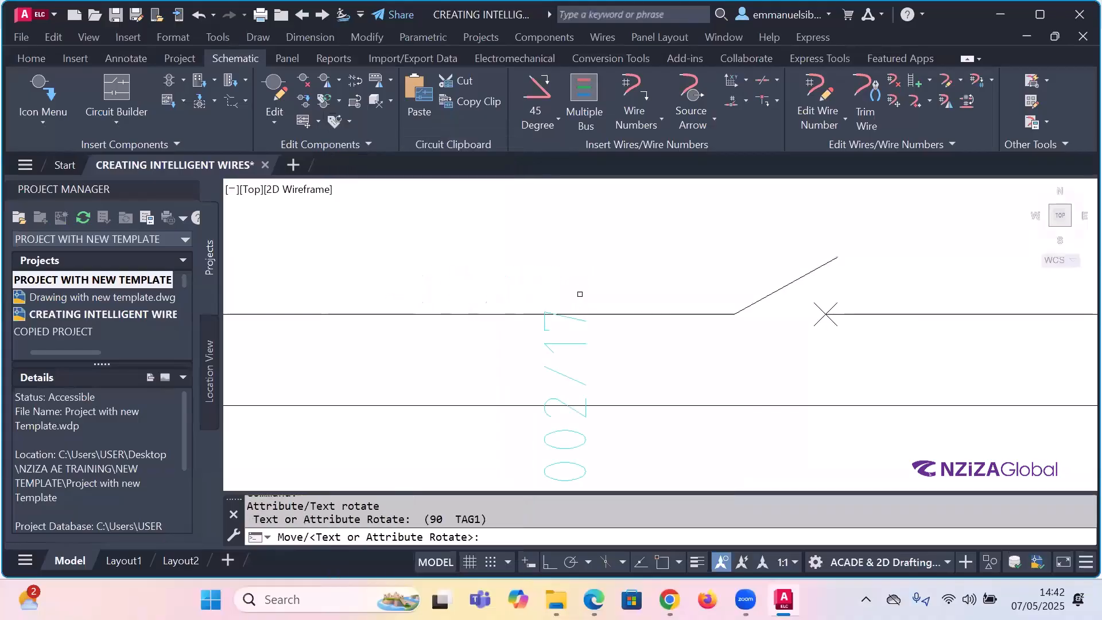
pyautogui.click(567, 344)
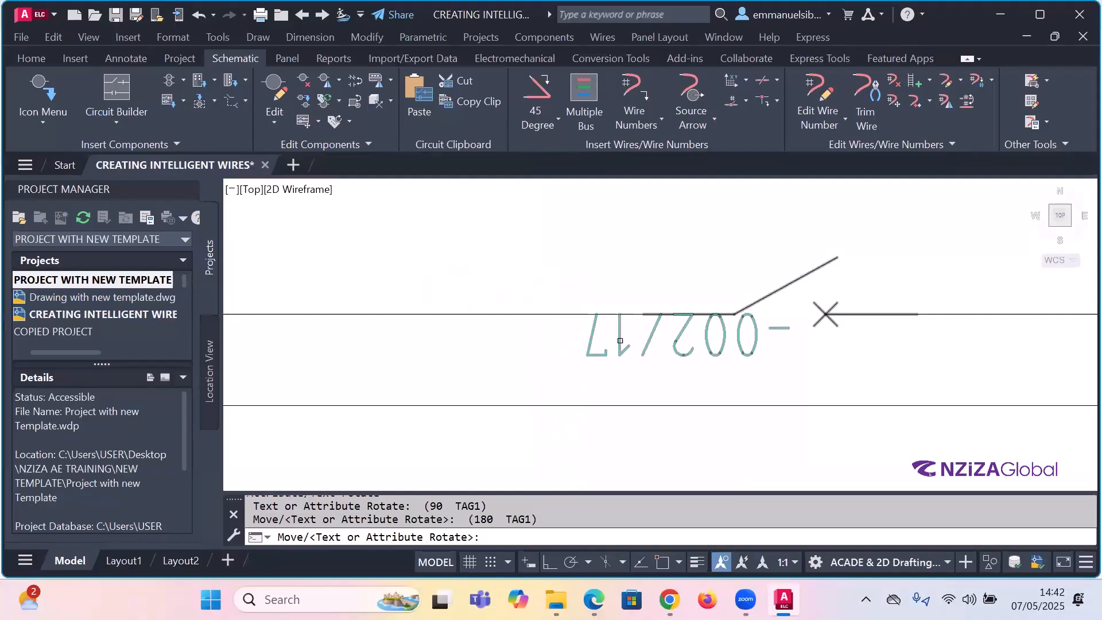
pyautogui.click(620, 341)
pyautogui.click(628, 304)
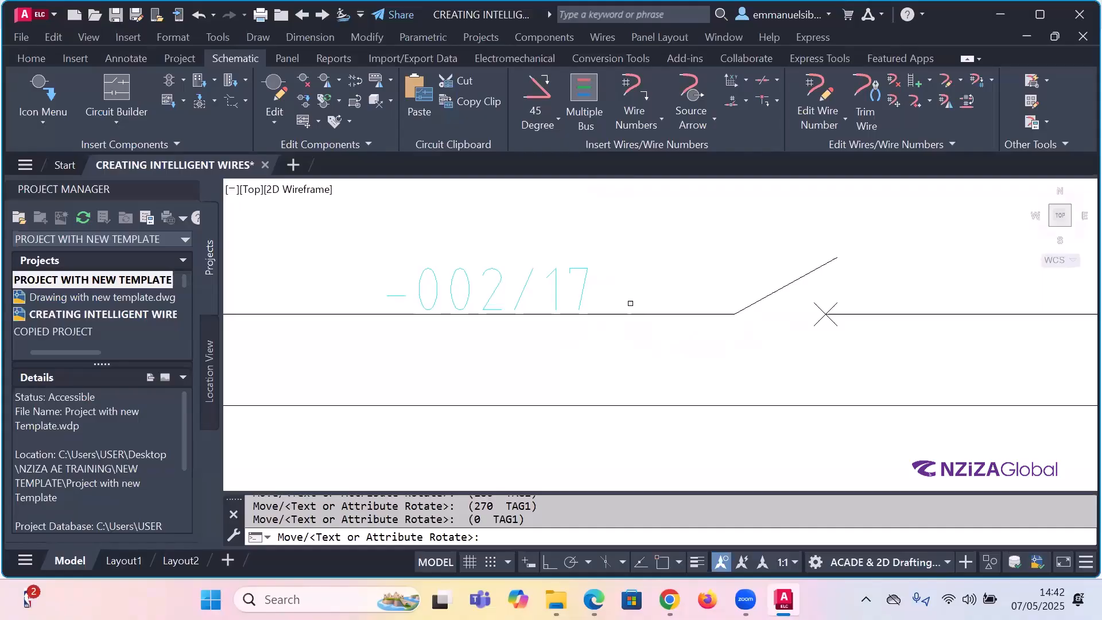
pyautogui.press('Escape')
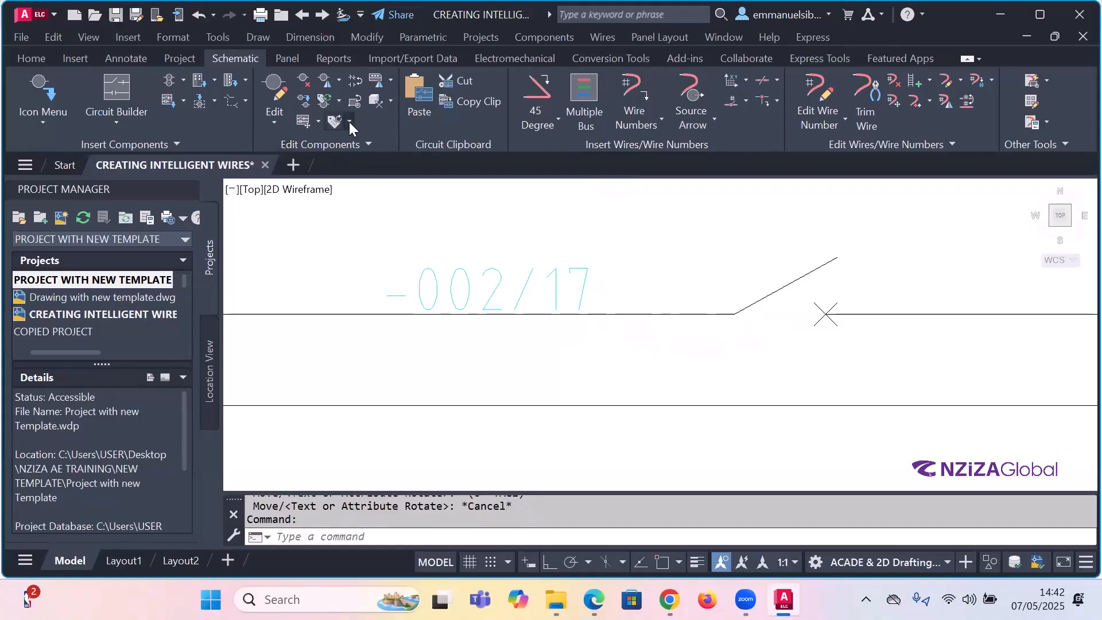
# - Examine the justification options offered by Change Attribute Justification, and leave the command without applying any
pyautogui.click(349, 122)
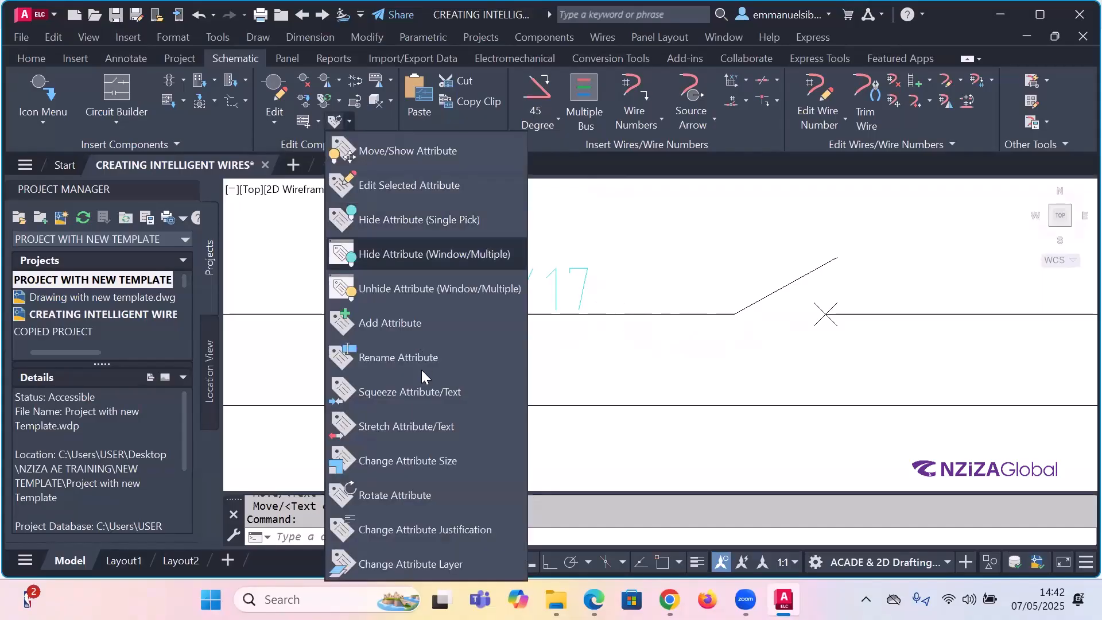
pyautogui.click(404, 529)
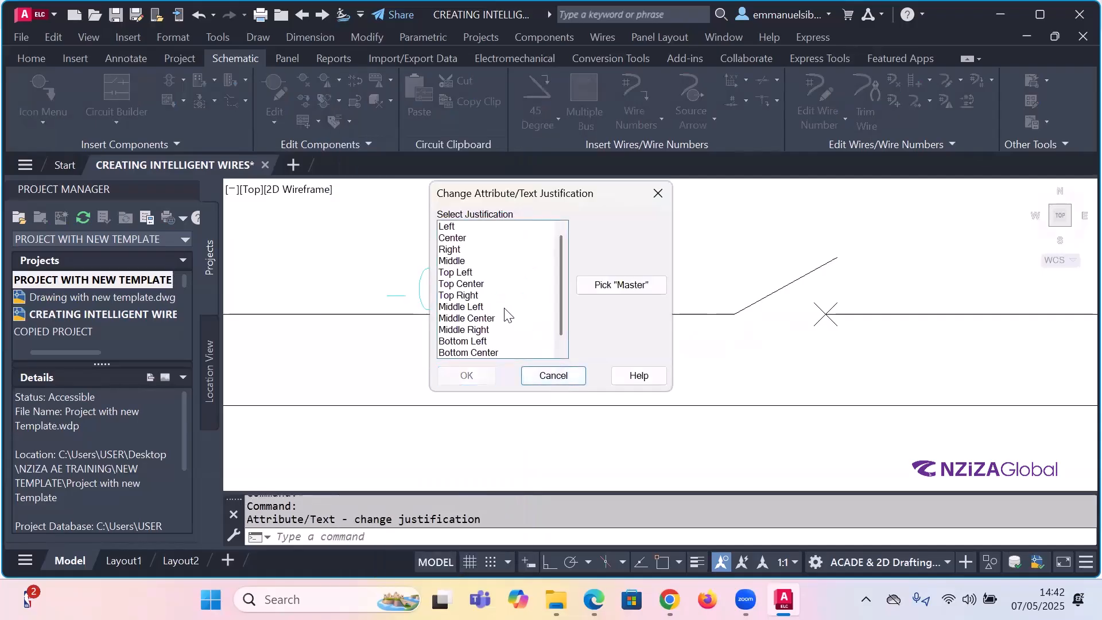
pyautogui.scroll(-1, 482, 307)
pyautogui.scroll(1, 479, 296)
pyautogui.click(551, 376)
pyautogui.scroll(-4, 547, 342)
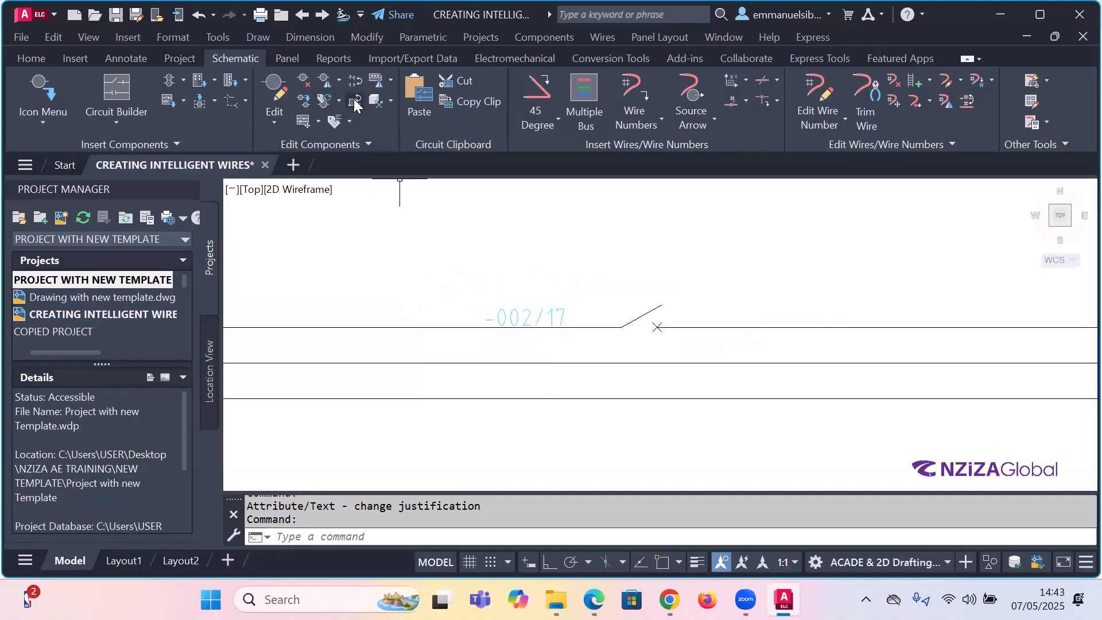
pyautogui.click(331, 121)
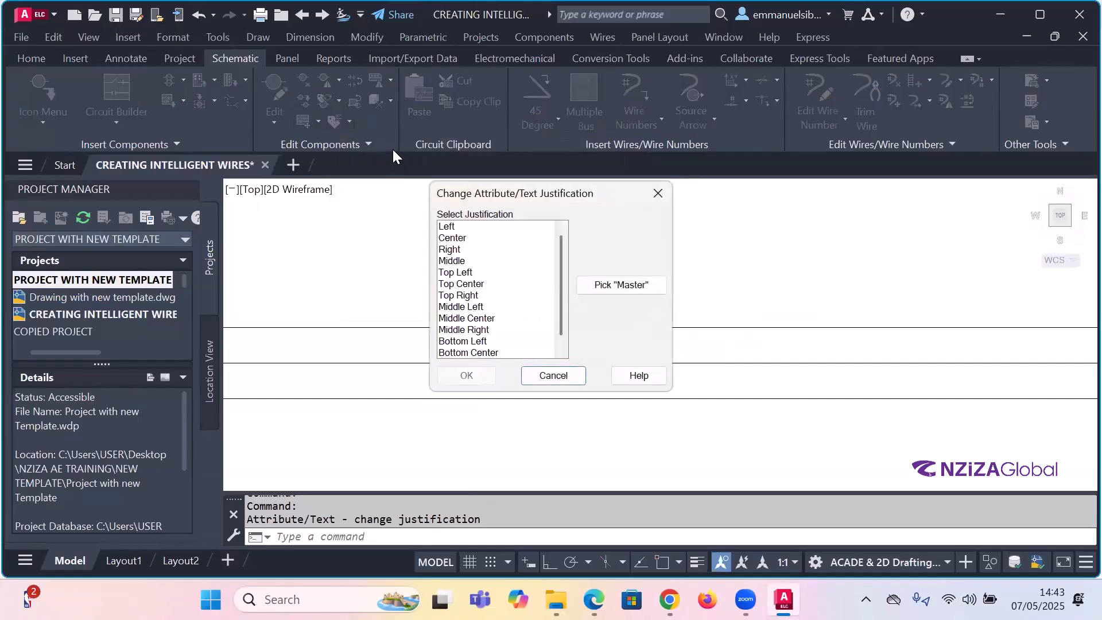
pyautogui.click(569, 376)
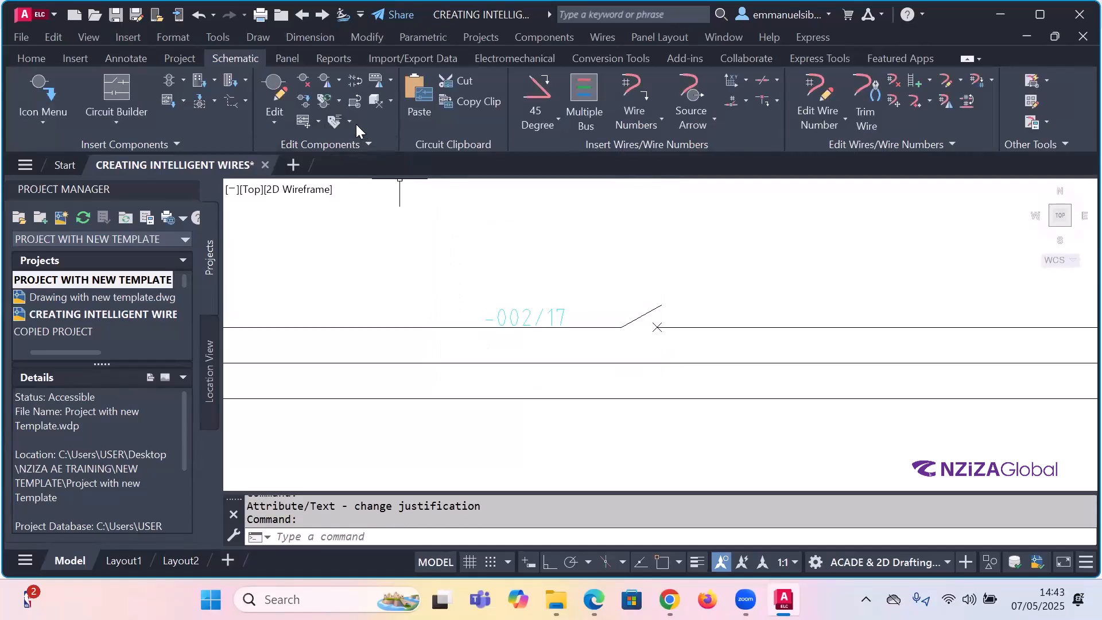
pyautogui.click(350, 122)
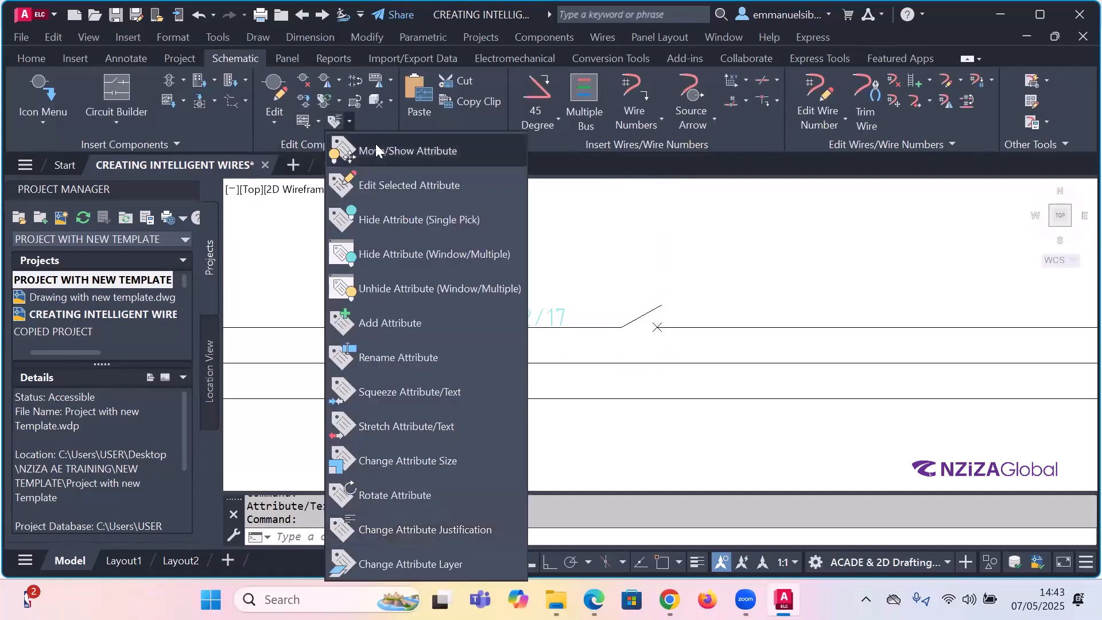
pyautogui.click(375, 148)
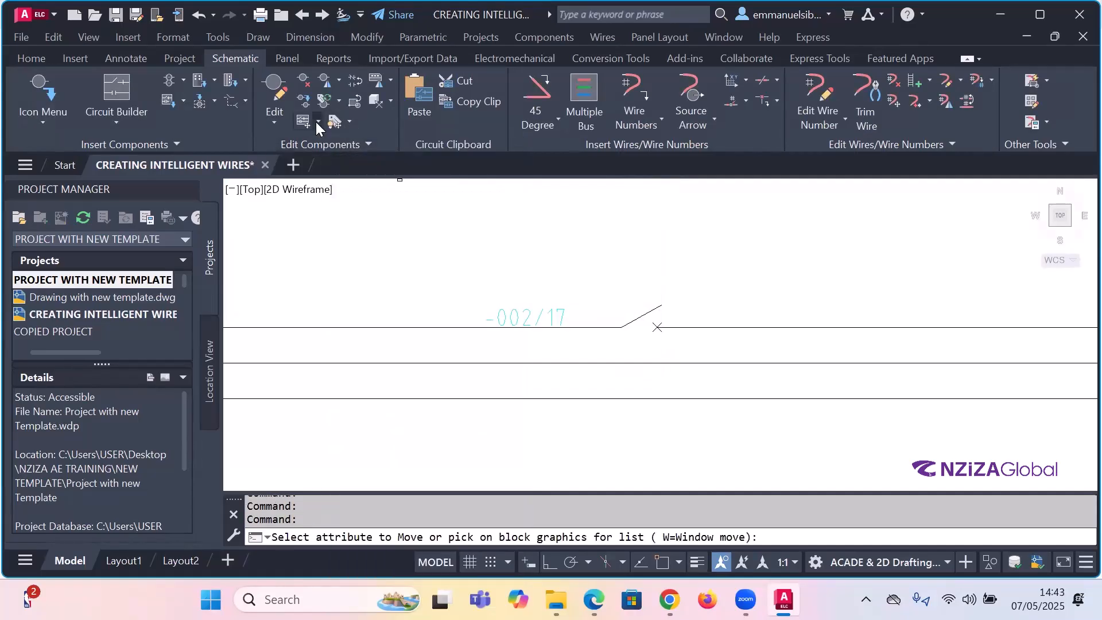
pyautogui.click(318, 121)
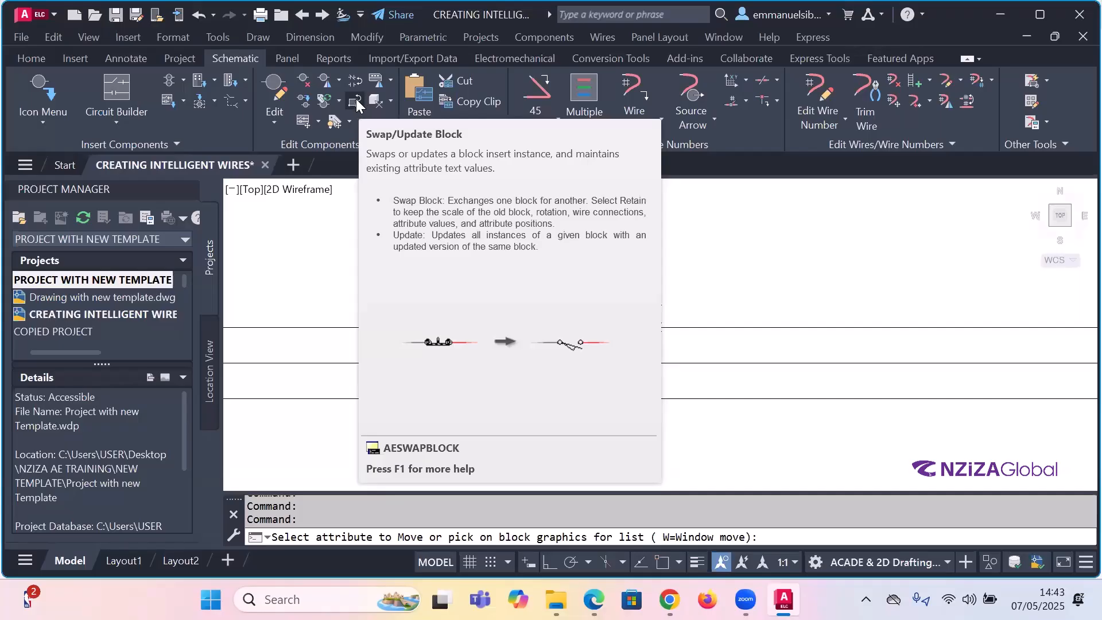
# - Configure Swap/Update Block to swap one block at a time, picking the new block from the icon menu with the old block scale retained
pyautogui.click(356, 104)
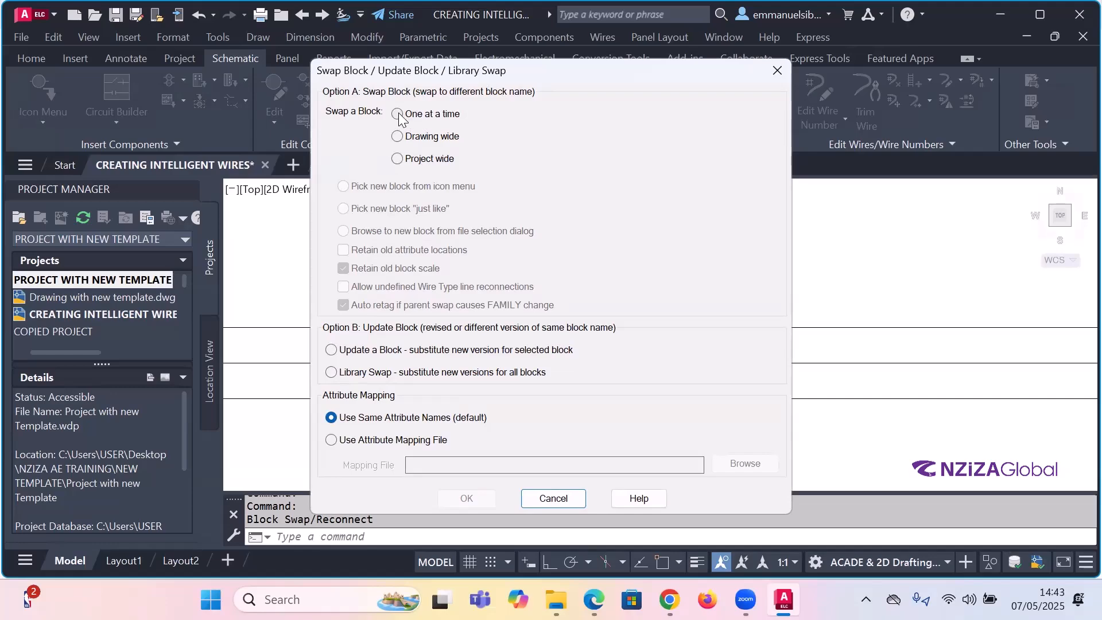
pyautogui.click(398, 160)
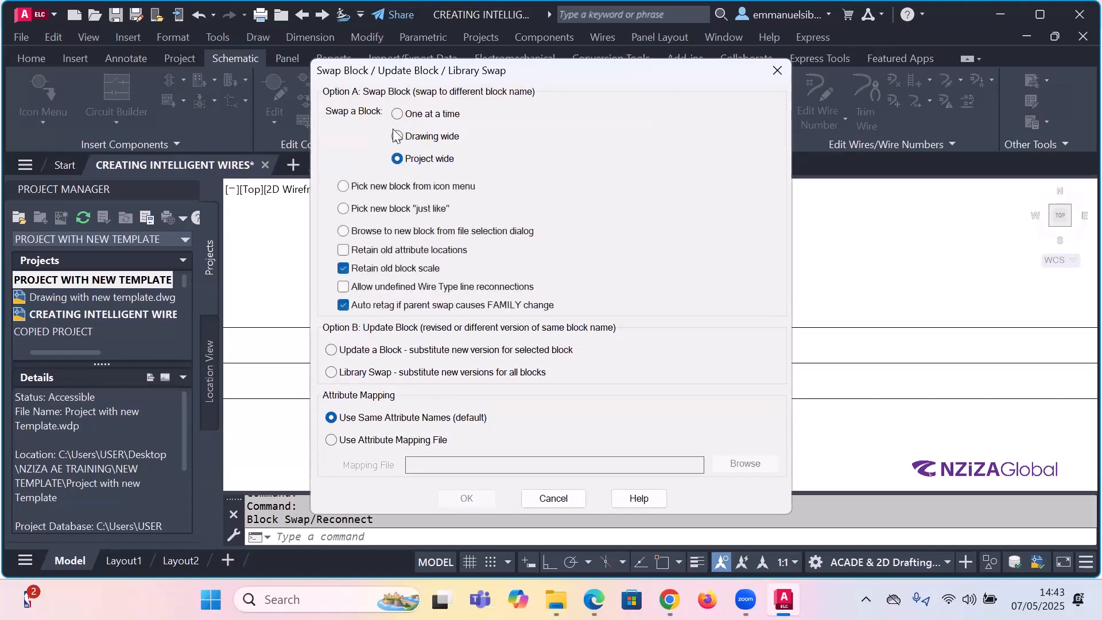
pyautogui.click(402, 137)
pyautogui.click(398, 115)
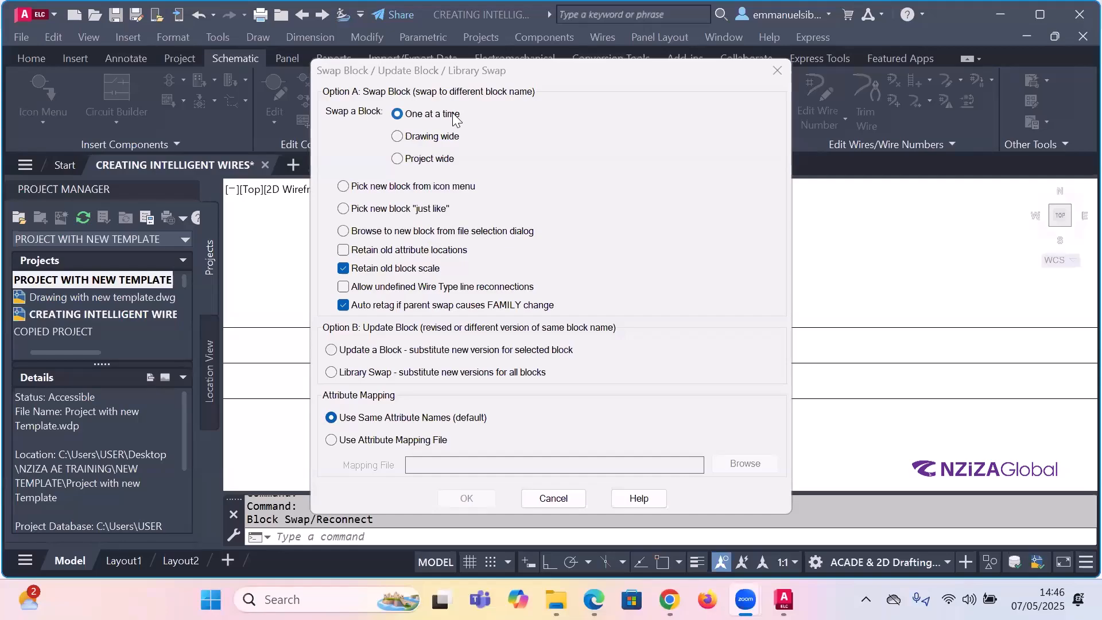
pyautogui.click(354, 189)
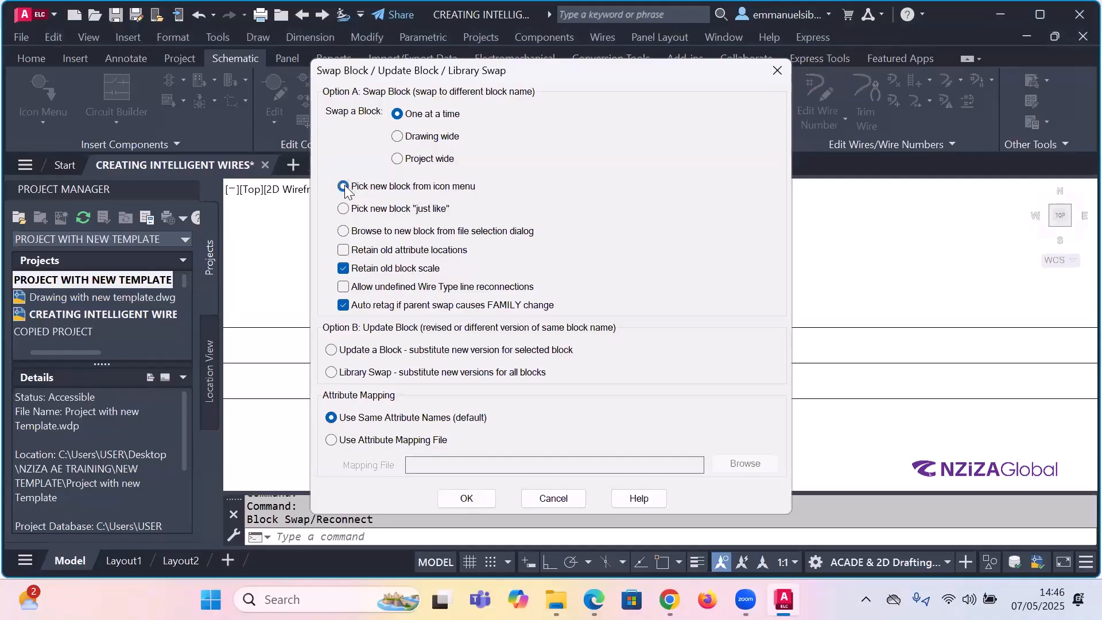
pyautogui.click(401, 110)
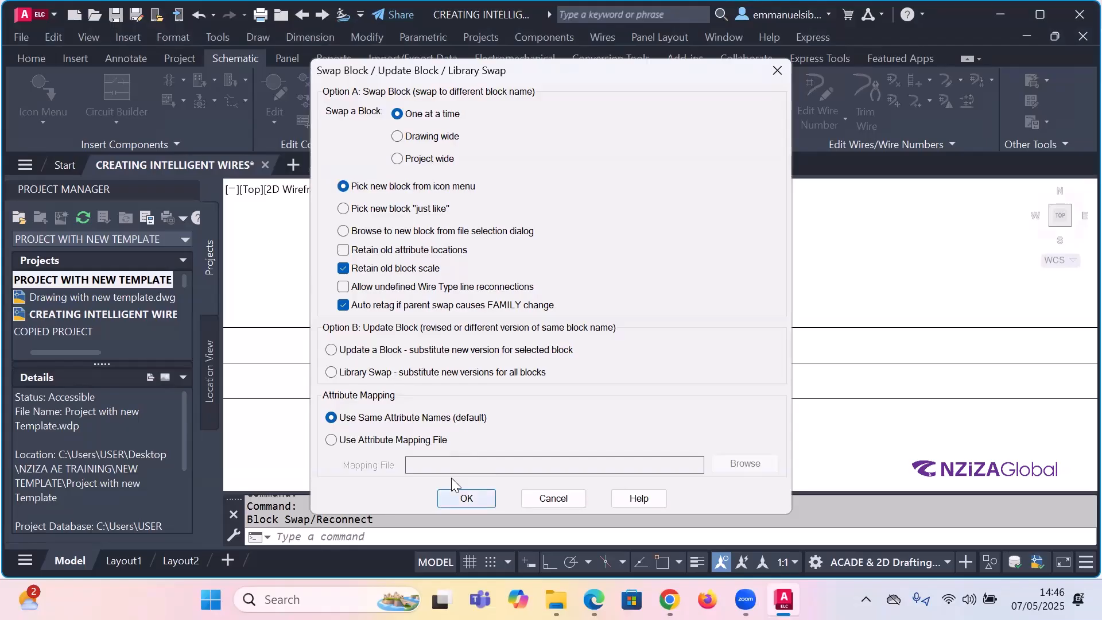
pyautogui.press('Return')
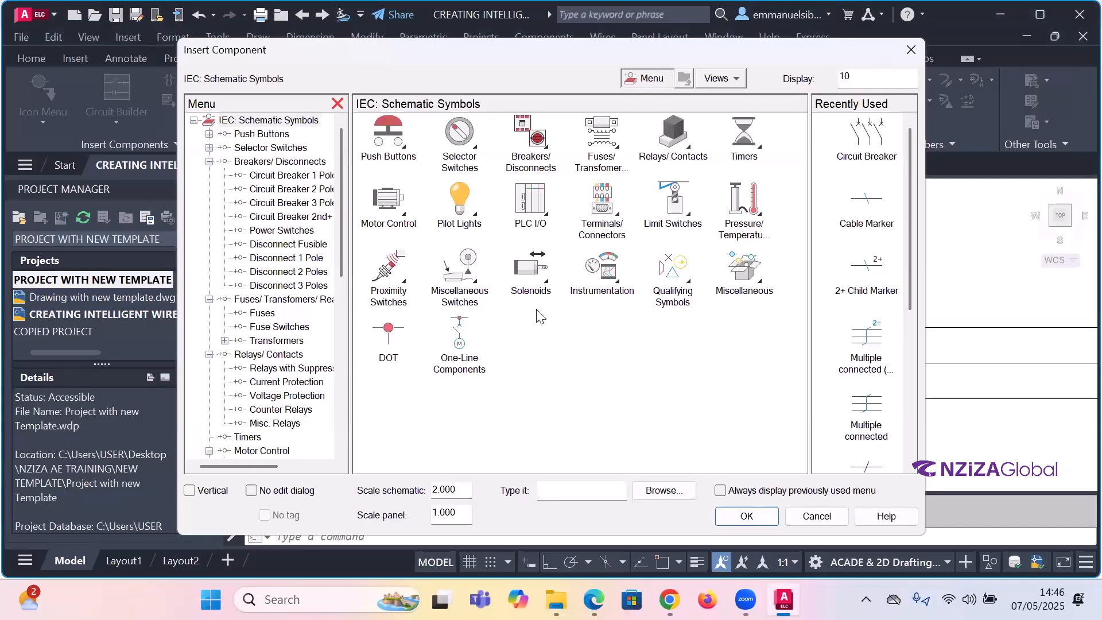
# - Swap circuit breaker -002/17 on the upper wire for a Red Light from the standard pilot lights
pyautogui.click(481, 220)
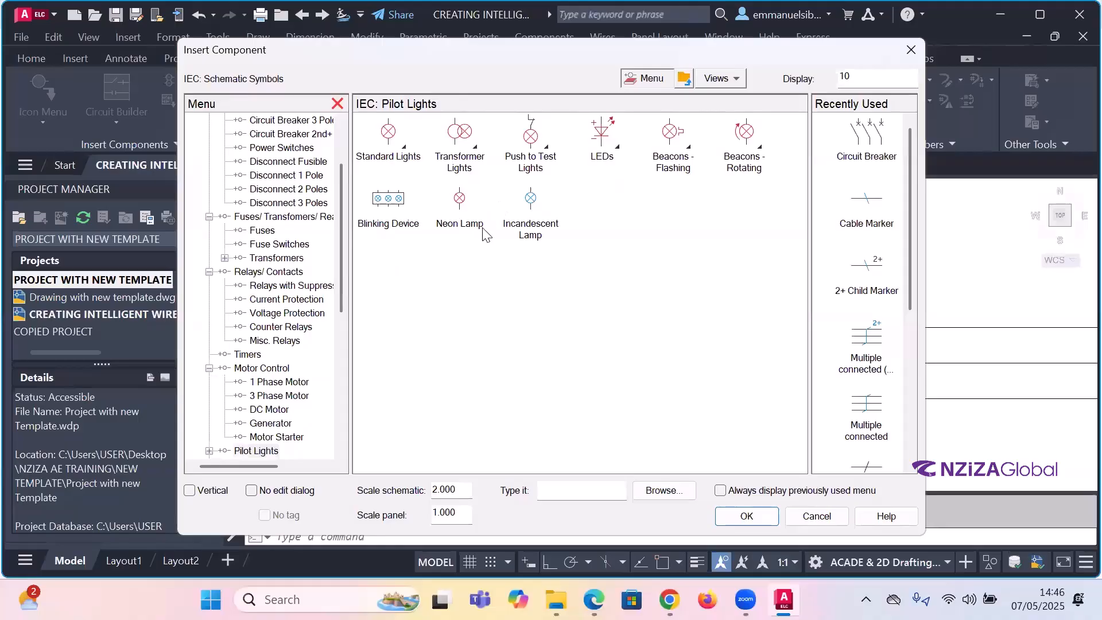
pyautogui.click(409, 156)
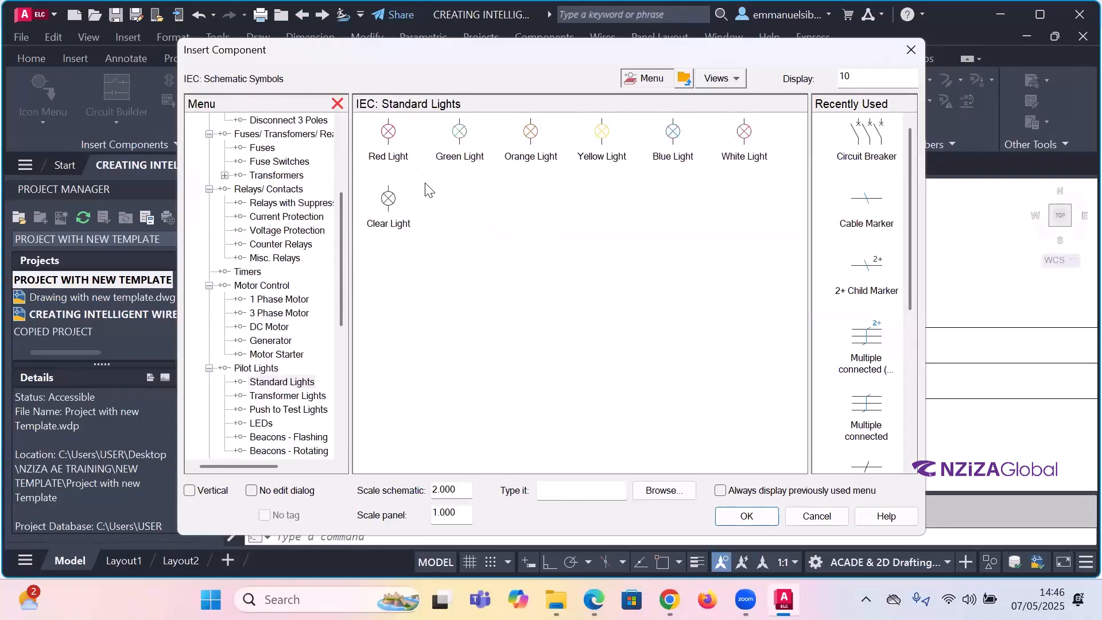
pyautogui.doubleClick(394, 155)
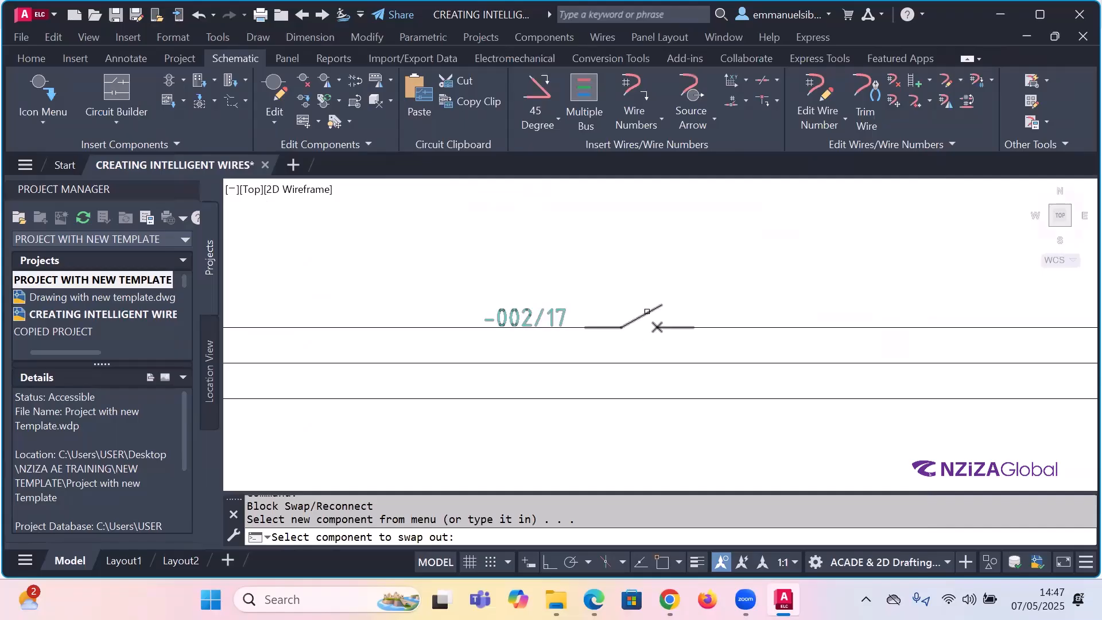
pyautogui.click(646, 312)
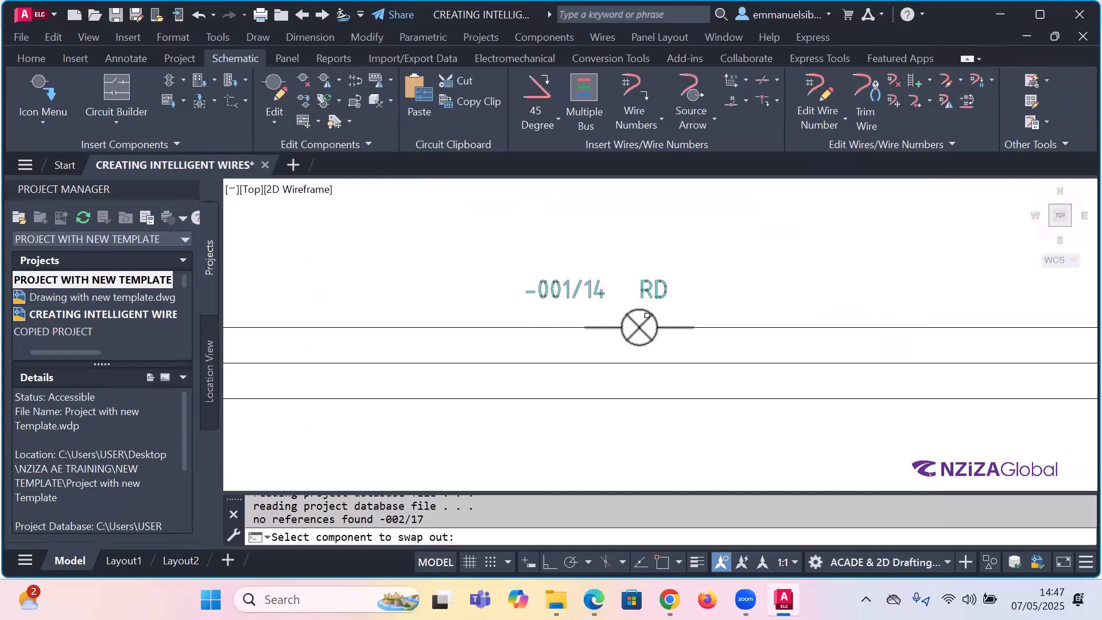
pyautogui.scroll(-4, 519, 282)
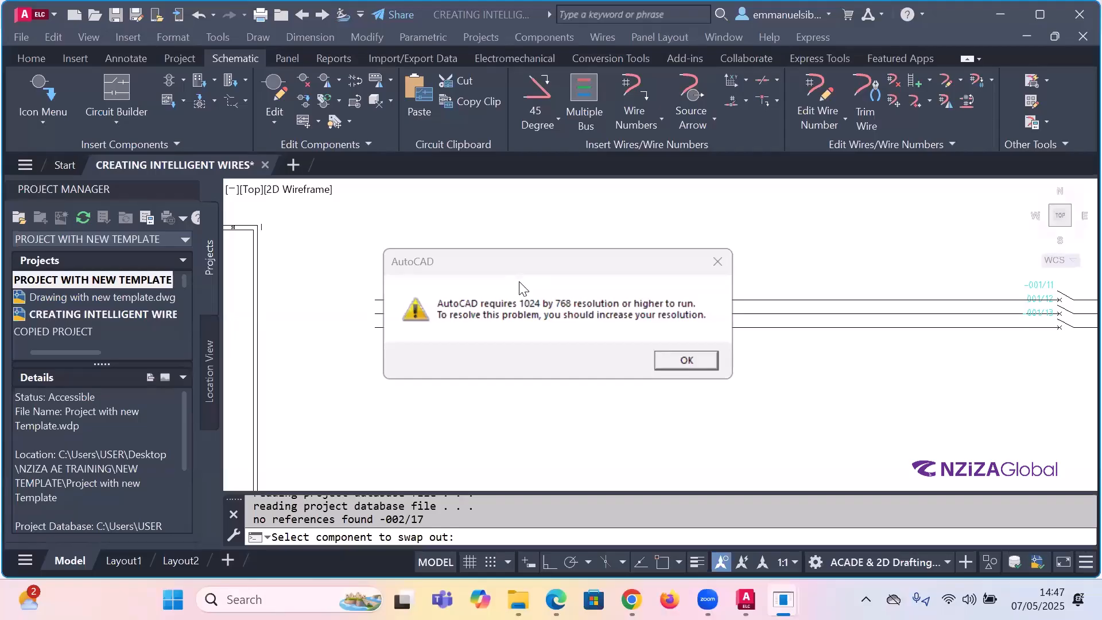
# - Dismiss the screen resolution warnings and end the Swap/Update Block command
pyautogui.click(686, 359)
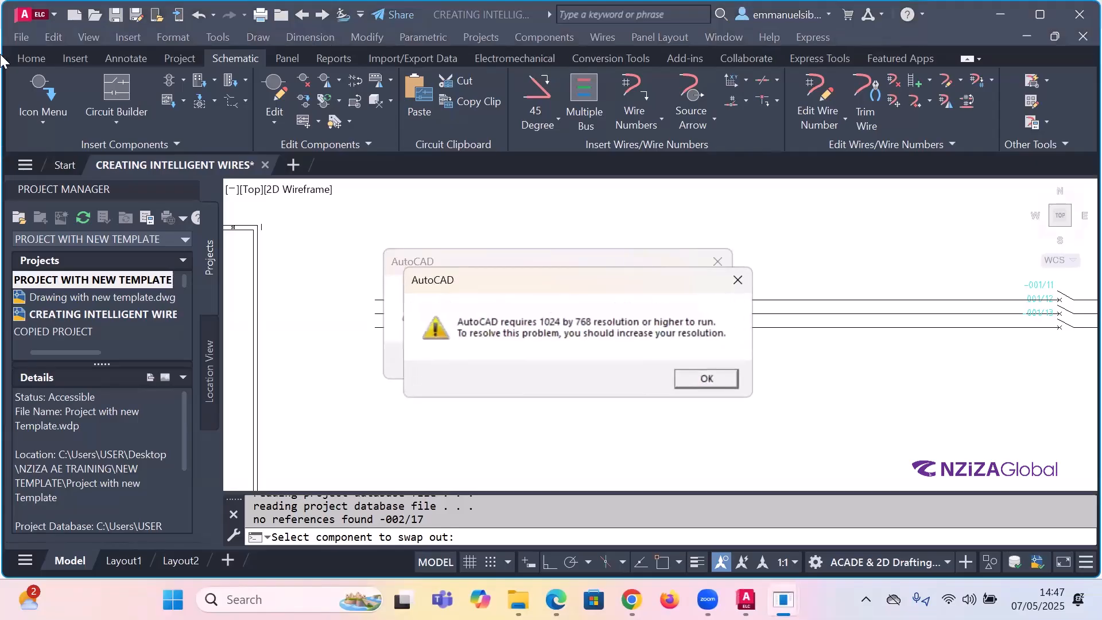
pyautogui.click(698, 374)
pyautogui.click(695, 358)
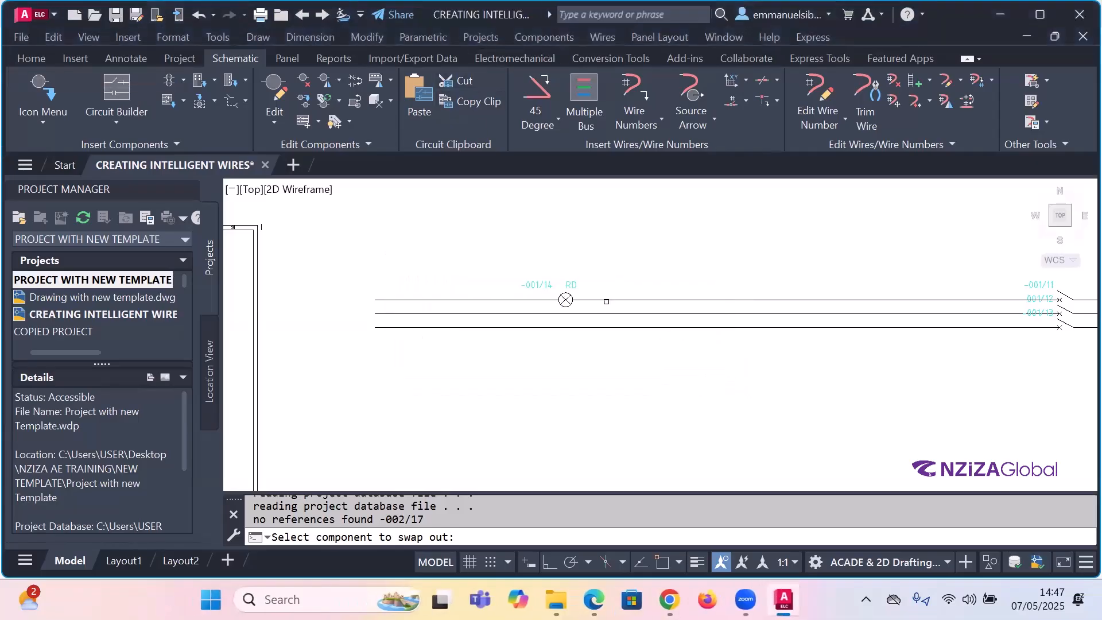
pyautogui.press('Escape')
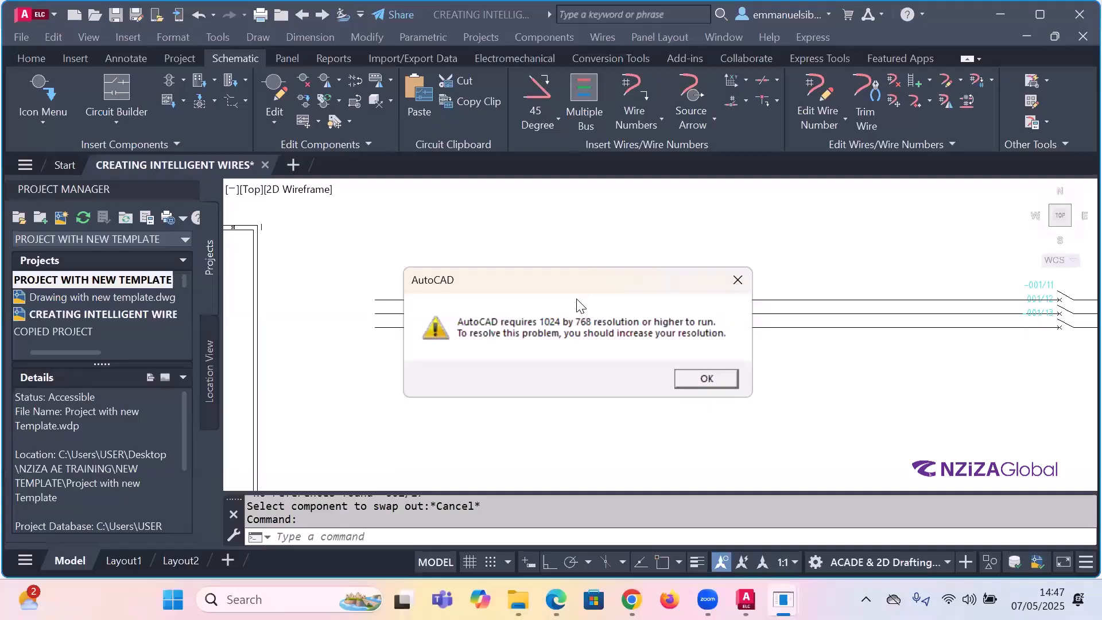
pyautogui.click(706, 377)
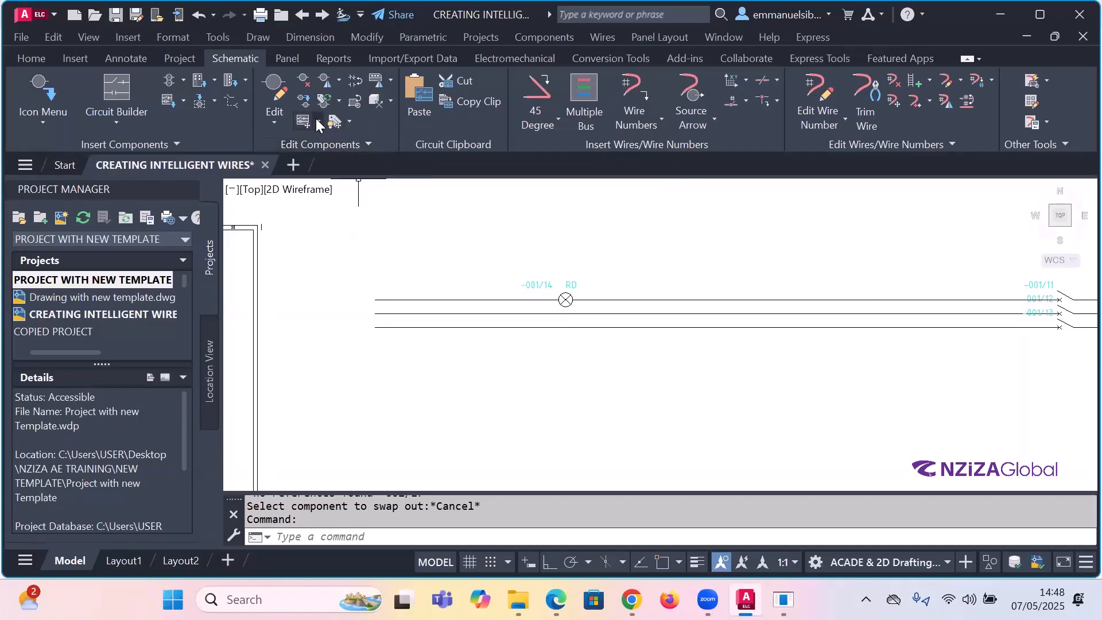
# - Copy the entire motor circuit from the drawing frame with Copy Circuit, placing it below the separate three-wire line with object snap on
pyautogui.scroll(-4, 466, 236)
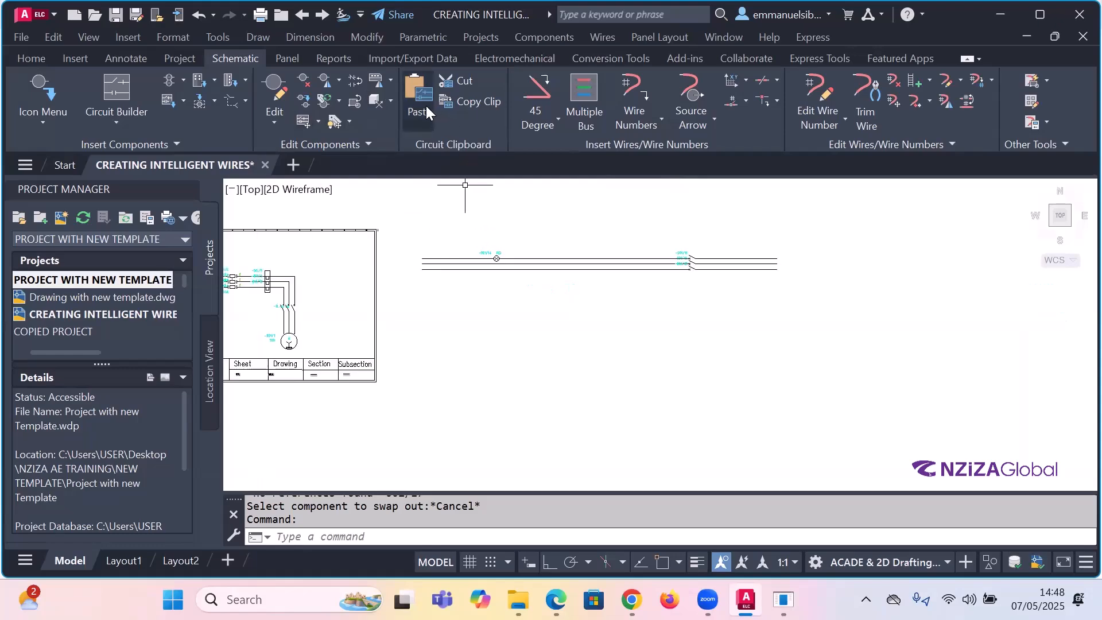
pyautogui.click(318, 121)
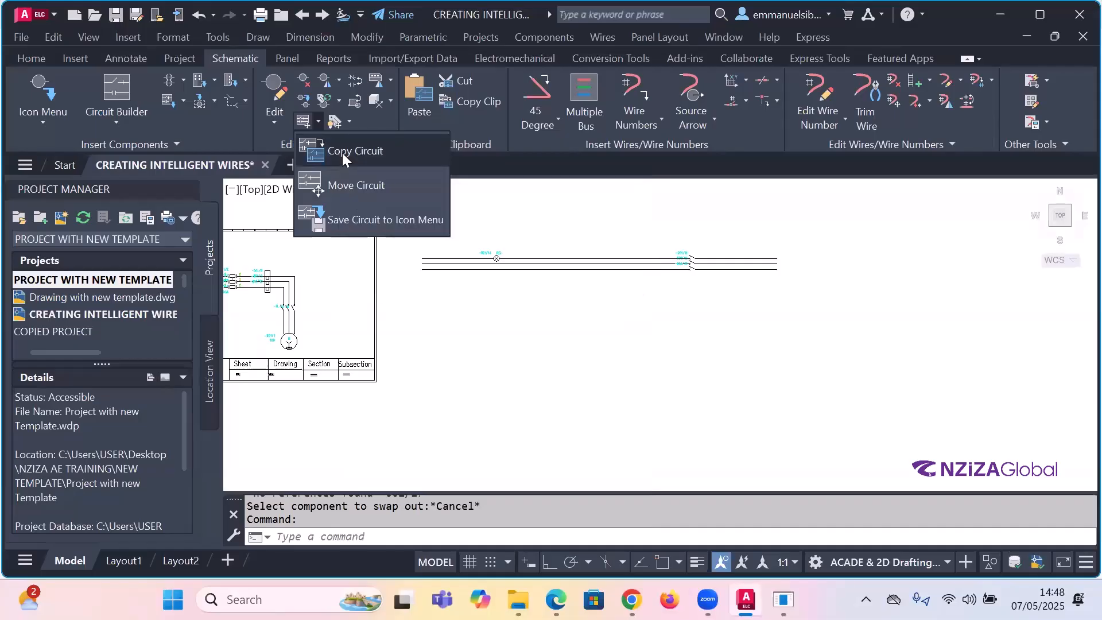
pyautogui.click(342, 153)
pyautogui.scroll(-4, 580, 256)
pyautogui.scroll(4, 420, 253)
pyautogui.scroll(-4, 421, 253)
pyautogui.scroll(2, 420, 249)
pyautogui.scroll(2, 421, 249)
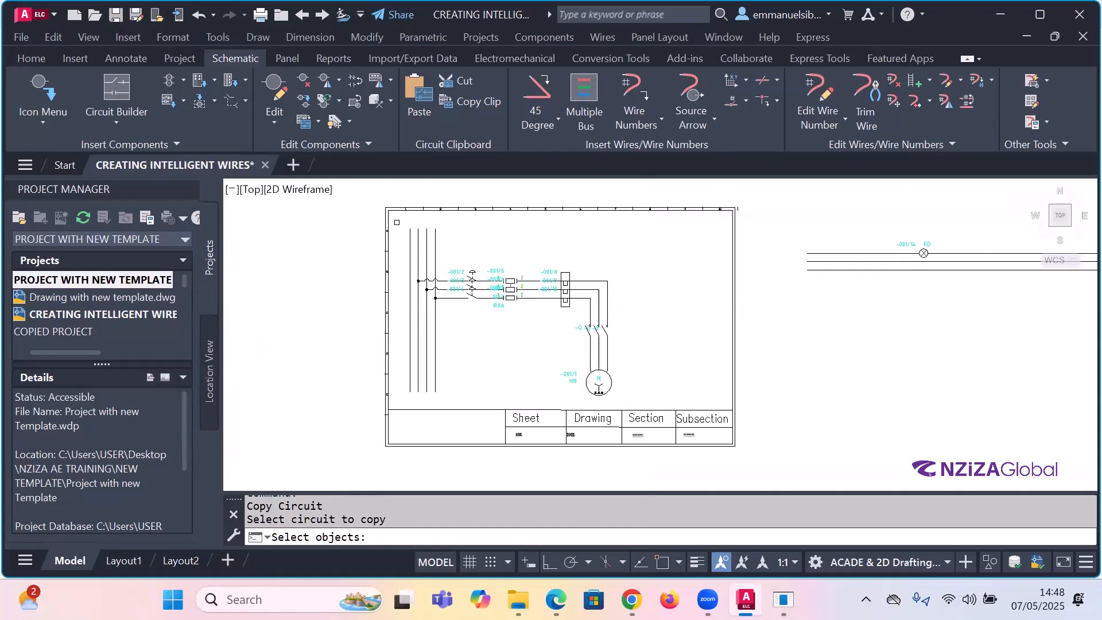
pyautogui.click(402, 223)
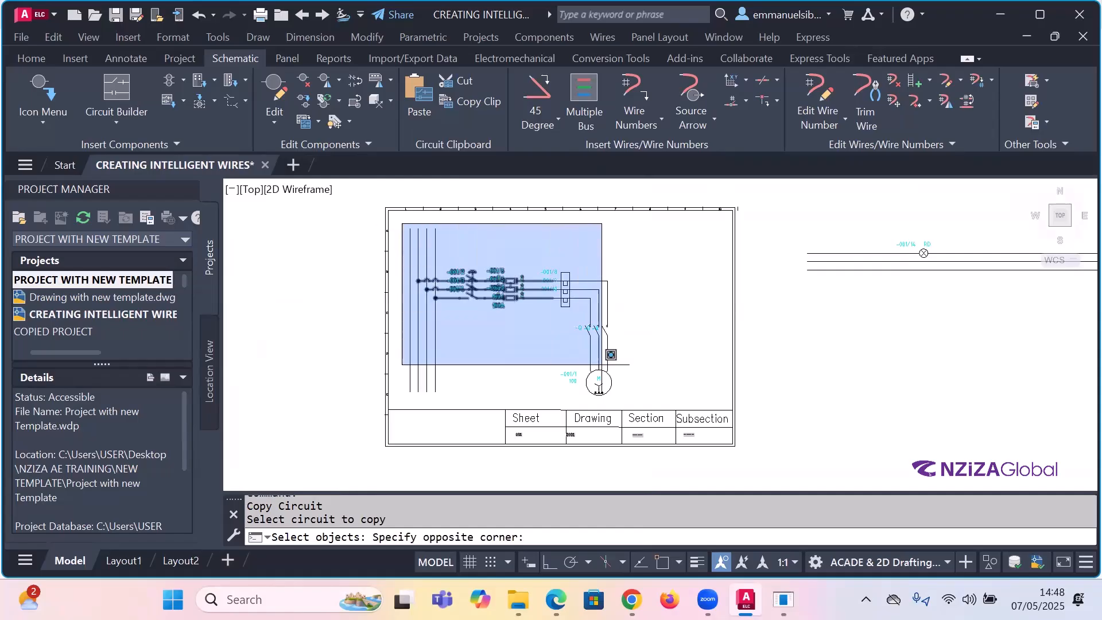
pyautogui.click(636, 399)
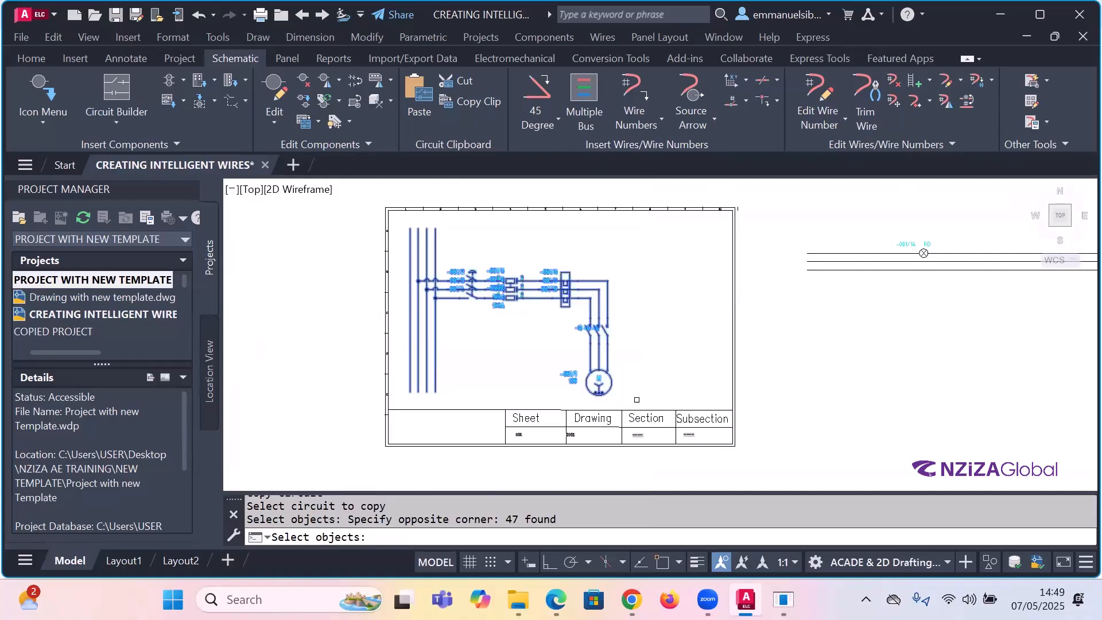
pyautogui.press('Return')
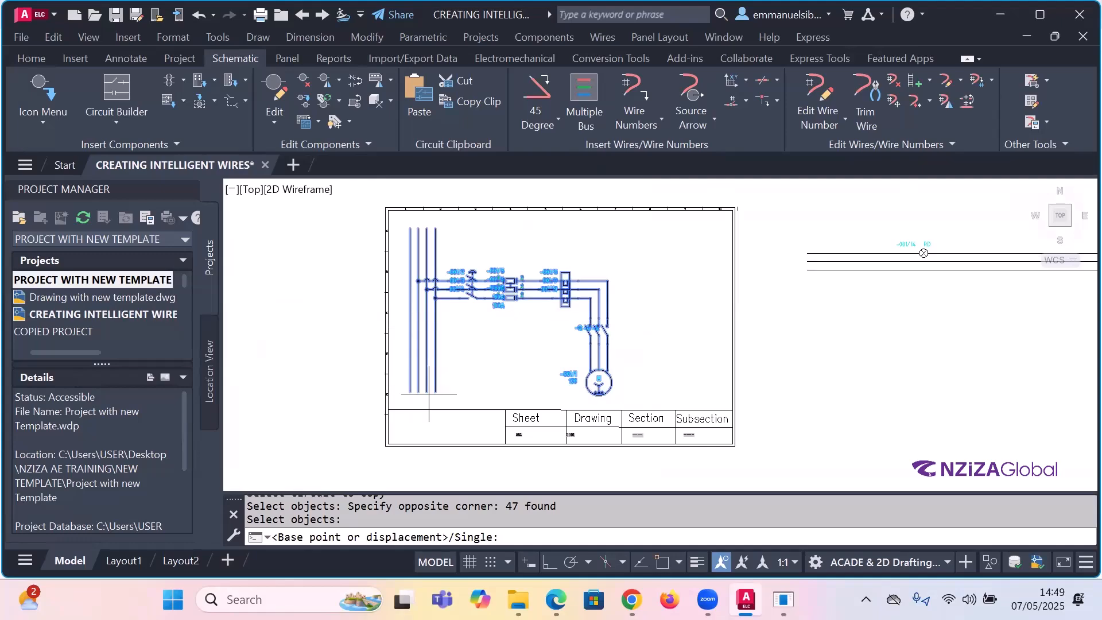
pyautogui.click(662, 564)
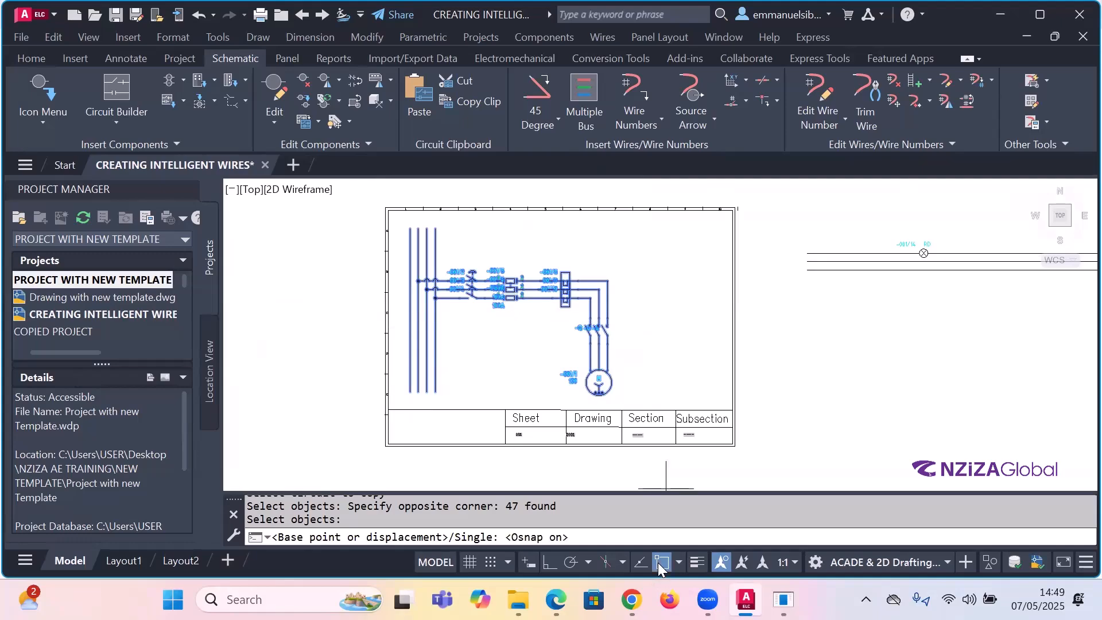
pyautogui.click(410, 310)
pyautogui.scroll(-5, 449, 304)
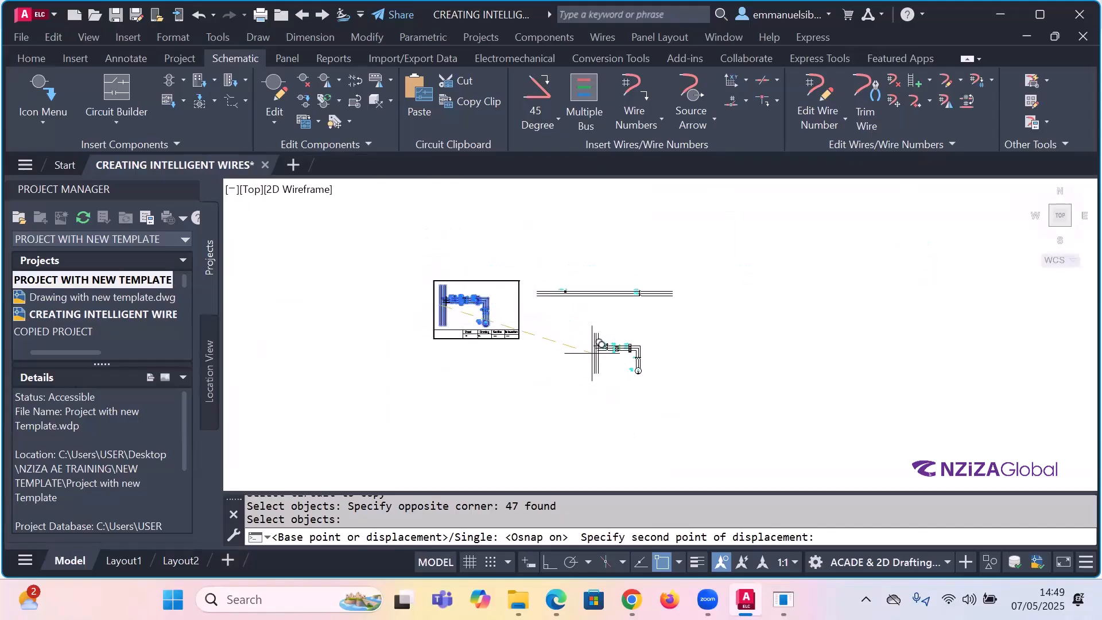
pyautogui.click(593, 352)
pyautogui.press('Escape')
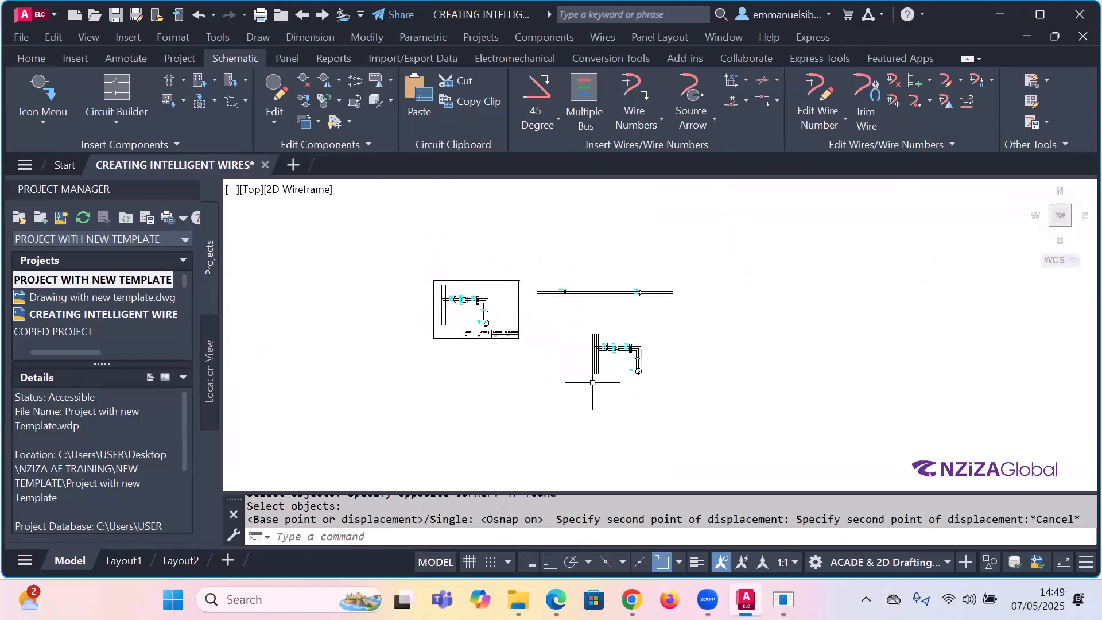
pyautogui.scroll(4, 619, 368)
pyautogui.scroll(-3, 701, 346)
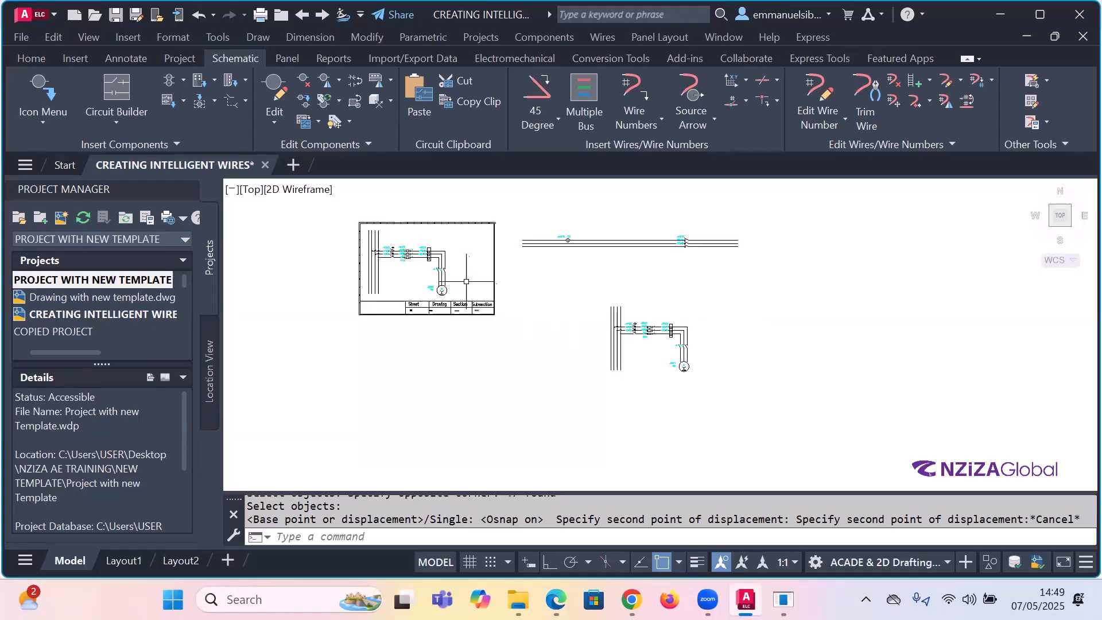
# - Undo the circuit copy placed outside the drawing frame
pyautogui.hotkey('ctrl', 'z')
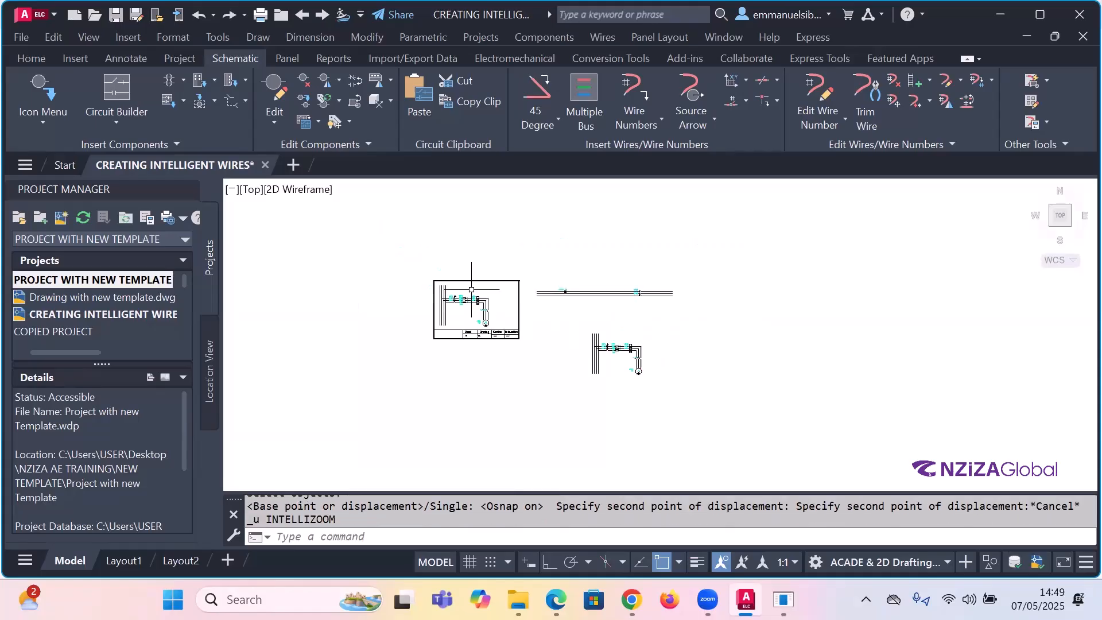
pyautogui.hotkey('ctrl', 'z')
pyautogui.scroll(-4, 632, 370)
pyautogui.scroll(4, 445, 261)
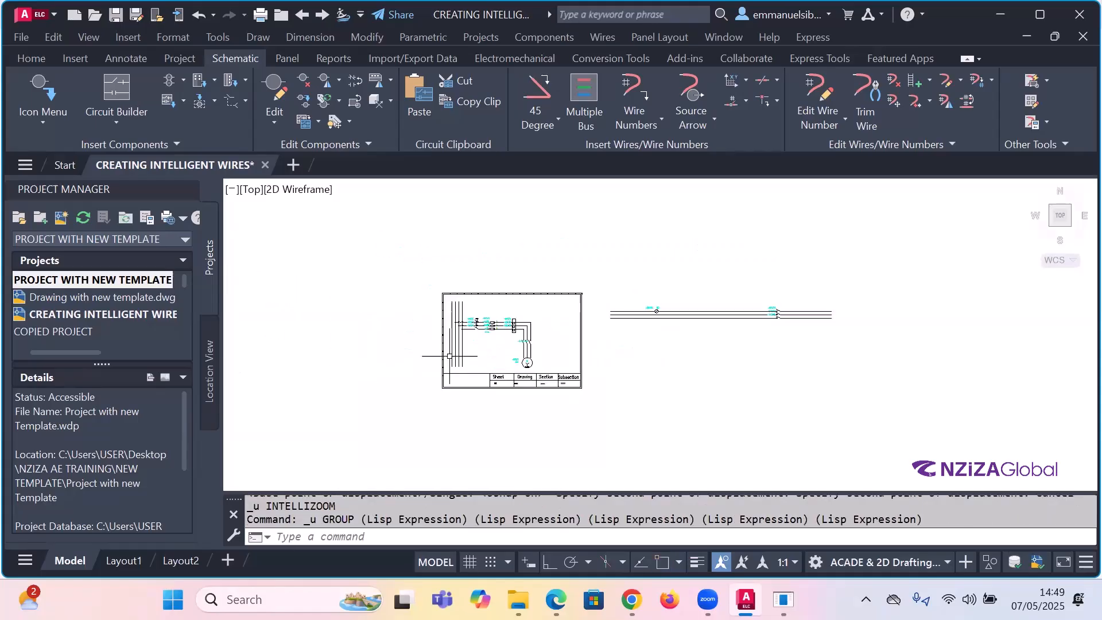
# - Copy the framed motor circuit again with Copy Circuit, snapping the base point to its leftmost vertical wire and placing it beneath the three-wire line
pyautogui.scroll(2, 445, 262)
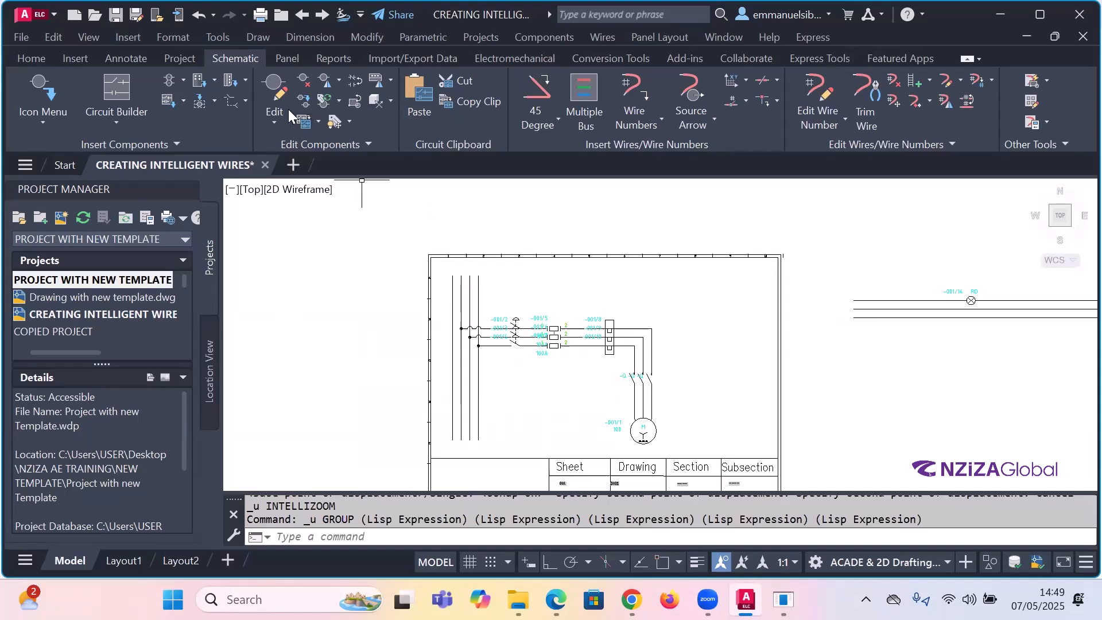
pyautogui.click(318, 121)
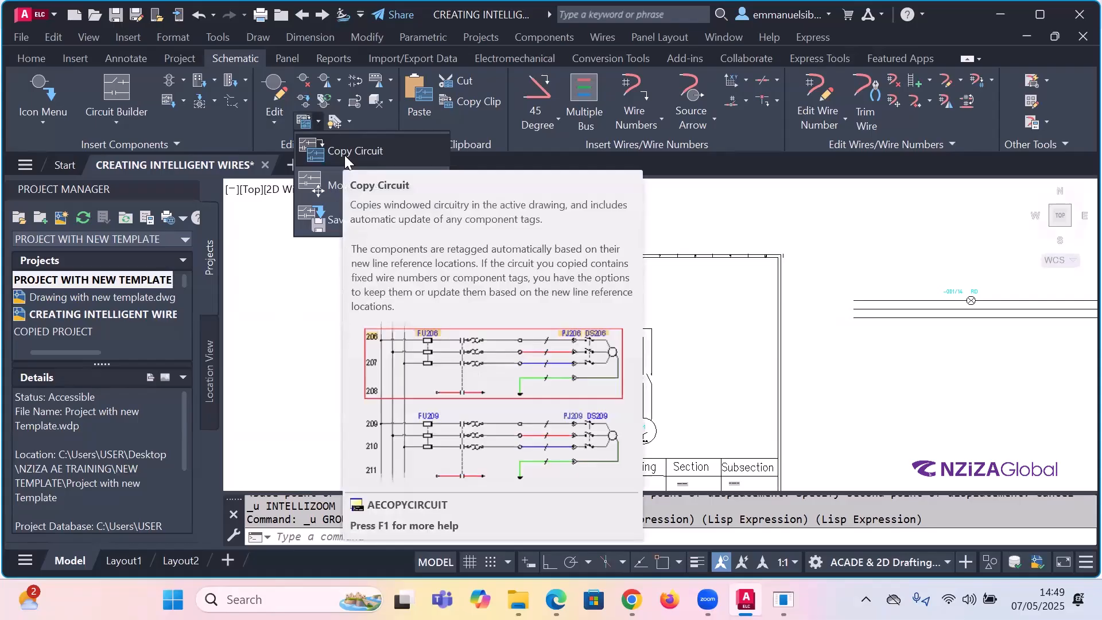
pyautogui.click(344, 153)
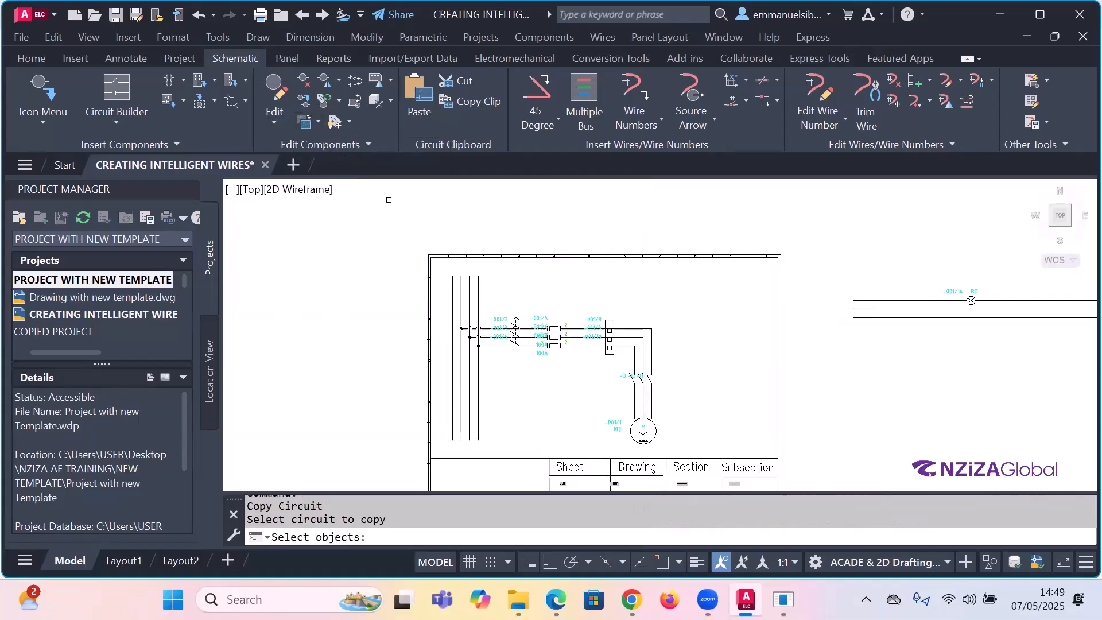
pyautogui.scroll(-2, 452, 219)
pyautogui.scroll(2, 469, 305)
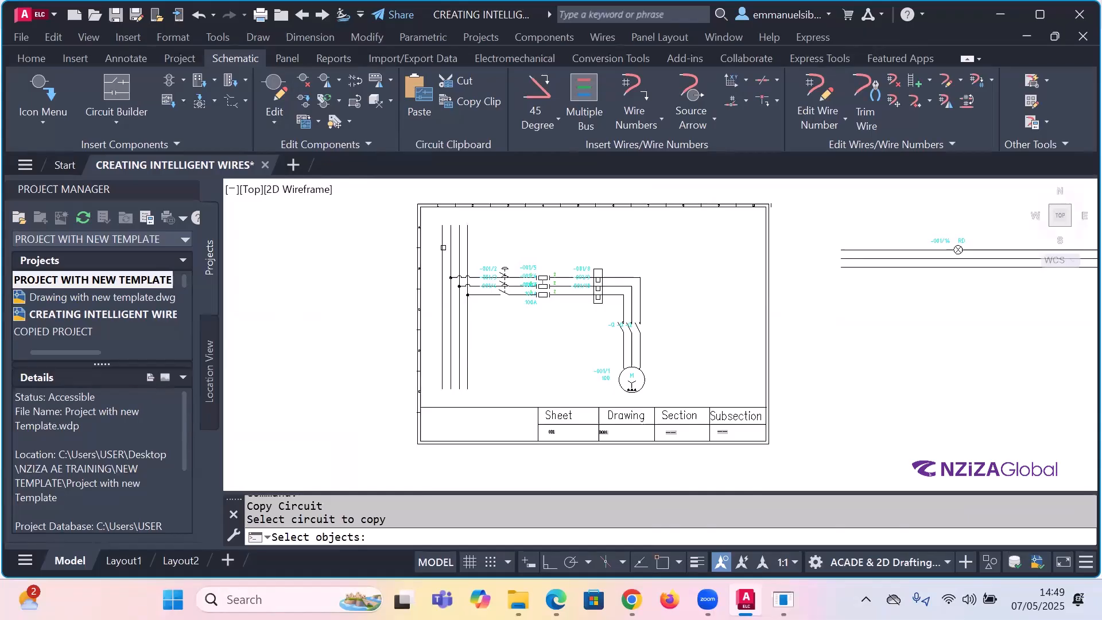
pyautogui.click(433, 221)
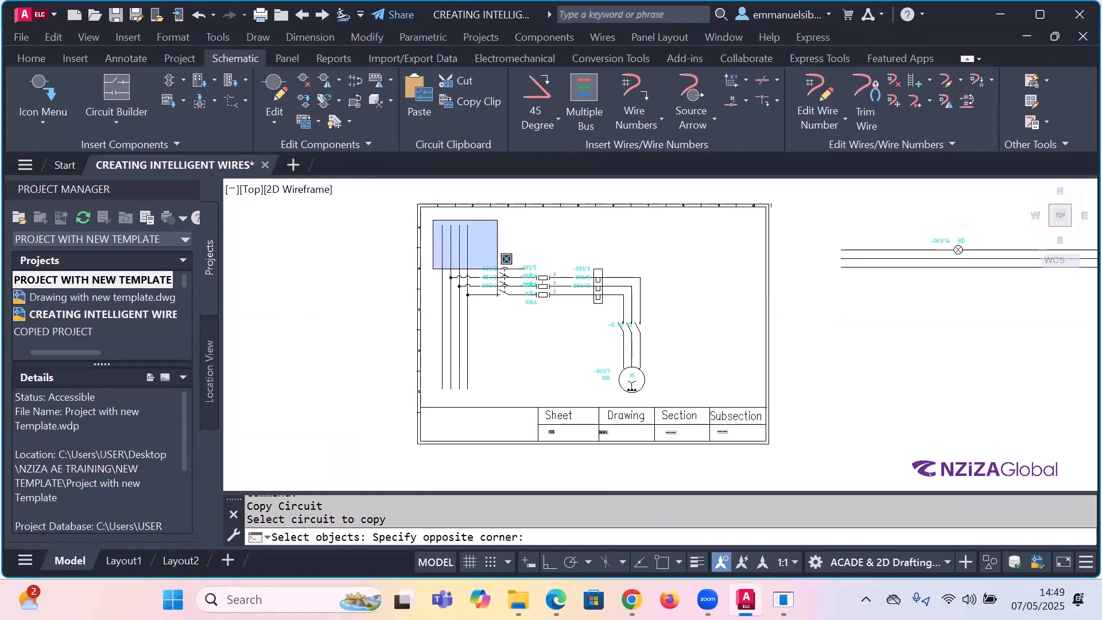
pyautogui.click(666, 396)
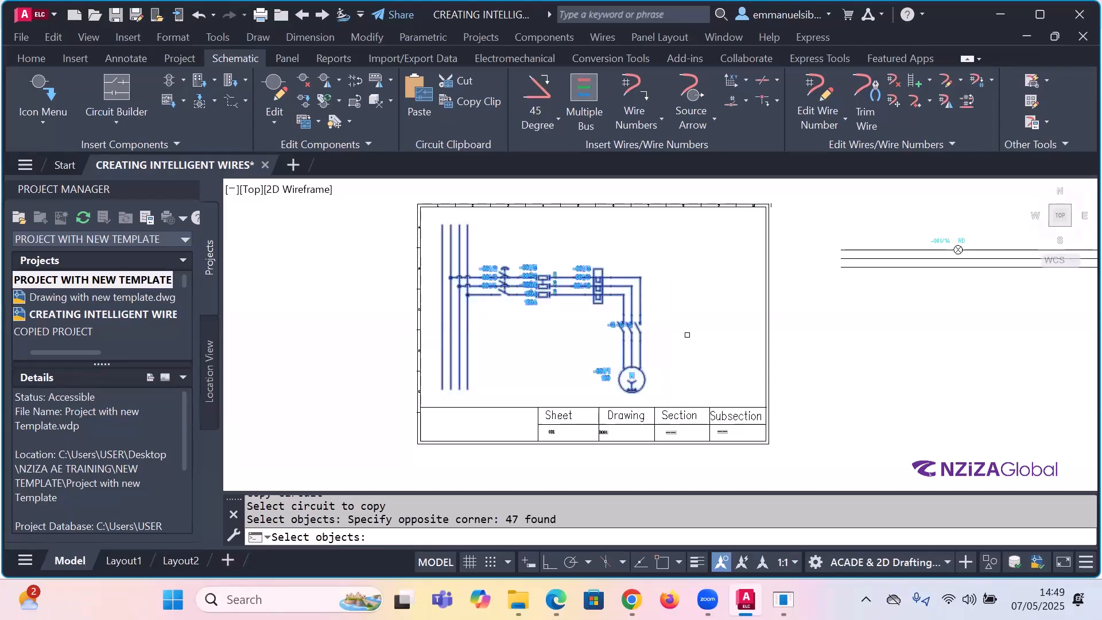
pyautogui.press('Return')
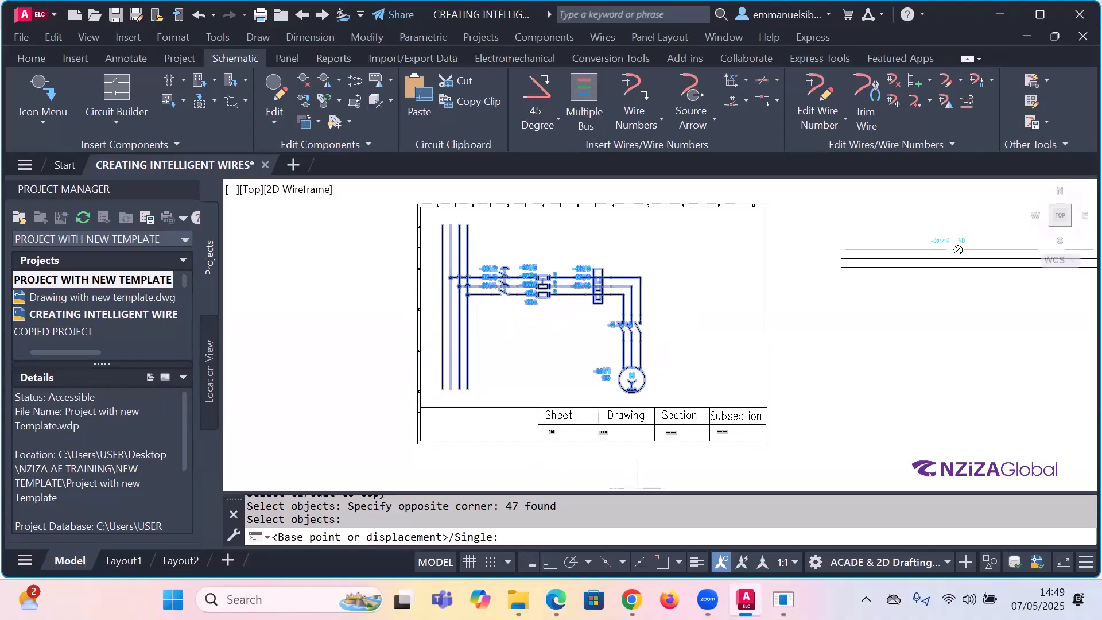
pyautogui.click(663, 562)
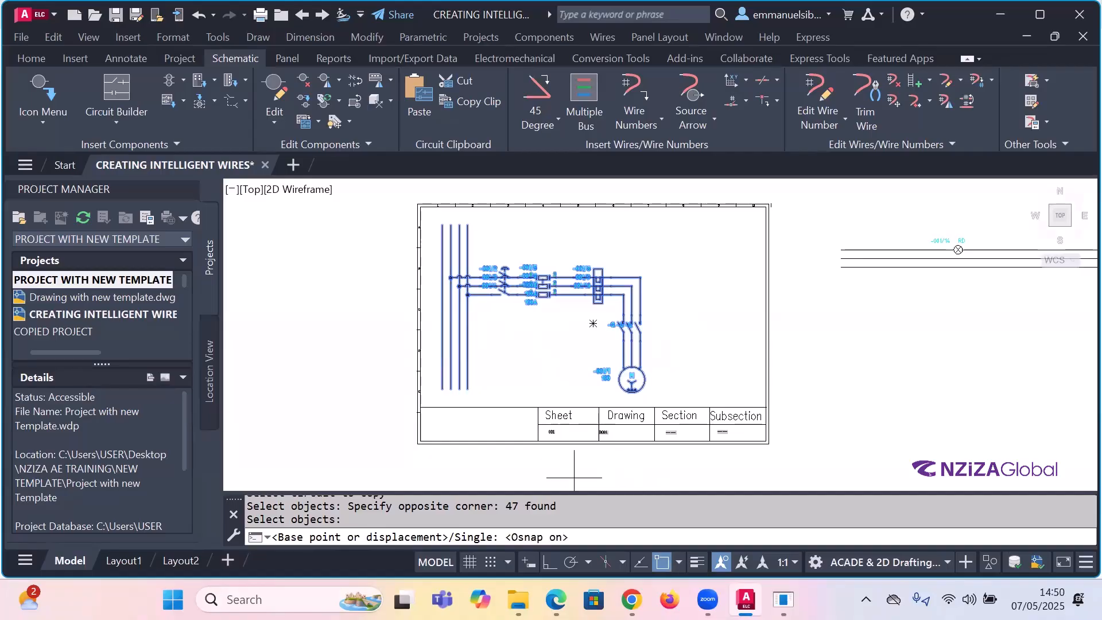
pyautogui.click(442, 306)
pyautogui.scroll(-2, 494, 307)
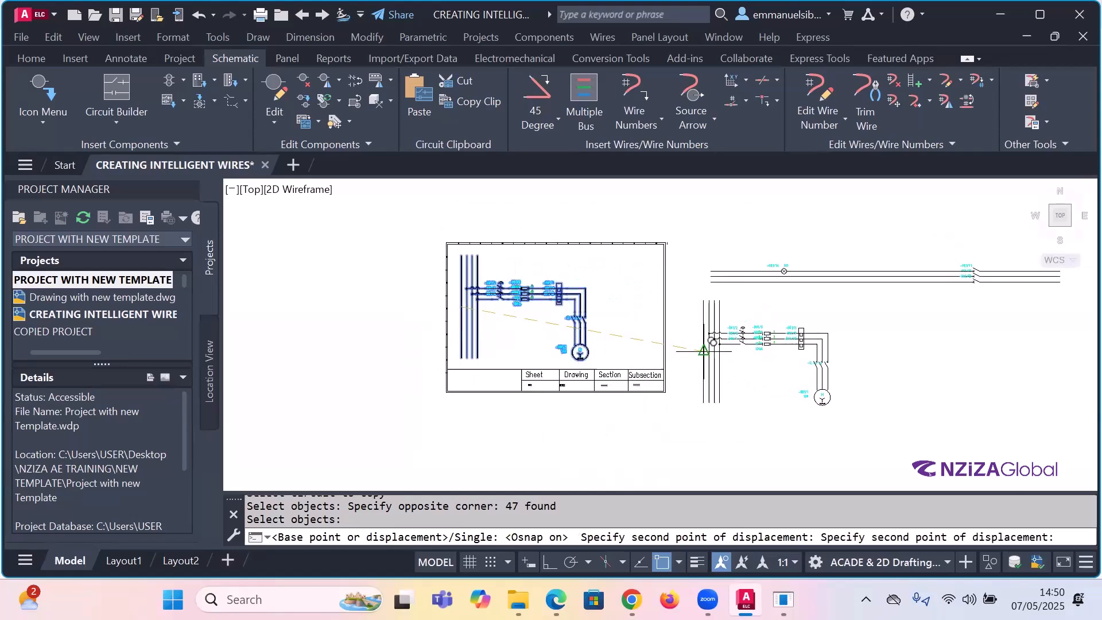
pyautogui.press('Escape')
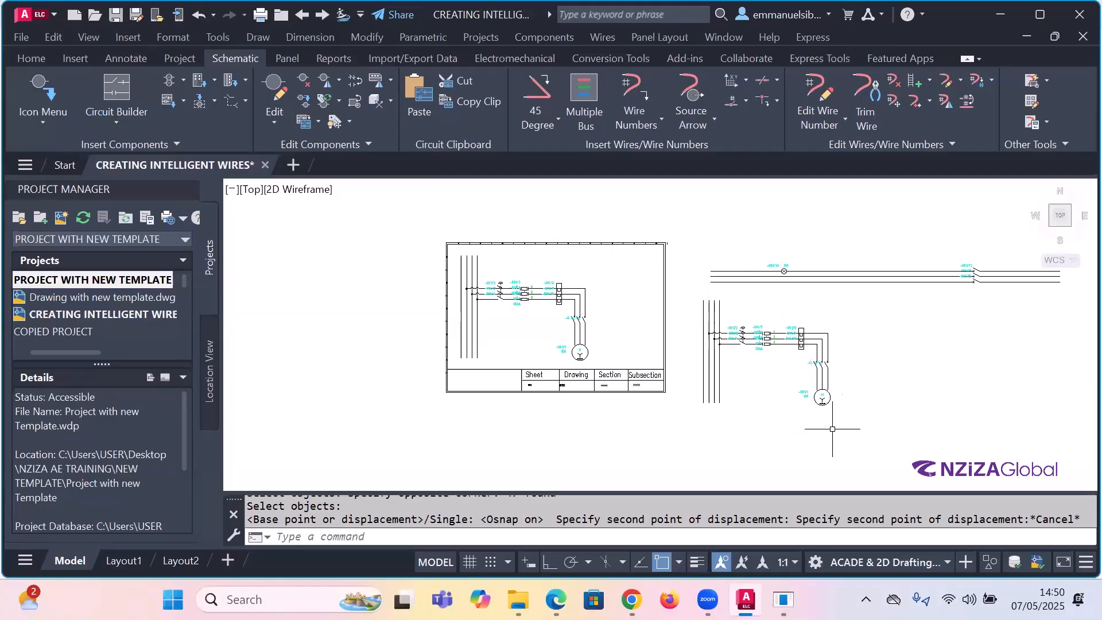
# - Move the copied motor circuit farther right beneath the separate three-wire line with Move Circuit, using its leftmost vertical wire as base point
pyautogui.scroll(-2, 495, 275)
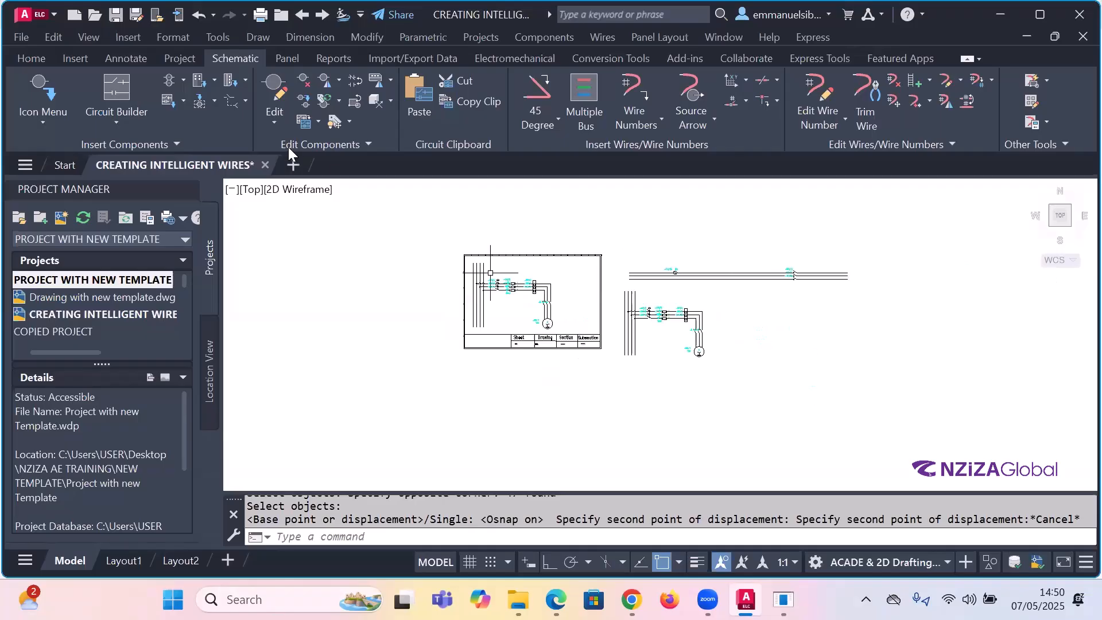
pyautogui.click(319, 123)
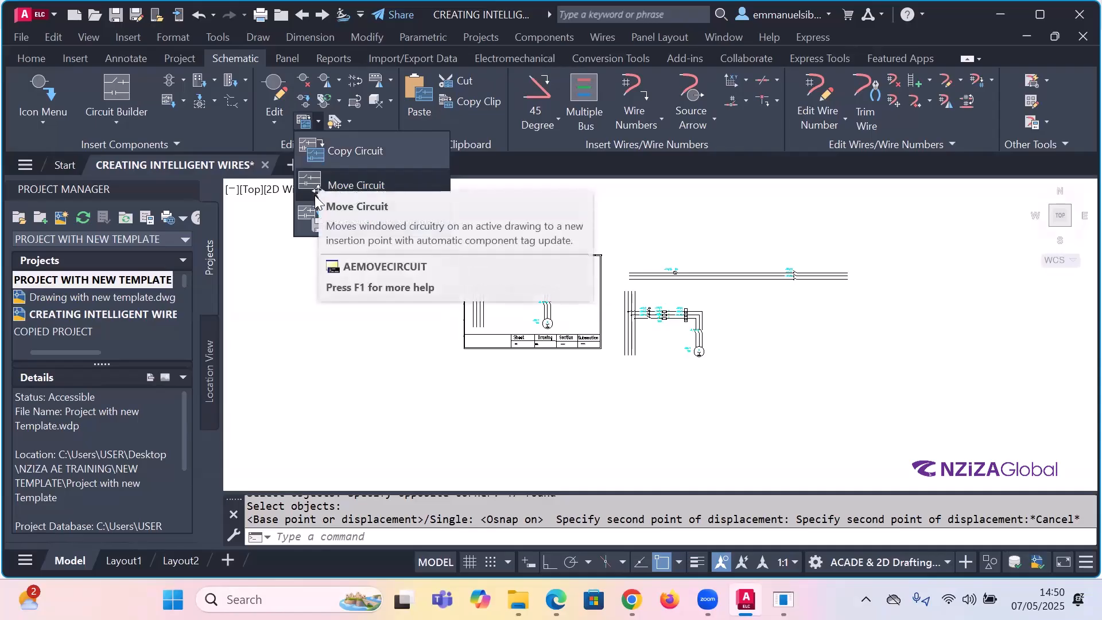
pyautogui.click(347, 187)
pyautogui.scroll(3, 589, 291)
pyautogui.click(403, 221)
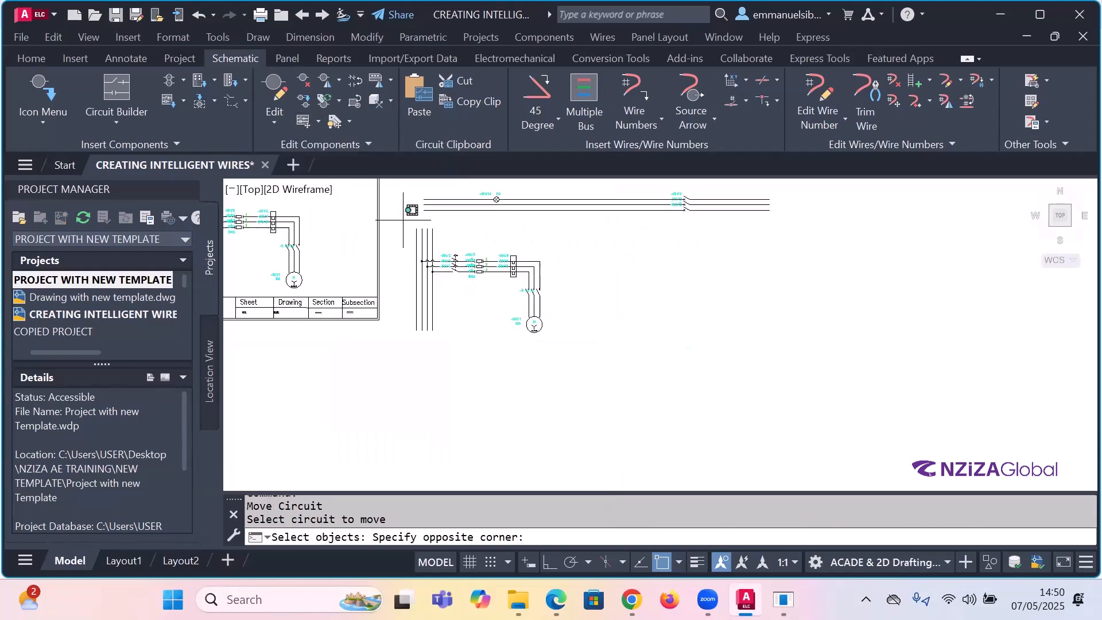
pyautogui.click(551, 346)
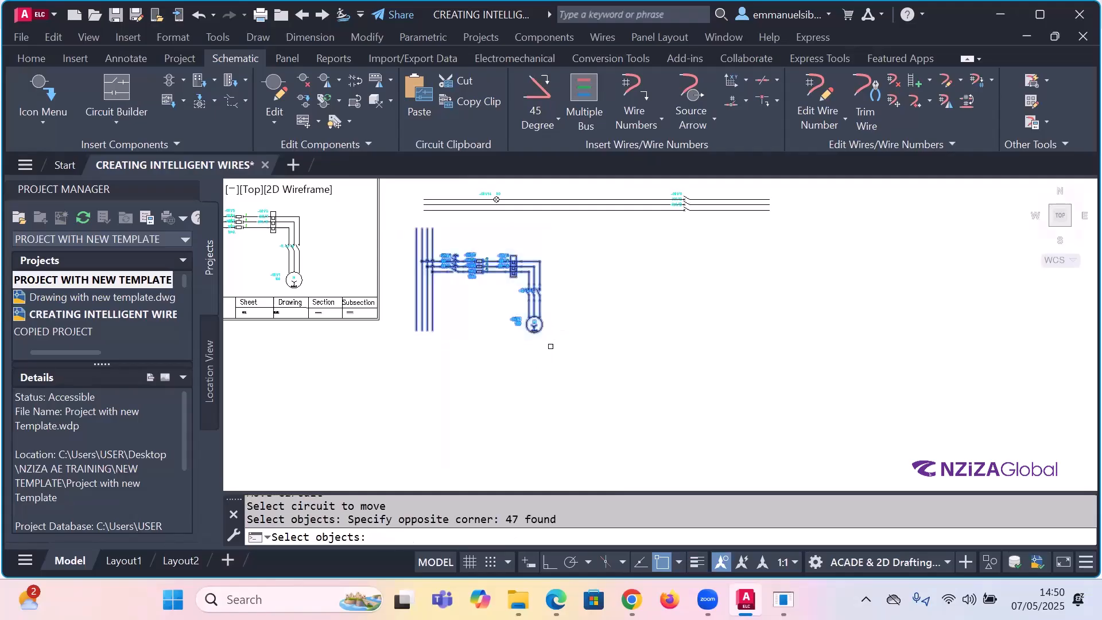
pyautogui.press('Return')
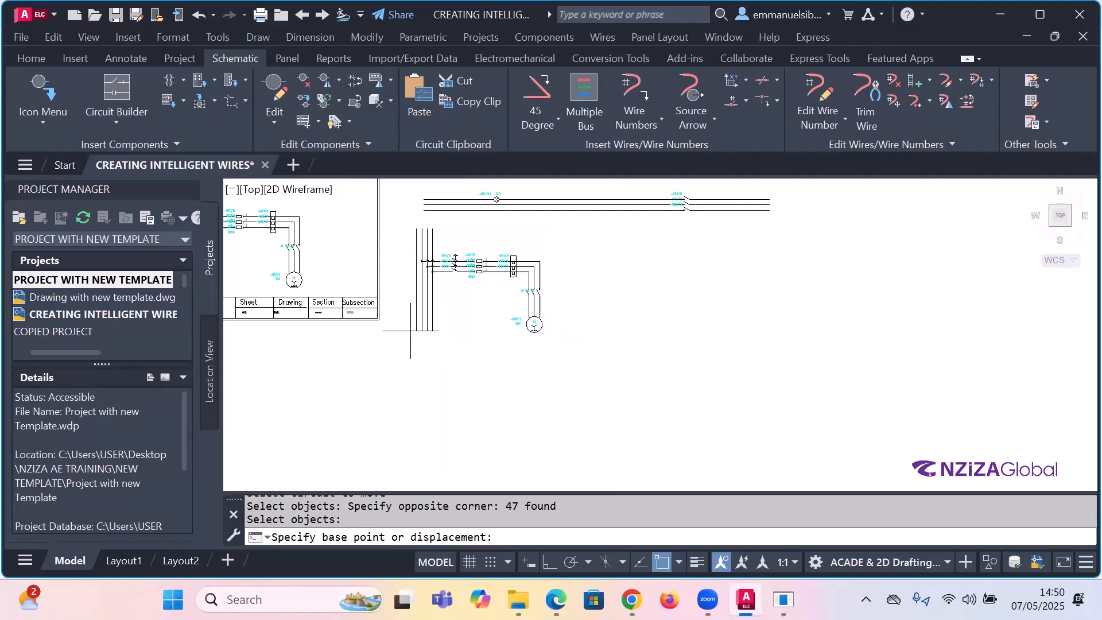
pyautogui.click(417, 278)
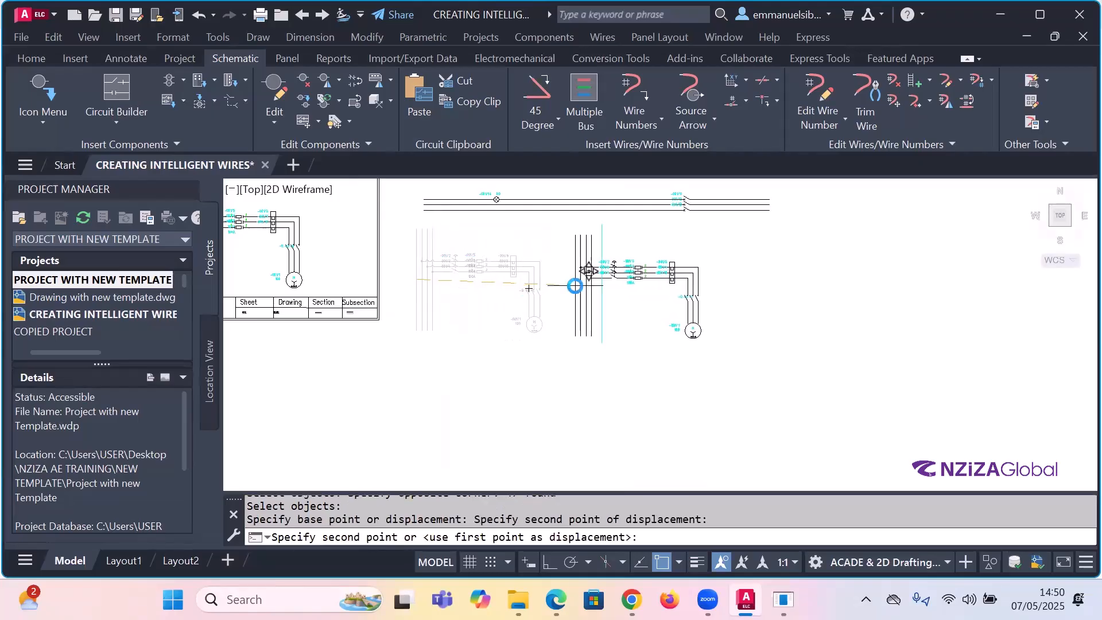
pyautogui.click(576, 285)
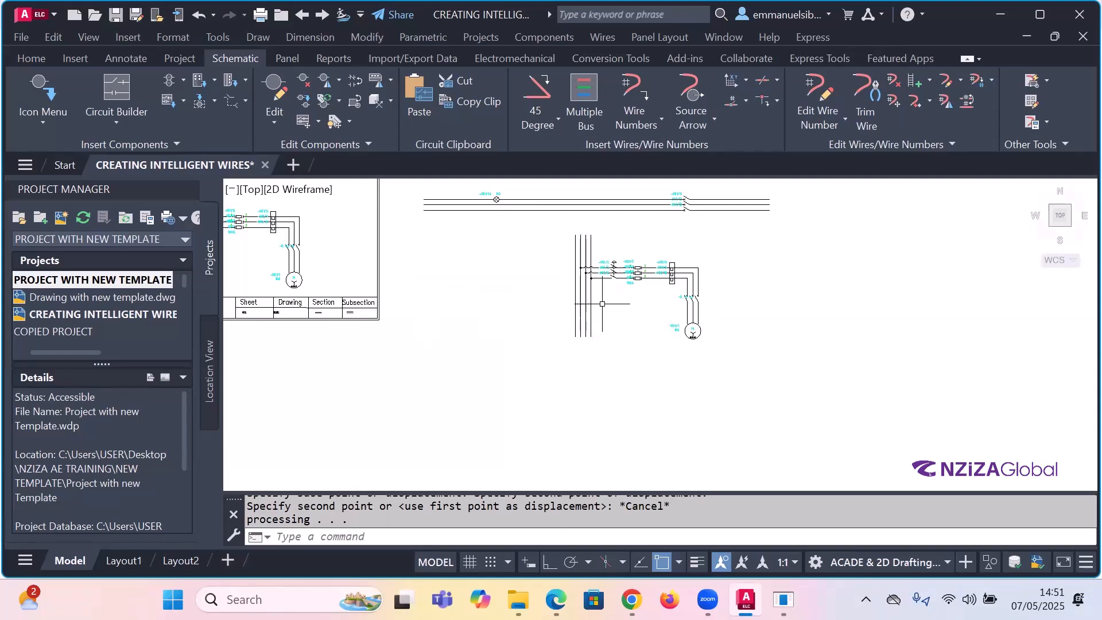
# - Link the three stacked overload poles tagged -001/8, -001/9 and -001/10 in the framed circuit with a dashed line
pyautogui.scroll(-2, 623, 318)
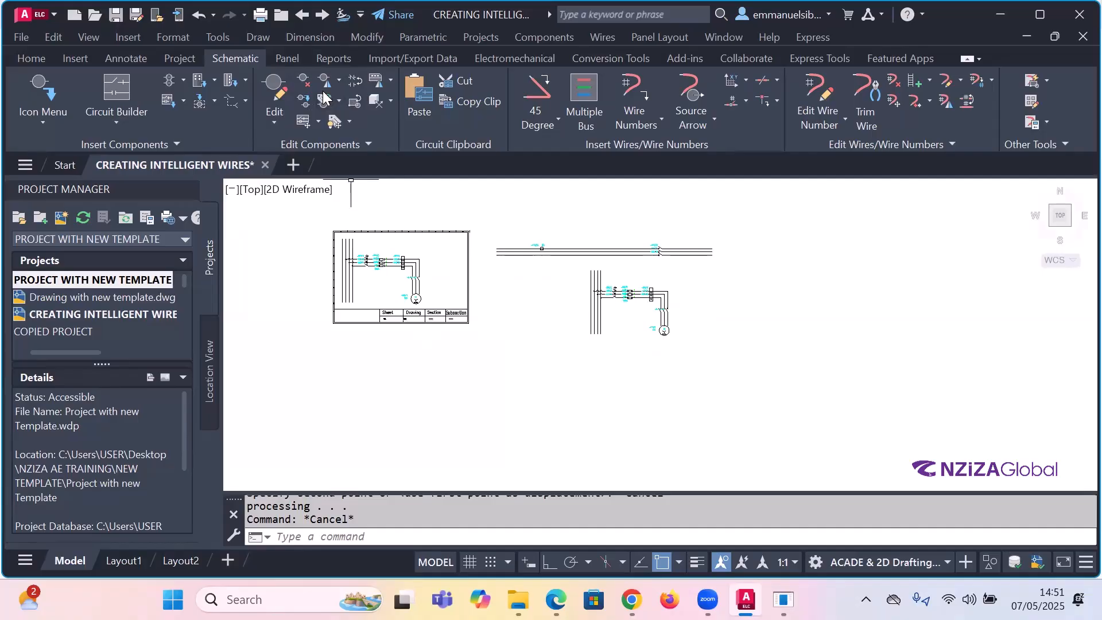
pyautogui.scroll(4, 368, 264)
pyautogui.scroll(3, 353, 232)
pyautogui.scroll(-2, 491, 281)
pyautogui.scroll(2, 515, 265)
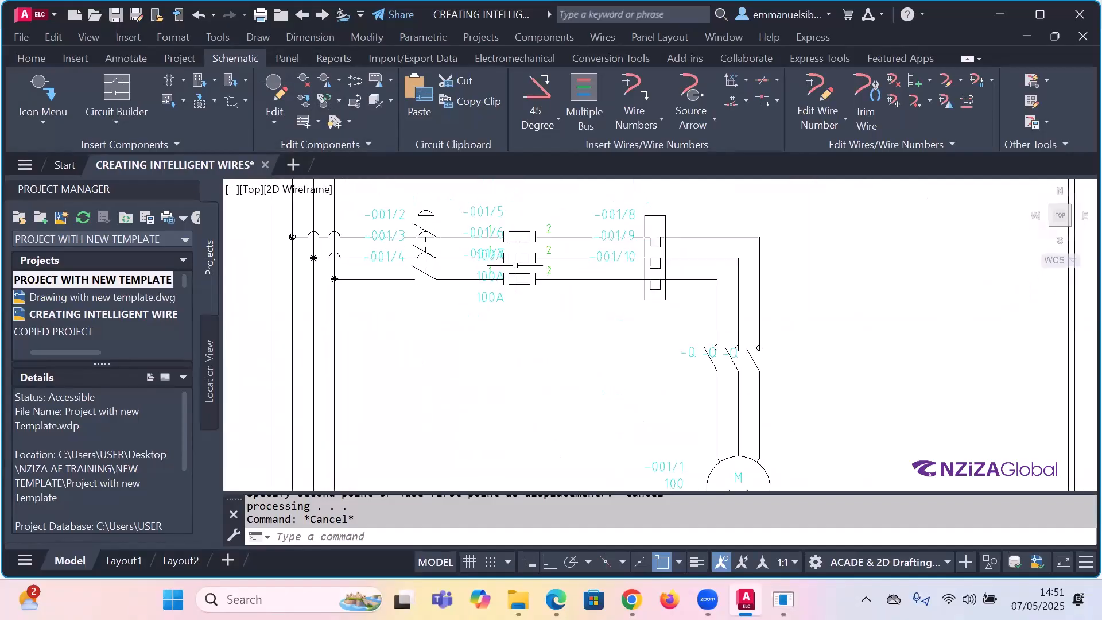
pyautogui.scroll(2, 576, 276)
pyautogui.scroll(-2, 505, 274)
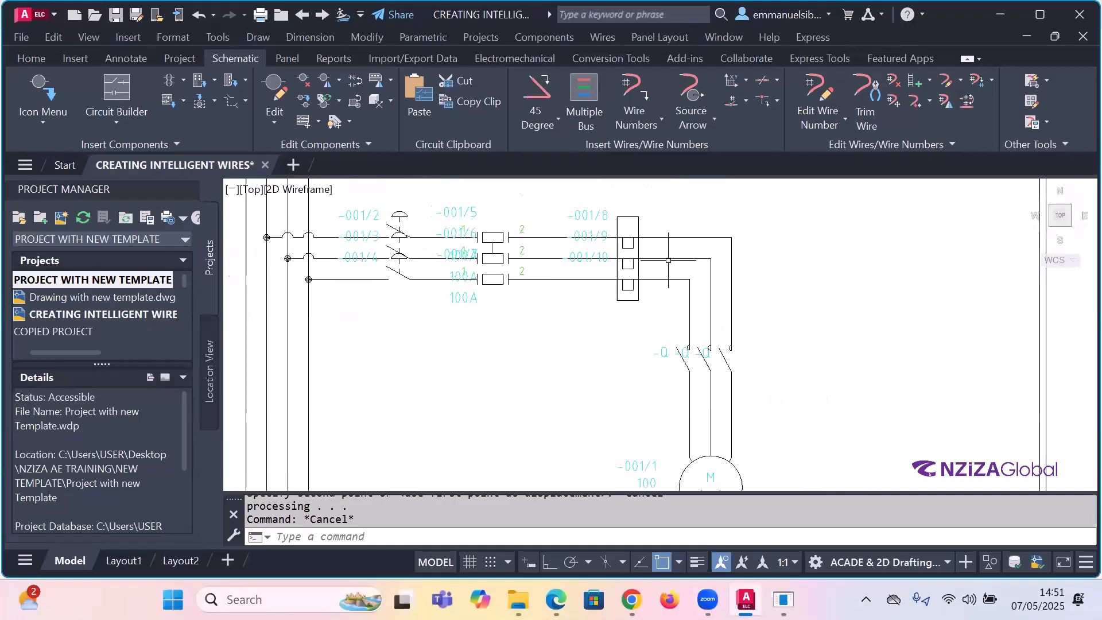
pyautogui.scroll(2, 669, 260)
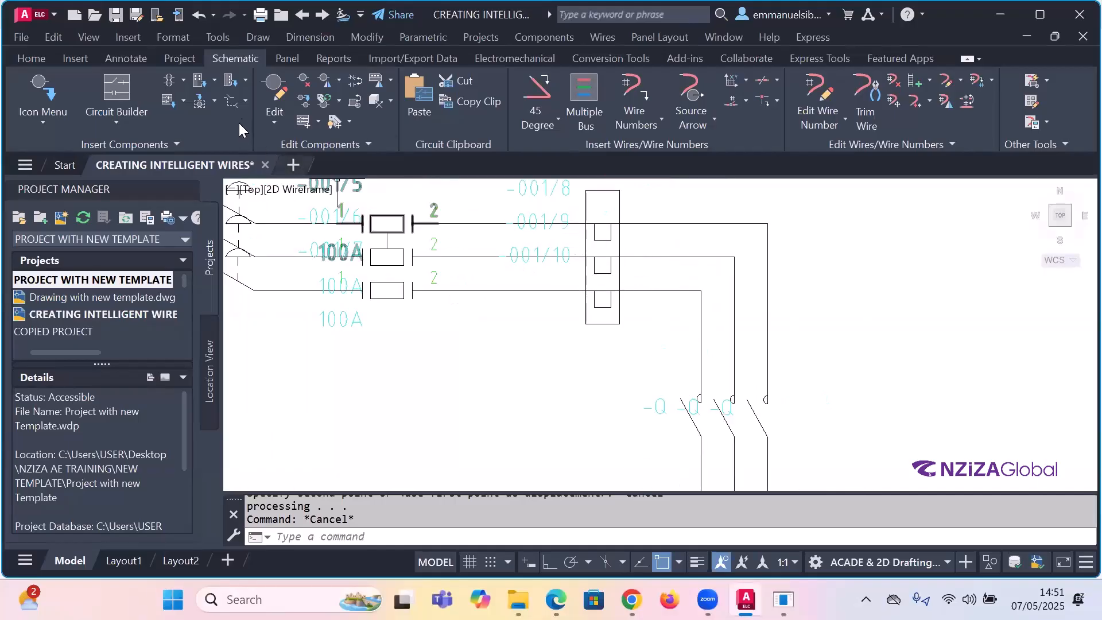
pyautogui.click(245, 102)
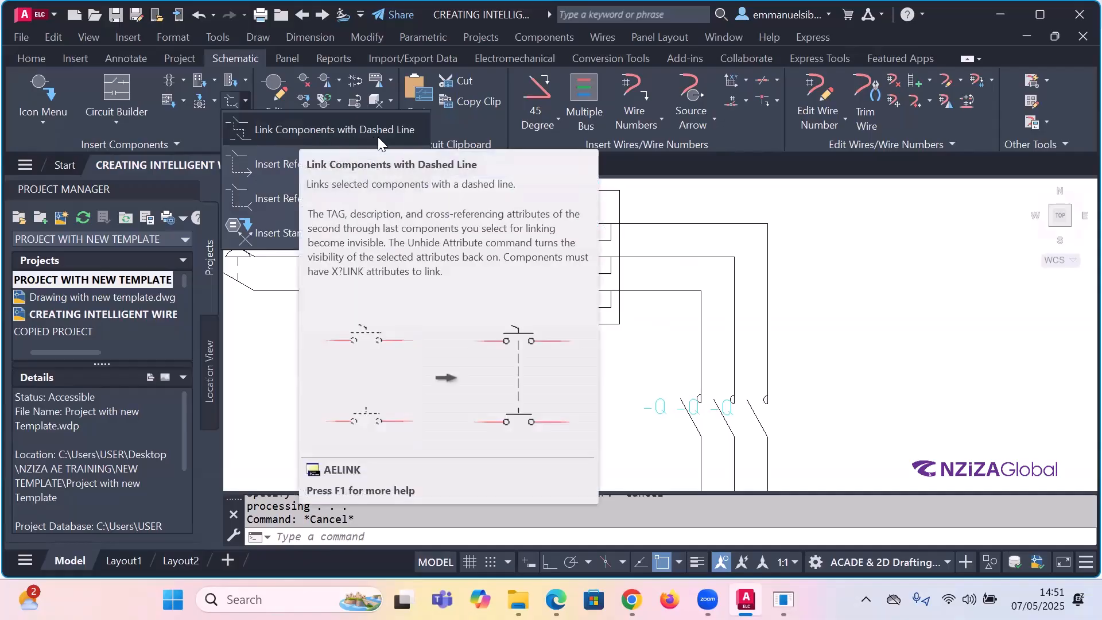
pyautogui.click(348, 128)
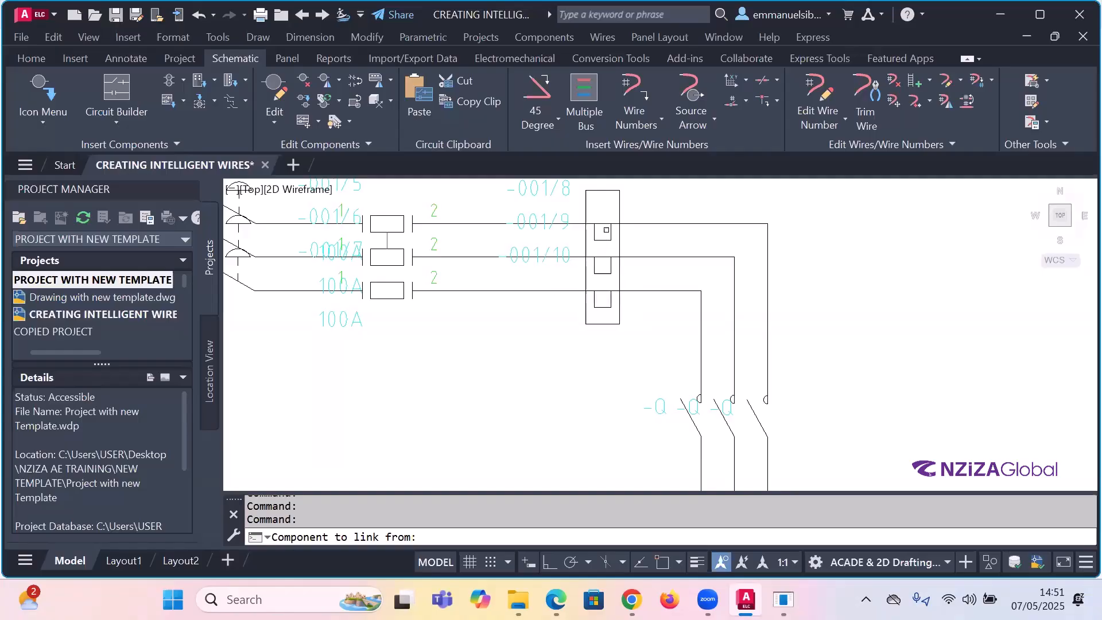
pyautogui.click(610, 225)
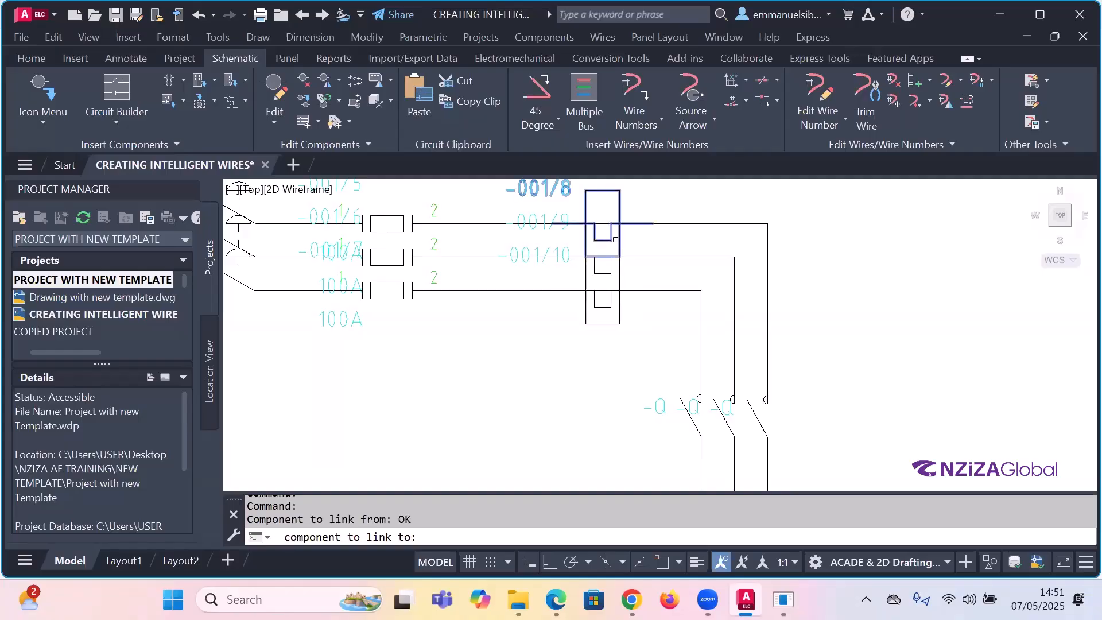
pyautogui.click(610, 271)
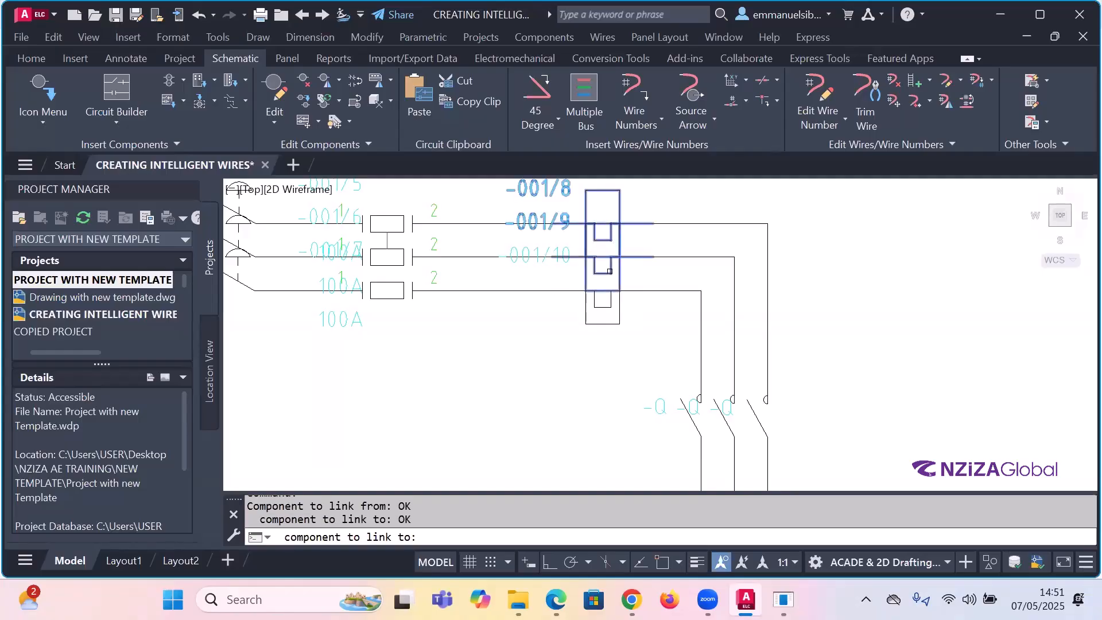
pyautogui.click(619, 321)
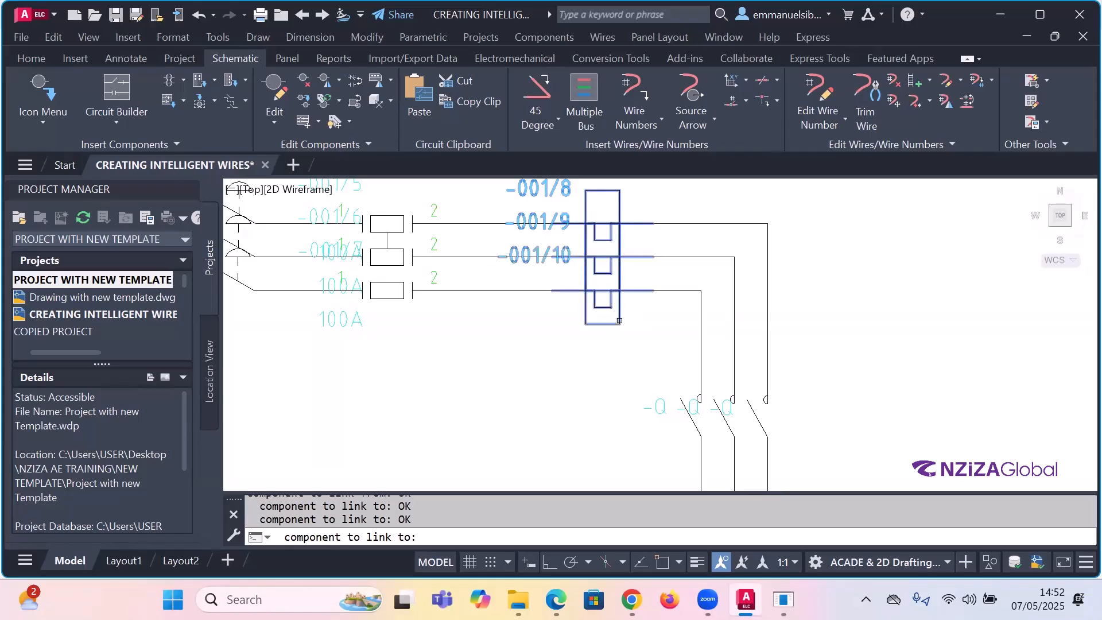
pyautogui.press('Return')
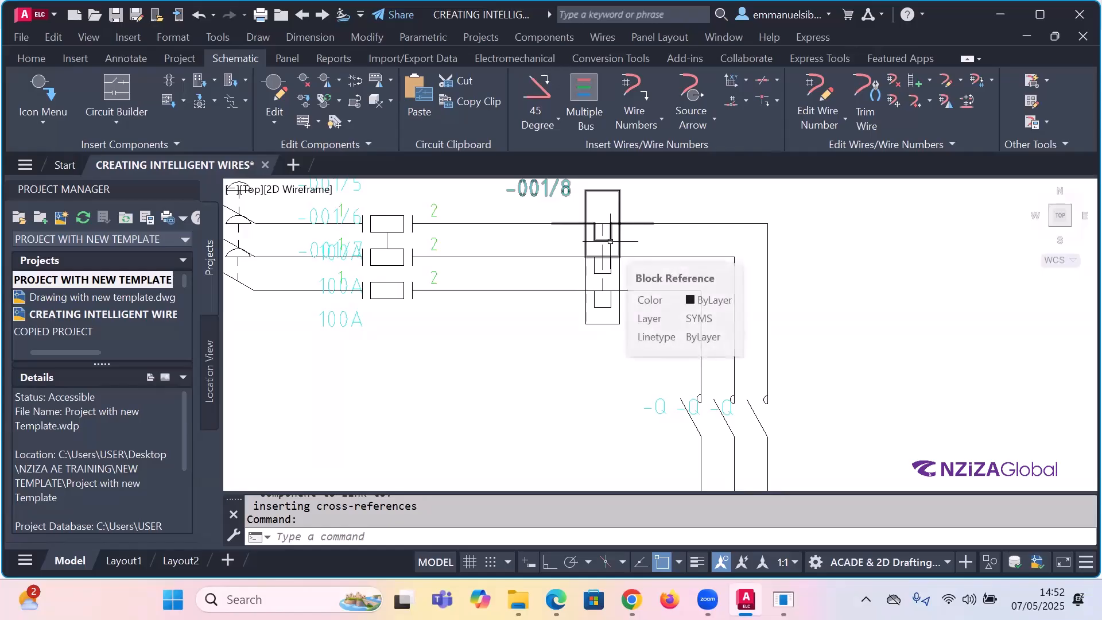
pyautogui.scroll(4, 610, 241)
pyautogui.scroll(2, 612, 232)
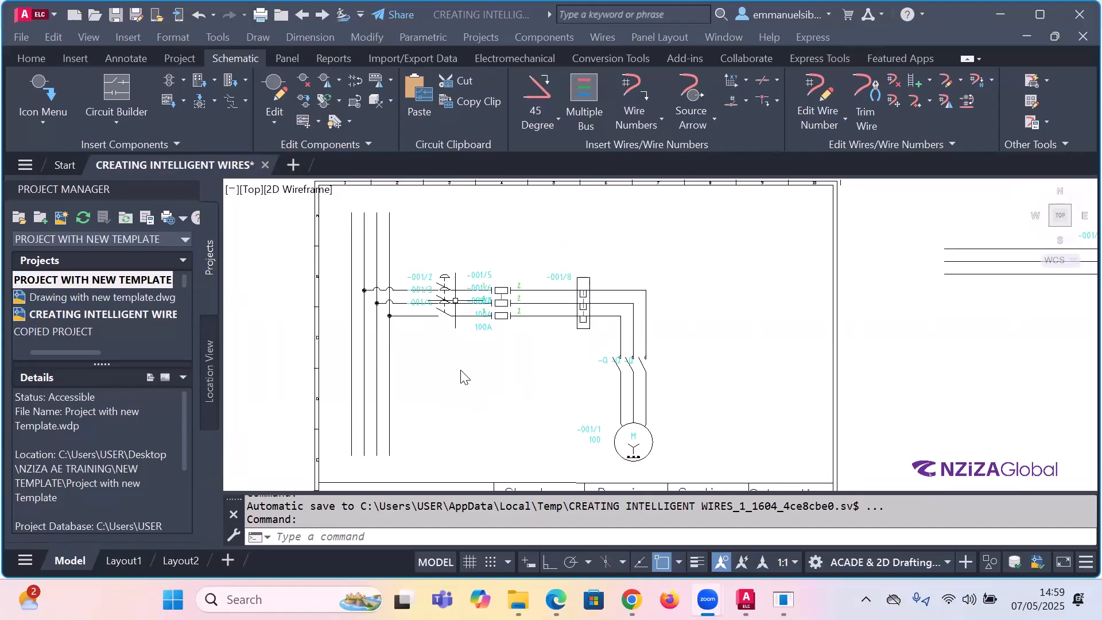
# - Insert a To reference arrow from the lowest pole of the -001/2 to -001/4 switch, ending below the fuses, with description S1
pyautogui.scroll(4, 434, 317)
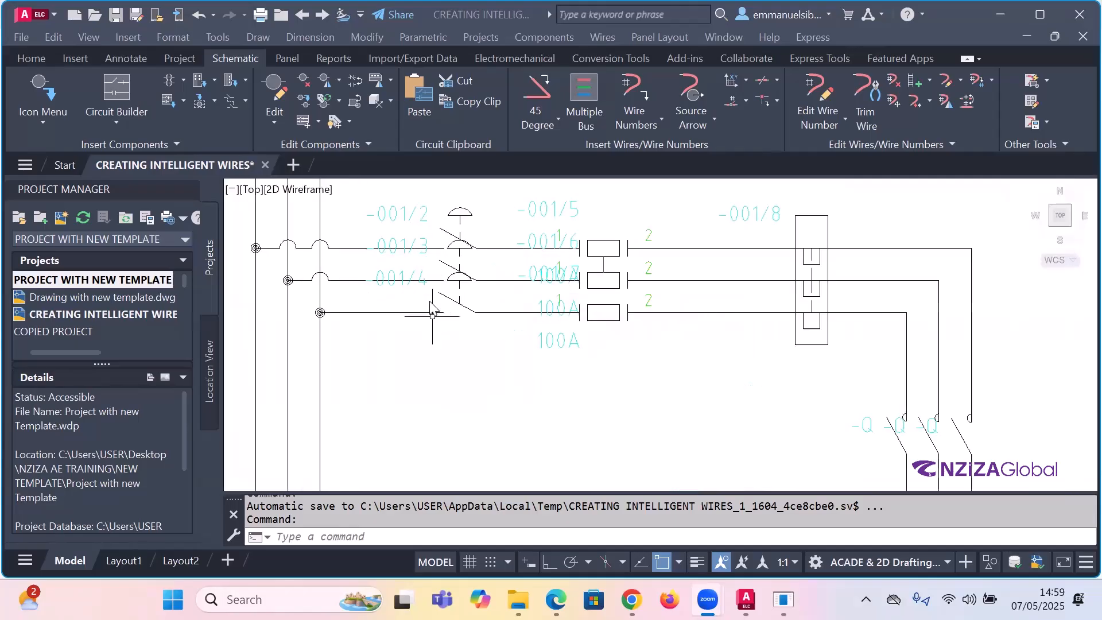
pyautogui.scroll(-2, 430, 303)
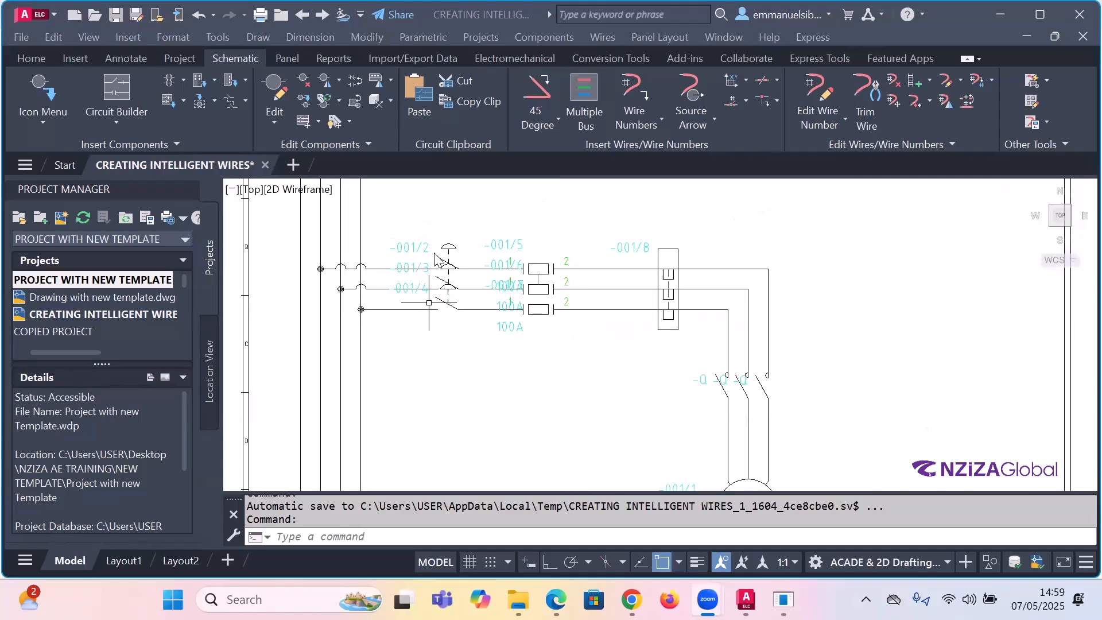
pyautogui.click(454, 362)
pyautogui.press('Escape')
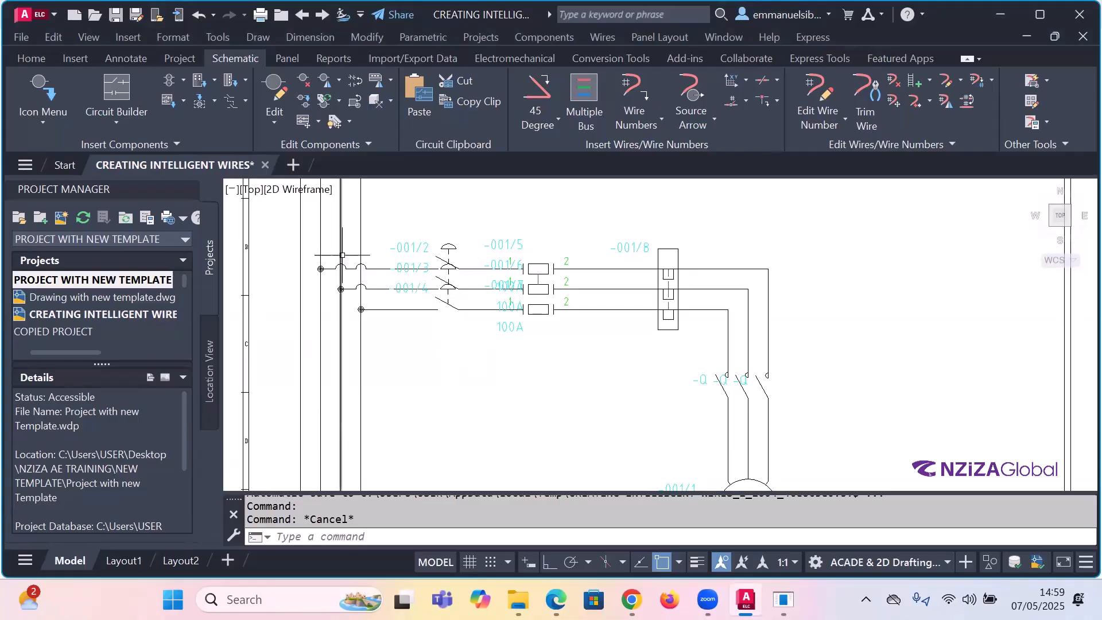
pyautogui.click(245, 105)
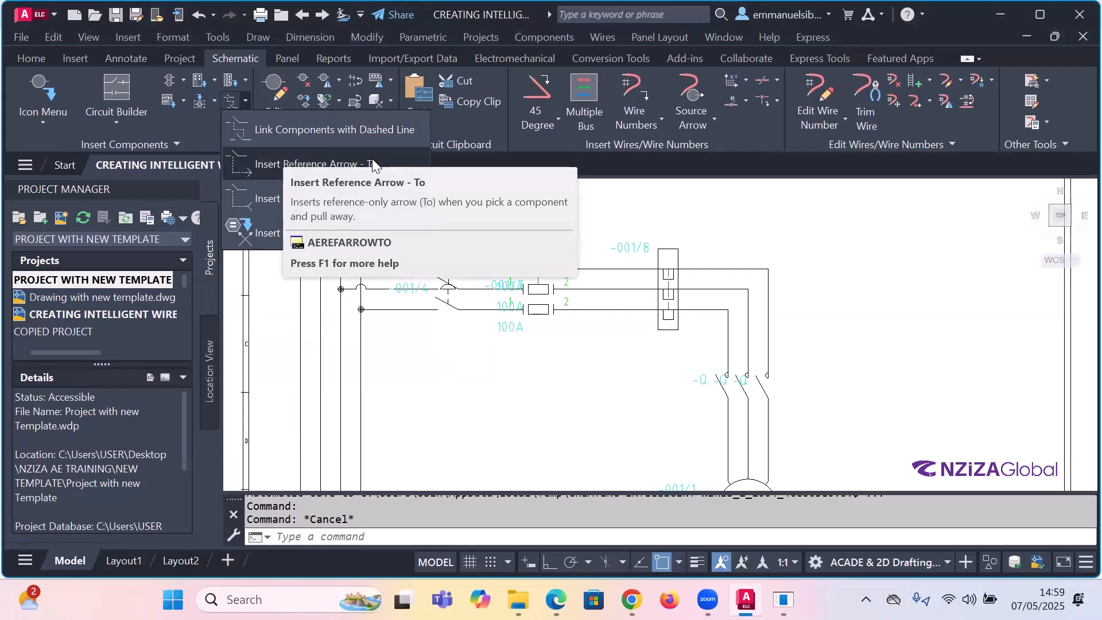
pyautogui.click(268, 166)
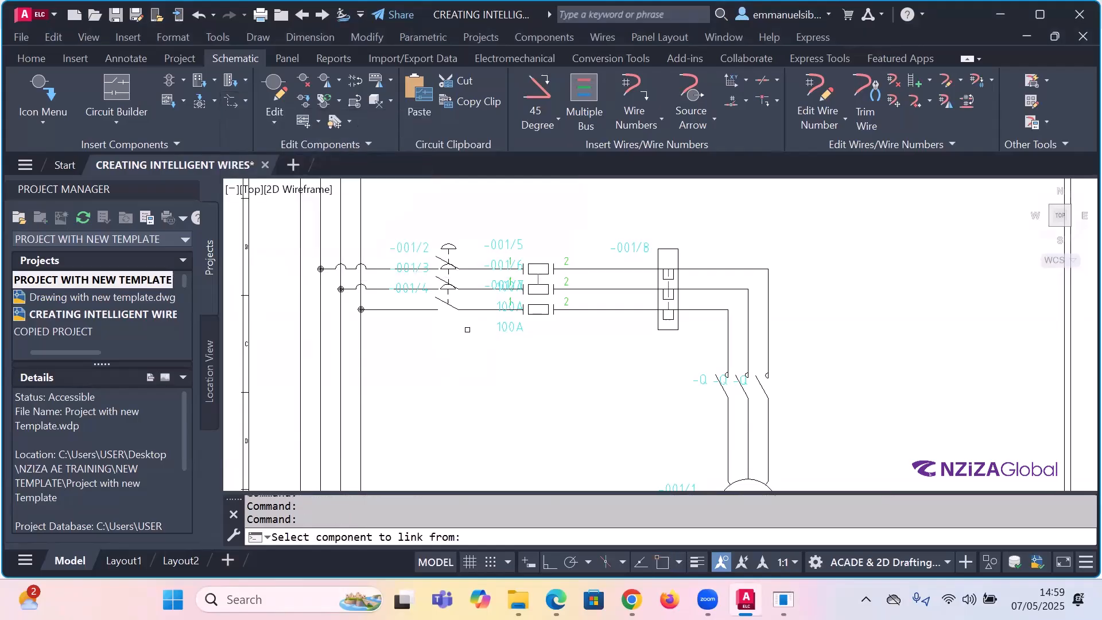
pyautogui.click(447, 306)
pyautogui.click(522, 382)
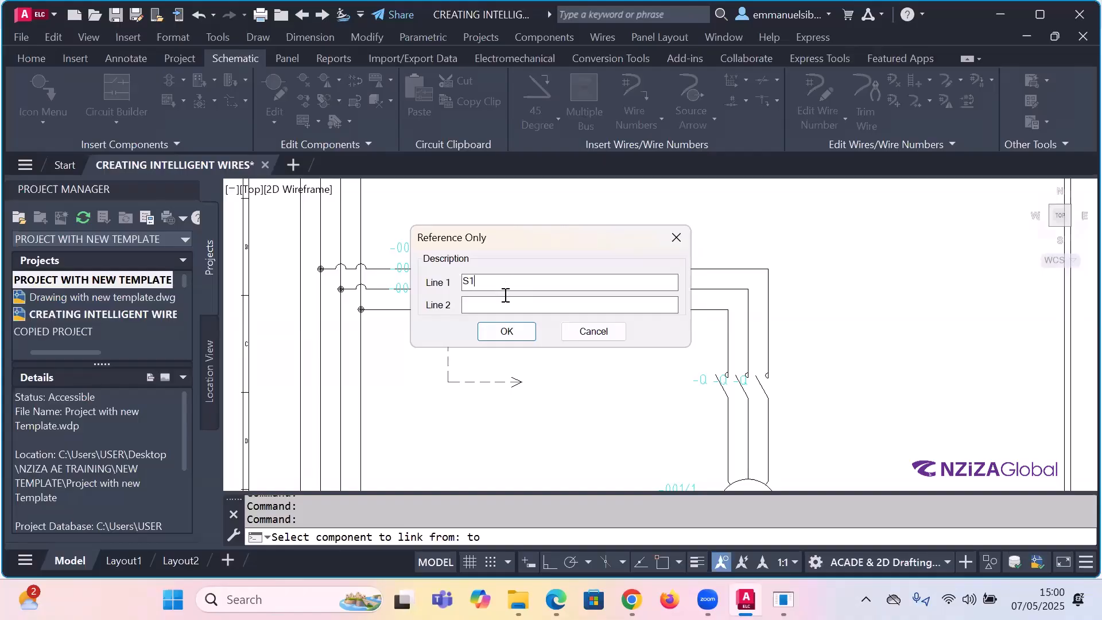
pyautogui.click(506, 331)
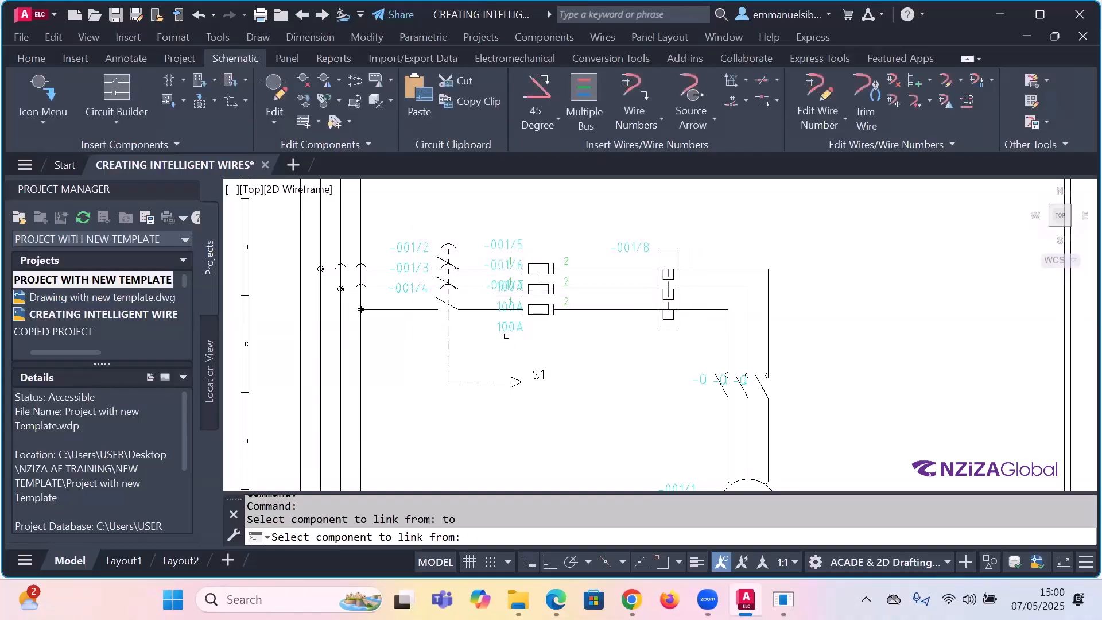
pyautogui.scroll(3, 552, 399)
pyautogui.press('Escape')
# - Move the S1 description text directly beside the tip of the reference arrow
pyautogui.click(468, 352)
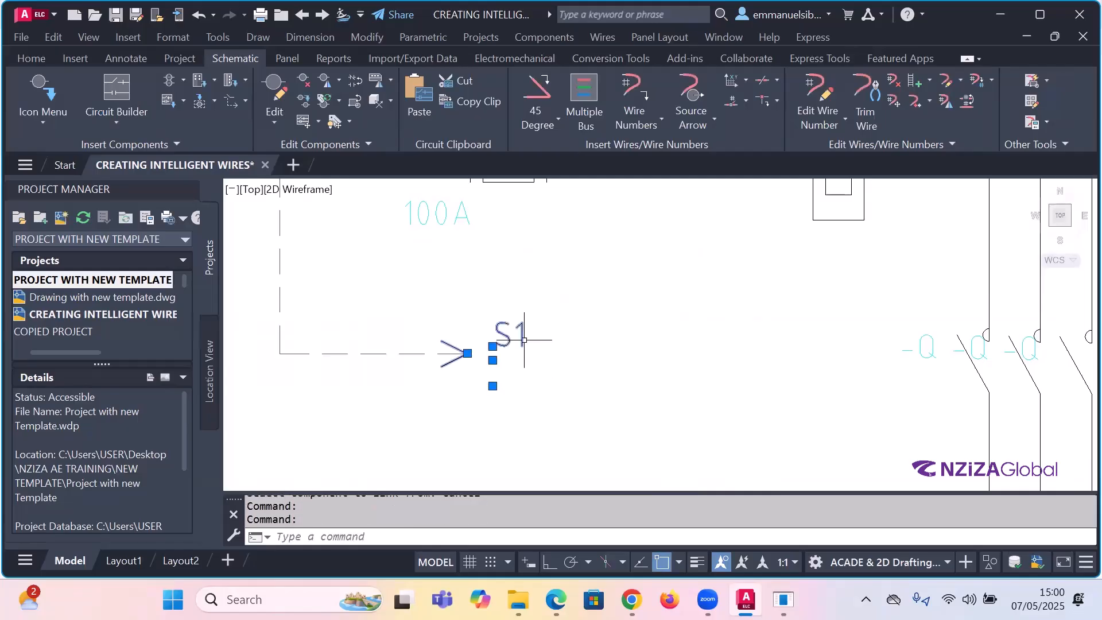
pyautogui.click(492, 346)
pyautogui.click(470, 376)
pyautogui.press('Escape')
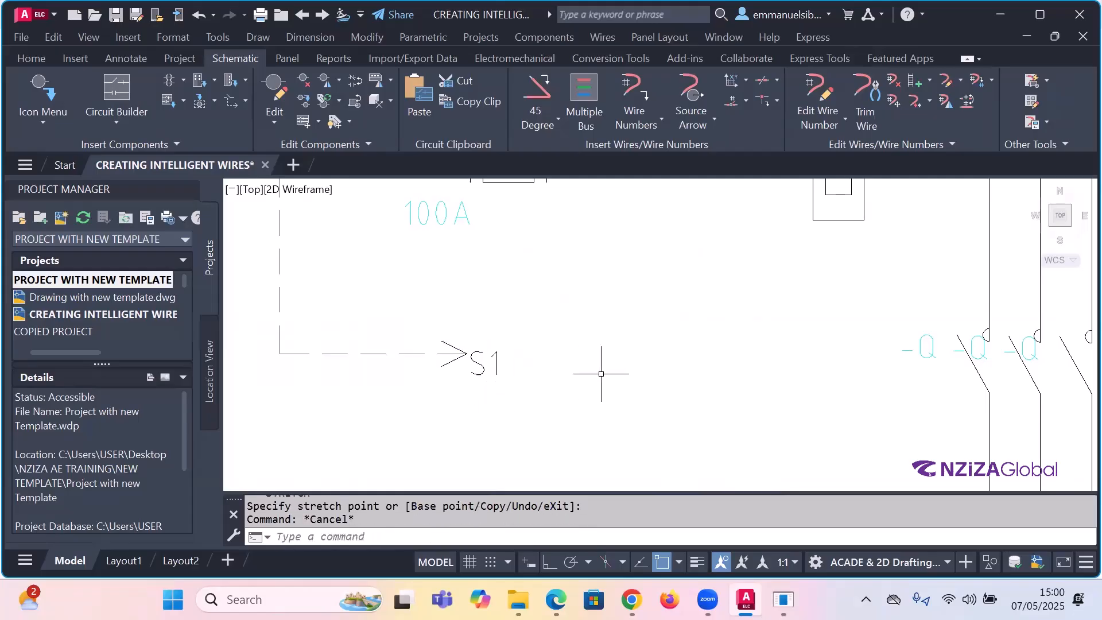
# - Link the three side-by-side -Q poles above the motor in the framed circuit with a dashed line
pyautogui.scroll(-2, 603, 373)
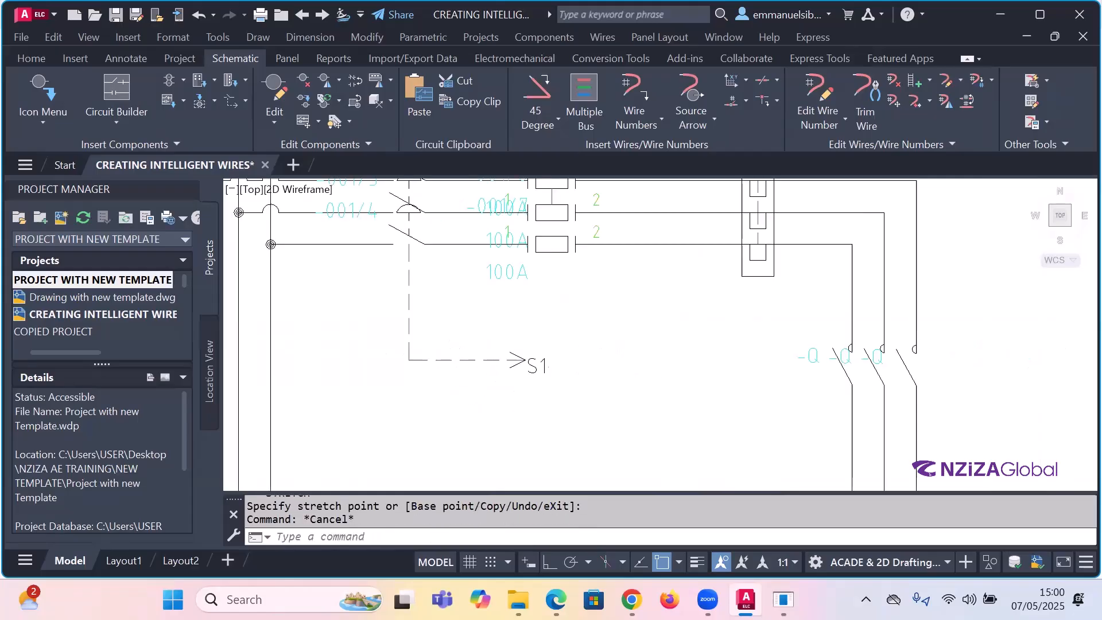
pyautogui.scroll(-2, 548, 395)
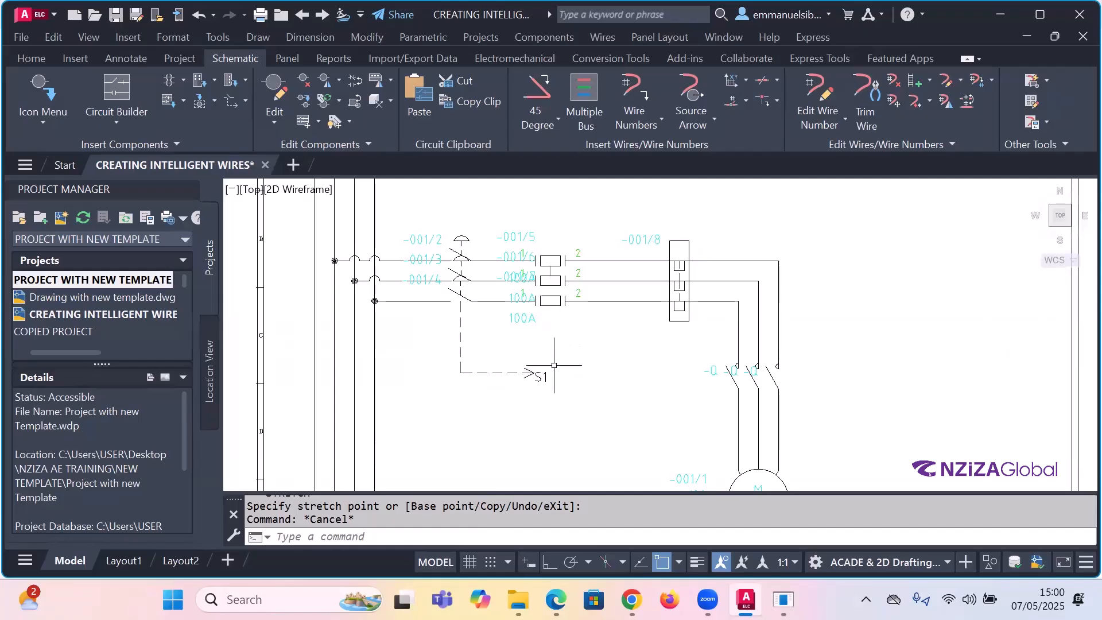
pyautogui.scroll(-2, 482, 345)
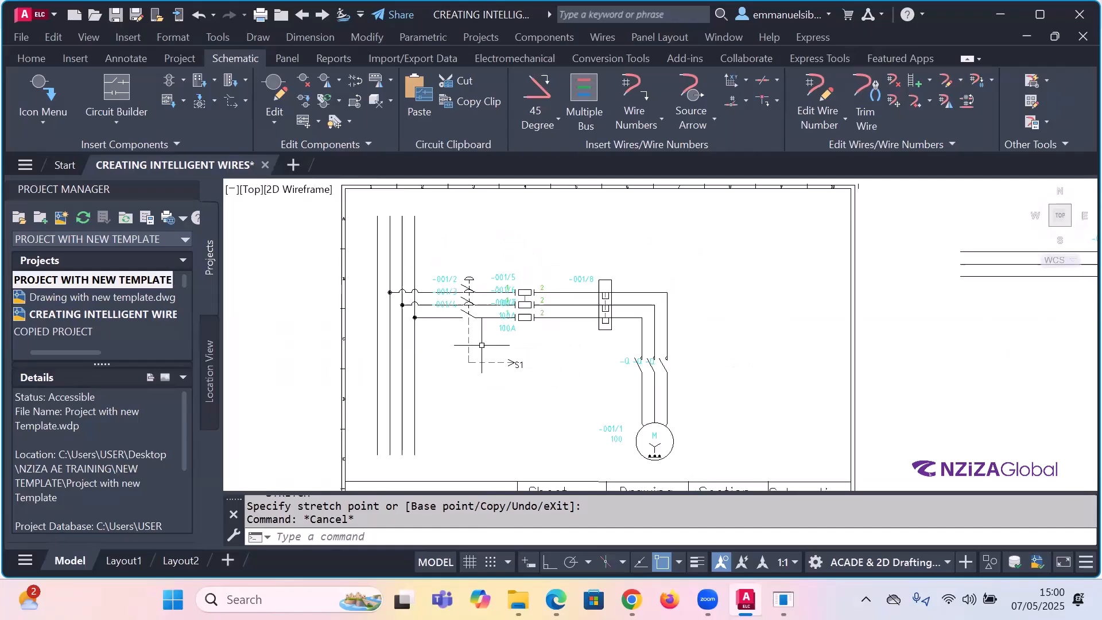
pyautogui.scroll(2, 690, 375)
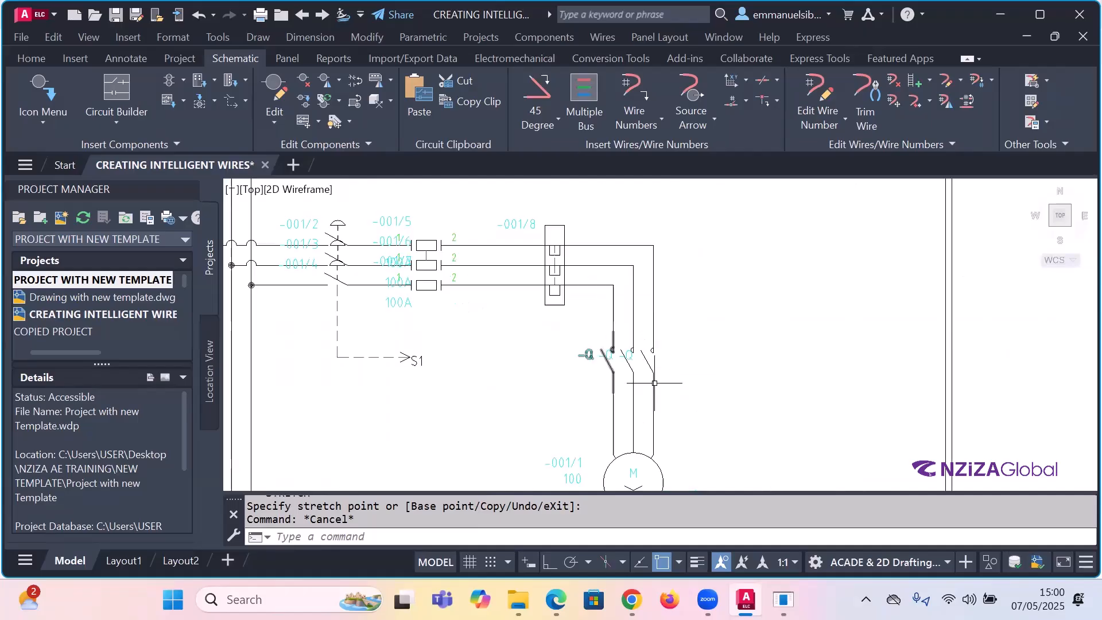
pyautogui.scroll(3, 638, 359)
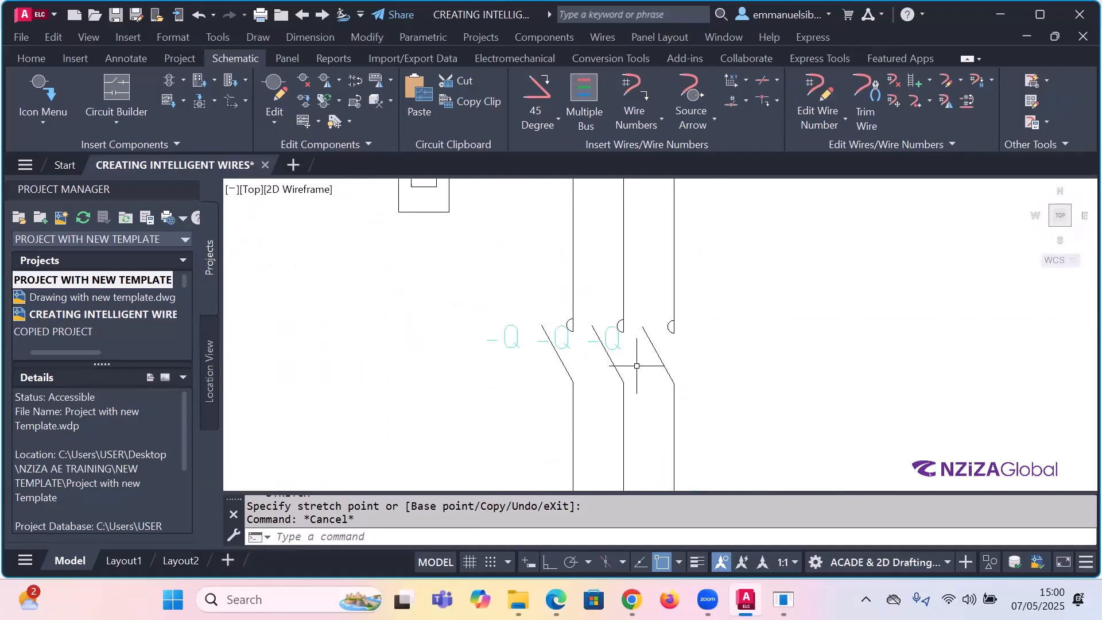
pyautogui.click(244, 101)
pyautogui.click(277, 137)
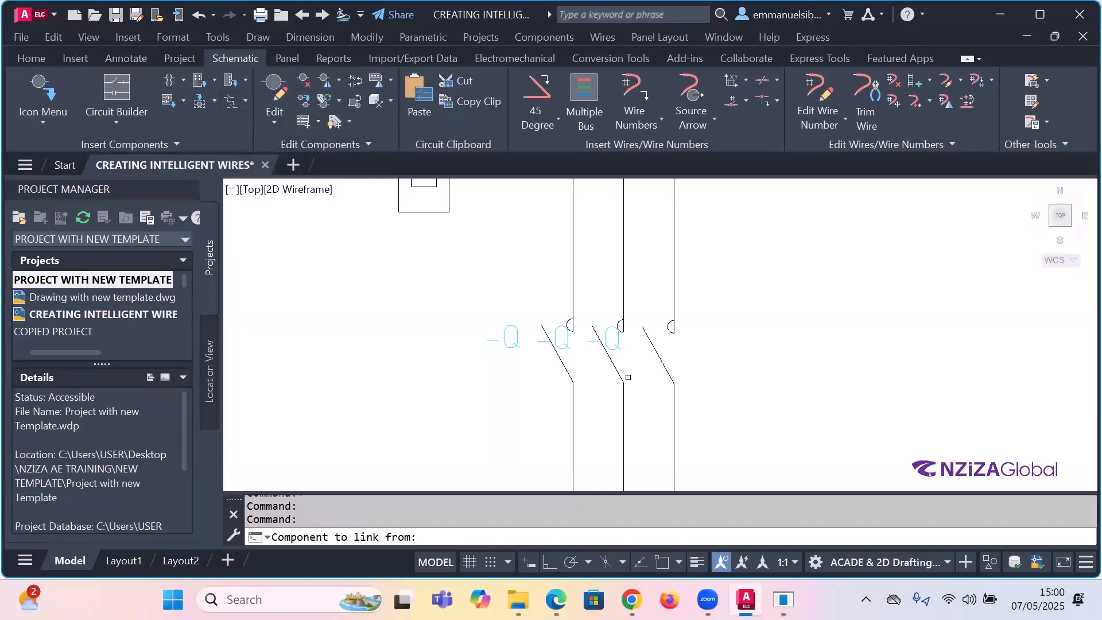
pyautogui.click(556, 352)
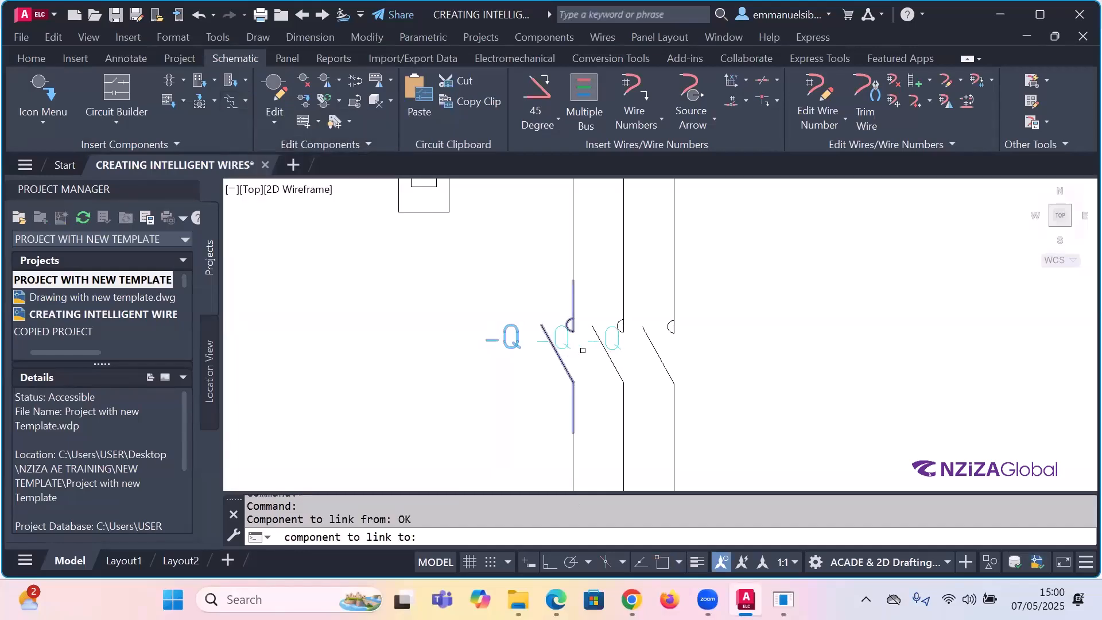
pyautogui.click(600, 346)
pyautogui.click(652, 341)
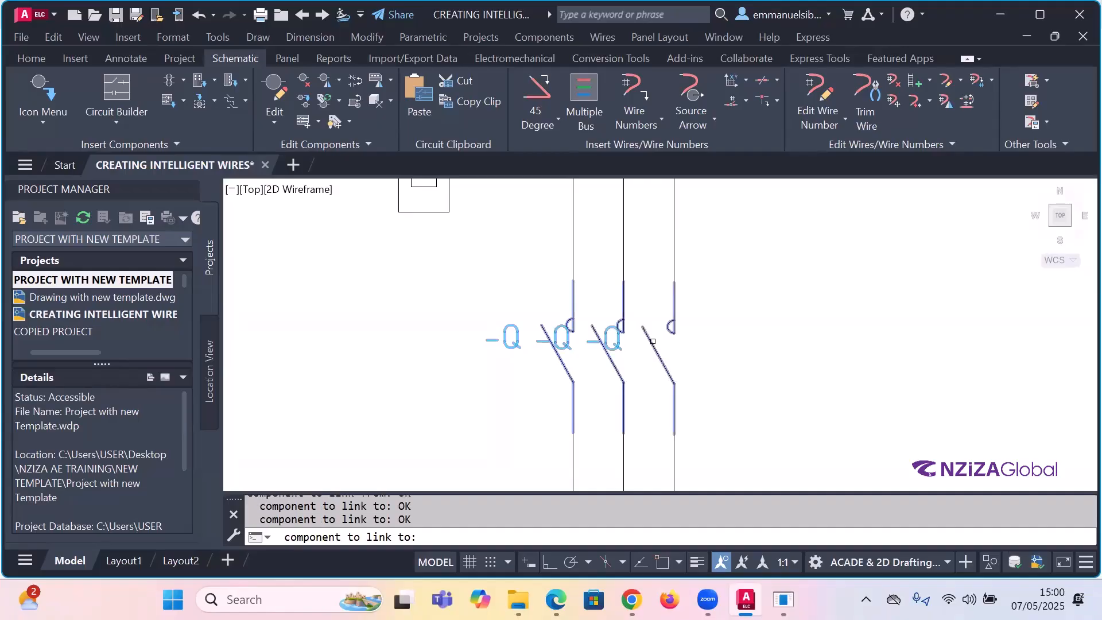
pyautogui.press('Return')
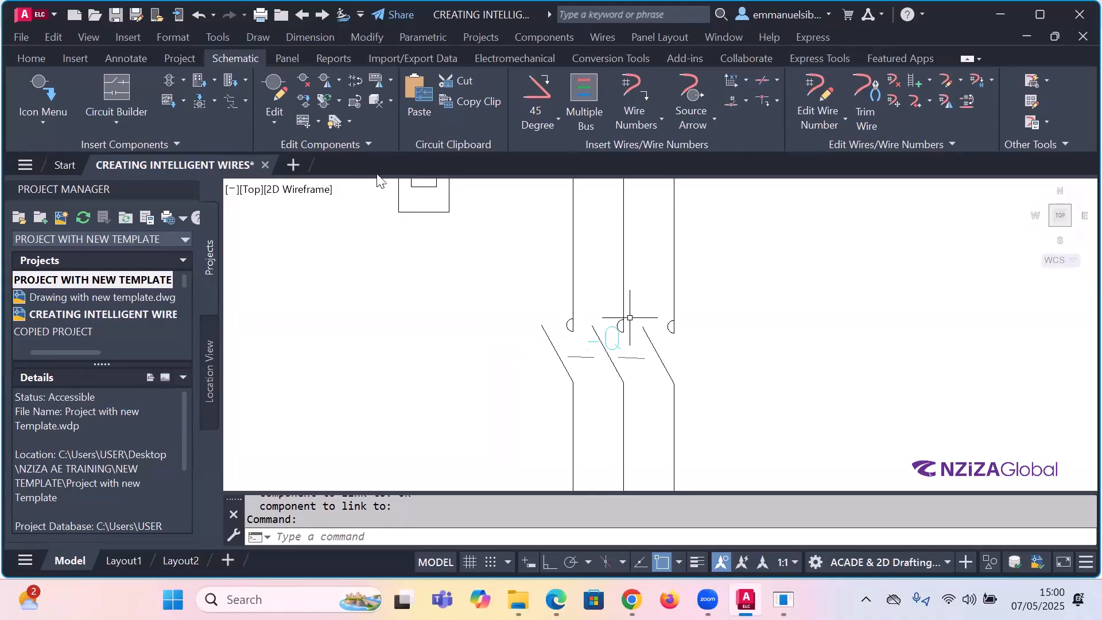
# - Insert a From reference arrow at the rightmost -Q pole, running right and then upward, with description S2
pyautogui.click(247, 100)
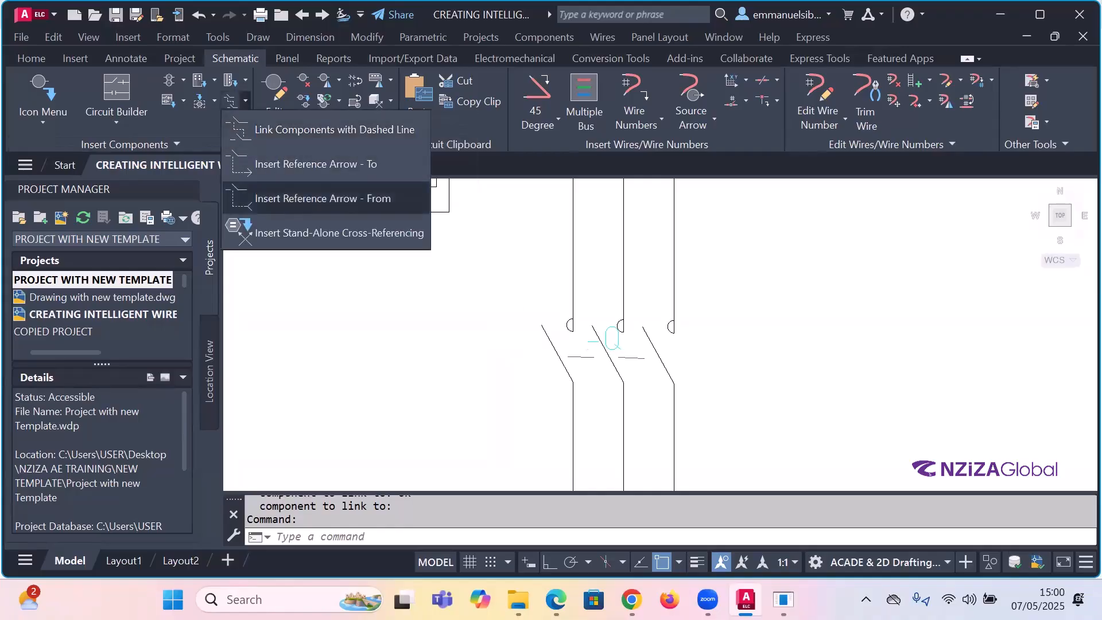
pyautogui.click(292, 199)
pyautogui.click(658, 346)
pyautogui.click(815, 285)
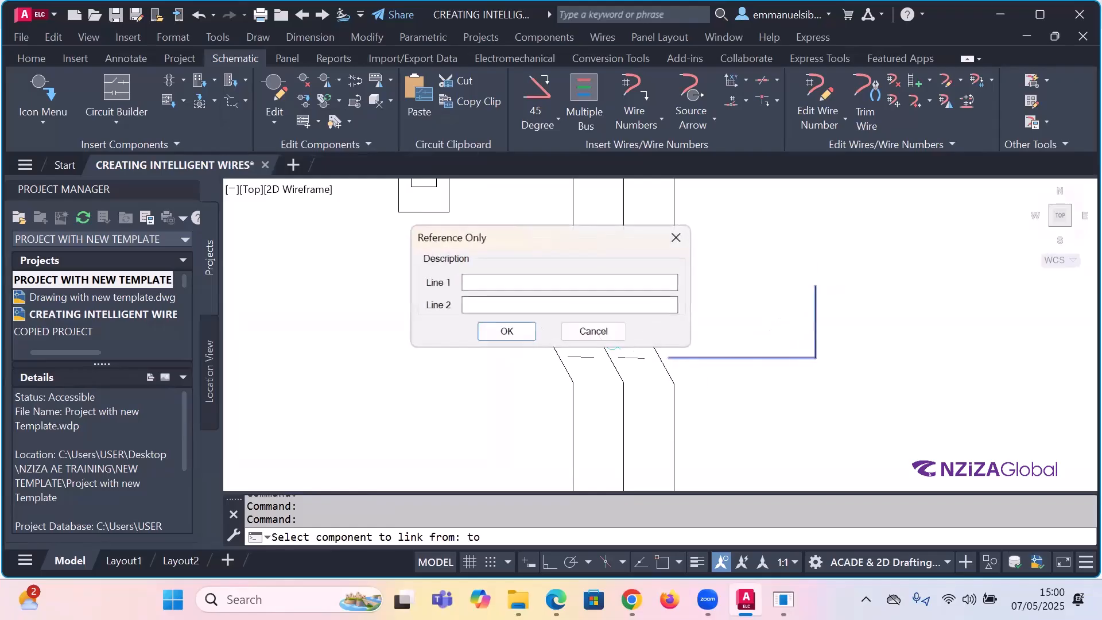
pyautogui.write('S4')
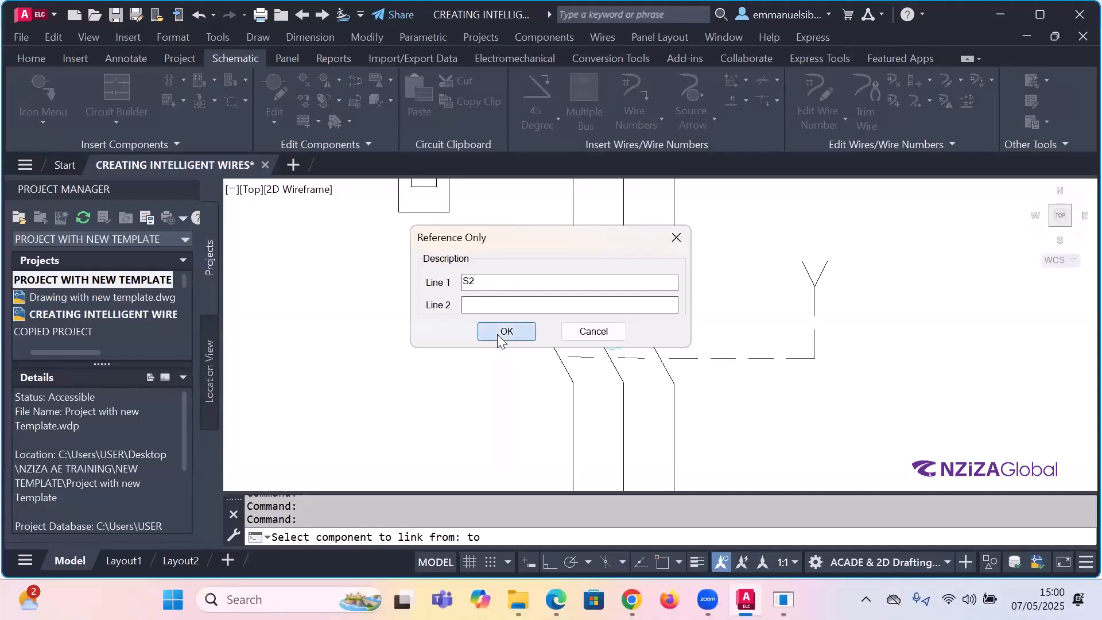
pyautogui.click(500, 333)
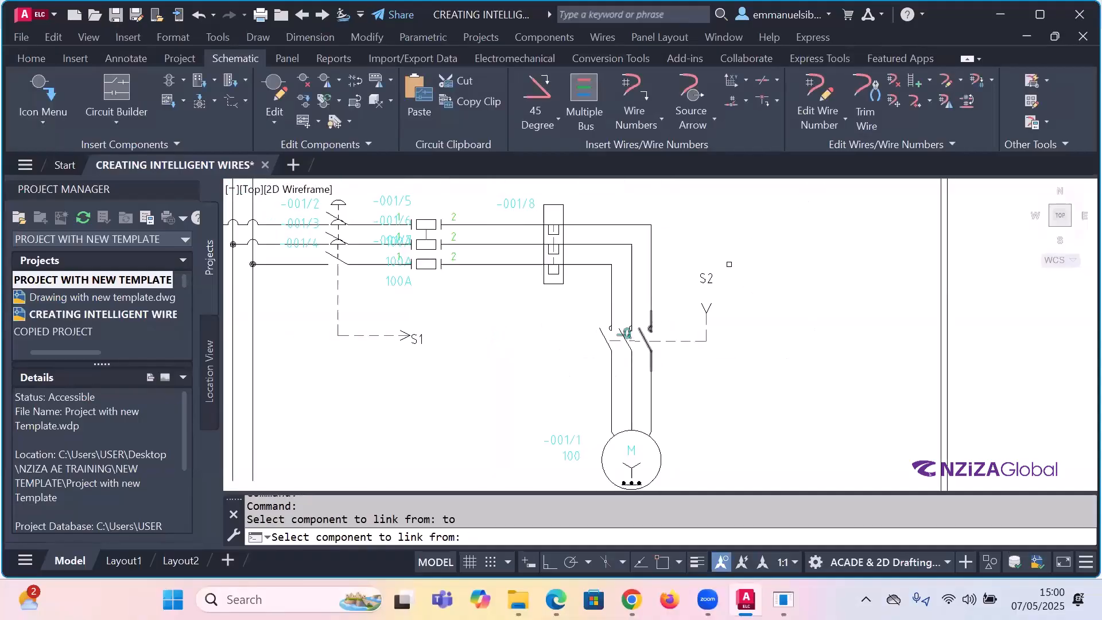
pyautogui.press('Escape')
# - Move the S2 description text down to sit directly above its reference arrow
pyautogui.click(708, 276)
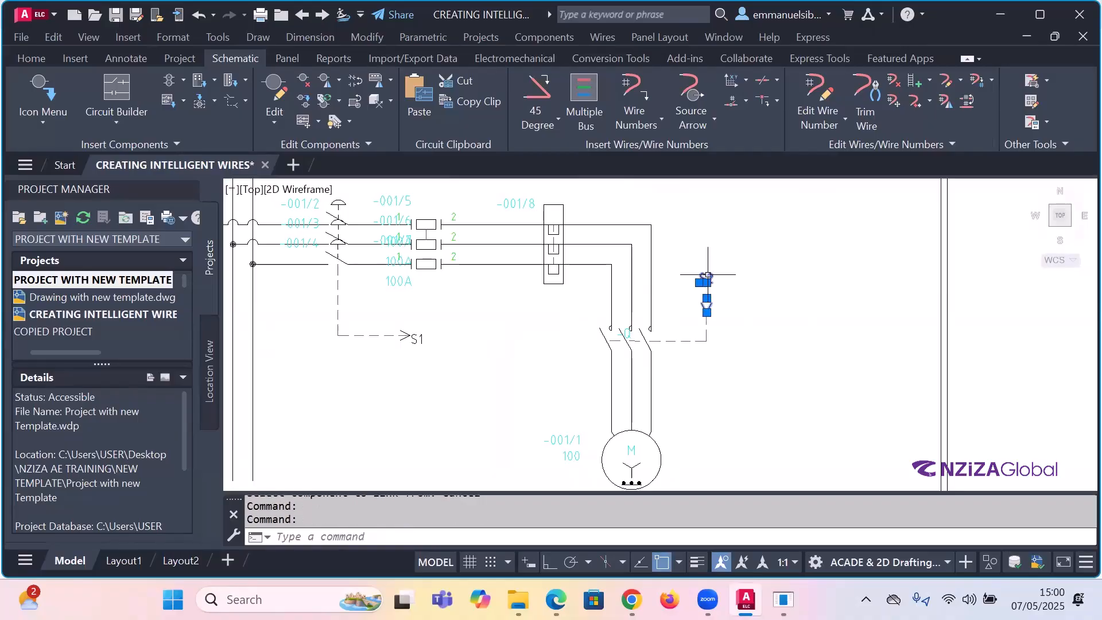
pyautogui.scroll(6, 707, 274)
pyautogui.click(707, 289)
pyautogui.scroll(-2, 721, 335)
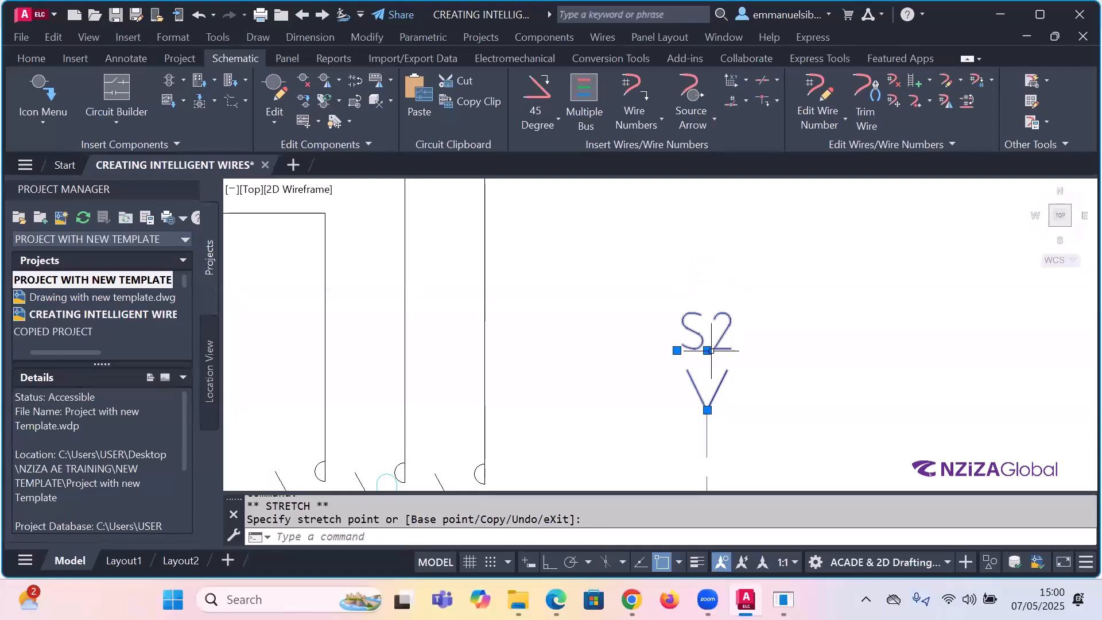
pyautogui.press('Escape')
pyautogui.scroll(-3, 783, 301)
pyautogui.scroll(-2, 799, 292)
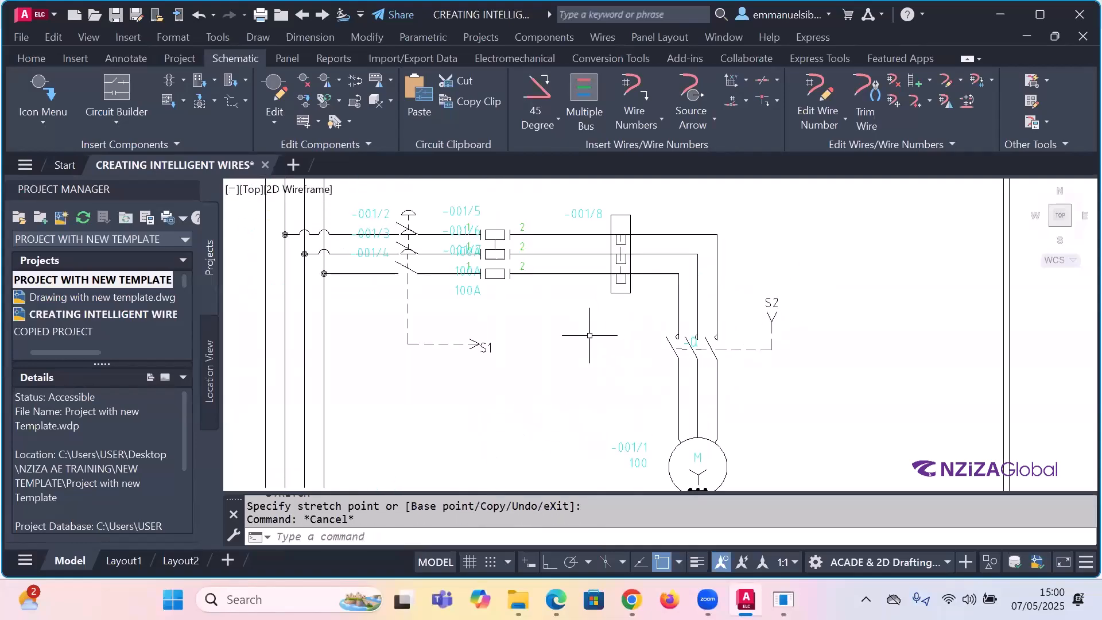
pyautogui.click(389, 561)
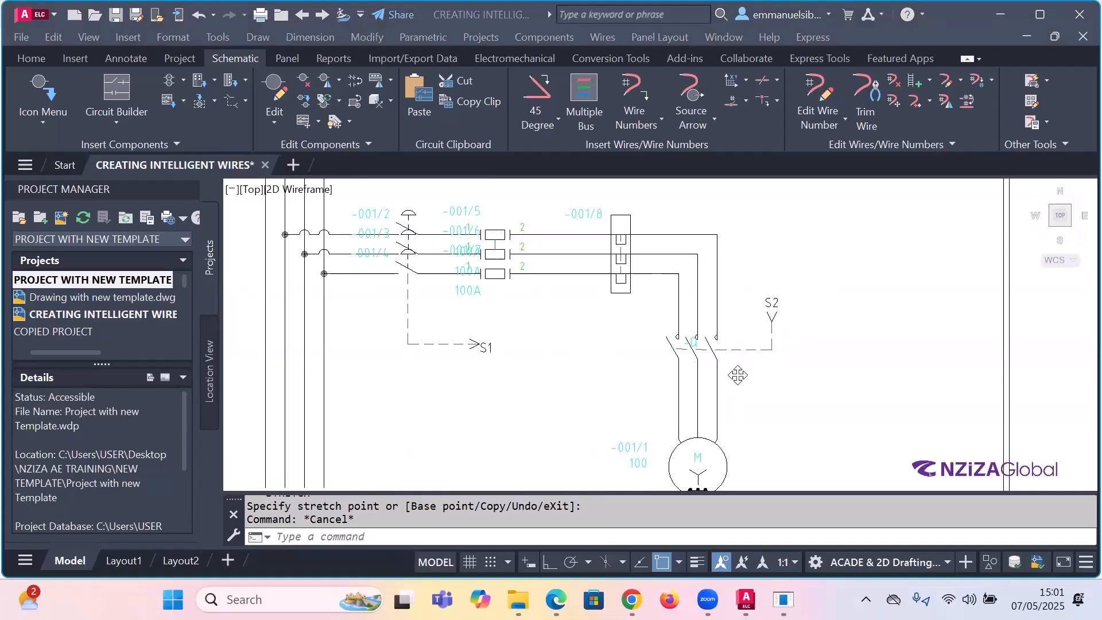
pyautogui.click(589, 370)
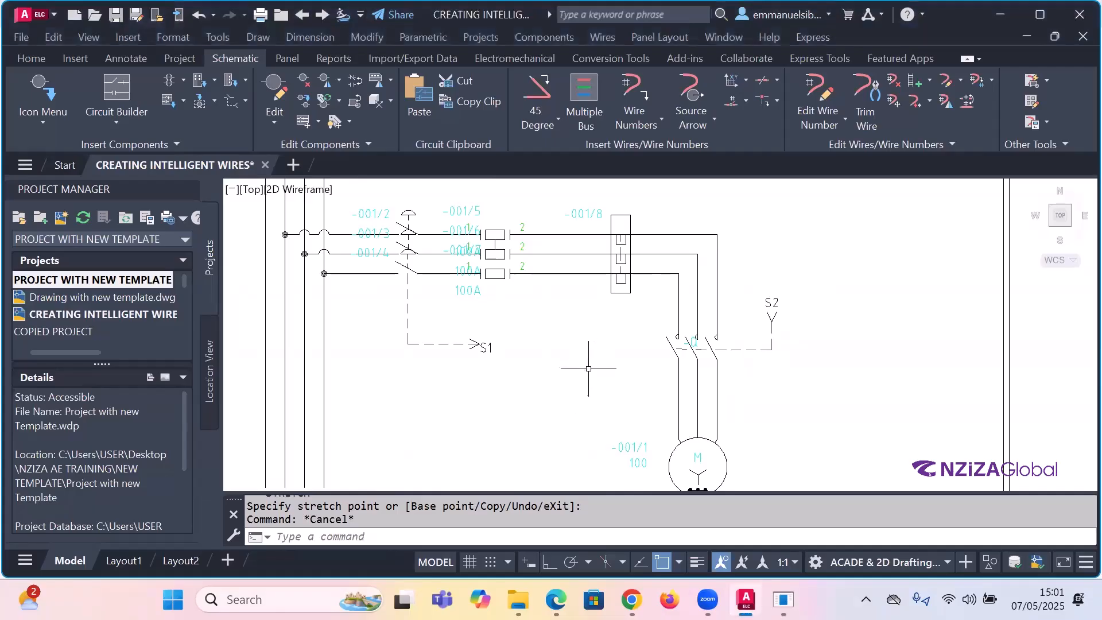
pyautogui.press('Escape')
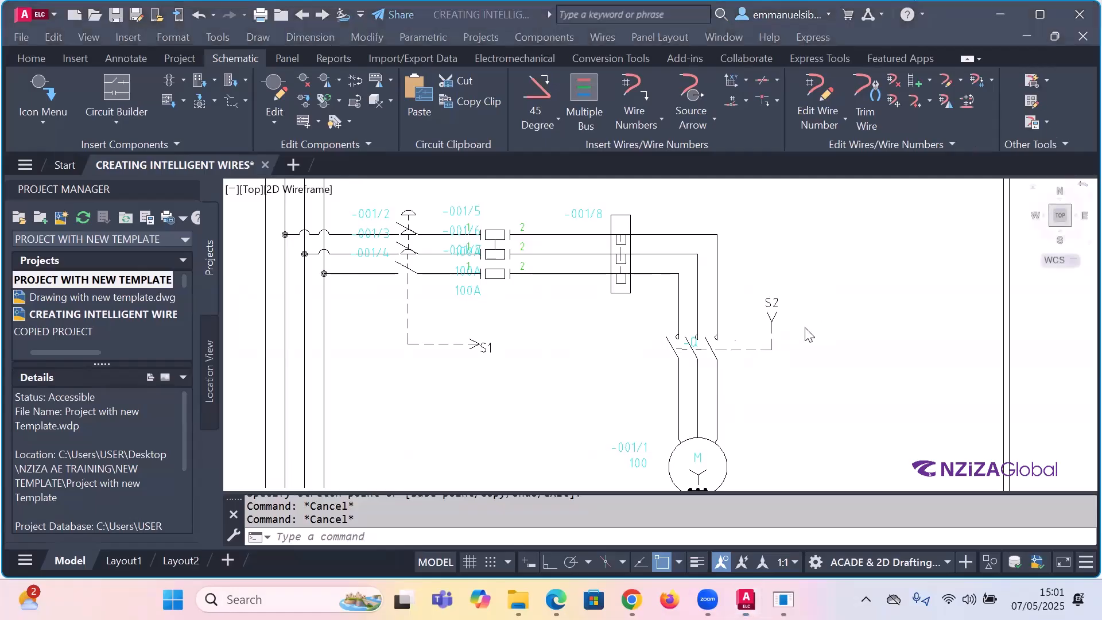
pyautogui.scroll(-2, 628, 313)
pyautogui.scroll(-1, 627, 312)
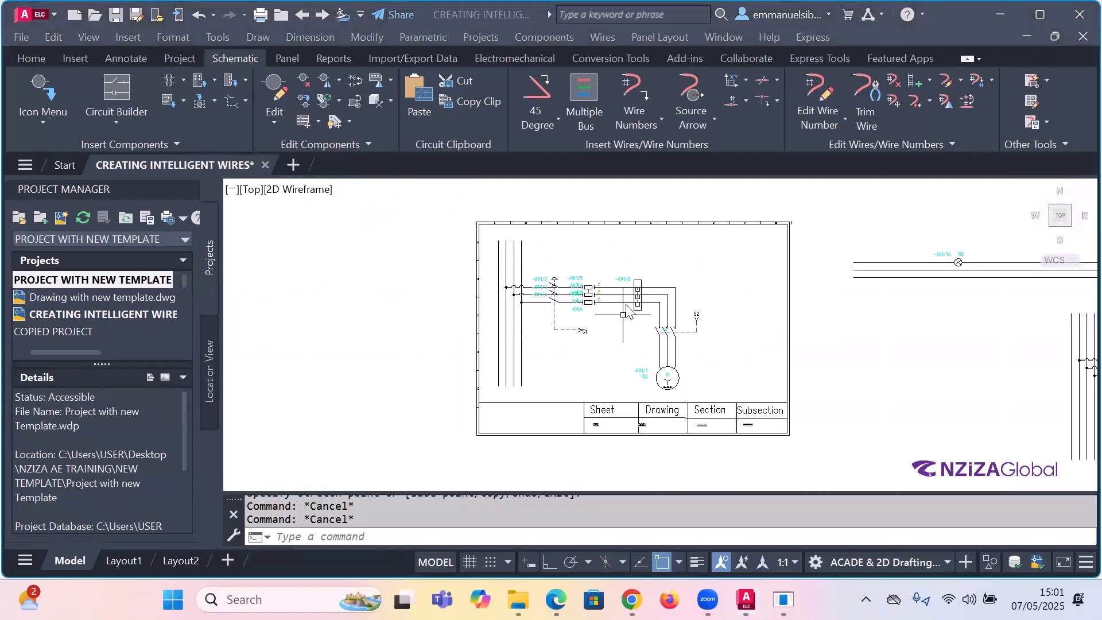
# - Look at the IEC splice symbols offered by Insert Splice and close the selection without inserting one
pyautogui.click(246, 77)
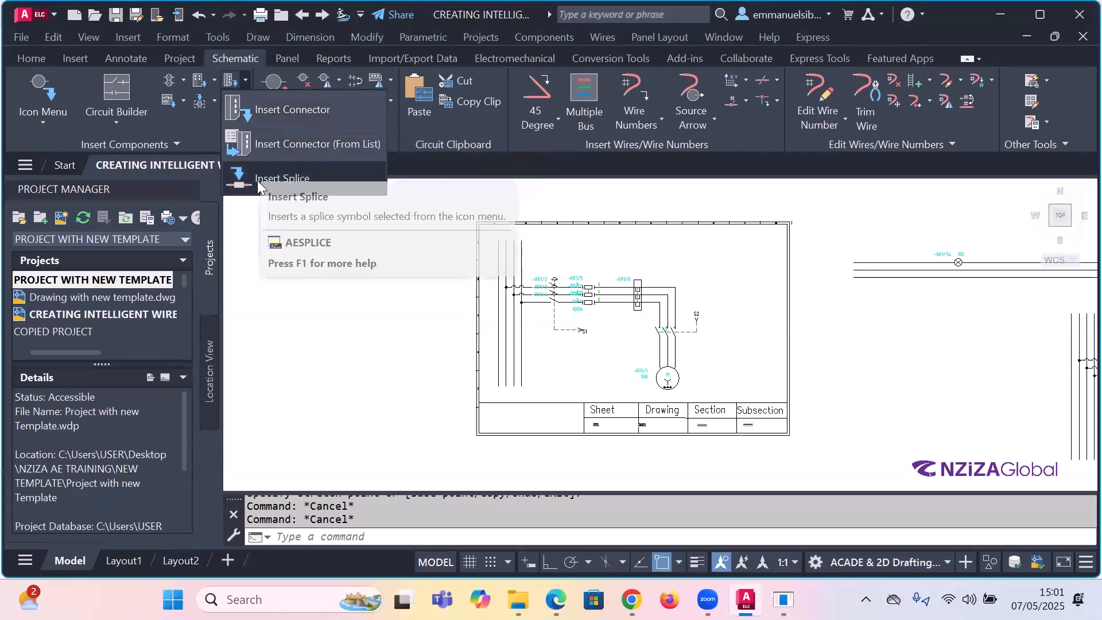
pyautogui.click(294, 185)
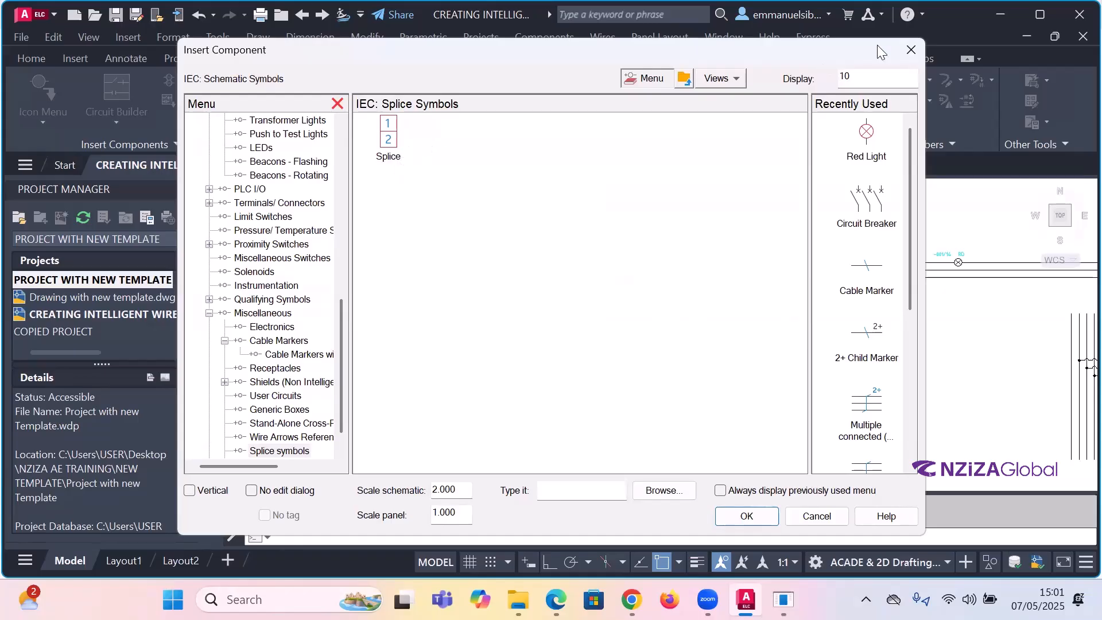
pyautogui.click(910, 51)
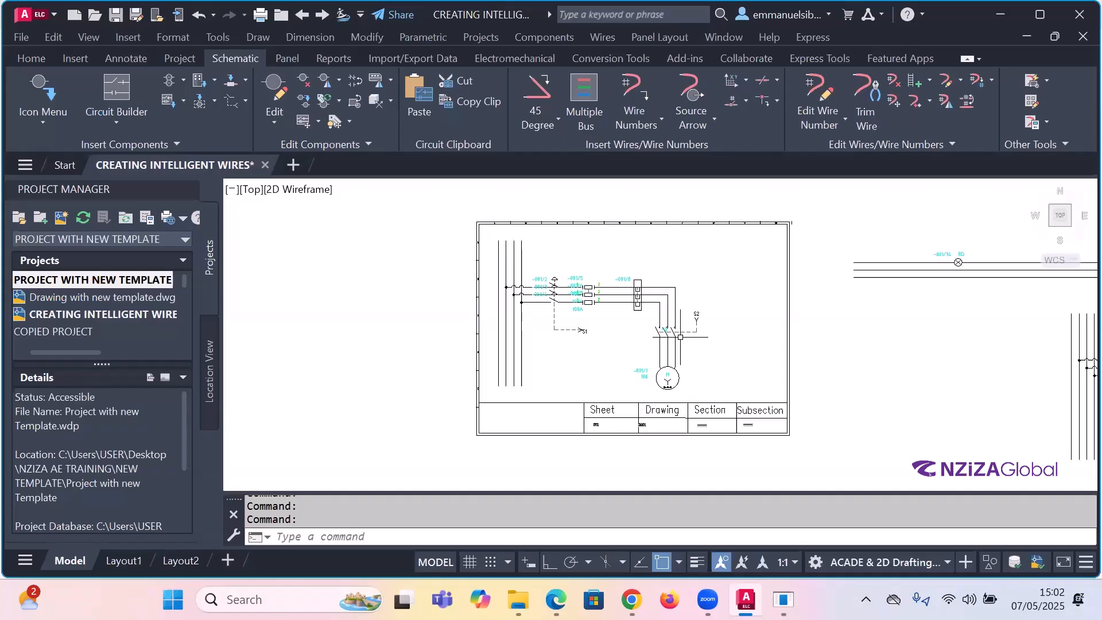
pyautogui.click(28, 58)
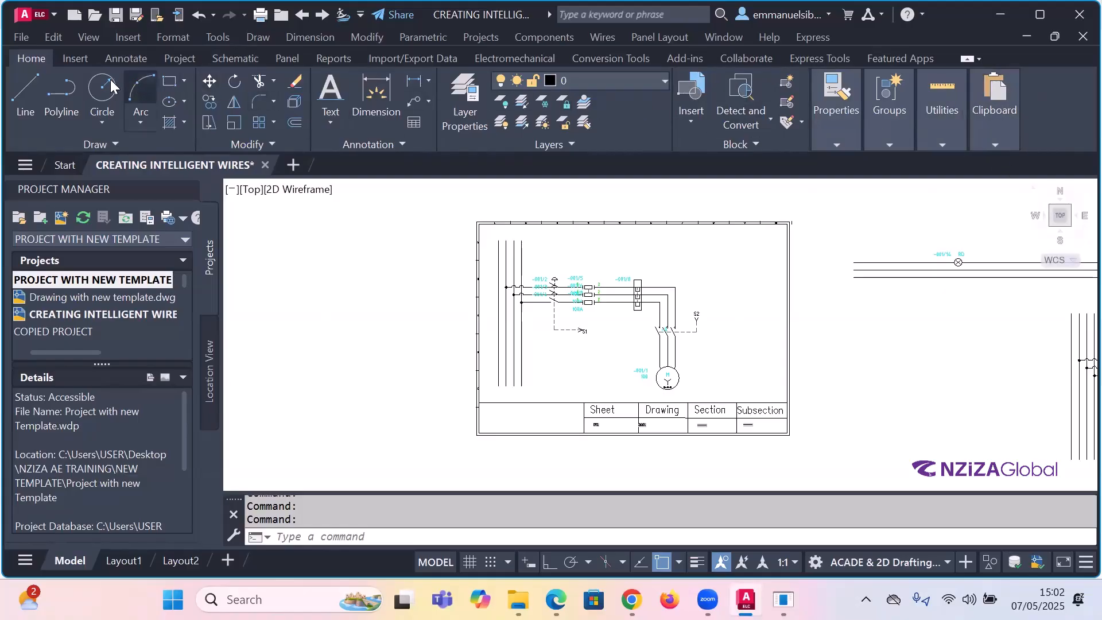
pyautogui.click(235, 58)
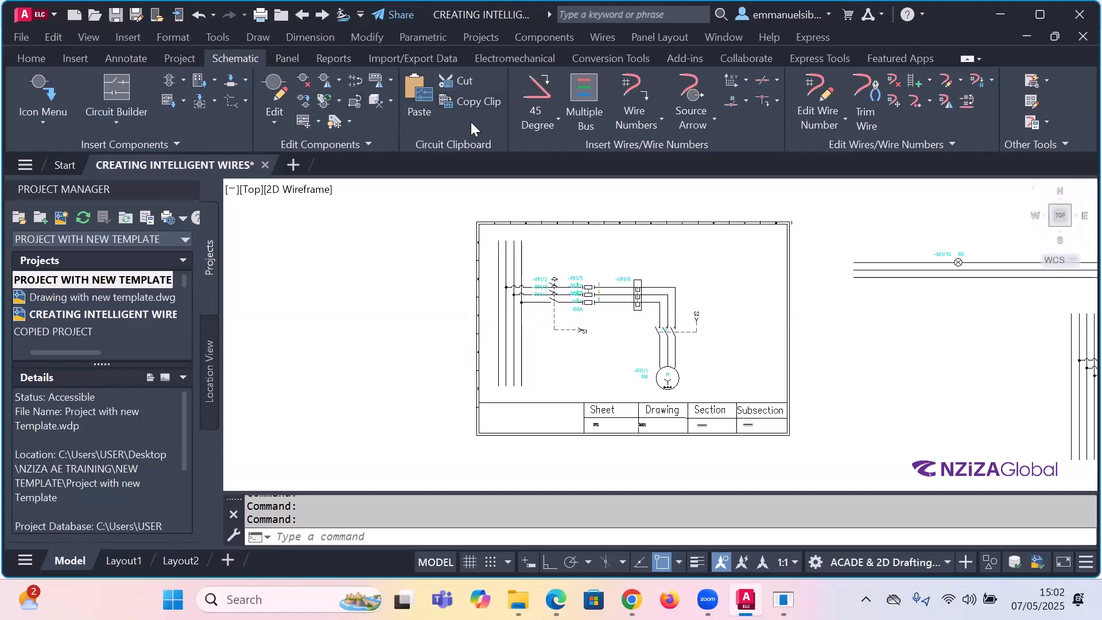
pyautogui.scroll(-2, 528, 263)
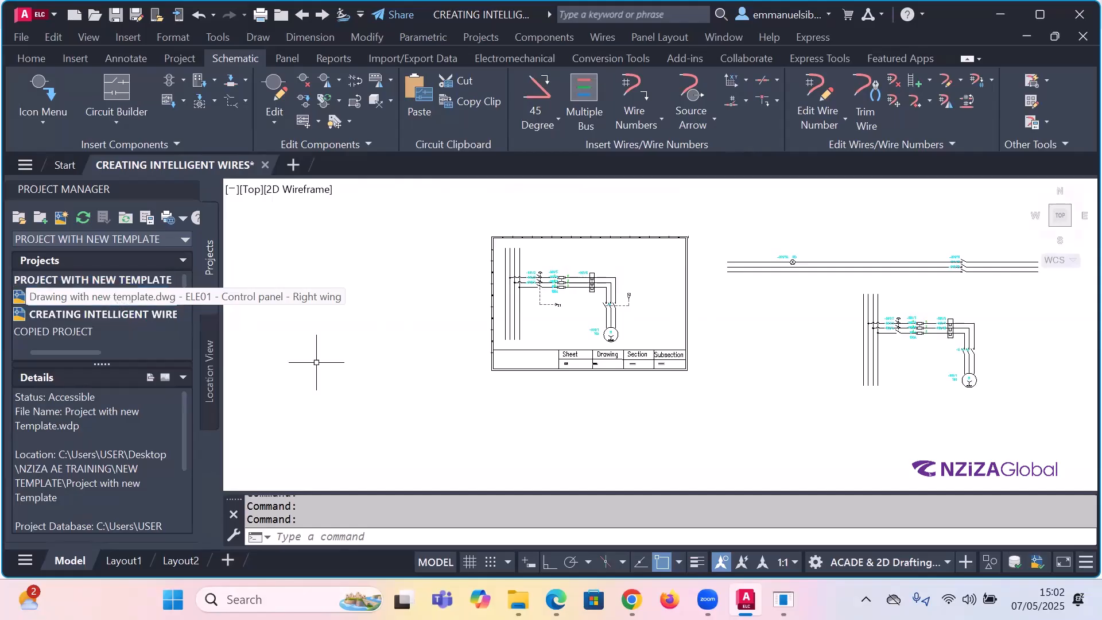
# - Open Drawing with new template.dwg from the active project alongside the CREATING INTELLIGENT WIRES drawing
pyautogui.doubleClick(98, 298)
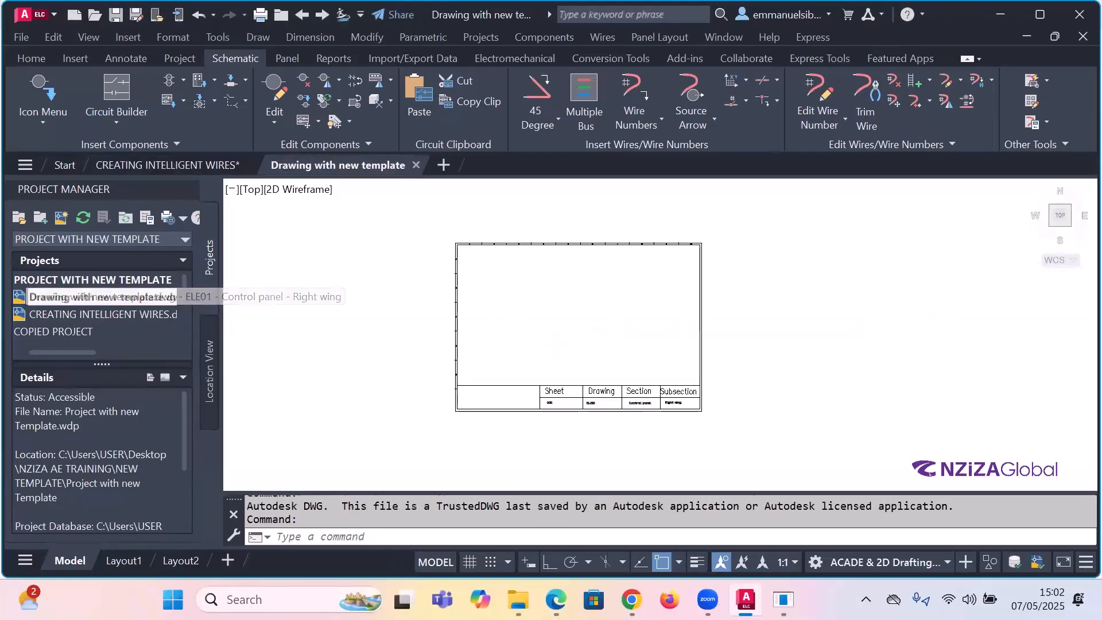
pyautogui.scroll(1, 528, 325)
pyautogui.scroll(-1, 643, 337)
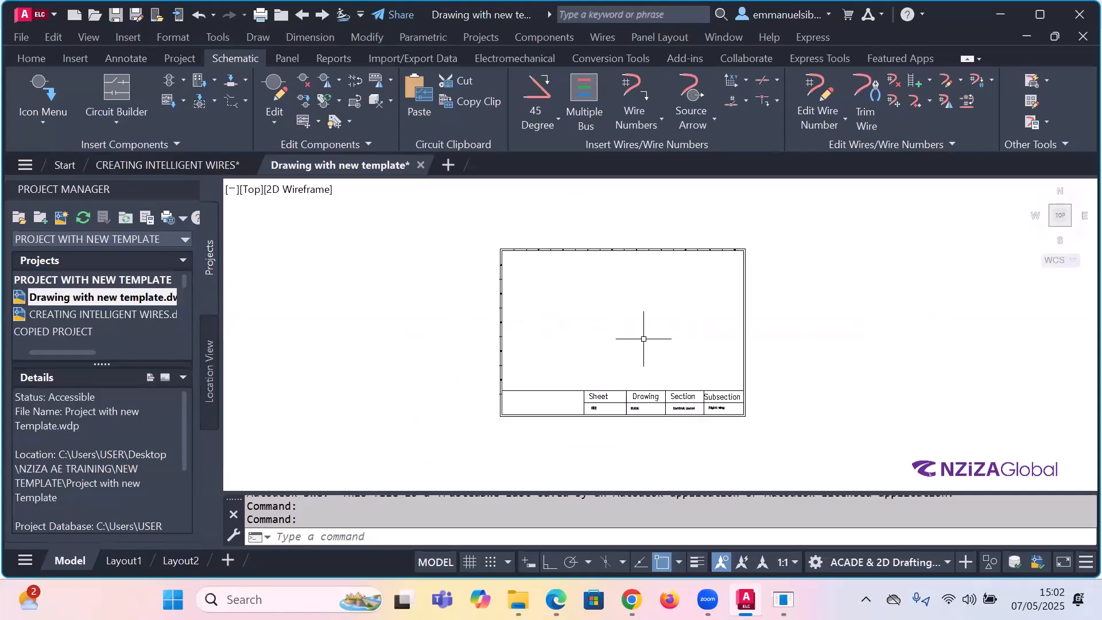
pyautogui.click(181, 162)
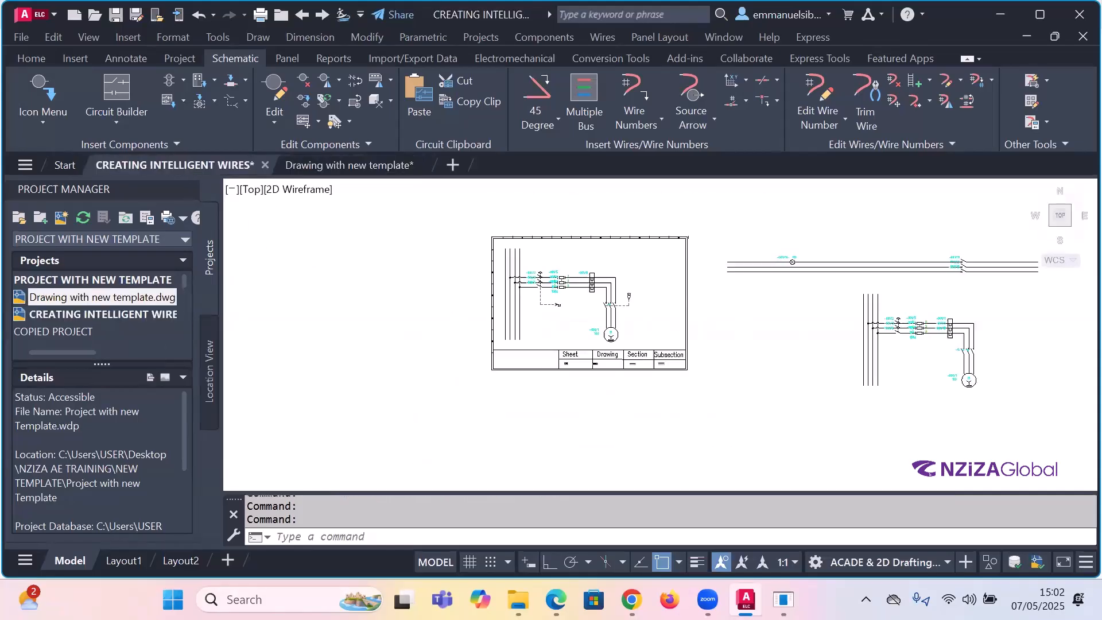
pyautogui.scroll(-2, 497, 284)
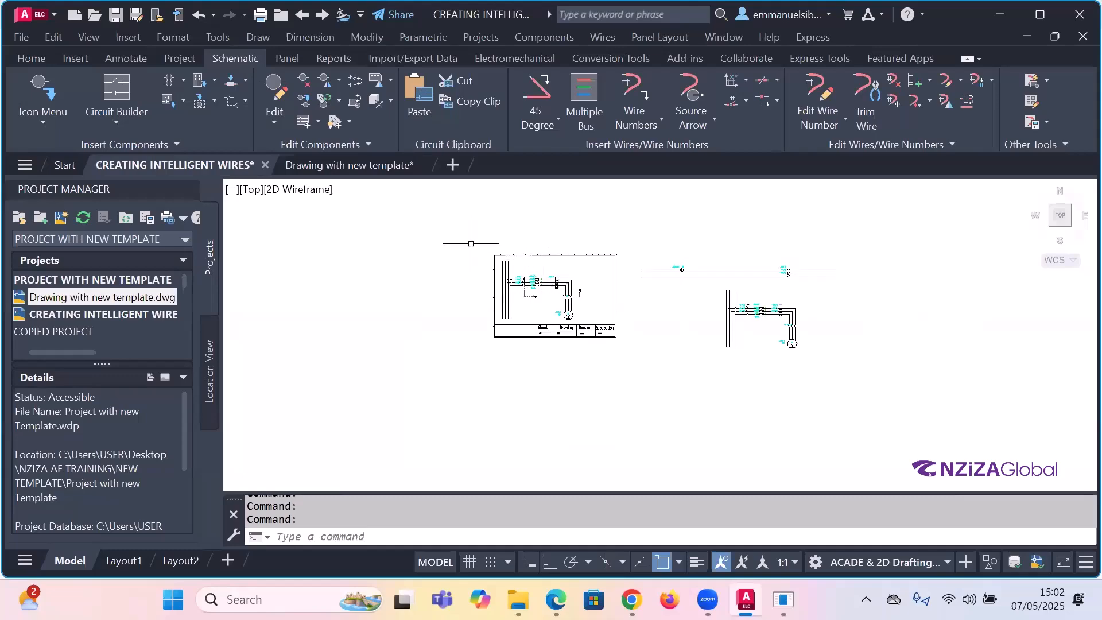
pyautogui.click(351, 164)
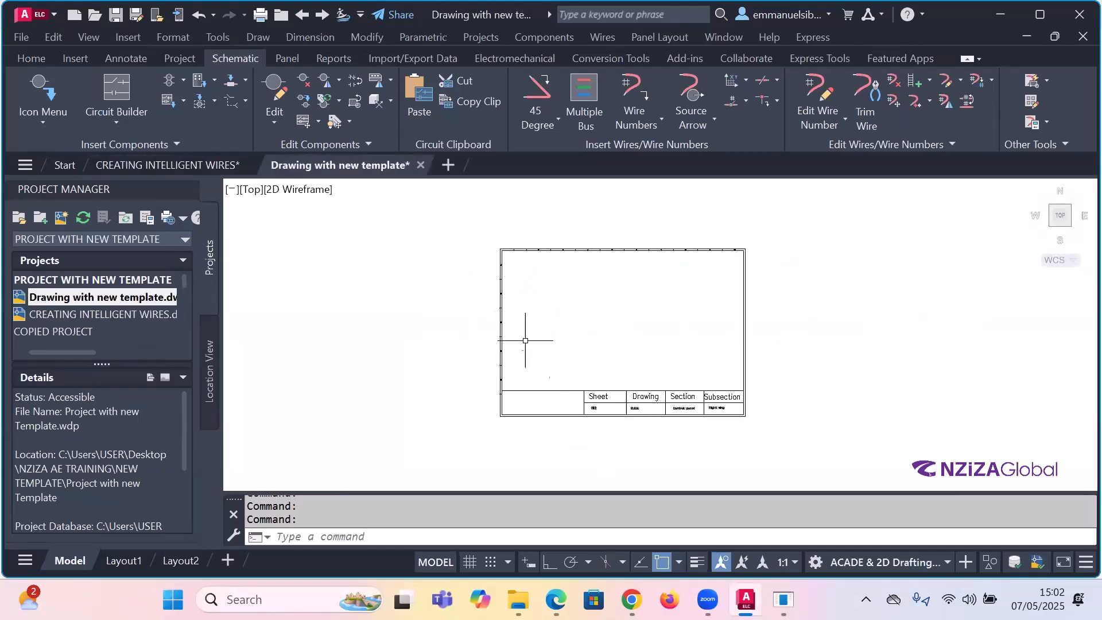
# - Copy the circuit together with its drawing frame from CREATING INTELLIGENT WIRES to the circuit clipboard, with a base point just outside the frame's upper-left corner
pyautogui.click(165, 167)
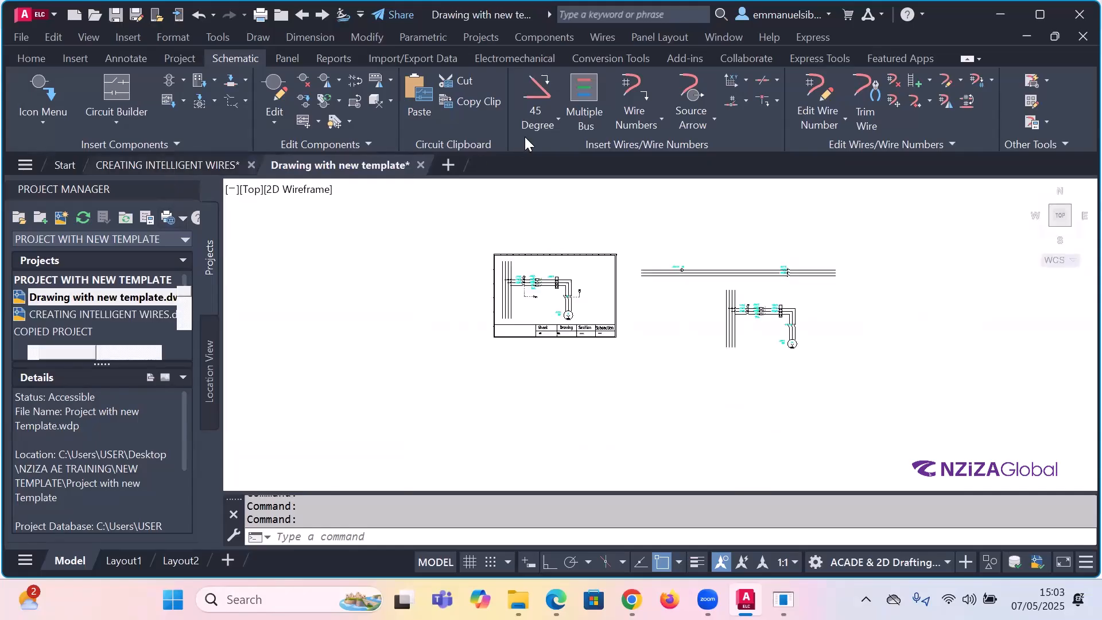
pyautogui.click(471, 103)
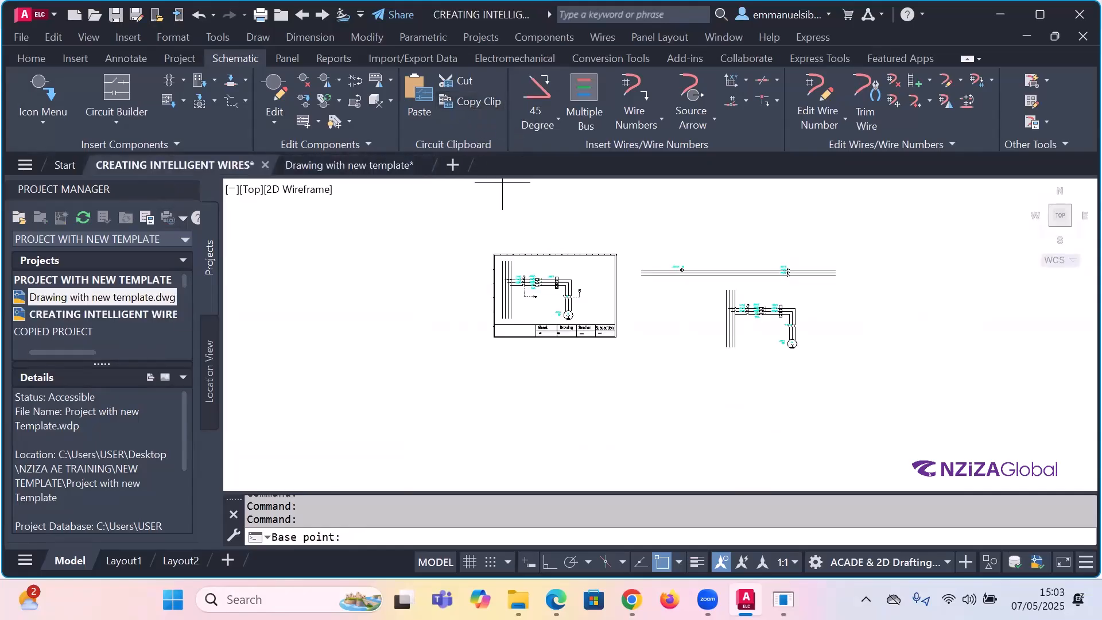
pyautogui.click(484, 243)
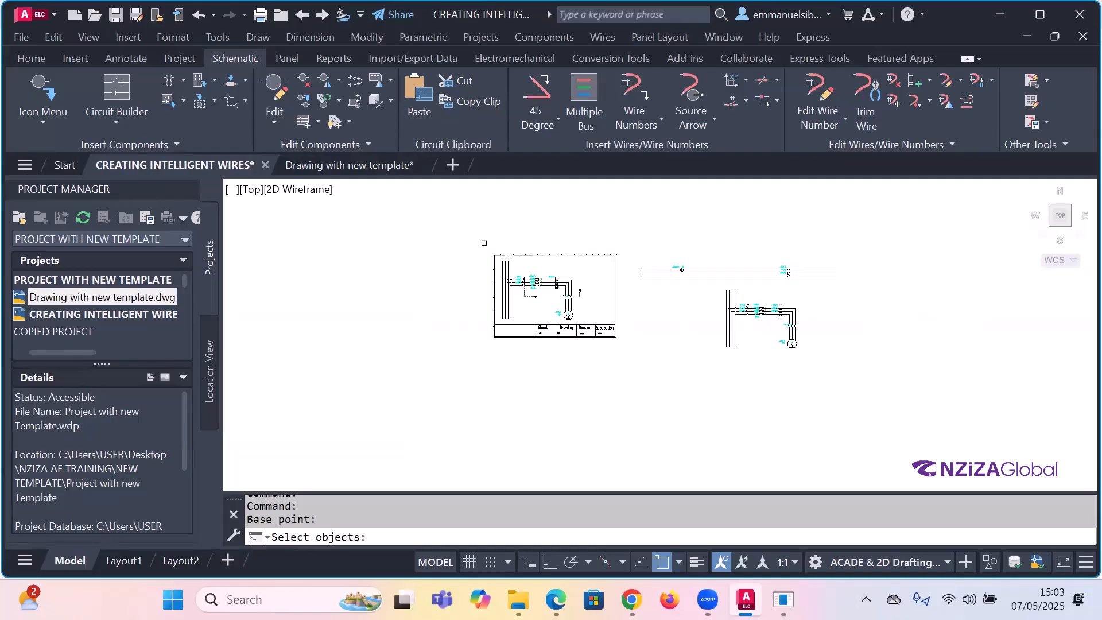
pyautogui.click(484, 243)
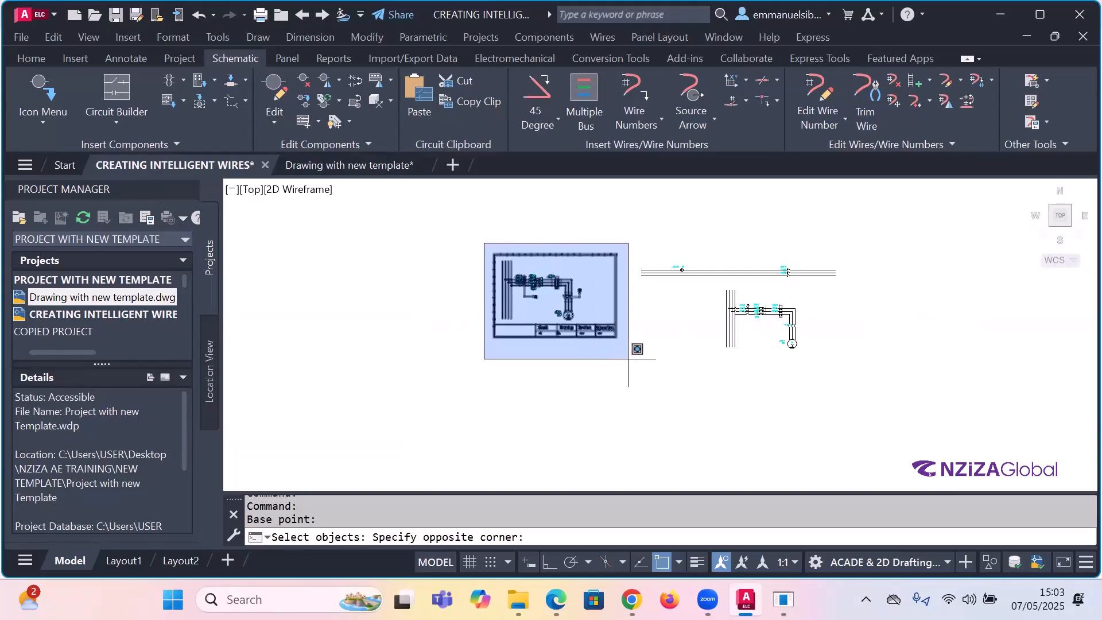
pyautogui.click(628, 357)
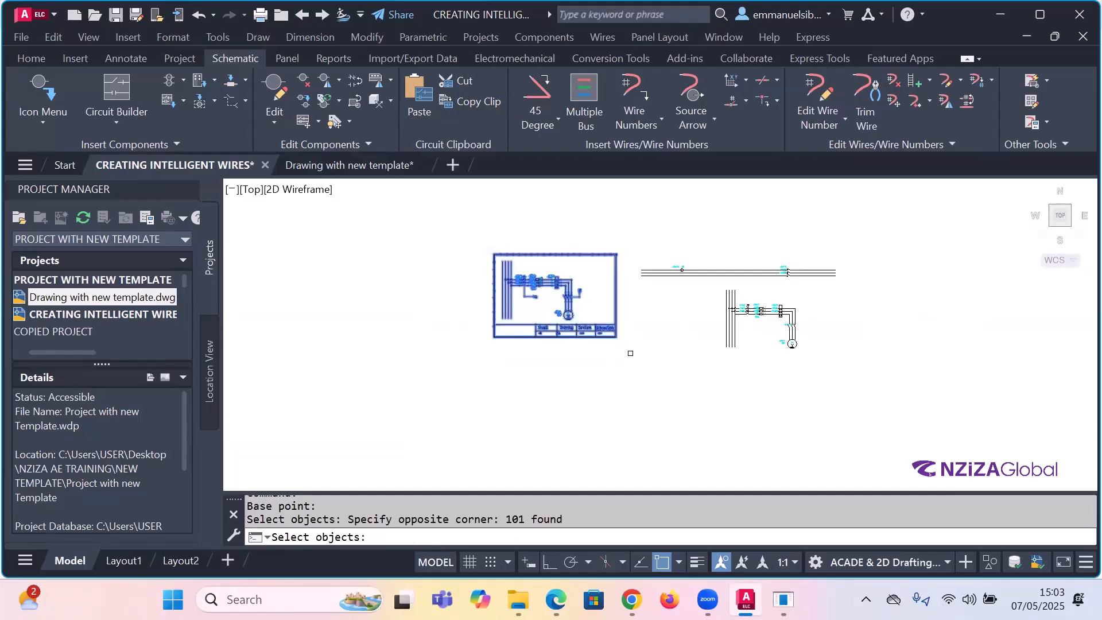
pyautogui.press('Return')
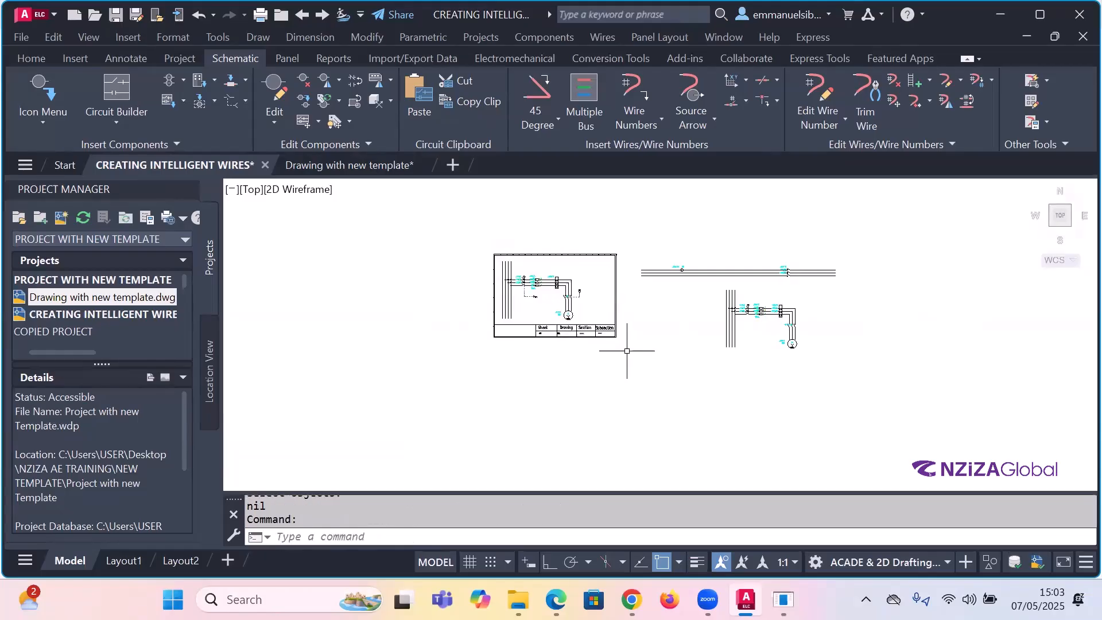
# - Try to paste the copied circuit into Drawing with new template at scale 1, moving all lines to wire layers and keeping fixed wire numbers
pyautogui.click(369, 164)
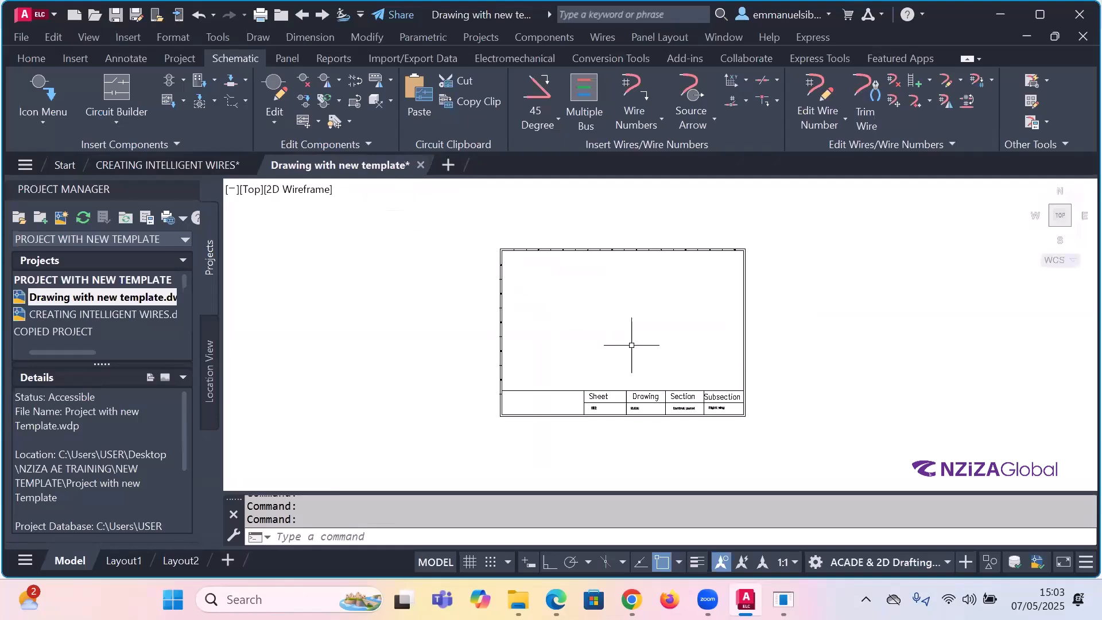
pyautogui.click(419, 110)
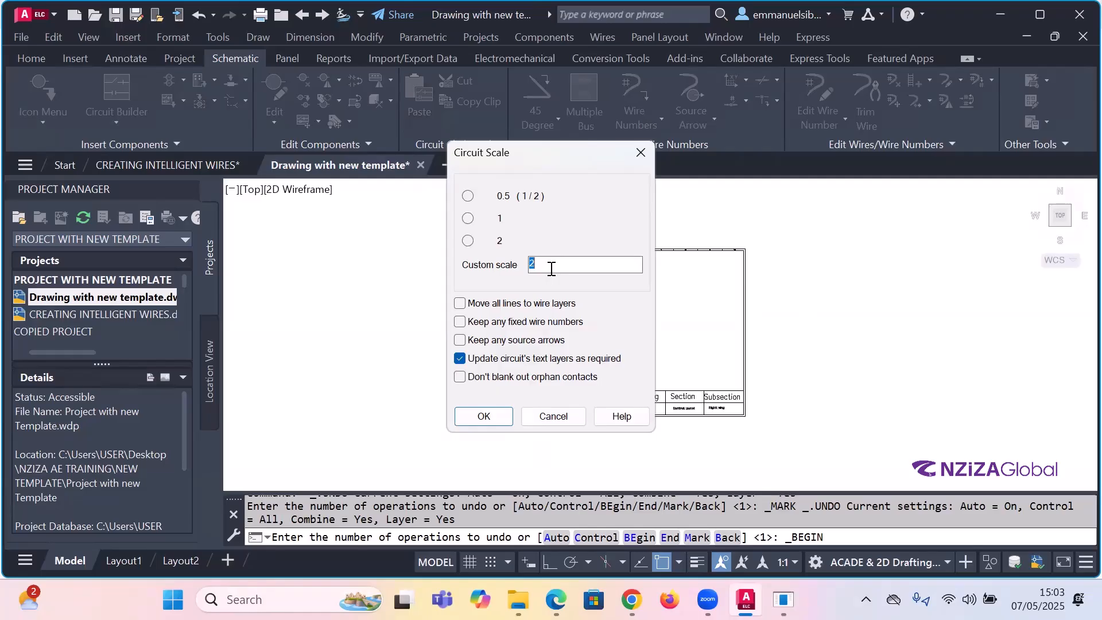
pyautogui.click(468, 218)
pyautogui.click(468, 196)
pyautogui.click(468, 242)
pyautogui.click(469, 221)
pyautogui.click(461, 304)
pyautogui.click(462, 323)
pyautogui.click(465, 342)
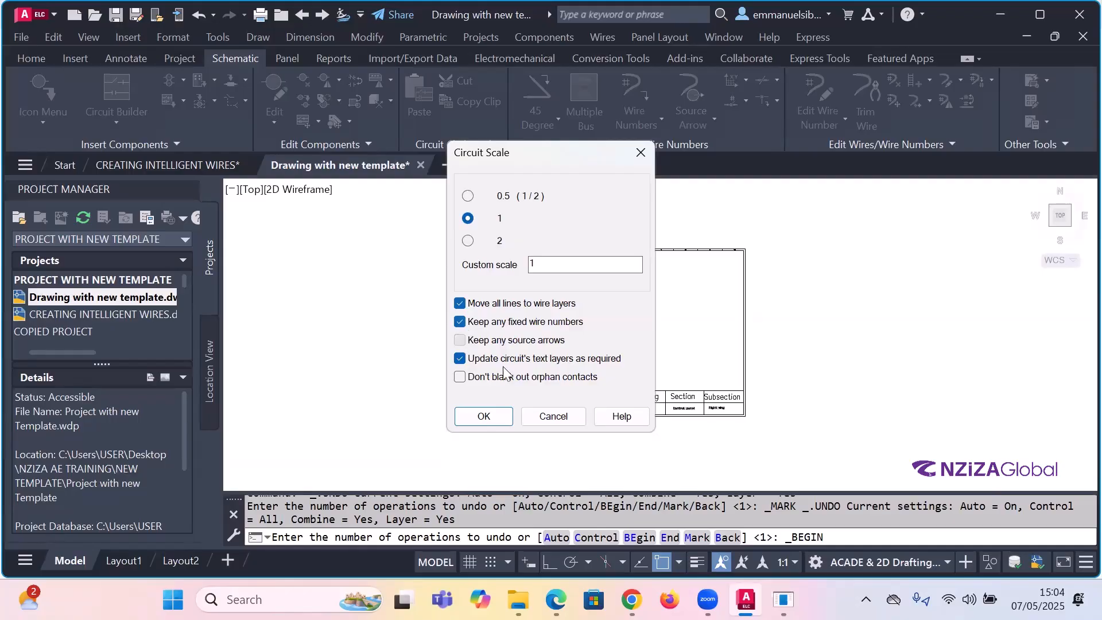
pyautogui.click(484, 417)
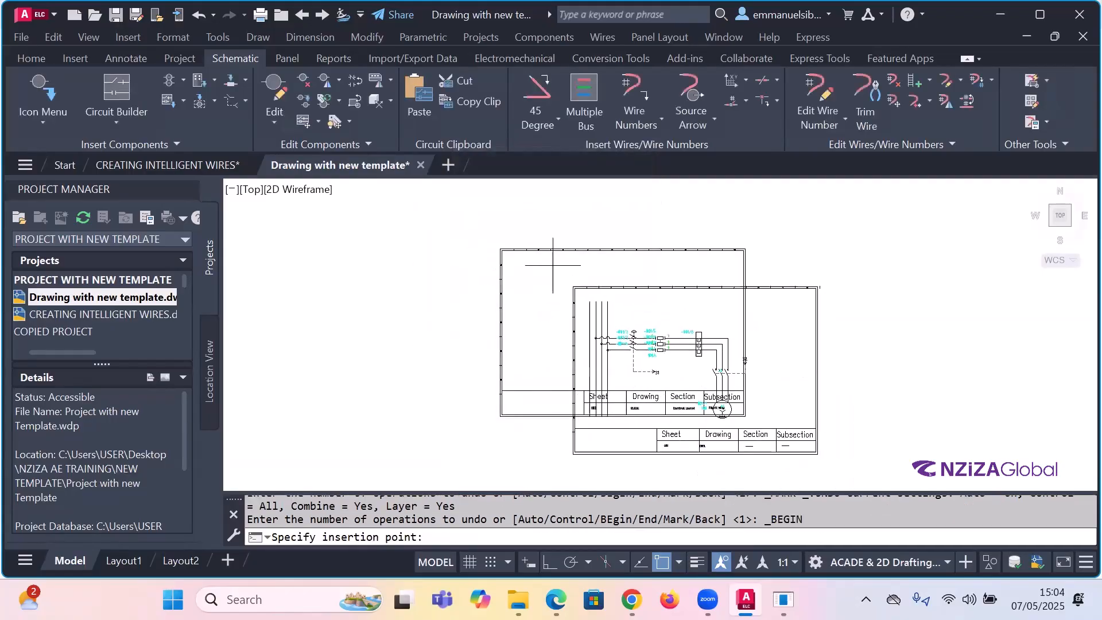
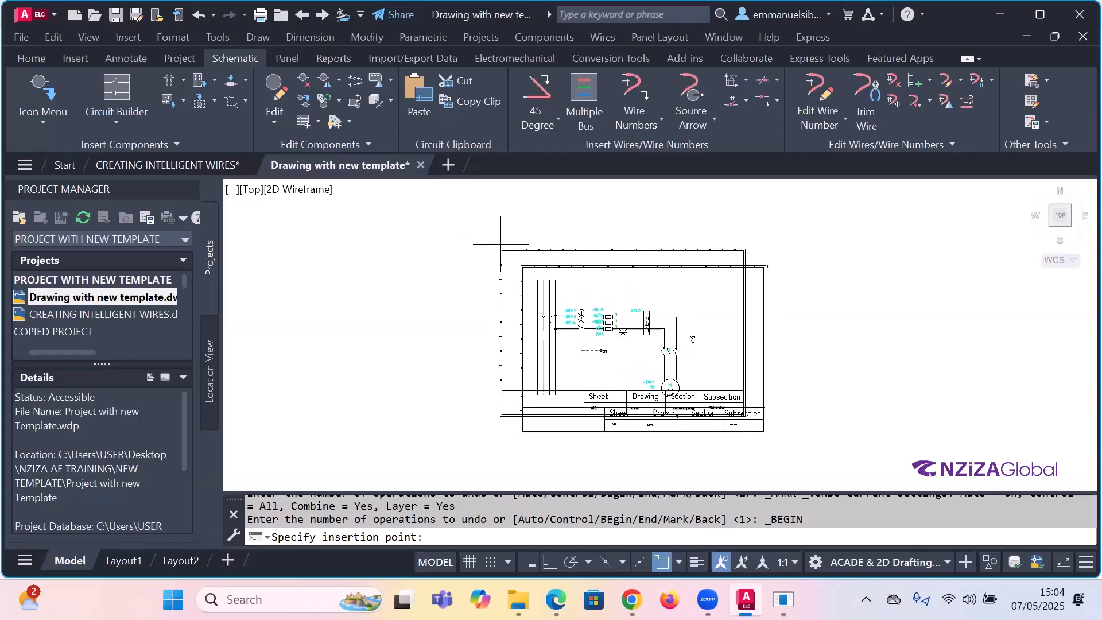
pyautogui.press('Escape')
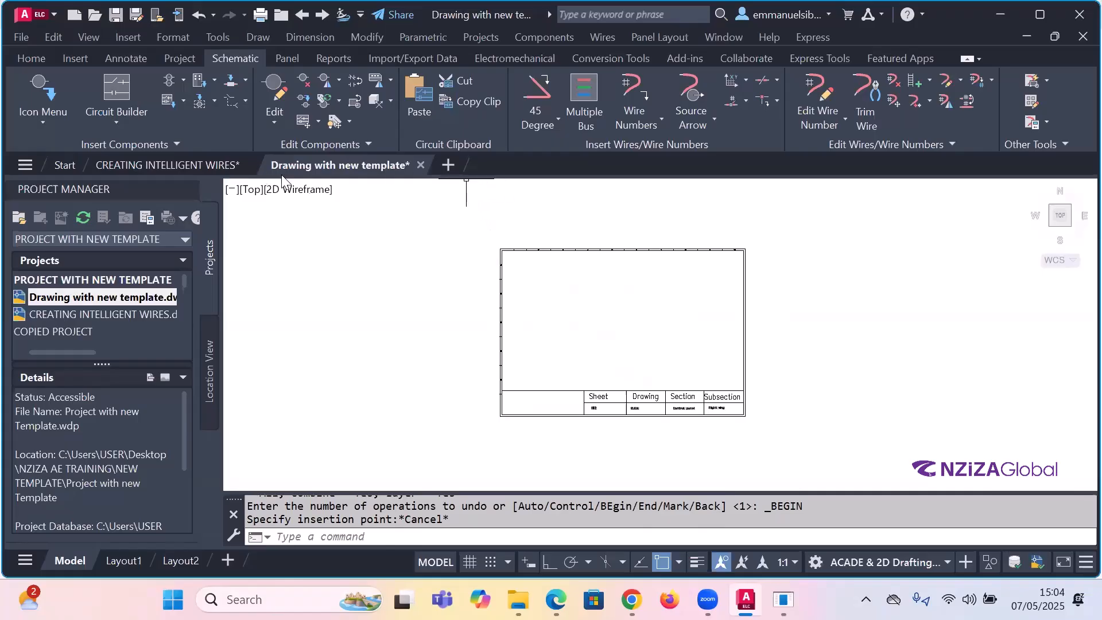
# - Copy the framed circuit from CREATING INTELLIGENT WIRES to the circuit clipboard again, with the base point just outside the frame's upper-left corner
pyautogui.click(163, 164)
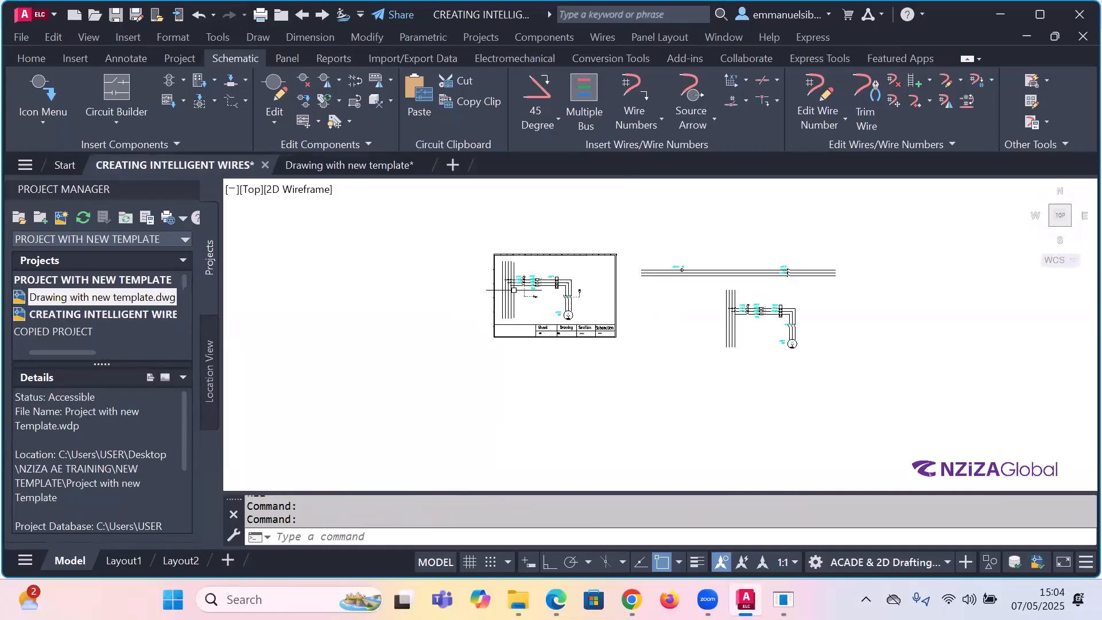
pyautogui.click(348, 167)
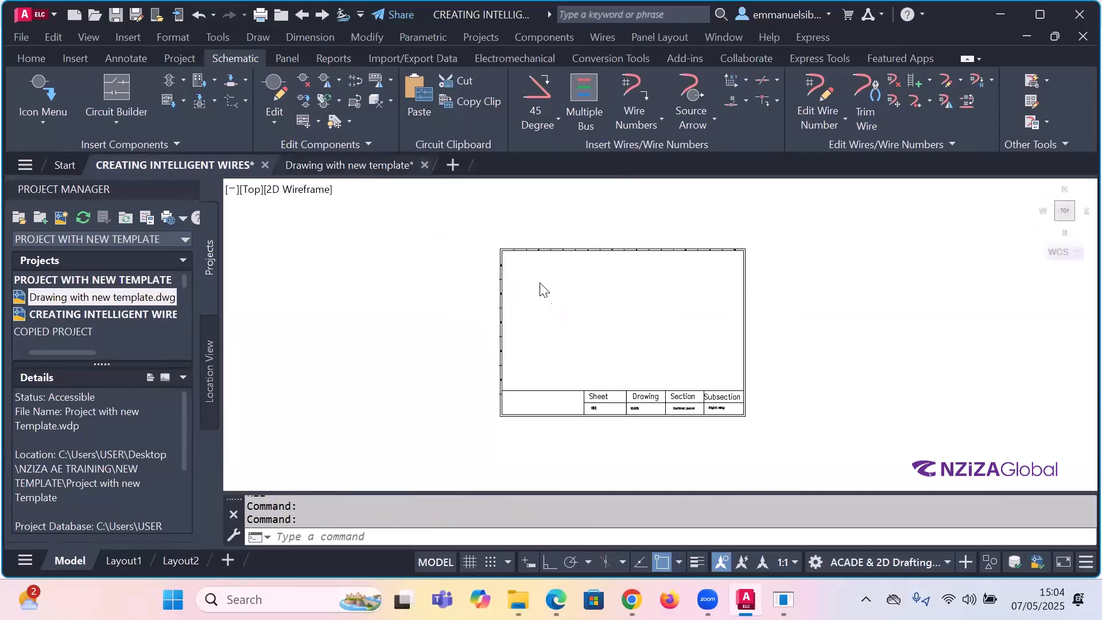
pyautogui.click(167, 165)
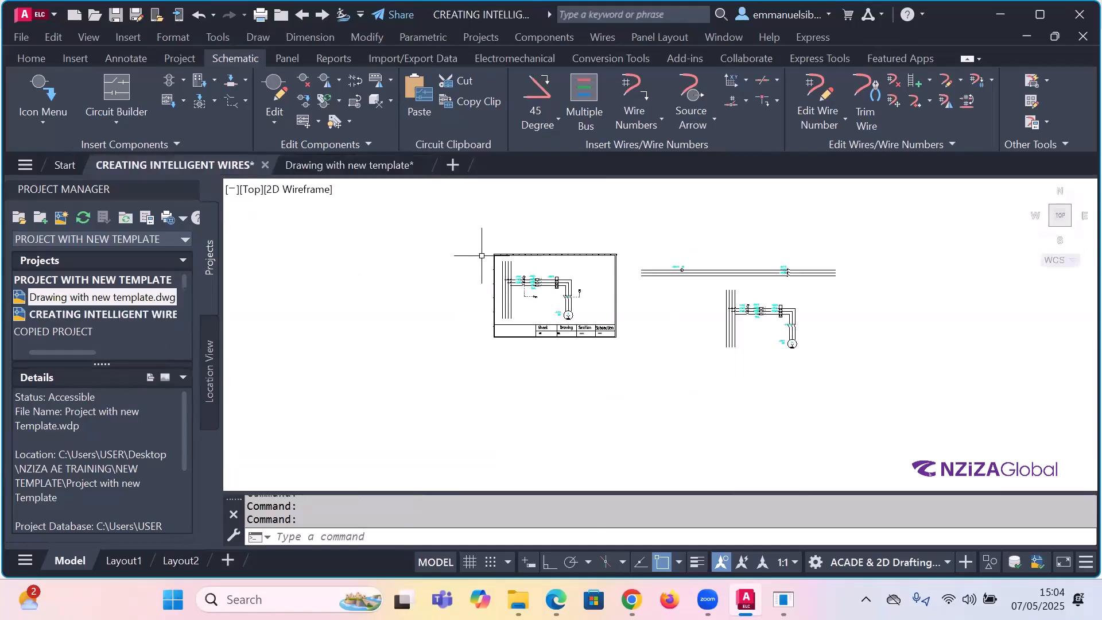
pyautogui.click(344, 166)
pyautogui.click(182, 170)
pyautogui.click(464, 105)
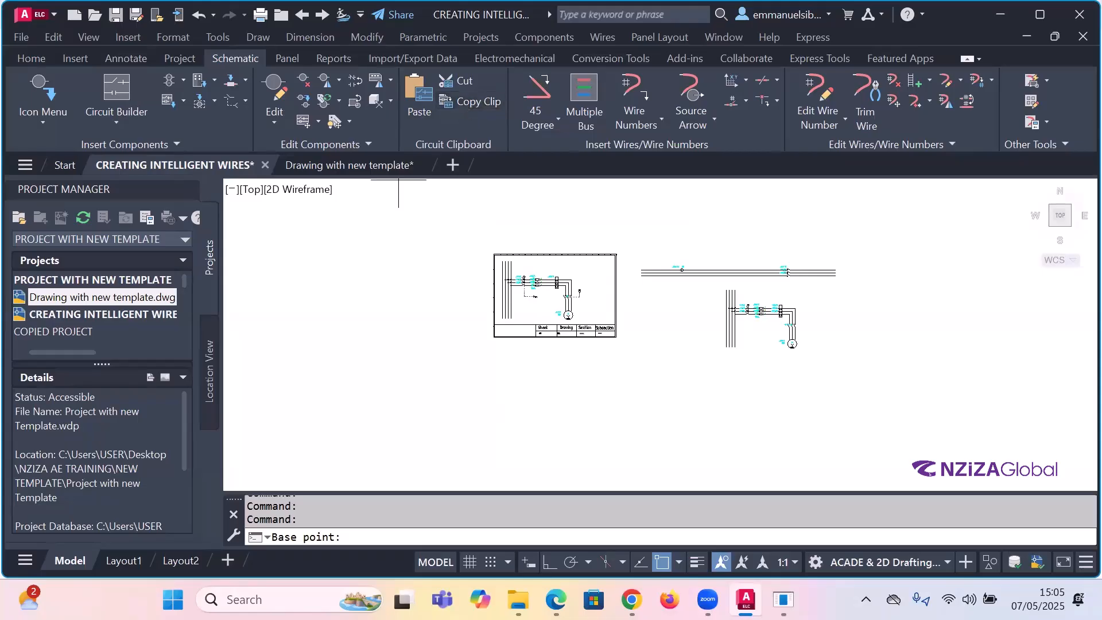
pyautogui.click(474, 246)
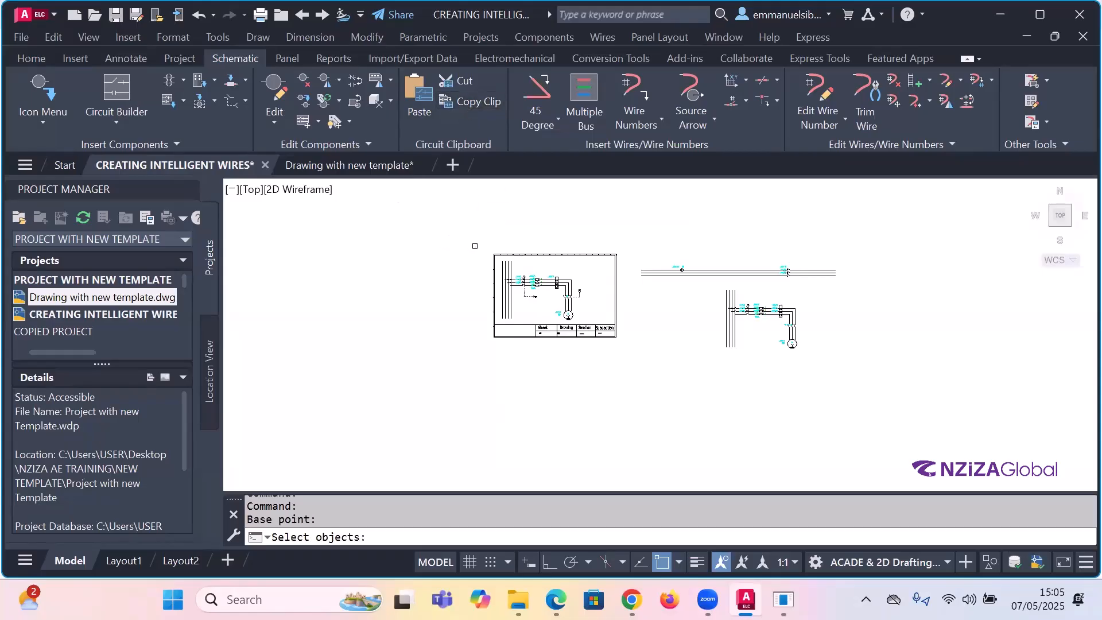
pyautogui.click(475, 246)
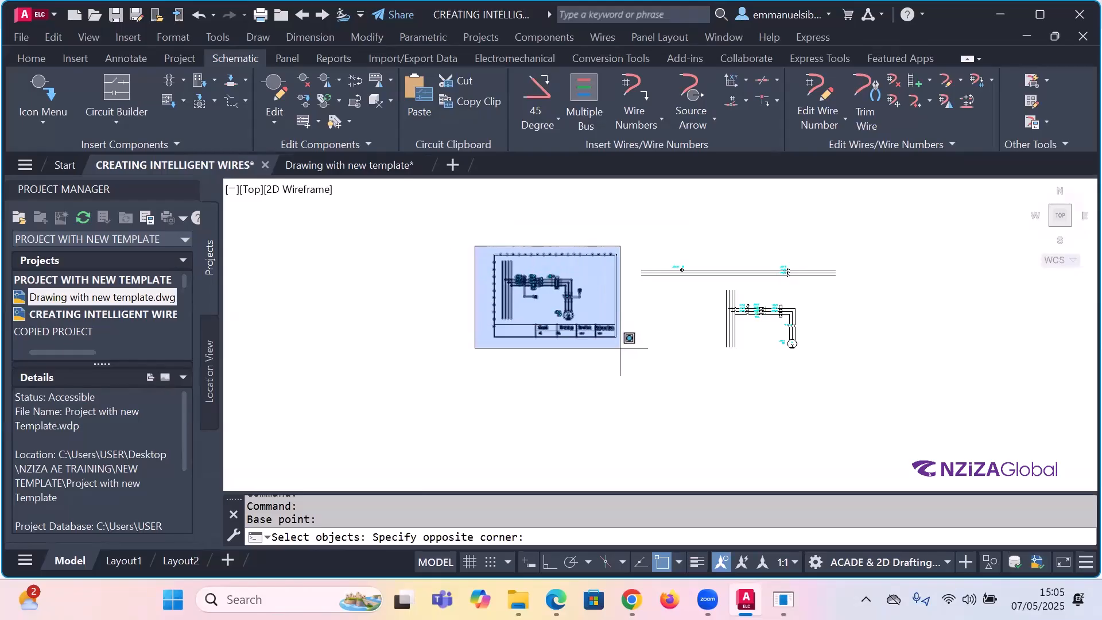
pyautogui.click(626, 352)
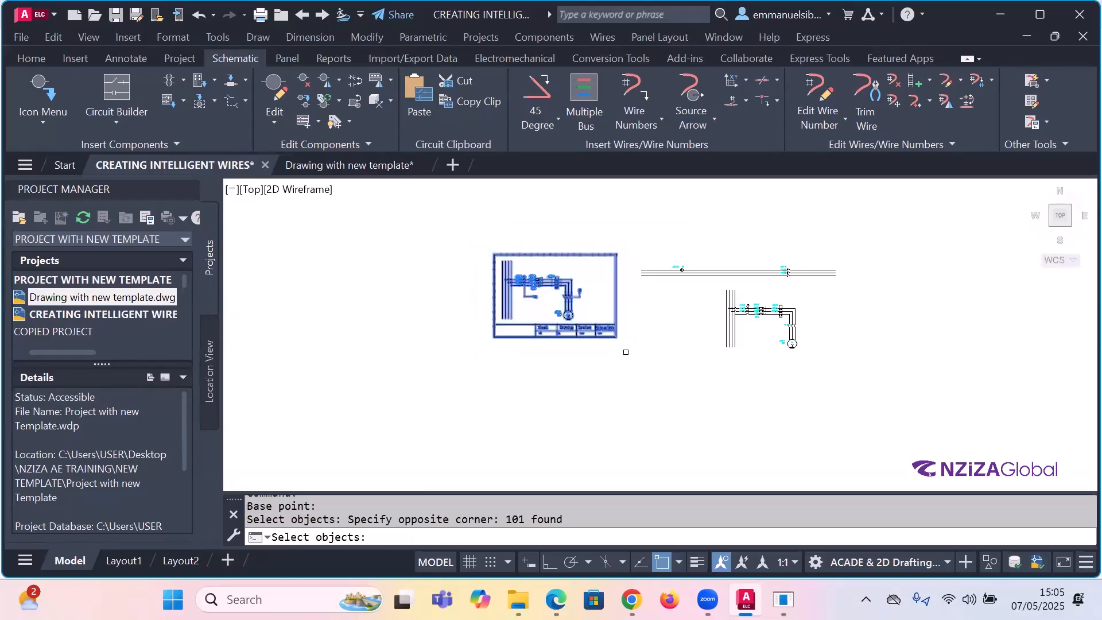
pyautogui.press('Return')
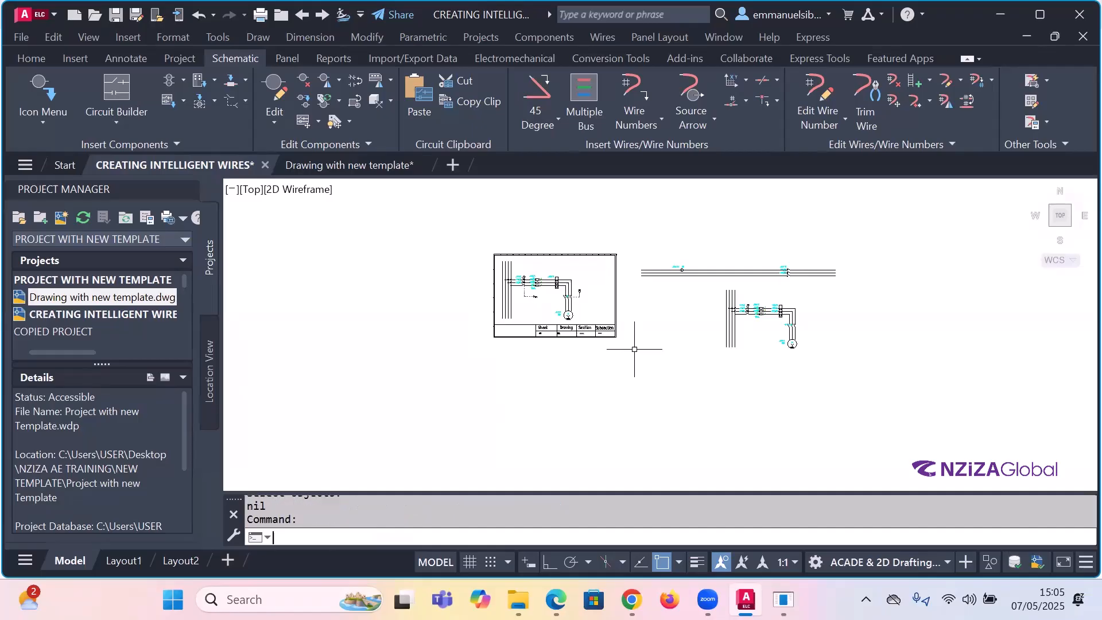
# - Try to paste the framed circuit into Drawing with new template with a custom scale of 1
pyautogui.click(314, 167)
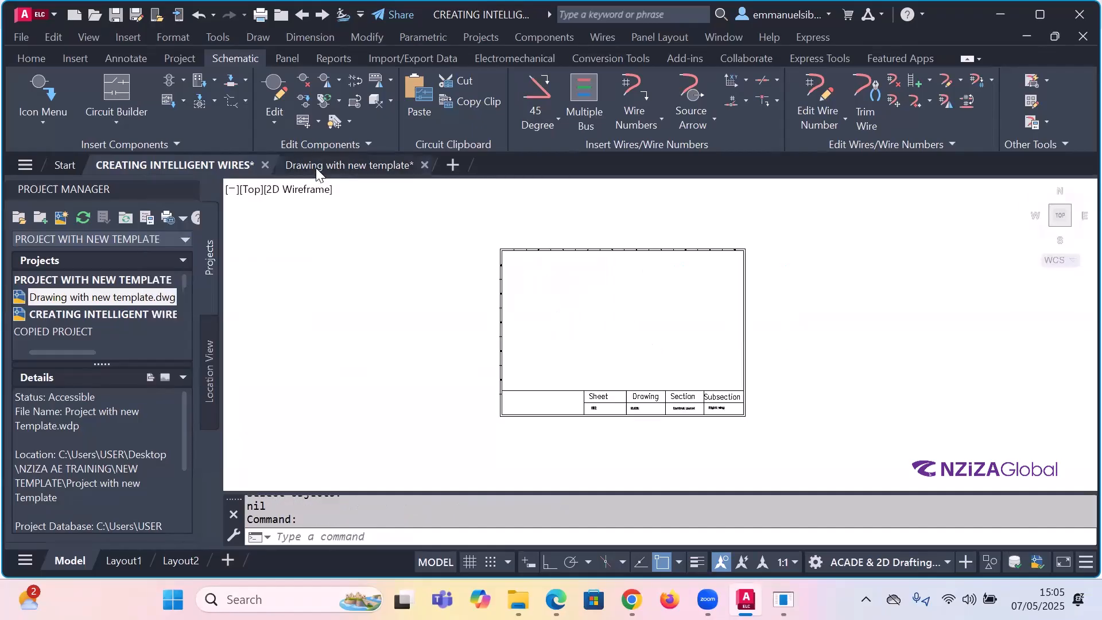
pyautogui.click(418, 101)
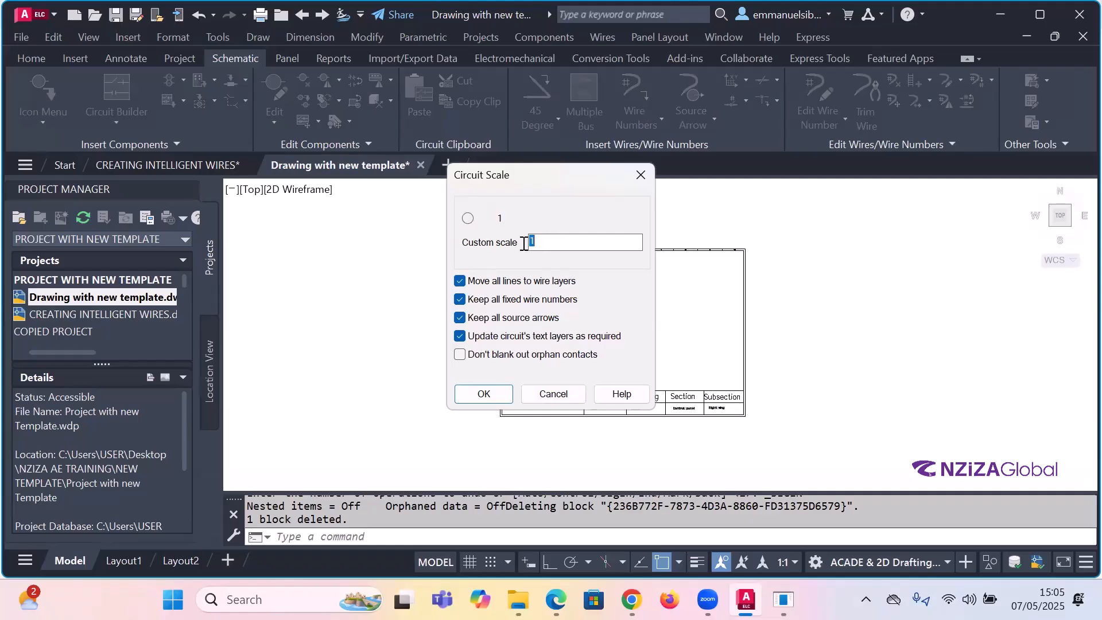
pyautogui.write('0-')
pyautogui.press('BackSpace')
pyautogui.press('BackSpace')
pyautogui.write('0-')
pyautogui.press('BackSpace')
pyautogui.press('BackSpace')
pyautogui.write('1')
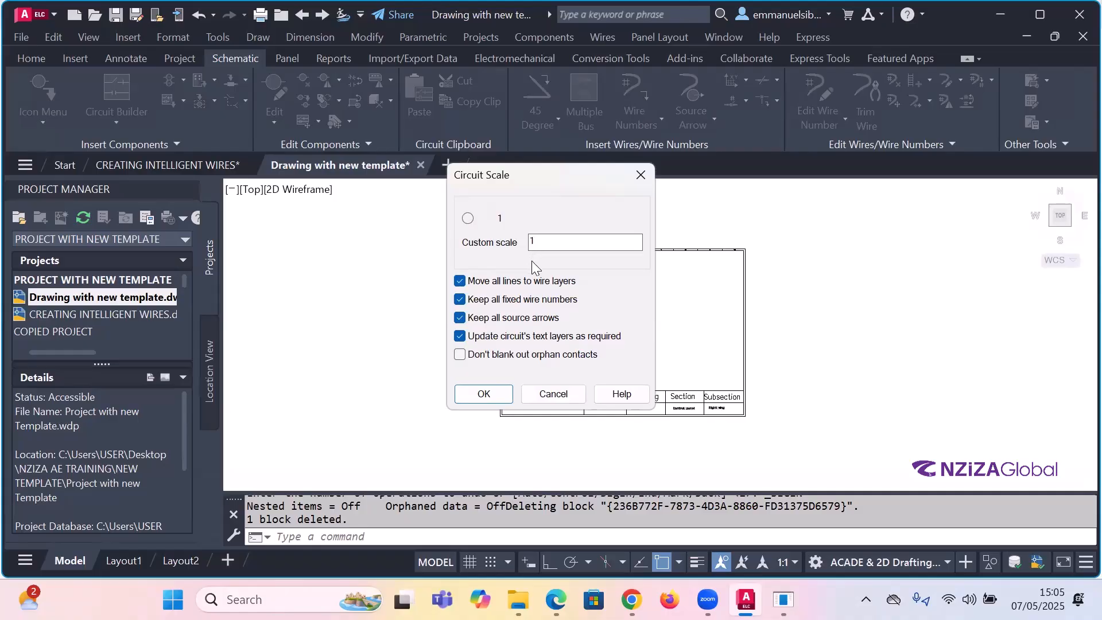
pyautogui.click(484, 394)
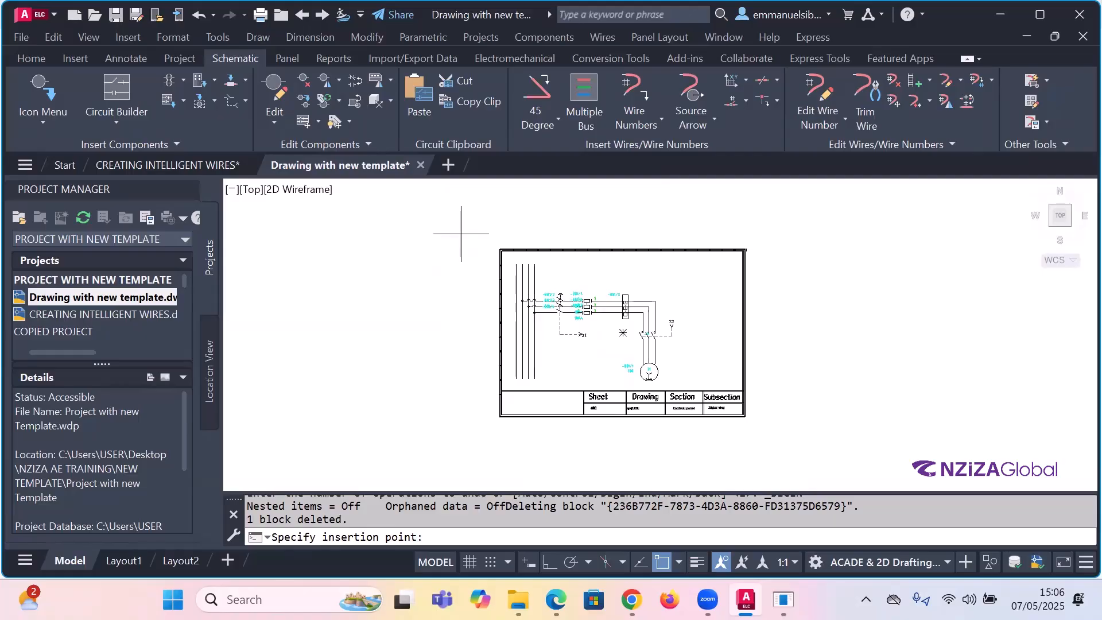
pyautogui.press('Escape')
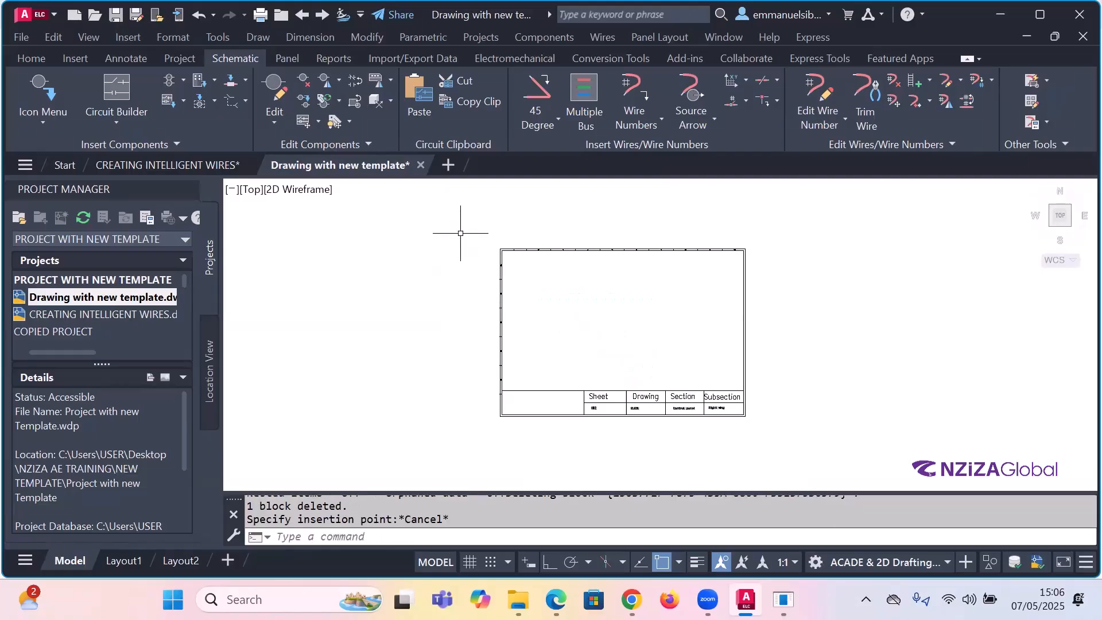
# - Copy only the motor circuit inside the frame of CREATING INTELLIGENT WIRES, without frame or title block, using a base point just above-left of its vertical wires
pyautogui.click(178, 164)
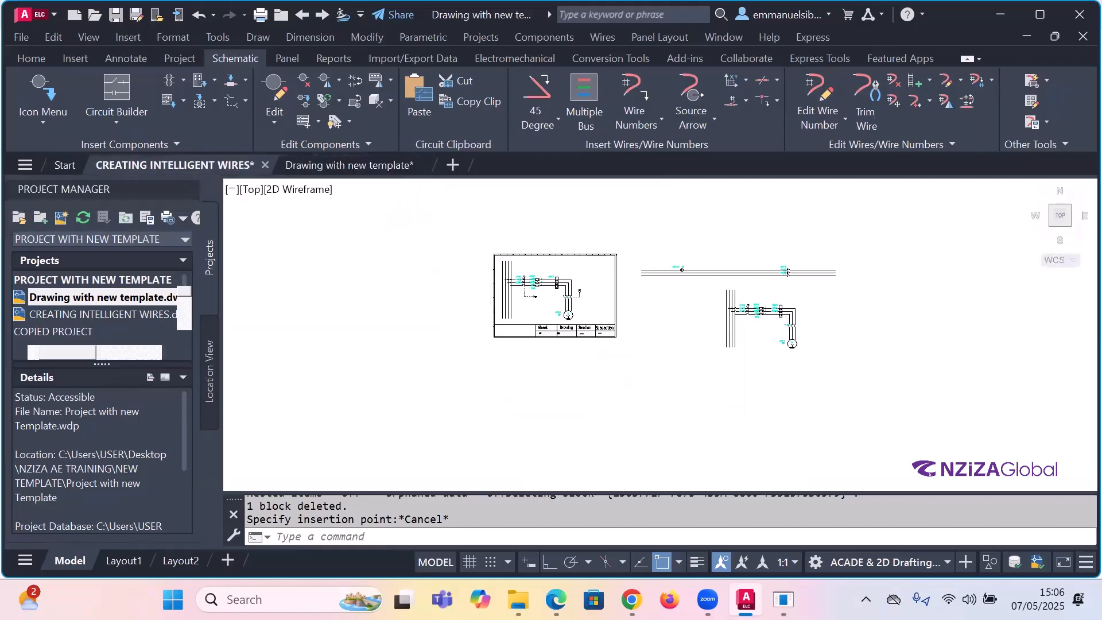
pyautogui.scroll(2, 543, 276)
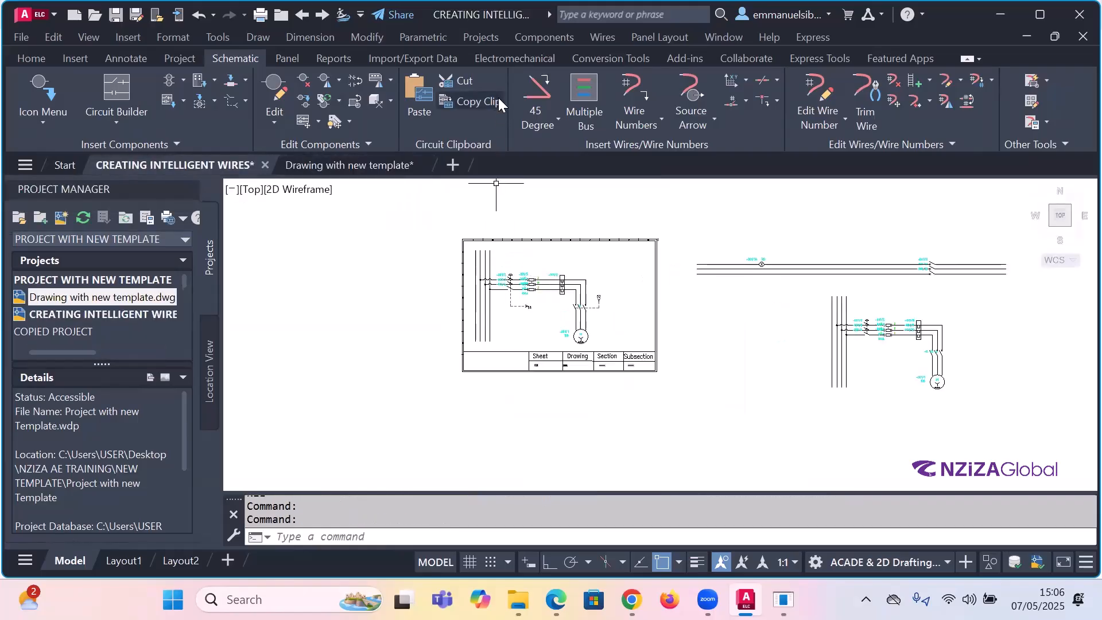
pyautogui.click(465, 101)
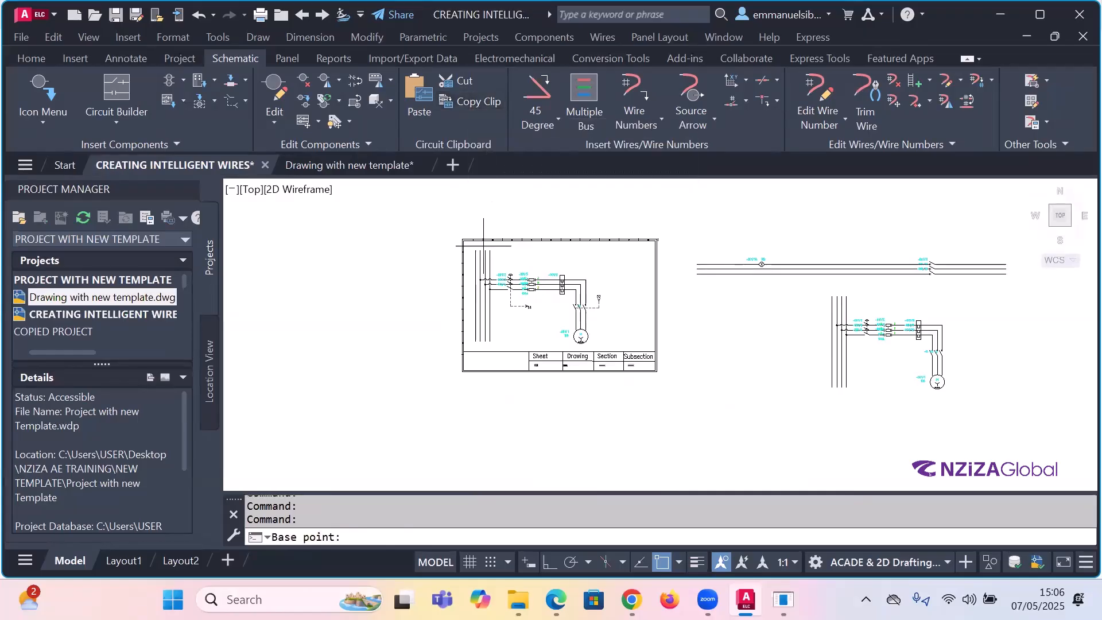
pyautogui.scroll(3, 481, 247)
pyautogui.click(454, 245)
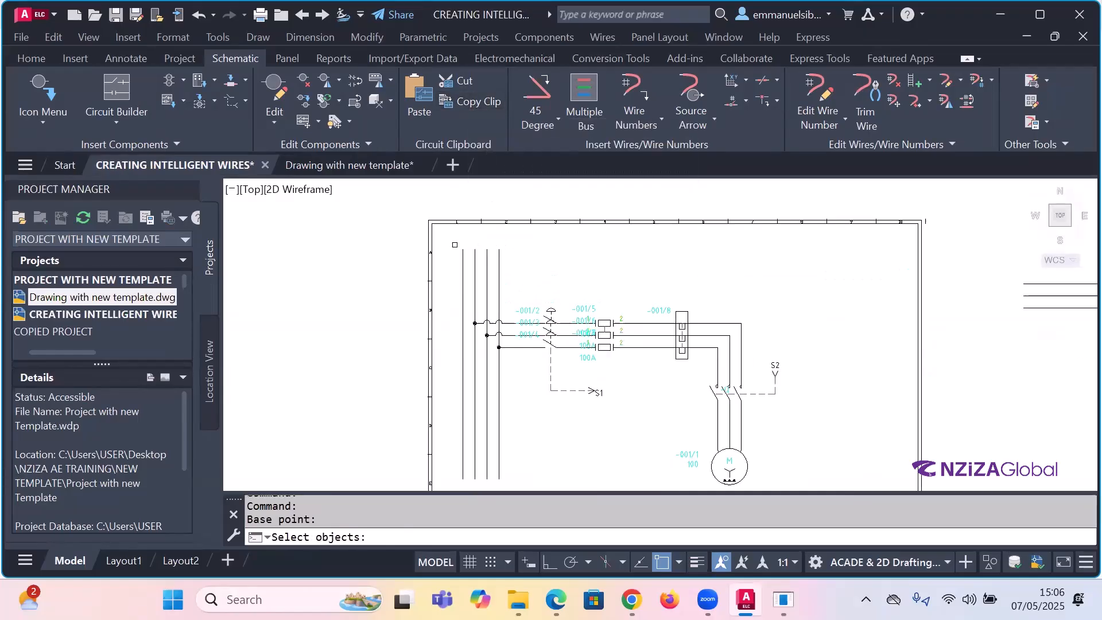
pyautogui.click(454, 244)
pyautogui.scroll(-2, 461, 251)
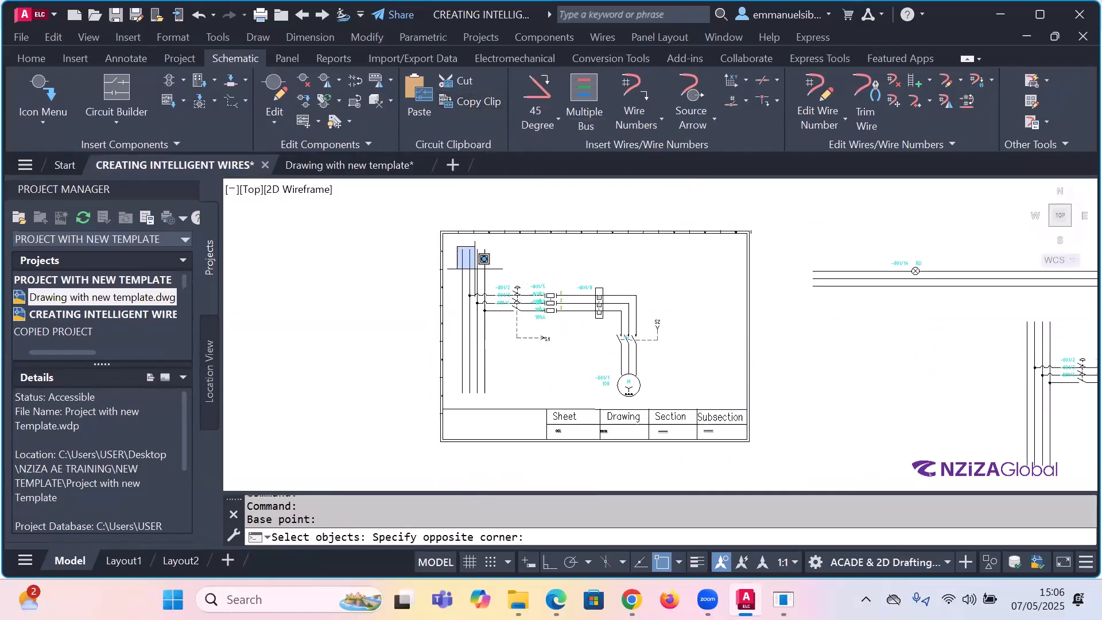
pyautogui.click(673, 400)
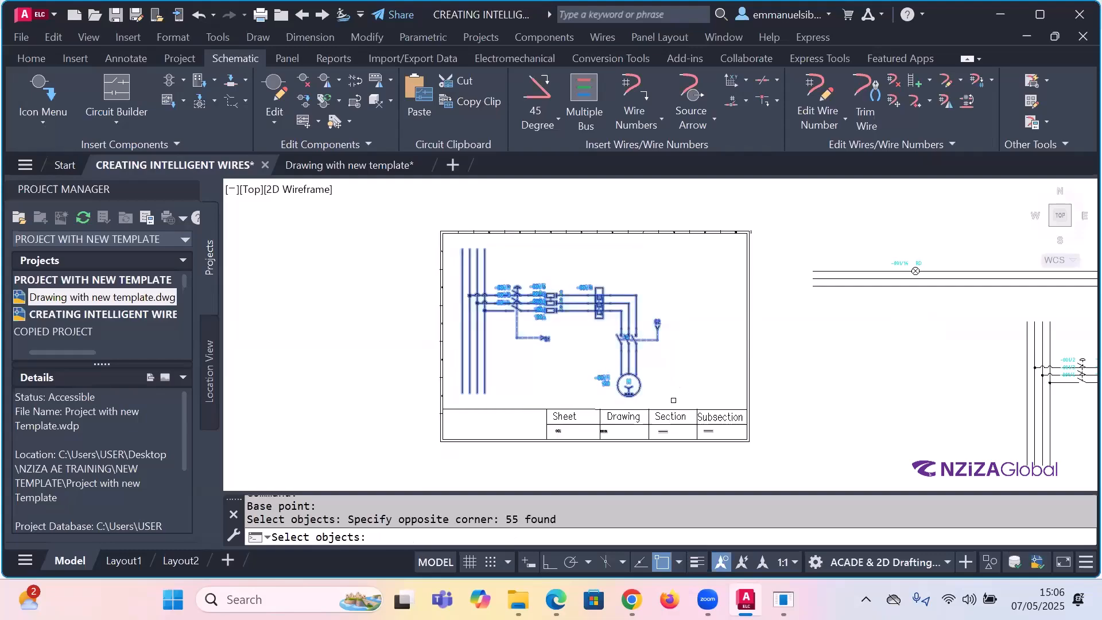
pyautogui.press('Return')
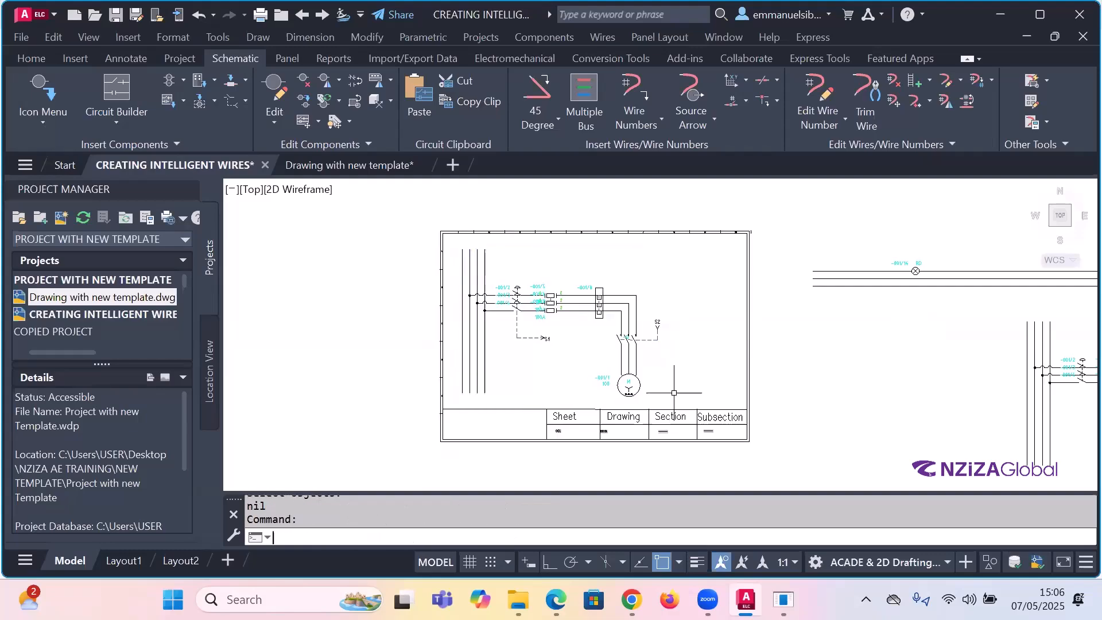
# - Paste the copied motor circuit into Drawing with new template at a custom scale of 1, inside the frame near its upper-left corner
pyautogui.click(385, 165)
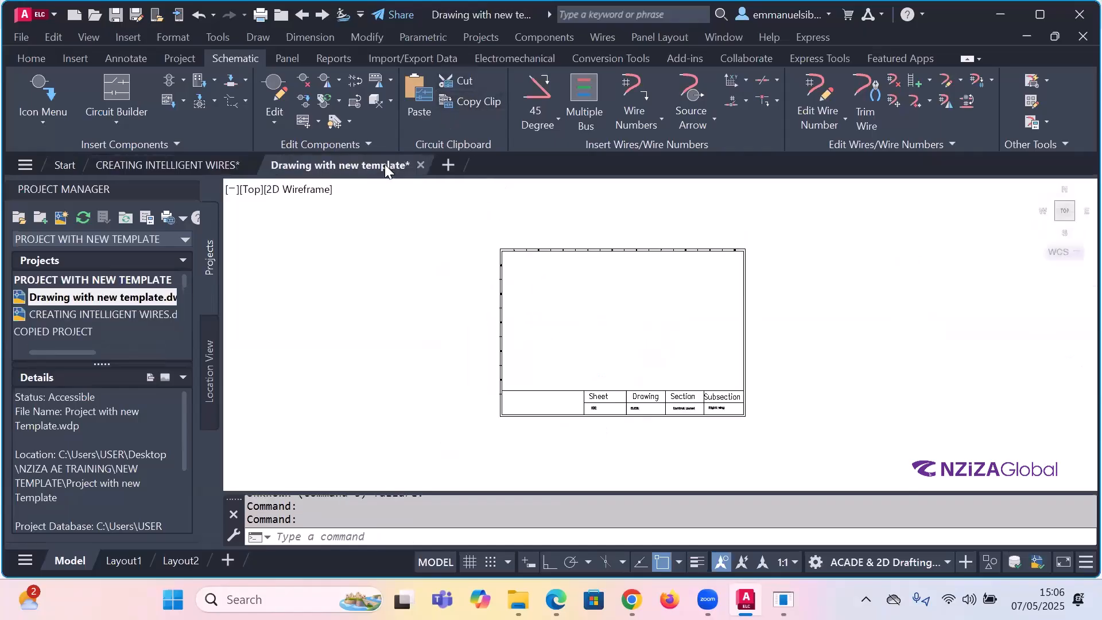
pyautogui.click(417, 104)
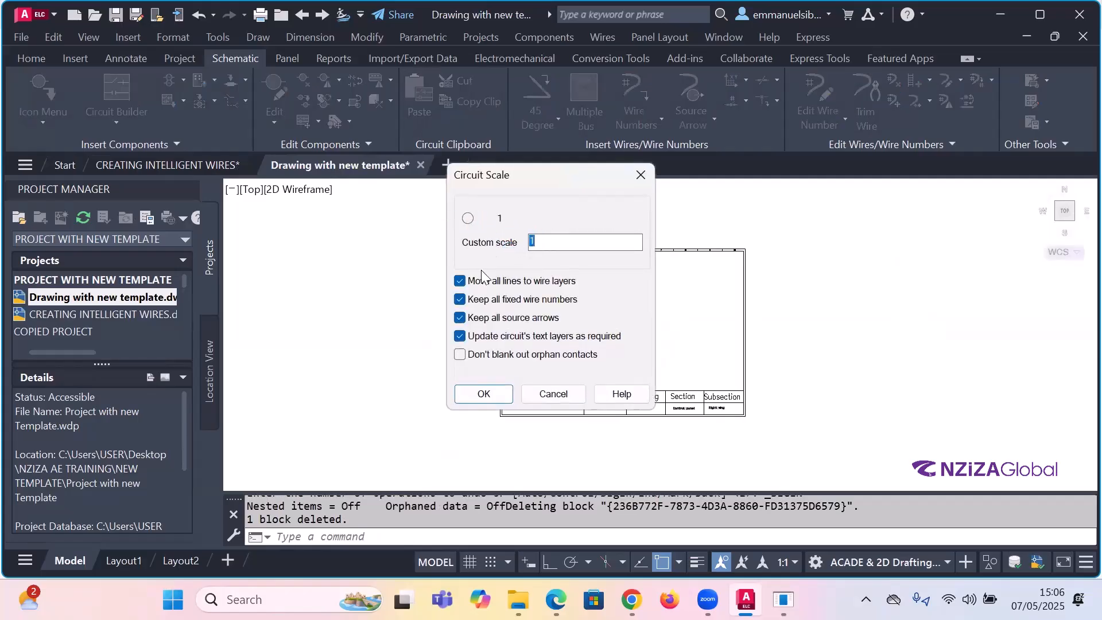
pyautogui.click(483, 393)
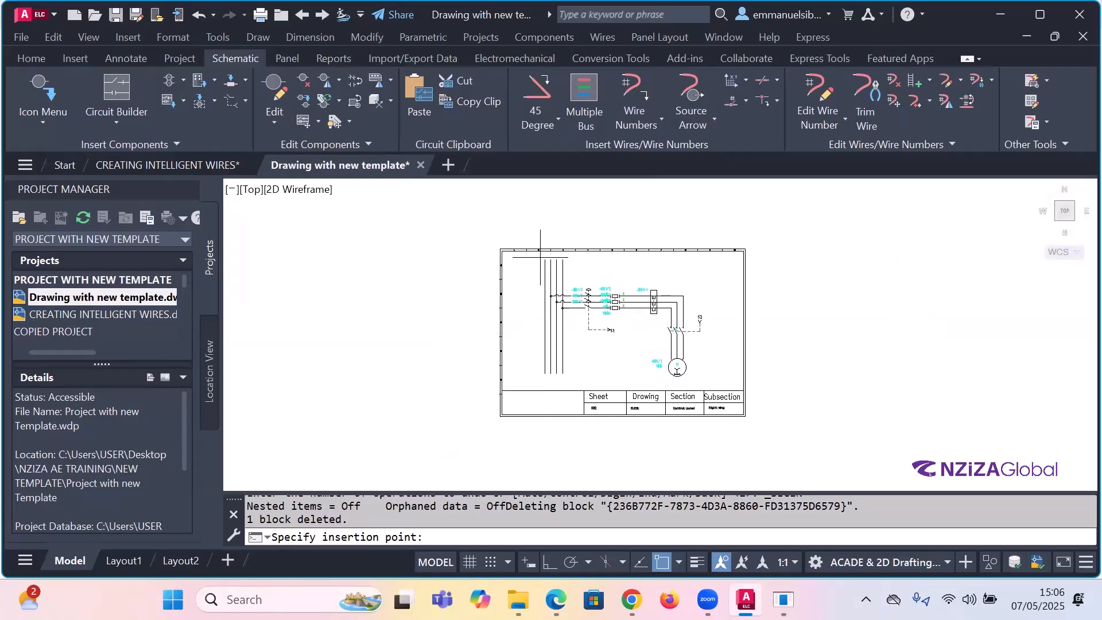
pyautogui.click(540, 258)
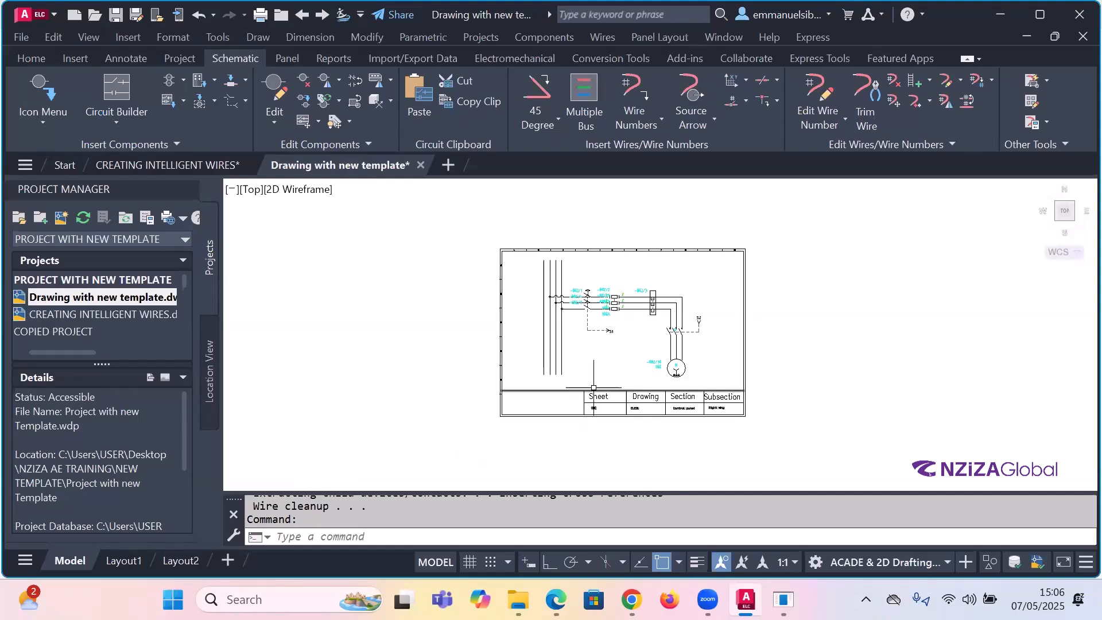
pyautogui.moveTo(593, 388)
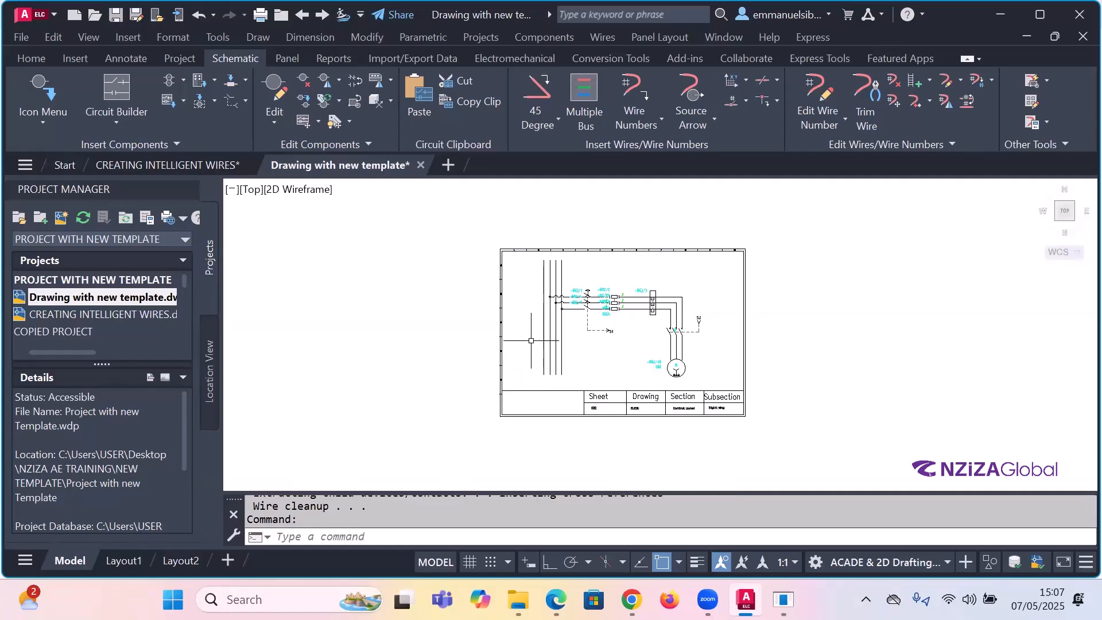
pyautogui.scroll(2, 568, 315)
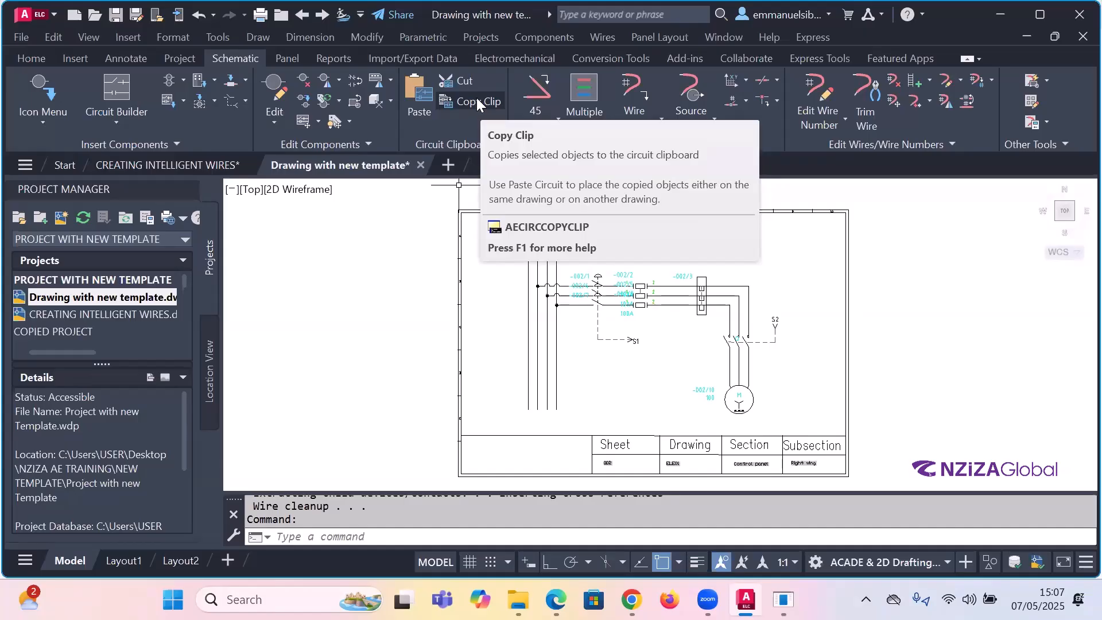
pyautogui.press('Escape')
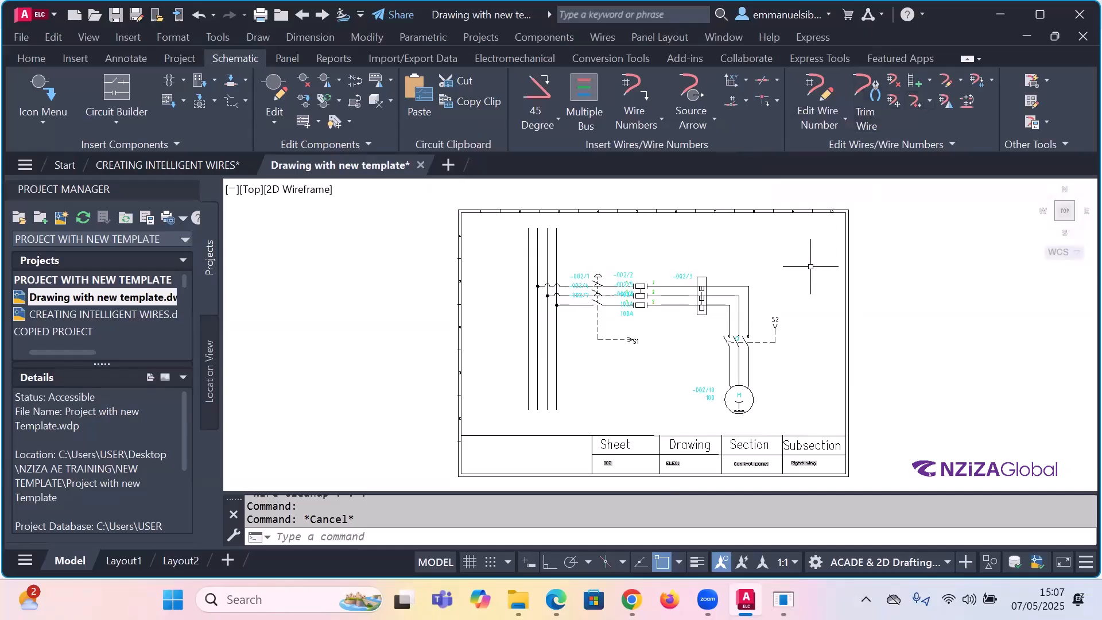
# - Erase the entire pasted motor circuit from Drawing with new template, leaving the frame and title block
pyautogui.scroll(2, 744, 327)
pyautogui.scroll(2, 497, 244)
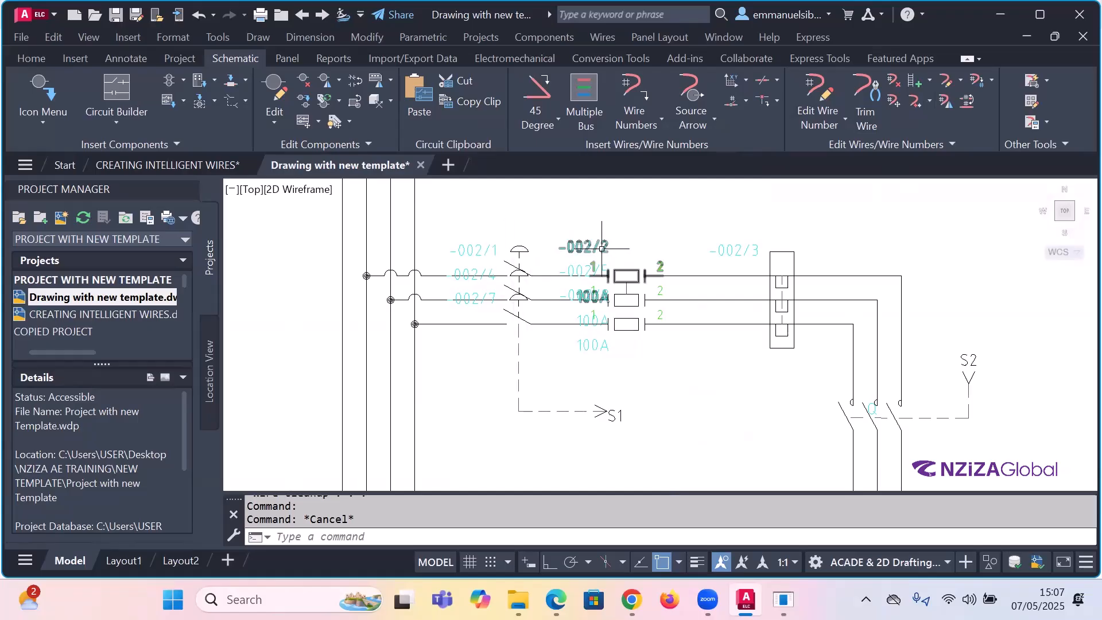
pyautogui.scroll(-5, 602, 248)
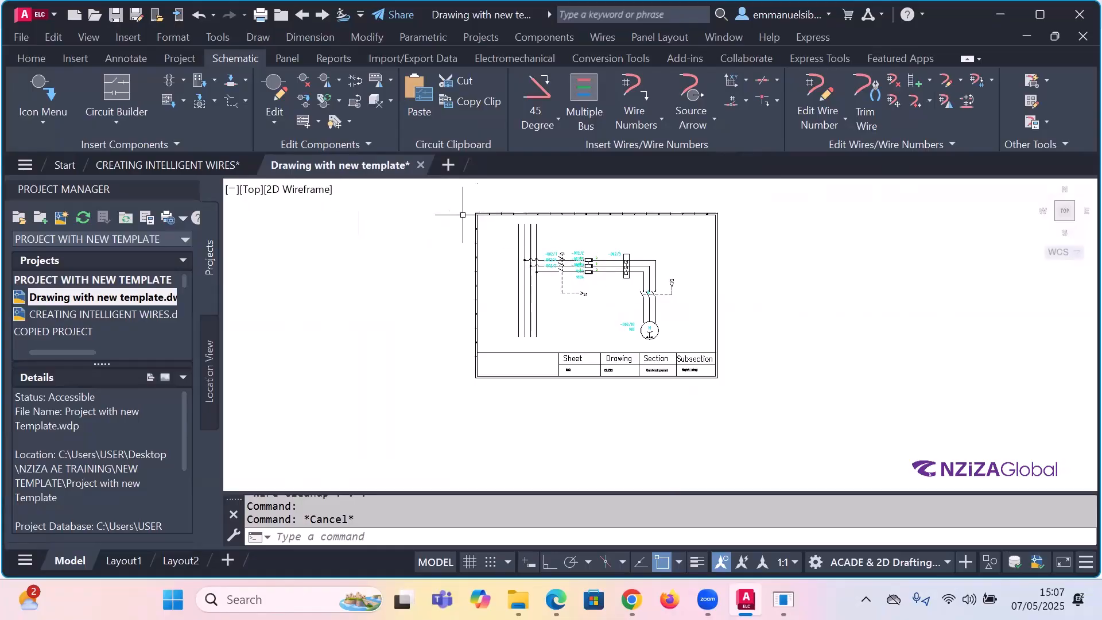
pyautogui.scroll(2, 505, 235)
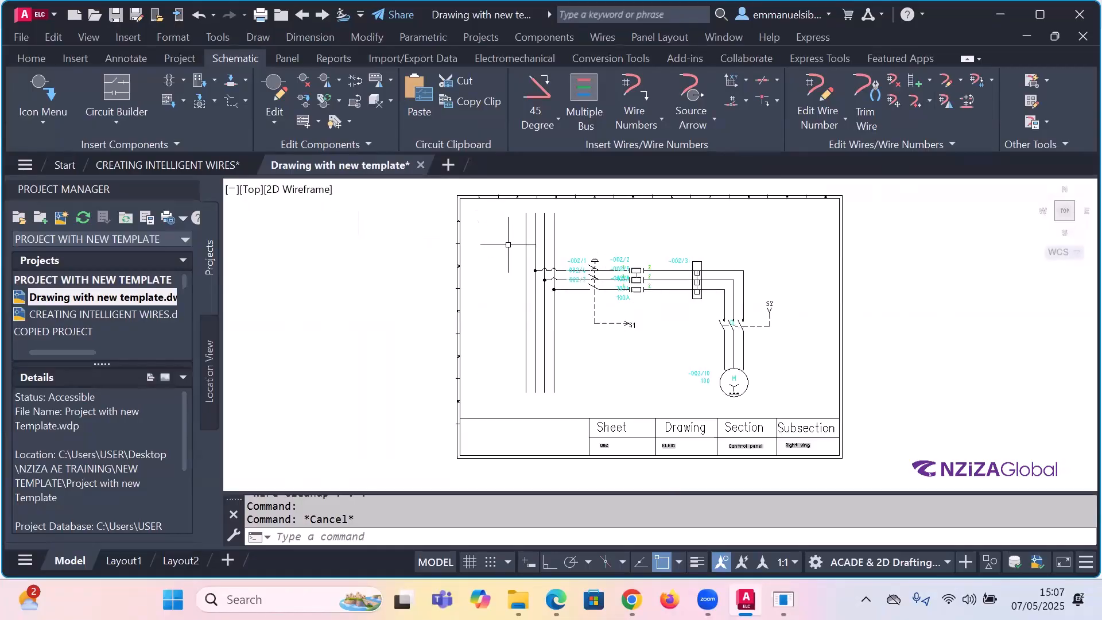
pyautogui.click(786, 393)
pyautogui.click(515, 219)
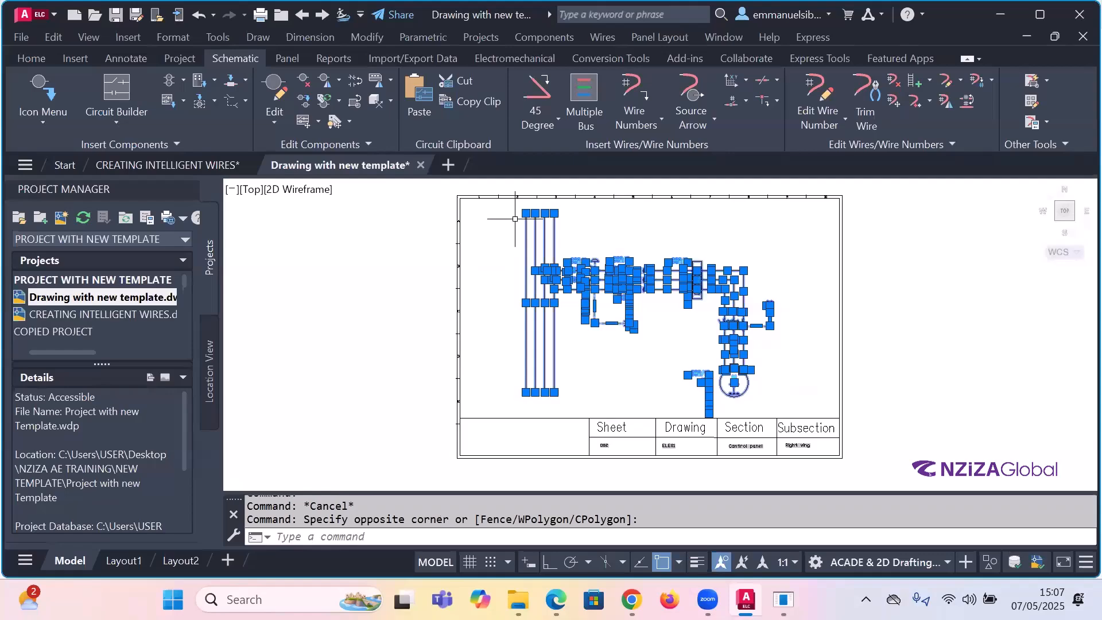
pyautogui.press('Delete')
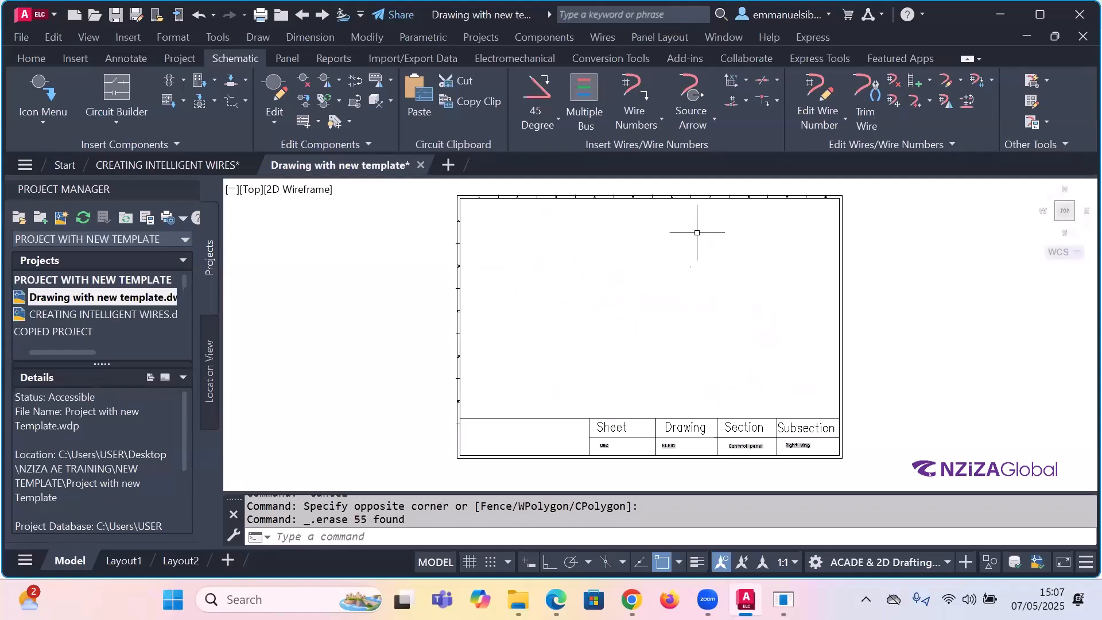
# - Open the Create/Edit Wire Type settings for Drawing with new template and examine the columns of the wire type table
pyautogui.click(961, 81)
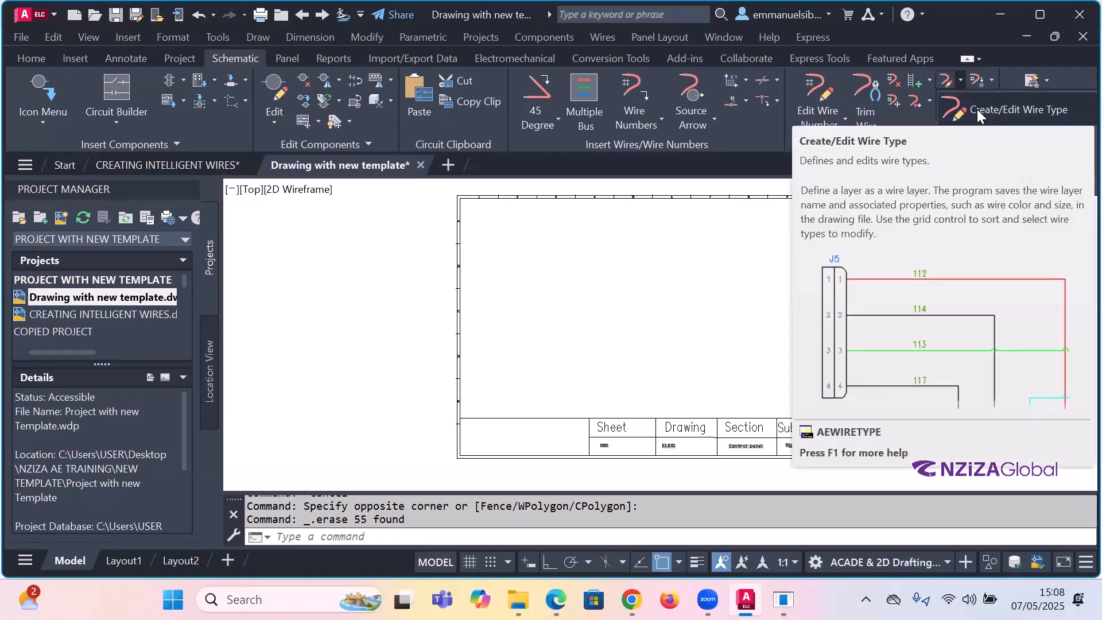
pyautogui.click(977, 109)
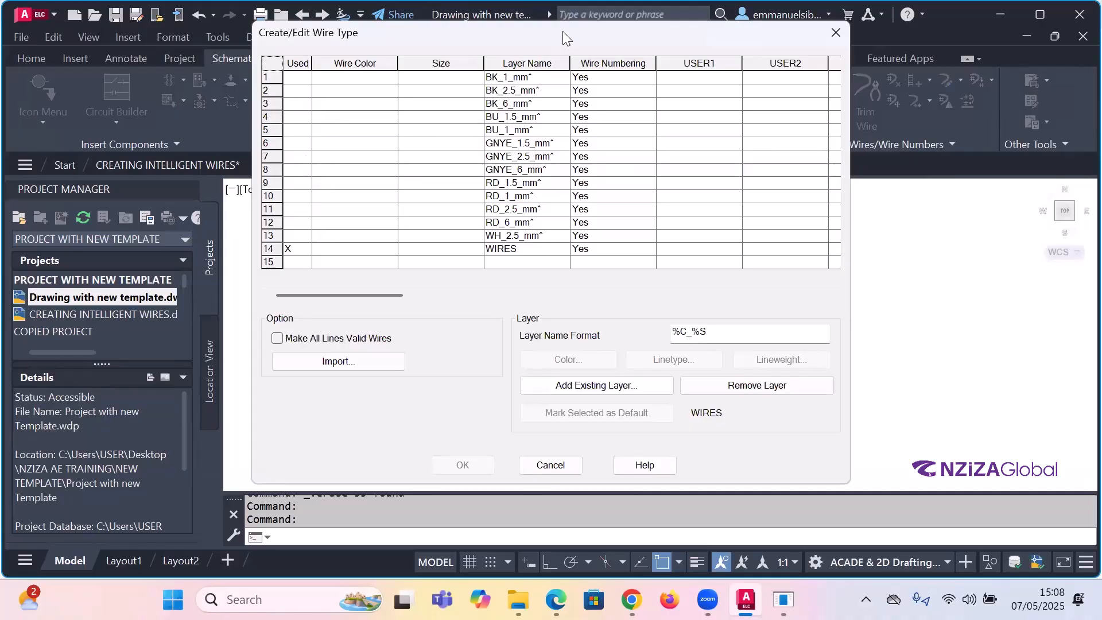
pyautogui.moveTo(563, 31); pyautogui.dragTo(705, 46)
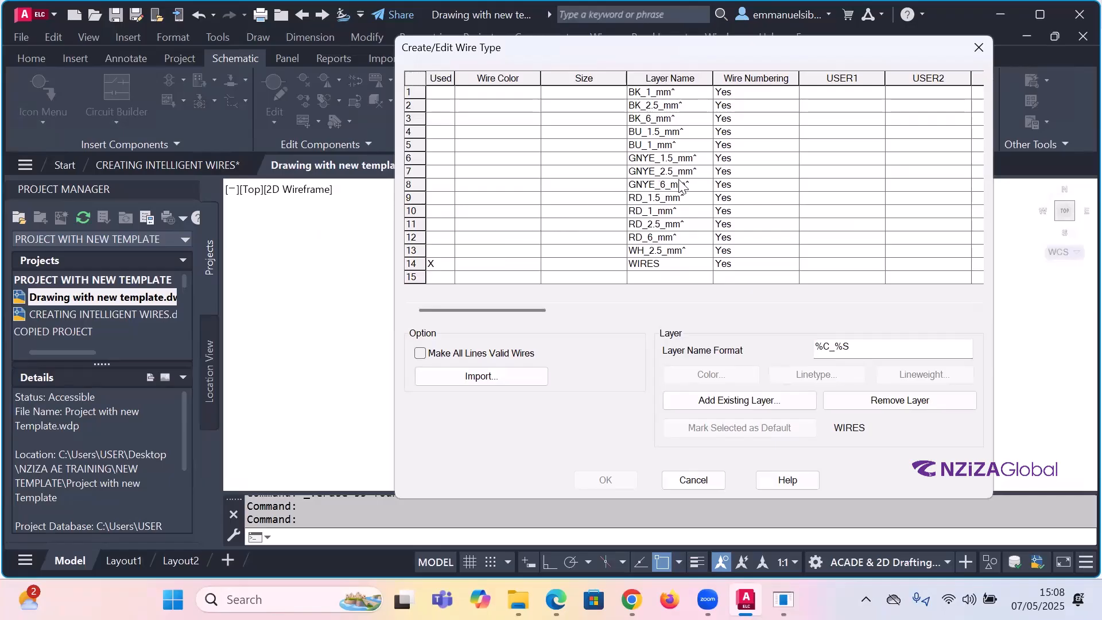
pyautogui.hscroll(10, 680, 181)
pyautogui.hscroll(-6, 682, 183)
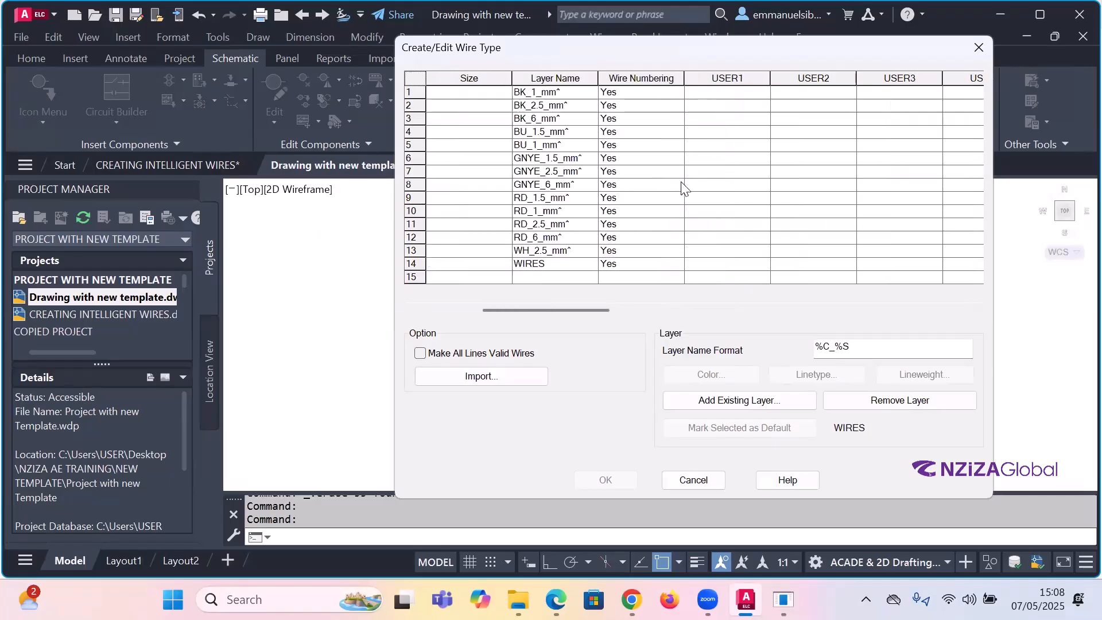
pyautogui.hscroll(3, 683, 188)
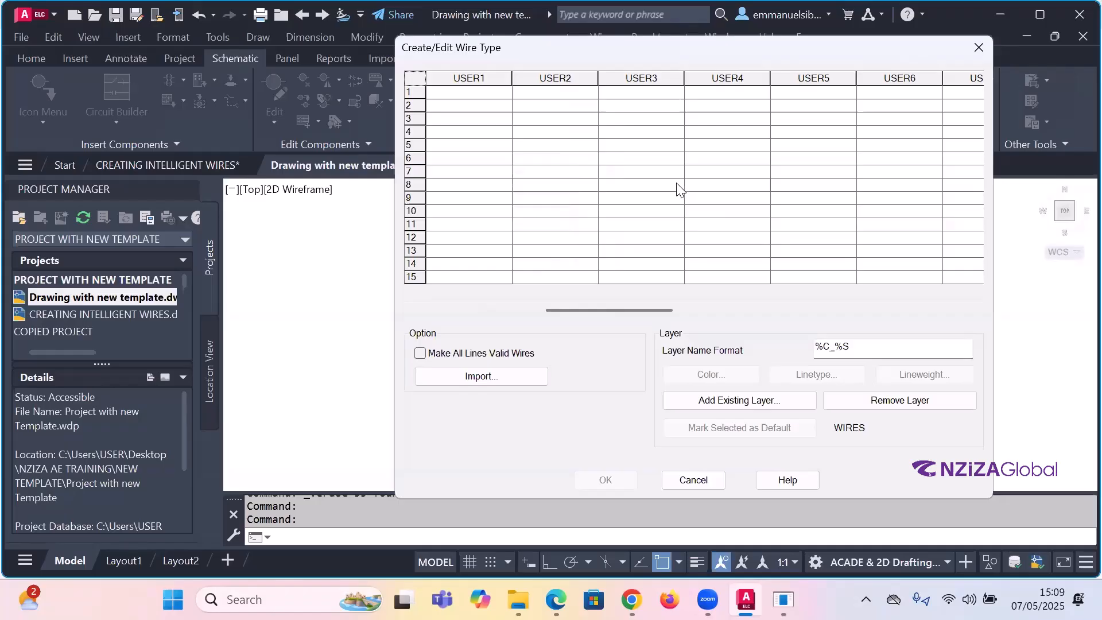
pyautogui.hscroll(-5, 650, 193)
pyautogui.hscroll(2, 651, 194)
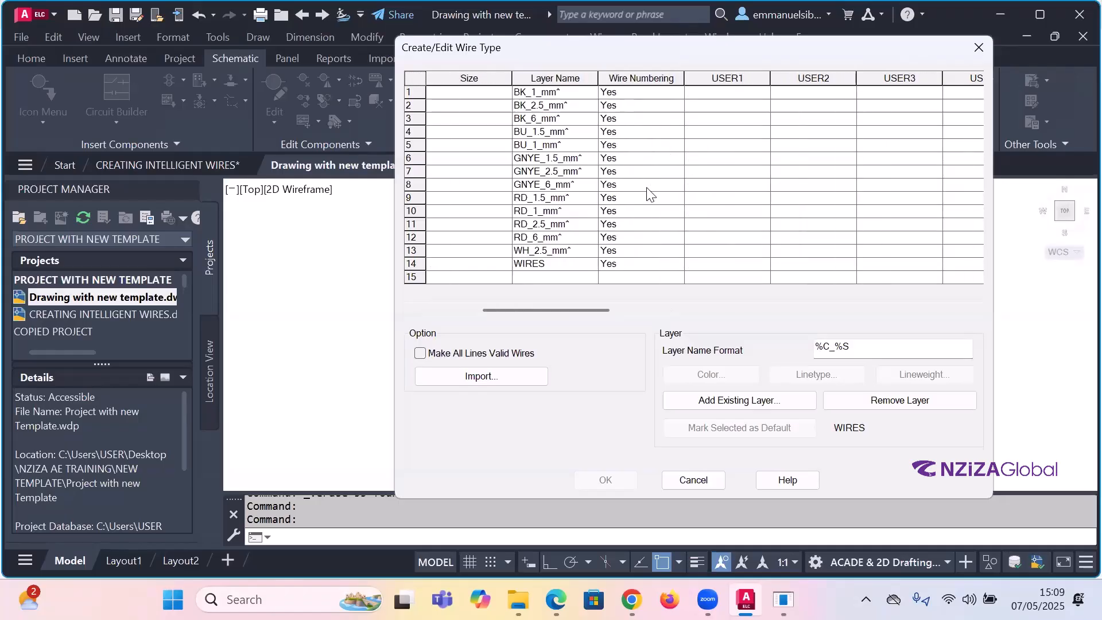
pyautogui.hscroll(3, 648, 194)
# - Add a wire type in the empty row below WIRES with size 10, wire color RED and wire numbering Yes
pyautogui.click(581, 278)
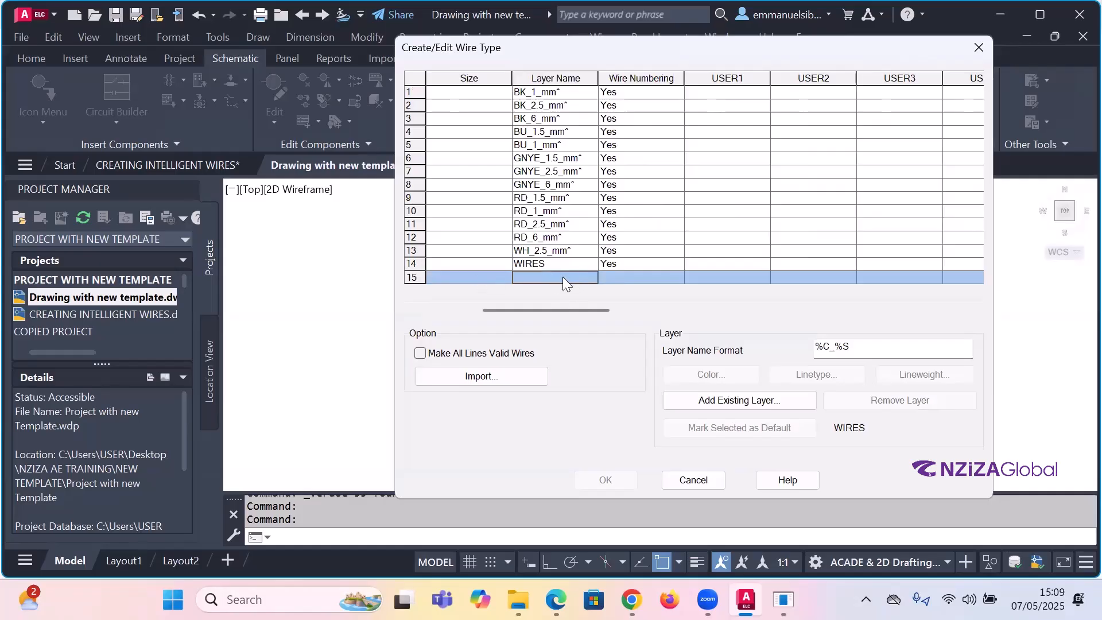
pyautogui.moveTo(586, 309); pyautogui.dragTo(448, 310)
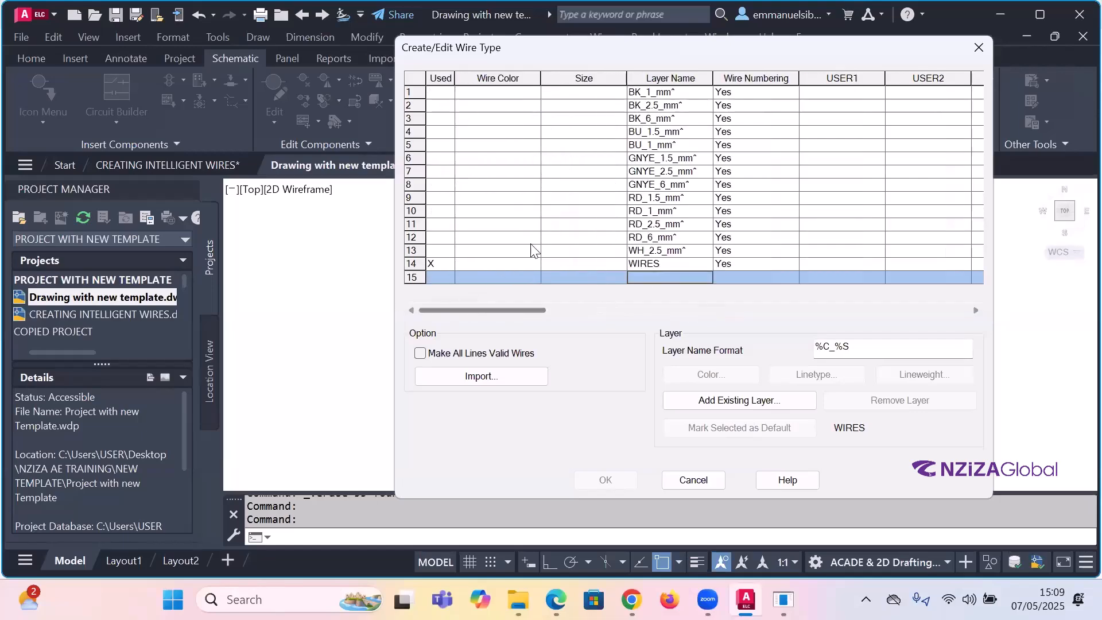
pyautogui.click(575, 274)
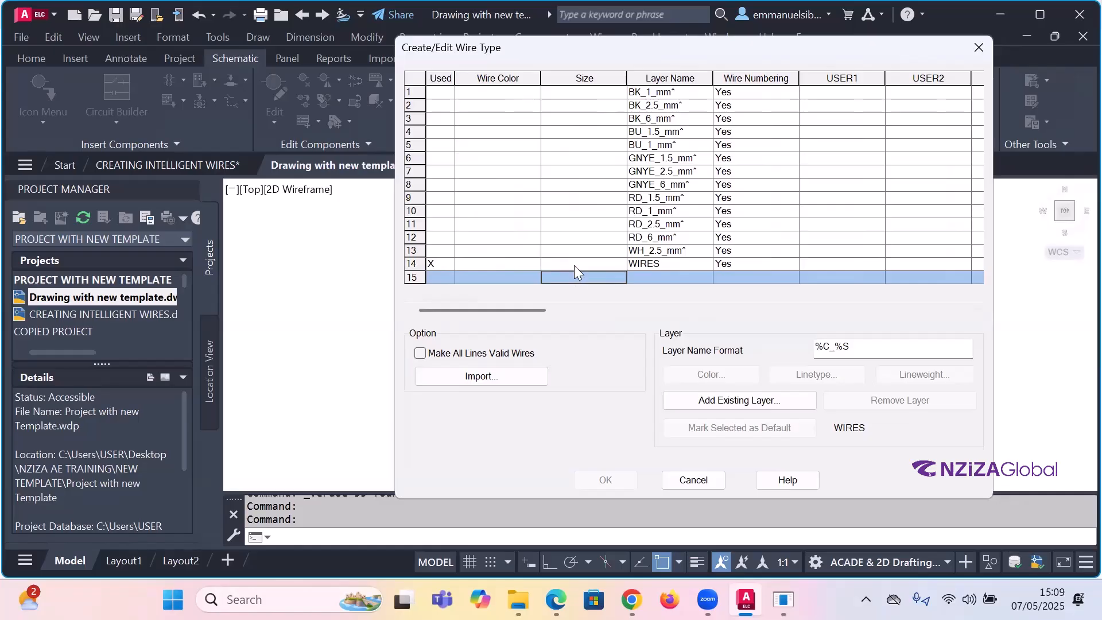
pyautogui.write('10')
pyautogui.click(578, 256)
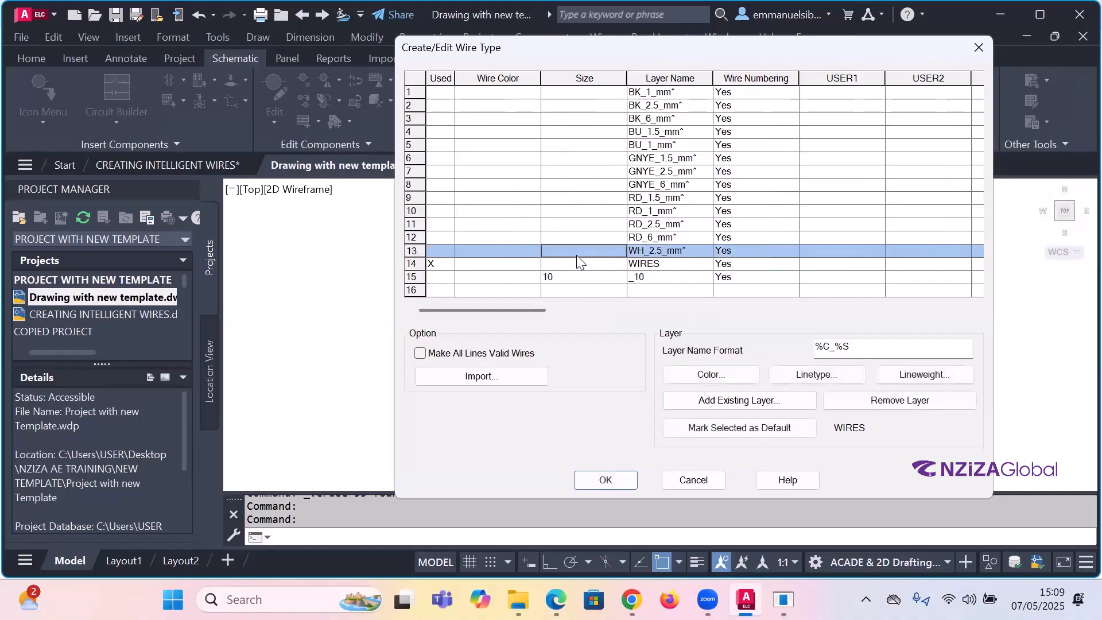
pyautogui.click(528, 278)
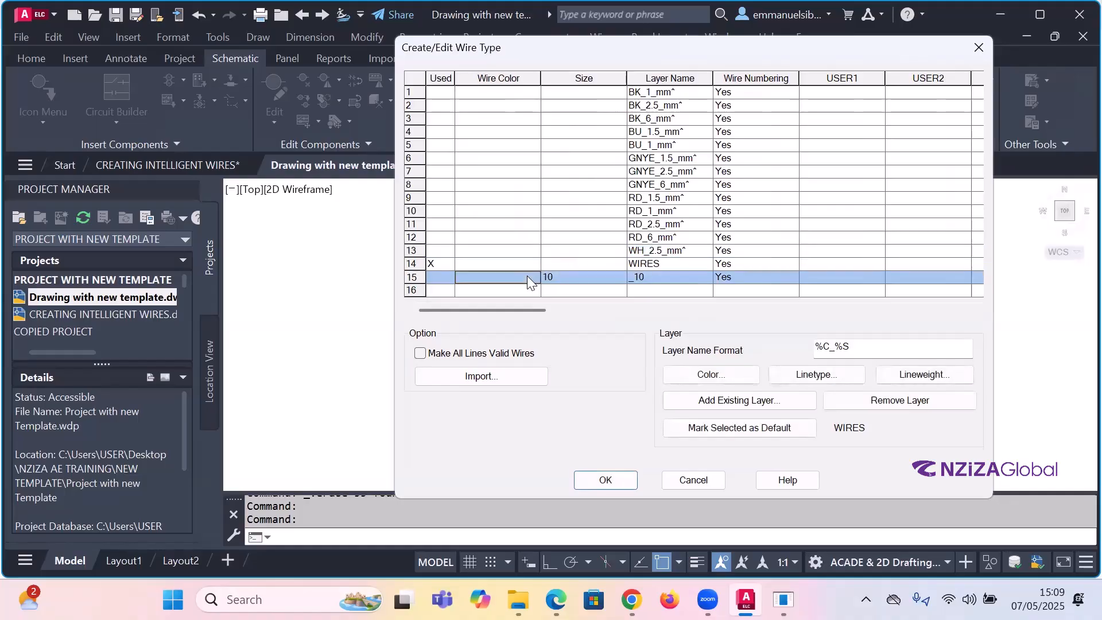
pyautogui.click(480, 277)
pyautogui.write('RED')
pyautogui.click(770, 280)
pyautogui.click(770, 280)
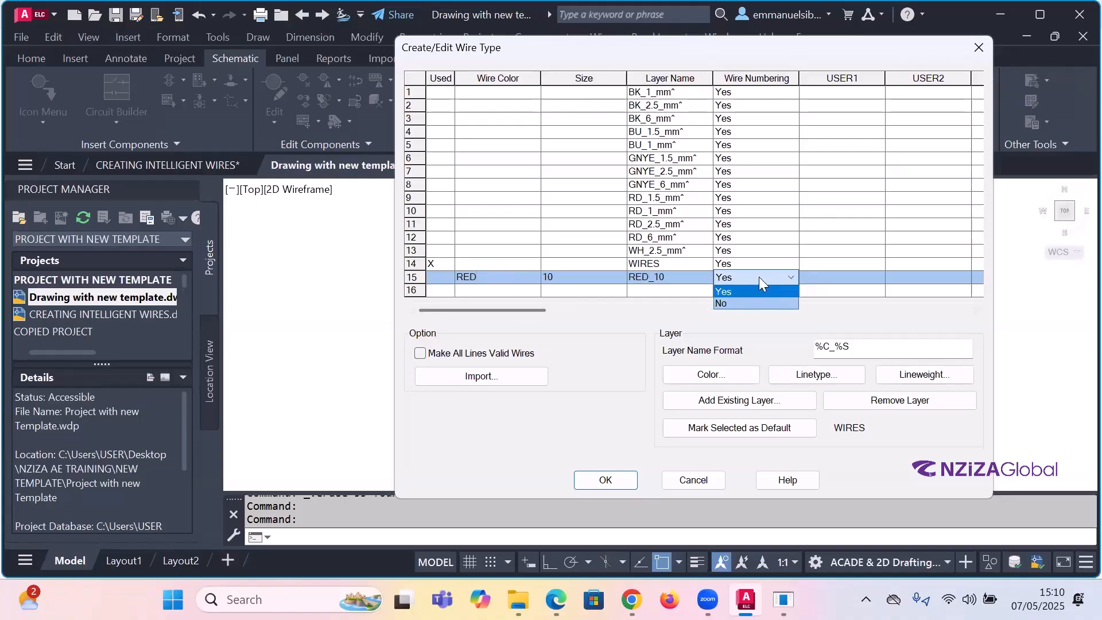
pyautogui.click(754, 279)
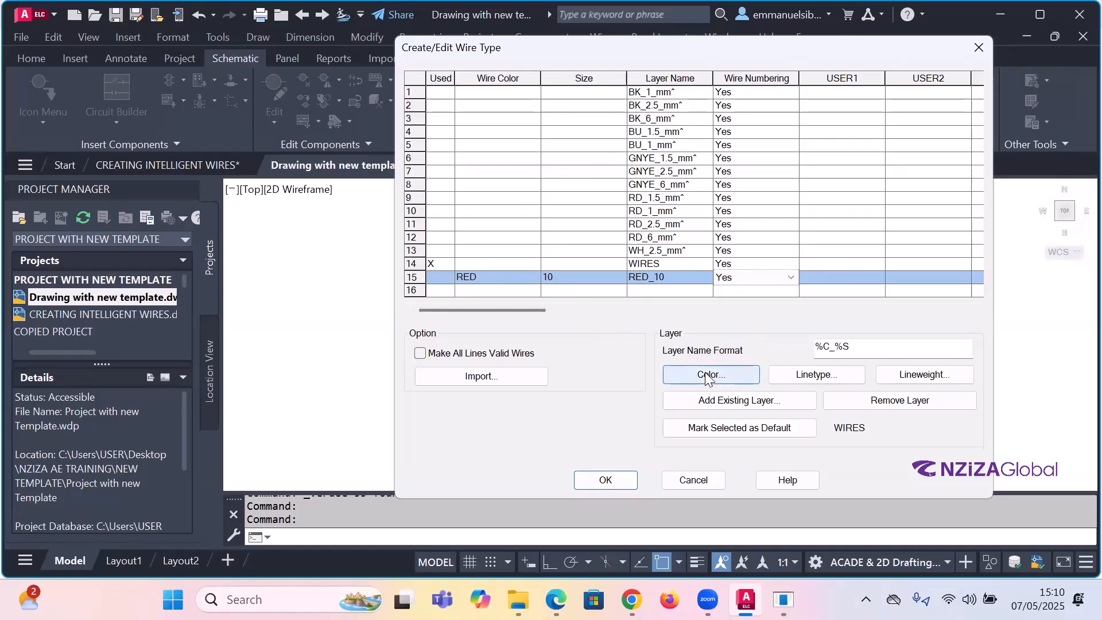
# - Set the layer color of the RED size 10 wire type to red
pyautogui.click(735, 374)
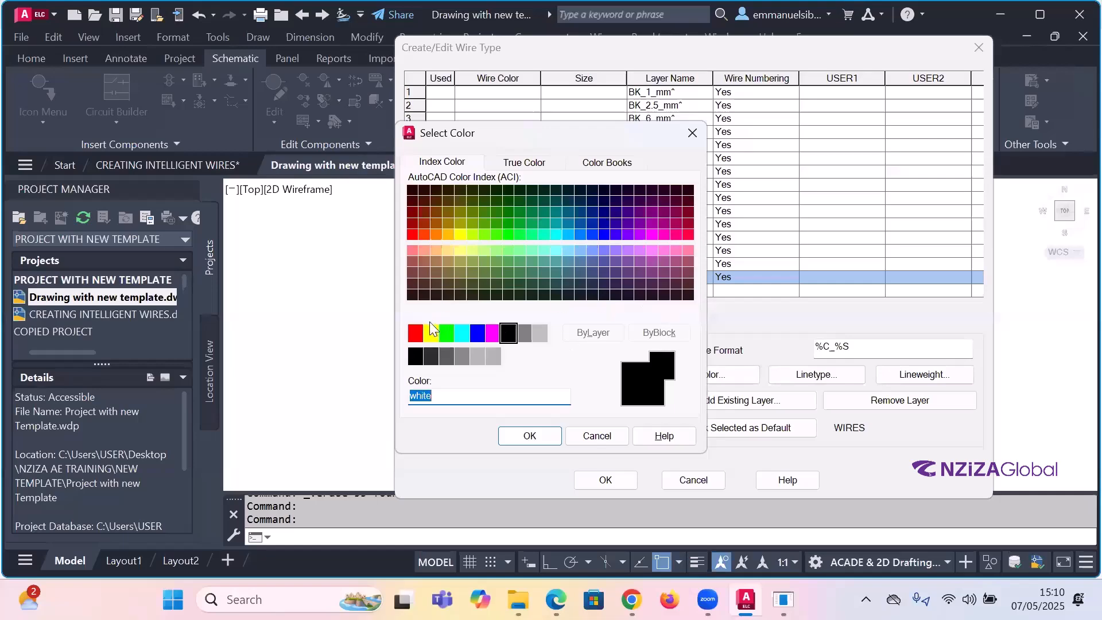
pyautogui.click(421, 338)
pyautogui.click(530, 436)
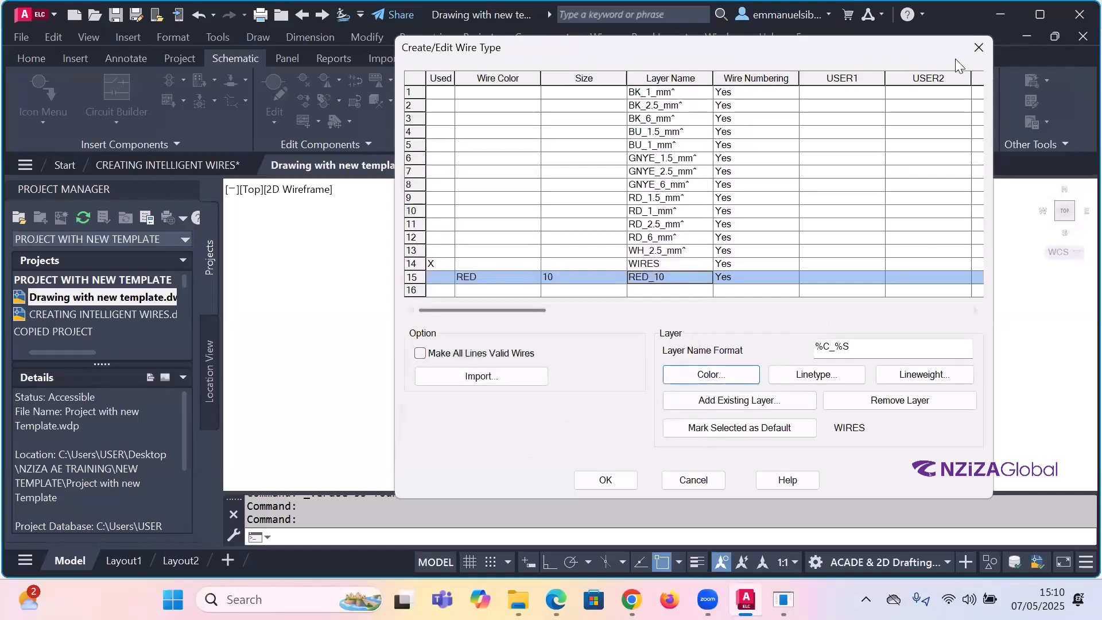
pyautogui.moveTo(943, 59); pyautogui.dragTo(878, 71)
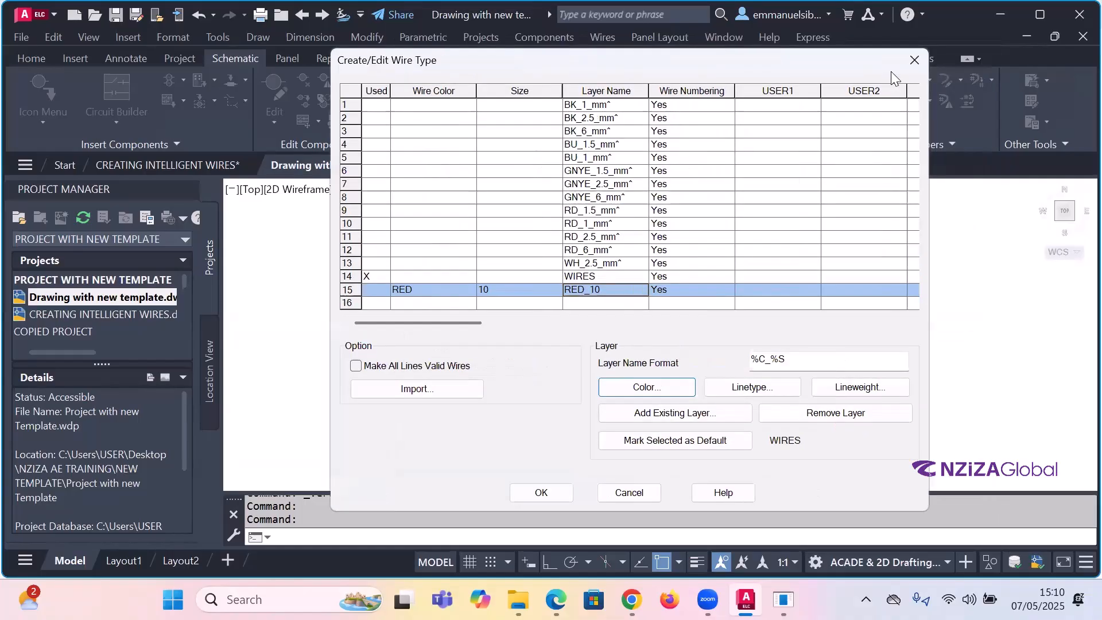
# - Assign the Continuous linetype and the Default lineweight to the RED size 10 wire type
pyautogui.click(757, 388)
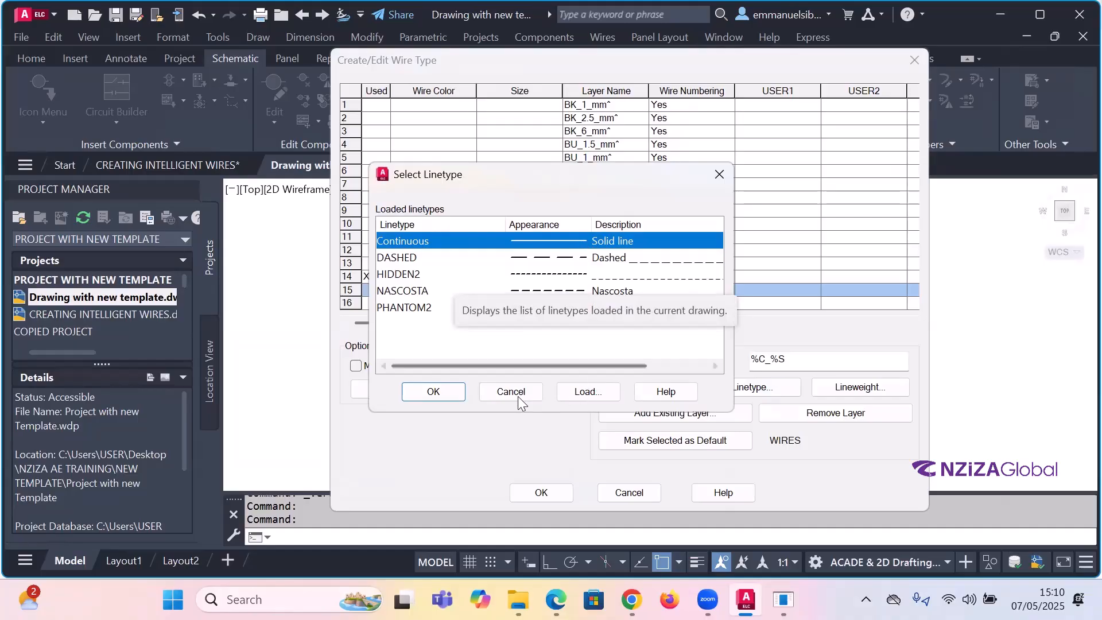
pyautogui.click(433, 393)
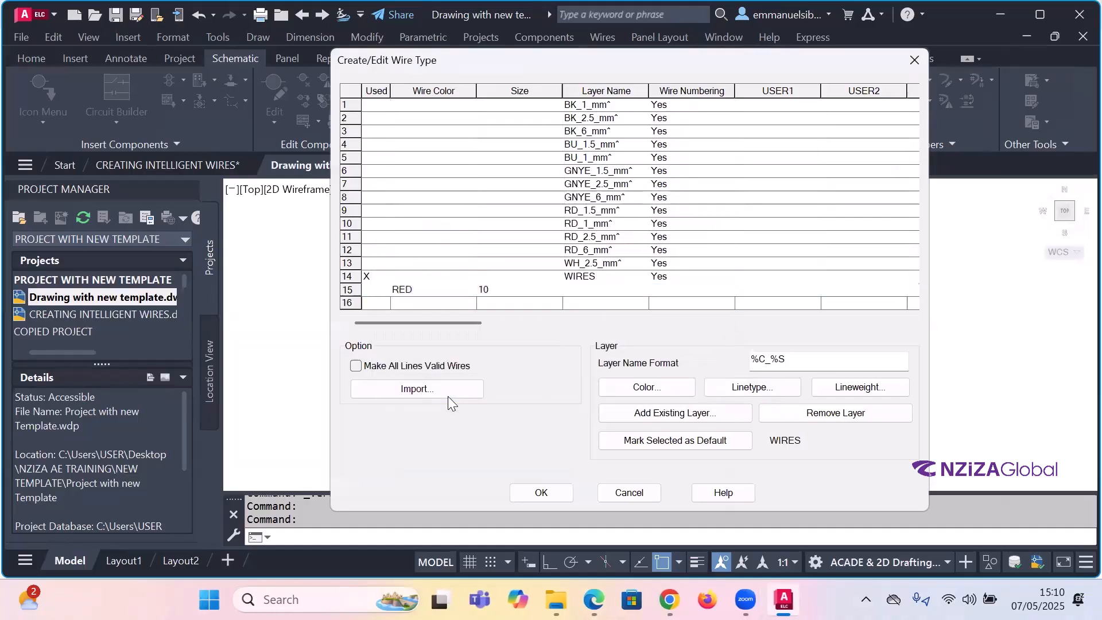
pyautogui.click(859, 389)
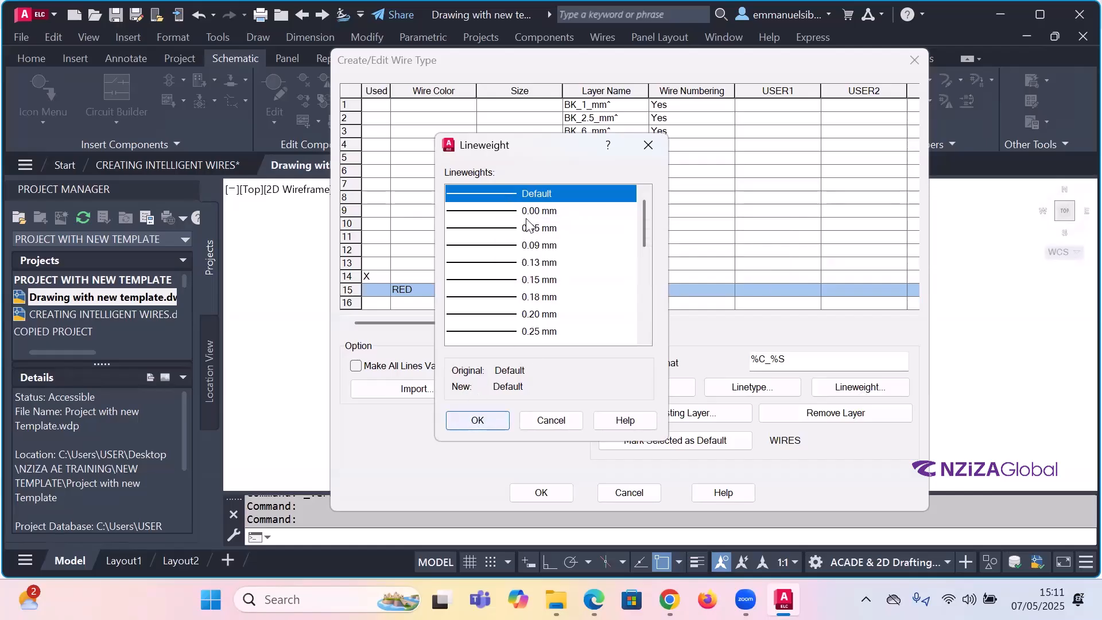
pyautogui.click(475, 421)
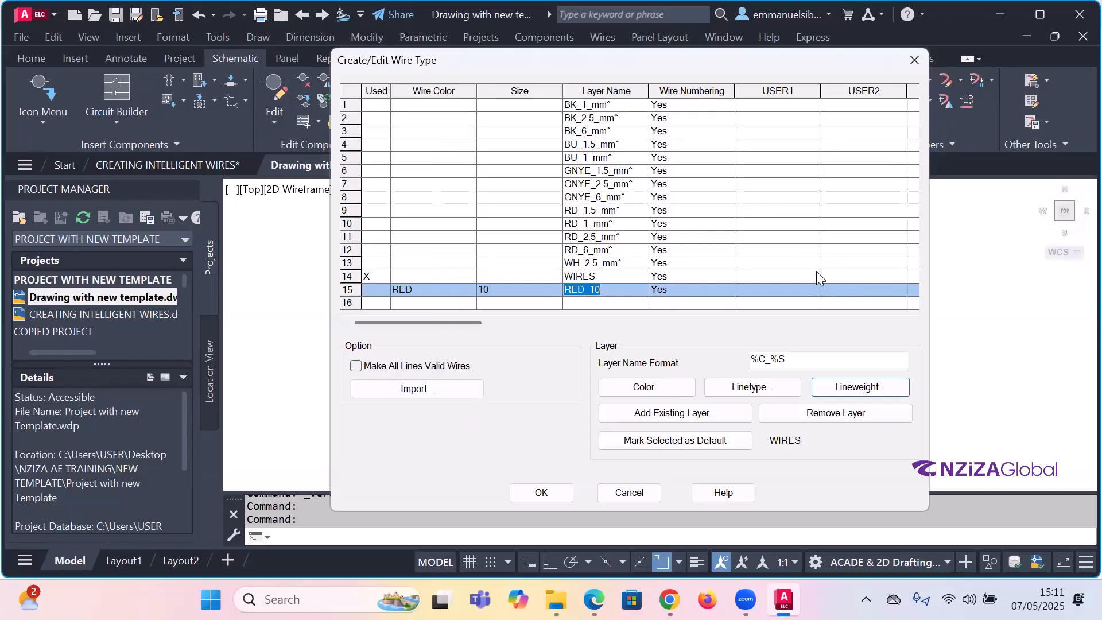
# - Add a wire type in the empty row below RED with size 10, wire color YELLOW and wire numbering Yes
pyautogui.click(482, 303)
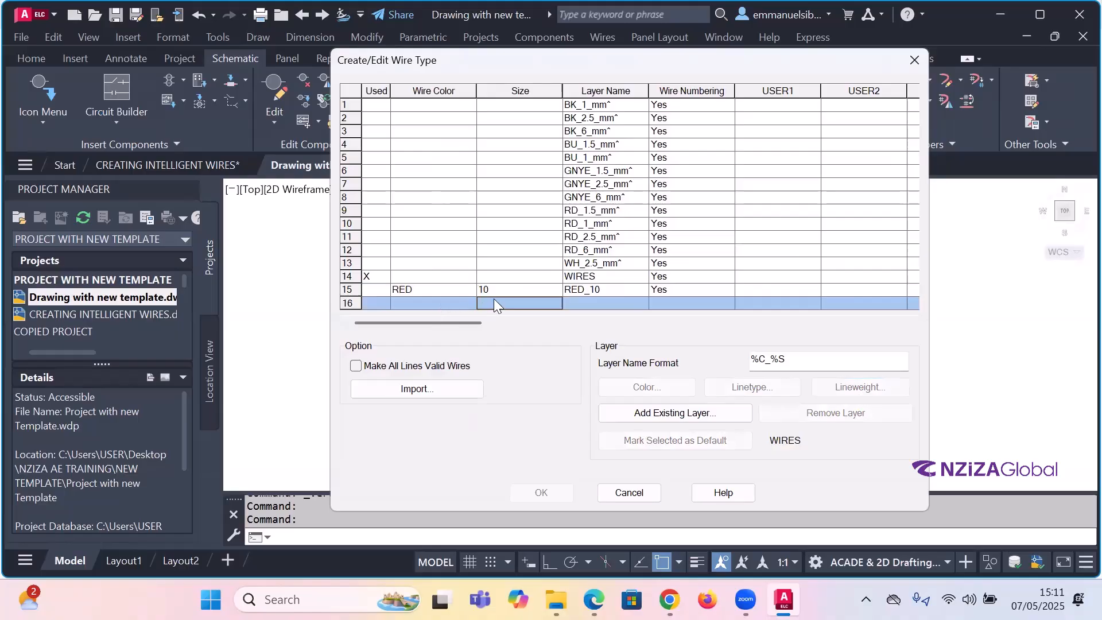
pyautogui.write('10')
pyautogui.click(436, 303)
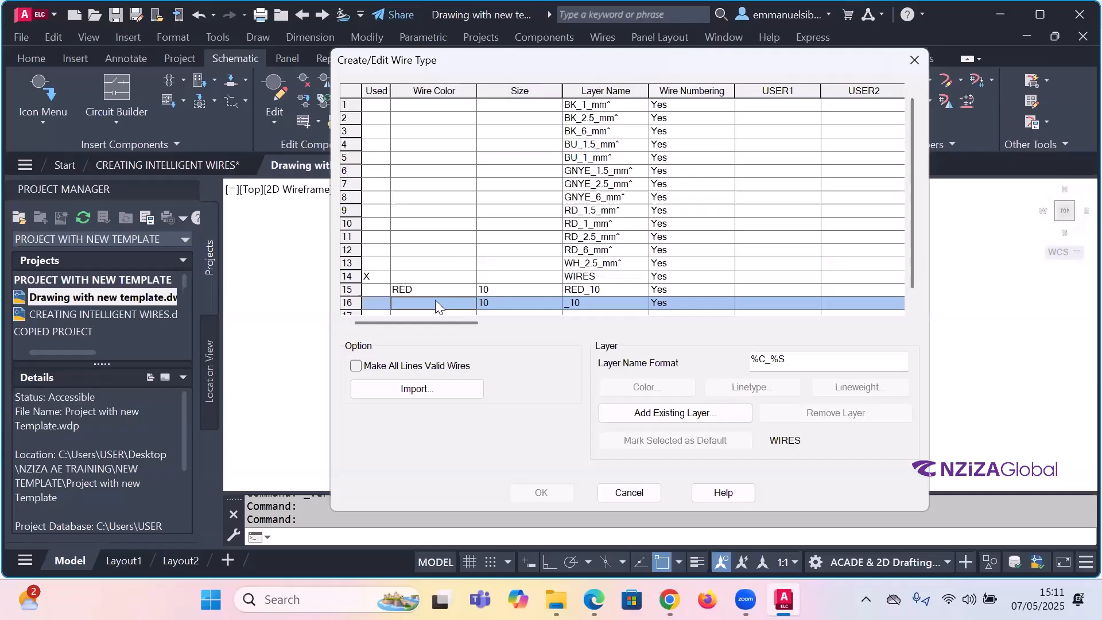
pyautogui.write('YELLOW')
pyautogui.click(715, 304)
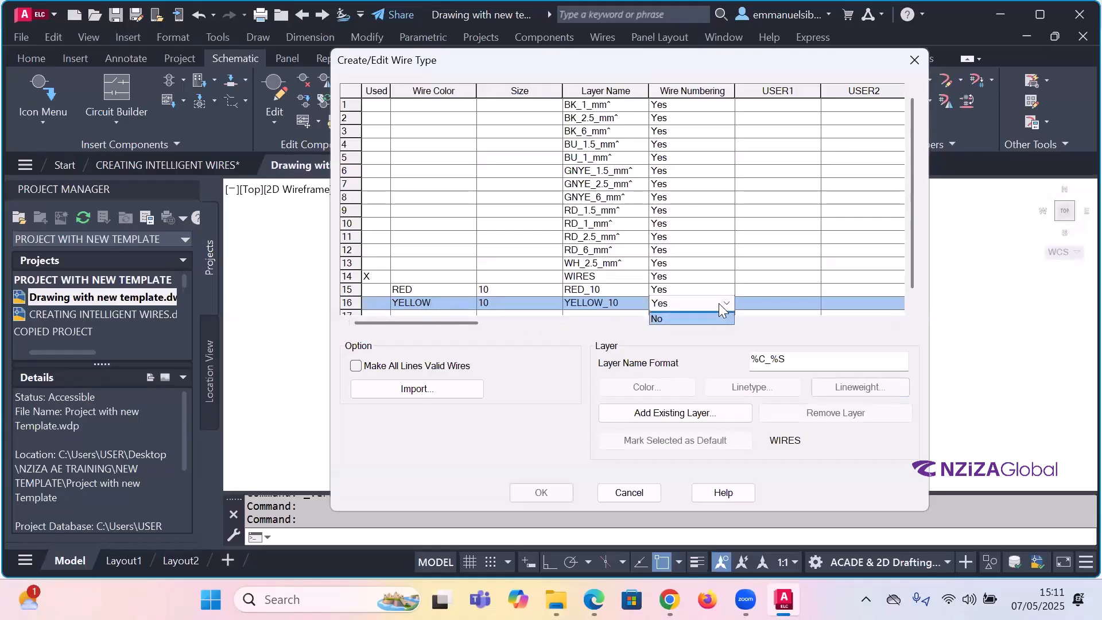
pyautogui.click(795, 304)
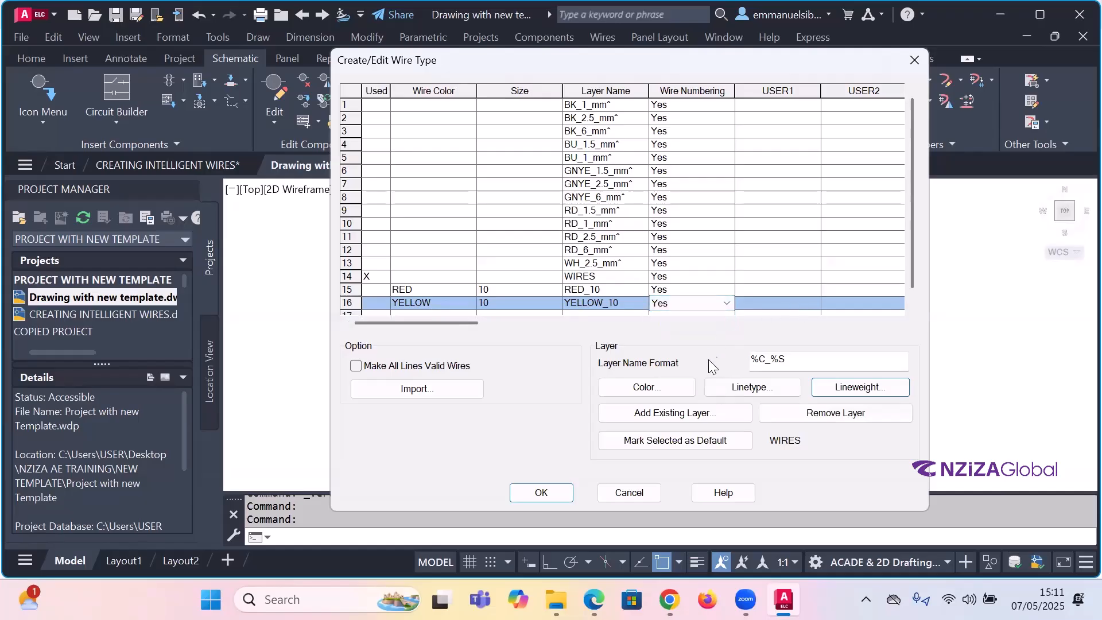
# - Set the layer color of the YELLOW size 10 wire type to yellow and save the wire type table
pyautogui.click(653, 384)
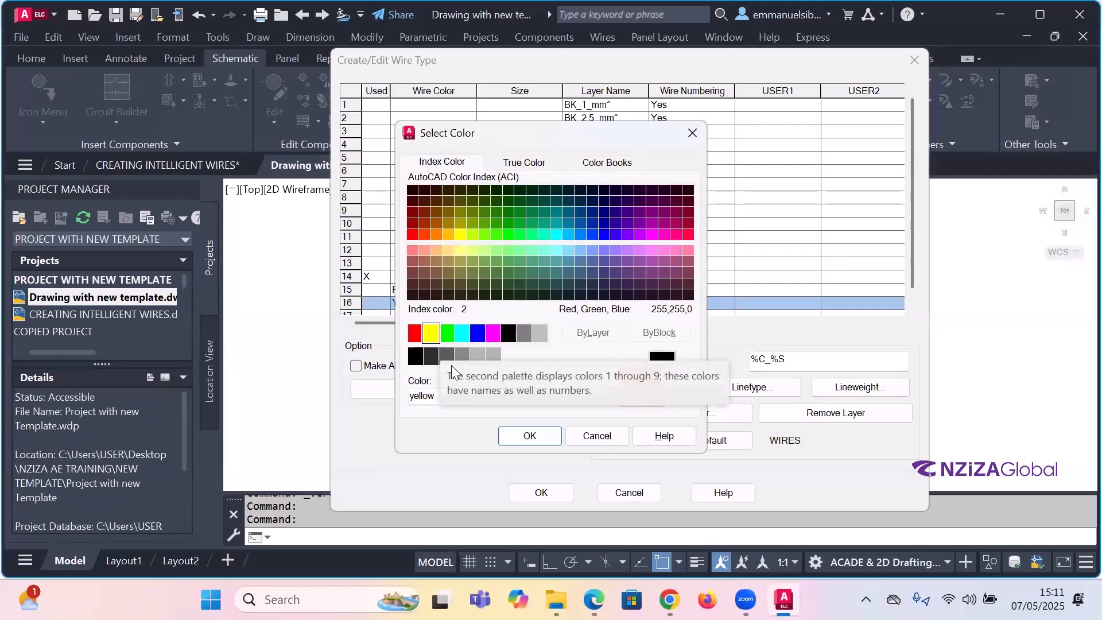
pyautogui.click(522, 438)
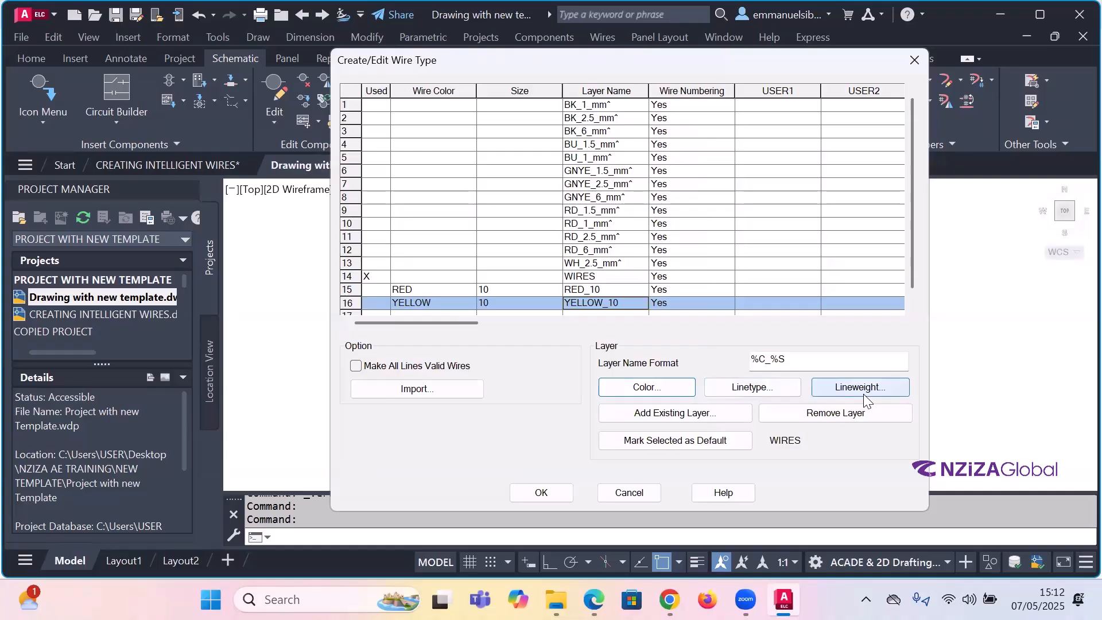
pyautogui.click(541, 491)
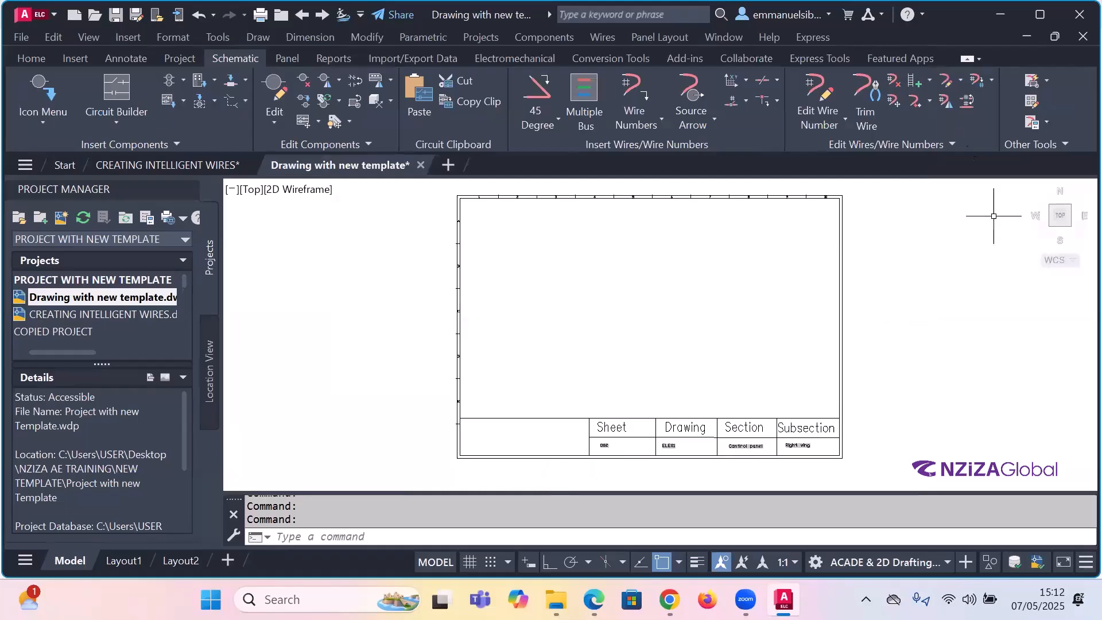
# - Reopen the Create/Edit Wire Type settings and add a BLUE wire type of size 10 with wire numbering Yes below YELLOW
pyautogui.click(959, 80)
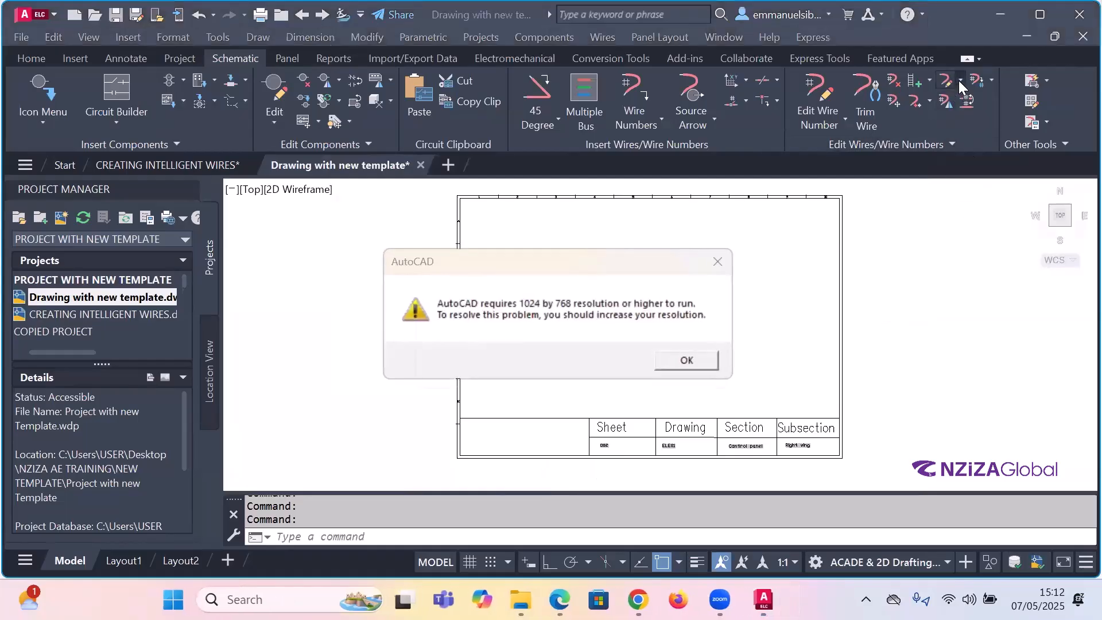
pyautogui.click(710, 380)
pyautogui.click(667, 359)
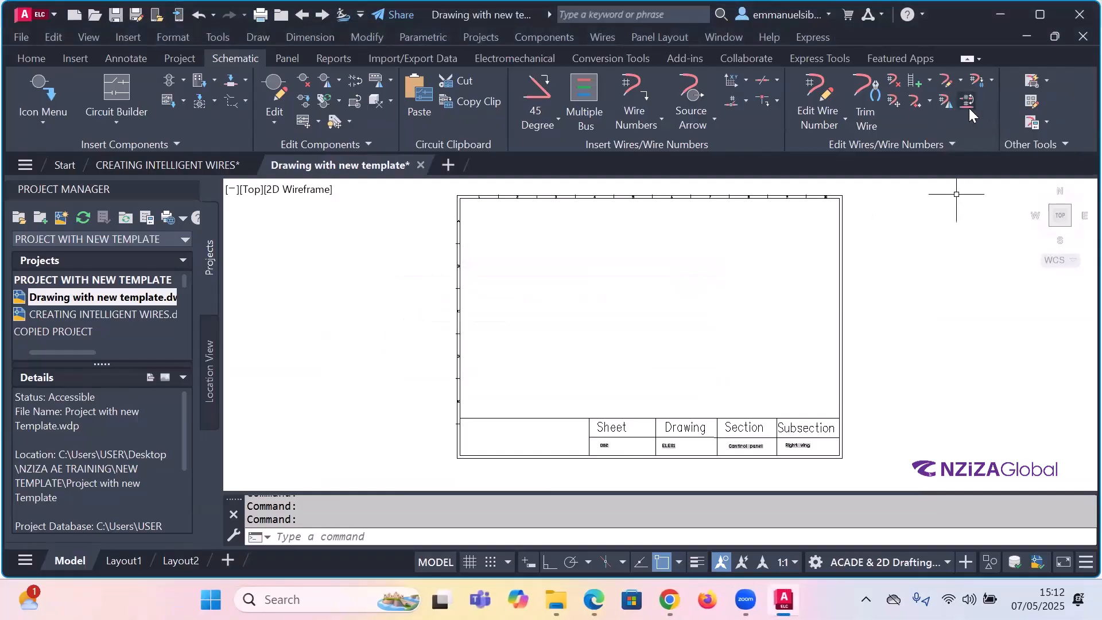
pyautogui.click(962, 80)
pyautogui.click(978, 109)
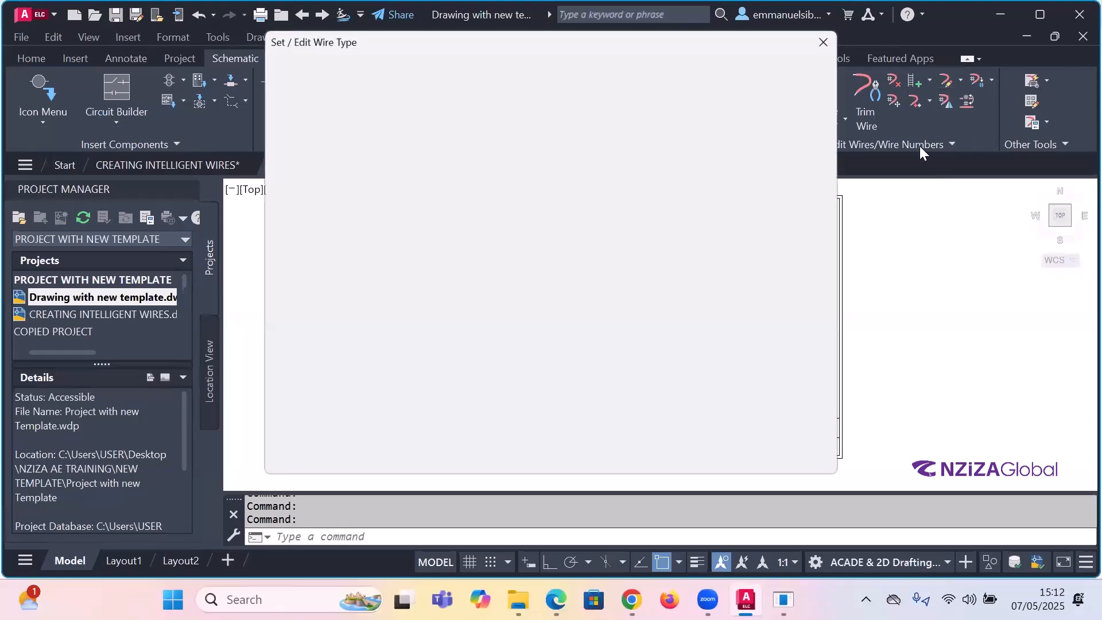
pyautogui.scroll(-1, 571, 268)
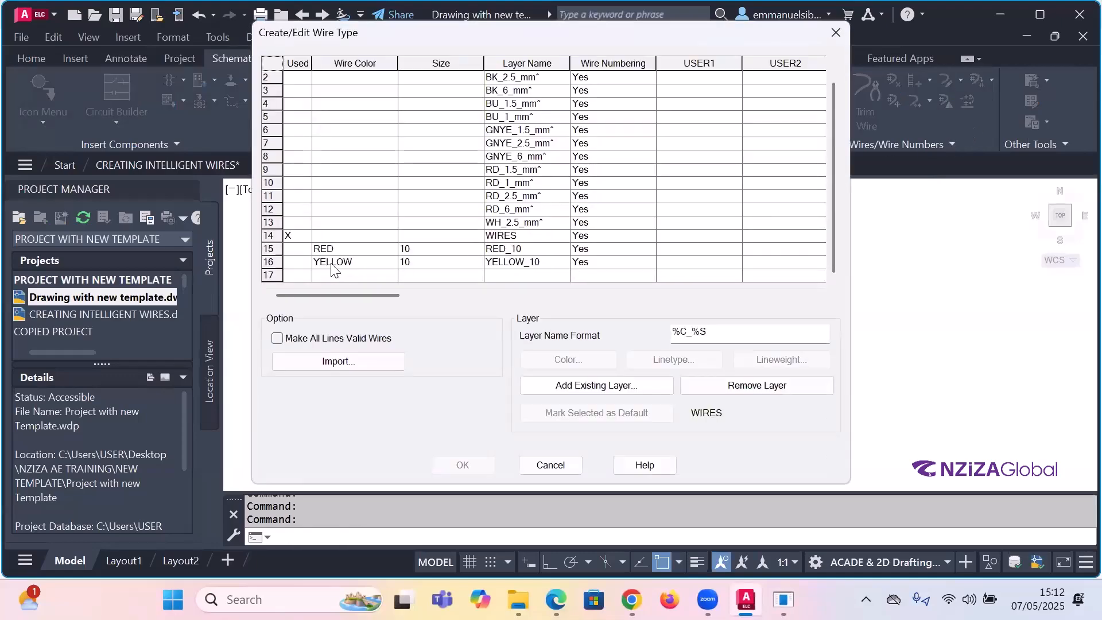
pyautogui.click(449, 275)
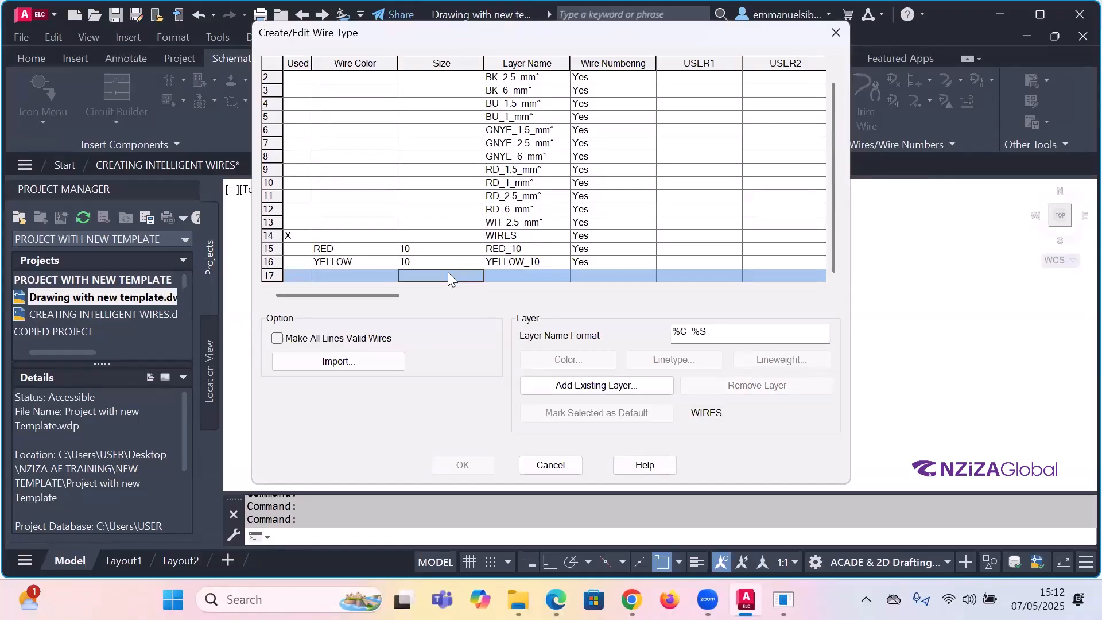
pyautogui.write('10')
pyautogui.click(354, 274)
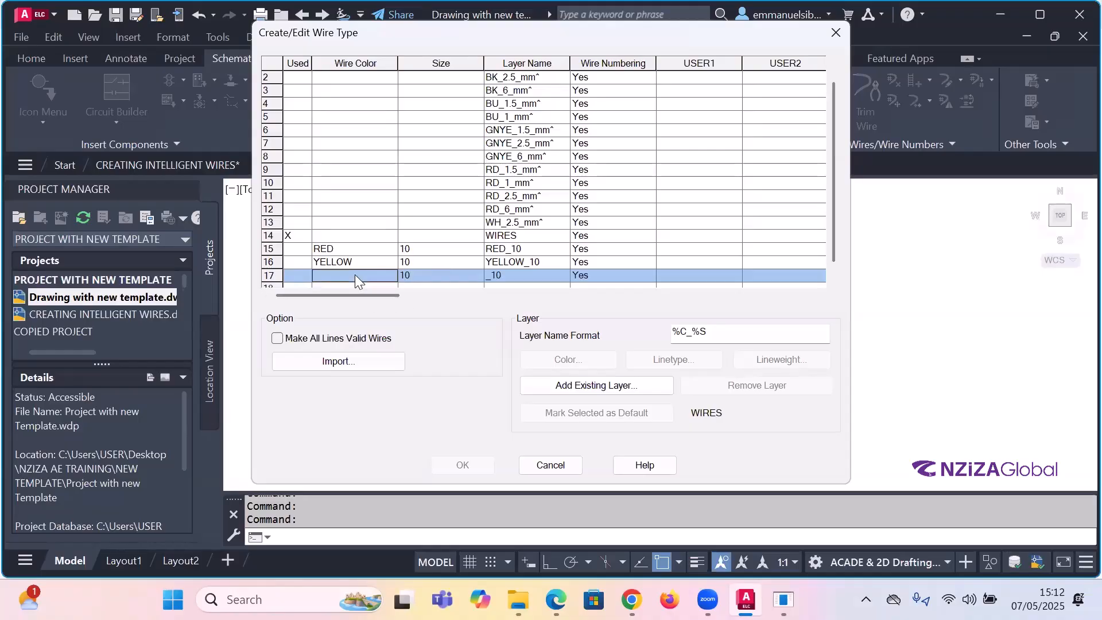
pyautogui.write('BLUE')
pyautogui.click(592, 272)
pyautogui.click(667, 309)
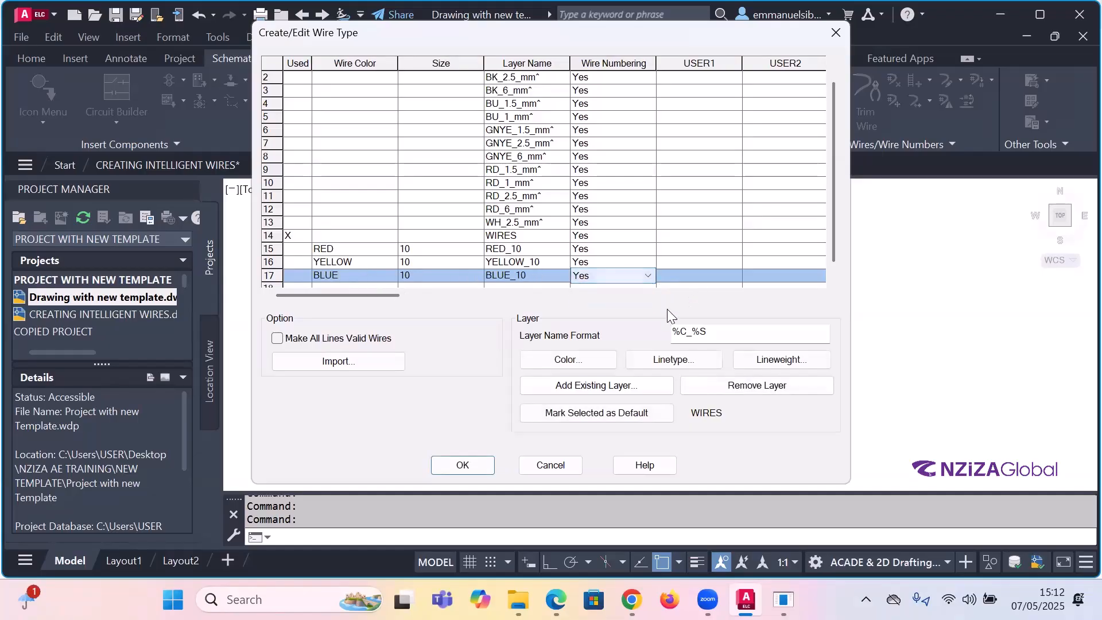
# - Set the layer color of the BLUE size 10 wire type to blue
pyautogui.click(566, 359)
pyautogui.click(478, 333)
pyautogui.click(475, 469)
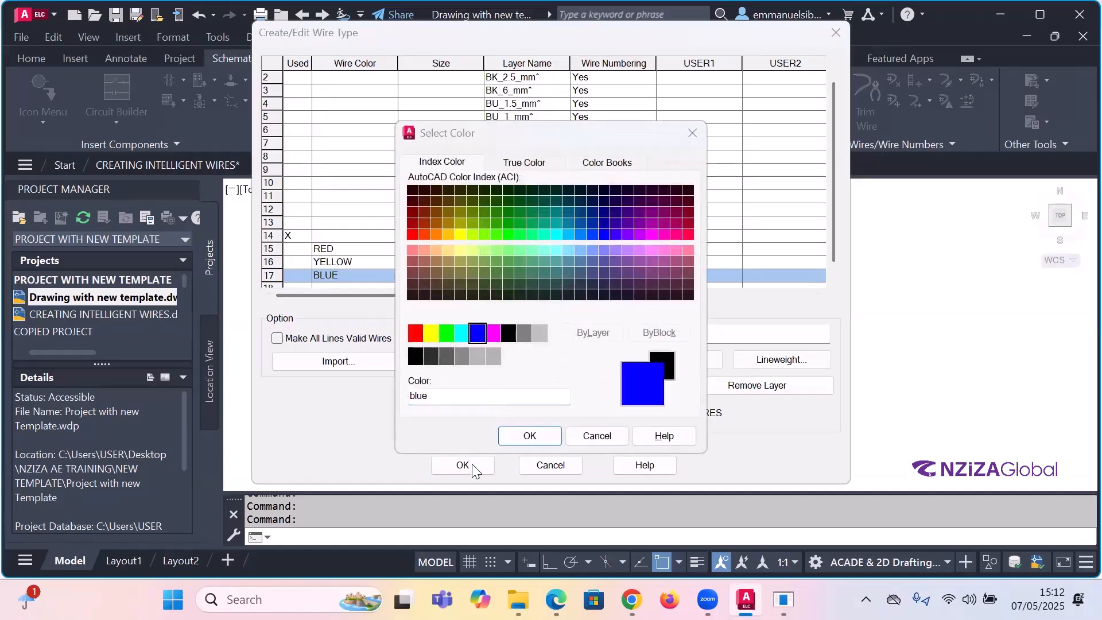
pyautogui.click(510, 434)
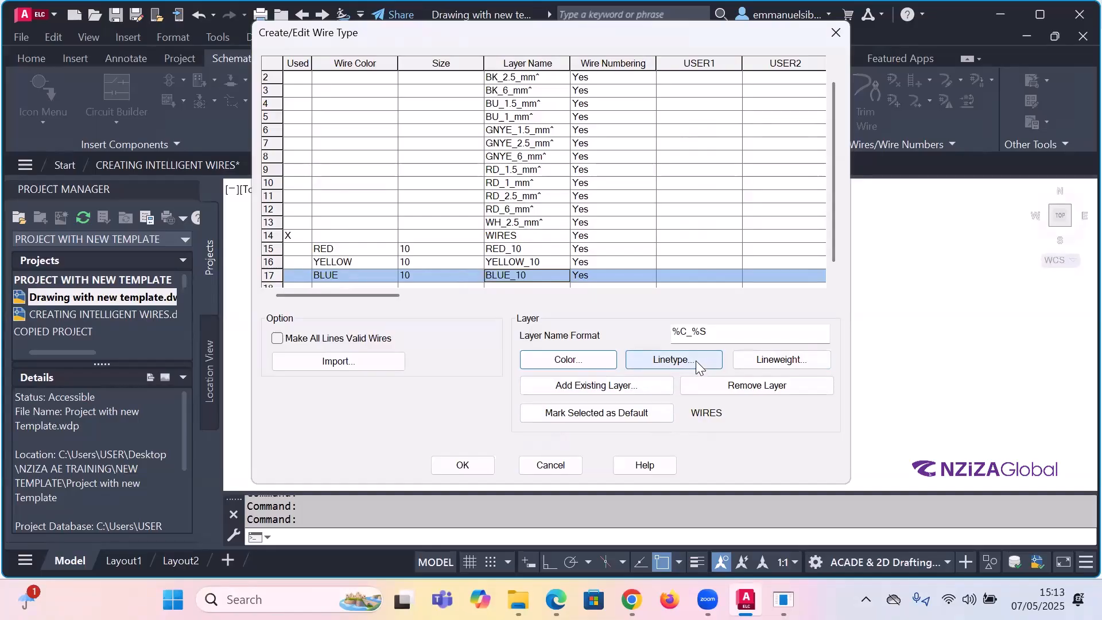
# - Add a wire type in the empty row below BLUE with size 10 and wire color NEUTROL
pyautogui.click(385, 286)
pyautogui.click(442, 277)
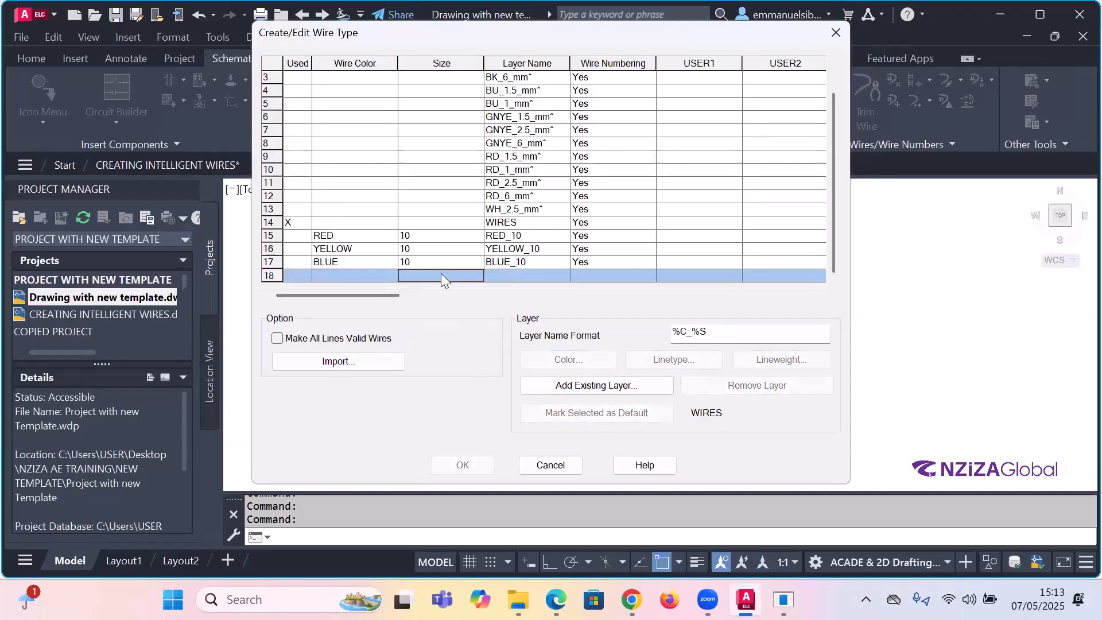
pyautogui.write('10')
pyautogui.click(363, 278)
pyautogui.write('N')
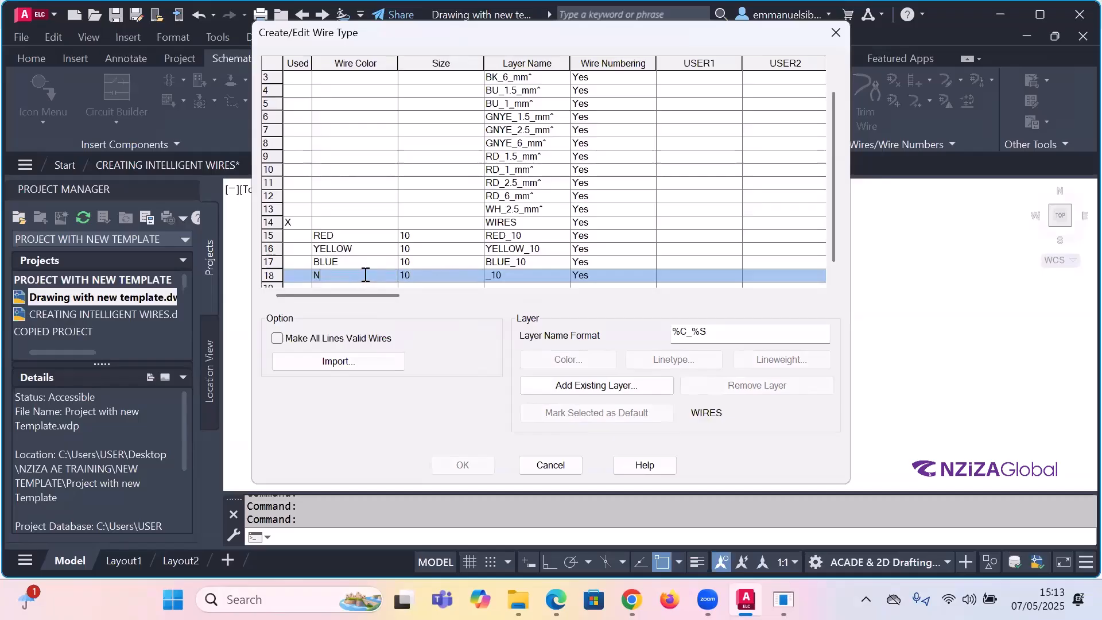
pyautogui.write('EUTROL')
pyautogui.click(615, 293)
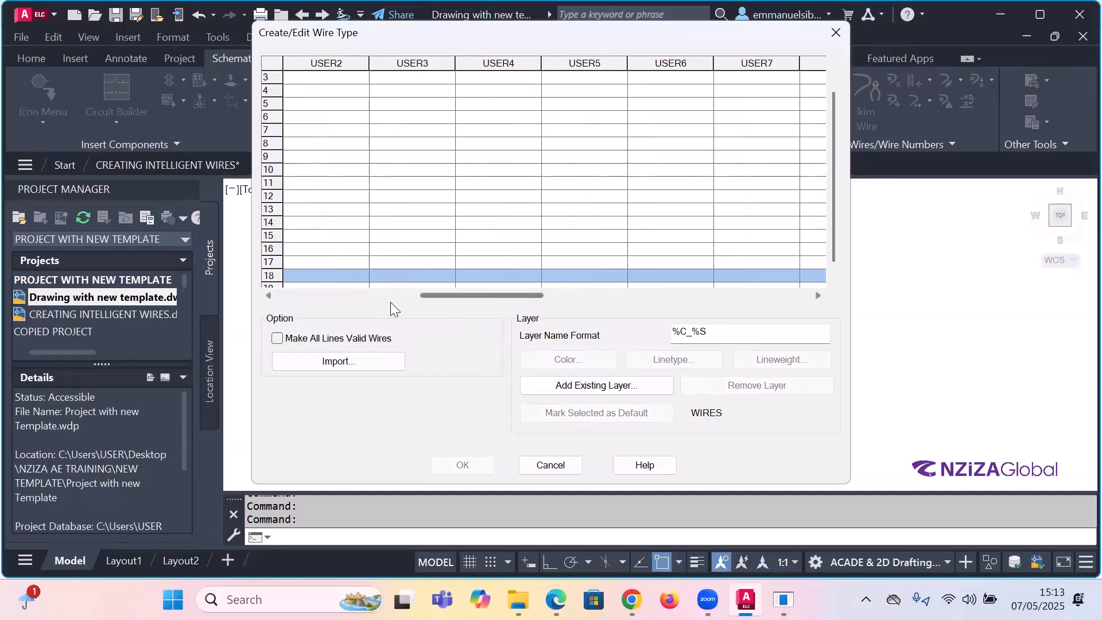
pyautogui.click(364, 296)
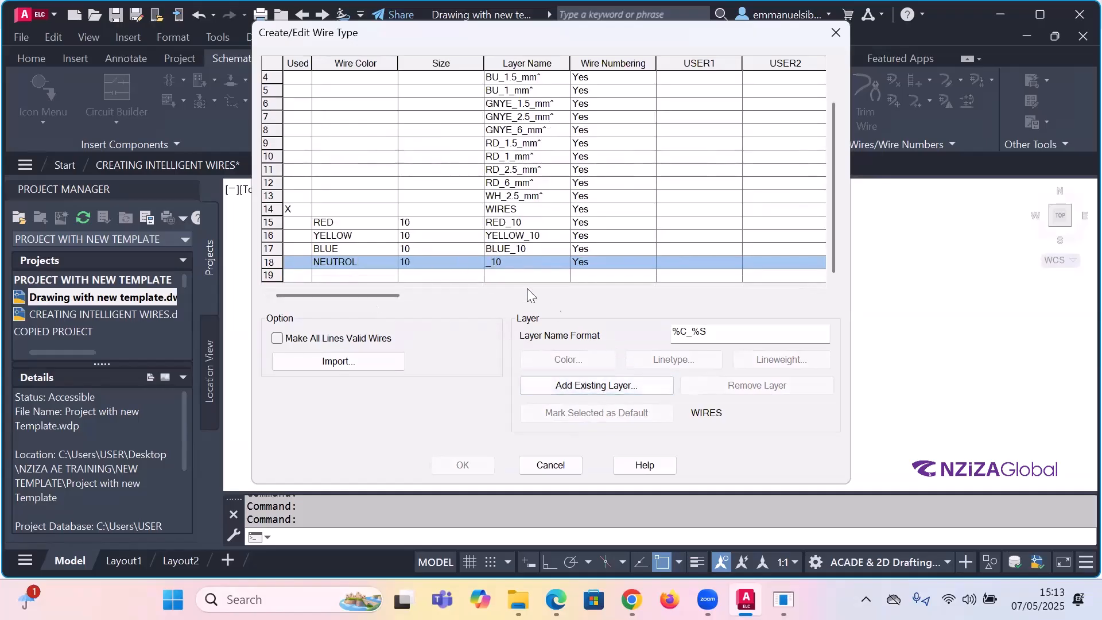
pyautogui.click(461, 260)
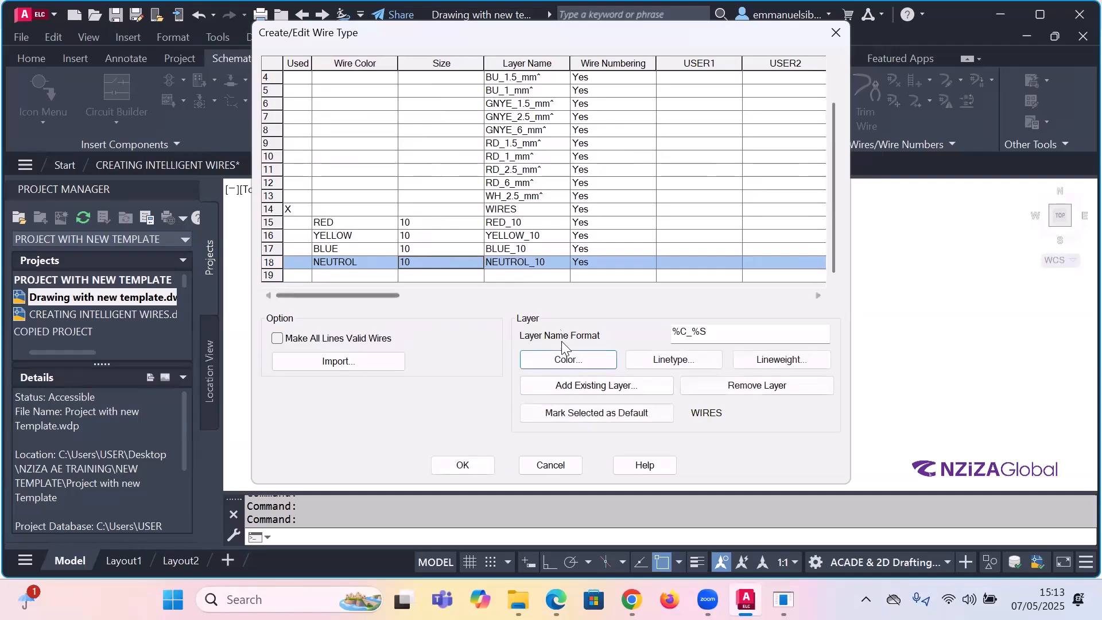
# - Set the layer color of the NEUTROL size 10 wire type to index color 250
pyautogui.click(571, 363)
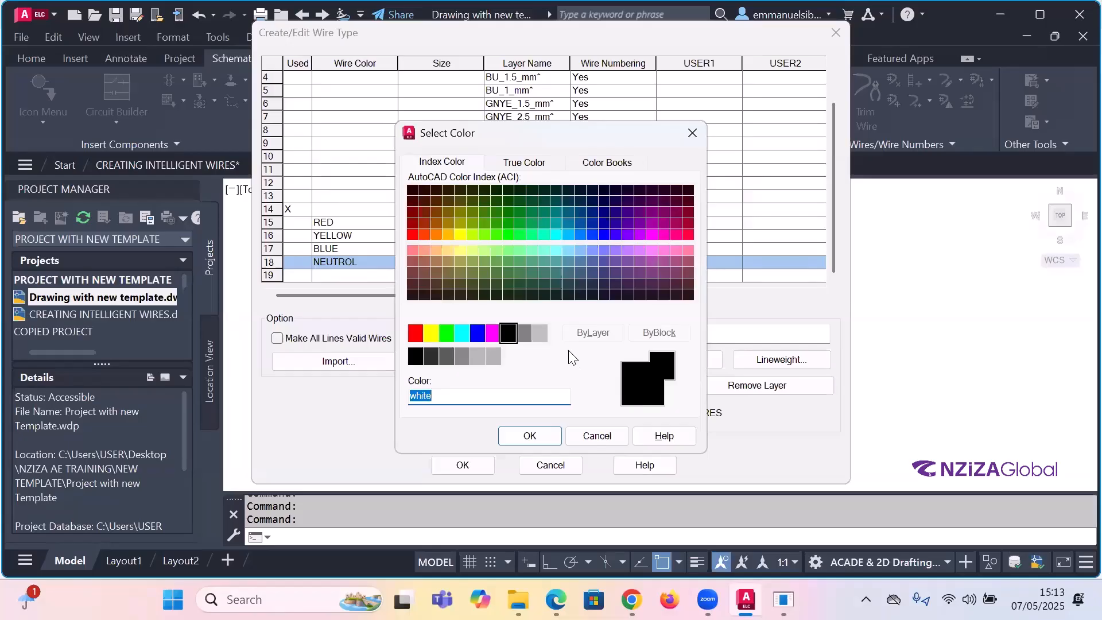
pyautogui.click(422, 357)
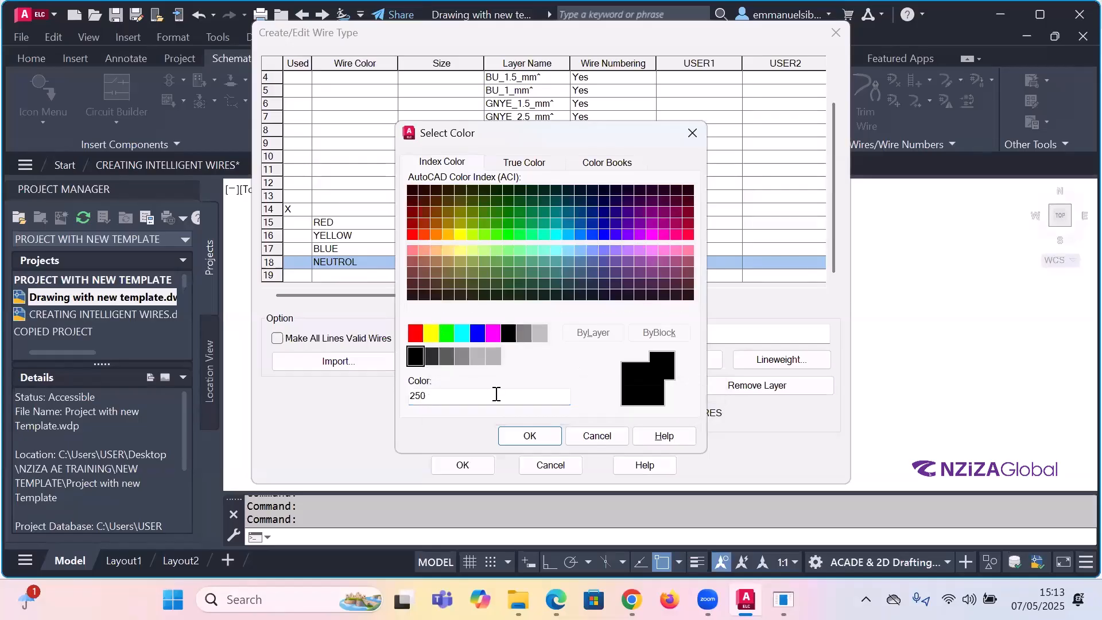
pyautogui.click(523, 436)
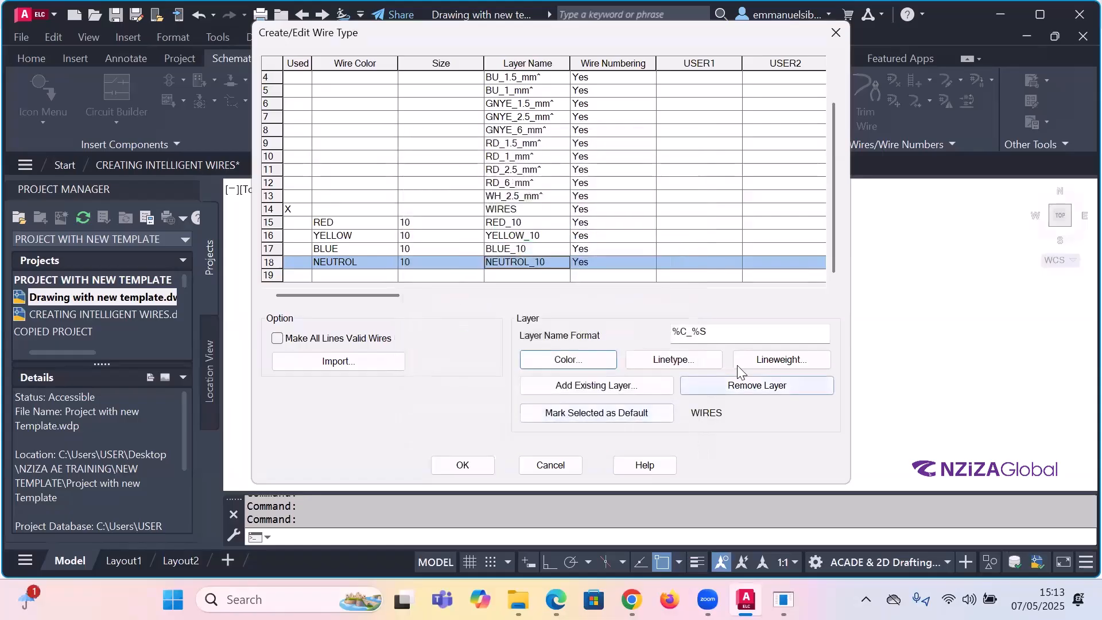
# - Assign the DASHED linetype and a 0.30 mm lineweight to the NEUTROL size 10 wire type and save the wire type table
pyautogui.click(690, 357)
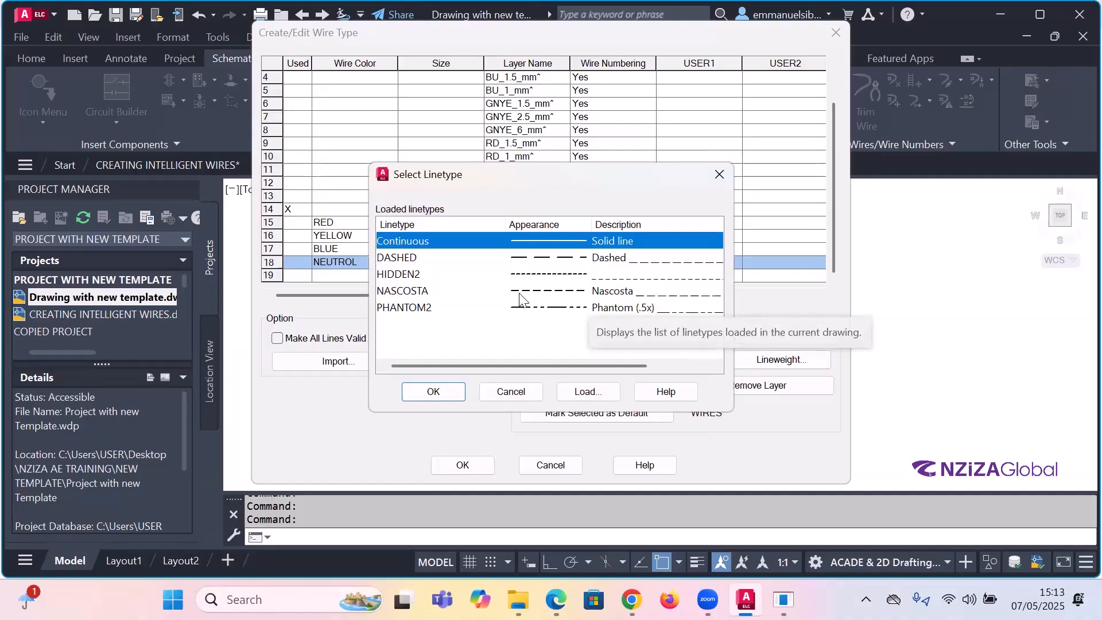
pyautogui.click(546, 258)
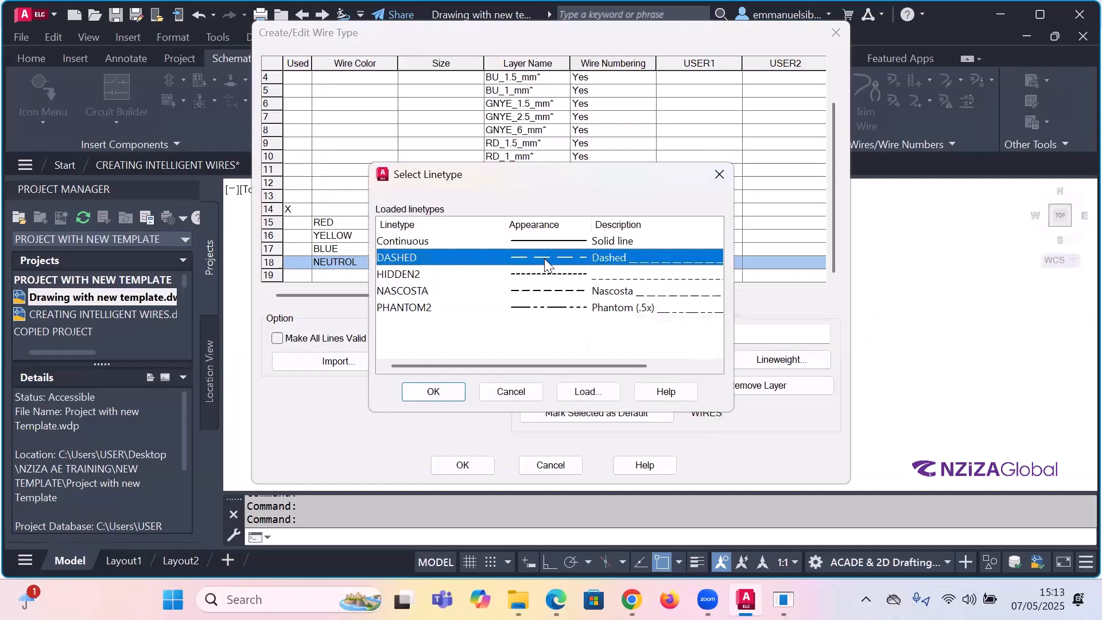
pyautogui.click(434, 392)
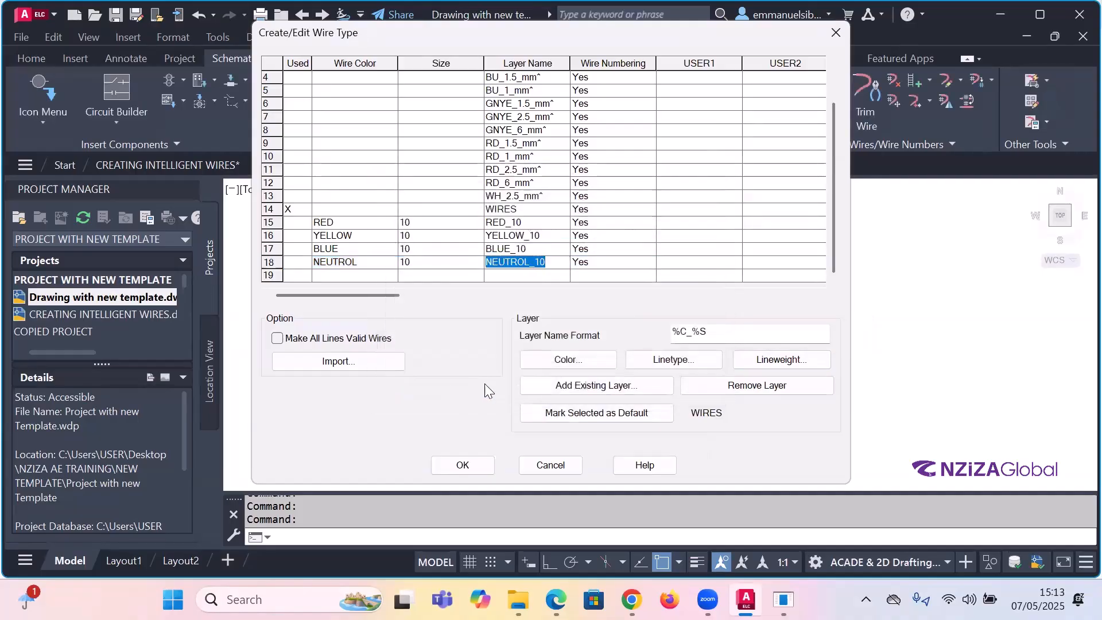
pyautogui.click(778, 360)
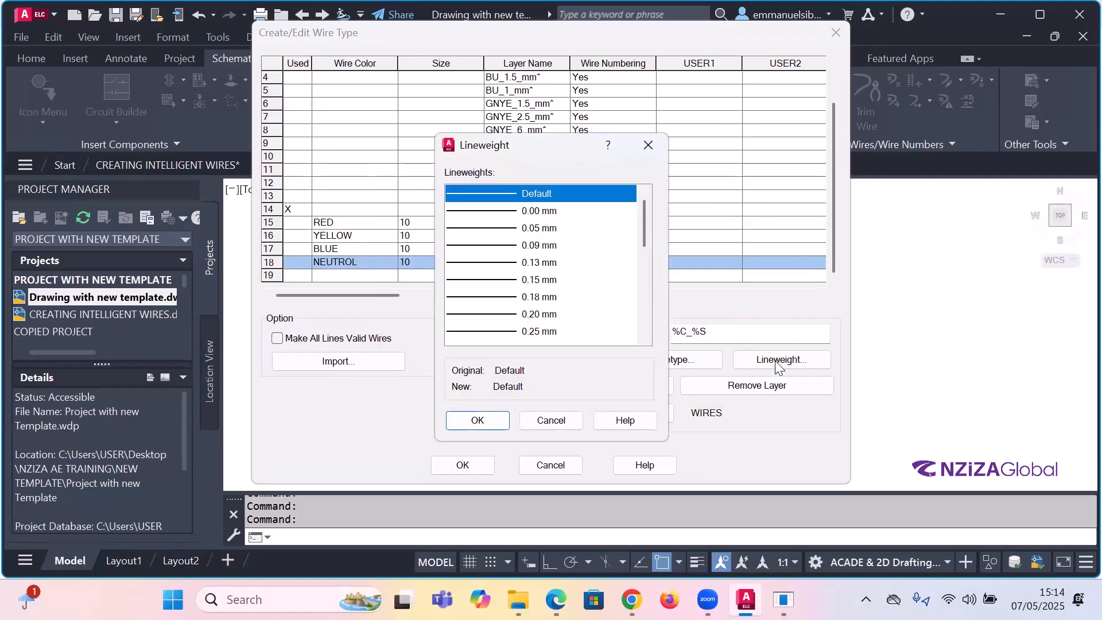
pyautogui.scroll(-1, 540, 321)
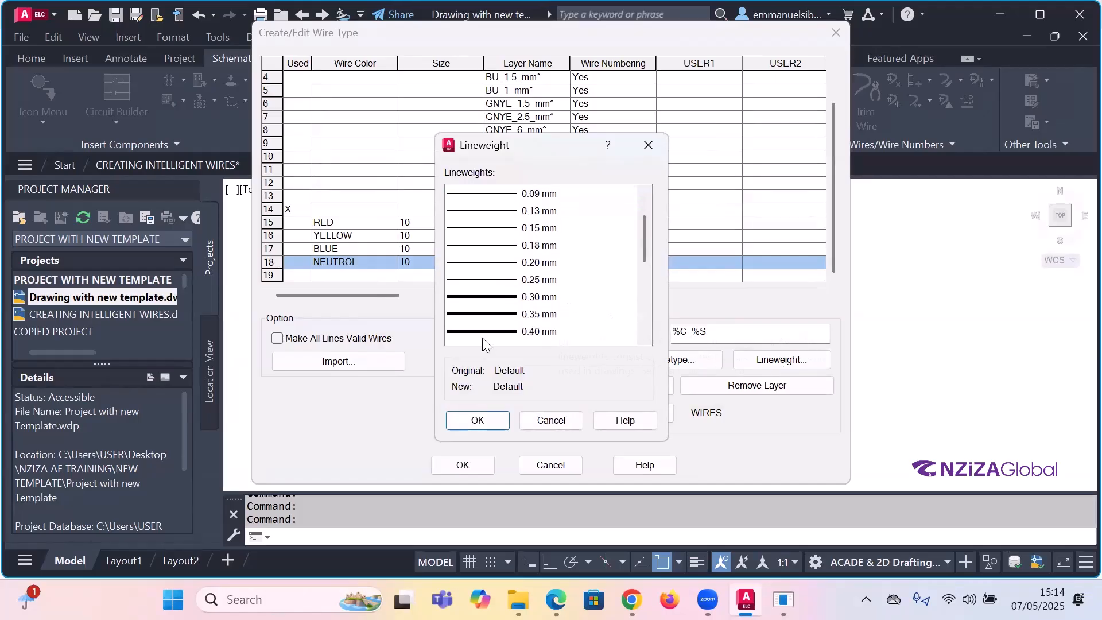
pyautogui.click(497, 297)
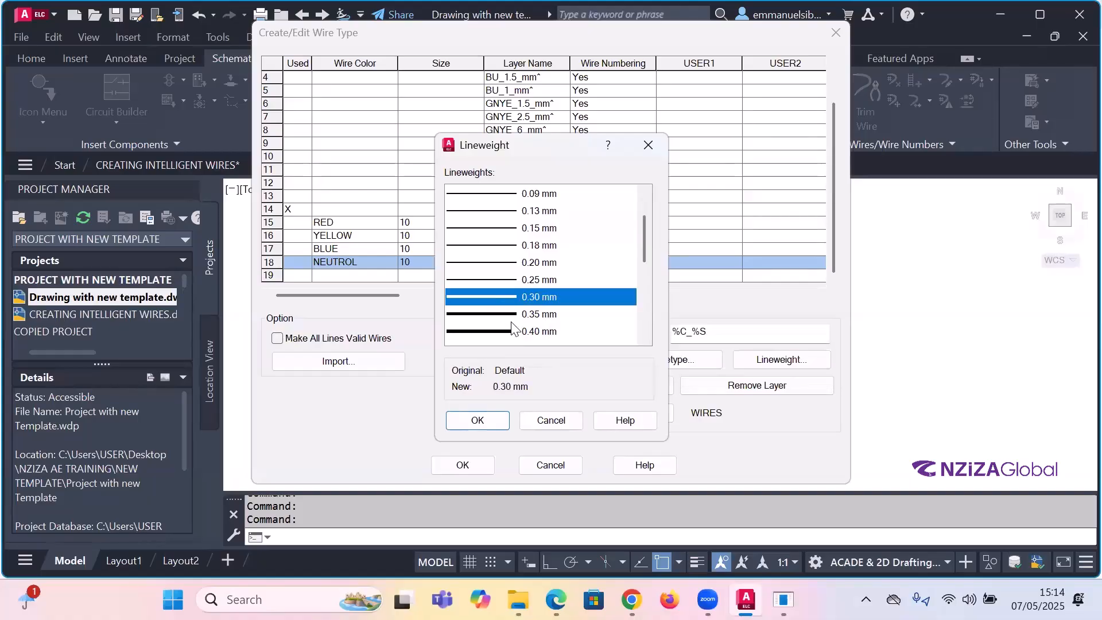
pyautogui.click(494, 424)
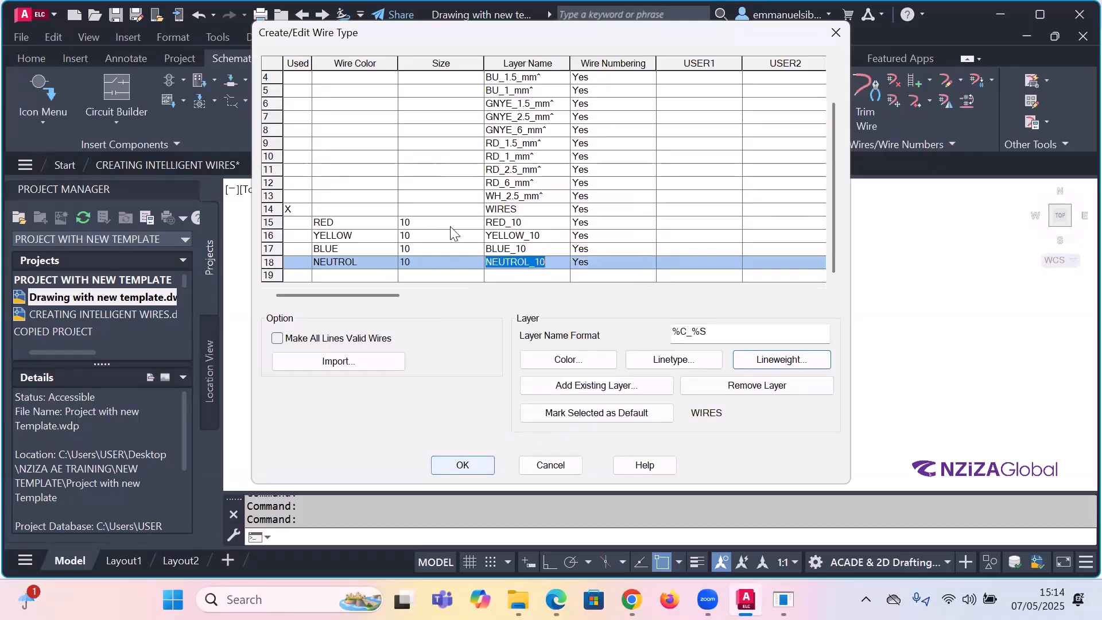
pyautogui.click(463, 466)
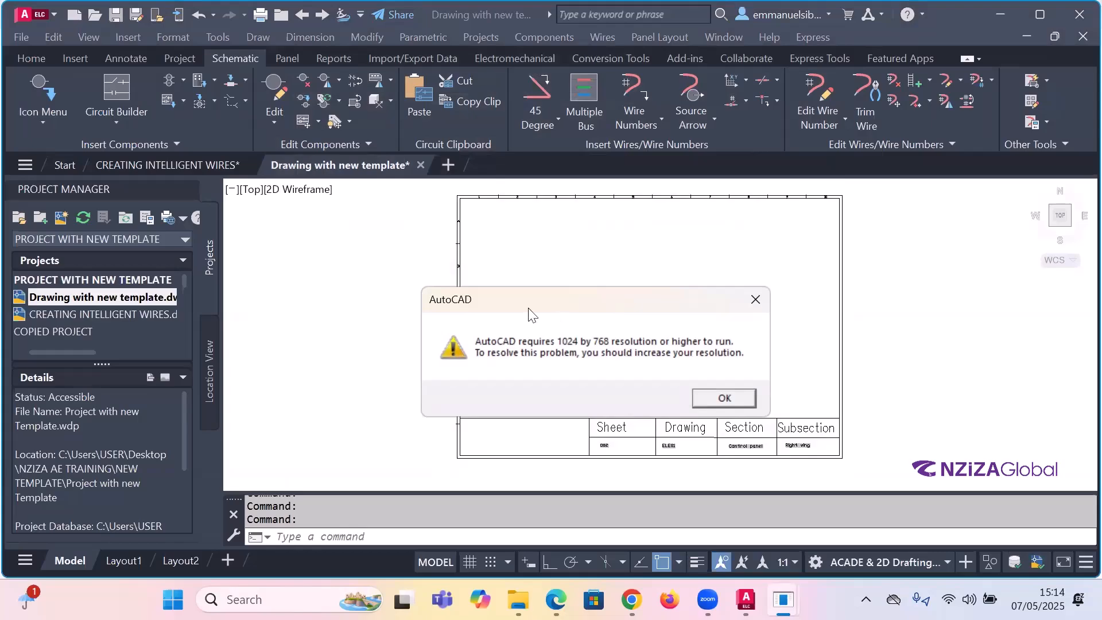
pyautogui.click(725, 398)
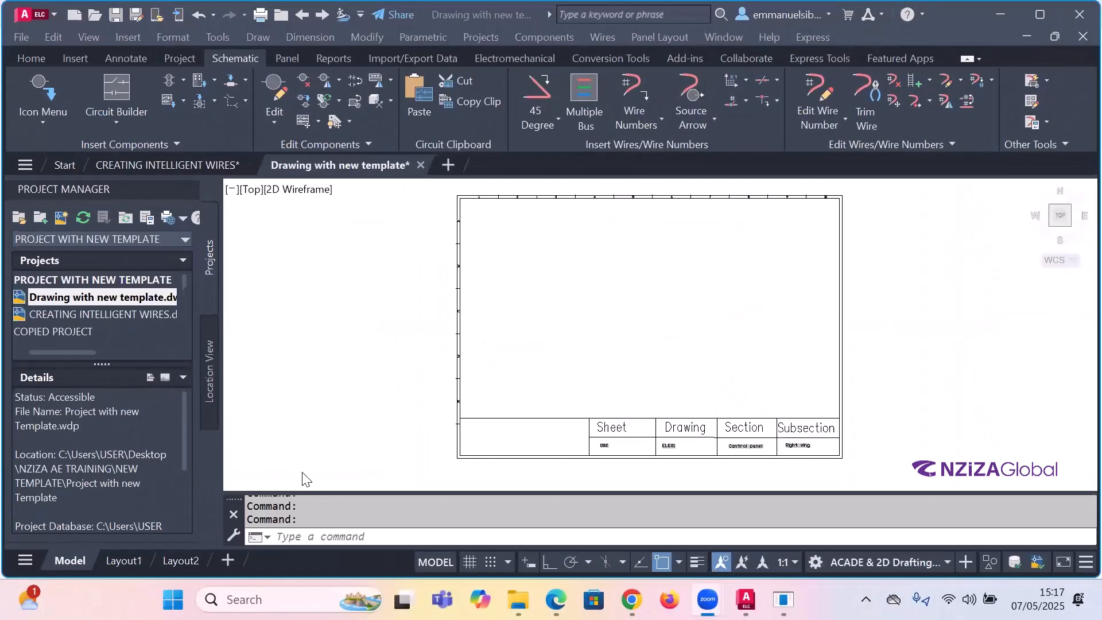
pyautogui.scroll(-1, 678, 258)
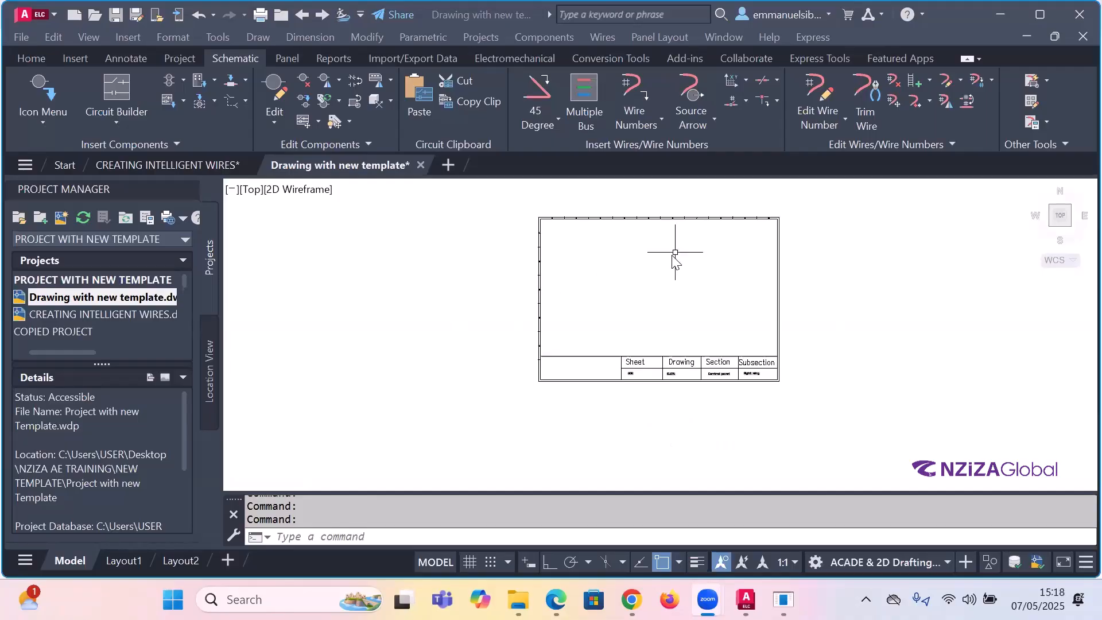
pyautogui.scroll(1, 666, 263)
pyautogui.scroll(1, 664, 265)
pyautogui.scroll(-1, 584, 277)
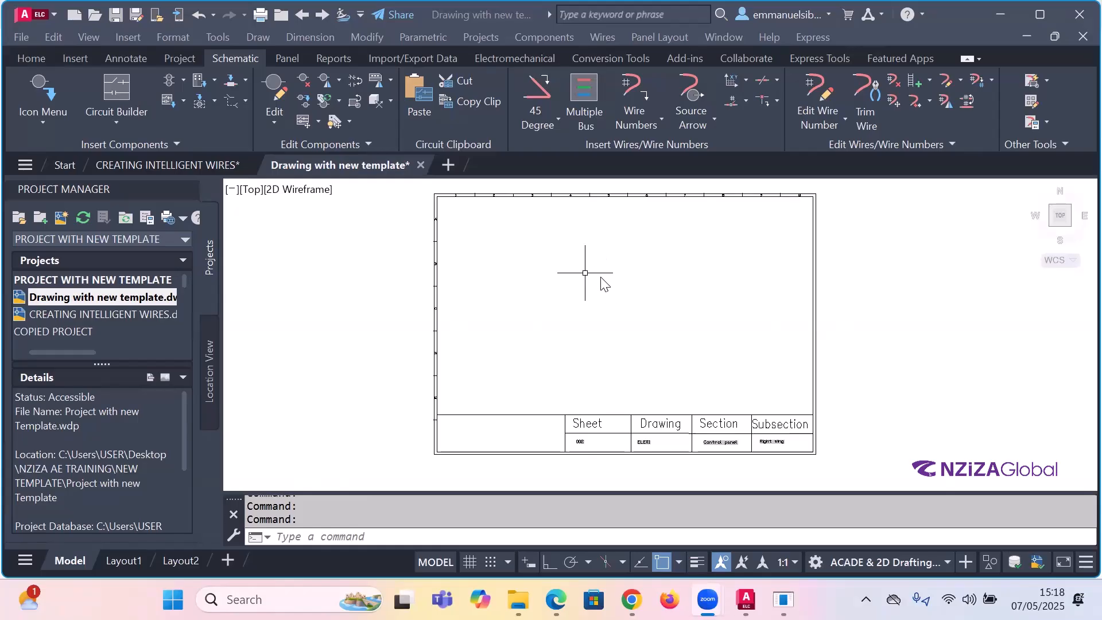
# - Draw a horizontal four-wire bus in empty space across the upper part of the drawing, using 10 spacing
pyautogui.click(532, 247)
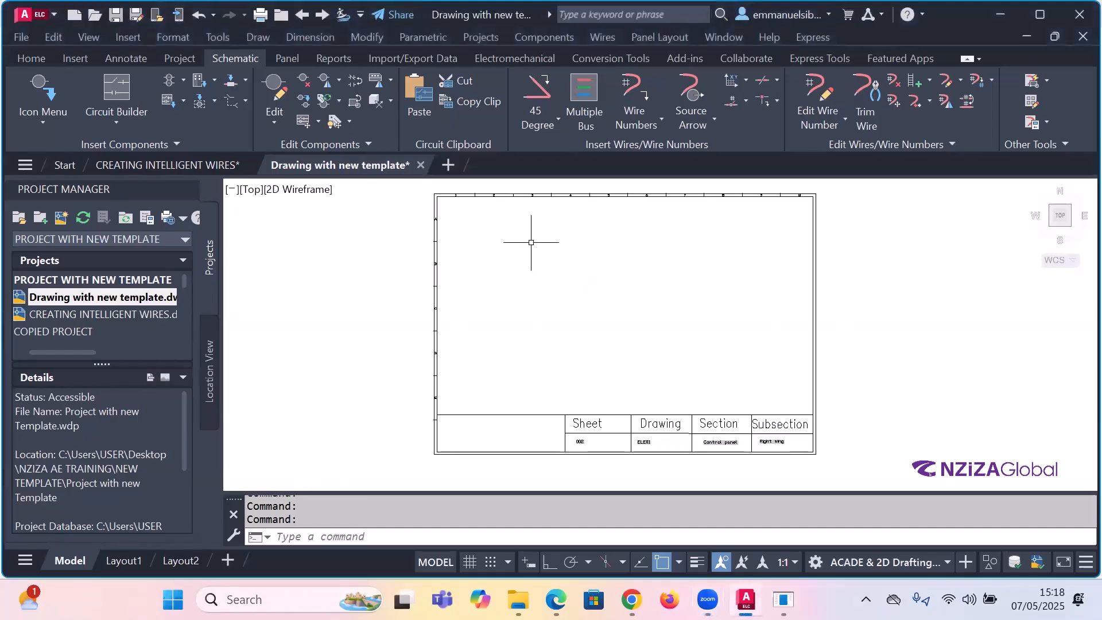
pyautogui.click(579, 89)
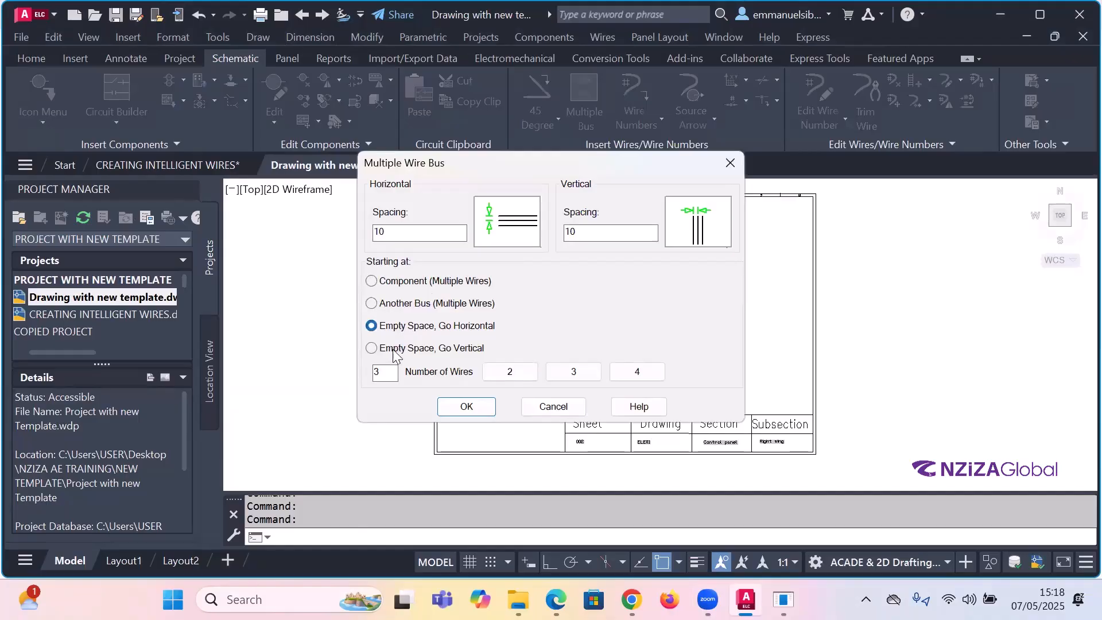
pyautogui.moveTo(382, 373); pyautogui.dragTo(303, 374)
pyautogui.write('4')
pyautogui.click(466, 407)
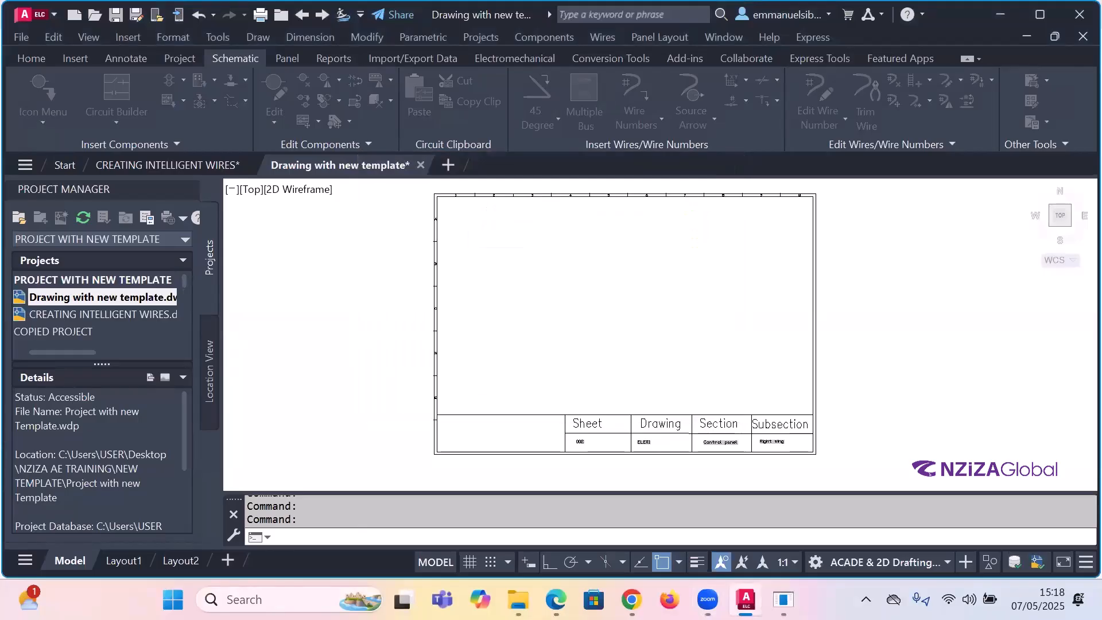
pyautogui.click(465, 254)
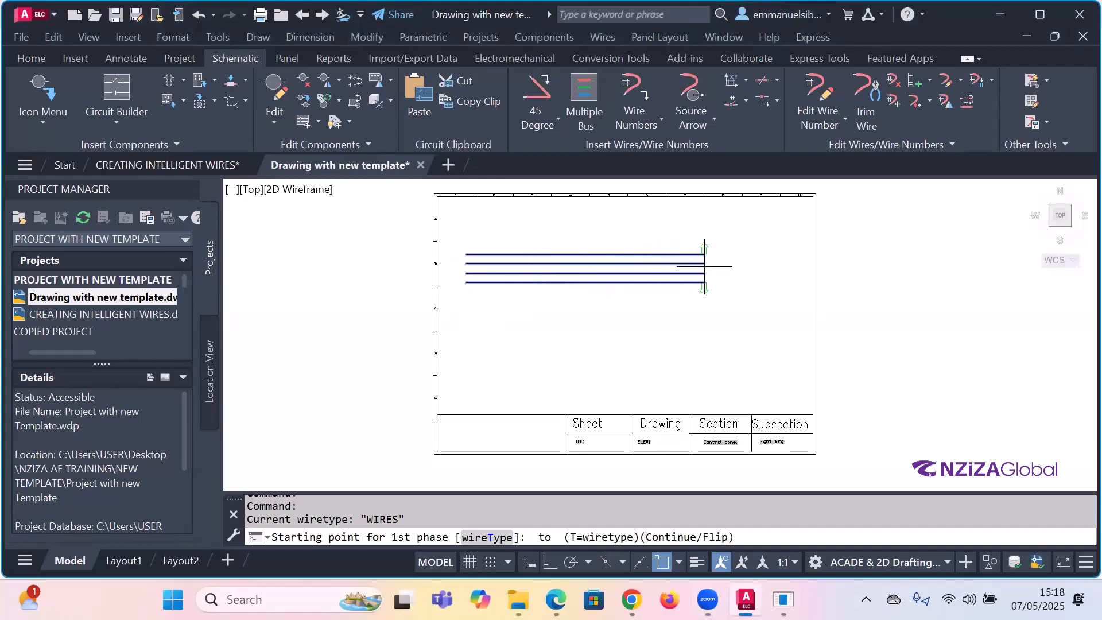
pyautogui.click(707, 266)
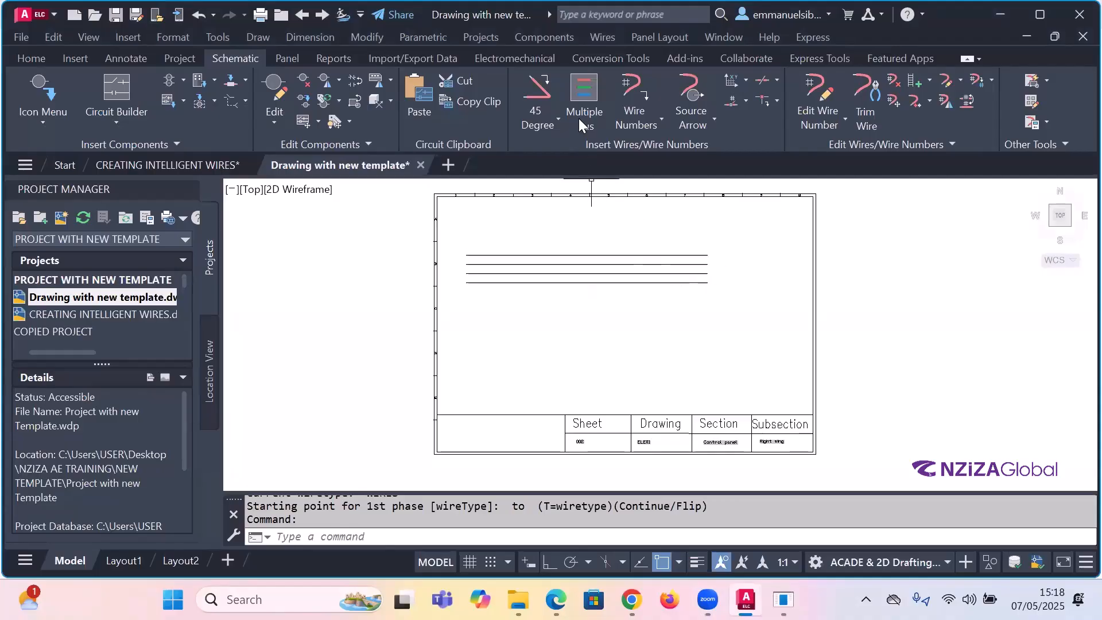
# - Try to draw a four-wire vertical bus down from the uppermost horizontal wire with object snap temporarily off
pyautogui.click(584, 99)
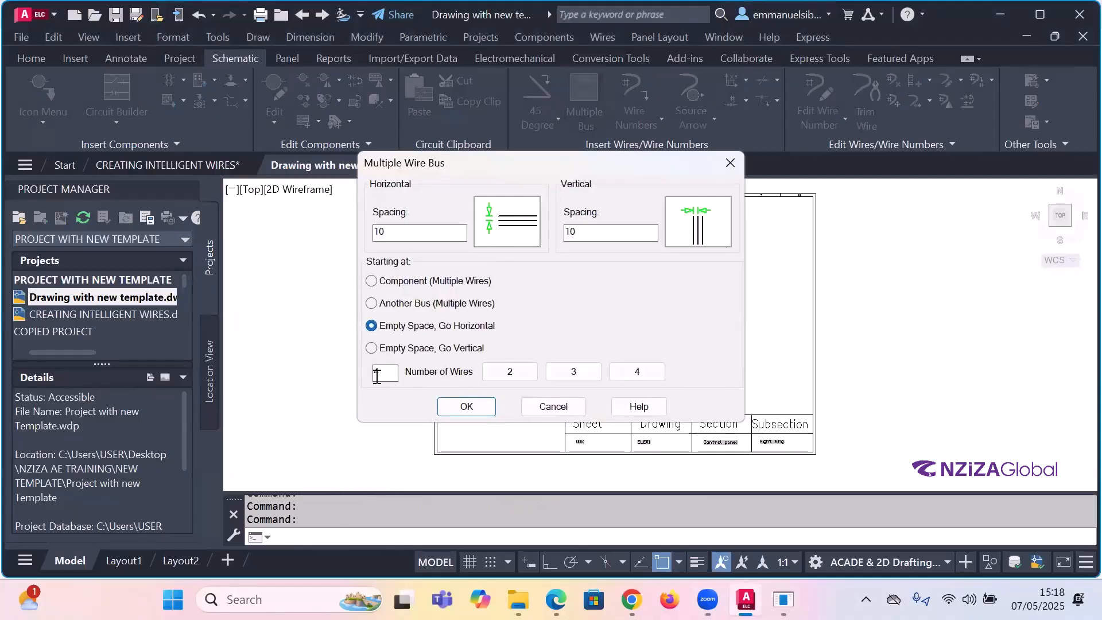
pyautogui.click(466, 407)
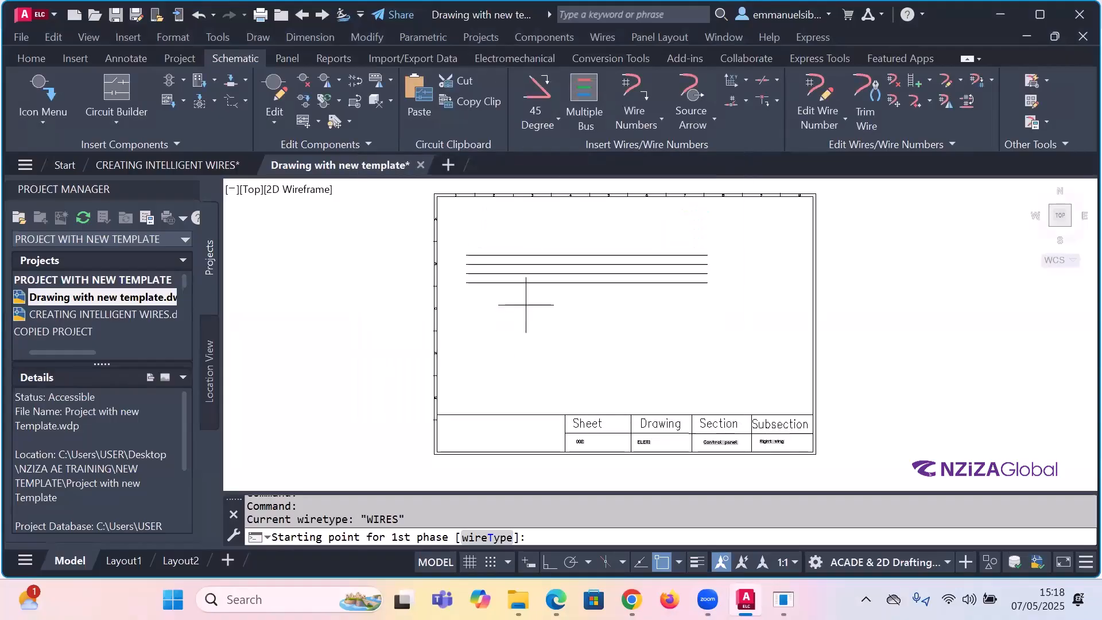
pyautogui.click(572, 100)
pyautogui.click(377, 350)
pyautogui.click(464, 408)
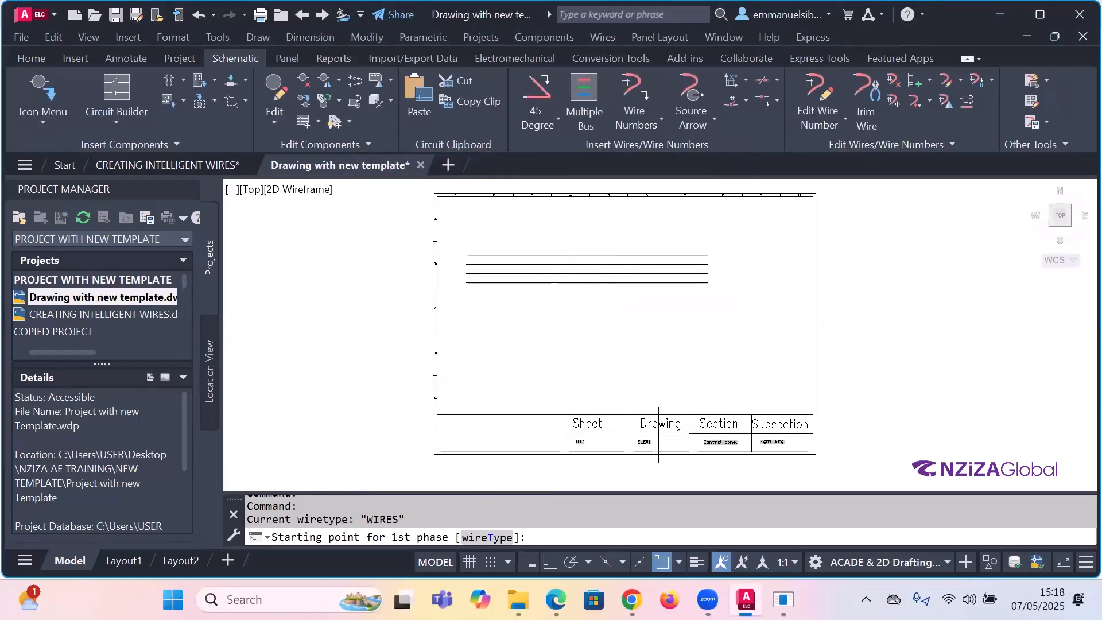
pyautogui.click(660, 564)
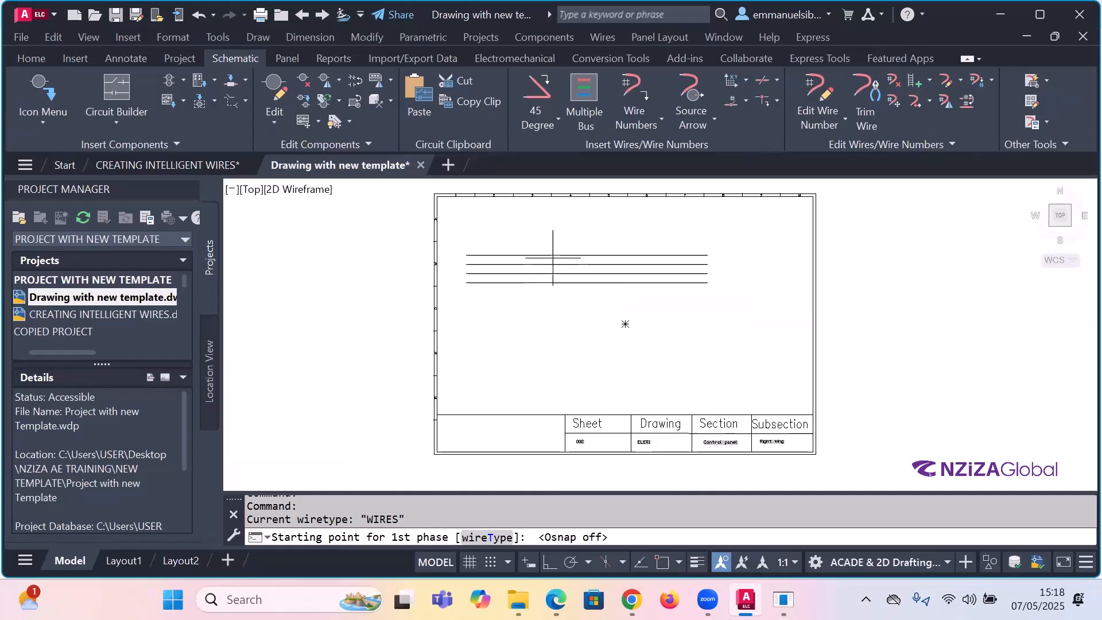
pyautogui.click(525, 255)
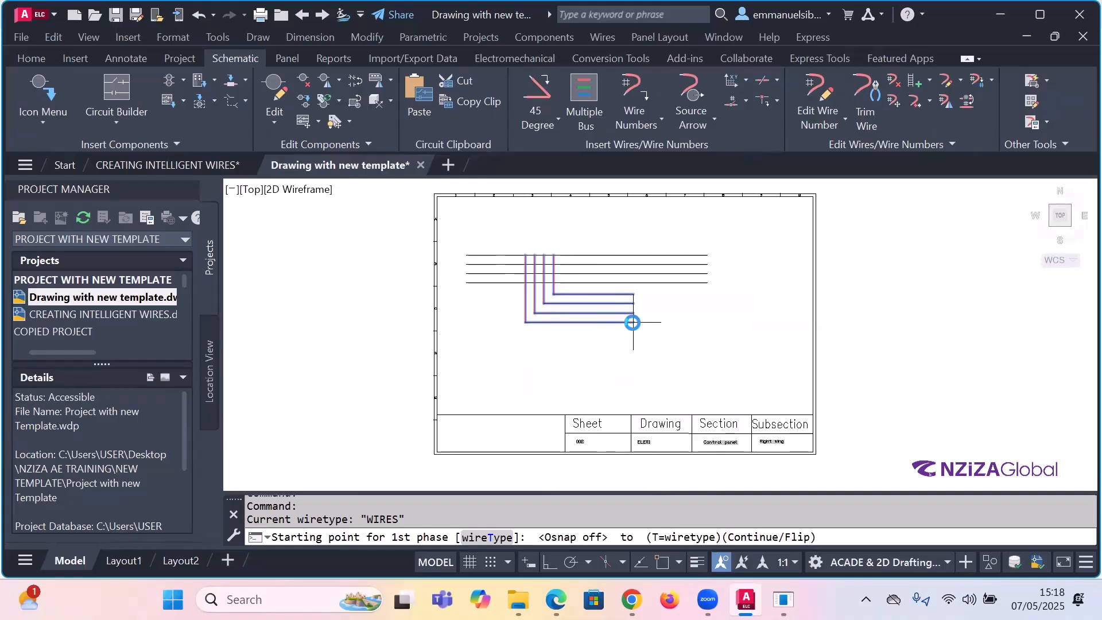
pyautogui.press('Return')
pyautogui.scroll(2, 630, 291)
pyautogui.scroll(-2, 526, 258)
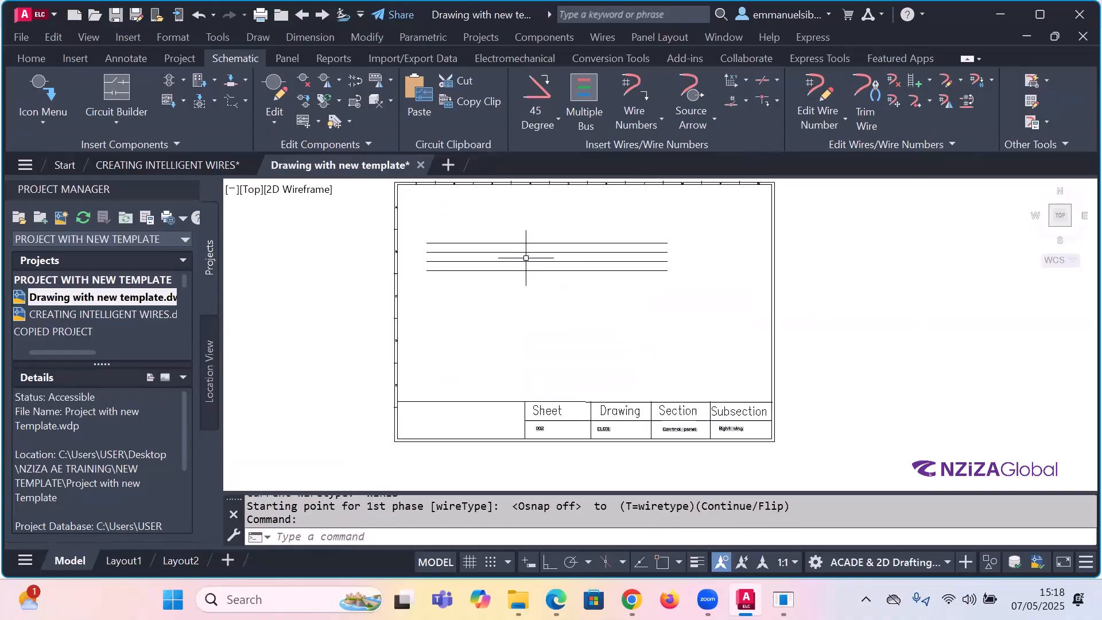
pyautogui.click(663, 563)
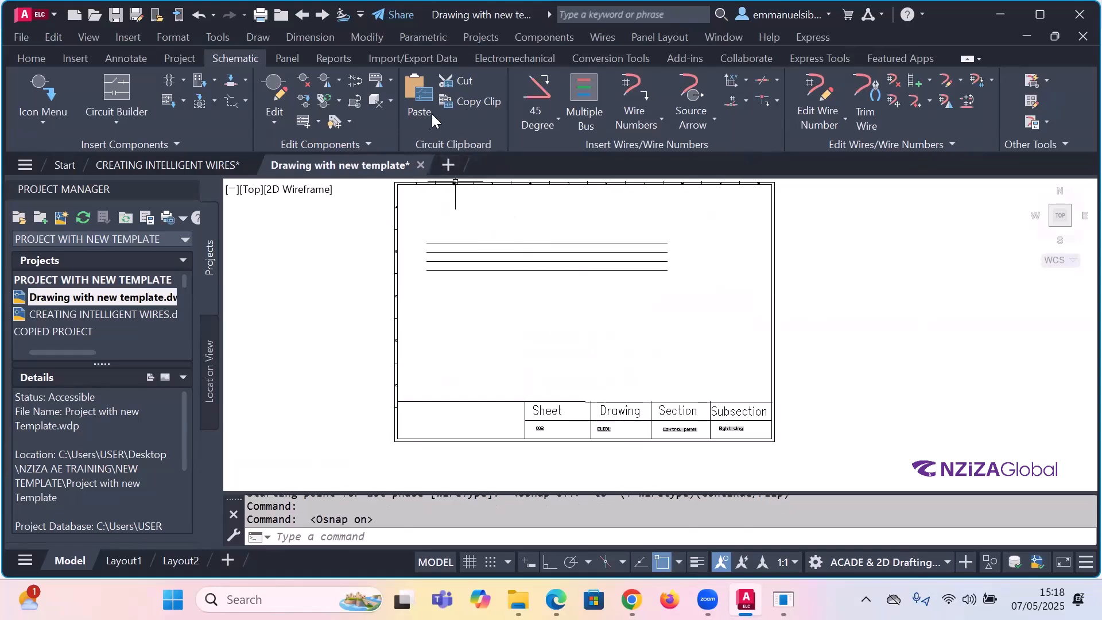
# - Try again to draw the four-wire vertical bus from the uppermost horizontal wire with object snap on
pyautogui.click(583, 92)
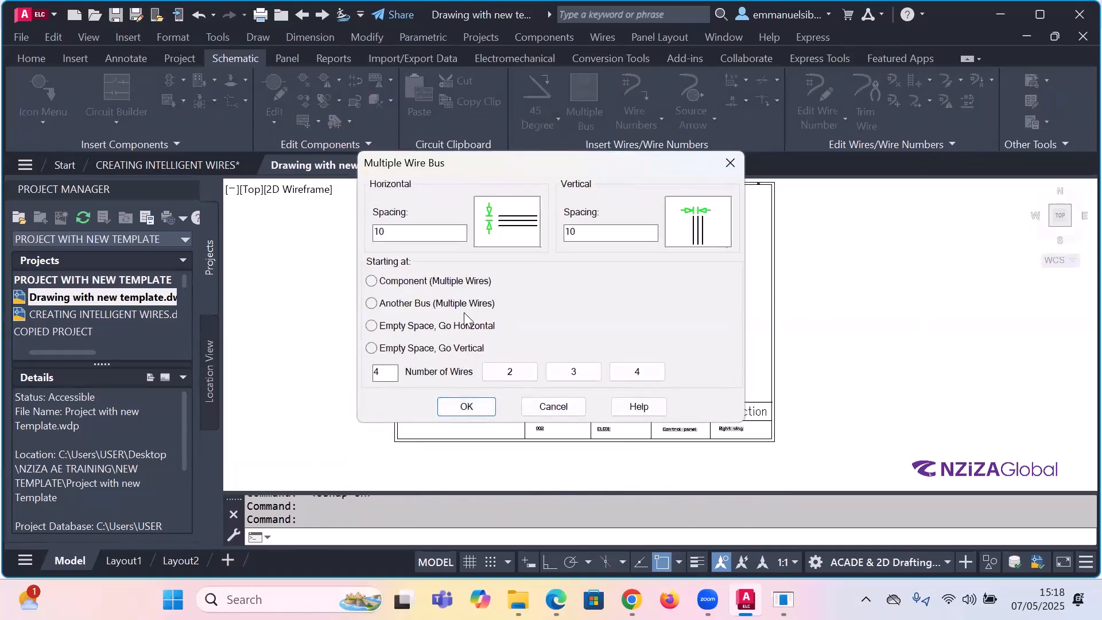
pyautogui.click(462, 407)
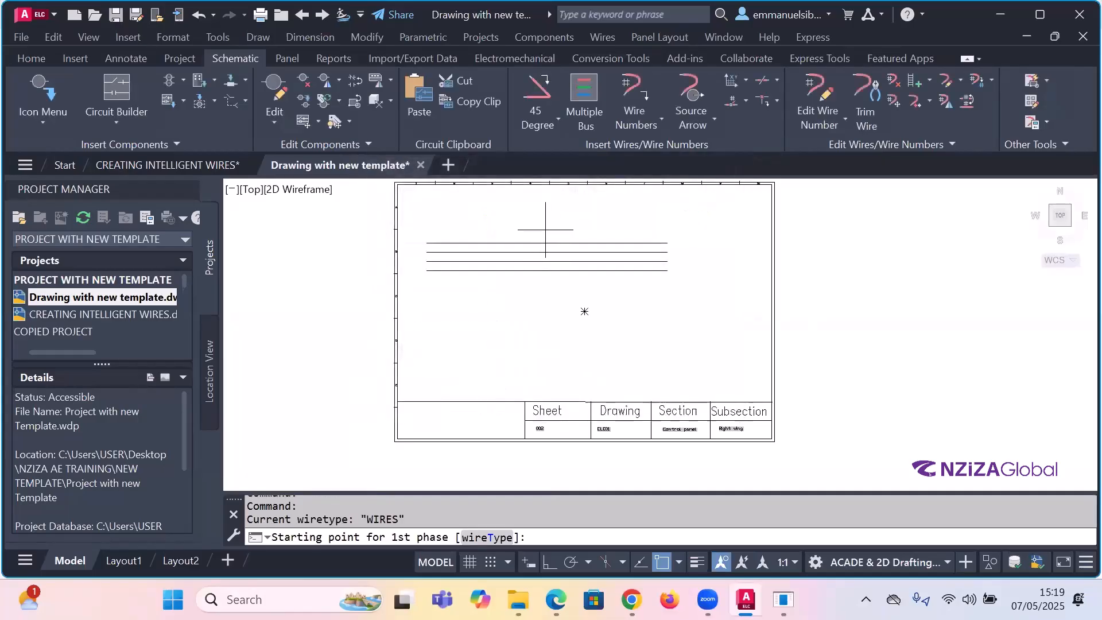
pyautogui.click(546, 242)
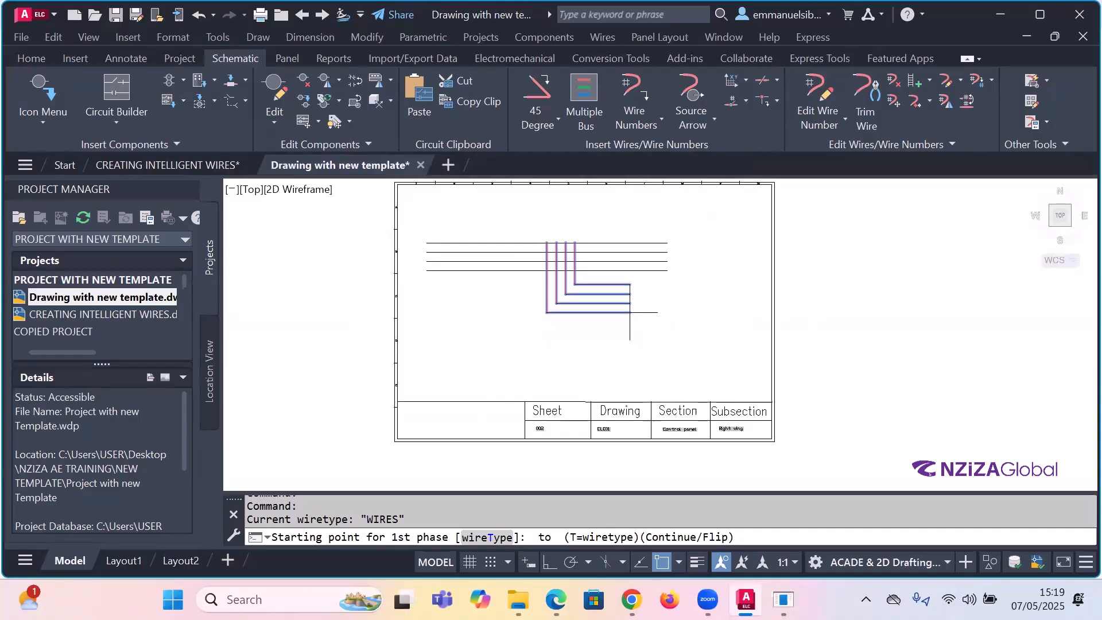
pyautogui.scroll(2, 630, 313)
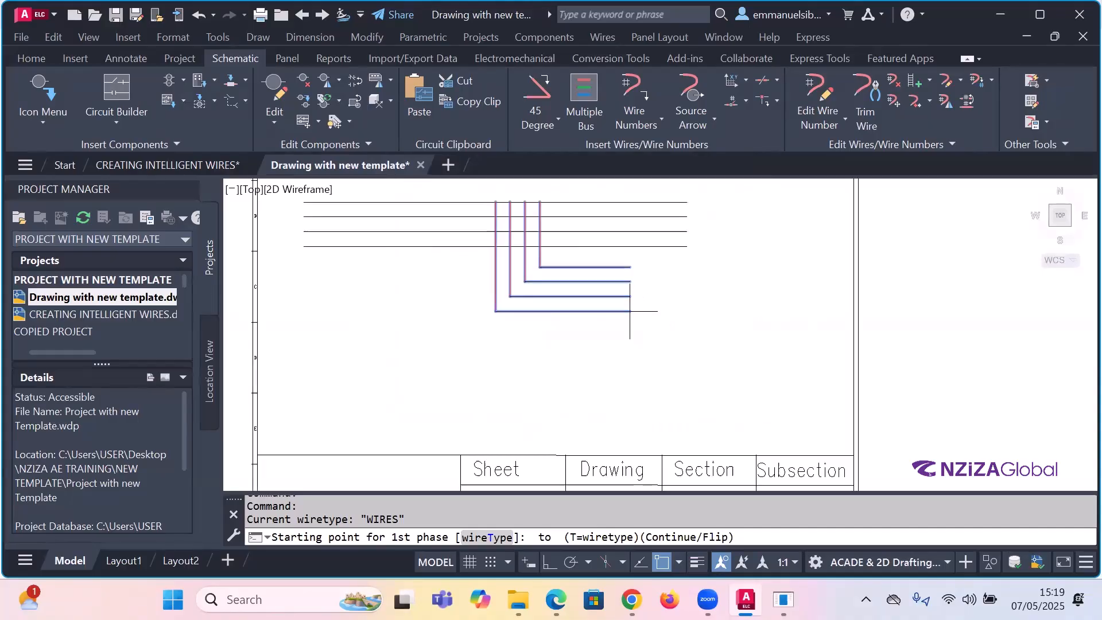
pyautogui.scroll(-4, 630, 311)
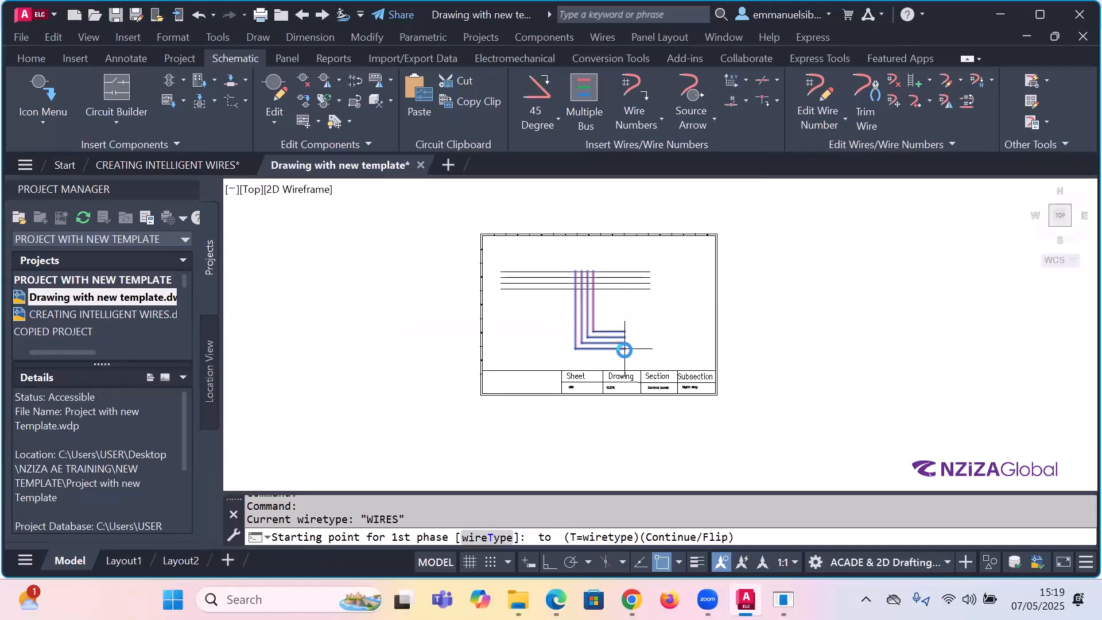
pyautogui.press('Escape')
pyautogui.scroll(2, 568, 270)
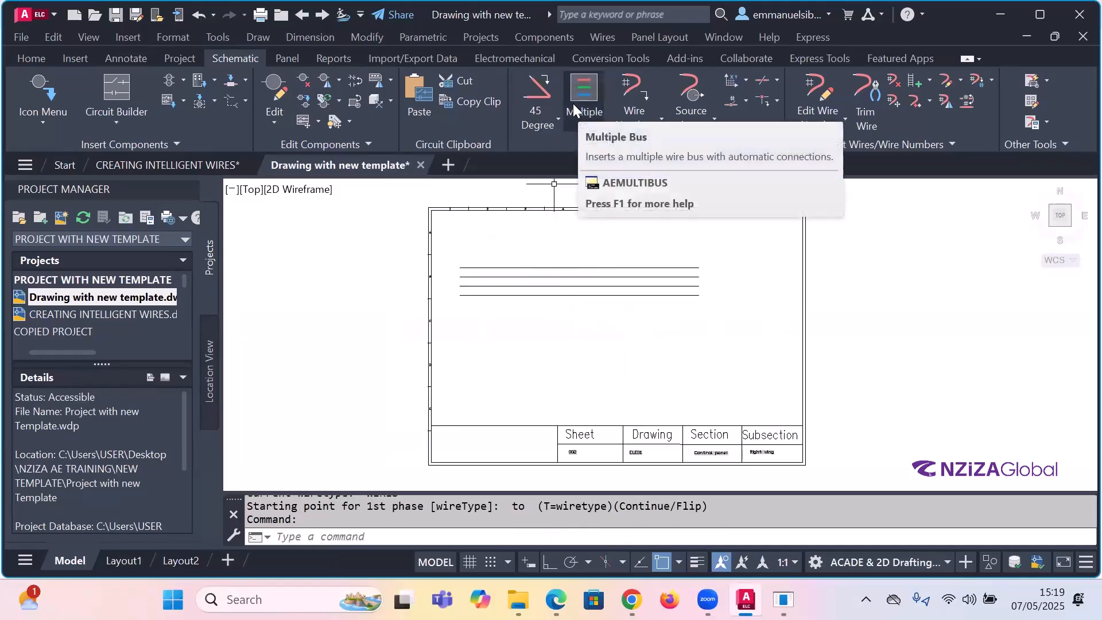
# - Branch a four-wire bus from the existing horizontal bus, routing it down, across above the title block and up the far side with the corner flipped
pyautogui.click(583, 92)
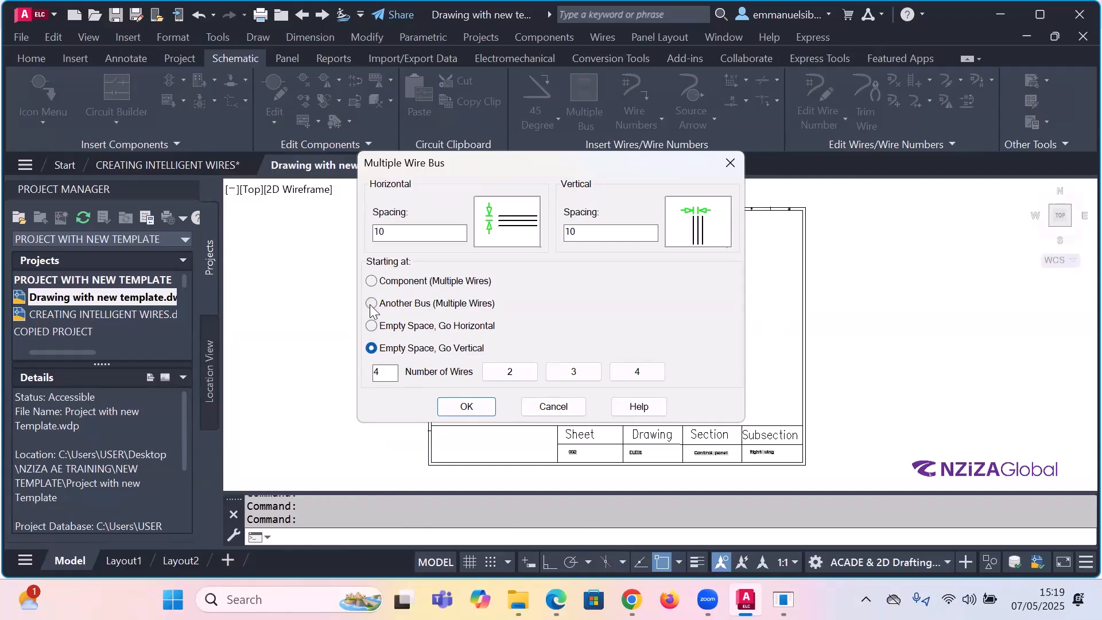
pyautogui.click(371, 303)
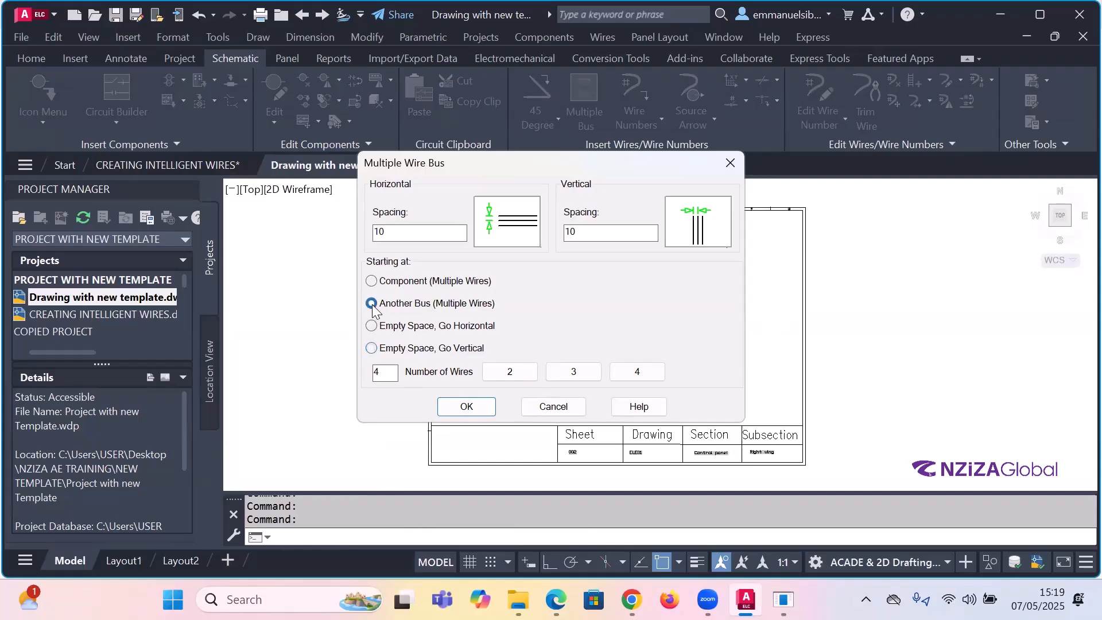
pyautogui.click(451, 409)
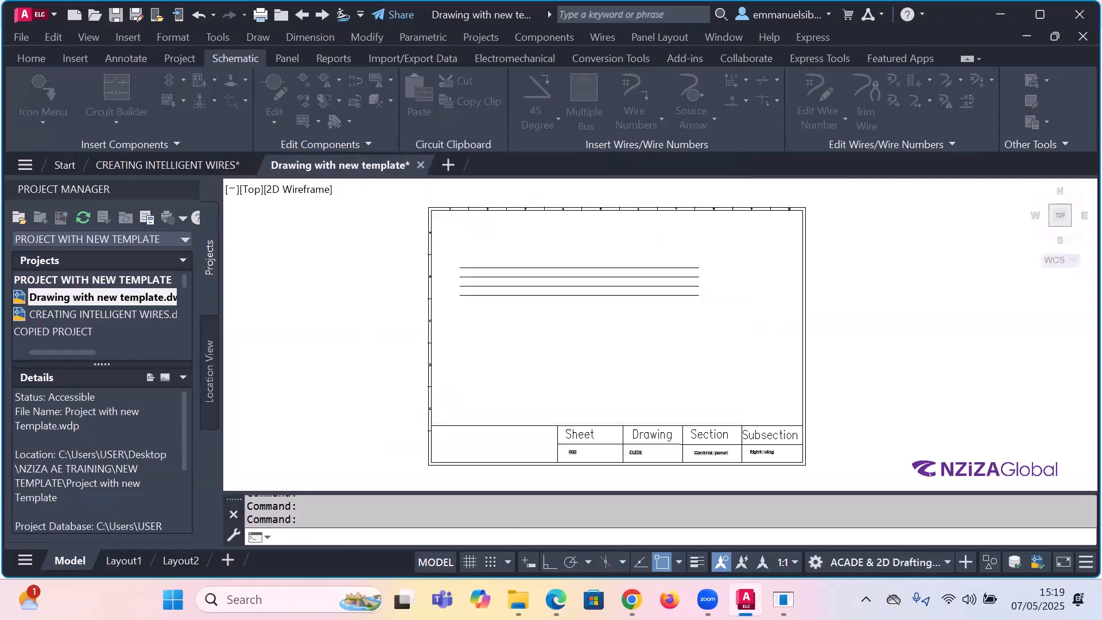
pyautogui.click(525, 266)
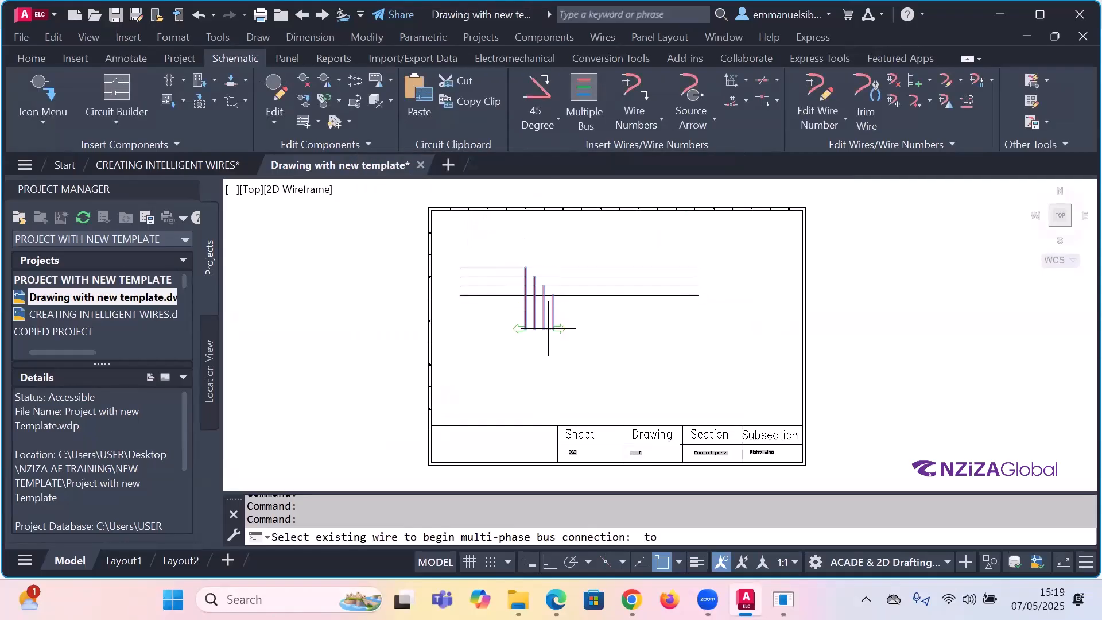
pyautogui.scroll(-2, 549, 329)
pyautogui.scroll(2, 602, 370)
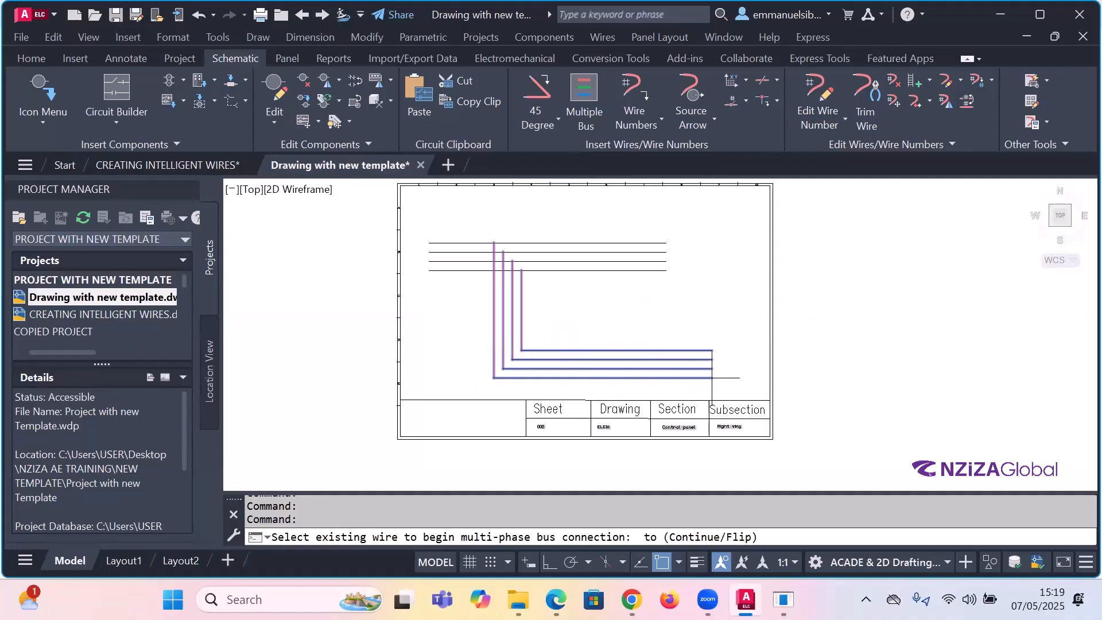
pyautogui.press('Return')
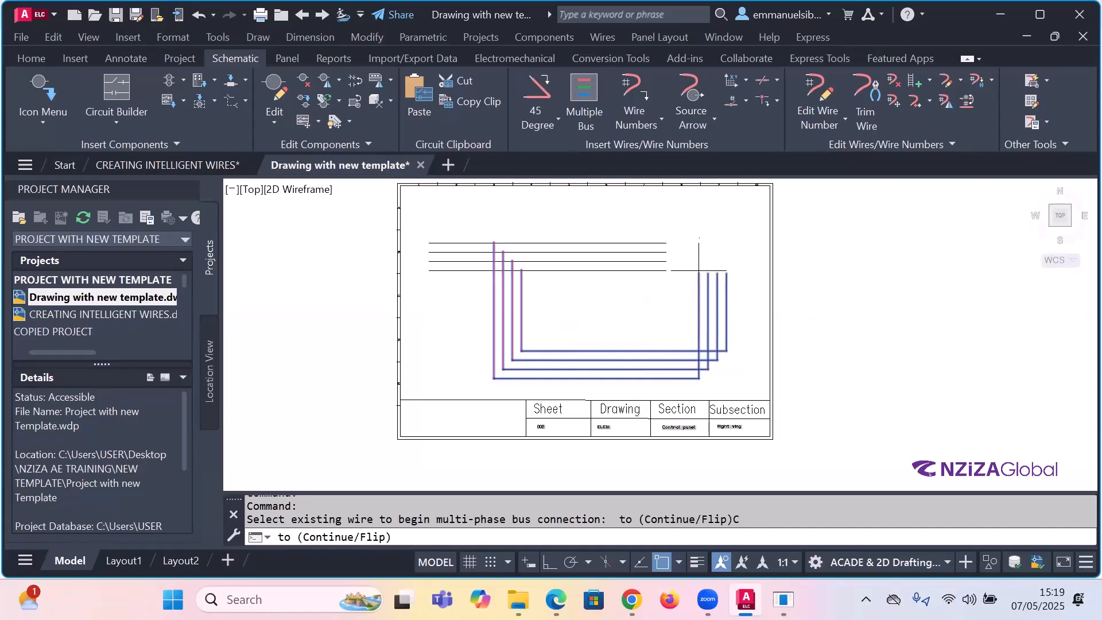
pyautogui.write('F')
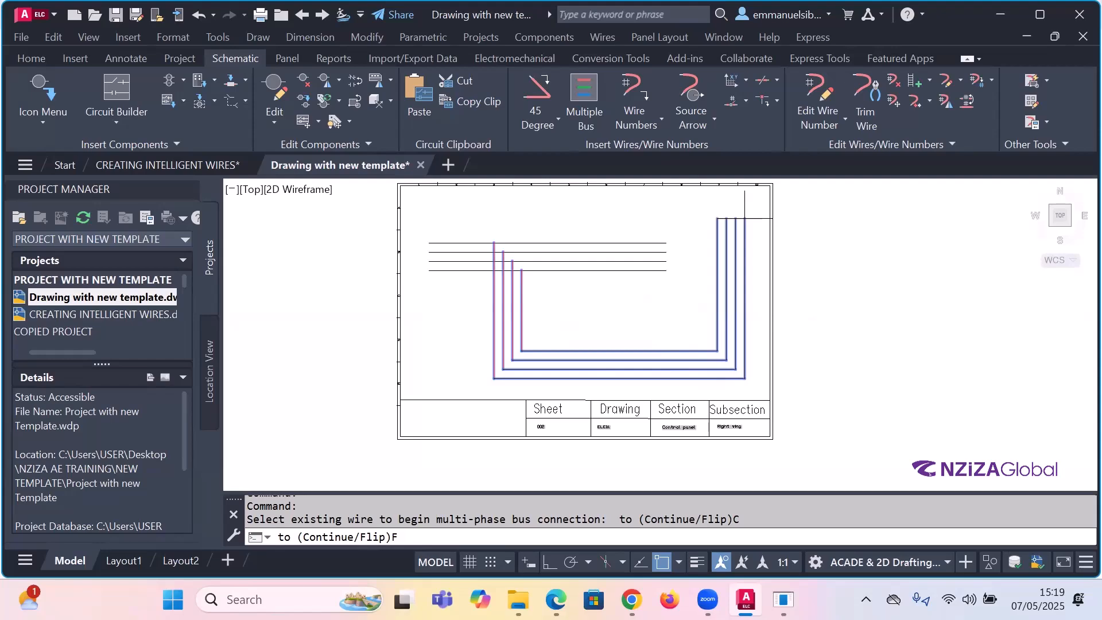
pyautogui.click(746, 227)
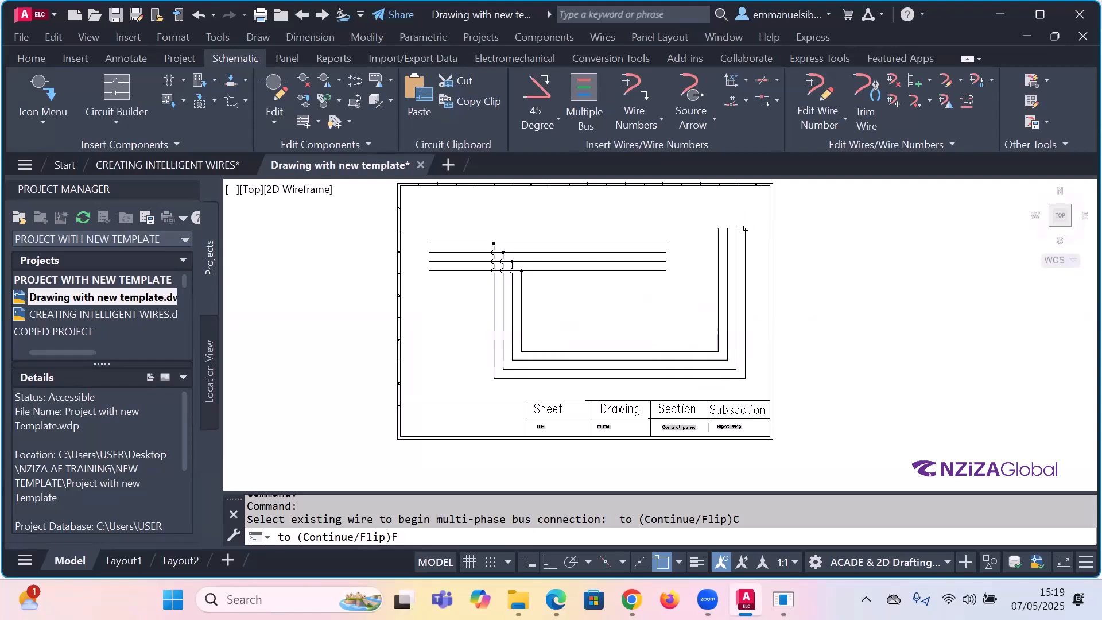
pyautogui.press('Return')
pyautogui.press('Escape')
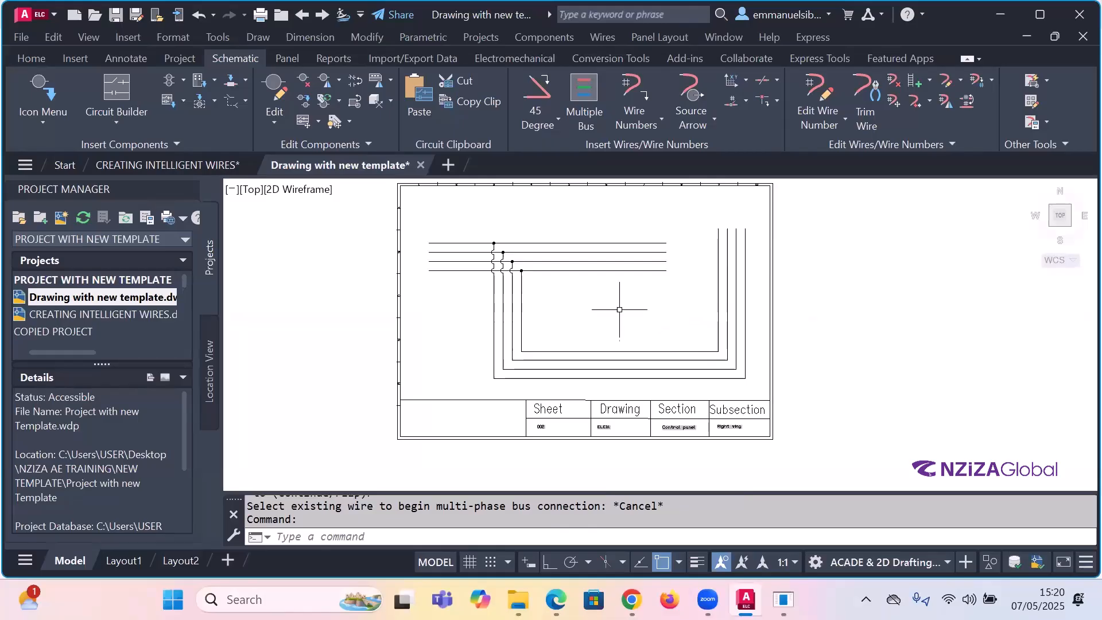
pyautogui.scroll(-2, 629, 299)
pyautogui.scroll(2, 598, 293)
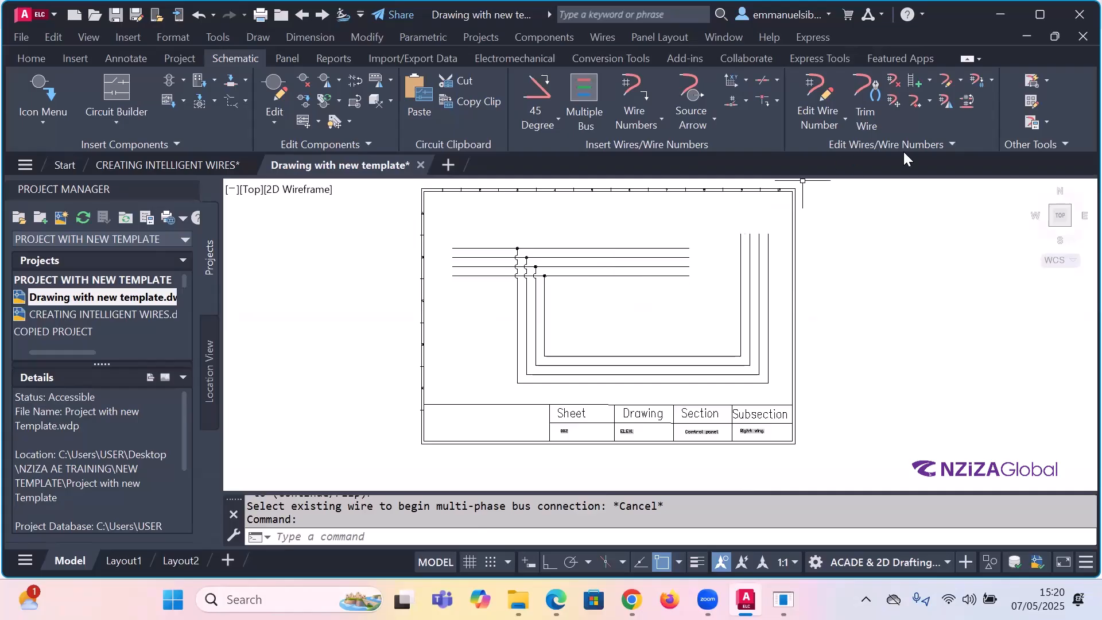
pyautogui.click(959, 80)
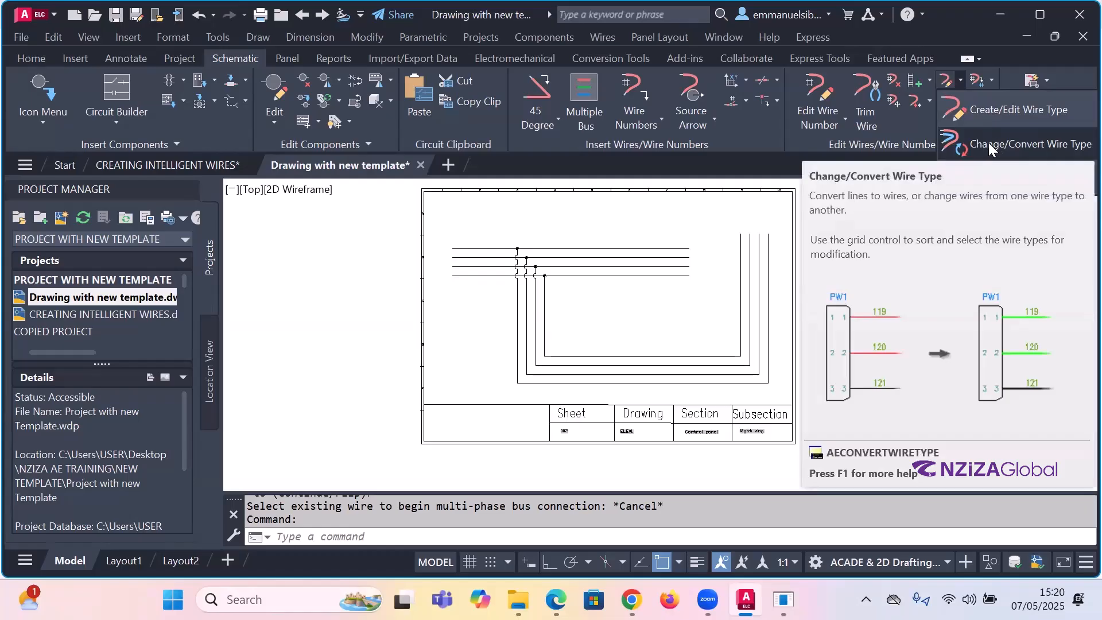
pyautogui.click(988, 143)
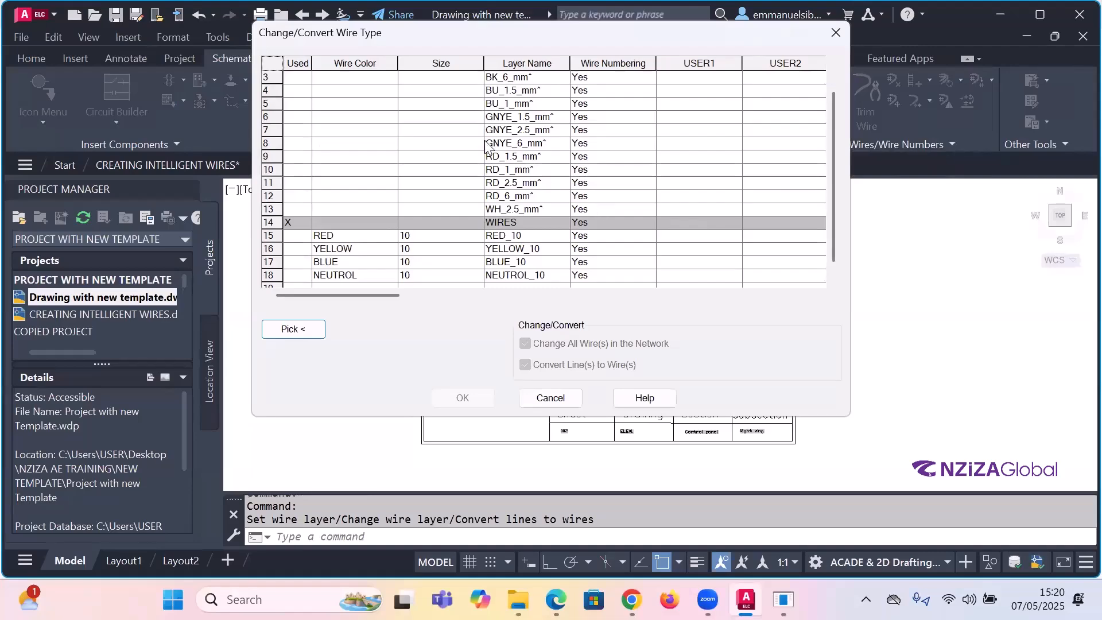
pyautogui.scroll(-1, 487, 145)
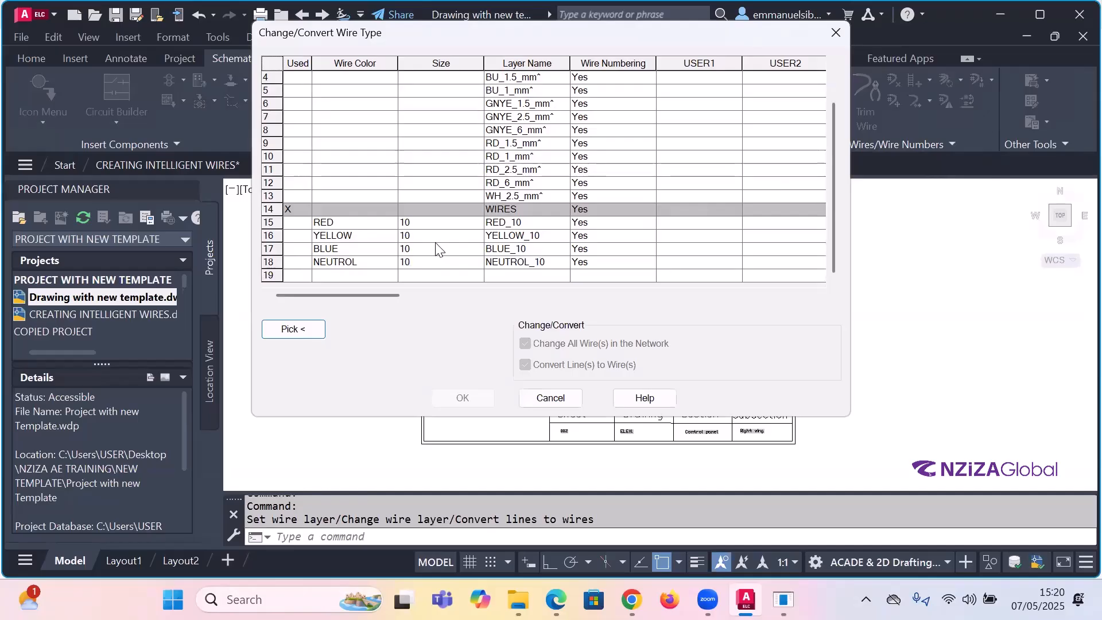
pyautogui.click(354, 224)
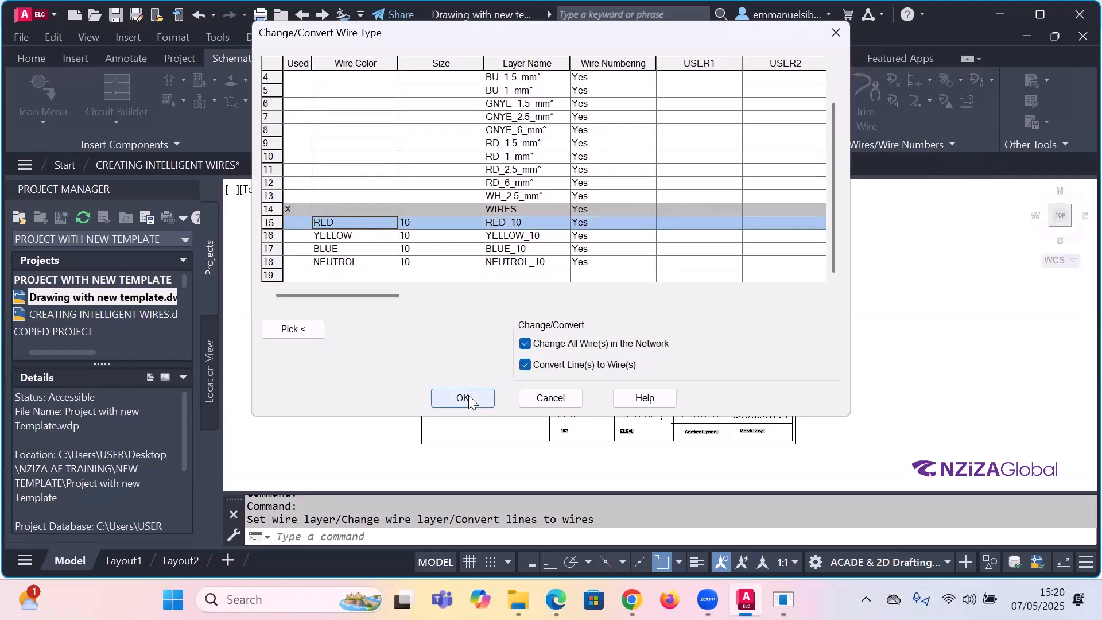
pyautogui.click(314, 333)
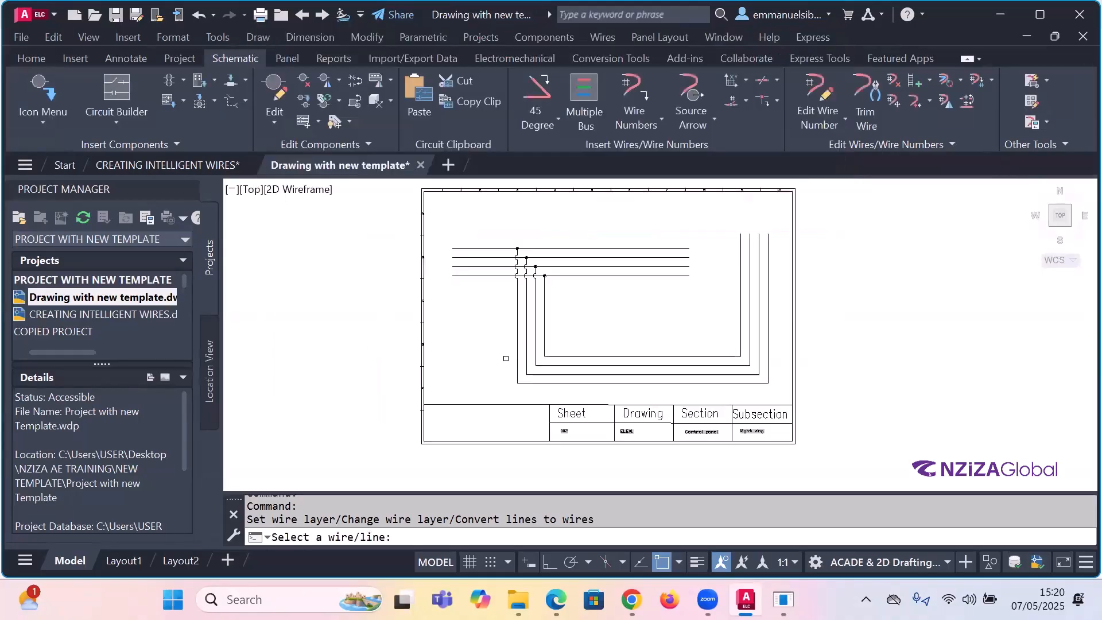
pyautogui.click(517, 358)
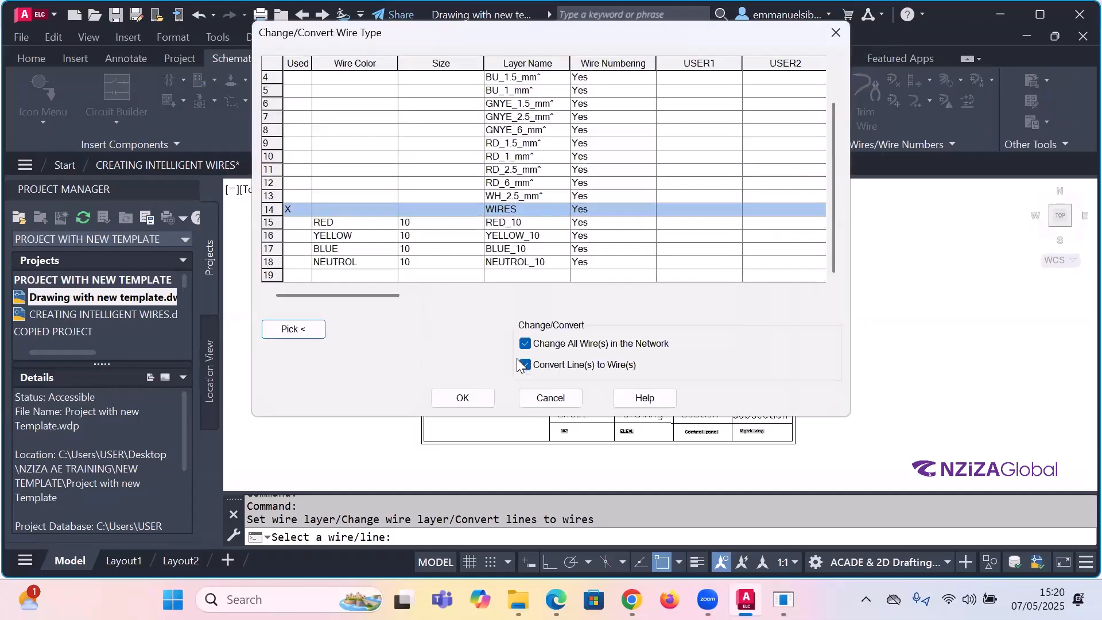
pyautogui.click(454, 398)
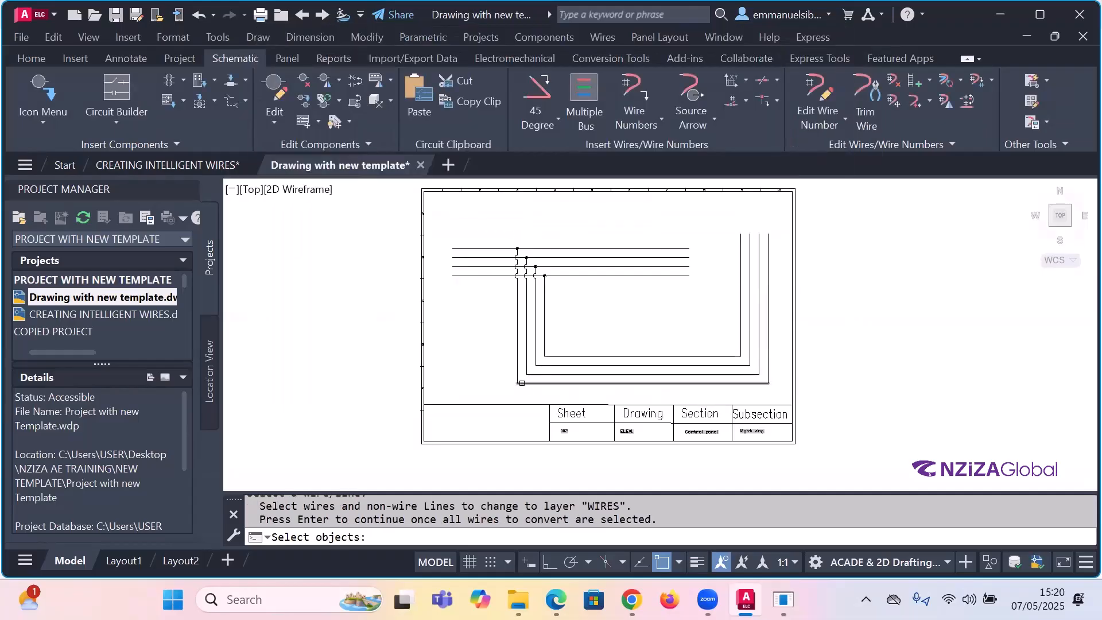
pyautogui.press('Escape')
pyautogui.hotkey('ctrl', 'z')
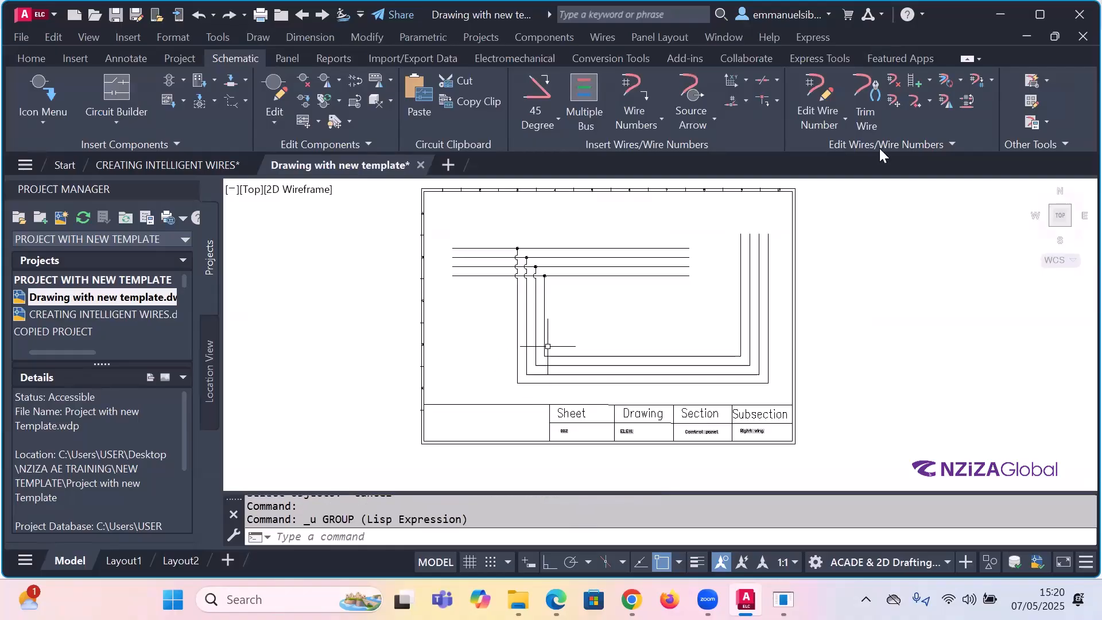
# - Convert the outermost branch wire and its whole network to the RED wire type, layer RED_10
pyautogui.click(958, 80)
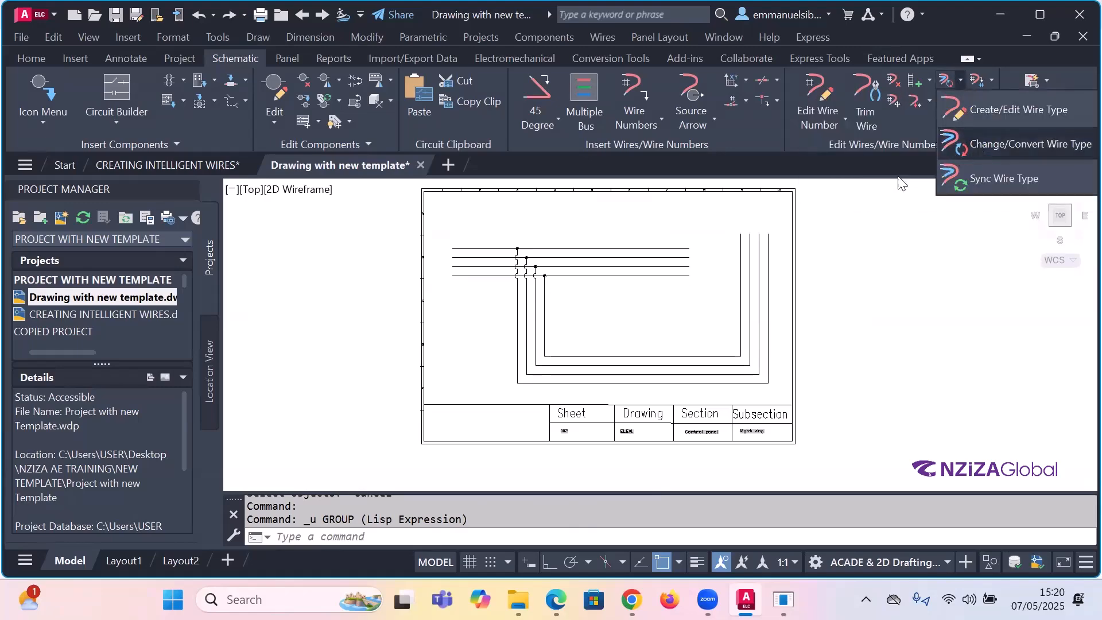
pyautogui.click(937, 153)
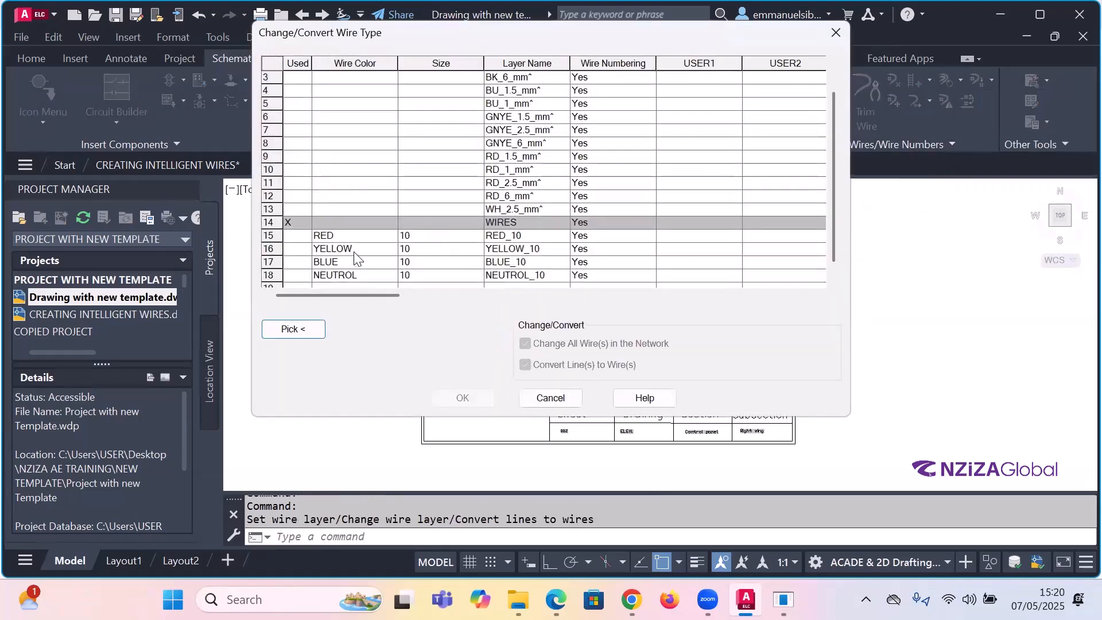
pyautogui.click(348, 236)
pyautogui.click(461, 399)
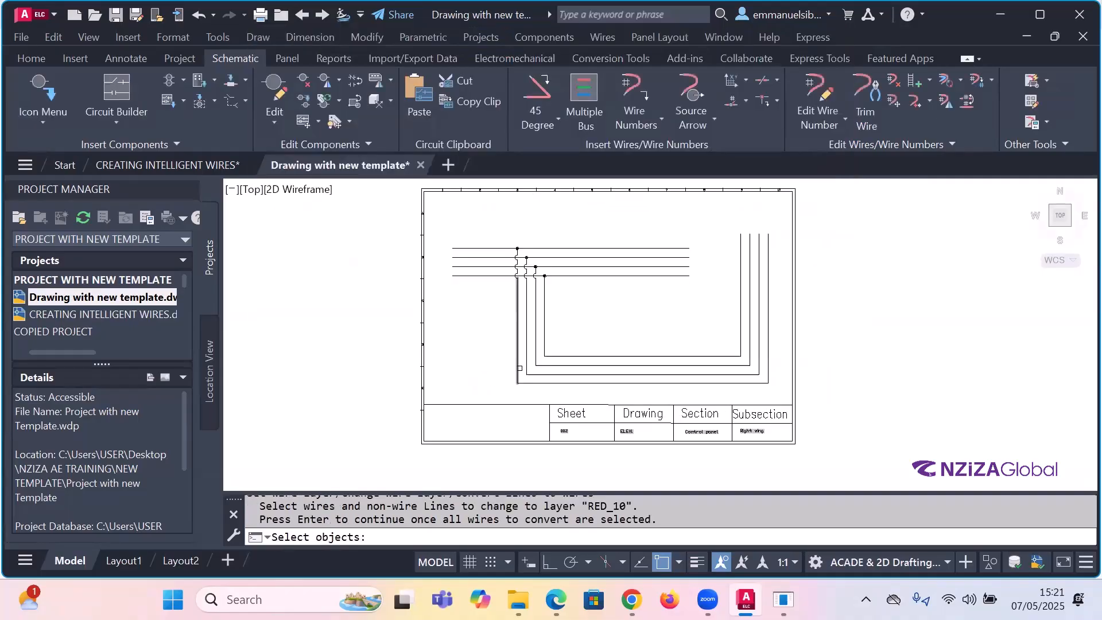
pyautogui.click(517, 368)
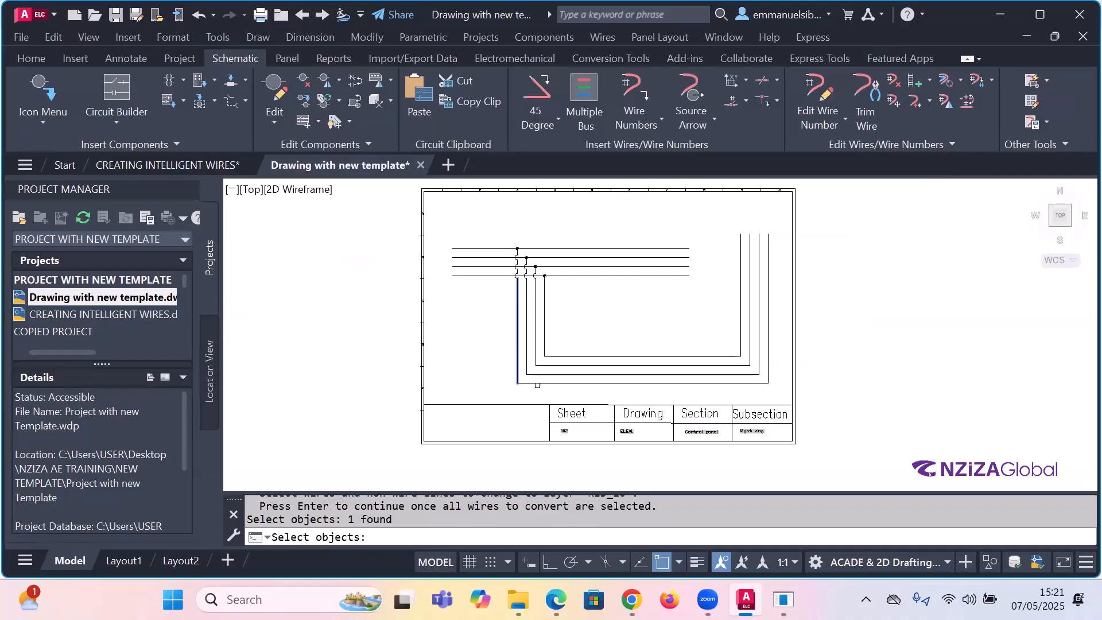
pyautogui.press('Return')
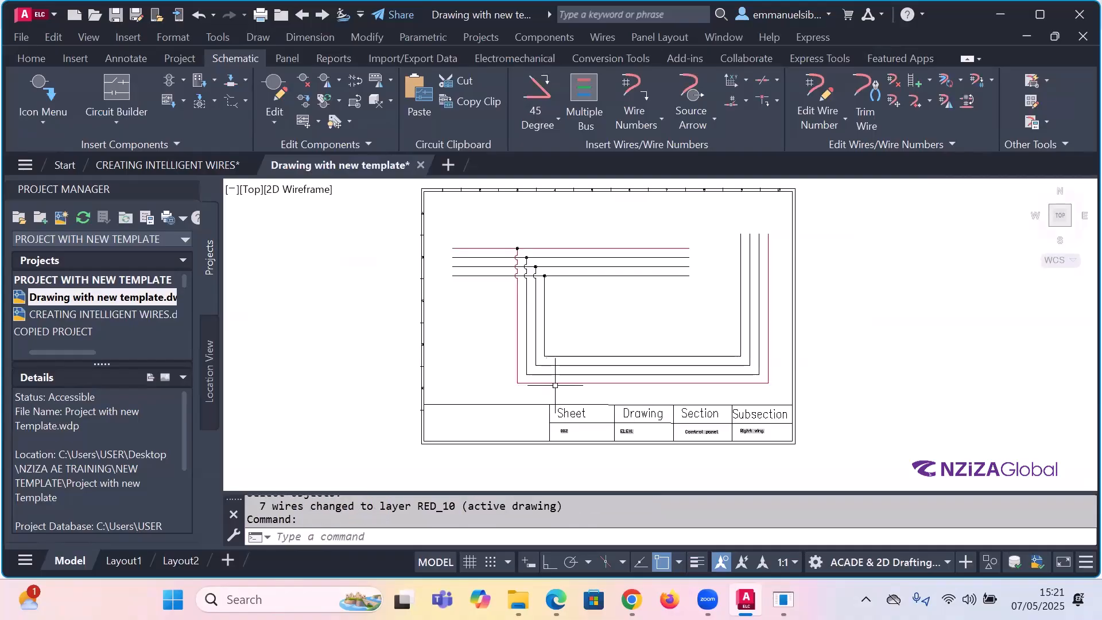
# - Convert the second branch wire from the outside and its whole network to the YELLOW wire type, layer YELLOW_10
pyautogui.scroll(2, 620, 374)
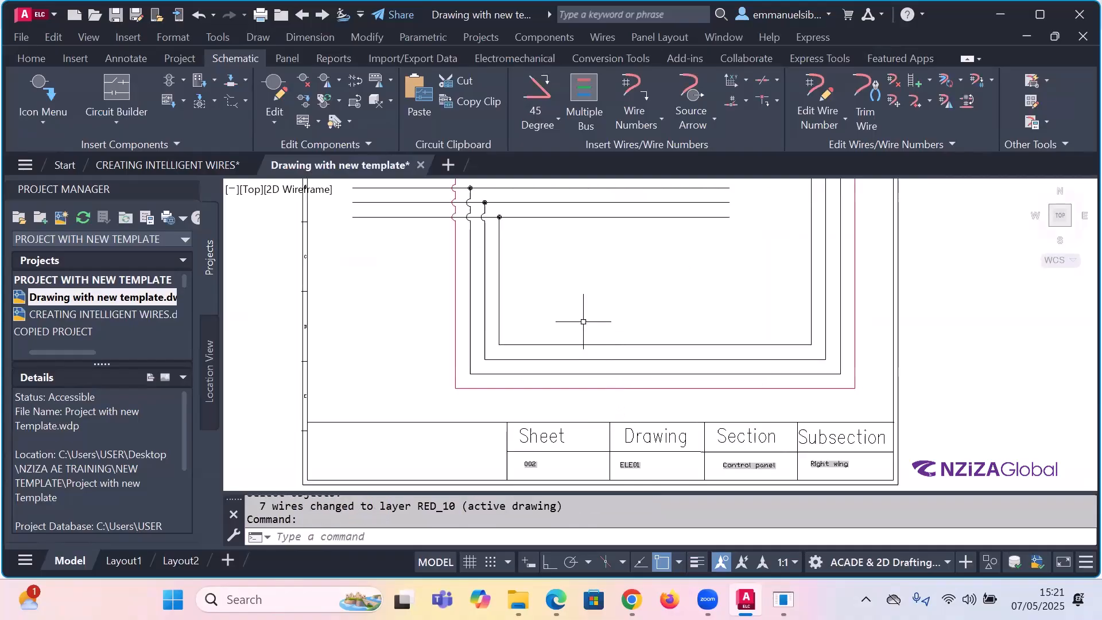
pyautogui.scroll(-2, 583, 322)
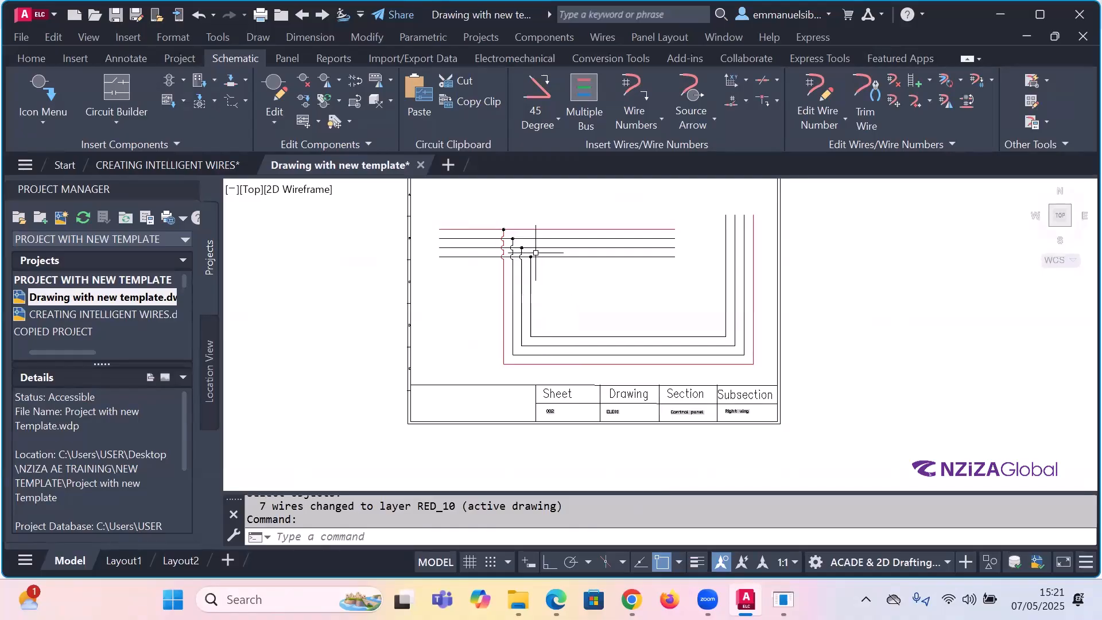
pyautogui.scroll(3, 539, 261)
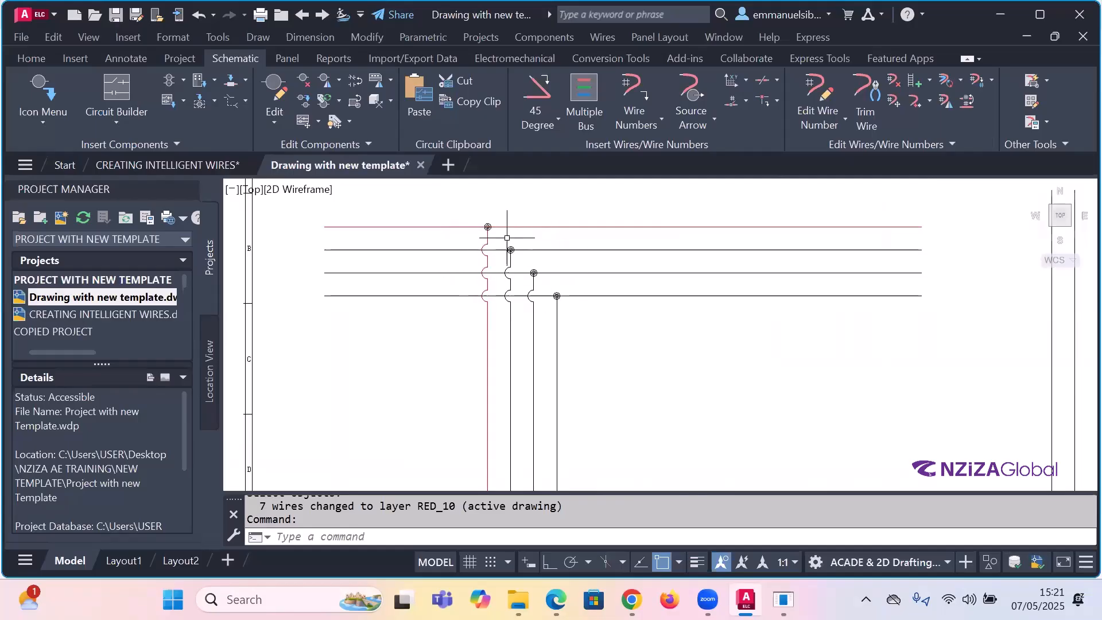
pyautogui.click(958, 81)
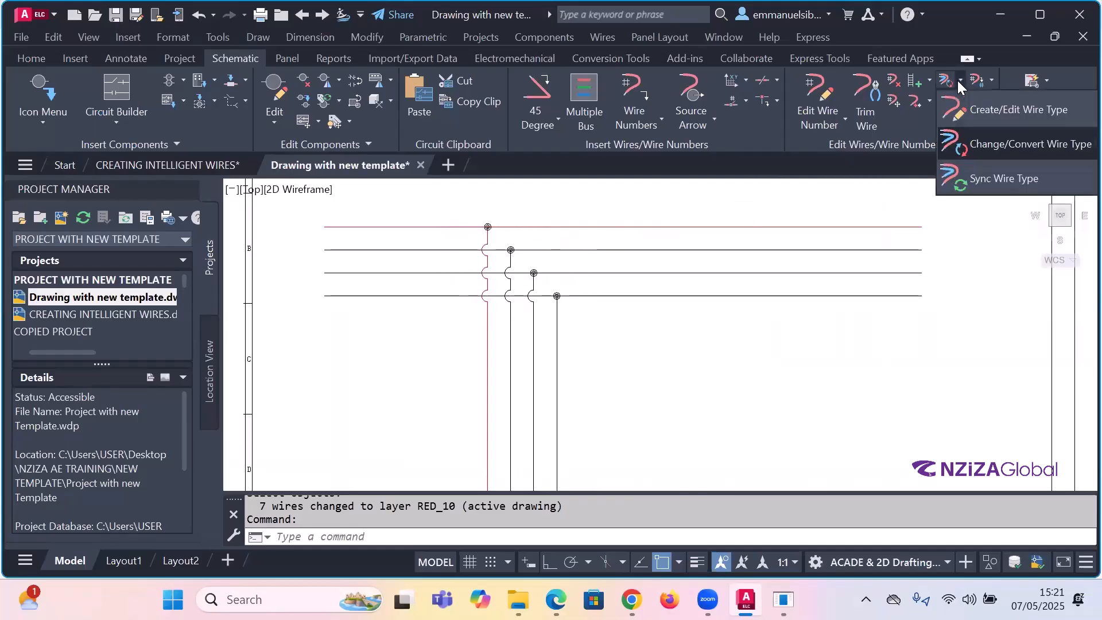
pyautogui.click(985, 145)
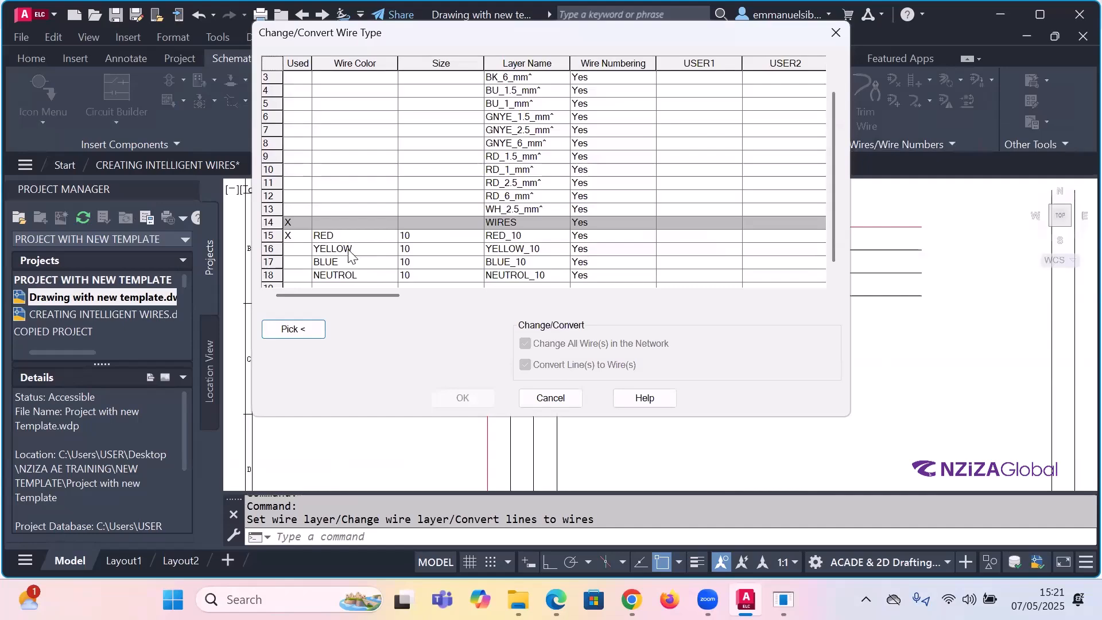
pyautogui.click(351, 253)
pyautogui.click(462, 398)
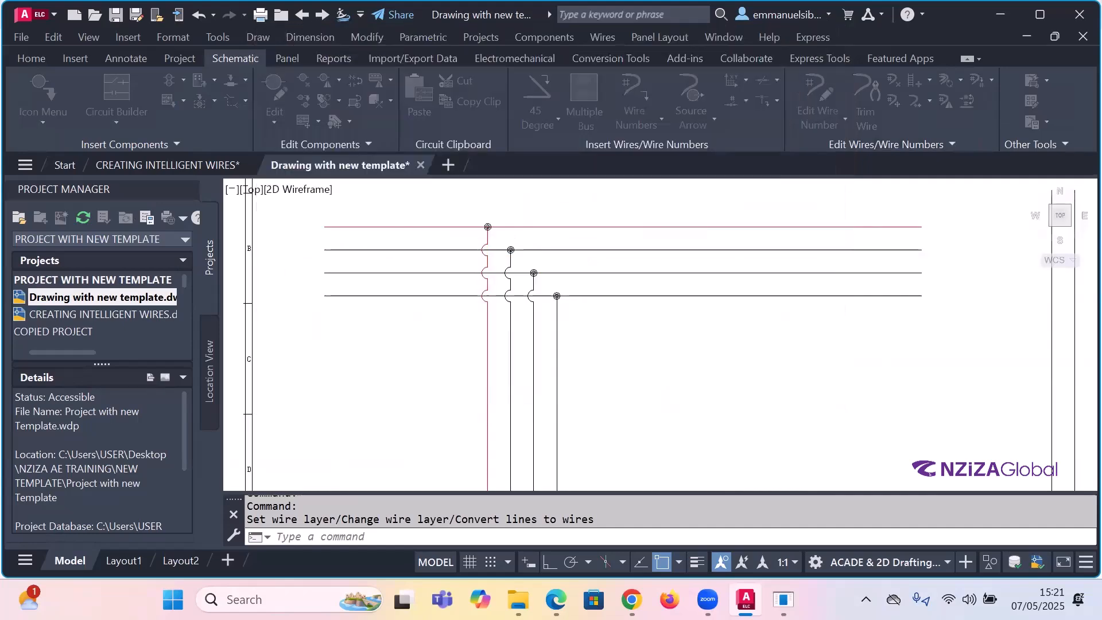
pyautogui.click(509, 376)
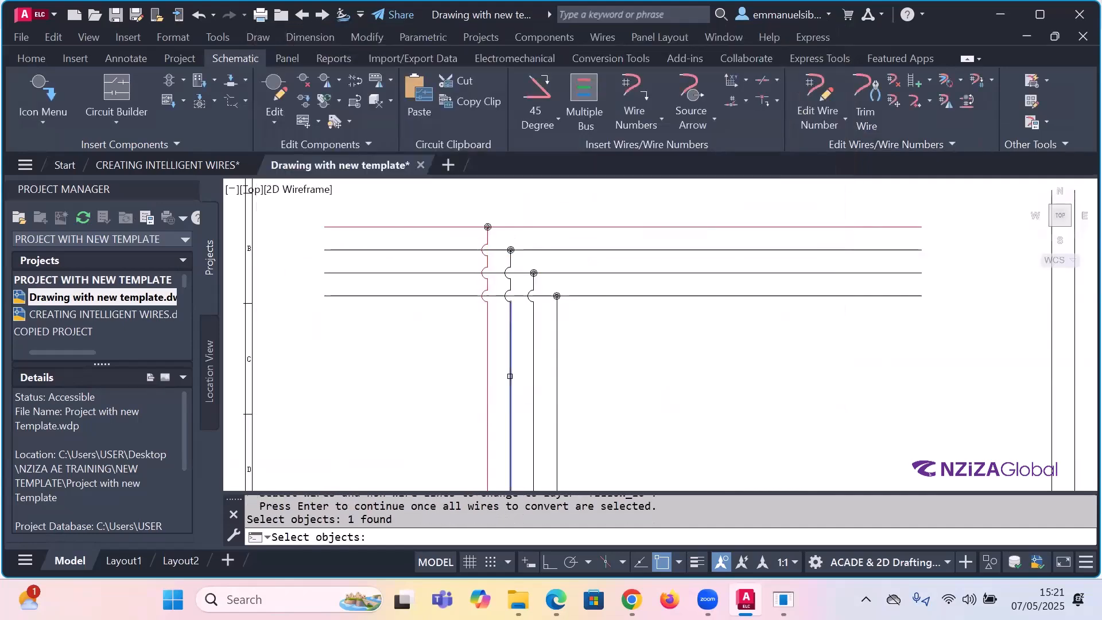
pyautogui.press('Return')
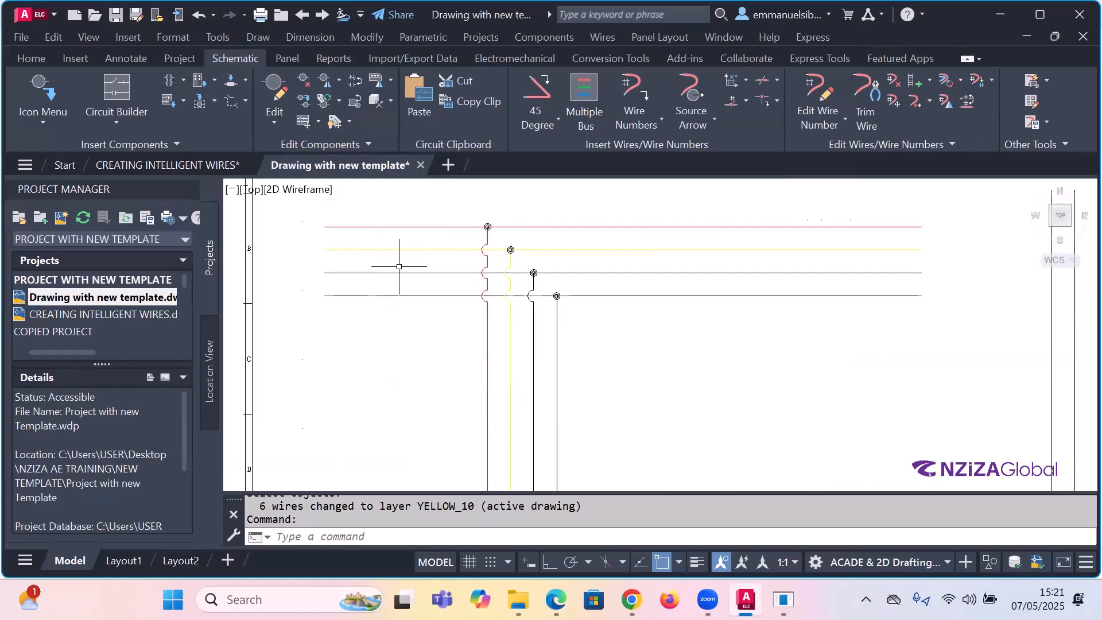
# - Convert the third branch wire from the outside and its whole network to the BLUE wire type, layer BLUE_10
pyautogui.scroll(-2, 399, 267)
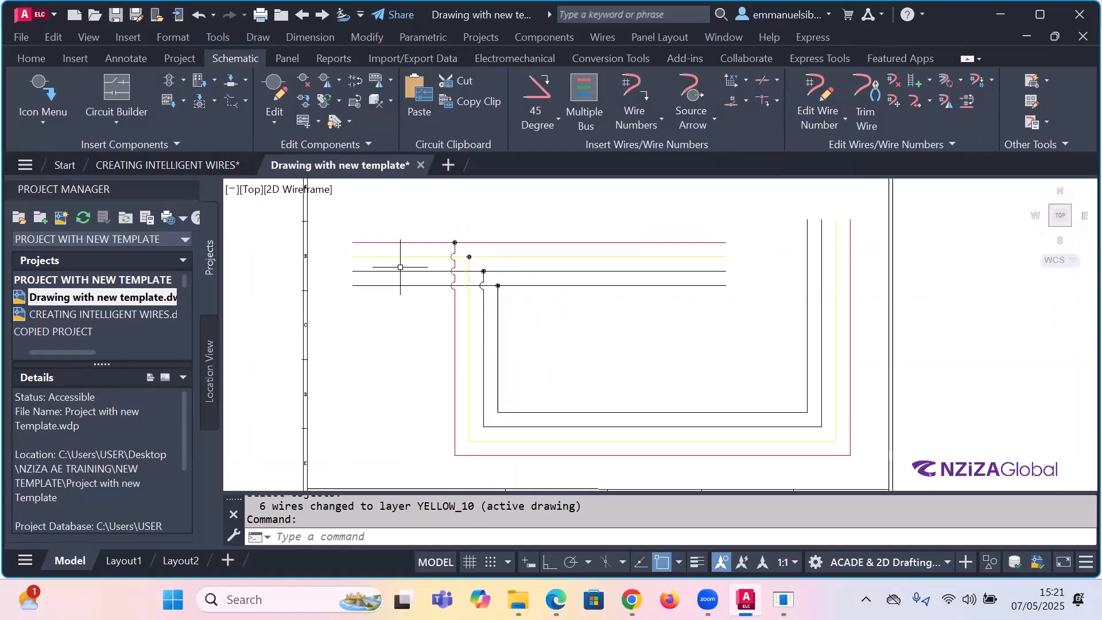
pyautogui.click(961, 80)
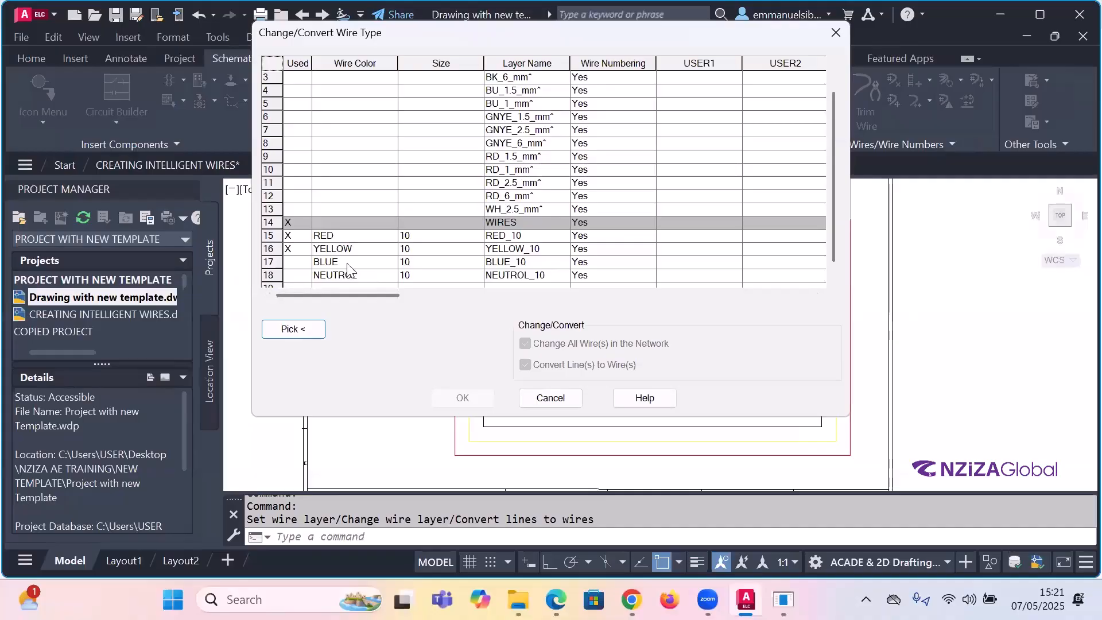
pyautogui.click(346, 263)
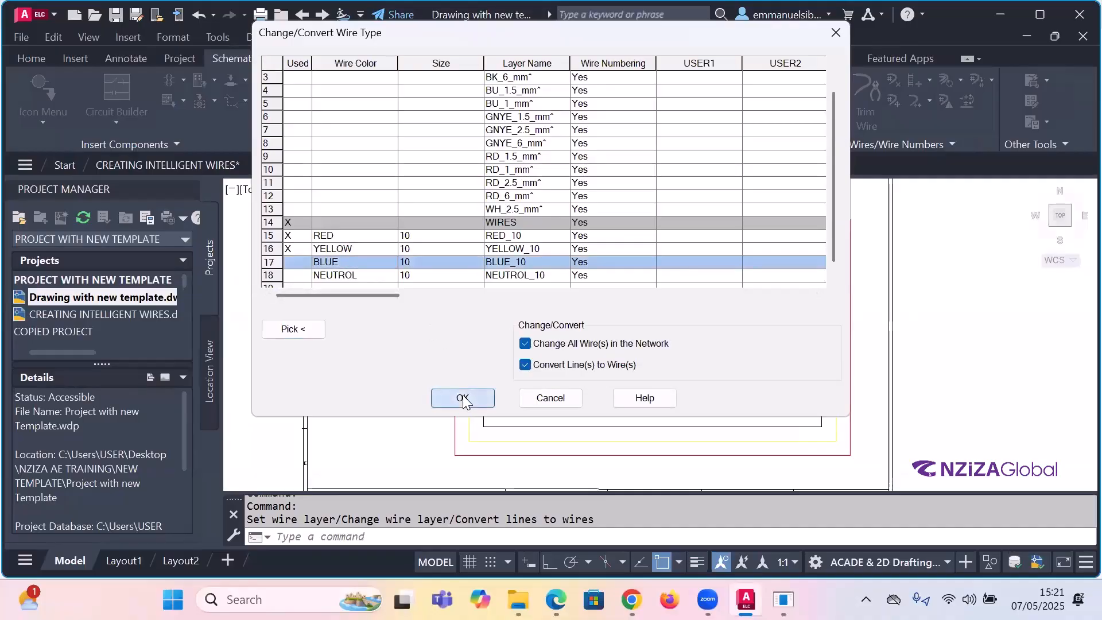
pyautogui.click(459, 397)
pyautogui.click(484, 394)
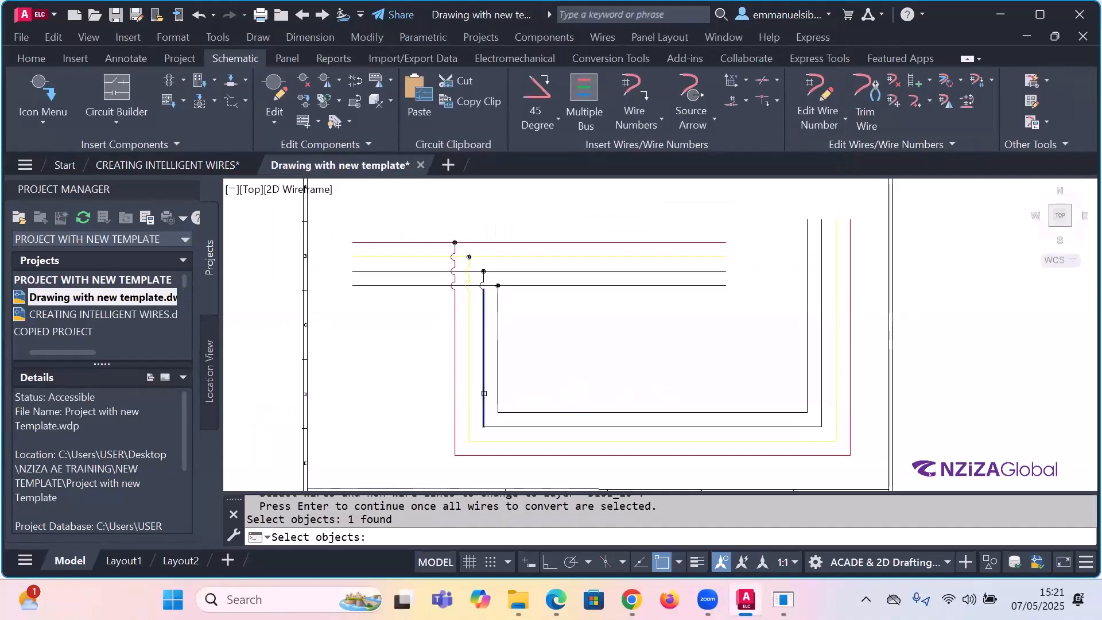
pyautogui.press('Return')
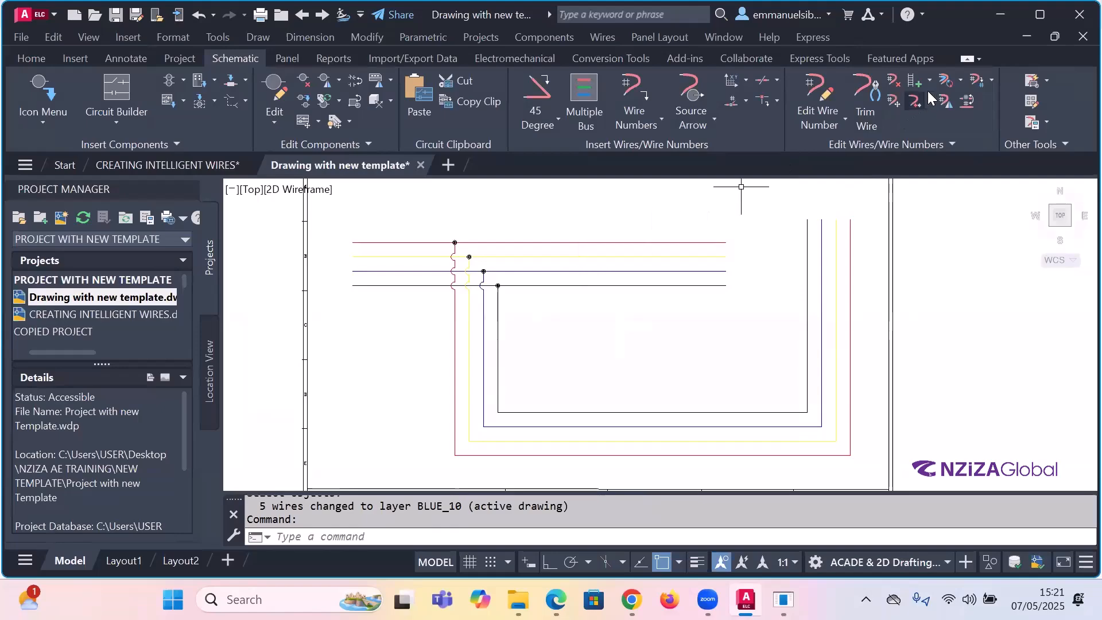
# - Convert the innermost branch wire and its whole network to the NEUTROL wire type, layer NEUTROL_10
pyautogui.click(960, 80)
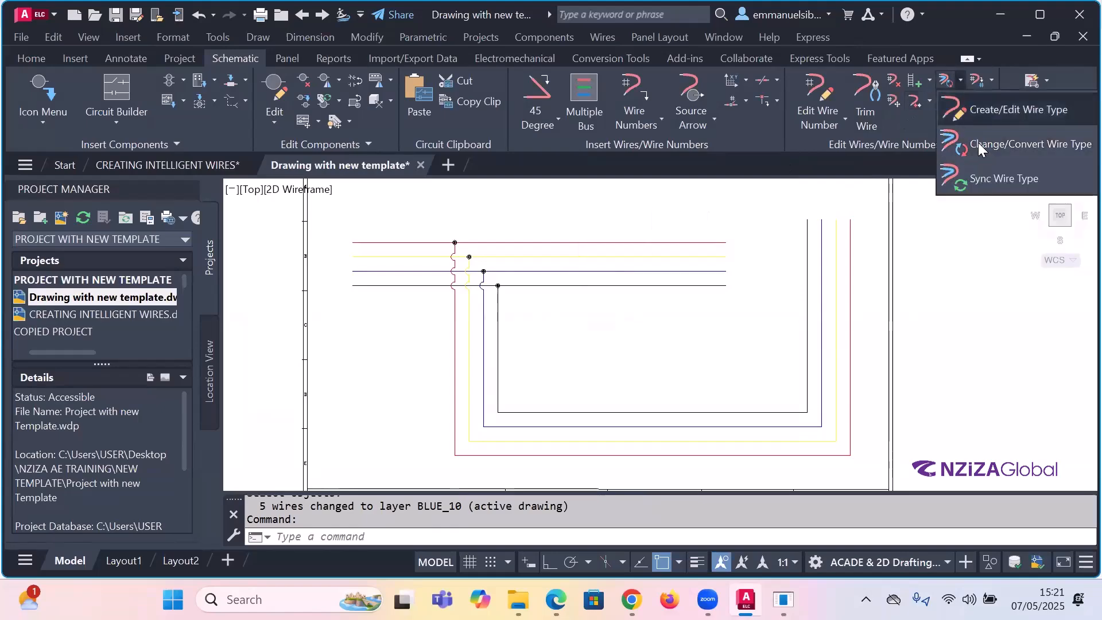
pyautogui.click(976, 145)
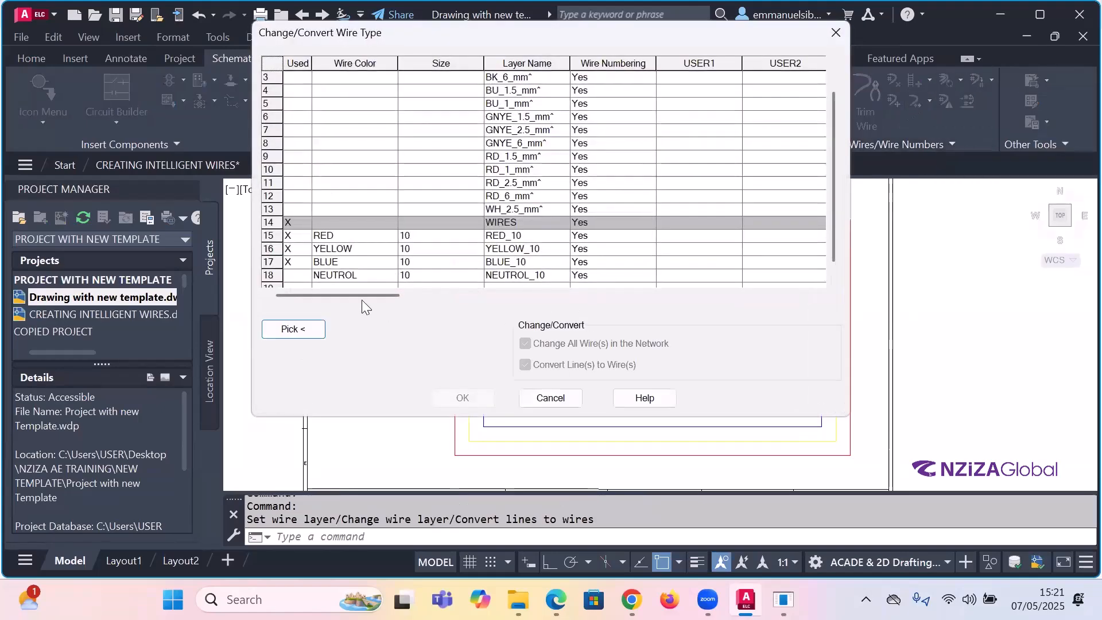
pyautogui.click(344, 277)
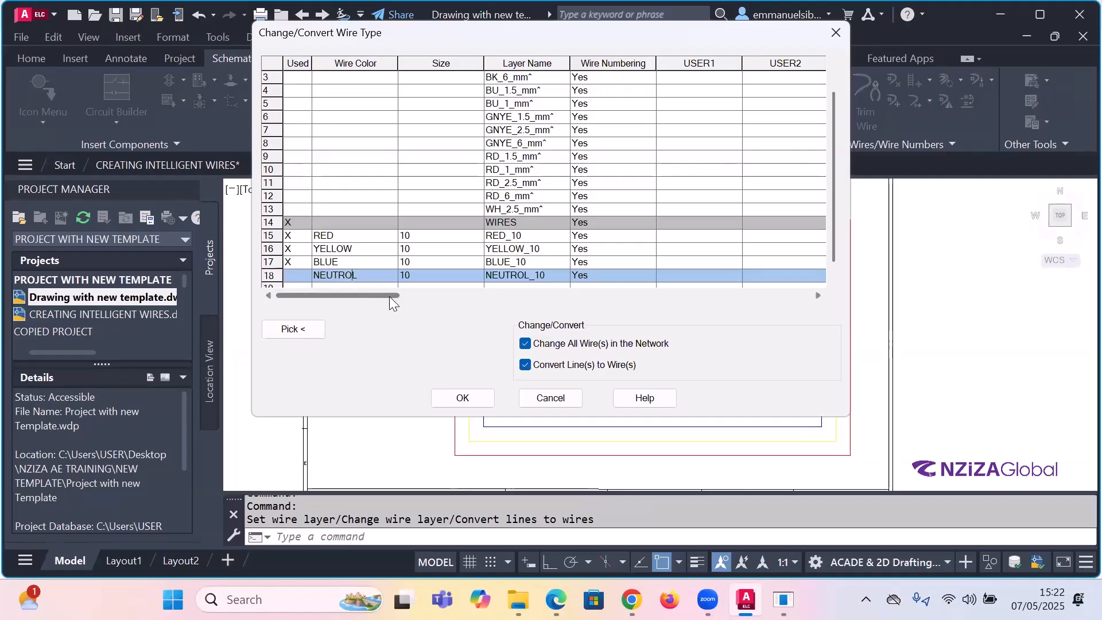
pyautogui.click(473, 397)
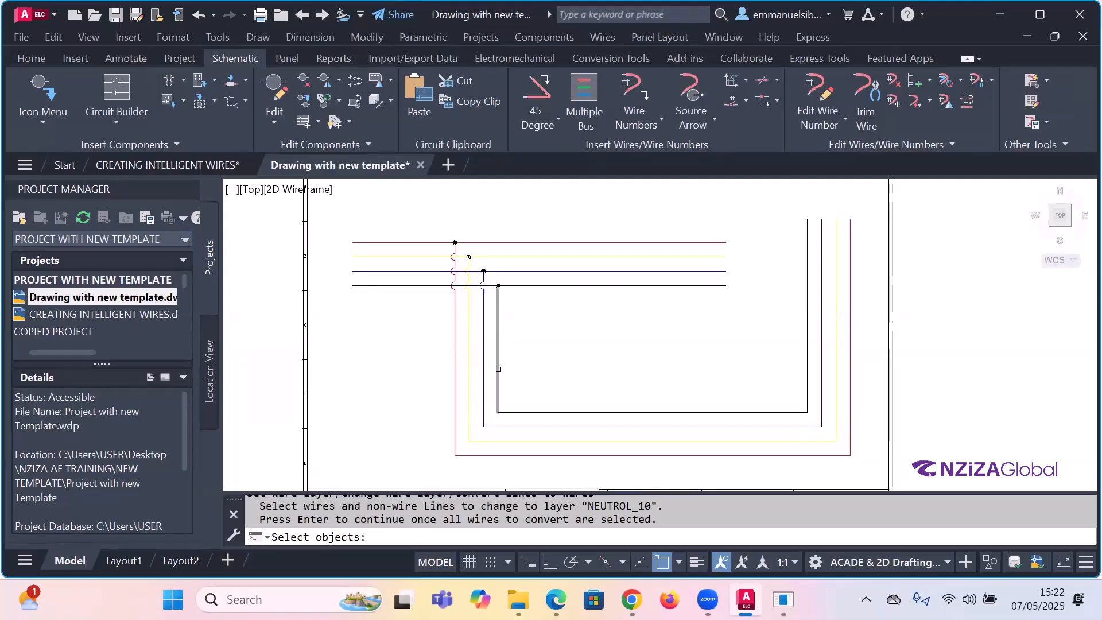
pyautogui.click(497, 370)
pyautogui.press('Return')
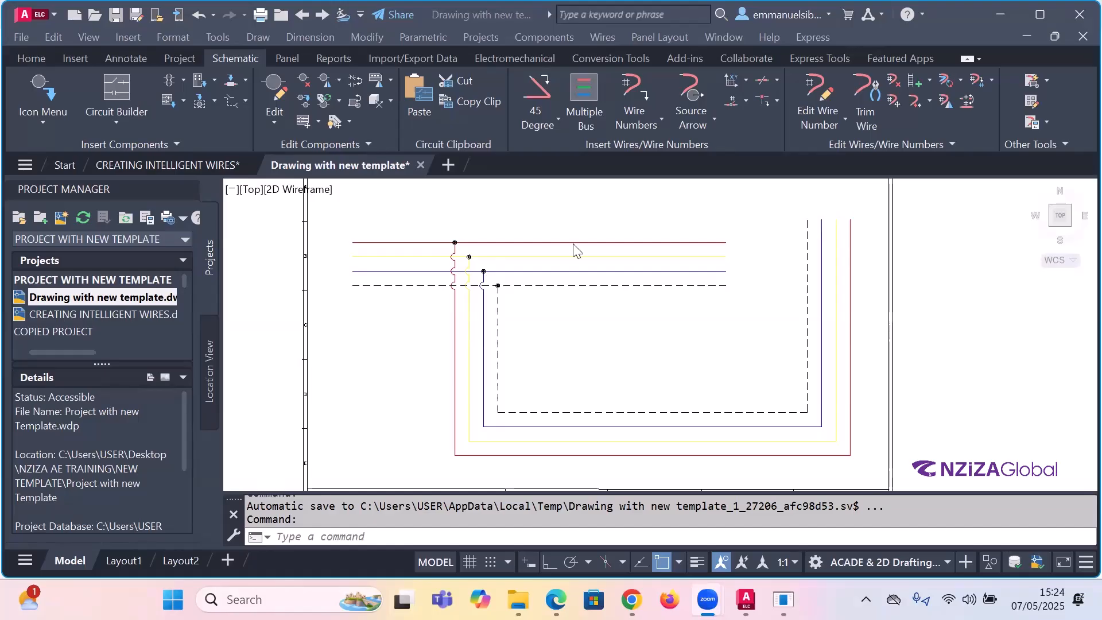
# - Toggle the lineweight display for the drawing with the converted wire buses
pyautogui.scroll(2, 482, 260)
pyautogui.scroll(-1, 486, 239)
pyautogui.scroll(-4, 488, 239)
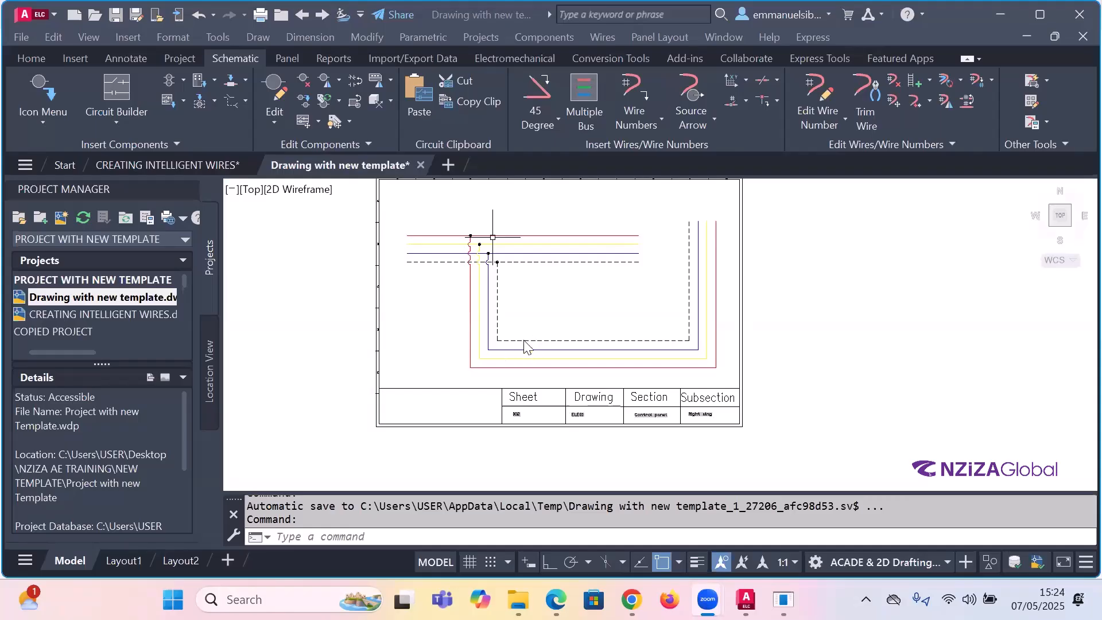
pyautogui.scroll(2, 499, 267)
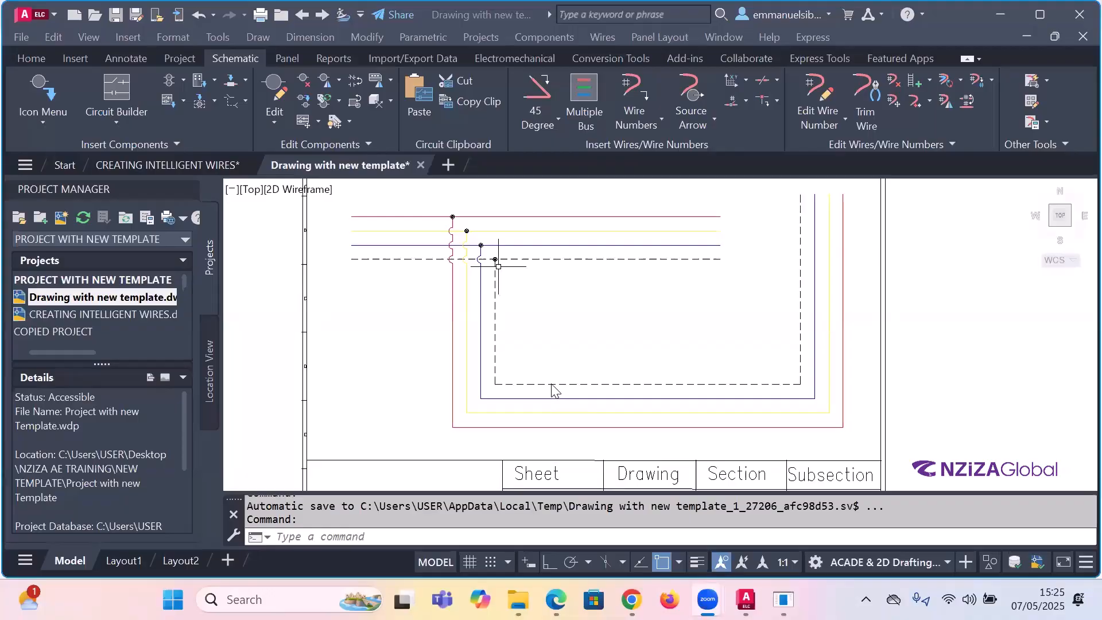
pyautogui.click(697, 562)
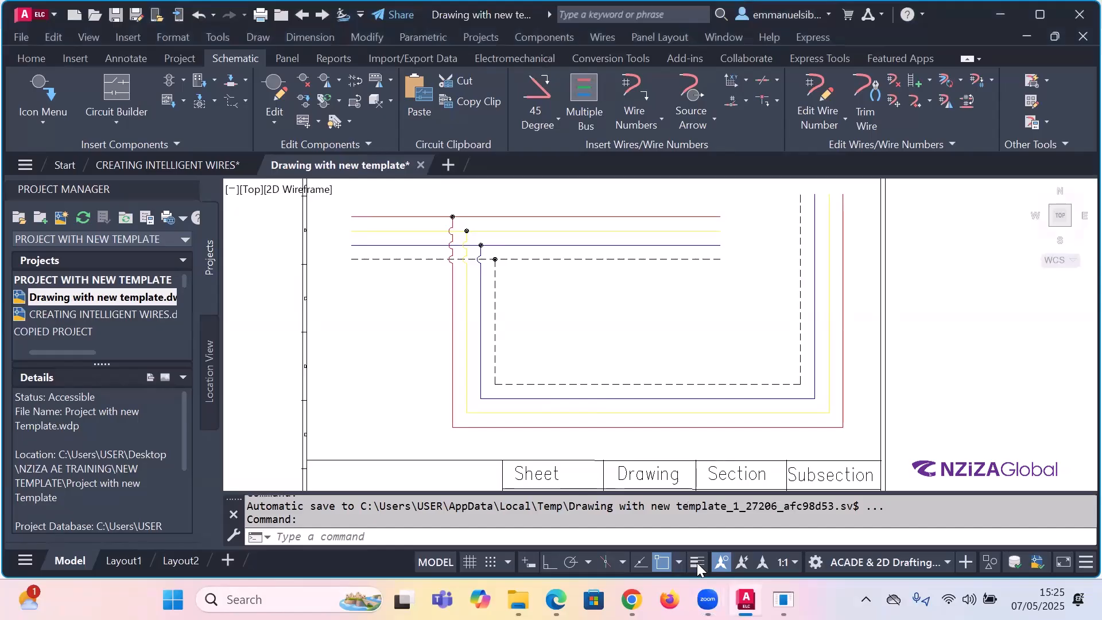
# - Switch the lineweight display on, off and back on to compare the thickness of the wires
pyautogui.click(696, 563)
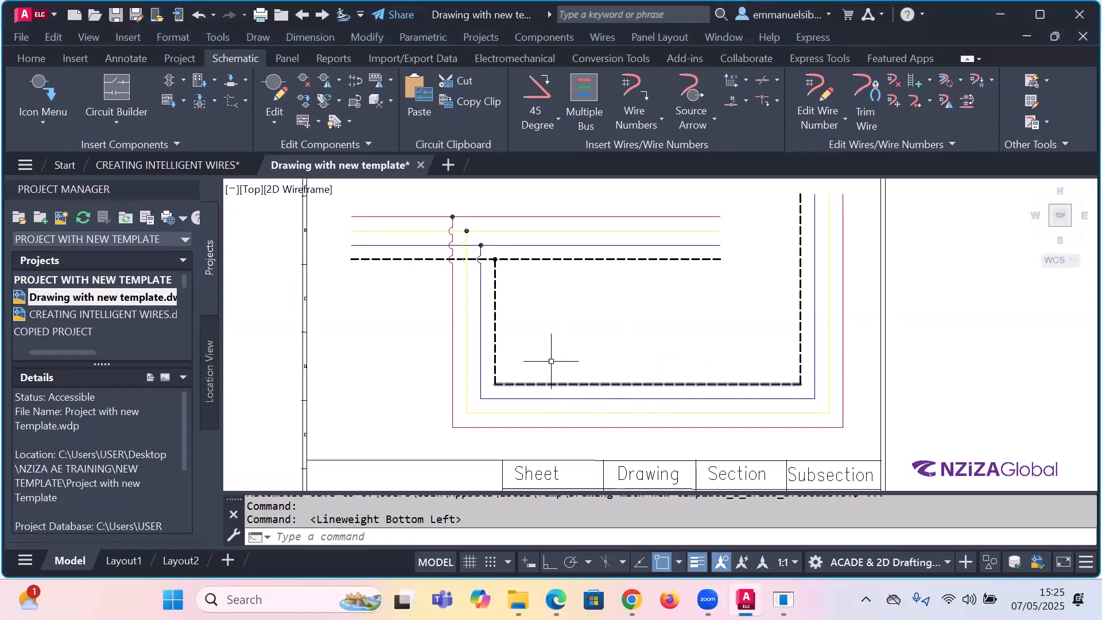
pyautogui.scroll(2, 498, 351)
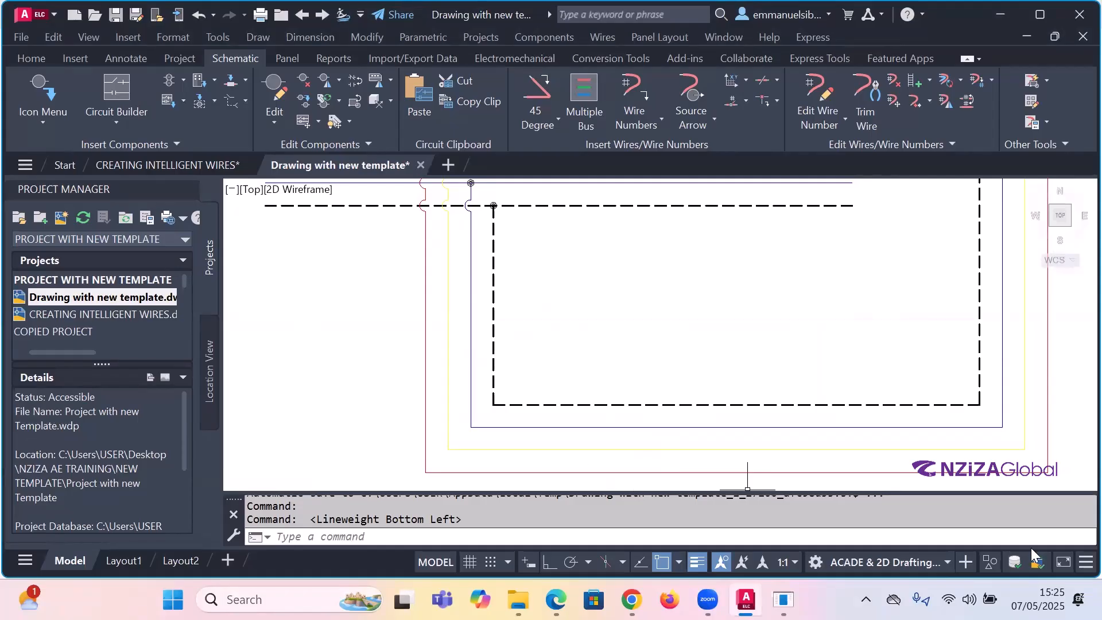
pyautogui.click(1076, 564)
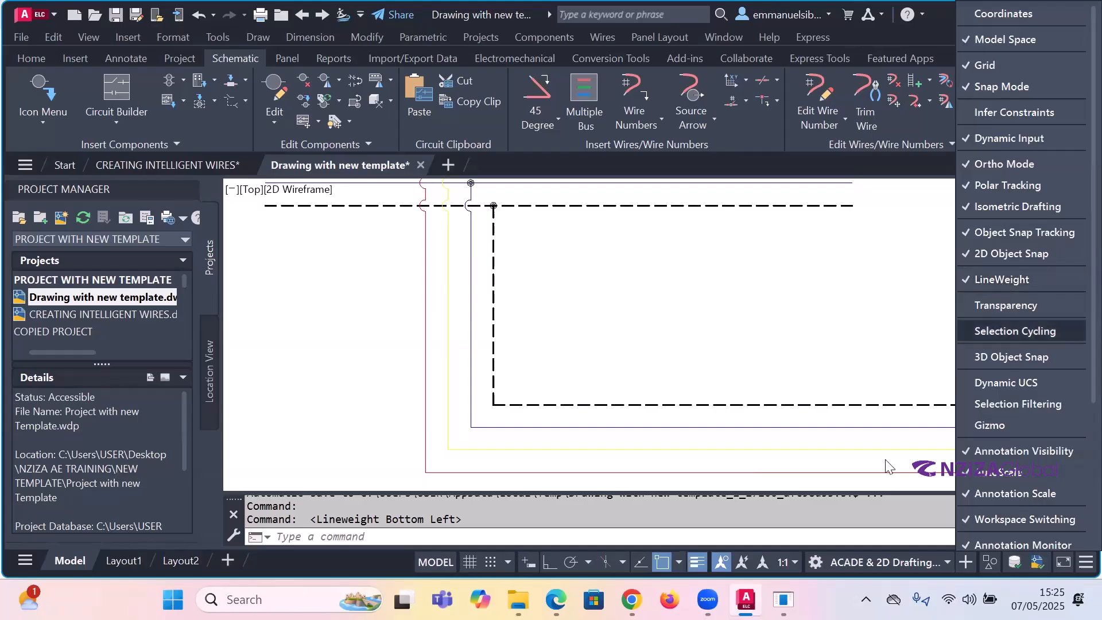
pyautogui.click(698, 562)
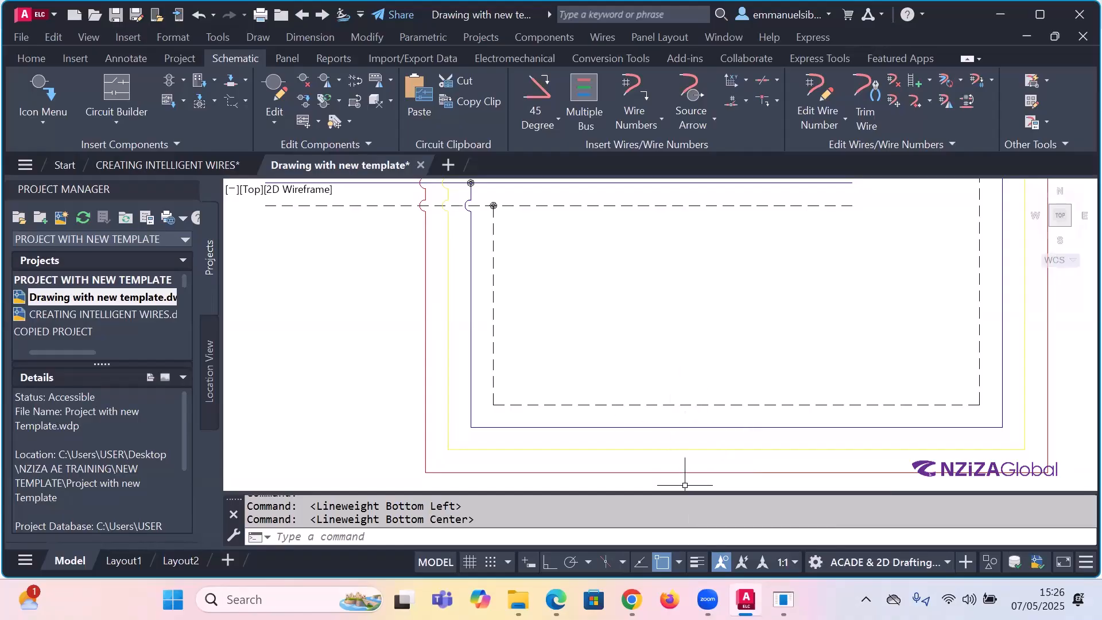
pyautogui.click(695, 562)
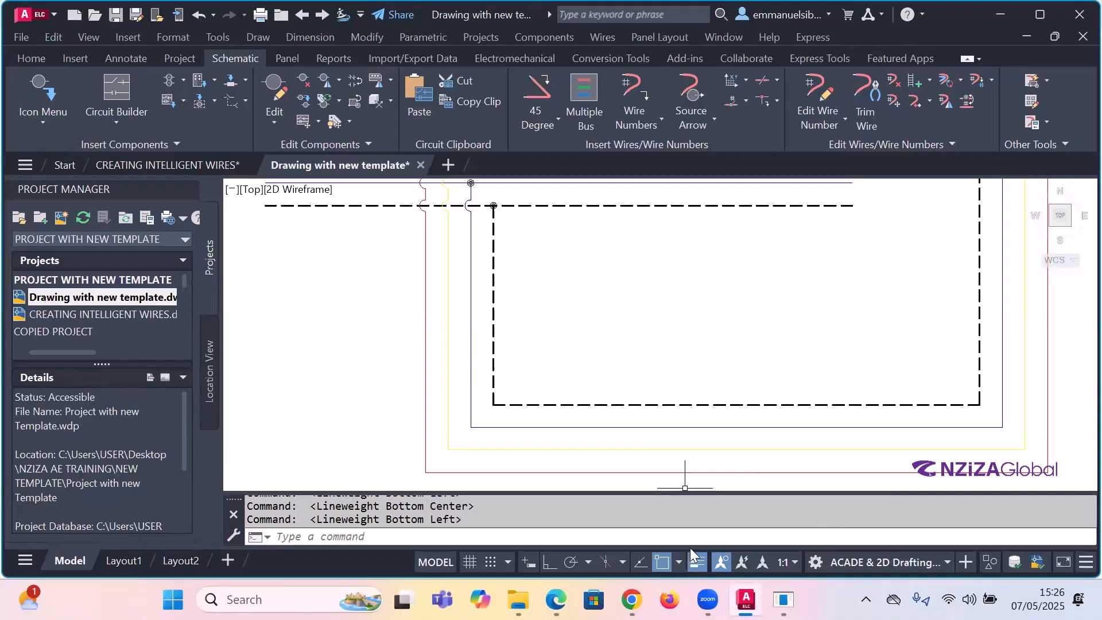
pyautogui.scroll(-4, 654, 347)
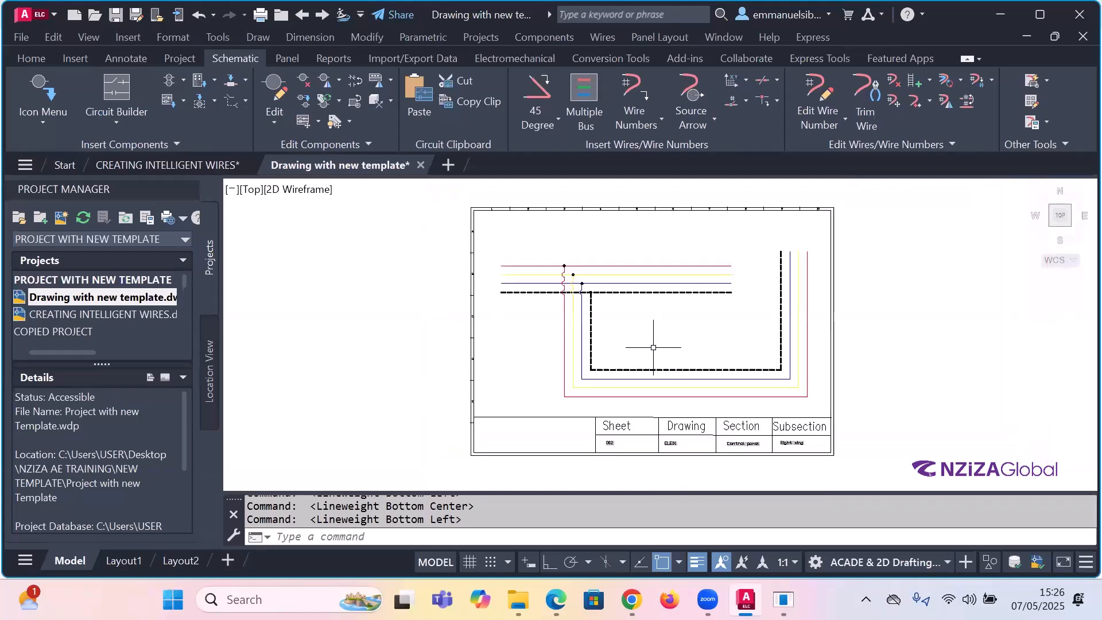
# - Start 3 Phase wire numbering with an empty base and incrementing suffix L1, and number the horizontal red wire L1, skipping L2 and L3
pyautogui.scroll(2, 625, 311)
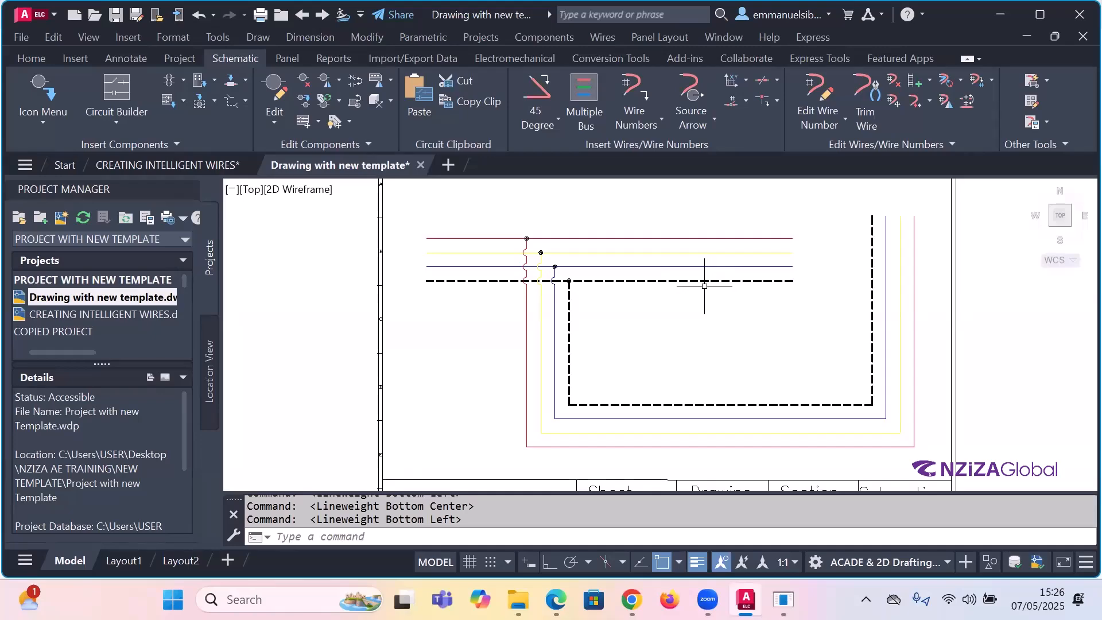
pyautogui.click(660, 120)
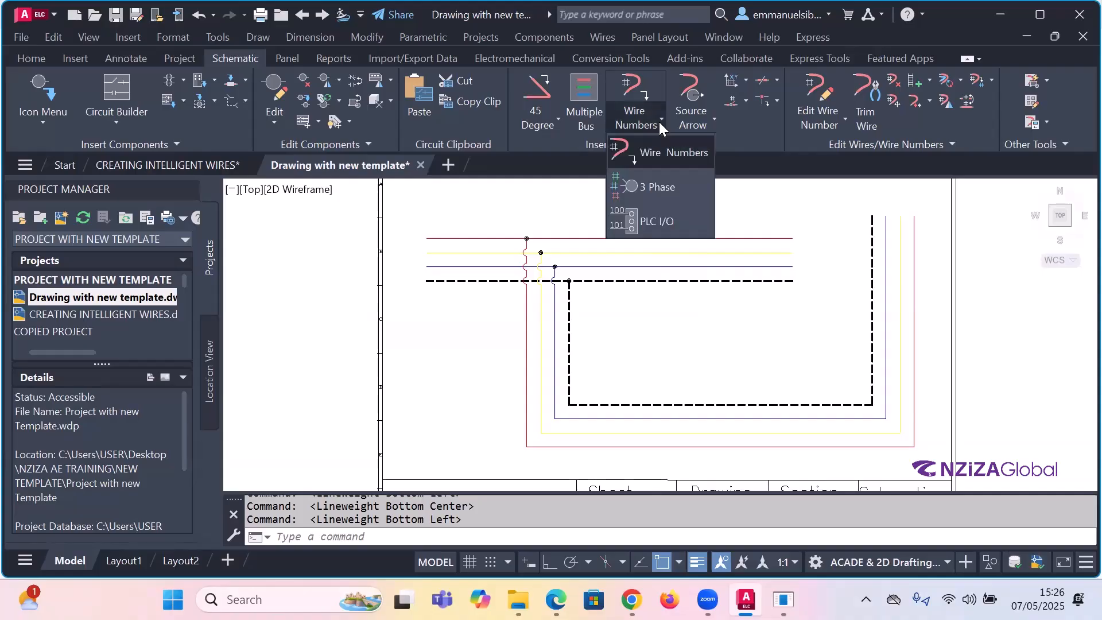
pyautogui.click(652, 189)
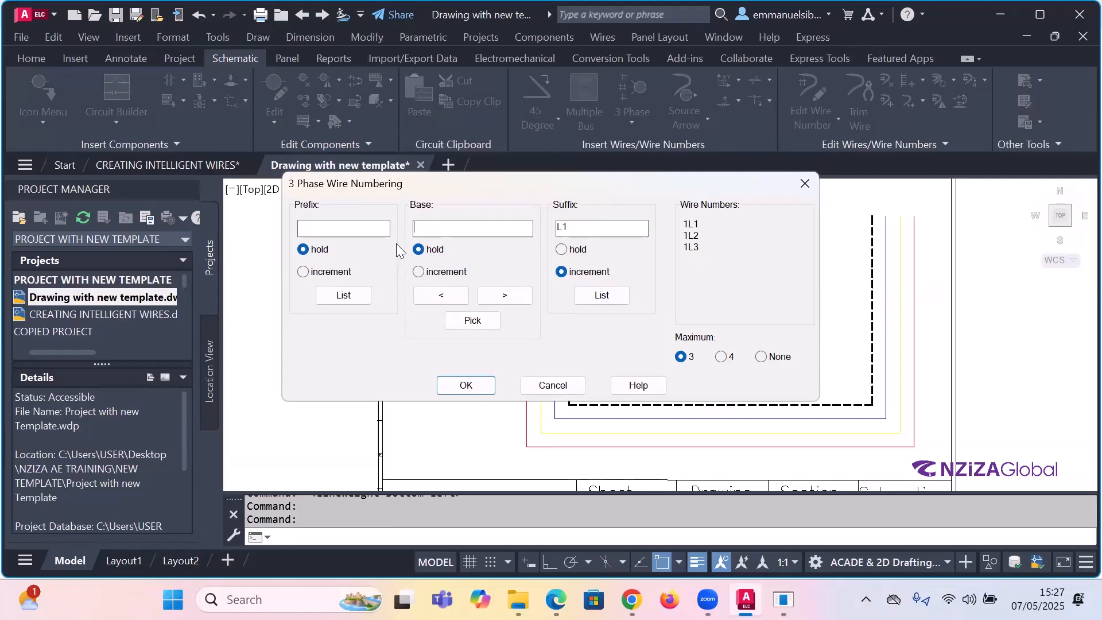
pyautogui.click(465, 386)
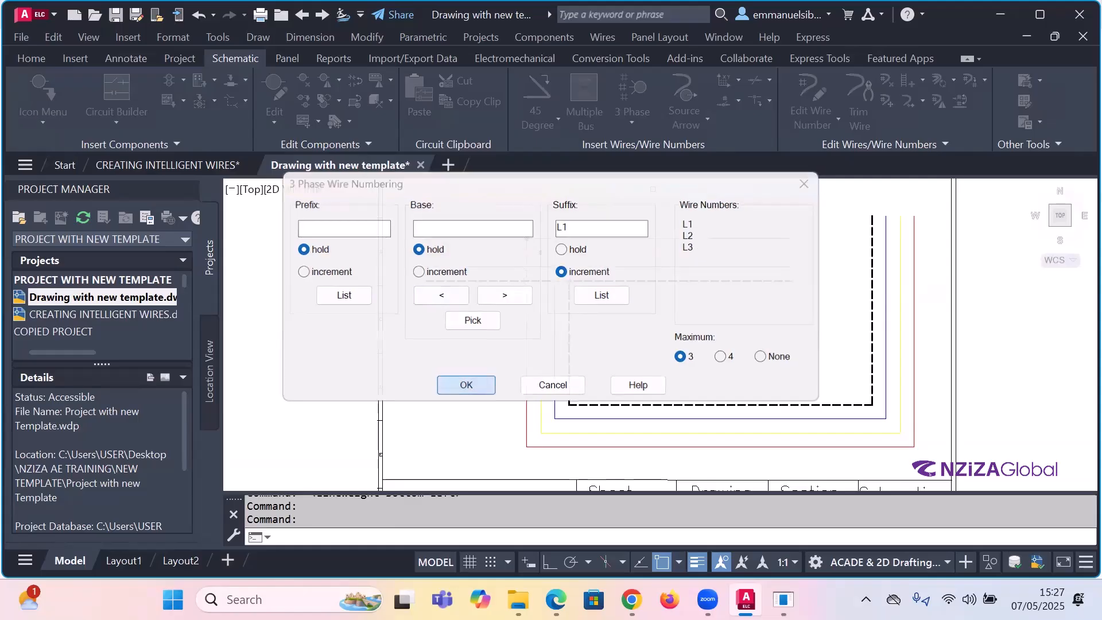
pyautogui.click(430, 239)
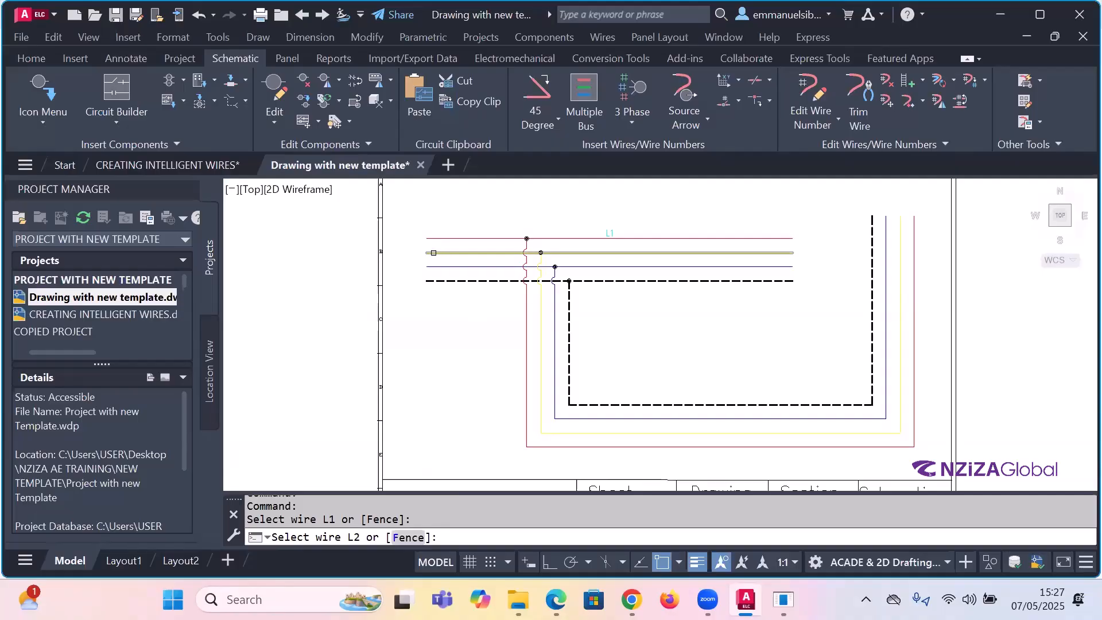
pyautogui.press('Return')
pyautogui.press('Return')
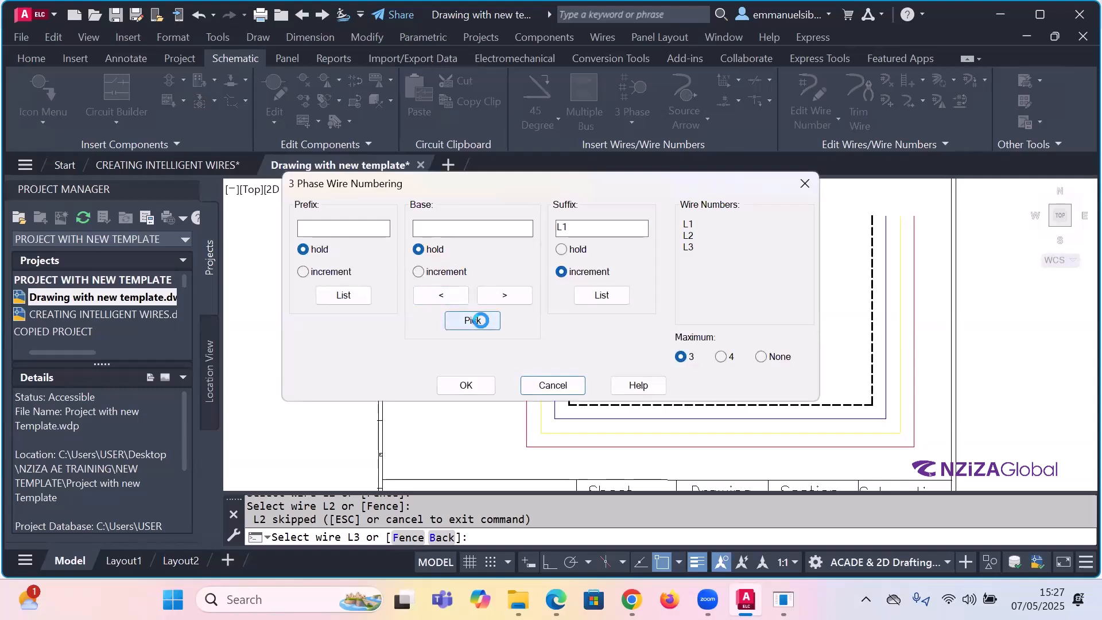
# - Repeat the 3 Phase numbering on the horizontal red wire as L1, try the yellow wire for L2, and assign L3 to the red wire
pyautogui.click(466, 385)
pyautogui.scroll(4, 412, 243)
pyautogui.click(448, 228)
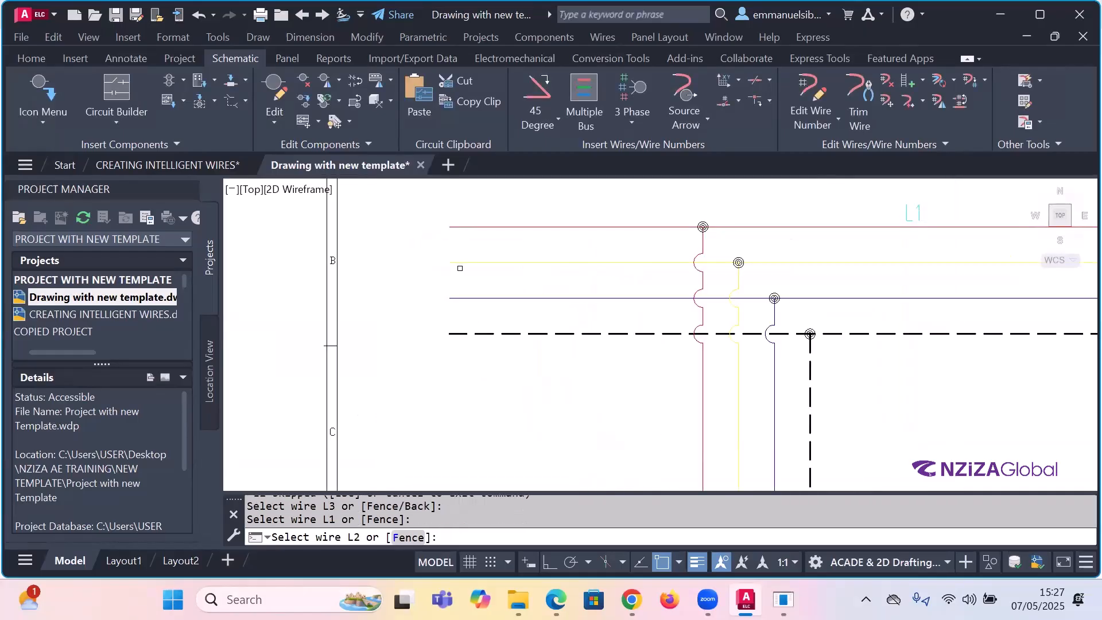
pyautogui.click(460, 268)
pyautogui.click(467, 228)
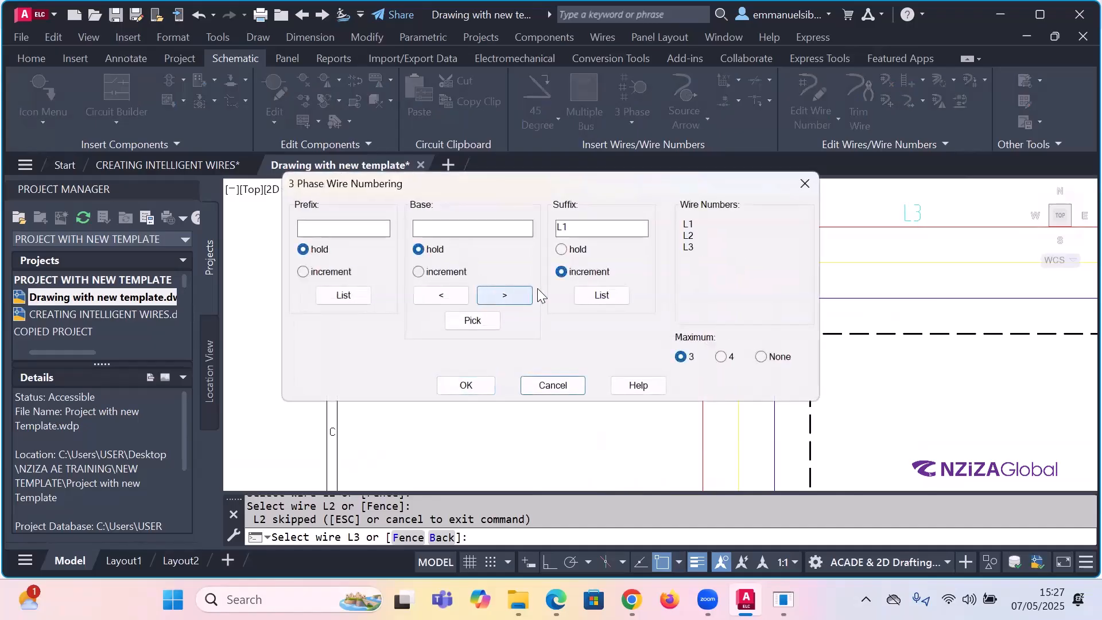
# - Pick the red wire for the base value, and number the horizontal blue wire L1 and the dashed neutral wire L2, skipping L3
pyautogui.click(479, 322)
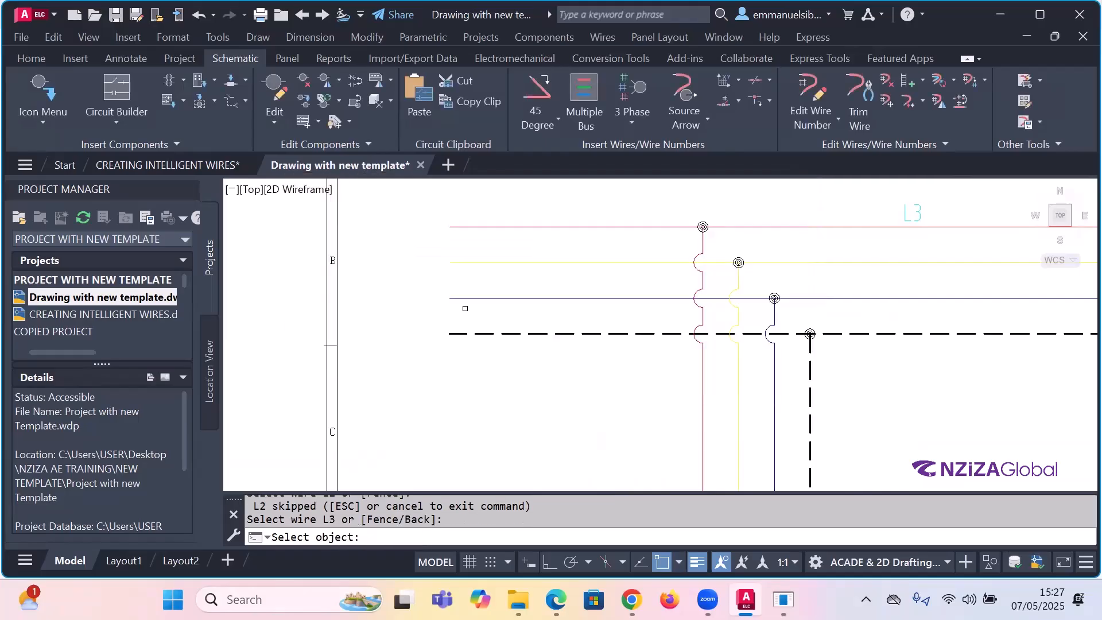
pyautogui.click(460, 228)
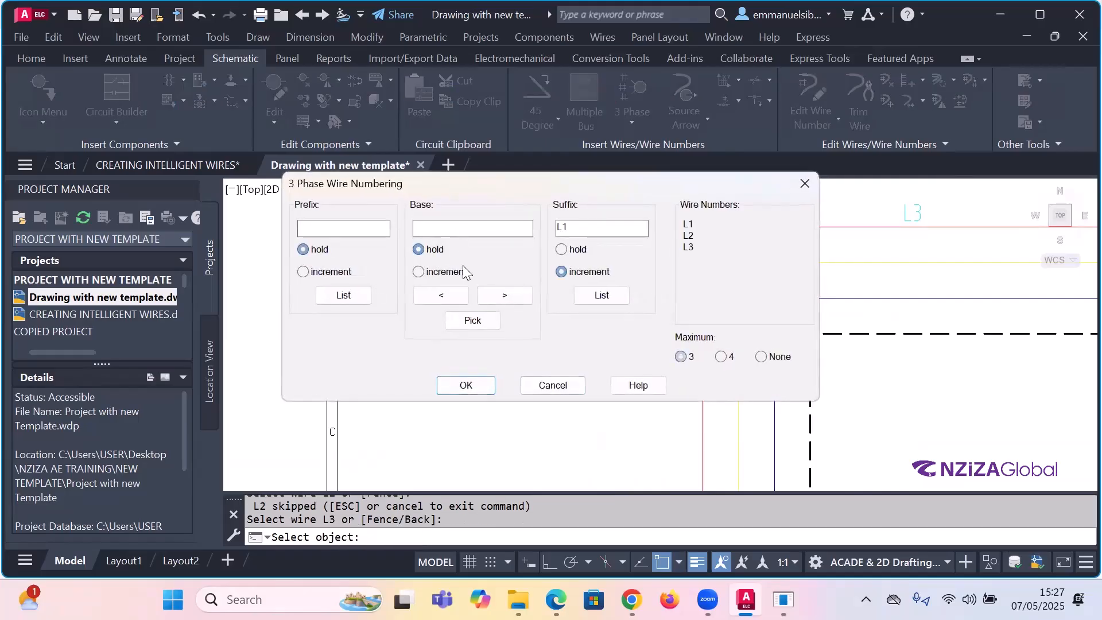
pyautogui.click(462, 386)
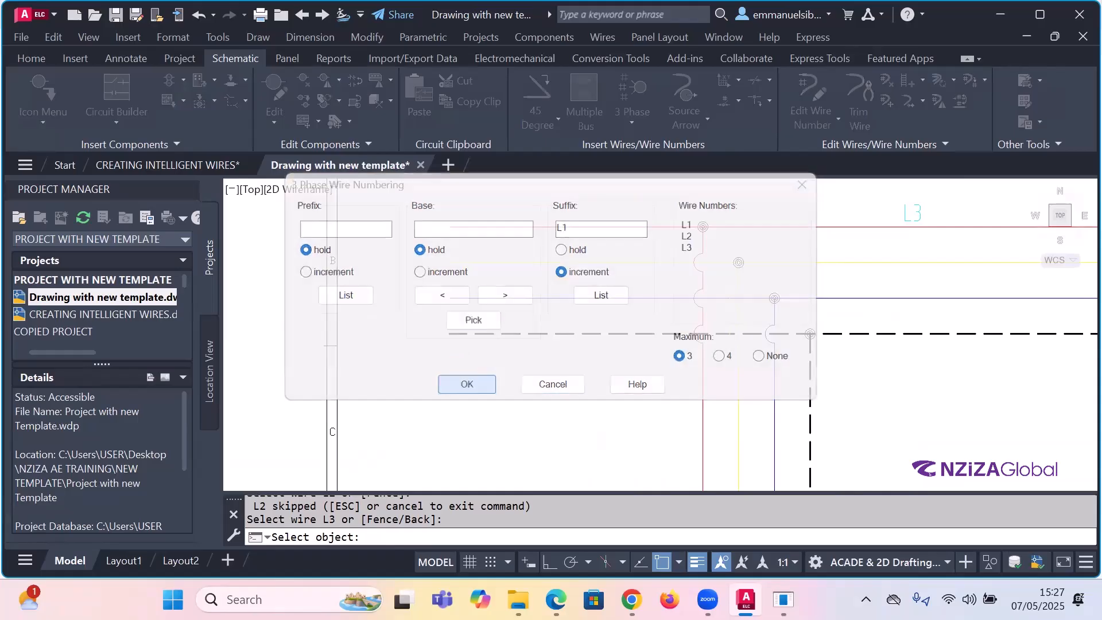
pyautogui.click(456, 299)
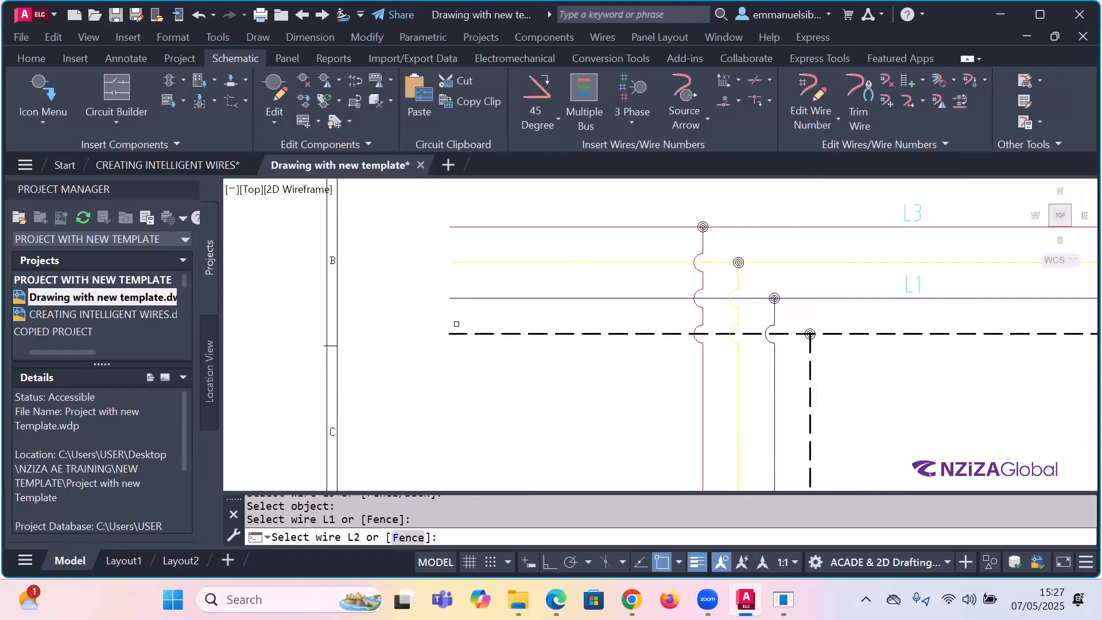
pyautogui.click(460, 332)
pyautogui.press('Return')
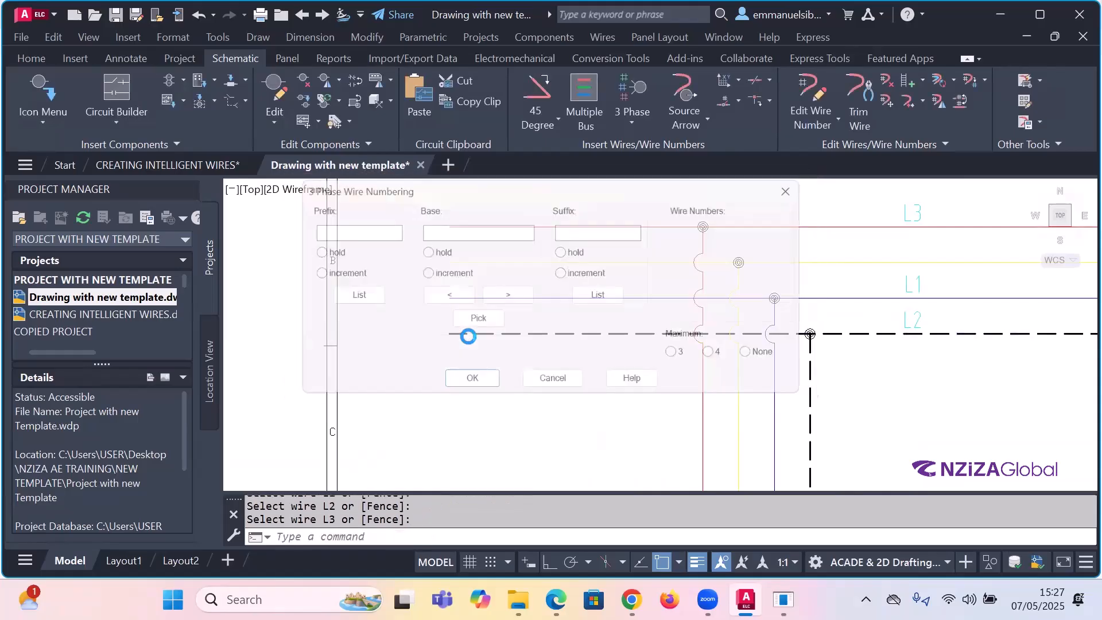
pyautogui.click(466, 383)
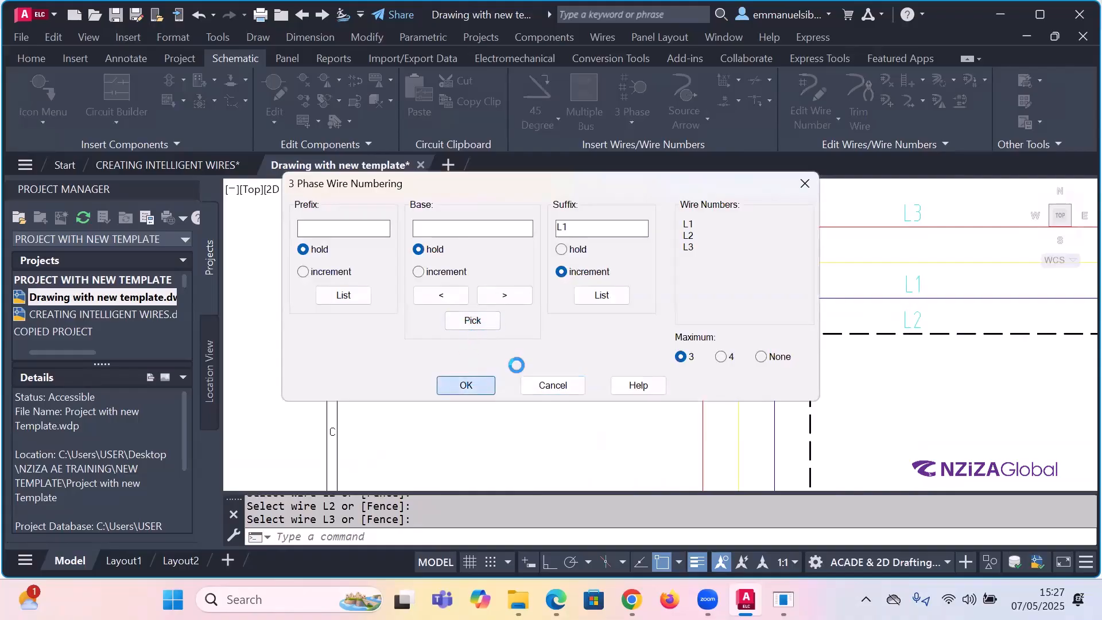
pyautogui.scroll(-2, 508, 331)
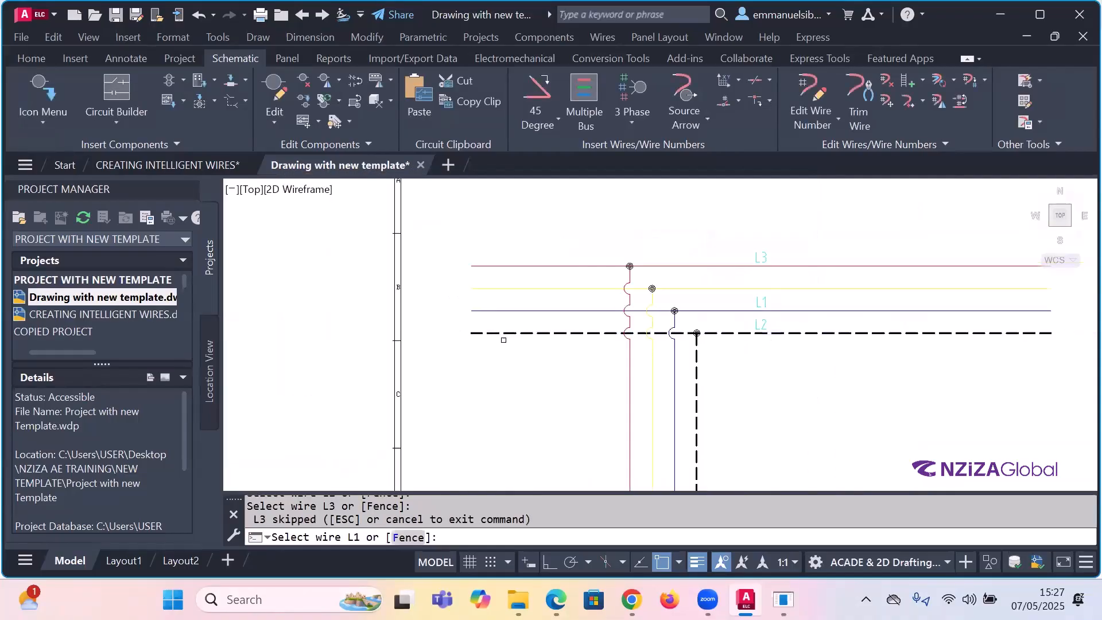
pyautogui.scroll(-2, 503, 340)
pyautogui.press('Escape')
pyautogui.press('Escape')
# - Examine the wire numbers placed on the horizontal bus wires and the rest of the drawing
pyautogui.scroll(-4, 517, 327)
pyautogui.scroll(5, 505, 332)
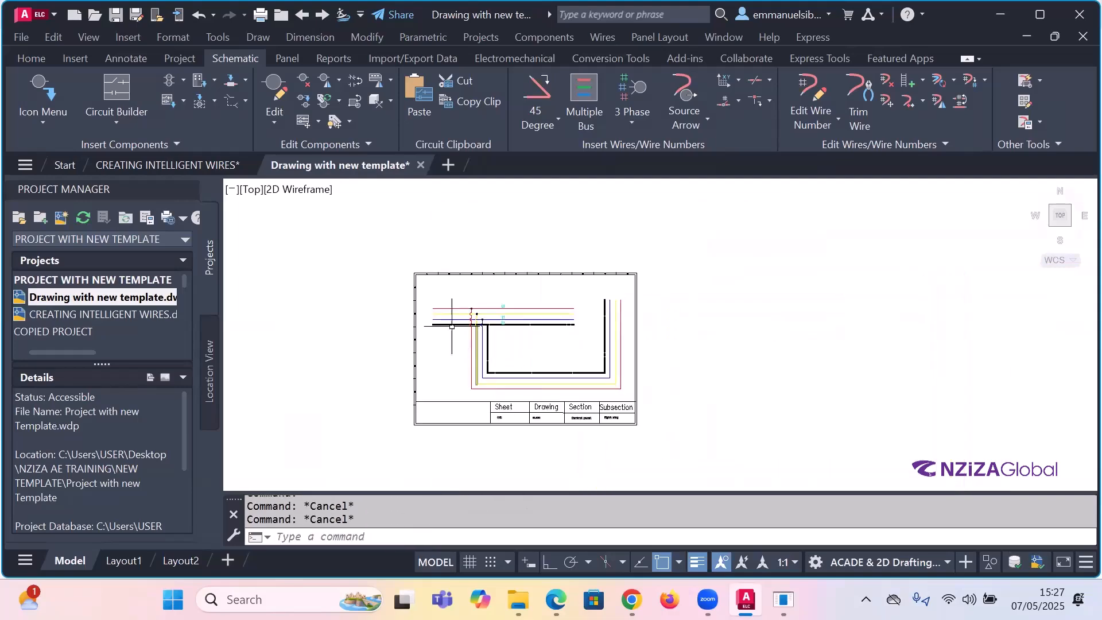
pyautogui.scroll(-2, 510, 277)
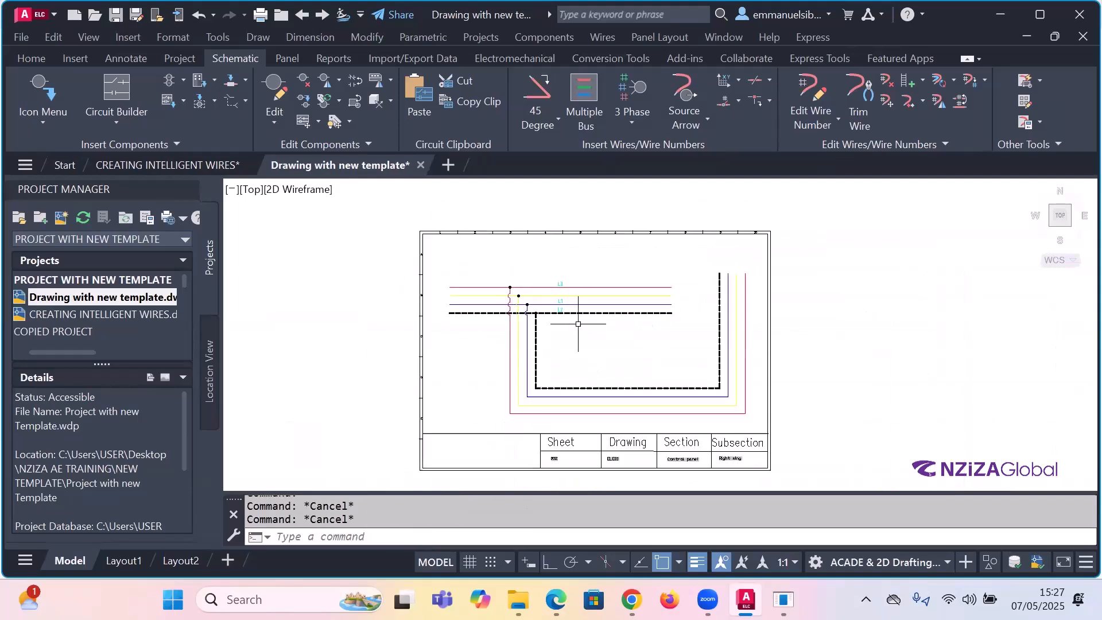
pyautogui.scroll(3, 590, 322)
pyautogui.scroll(3, 561, 295)
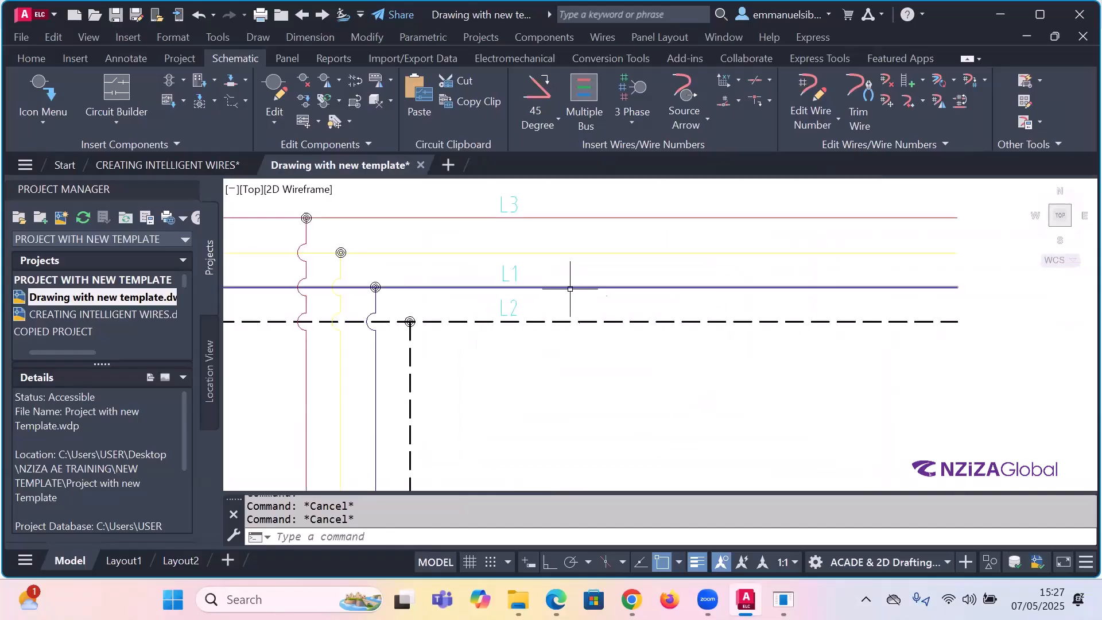
pyautogui.scroll(-2, 616, 311)
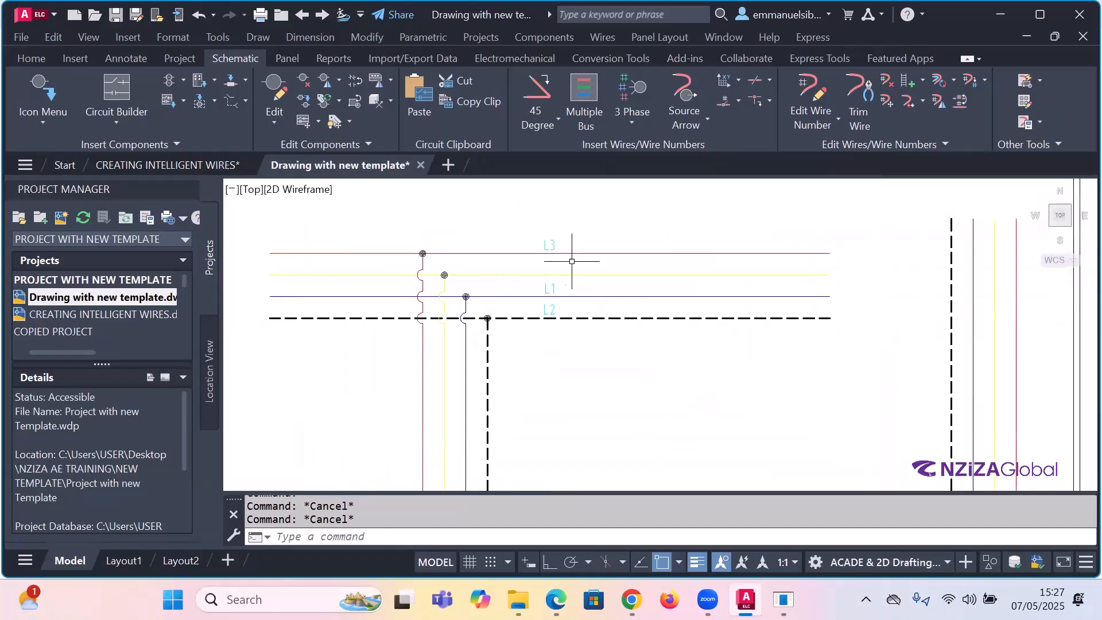
pyautogui.scroll(-2, 660, 315)
pyautogui.scroll(2, 593, 303)
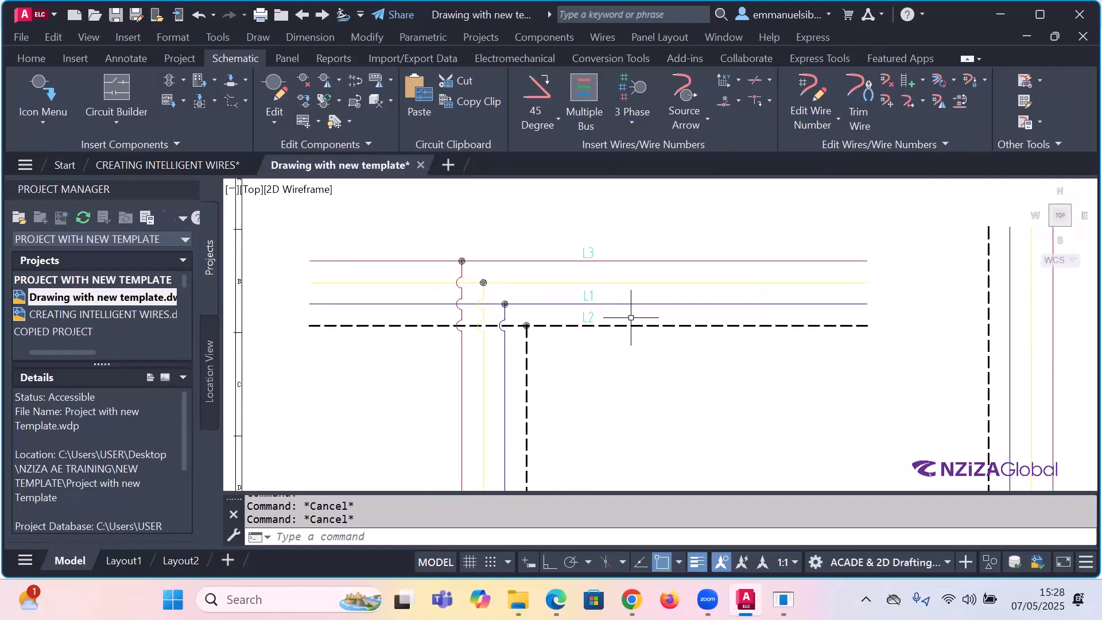
# - Undo the recent wire numbering on the horizontal wires until only the red wire carries the number L1
pyautogui.hotkey('ctrl', 'z')
pyautogui.hotkey('ctrl', 'z')
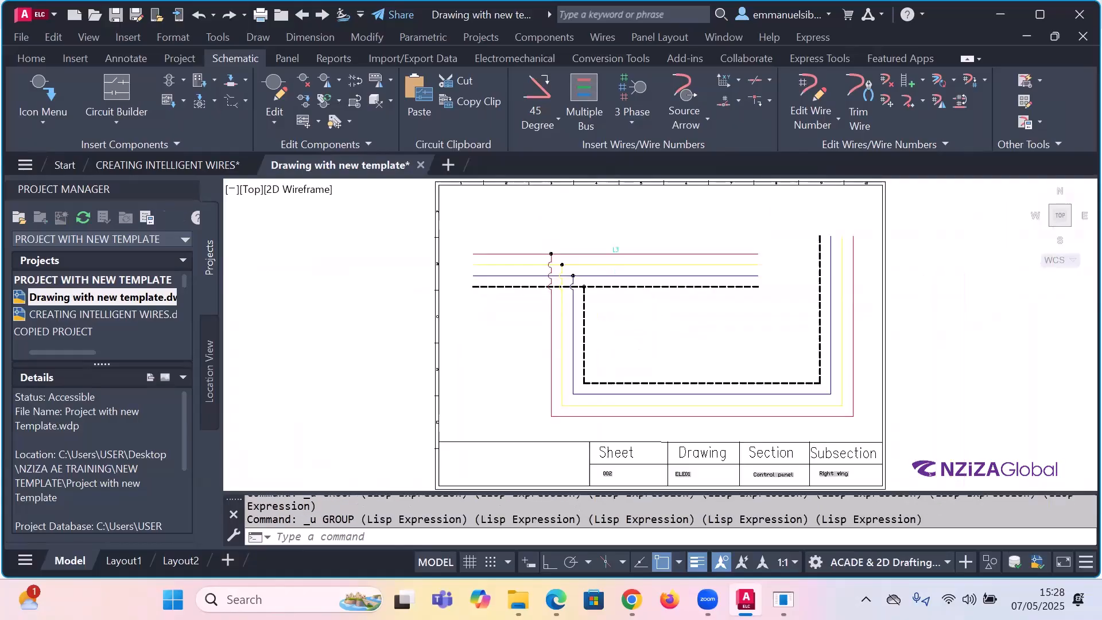
pyautogui.hotkey('ctrl', 'z')
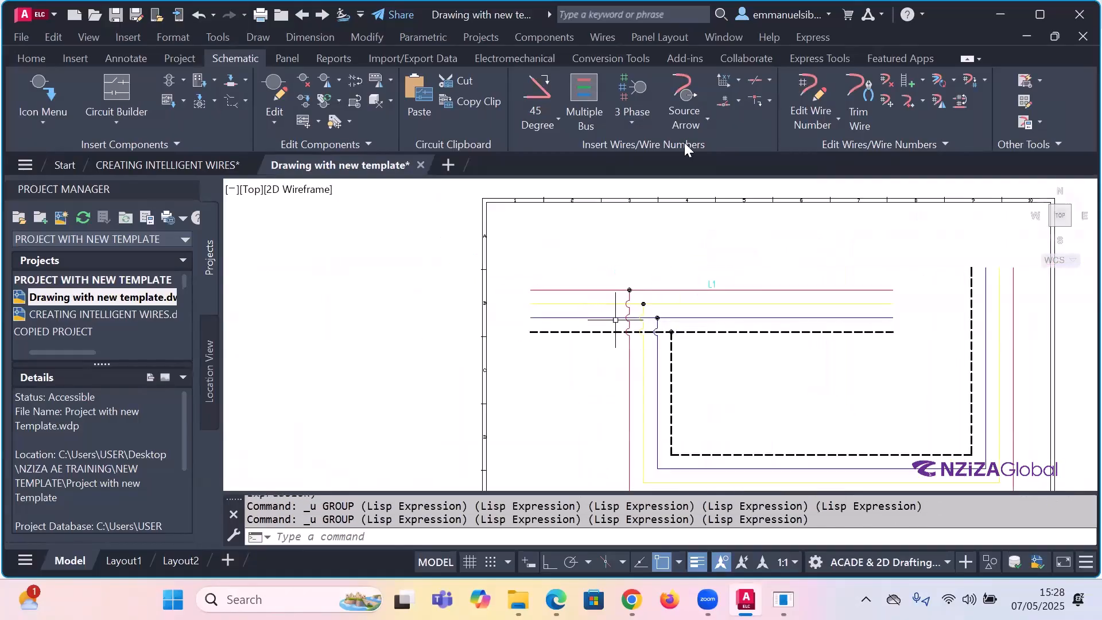
# - Try numbering the yellow and blue horizontal wires L1 and L2 with 3 Phase wire numbering using suffix L1
pyautogui.click(638, 100)
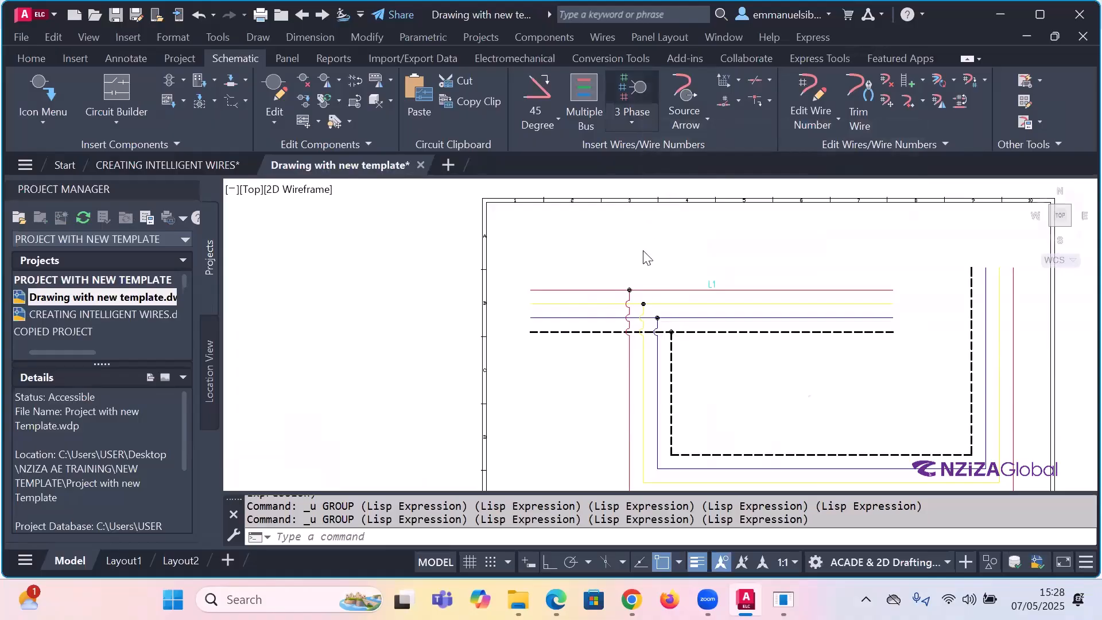
pyautogui.click(466, 386)
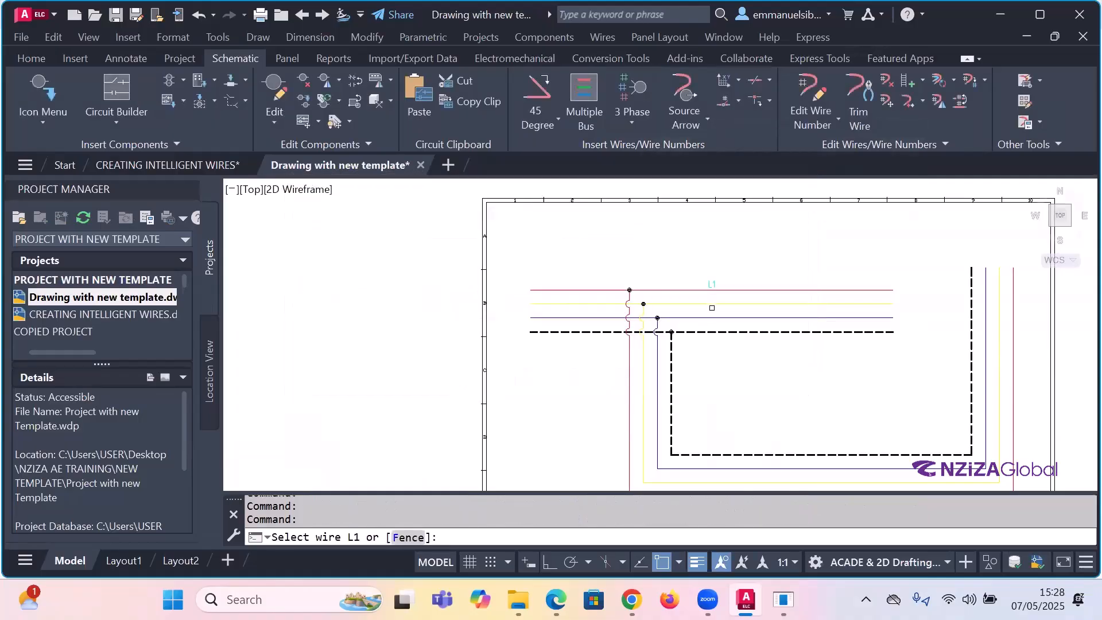
pyautogui.click(715, 305)
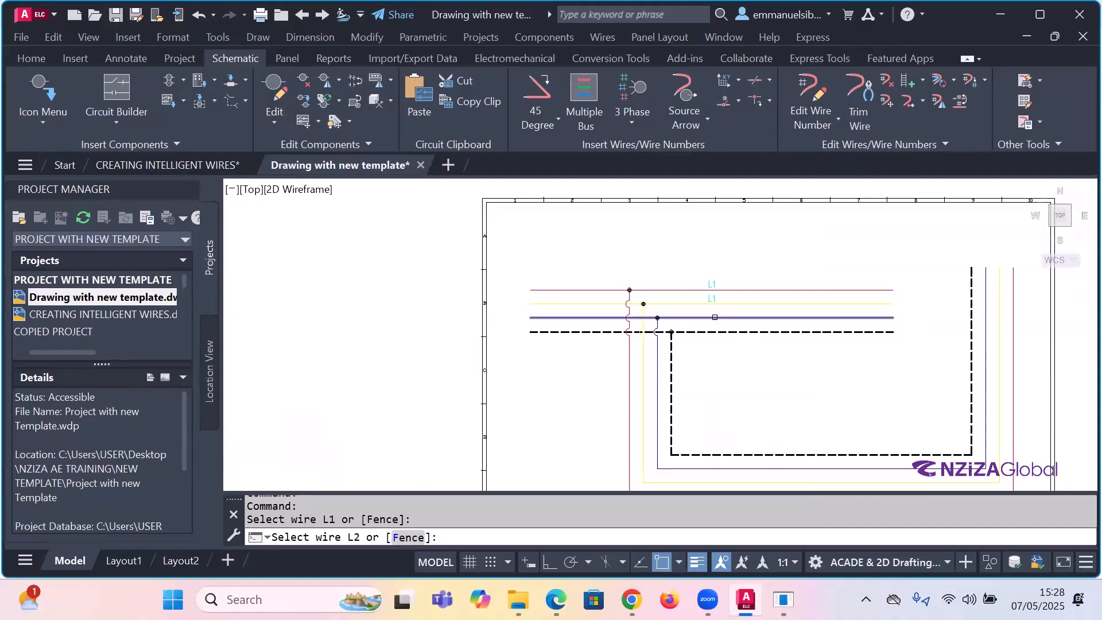
pyautogui.click(716, 317)
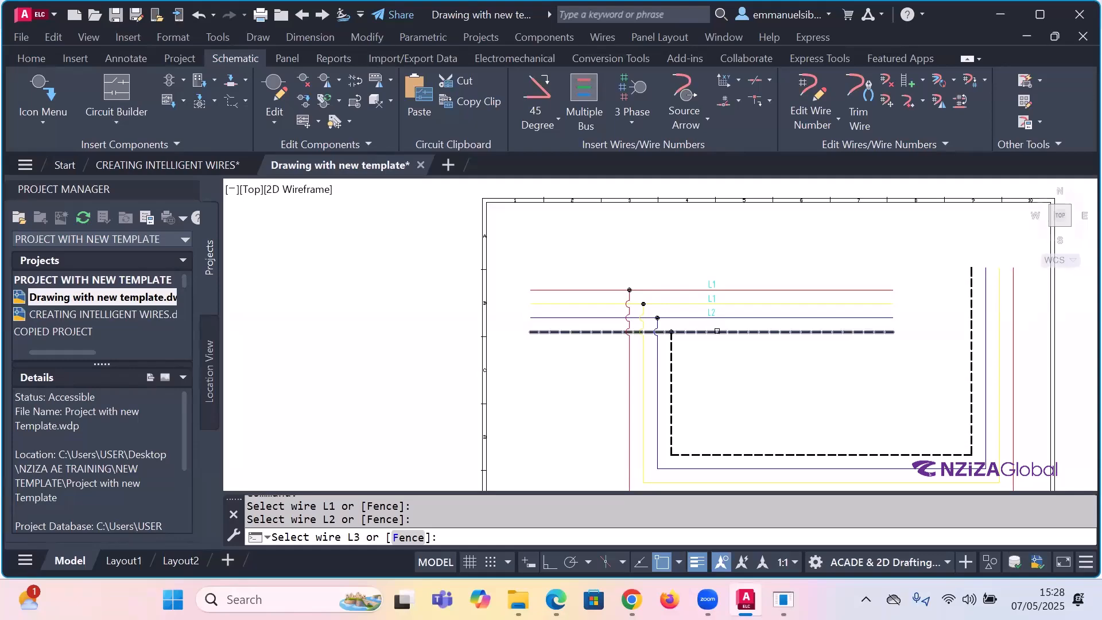
pyautogui.press('Escape')
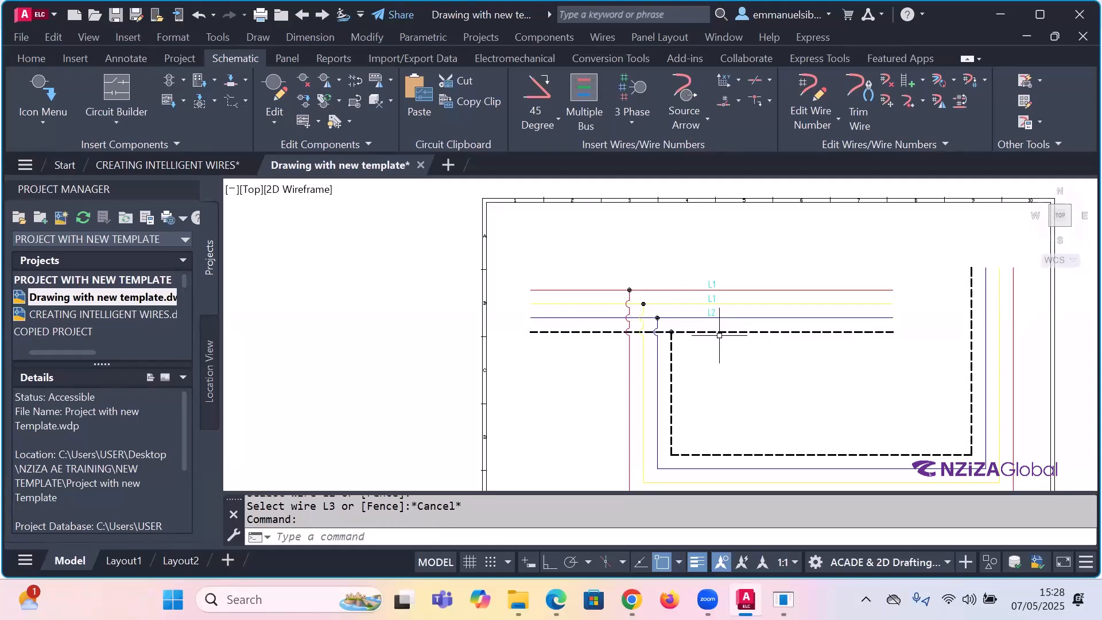
# - Undo the numbers L1 and L2 placed on the yellow and blue horizontal wires
pyautogui.hotkey('ctrl', 'z')
pyautogui.hotkey('ctrl', 'z')
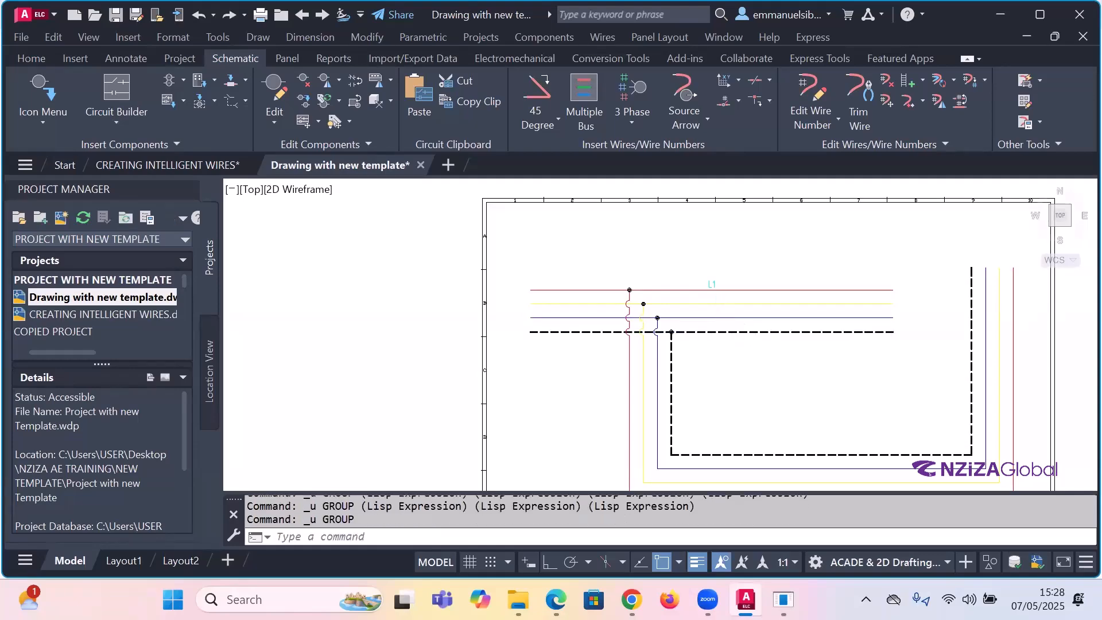
pyautogui.hotkey('ctrl', 'z')
pyautogui.hotkey('ctrl', 'z')
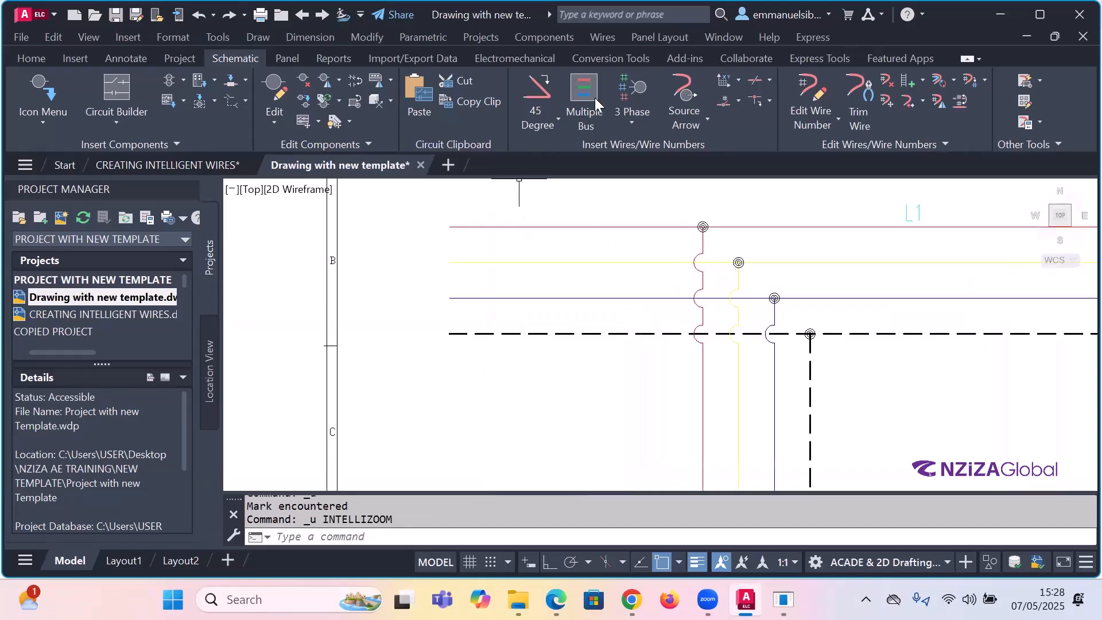
# - Number the yellow, blue and dashed black horizontal wires L2, L3 and L4 with 3 Phase wire numbering, using an incrementing suffix starting at L2
pyautogui.click(637, 118)
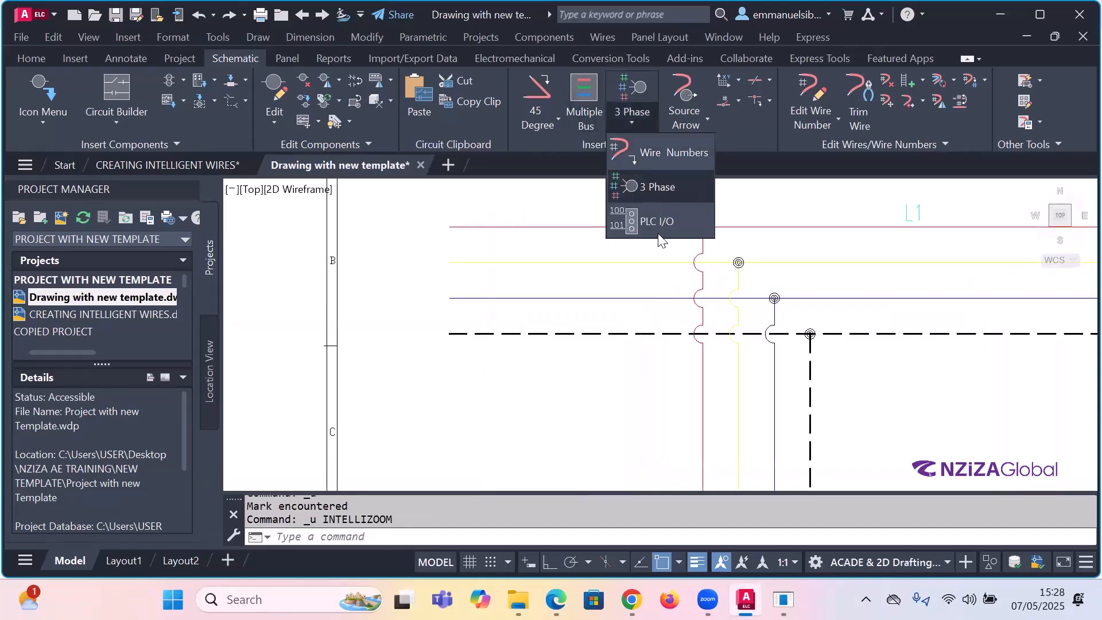
pyautogui.click(647, 196)
pyautogui.click(473, 322)
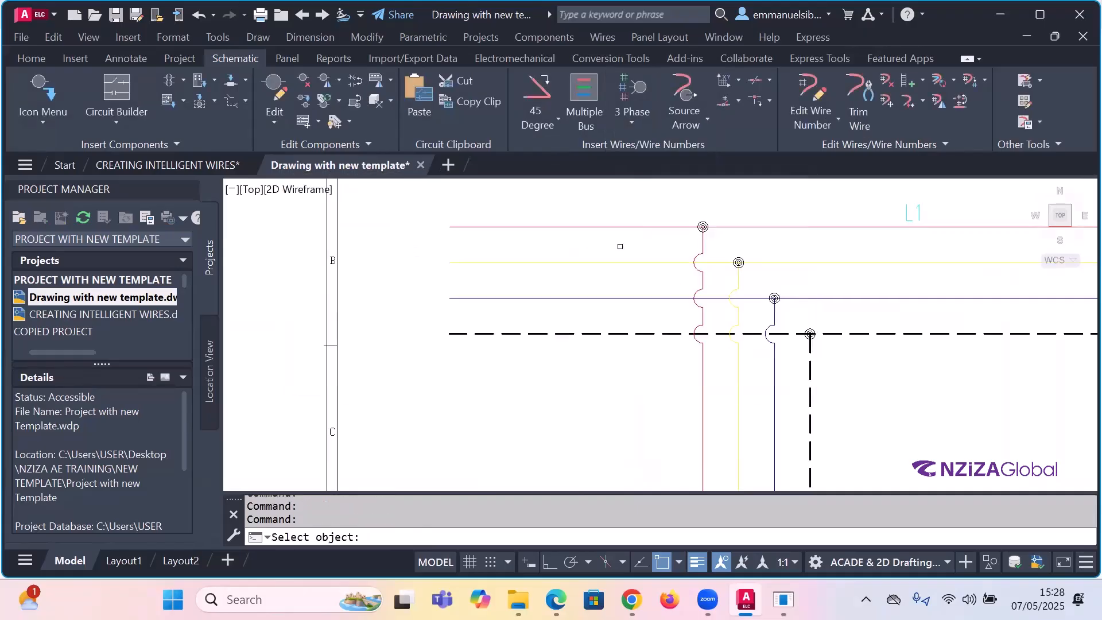
pyautogui.scroll(-2, 798, 235)
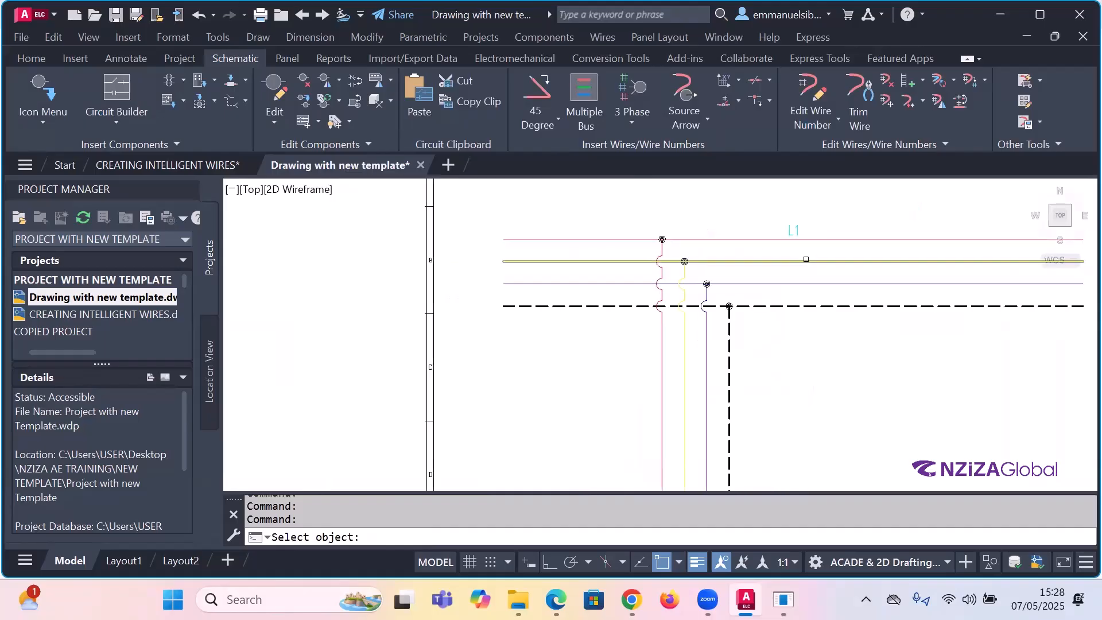
pyautogui.click(797, 238)
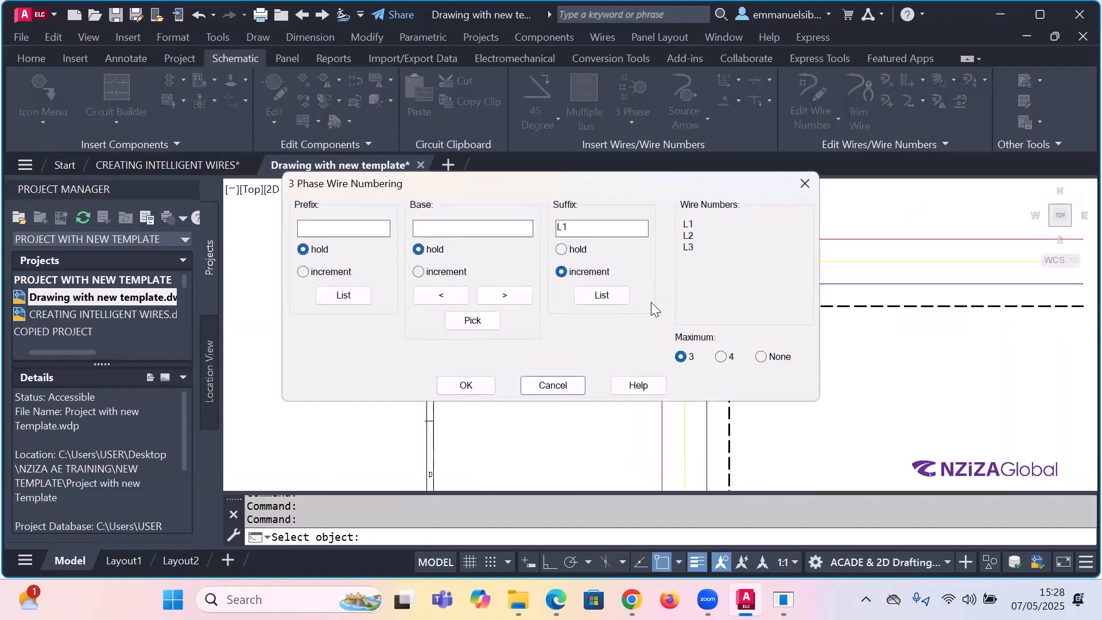
pyautogui.click(601, 230)
pyautogui.click(483, 383)
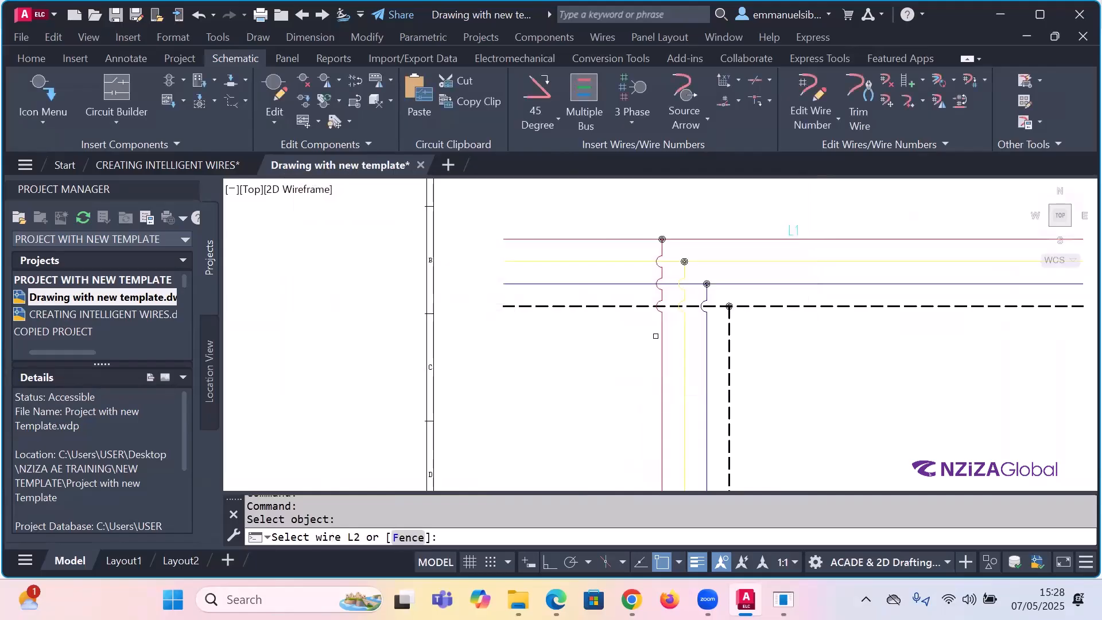
pyautogui.click(799, 262)
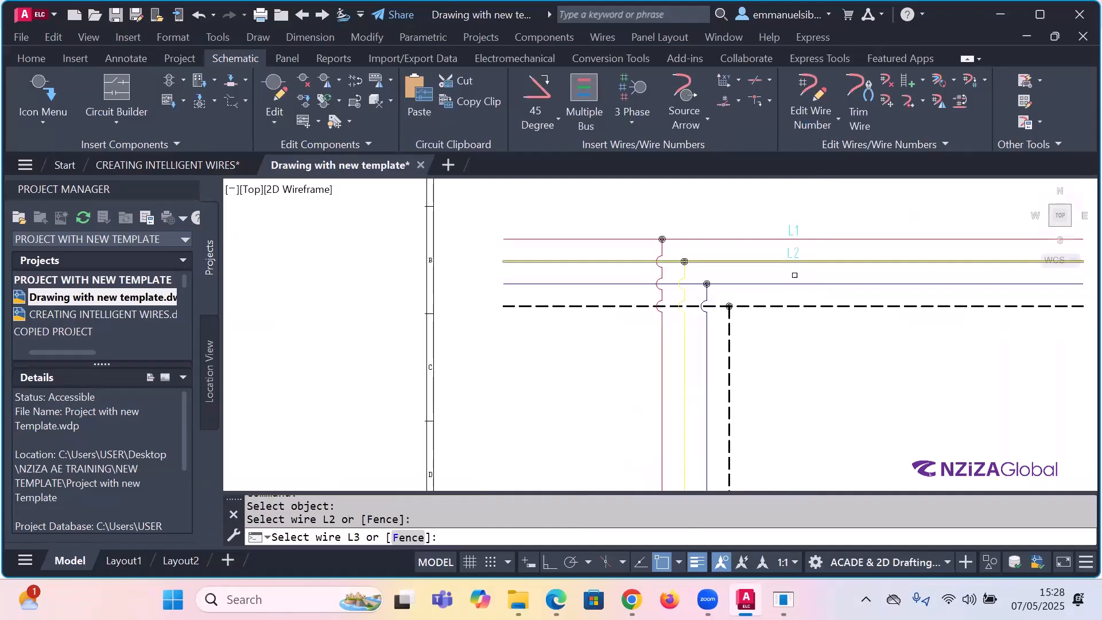
pyautogui.click(795, 284)
pyautogui.click(798, 305)
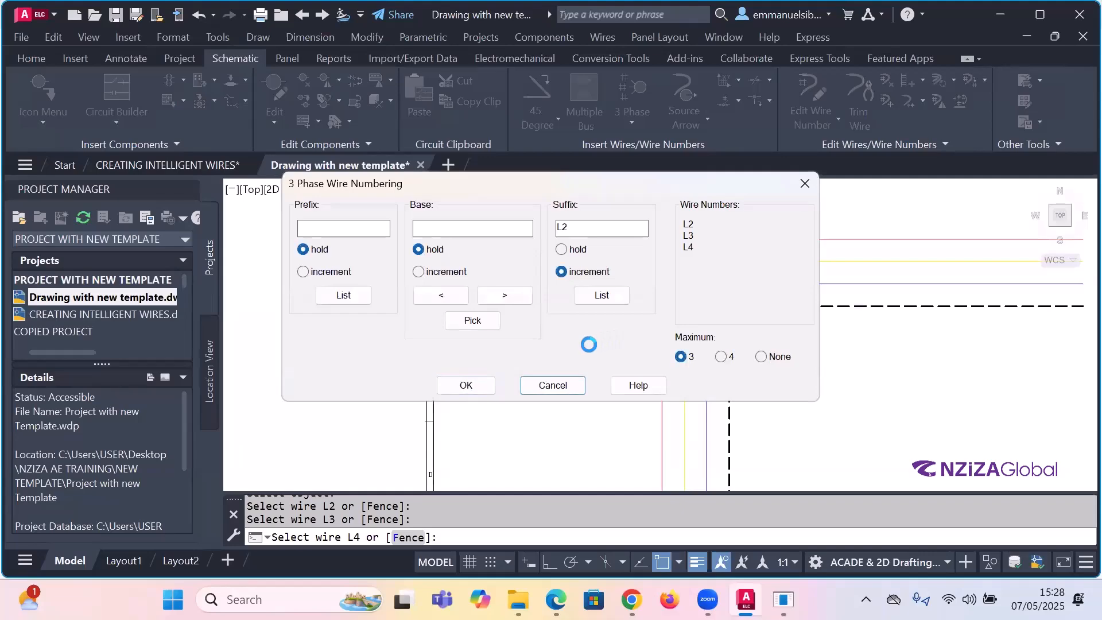
# - Try to renumber the dashed black horizontal wire with 3 Phase wire numbering using suffix N
pyautogui.write('L1')
pyautogui.click(465, 385)
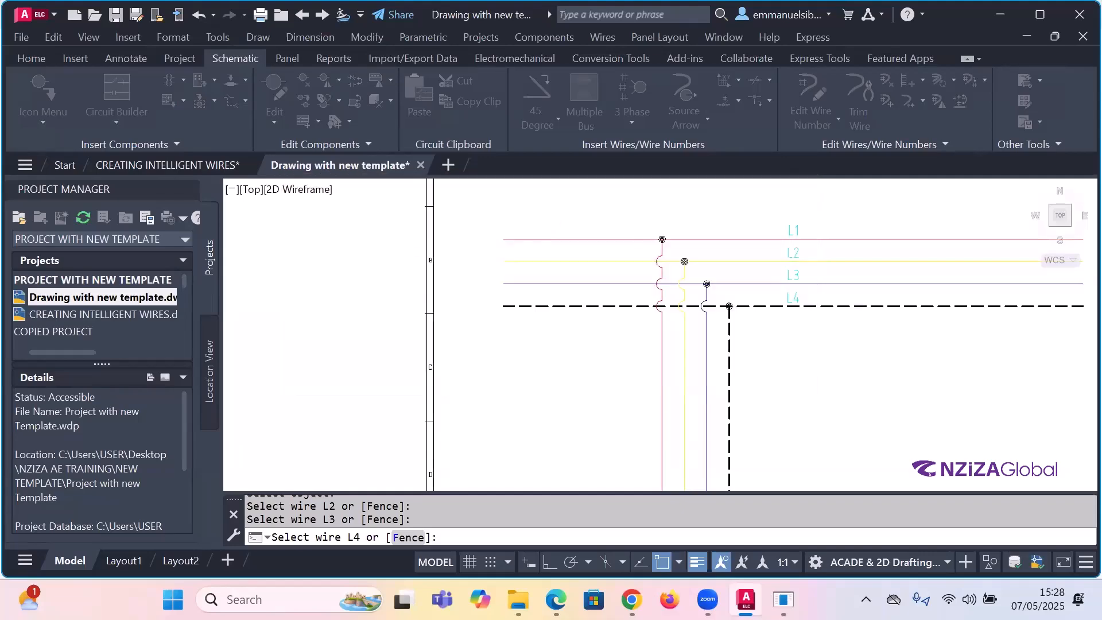
pyautogui.click(797, 301)
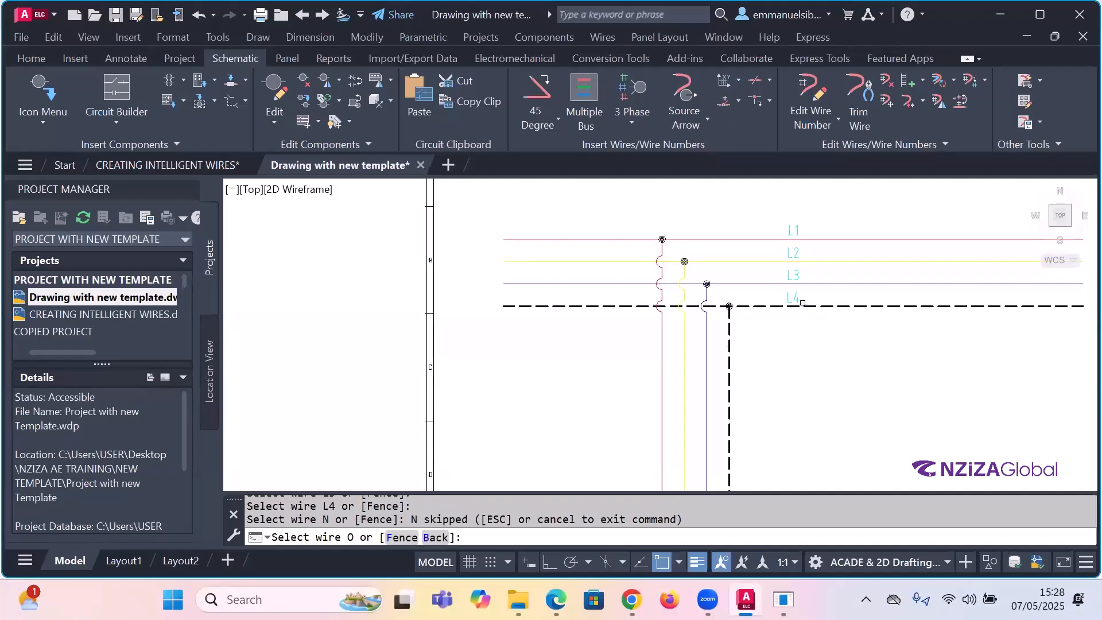
pyautogui.click(801, 307)
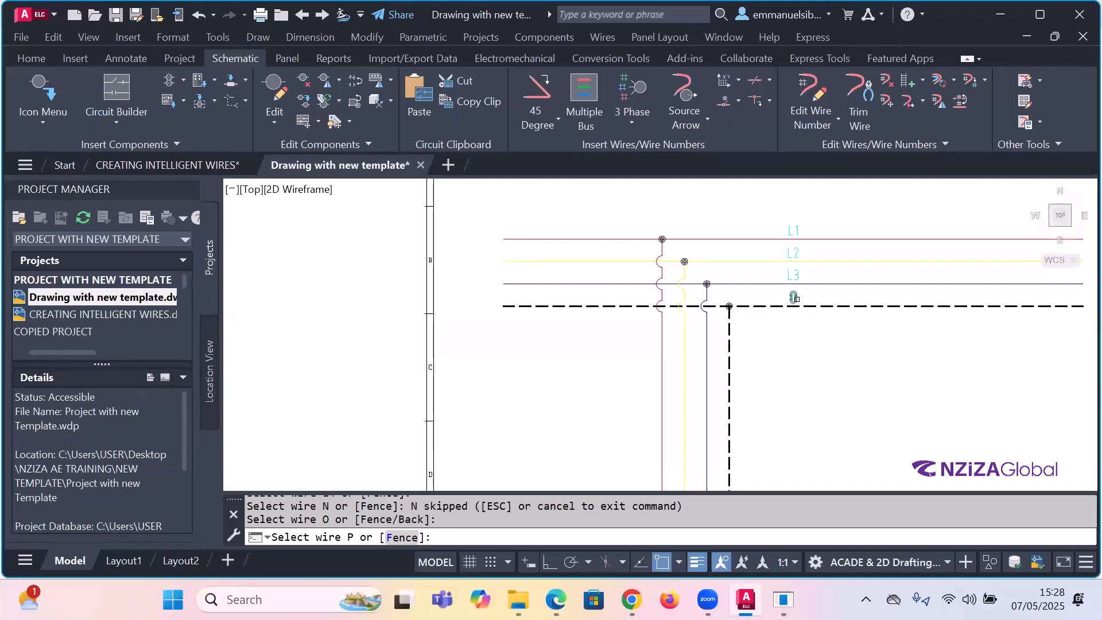
pyautogui.scroll(4, 796, 298)
pyautogui.click(791, 299)
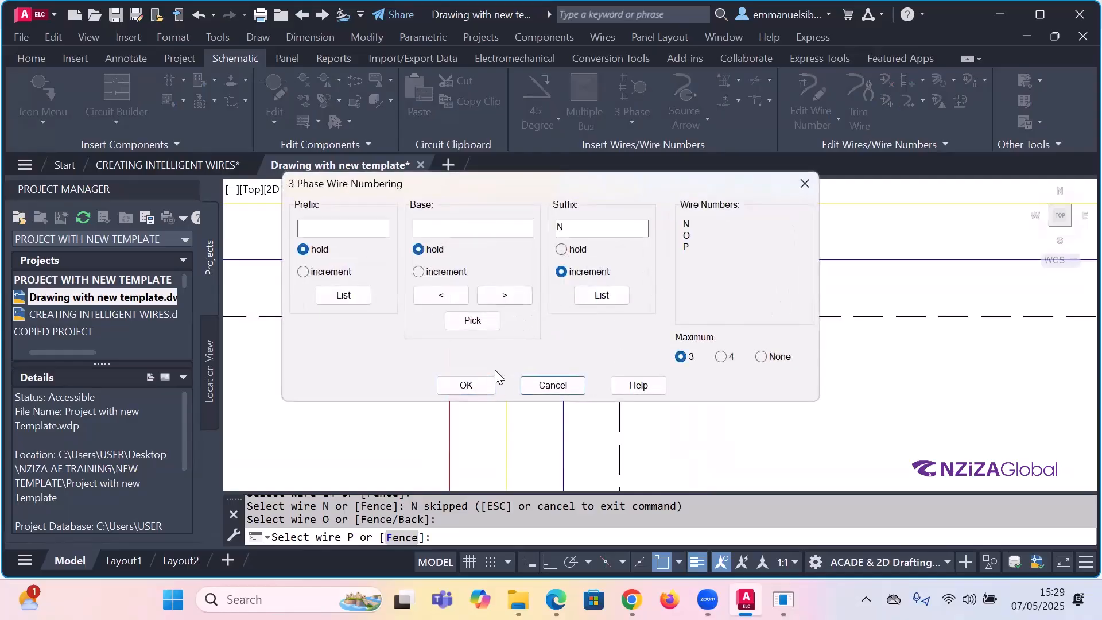
pyautogui.click(572, 387)
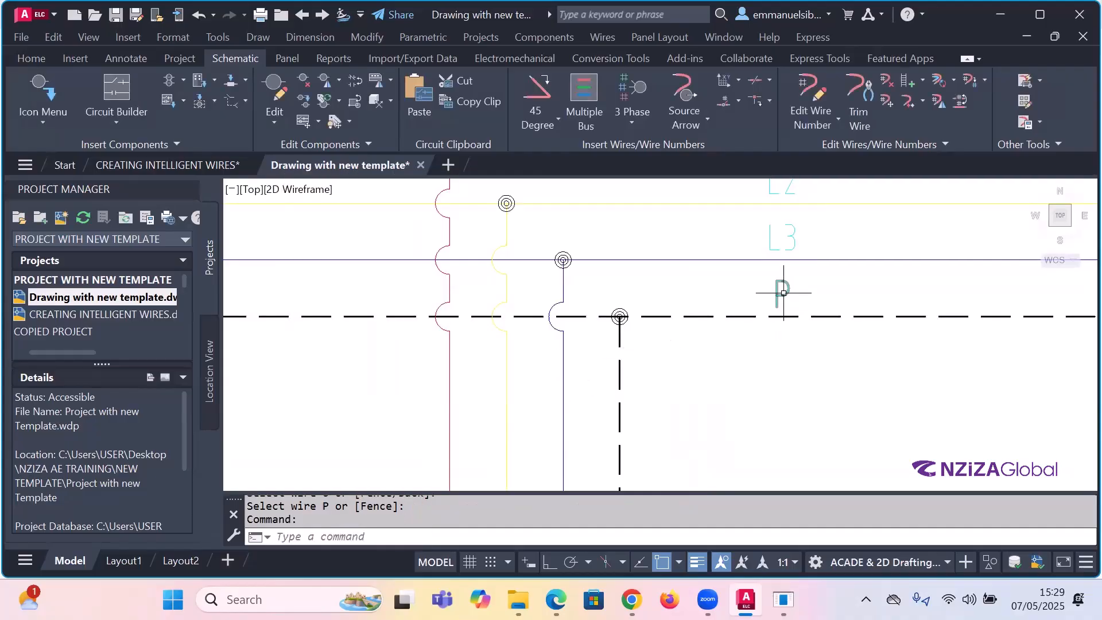
# - Undo the renumbering of the dashed black horizontal wire back to L4
pyautogui.hotkey('ctrl', 'z')
pyautogui.hotkey('ctrl', 'z')
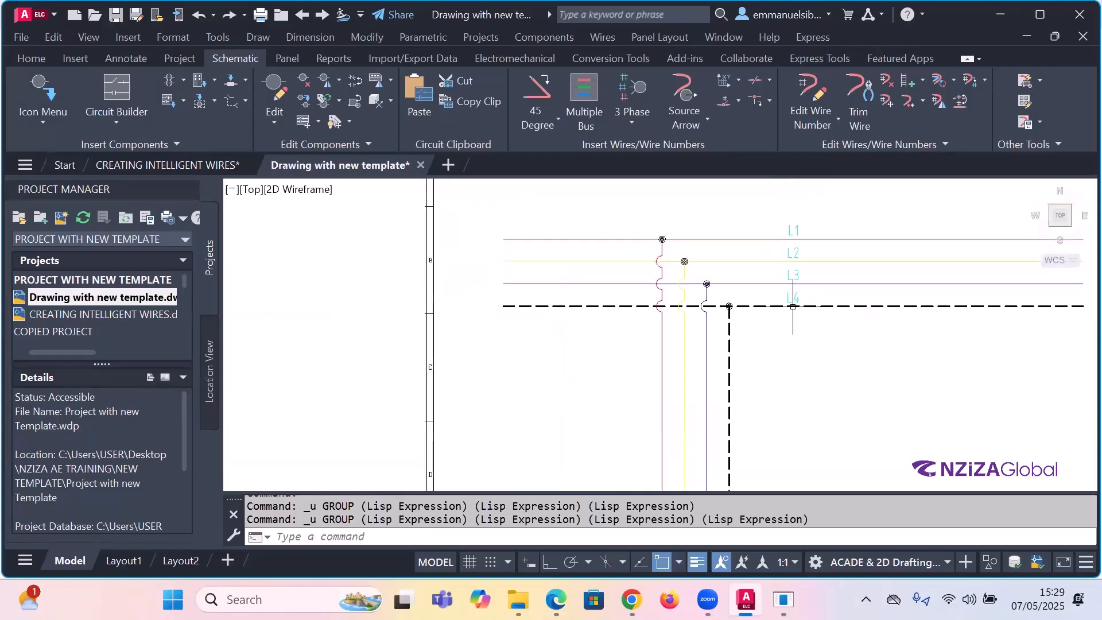
# - Examine the wire numbers on the red, yellow, blue and dashed black horizontal wires
pyautogui.scroll(-2, 818, 313)
pyautogui.scroll(2, 798, 292)
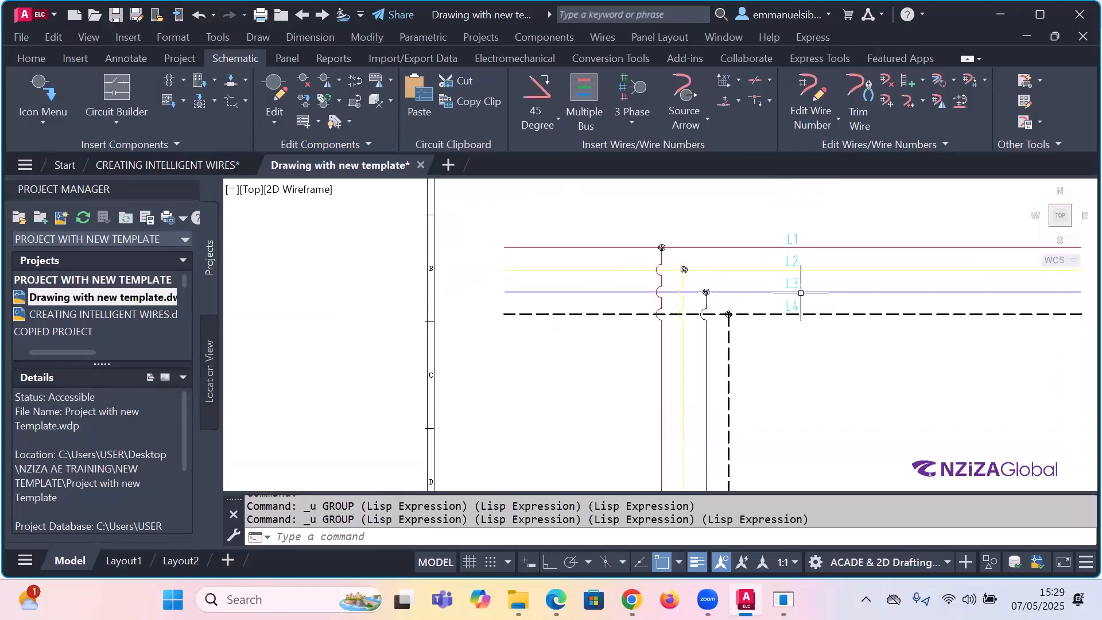
pyautogui.scroll(2, 839, 266)
pyautogui.scroll(-2, 720, 238)
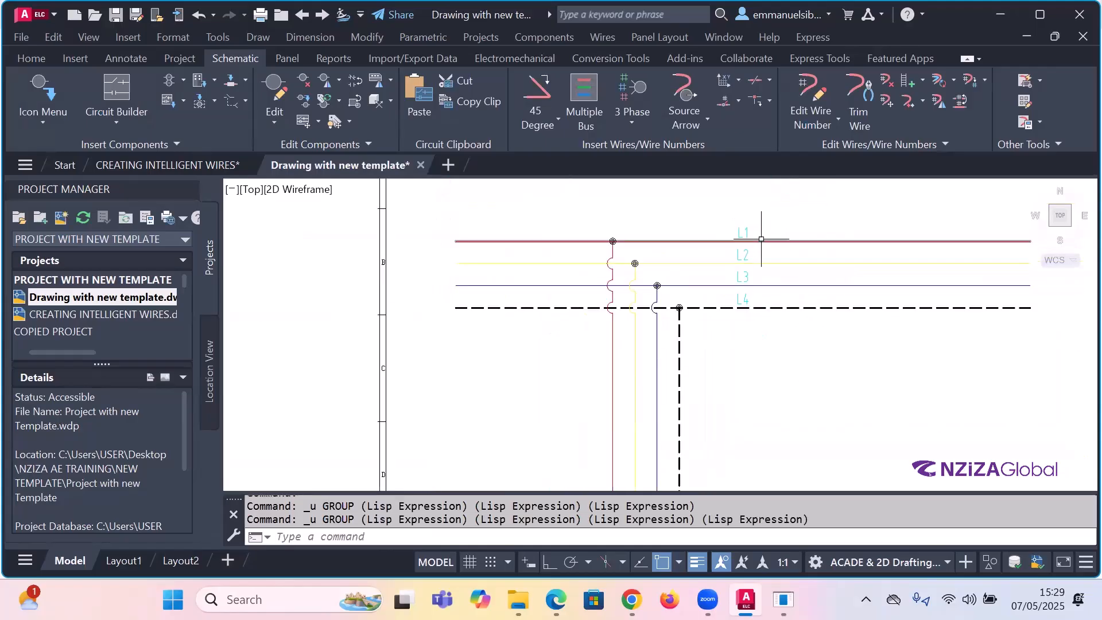
pyautogui.scroll(2, 732, 221)
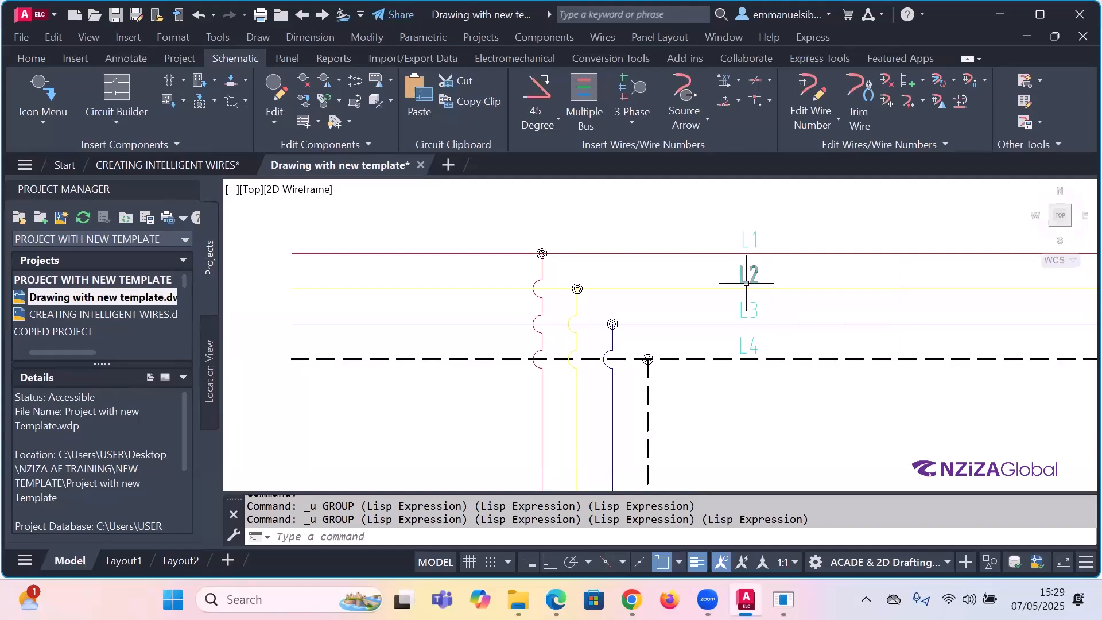
pyautogui.scroll(2, 748, 289)
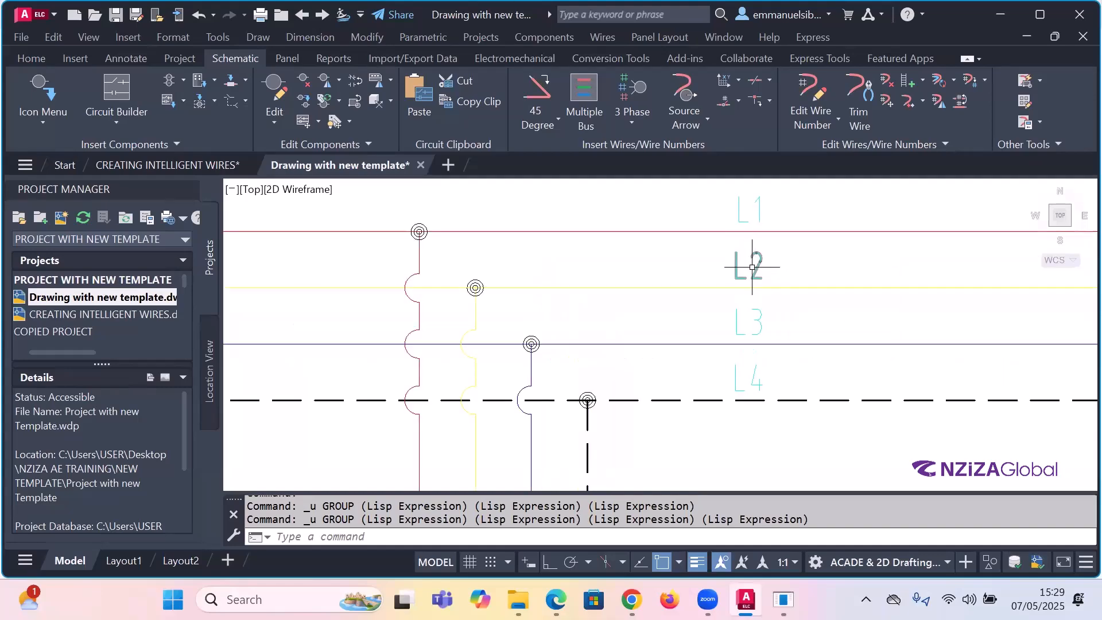
pyautogui.scroll(-2, 769, 304)
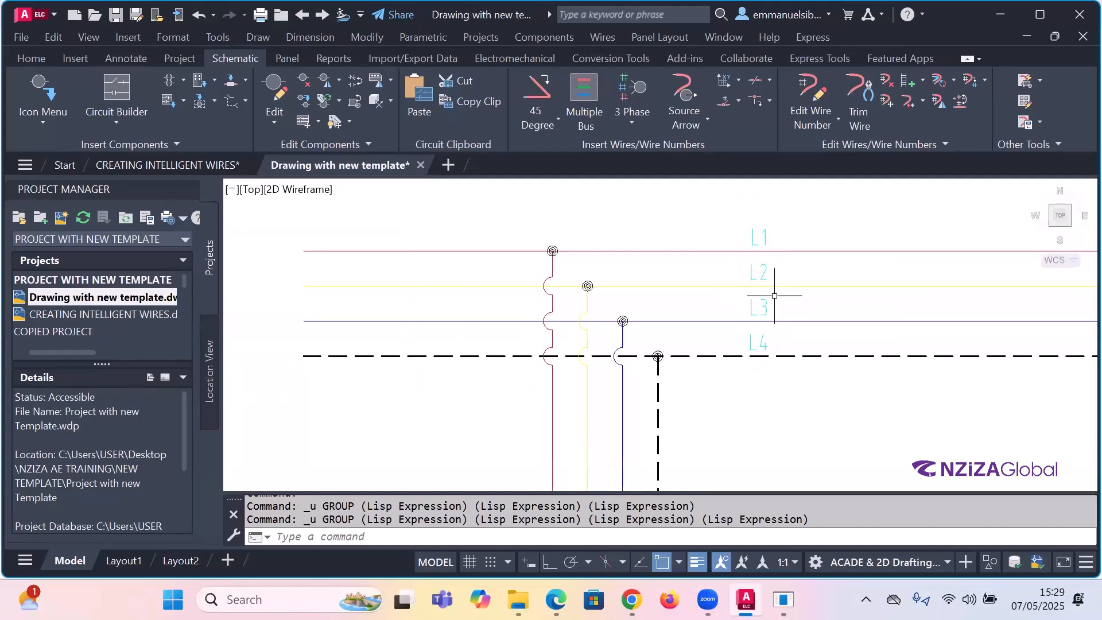
pyautogui.scroll(2, 761, 345)
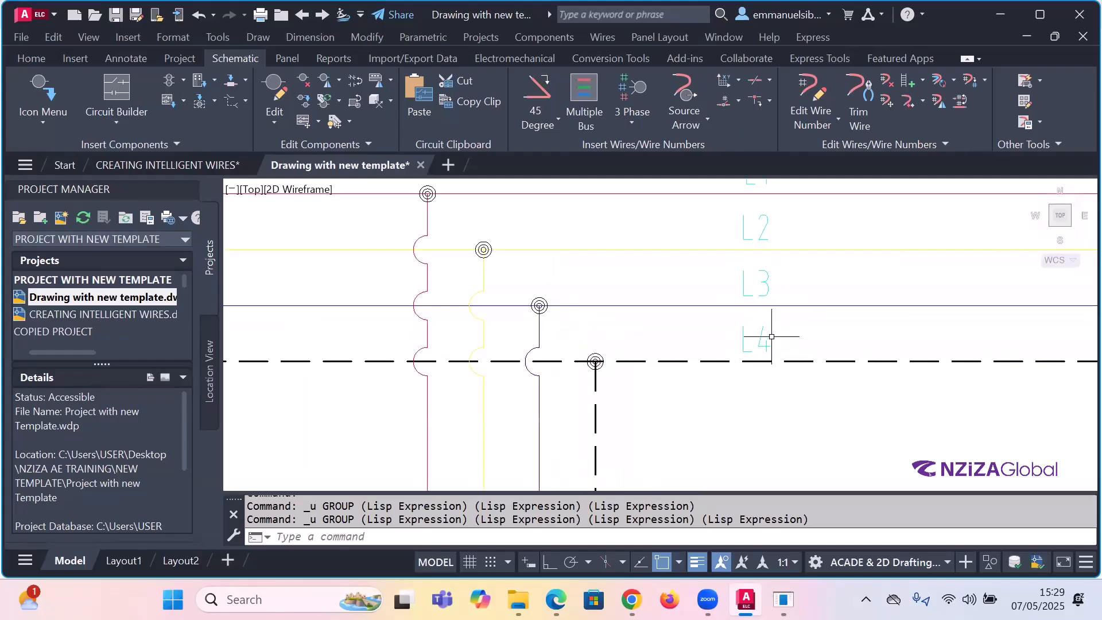
# - Try to move wire number L1 toward the left end of the red horizontal wire using Move Wire Number
pyautogui.scroll(-4, 773, 334)
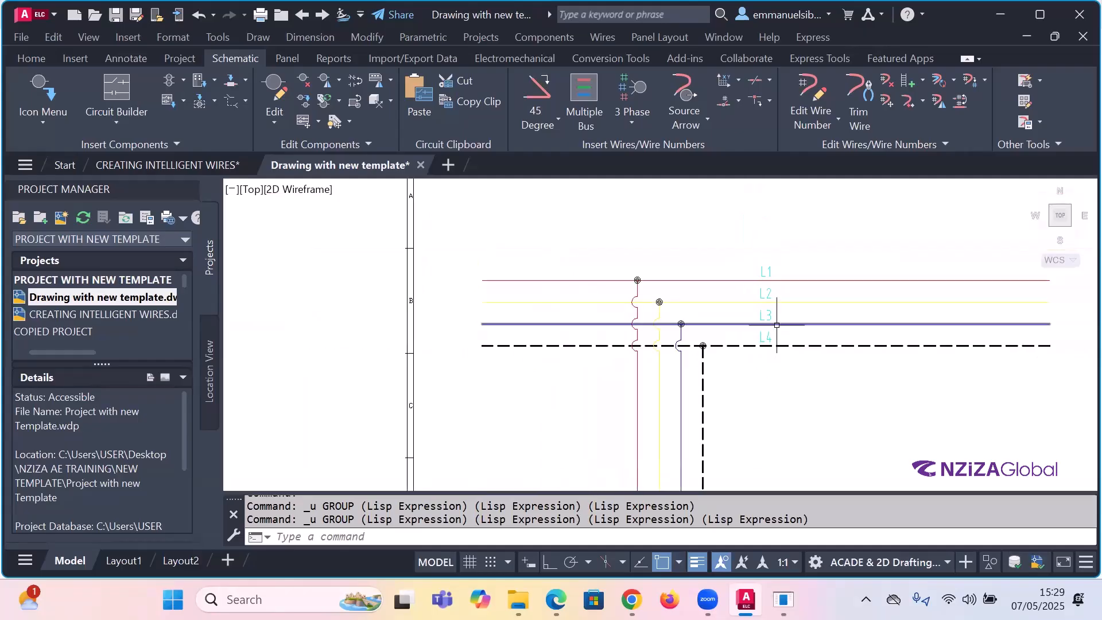
pyautogui.scroll(2, 775, 301)
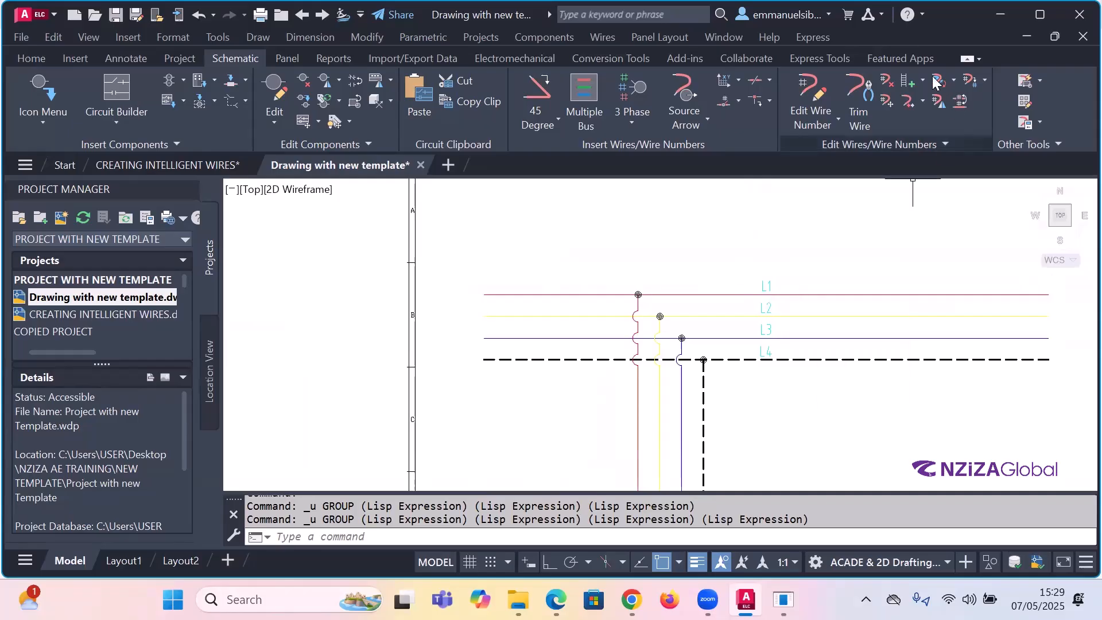
pyautogui.click(890, 105)
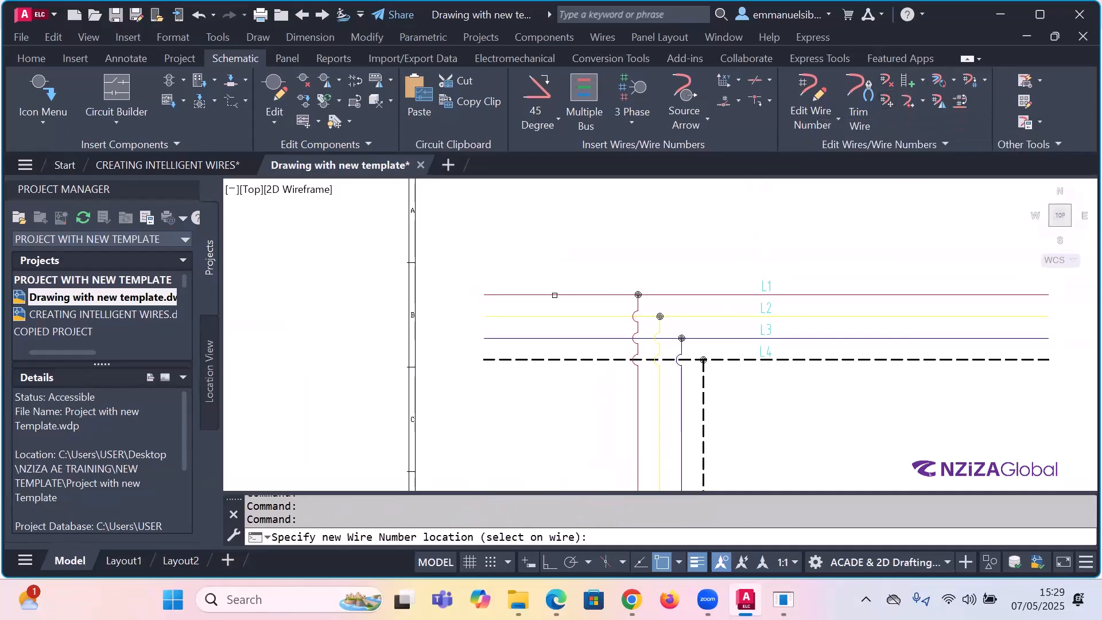
pyautogui.click(555, 295)
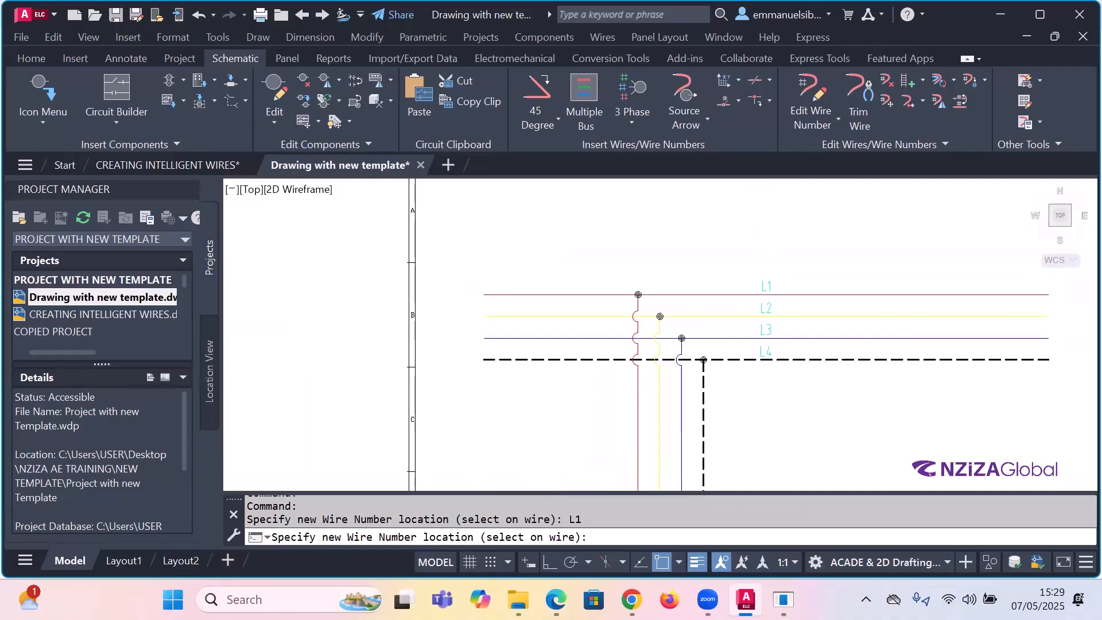
pyautogui.click(502, 295)
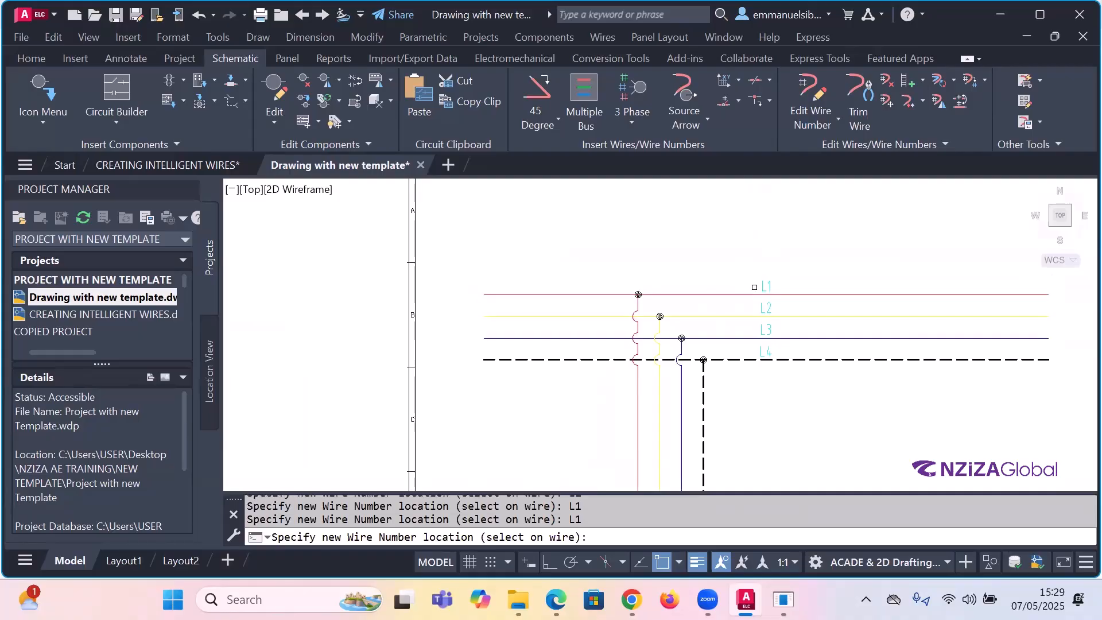
pyautogui.click(765, 285)
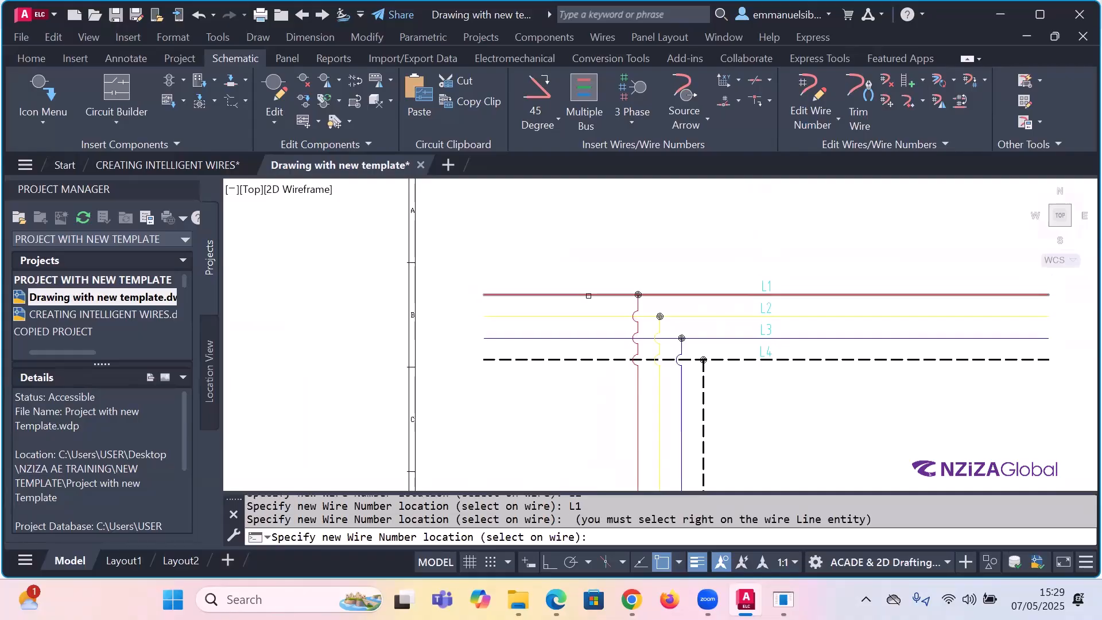
pyautogui.press('Return')
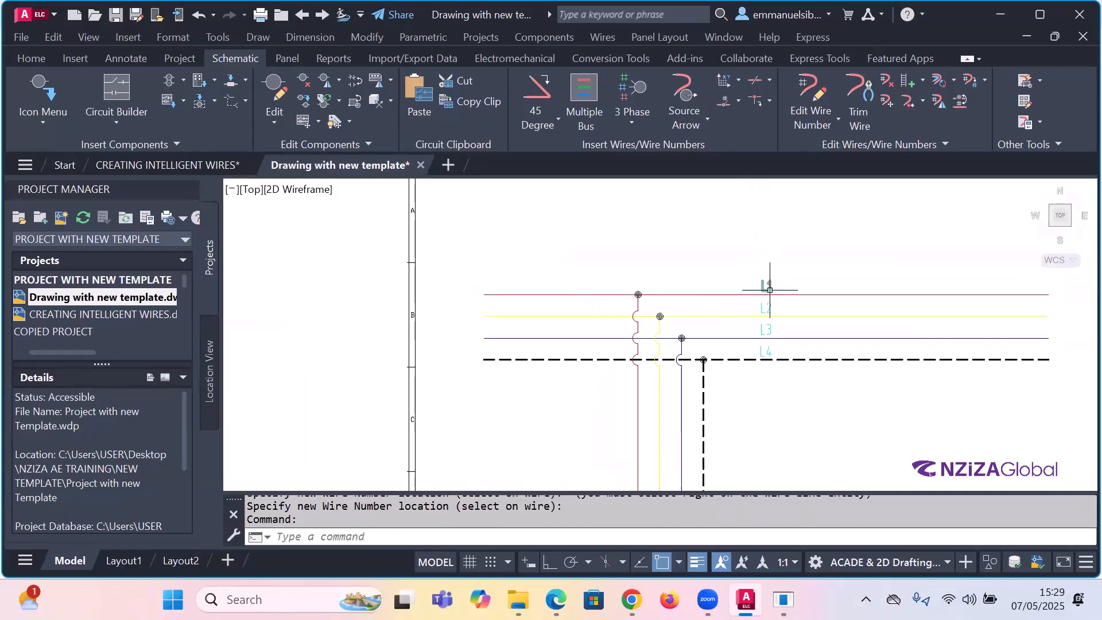
pyautogui.press('Escape')
# - Try to reposition wire number L1 on the red horizontal wire directly below its label
pyautogui.scroll(2, 776, 286)
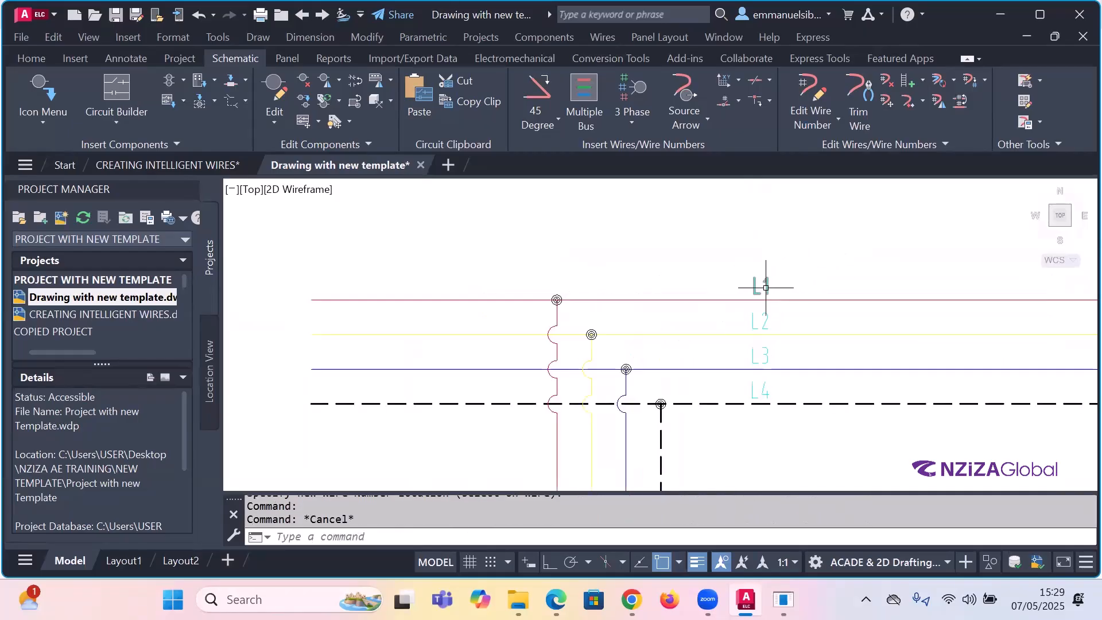
pyautogui.click(888, 101)
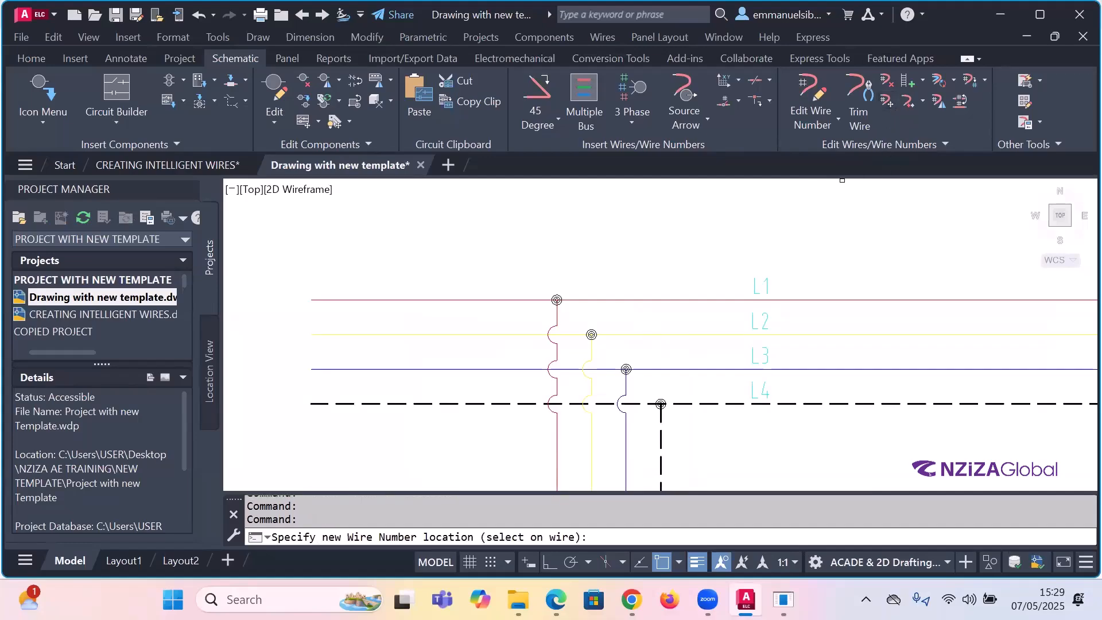
pyautogui.click(753, 301)
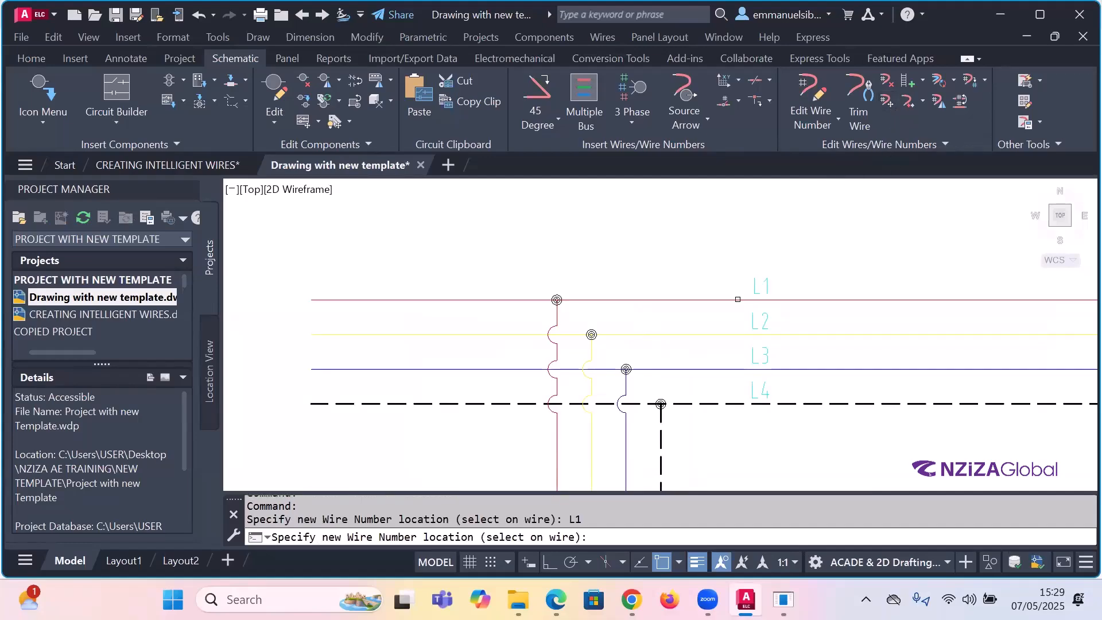
pyautogui.press('Return')
pyautogui.press('Escape')
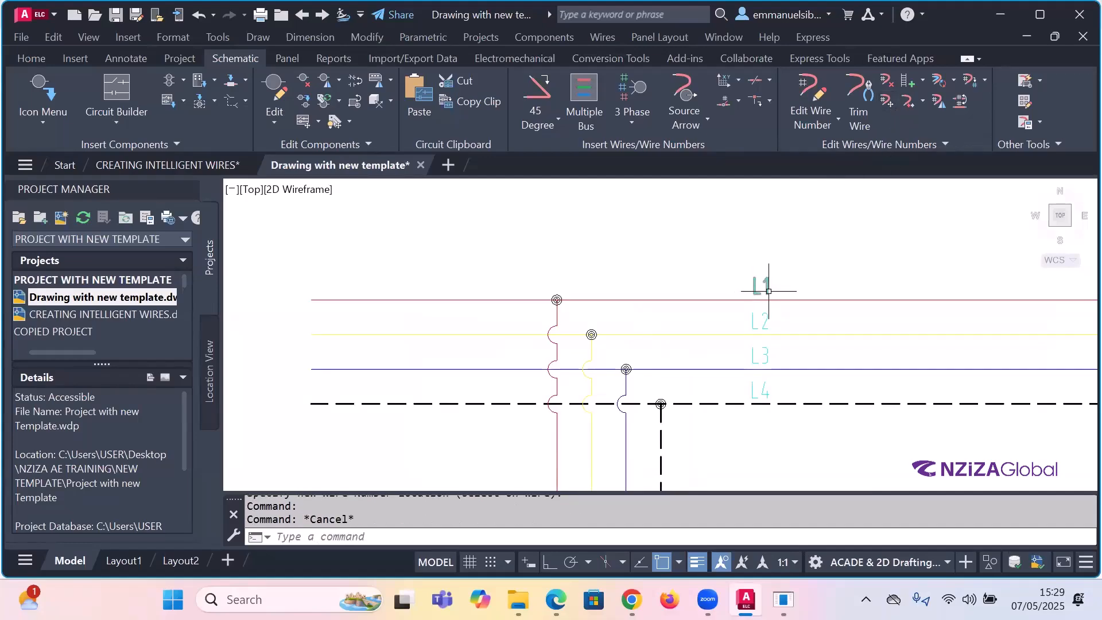
# - Draw a small horizontal rectangle in the empty space to the right of the drawing frame
pyautogui.scroll(-4, 764, 307)
pyautogui.moveTo(1056, 331); pyautogui.dragTo(906, 315, button='middle')
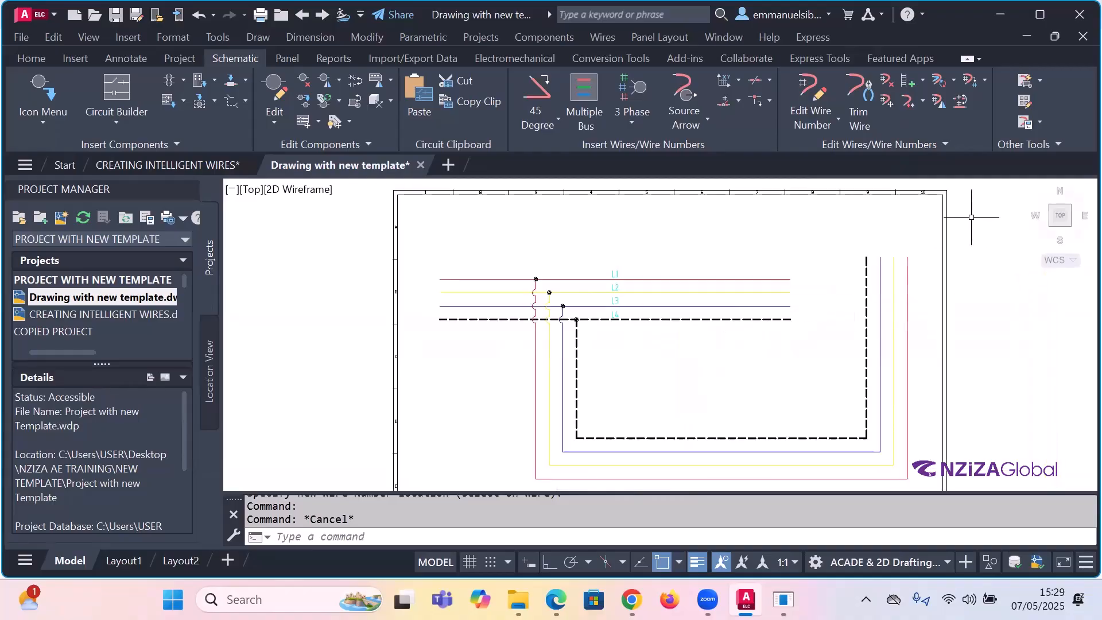
pyautogui.scroll(-2, 600, 269)
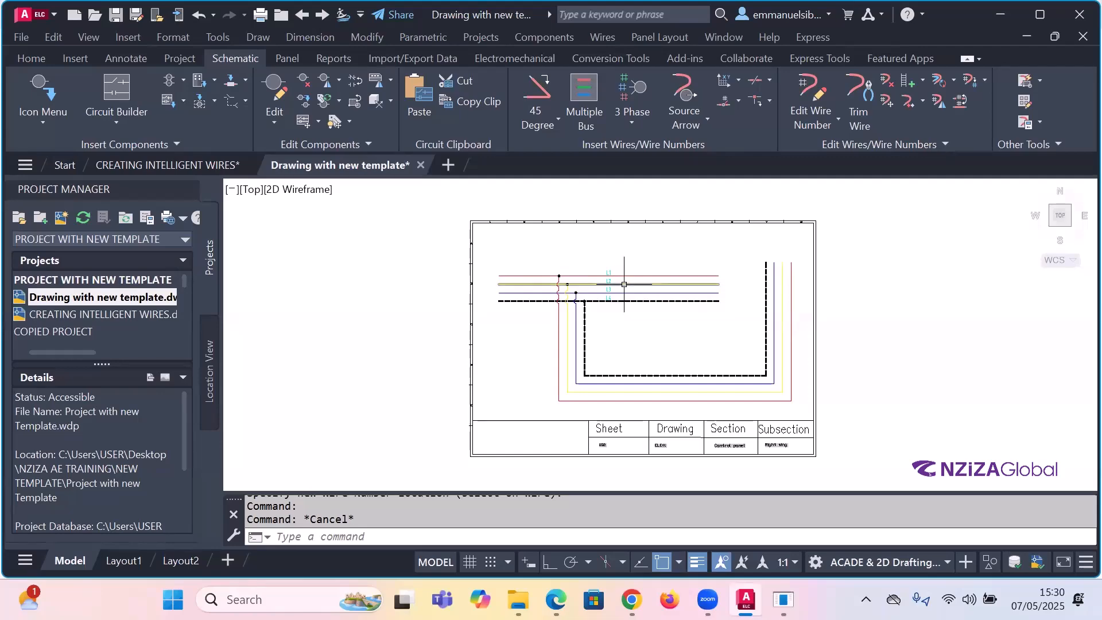
pyautogui.scroll(-2, 536, 290)
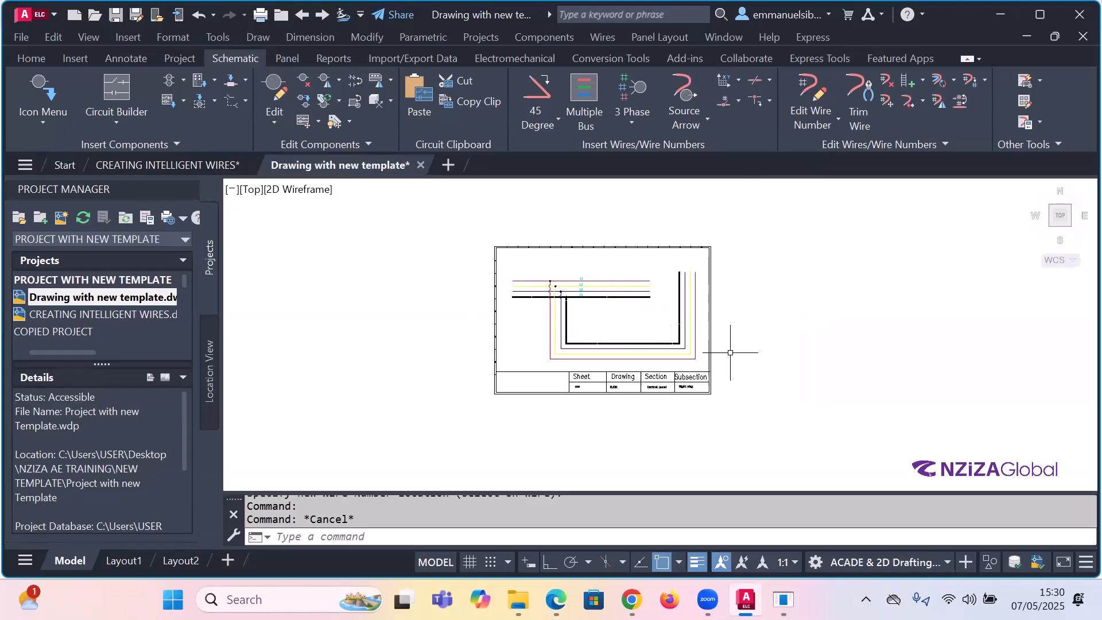
pyautogui.scroll(-2, 558, 396)
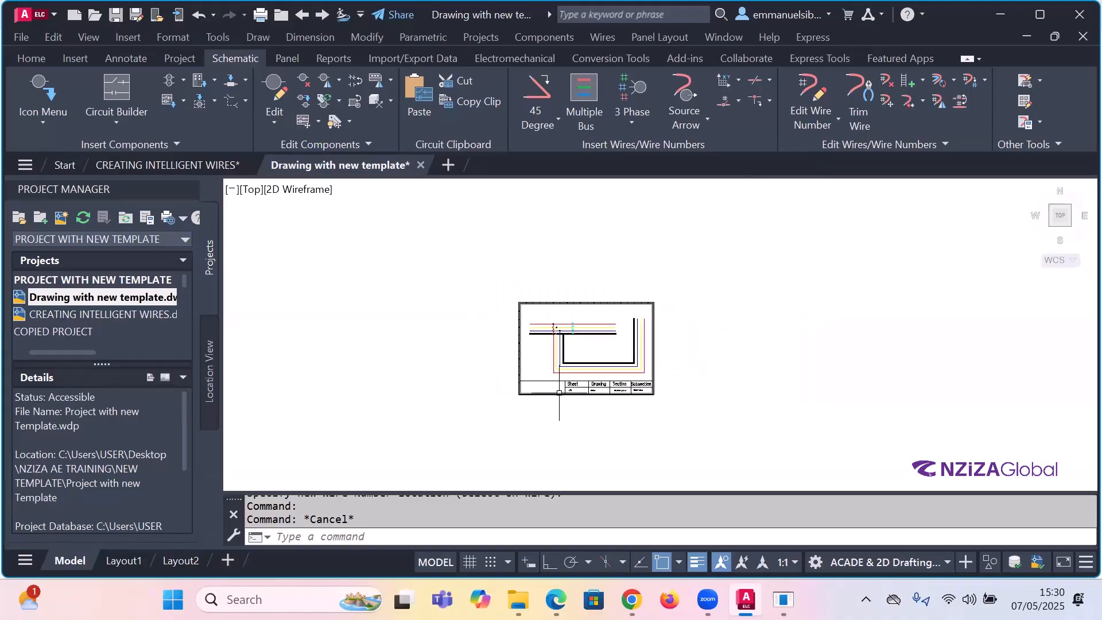
pyautogui.scroll(2, 754, 383)
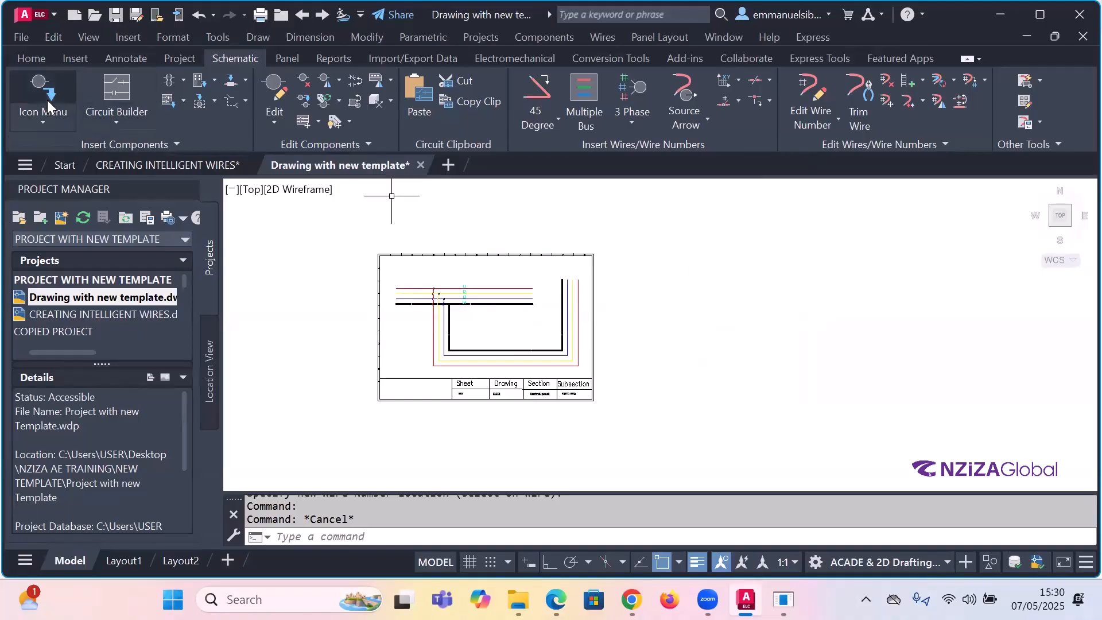
pyautogui.click(35, 58)
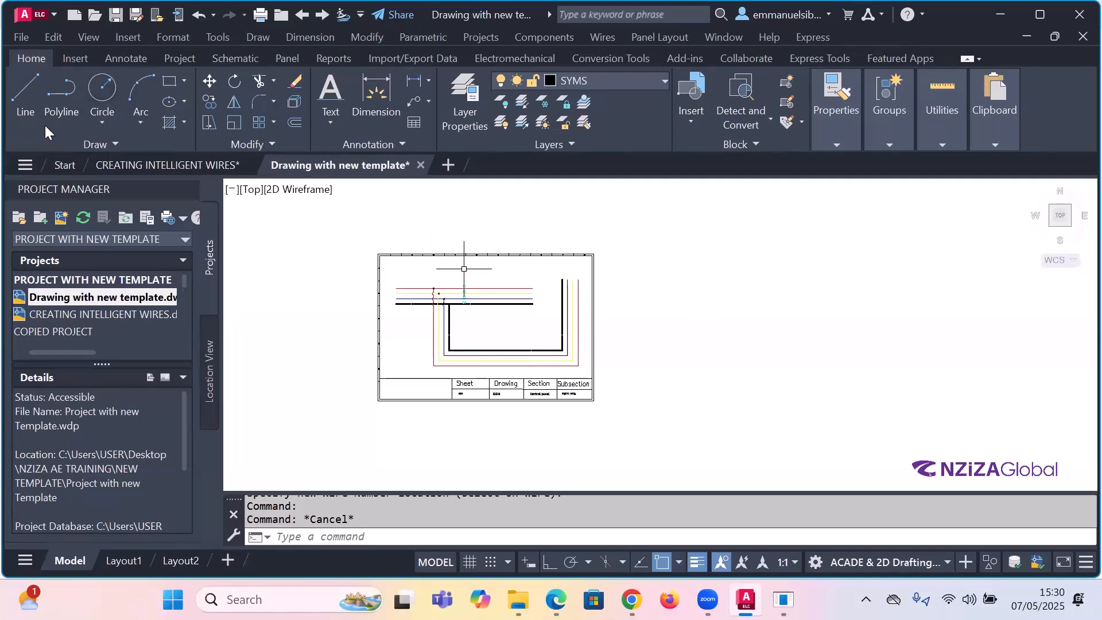
pyautogui.click(169, 81)
pyautogui.click(702, 303)
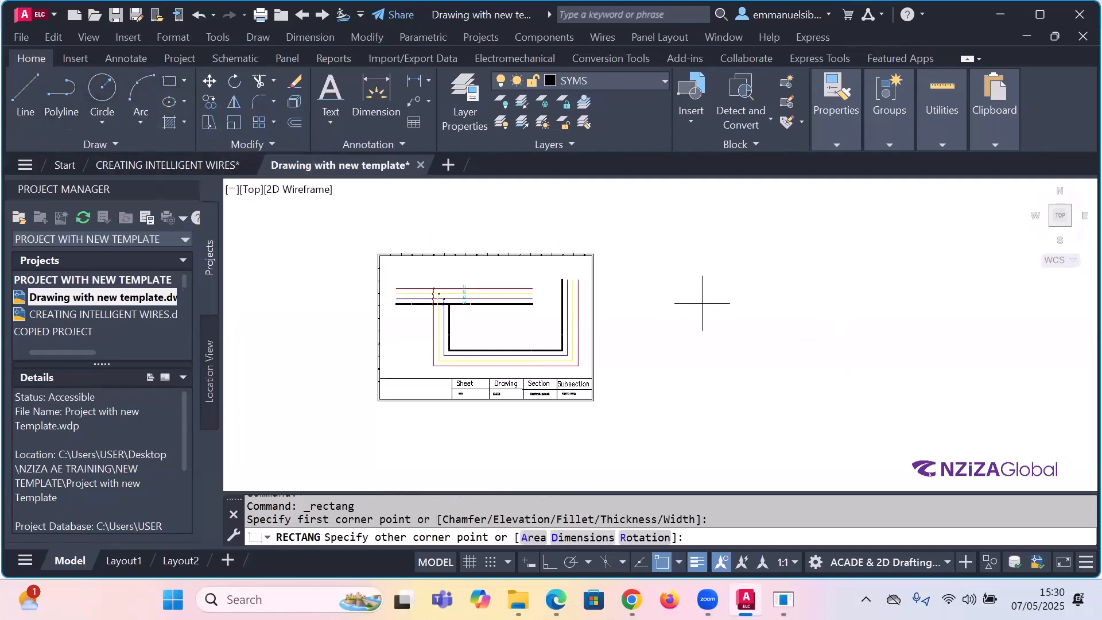
pyautogui.click(743, 323)
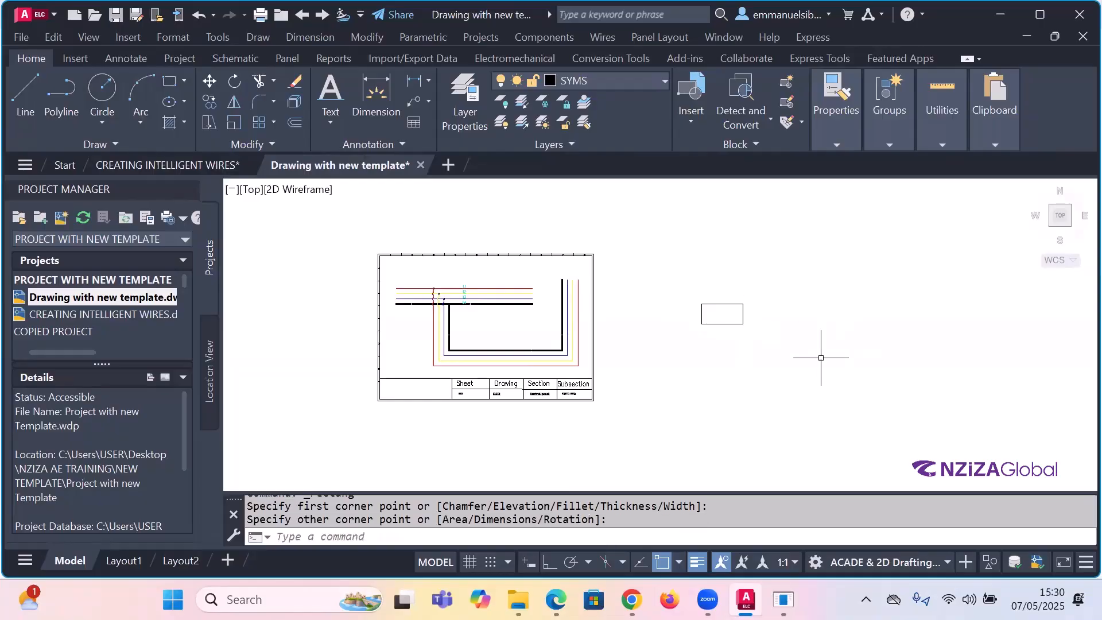
# - Draw a horizontal line about 34.5 units long outward from the midpoint of the rectangle's right edge, with ortho mode on
pyautogui.scroll(2, 760, 320)
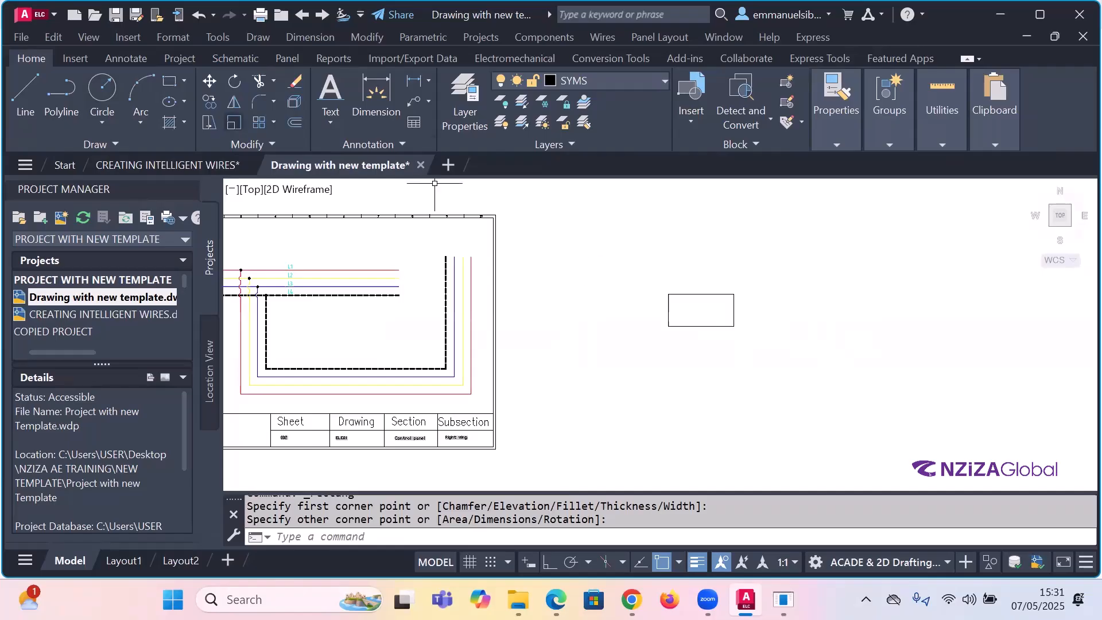
pyautogui.scroll(-3, 704, 290)
pyautogui.scroll(2, 717, 290)
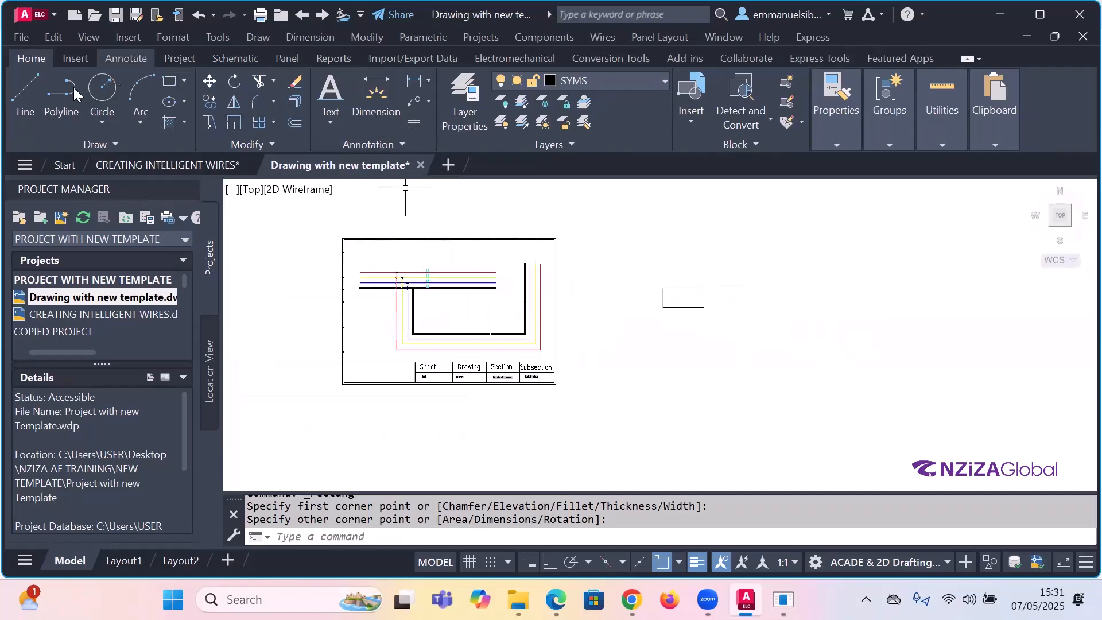
pyautogui.click(23, 95)
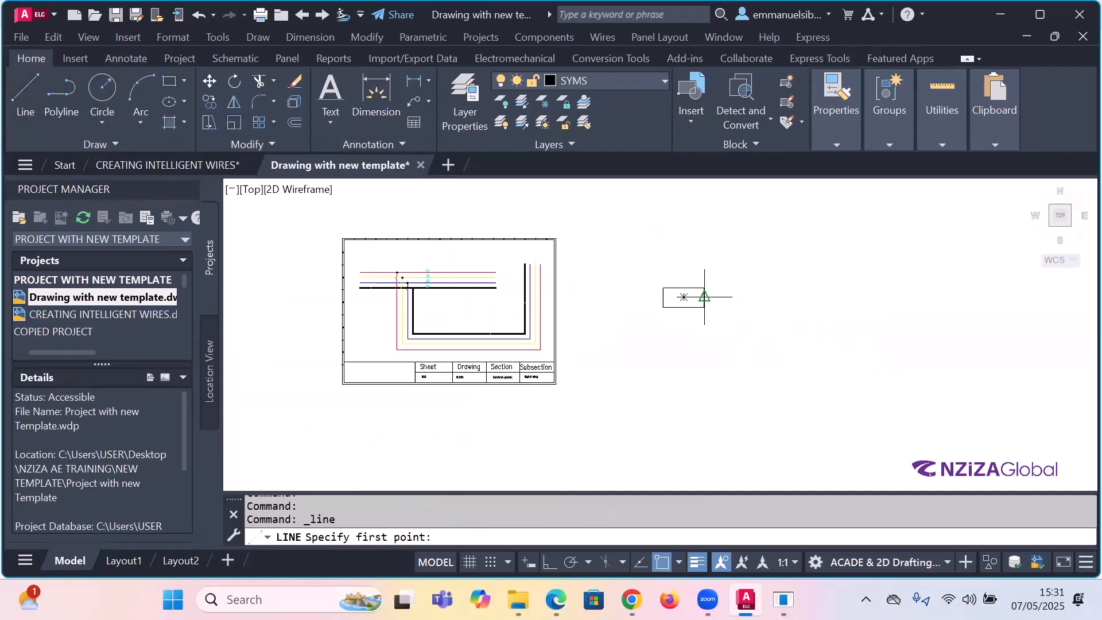
pyautogui.click(704, 297)
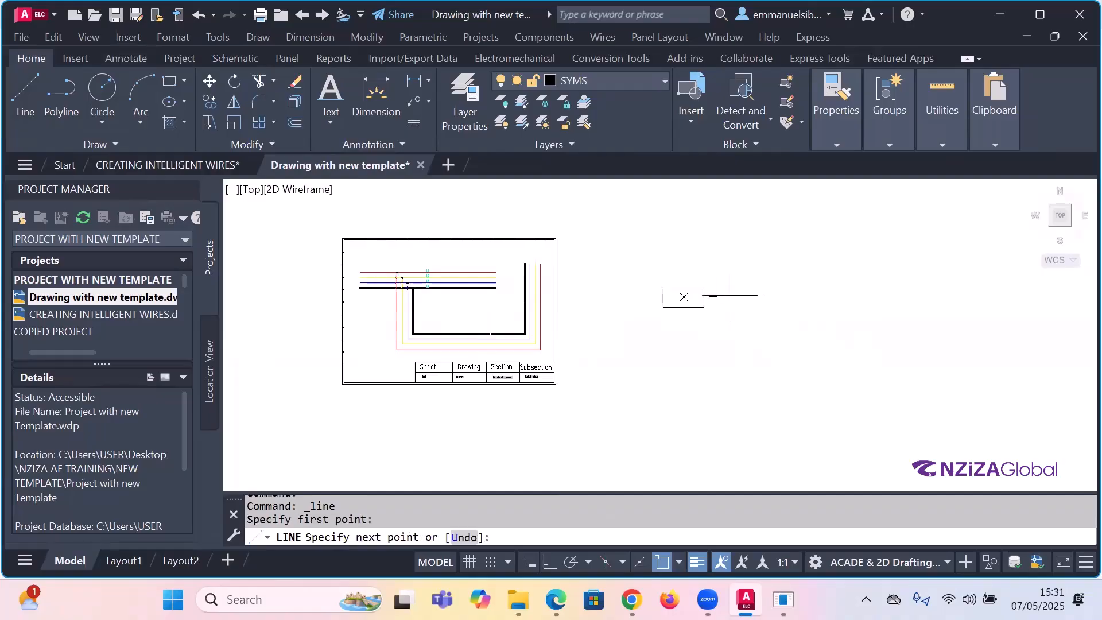
pyautogui.press('F8')
pyautogui.scroll(1, 729, 295)
pyautogui.scroll(2, 729, 295)
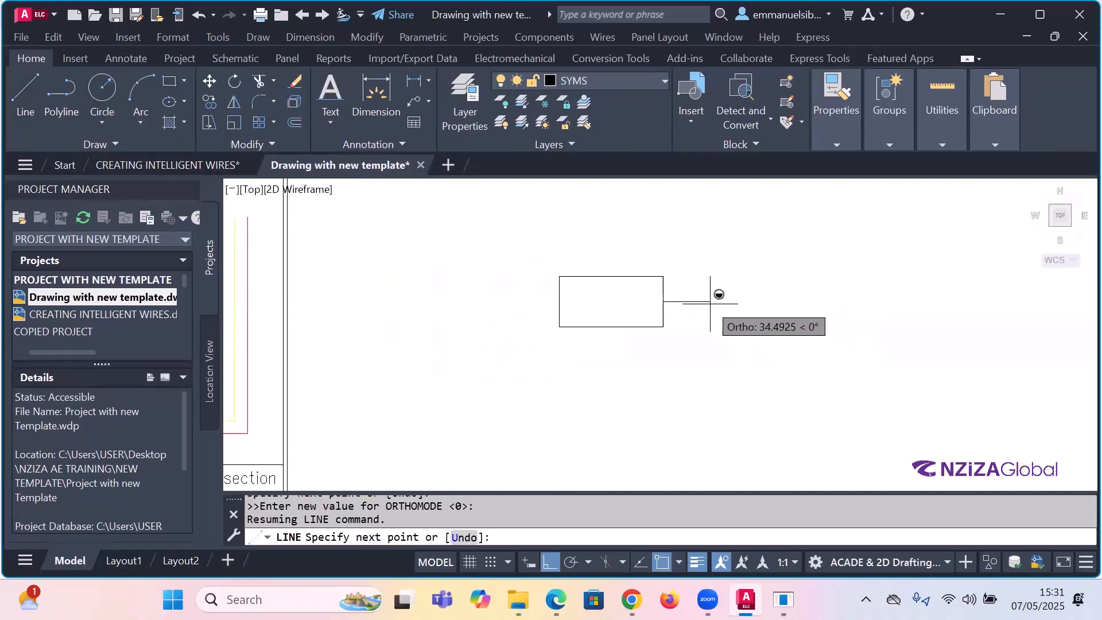
pyautogui.click(710, 304)
pyautogui.press('Escape')
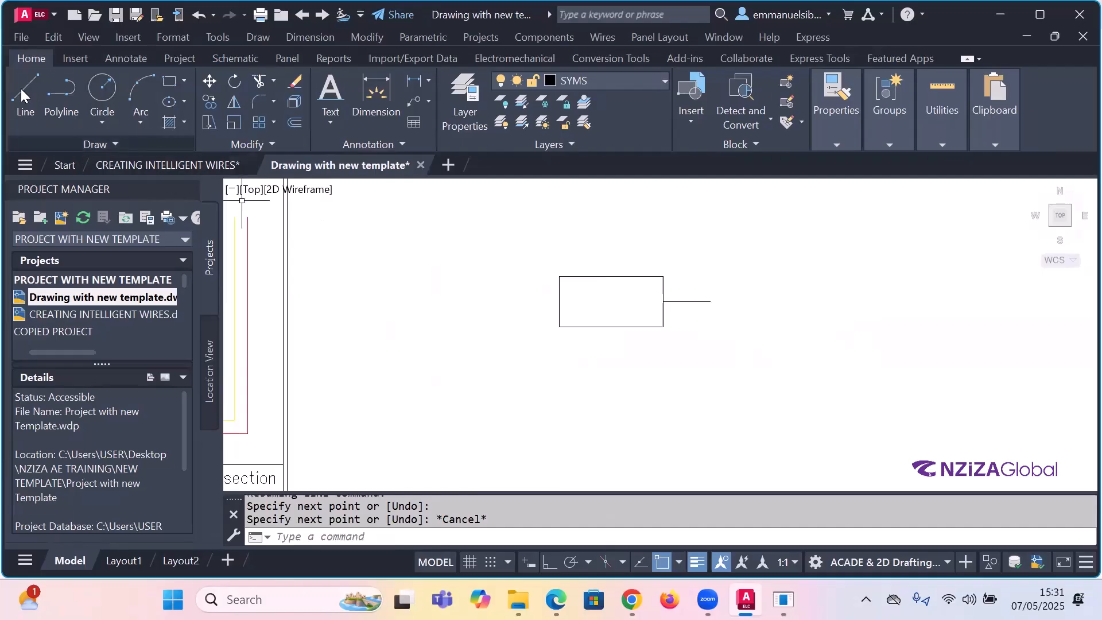
# - Draw a short horizontal line outward from the midpoint of the rectangle's left edge
pyautogui.press('Return')
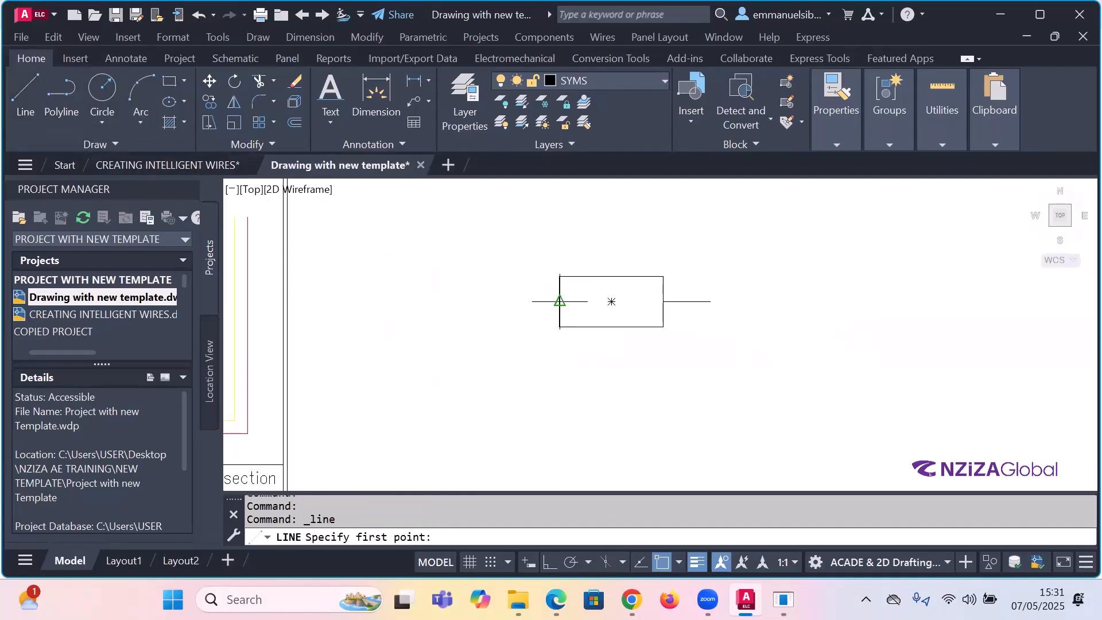
pyautogui.click(559, 302)
pyautogui.press('F8')
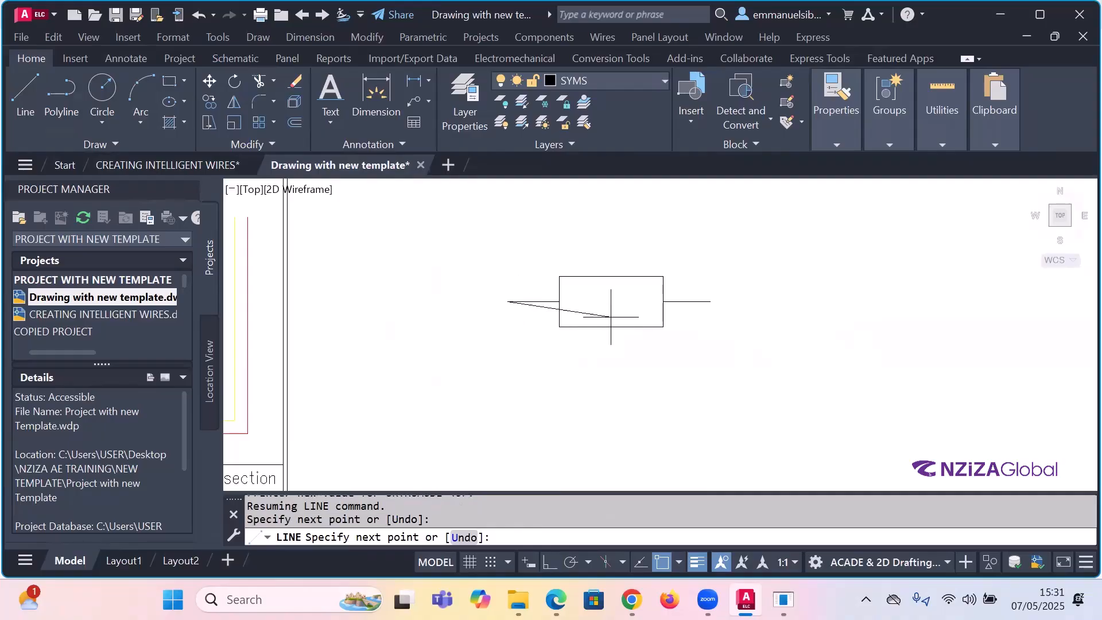
pyautogui.press('Escape')
# - Set the current linetype to DASHED for a new line
pyautogui.scroll(-3, 643, 314)
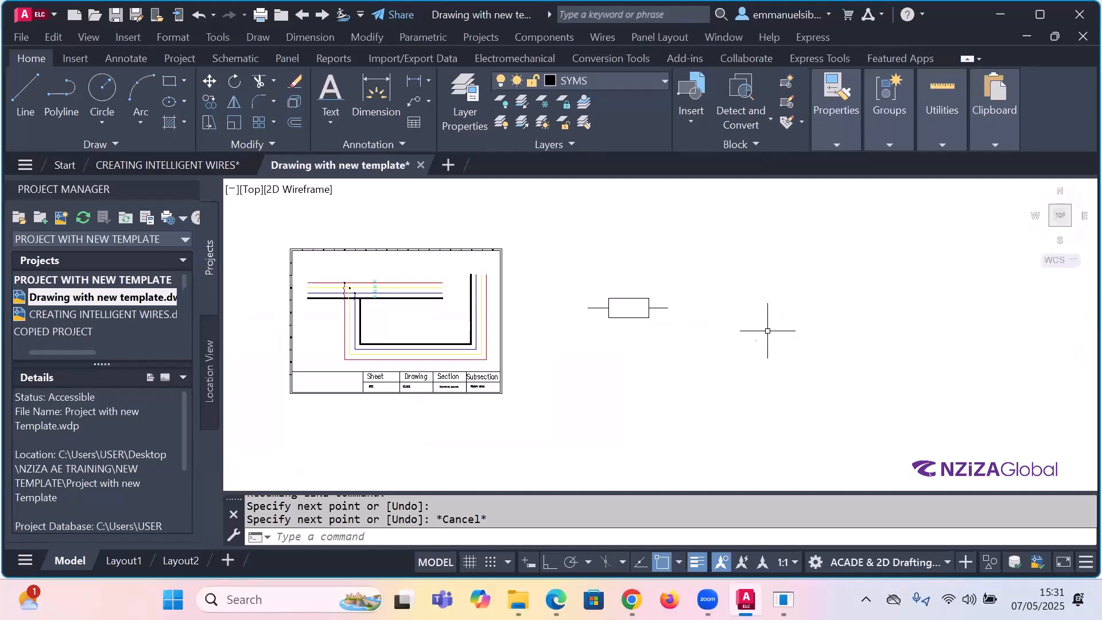
pyautogui.click(25, 93)
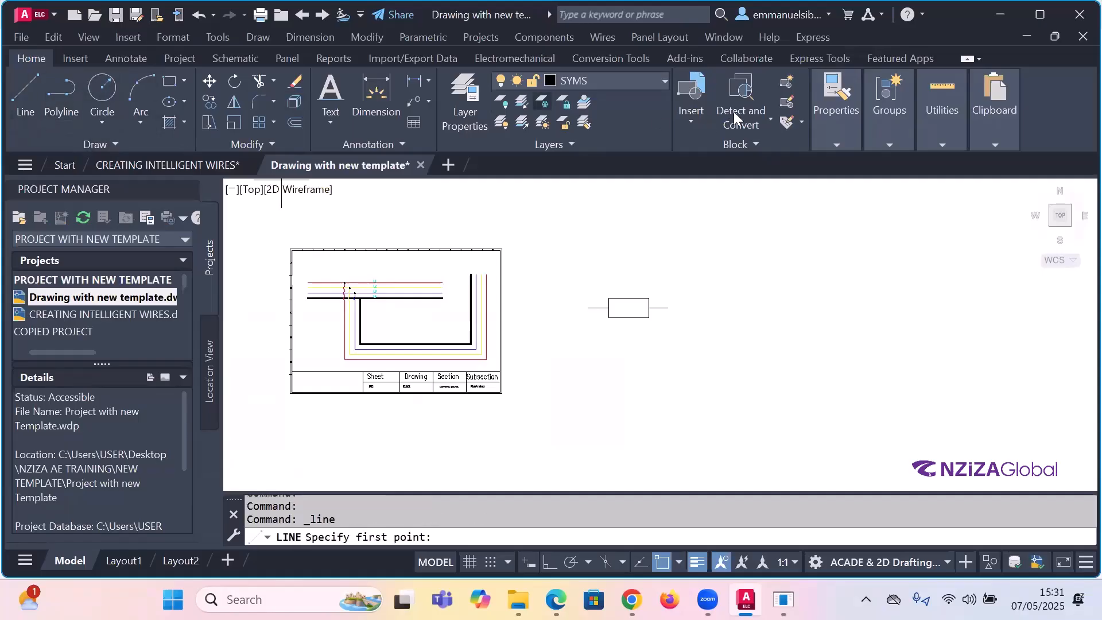
pyautogui.click(839, 129)
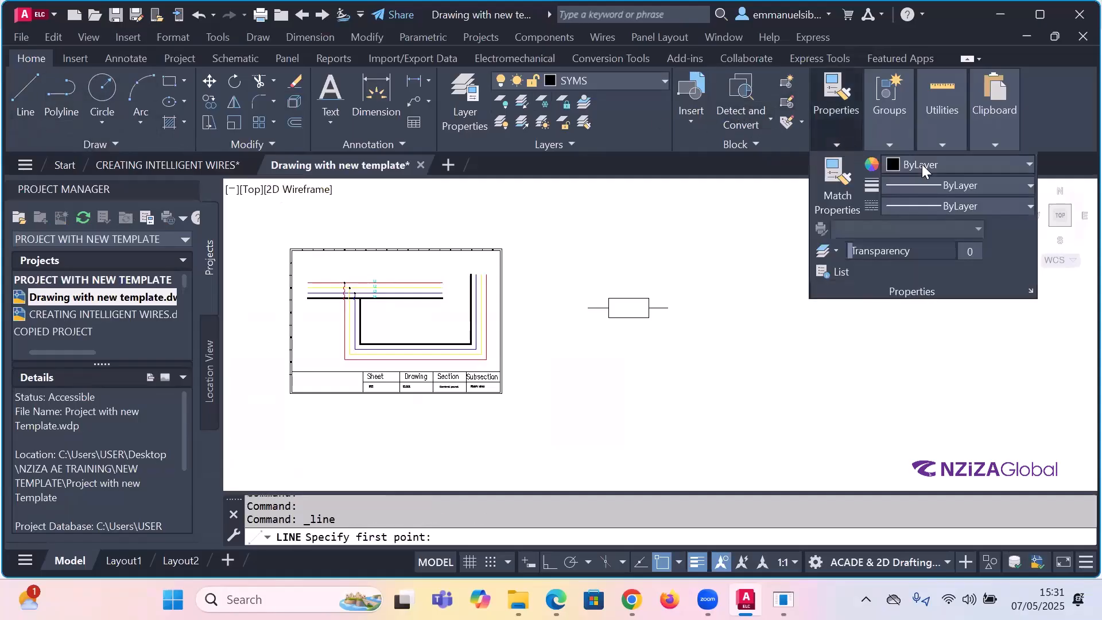
pyautogui.click(924, 188)
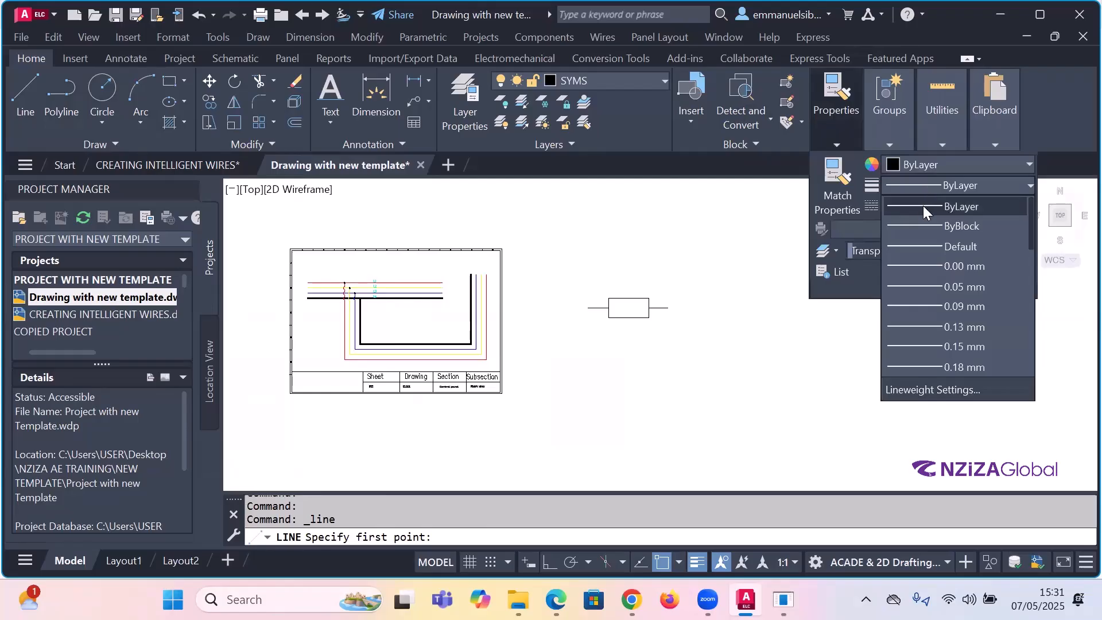
pyautogui.click(923, 206)
pyautogui.click(923, 207)
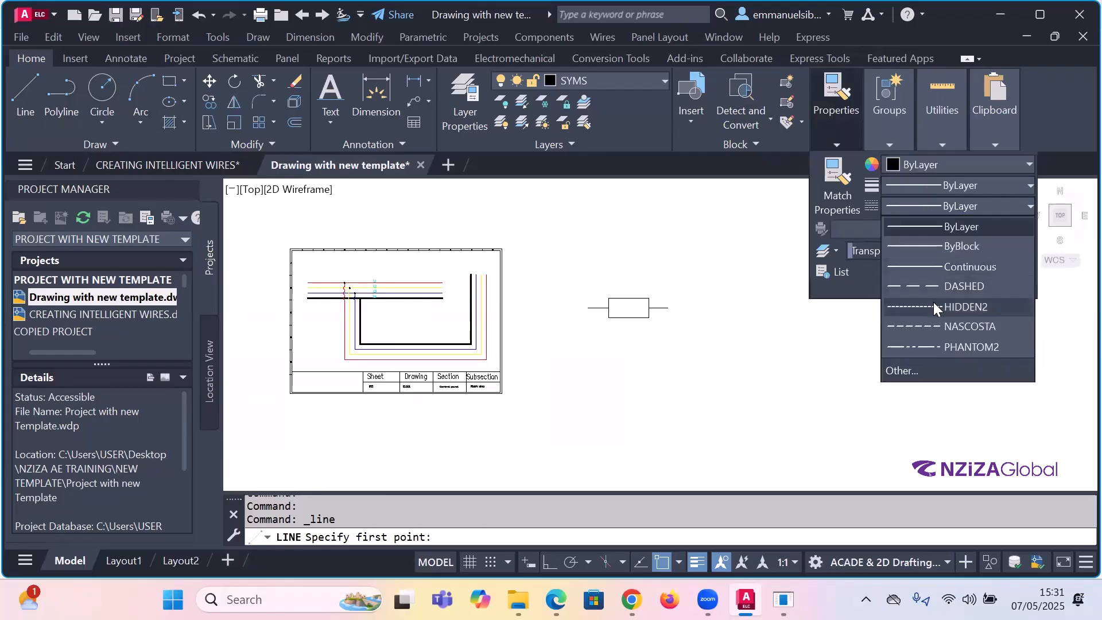
pyautogui.click(923, 281)
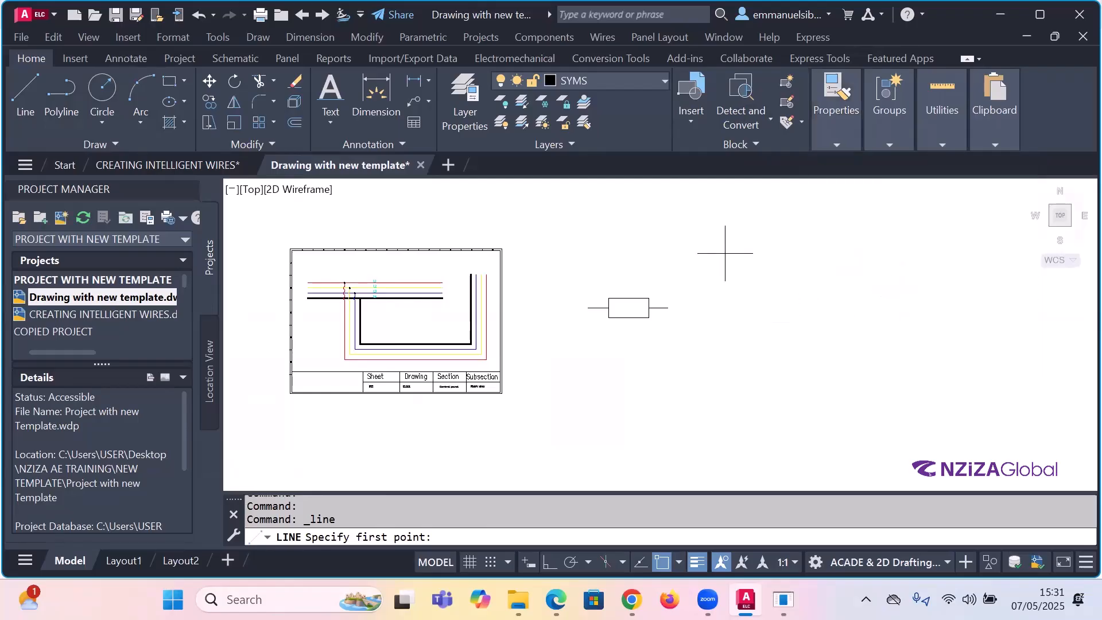
pyautogui.moveTo(840, 140)
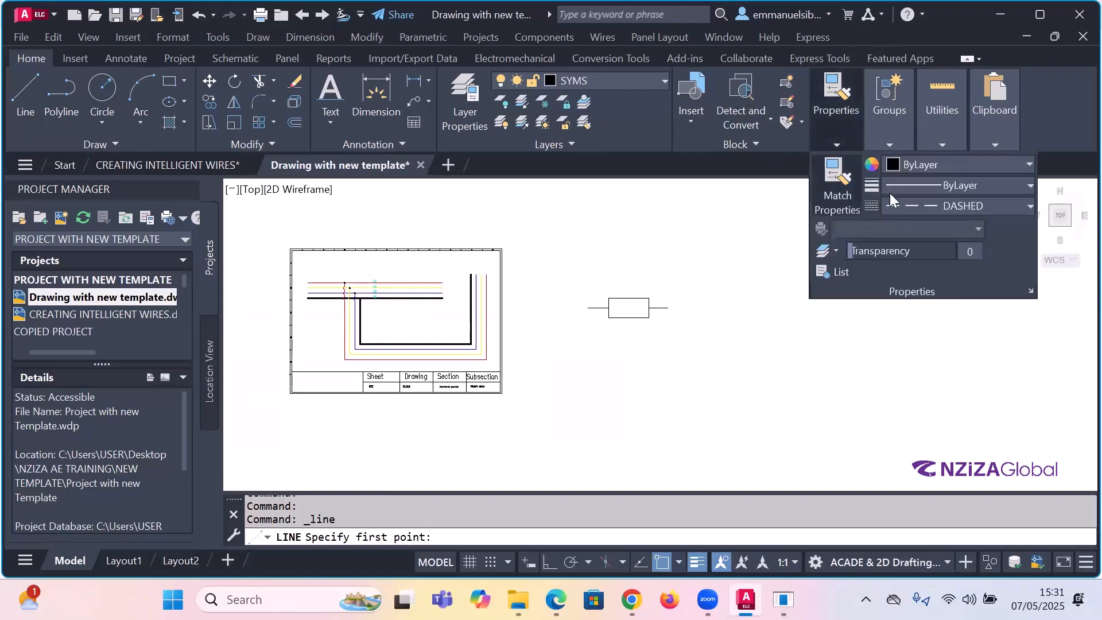
pyautogui.click(898, 207)
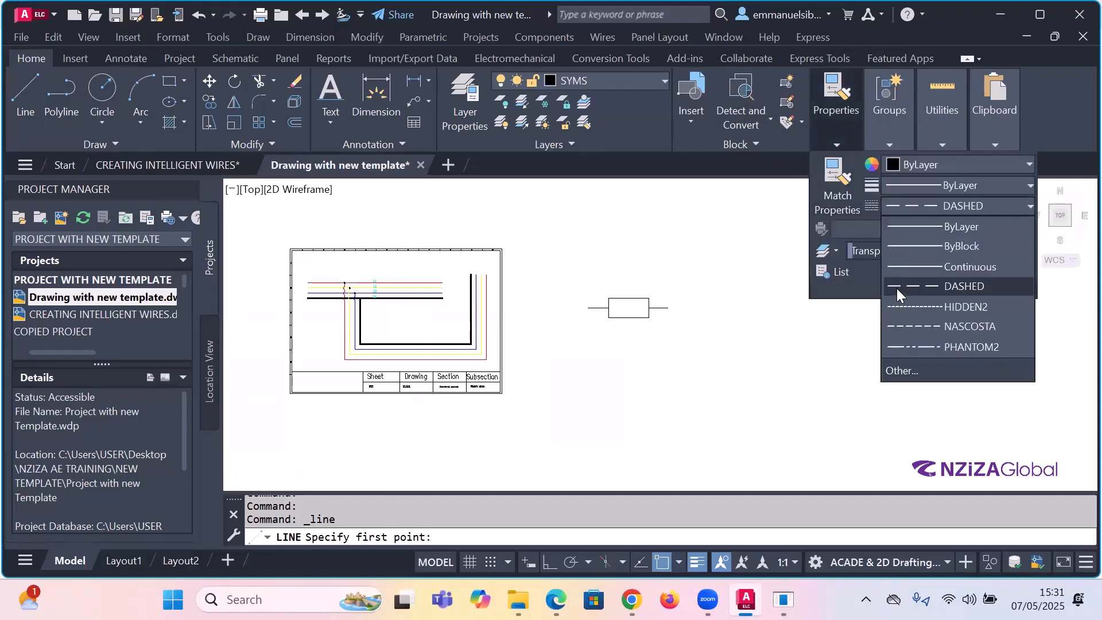
pyautogui.click(896, 288)
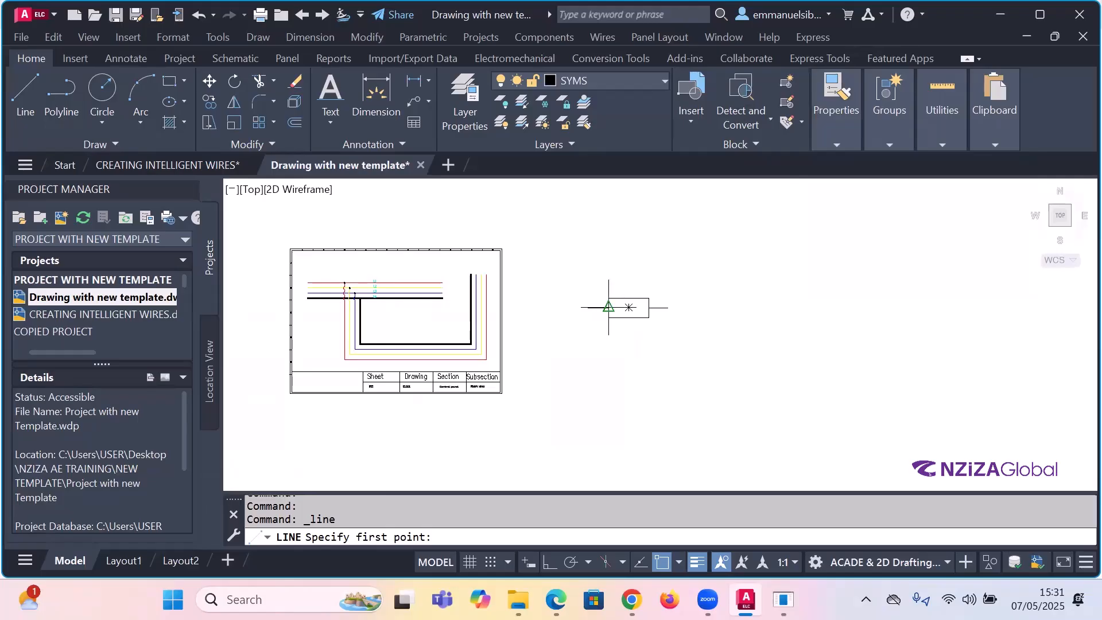
# - Draw a dashed horizontal line across the inside of the rectangle, from its left edge's midpoint to its right edge's midpoint
pyautogui.click(610, 308)
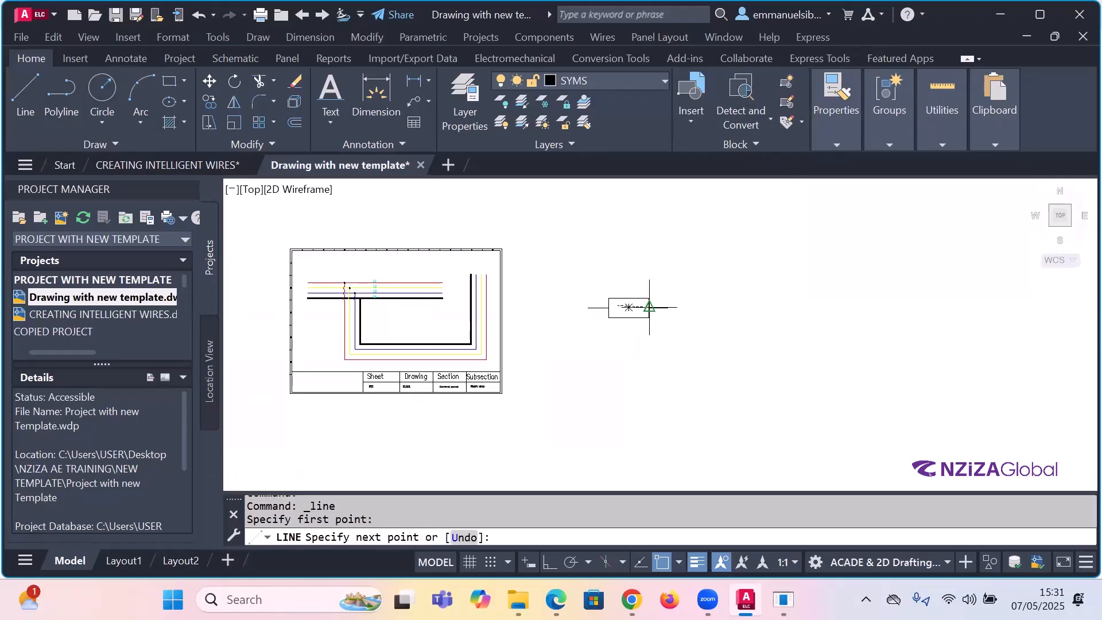
pyautogui.press('Escape')
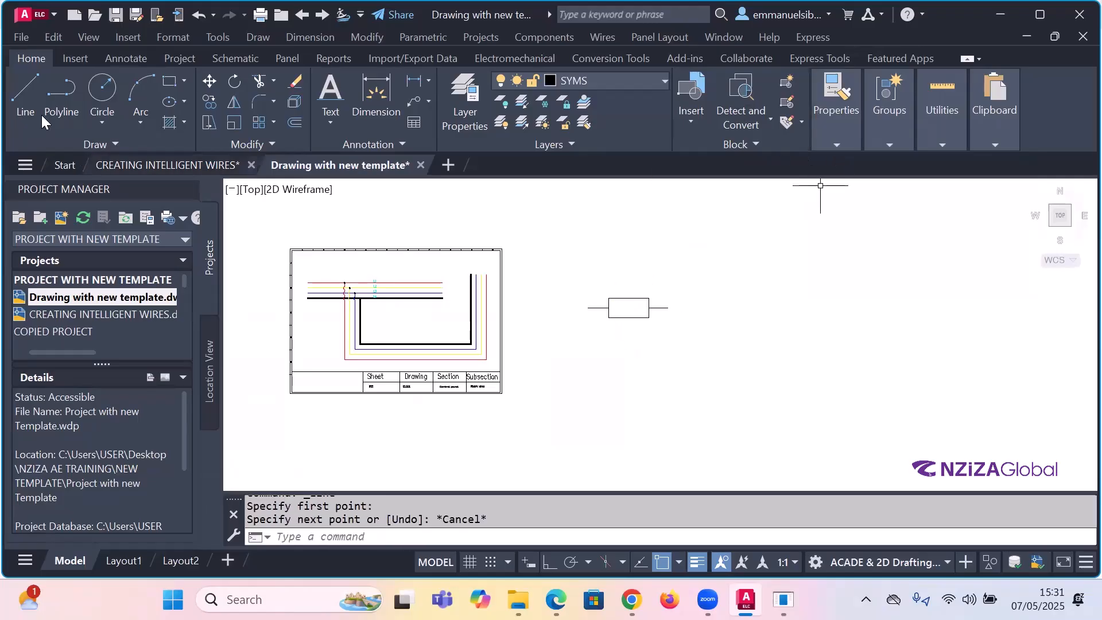
pyautogui.click(26, 96)
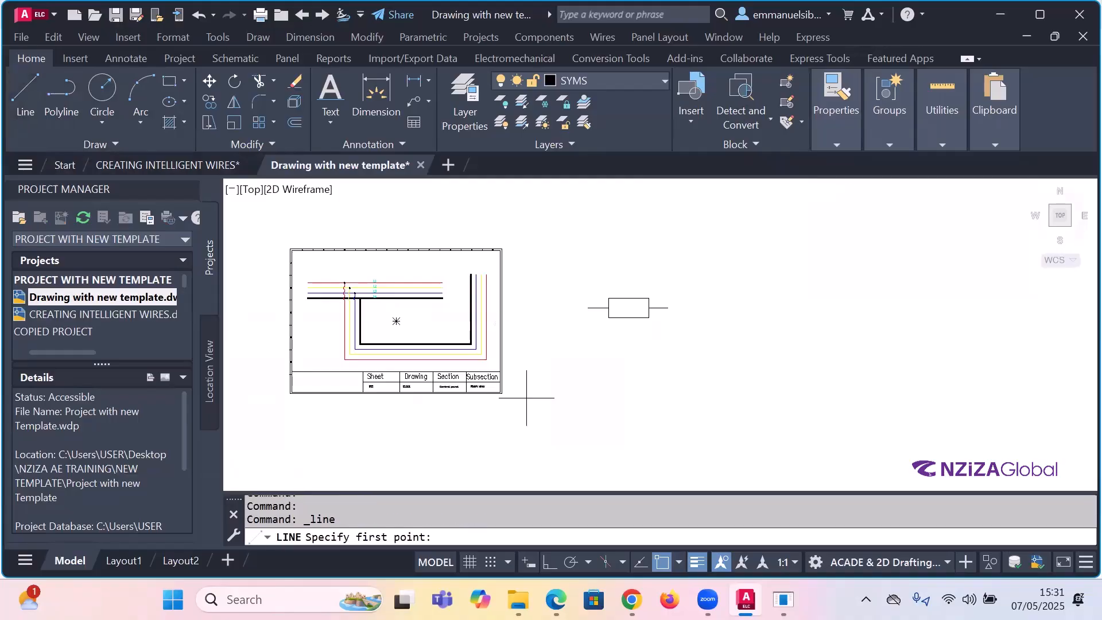
pyautogui.click(608, 307)
pyautogui.scroll(8, 646, 309)
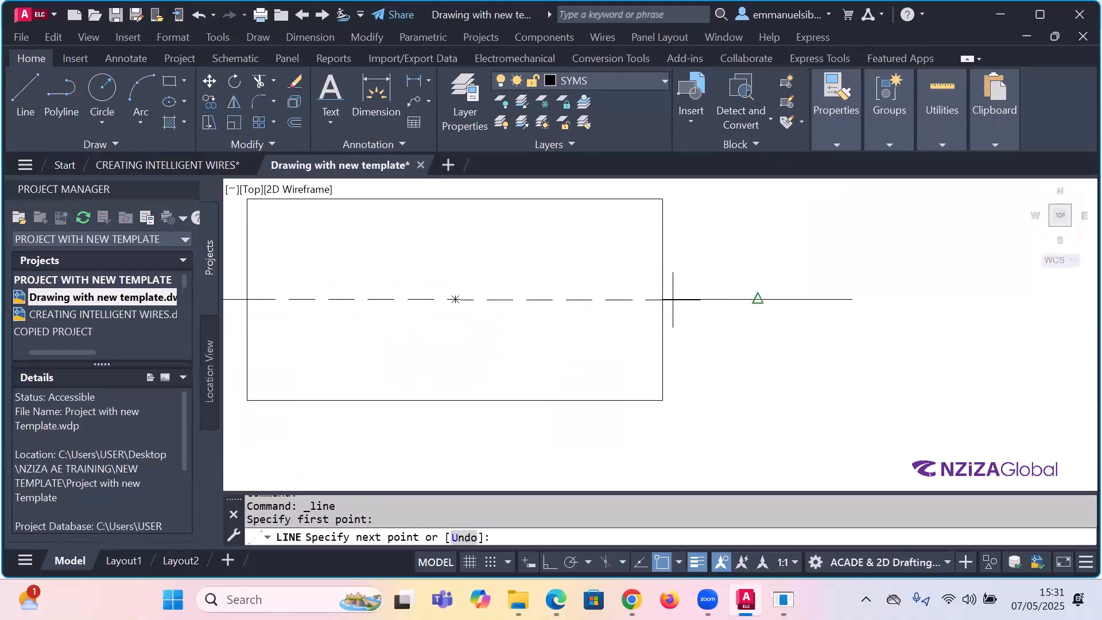
pyautogui.click(662, 299)
pyautogui.press('Escape')
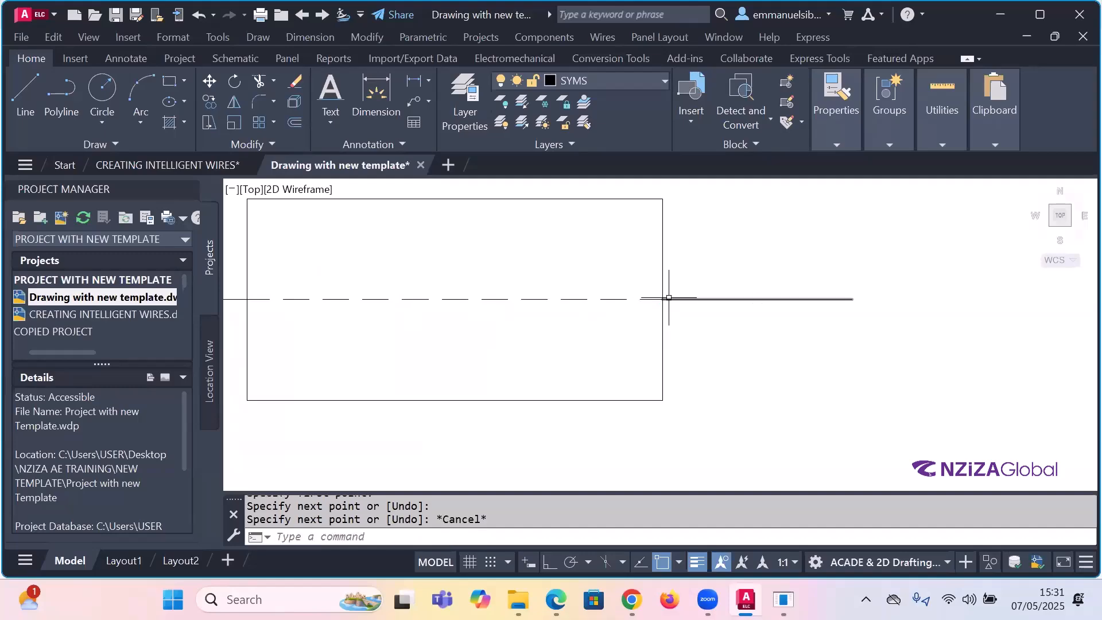
pyautogui.scroll(-8, 669, 298)
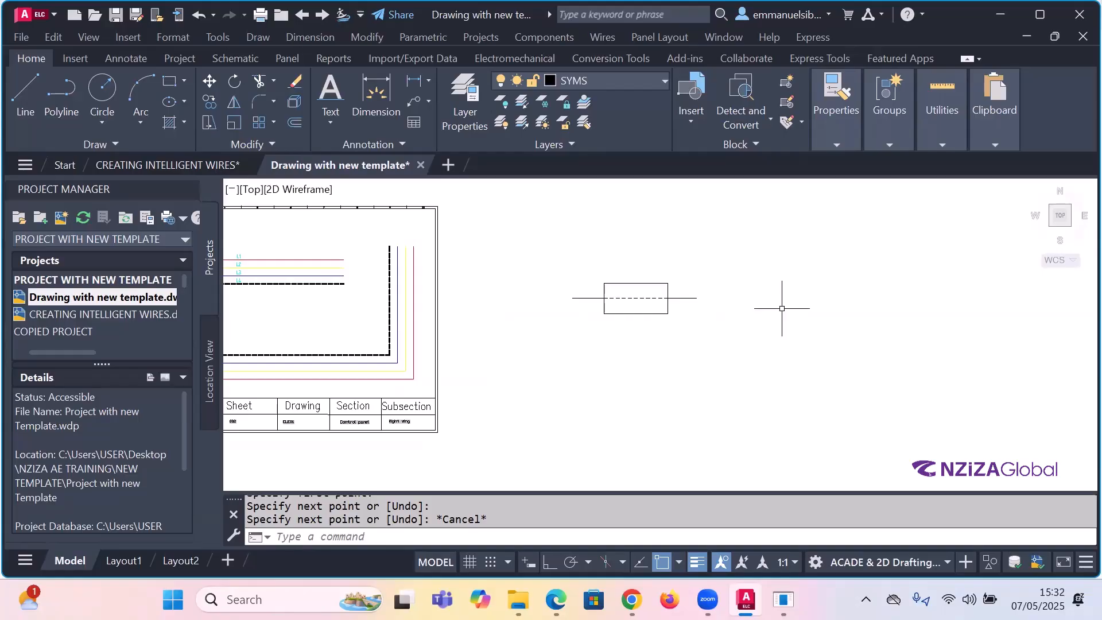
# - Start the Symbol Builder and move its dialog clear of the drawn symbol
pyautogui.click(232, 62)
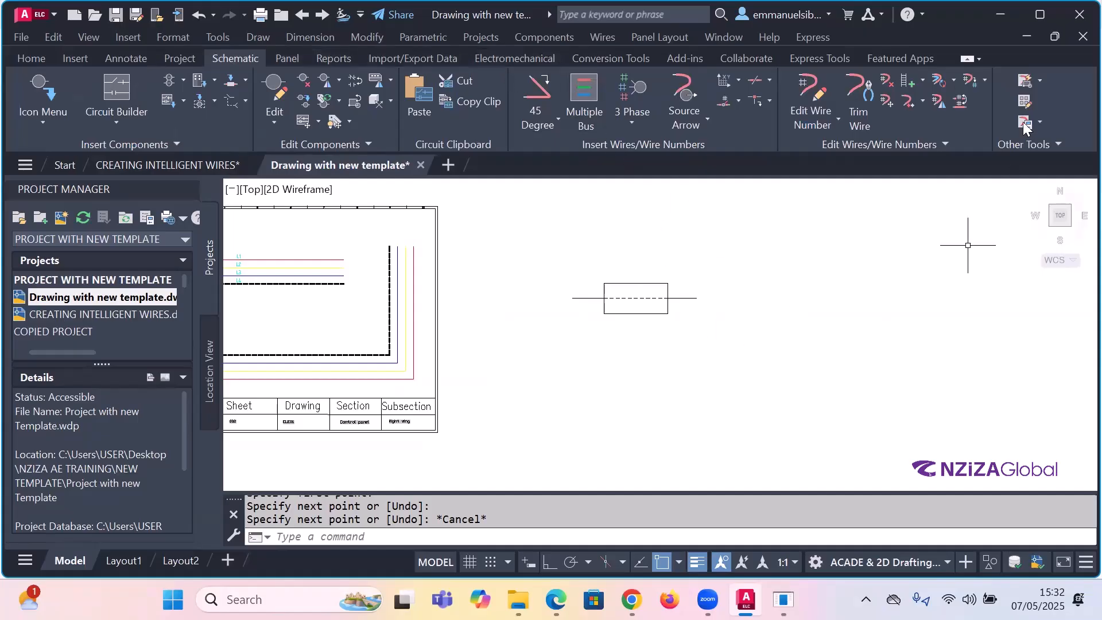
pyautogui.click(1025, 82)
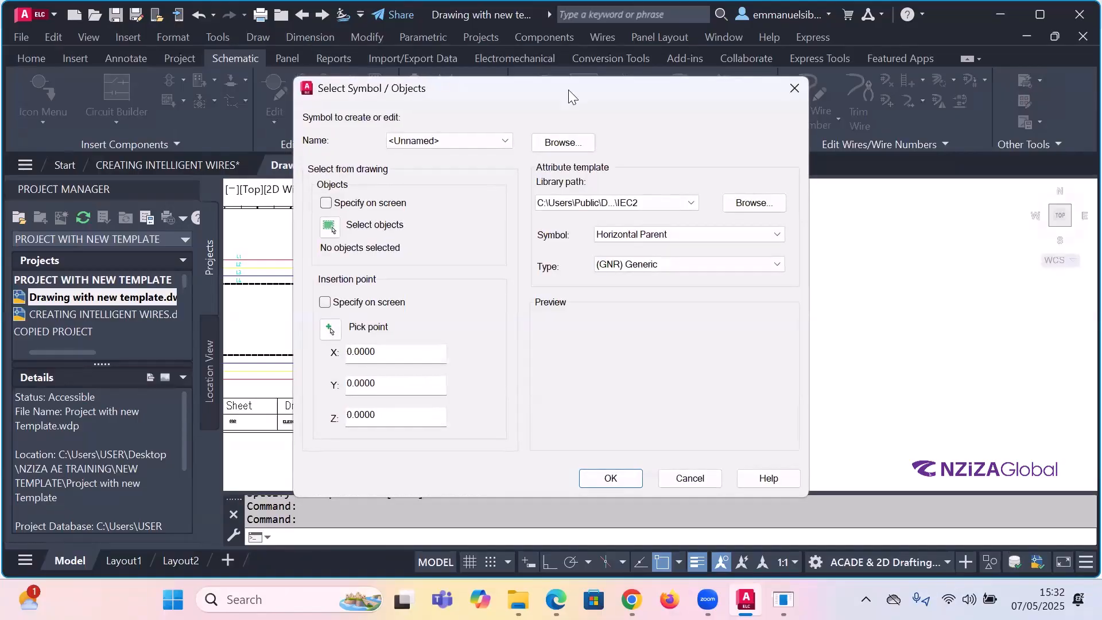
pyautogui.moveTo(569, 91); pyautogui.dragTo(313, 66)
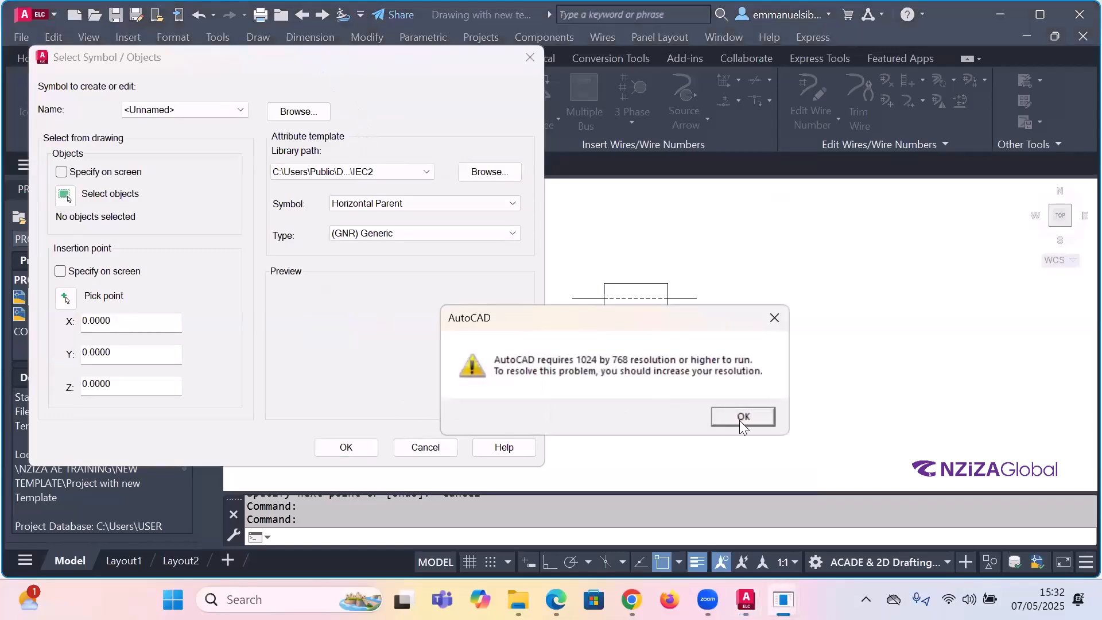
pyautogui.click(741, 418)
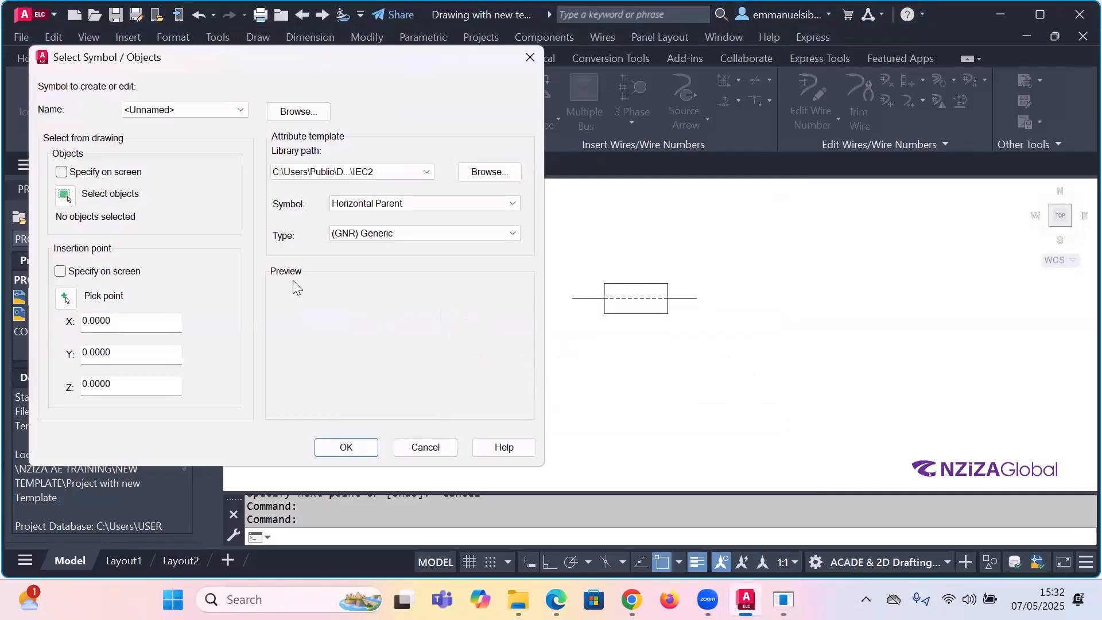
# - Select the rectangle and its three lines as the symbol's objects, with the rectangle's centre as the insertion point
pyautogui.click(65, 196)
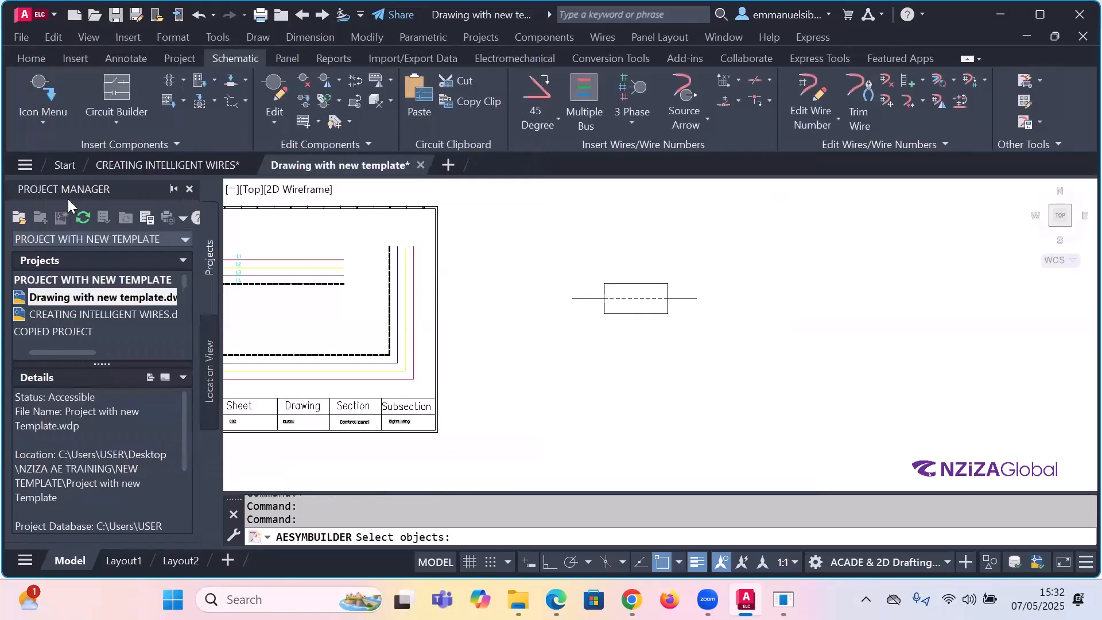
pyautogui.click(558, 260)
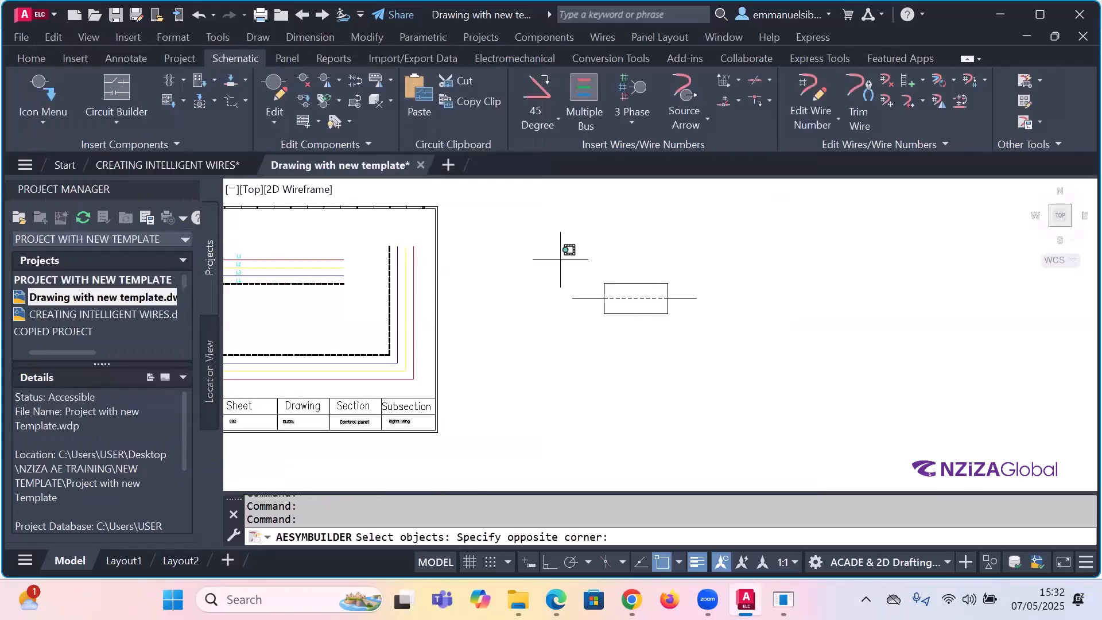
pyautogui.click(709, 330)
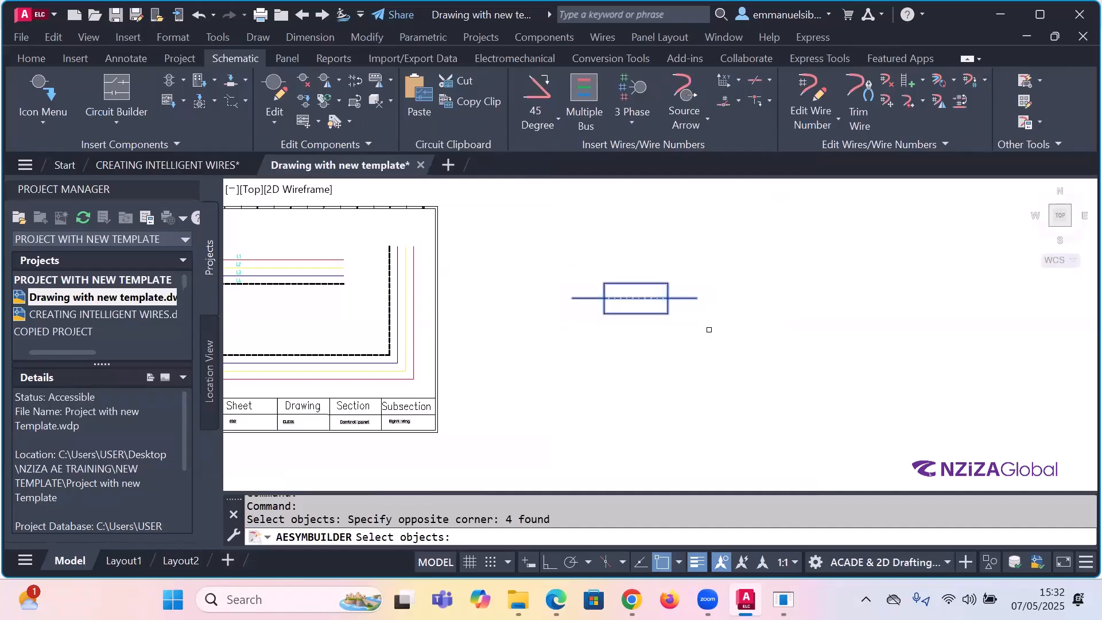
pyautogui.press('Return')
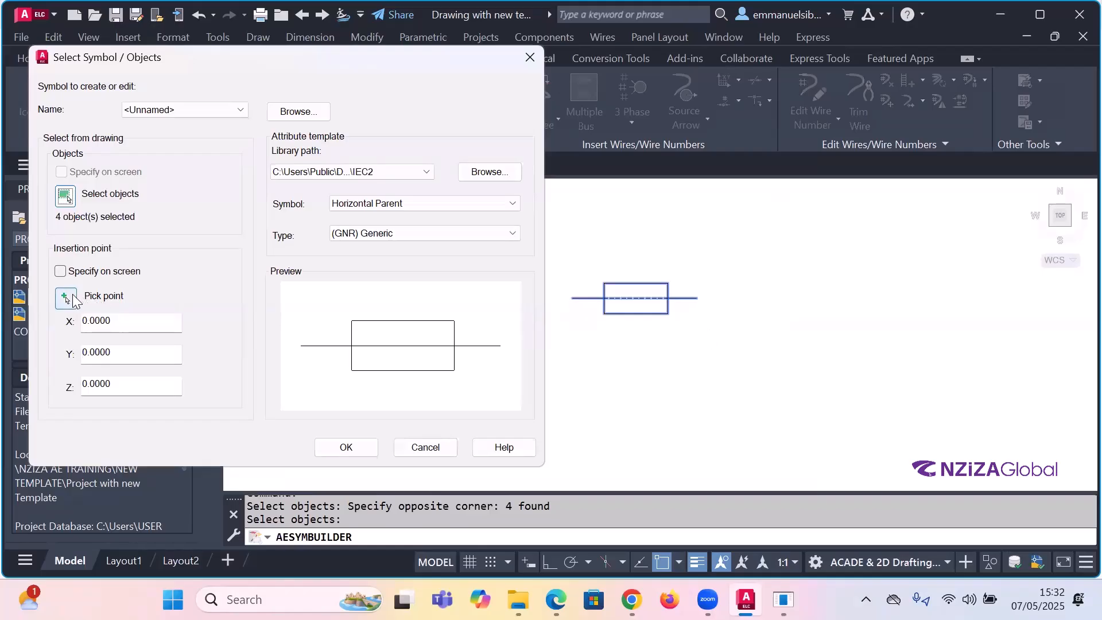
pyautogui.click(66, 298)
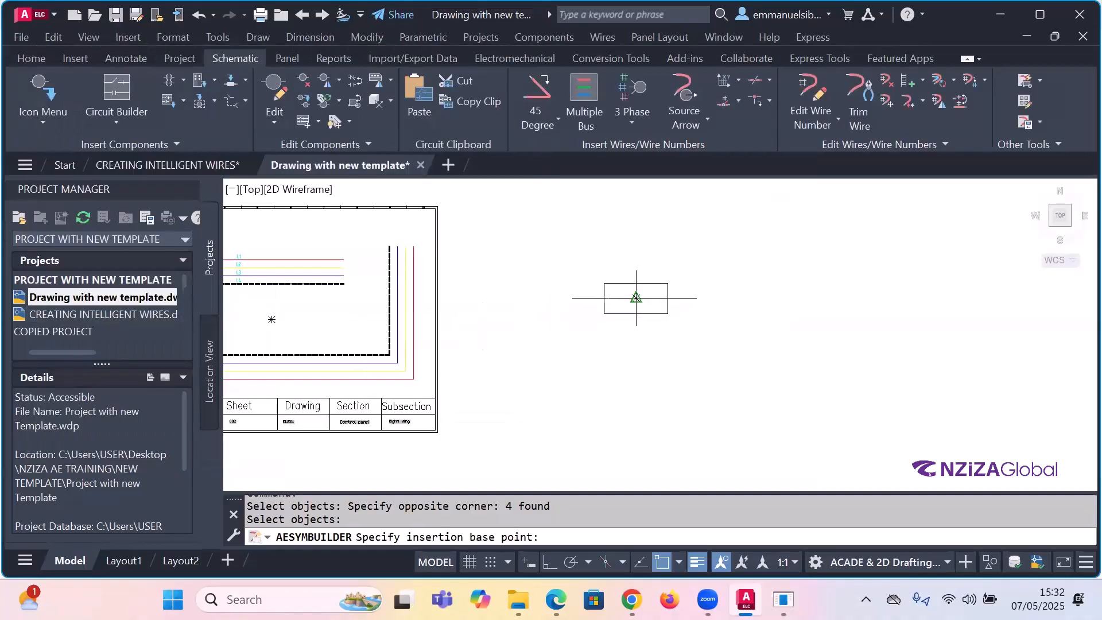
pyautogui.click(636, 298)
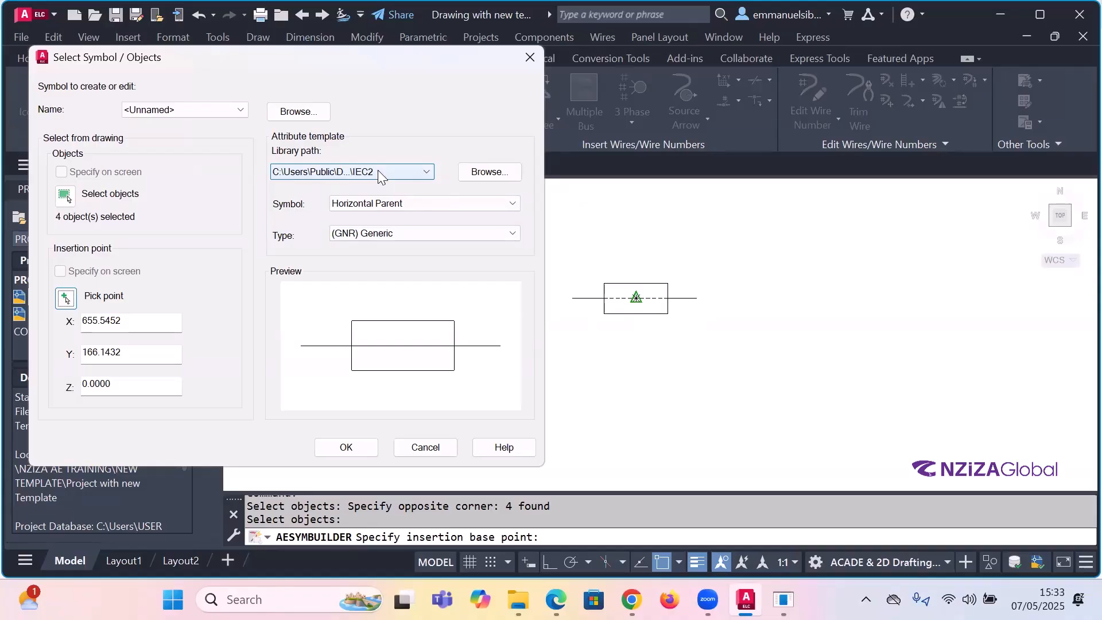
# - Look through the available library paths and folders for the attribute template
pyautogui.click(433, 170)
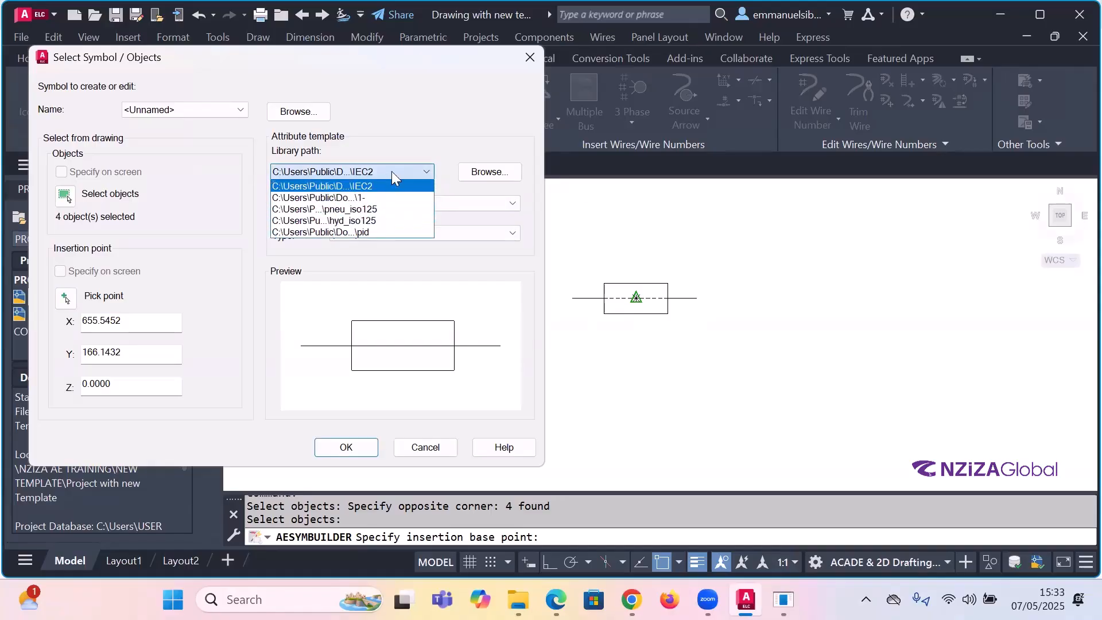
pyautogui.click(476, 177)
pyautogui.click(487, 171)
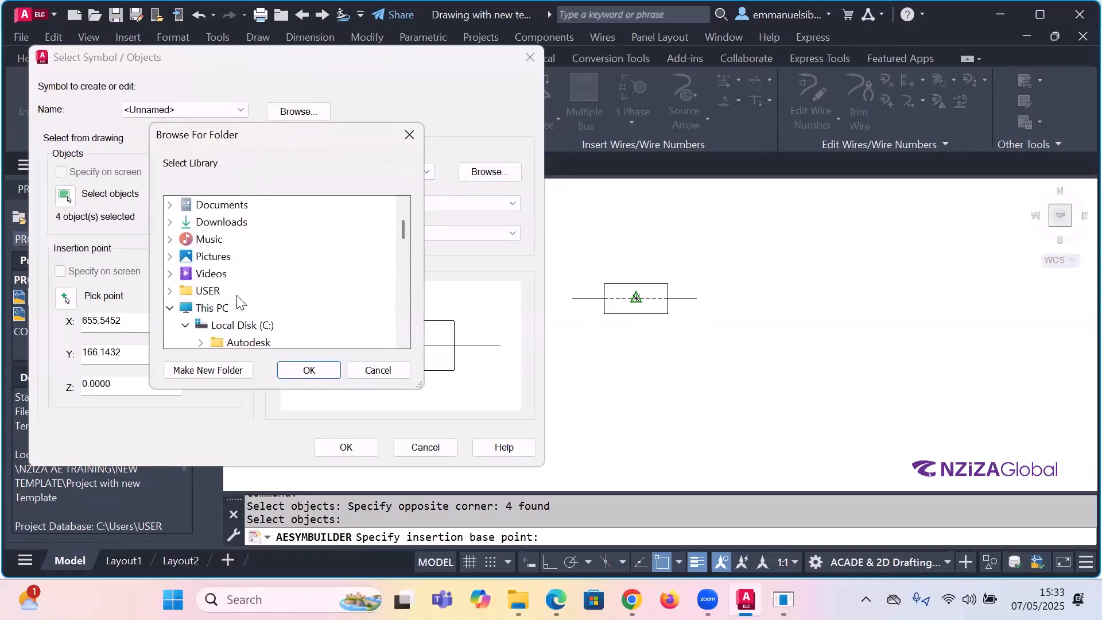
pyautogui.click(409, 136)
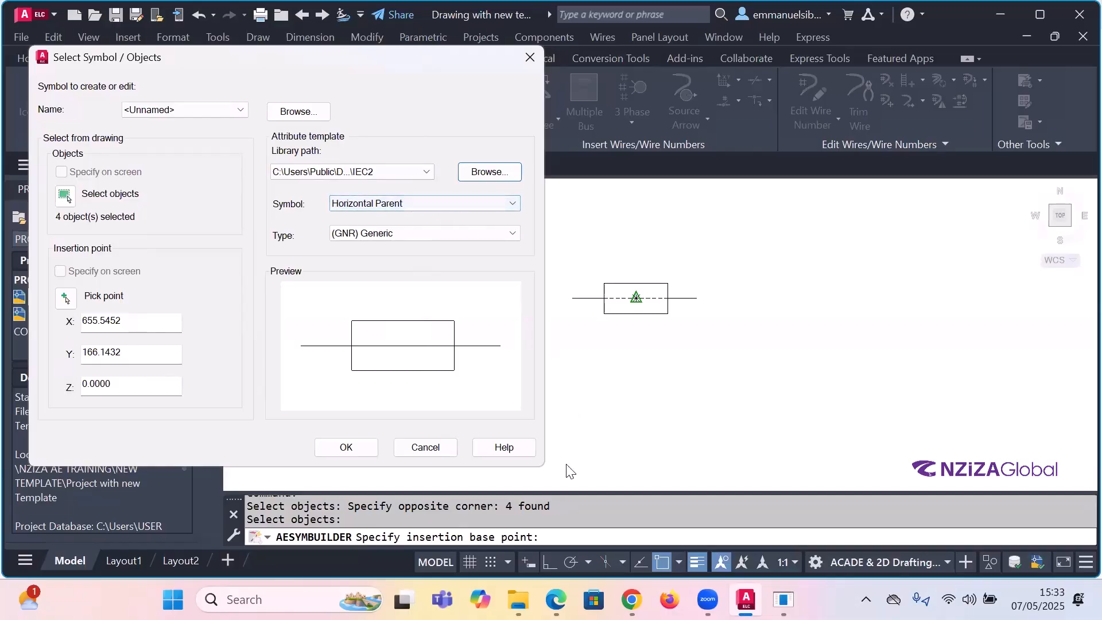
# - Use the Horizontal Parent symbol and (GNR) Generic type for the attribute template, and open the symbol in the block editor
pyautogui.click(443, 203)
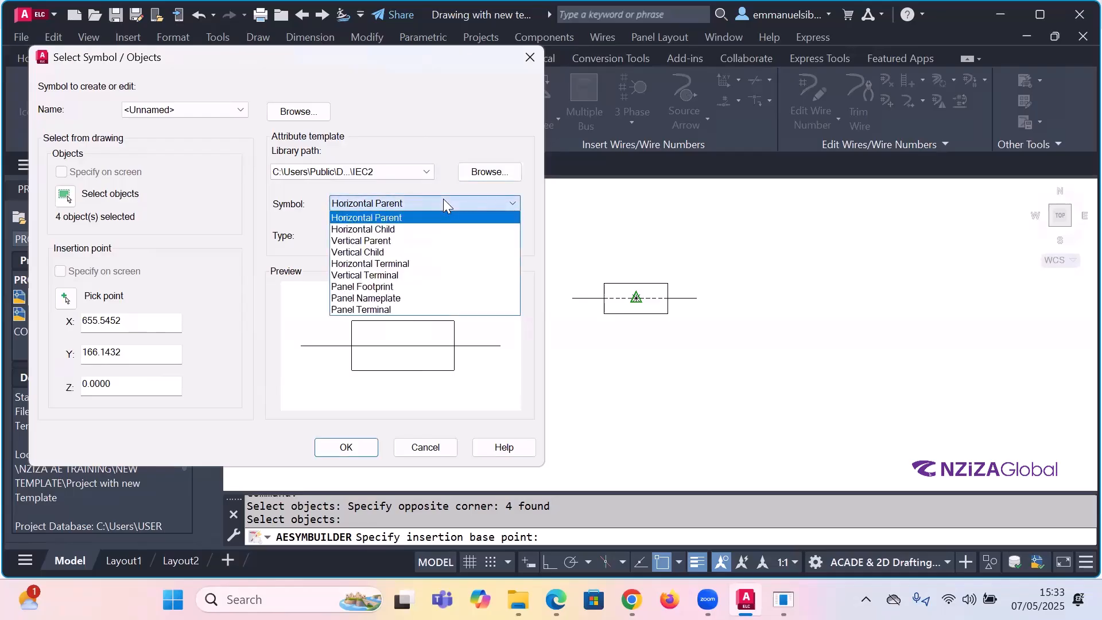
pyautogui.click(444, 201)
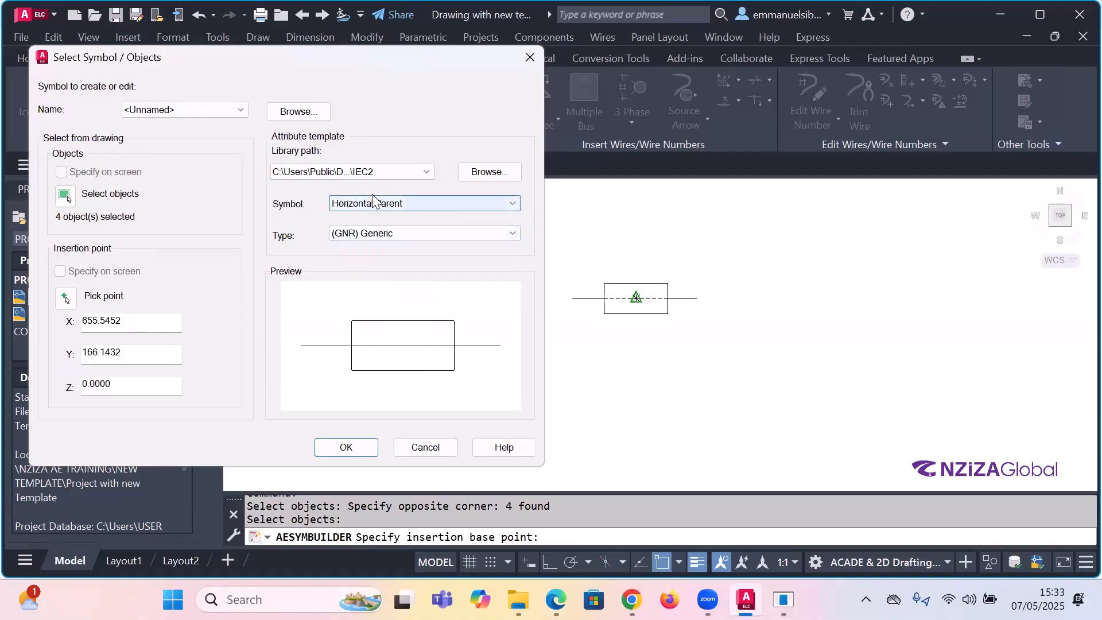
pyautogui.click(412, 233)
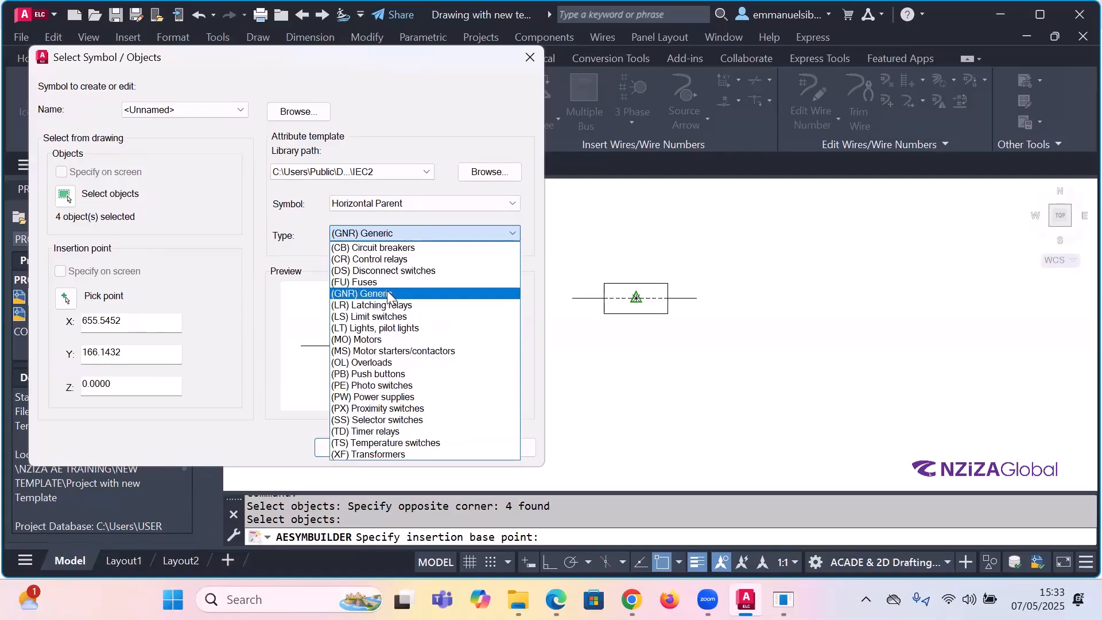
pyautogui.press('Down')
pyautogui.press('Down')
pyautogui.press('Down')
pyautogui.click(389, 295)
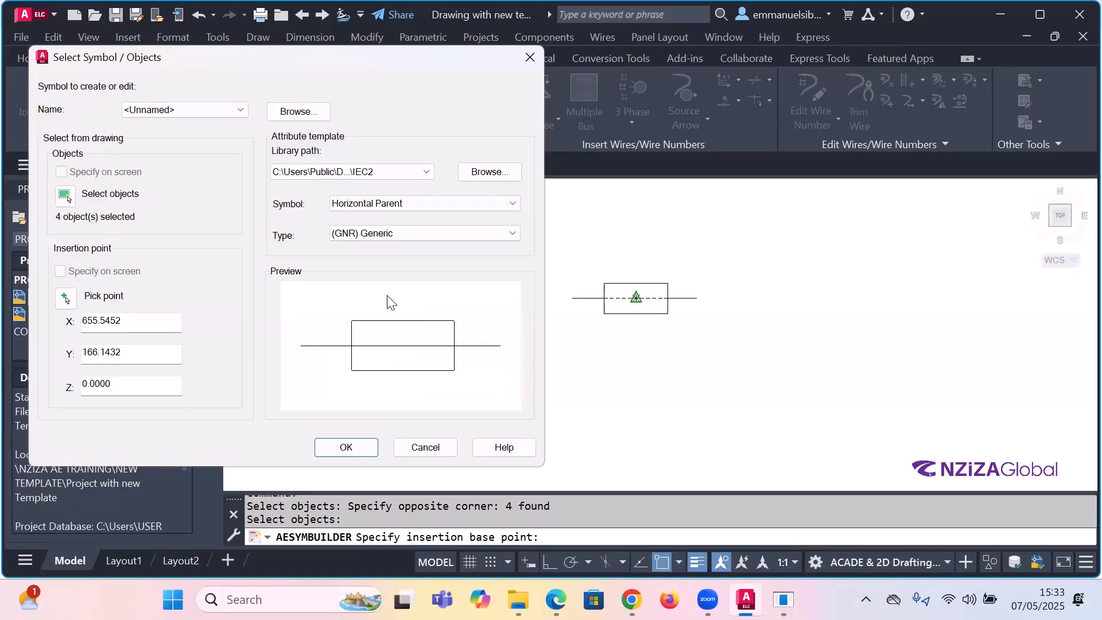
pyautogui.click(347, 448)
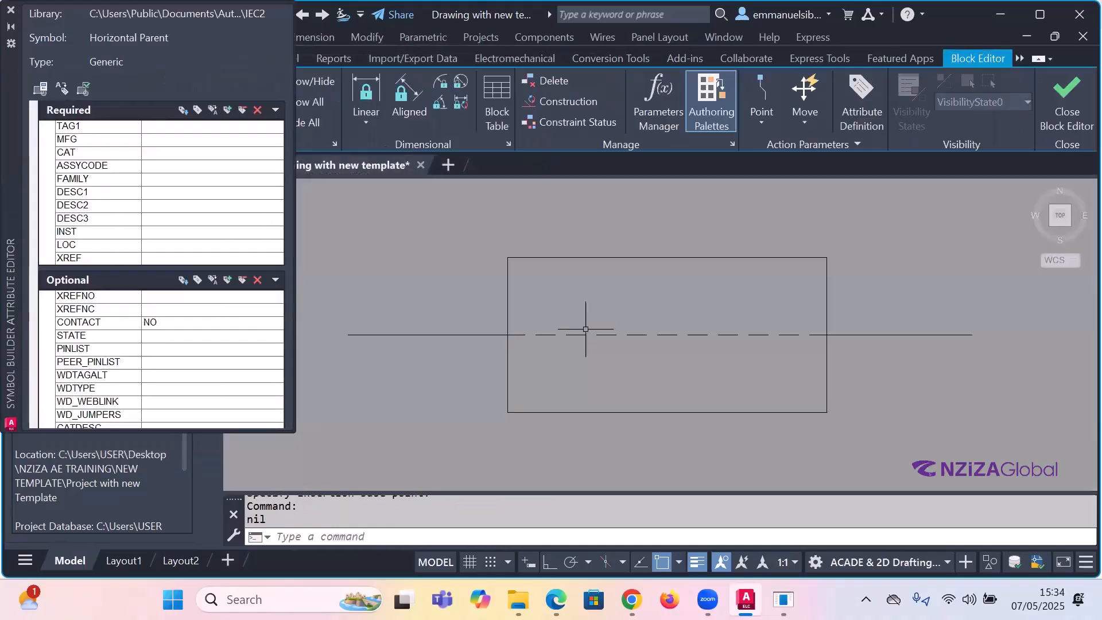
# - Insert all the required attributes, TAG1 through XREF, together just above the top edge of the symbol's rectangle
pyautogui.scroll(-2, 524, 303)
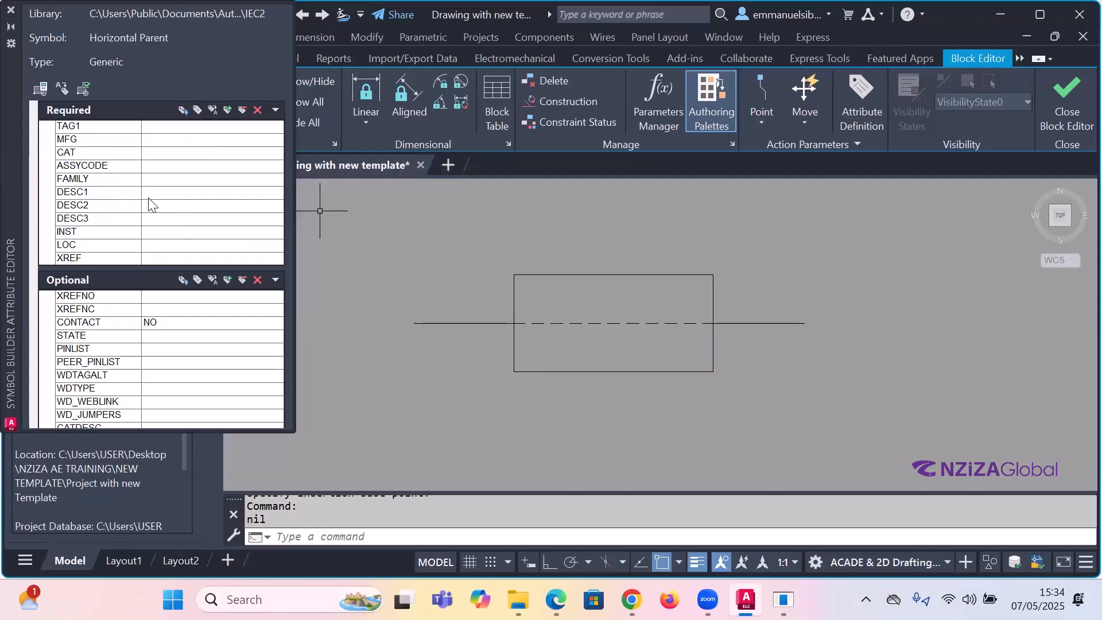
pyautogui.click(92, 127)
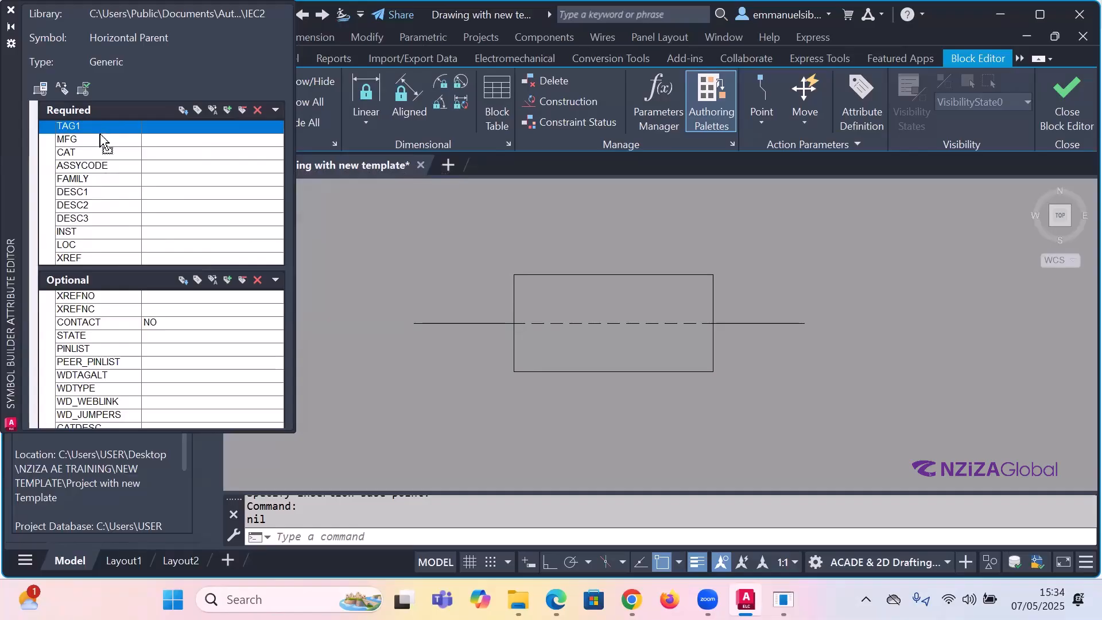
pyautogui.keyDown('shift'); pyautogui.click(99, 253); pyautogui.keyUp('shift')
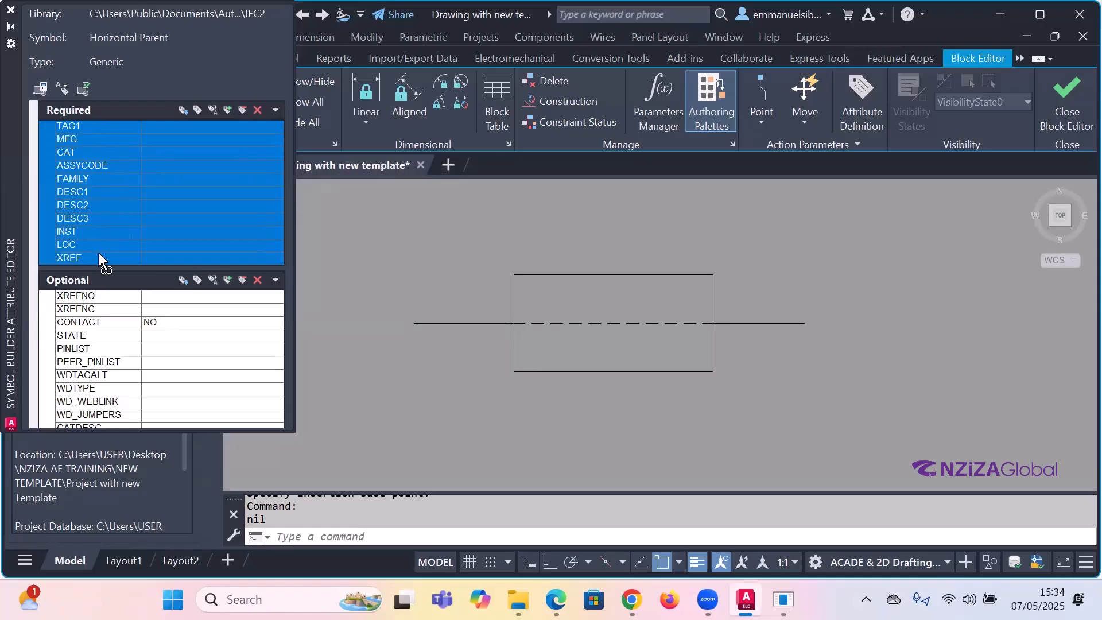
pyautogui.click(181, 109)
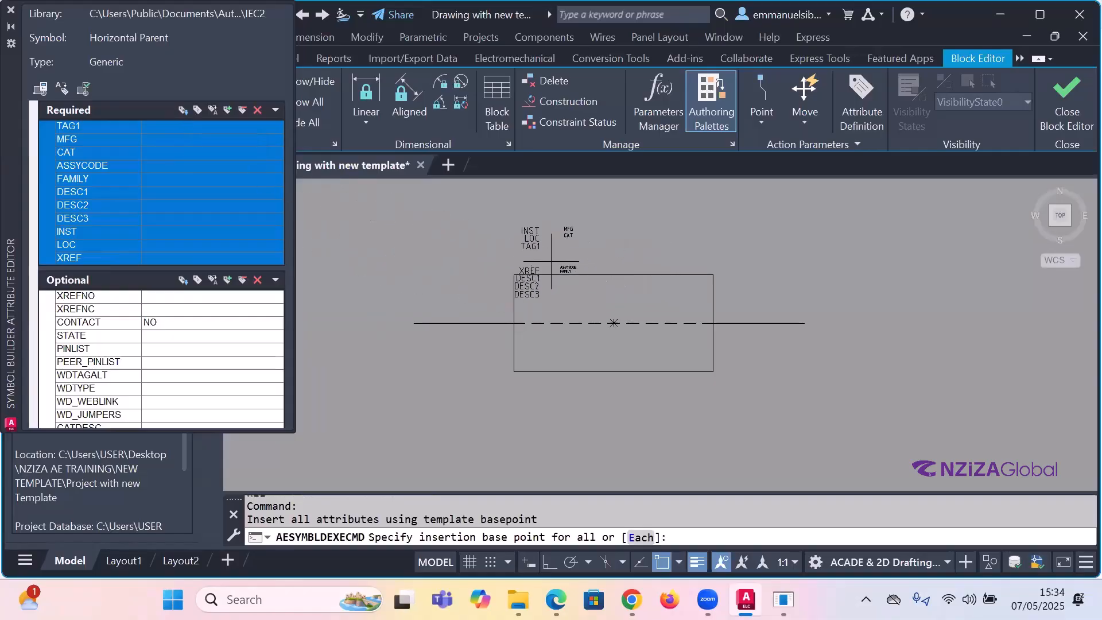
pyautogui.scroll(2, 591, 250)
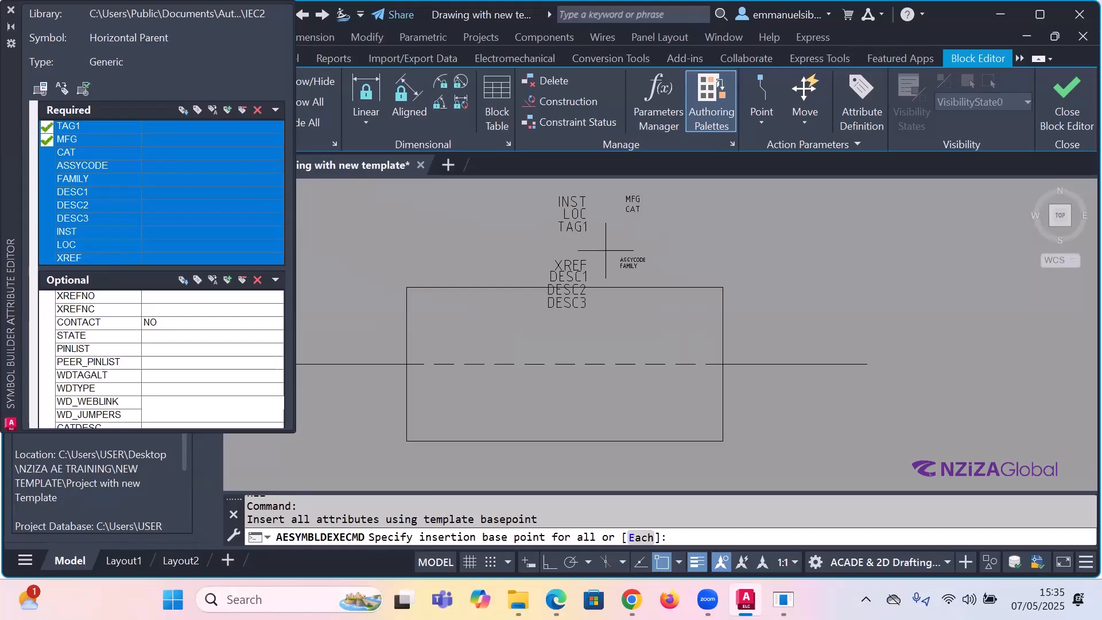
pyautogui.click(606, 250)
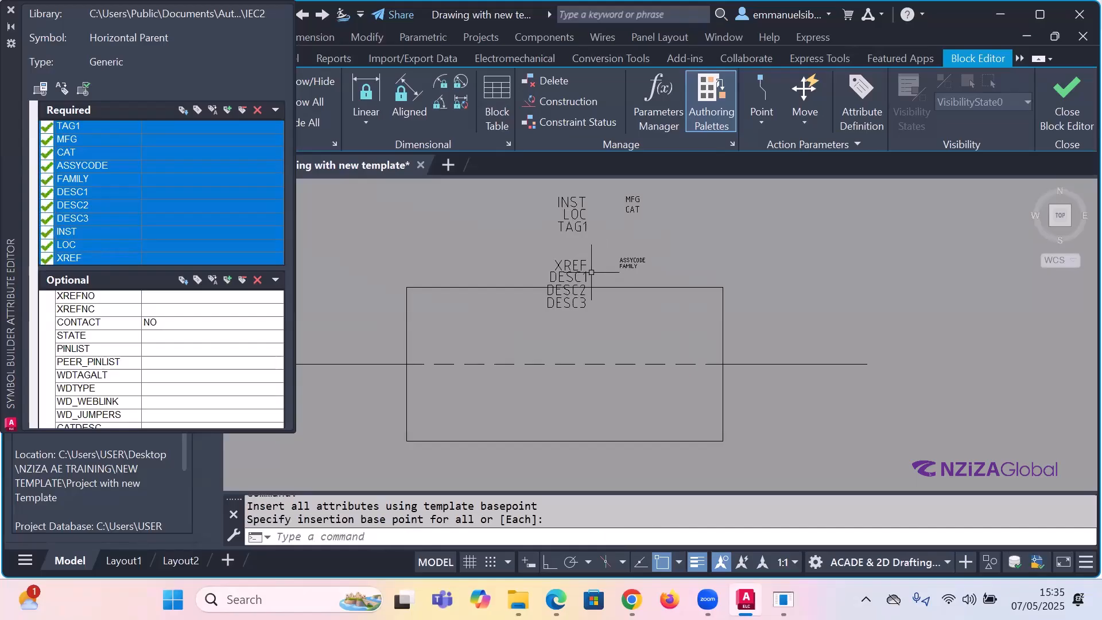
pyautogui.scroll(-3, 591, 272)
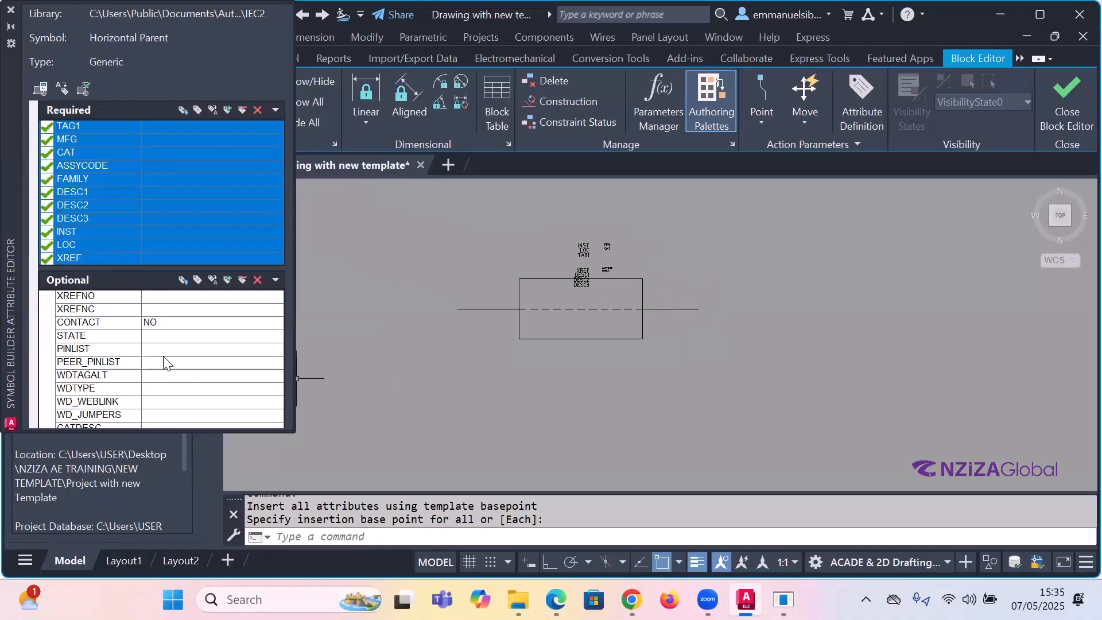
# - Insert a wire connection with terminal style None and direction Left at the midpoint of the line left of the rectangle
pyautogui.click(274, 280)
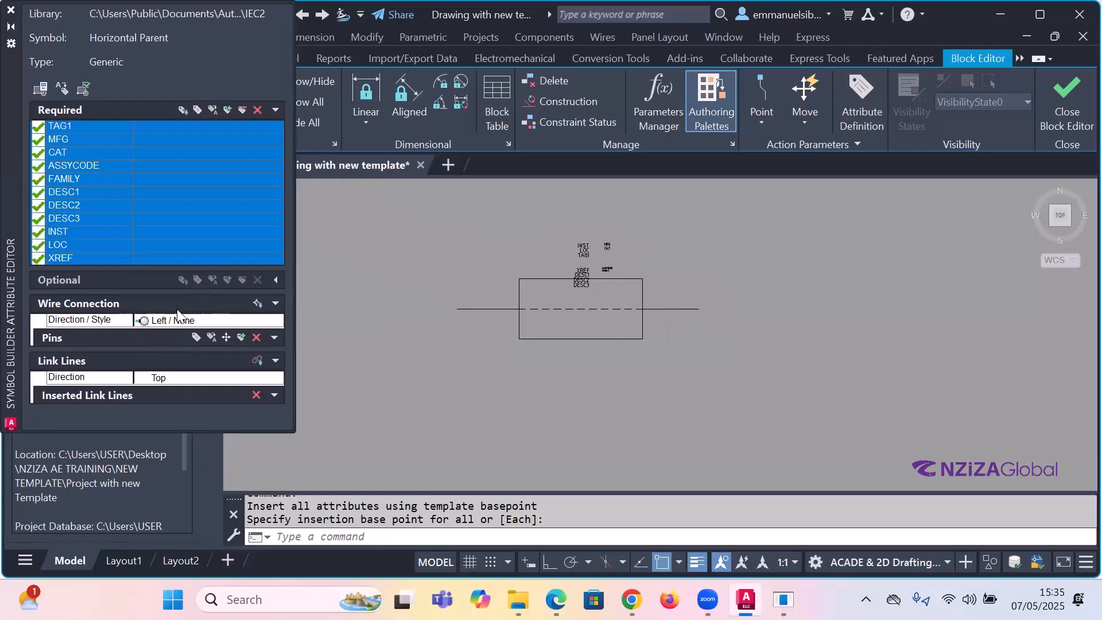
pyautogui.click(158, 321)
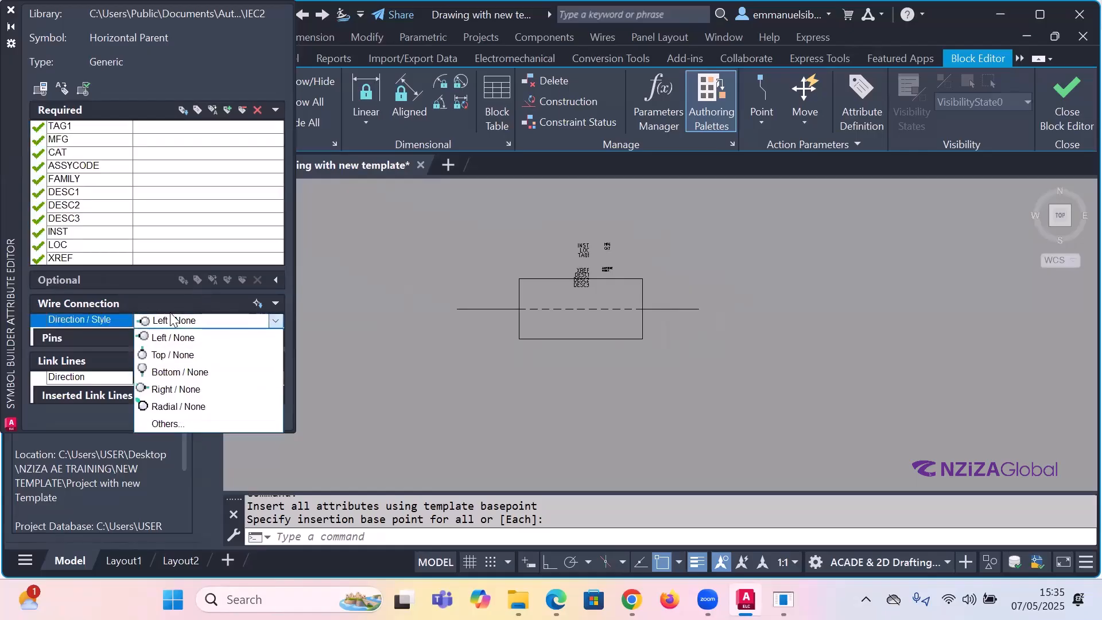
pyautogui.click(109, 327)
pyautogui.click(157, 323)
pyautogui.click(171, 430)
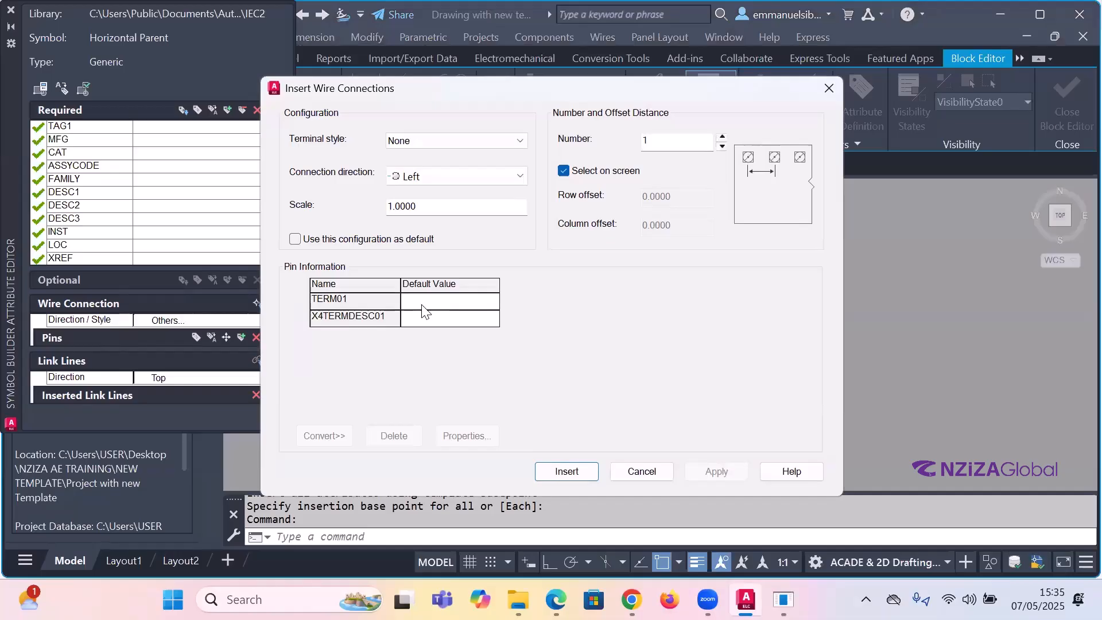
pyautogui.press('Return')
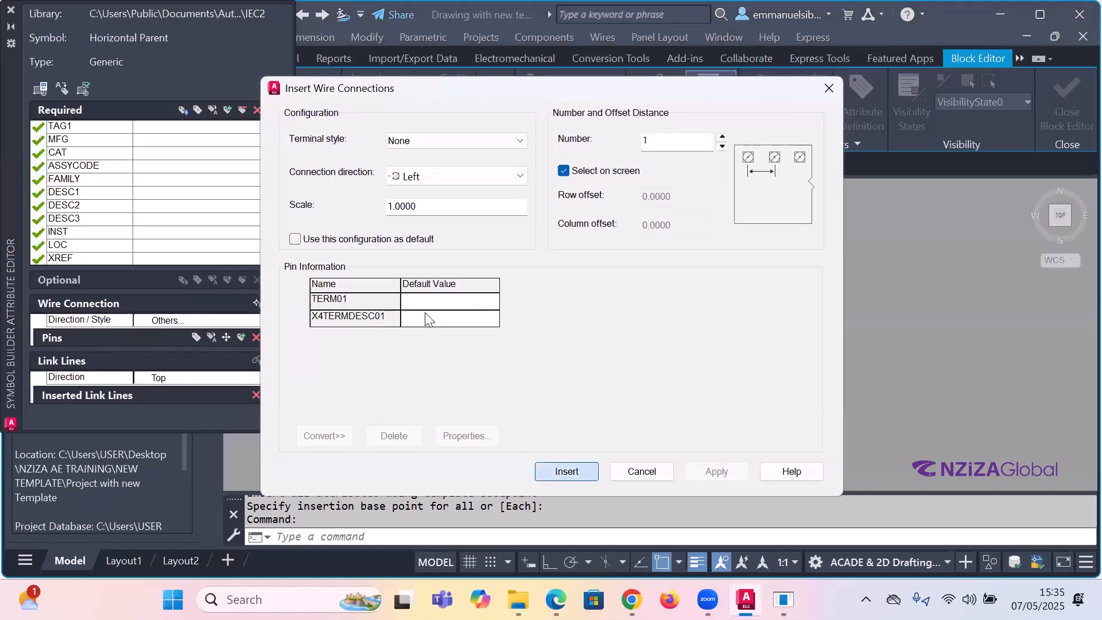
pyautogui.scroll(8, 492, 340)
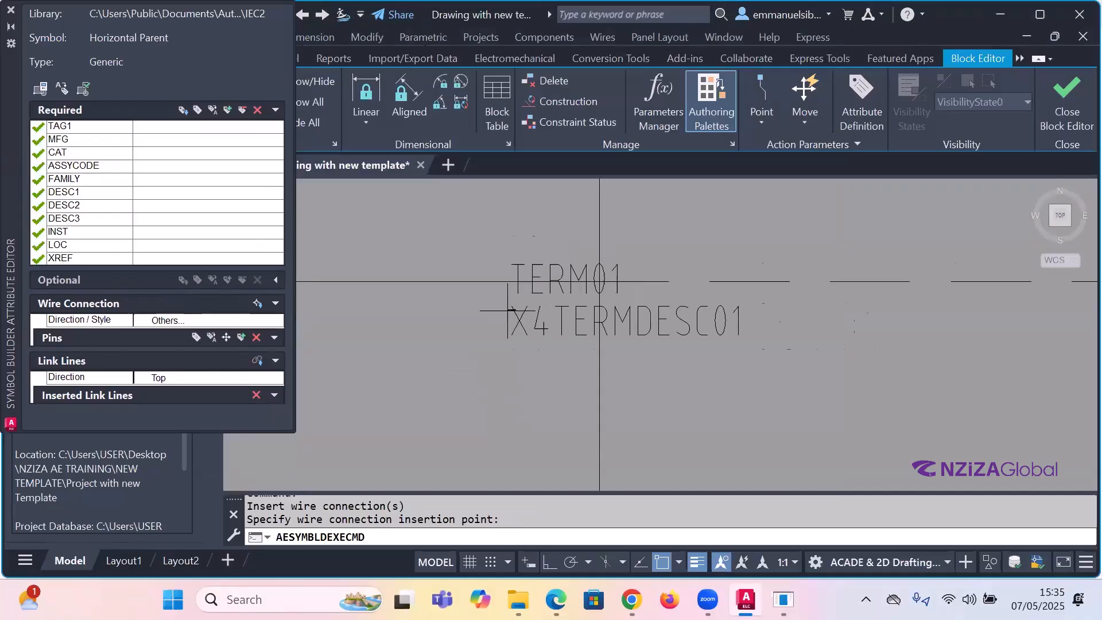
pyautogui.scroll(-6, 484, 297)
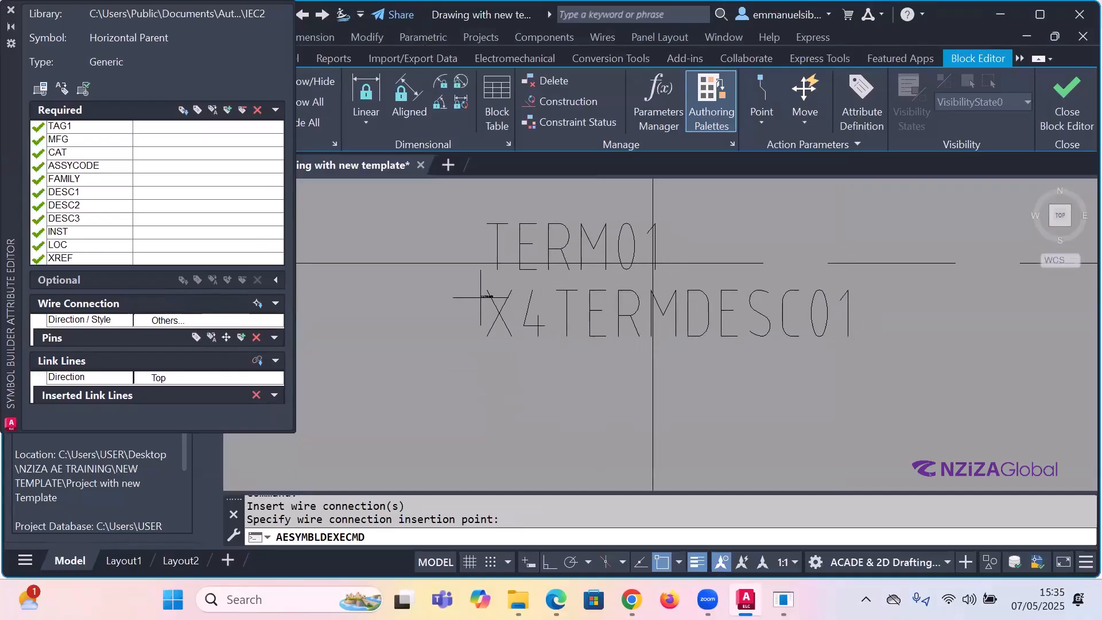
pyautogui.scroll(-3, 493, 293)
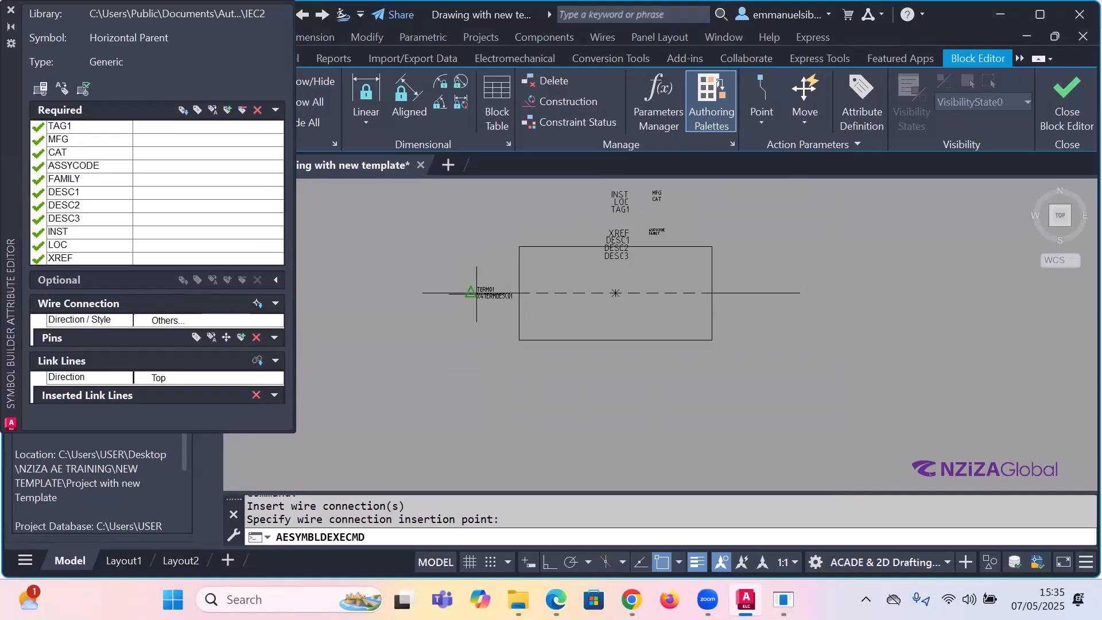
pyautogui.click(471, 293)
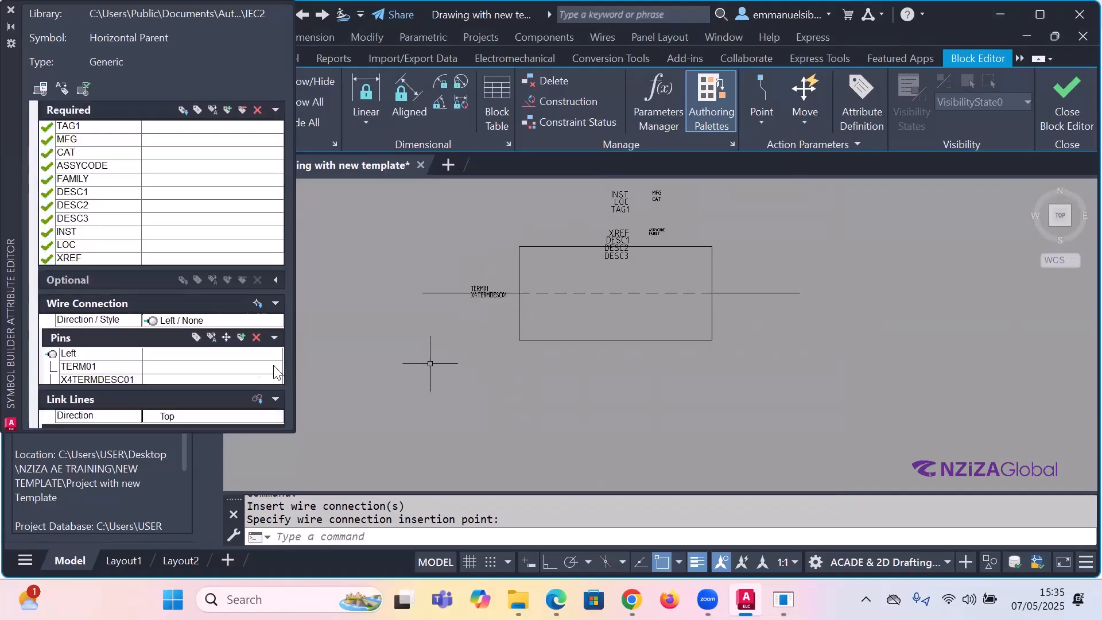
# - Insert a second wire connection, style None and direction Left, at the midpoint of the line right of the rectangle
pyautogui.click(228, 322)
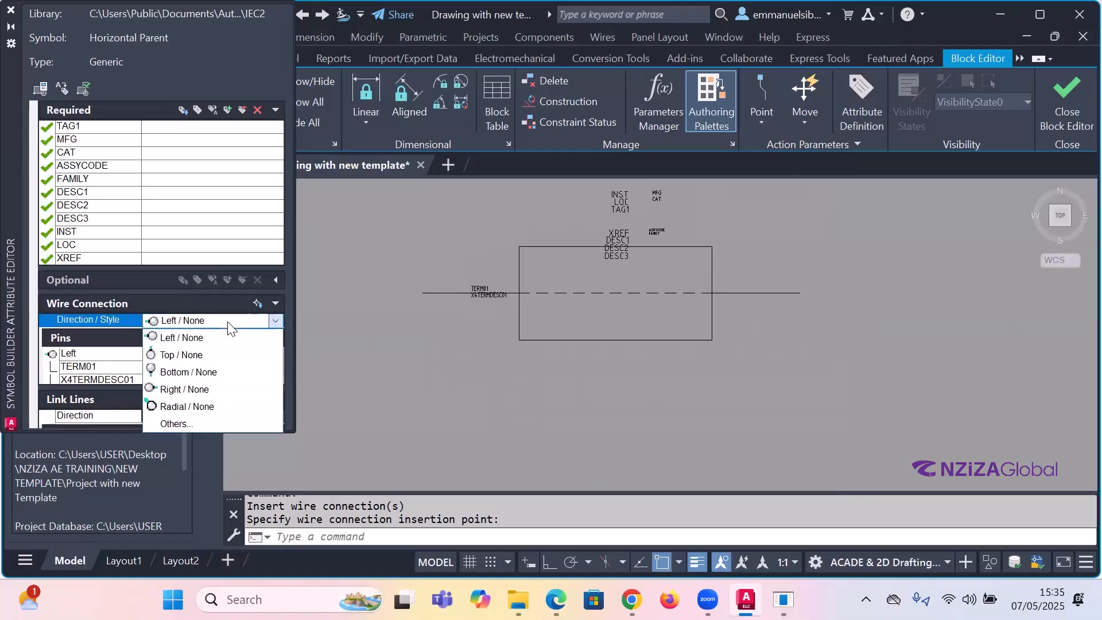
pyautogui.click(194, 391)
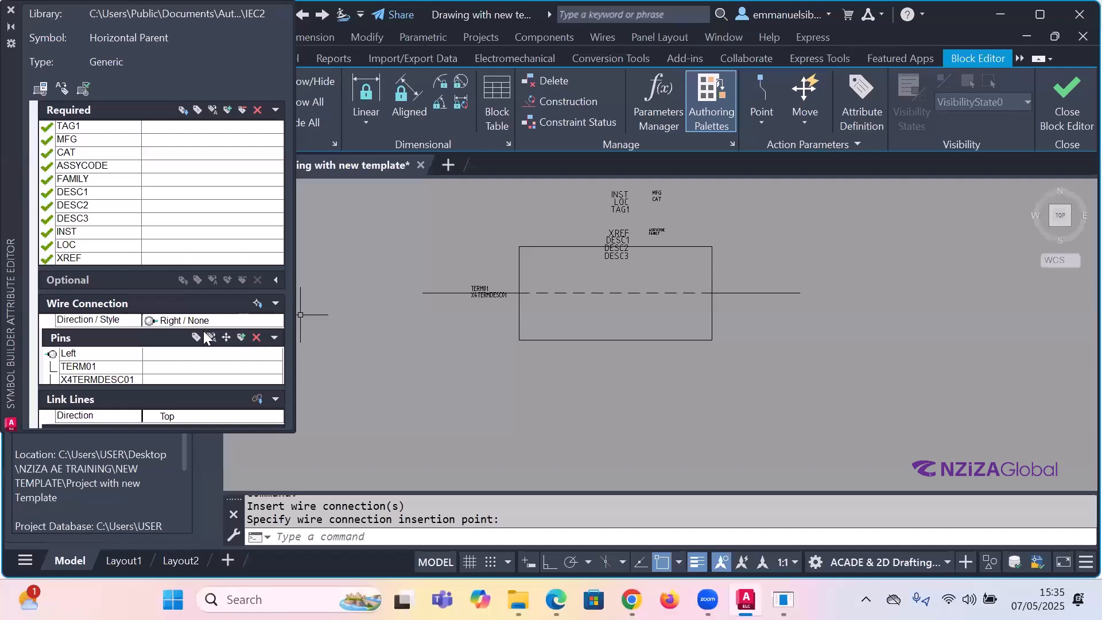
pyautogui.click(270, 322)
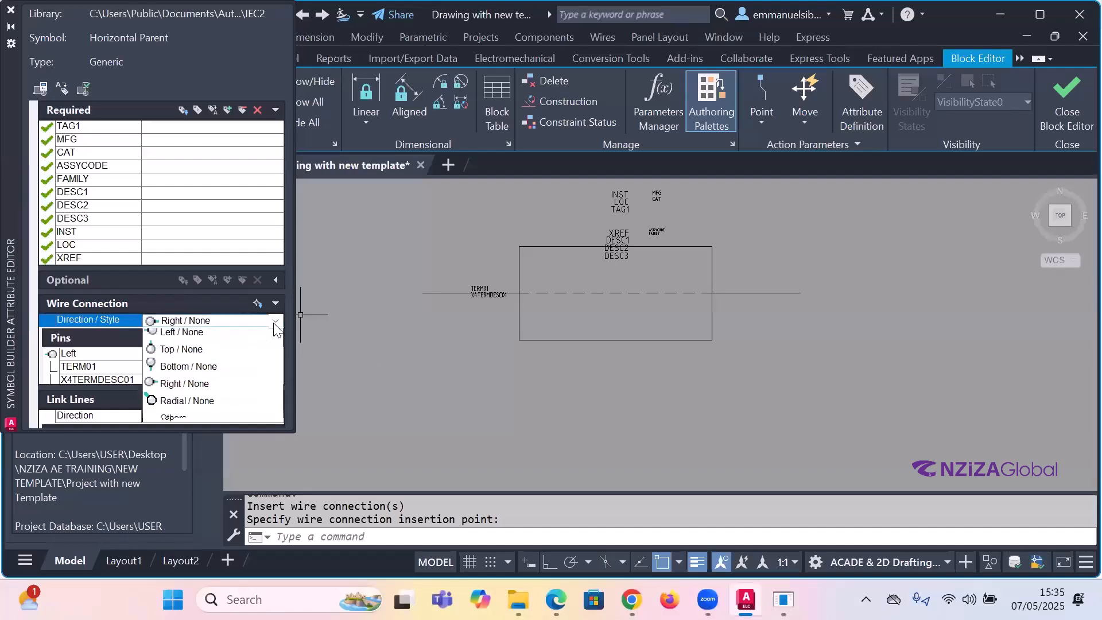
pyautogui.click(177, 423)
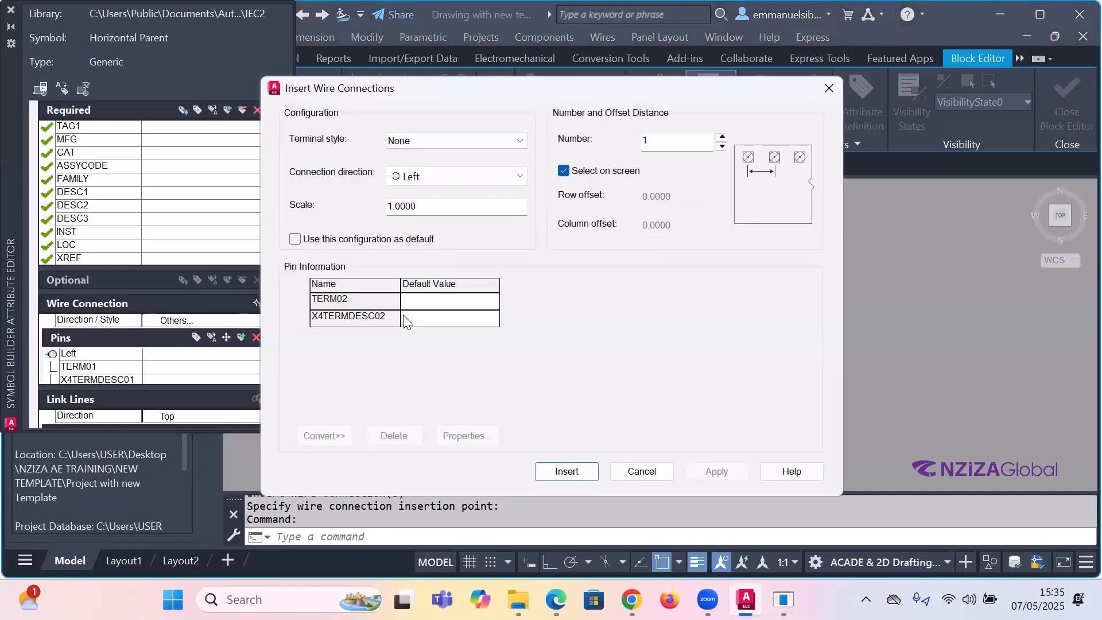
pyautogui.click(566, 471)
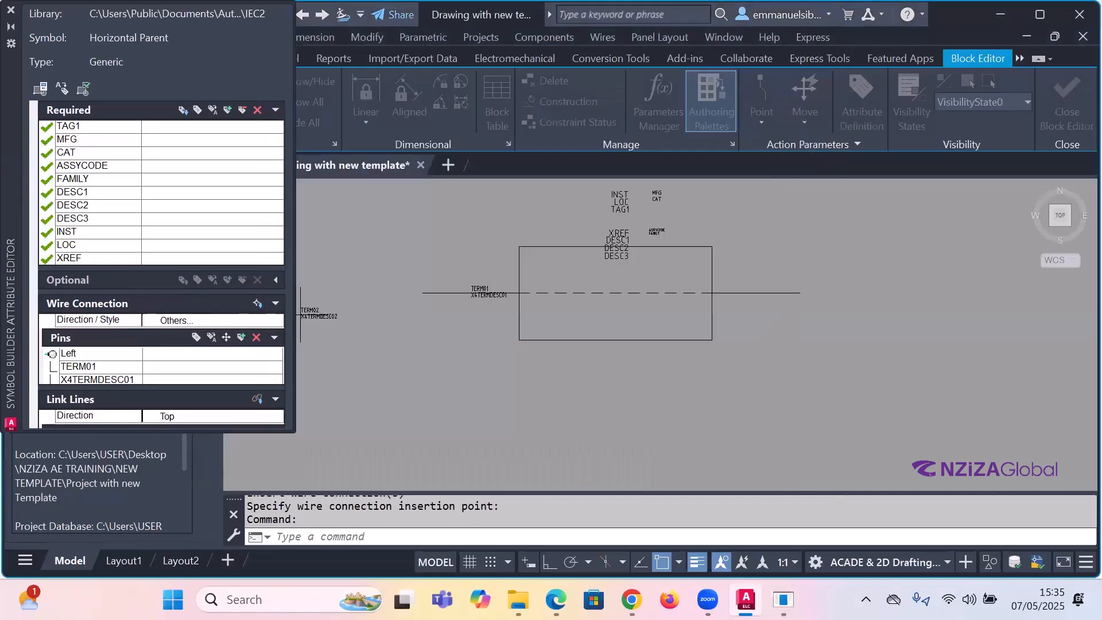
pyautogui.scroll(5, 678, 367)
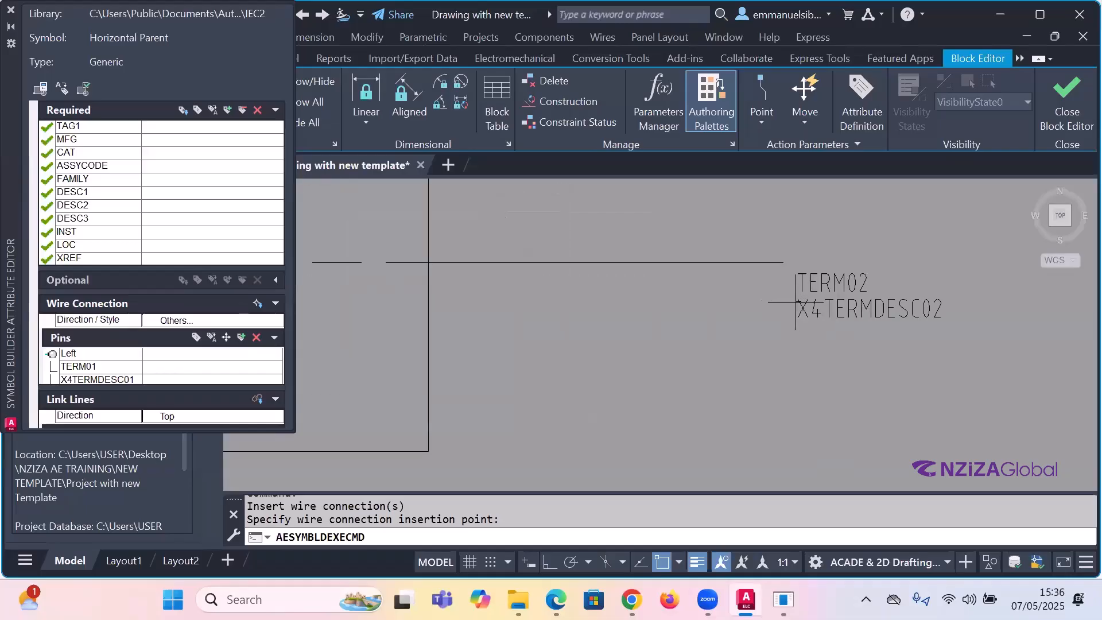
pyautogui.scroll(-2, 759, 290)
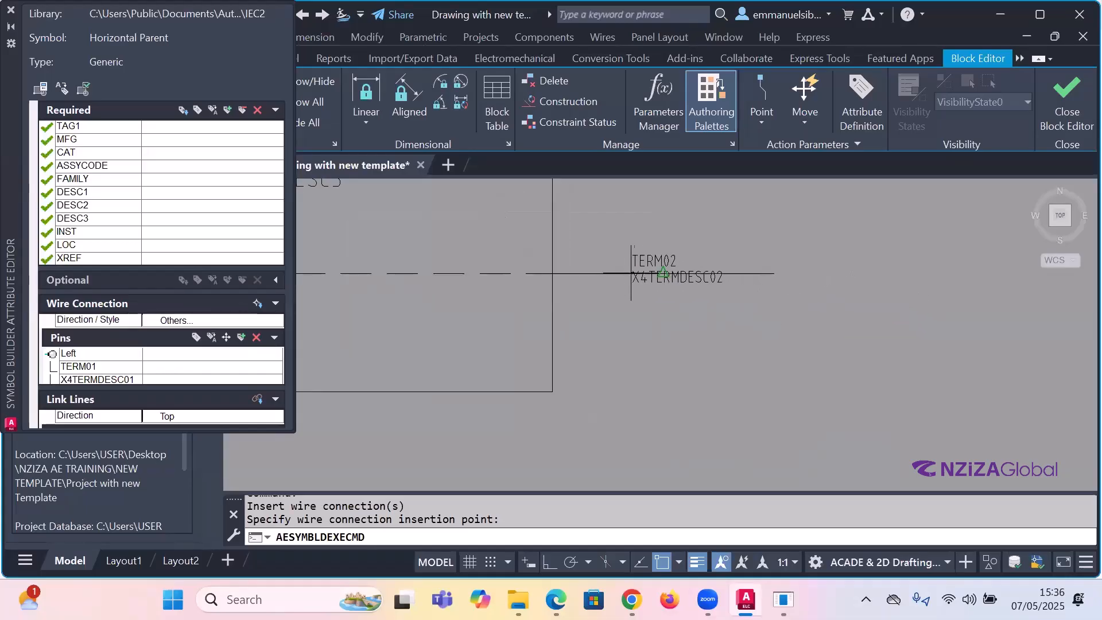
pyautogui.click(663, 273)
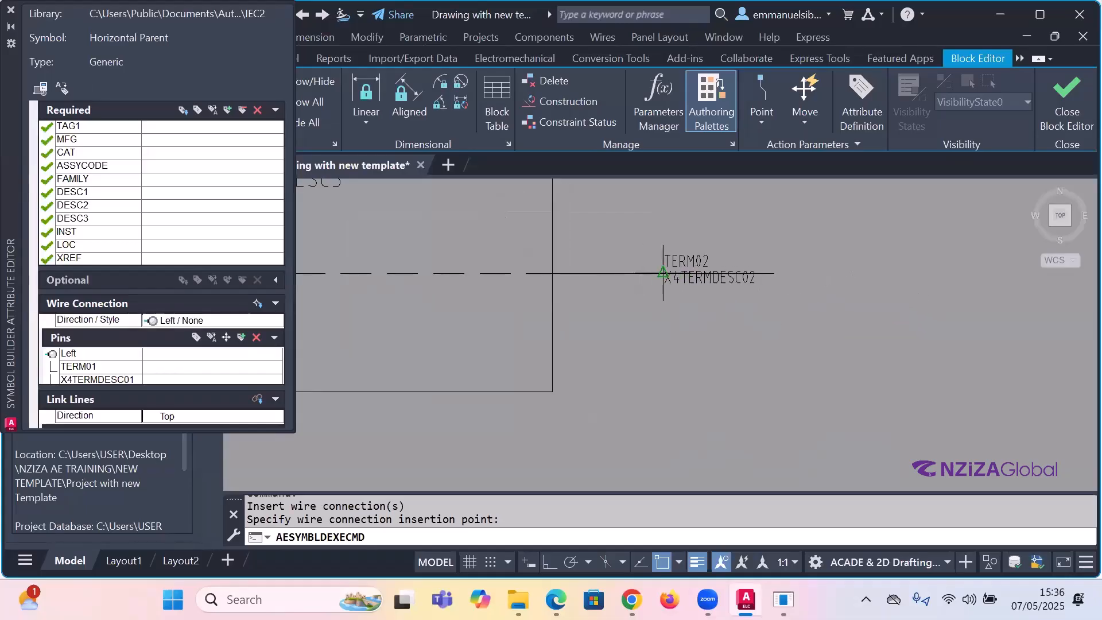
pyautogui.scroll(-3, 637, 356)
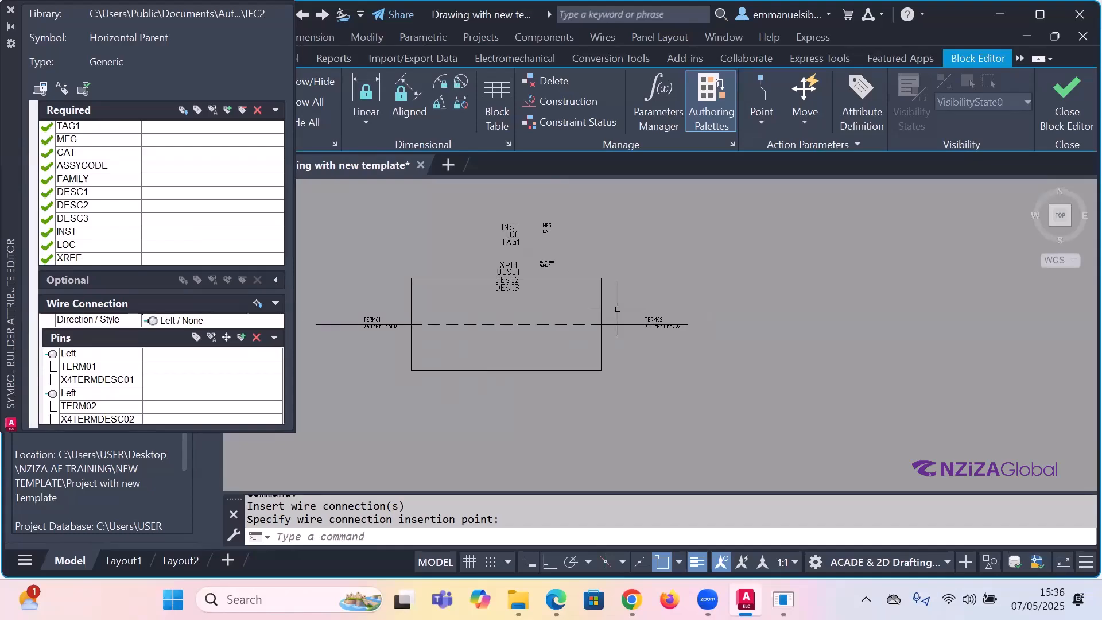
# - Cancel the symbol save and close the Symbol Builder Attribute Editor
pyautogui.click(1067, 94)
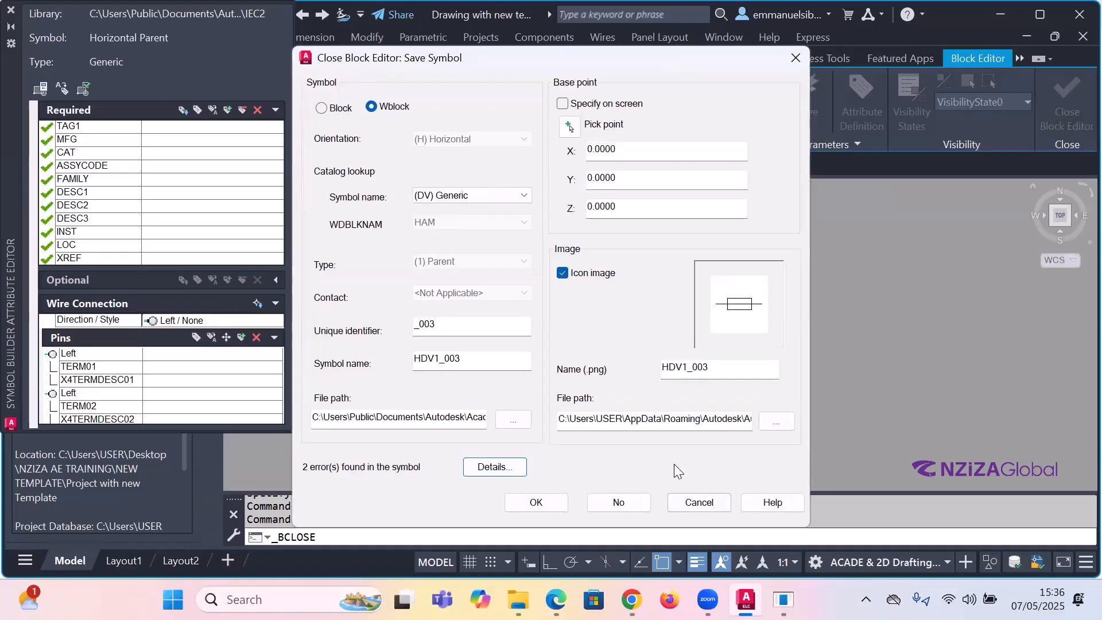
pyautogui.click(699, 502)
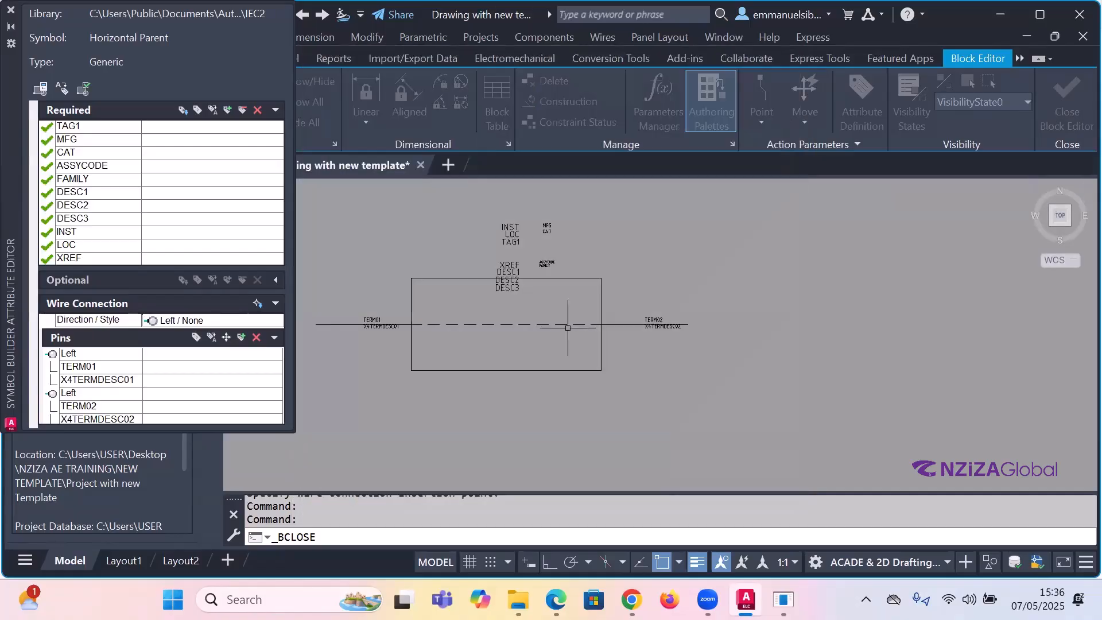
pyautogui.click(10, 10)
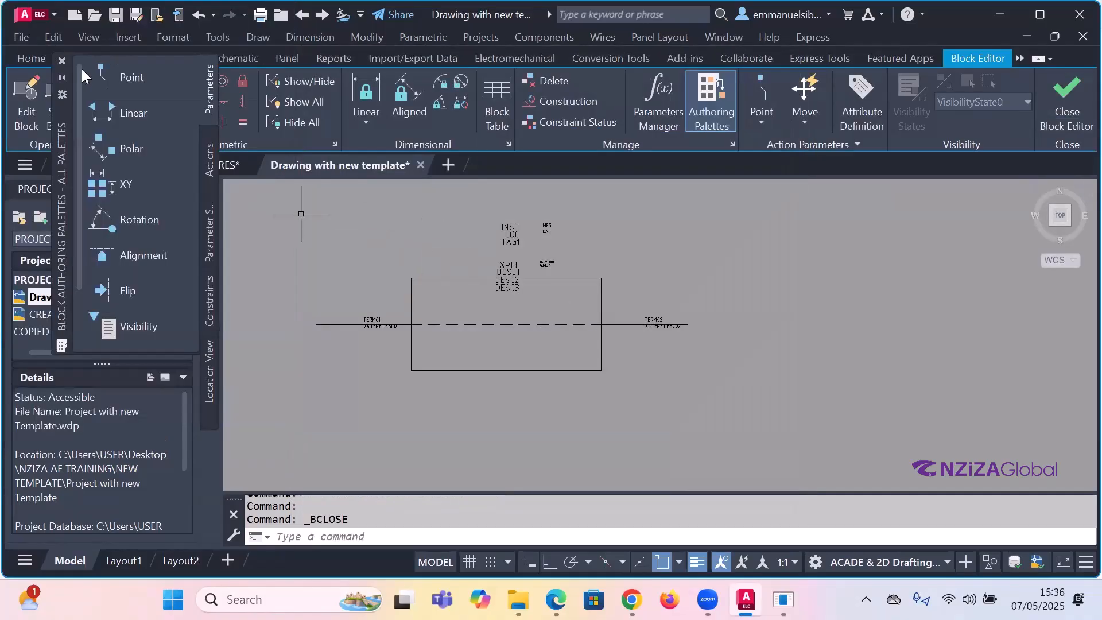
# - Close the block editor and save the symbol as Wblock HDV1_003 with (DV) Generic for the catalog lookup and an icon image
pyautogui.click(1068, 87)
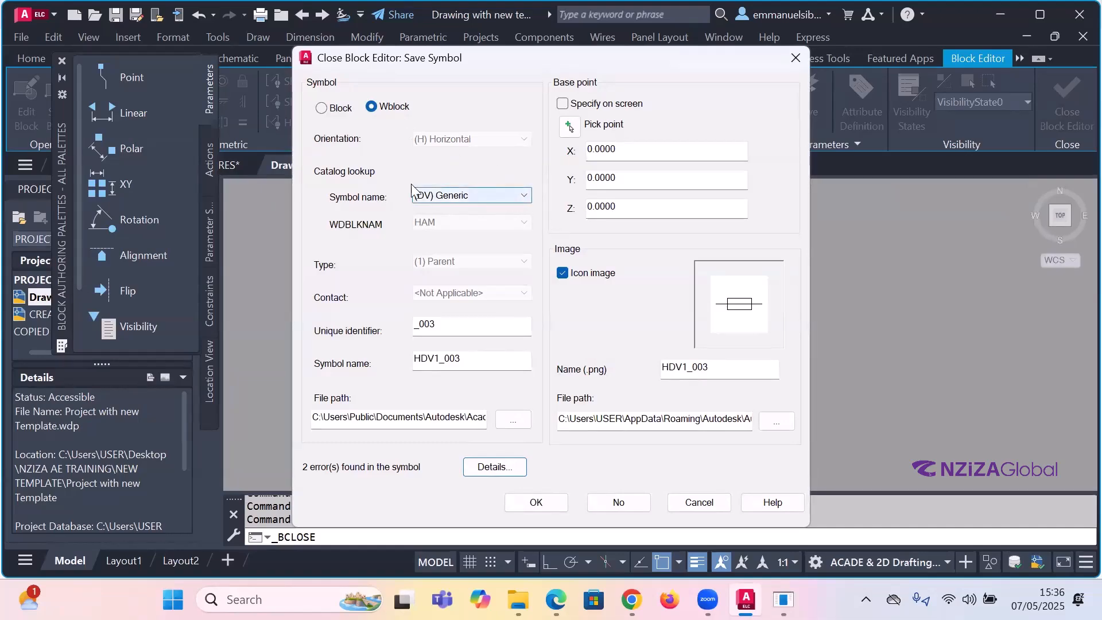
pyautogui.click(530, 194)
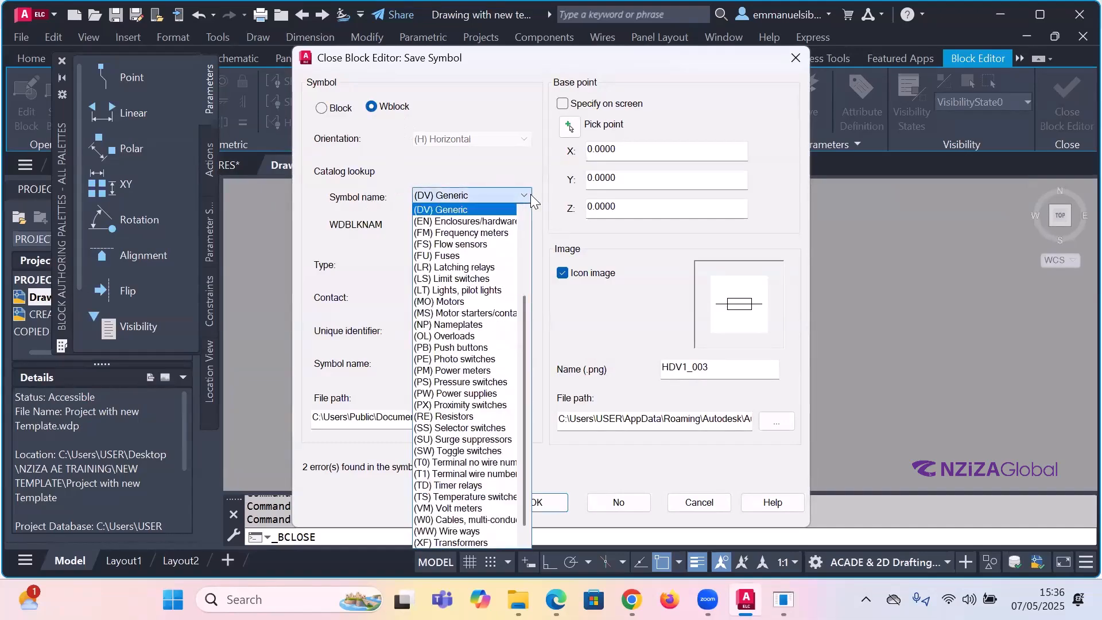
pyautogui.click(531, 194)
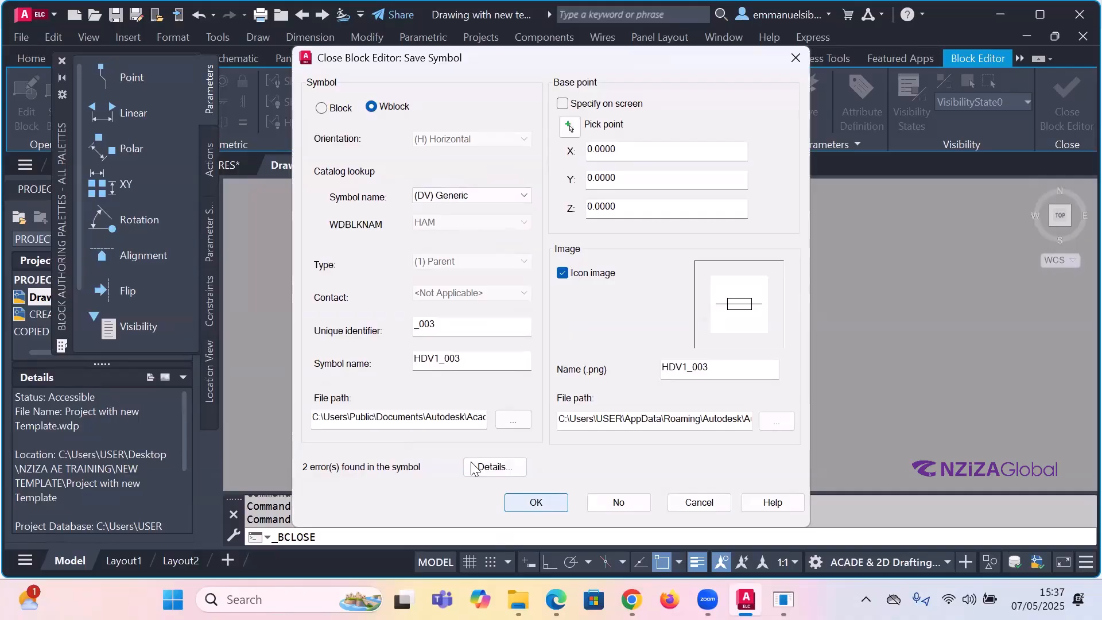
pyautogui.press('Return')
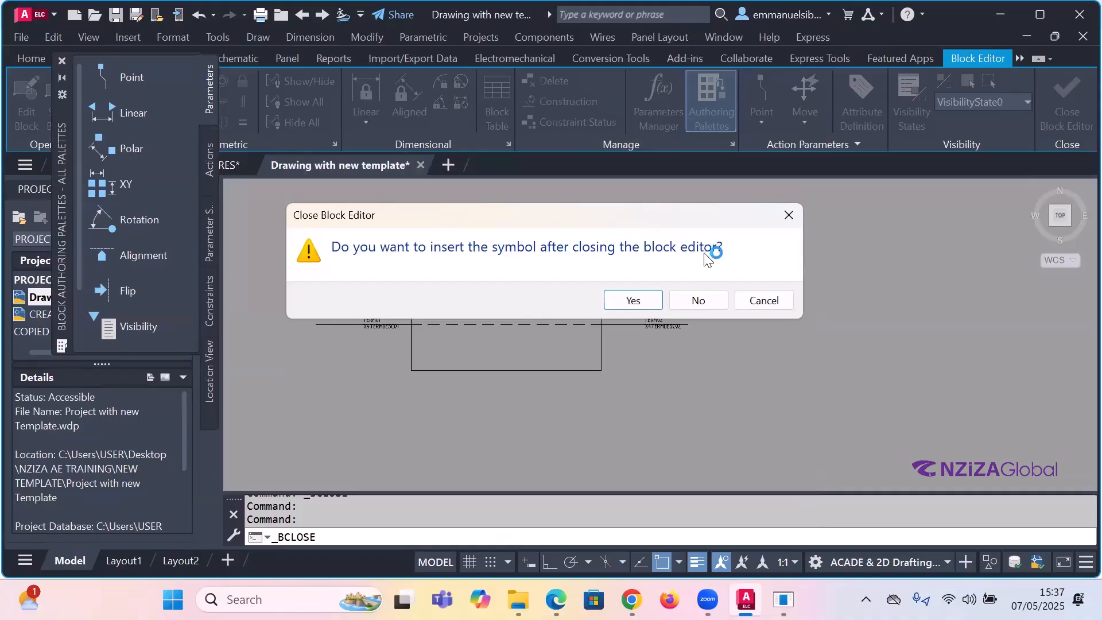
# - Choose to insert the saved symbol and place it in the drawing to the right of the original component
pyautogui.click(633, 300)
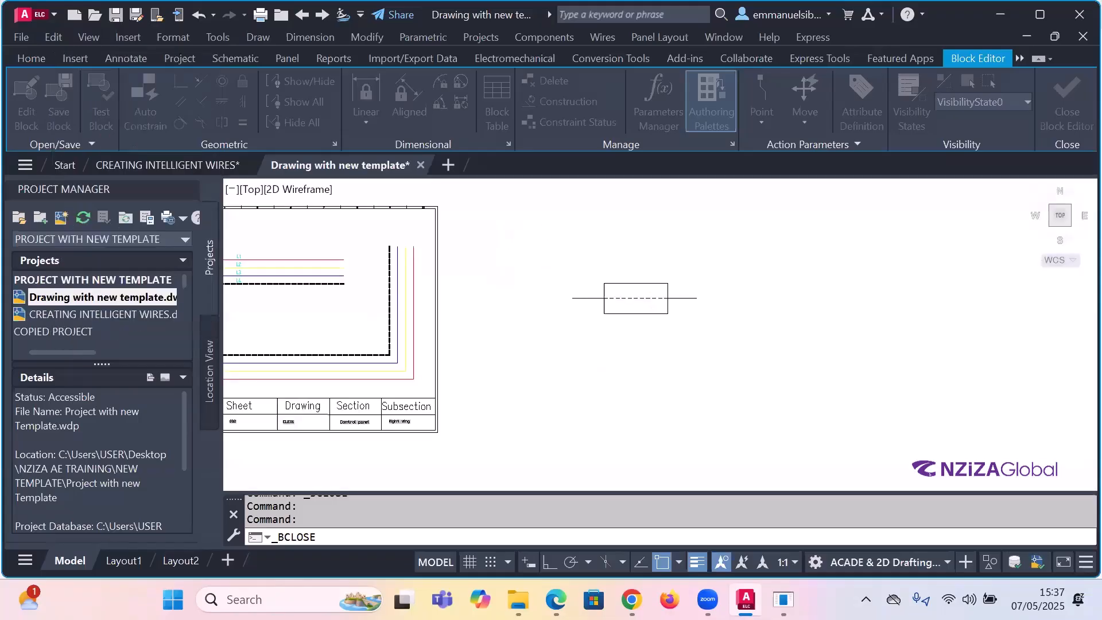
pyautogui.scroll(-3, 520, 314)
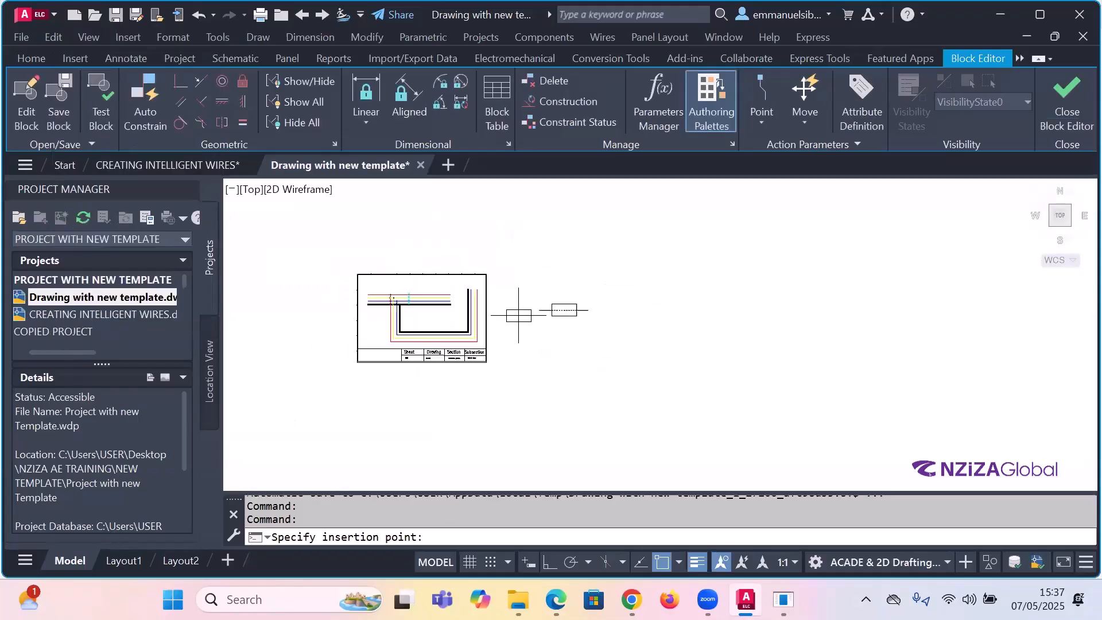
pyautogui.scroll(2, 647, 316)
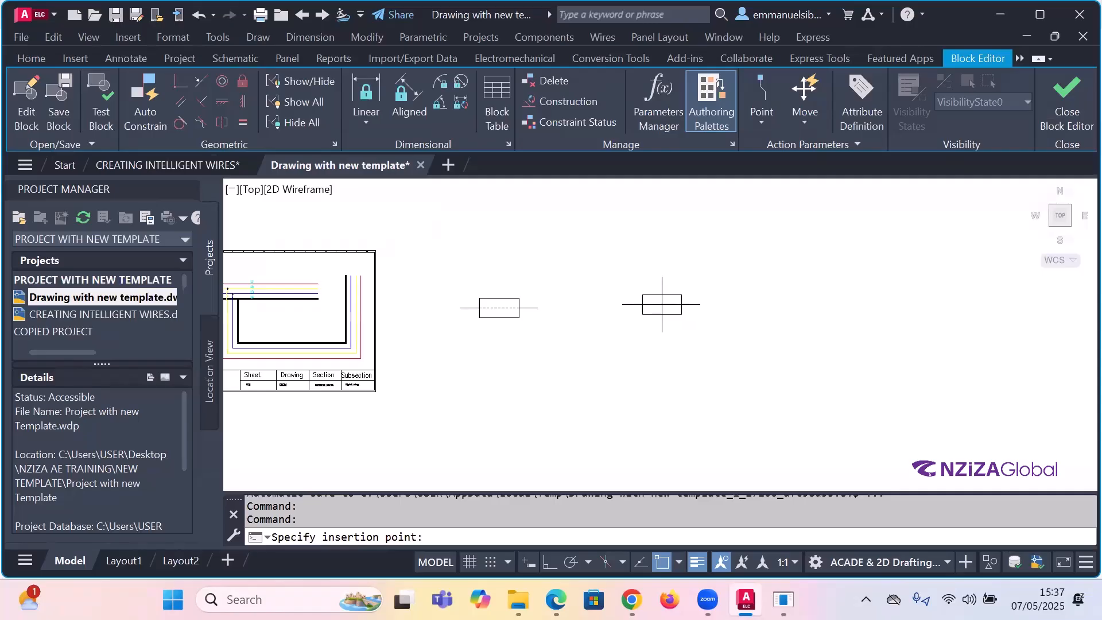
pyautogui.click(662, 304)
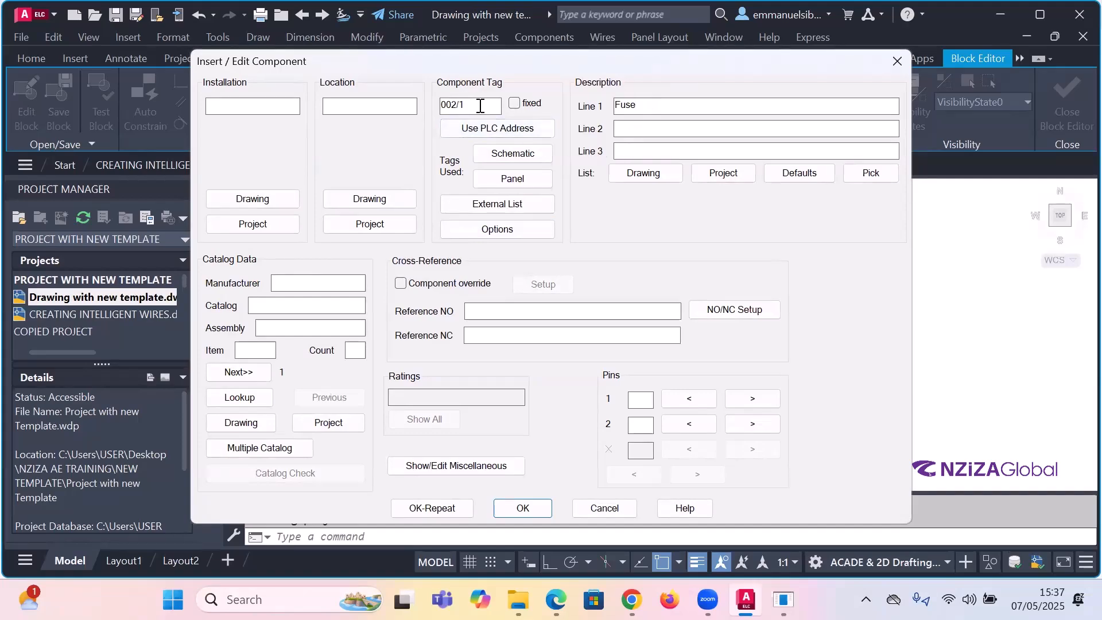
# - Set the component tag to F1 and create a component-specific catalog table for DV1_003 through the catalog lookup
pyautogui.doubleClick(482, 107)
pyautogui.write('F1')
pyautogui.click(252, 401)
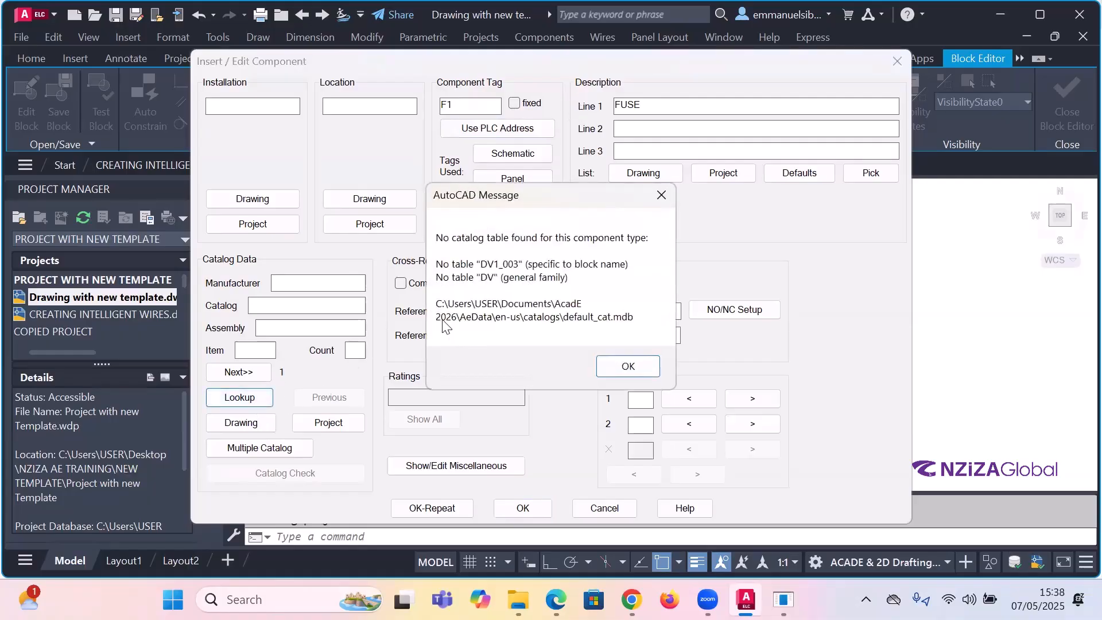
pyautogui.click(626, 366)
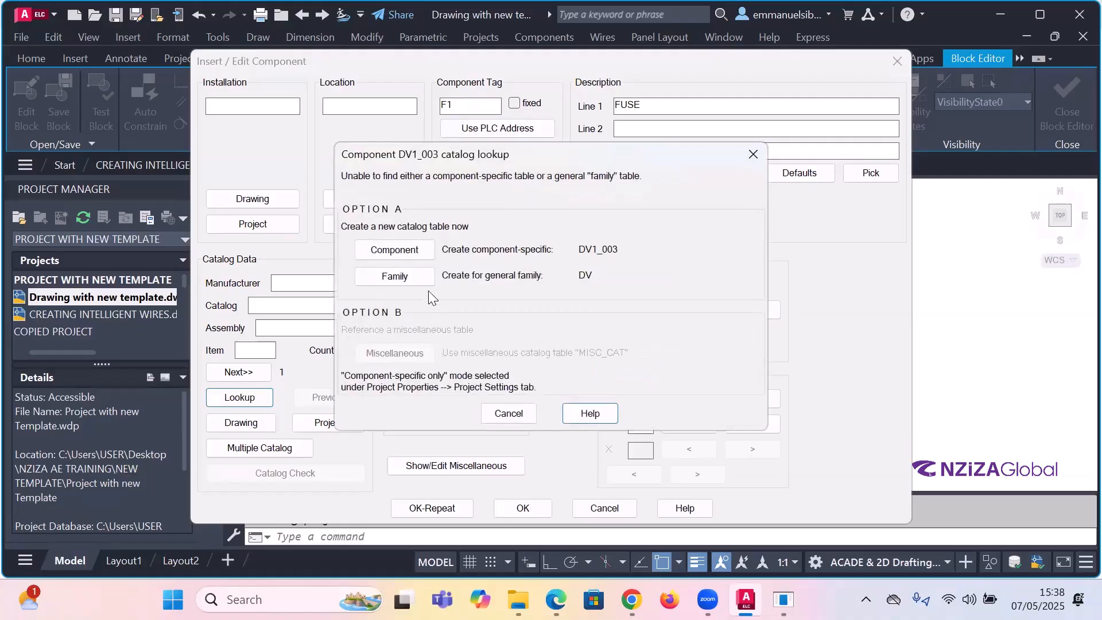
pyautogui.click(426, 252)
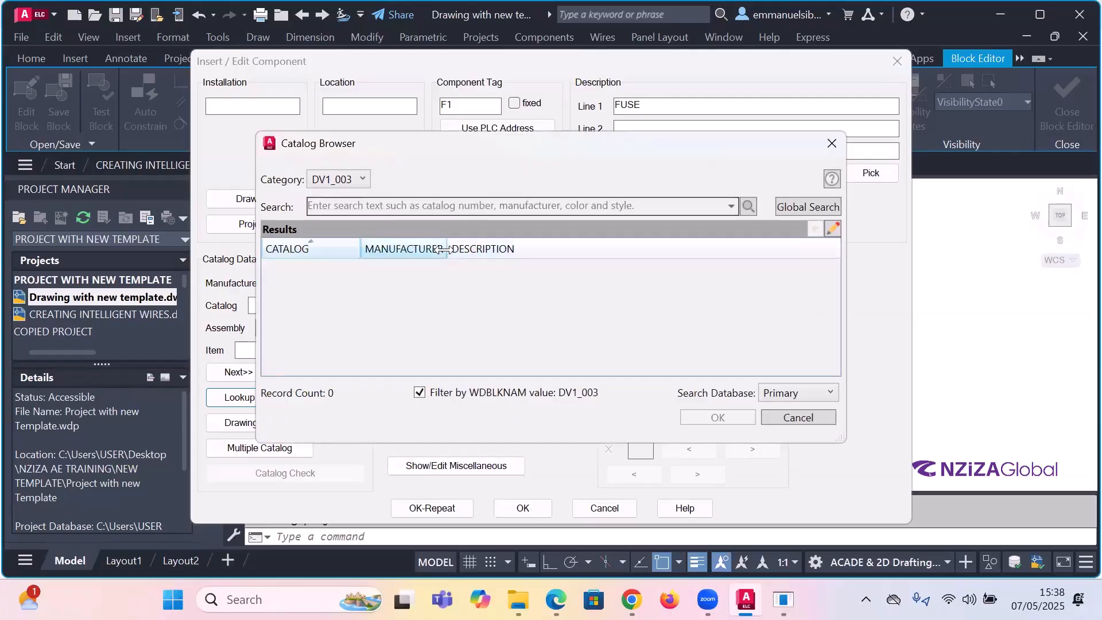
# - View the new catalog table's record fields in edit mode and close the Catalog Browser without adding a record
pyautogui.click(833, 230)
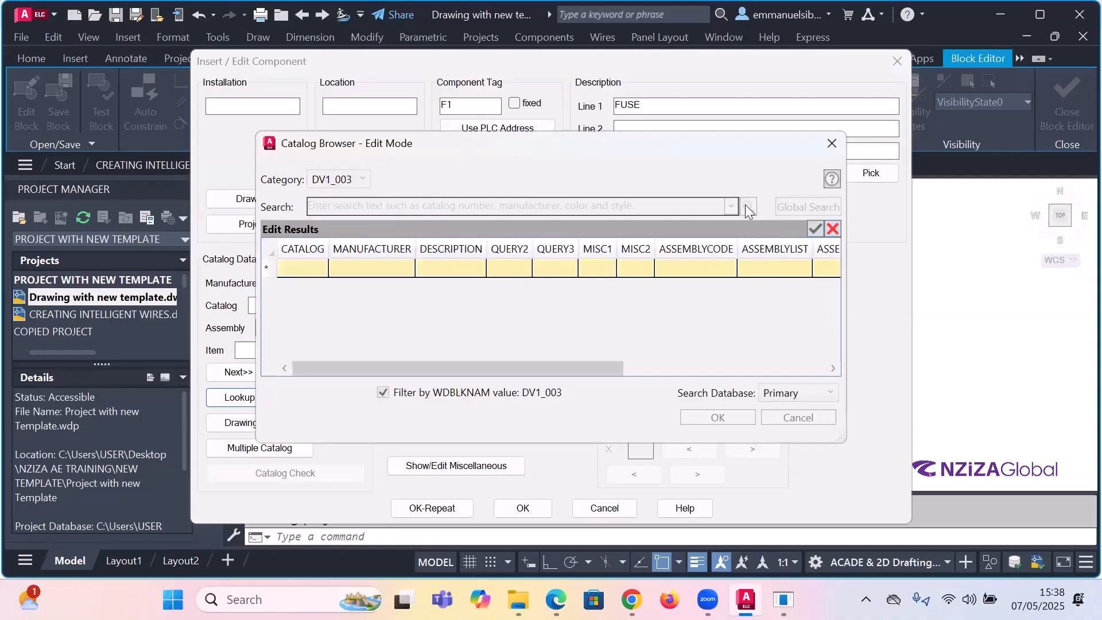
pyautogui.click(398, 268)
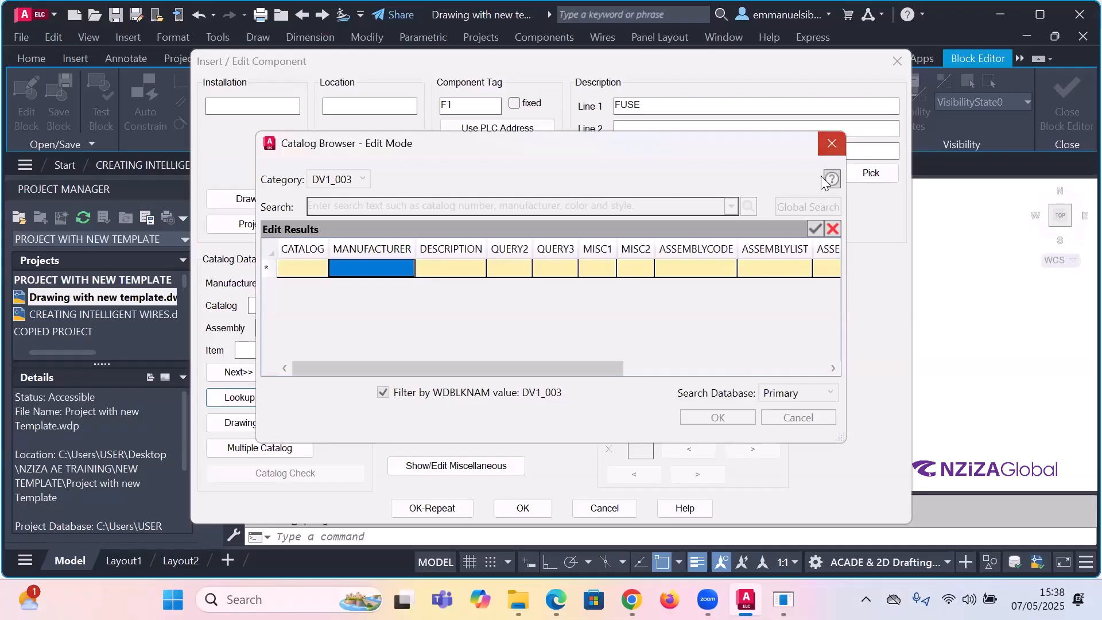
pyautogui.click(831, 144)
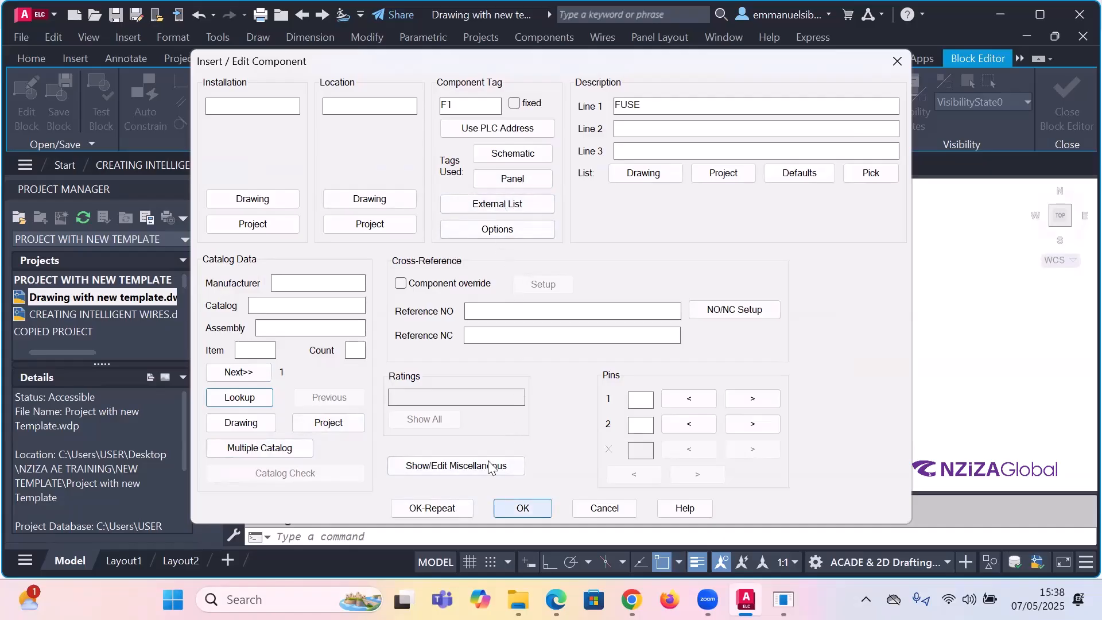
# - Assign pin numbers 1 and 2 to the fuse and accept the component data
pyautogui.click(639, 401)
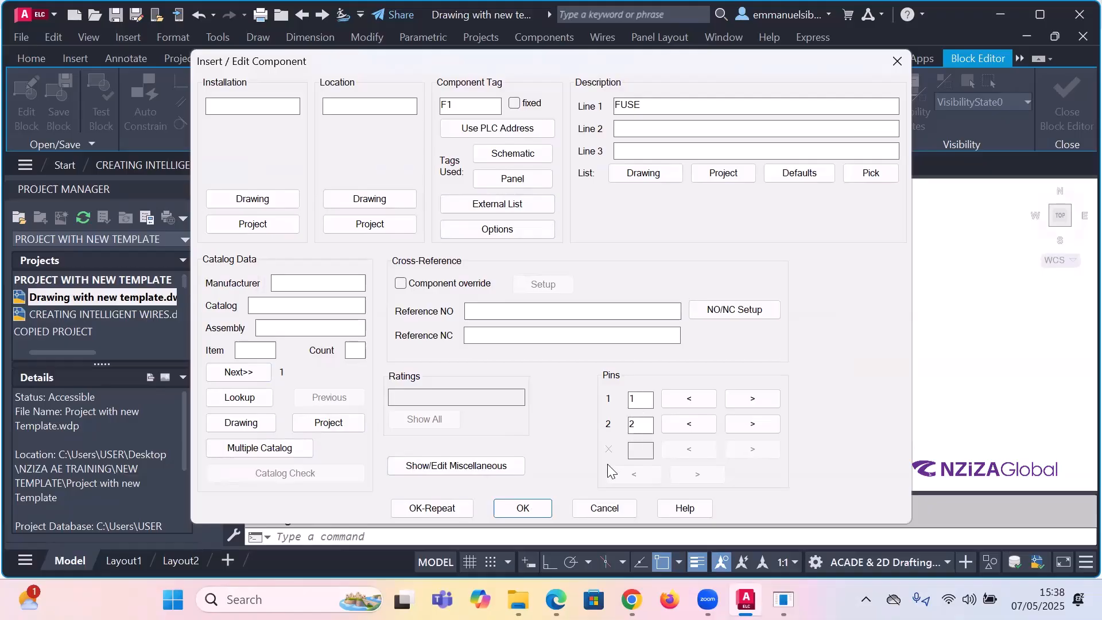
pyautogui.click(522, 508)
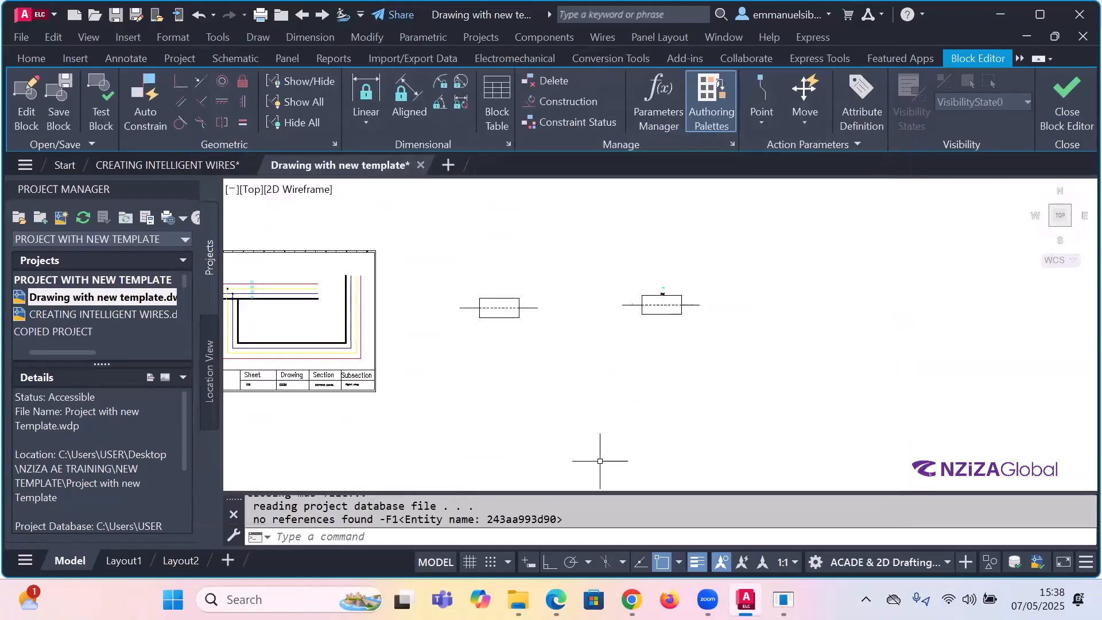
# - Examine the inserted fuse symbol's component tag, description and two pin numbers up close
pyautogui.scroll(6, 669, 344)
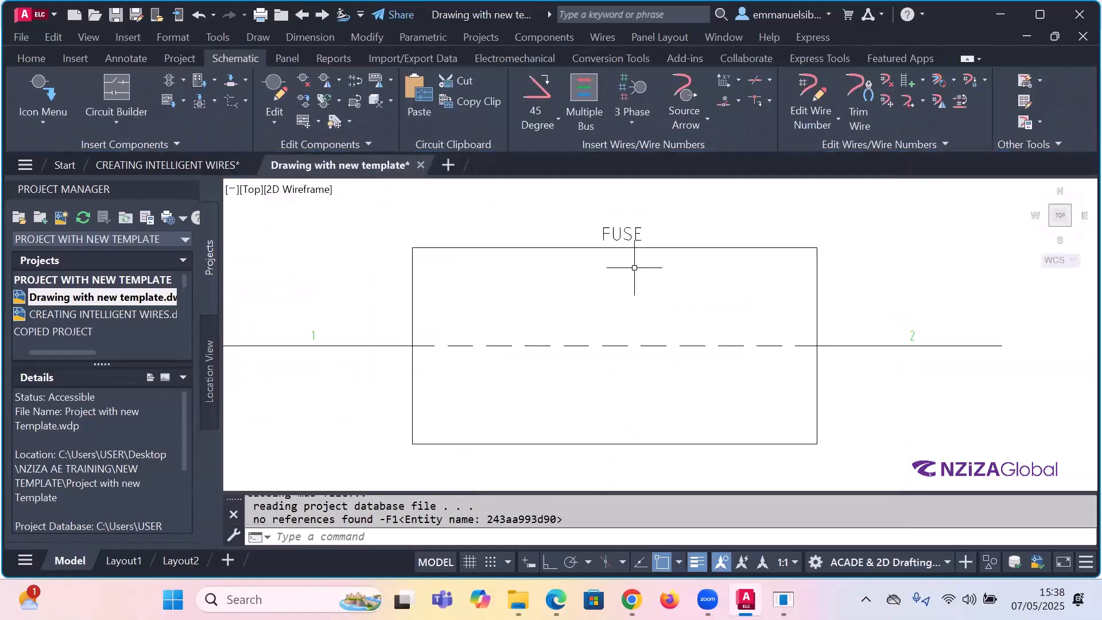
pyautogui.scroll(4, 647, 234)
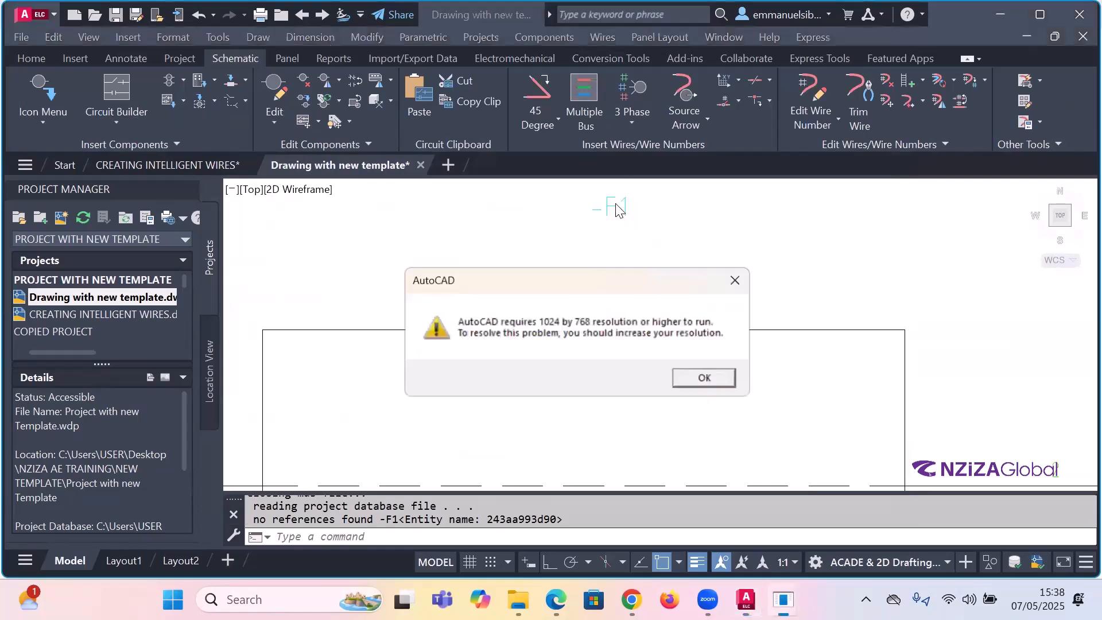
pyautogui.scroll(2, 616, 203)
pyautogui.click(697, 378)
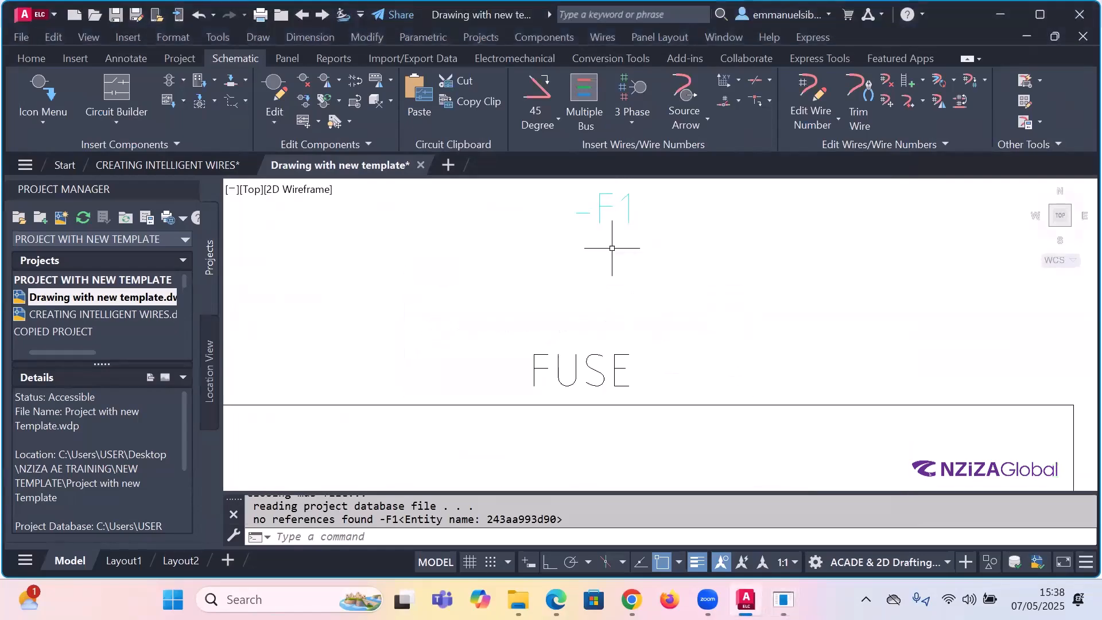
pyautogui.scroll(3, 613, 184)
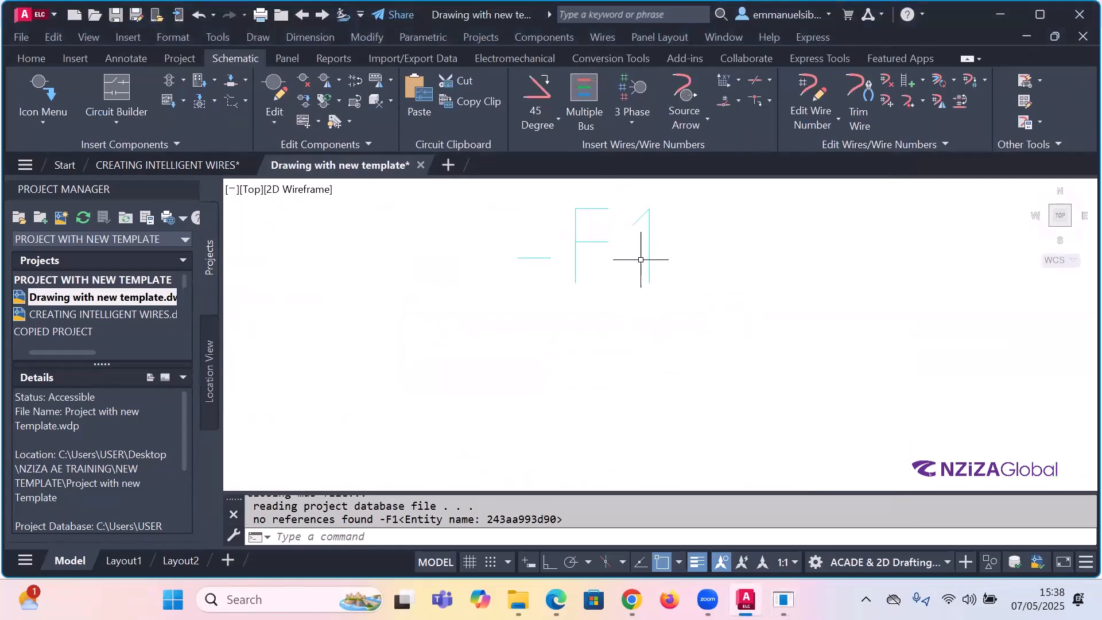
pyautogui.scroll(-5, 677, 238)
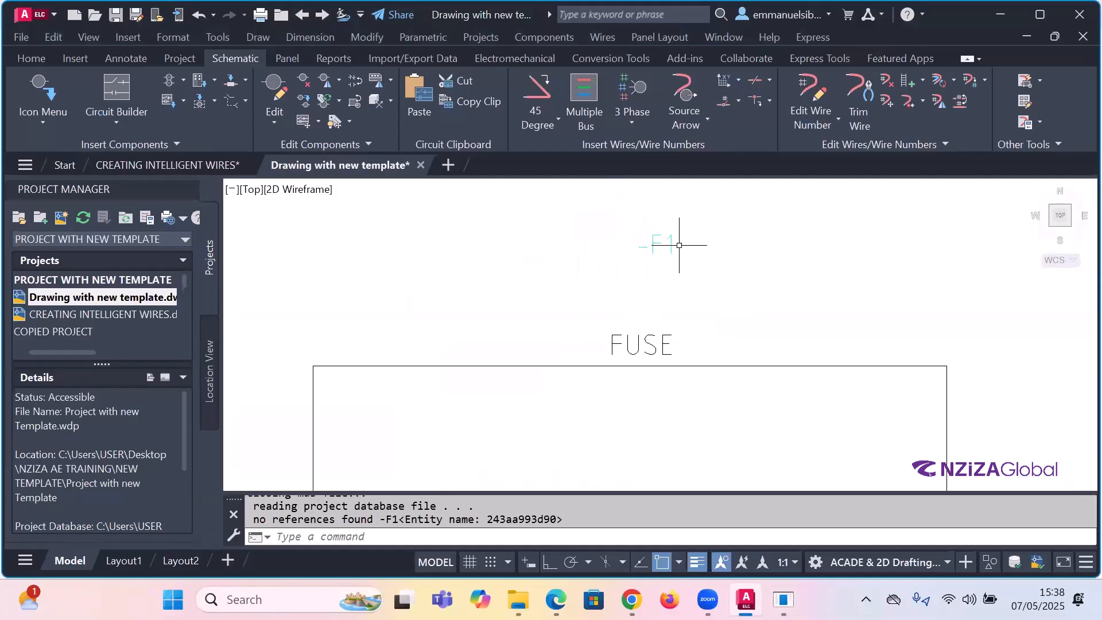
pyautogui.scroll(3, 647, 349)
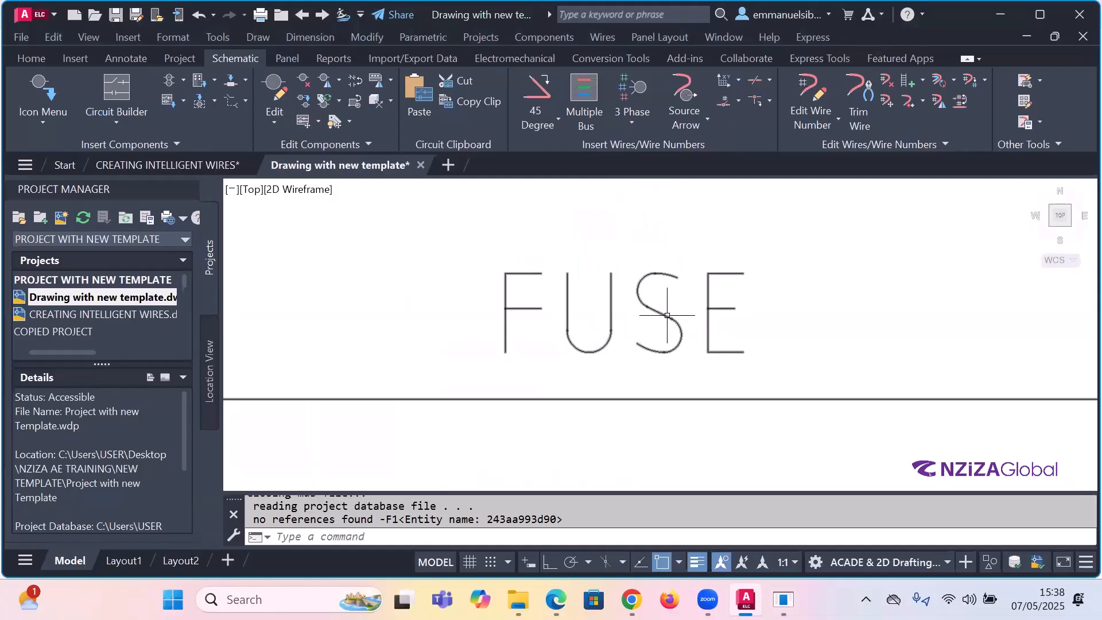
pyautogui.scroll(-6, 692, 284)
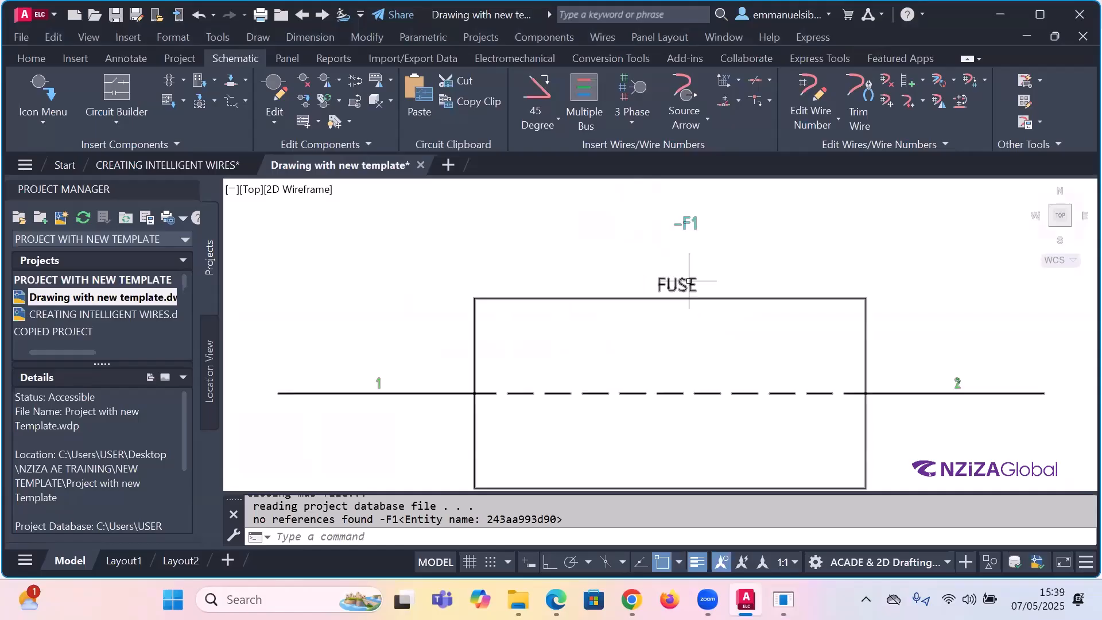
pyautogui.scroll(8, 517, 345)
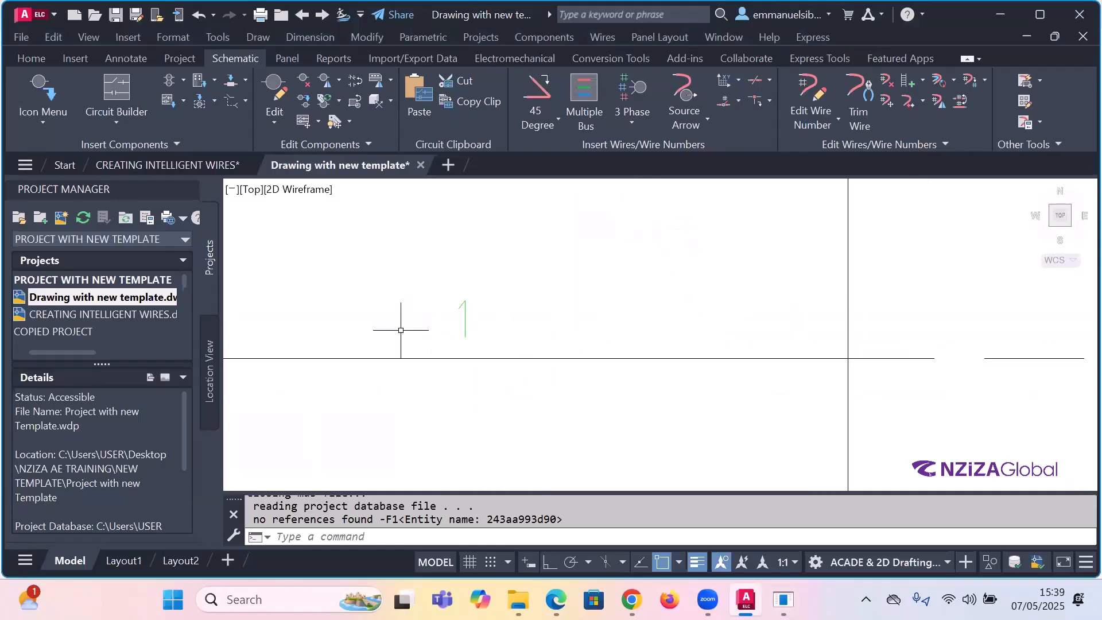
pyautogui.scroll(-6, 482, 319)
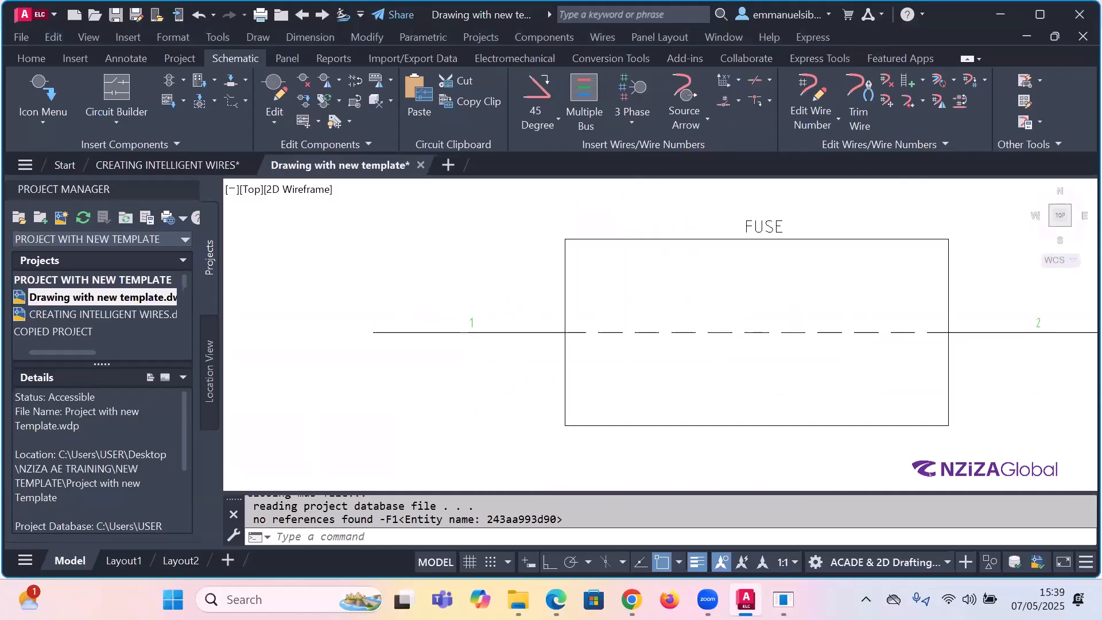
pyautogui.scroll(6, 615, 322)
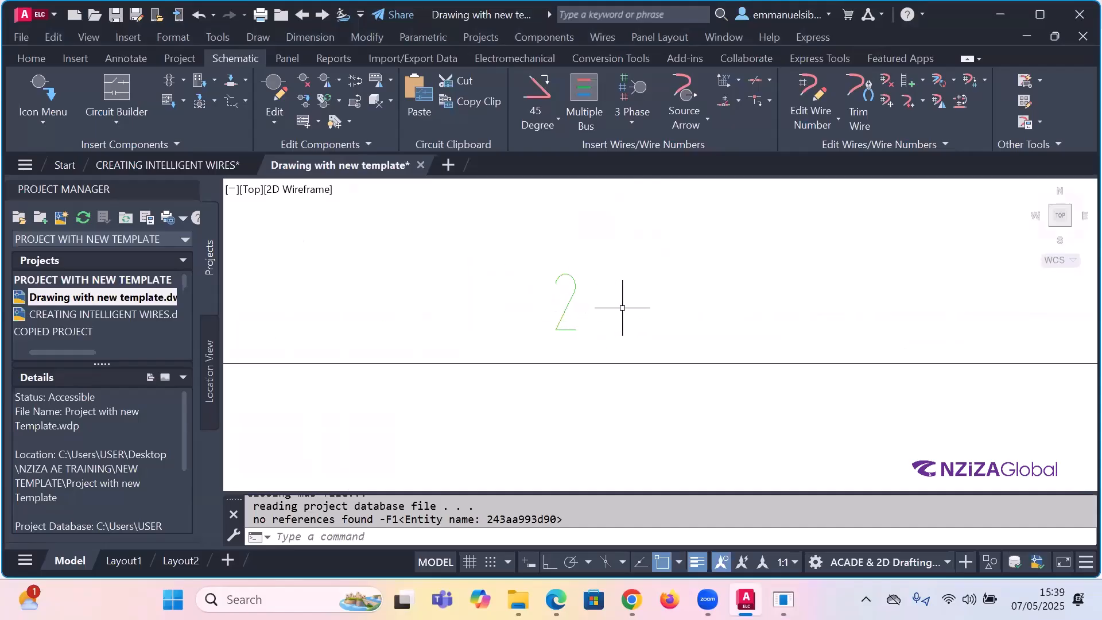
pyautogui.scroll(-8, 635, 306)
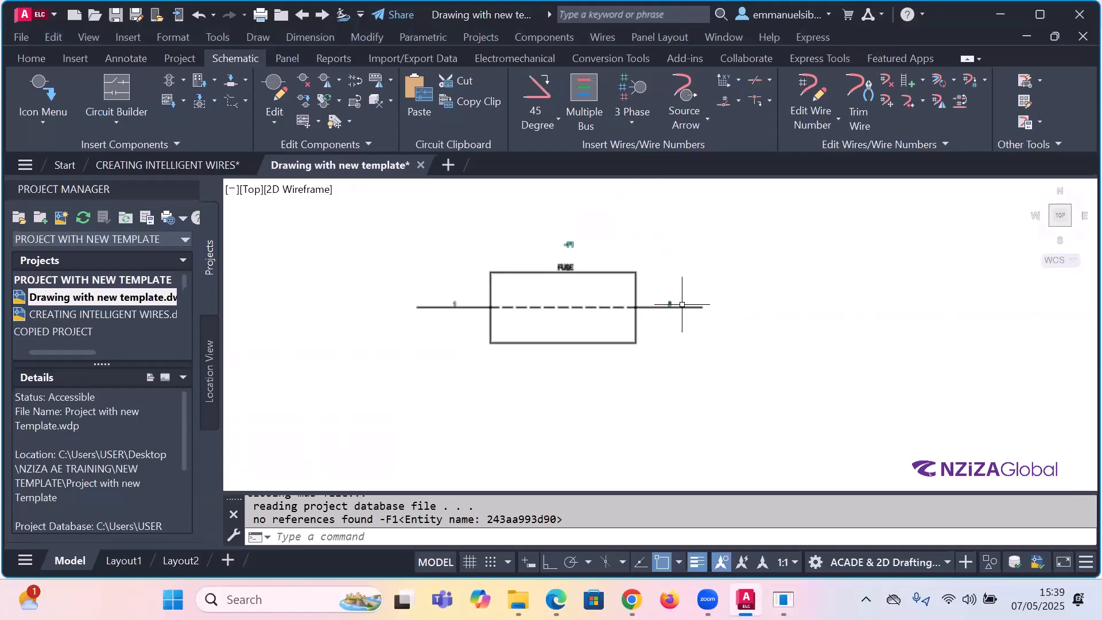
# - View the component and attribute editing options available for the inserted fuse symbol
pyautogui.click(632, 306)
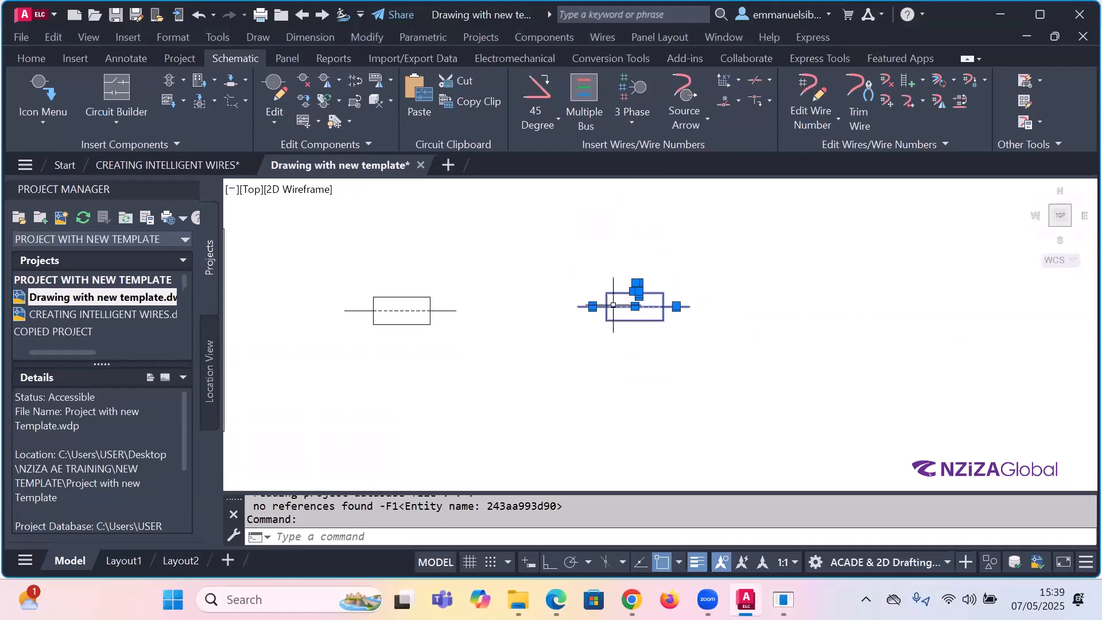
pyautogui.rightClick(615, 310)
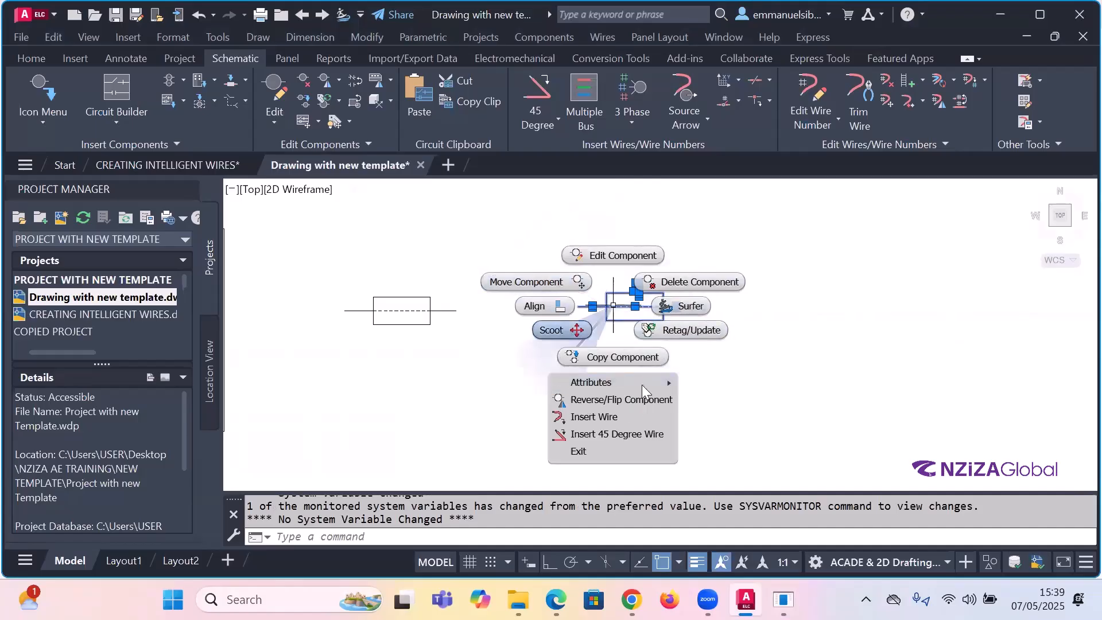
pyautogui.moveTo(641, 382)
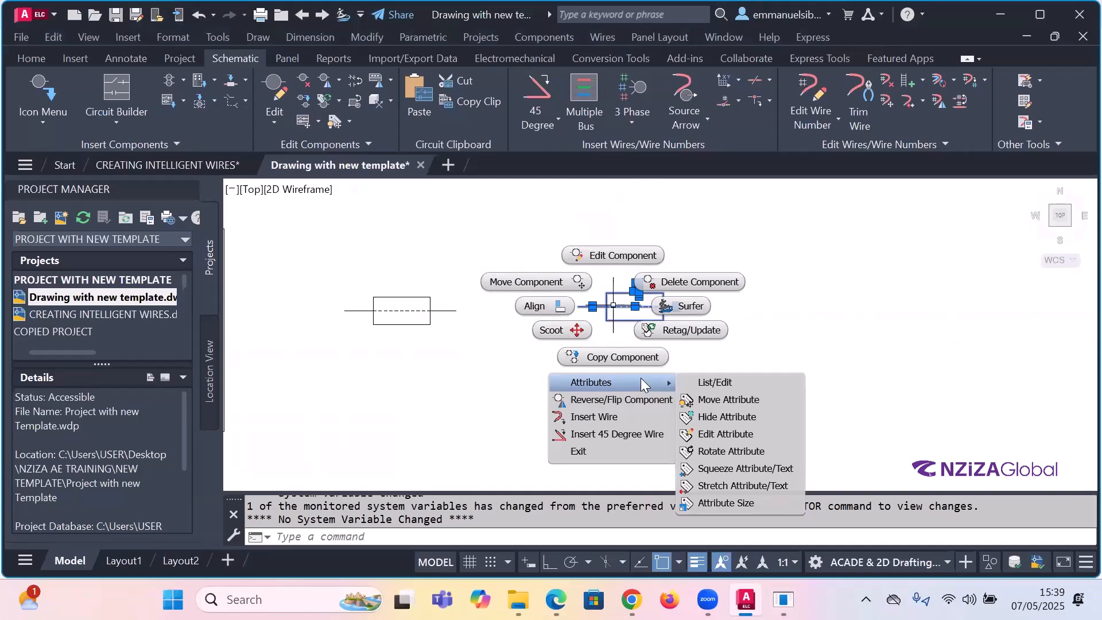
pyautogui.press('Escape')
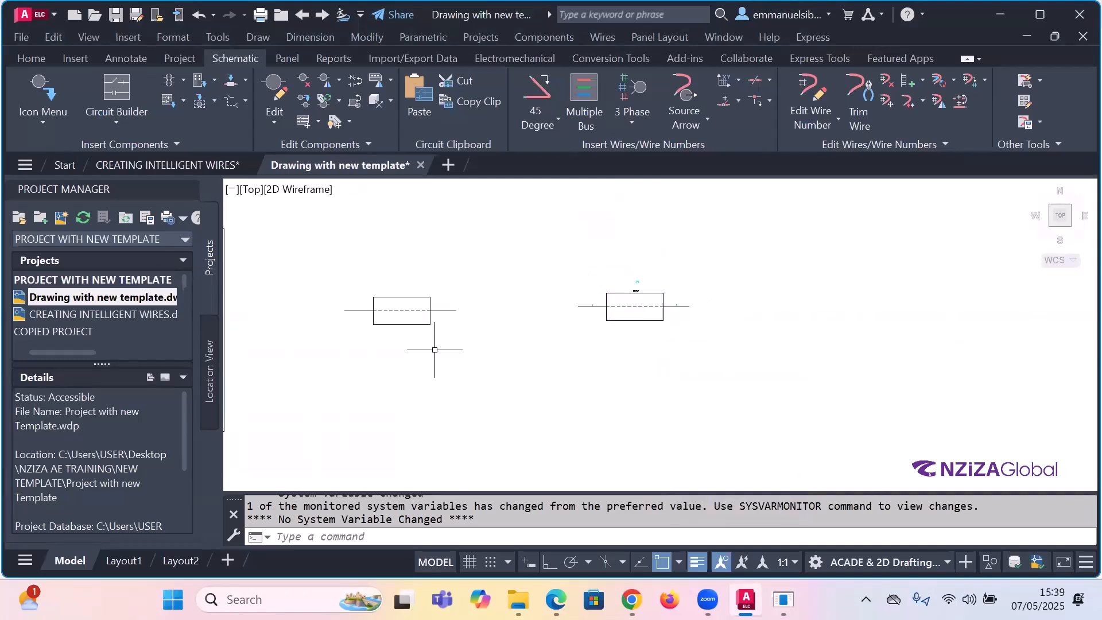
# - View the editing options of the originally drawn rectangle to compare them with those of the fuse symbol
pyautogui.scroll(2, 373, 314)
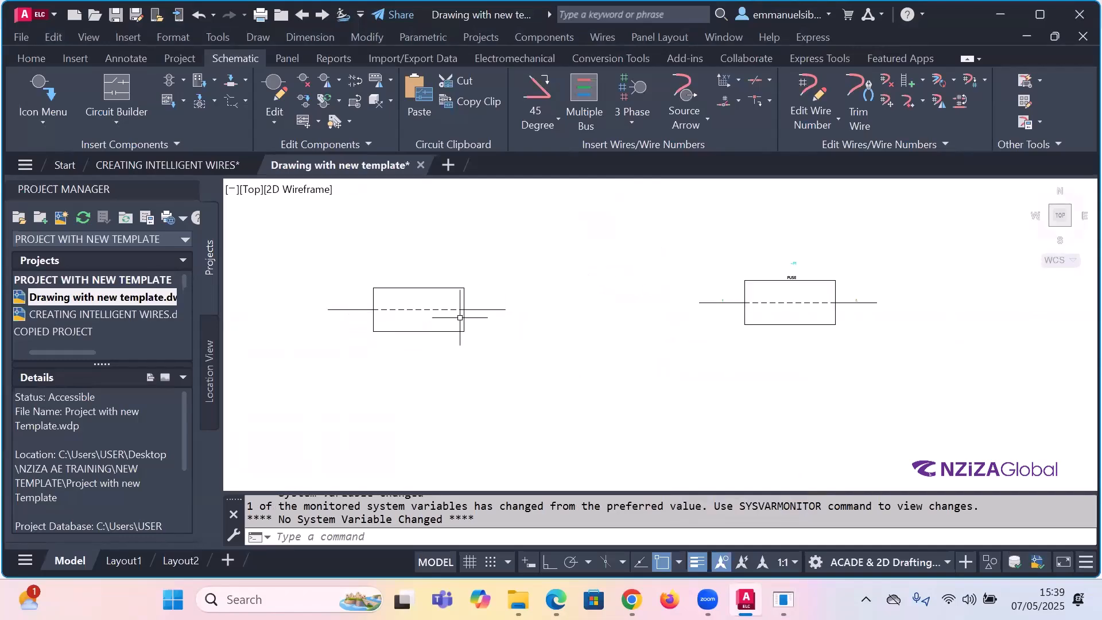
pyautogui.click(493, 345)
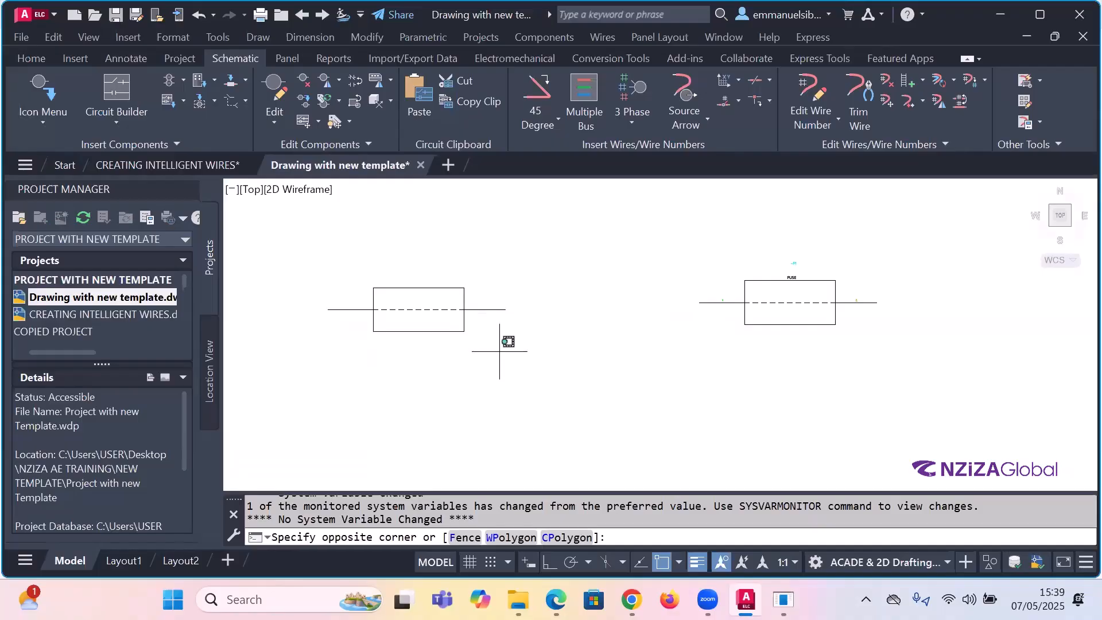
pyautogui.press('Escape')
pyautogui.press('Escape')
pyautogui.click(463, 331)
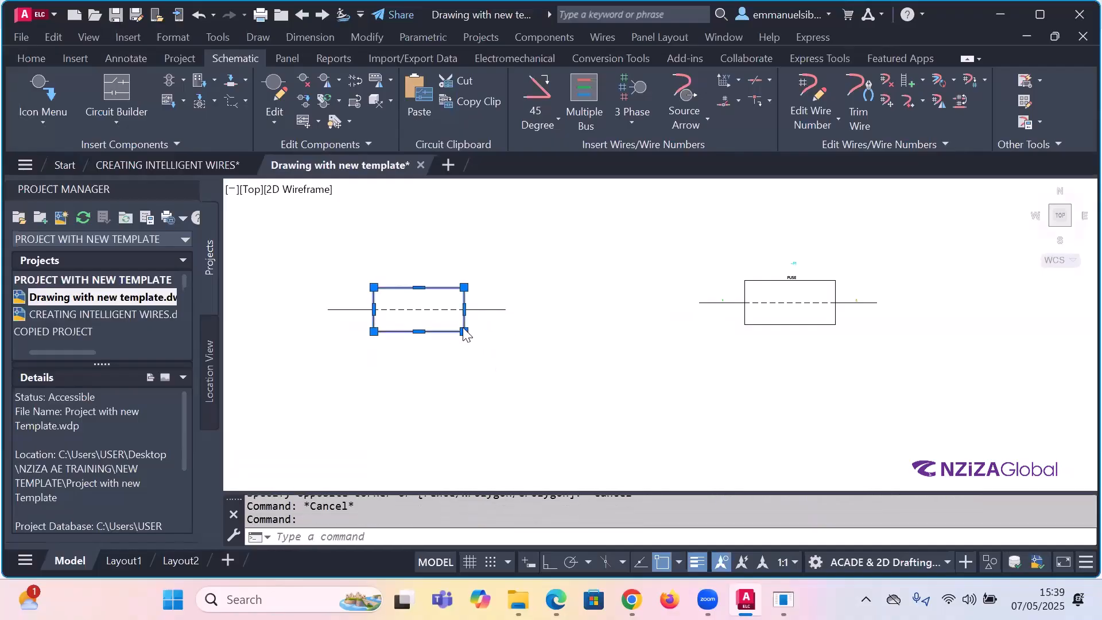
pyautogui.rightClick(464, 331)
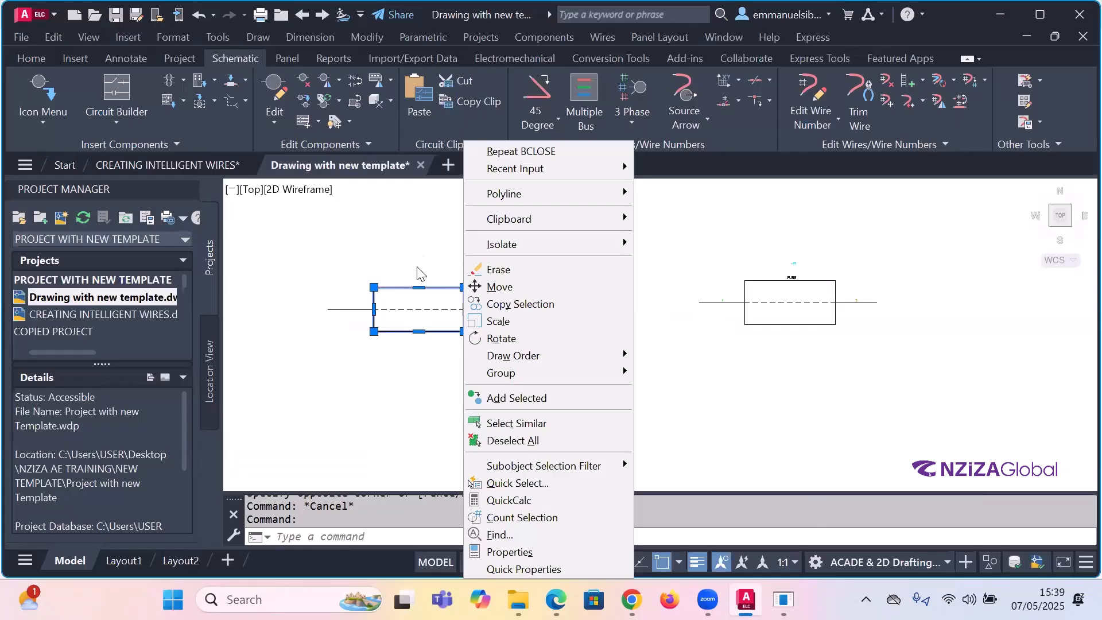
pyautogui.press('Escape')
pyautogui.press('Escape')
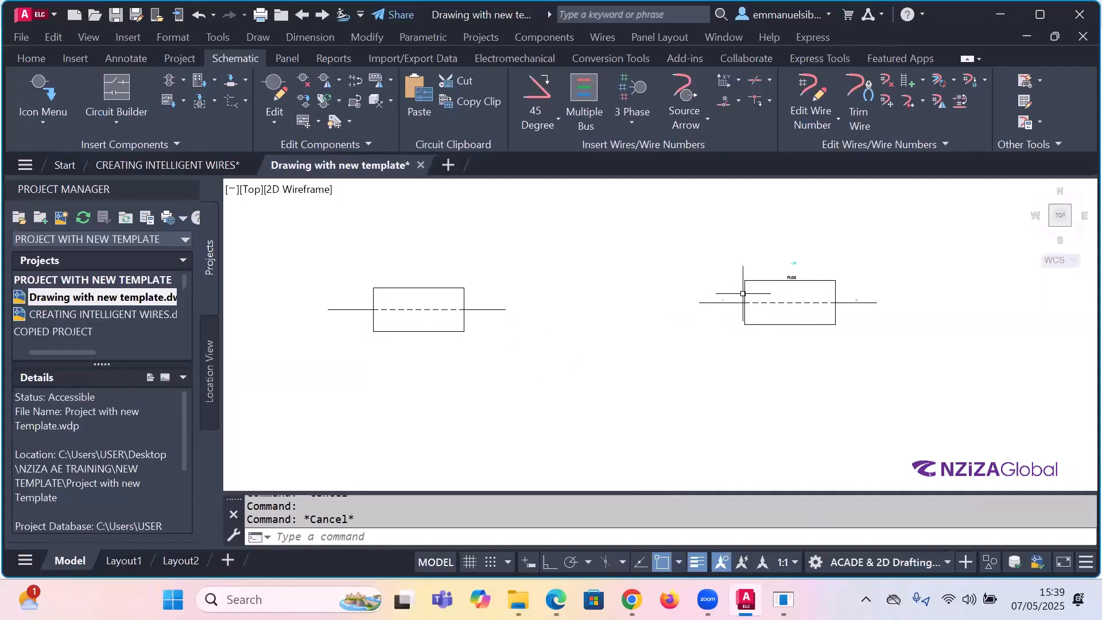
# - Delete the originally drawn rectangle together with its lines, keeping the inserted fuse symbol
pyautogui.click(511, 347)
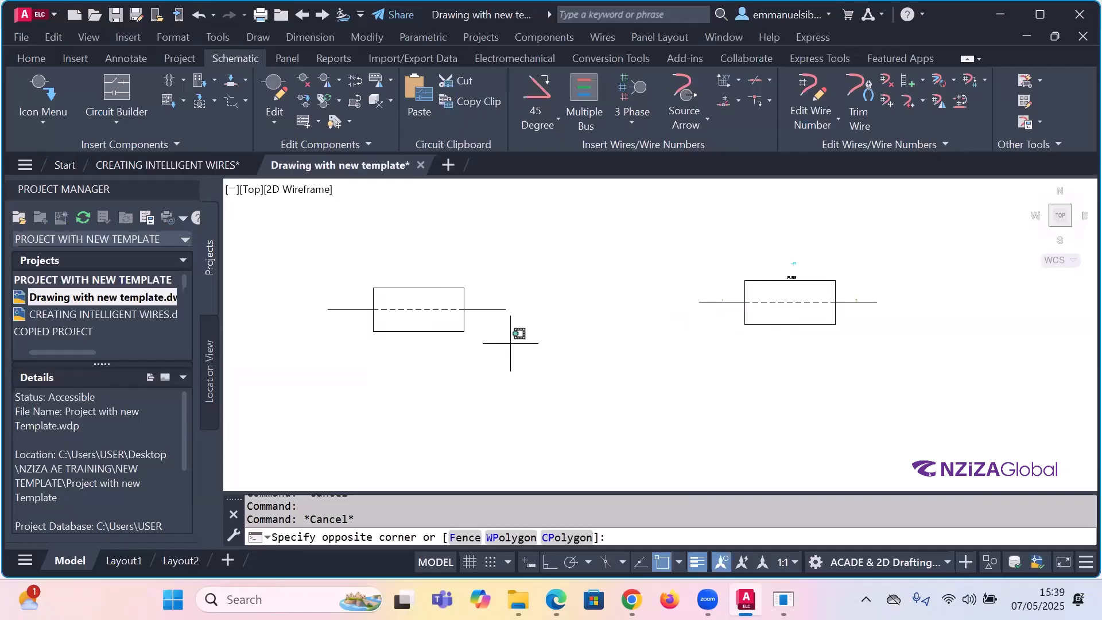
pyautogui.click(289, 231)
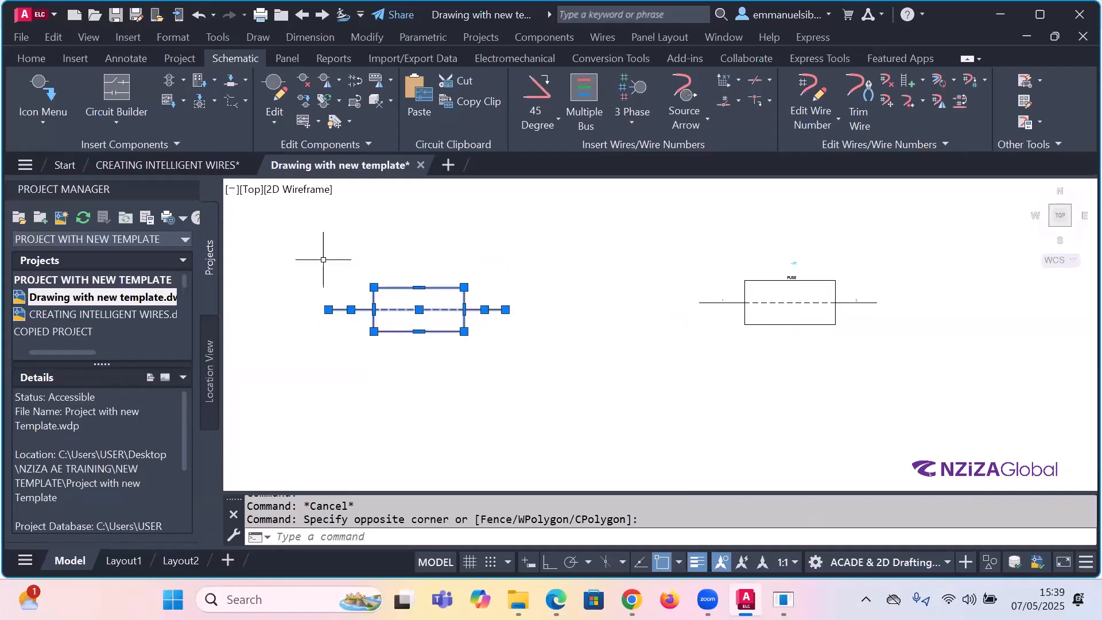
pyautogui.press('Delete')
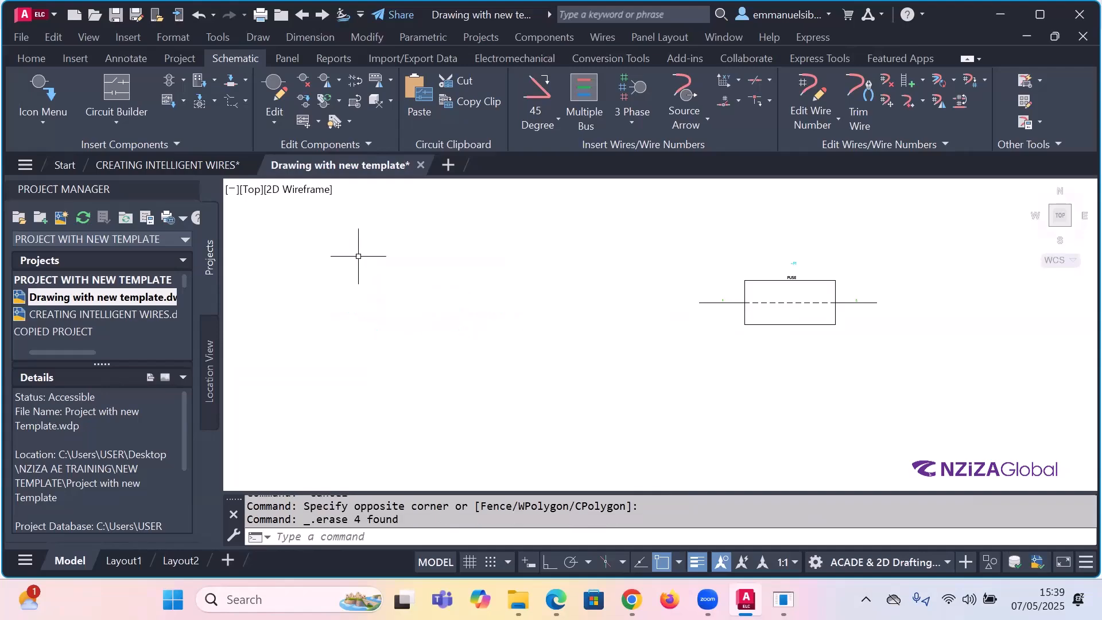
pyautogui.scroll(-6, 627, 364)
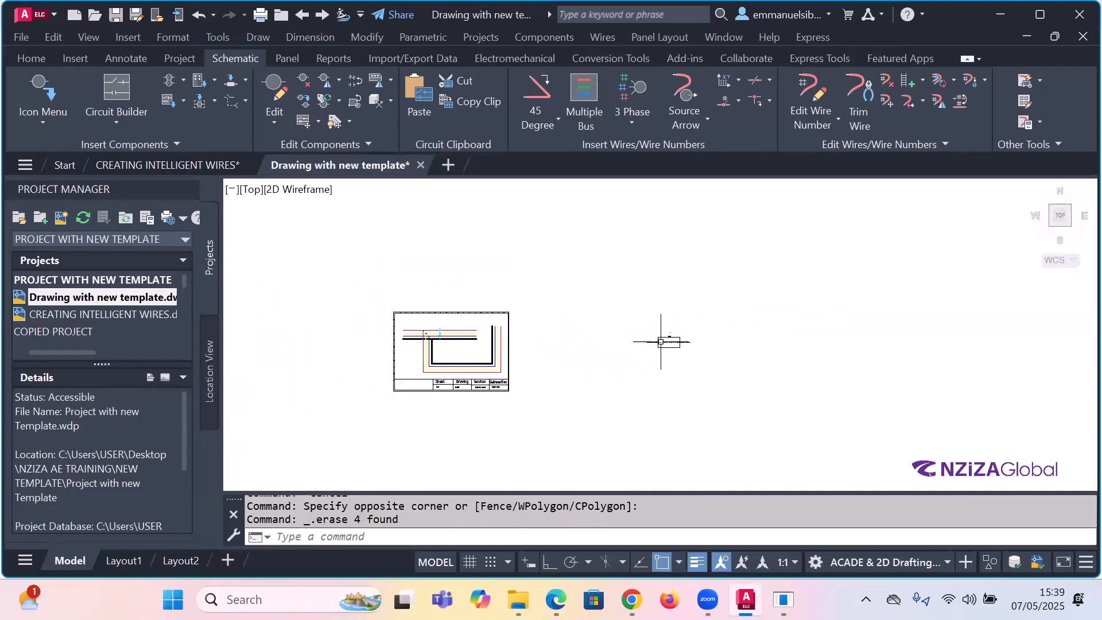
pyautogui.scroll(2, 674, 347)
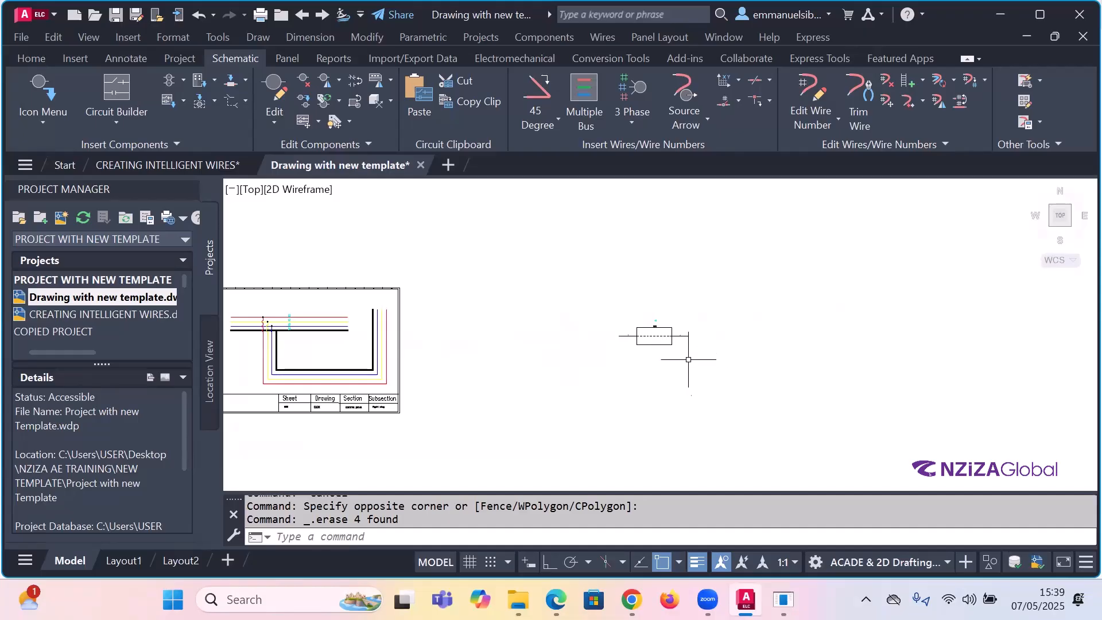
pyautogui.moveTo(717, 391); pyautogui.dragTo(602, 303)
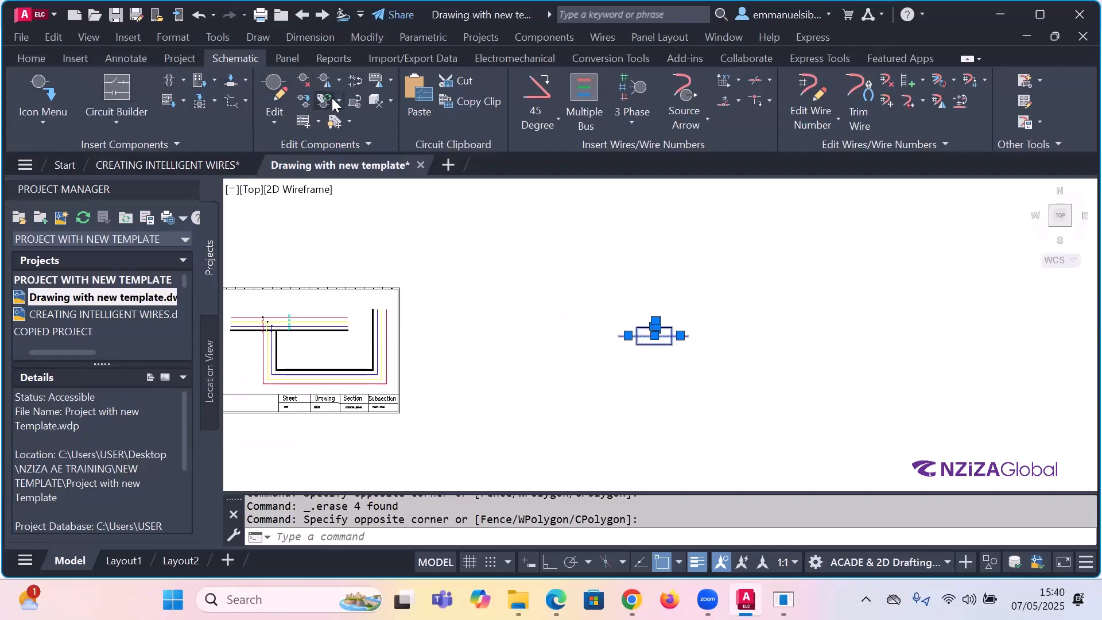
pyautogui.press('Escape')
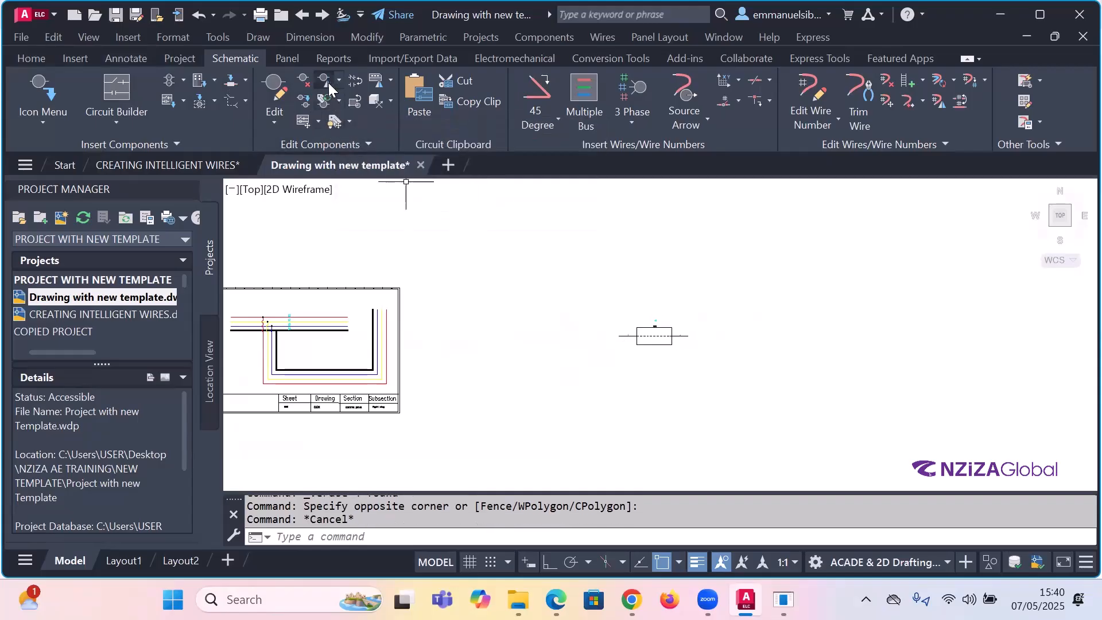
pyautogui.click(338, 81)
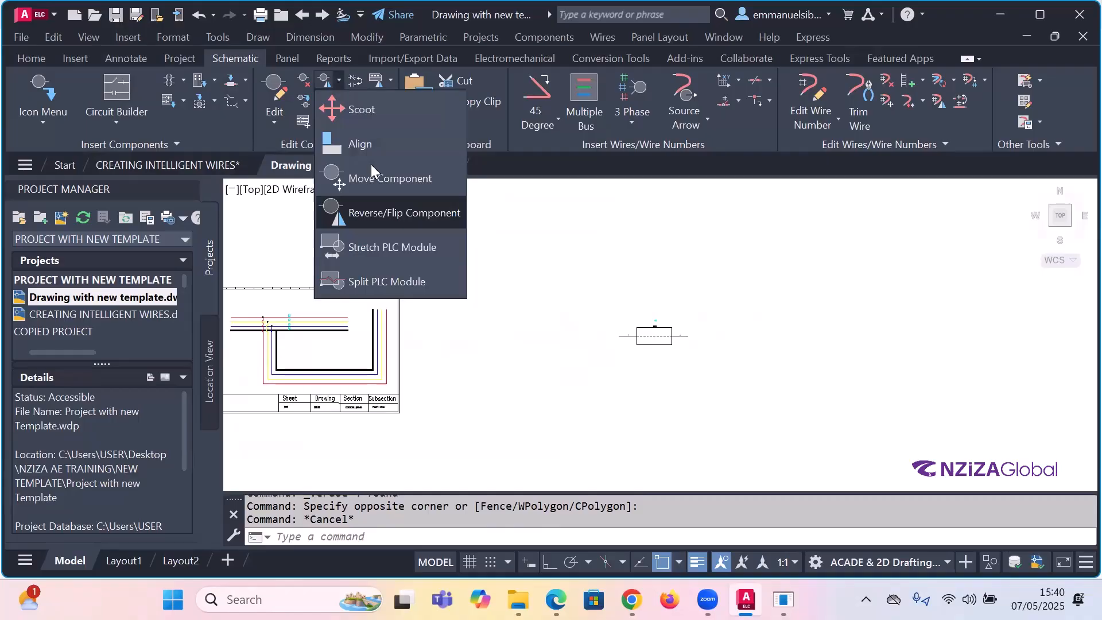
pyautogui.click(376, 179)
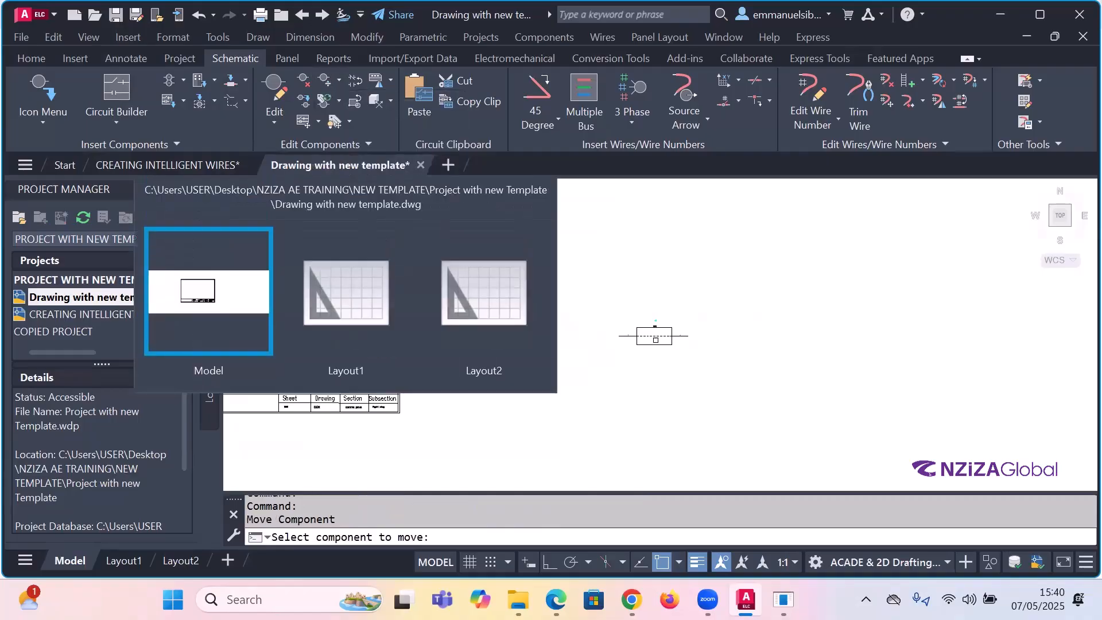
pyautogui.click(653, 338)
pyautogui.click(652, 344)
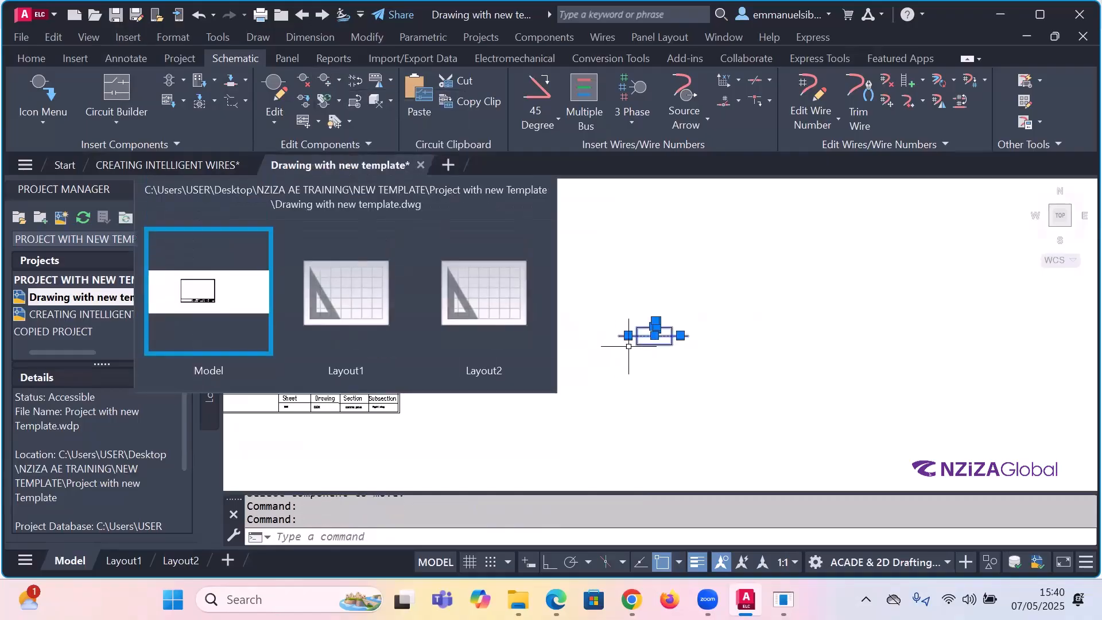
pyautogui.press('Escape')
pyautogui.press('Escape')
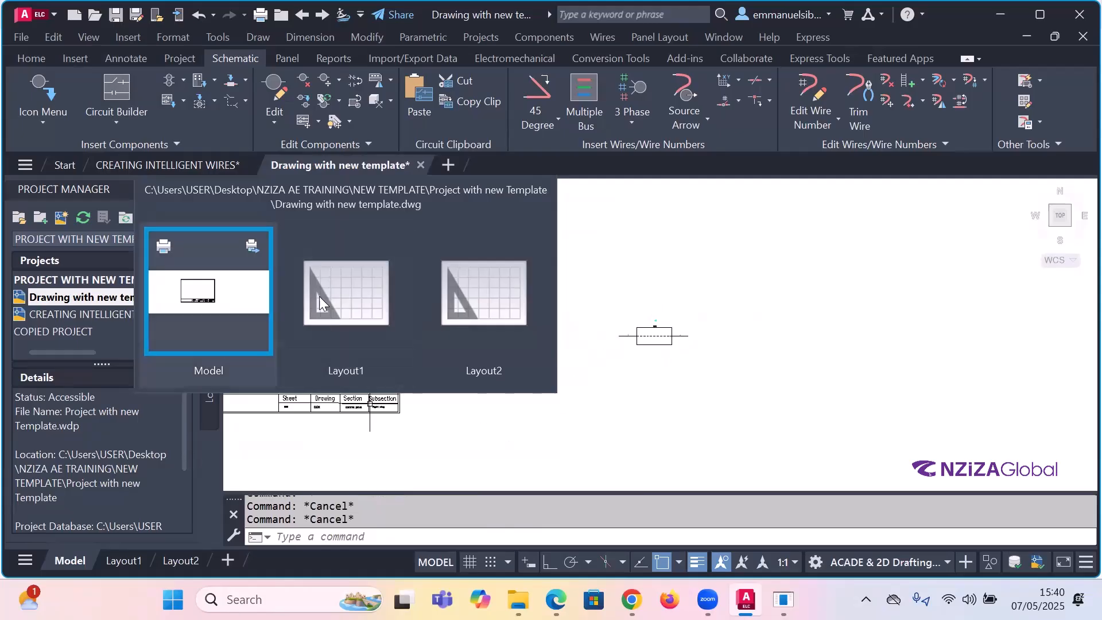
# - View the inserted fuse symbol's shortcut options for editing, moving, copying and retagging the component
pyautogui.scroll(-2, 504, 312)
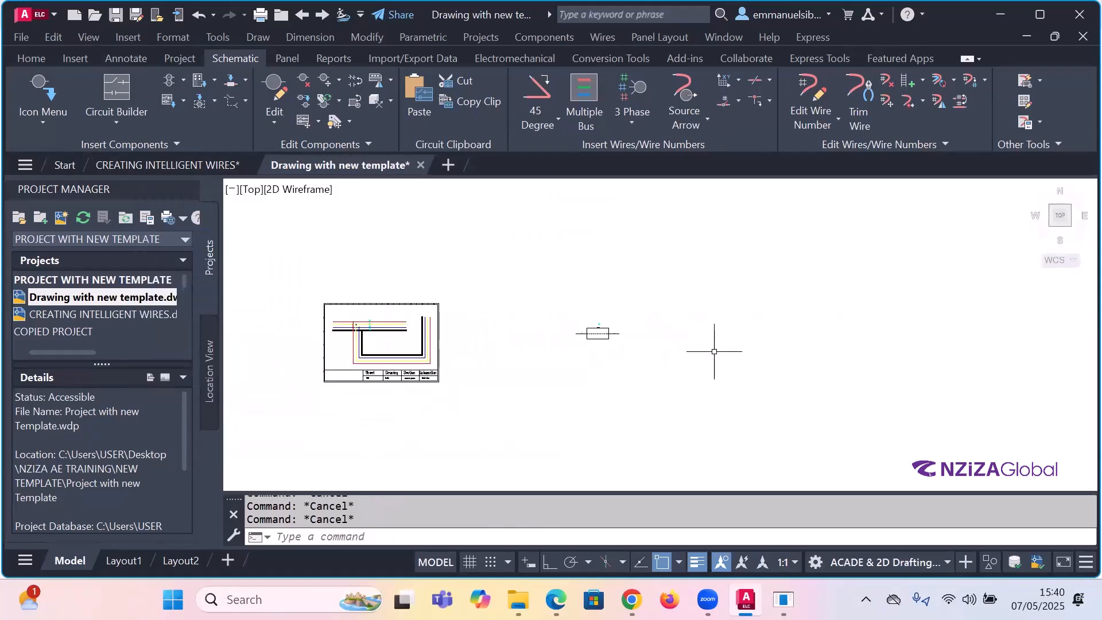
pyautogui.scroll(5, 614, 339)
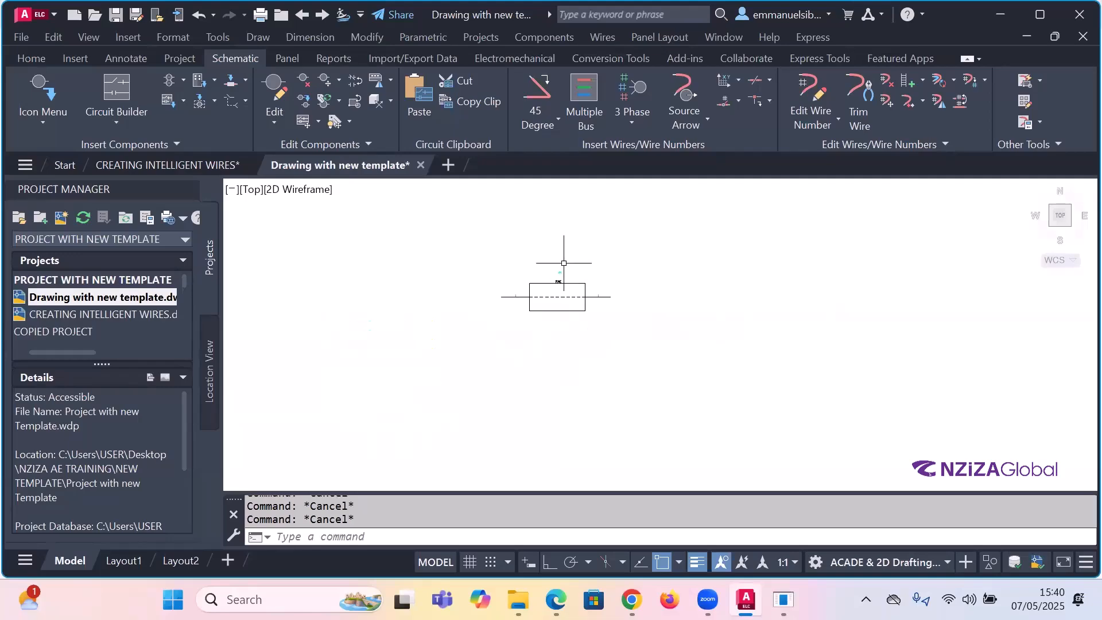
pyautogui.rightClick(558, 292)
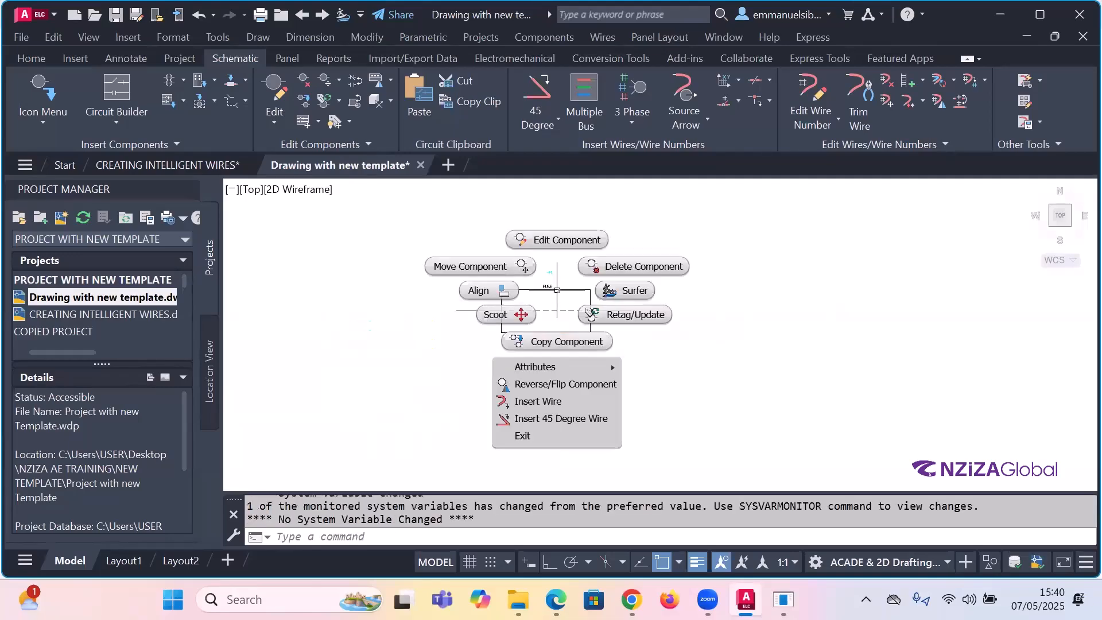
pyautogui.press('Escape')
pyautogui.scroll(-2, 634, 295)
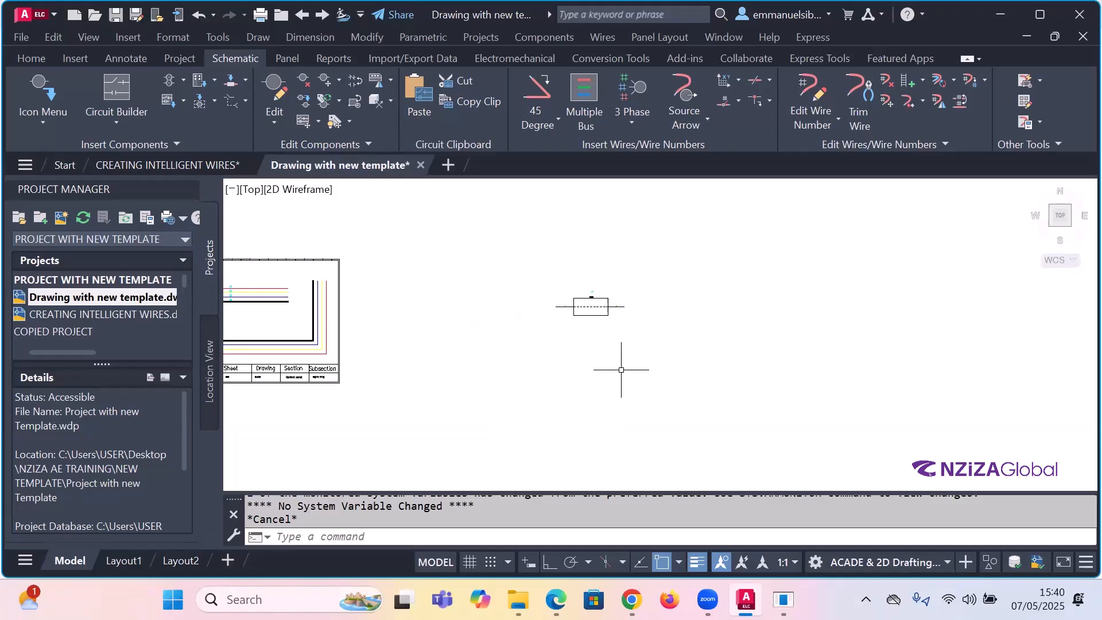
# - Open the default IEC schematic symbol menu for editing in the Icon Menu Wizard
pyautogui.click(1022, 103)
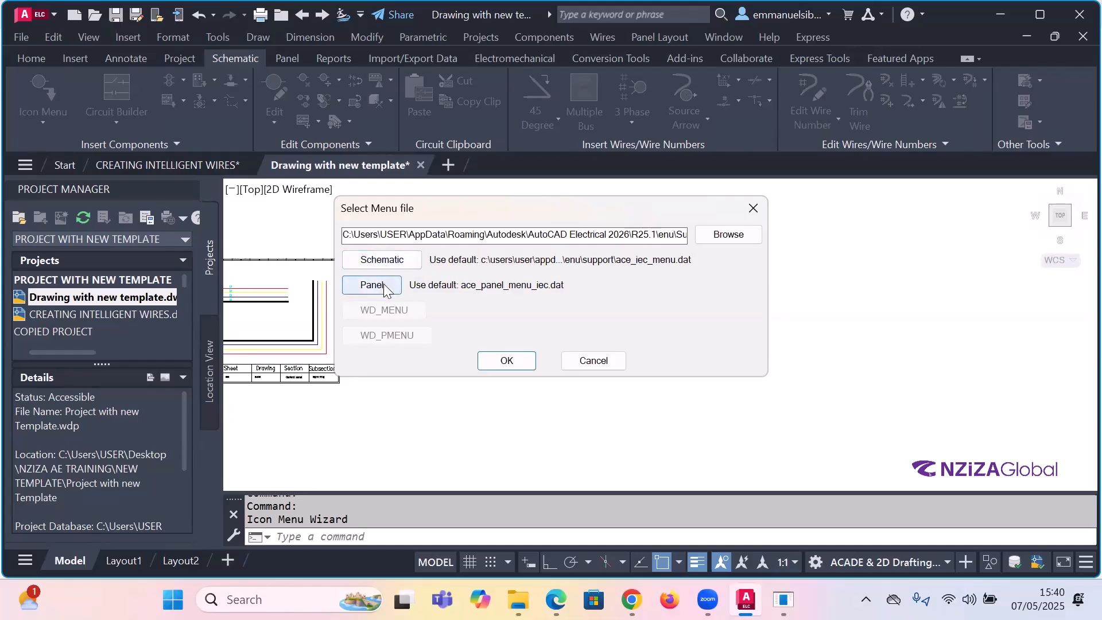
pyautogui.click(382, 263)
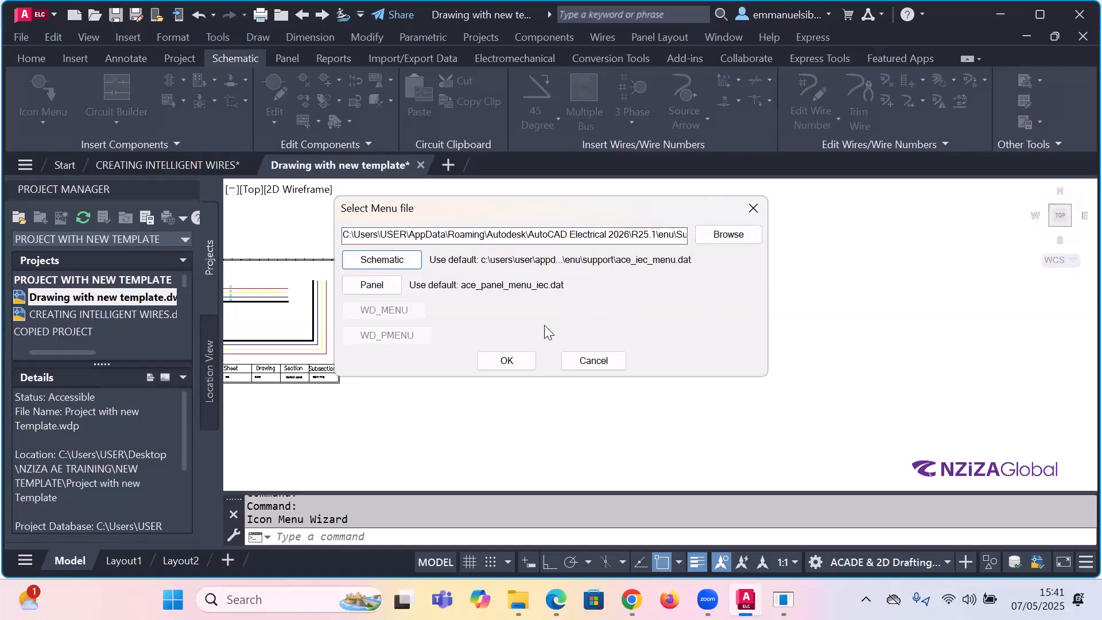
pyautogui.click(507, 360)
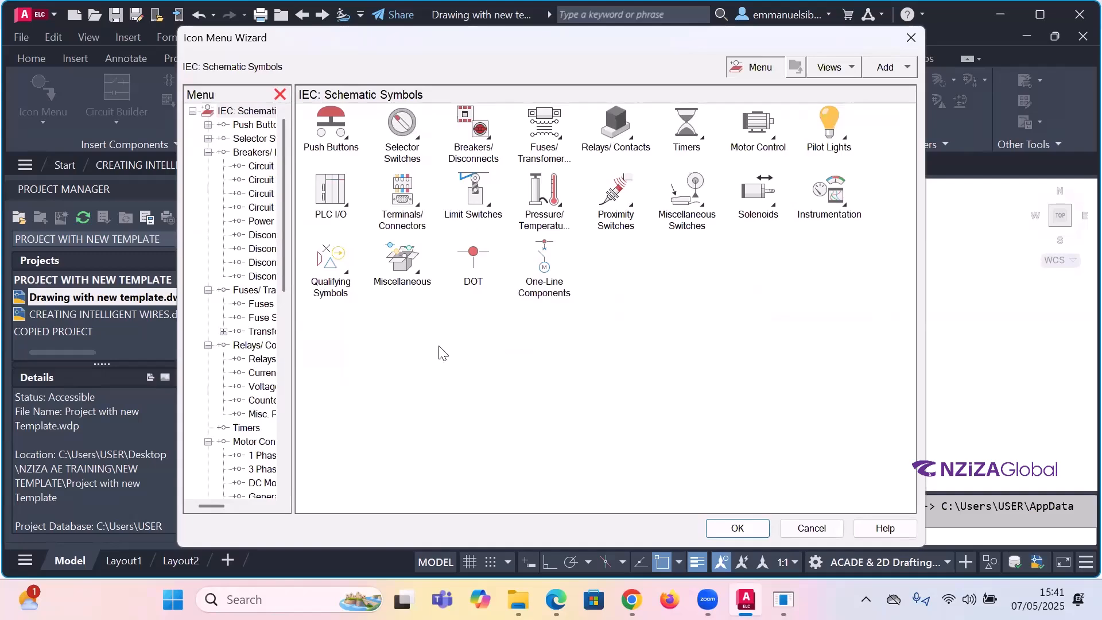
# - Collapse the expanded symbol categories in the menu tree and look through the list of IEC schematic categories
pyautogui.click(208, 153)
pyautogui.click(208, 152)
pyautogui.click(207, 152)
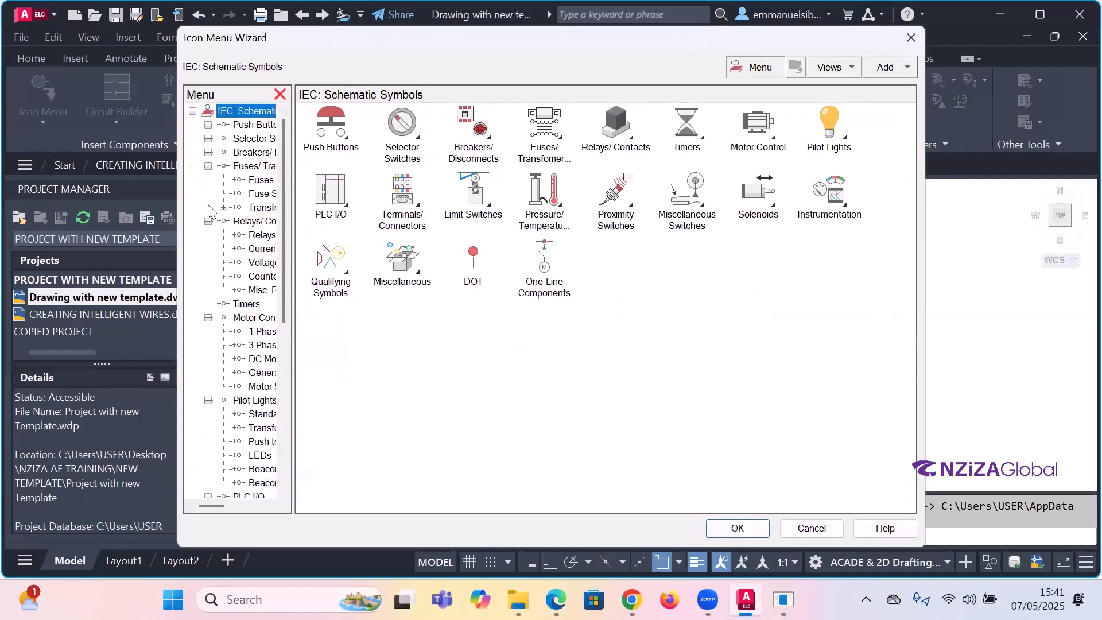
pyautogui.click(207, 166)
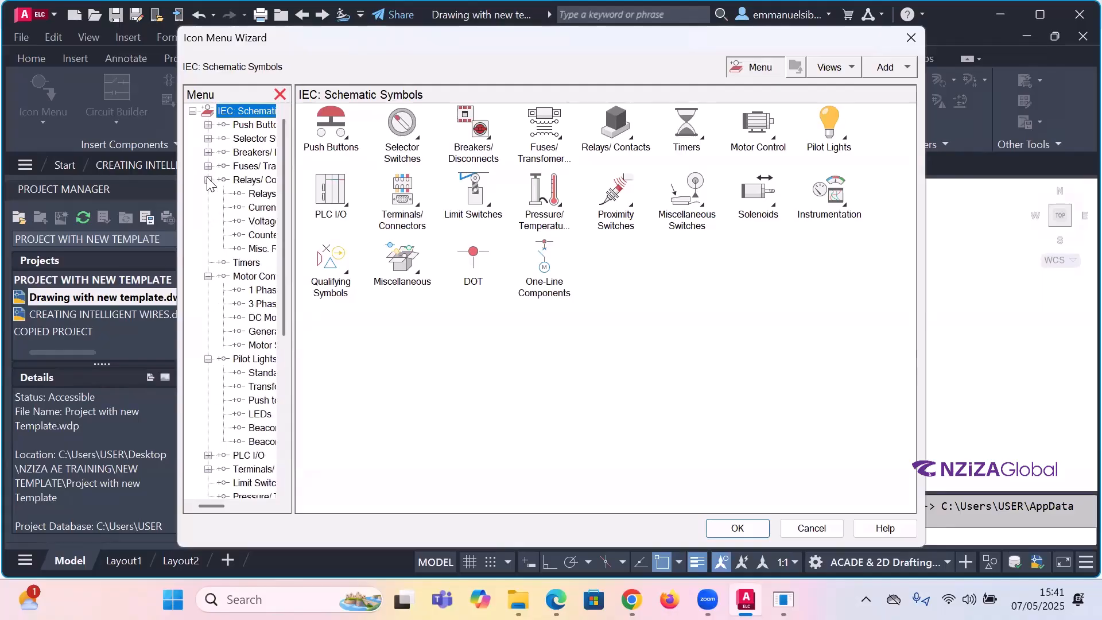
pyautogui.click(208, 180)
pyautogui.click(207, 207)
pyautogui.click(207, 221)
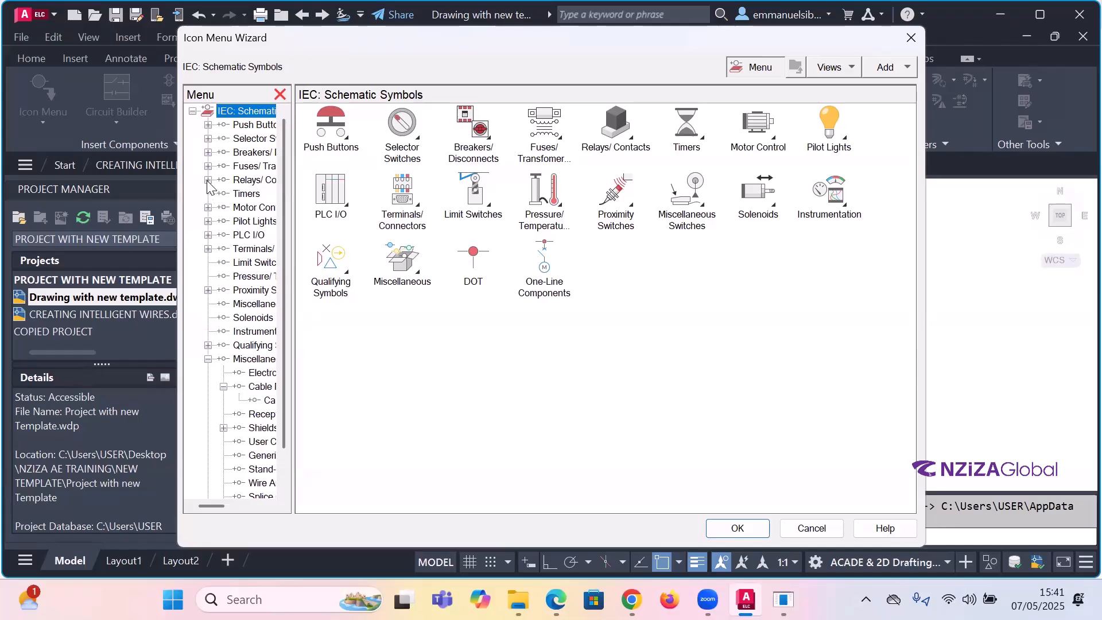
pyautogui.scroll(-1, 223, 220)
pyautogui.click(208, 208)
pyautogui.click(208, 207)
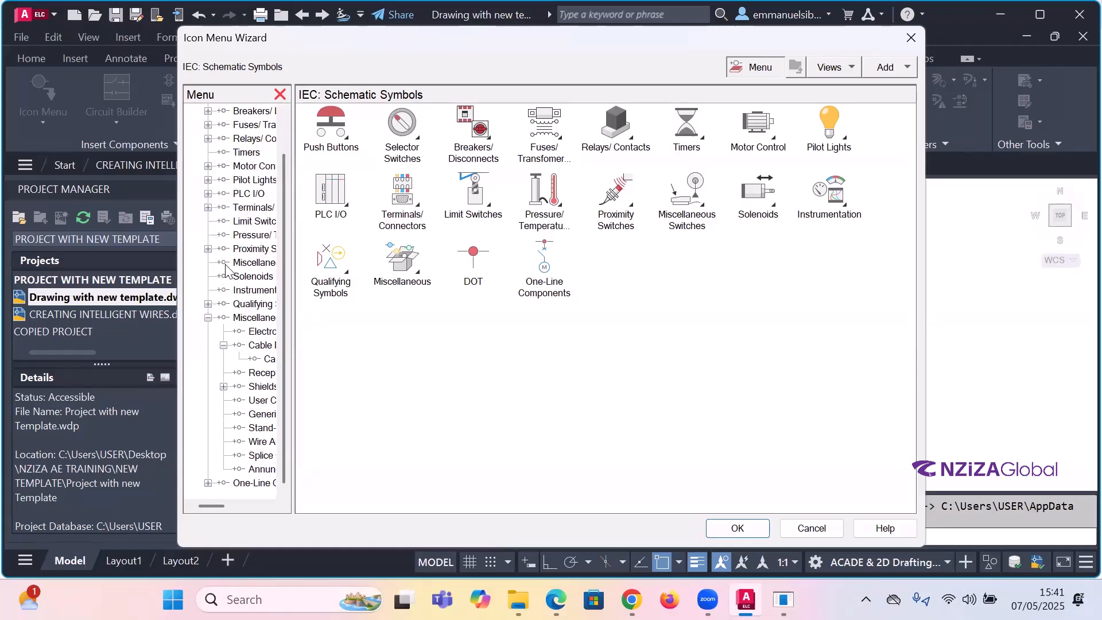
pyautogui.scroll(1, 232, 266)
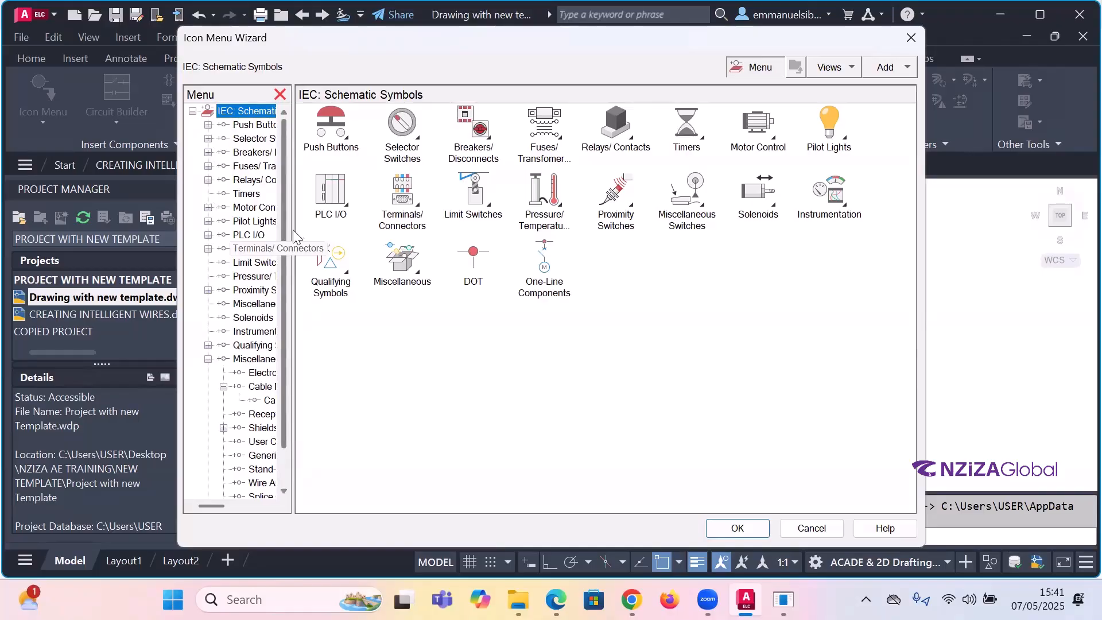
pyautogui.scroll(-1, 350, 247)
pyautogui.scroll(-2, 244, 241)
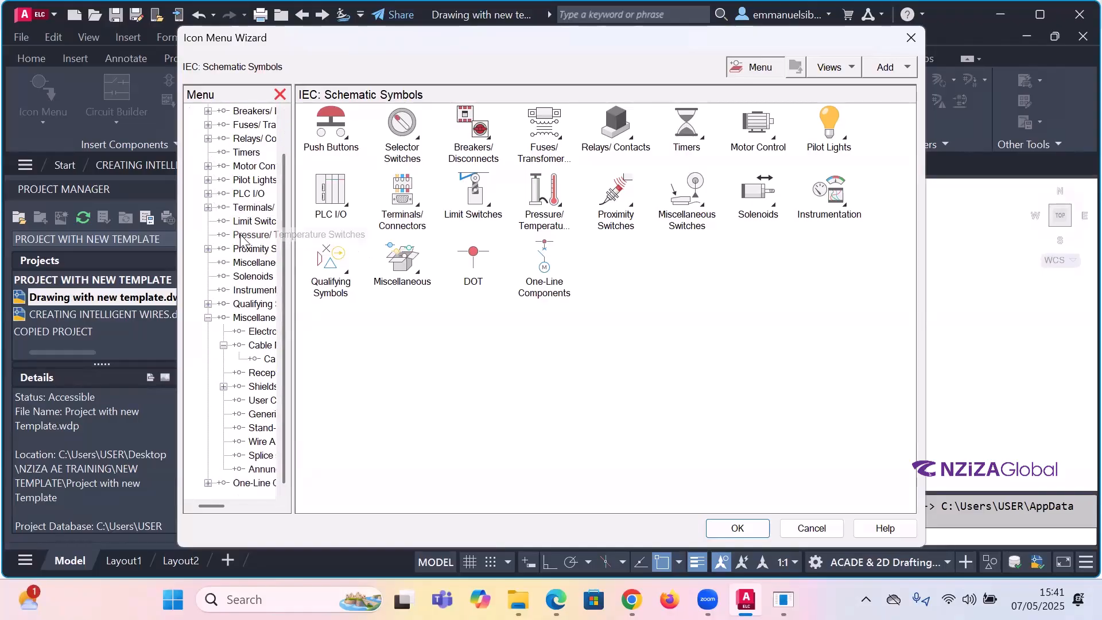
pyautogui.scroll(3, 241, 241)
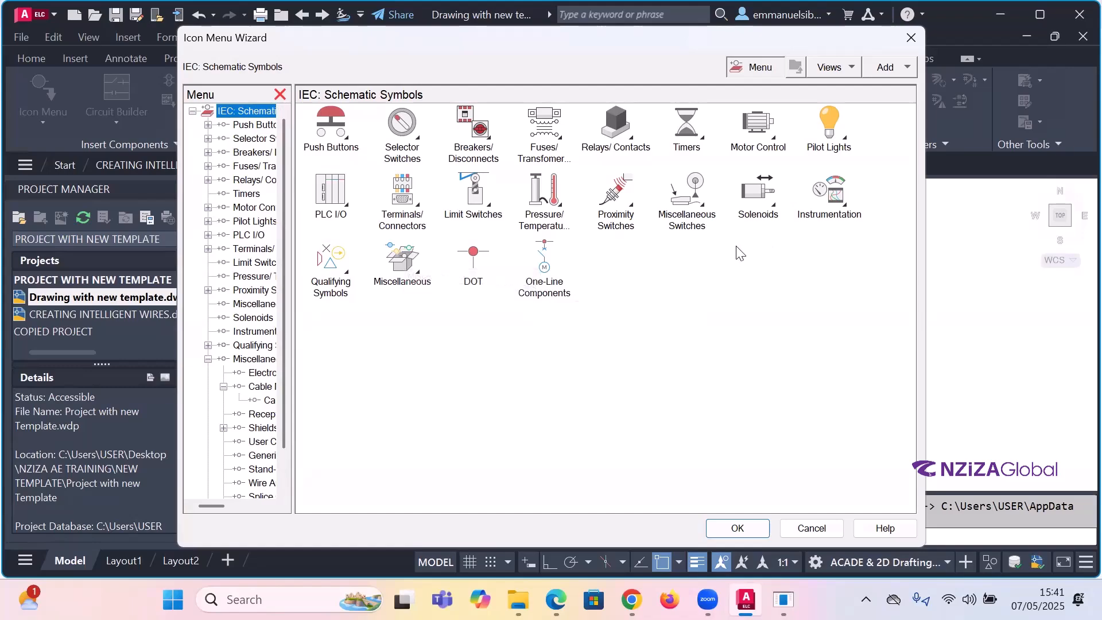
# - Start adding a component icon to the IEC schematic menu and take its image file from the fuse symbol in the drawing
pyautogui.click(897, 77)
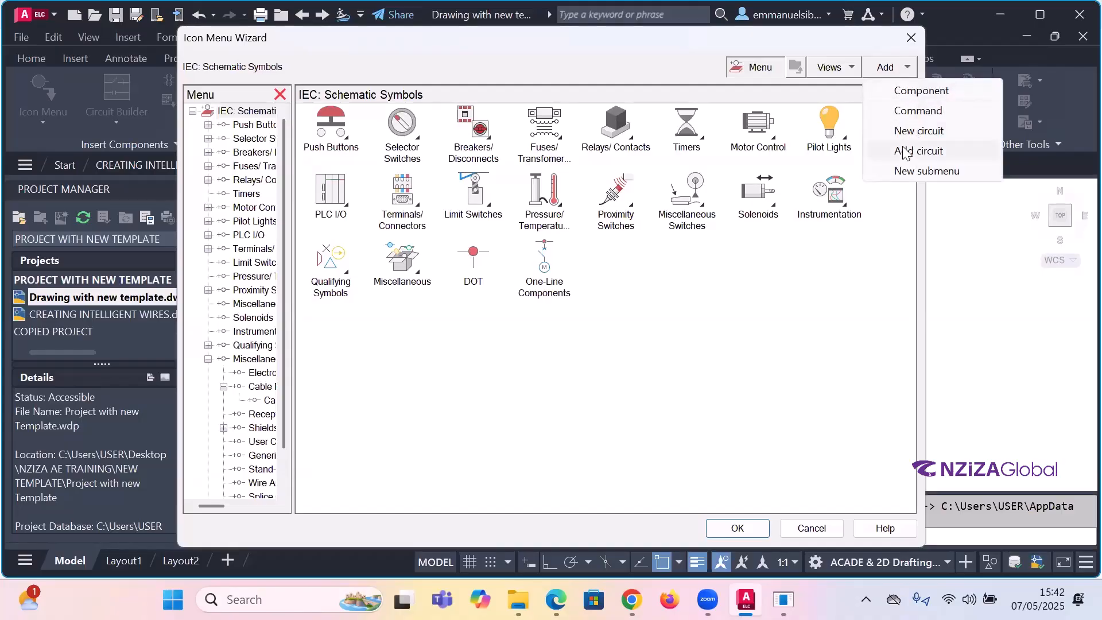
pyautogui.click(921, 93)
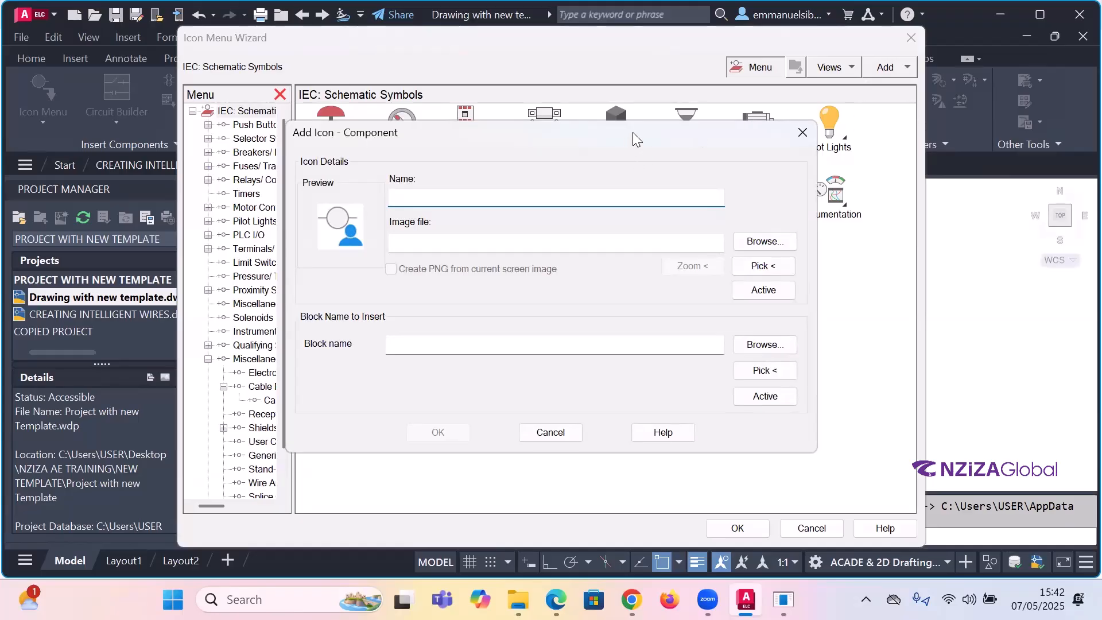
pyautogui.moveTo(633, 132); pyautogui.dragTo(888, 83)
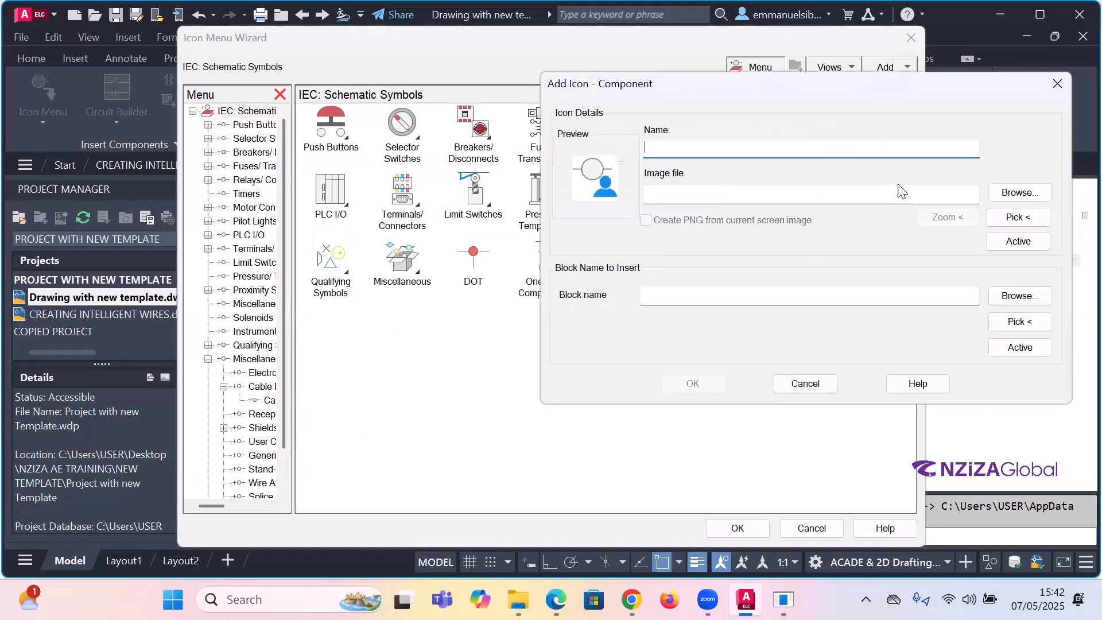
pyautogui.click(1012, 219)
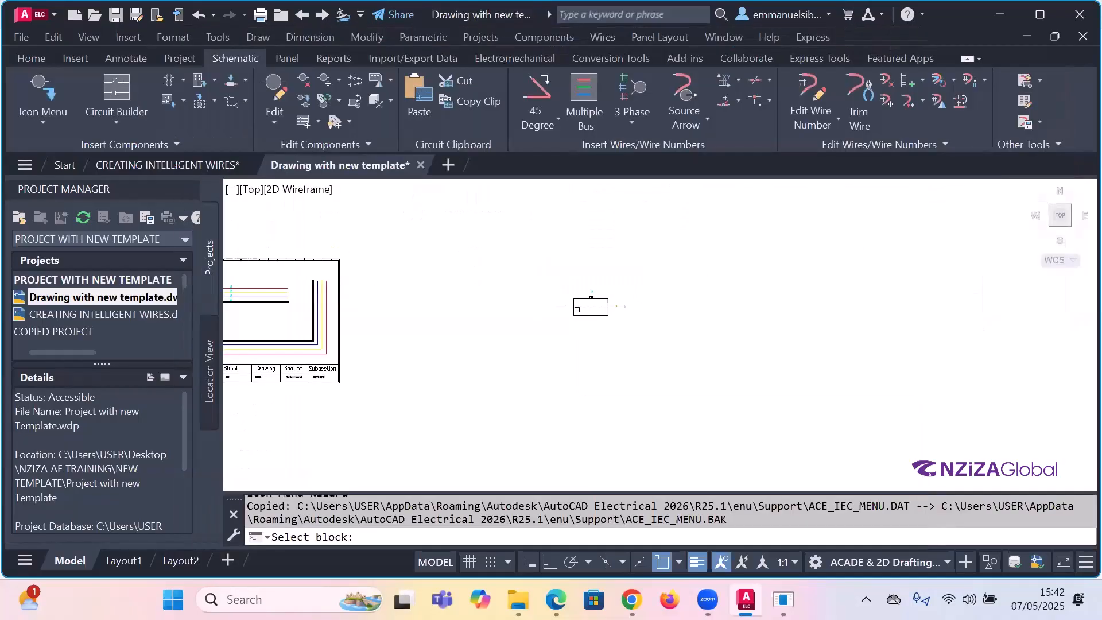
pyautogui.click(608, 303)
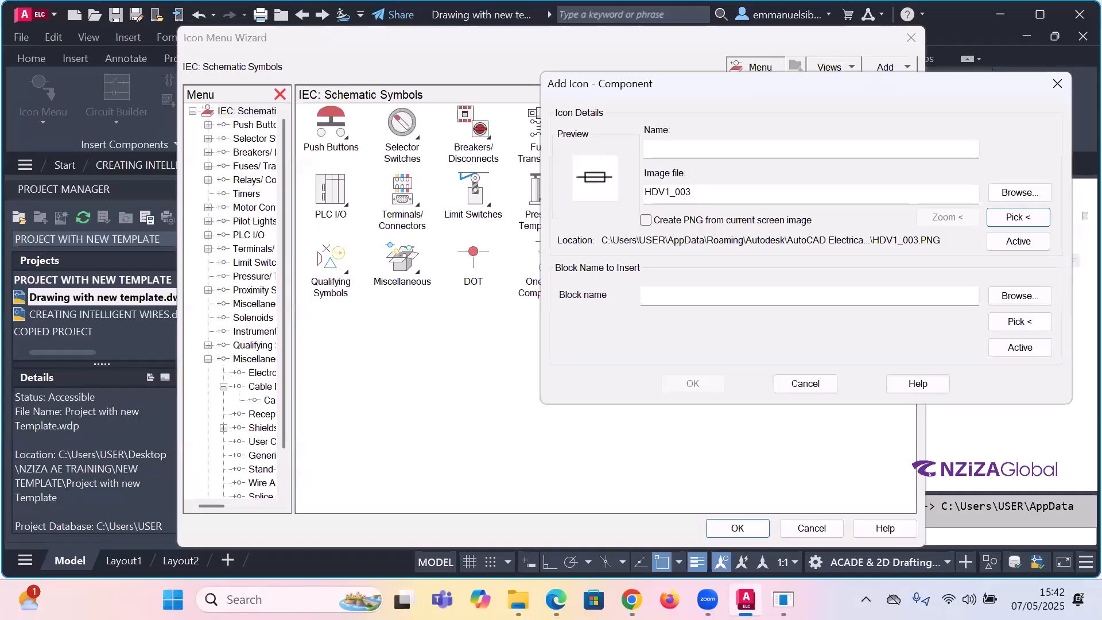
# - Copy the image file name HDV1_003 into the block name to insert
pyautogui.doubleClick(707, 192)
pyautogui.hotkey('ctrl', 'c')
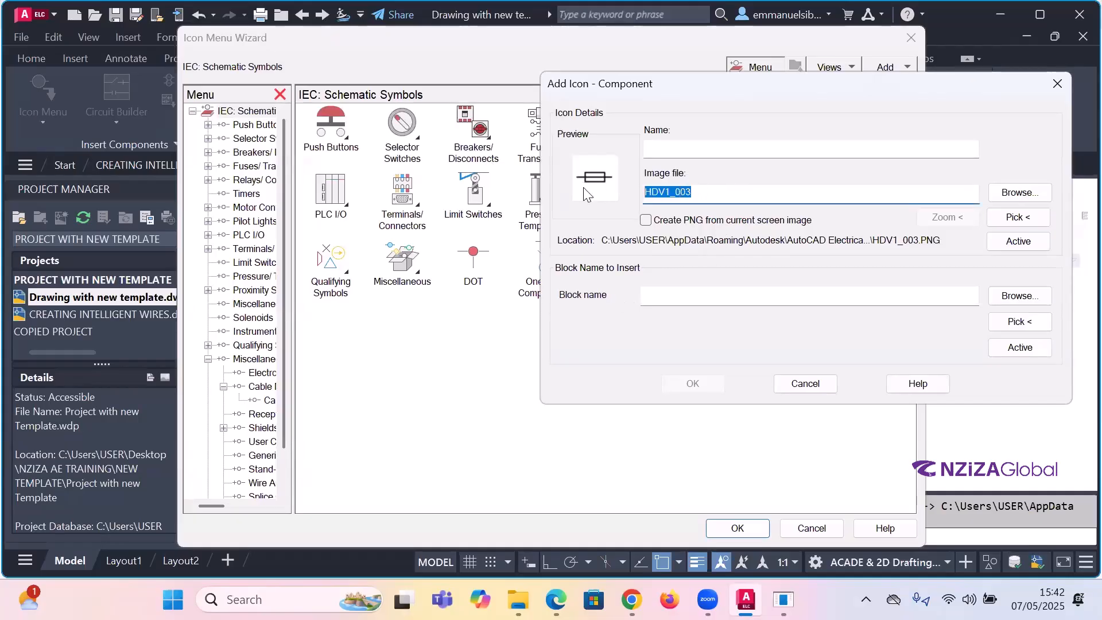
pyautogui.click(693, 301)
pyautogui.hotkey('ctrl', 'v')
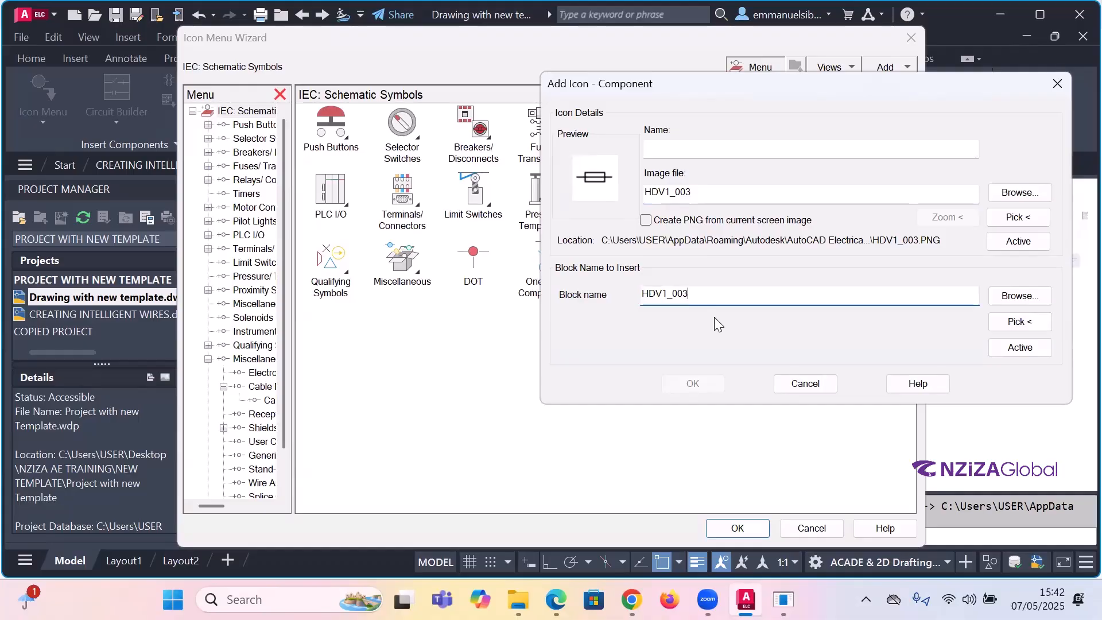
# - Enable creating a PNG from the current screen image, name the icon Fuse, and try to add it without replacing the existing image
pyautogui.click(647, 220)
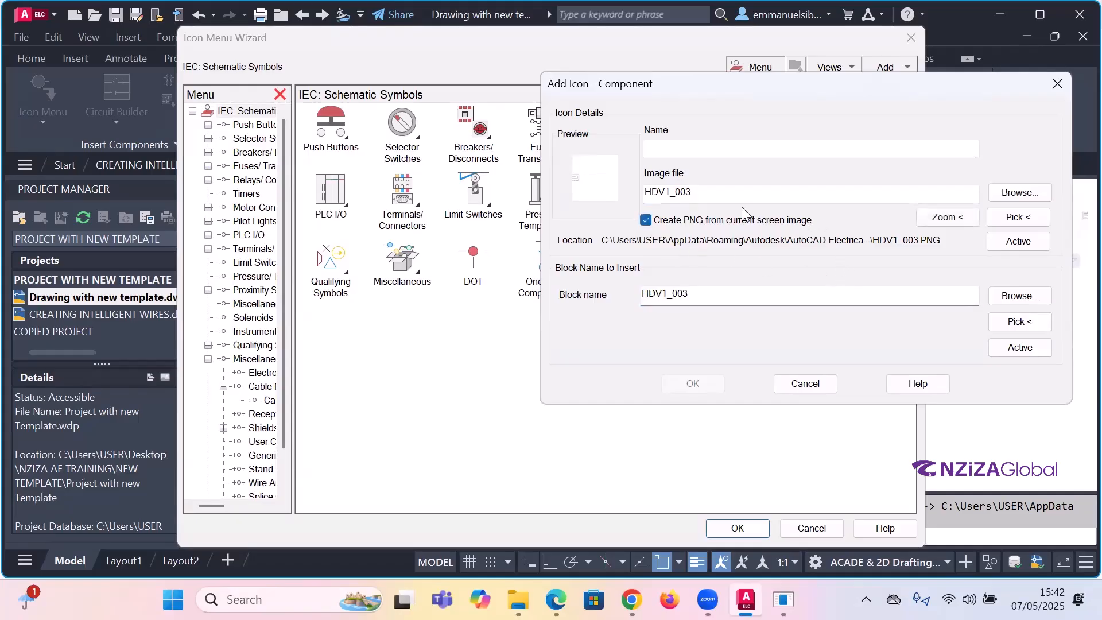
pyautogui.click(683, 150)
pyautogui.write('Fuse')
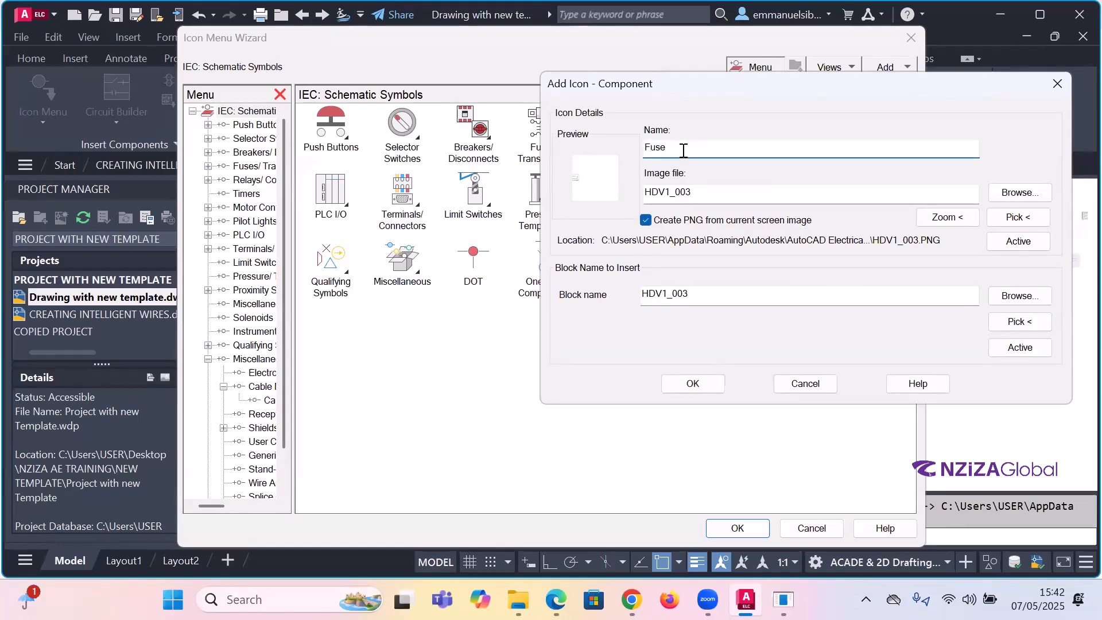
pyautogui.click(700, 384)
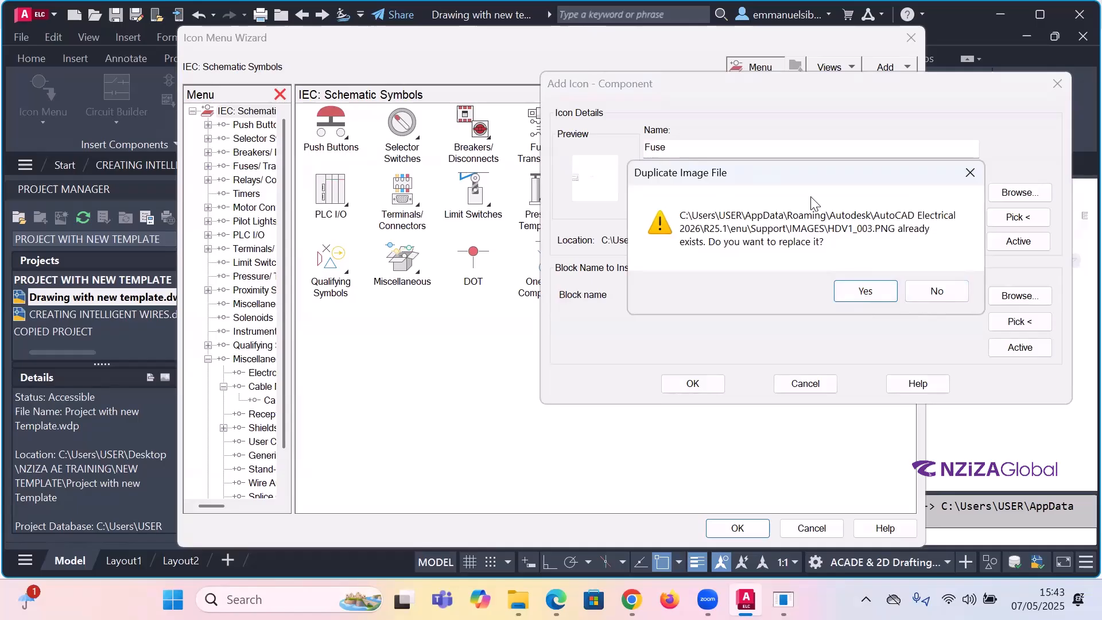
pyautogui.click(936, 291)
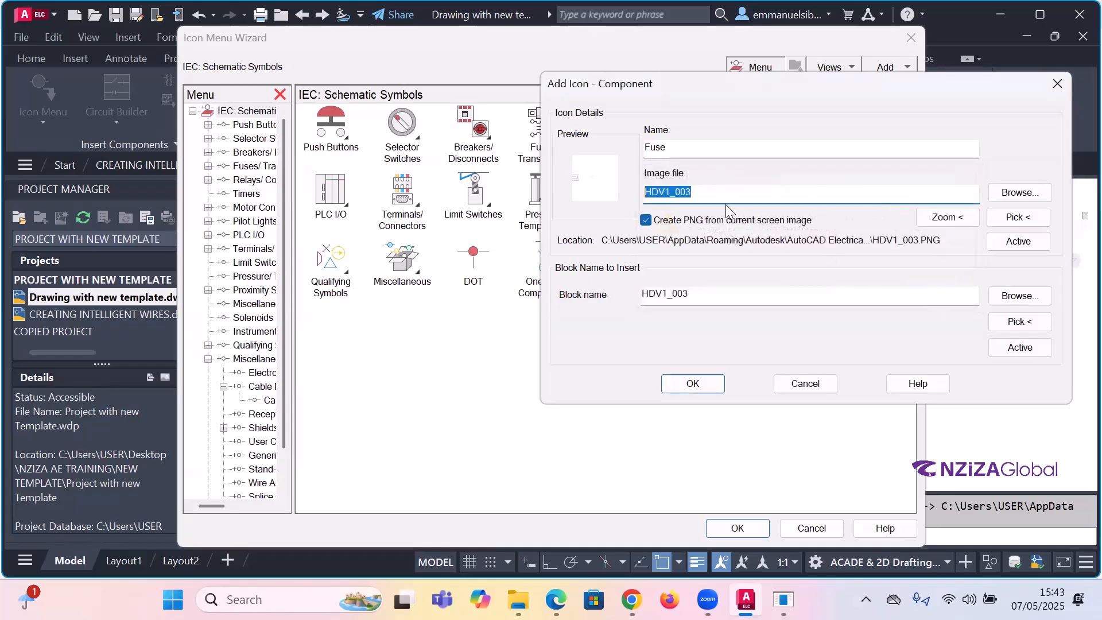
# - Try to add the icon under the name Fuse 11 while declining to replace the existing image file
pyautogui.click(696, 147)
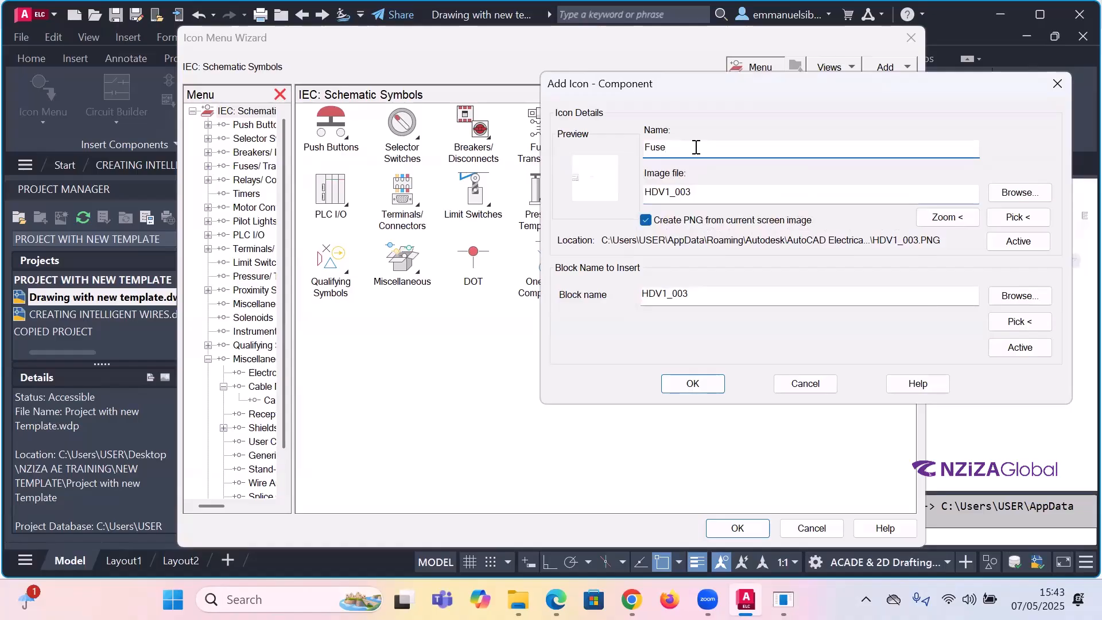
pyautogui.write('11')
pyautogui.click(706, 380)
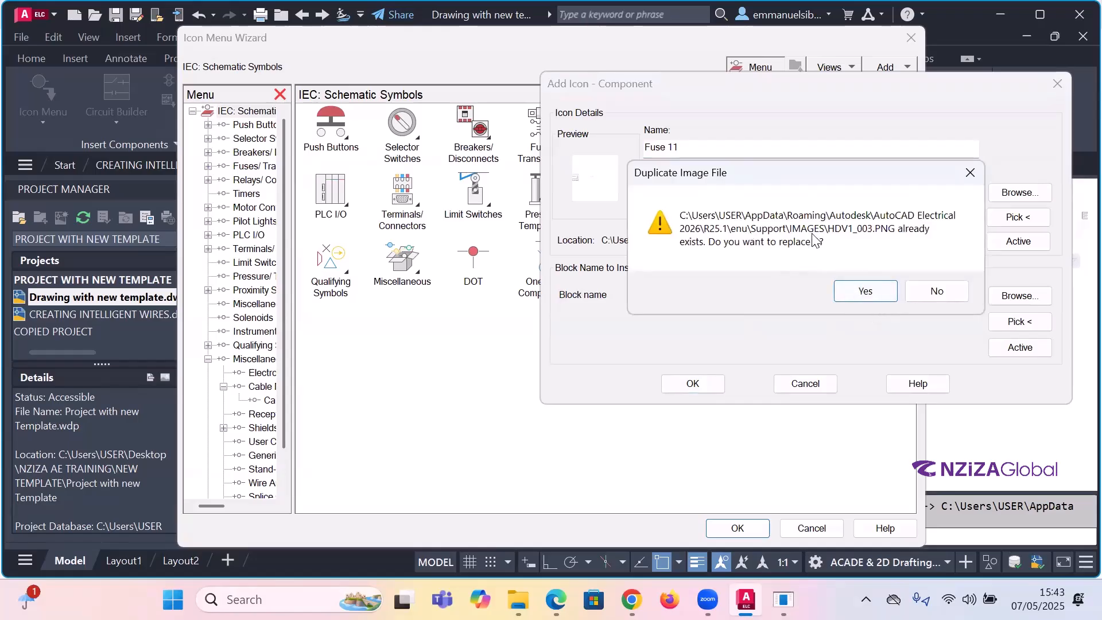
pyautogui.click(930, 291)
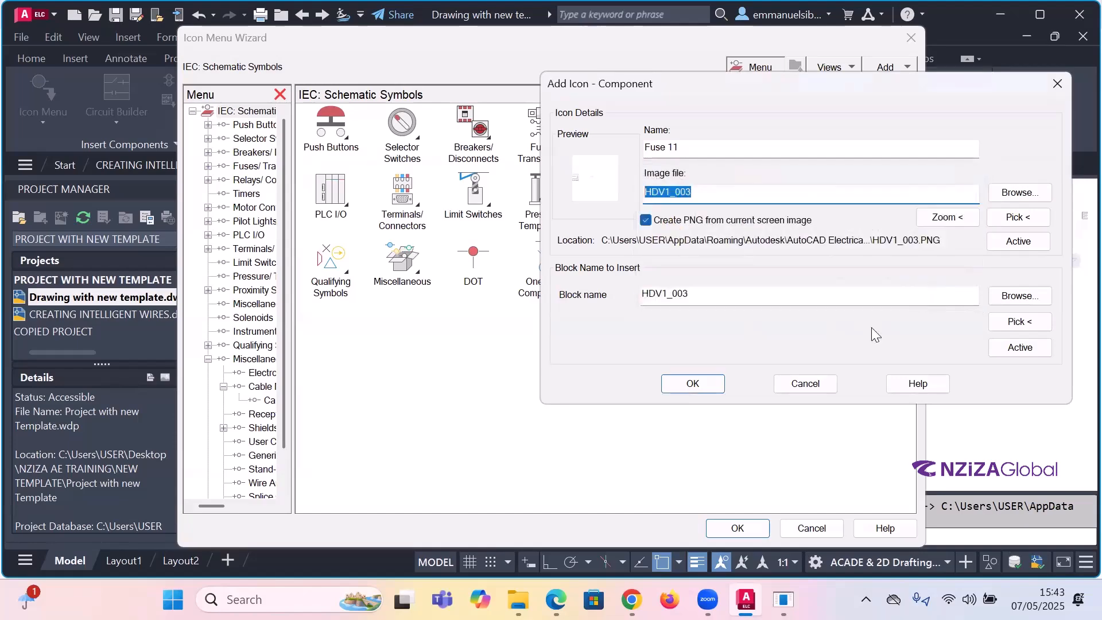
pyautogui.click(719, 384)
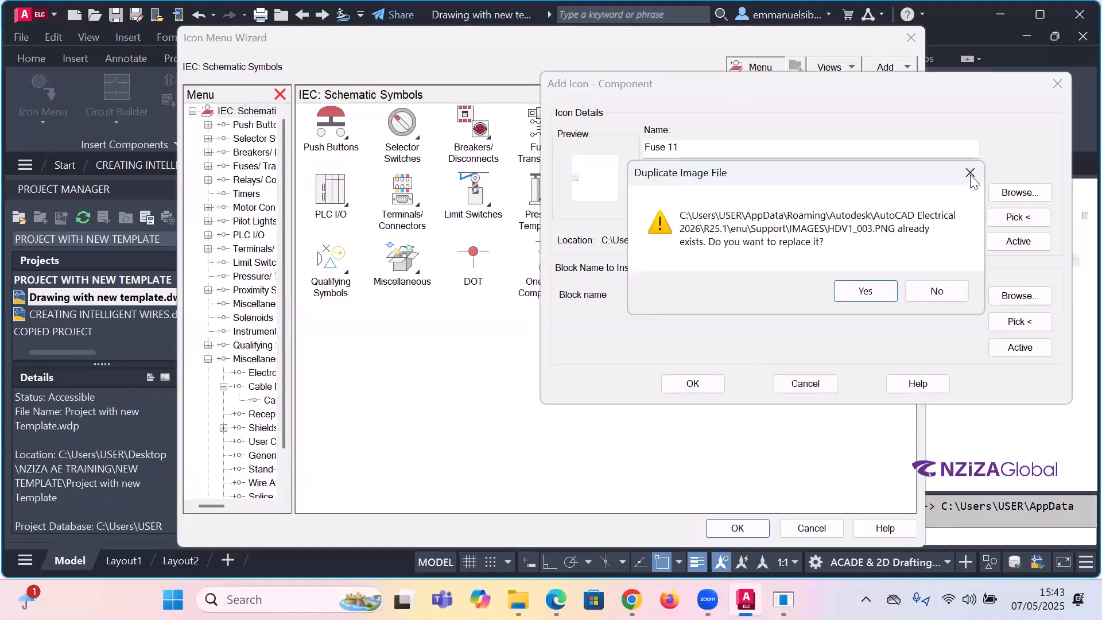
pyautogui.click(944, 296)
# - Rename the icon as Test Fuse and try to add it to the menu again
pyautogui.click(715, 150)
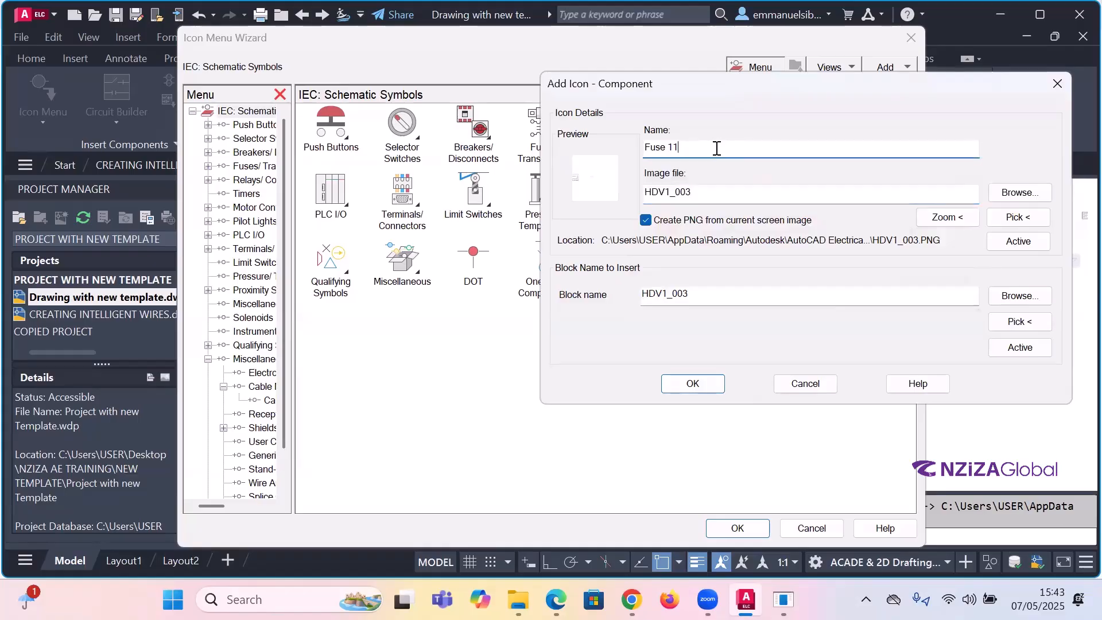
pyautogui.press('BackSpace')
pyautogui.press('BackSpace')
pyautogui.write('Test')
pyautogui.click(695, 383)
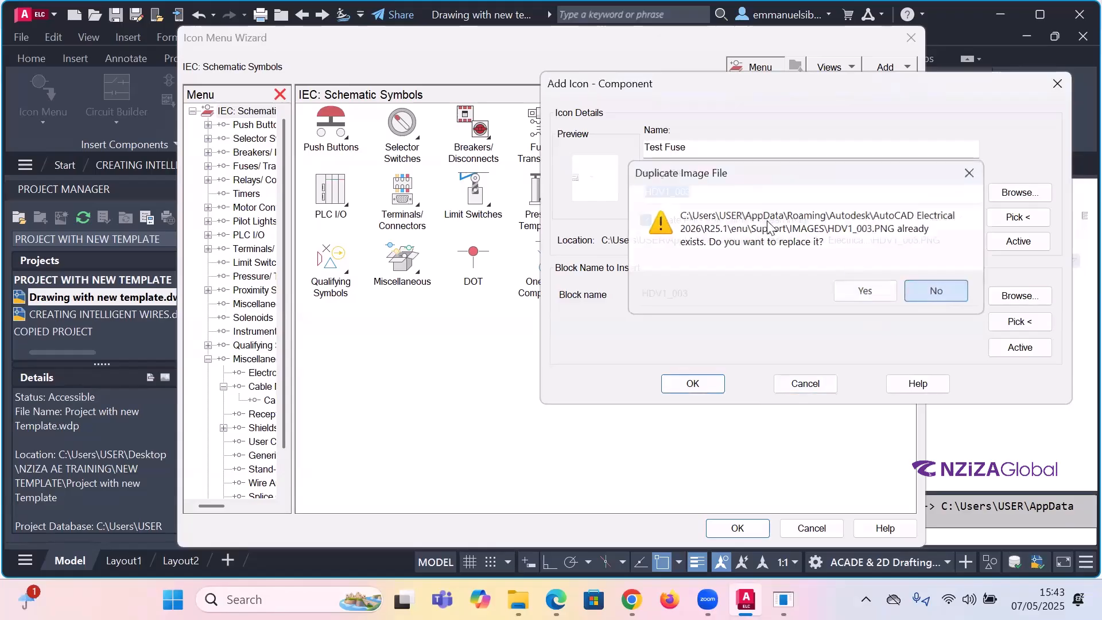
# - Shorten the icon name to Test and try to add it while declining to replace the existing image file
pyautogui.click(933, 291)
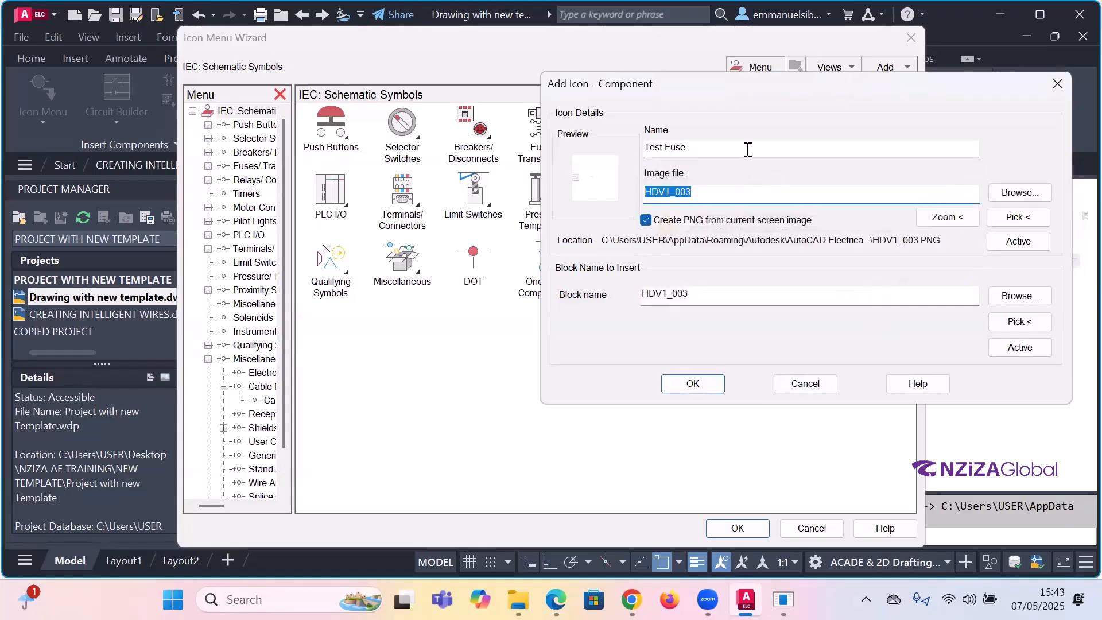
pyautogui.click(749, 149)
pyautogui.press('BackSpace')
pyautogui.press('BackSpace')
pyautogui.press('BackSpace')
pyautogui.click(715, 383)
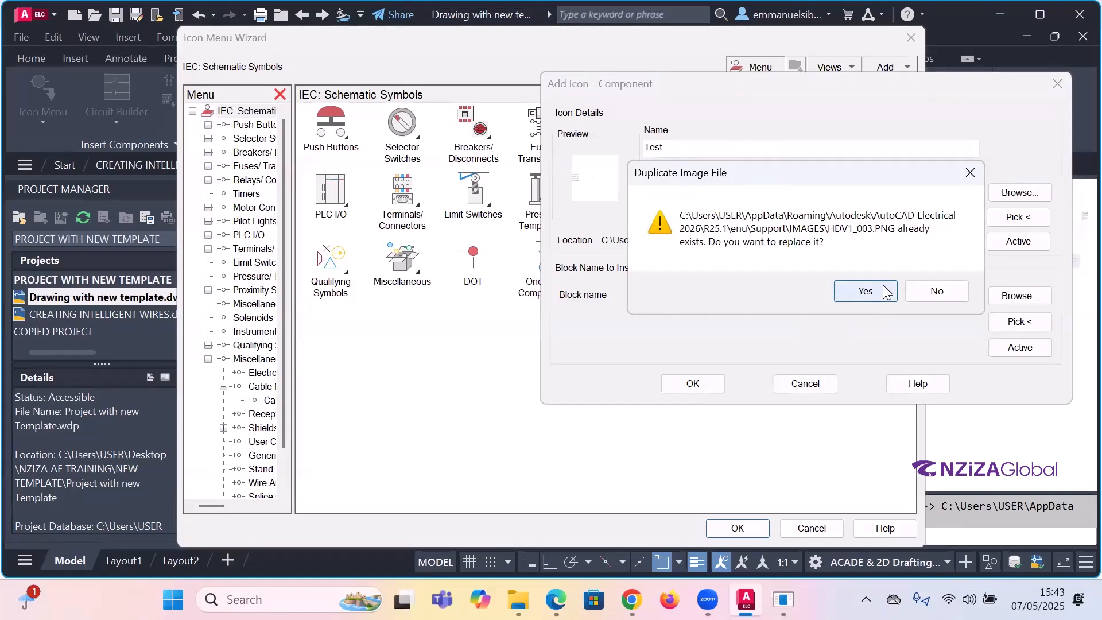
pyautogui.click(931, 291)
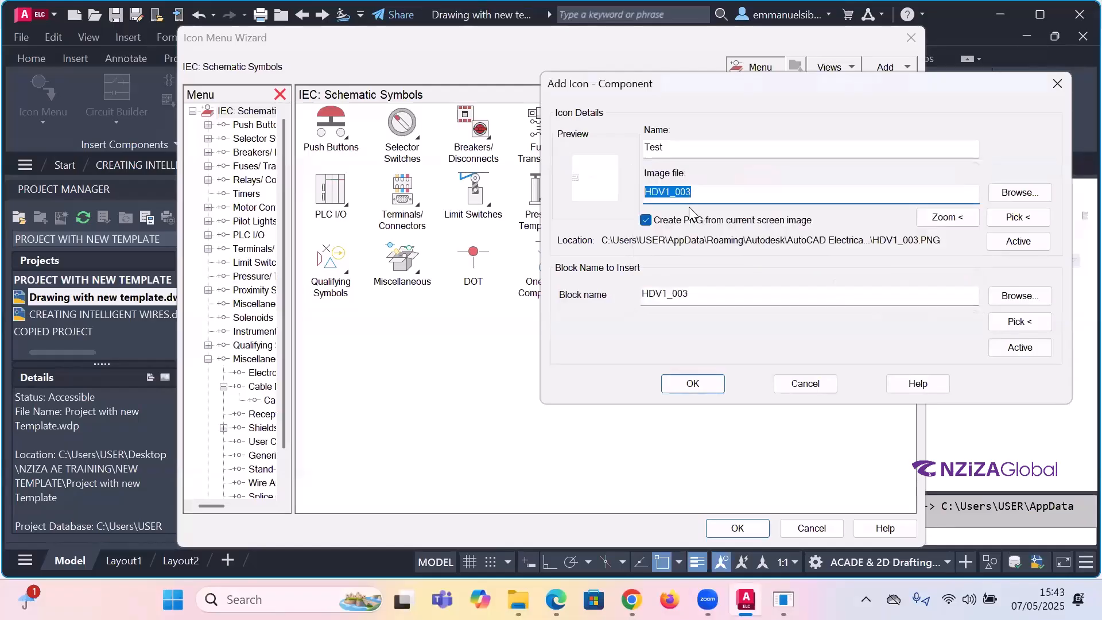
# - Disable creating a PNG from the current screen image, add the icon as Test Fuse, and close the icon menu wizard
pyautogui.click(646, 220)
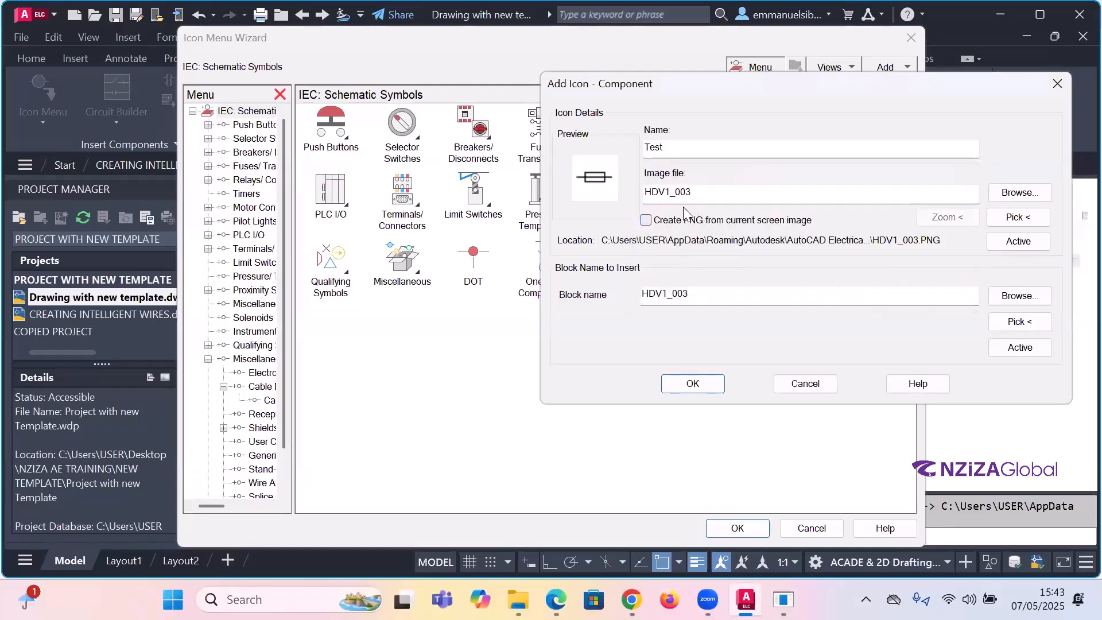
pyautogui.click(692, 150)
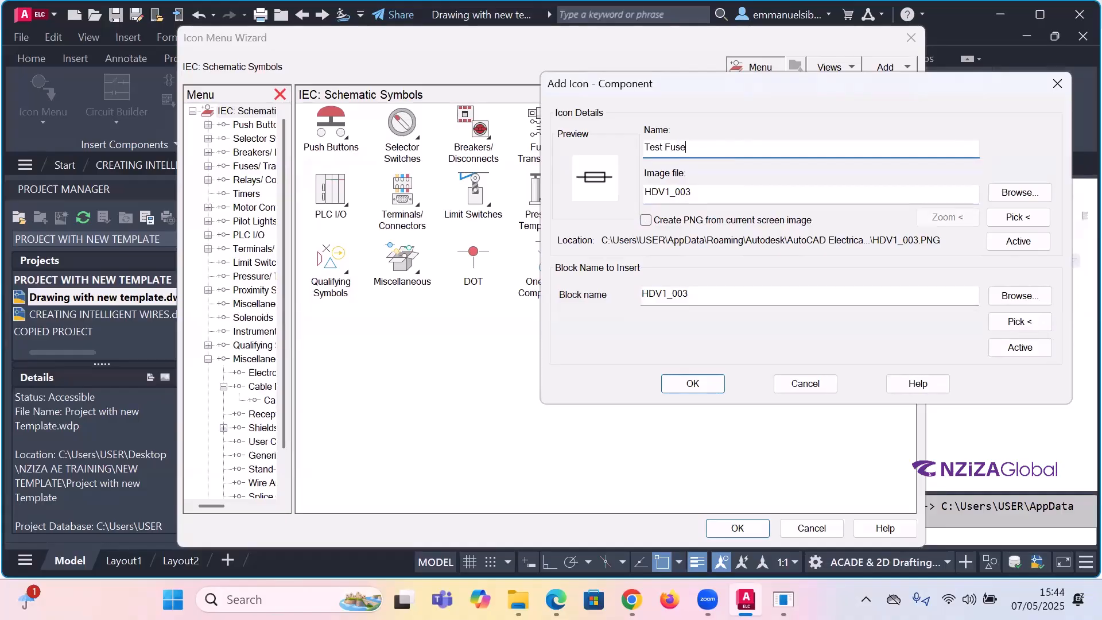
pyautogui.click(696, 380)
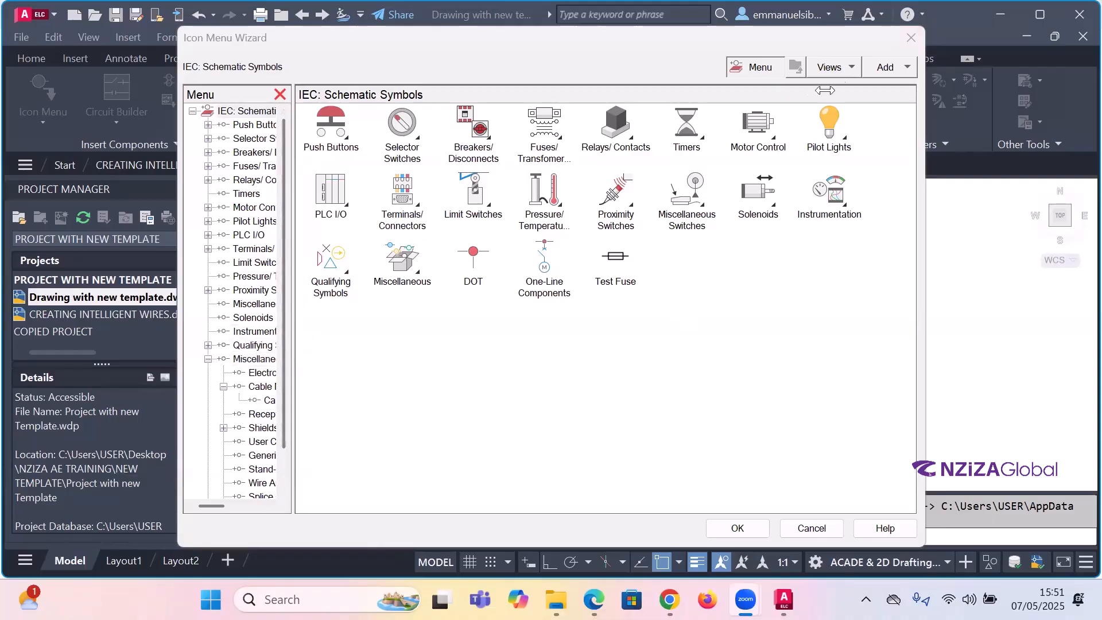
pyautogui.click(911, 37)
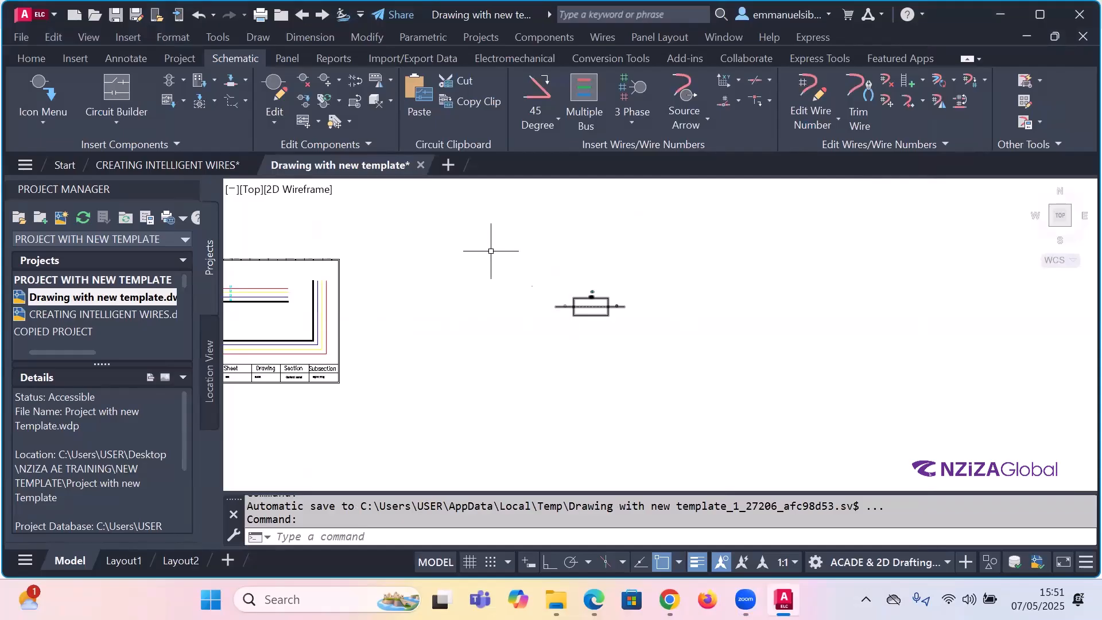
# - Delete the fuse symbol placed beside the title block frame from the drawing
pyautogui.scroll(-4, 491, 251)
pyautogui.click(594, 293)
pyautogui.click(473, 224)
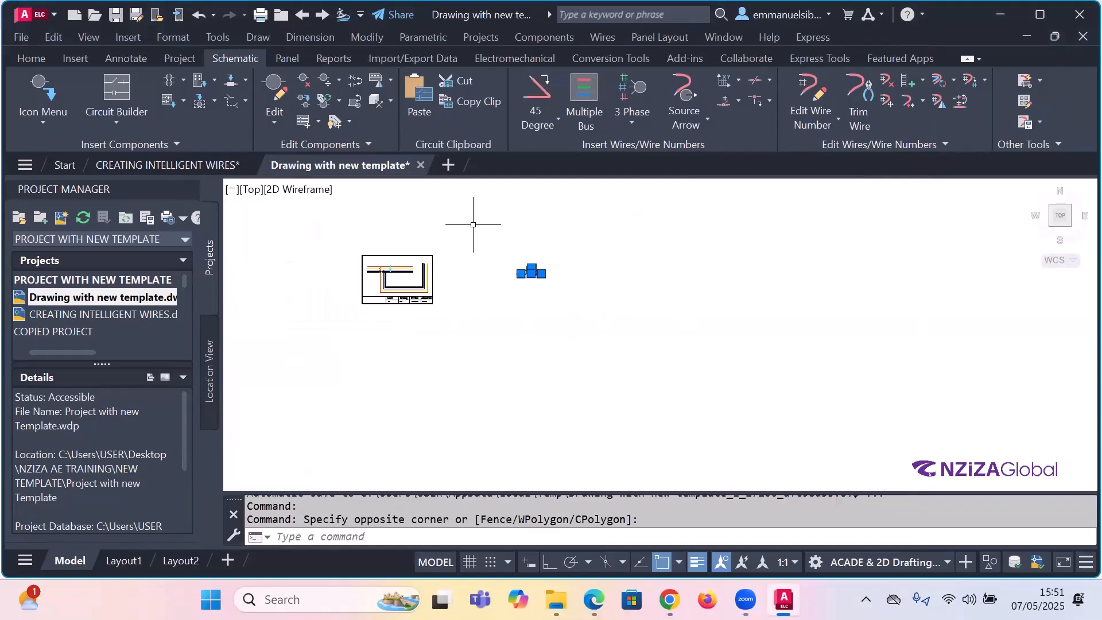
pyautogui.press('Delete')
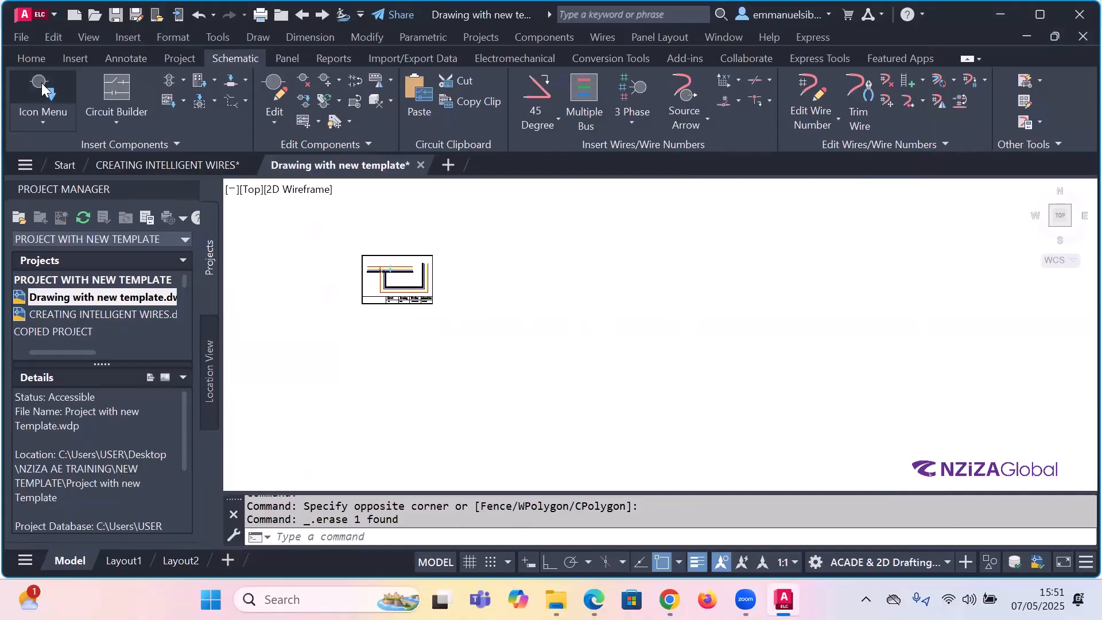
# - Open the schematic component library and examine its fuse, relay, timer, push button, selector switch and breaker categories
pyautogui.click(42, 82)
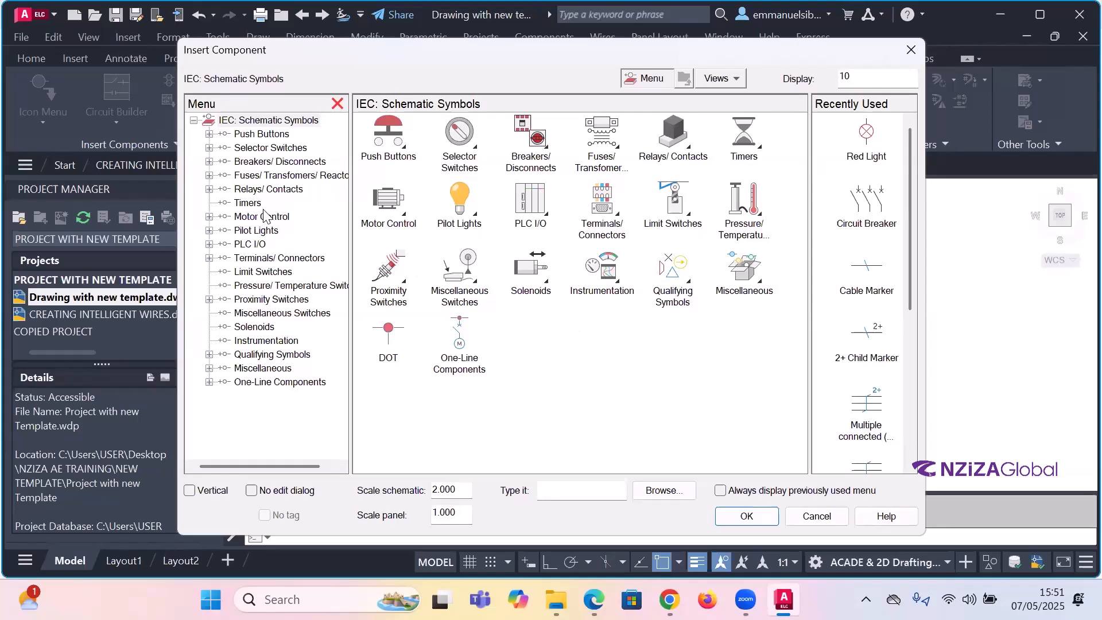
pyautogui.click(254, 176)
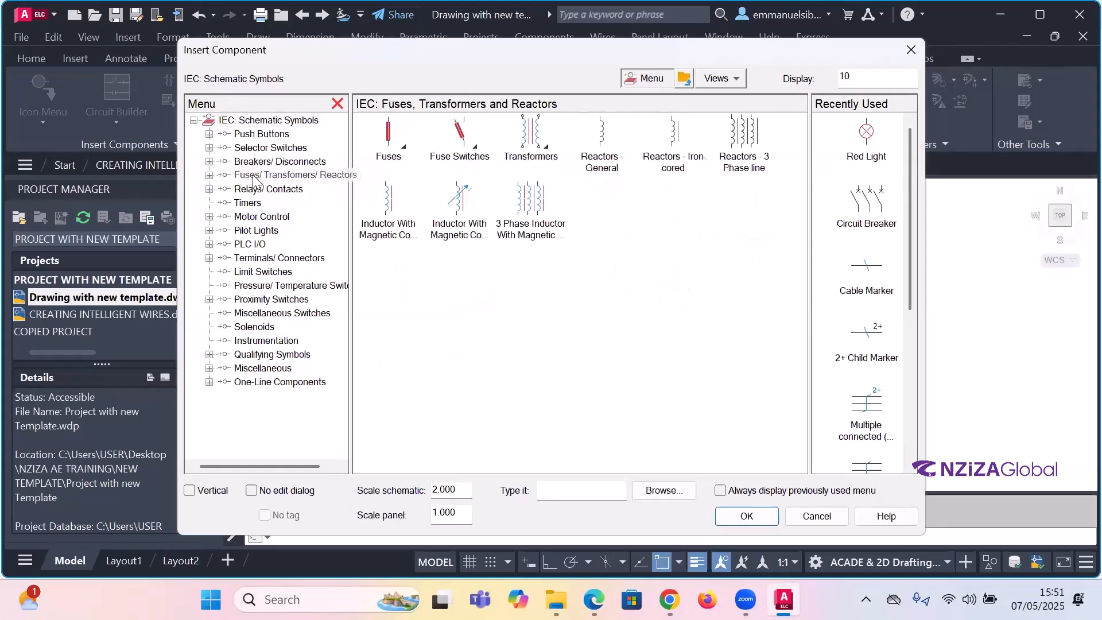
pyautogui.click(257, 189)
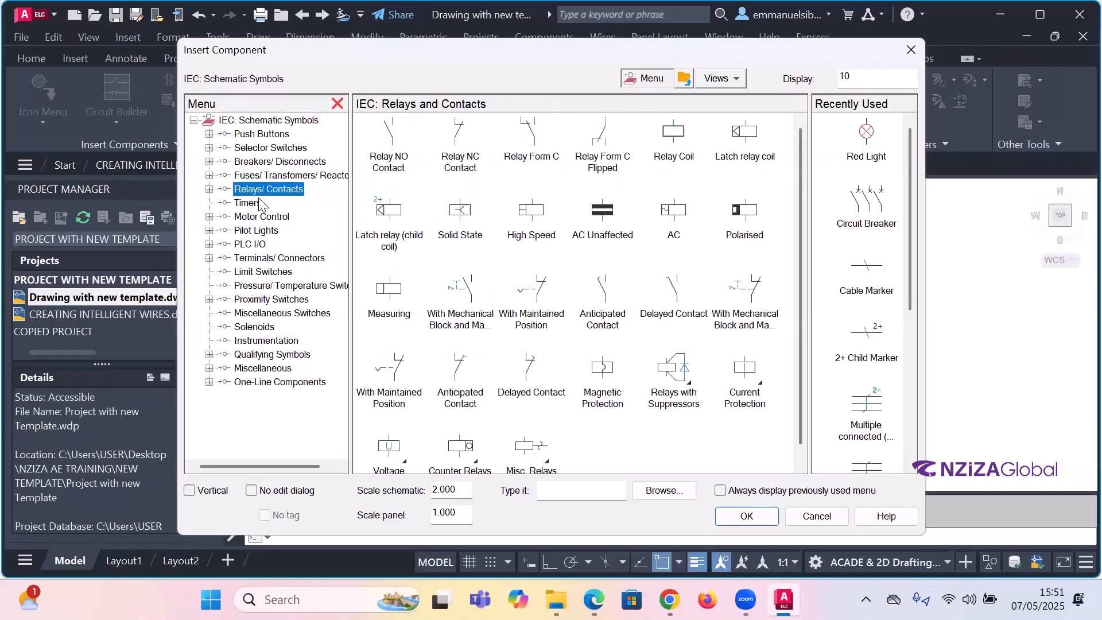
pyautogui.scroll(-1, 627, 301)
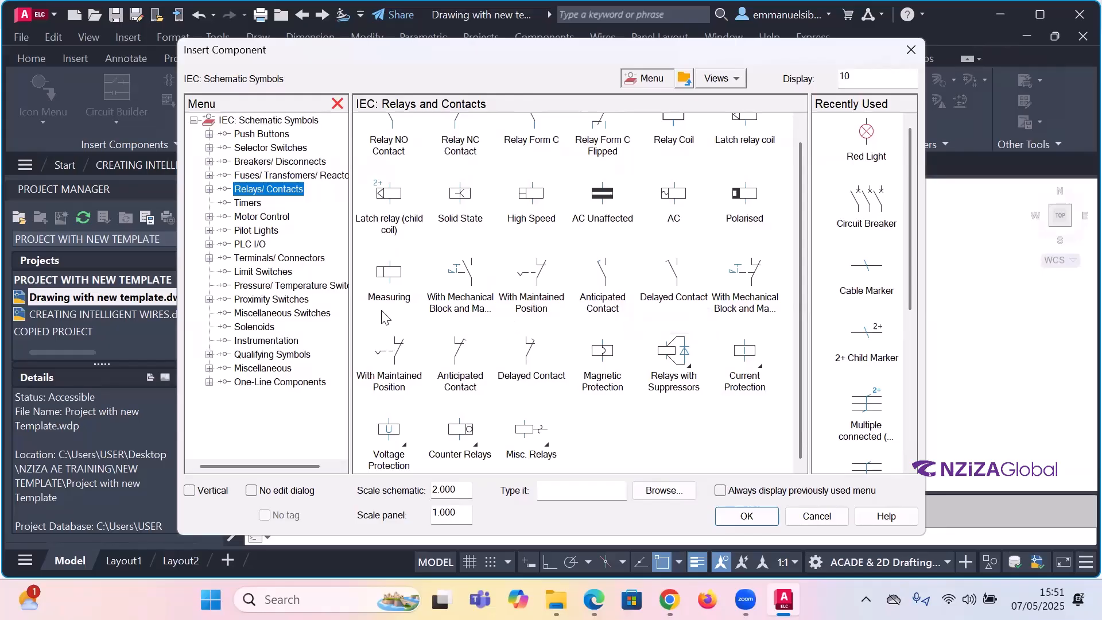
pyautogui.click(248, 203)
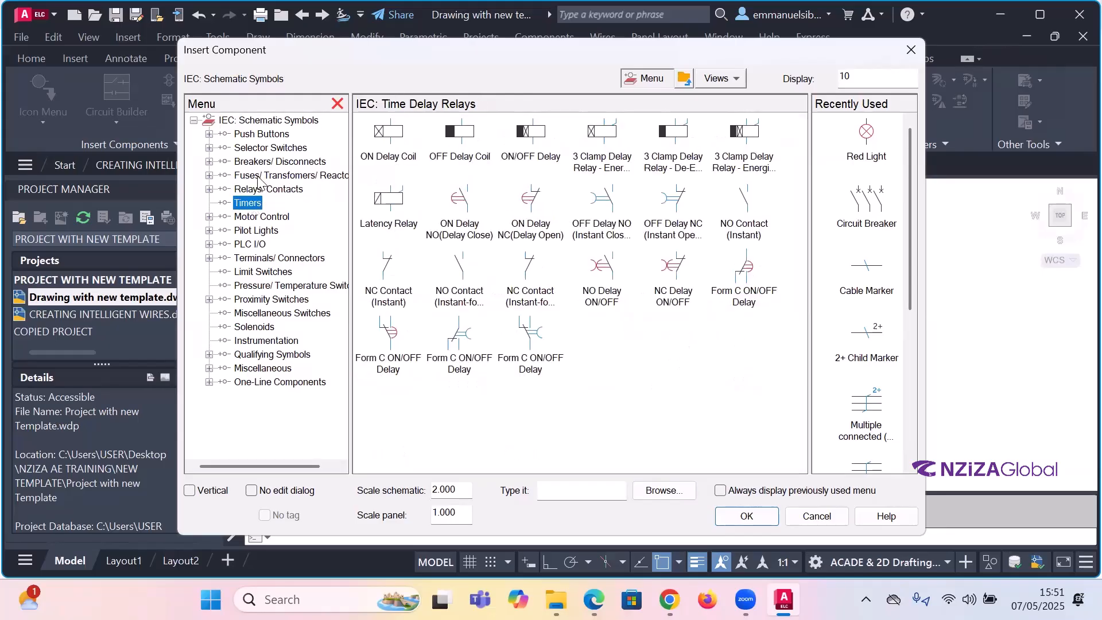
pyautogui.click(249, 150)
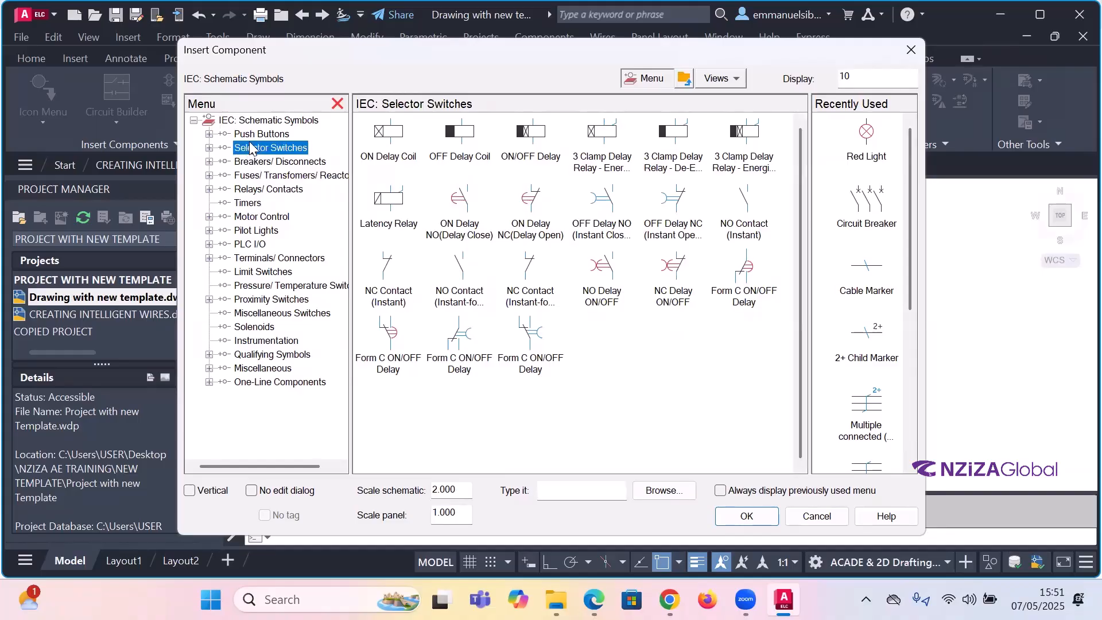
pyautogui.click(251, 134)
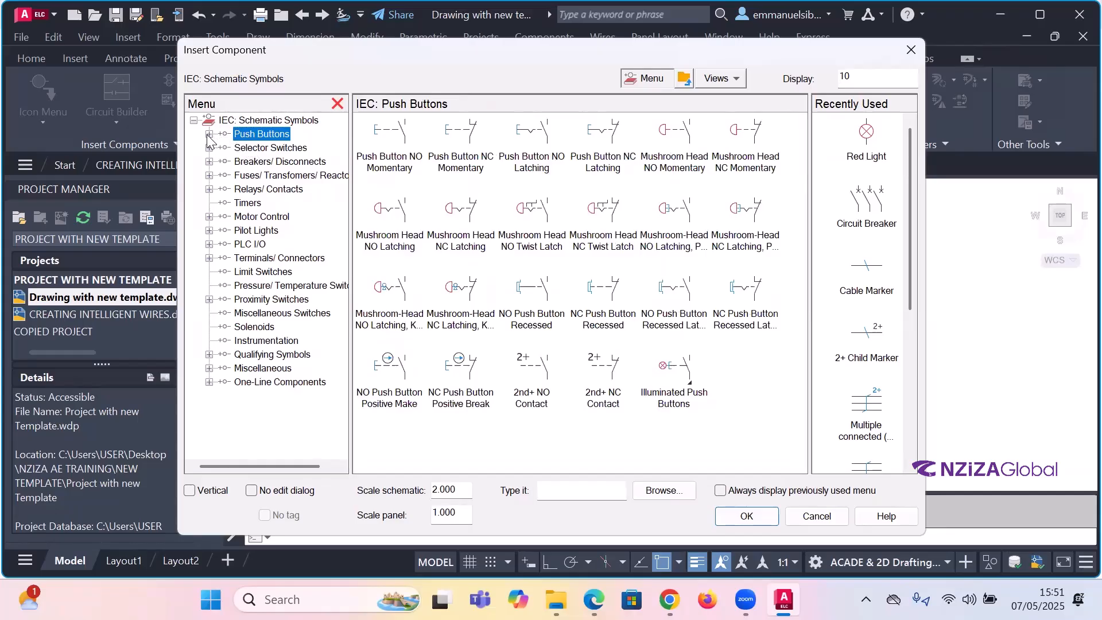
pyautogui.click(210, 134)
pyautogui.click(259, 148)
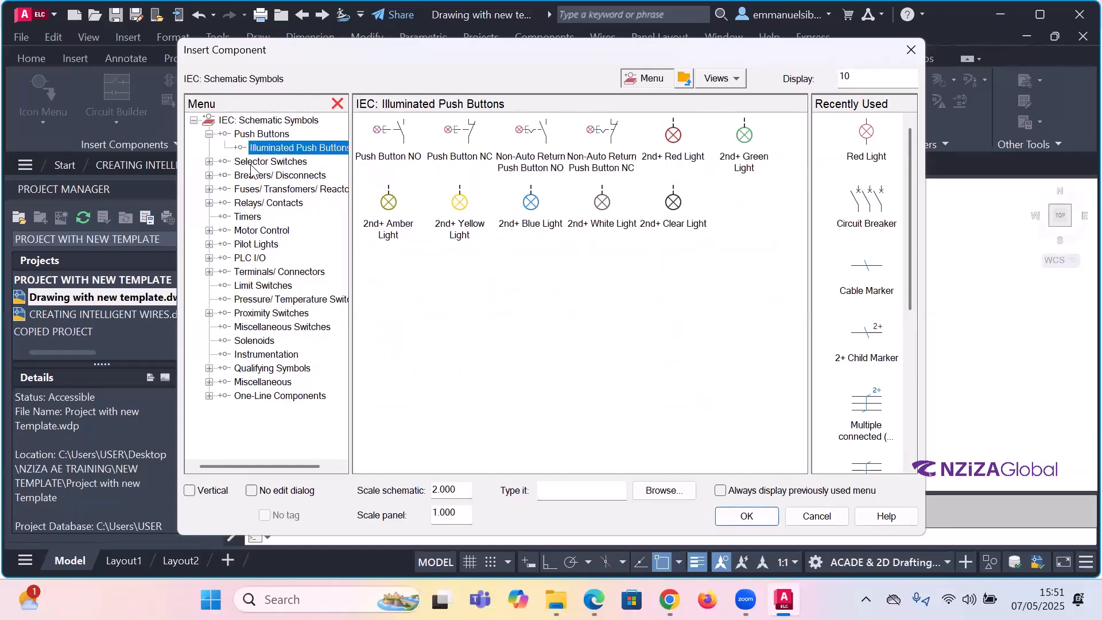
pyautogui.click(243, 163)
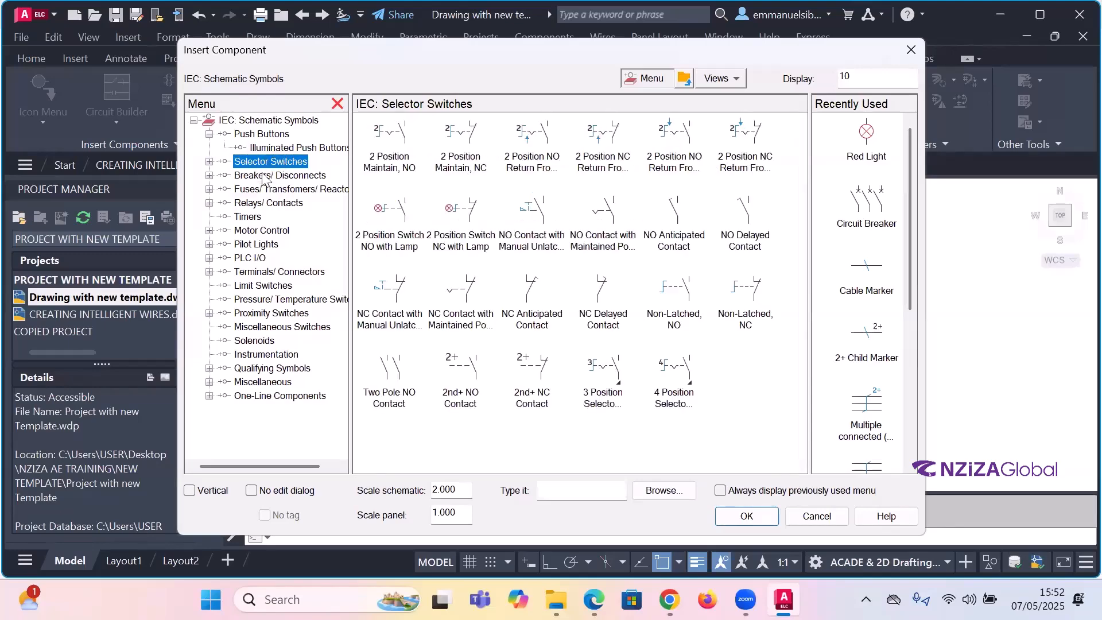
pyautogui.click(262, 178)
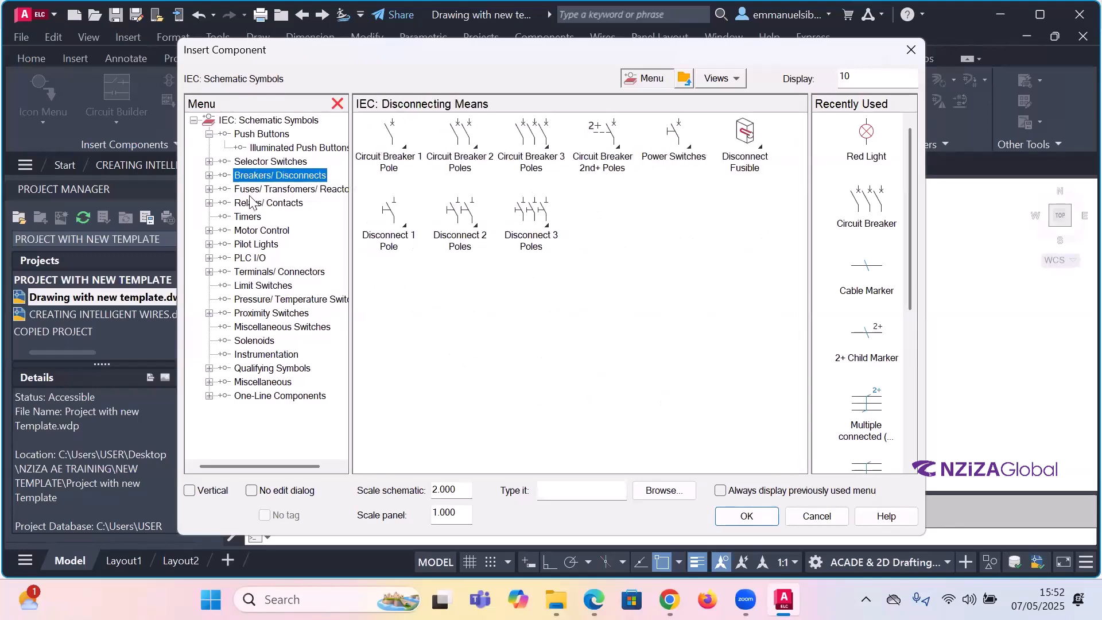
pyautogui.click(250, 190)
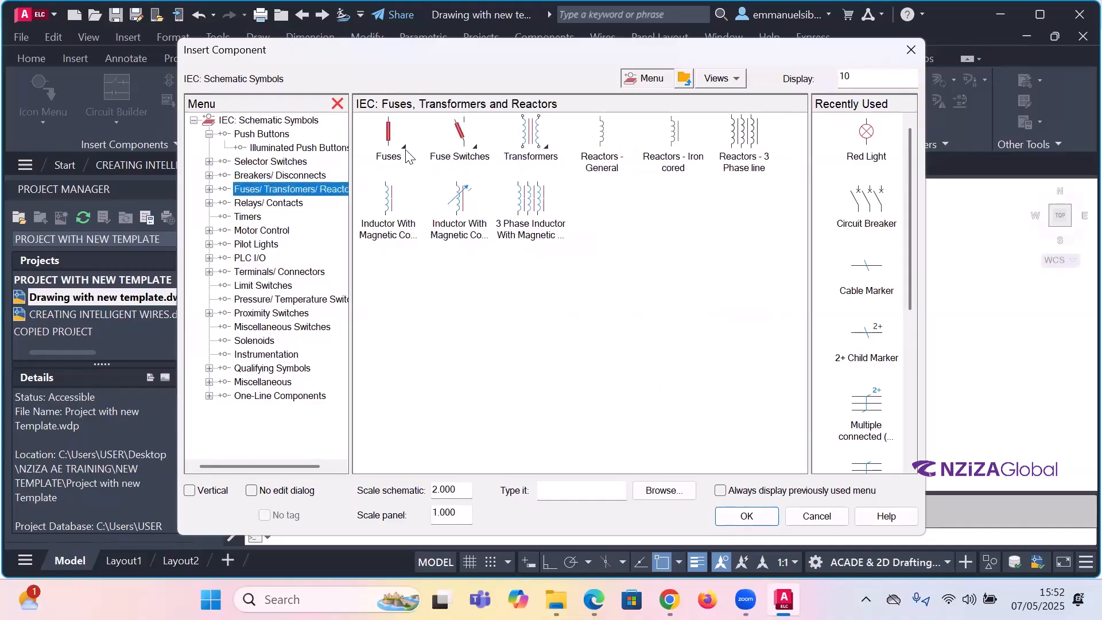
# - Examine the One-Line Components, Miscellaneous, Qualifying Symbols, Instrumentation and Relays/Contacts categories, and the Fuses subcategory
pyautogui.click(251, 135)
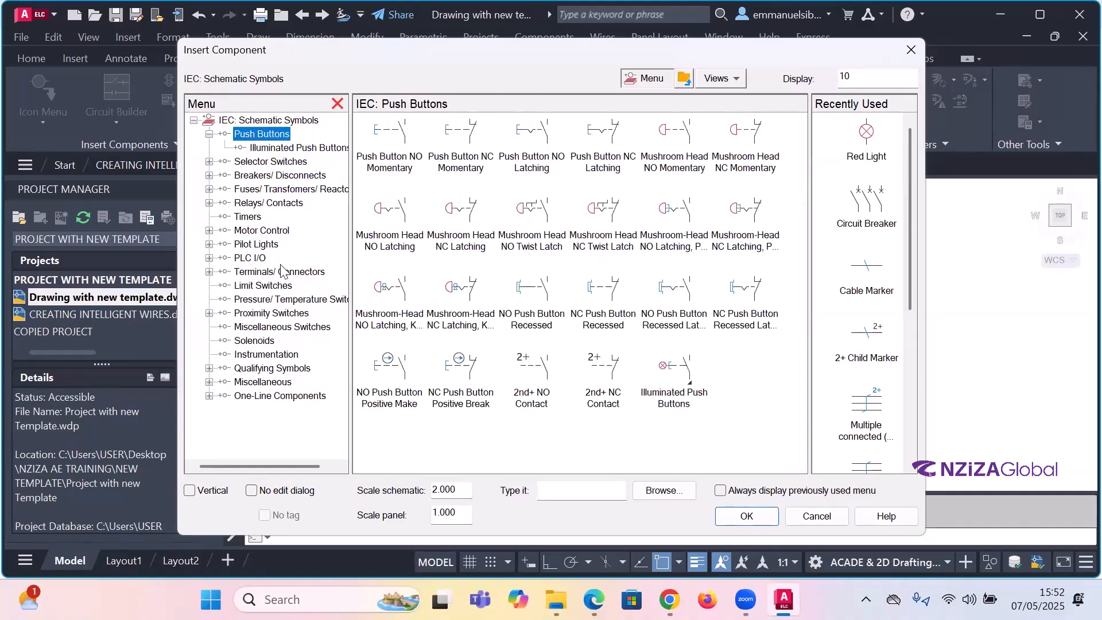
pyautogui.click(251, 397)
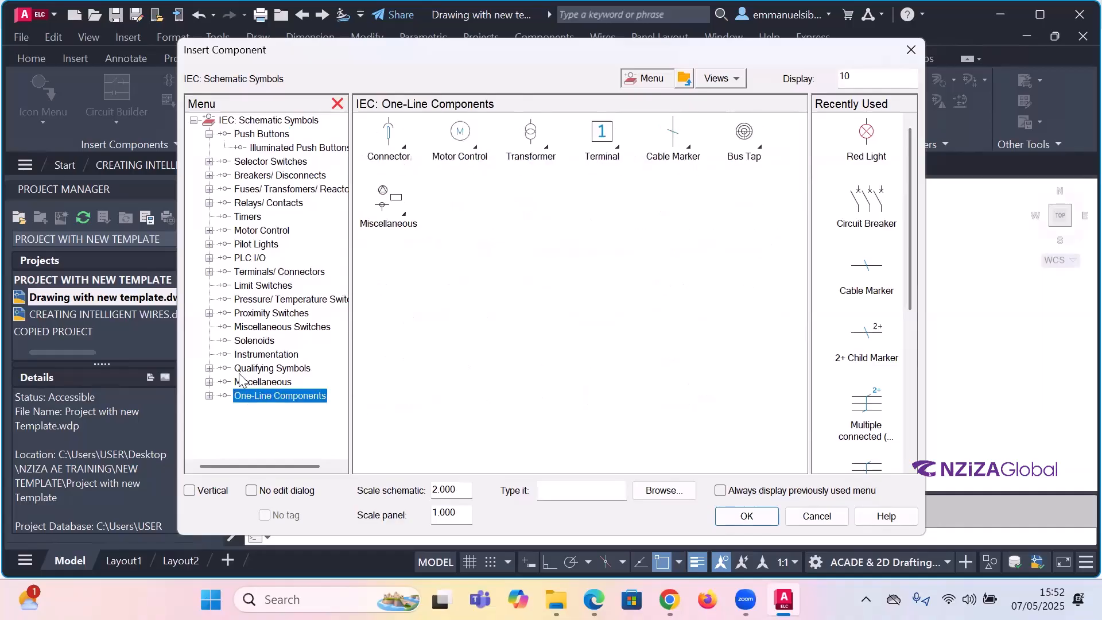
pyautogui.click(246, 383)
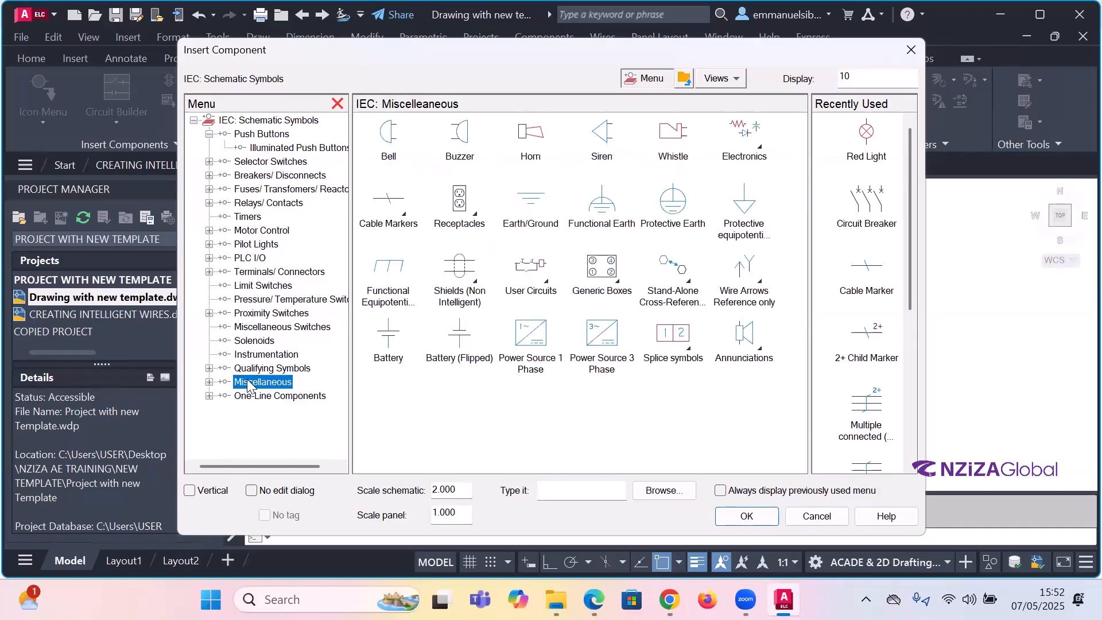
pyautogui.click(252, 369)
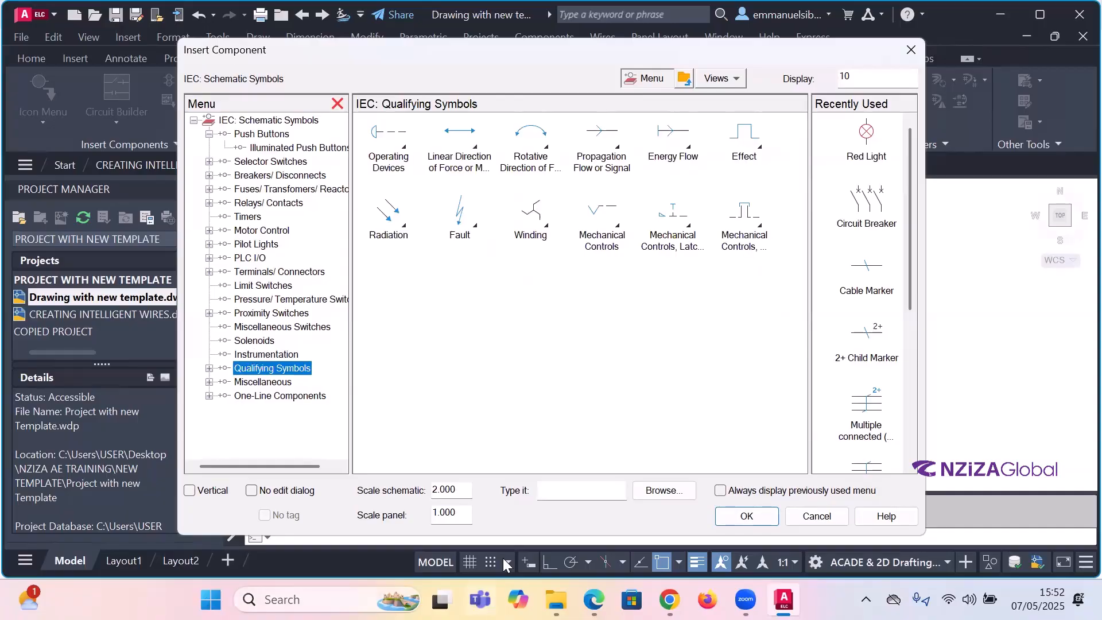
pyautogui.click(259, 341)
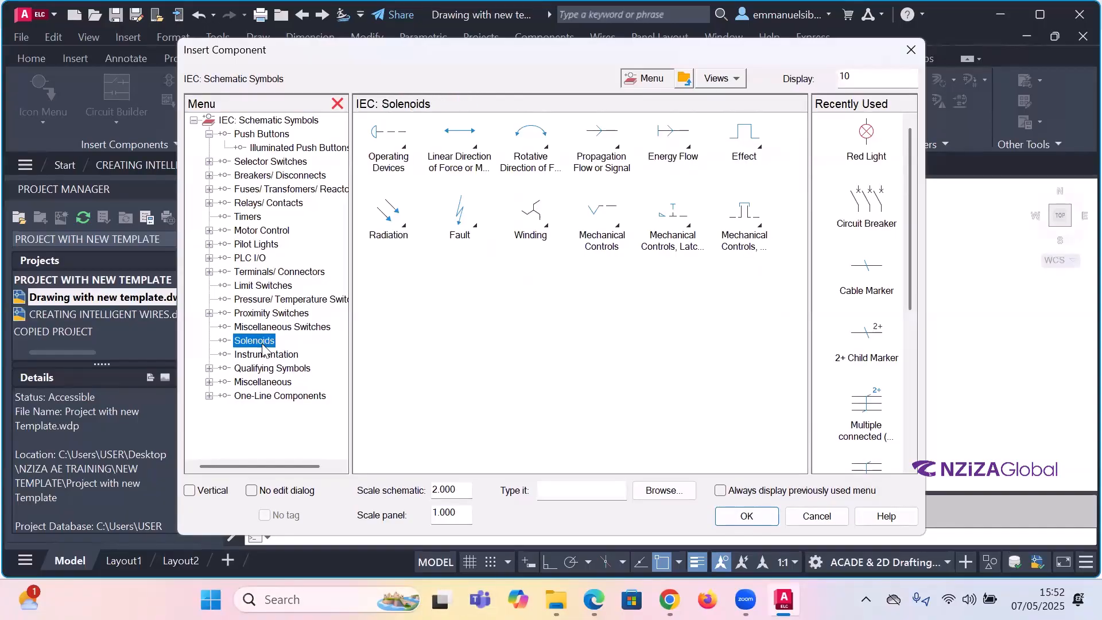
pyautogui.click(266, 354)
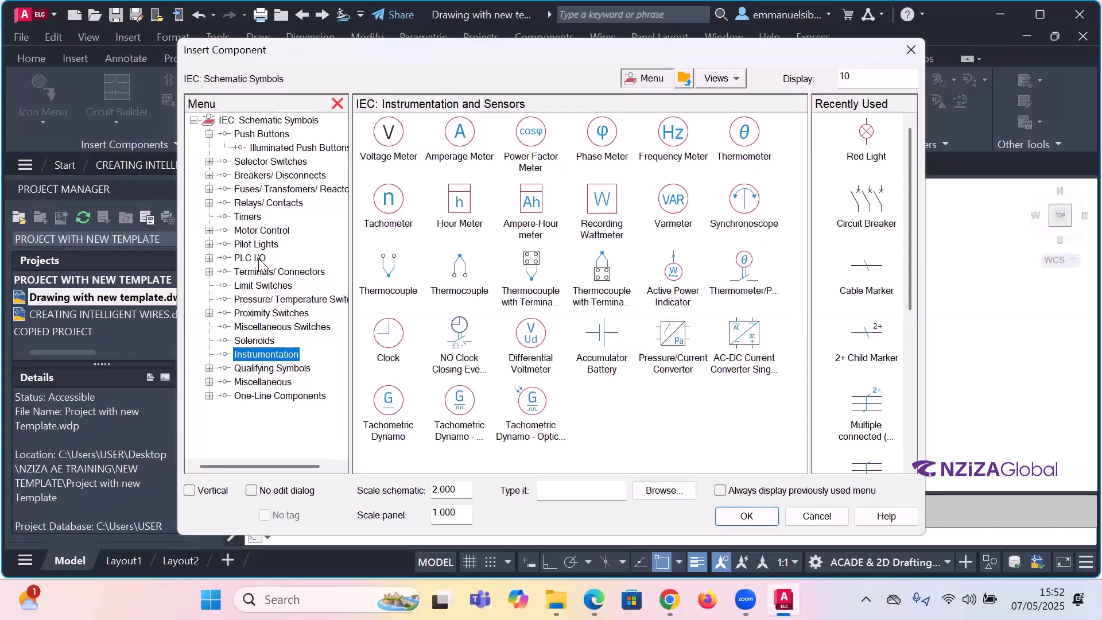
pyautogui.click(251, 205)
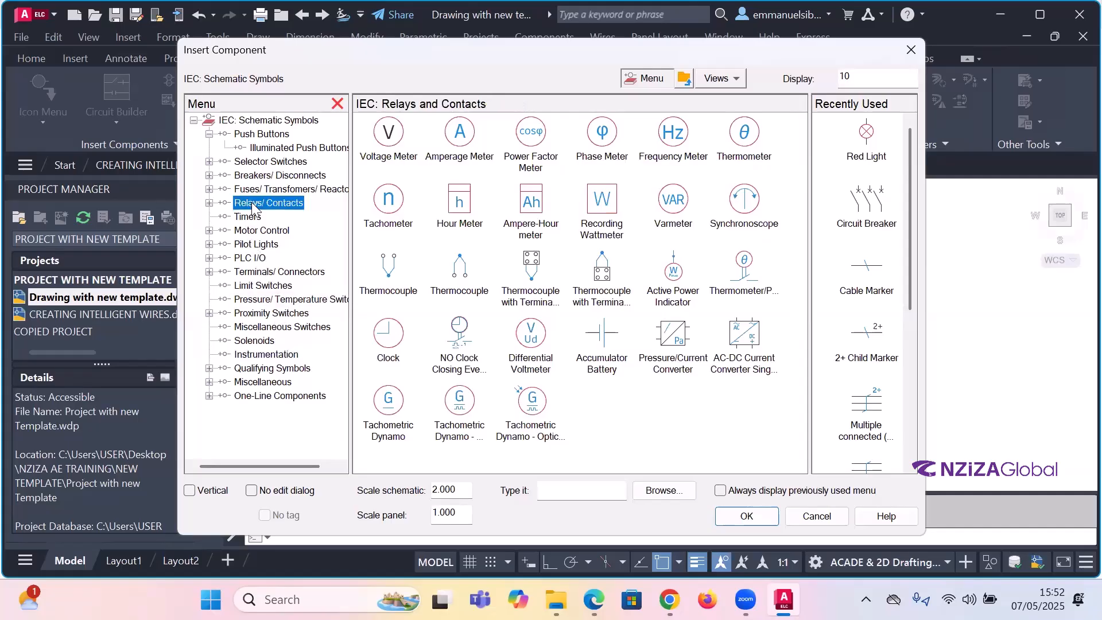
pyautogui.scroll(-1, 556, 322)
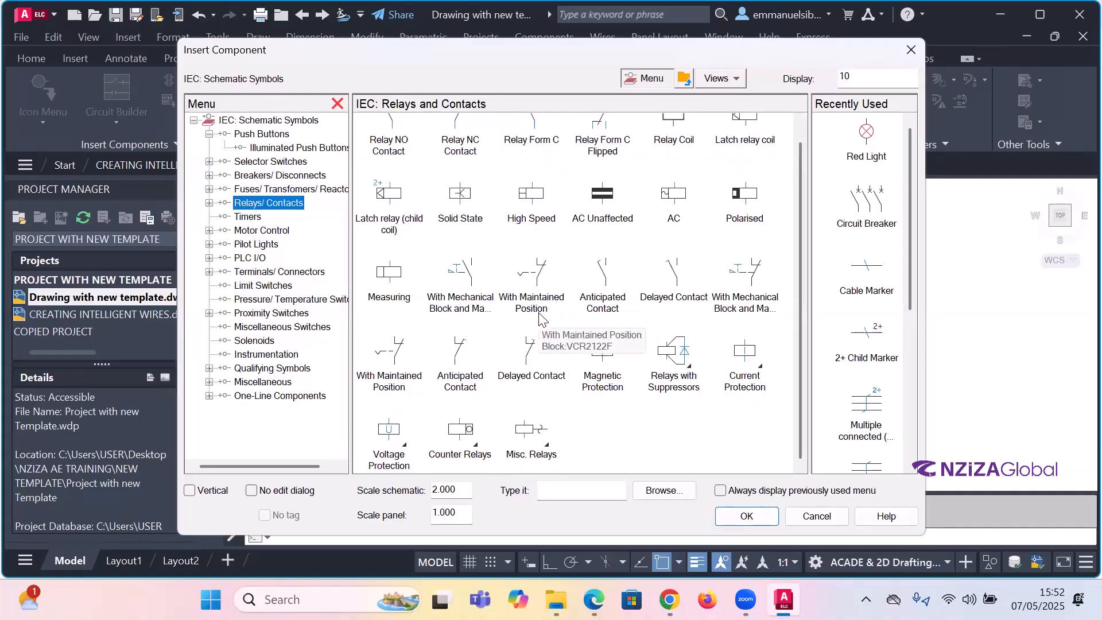
pyautogui.click(248, 189)
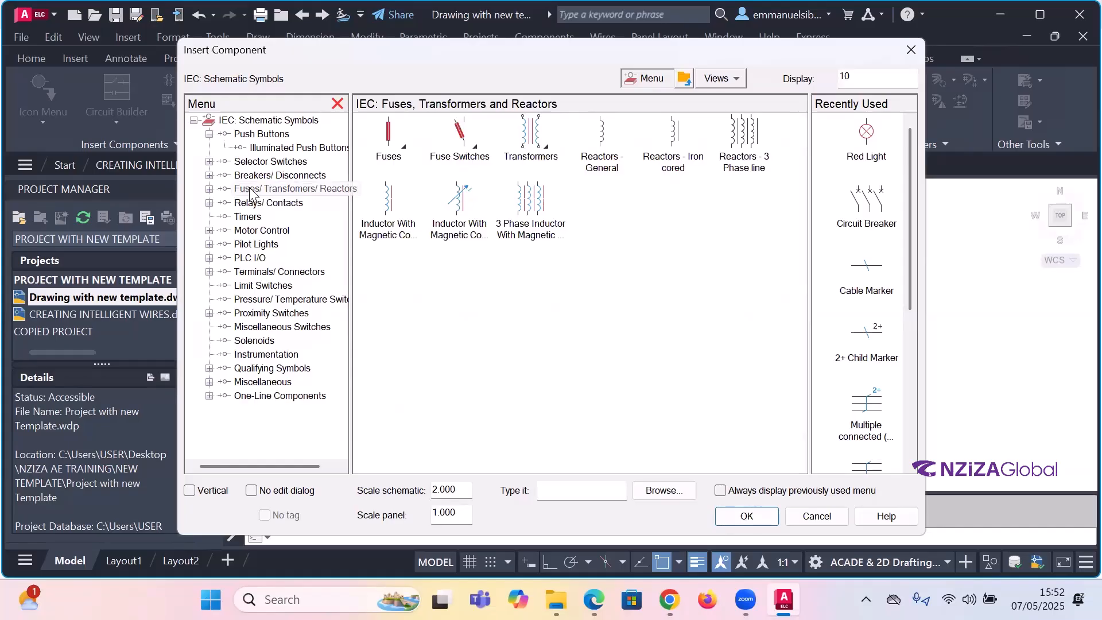
pyautogui.click(407, 150)
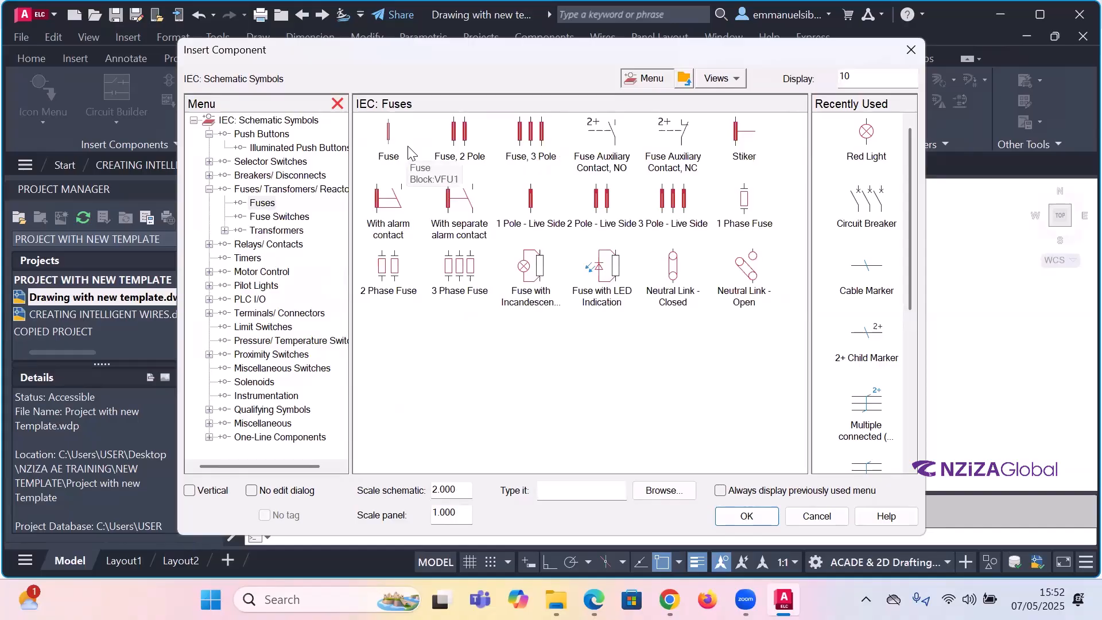
# - Examine the Push Buttons category with its illuminated types, and the 3 and 4 Position Selector Switches
pyautogui.click(230, 137)
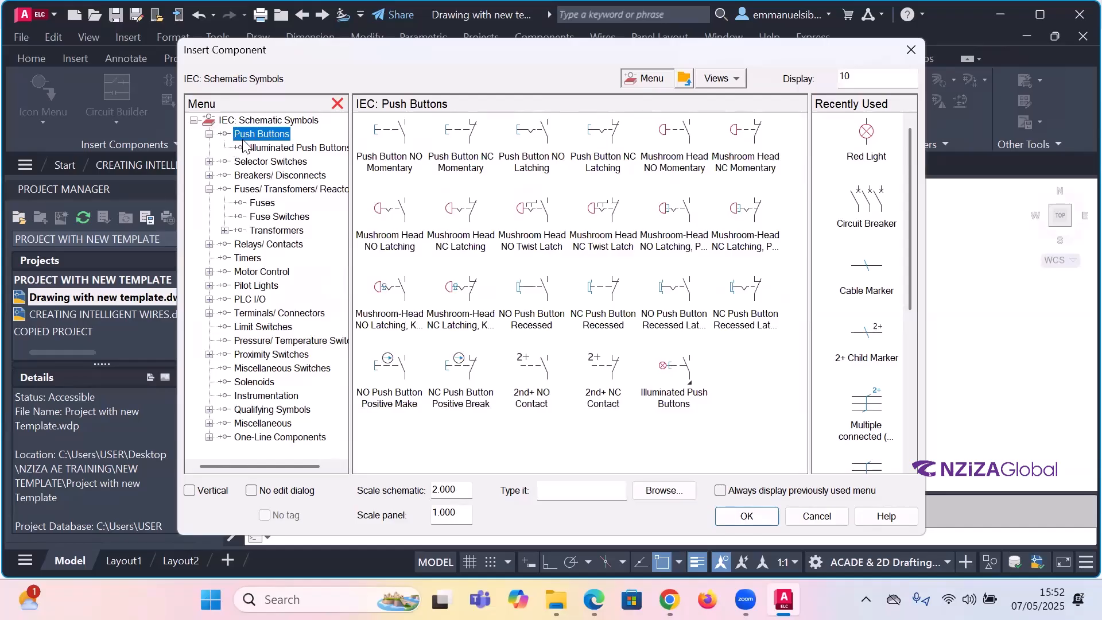
pyautogui.click(238, 148)
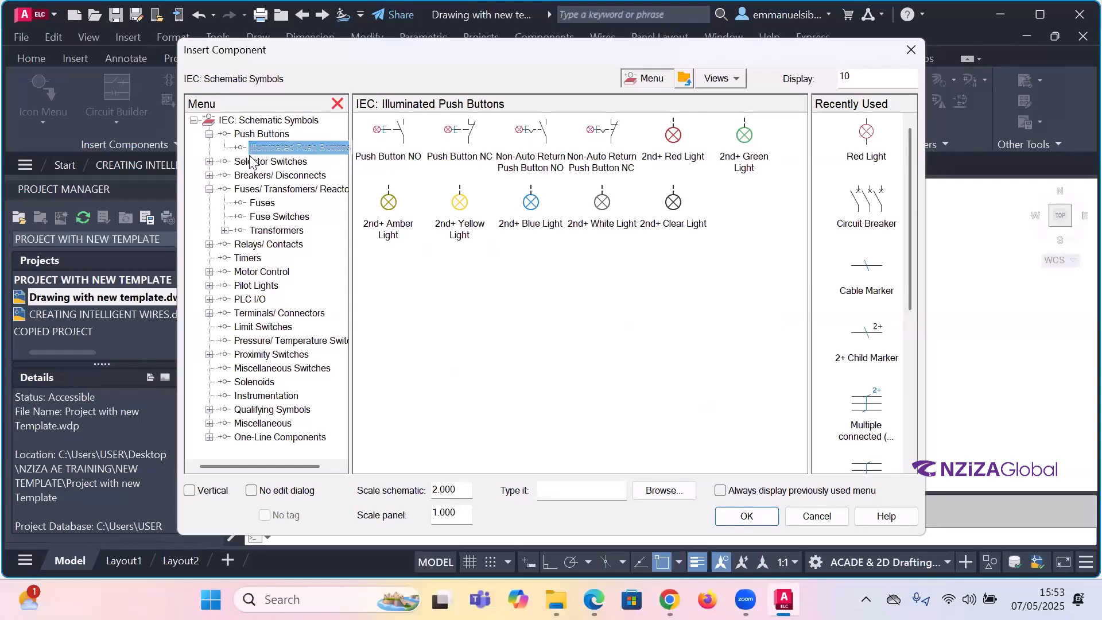
pyautogui.click(210, 162)
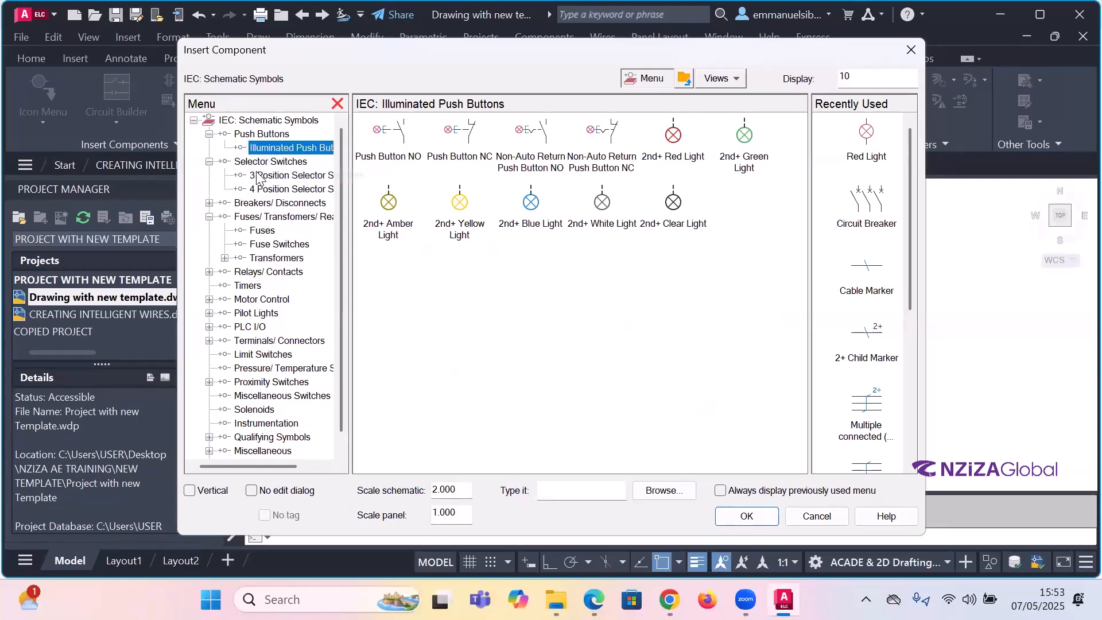
pyautogui.click(236, 177)
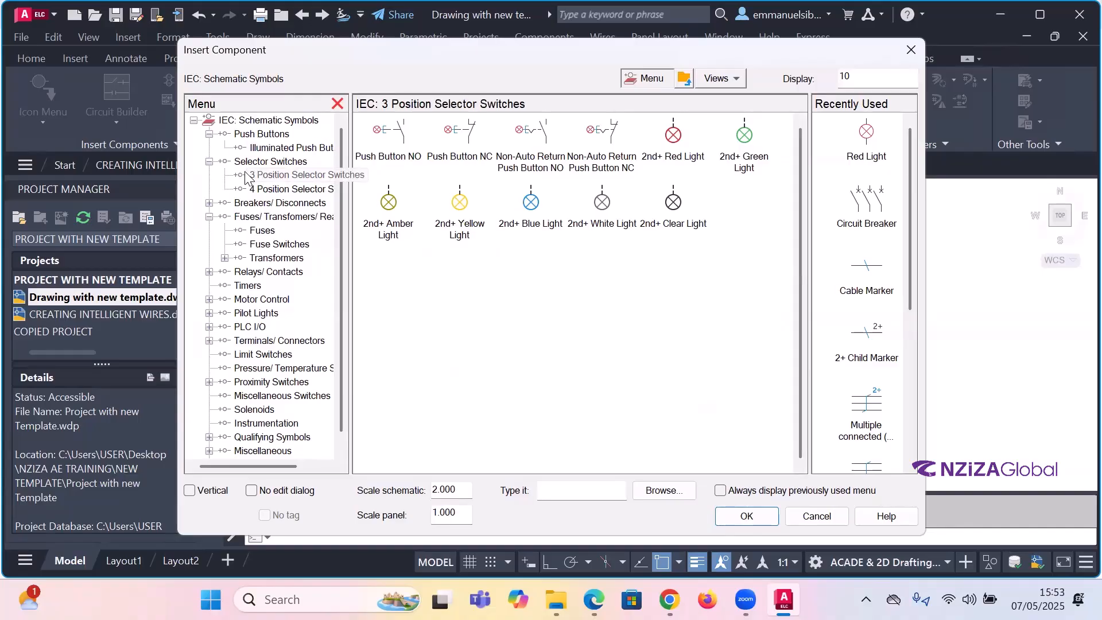
pyautogui.click(270, 191)
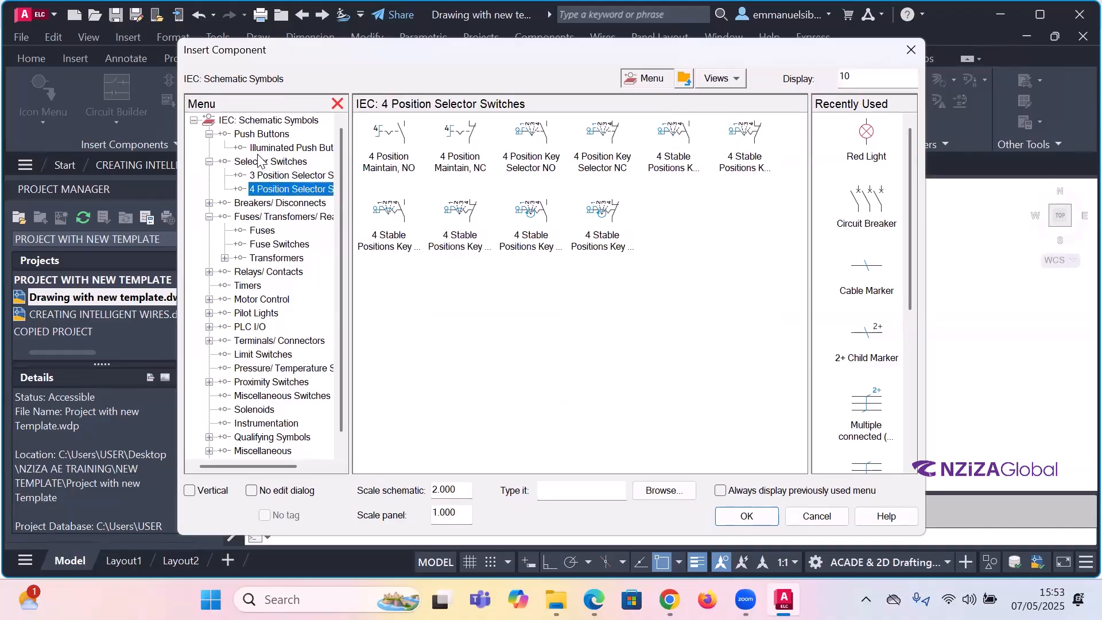
# - Examine the Push Buttons, Illuminated Push Buttons, Selector Switches and 4 Position Selector Switches symbol categories
pyautogui.click(262, 135)
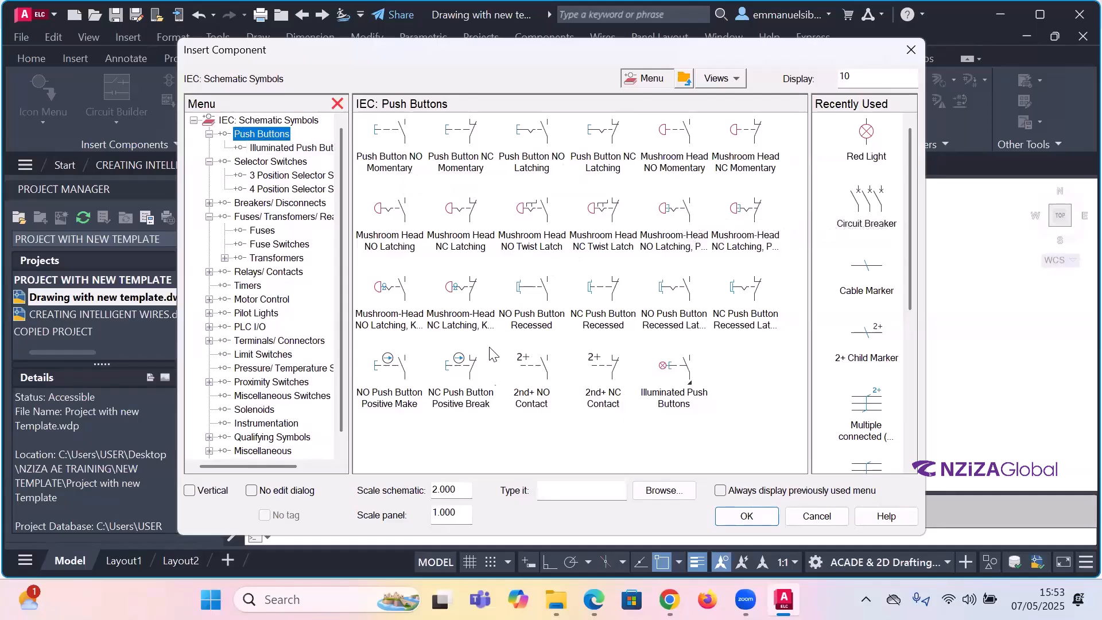
pyautogui.click(691, 391)
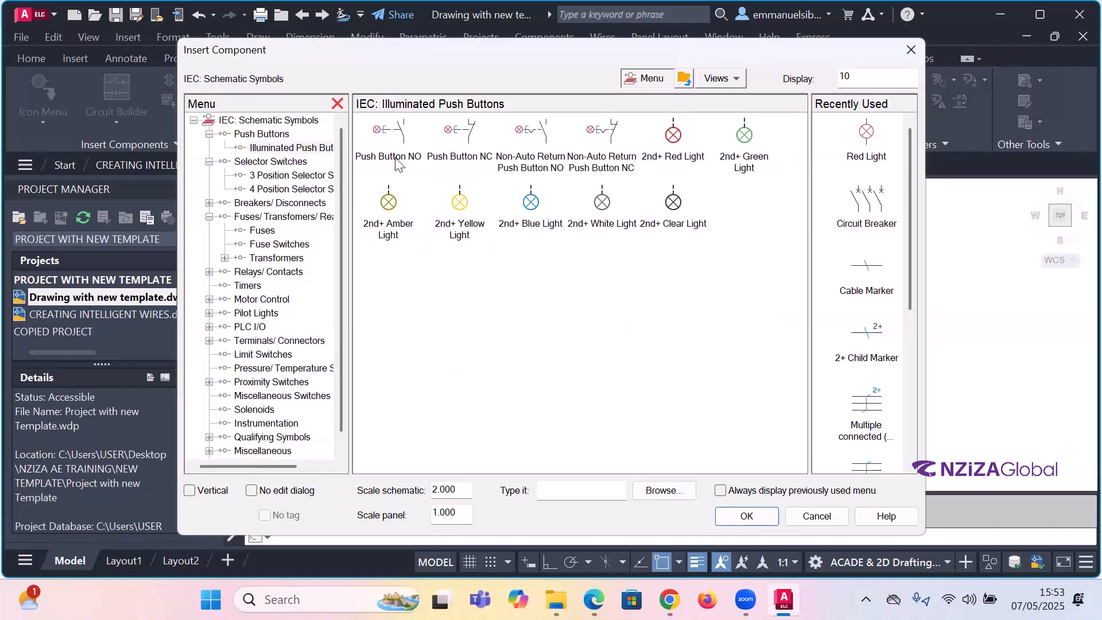
pyautogui.click(274, 145)
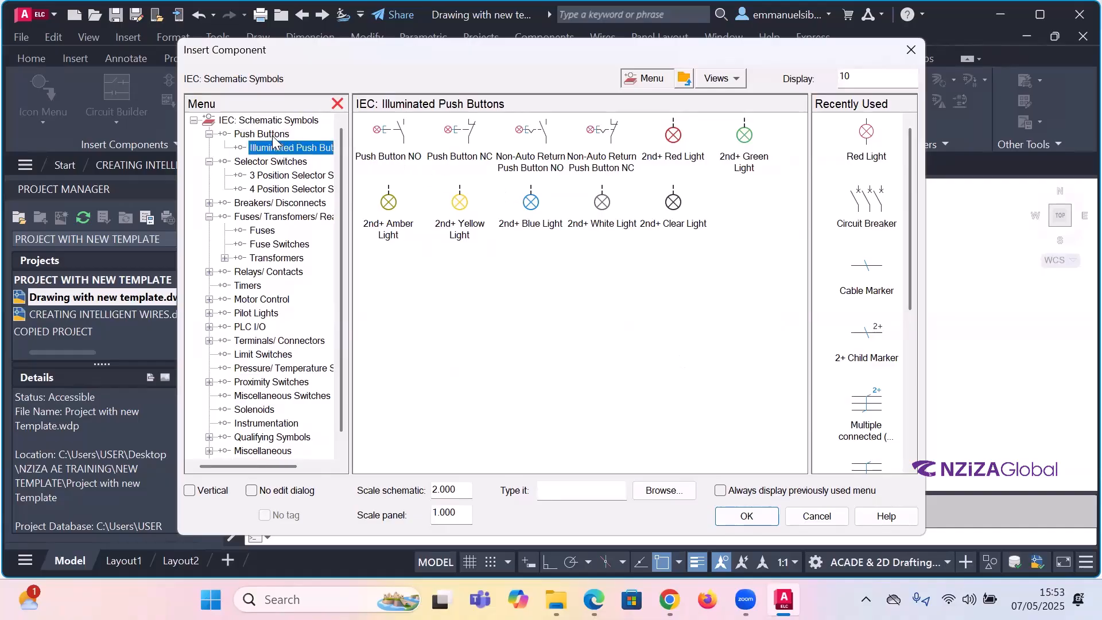
pyautogui.click(273, 136)
pyautogui.click(293, 163)
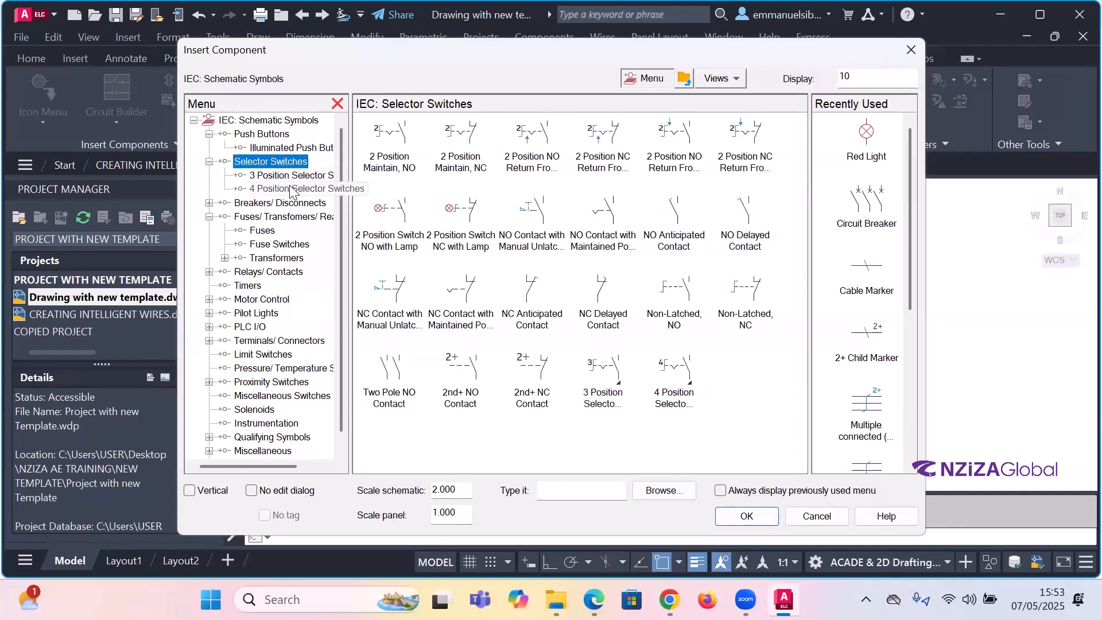
pyautogui.click(290, 190)
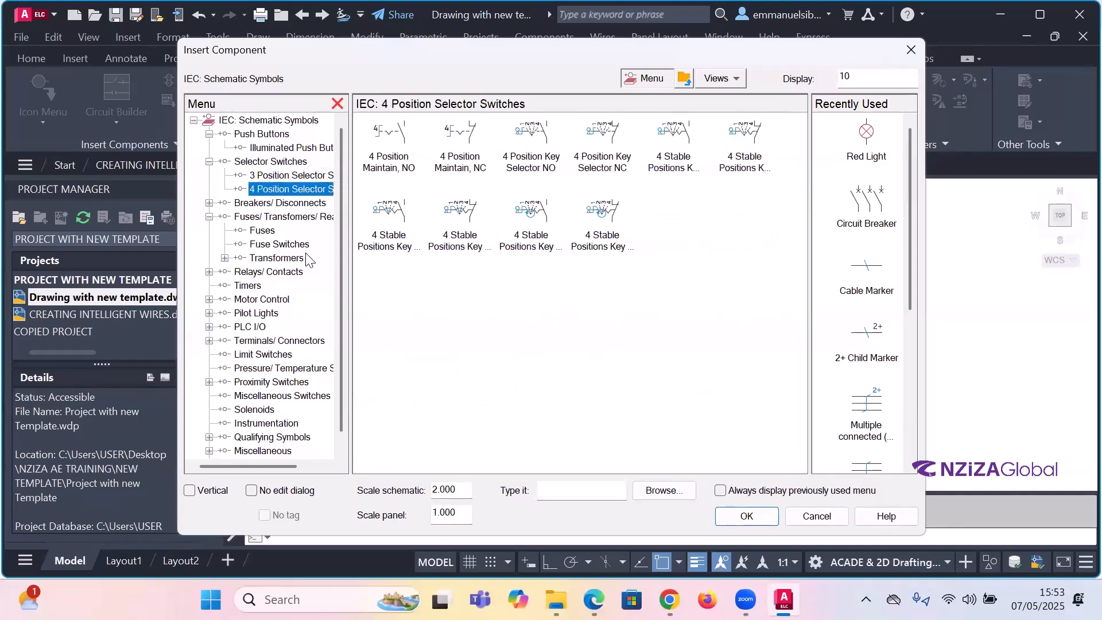
# - Examine the Fuses, Fuse Switches, Transformers, Timers and Relays/Contacts symbol categories
pyautogui.click(265, 232)
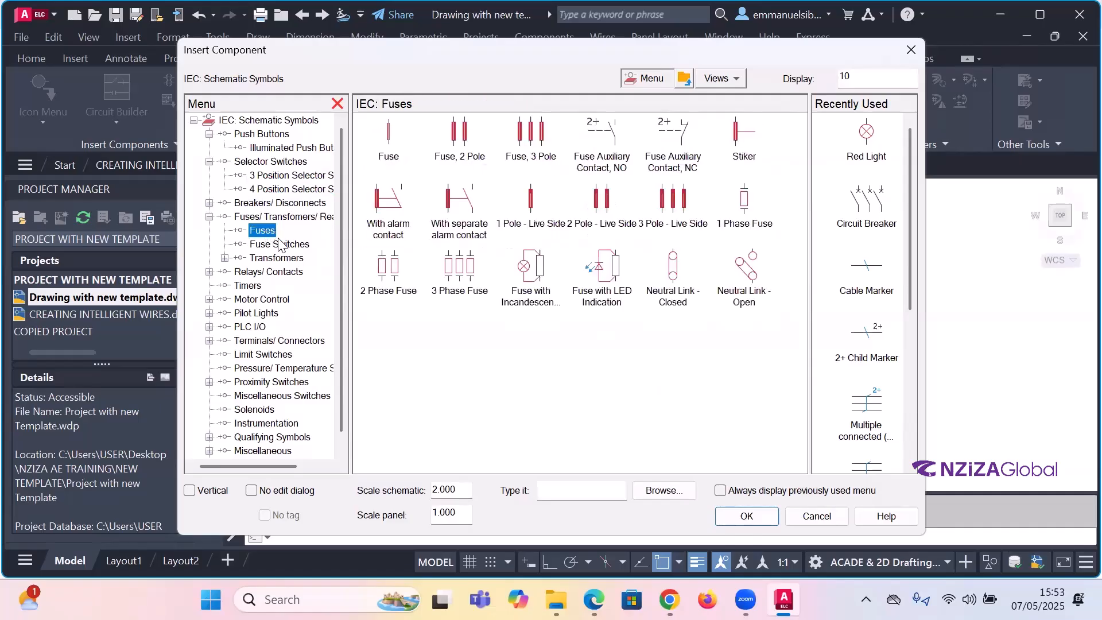
pyautogui.click(280, 245)
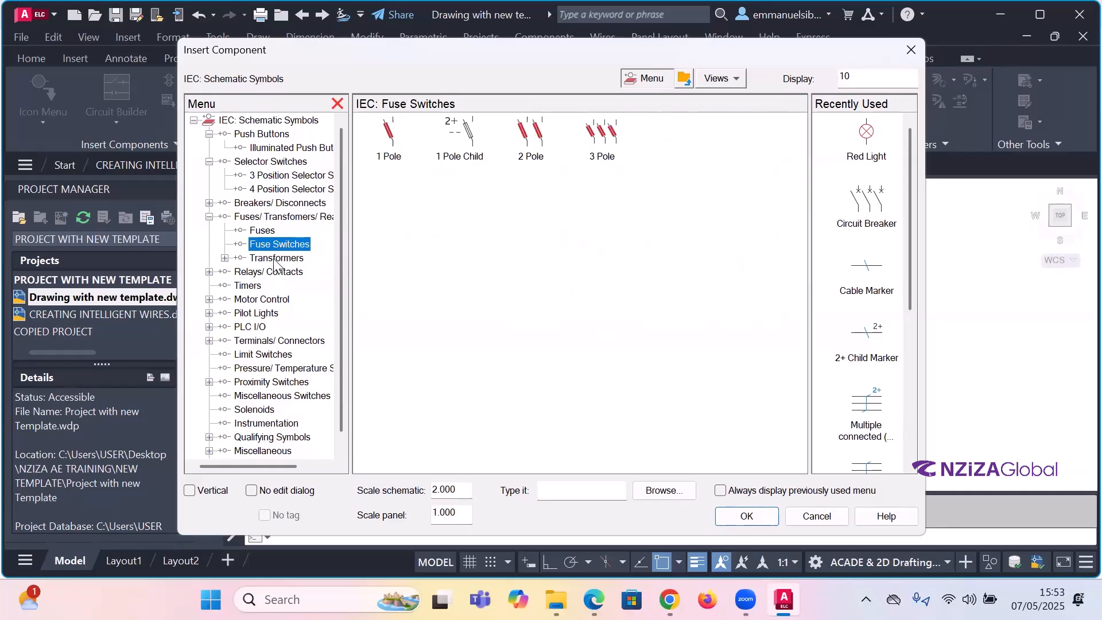
pyautogui.click(276, 261)
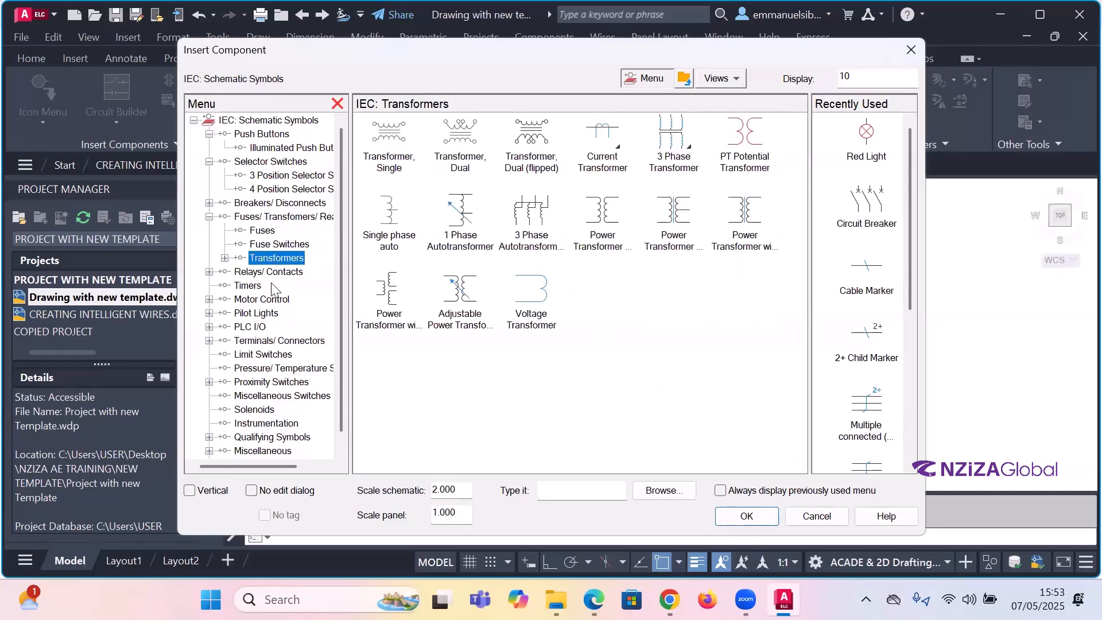
pyautogui.click(254, 287)
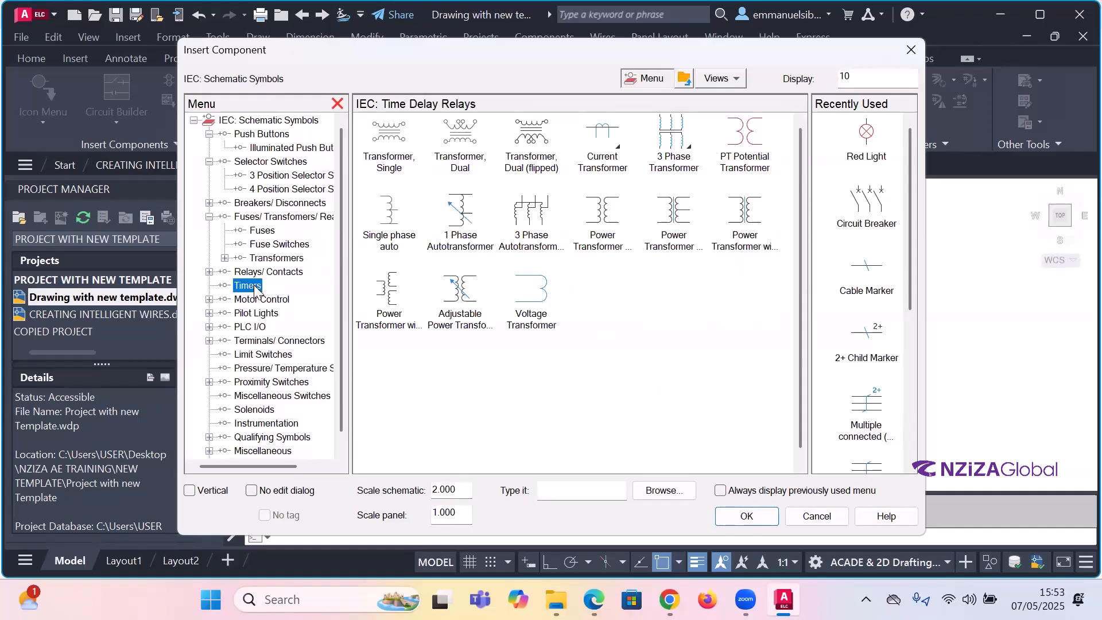
pyautogui.click(261, 274)
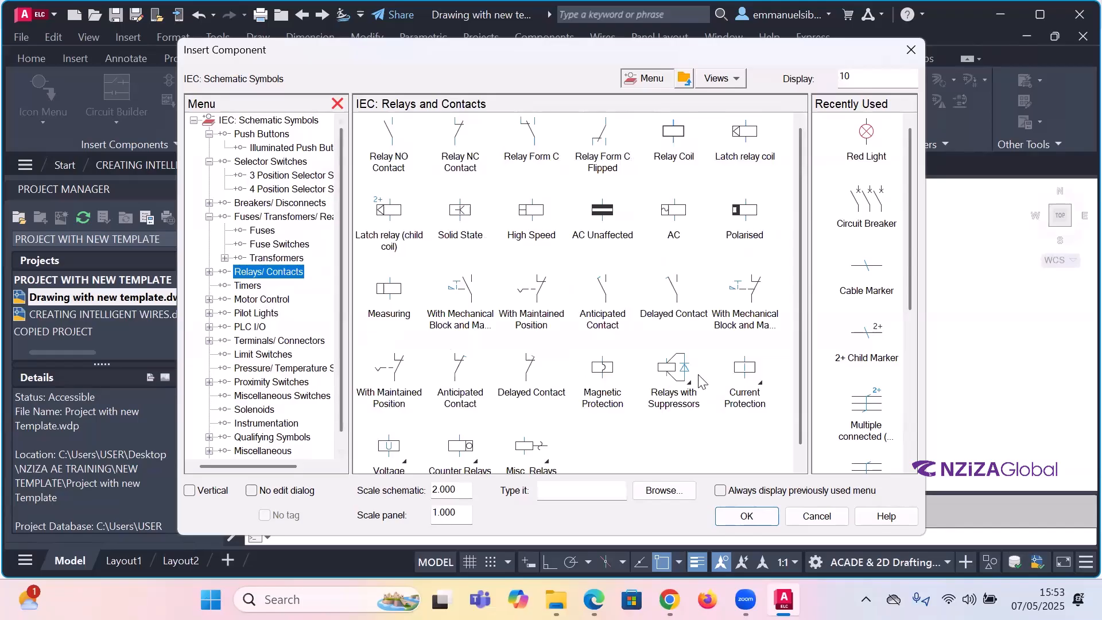
# - Examine the Motor Control category with its motor starters, and the Pilot Lights, PLC I/O and Terminals/Connectors categories
pyautogui.scroll(-1, 280, 297)
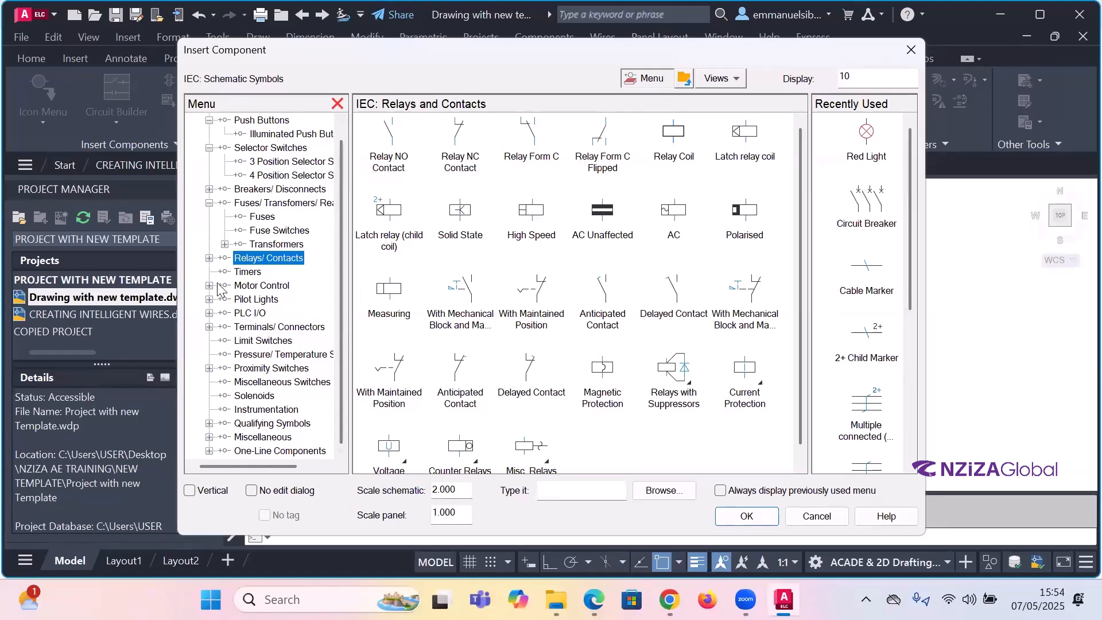
pyautogui.click(241, 288)
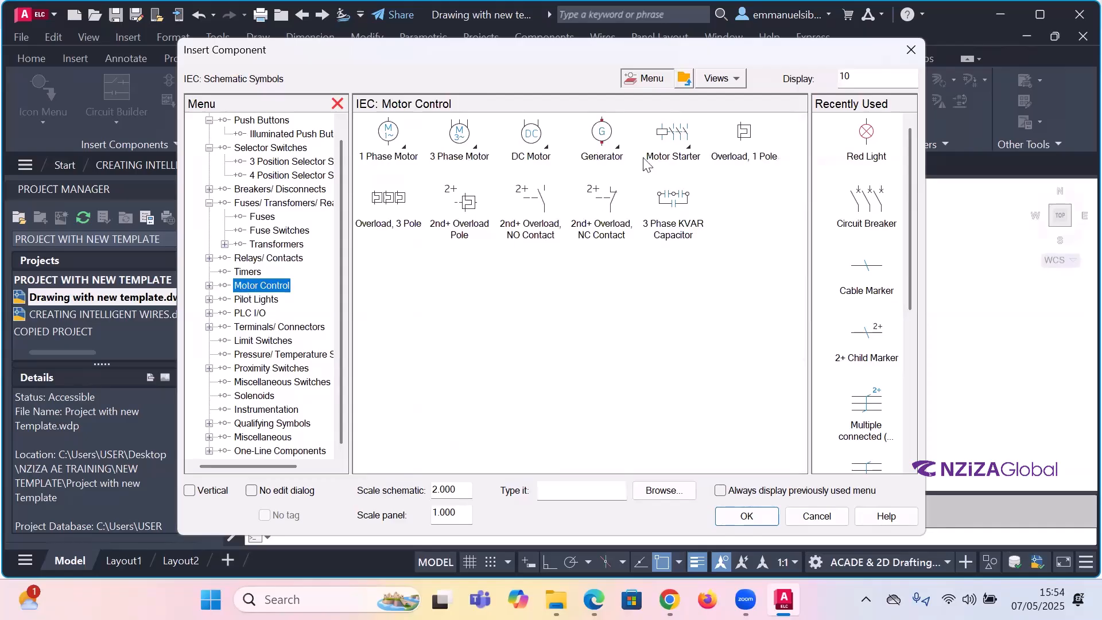
pyautogui.click(690, 155)
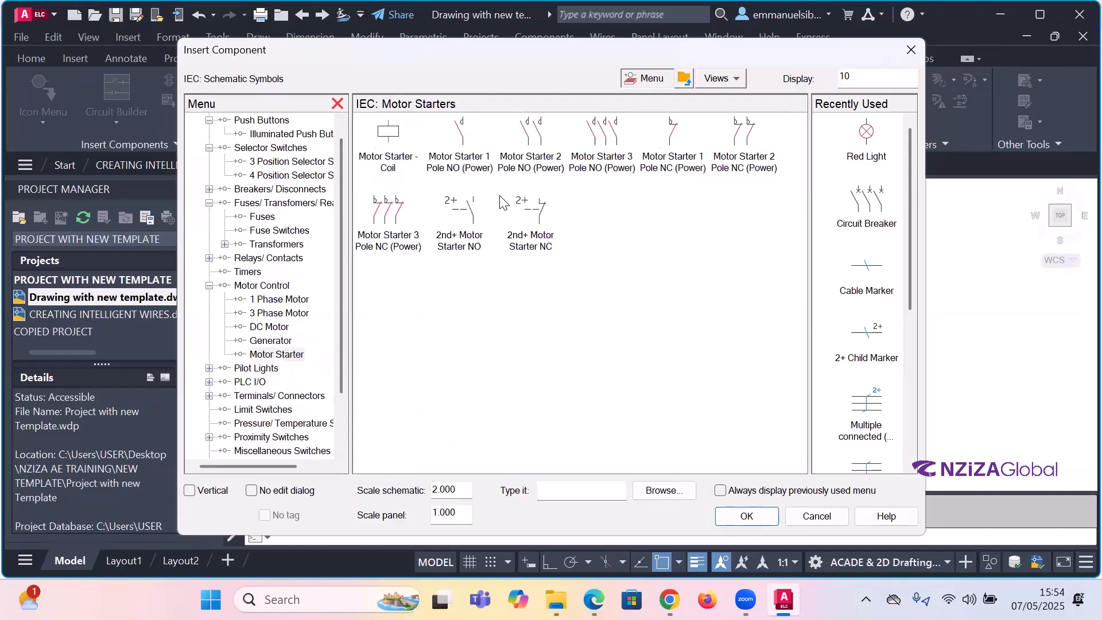
pyautogui.click(257, 368)
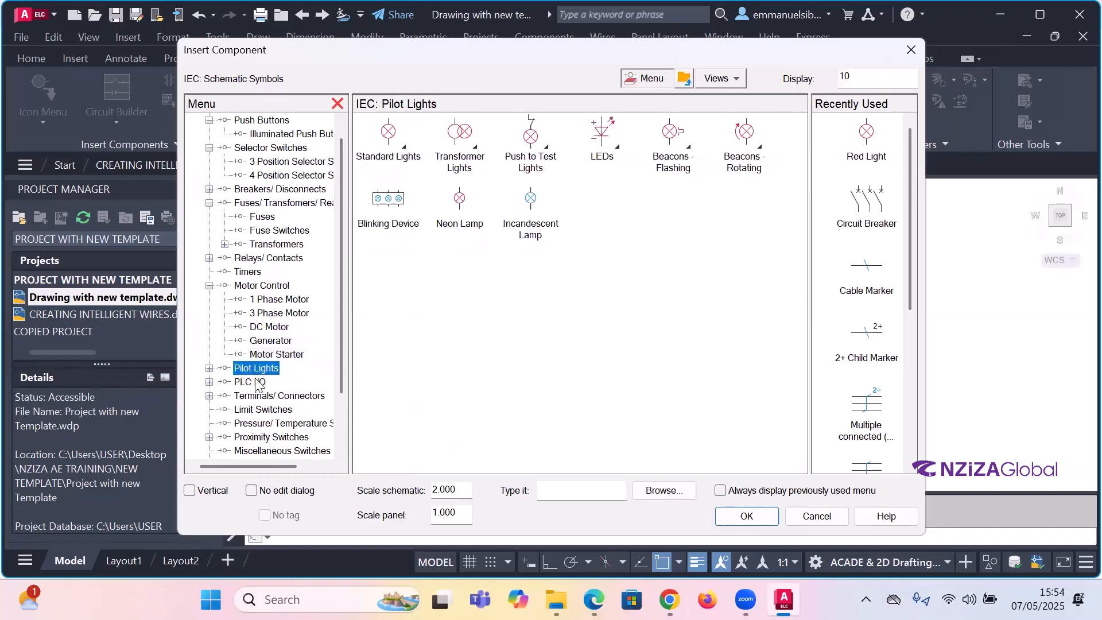
pyautogui.click(245, 383)
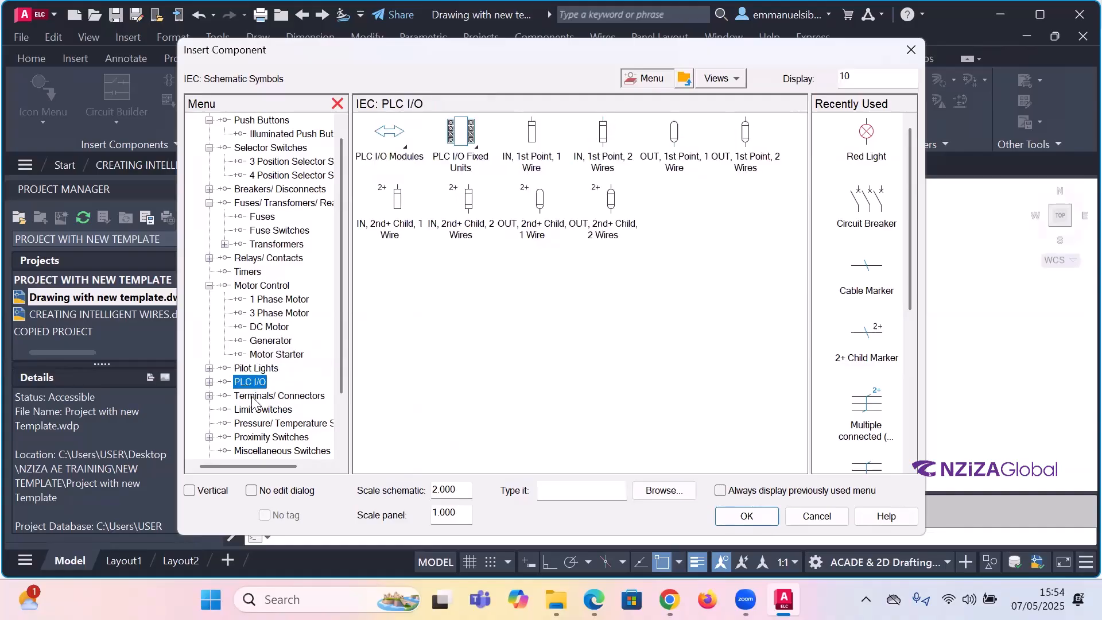
pyautogui.click(253, 398)
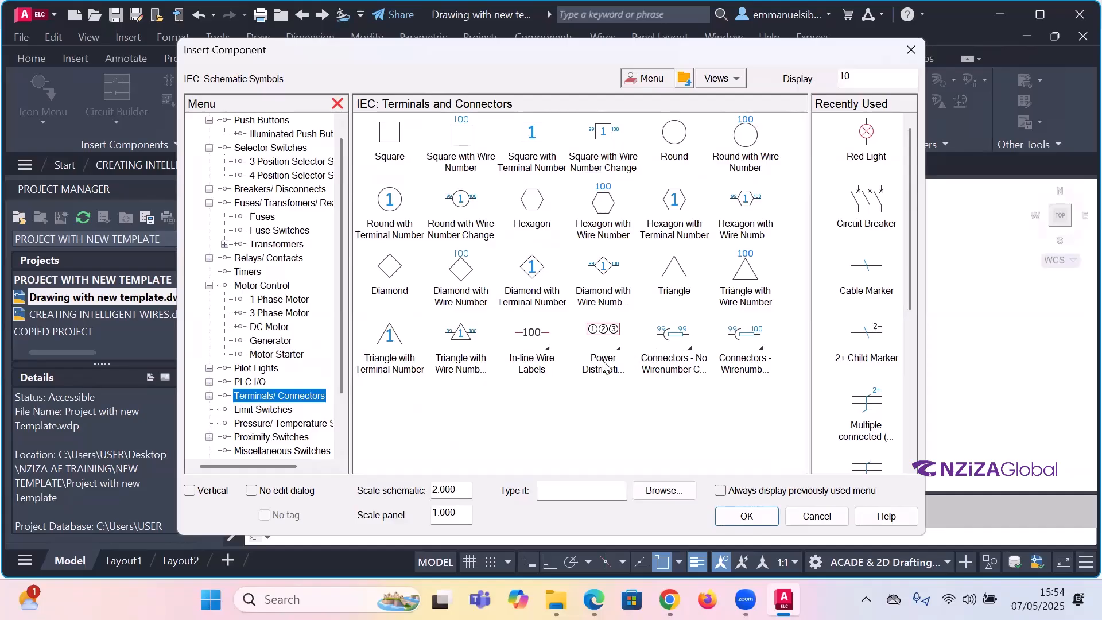
# - Examine the Limit, Pressure/Temperature, Proximity and Miscellaneous Switches categories, and close the component library without inserting a symbol
pyautogui.click(261, 410)
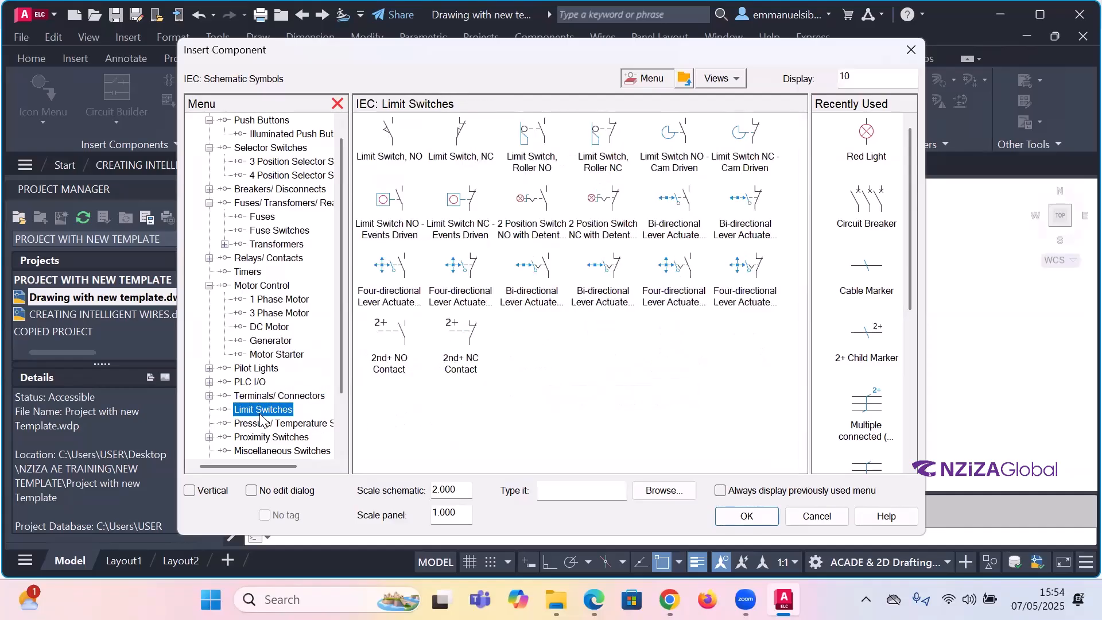
pyautogui.click(264, 424)
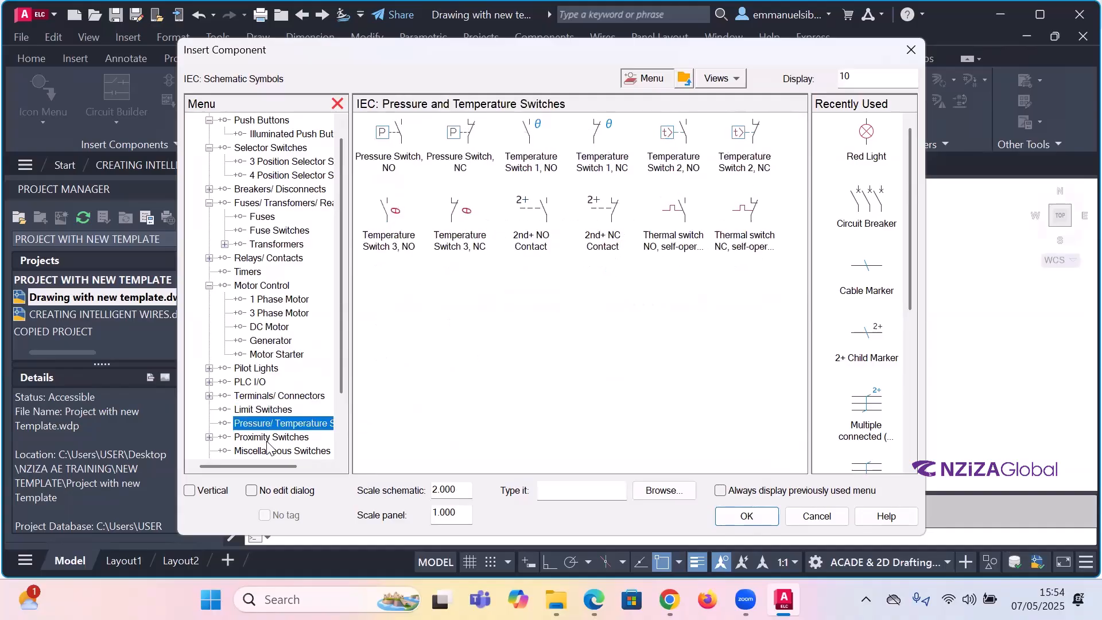
pyautogui.scroll(-2, 267, 442)
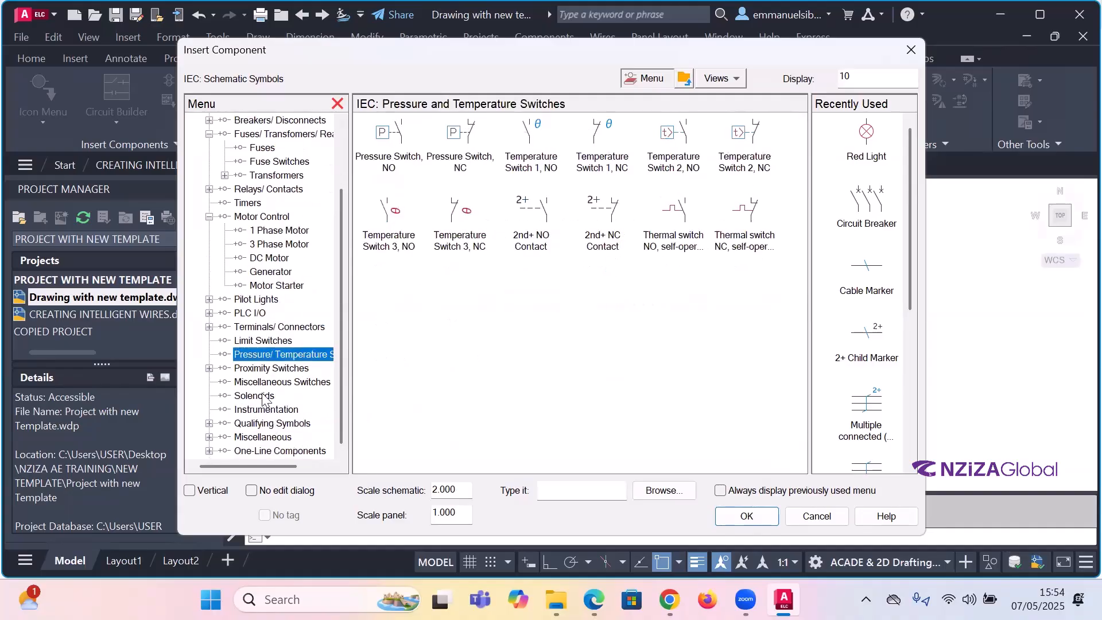
pyautogui.click(259, 369)
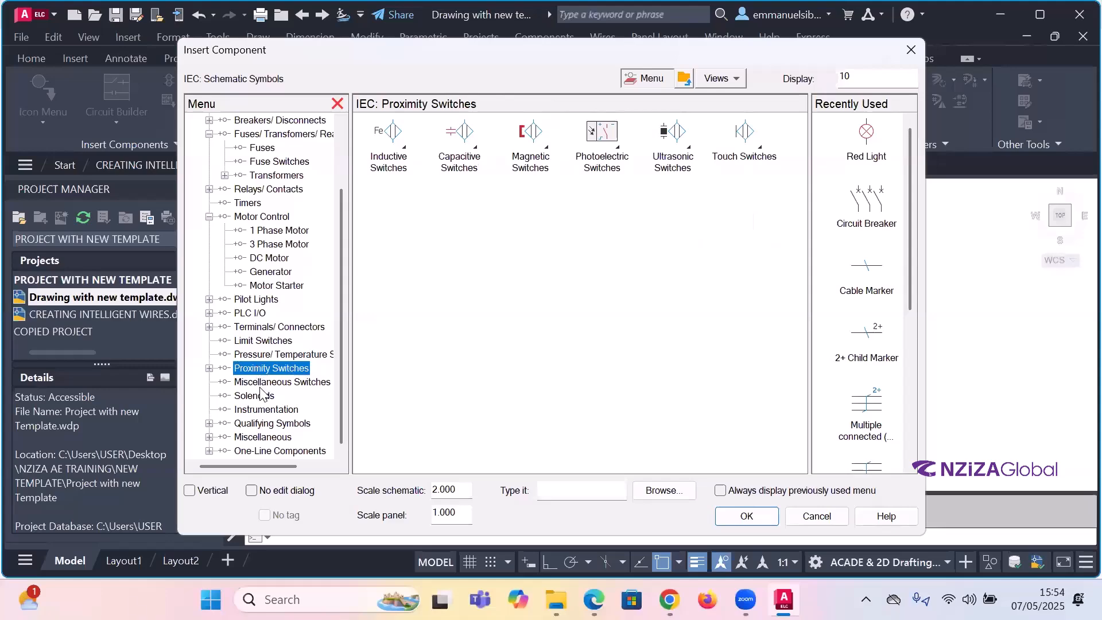
pyautogui.click(262, 383)
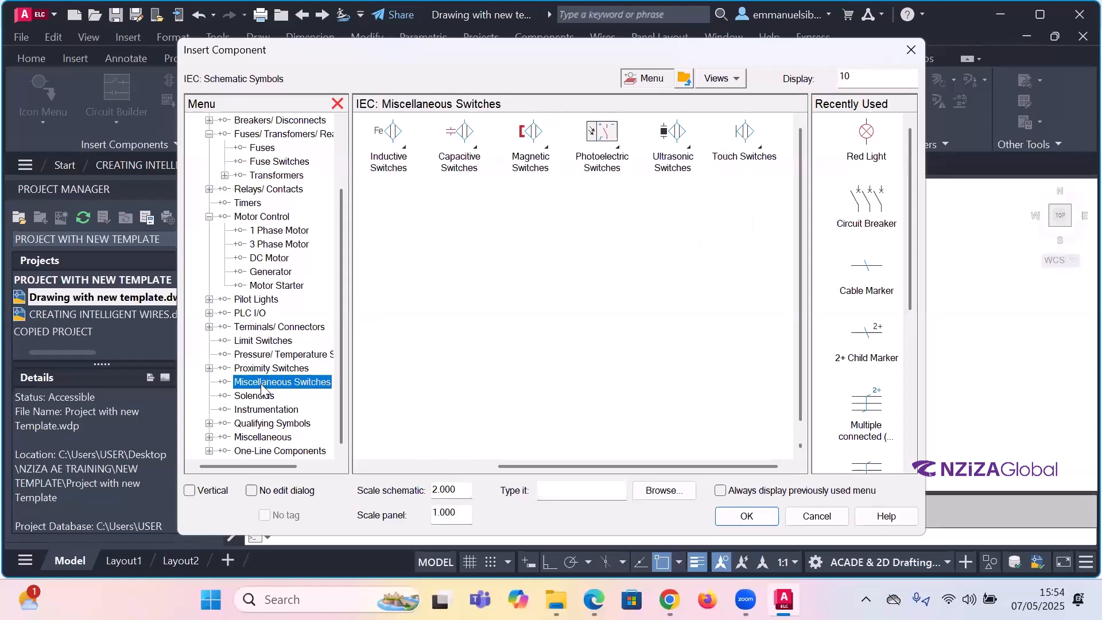
pyautogui.scroll(-3, 687, 344)
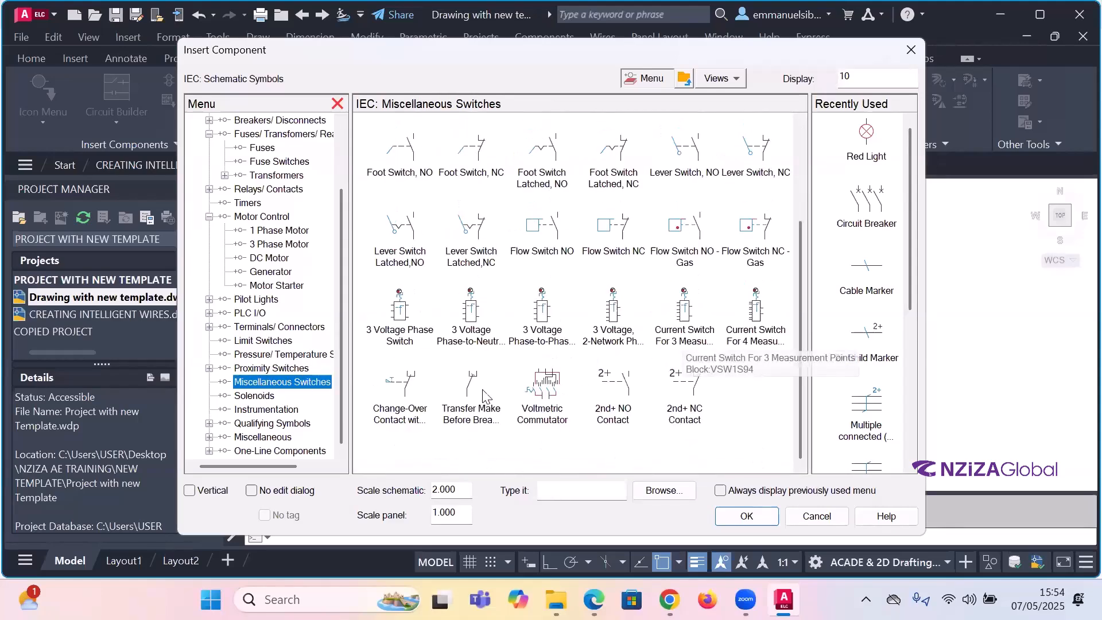
pyautogui.scroll(2, 561, 402)
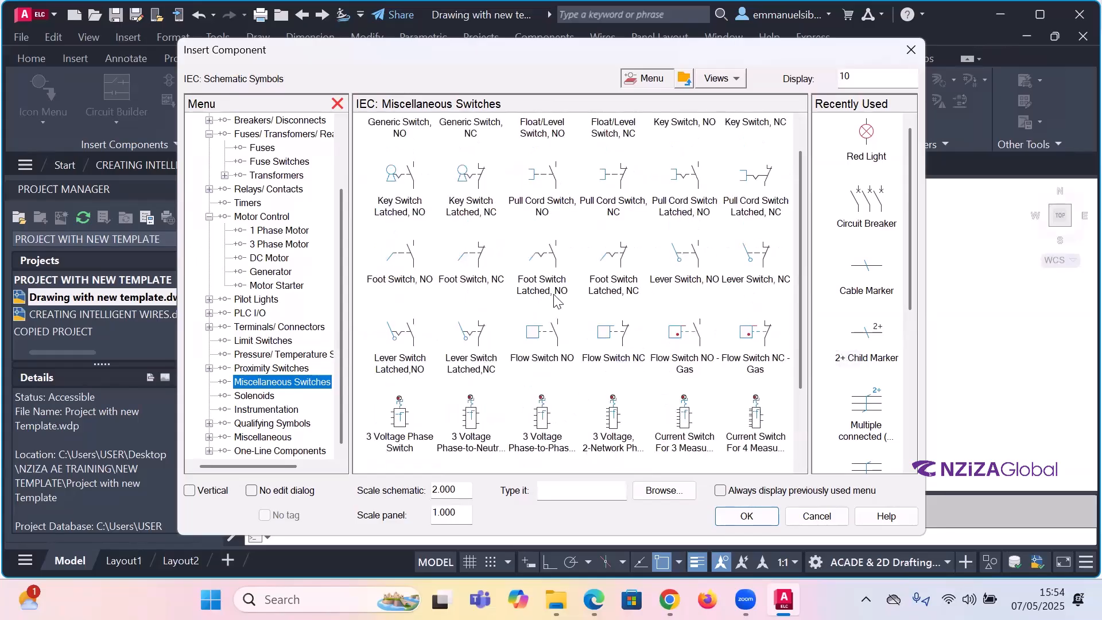
pyautogui.click(912, 51)
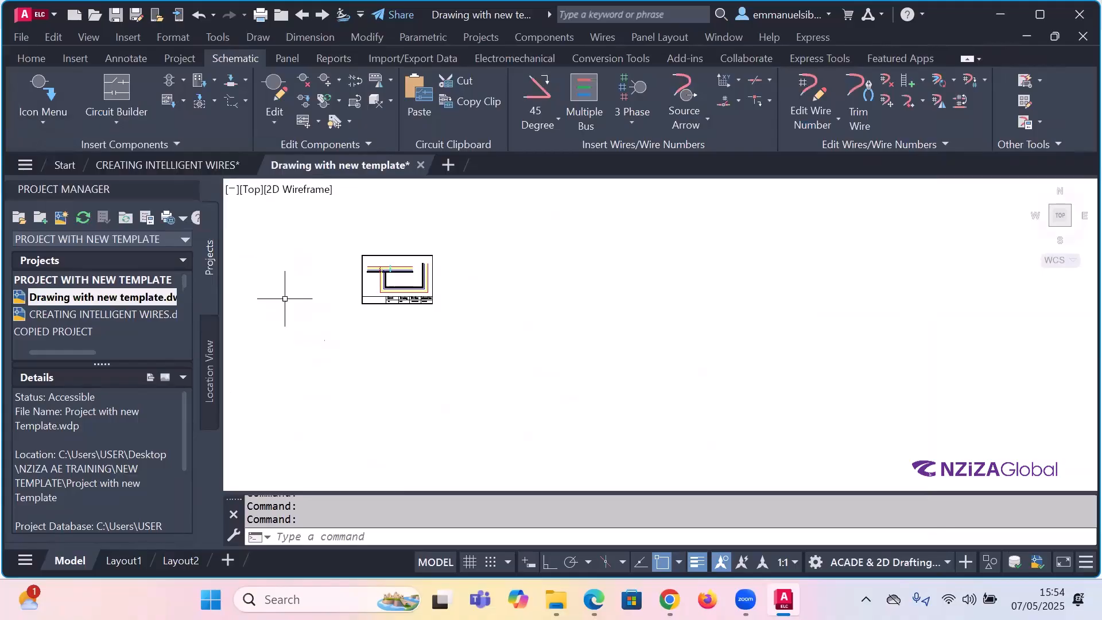
pyautogui.scroll(-2, 603, 303)
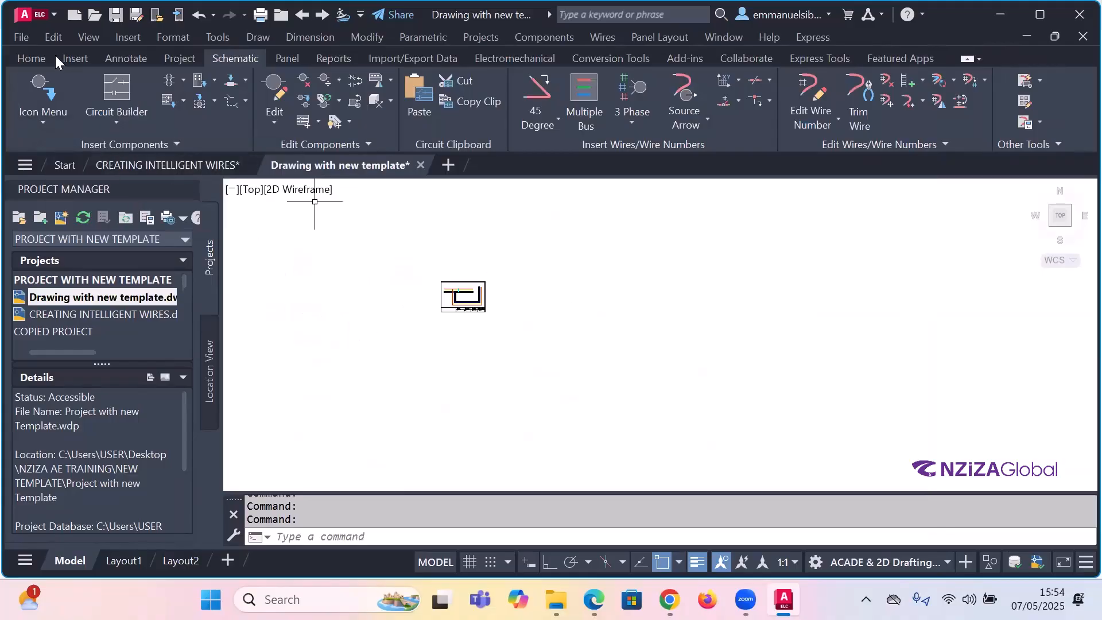
pyautogui.click(33, 58)
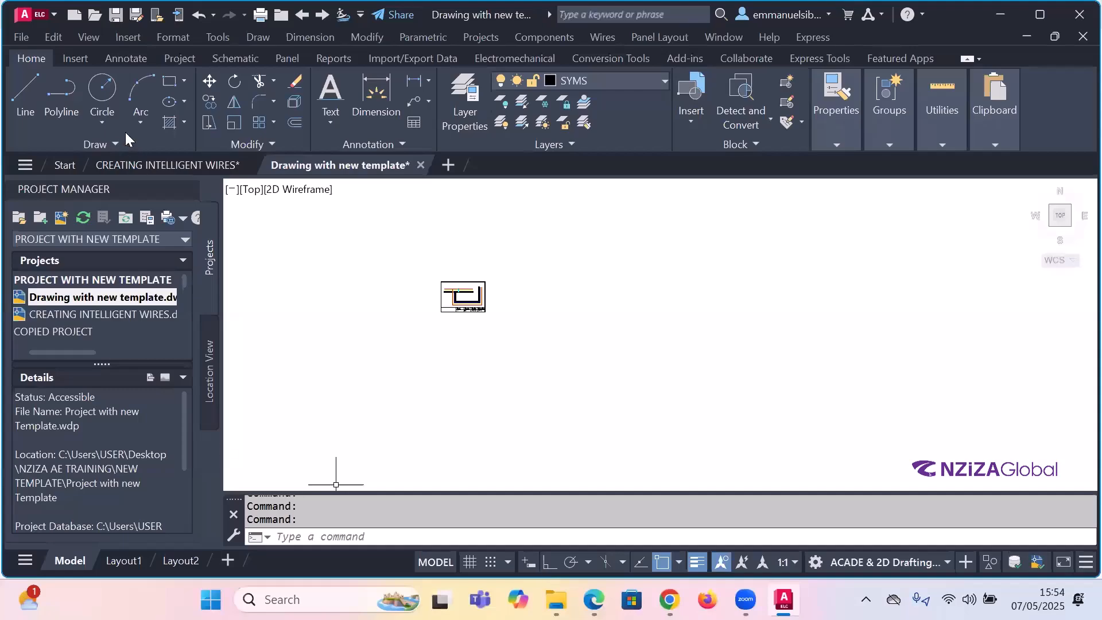
pyautogui.click(585, 337)
pyautogui.click(585, 338)
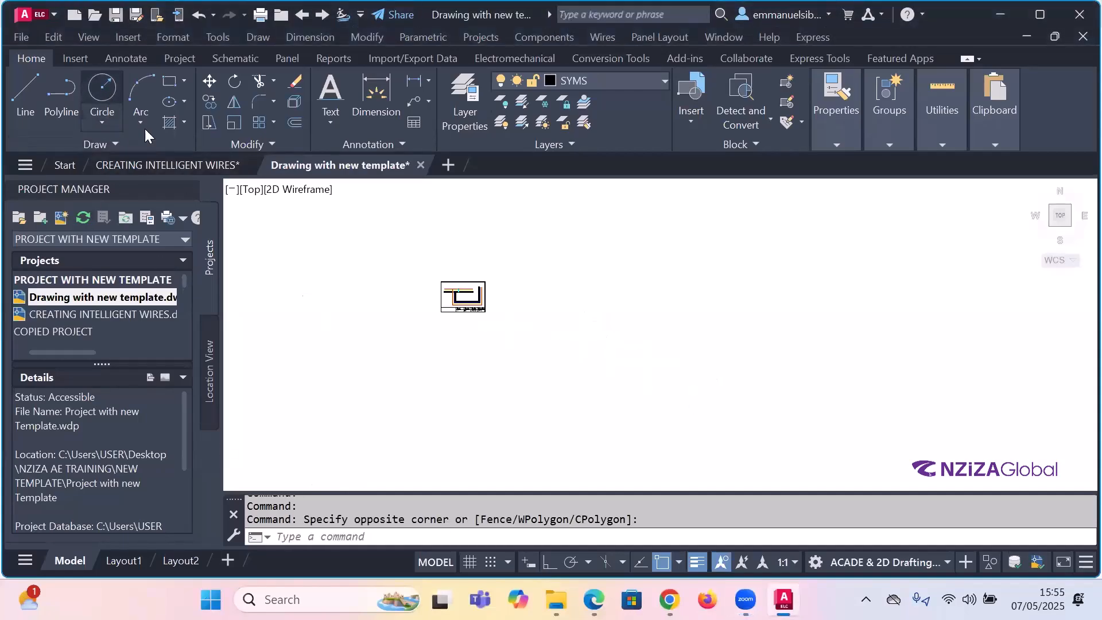
pyautogui.click(105, 92)
pyautogui.press('Escape')
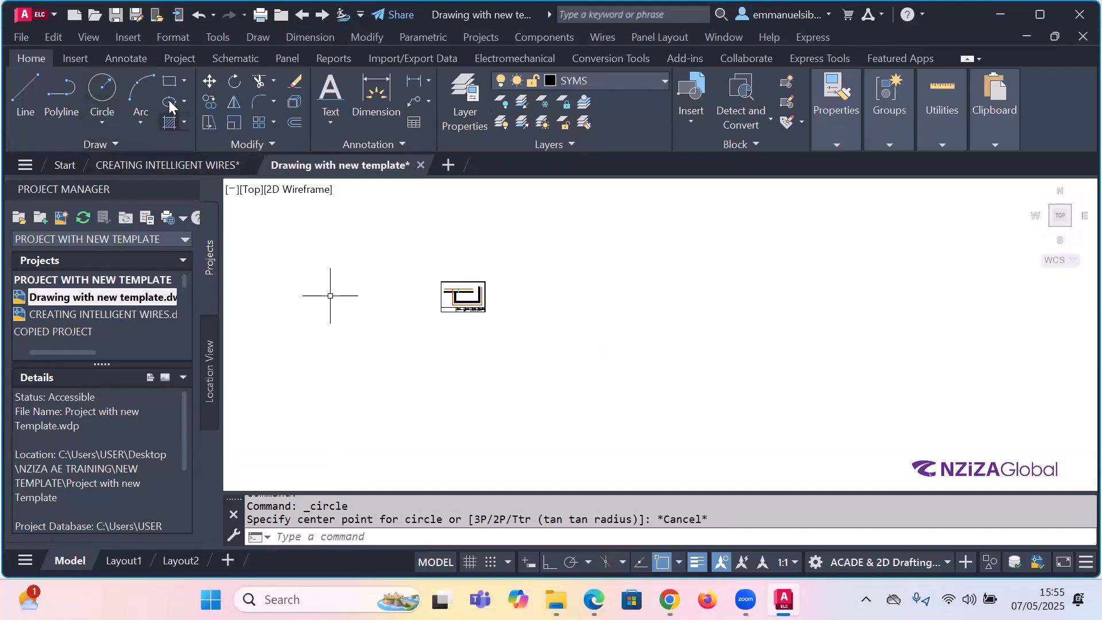
pyautogui.click(169, 81)
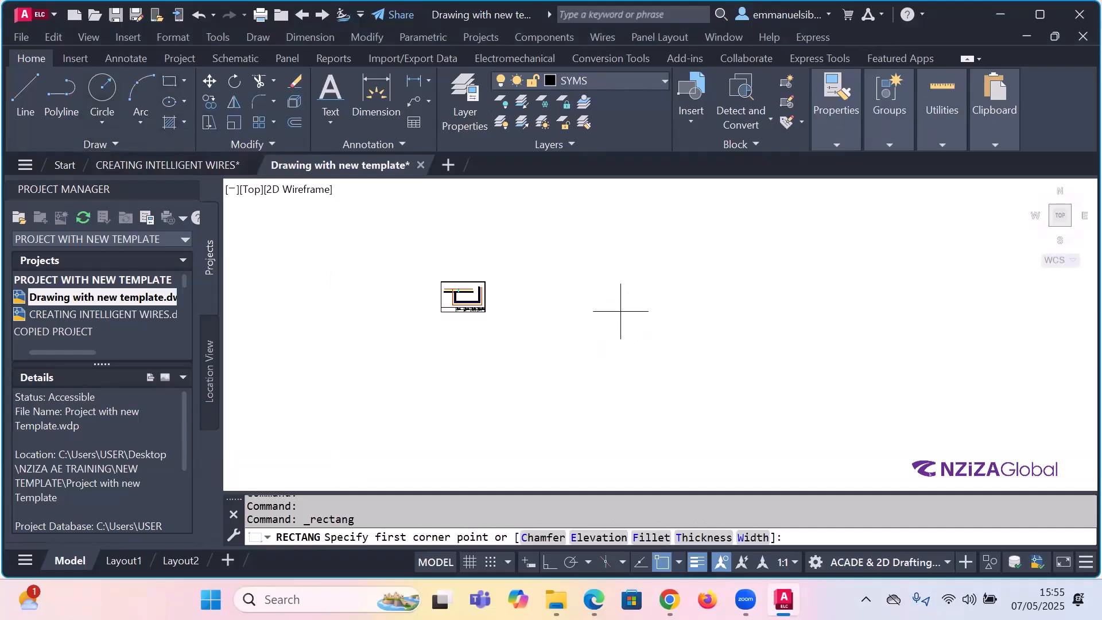
pyautogui.click(620, 311)
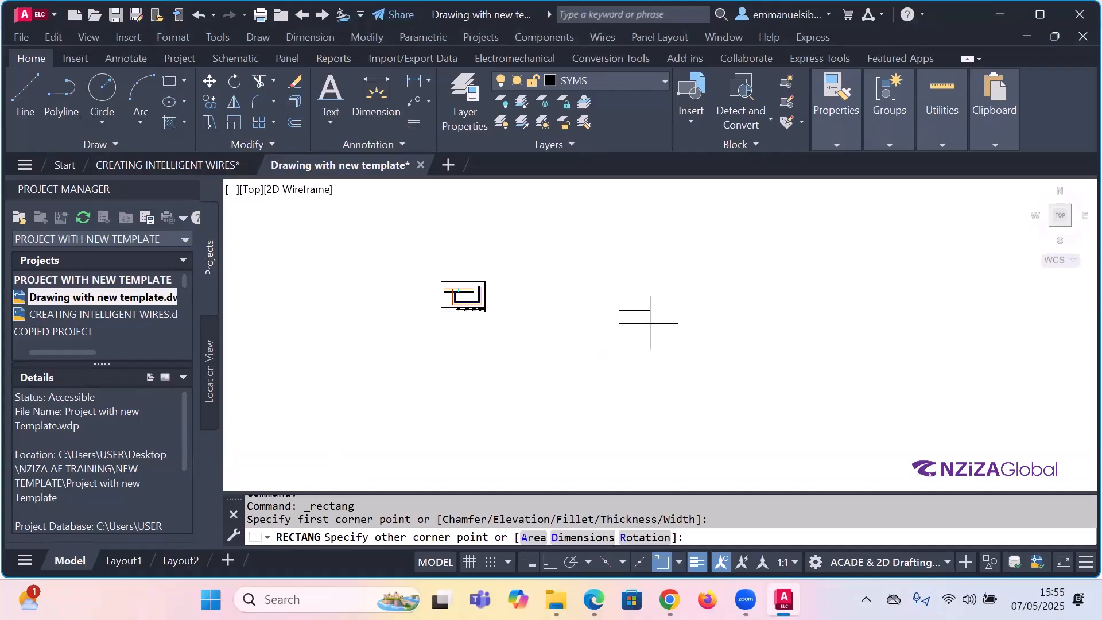
pyautogui.scroll(5, 645, 315)
pyautogui.press('Escape')
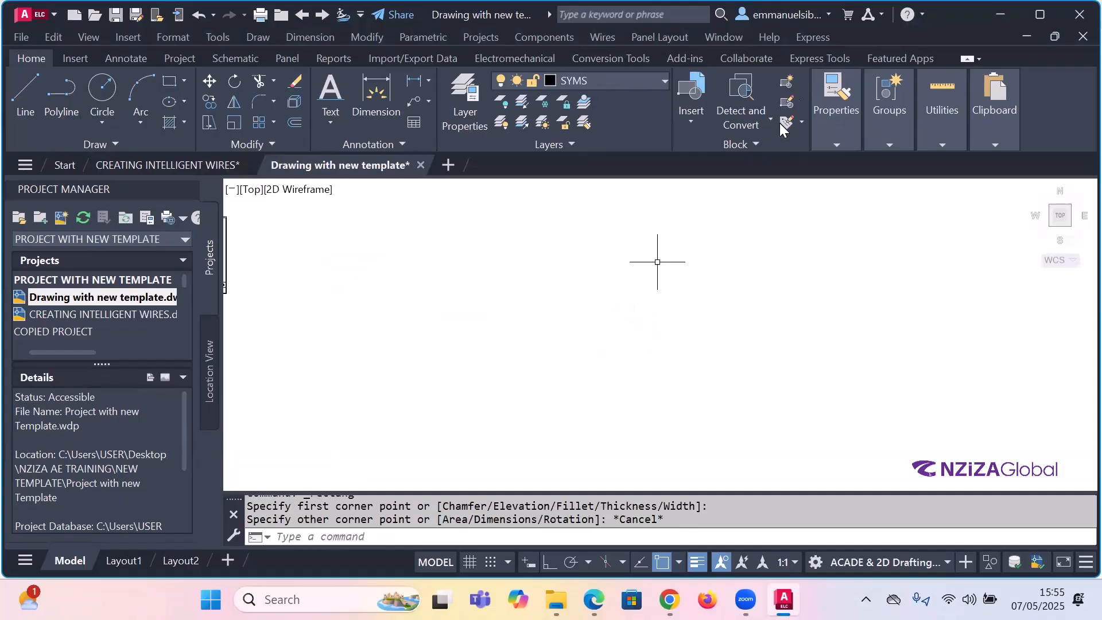
# - Change the current linetype used for newly drawn objects
pyautogui.moveTo(837, 132)
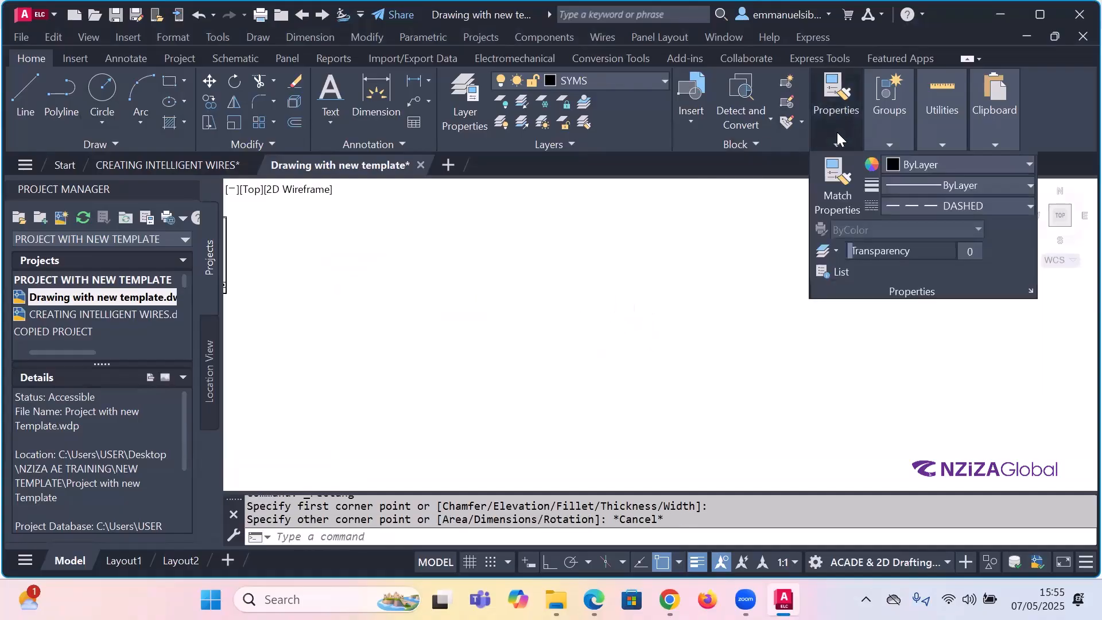
pyautogui.click(928, 208)
pyautogui.click(929, 224)
pyautogui.click(170, 81)
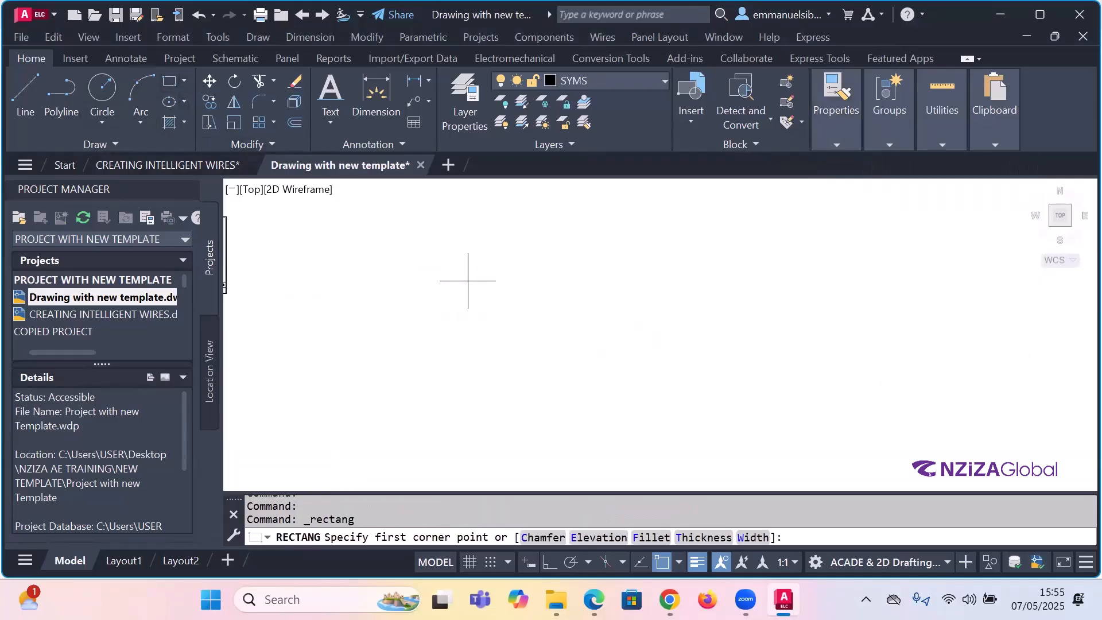
pyautogui.click(468, 281)
pyautogui.press('Escape')
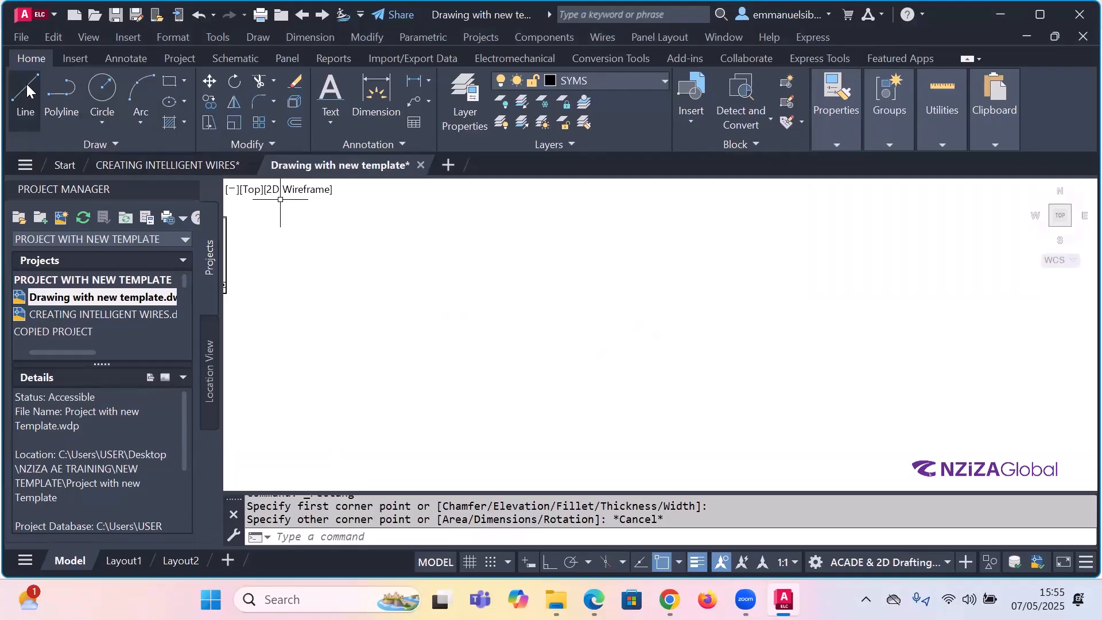
# - Draw a horizontal line in the empty area beside the title block frame with ortho mode constraining it
pyautogui.click(27, 92)
pyautogui.click(440, 333)
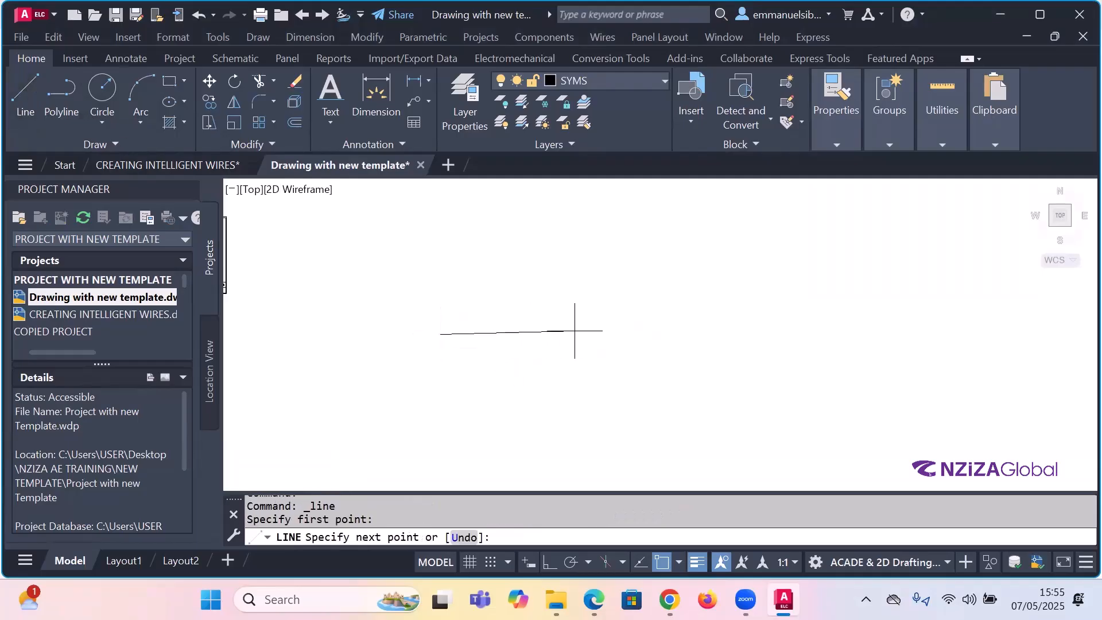
pyautogui.press('F8')
pyautogui.click(571, 327)
pyautogui.press('Escape')
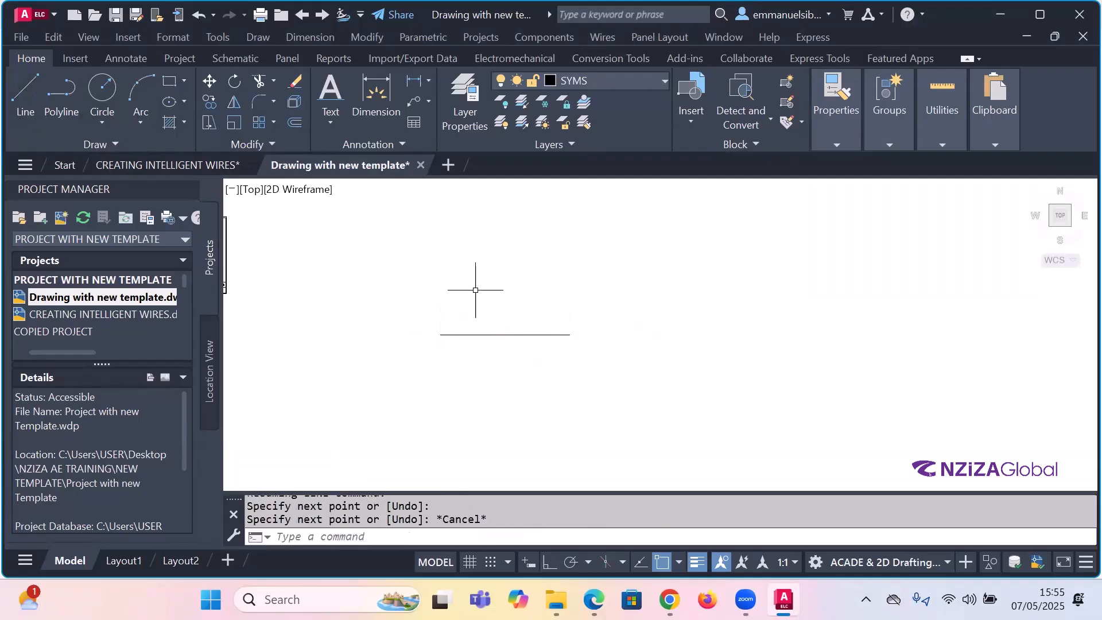
pyautogui.click(25, 92)
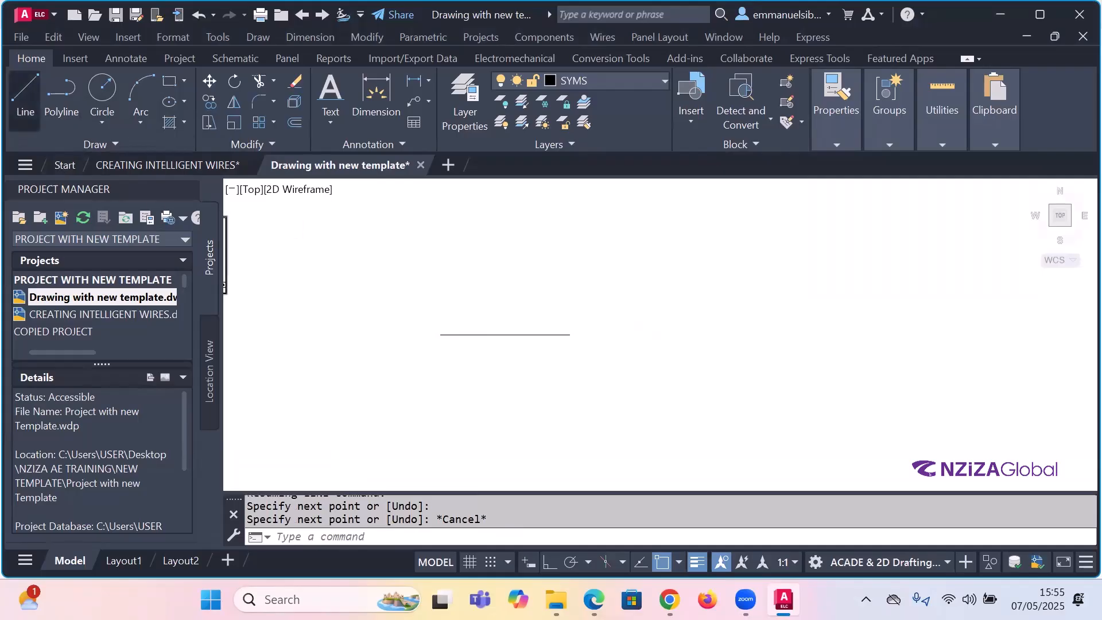
pyautogui.click(492, 355)
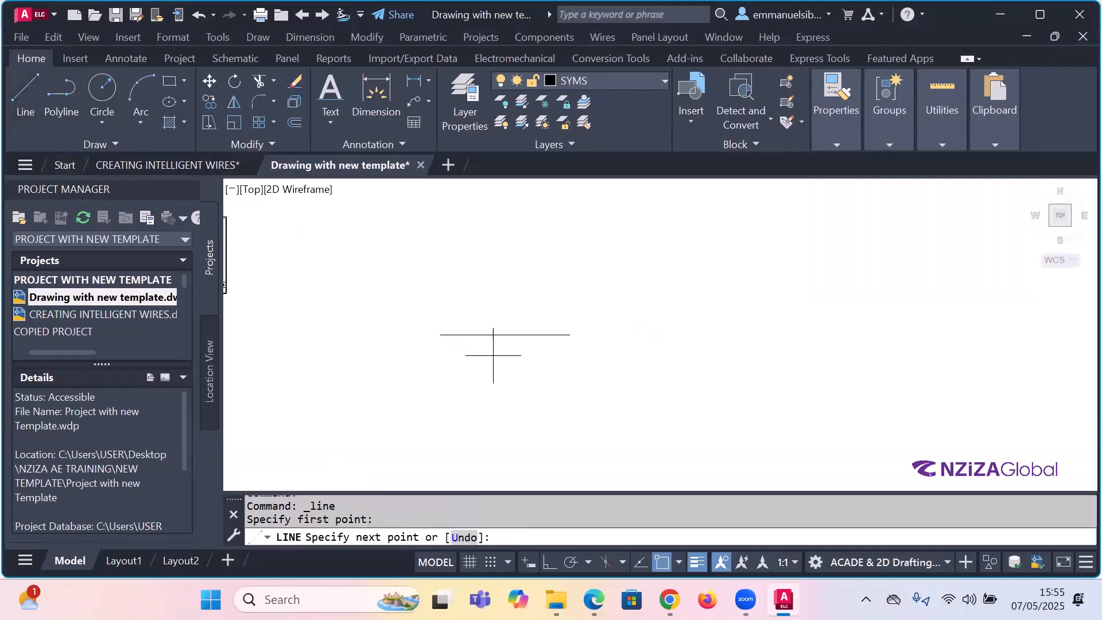
pyautogui.press('F8')
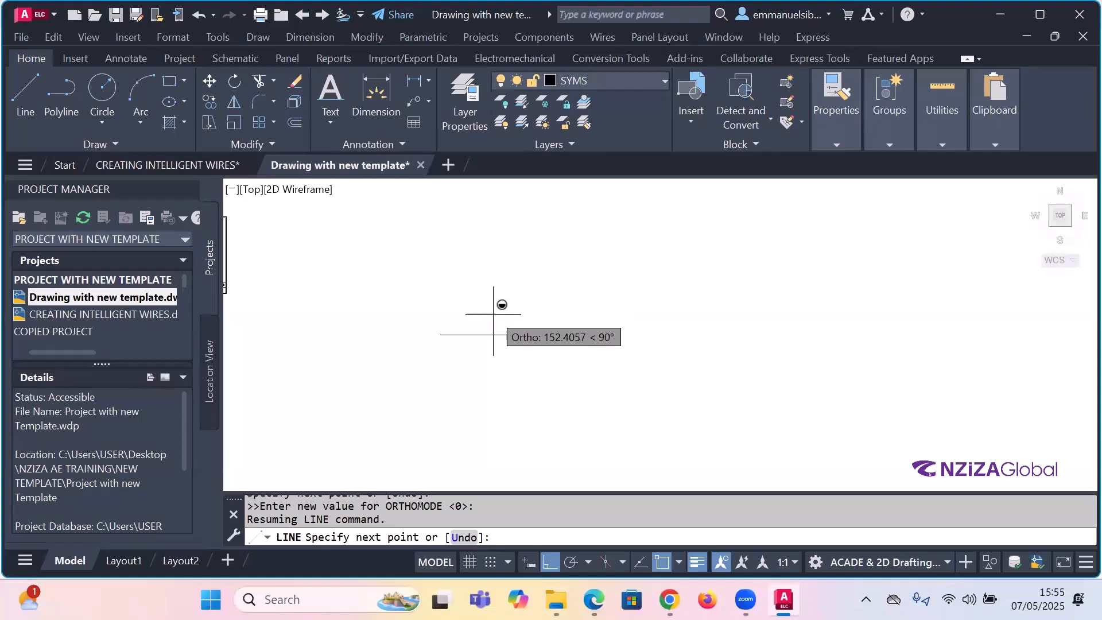
pyautogui.press('Escape')
# - Erase the trial horizontal line from the empty area
pyautogui.click(545, 349)
pyautogui.click(499, 307)
pyautogui.press('Delete')
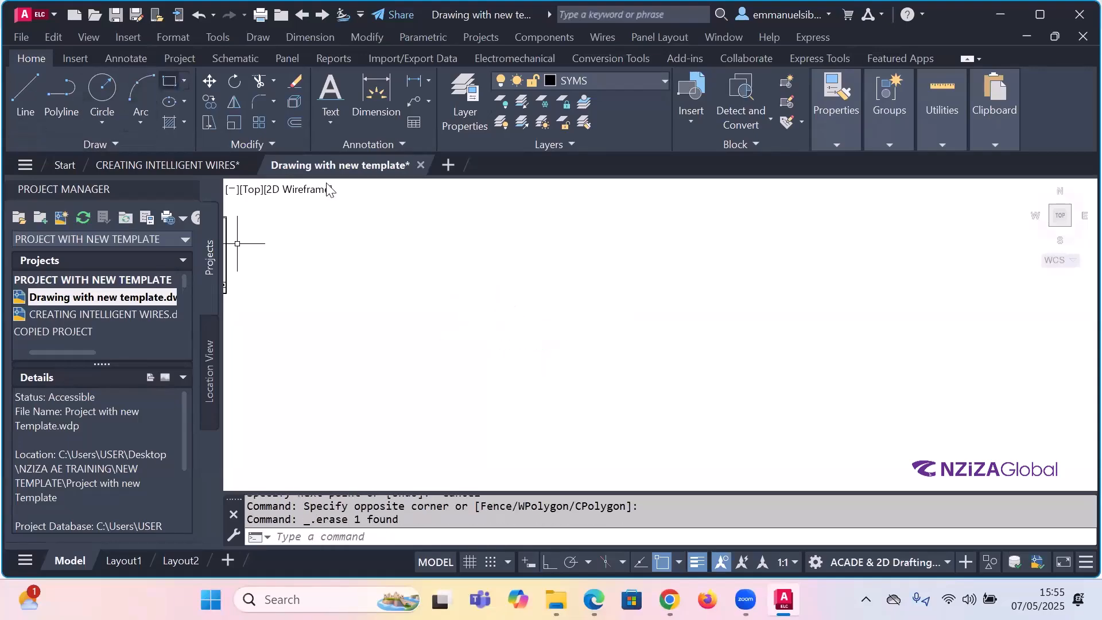
# - Draw a small horizontal rectangle in the empty area beside the title block frame as the symbol body
pyautogui.click(181, 82)
pyautogui.click(453, 258)
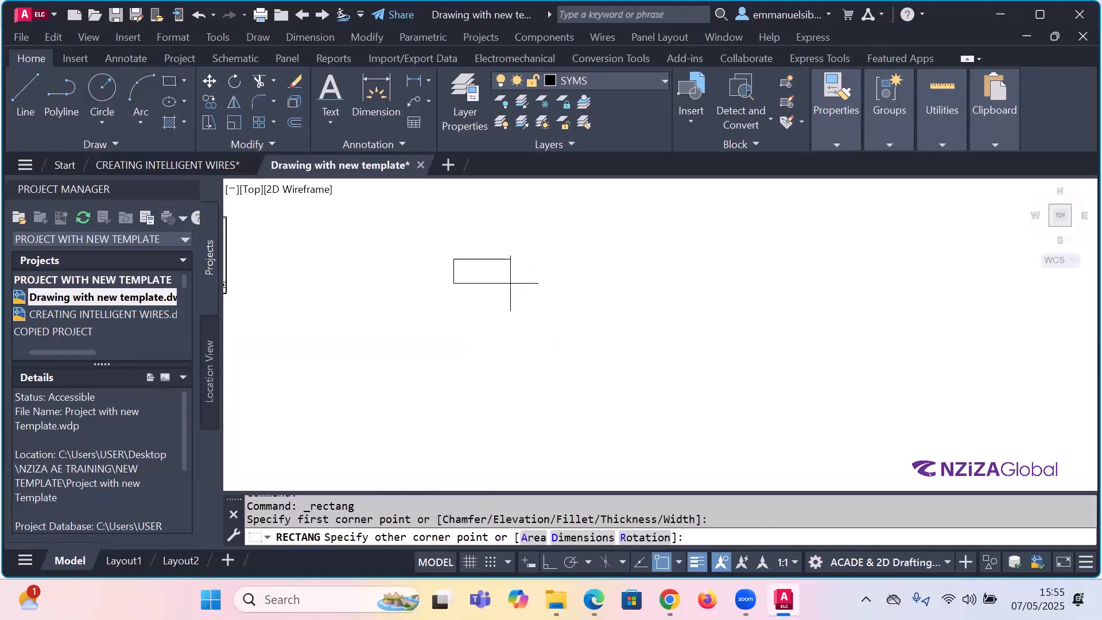
pyautogui.click(500, 283)
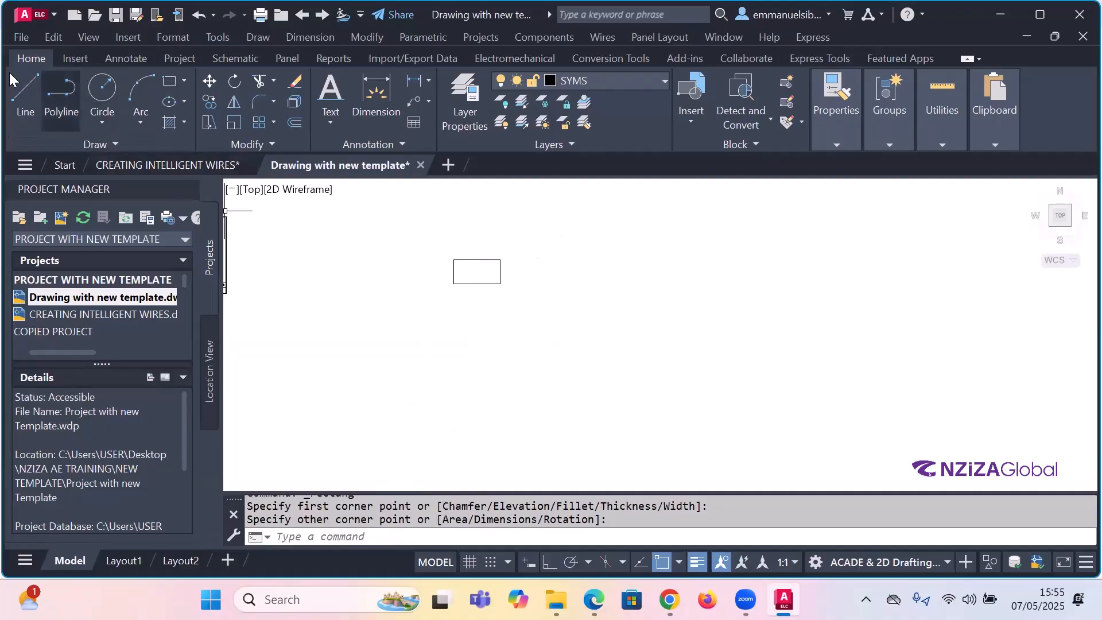
# - Draw a short horizontal lead outward from the midpoint of the rectangle's right edge, using ortho mode
pyautogui.click(26, 95)
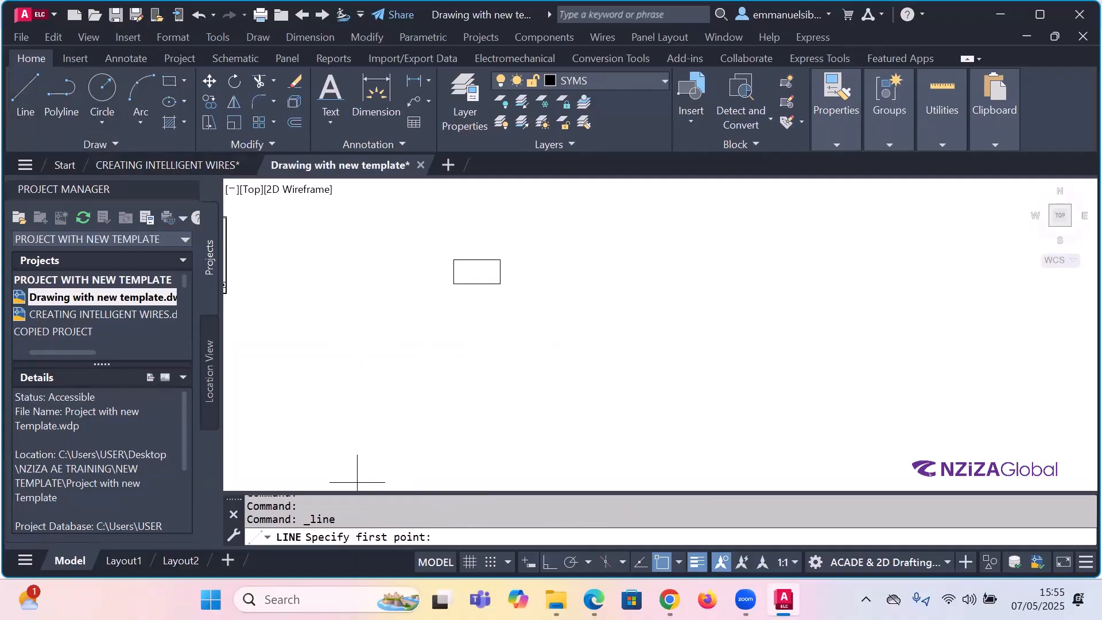
pyautogui.click(500, 271)
pyautogui.press('F8')
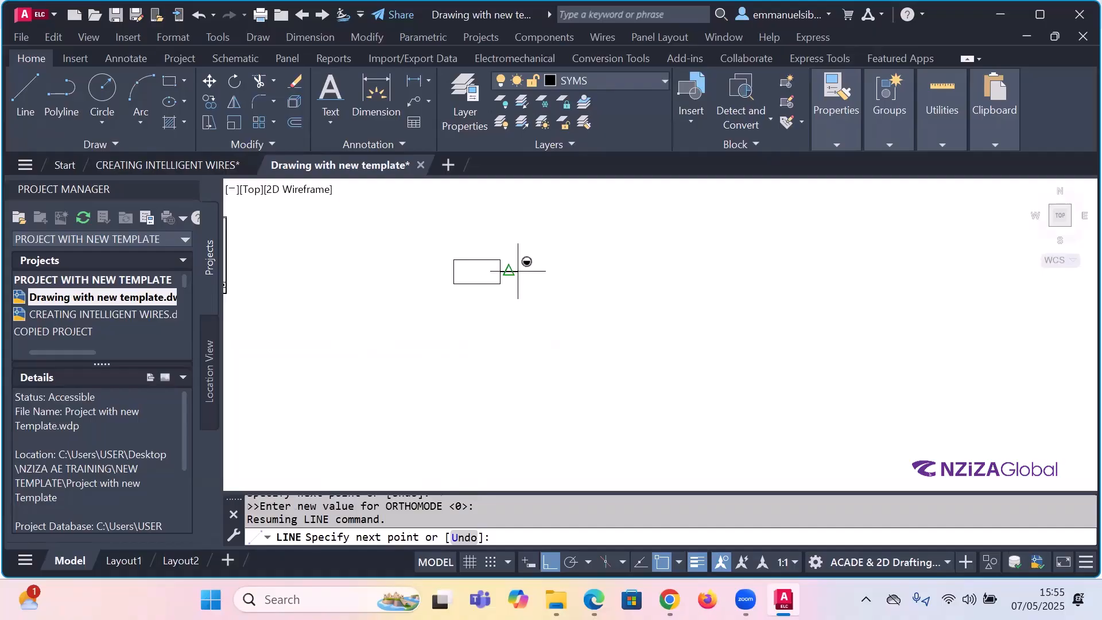
pyautogui.click(518, 272)
pyautogui.press('Escape')
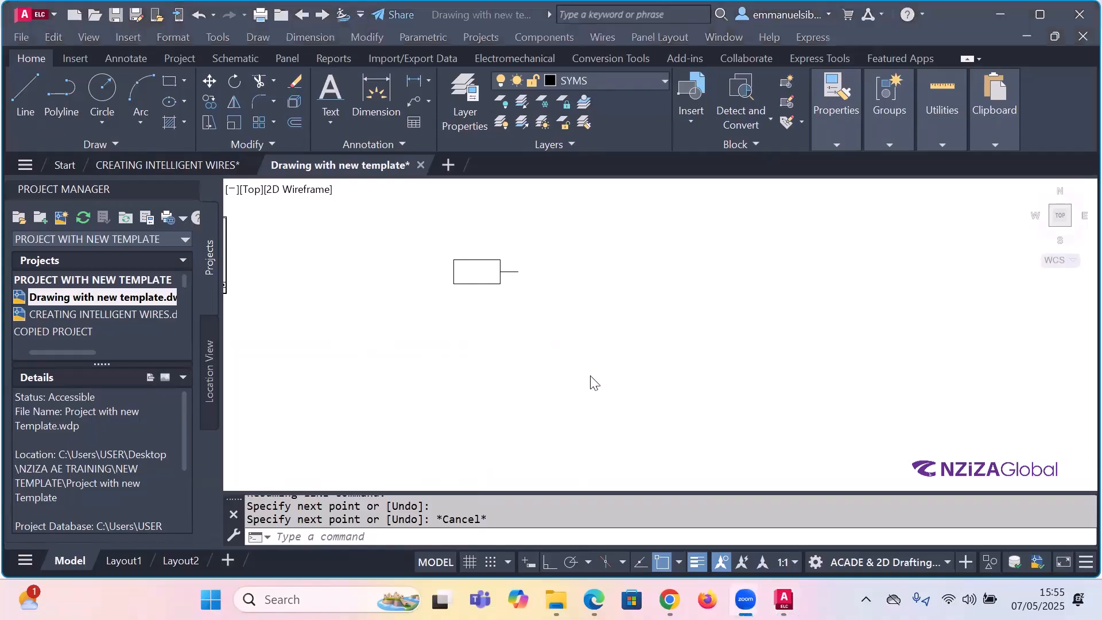
# - Draw a matching horizontal lead about 72 units long outward from the midpoint of the rectangle's left edge
pyautogui.scroll(4, 488, 263)
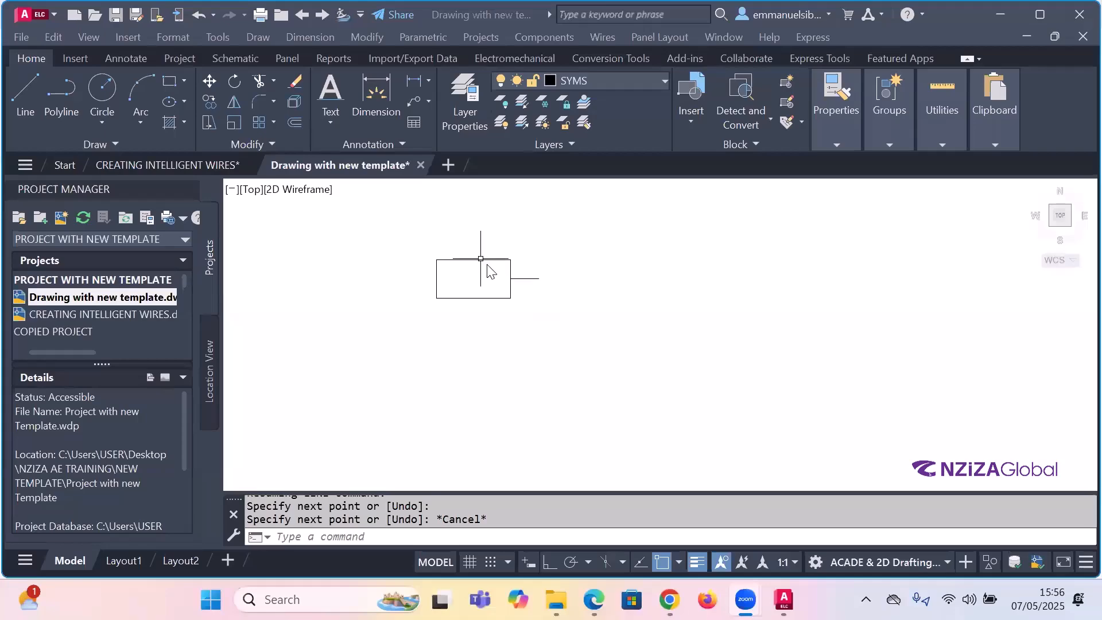
pyautogui.scroll(-4, 697, 315)
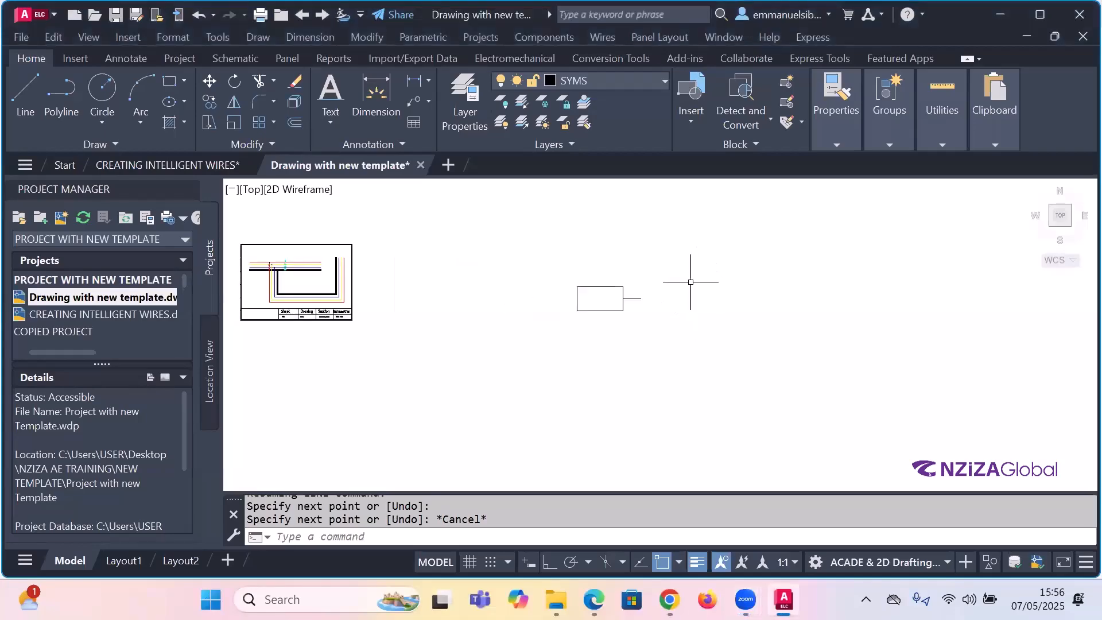
pyautogui.click(26, 91)
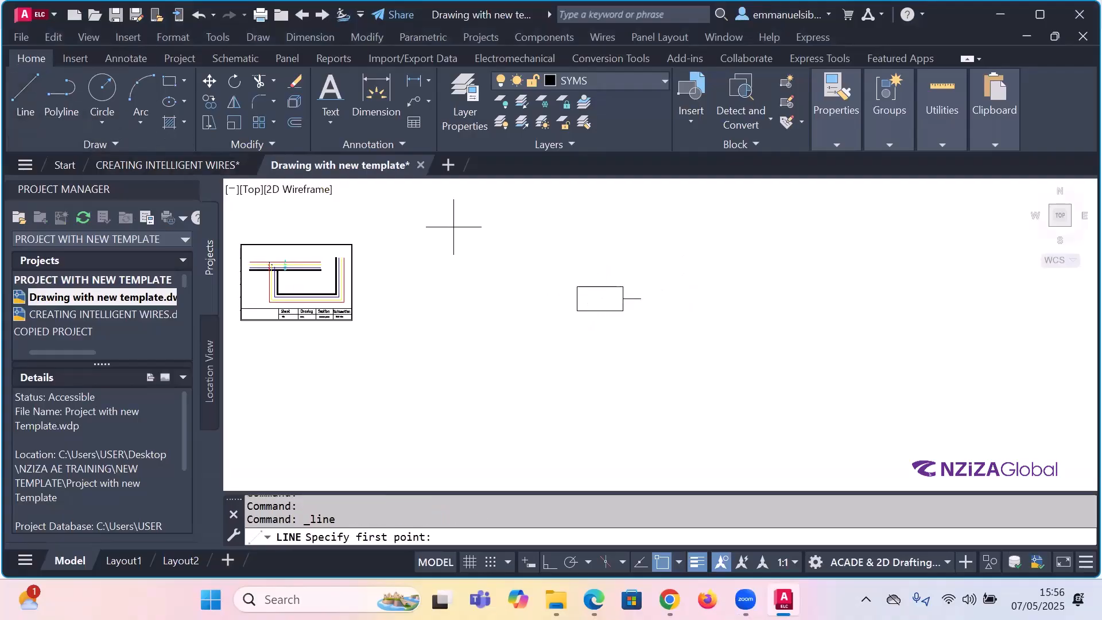
pyautogui.click(577, 298)
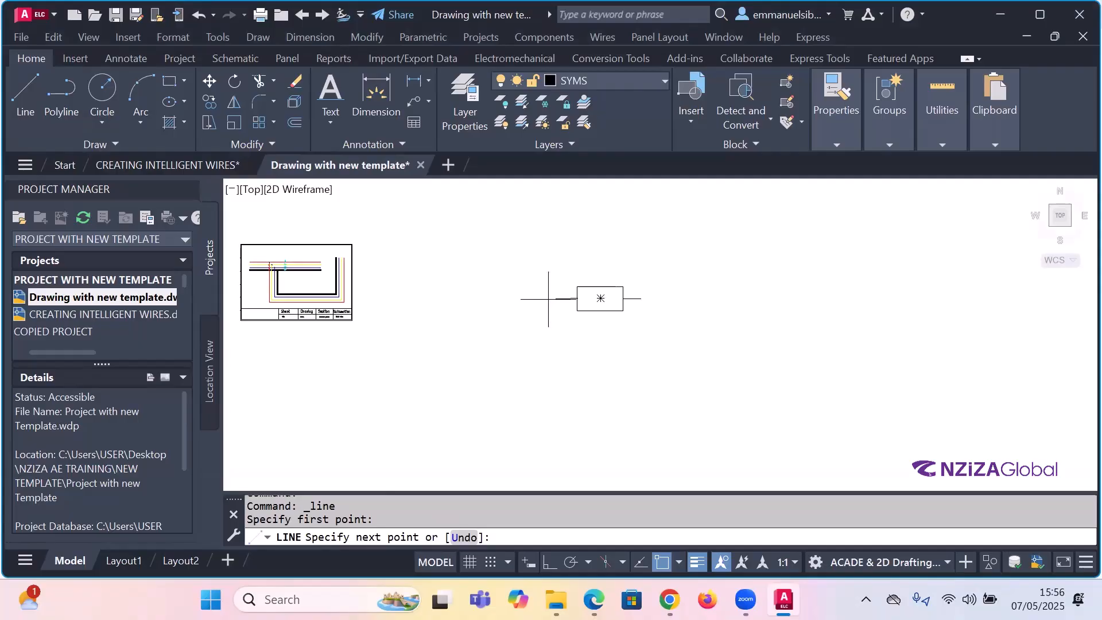
pyautogui.press('F8')
pyautogui.scroll(2, 561, 300)
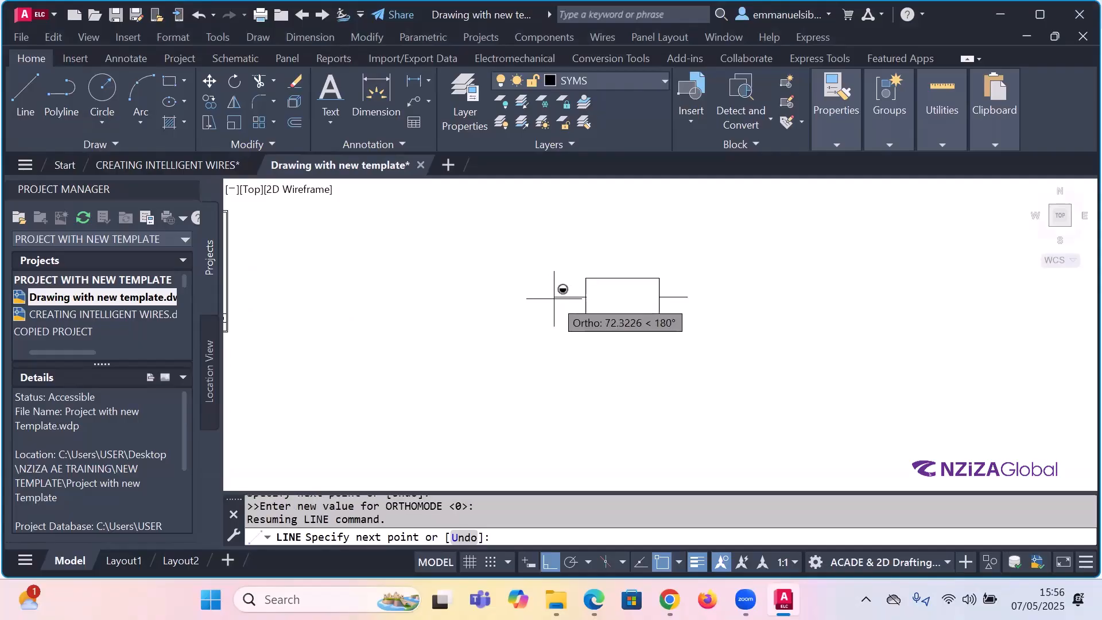
pyautogui.click(554, 298)
pyautogui.press('F8')
pyautogui.press('Escape')
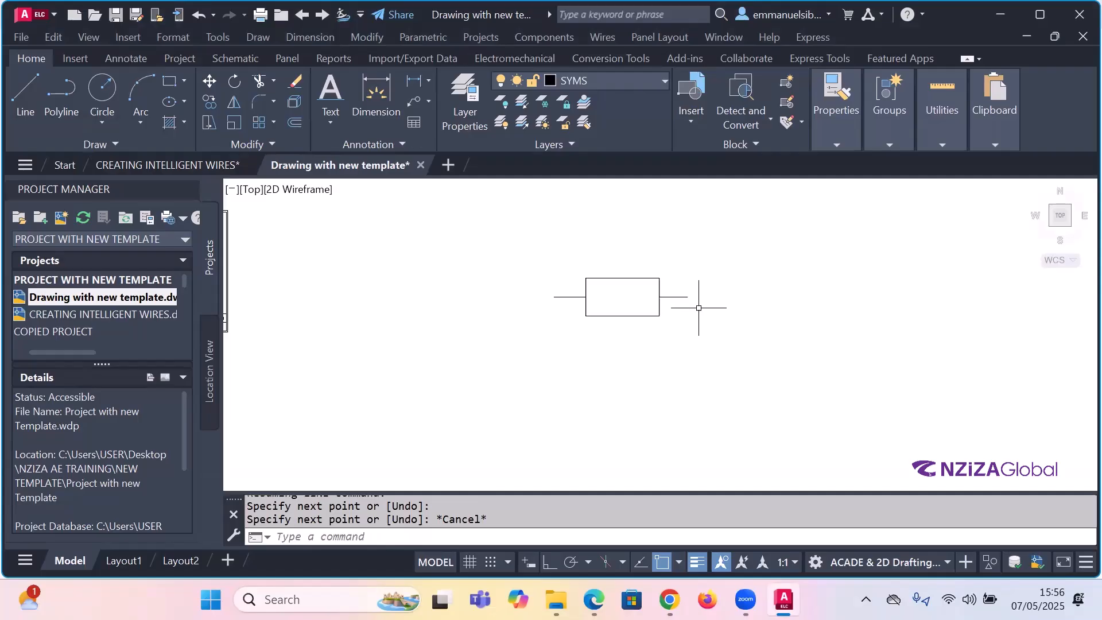
# - Start Symbol Builder and select the rectangle with its two leads as the objects of the new symbol
pyautogui.click(717, 331)
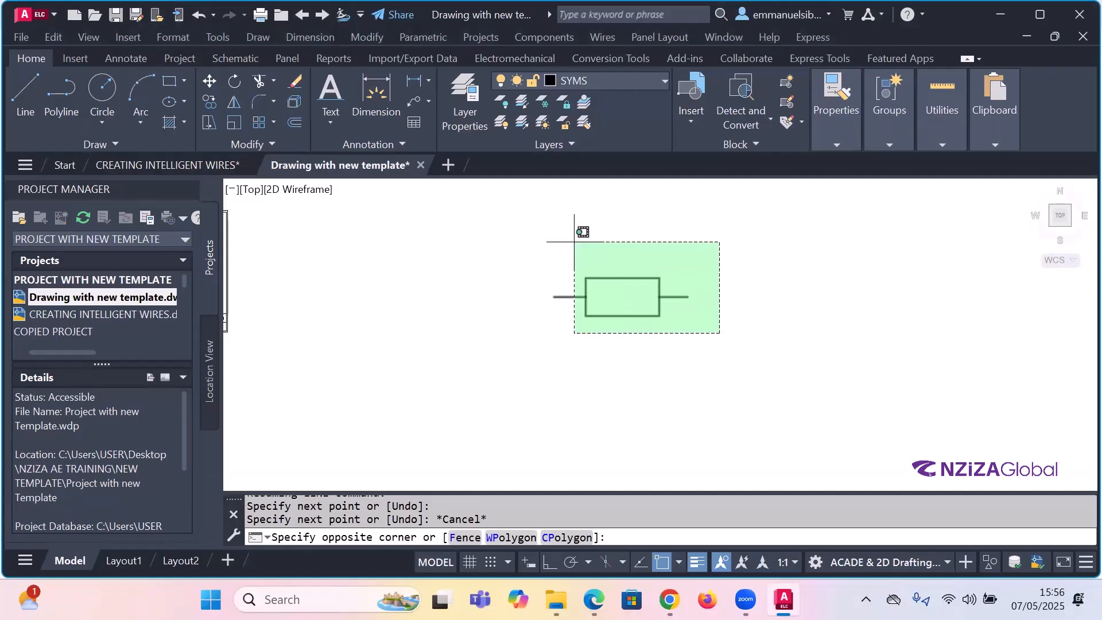
pyautogui.press('Escape')
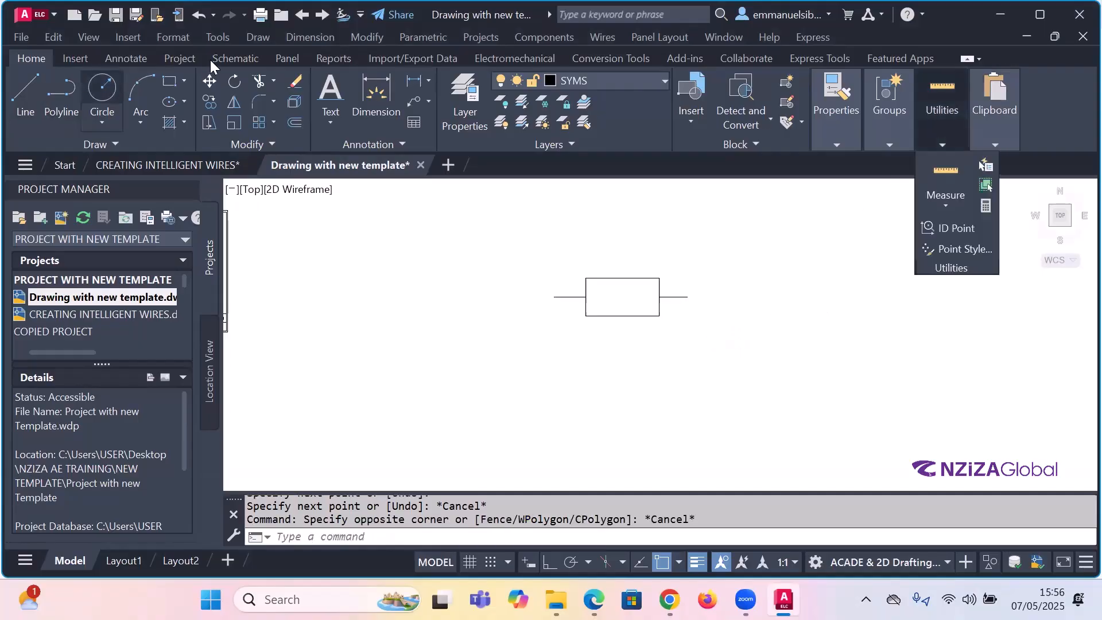
pyautogui.click(235, 58)
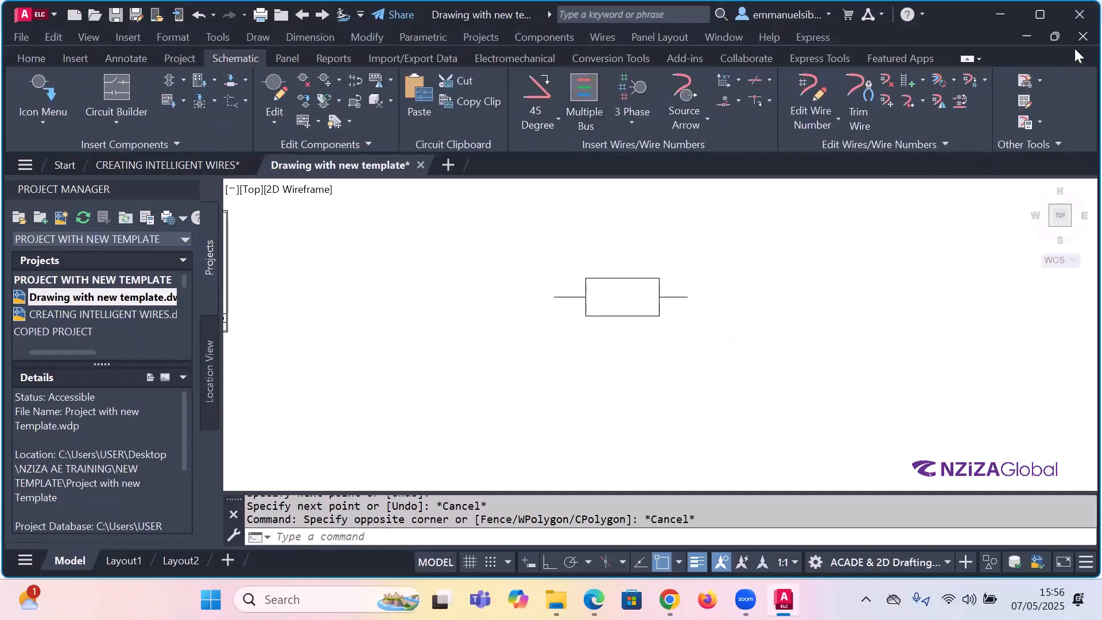
pyautogui.click(1026, 81)
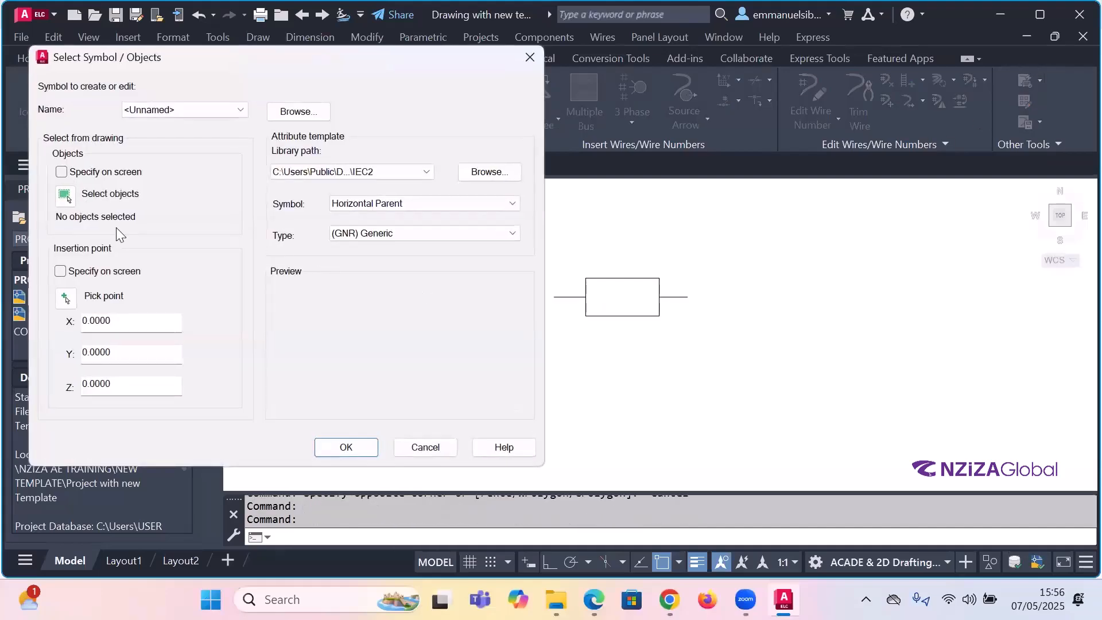
pyautogui.click(64, 195)
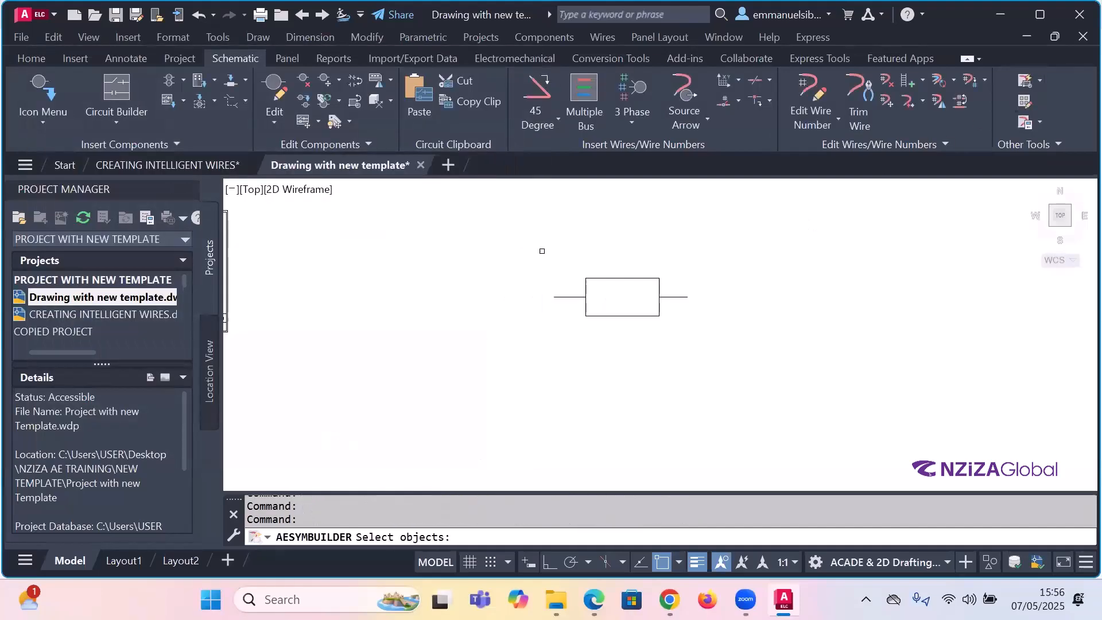
pyautogui.click(550, 249)
pyautogui.click(701, 331)
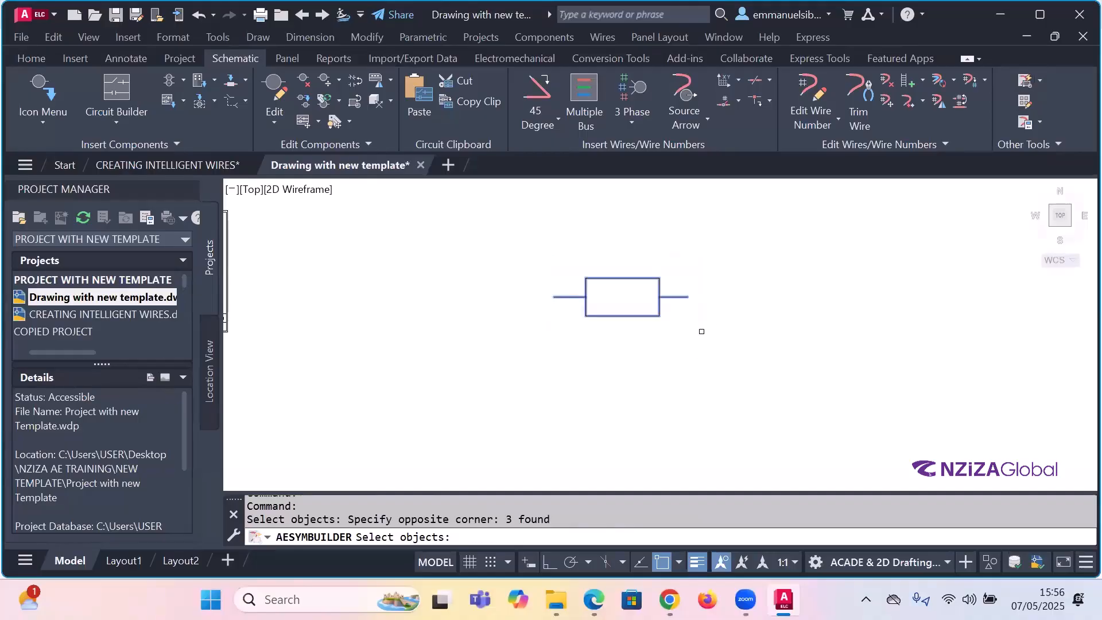
pyautogui.press('Return')
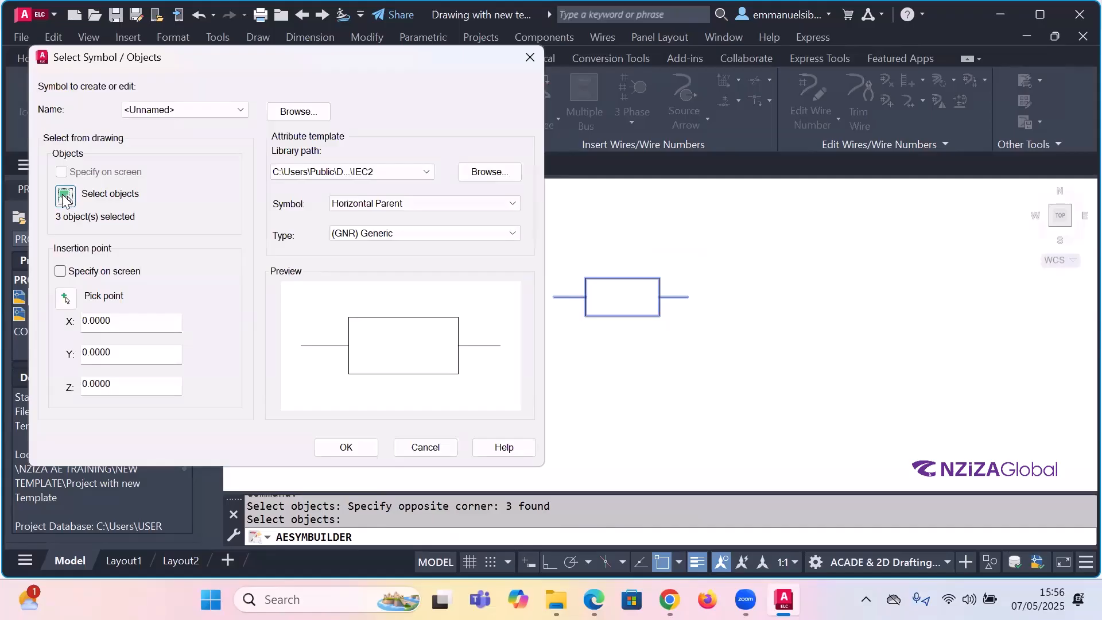
# - Set the symbol's insertion point at the rectangle's centre and open it for editing with the IEC2 Horizontal Parent, Generic template
pyautogui.click(64, 297)
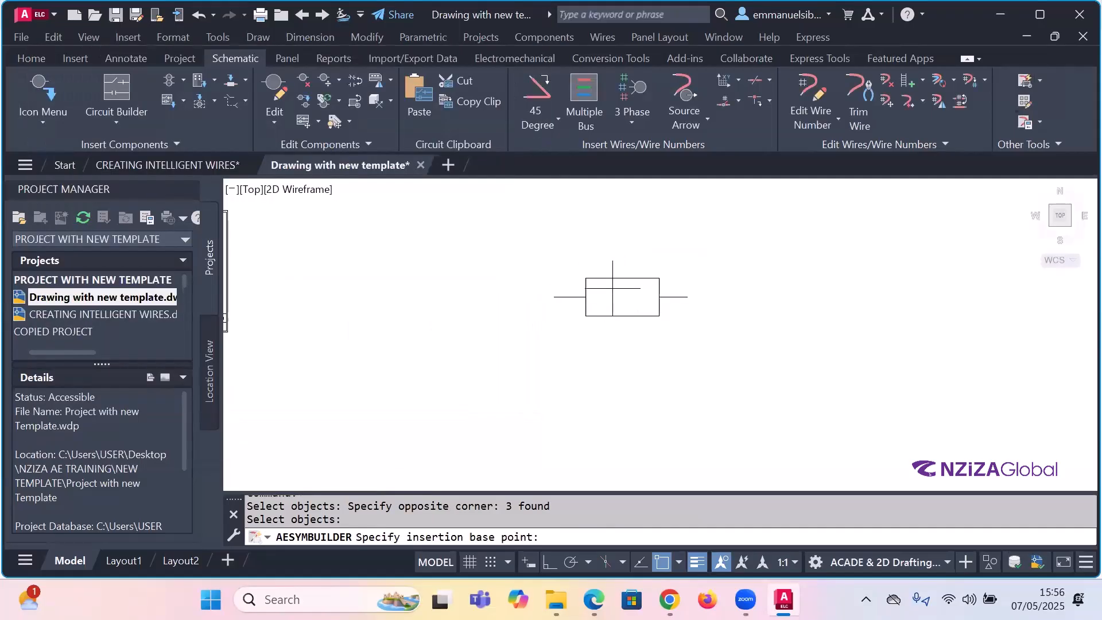
pyautogui.click(623, 297)
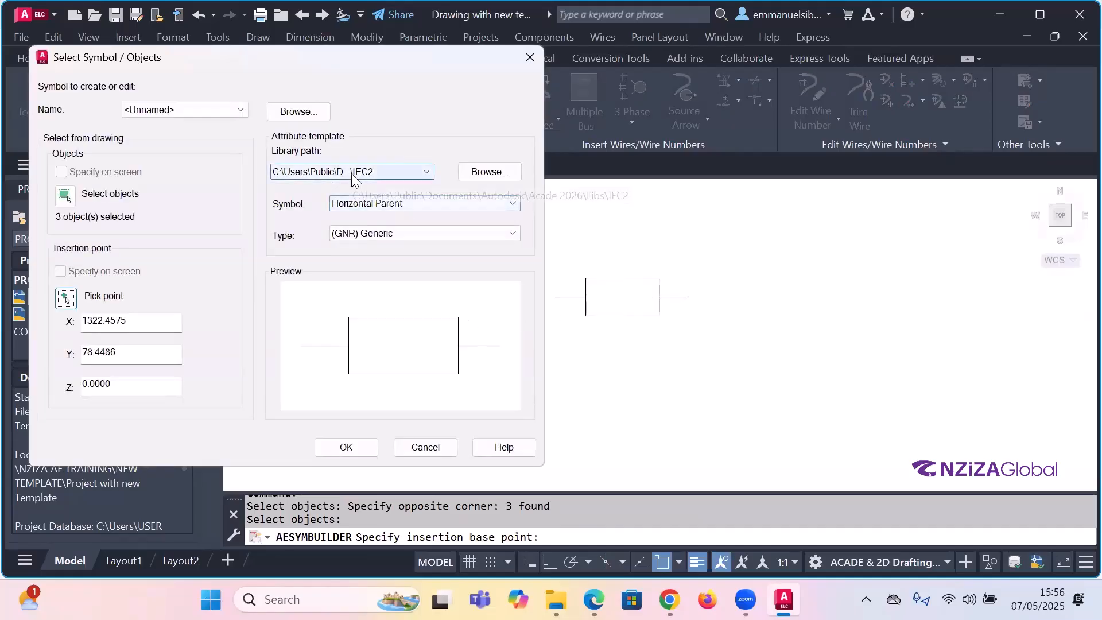
pyautogui.click(346, 447)
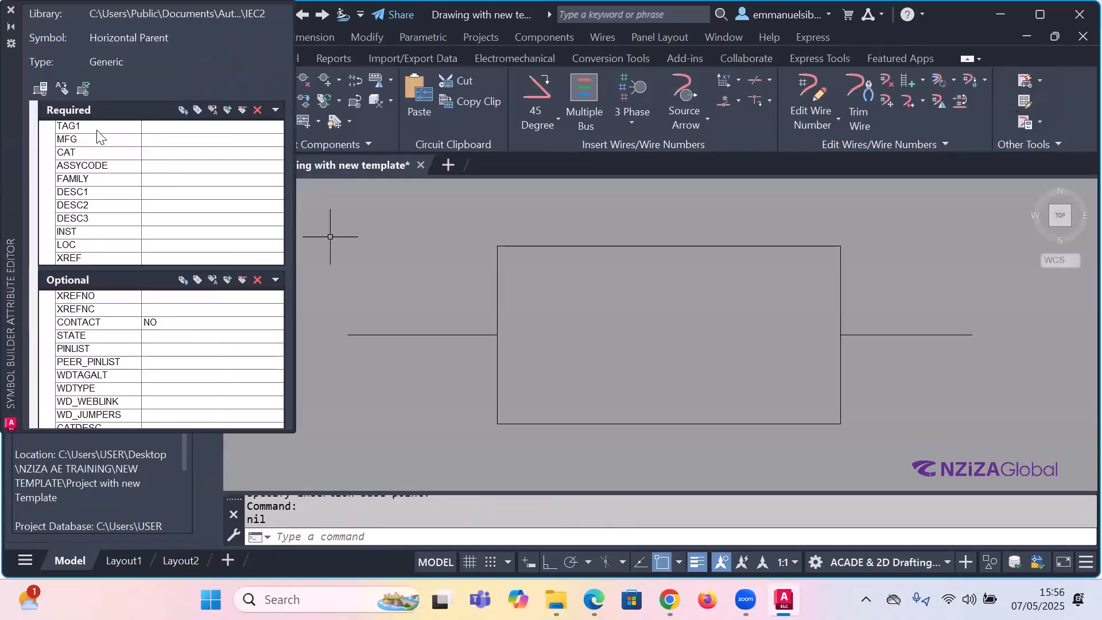
# - Insert all required attributes from TAG1 to XREF together, just above the rectangle
pyautogui.moveTo(97, 131); pyautogui.dragTo(103, 129)
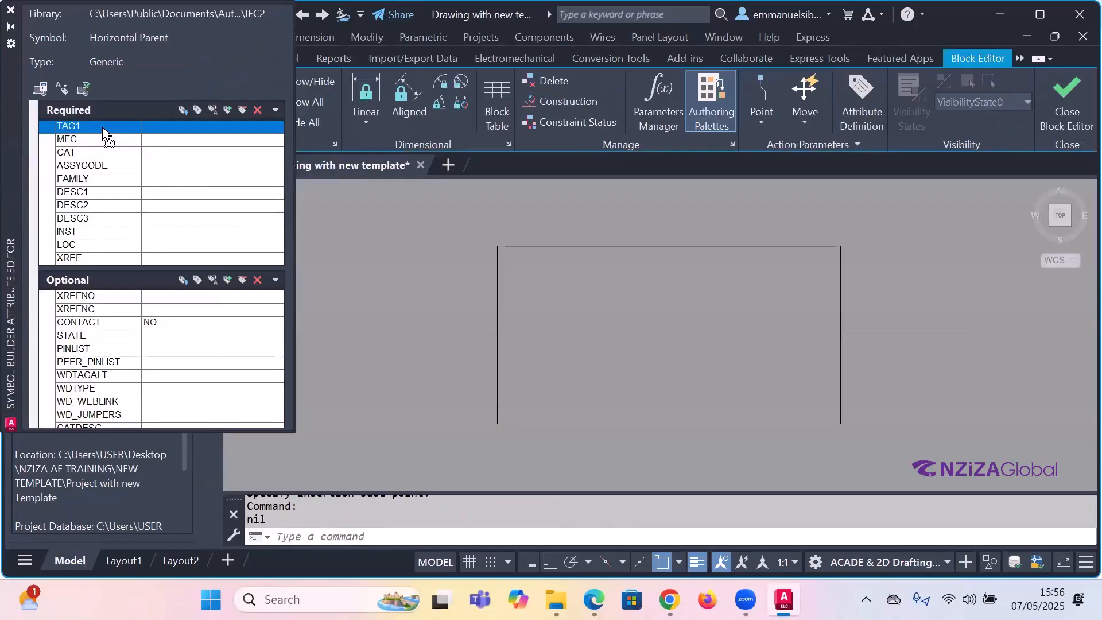
pyautogui.keyDown('shift'); pyautogui.click(72, 259); pyautogui.keyUp('shift')
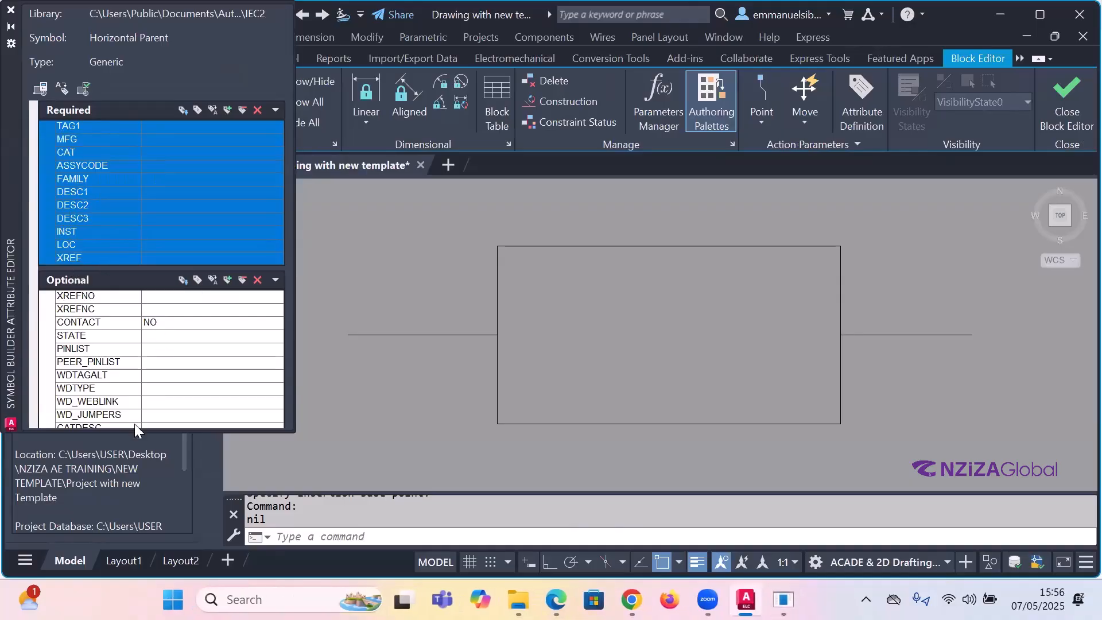
pyautogui.click(182, 108)
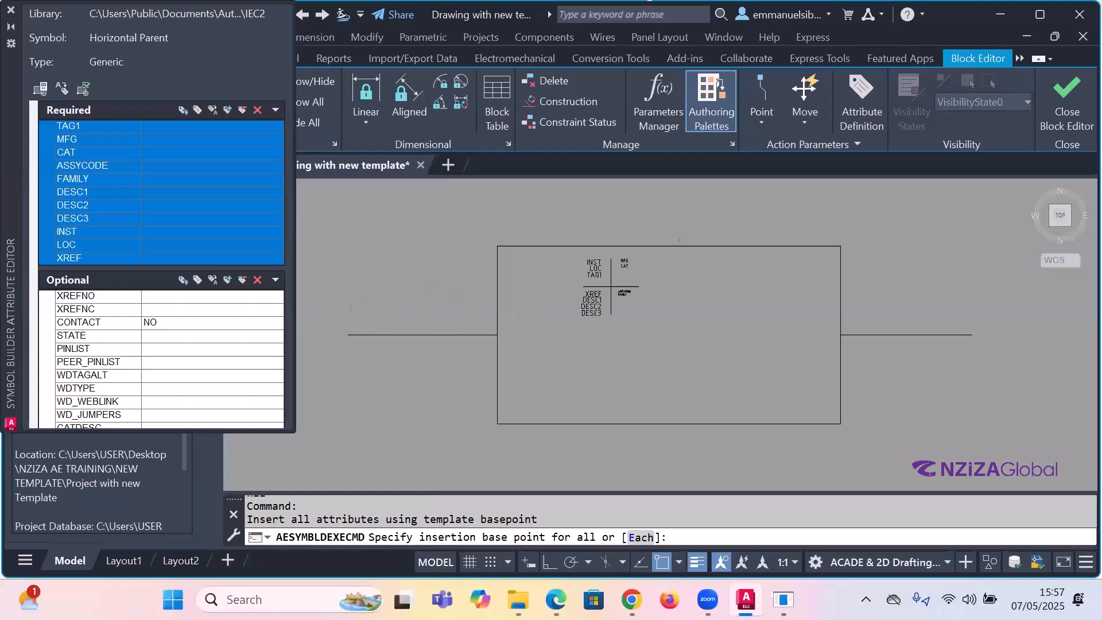
pyautogui.scroll(-3, 604, 332)
pyautogui.click(629, 278)
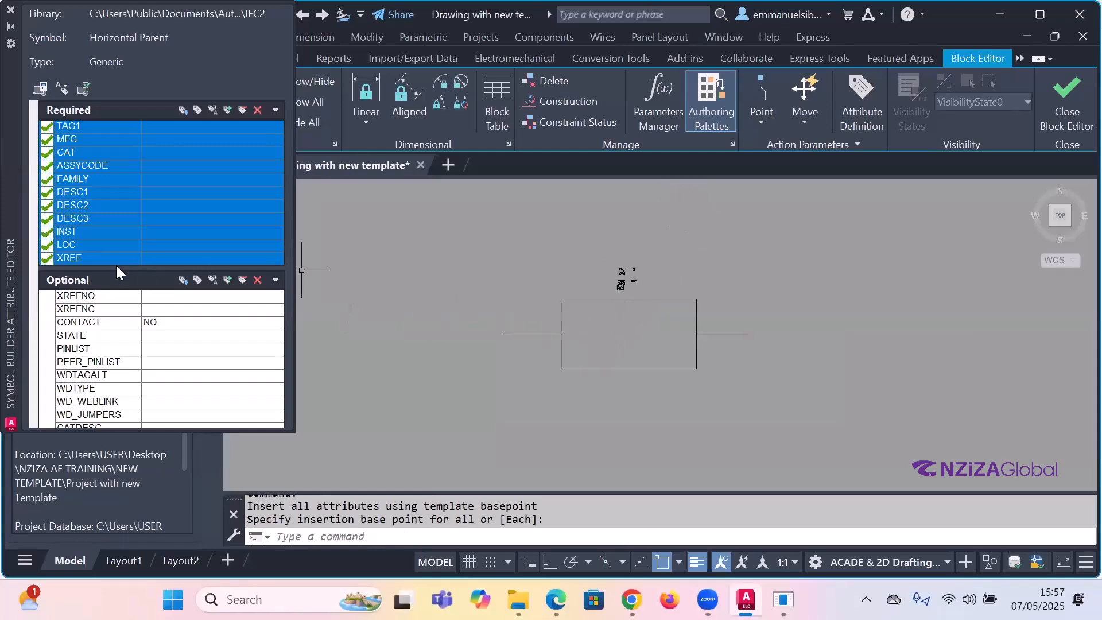
# - Insert one wire connection with Left direction and terminal style None at the midpoint of the symbol's left lead
pyautogui.click(276, 281)
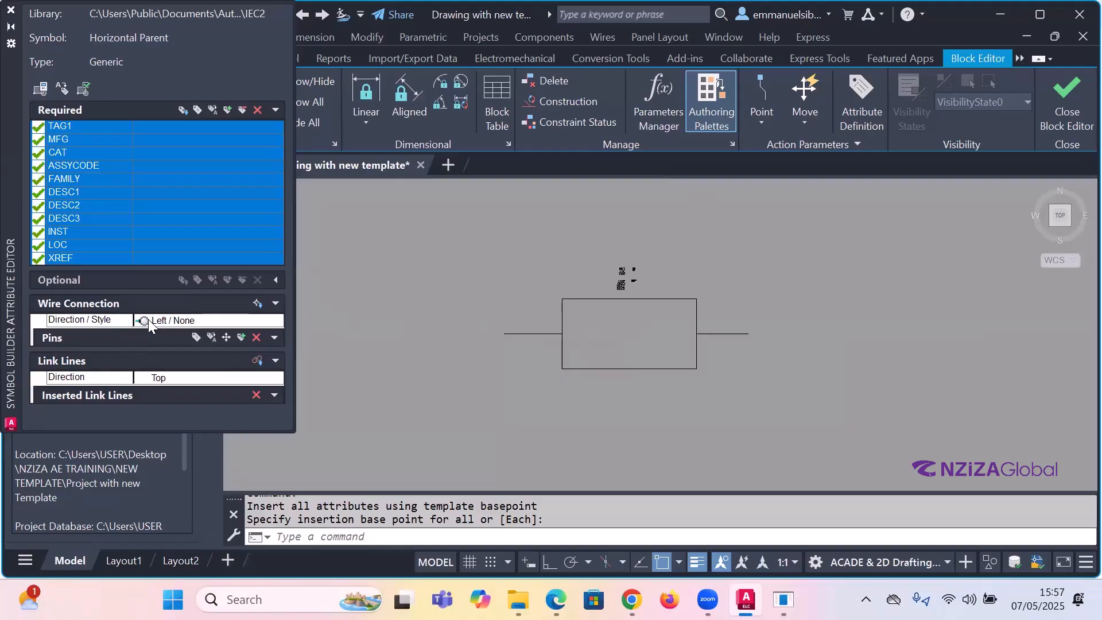
pyautogui.click(180, 327)
pyautogui.click(173, 427)
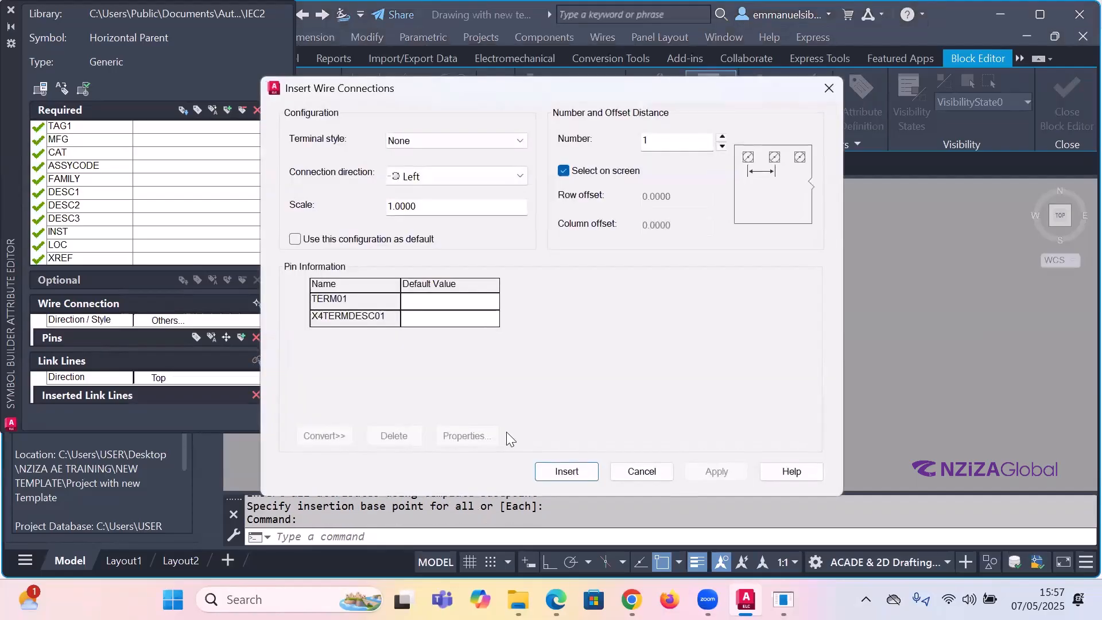
pyautogui.click(569, 467)
pyautogui.scroll(8, 533, 339)
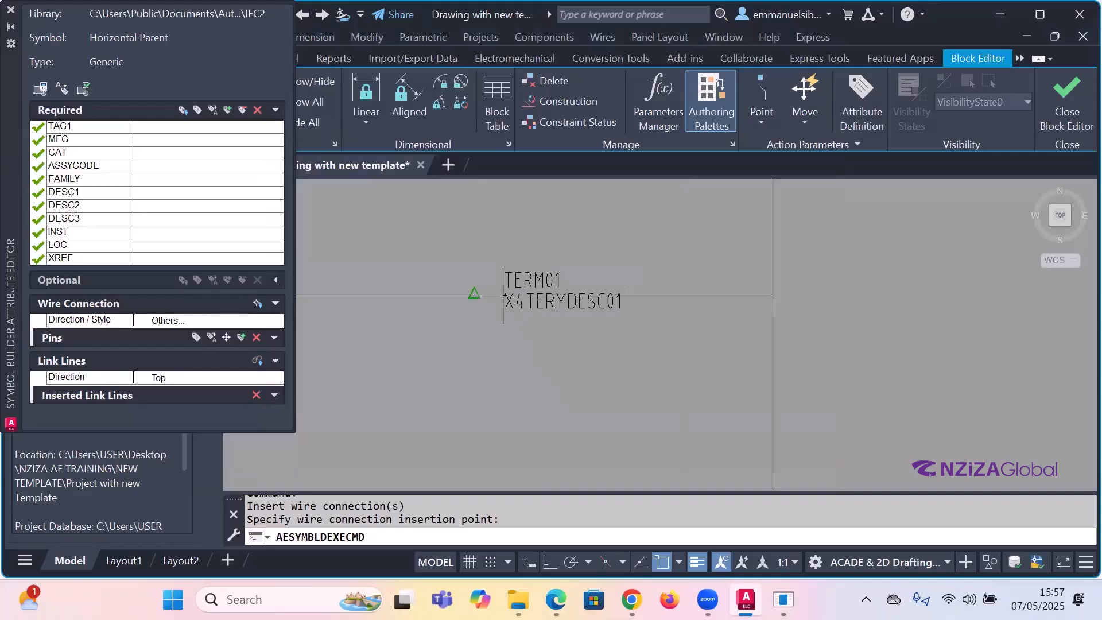
pyautogui.click(487, 298)
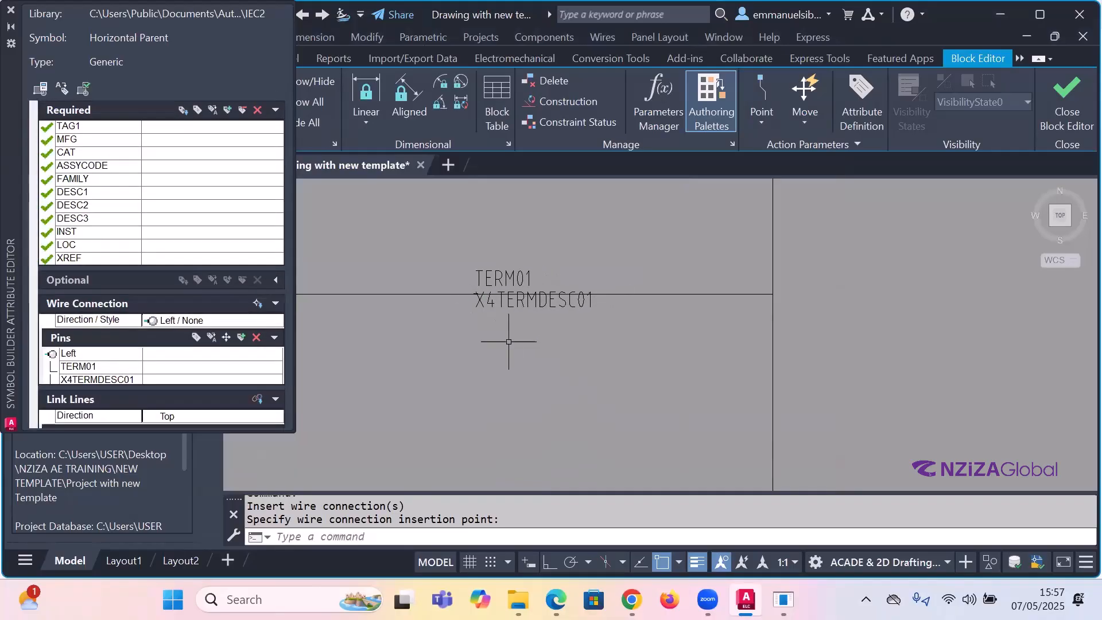
# - Insert a second wire connection with Left direction and terminal style None at the midpoint of the symbol's right lead
pyautogui.click(214, 320)
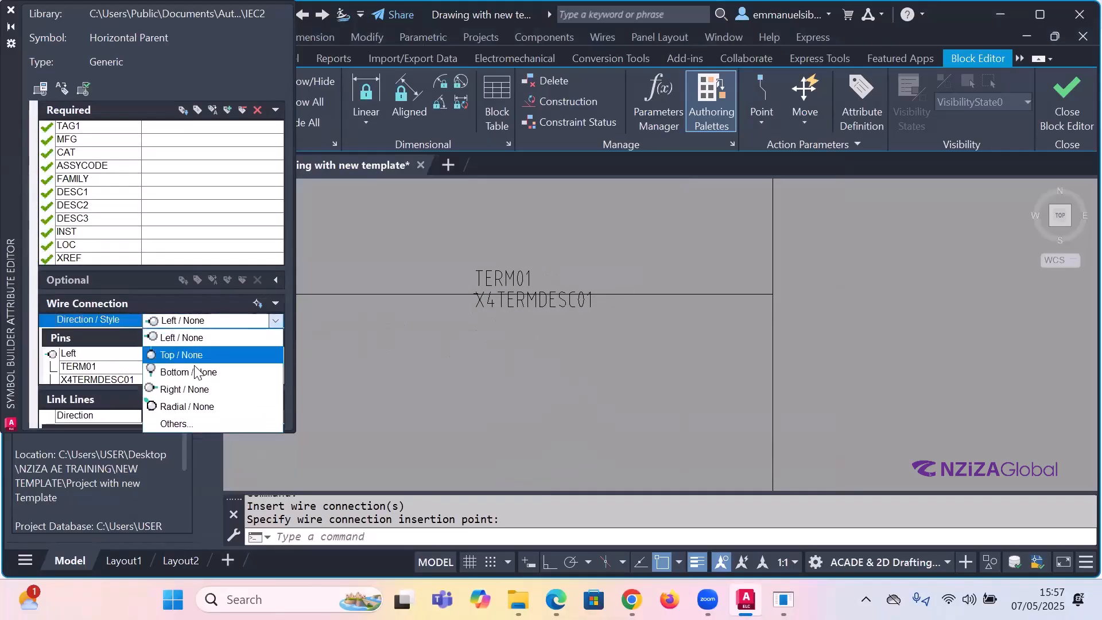
pyautogui.click(199, 392)
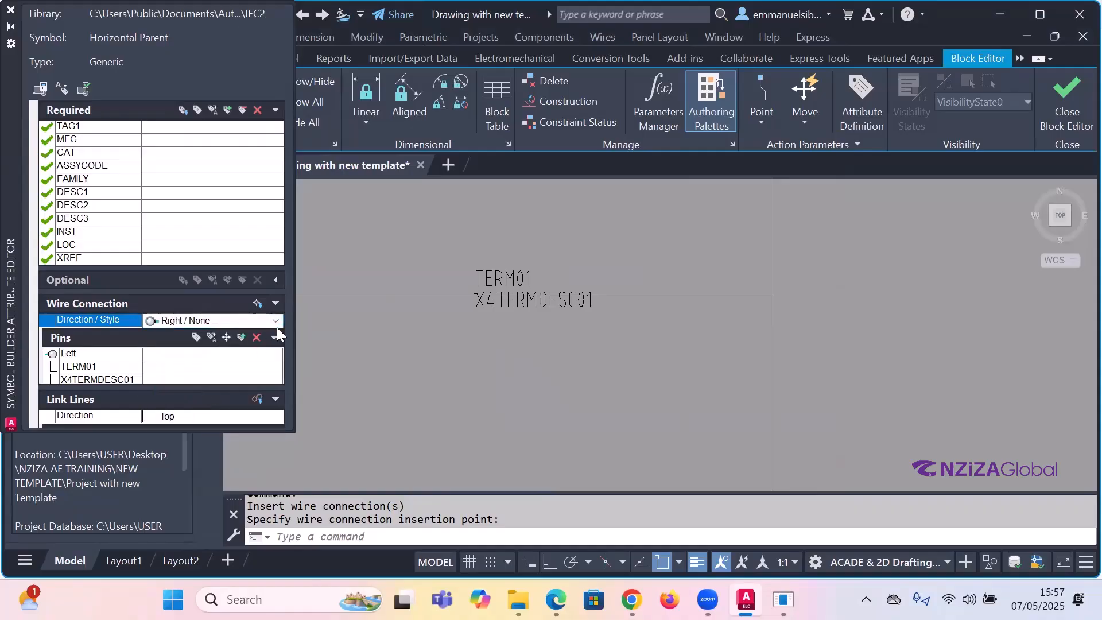
pyautogui.click(277, 325)
pyautogui.click(233, 423)
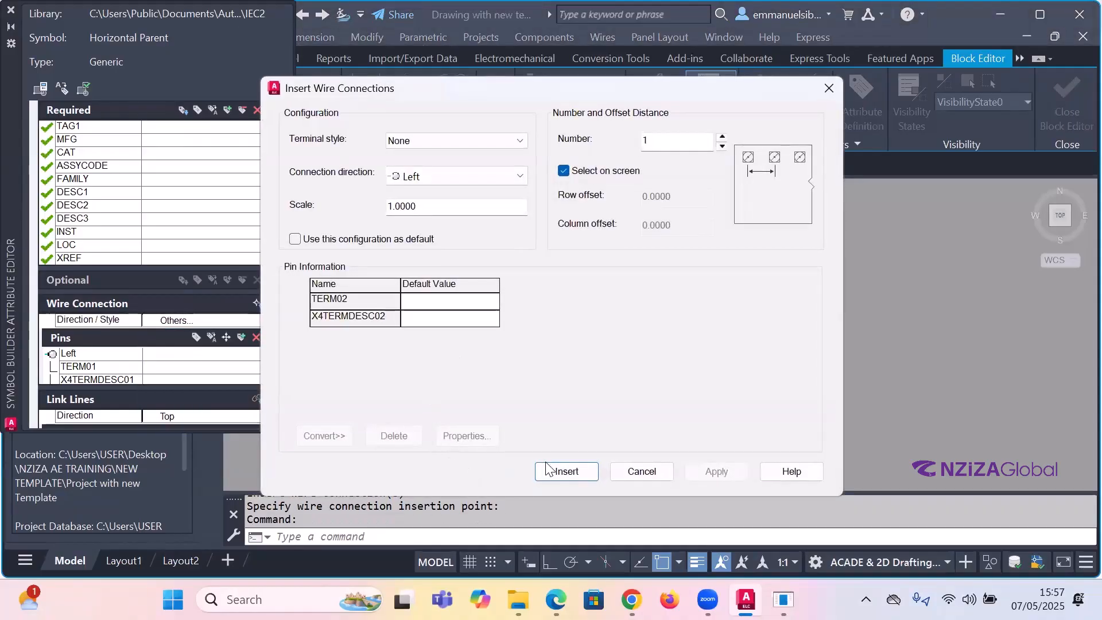
pyautogui.click(548, 470)
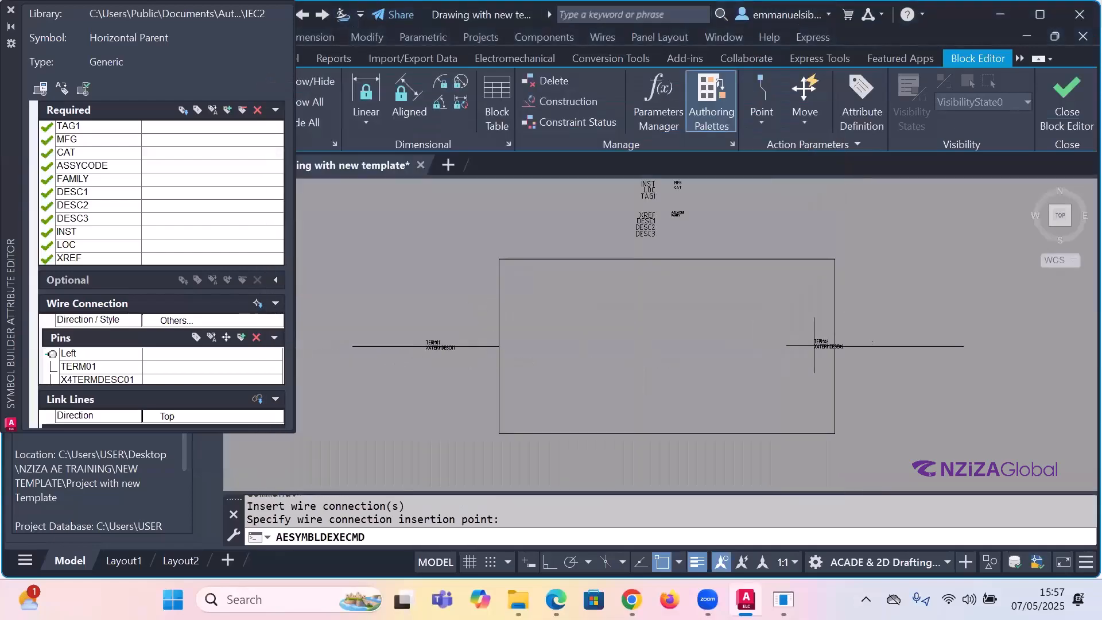
pyautogui.scroll(-5, 795, 344)
pyautogui.scroll(8, 812, 364)
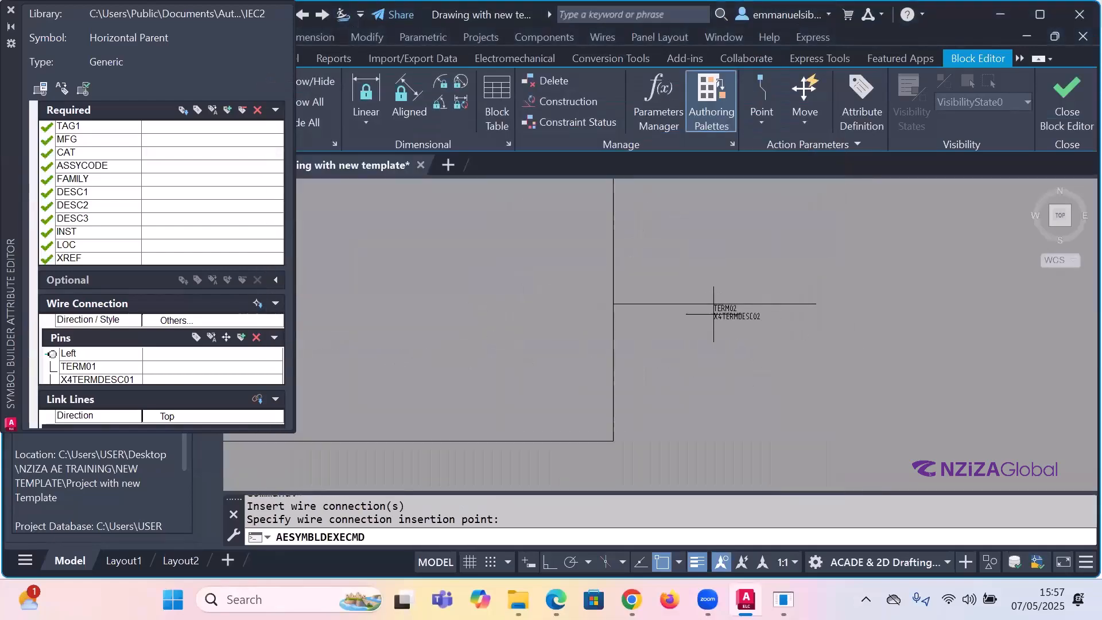
pyautogui.click(714, 304)
pyautogui.scroll(-5, 694, 333)
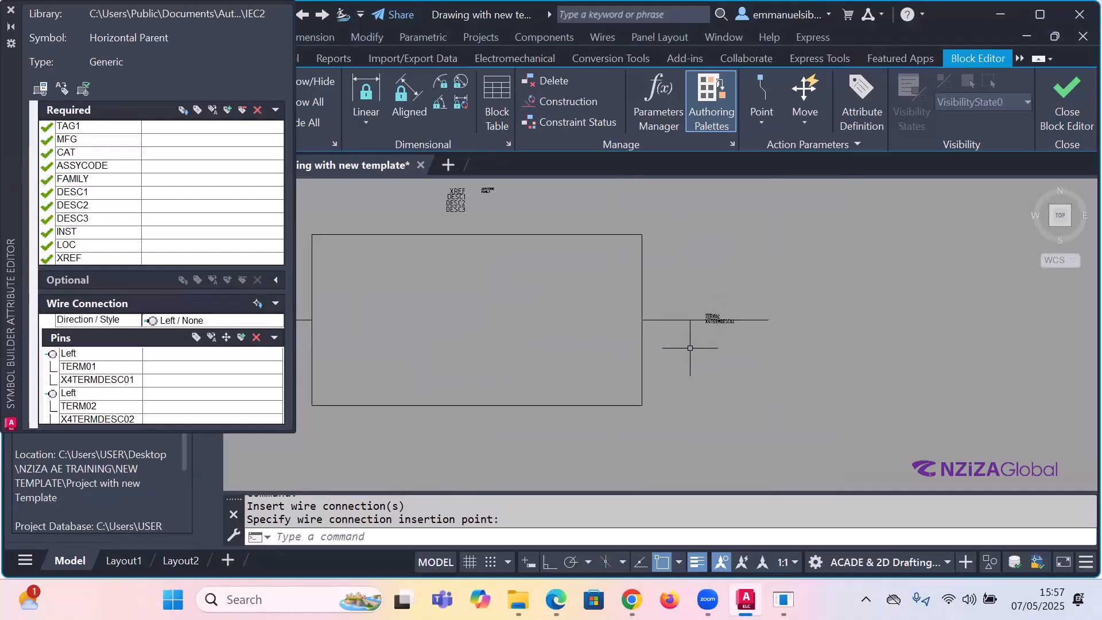
# - Close the attribute editor and the Block Editor, saving the symbol as Wblock HDV1_004 with an icon image
pyautogui.click(10, 10)
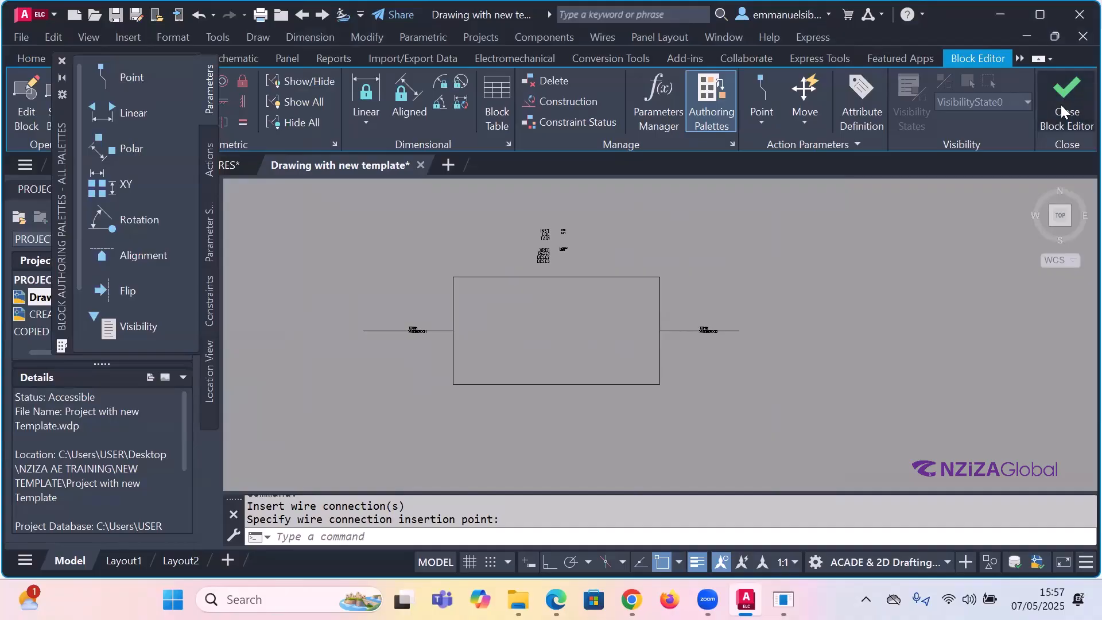
pyautogui.click(1038, 131)
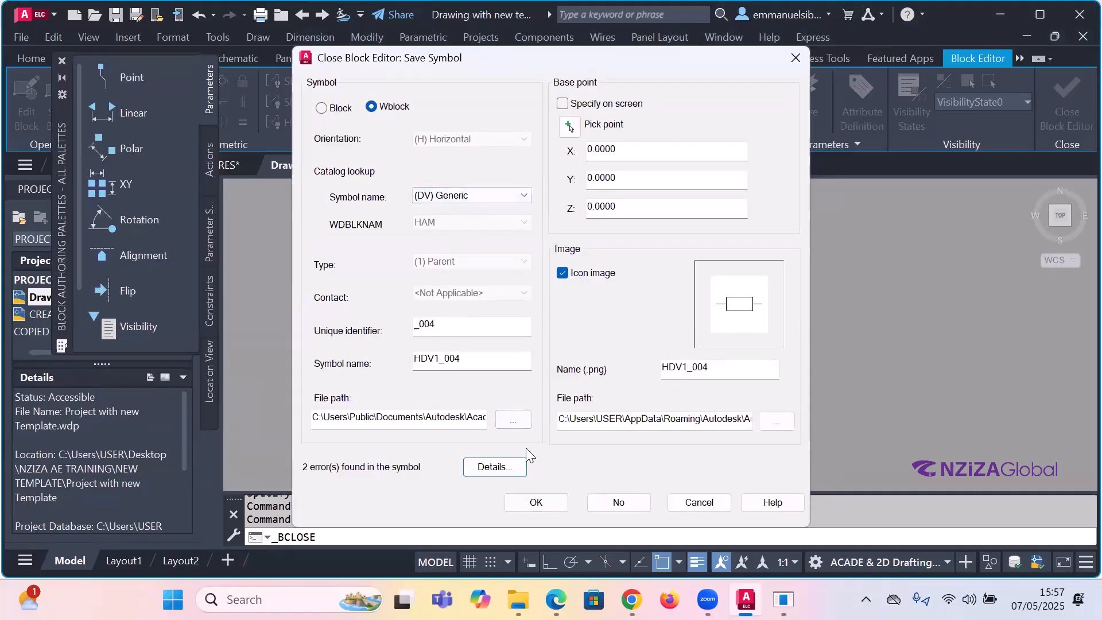
pyautogui.press('Return')
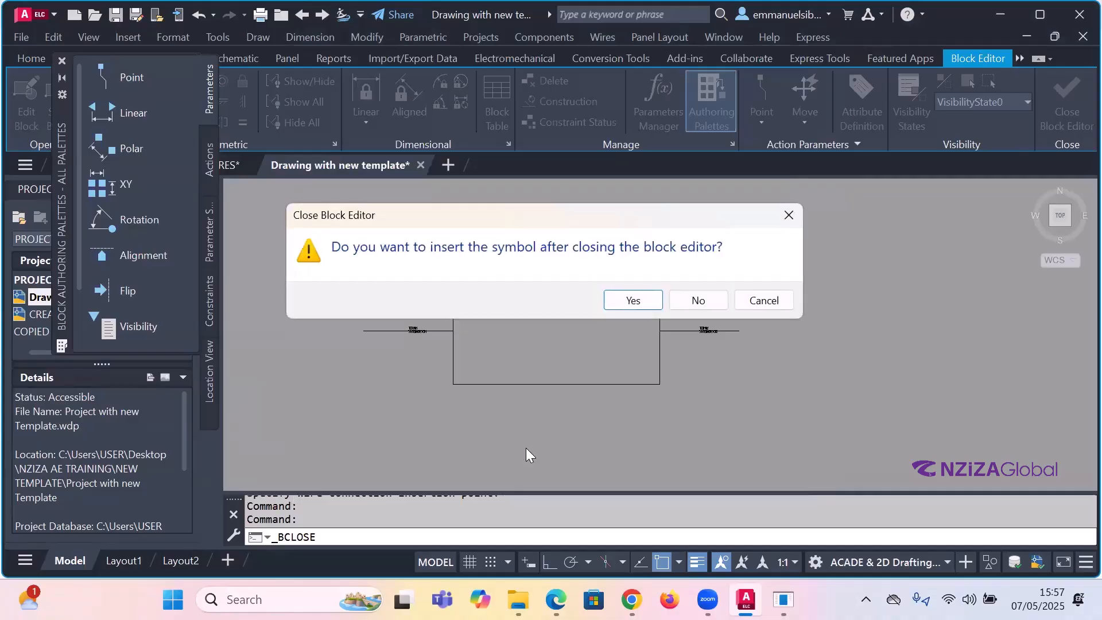
# - Insert the saved symbol to the right of the original rectangle with component tag F2 and description Fuse2
pyautogui.click(634, 300)
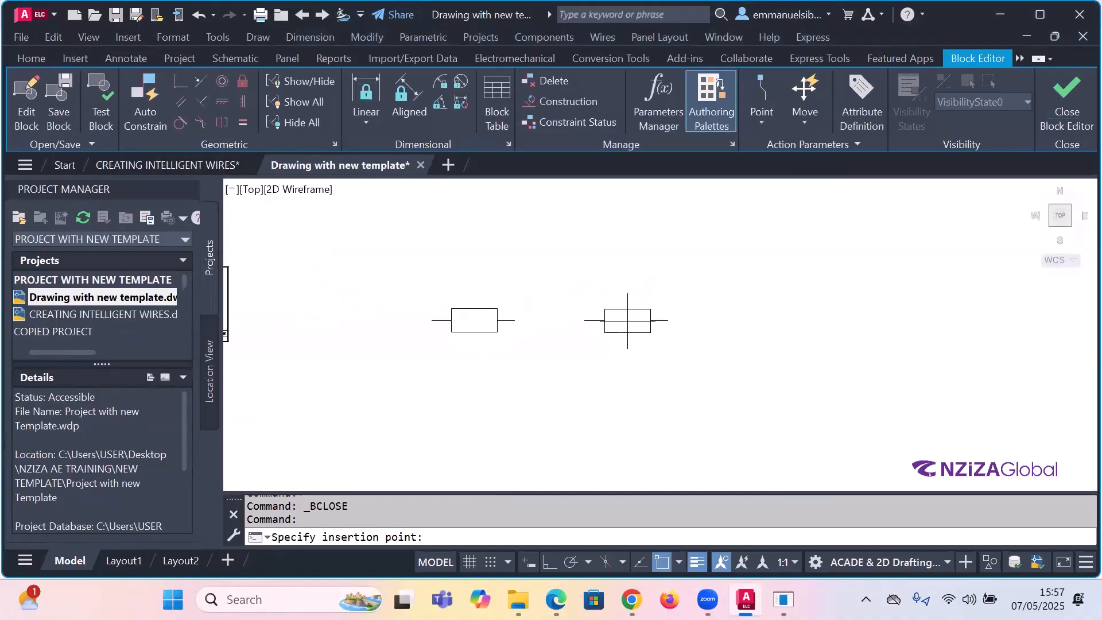
pyautogui.click(620, 319)
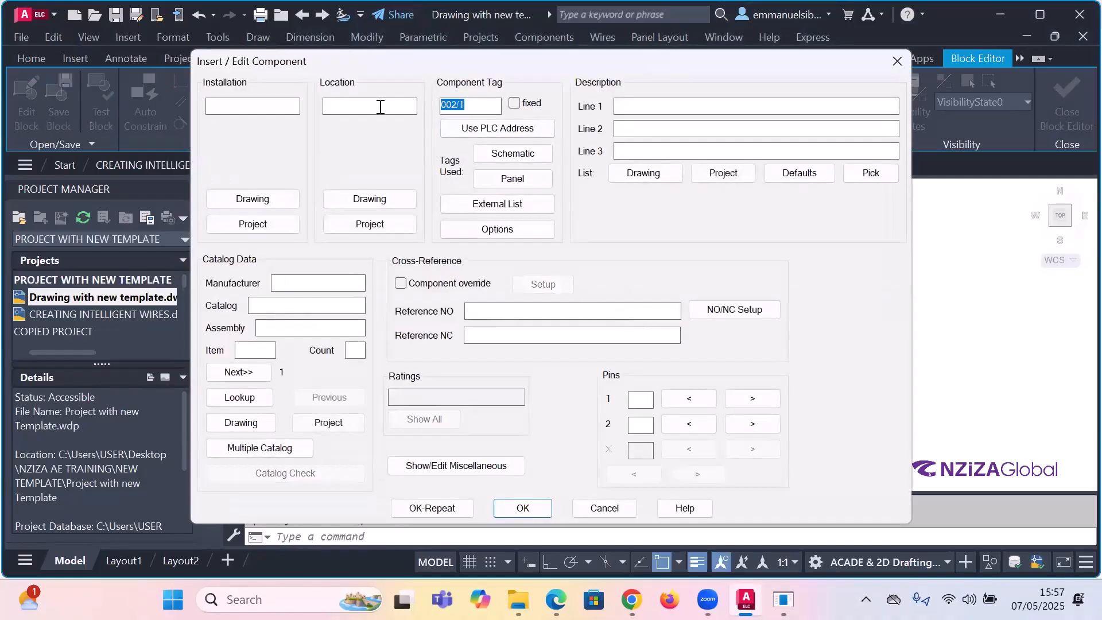
pyautogui.write('FUSE2')
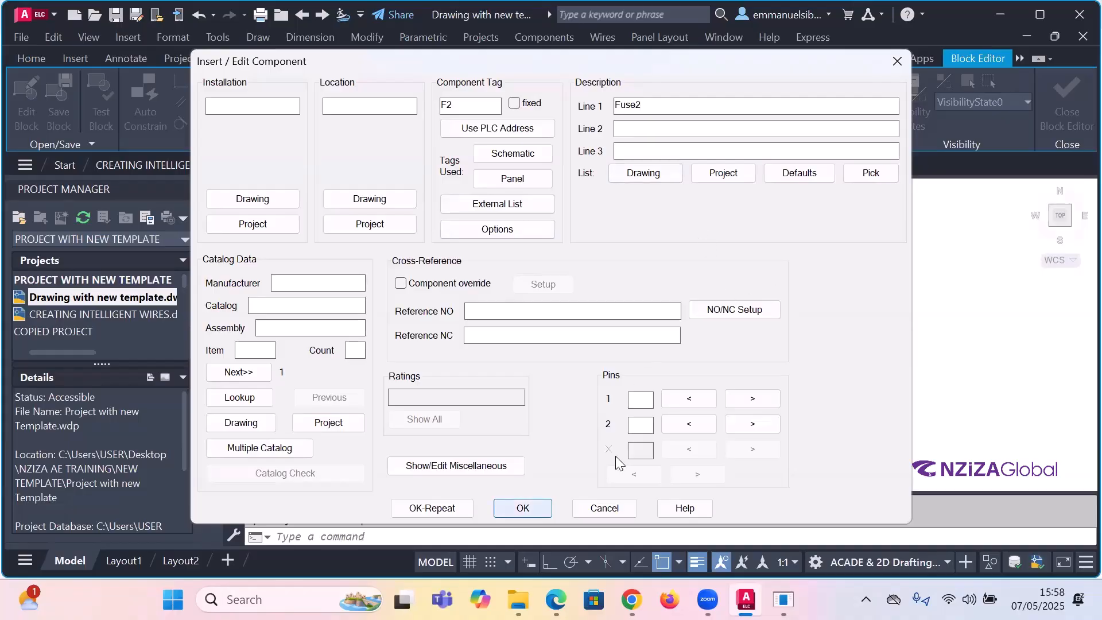
pyautogui.press('Return')
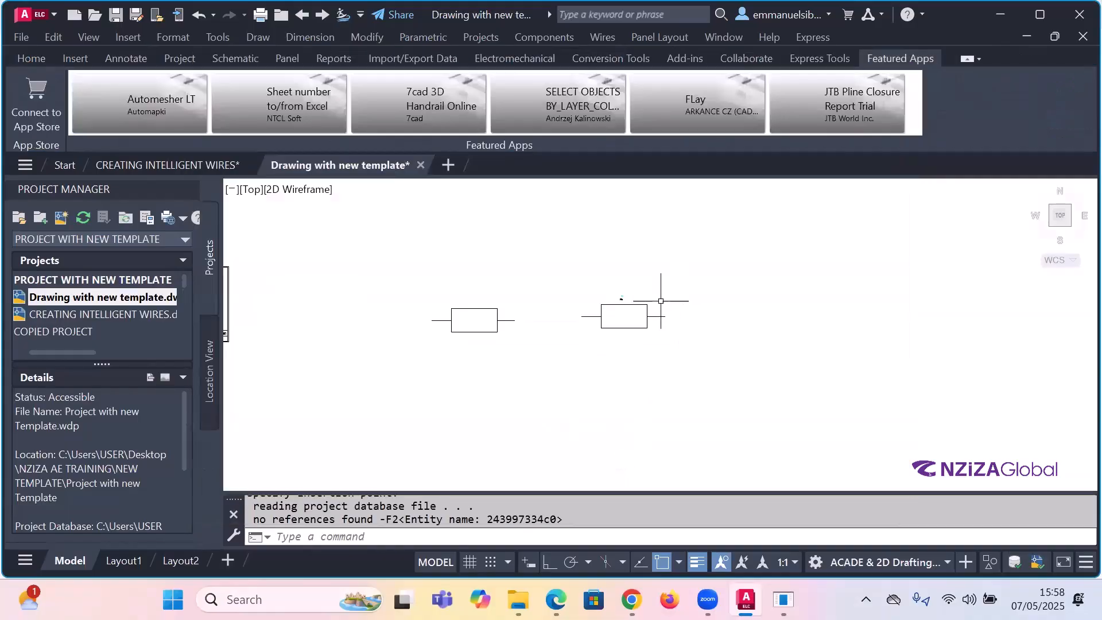
# - Open the inserted F2 component for editing and create a general family catalog table DV through its catalog lookup
pyautogui.click(702, 375)
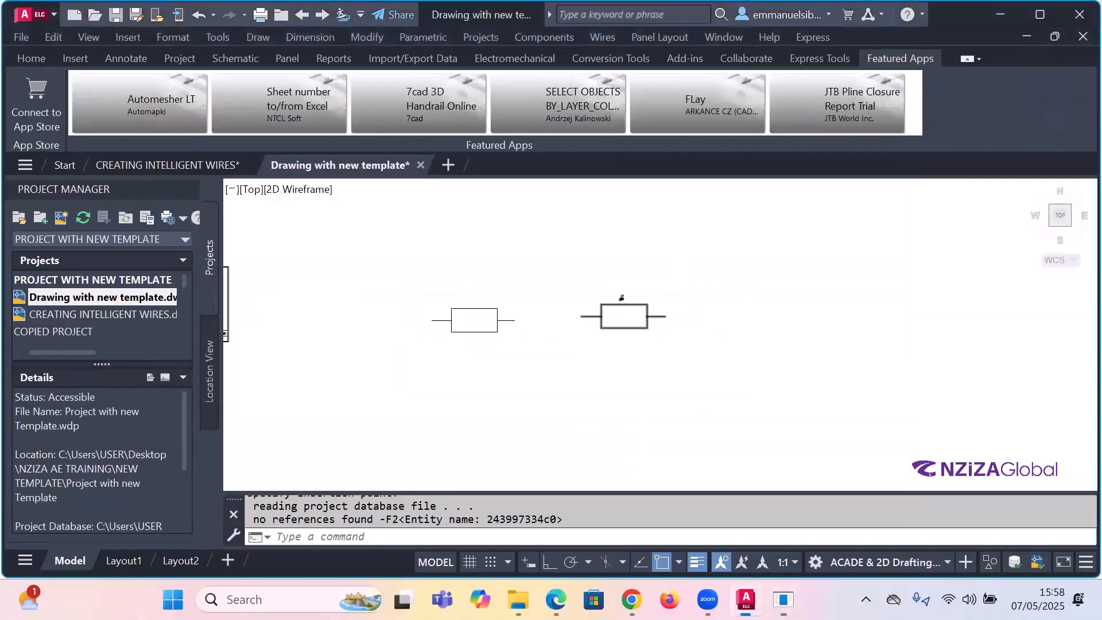
pyautogui.click(649, 316)
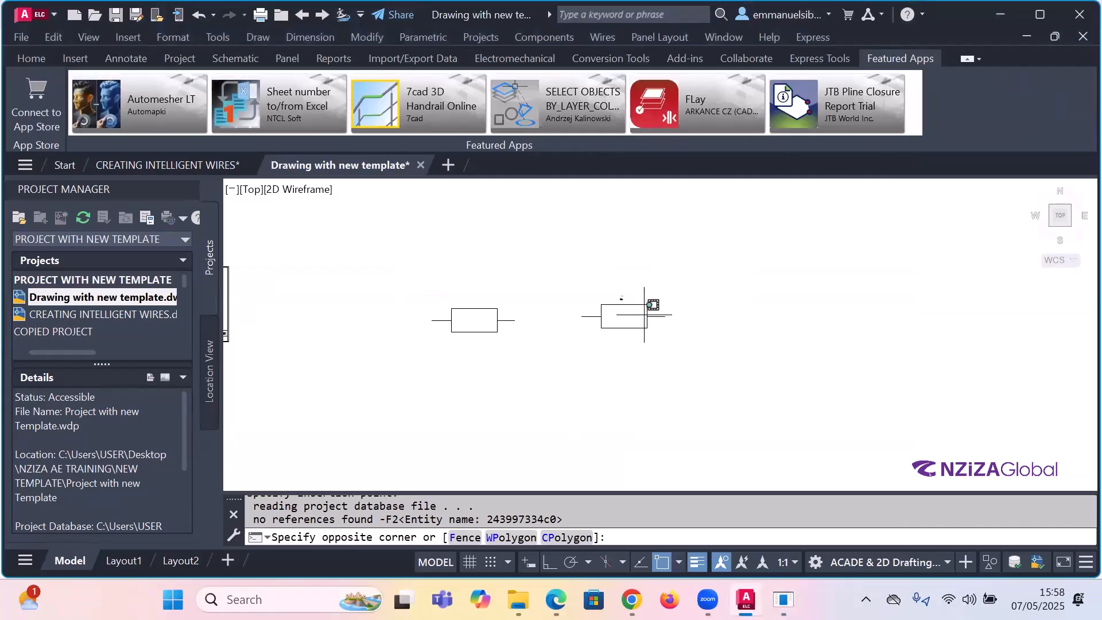
pyautogui.click(649, 316)
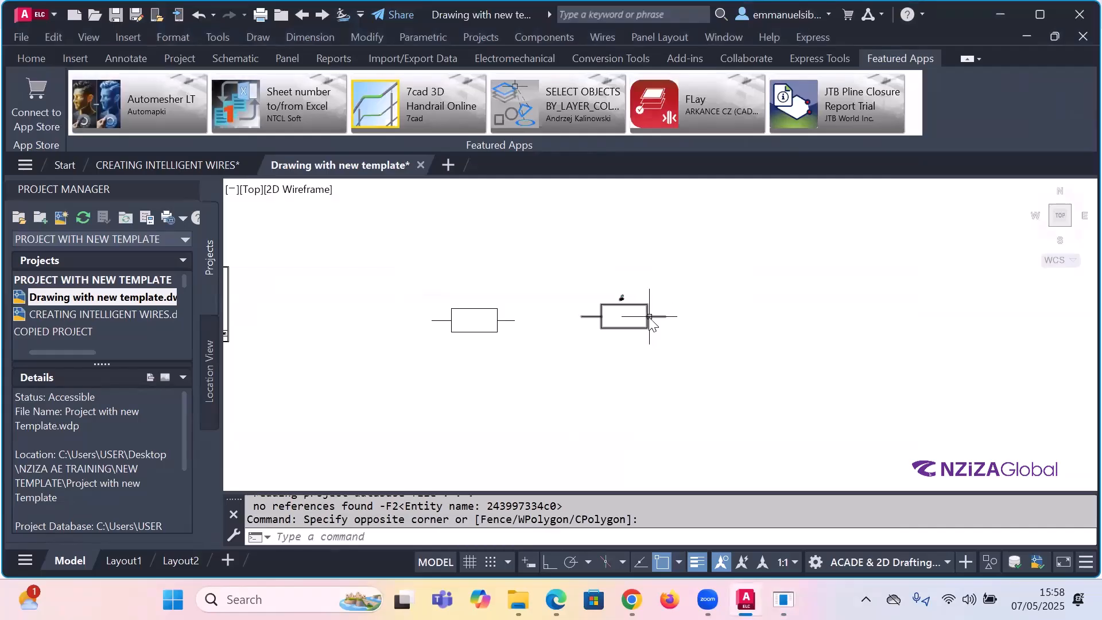
pyautogui.rightClick(653, 324)
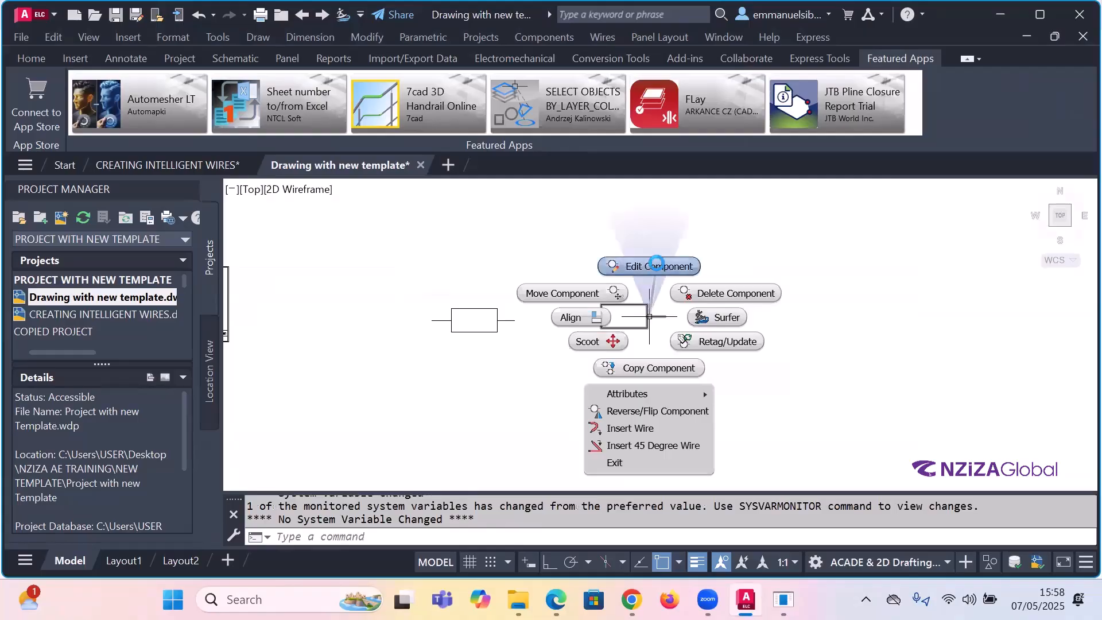
pyautogui.click(648, 266)
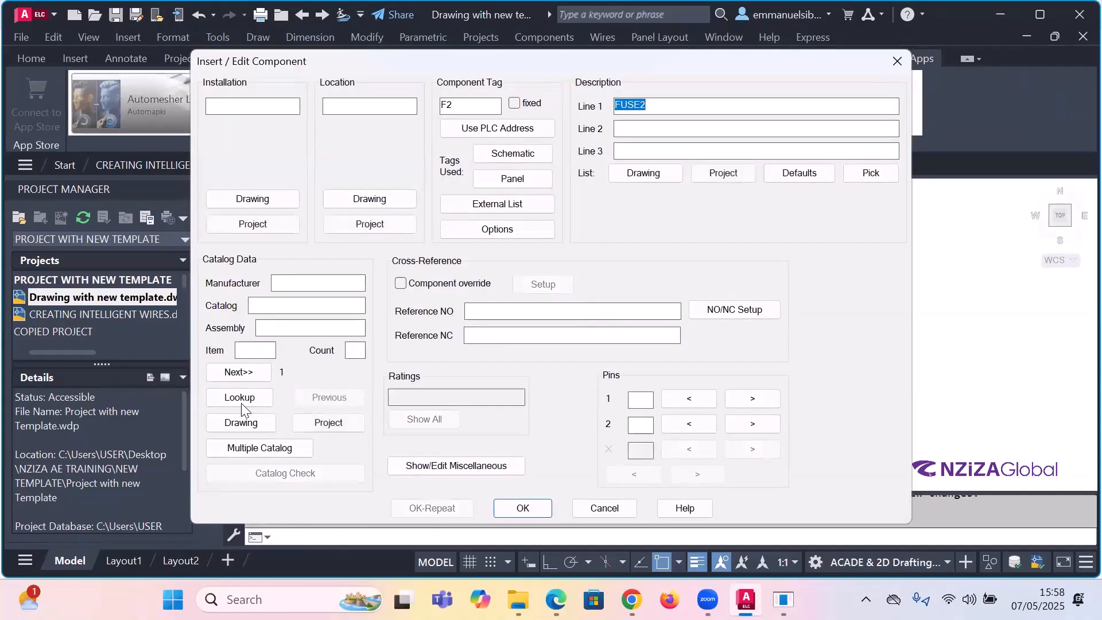
pyautogui.click(242, 400)
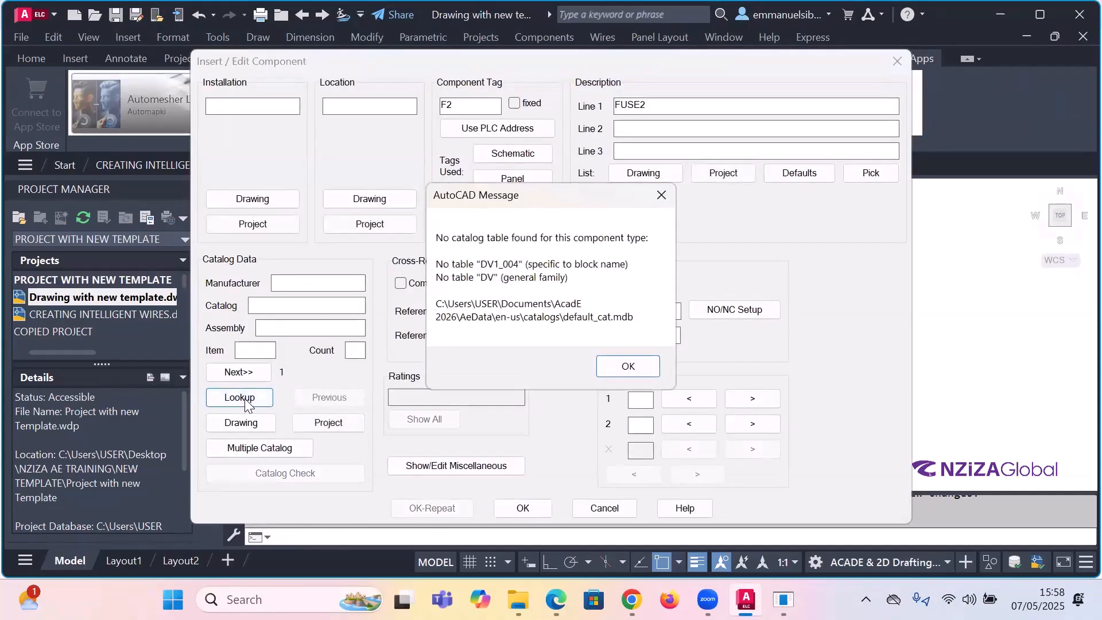
pyautogui.click(625, 367)
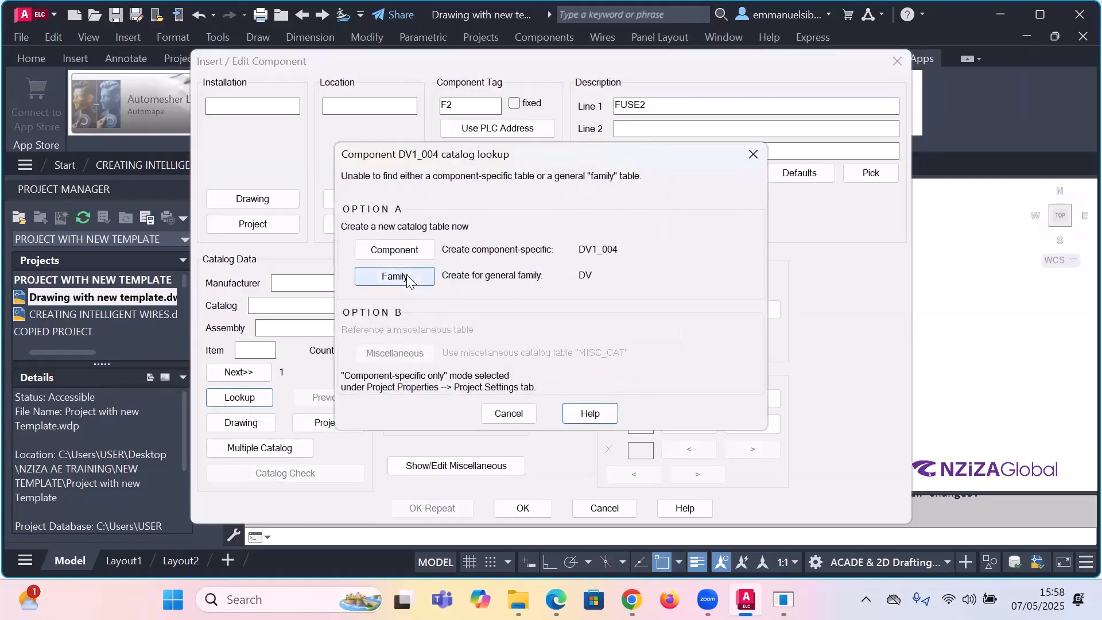
pyautogui.click(407, 276)
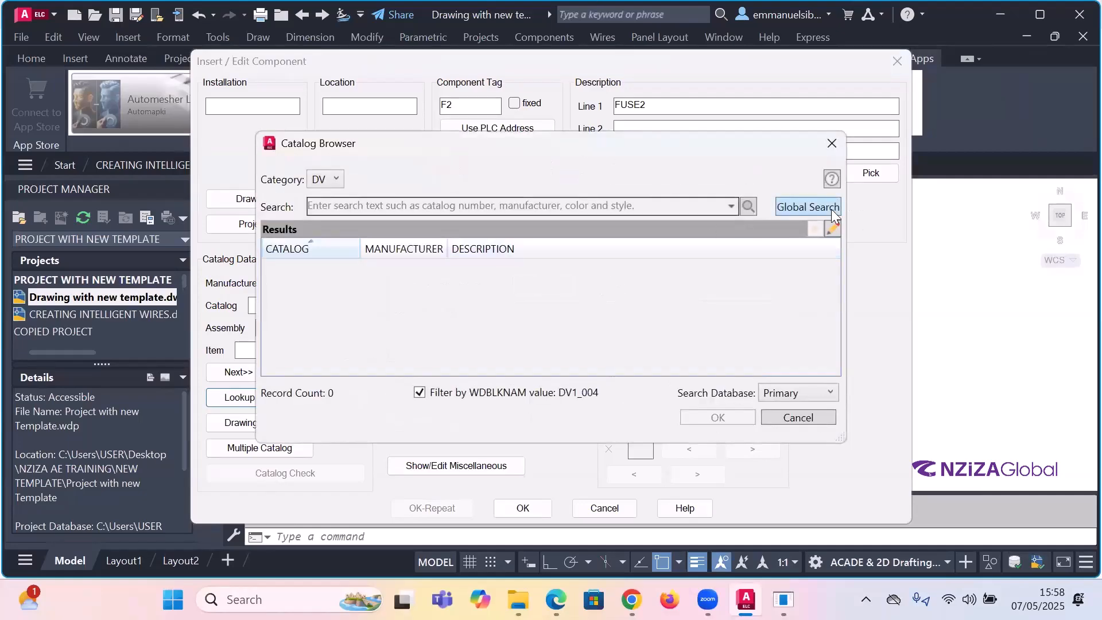
# - Run a global catalog search and list the entries of the FU fuse table
pyautogui.click(820, 210)
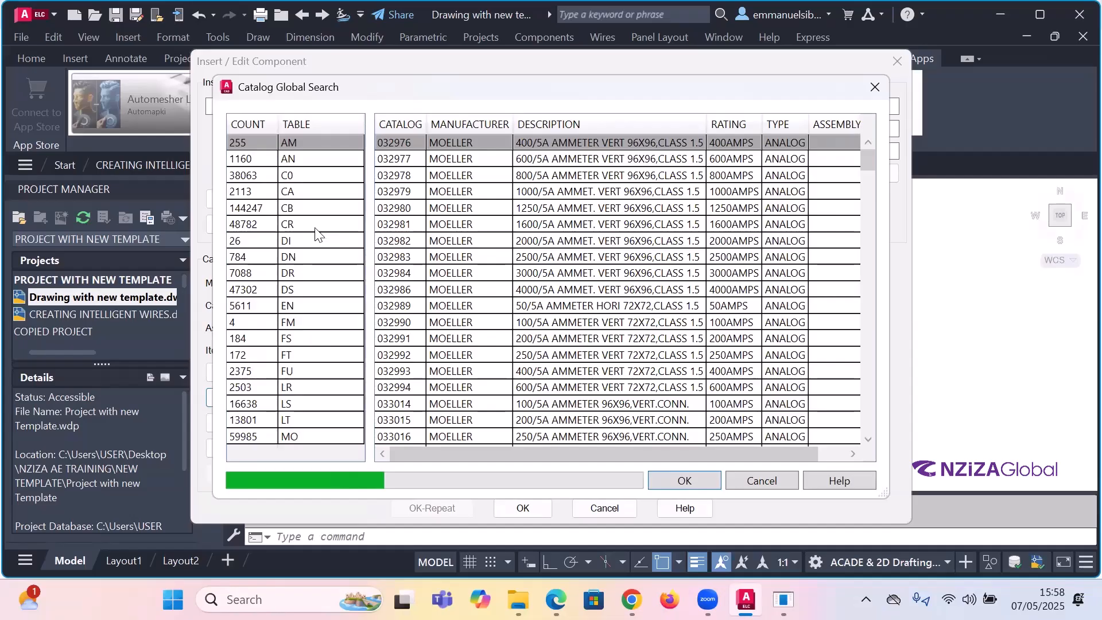
pyautogui.scroll(-20, 870, 160)
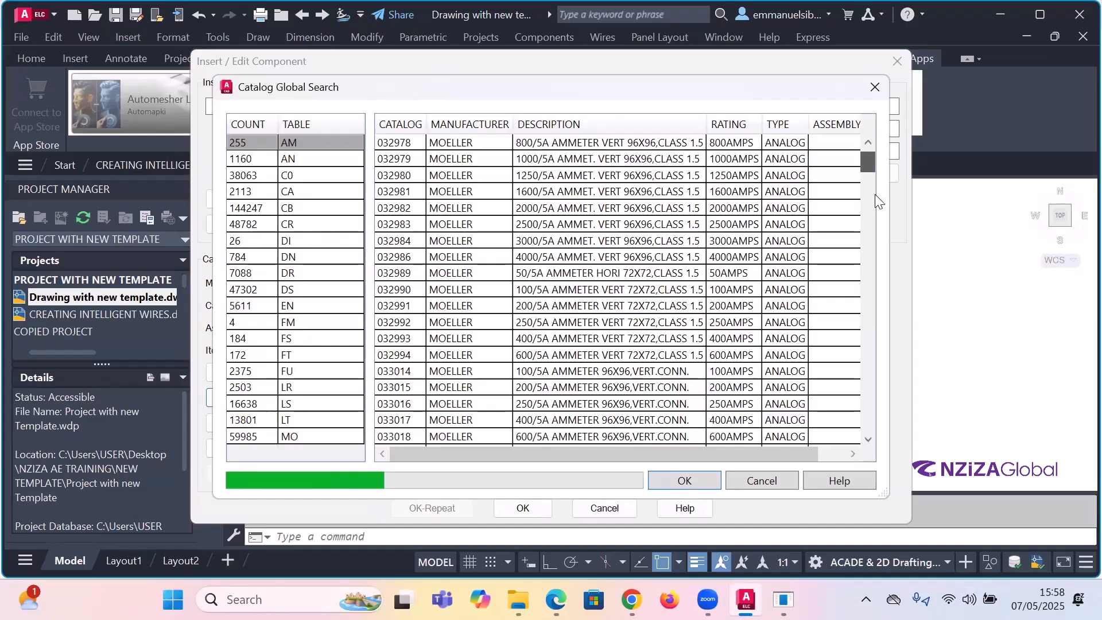
pyautogui.moveTo(875, 262); pyautogui.dragTo(878, 275)
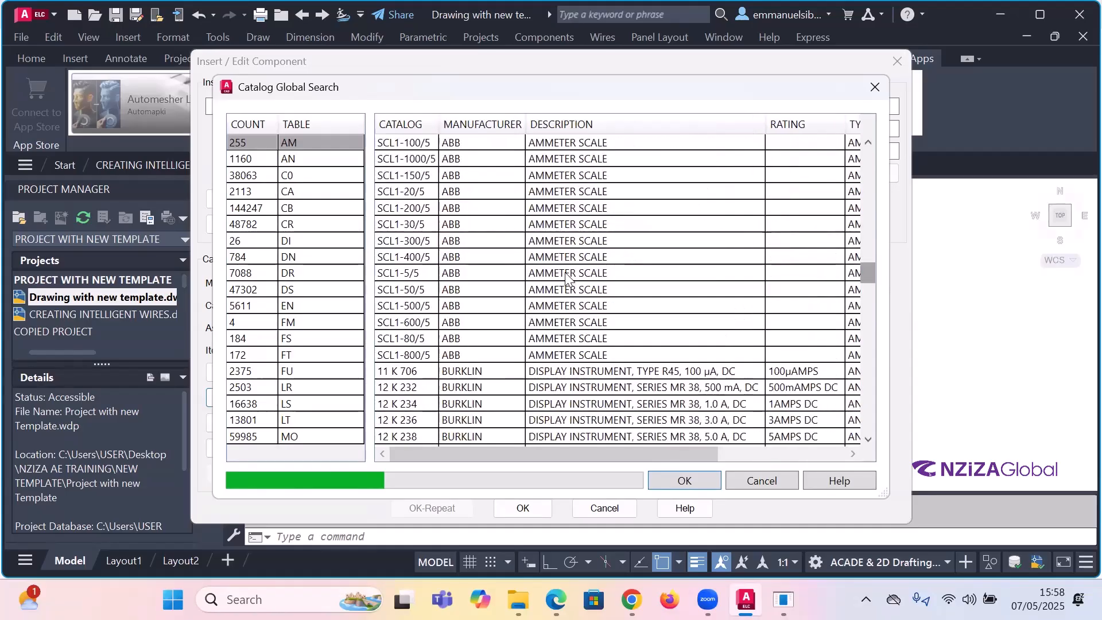
pyautogui.click(314, 372)
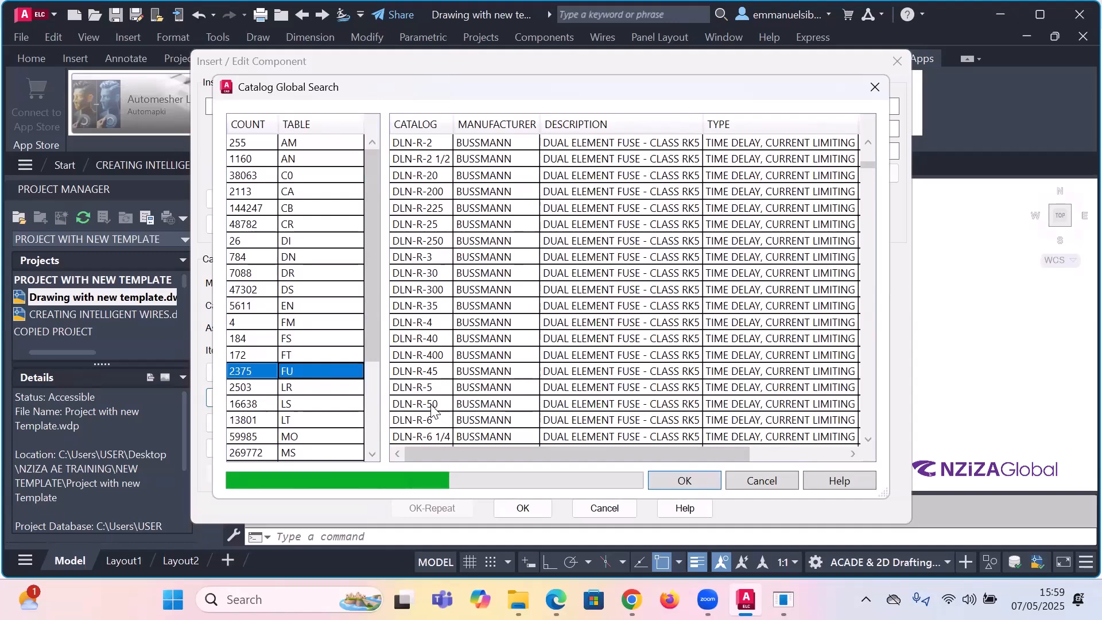
pyautogui.scroll(-1, 321, 388)
pyautogui.scroll(-2, 324, 383)
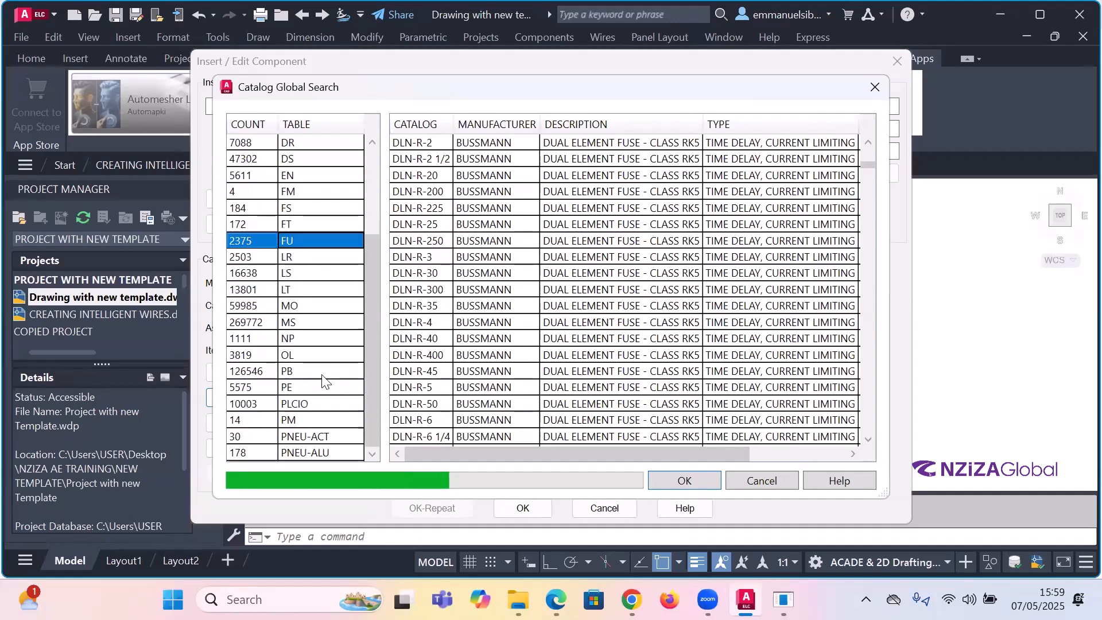
pyautogui.scroll(-1, 302, 352)
pyautogui.scroll(3, 290, 241)
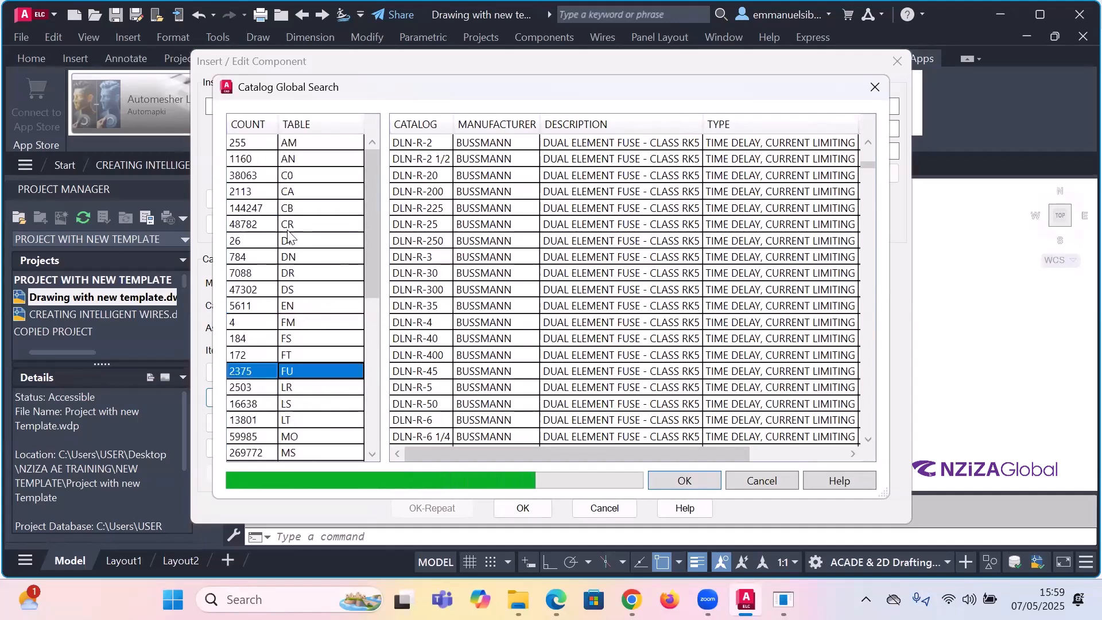
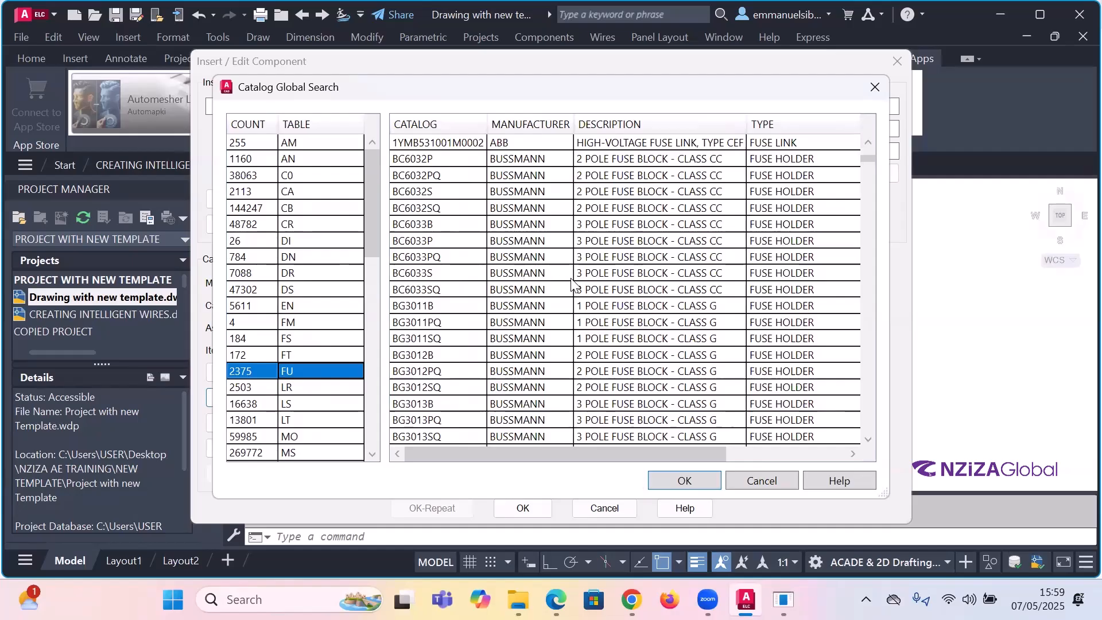
# - Assign the BUSSMANN catalog entry BC6033SQ, 3 POLE FUSE BLOCK - CLASS CC, to the component
pyautogui.scroll(-7, 633, 297)
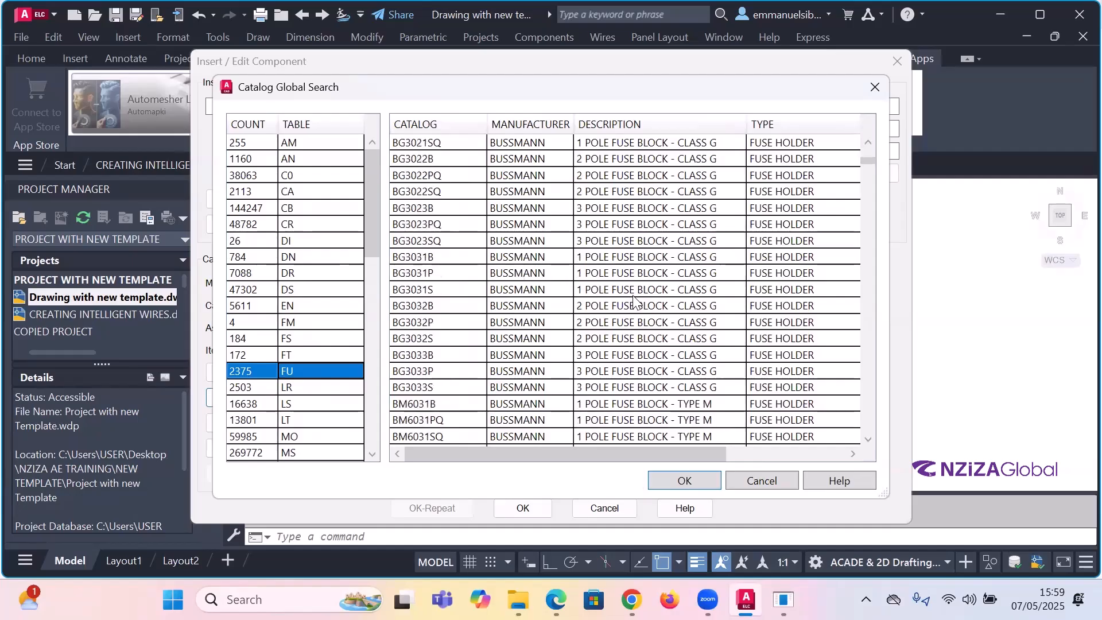
pyautogui.scroll(6, 633, 297)
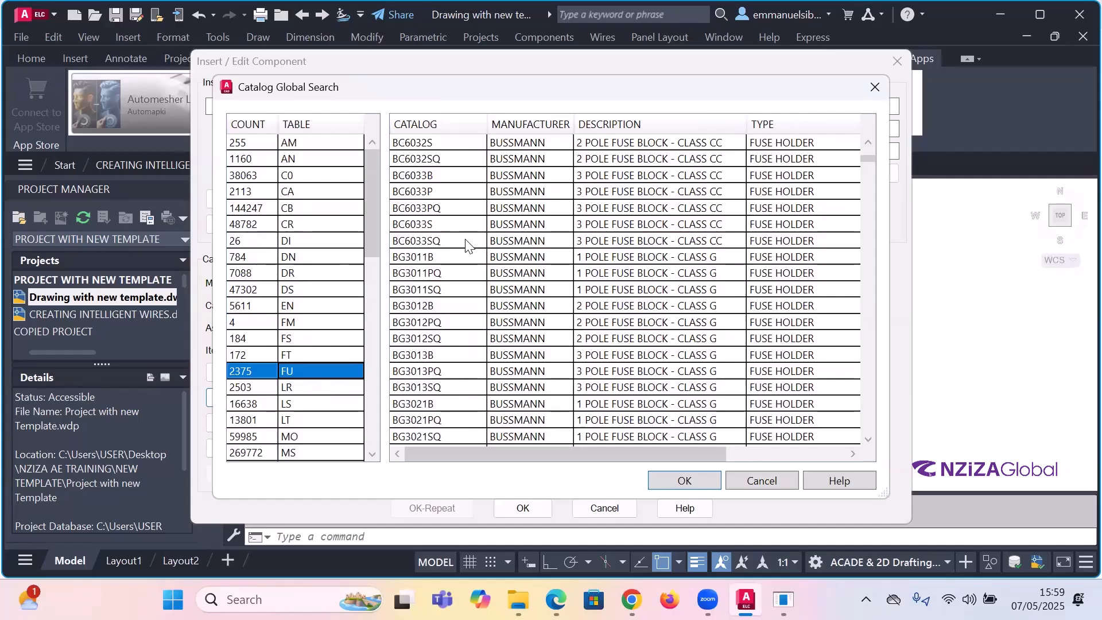
pyautogui.click(619, 241)
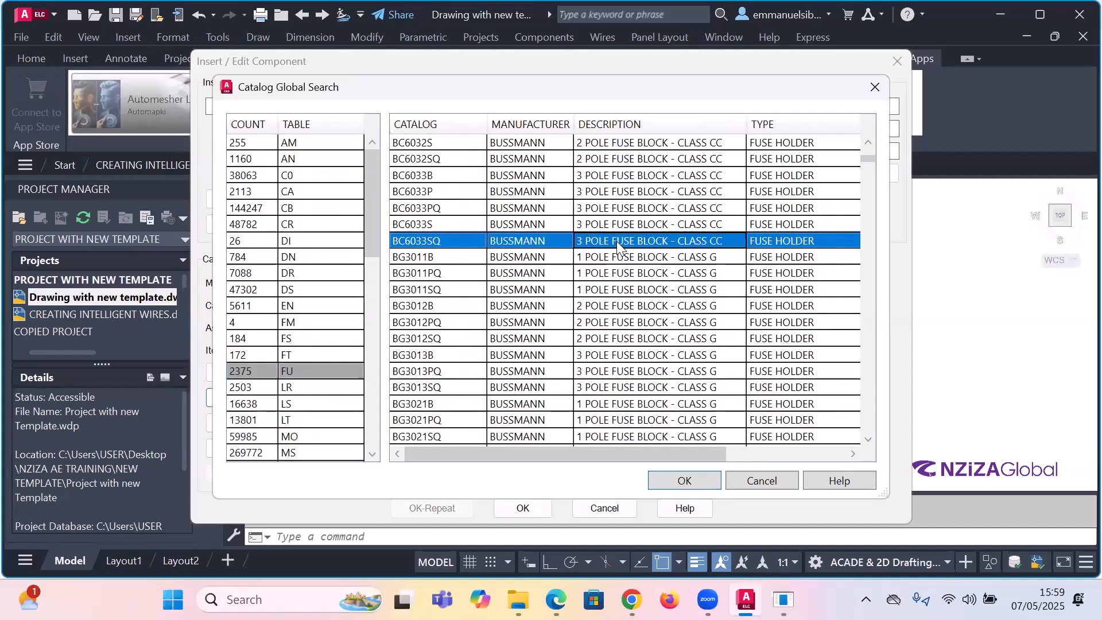
pyautogui.click(712, 465)
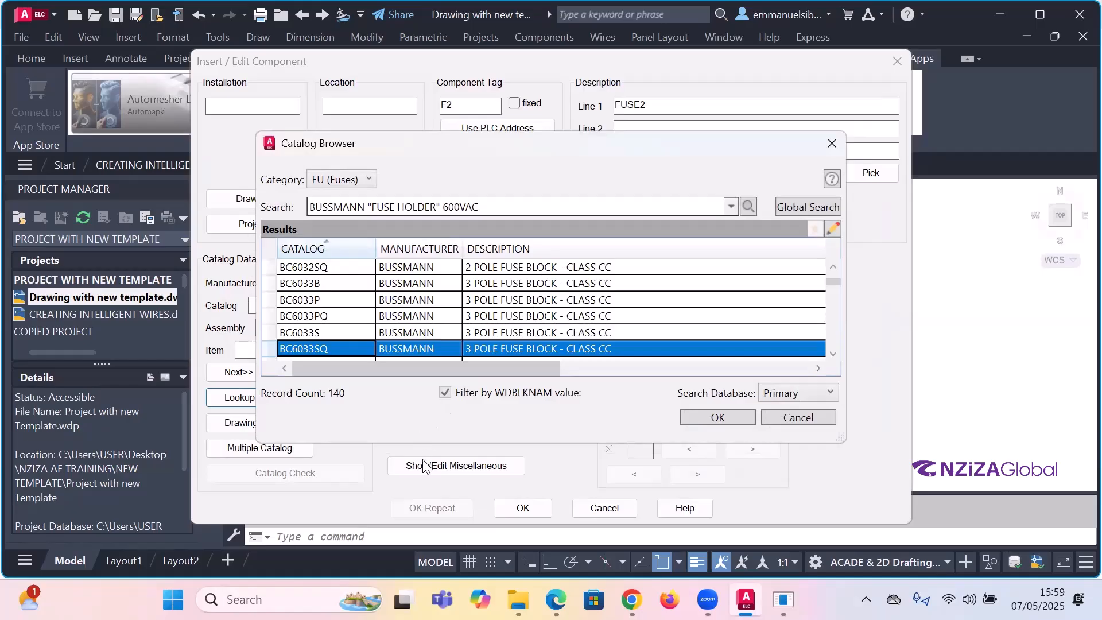
pyautogui.click(709, 420)
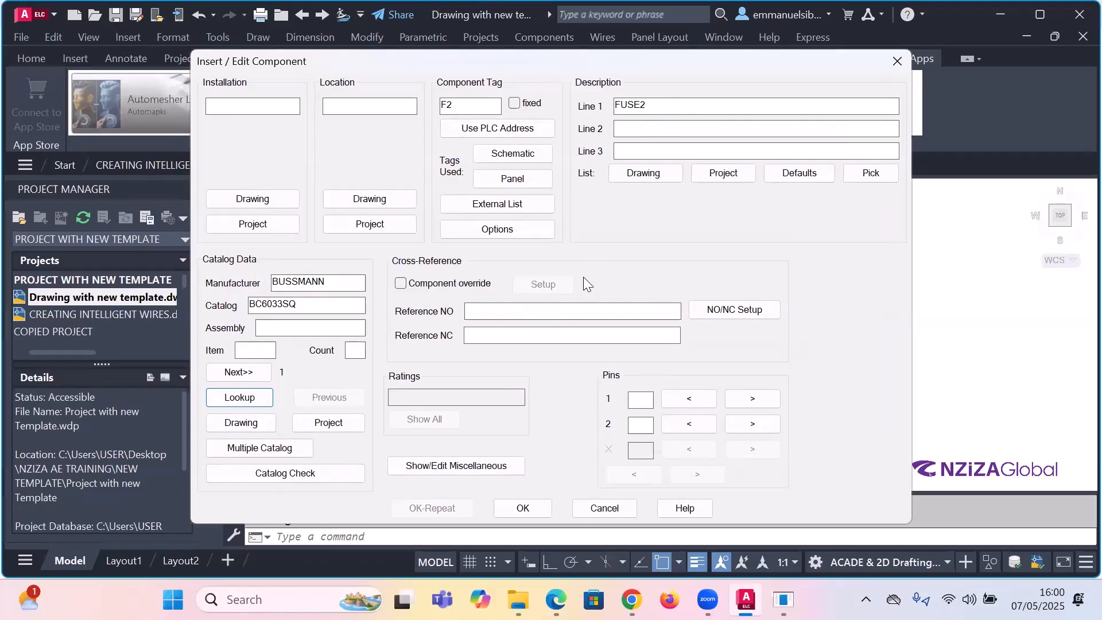
# - Change the component's first description line to FUSE 2 and accept the component edits
pyautogui.doubleClick(644, 105)
pyautogui.click(645, 103)
pyautogui.click(641, 104)
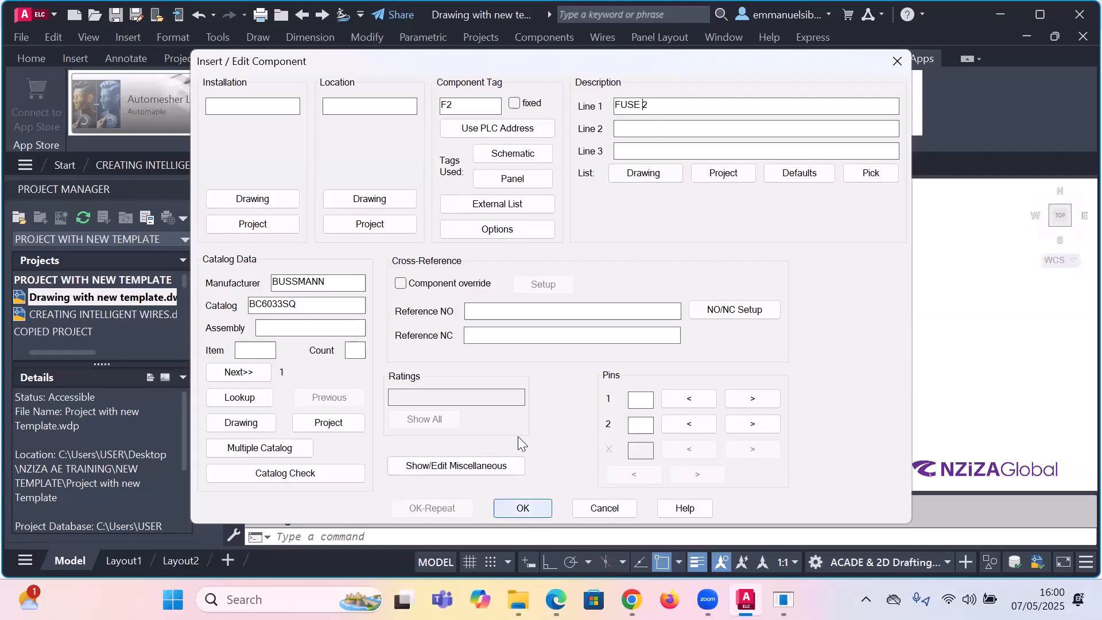
pyautogui.press('Return')
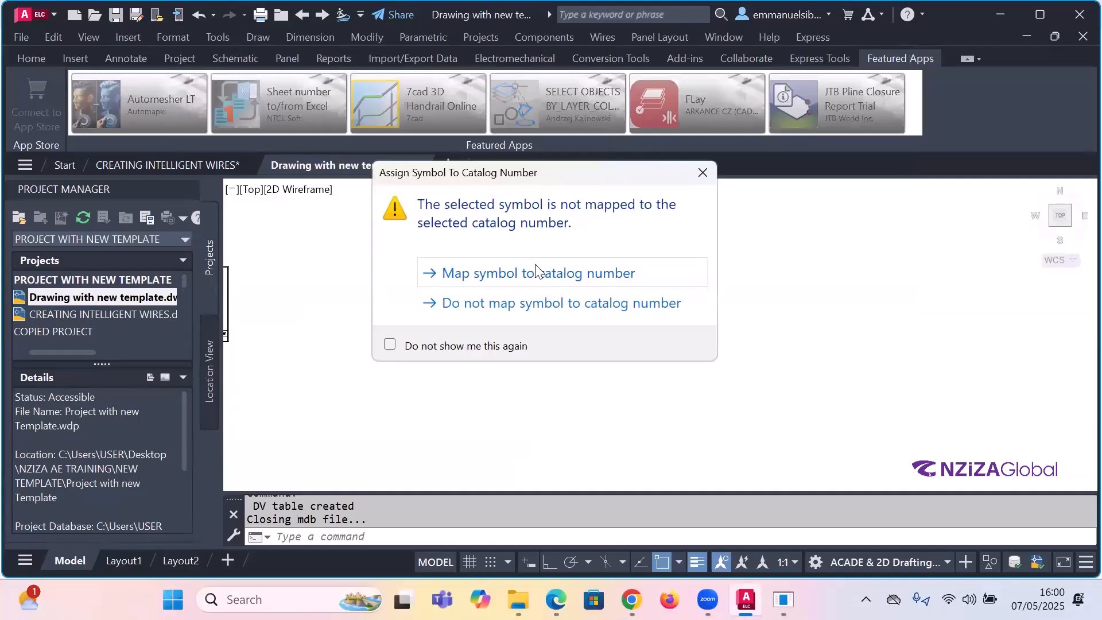
# - Map the symbol to the selected catalog number and check the tag and description on the component in the drawing
pyautogui.click(574, 281)
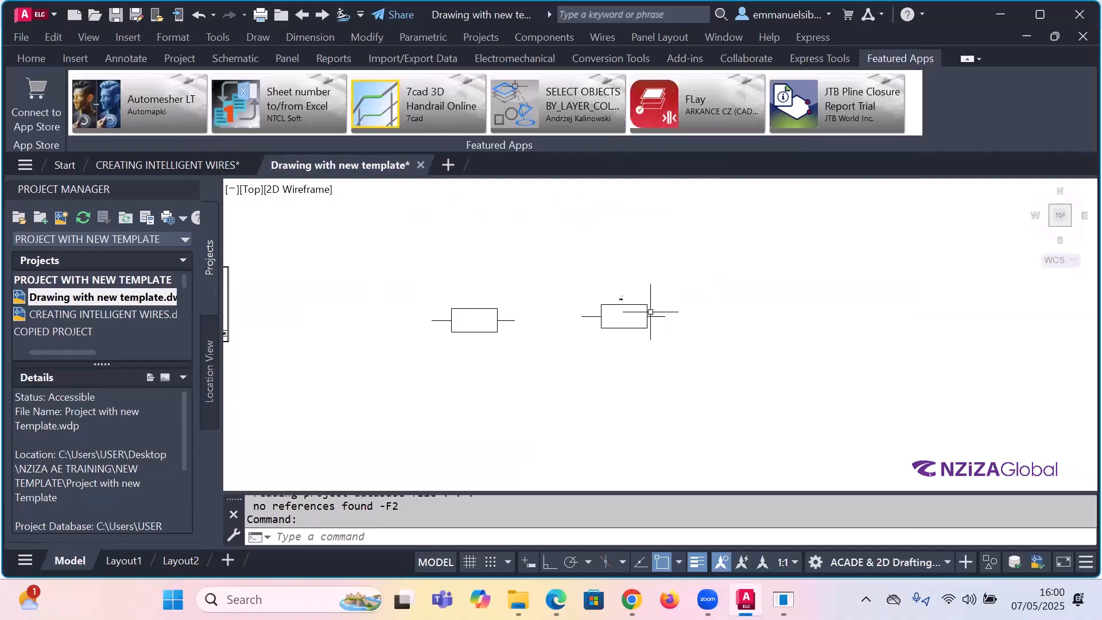
pyautogui.scroll(5, 651, 312)
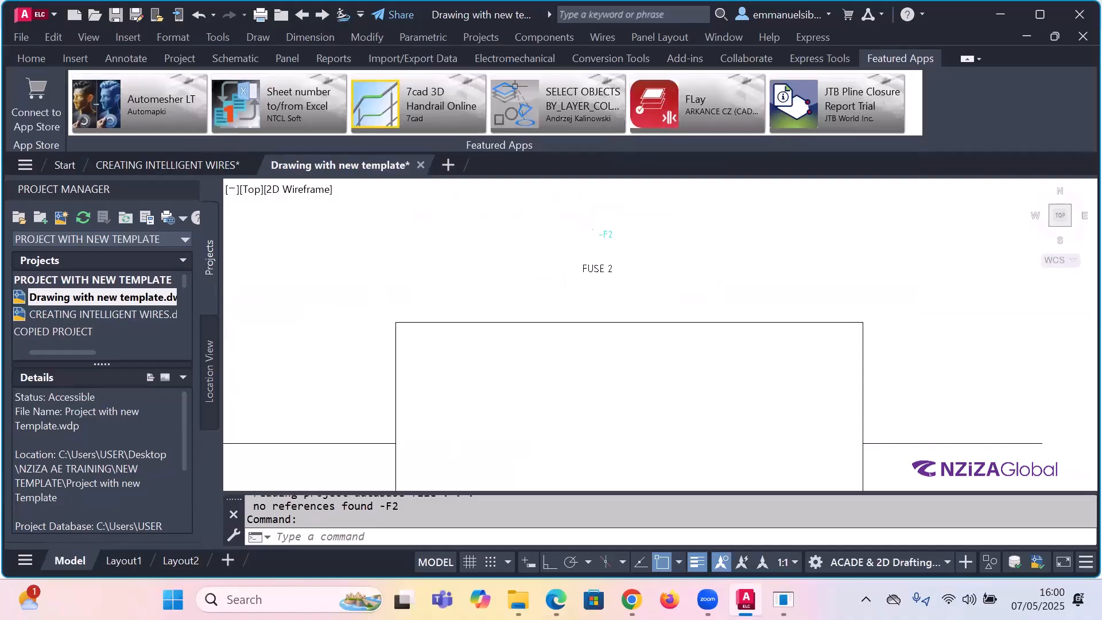
pyautogui.scroll(-4, 629, 258)
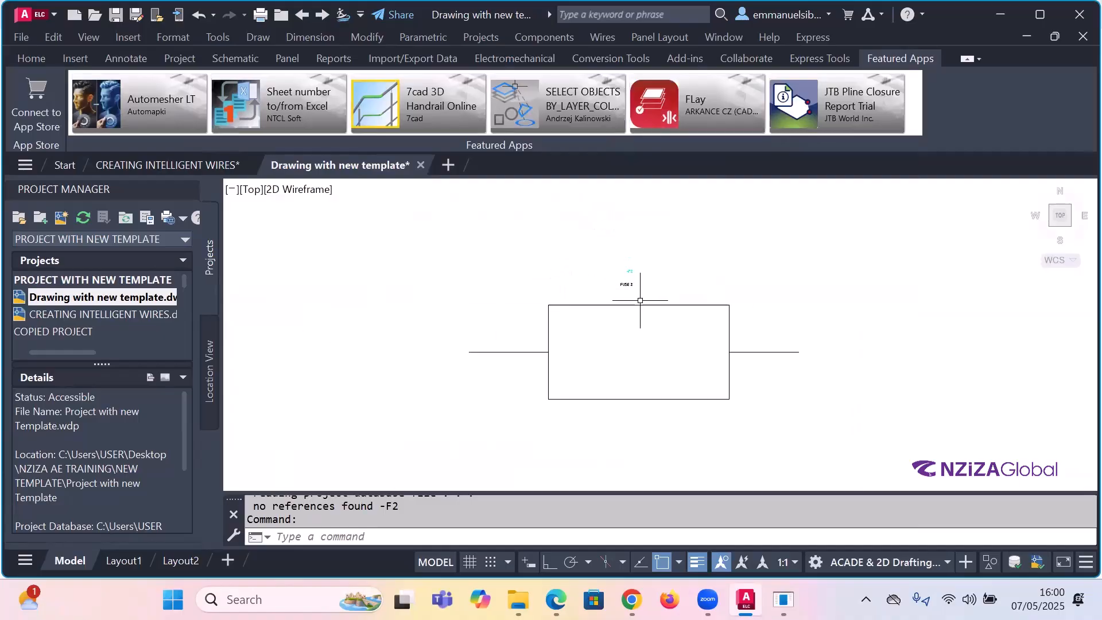
pyautogui.click(641, 303)
pyautogui.rightClick(642, 304)
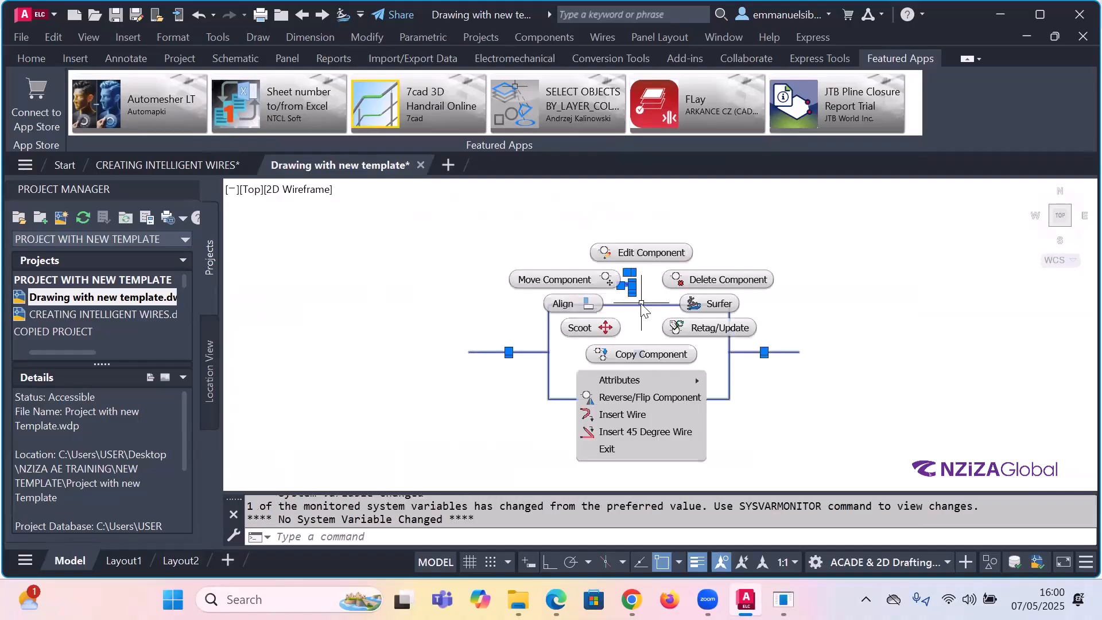
pyautogui.press('Escape')
# - Delete the original loose rectangle and its two lead lines beside the inserted fuse component
pyautogui.scroll(-4, 677, 299)
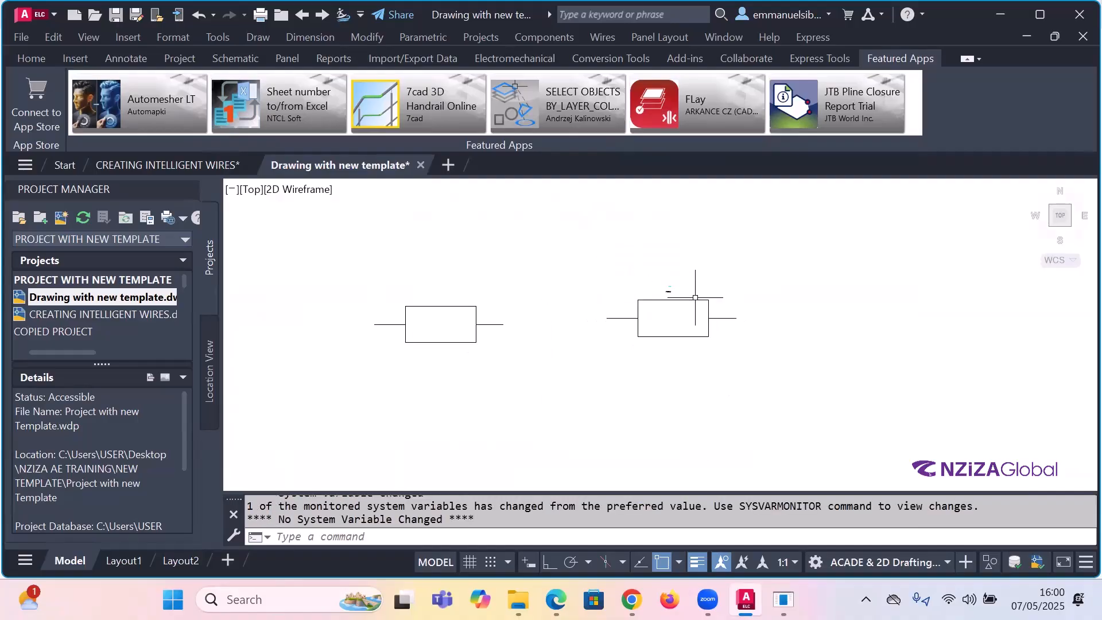
pyautogui.click(527, 360)
pyautogui.click(361, 302)
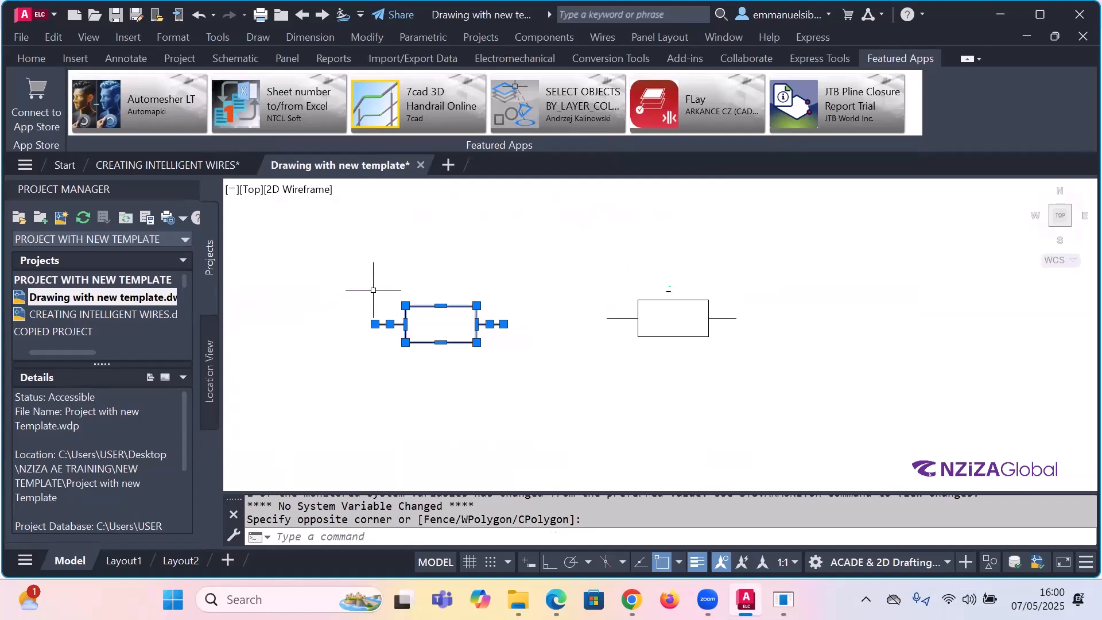
pyautogui.press('Delete')
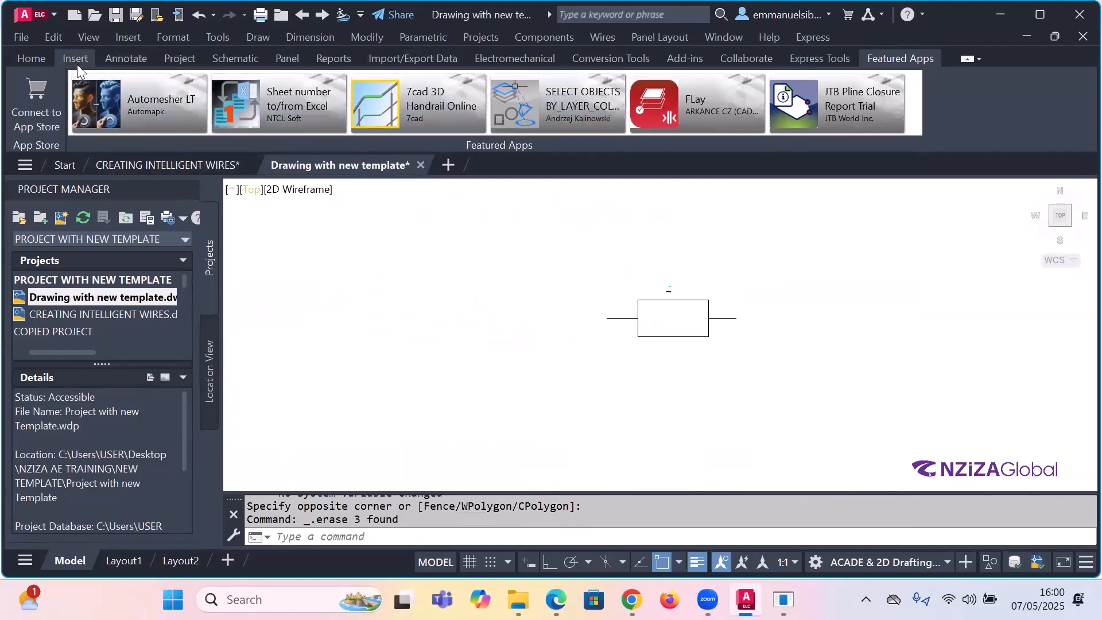
# - Open the Icon Menu Wizard with the default IEC schematic menu file ace_iec_menu.dat
pyautogui.click(223, 58)
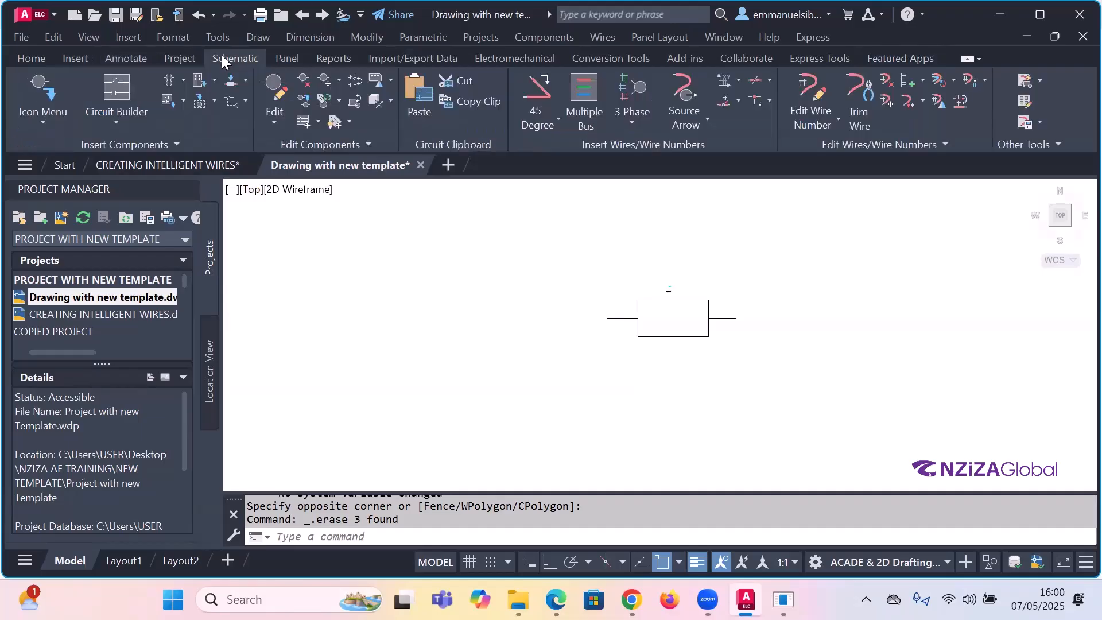
pyautogui.scroll(-3, 667, 301)
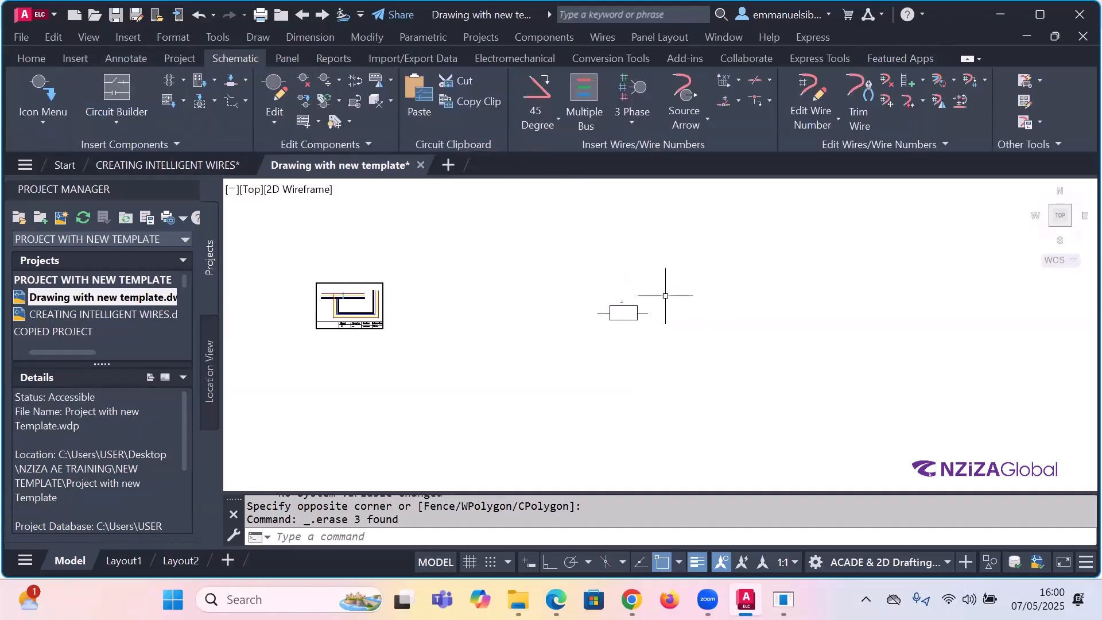
pyautogui.click(1027, 105)
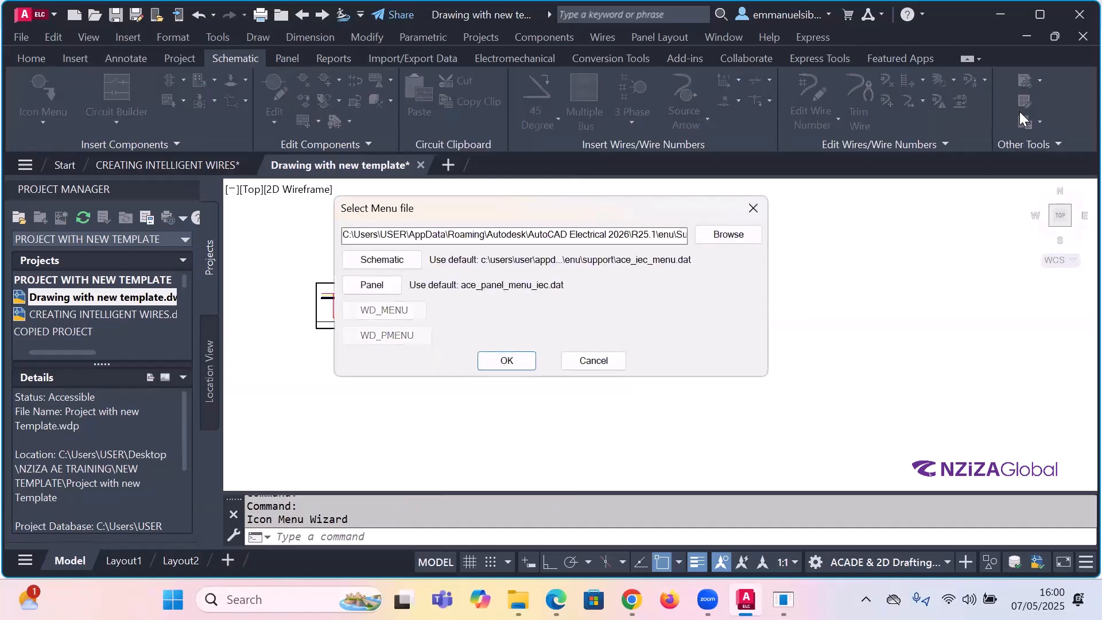
pyautogui.click(381, 263)
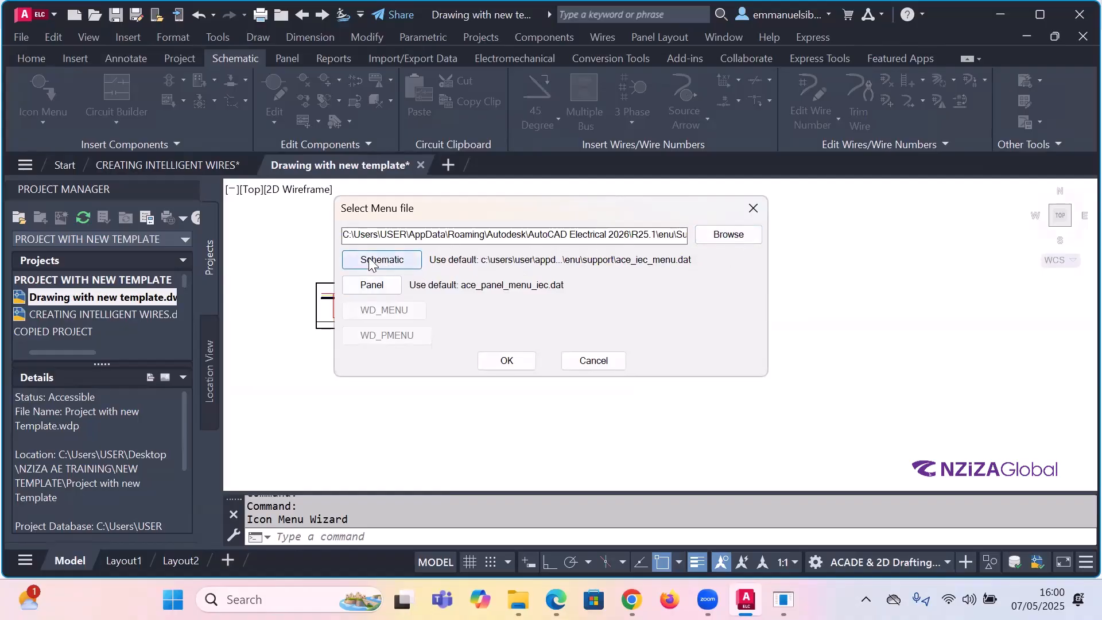
pyautogui.click(500, 360)
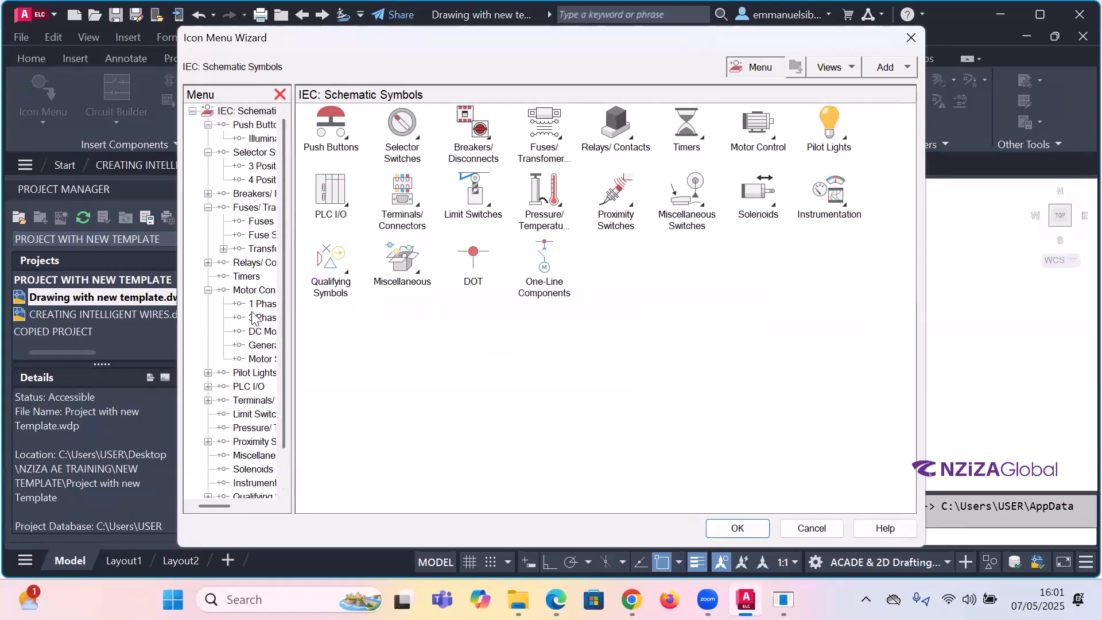
# - Start adding a component icon to the Fuses/Transformers/Reactors submenu, taking its image file name from the fuse block in the drawing
pyautogui.scroll(-1, 254, 348)
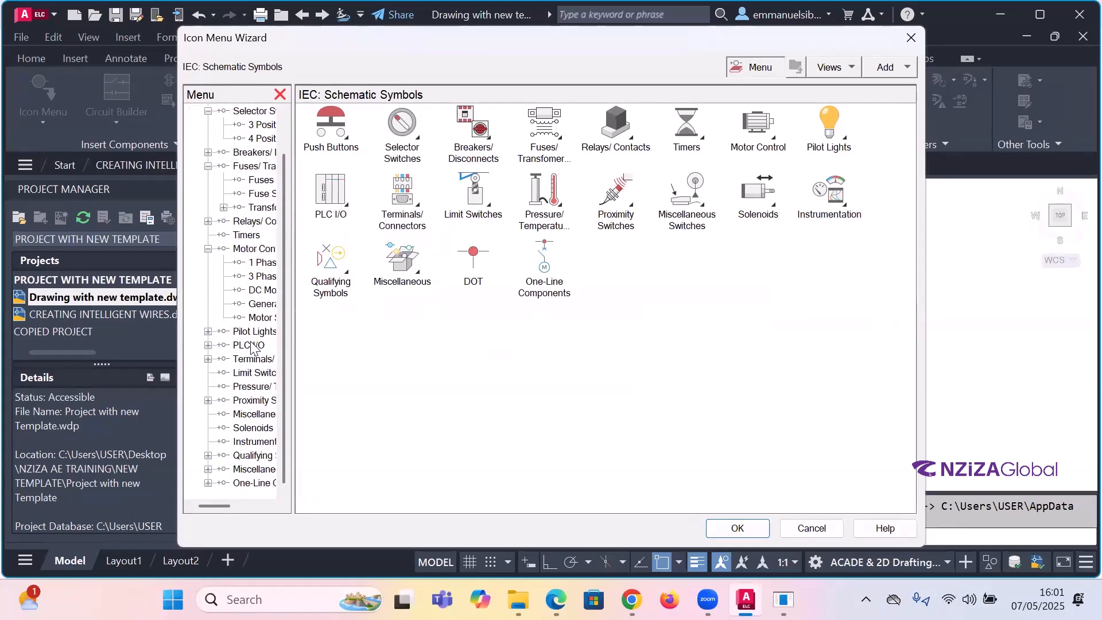
pyautogui.scroll(1, 253, 347)
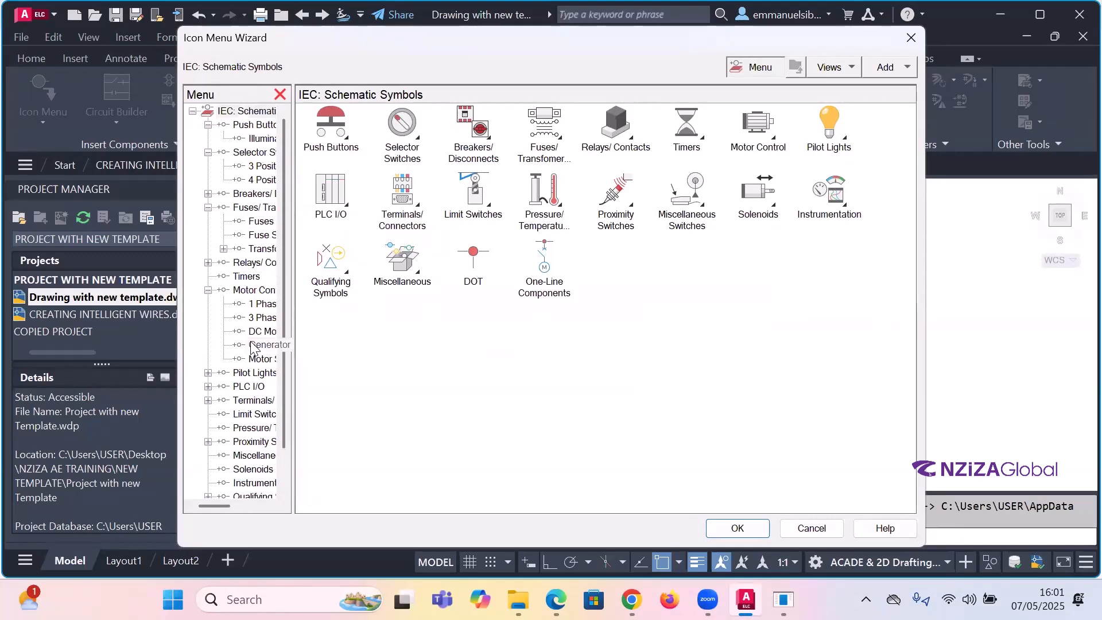
pyautogui.click(208, 208)
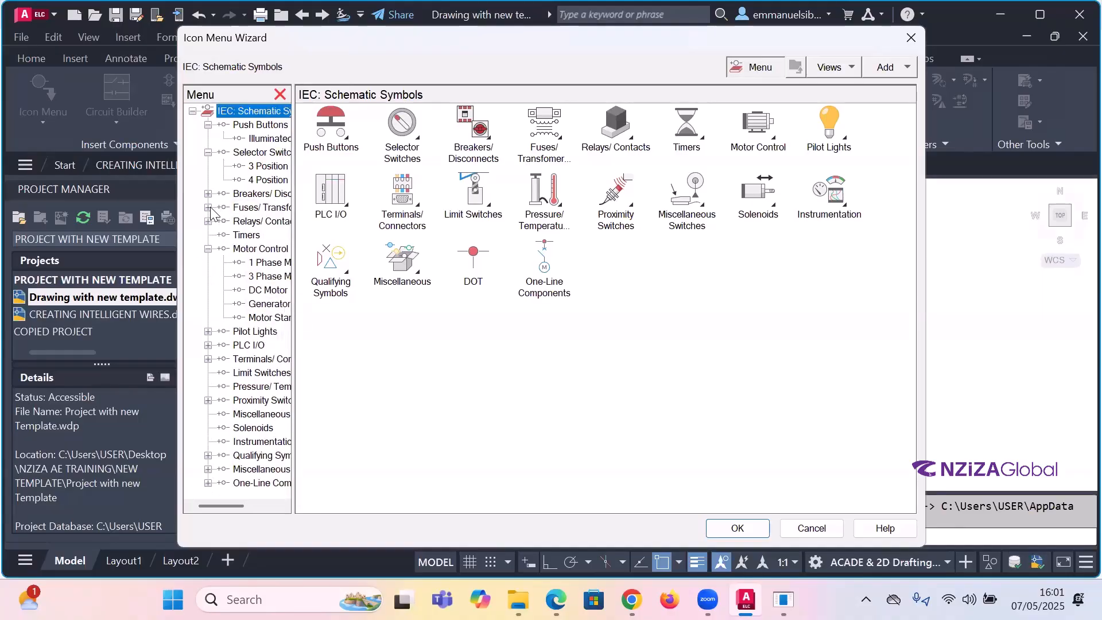
pyautogui.click(256, 209)
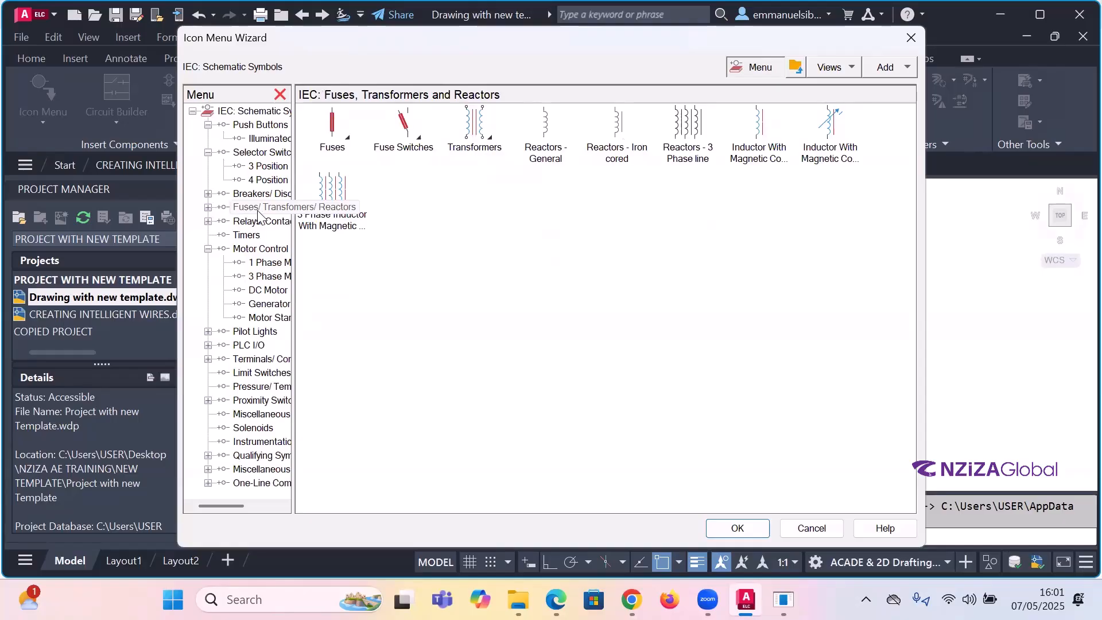
pyautogui.click(888, 69)
pyautogui.click(912, 91)
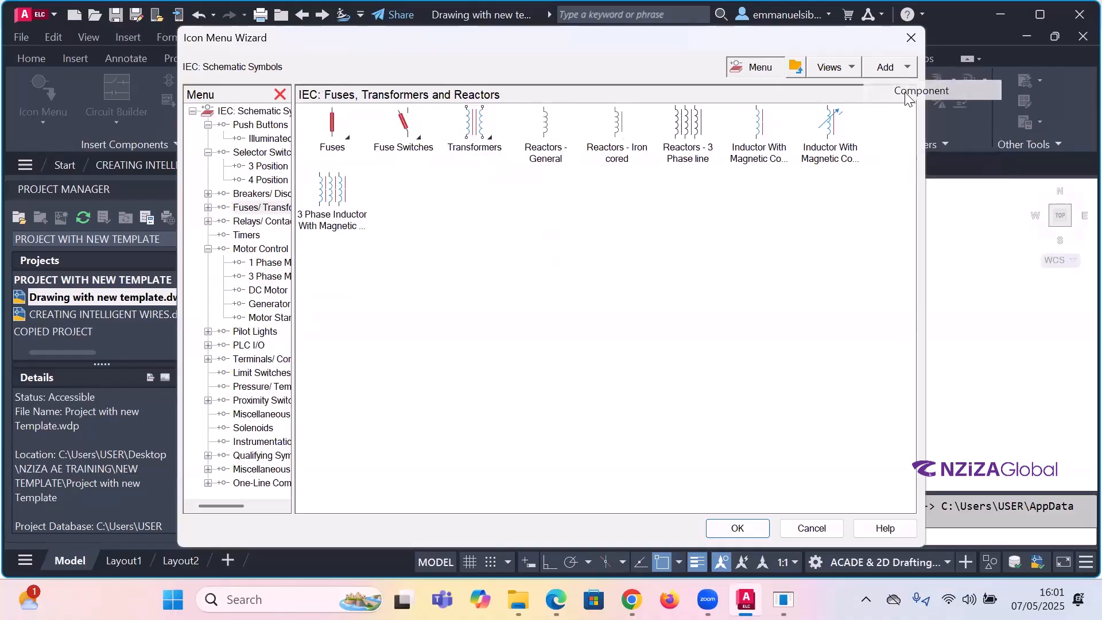
pyautogui.click(749, 269)
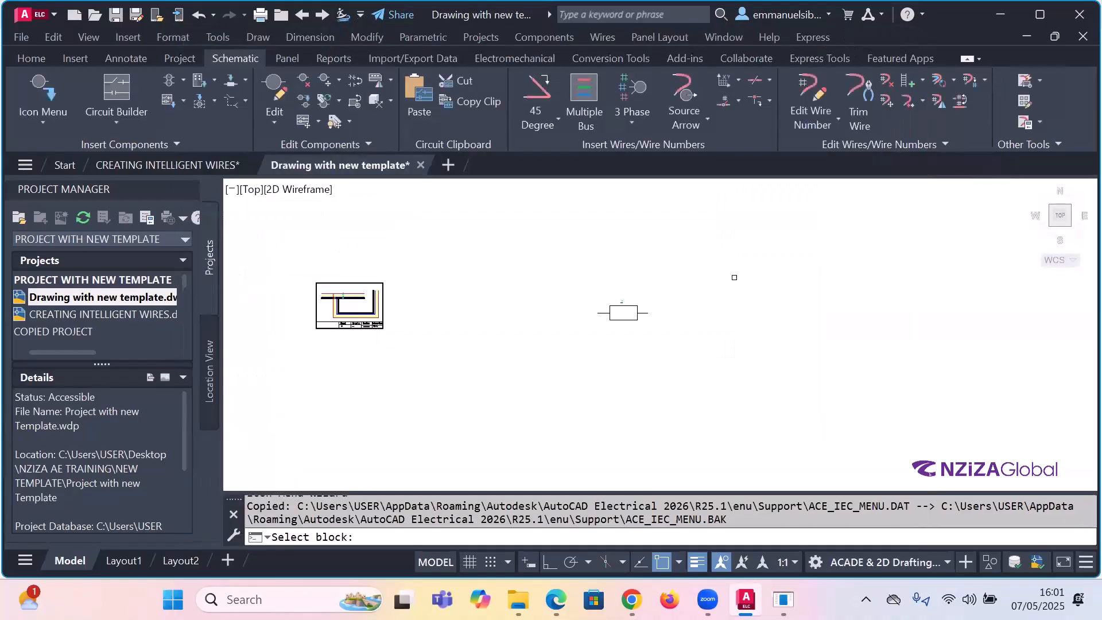
pyautogui.click(614, 318)
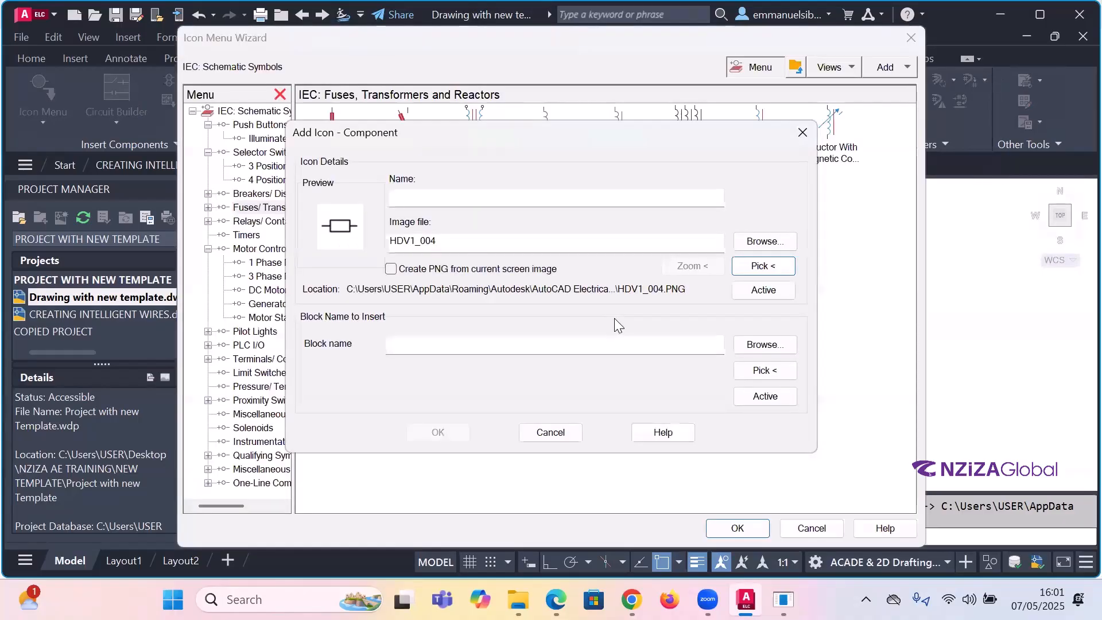
# - Set the block name to HDV1_004, name the icon Test Fuse 2, and save the icon menu
pyautogui.moveTo(460, 244); pyautogui.dragTo(332, 252)
pyautogui.hotkey('ctrl', 'c')
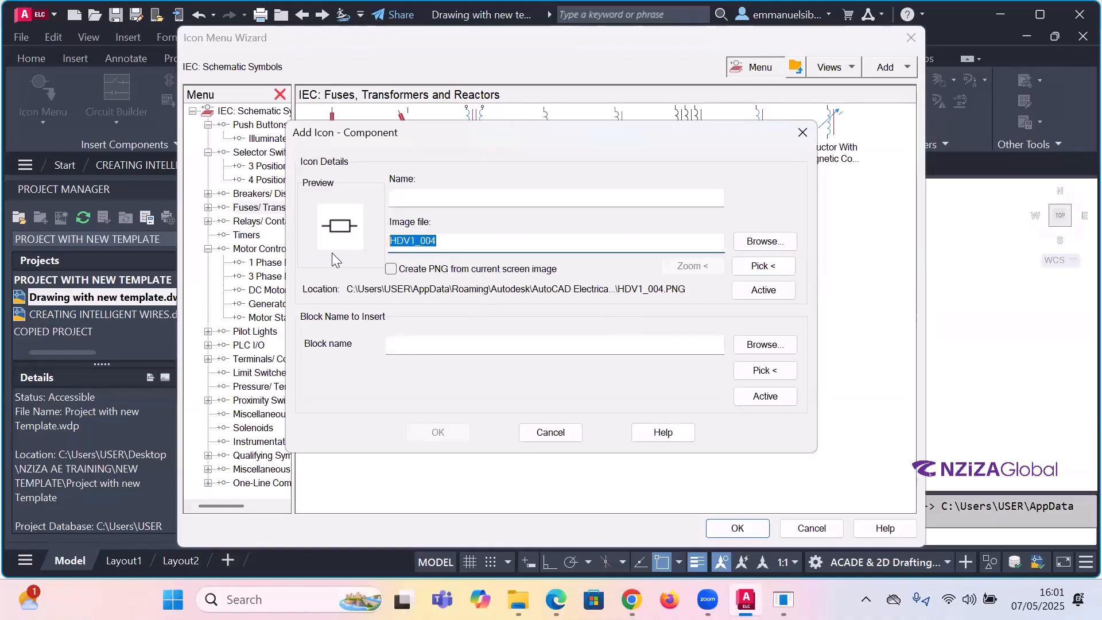
pyautogui.click(453, 343)
pyautogui.hotkey('ctrl', 'v')
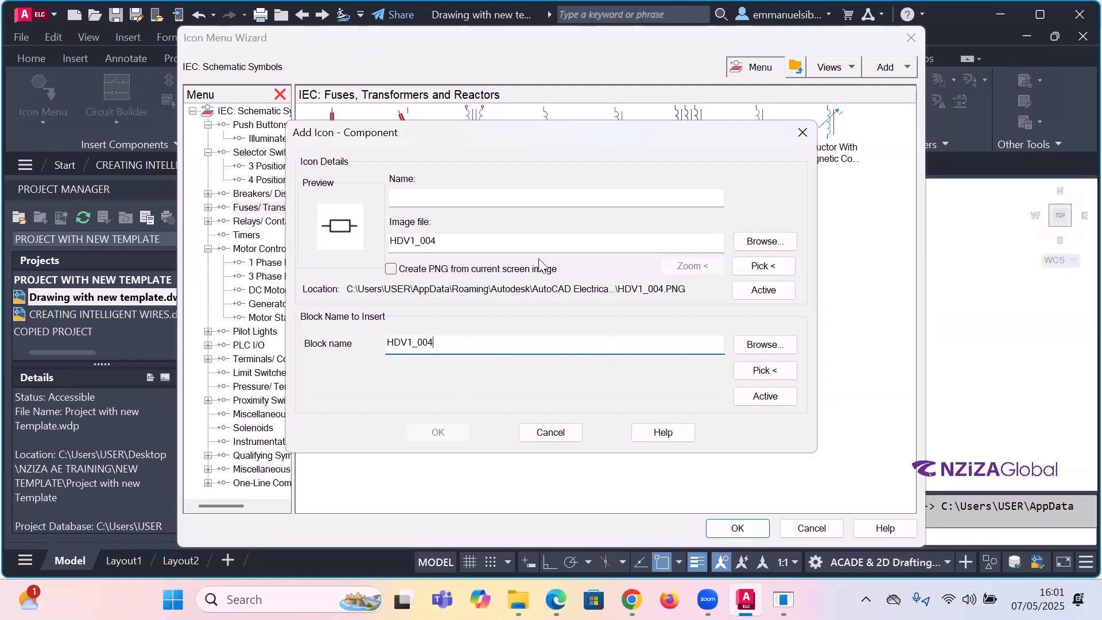
pyautogui.click(498, 199)
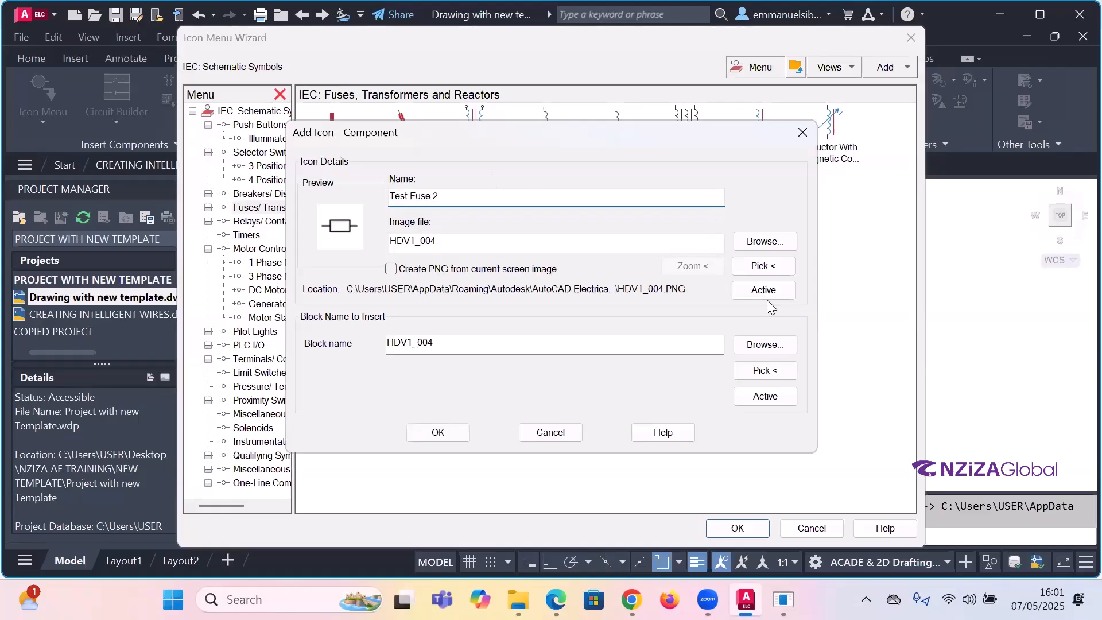
pyautogui.click(449, 431)
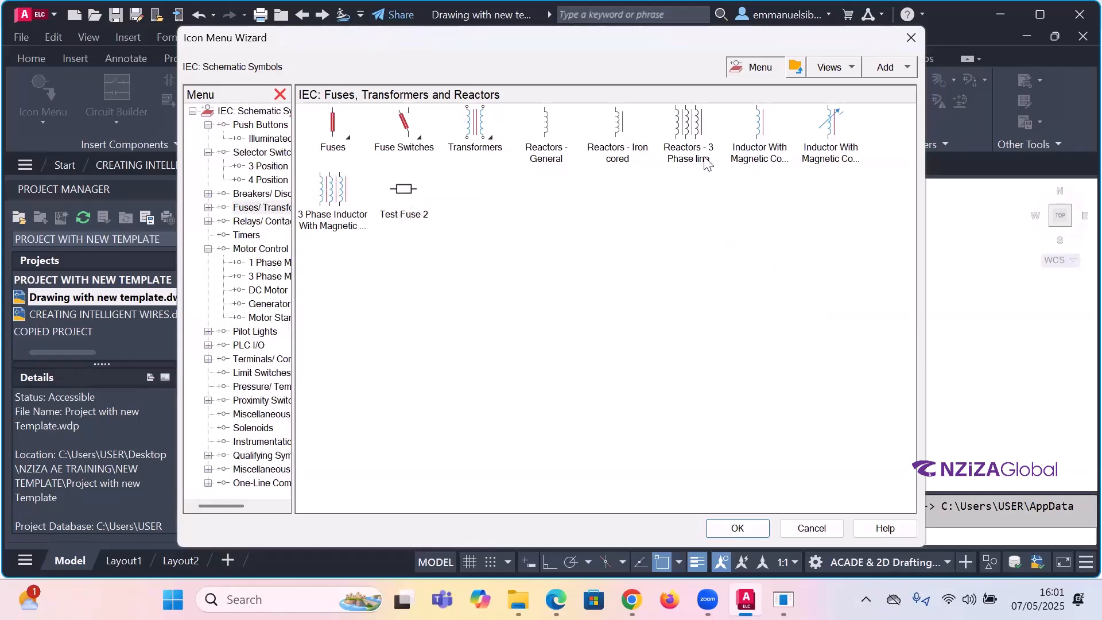
pyautogui.press('Return')
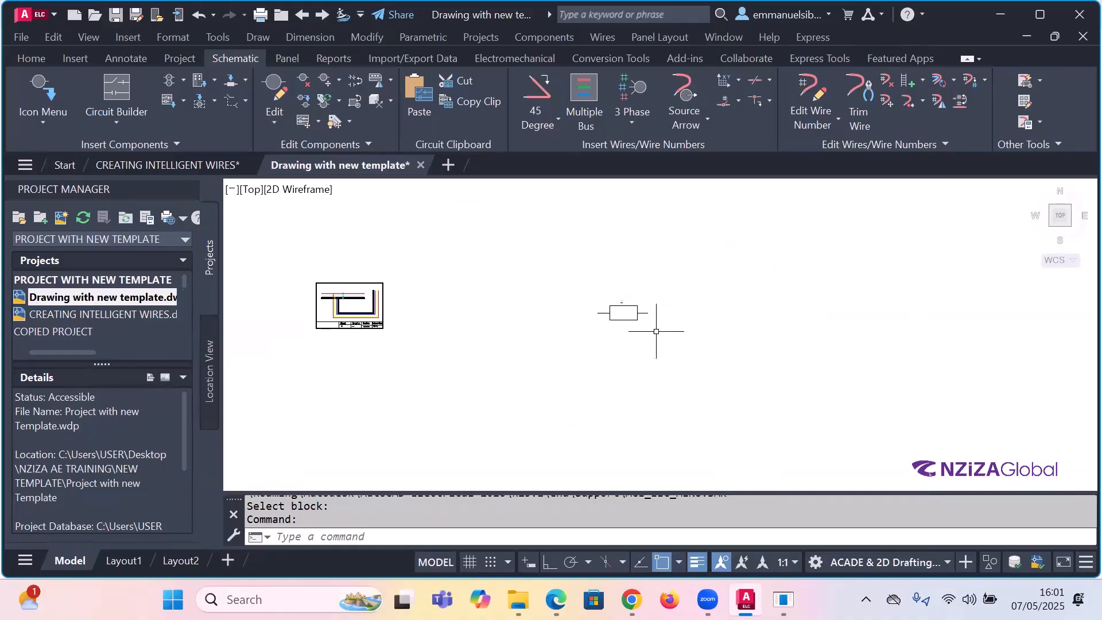
# - Check the Fuses/Transformers/Reactors category of the component insertion menu for the Test Fuse 2 icon, leaving without inserting anything
pyautogui.click(44, 87)
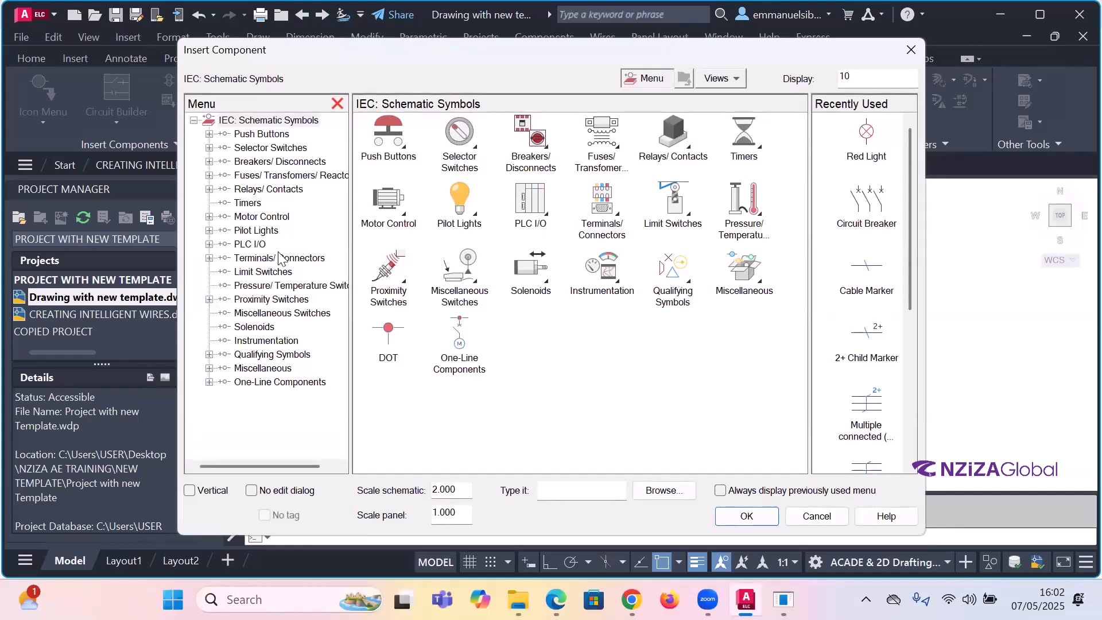
pyautogui.click(275, 175)
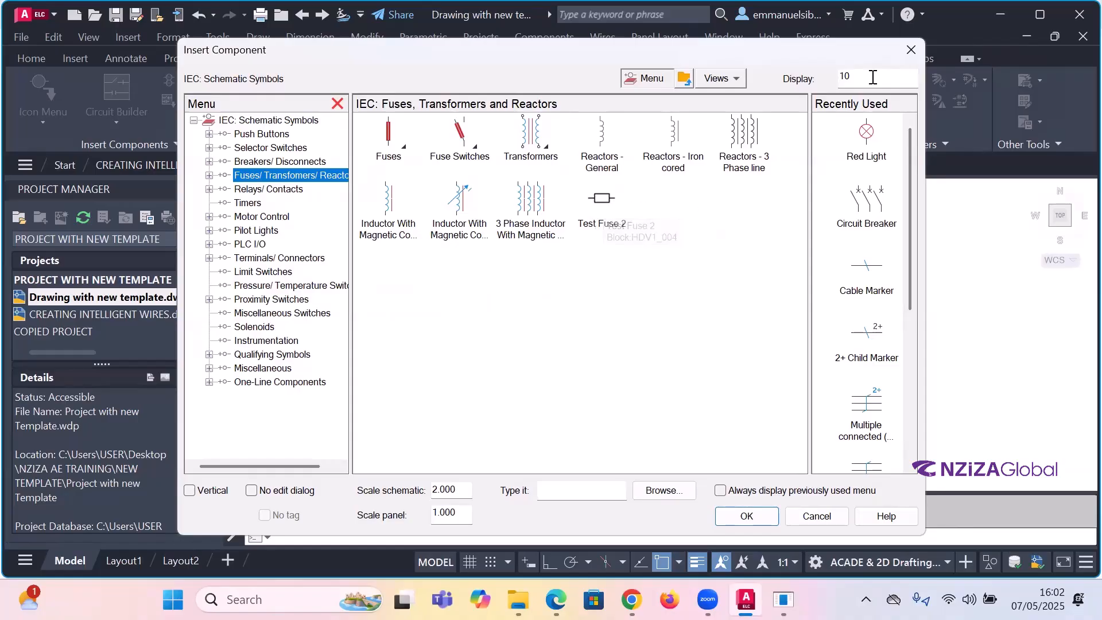
pyautogui.click(817, 517)
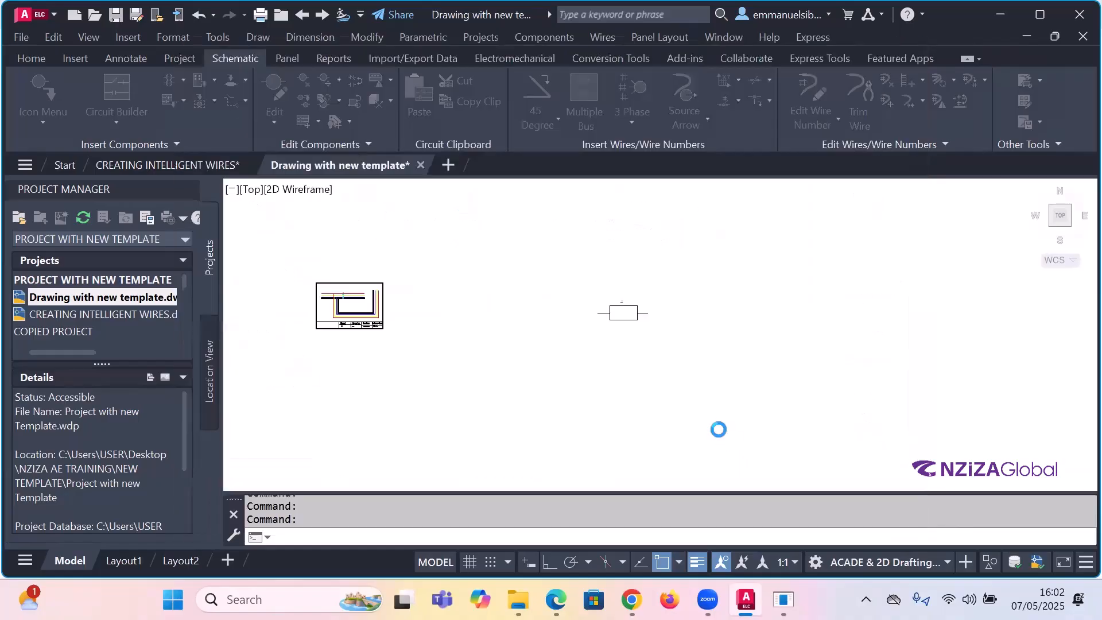
# - Delete the existing fuse component outside the title block frame
pyautogui.click(700, 403)
pyautogui.click(562, 272)
pyautogui.press('Delete')
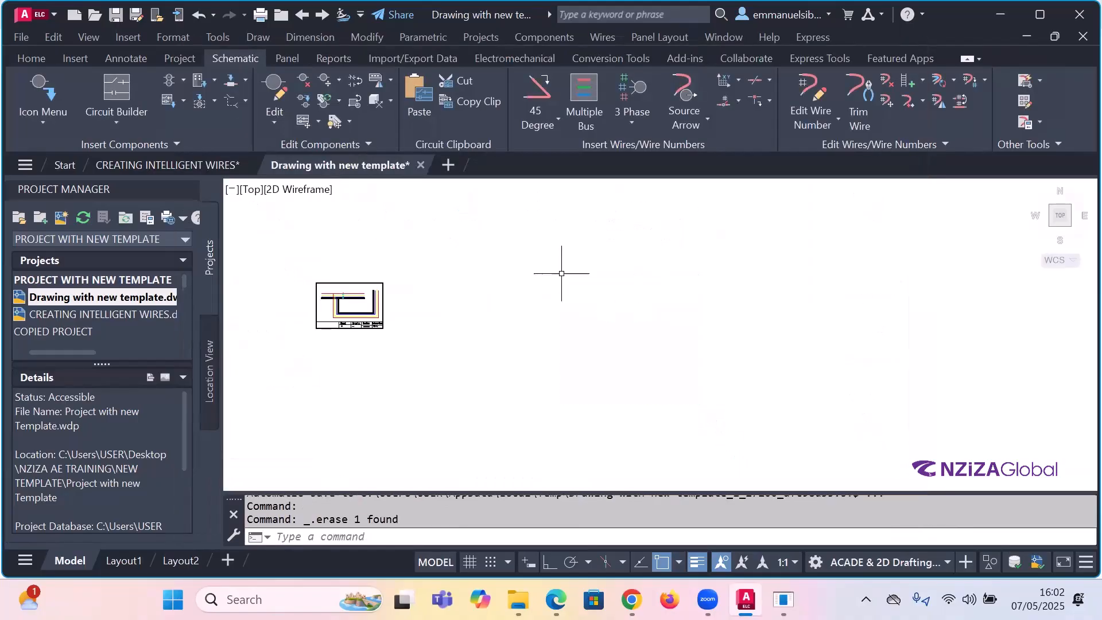
# - Insert the Test Fuse 2 component from the Fuses/Transformers/Reactors category into the empty area beside the title block frame
pyautogui.click(52, 121)
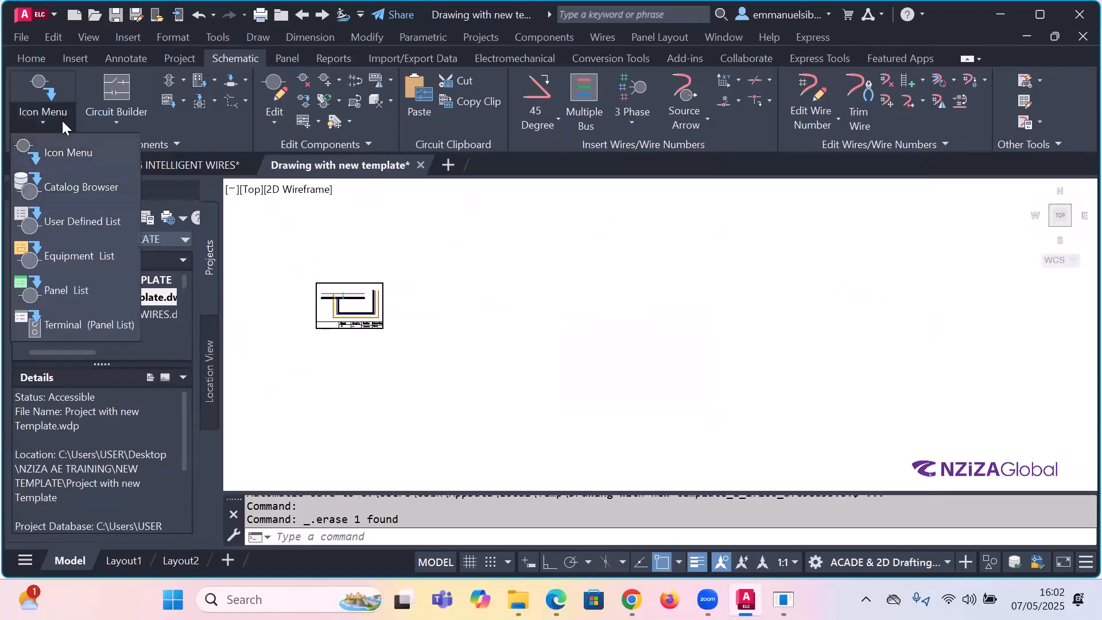
pyautogui.click(67, 145)
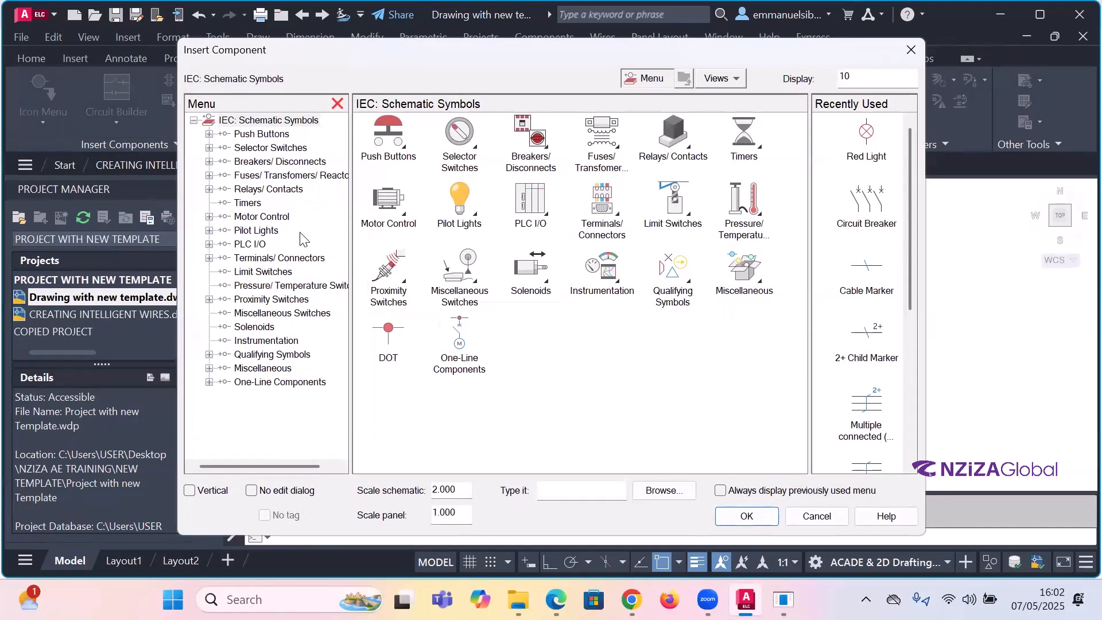
pyautogui.click(262, 176)
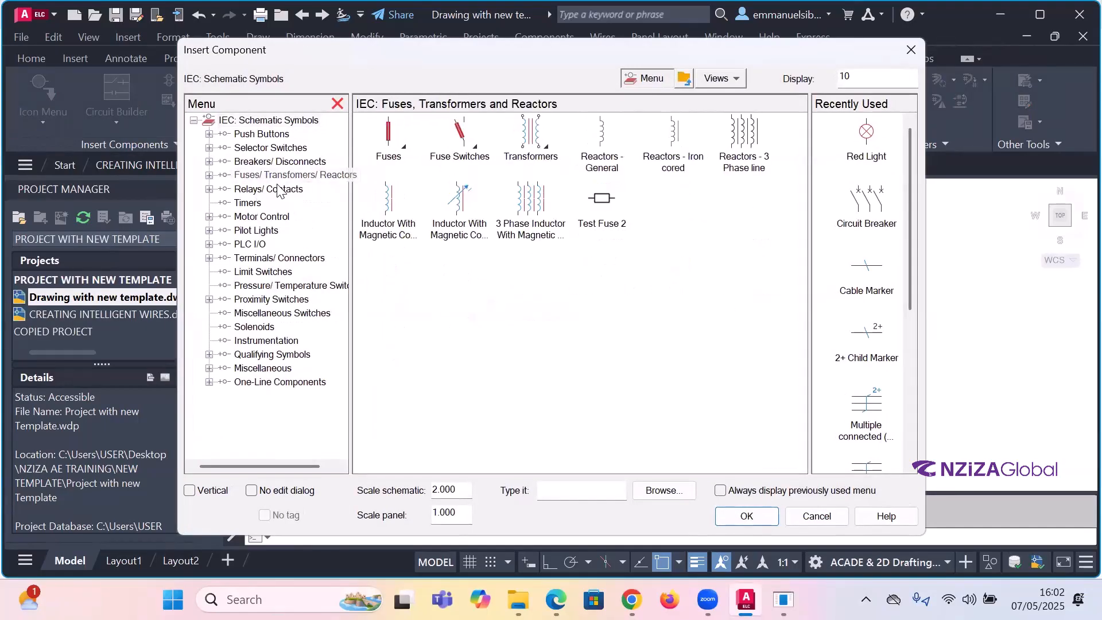
pyautogui.click(601, 207)
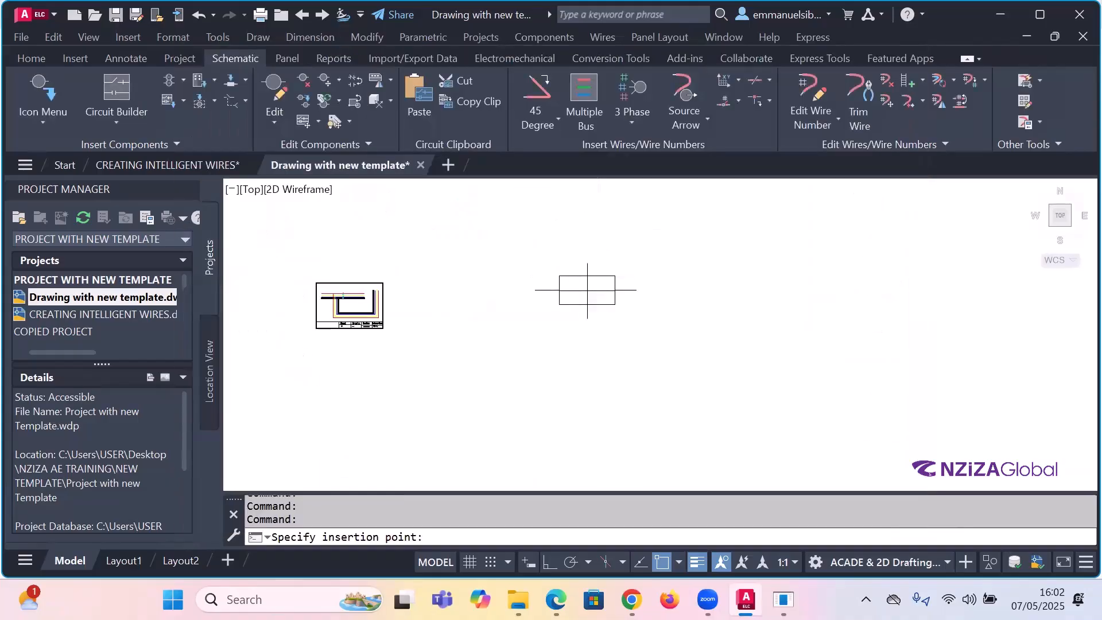
pyautogui.click(587, 290)
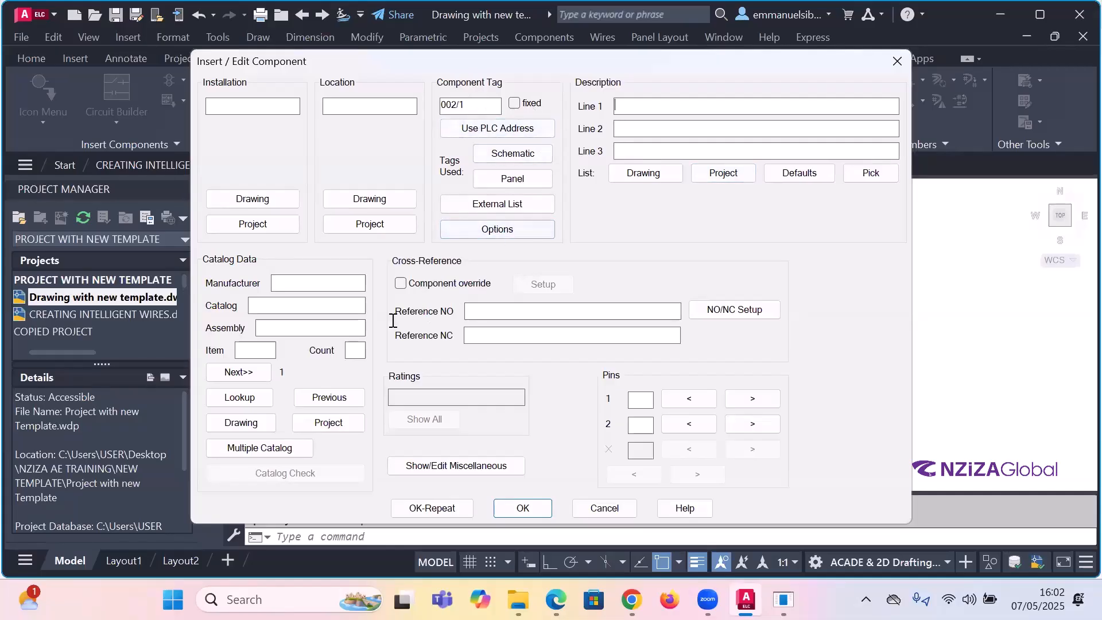
# - Look up catalog data for the inserted fuse by searching all catalog categories, and list the parts in the FU table
pyautogui.click(247, 398)
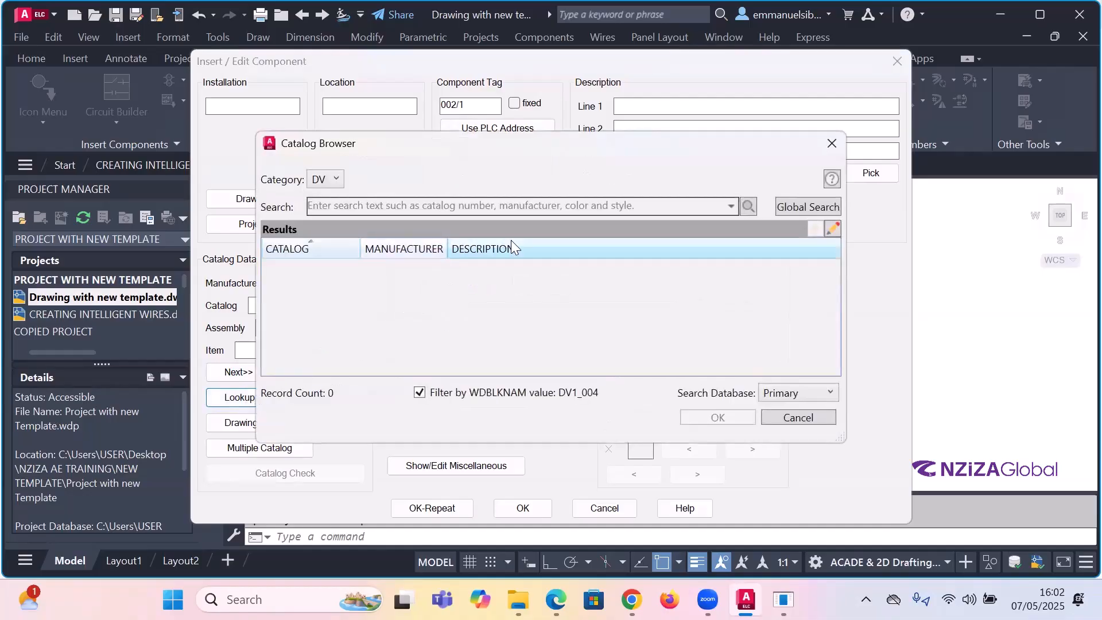
pyautogui.click(511, 248)
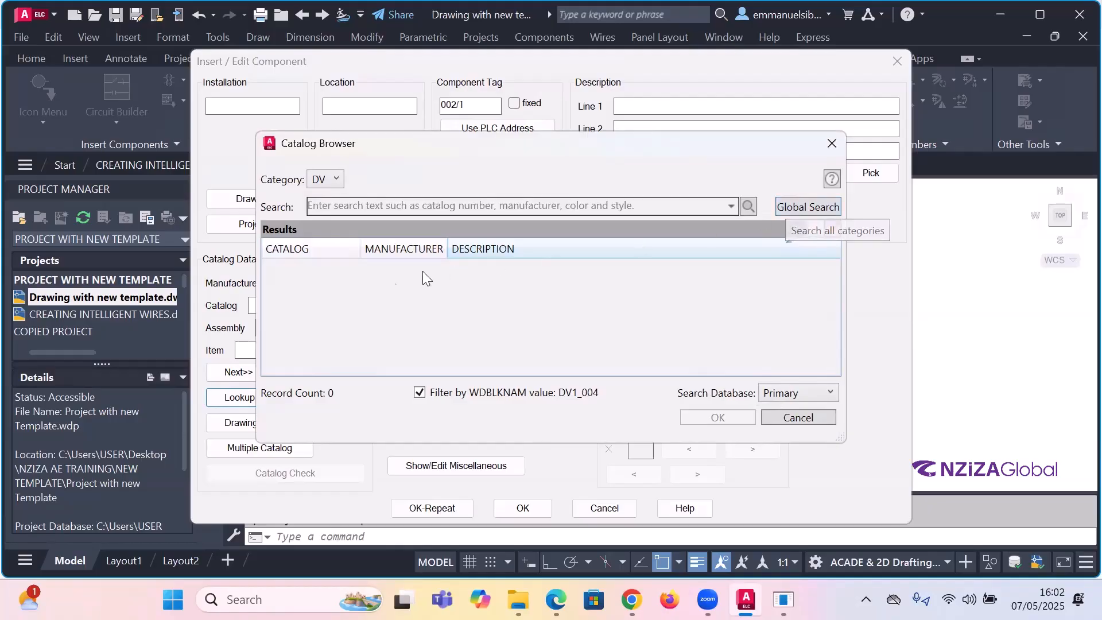
pyautogui.click(790, 208)
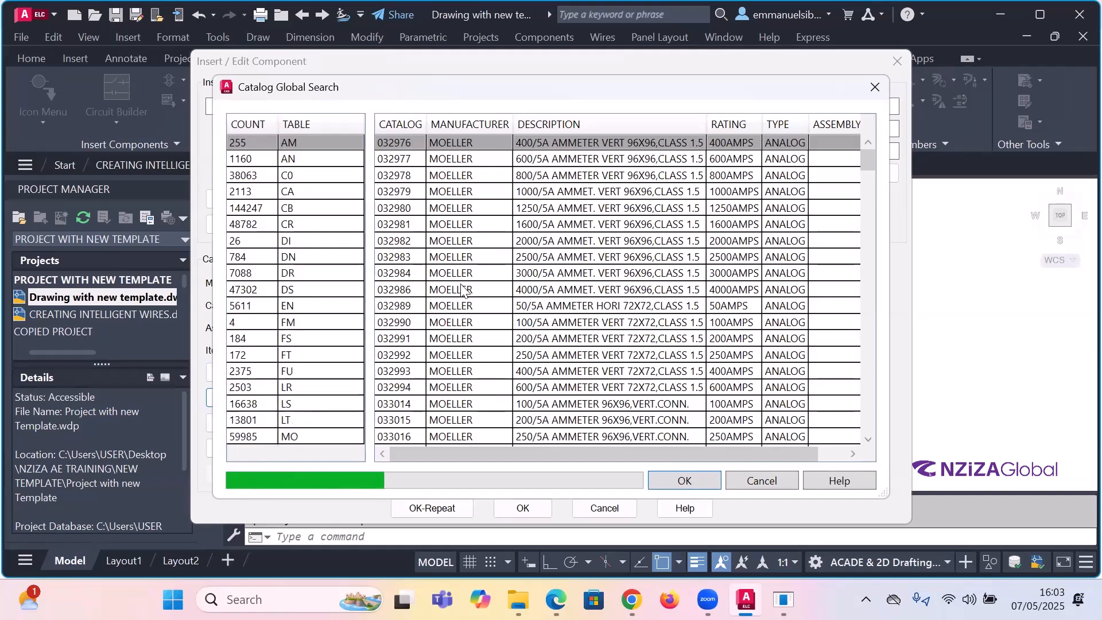
pyautogui.scroll(-2, 464, 290)
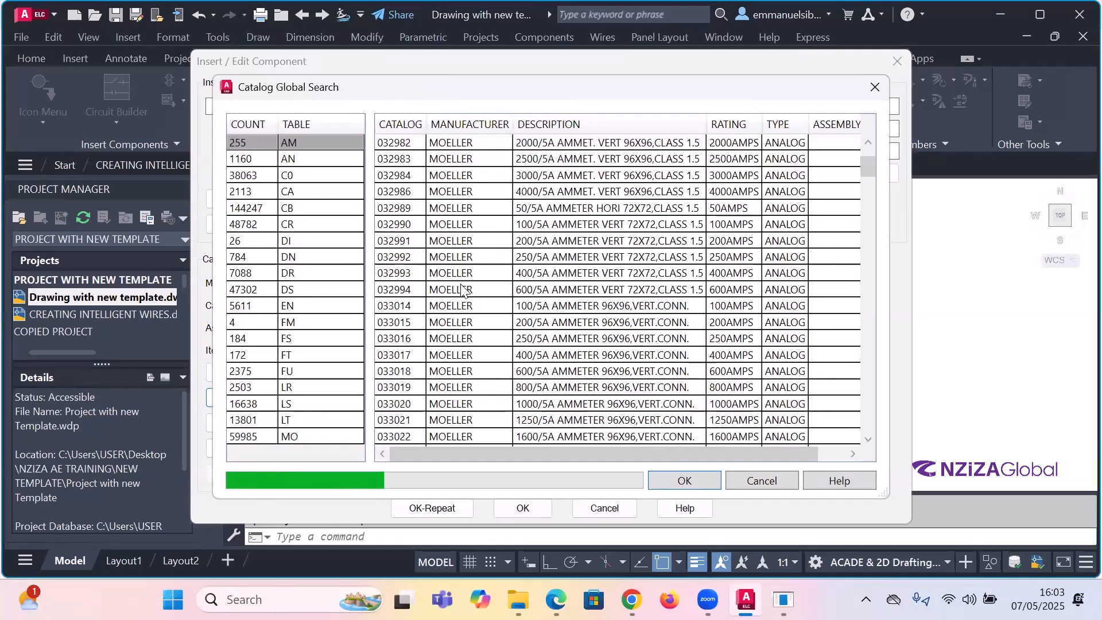
pyautogui.click(295, 371)
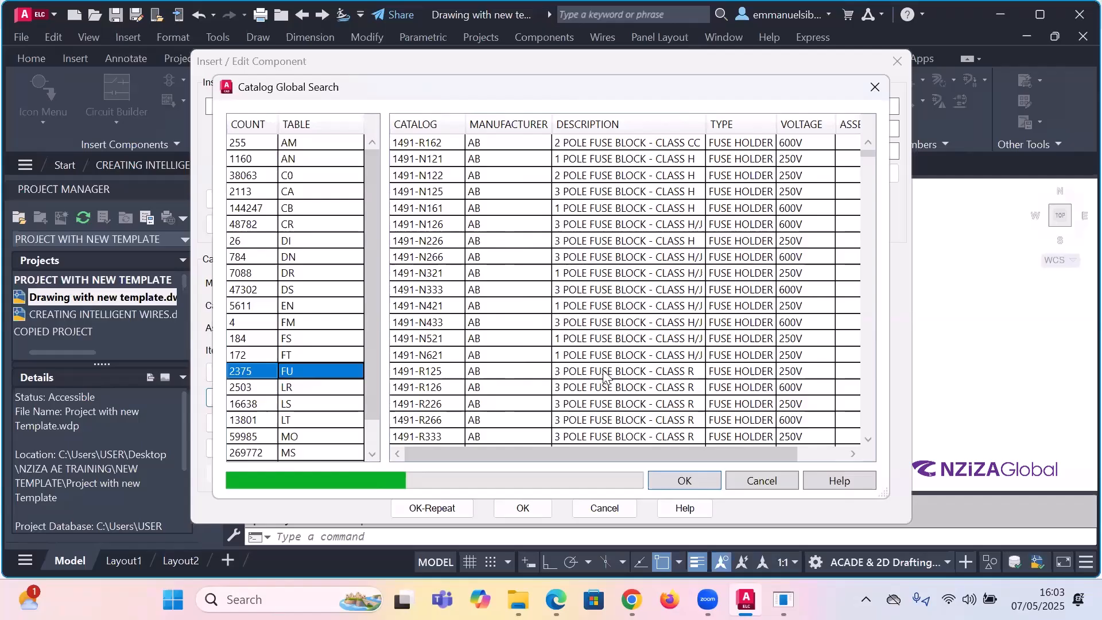
pyautogui.moveTo(804, 458); pyautogui.dragTo(901, 462)
pyautogui.moveTo(799, 451); pyautogui.dragTo(643, 450)
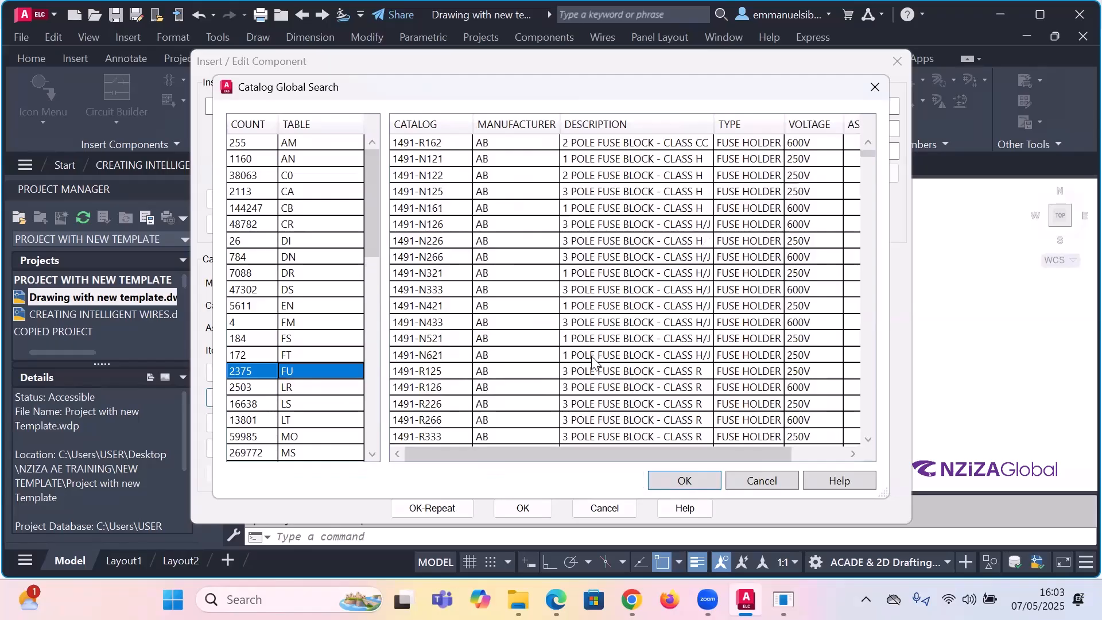
# - Assign AB catalog number 1491-N126, the 600V 3 pole class H/J fuse block, to the component and map the symbol to it
pyautogui.click(618, 226)
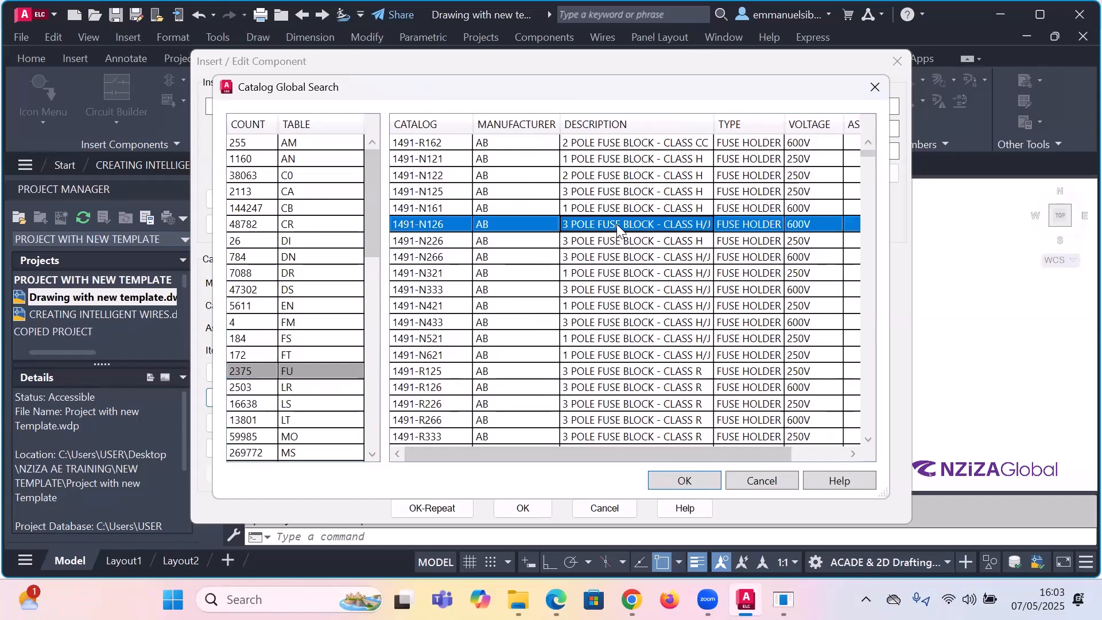
pyautogui.click(682, 474)
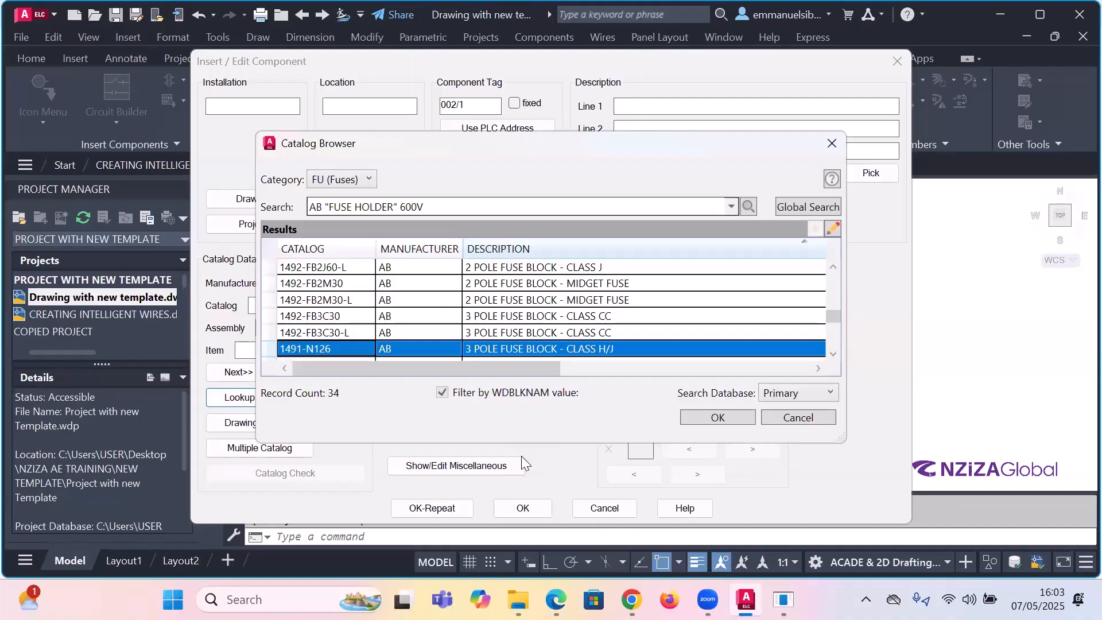
pyautogui.click(711, 421)
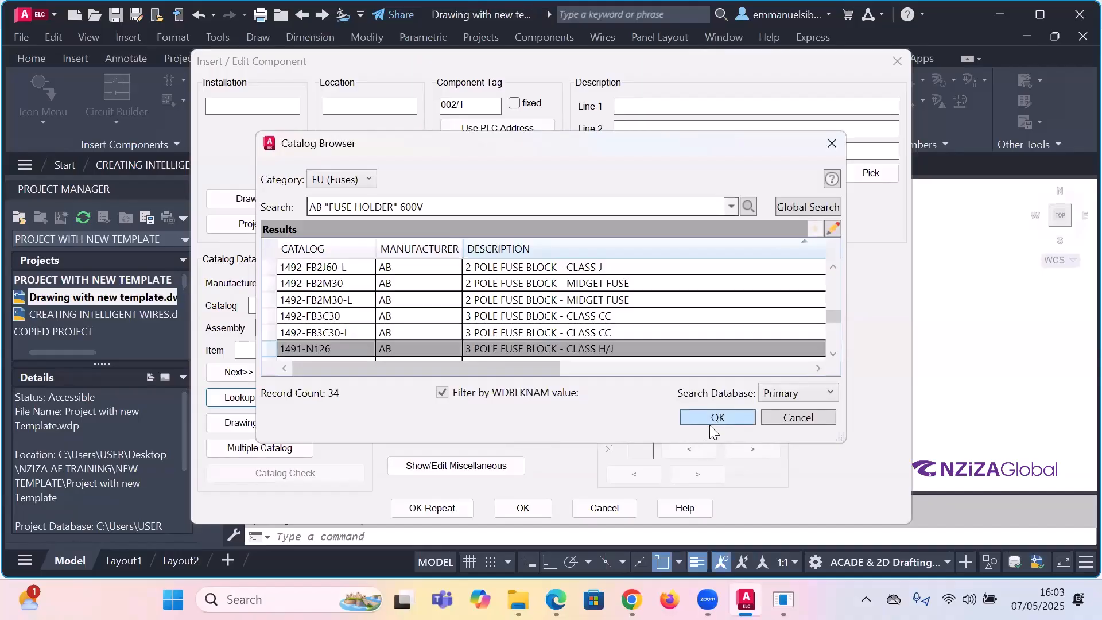
pyautogui.press('Return')
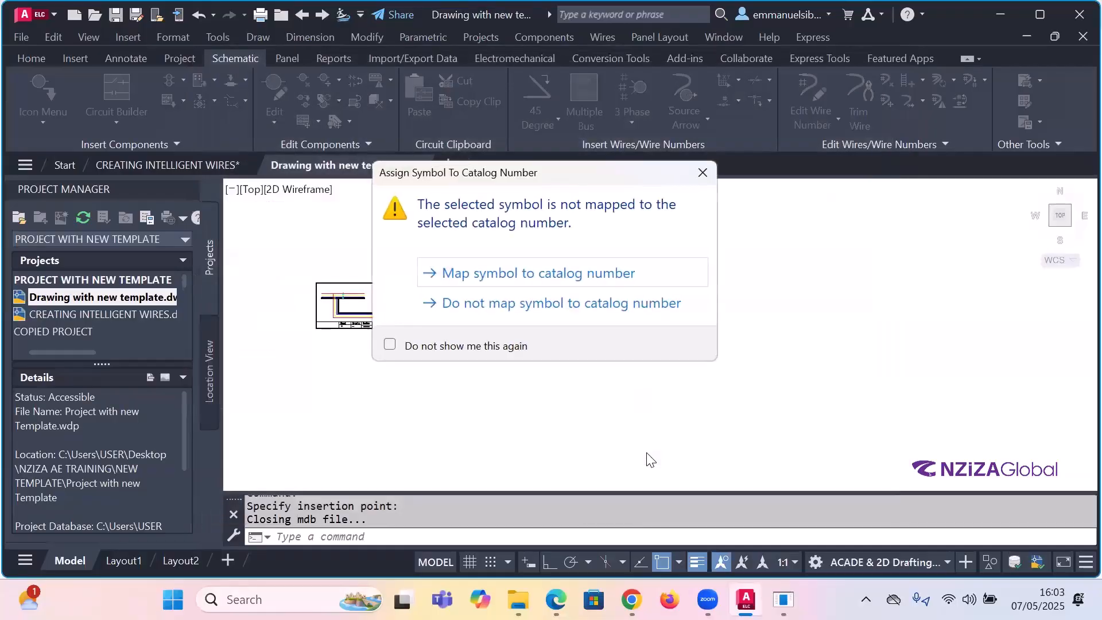
pyautogui.click(549, 281)
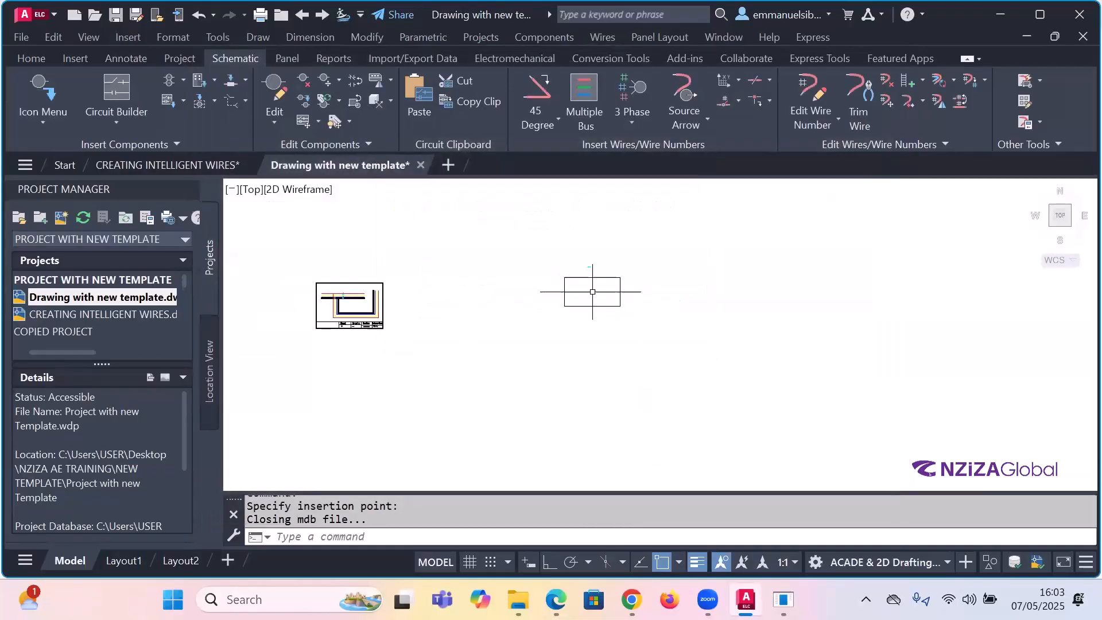
# - Examine the inserted fuse symbol and the component tag above it up close, leaving the component unedited
pyautogui.scroll(8, 577, 283)
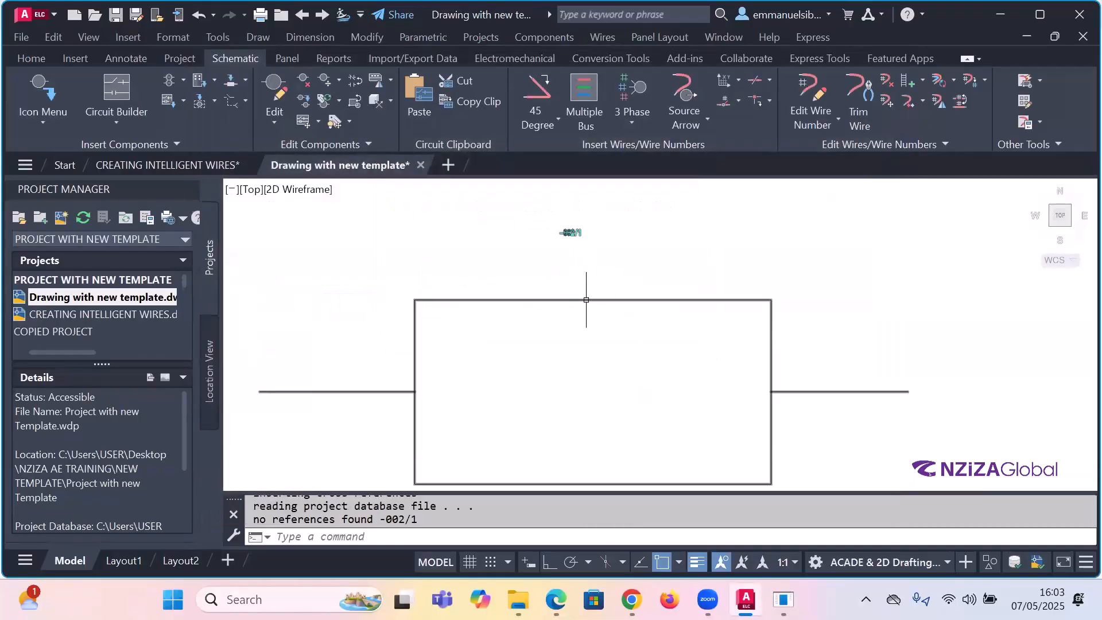
pyautogui.rightClick(586, 300)
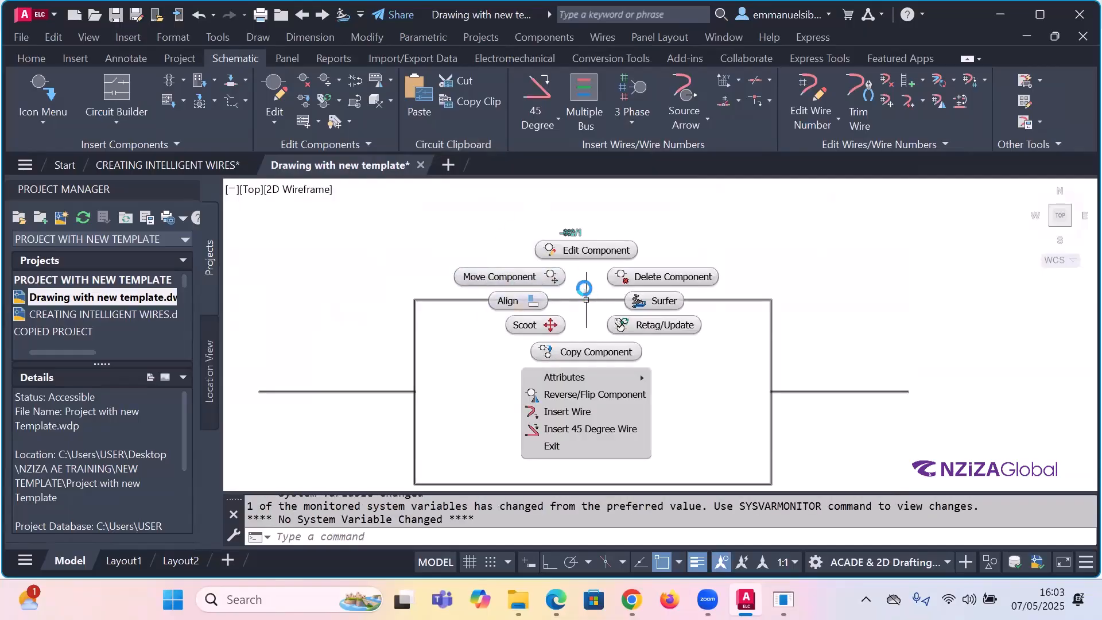
pyautogui.press('Escape')
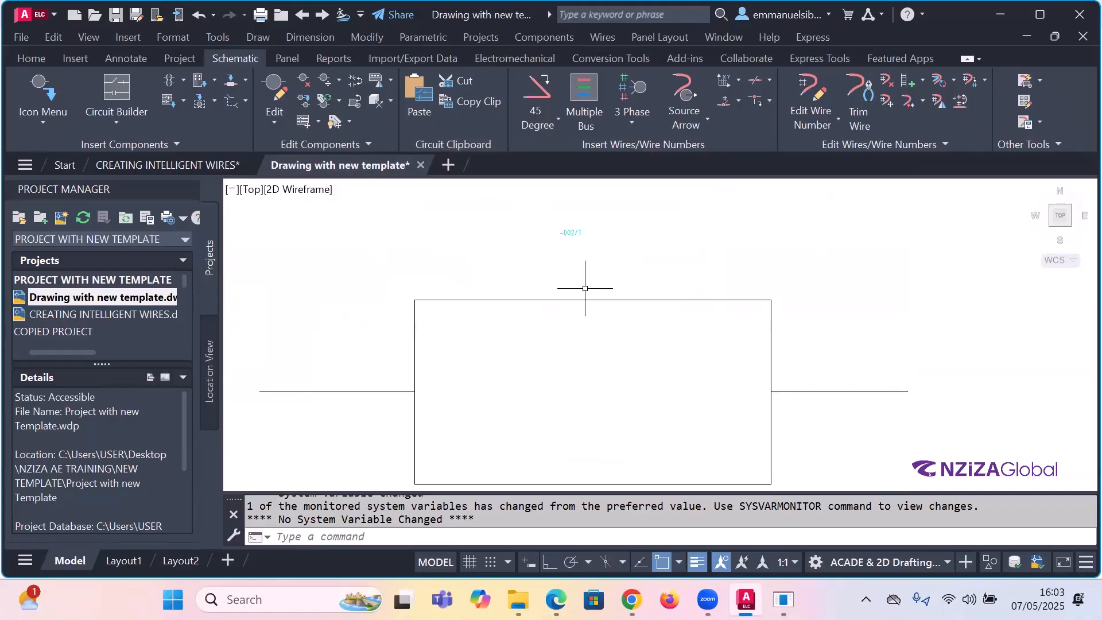
pyautogui.scroll(-6, 678, 272)
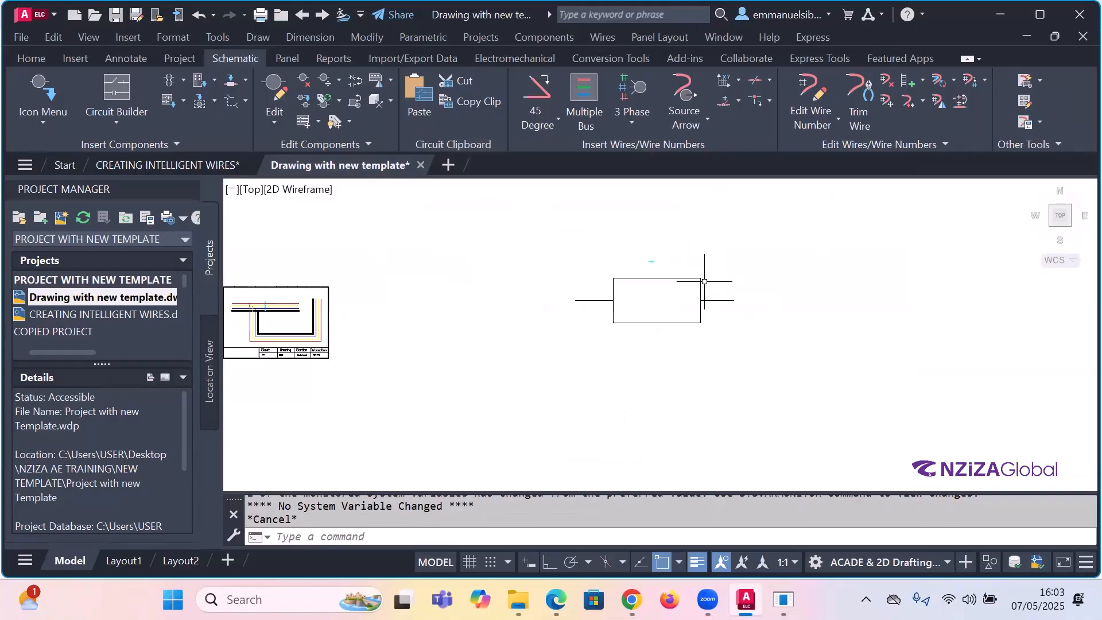
pyautogui.scroll(2, 695, 292)
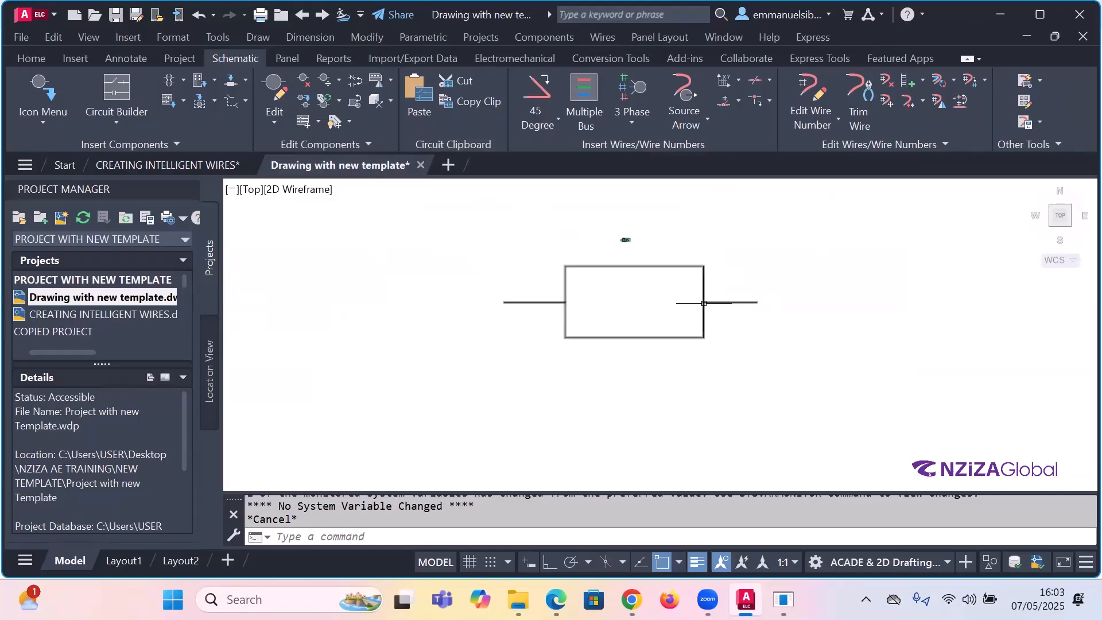
pyautogui.scroll(-2, 656, 341)
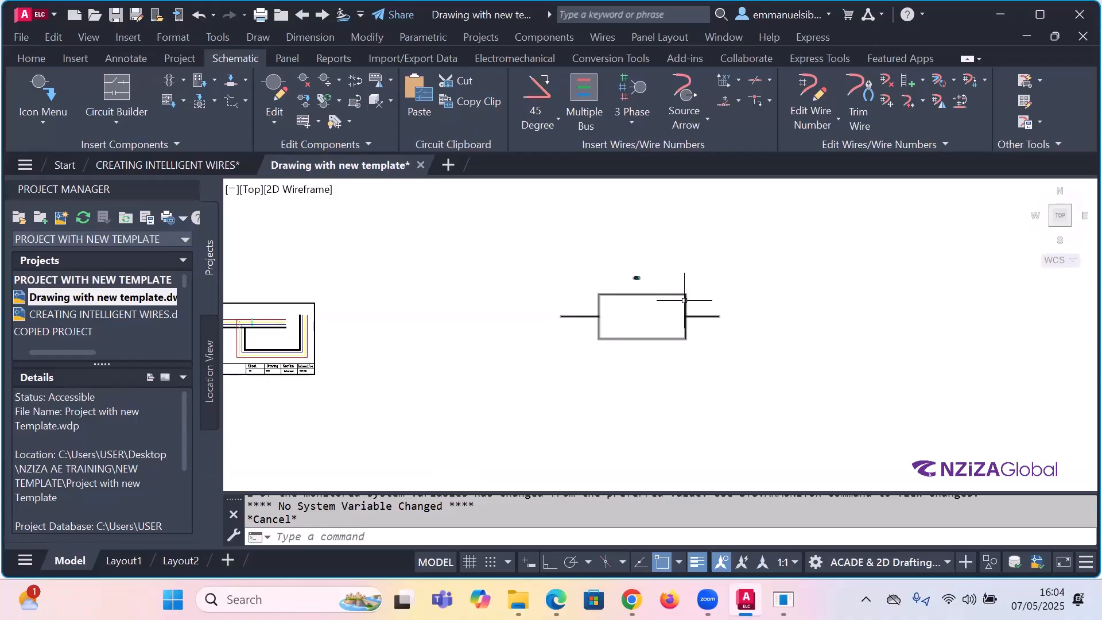
pyautogui.scroll(4, 645, 279)
pyautogui.scroll(2, 626, 273)
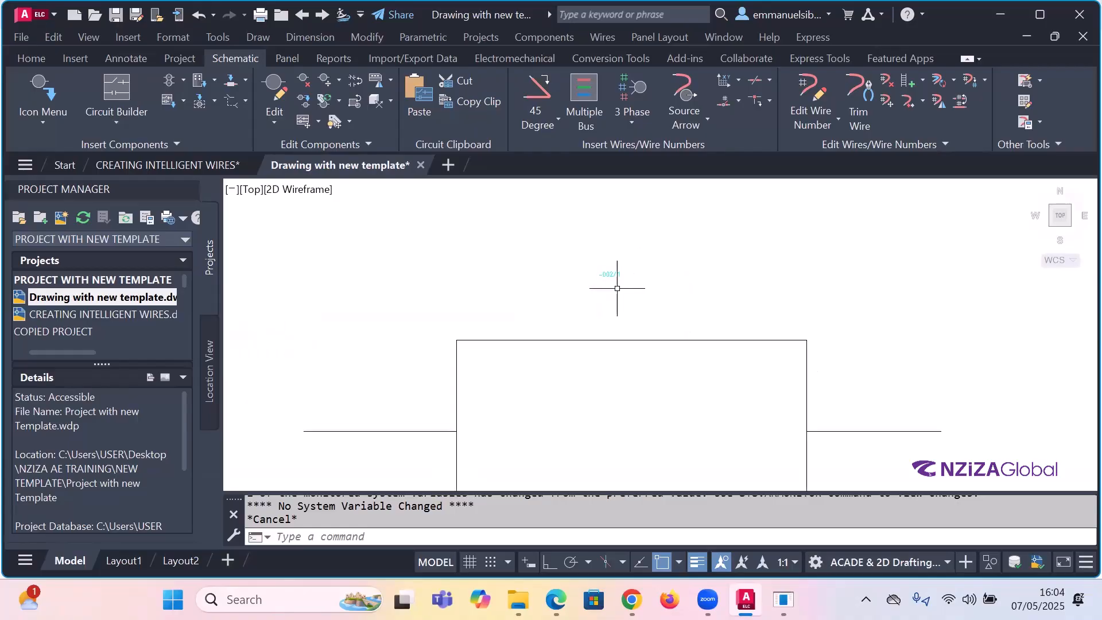
pyautogui.scroll(2, 612, 277)
pyautogui.scroll(-4, 617, 260)
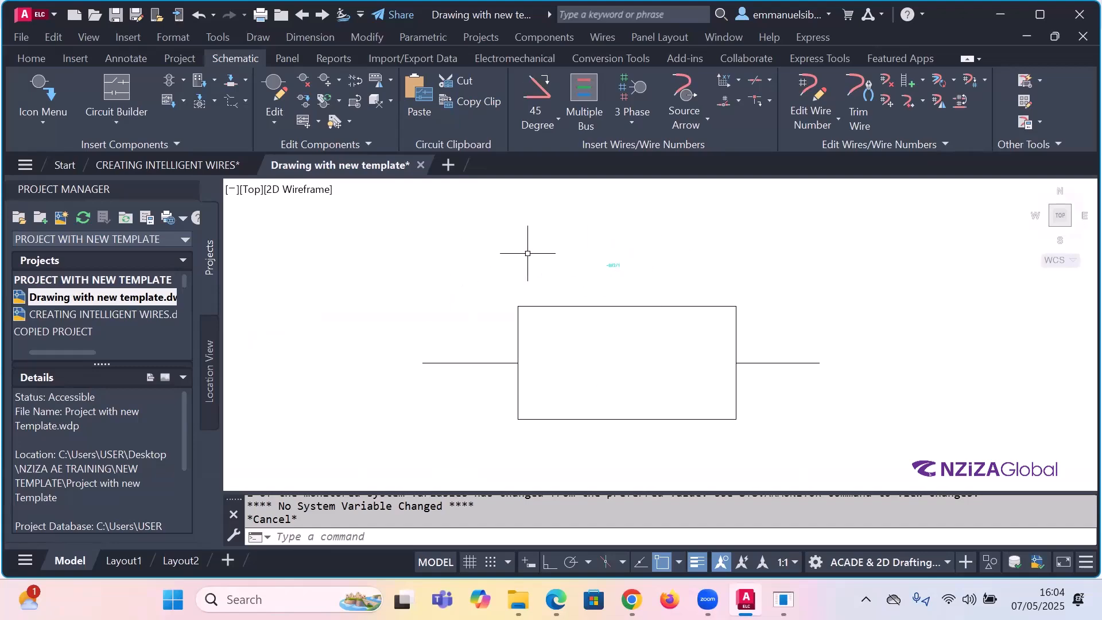
pyautogui.scroll(-2, 571, 259)
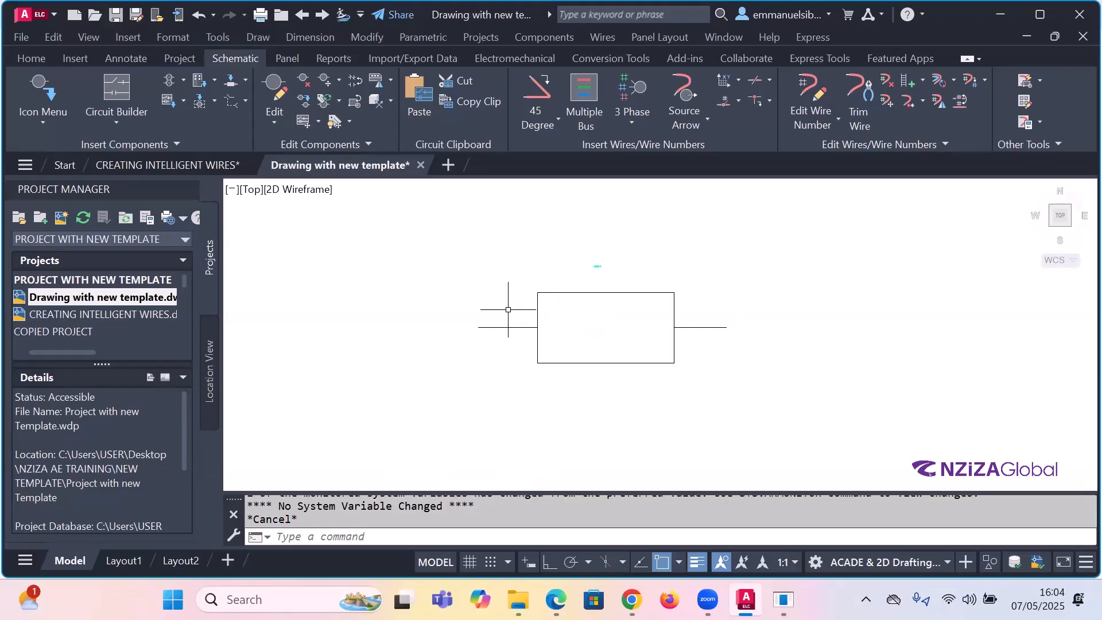
pyautogui.scroll(-2, 542, 319)
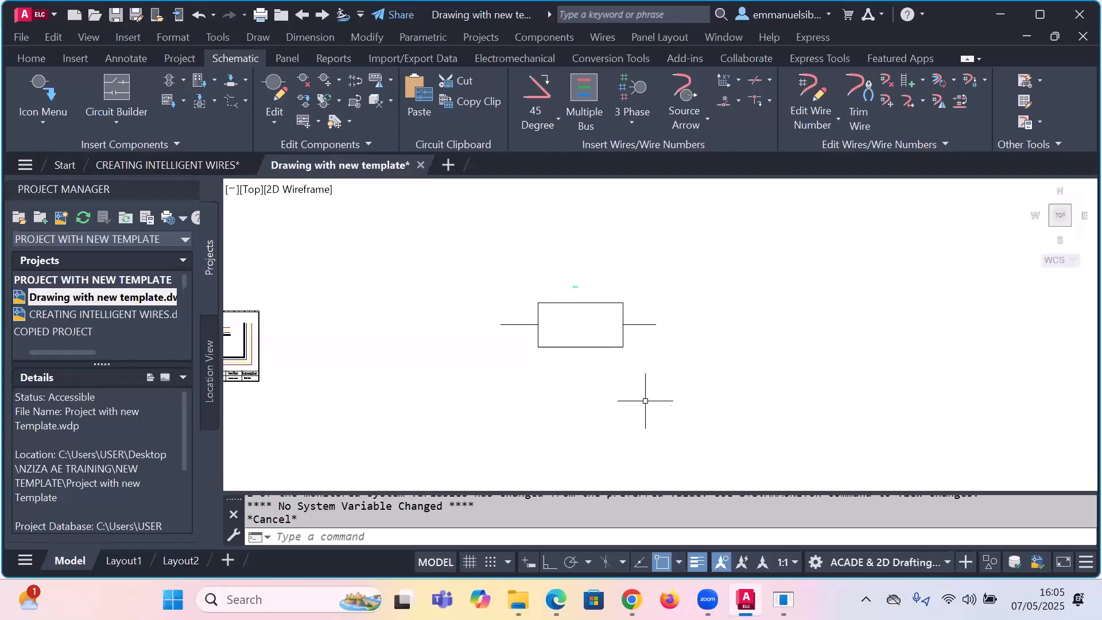
pyautogui.scroll(2, 571, 279)
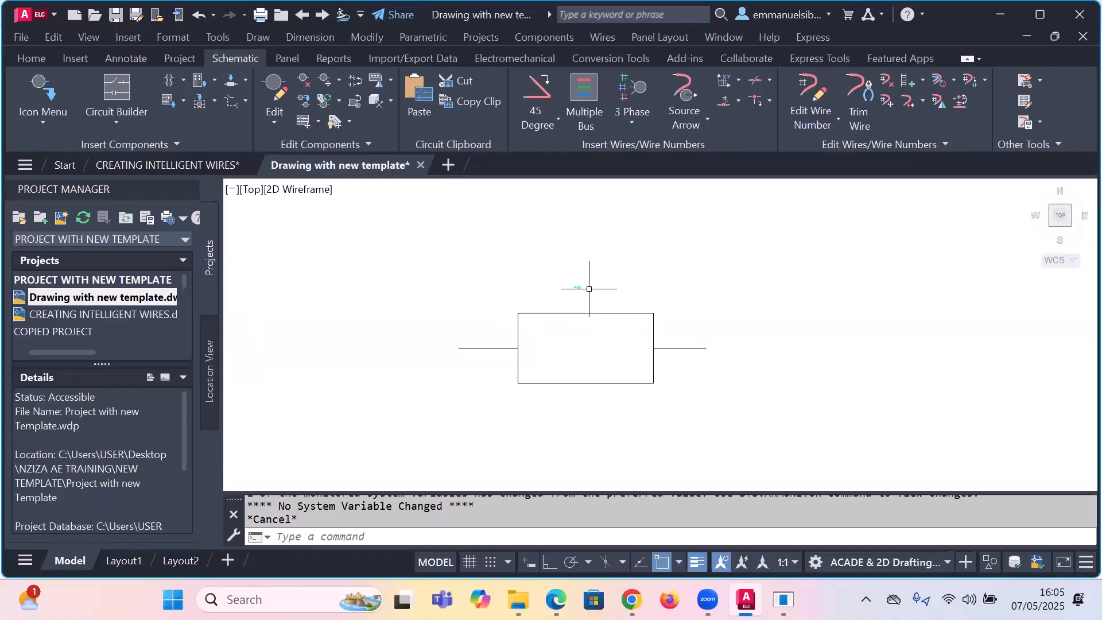
pyautogui.scroll(-2, 588, 282)
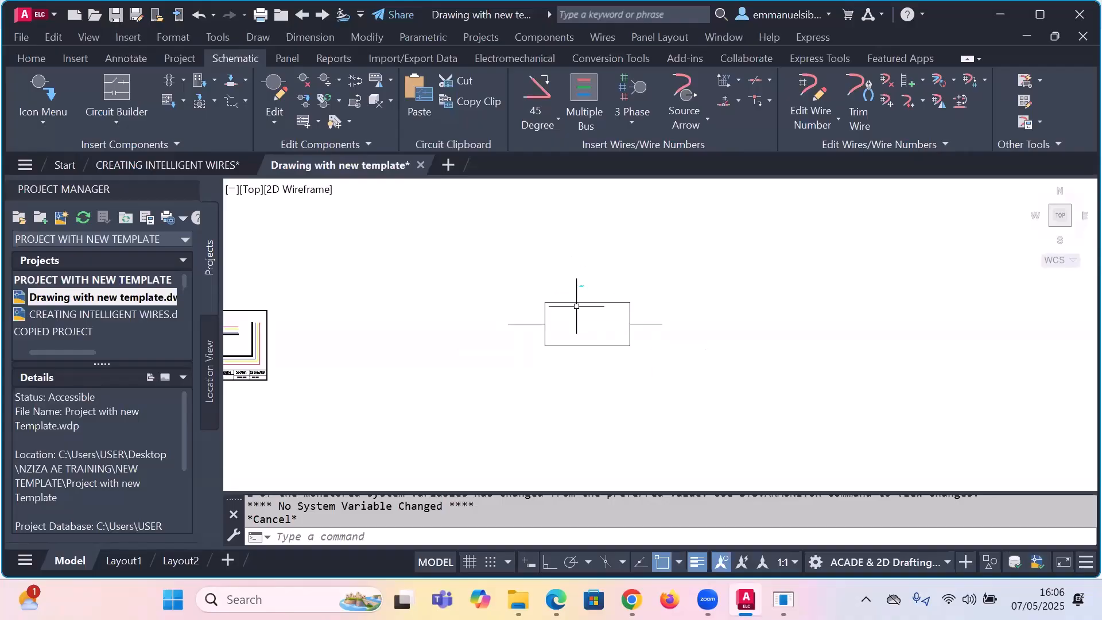
pyautogui.scroll(-3, 587, 269)
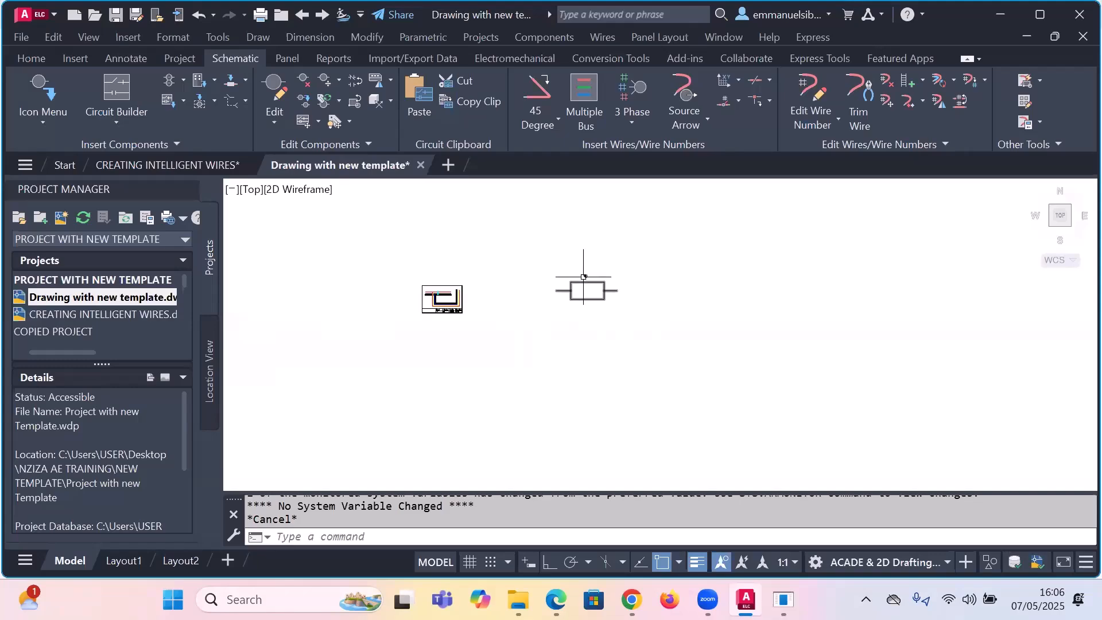
pyautogui.scroll(2, 578, 275)
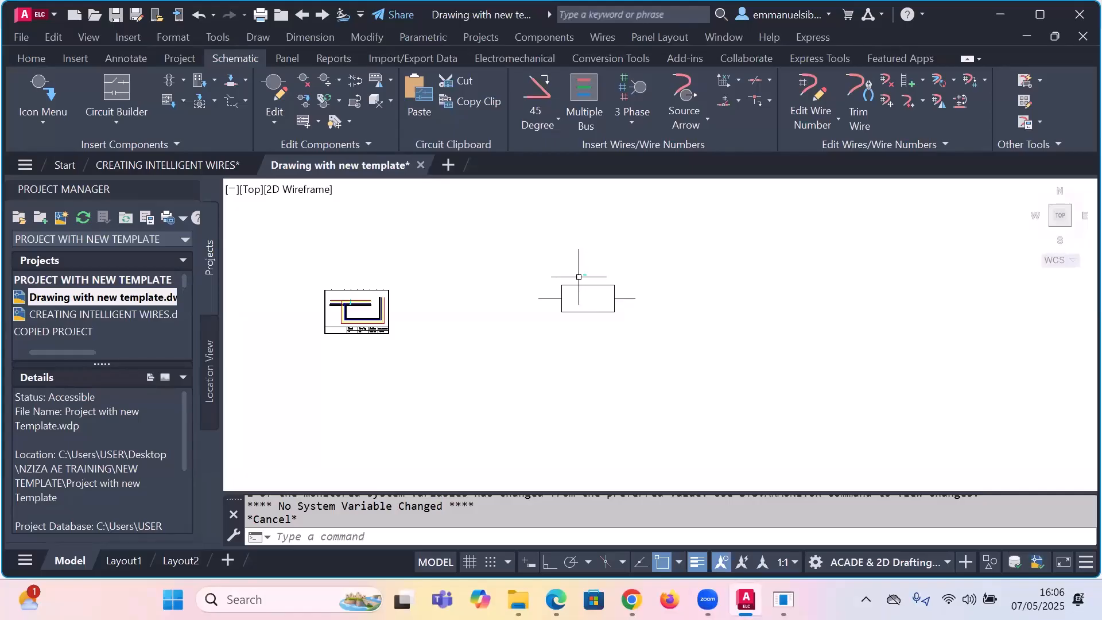
pyautogui.scroll(2, 583, 275)
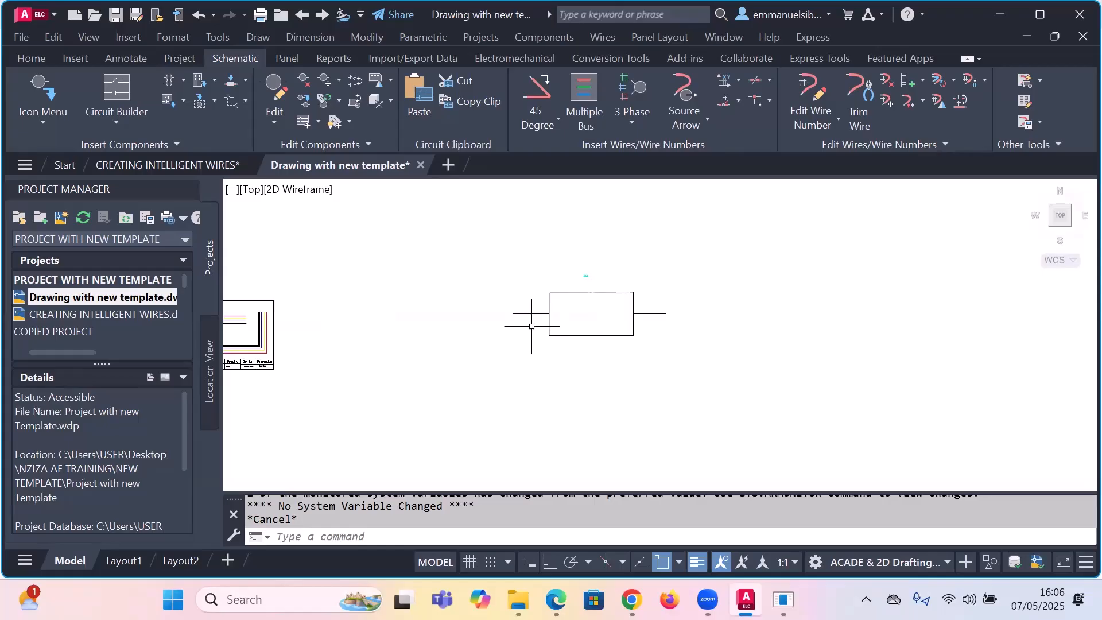